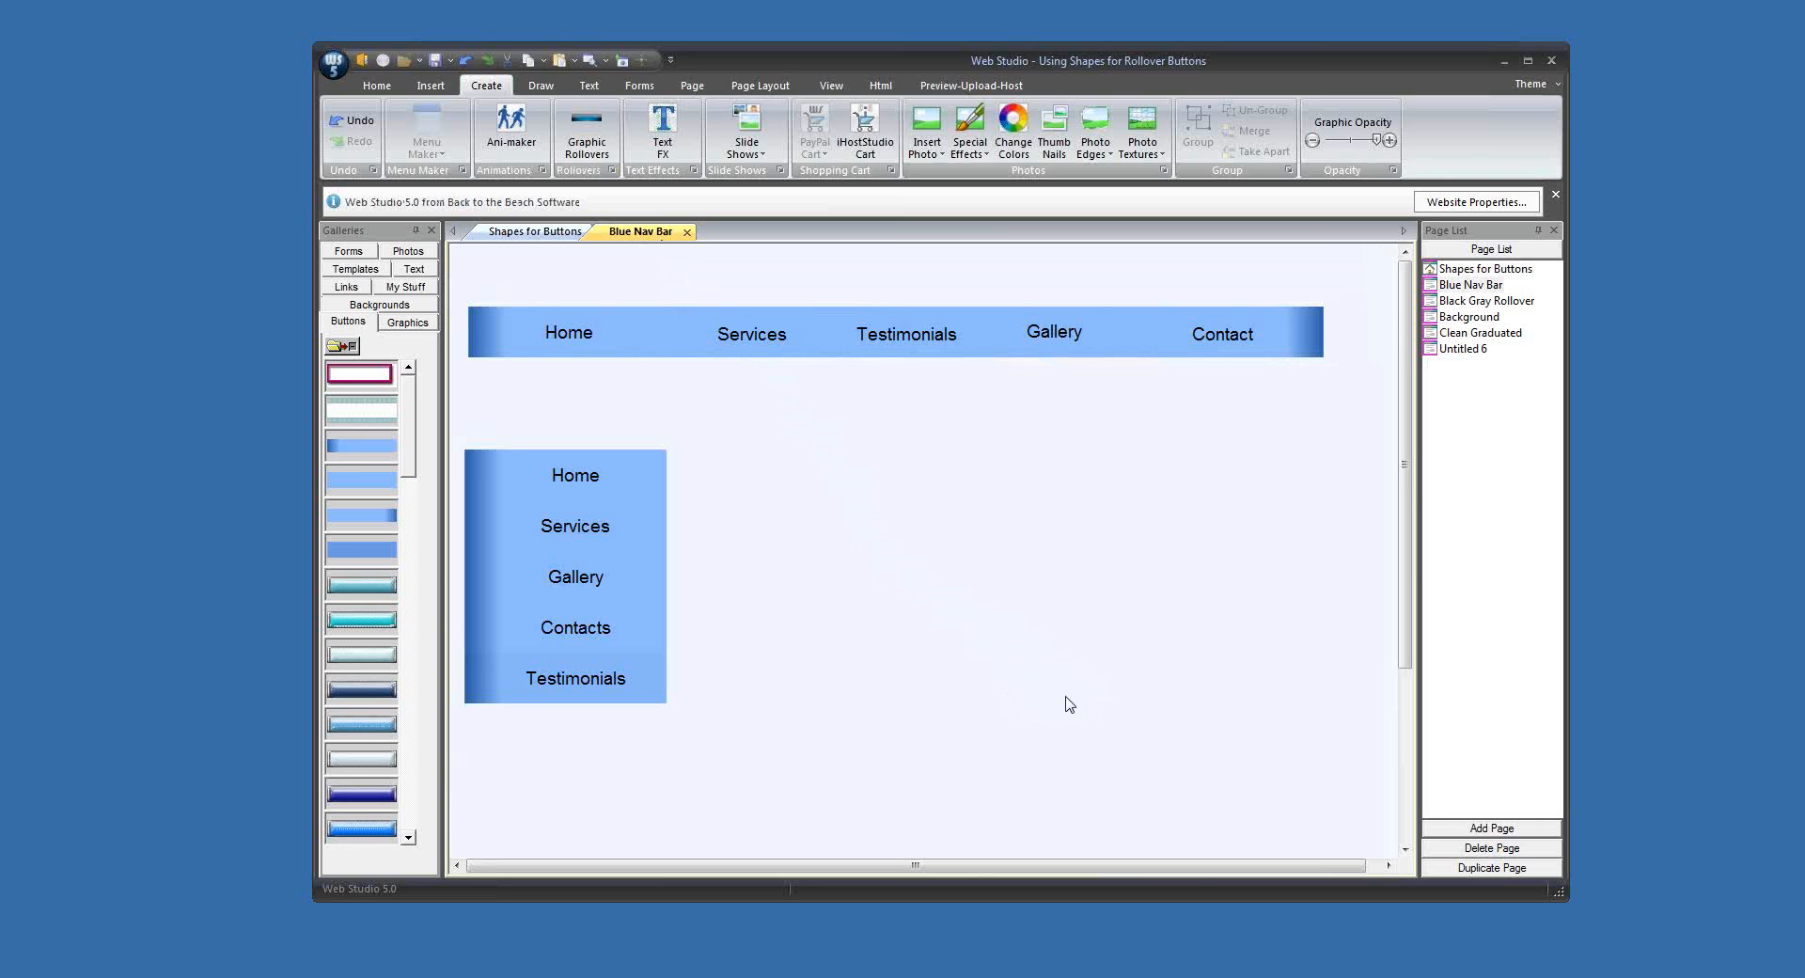
{"action": "left_click_drag", "start_coordinate": [506, 481], "coordinate": [507, 483]}
{"action": "left_click", "coordinate": [515, 526]}
{"action": "left_click", "coordinate": [861, 608]}
Step: Place a rectangle from the solid-fill shapes in the open area below the horizontal navigation bar
{"action": "left_click", "coordinate": [540, 85]}
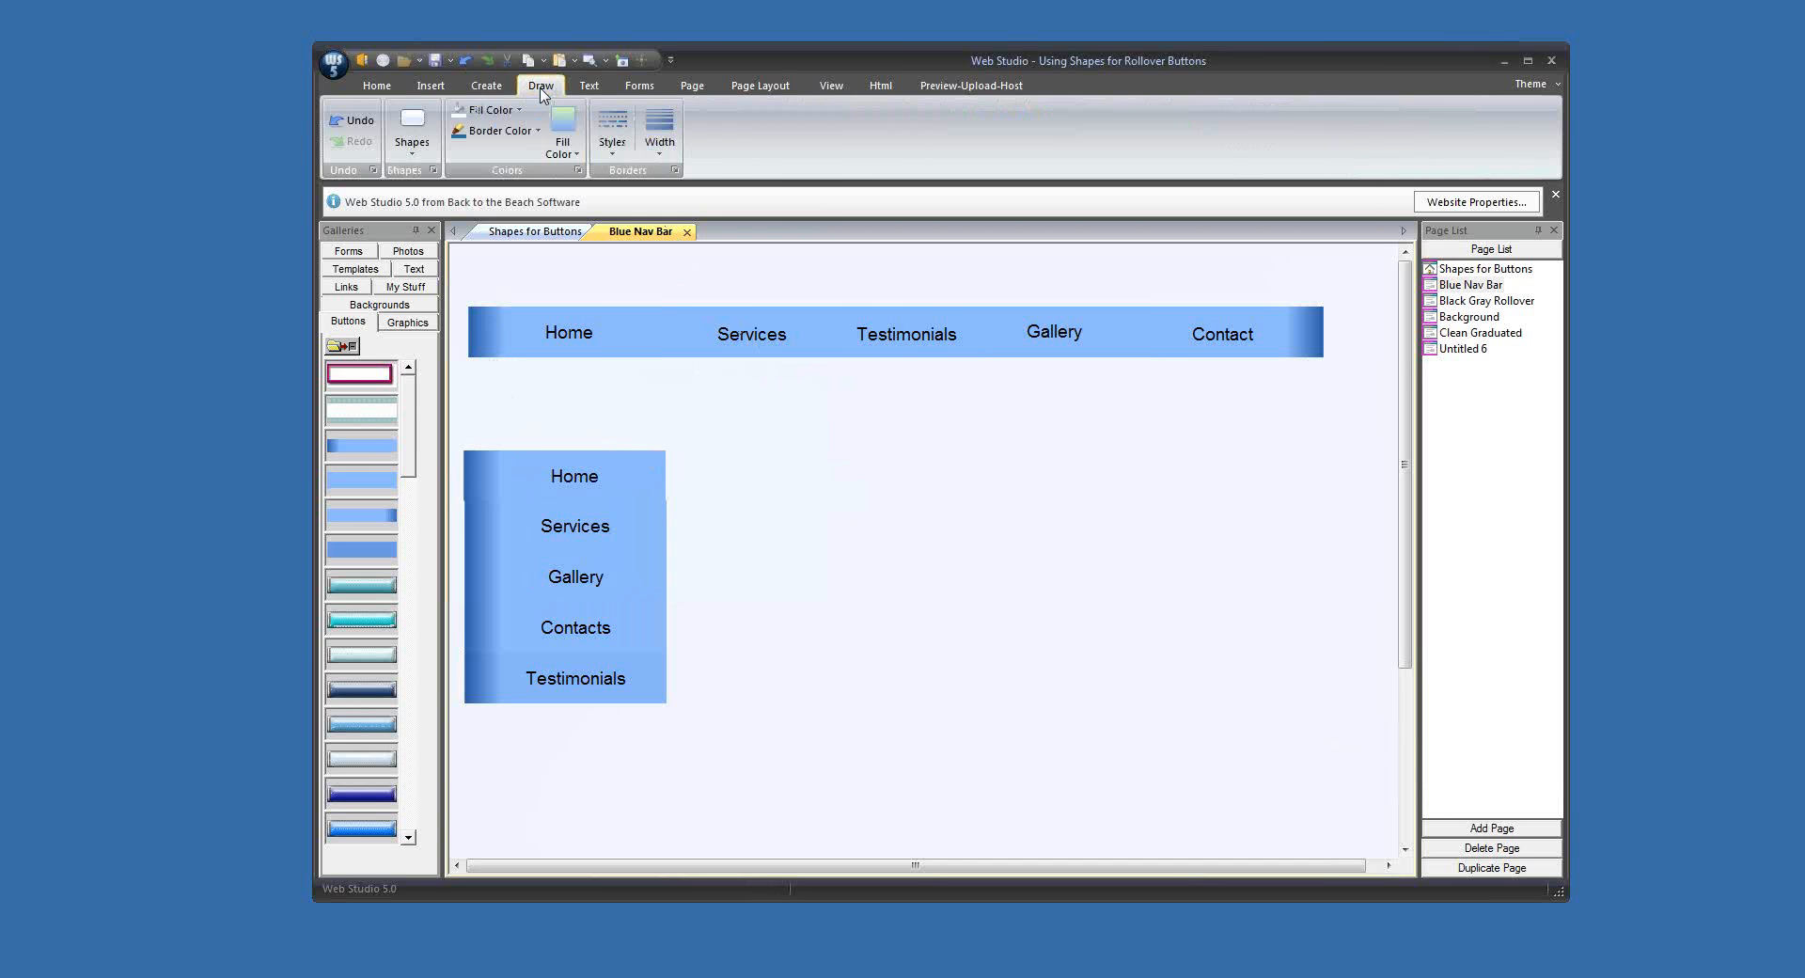
{"action": "left_click", "coordinate": [412, 141]}
{"action": "left_click", "coordinate": [414, 201]}
{"action": "left_click", "coordinate": [873, 467]}
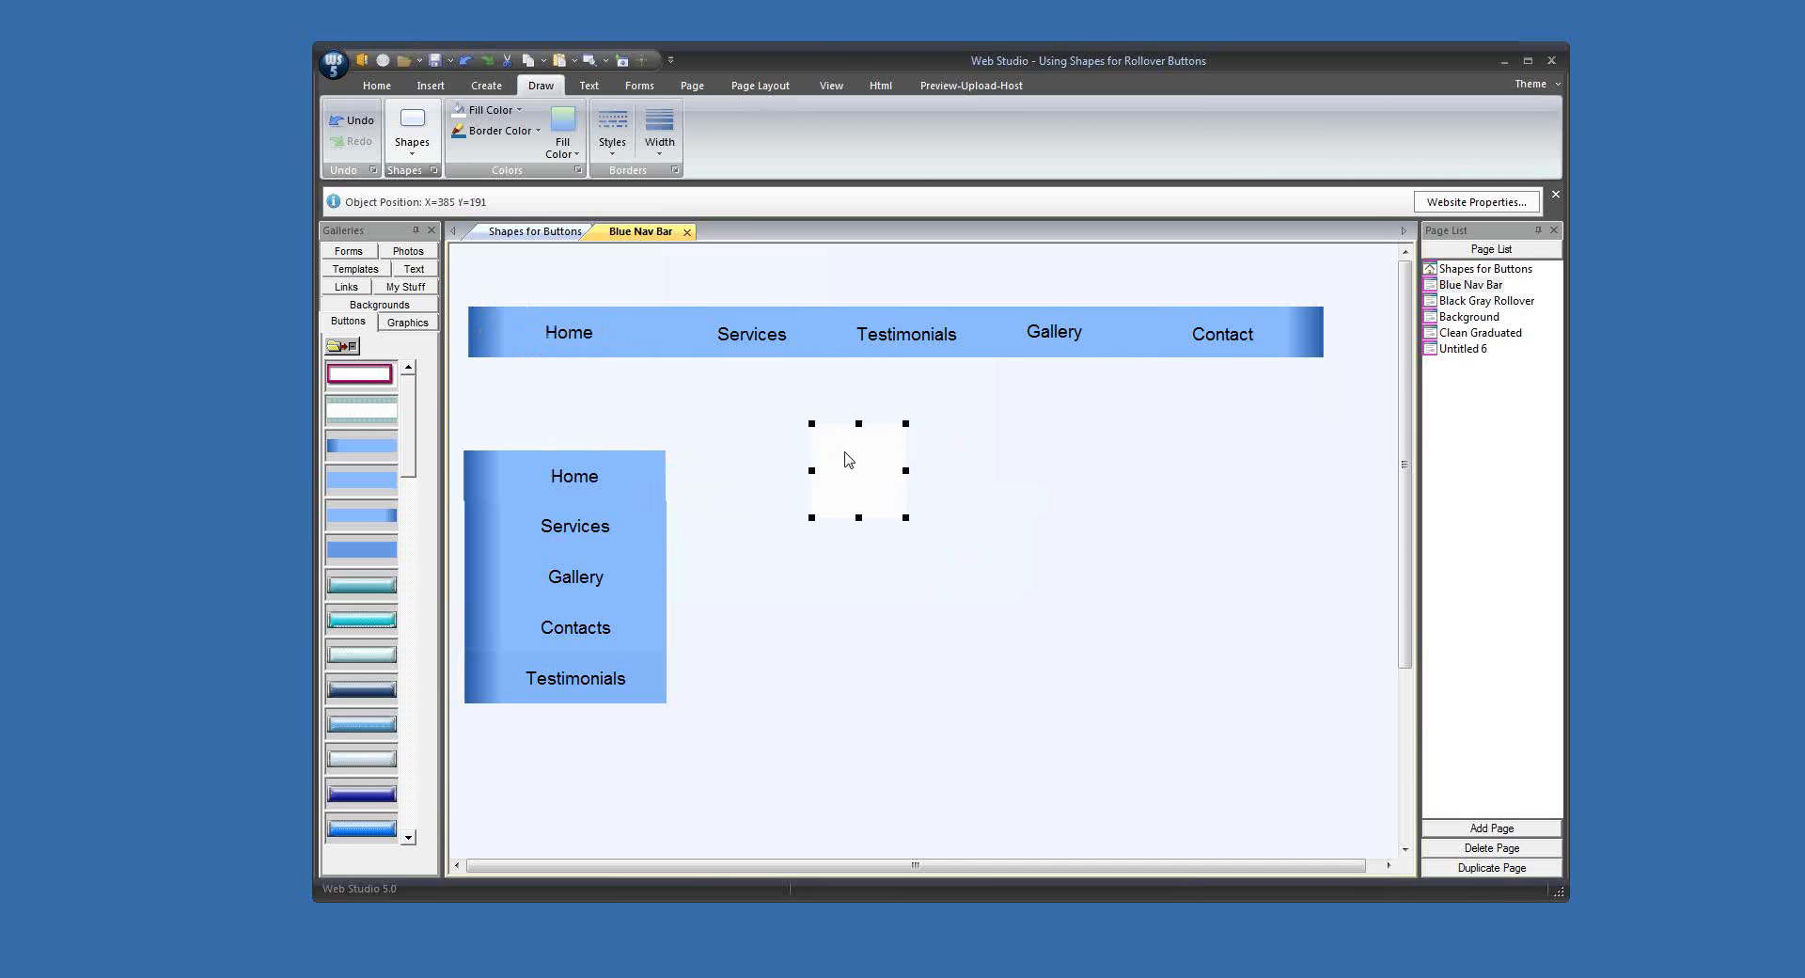
Step: Fill the new shape with the navigation bar's light blue using the eyedropper, then stretch it into a wide rectangle well clear of the side menu
{"action": "left_click", "coordinate": [505, 111]}
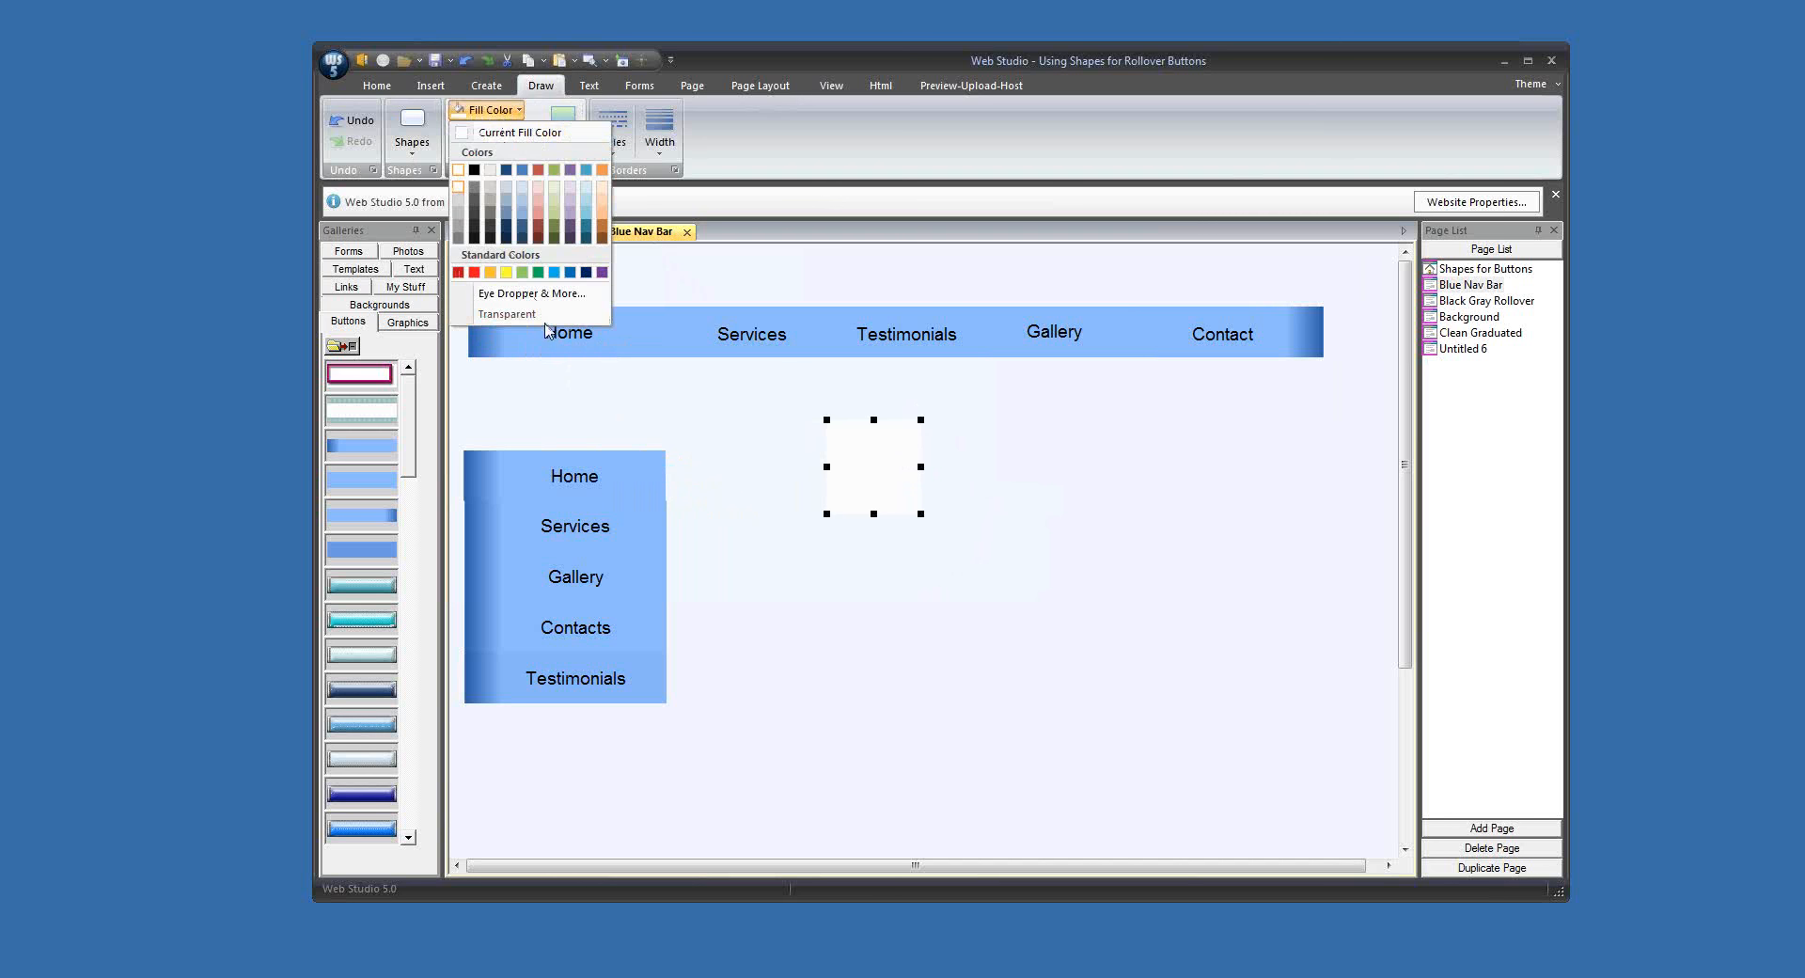
{"action": "left_click", "coordinate": [532, 294]}
{"action": "left_click", "coordinate": [1056, 461]}
{"action": "left_click", "coordinate": [1124, 340]}
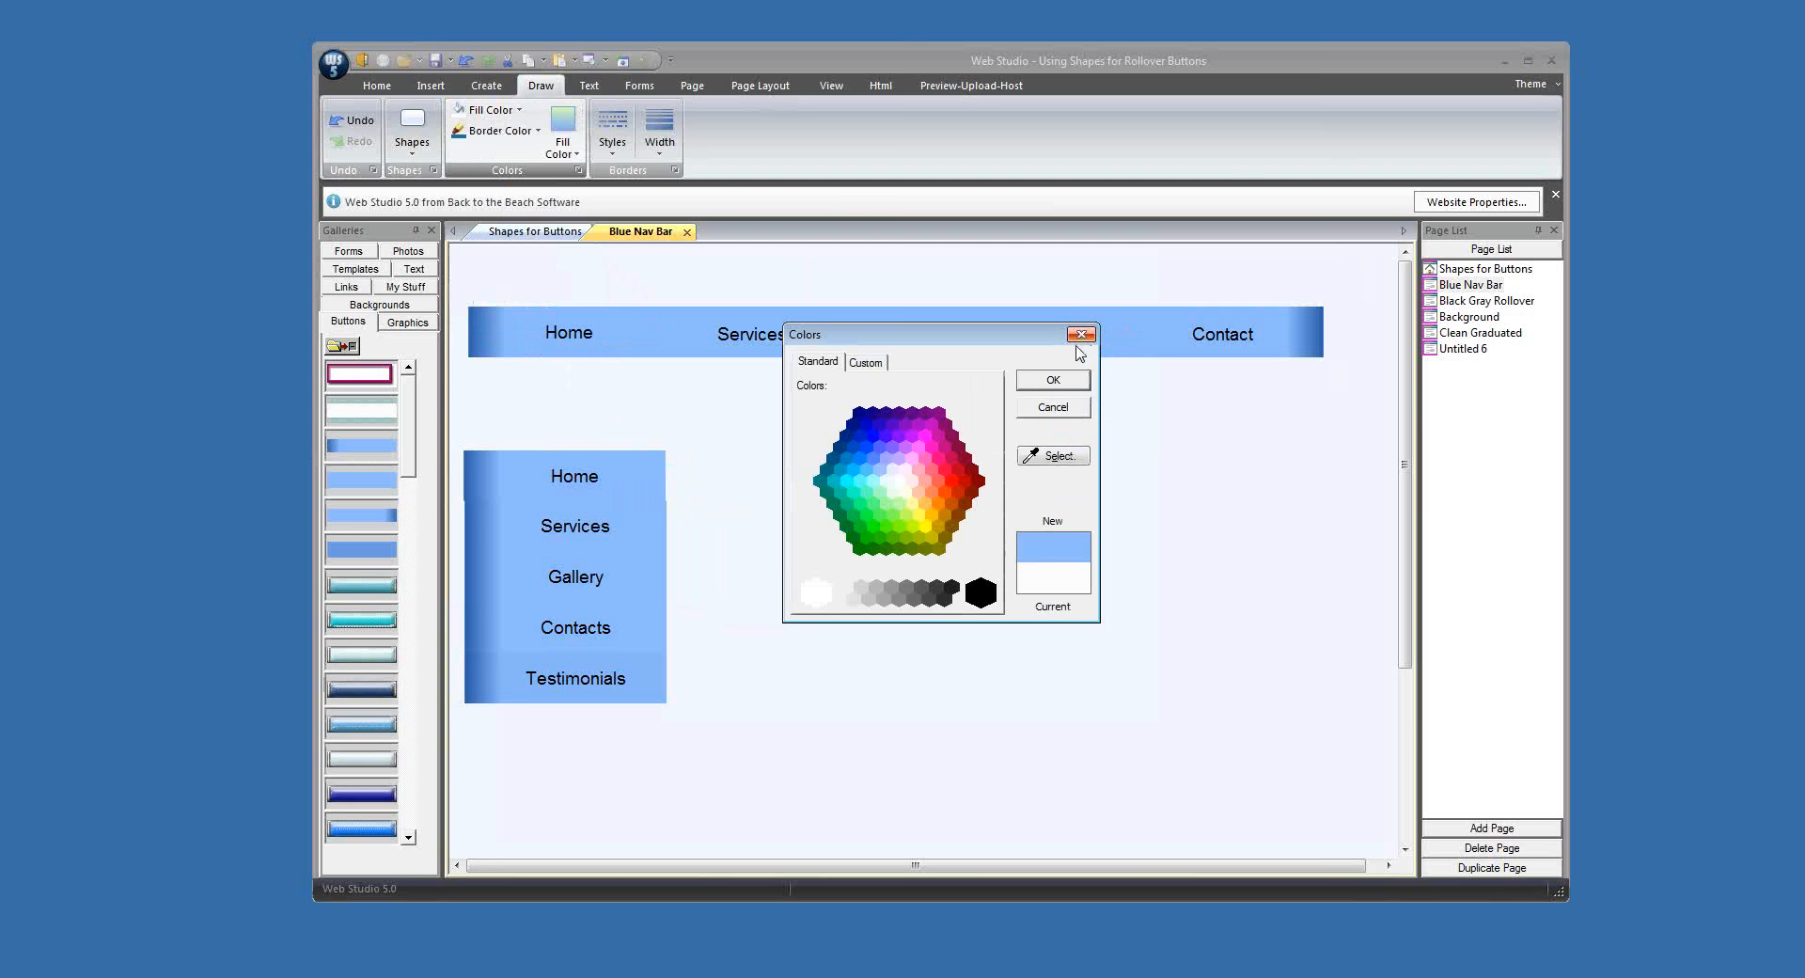
{"action": "left_click", "coordinate": [1066, 380]}
{"action": "left_click_drag", "start_coordinate": [927, 478], "coordinate": [1297, 489]}
{"action": "left_click", "coordinate": [930, 507]}
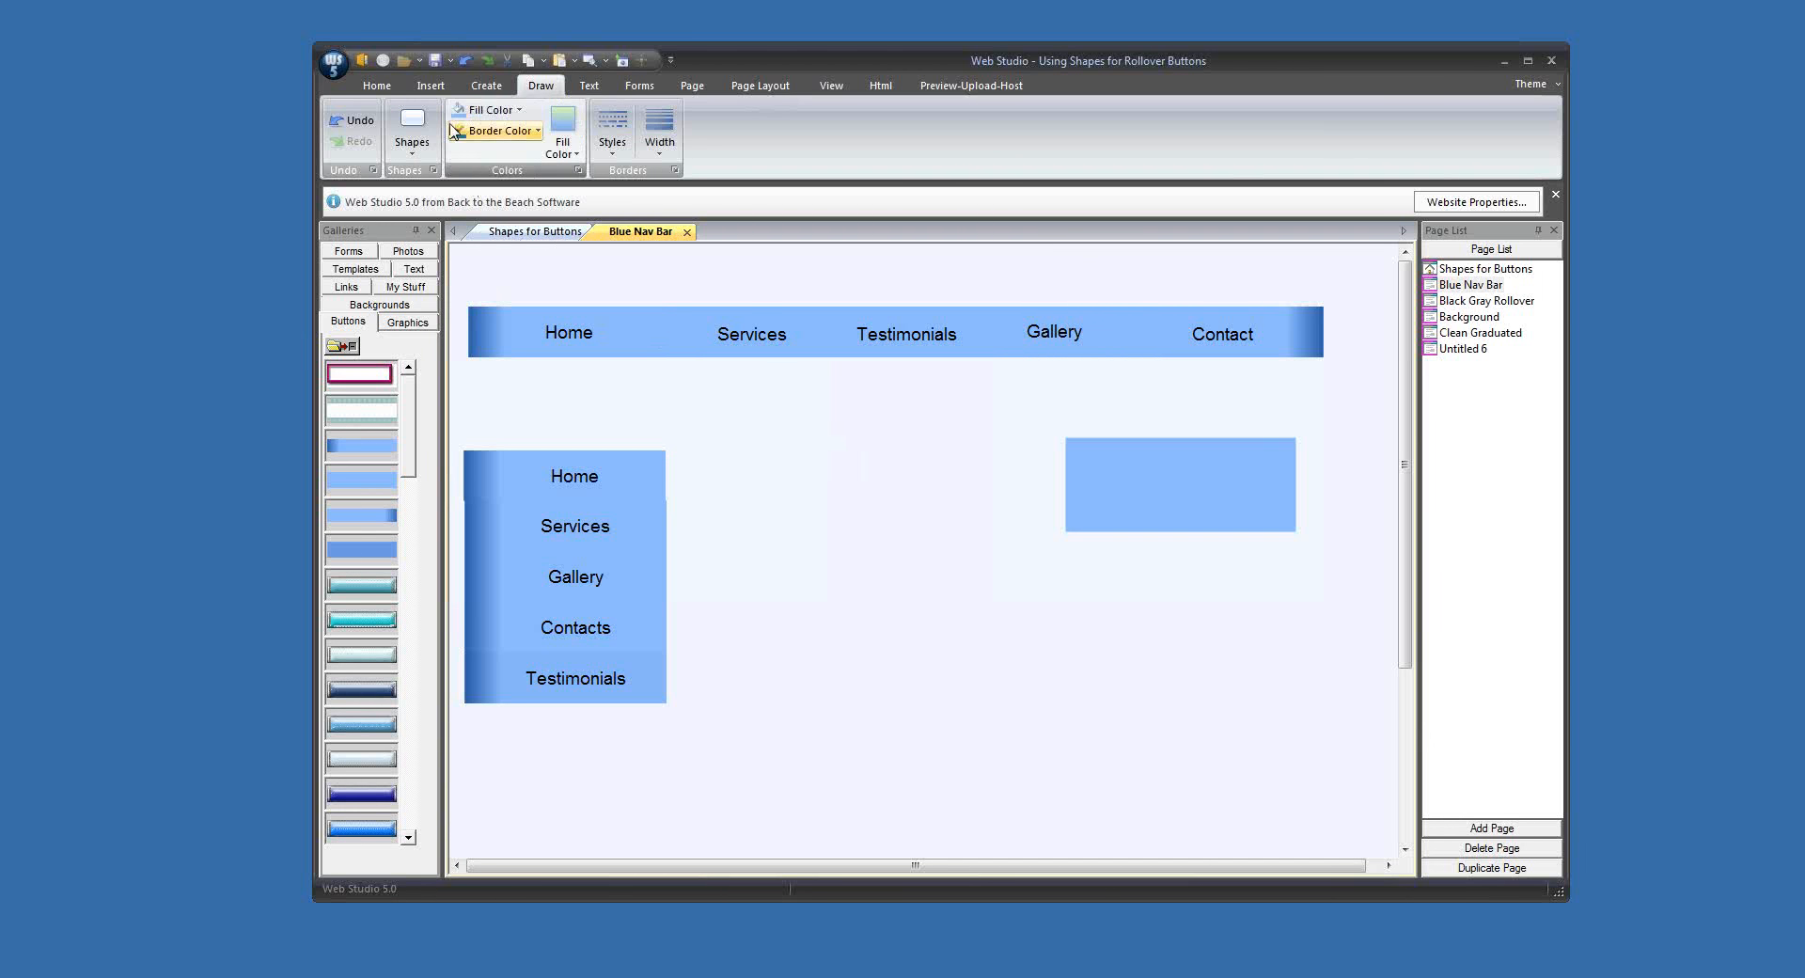
Step: Add a second solid-fill square between the side menu and the wide light-blue rectangle
{"action": "left_click", "coordinate": [412, 132]}
{"action": "left_click", "coordinate": [415, 199]}
{"action": "left_click_drag", "start_coordinate": [577, 321], "coordinate": [874, 471]}
Step: Apply a vertical graduated fill to the new square, with dark blue as the starting color and light blue as the ending color
{"action": "left_click", "coordinate": [564, 141]}
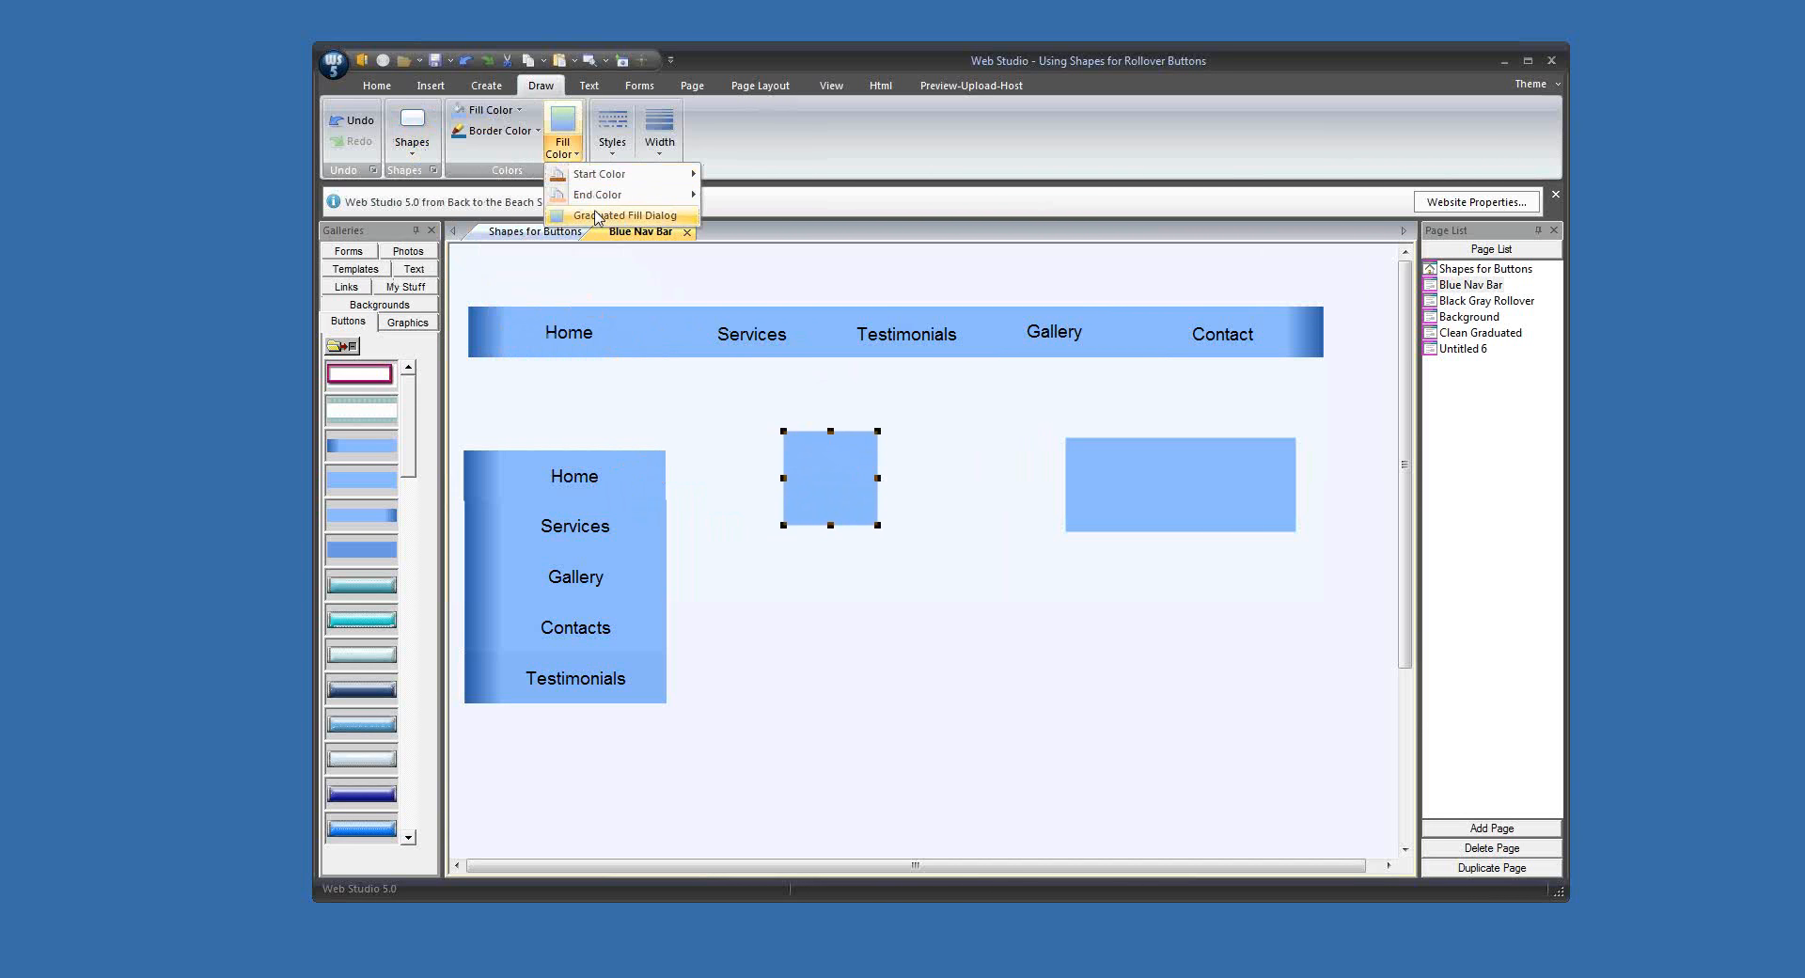
{"action": "left_click", "coordinate": [594, 215]}
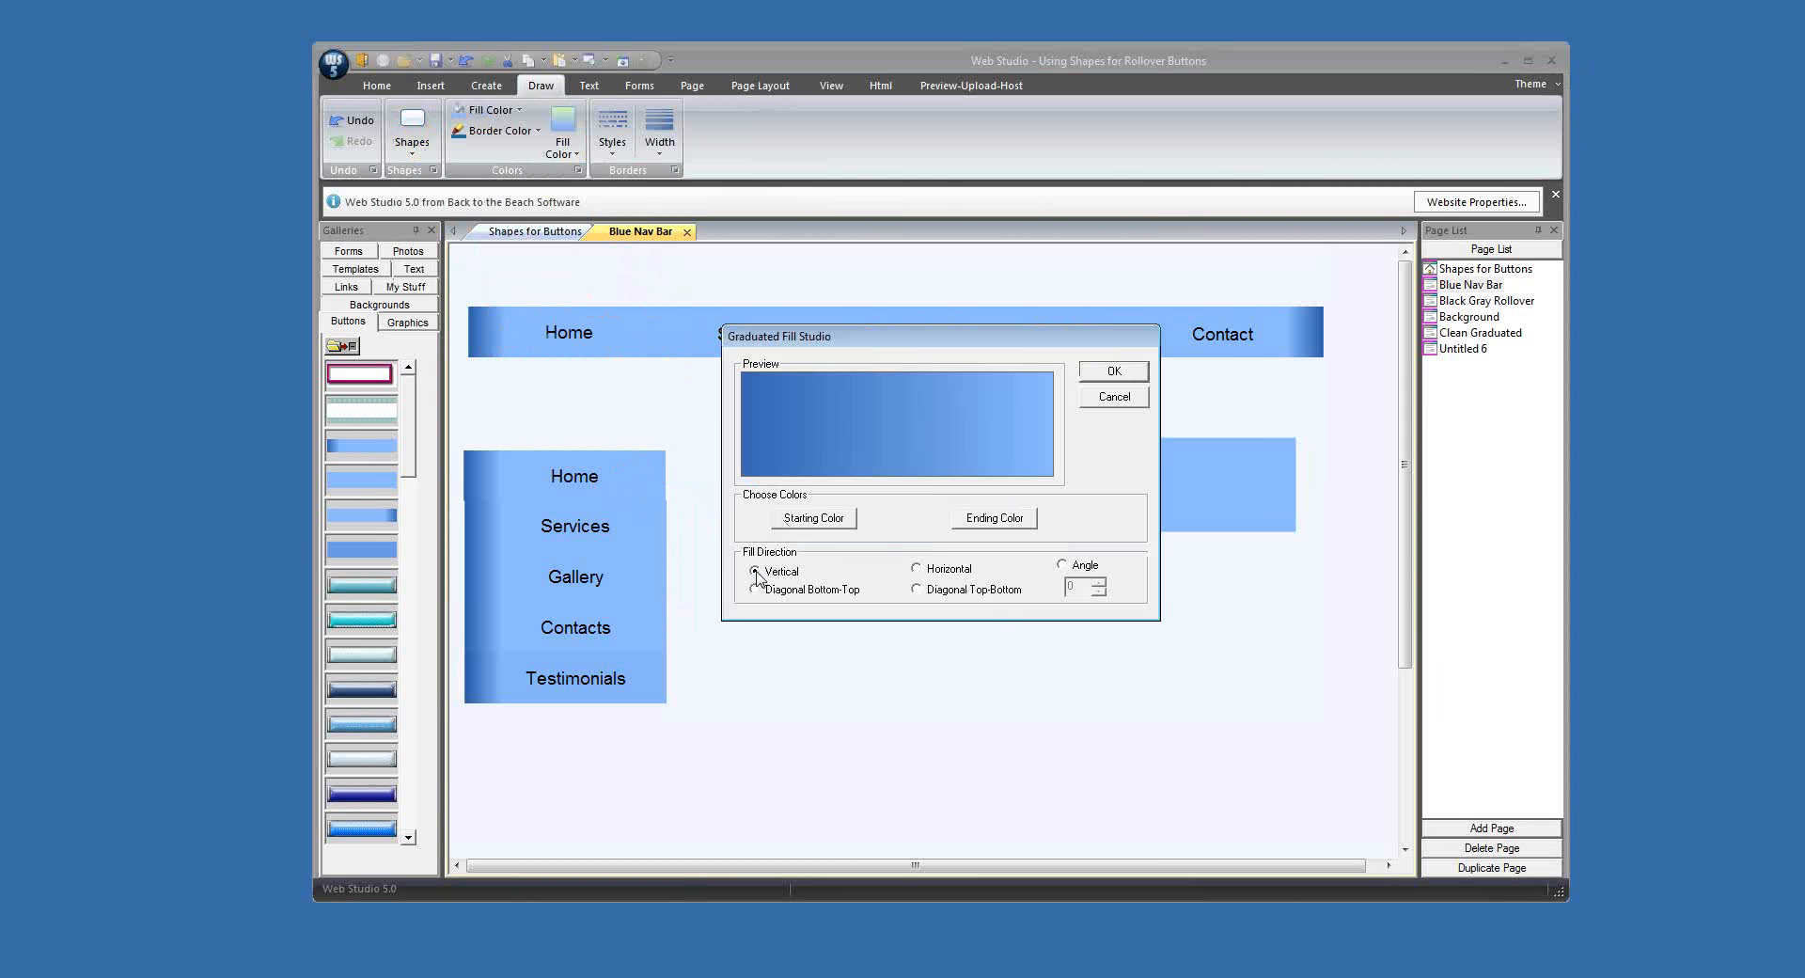
{"action": "left_click", "coordinate": [827, 523]}
{"action": "left_click", "coordinate": [1044, 460]}
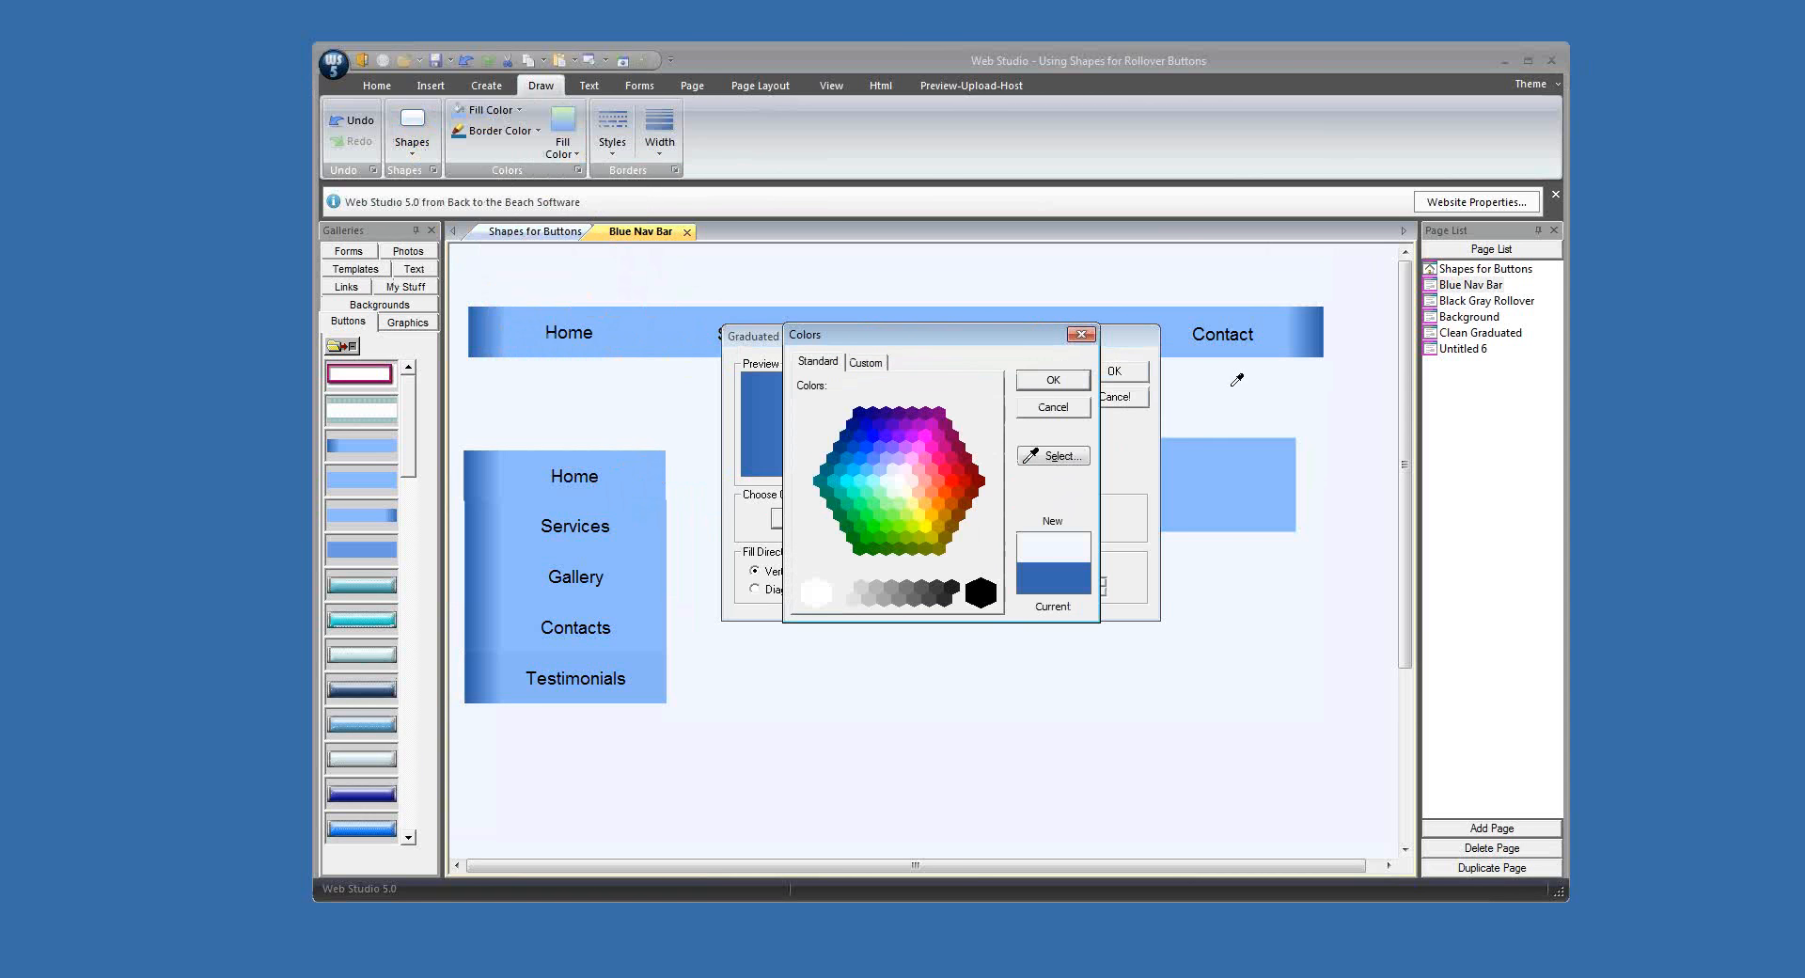
{"action": "left_click", "coordinate": [1059, 384]}
{"action": "left_click", "coordinate": [974, 519]}
{"action": "left_click", "coordinate": [1044, 452]}
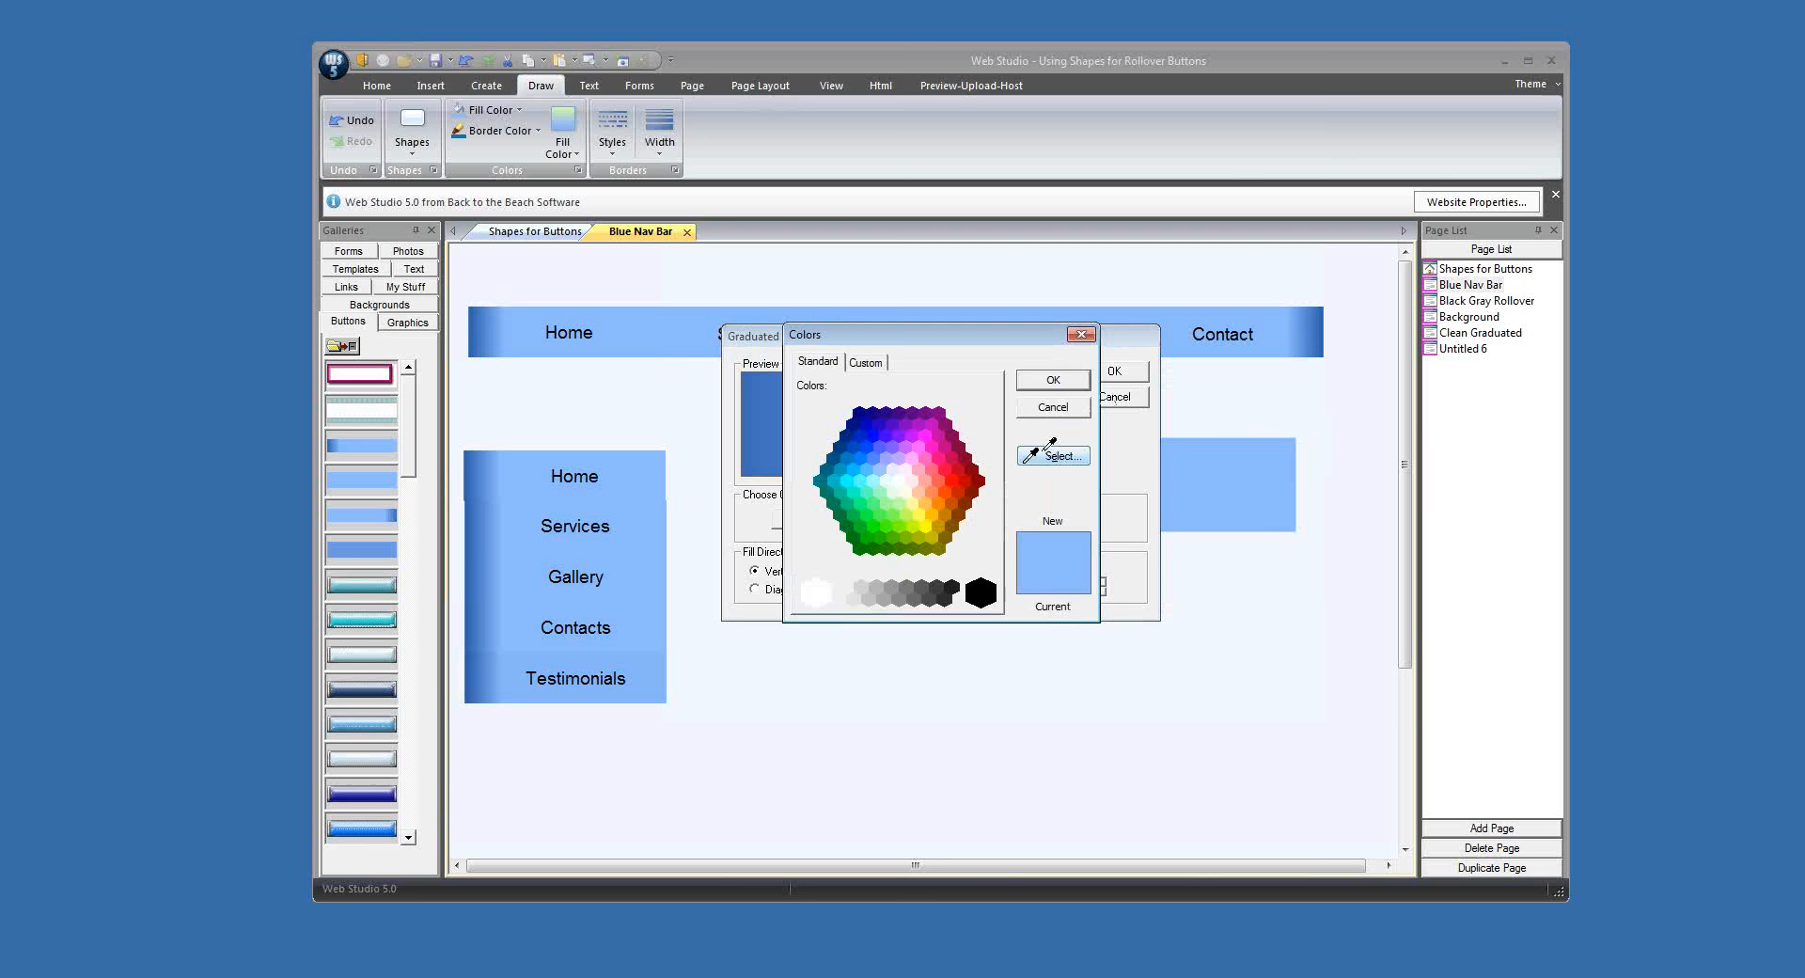
{"action": "left_click", "coordinate": [1069, 382]}
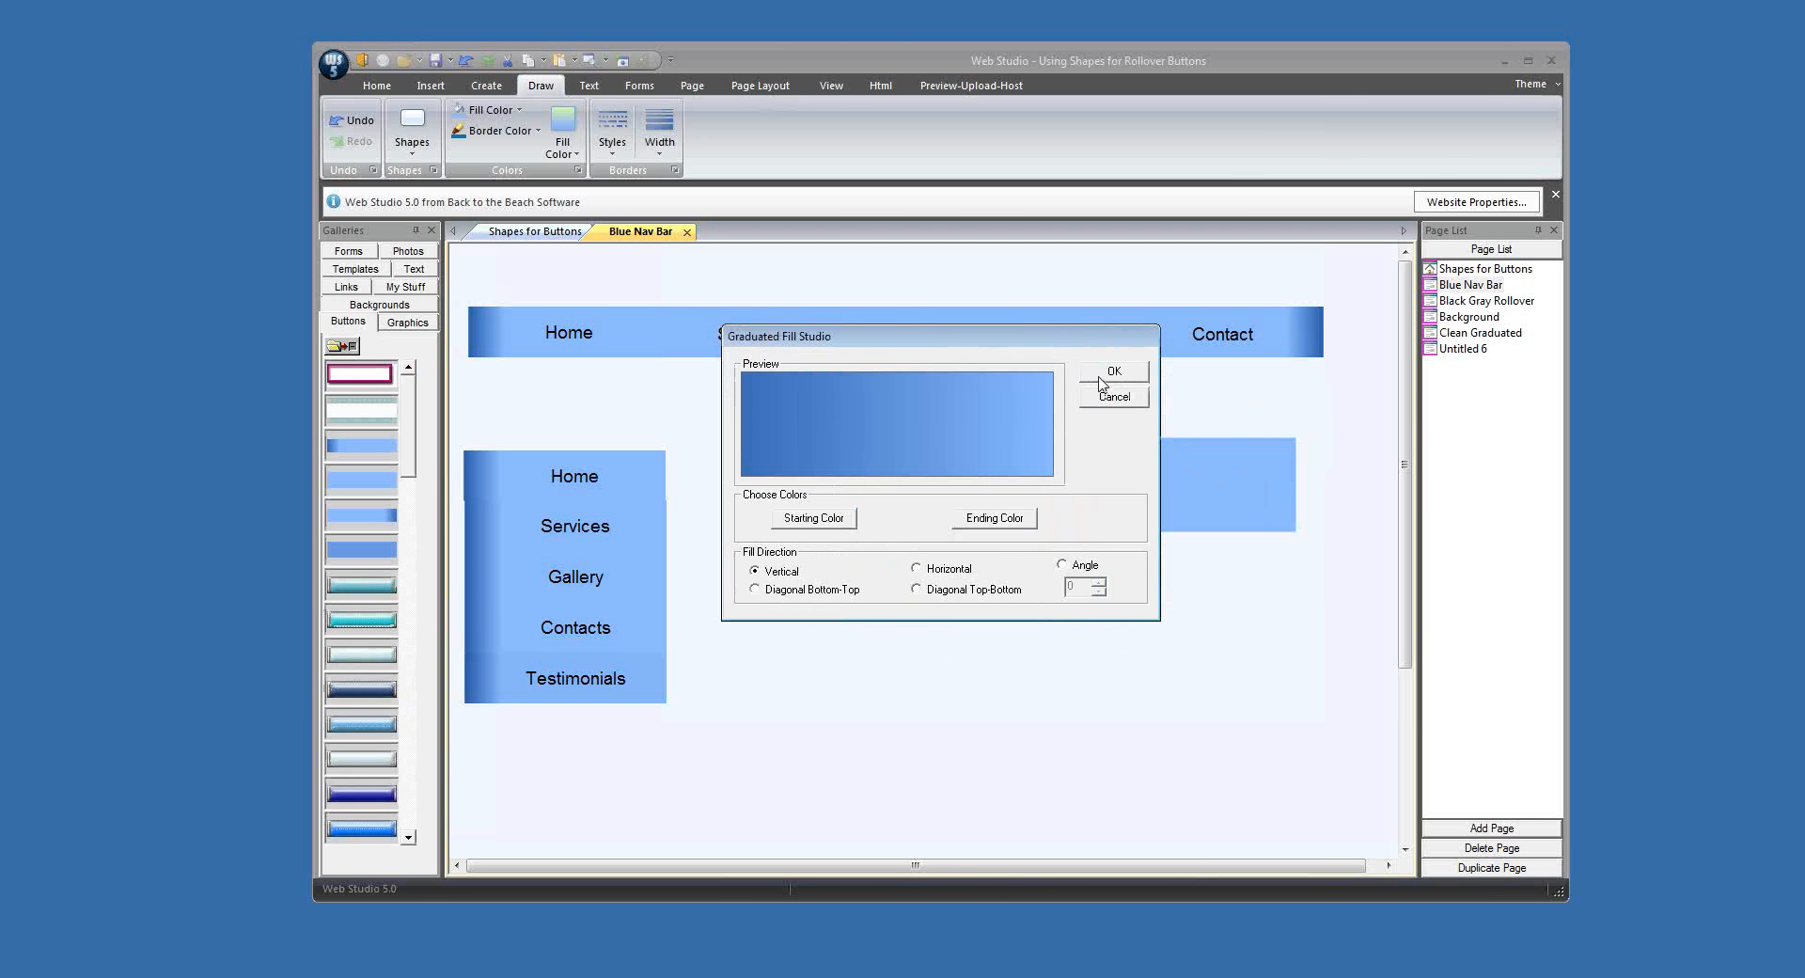
{"action": "left_click", "coordinate": [1098, 376]}
Step: Move the graduated square closer to the side menu and resize it into a narrow end piece for the button
{"action": "left_click_drag", "start_coordinate": [856, 509], "coordinate": [819, 556]}
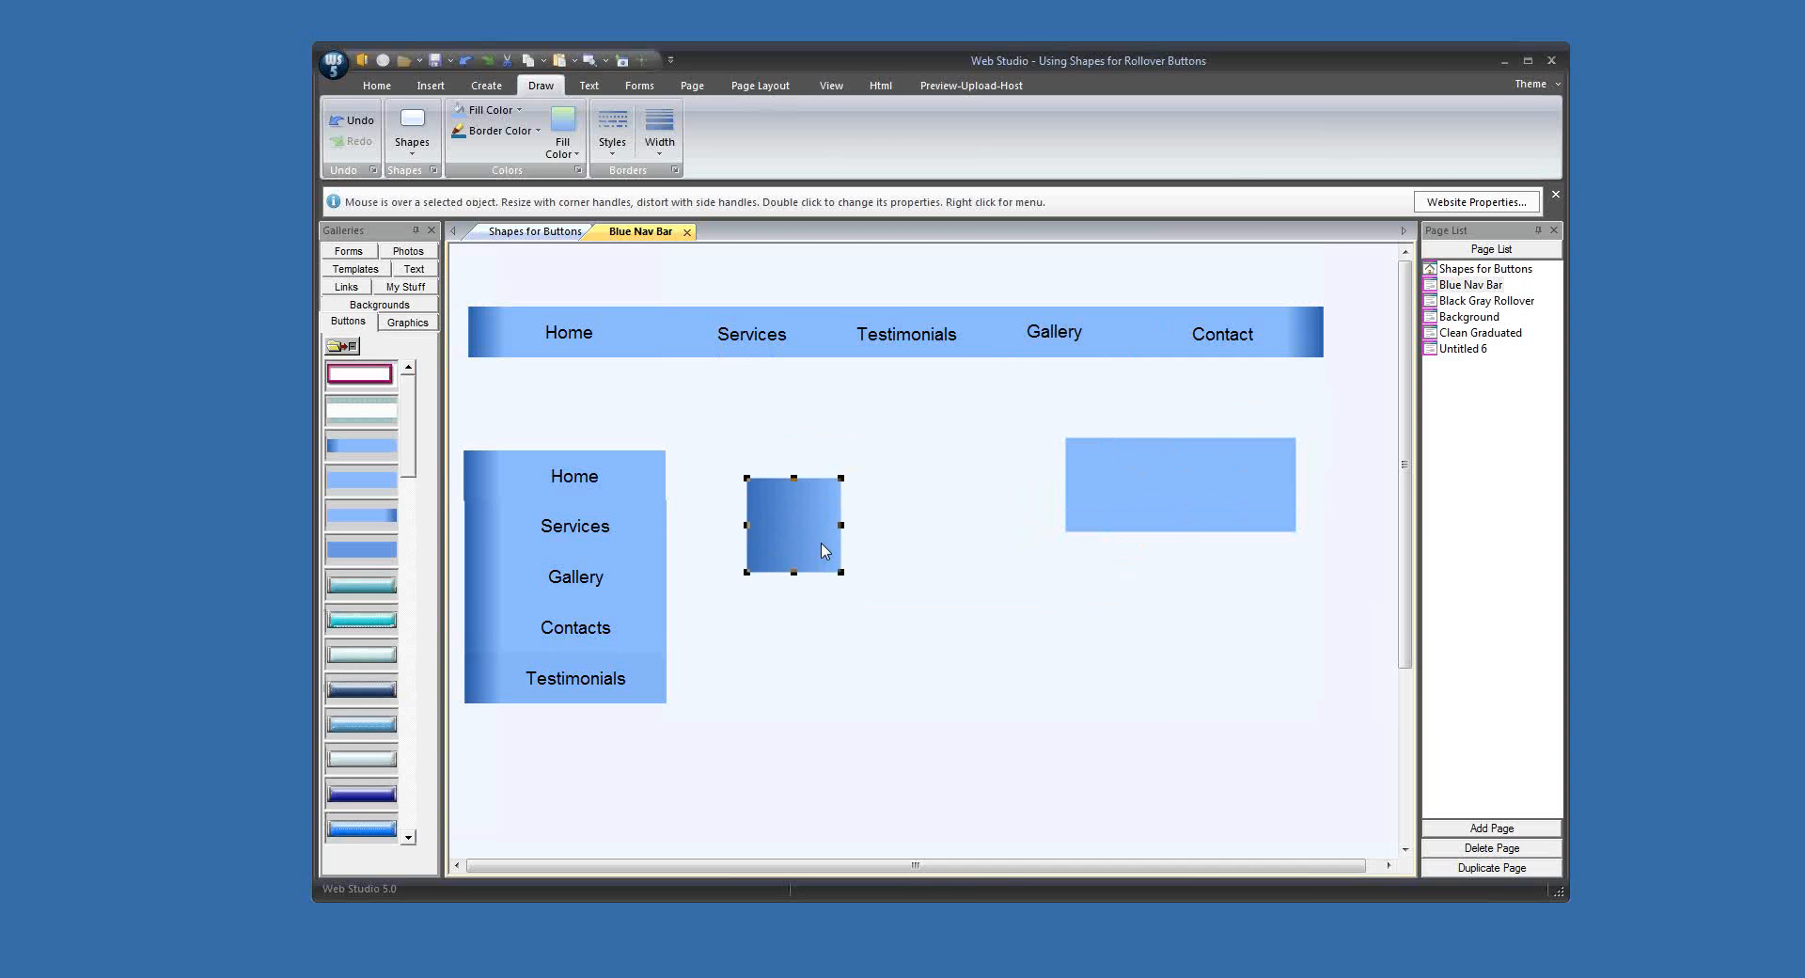
{"action": "left_click_drag", "start_coordinate": [844, 537], "coordinate": [1206, 543]}
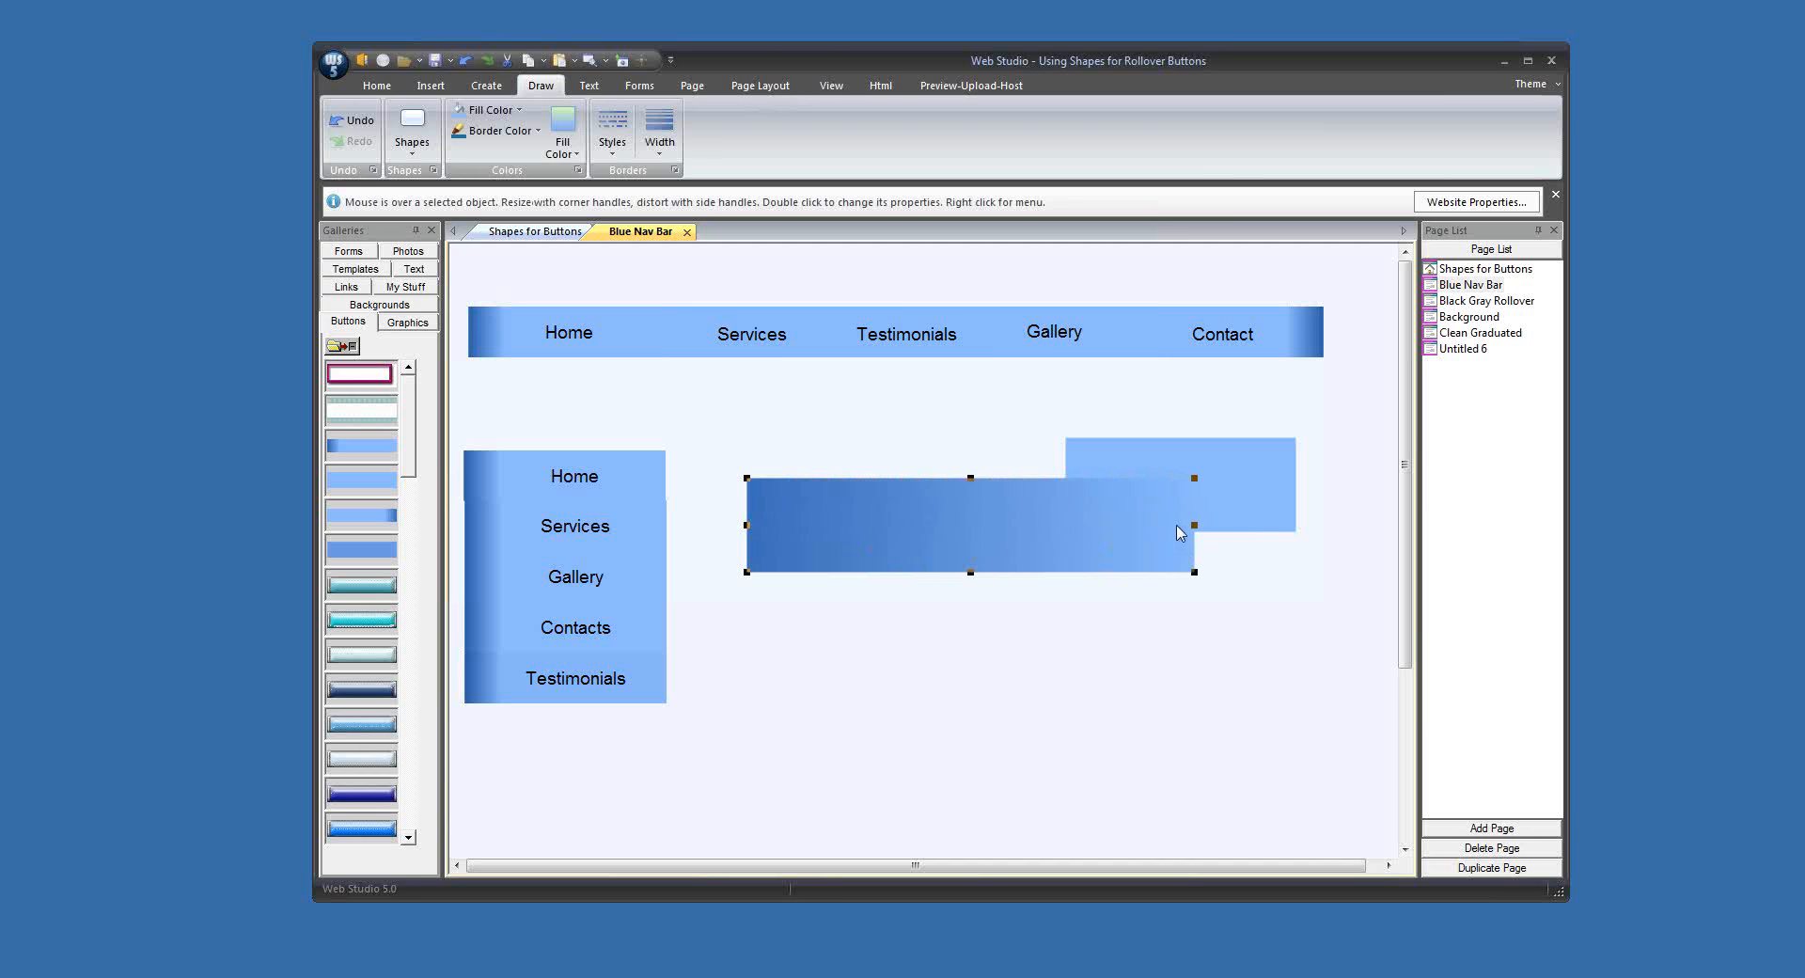
{"action": "left_click_drag", "start_coordinate": [1192, 523], "coordinate": [937, 510]}
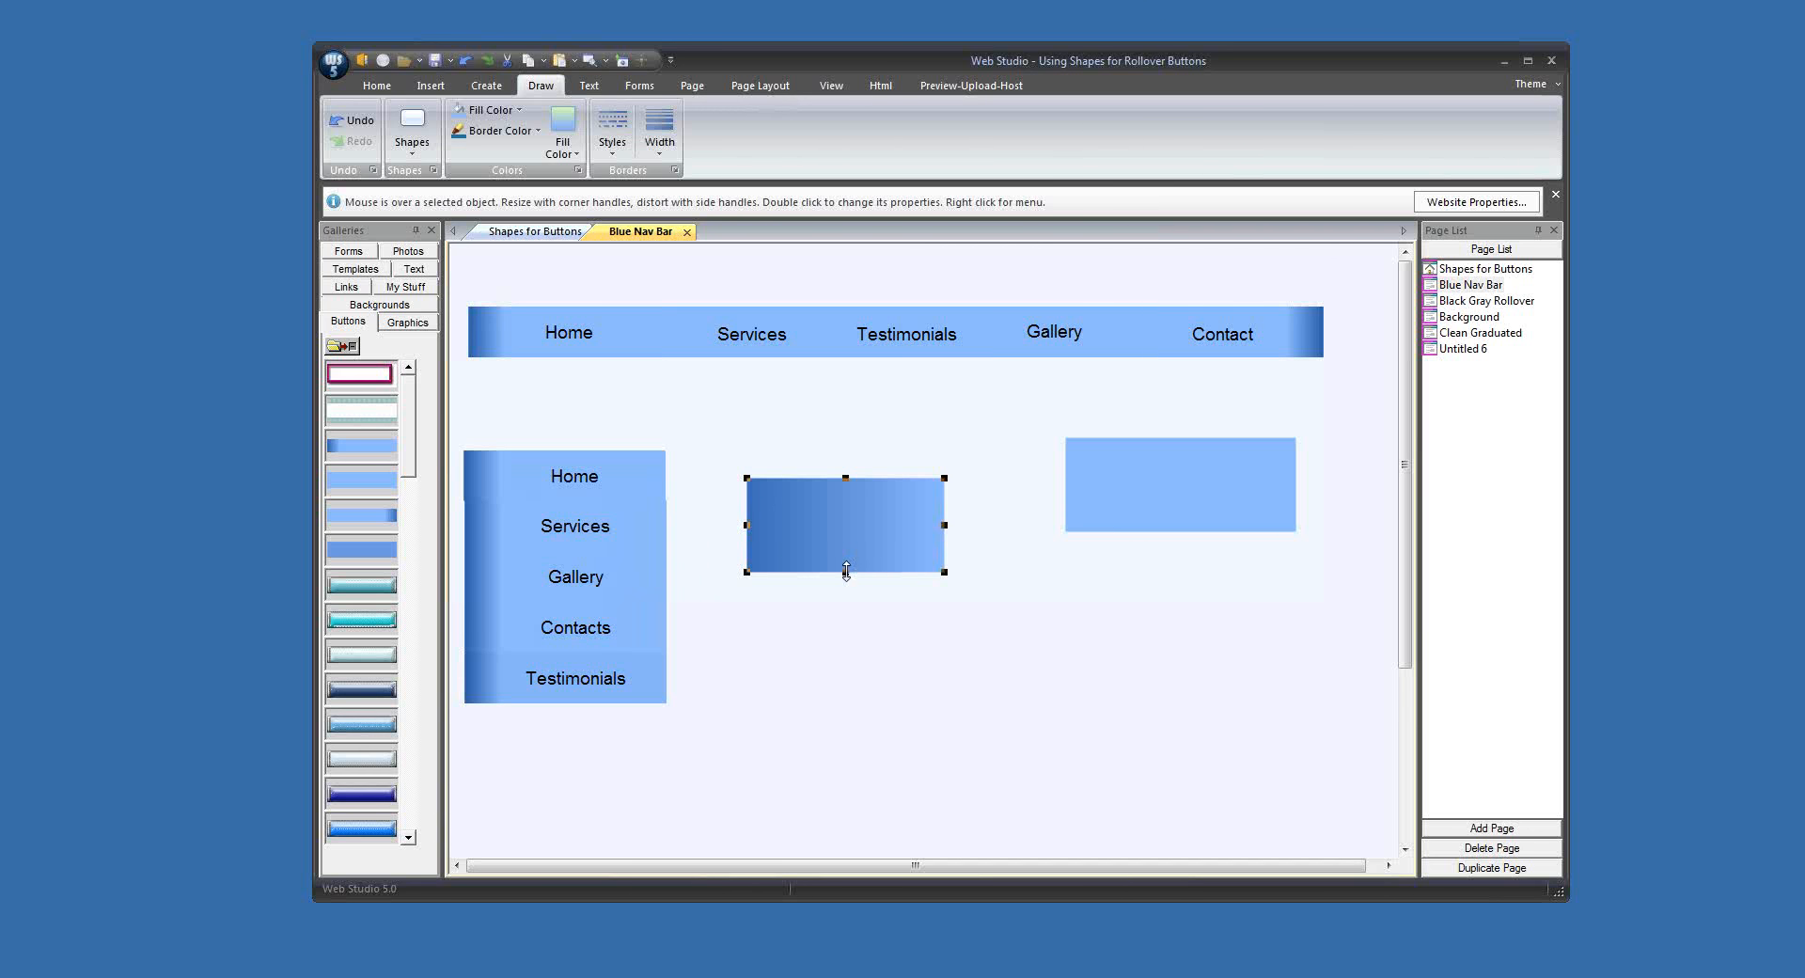
{"action": "mouse_move", "coordinate": [846, 571]}
{"action": "left_mouse_down"}
{"action": "mouse_move", "coordinate": [832, 731]}
{"action": "mouse_move", "coordinate": [823, 573]}
{"action": "left_mouse_up"}
{"action": "left_click_drag", "start_coordinate": [944, 526], "coordinate": [994, 520]}
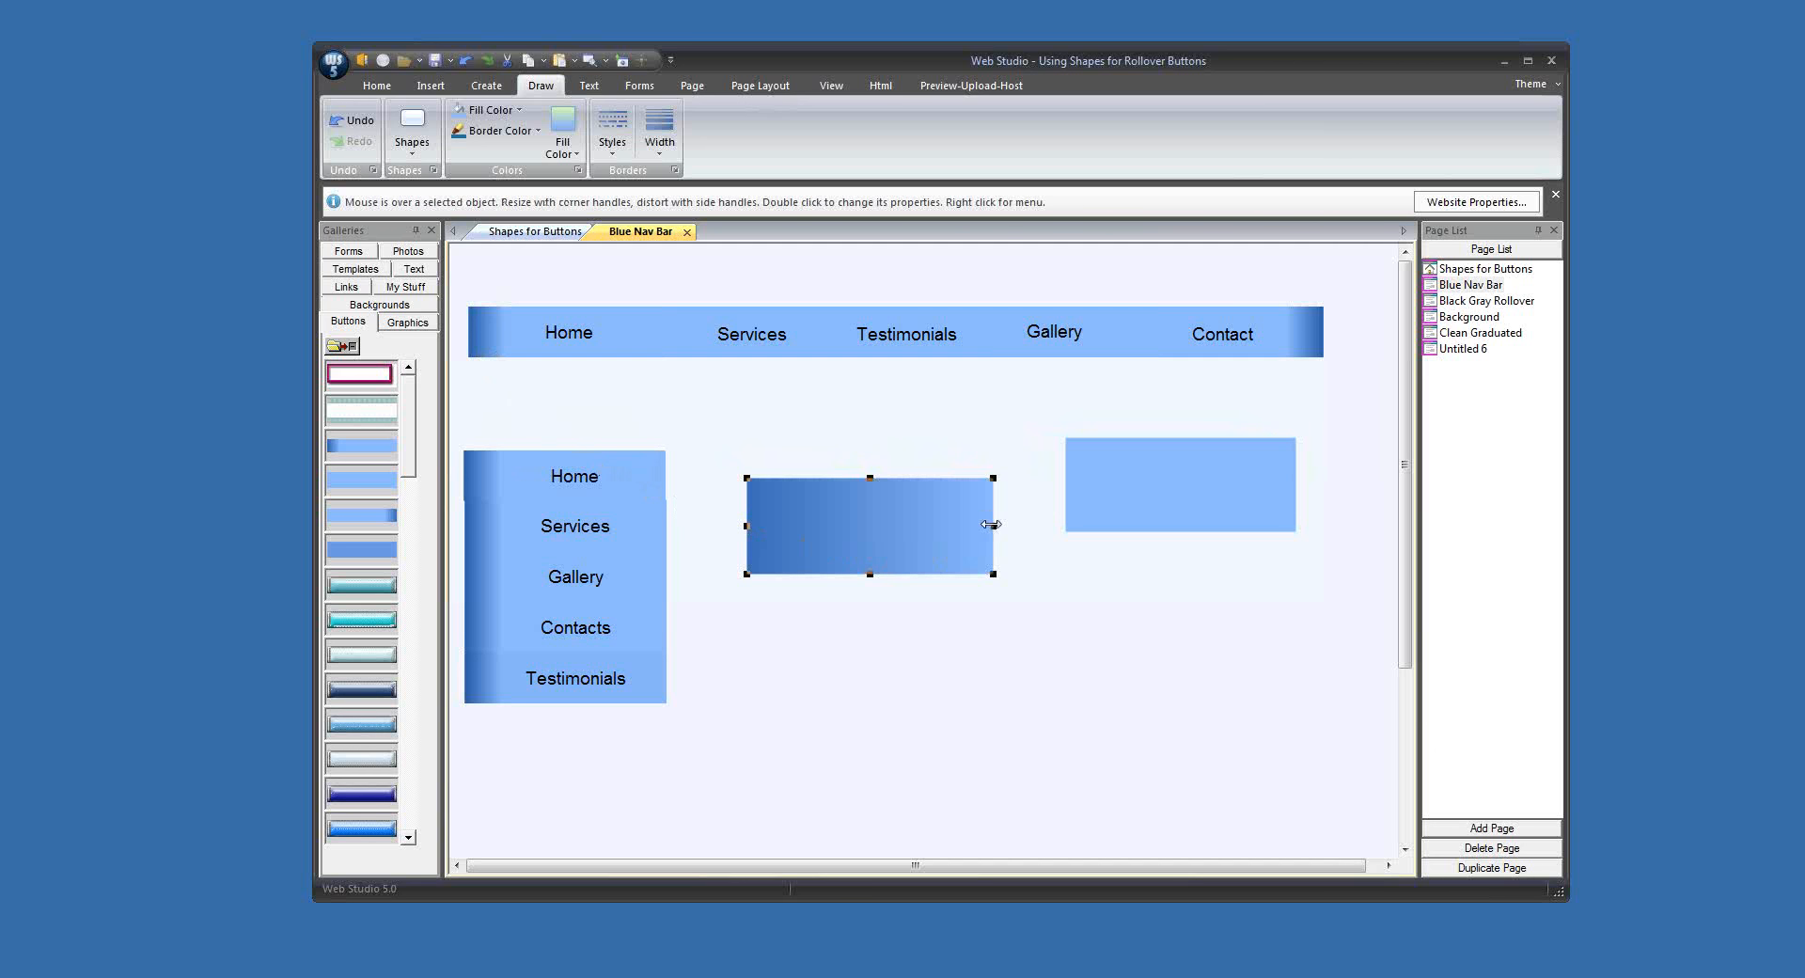
{"action": "left_click_drag", "start_coordinate": [994, 522], "coordinate": [828, 515]}
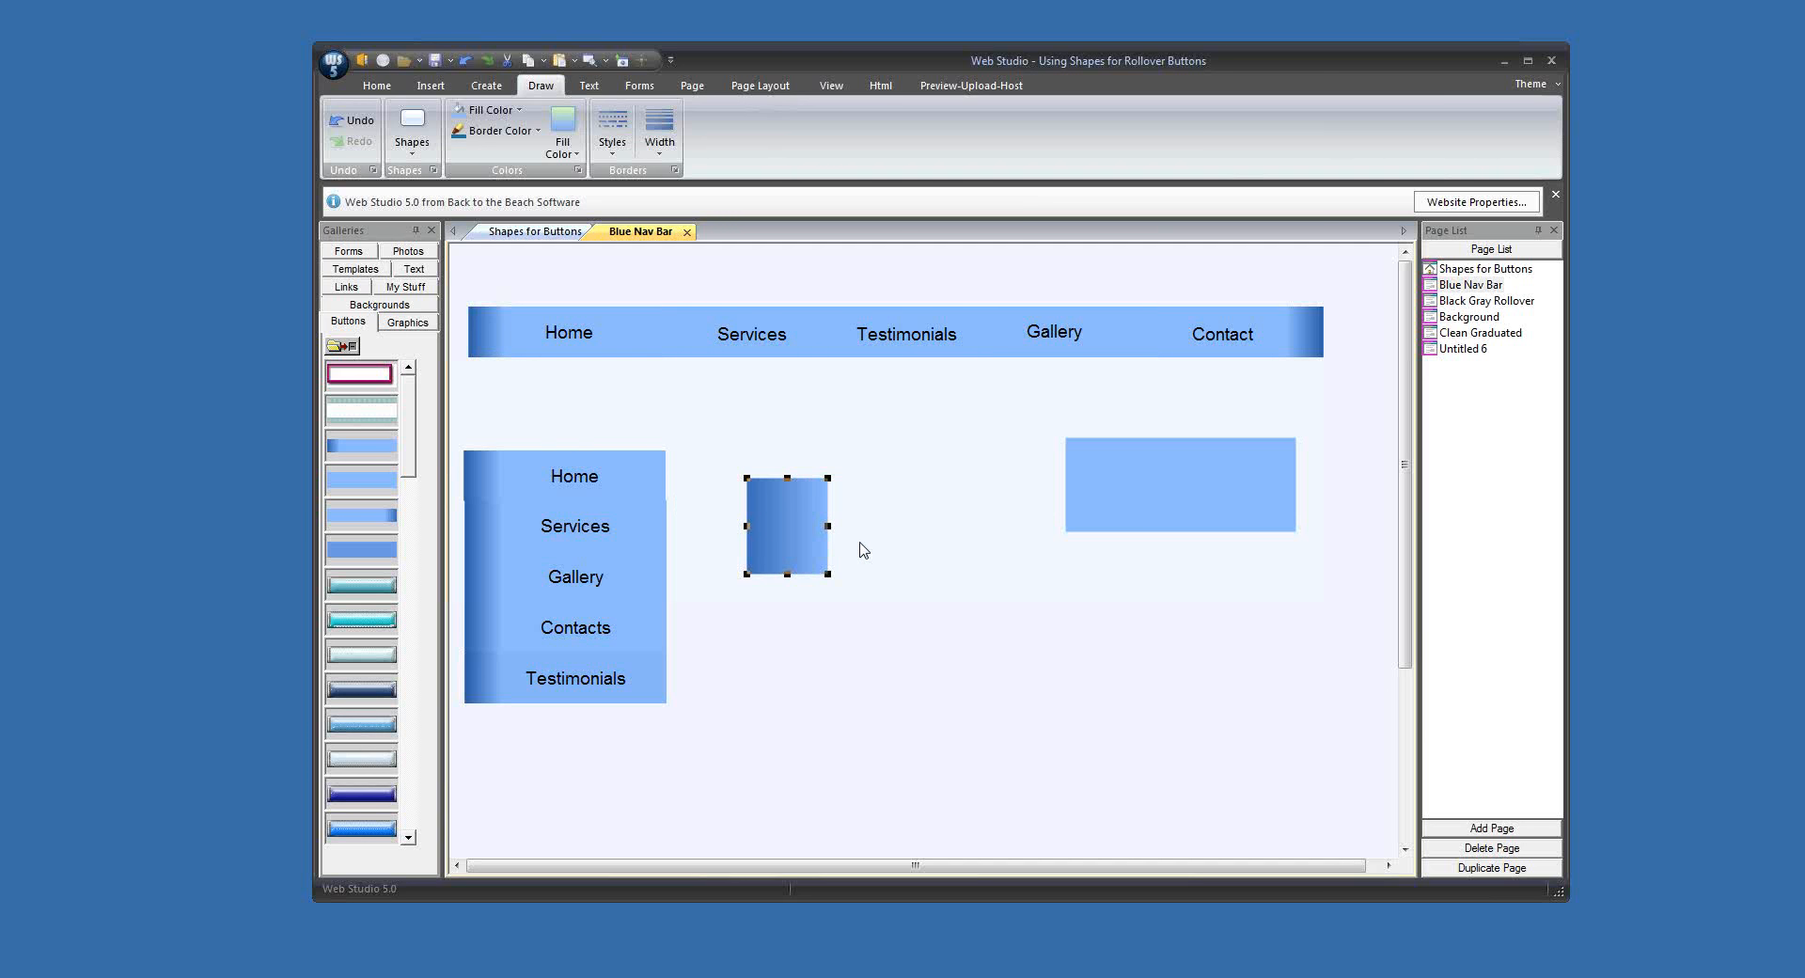
Step: Butt the light-blue rectangle against the light end of the gradient piece and merge the two shapes into one graphic
{"action": "left_click", "coordinate": [1172, 501]}
{"action": "left_click_drag", "start_coordinate": [1174, 508], "coordinate": [936, 548]}
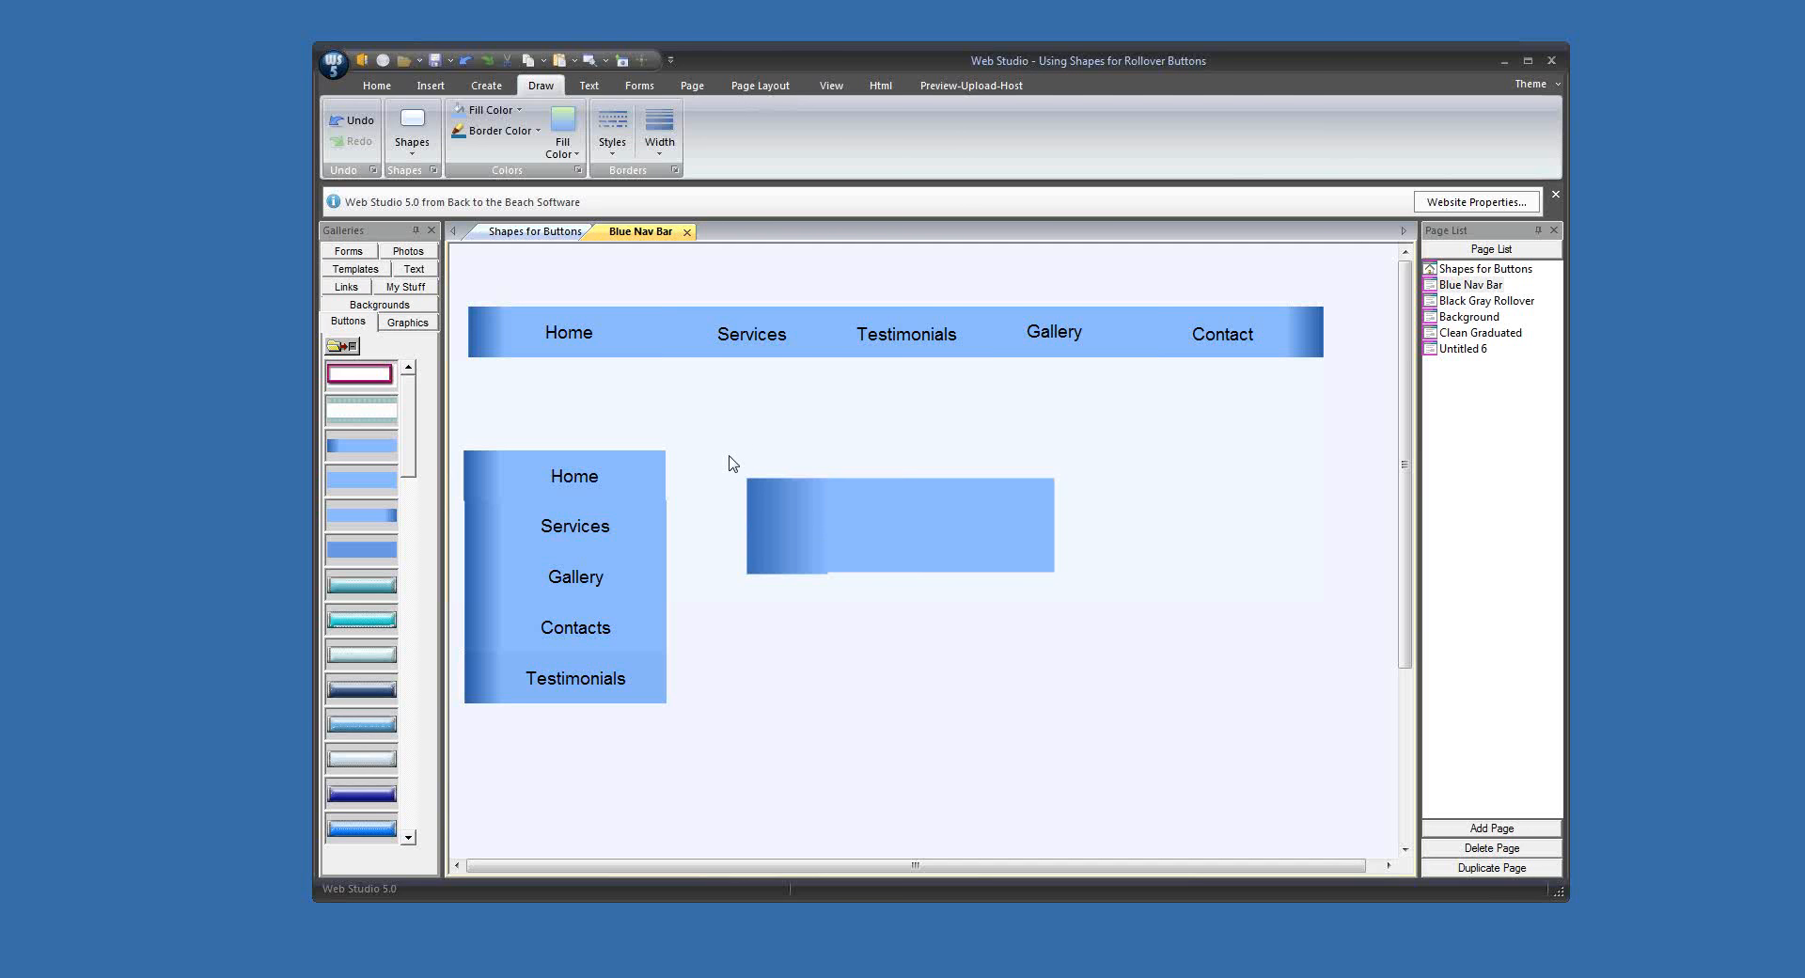
{"action": "left_click_drag", "start_coordinate": [731, 464], "coordinate": [919, 559]}
{"action": "left_click", "coordinate": [498, 89]}
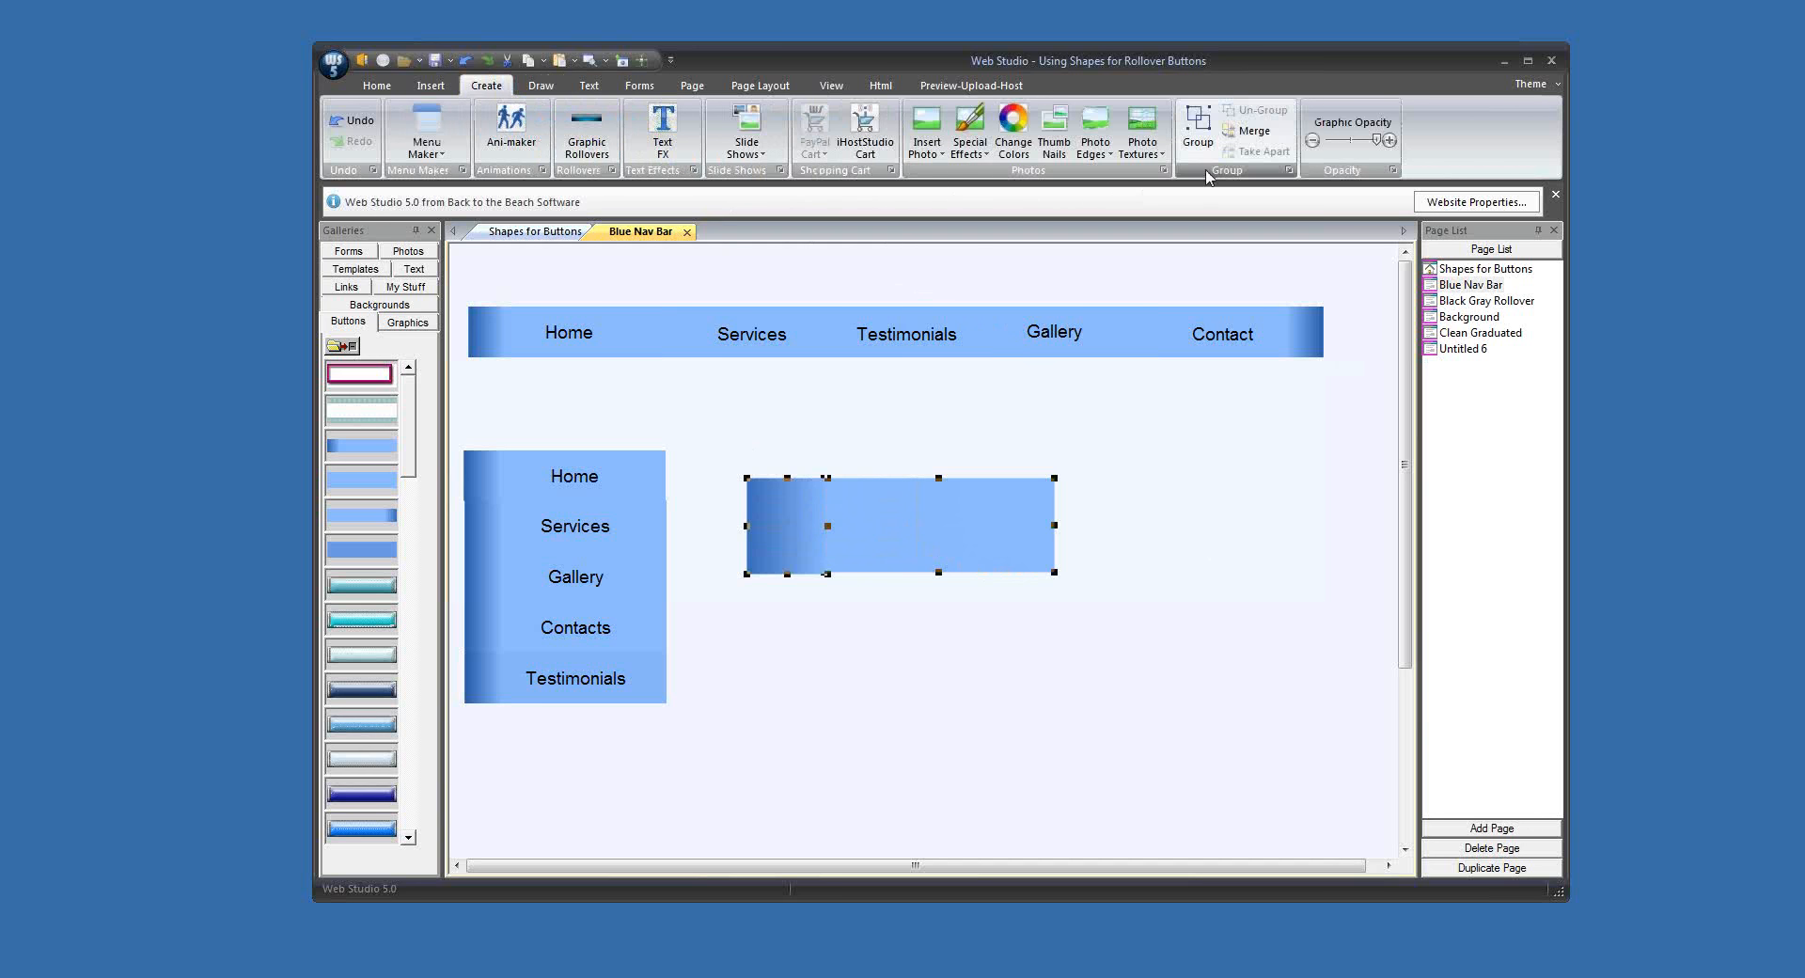
{"action": "left_click", "coordinate": [1255, 135]}
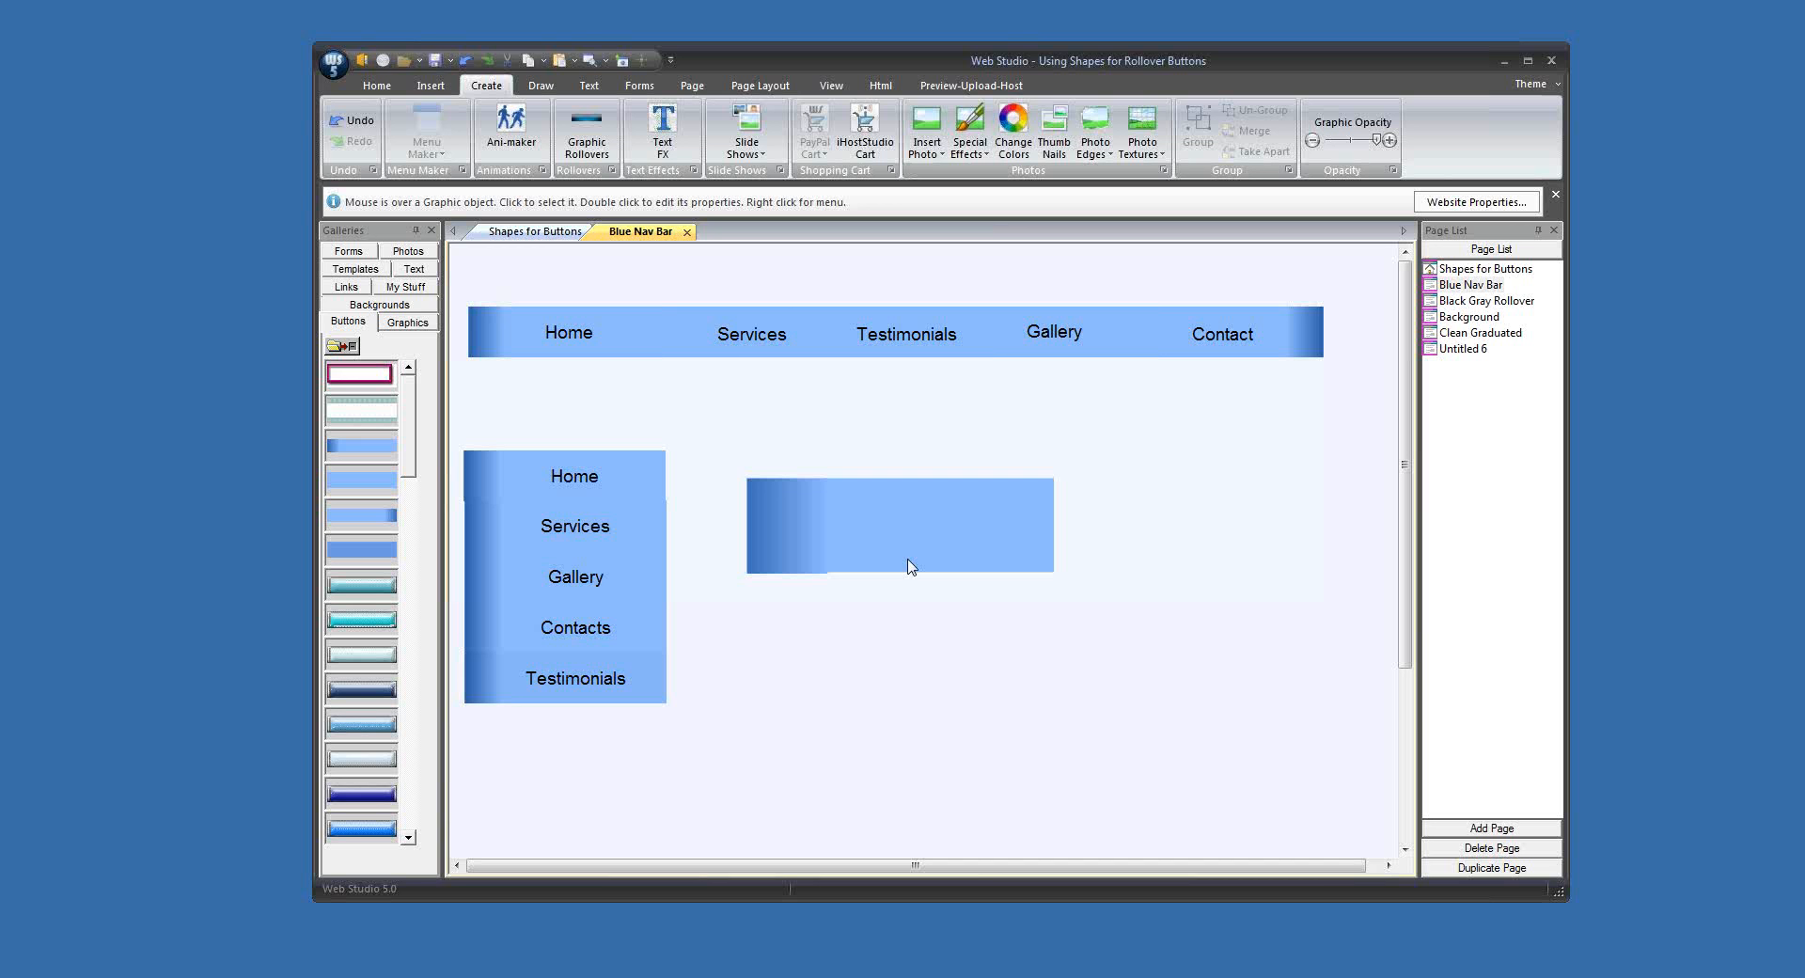
Step: Reduce the merged button's height to match the side menu buttons, narrow it from its dark end, and move it nearer the side menu
{"action": "left_click", "coordinate": [921, 546]}
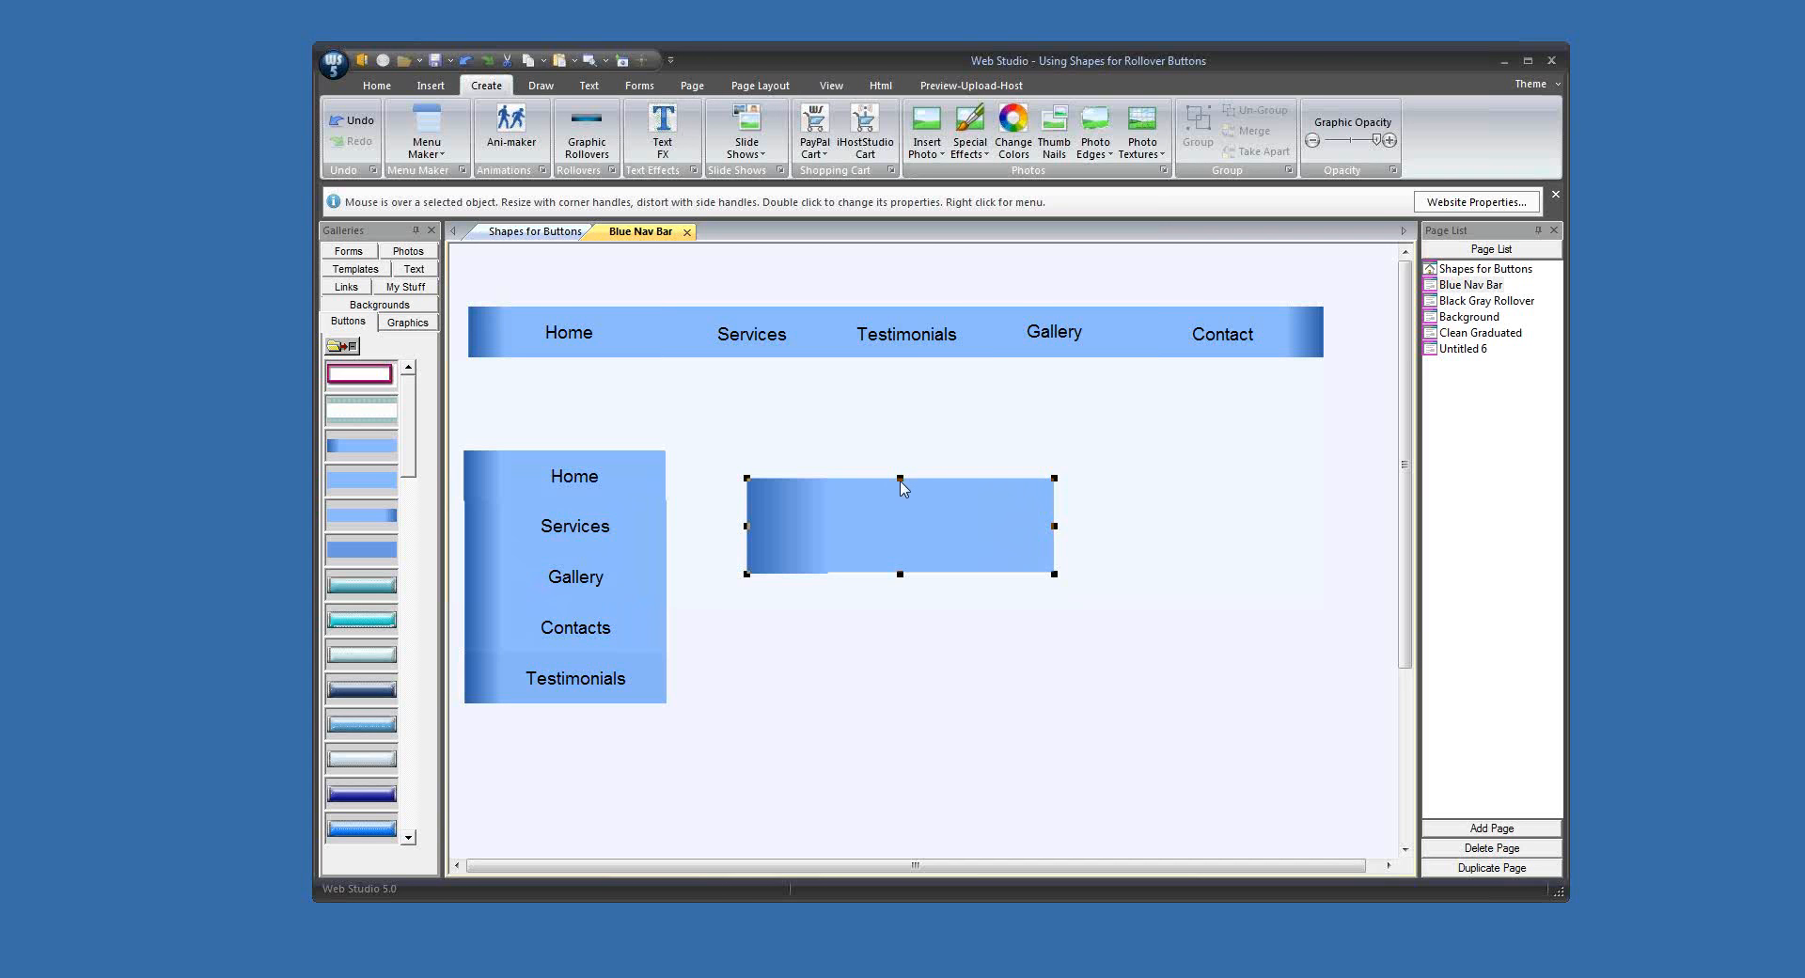
{"action": "left_click_drag", "start_coordinate": [900, 479], "coordinate": [900, 511]}
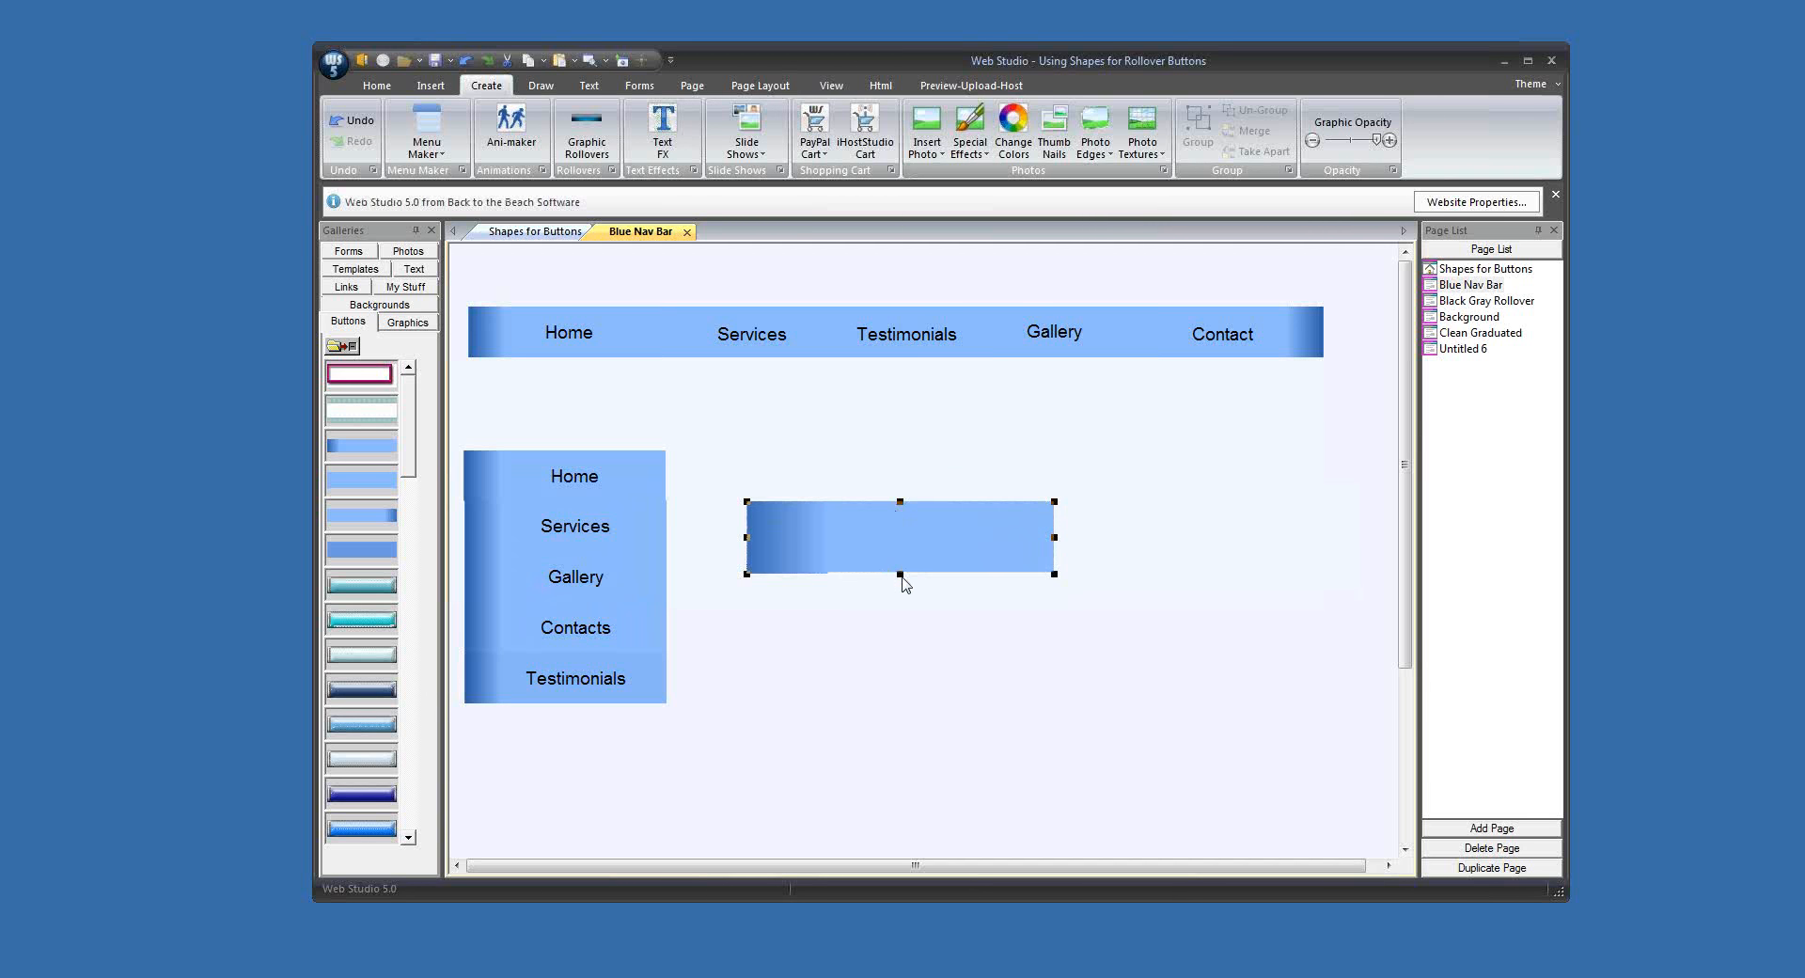
{"action": "left_click_drag", "start_coordinate": [901, 574], "coordinate": [902, 553]}
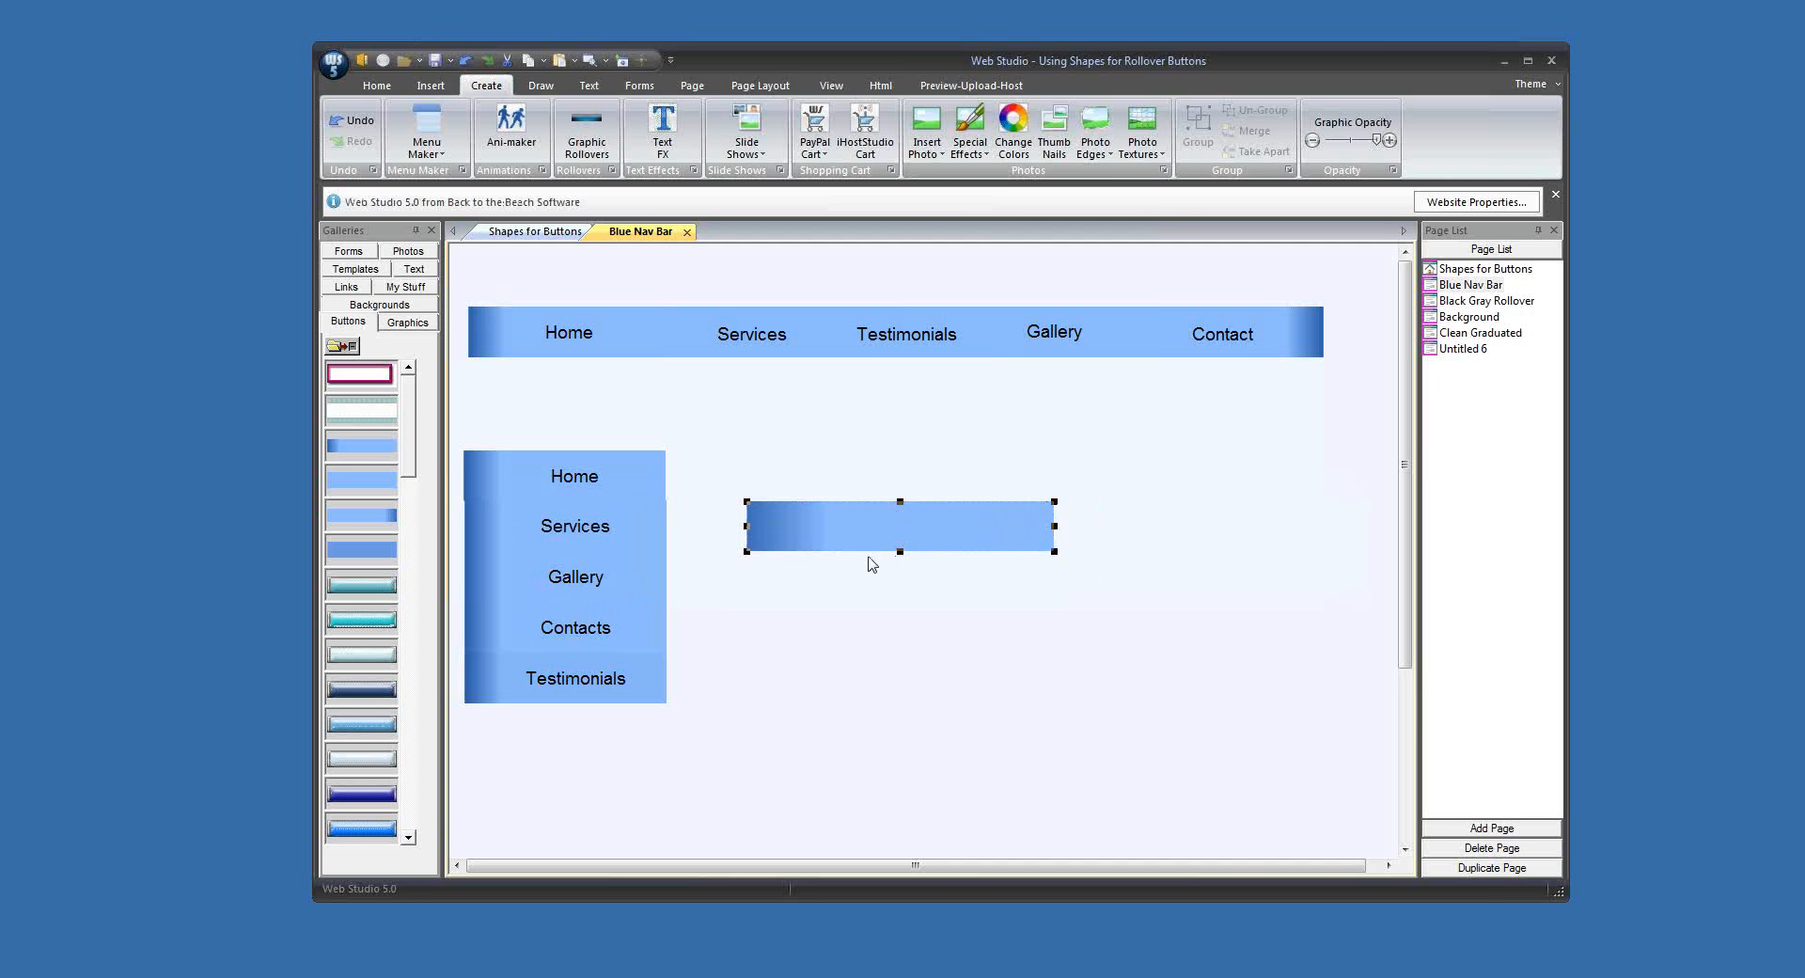
{"action": "left_click", "coordinate": [790, 568]}
{"action": "left_click", "coordinate": [781, 541]}
{"action": "left_click_drag", "start_coordinate": [748, 527], "coordinate": [899, 520]}
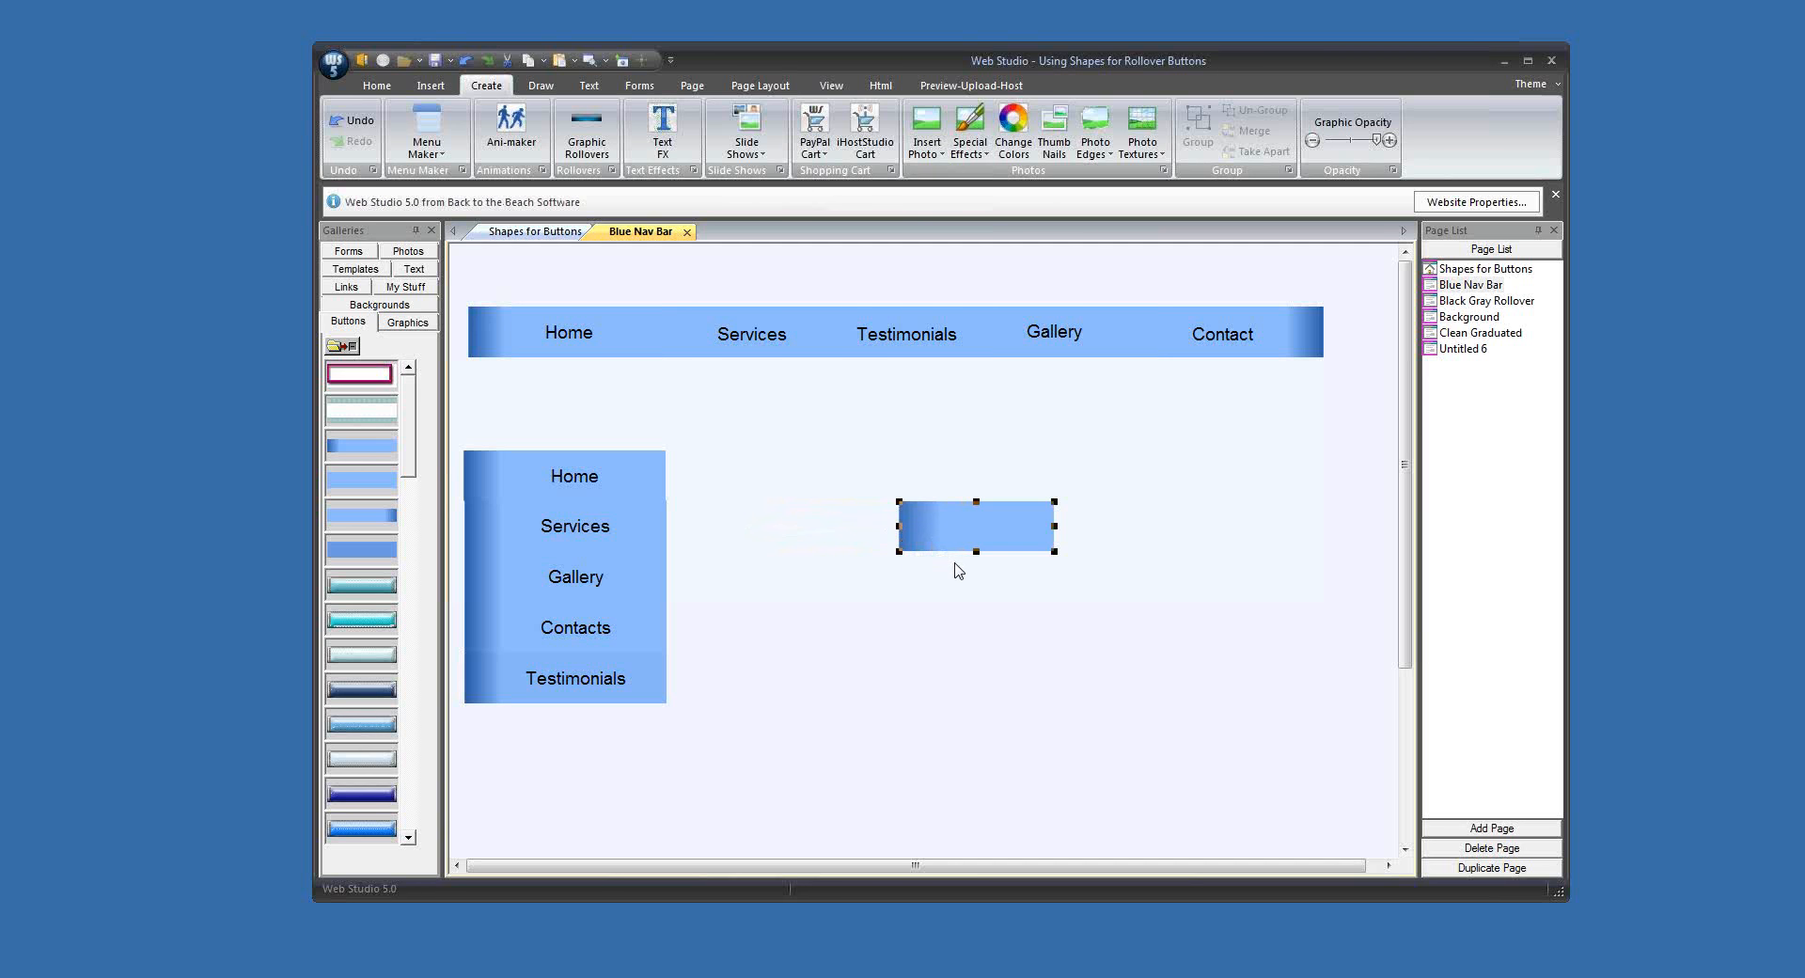
{"action": "left_click", "coordinate": [956, 570]}
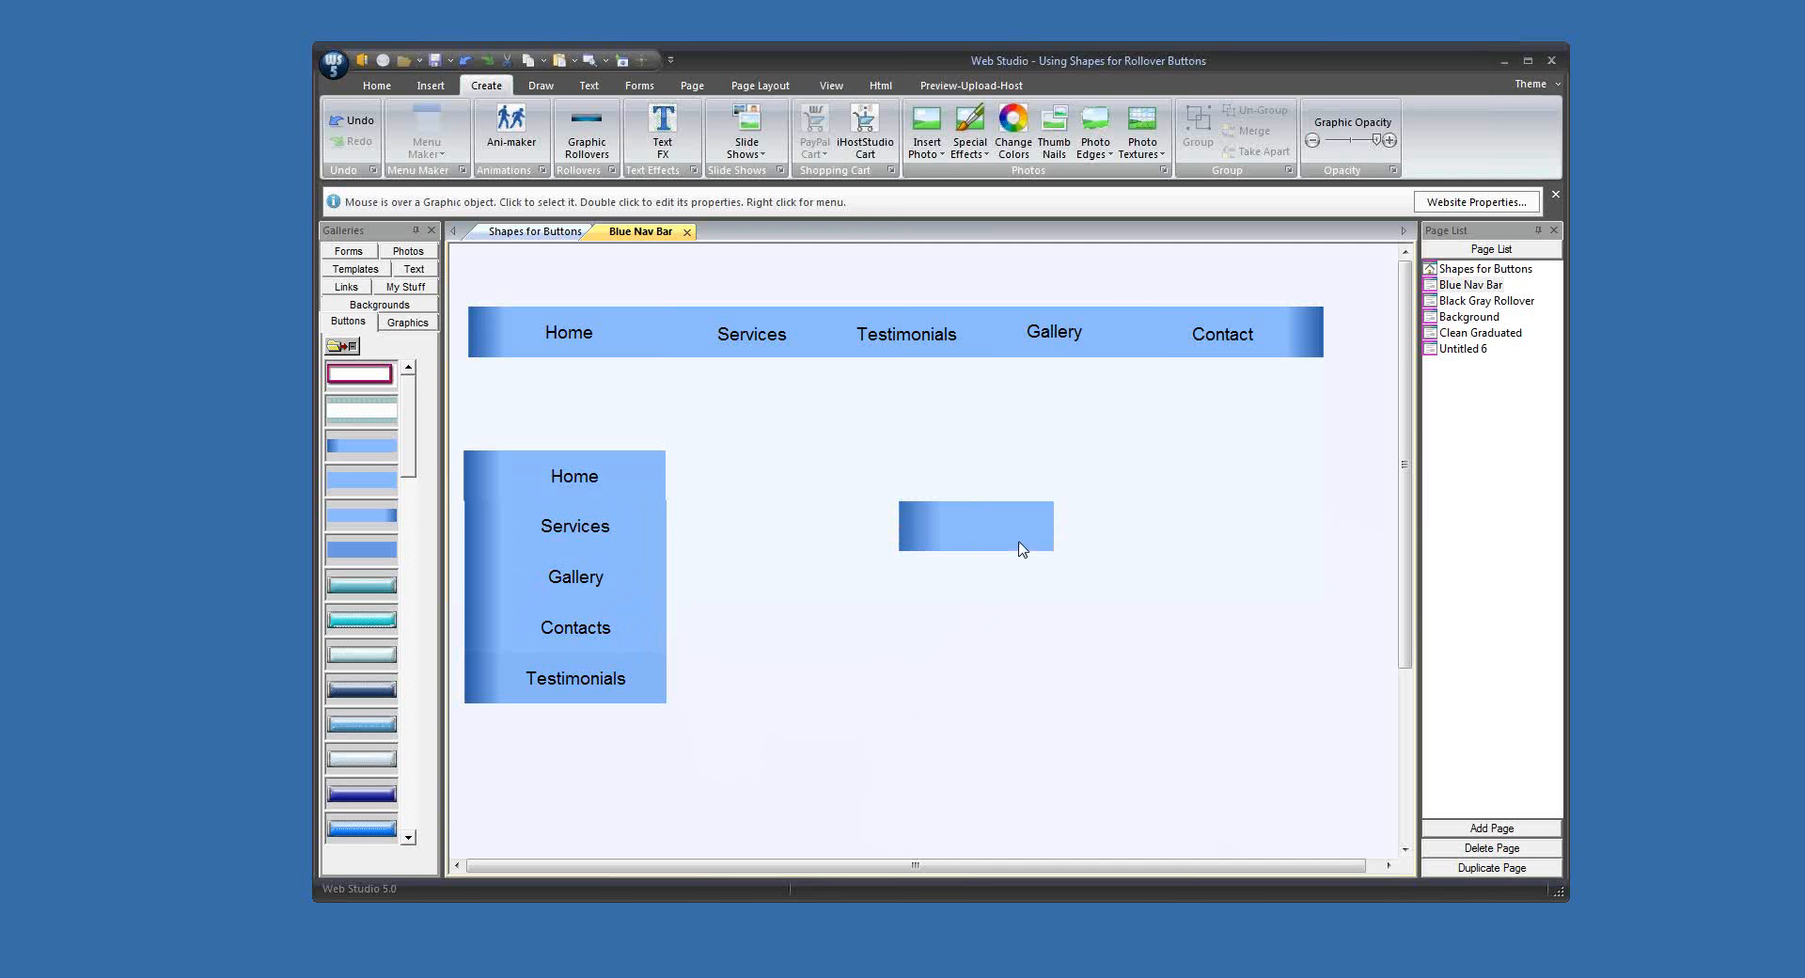
{"action": "left_click_drag", "start_coordinate": [1020, 545], "coordinate": [897, 519]}
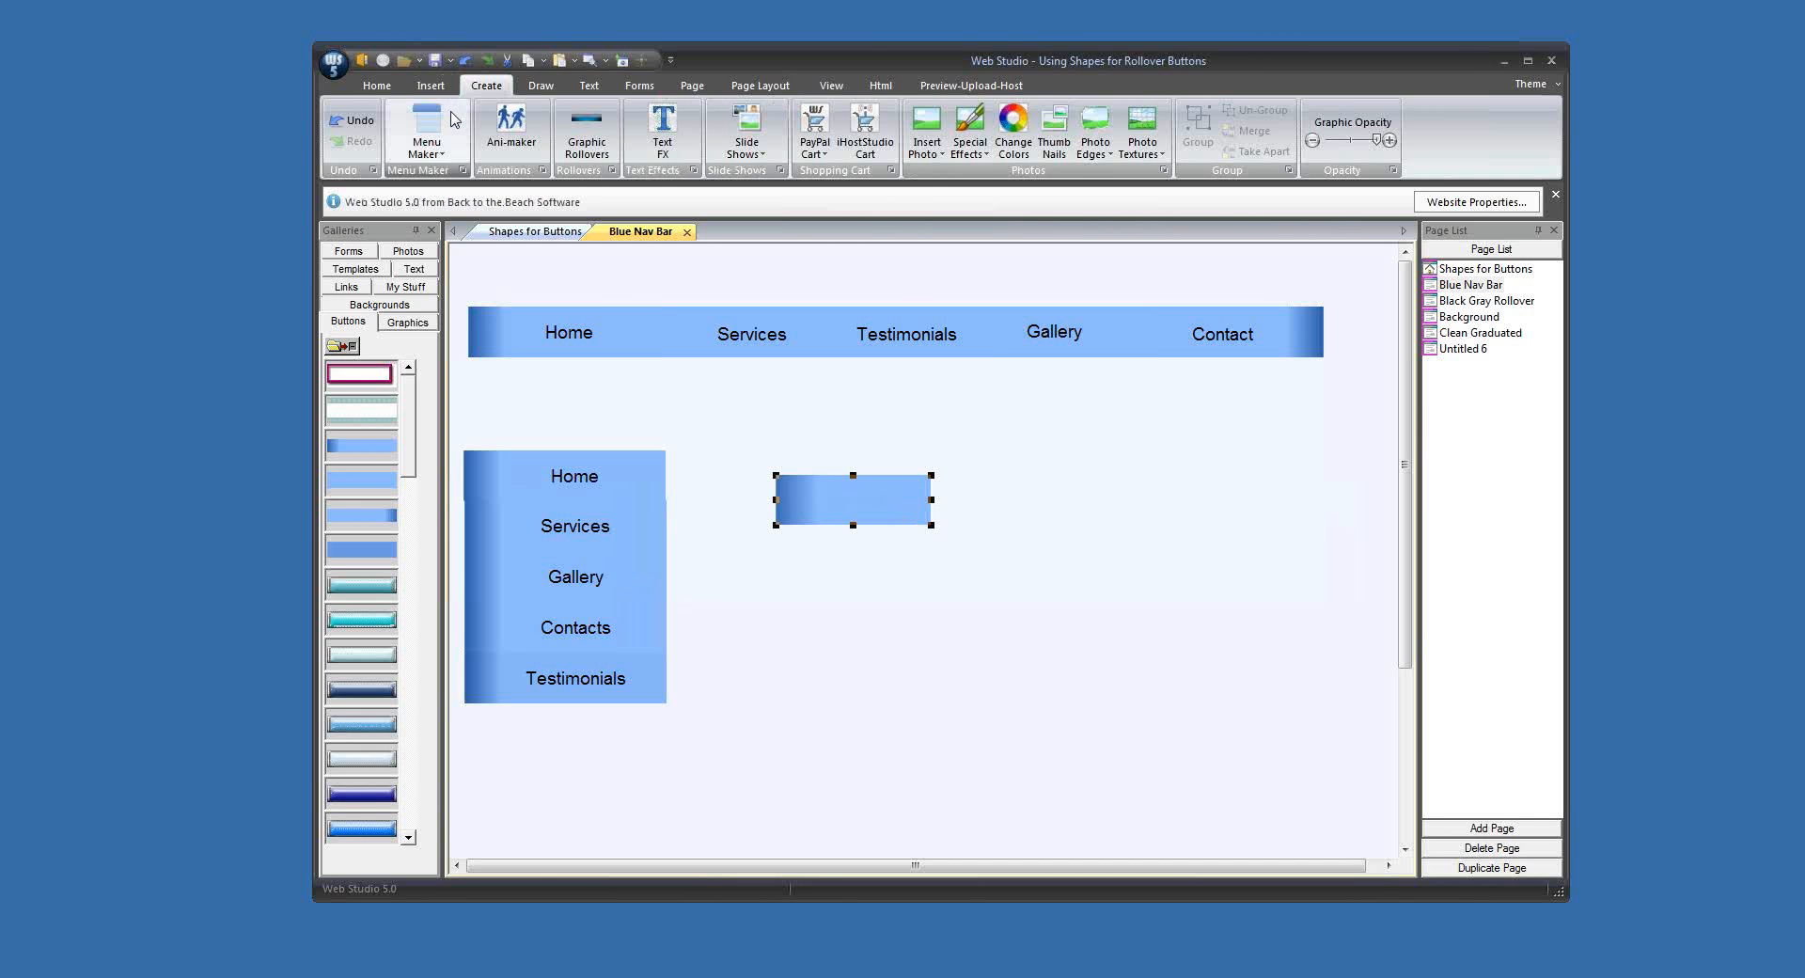
Step: Add another light-blue square against the button's light end and reduce its height to slightly more than the button's
{"action": "left_click", "coordinate": [540, 86]}
{"action": "left_click", "coordinate": [412, 127]}
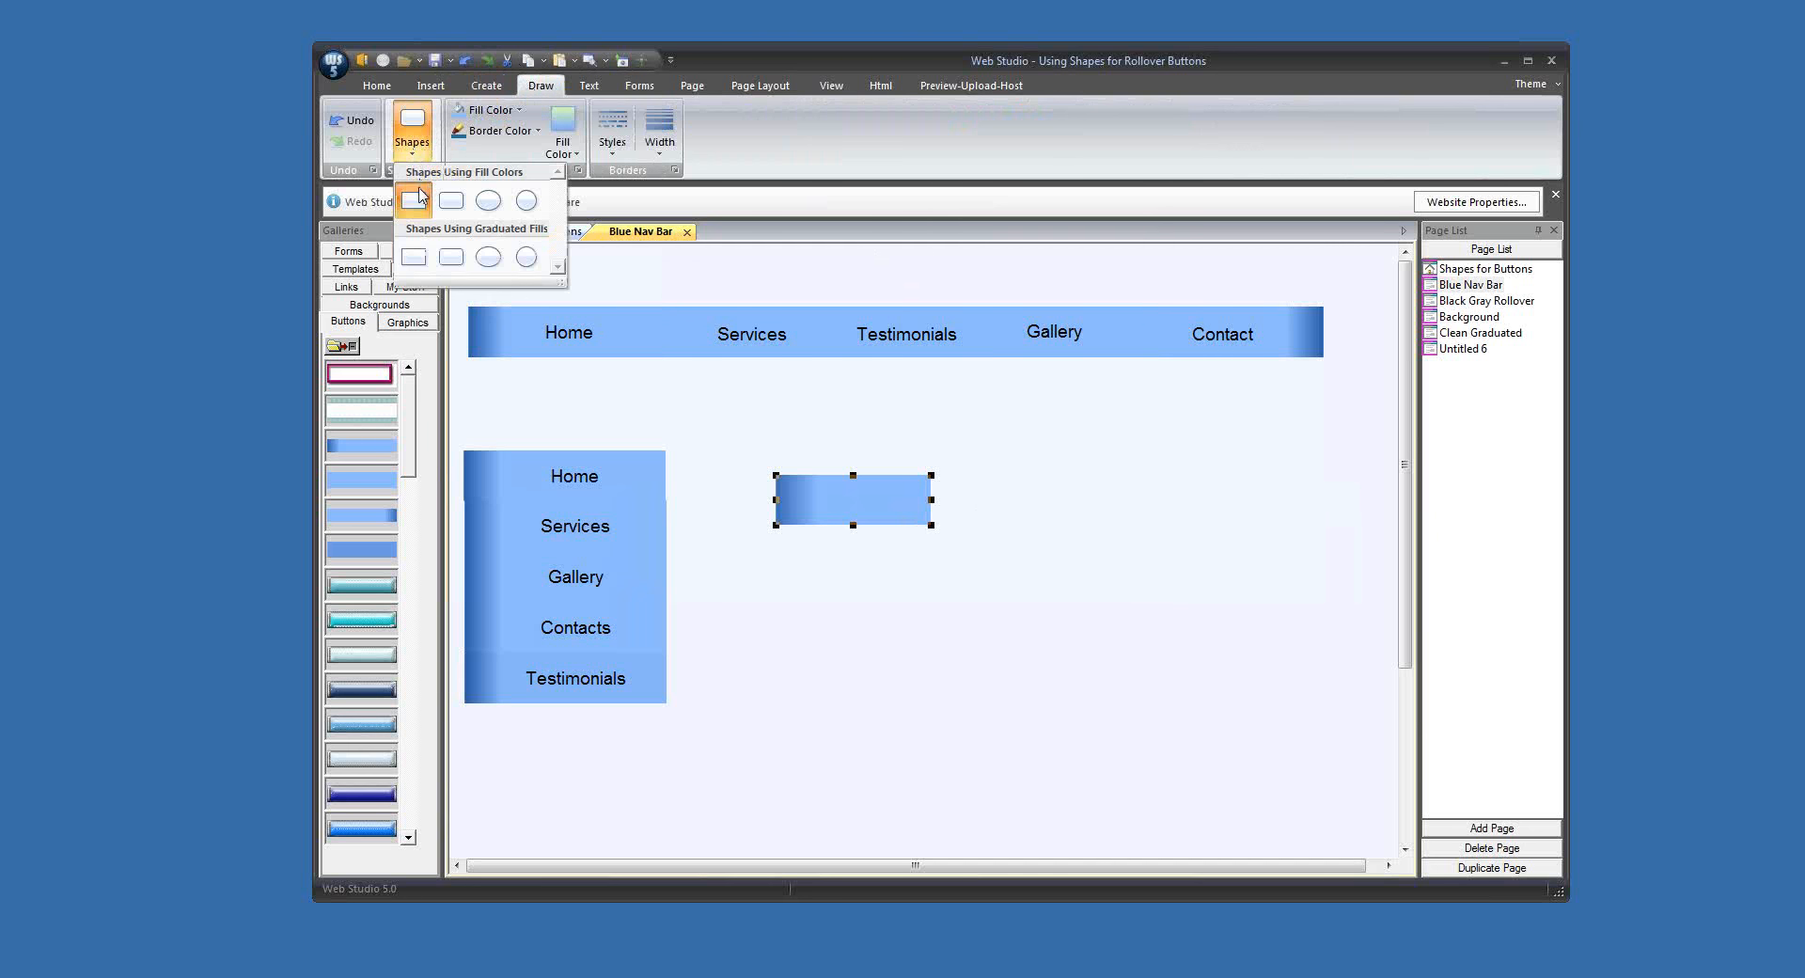
{"action": "left_click", "coordinate": [417, 200]}
{"action": "left_click_drag", "start_coordinate": [557, 324], "coordinate": [977, 466]}
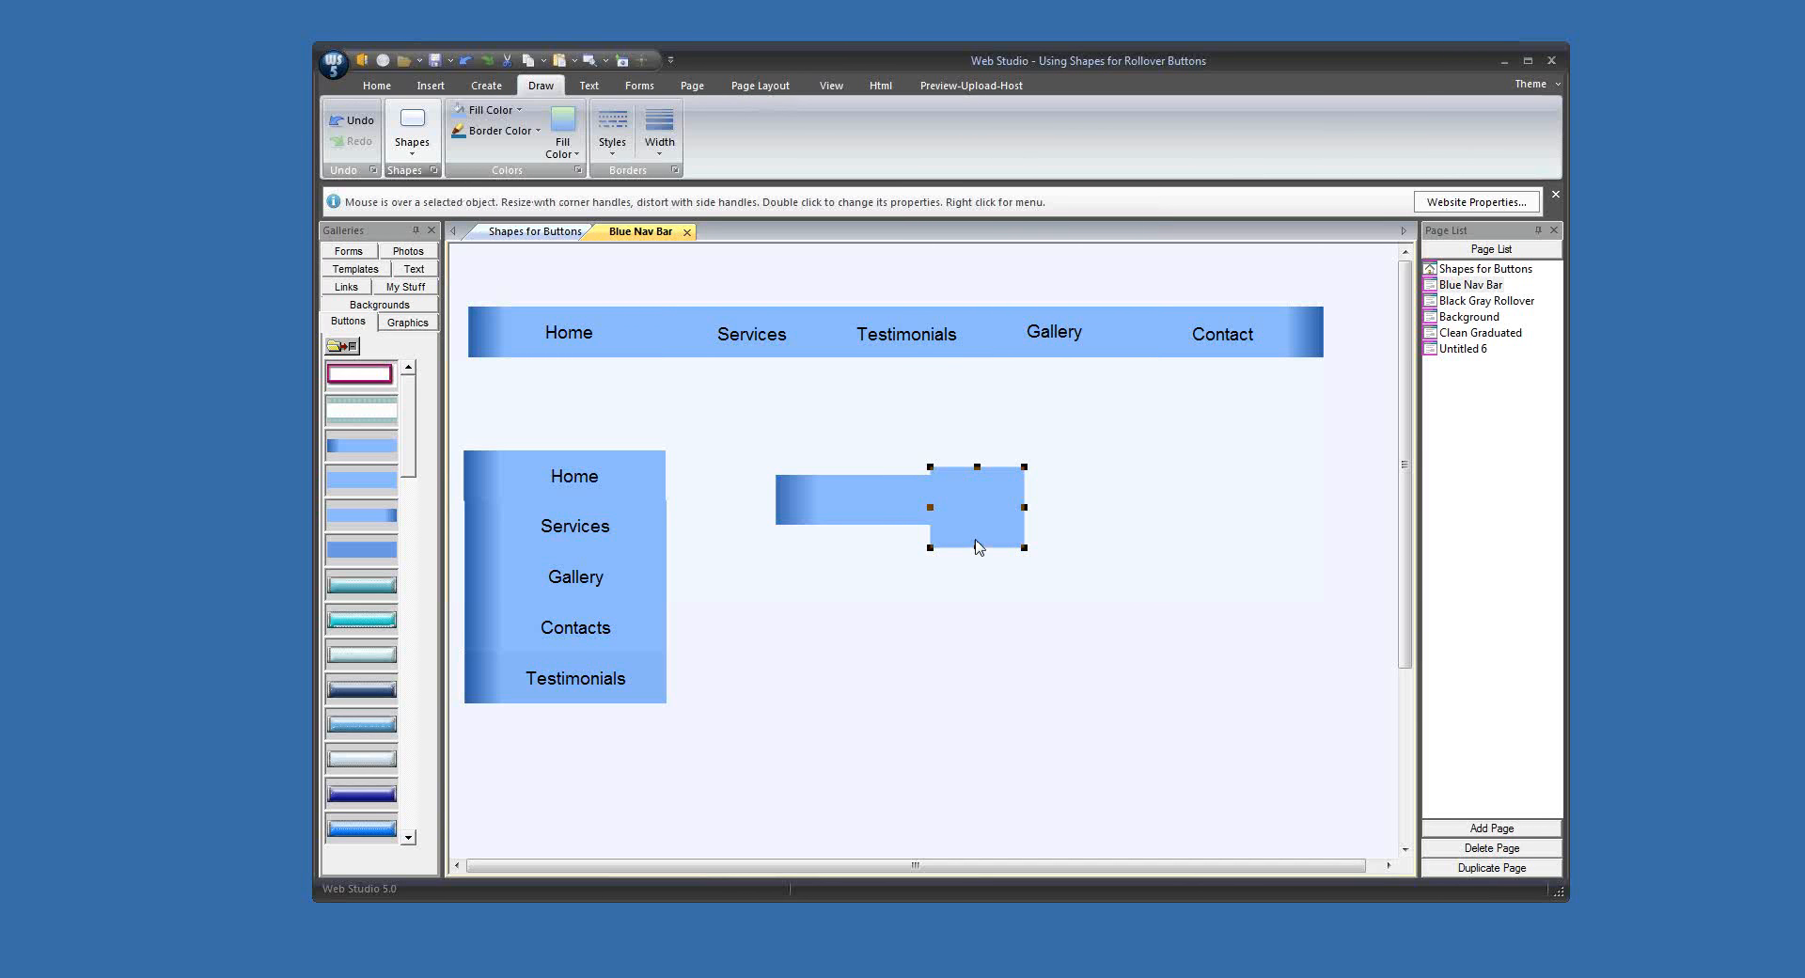
{"action": "left_click_drag", "start_coordinate": [977, 547], "coordinate": [977, 531]}
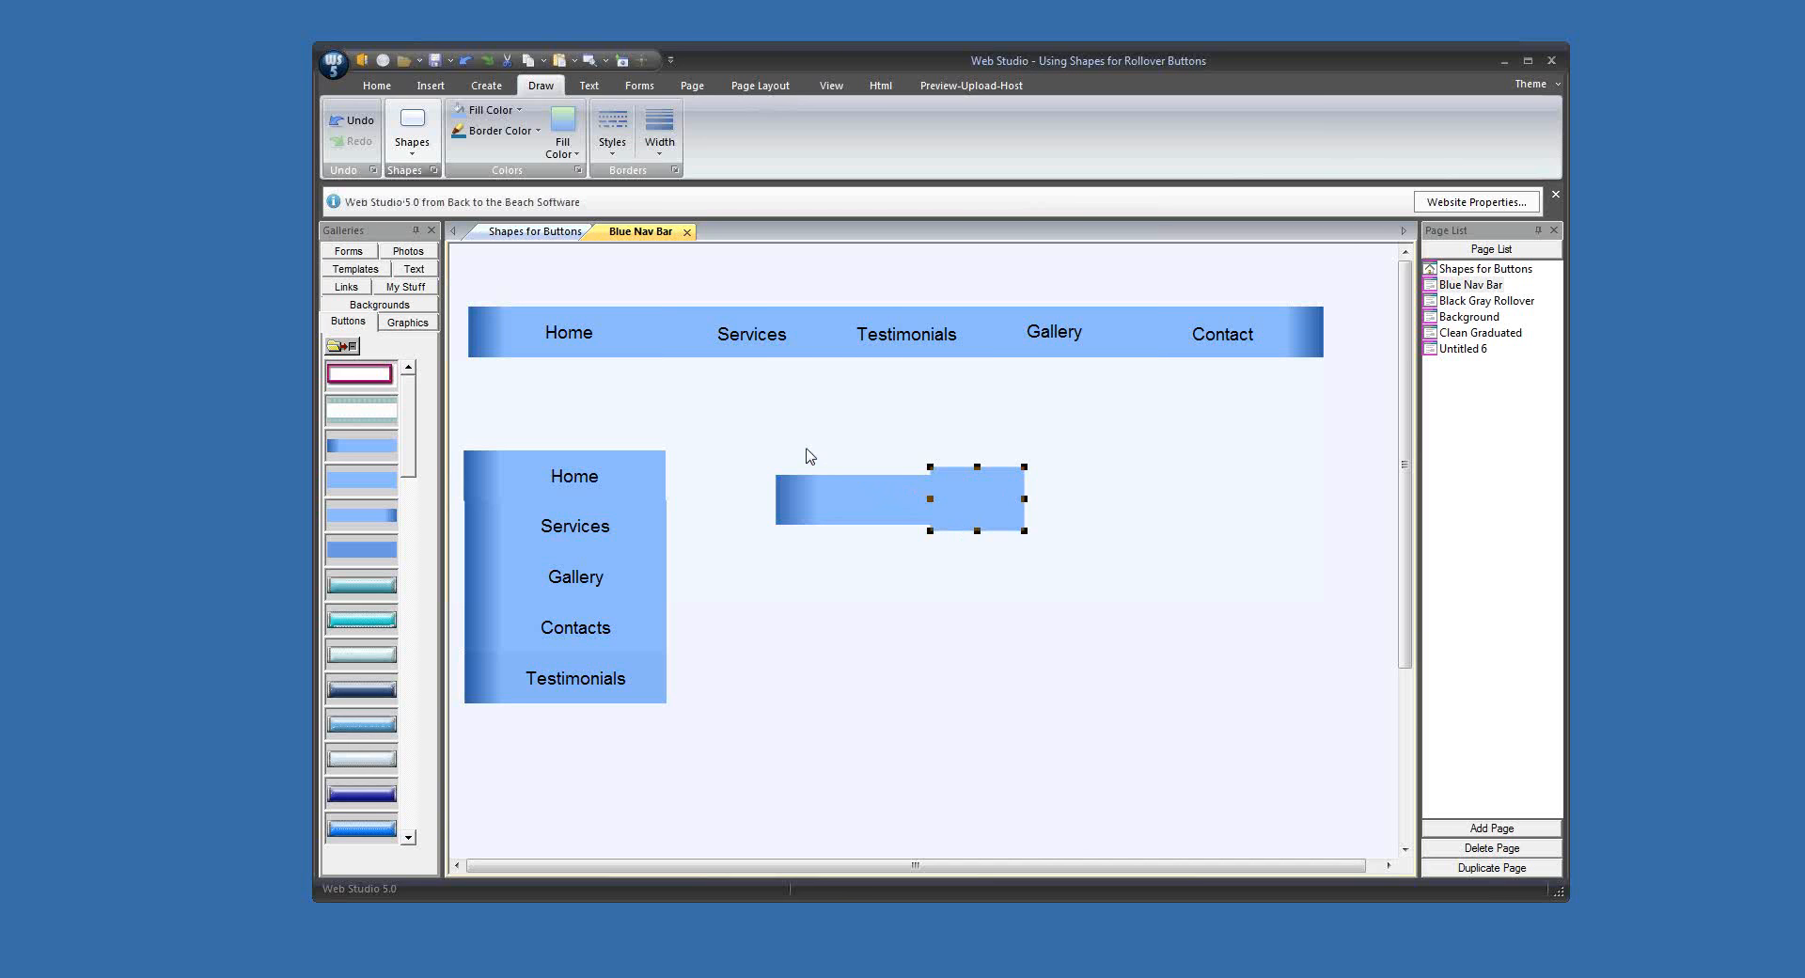
Step: Merge the gradient button and the added light-blue square into a single longer graphic
{"action": "left_click_drag", "start_coordinate": [807, 451], "coordinate": [981, 515]}
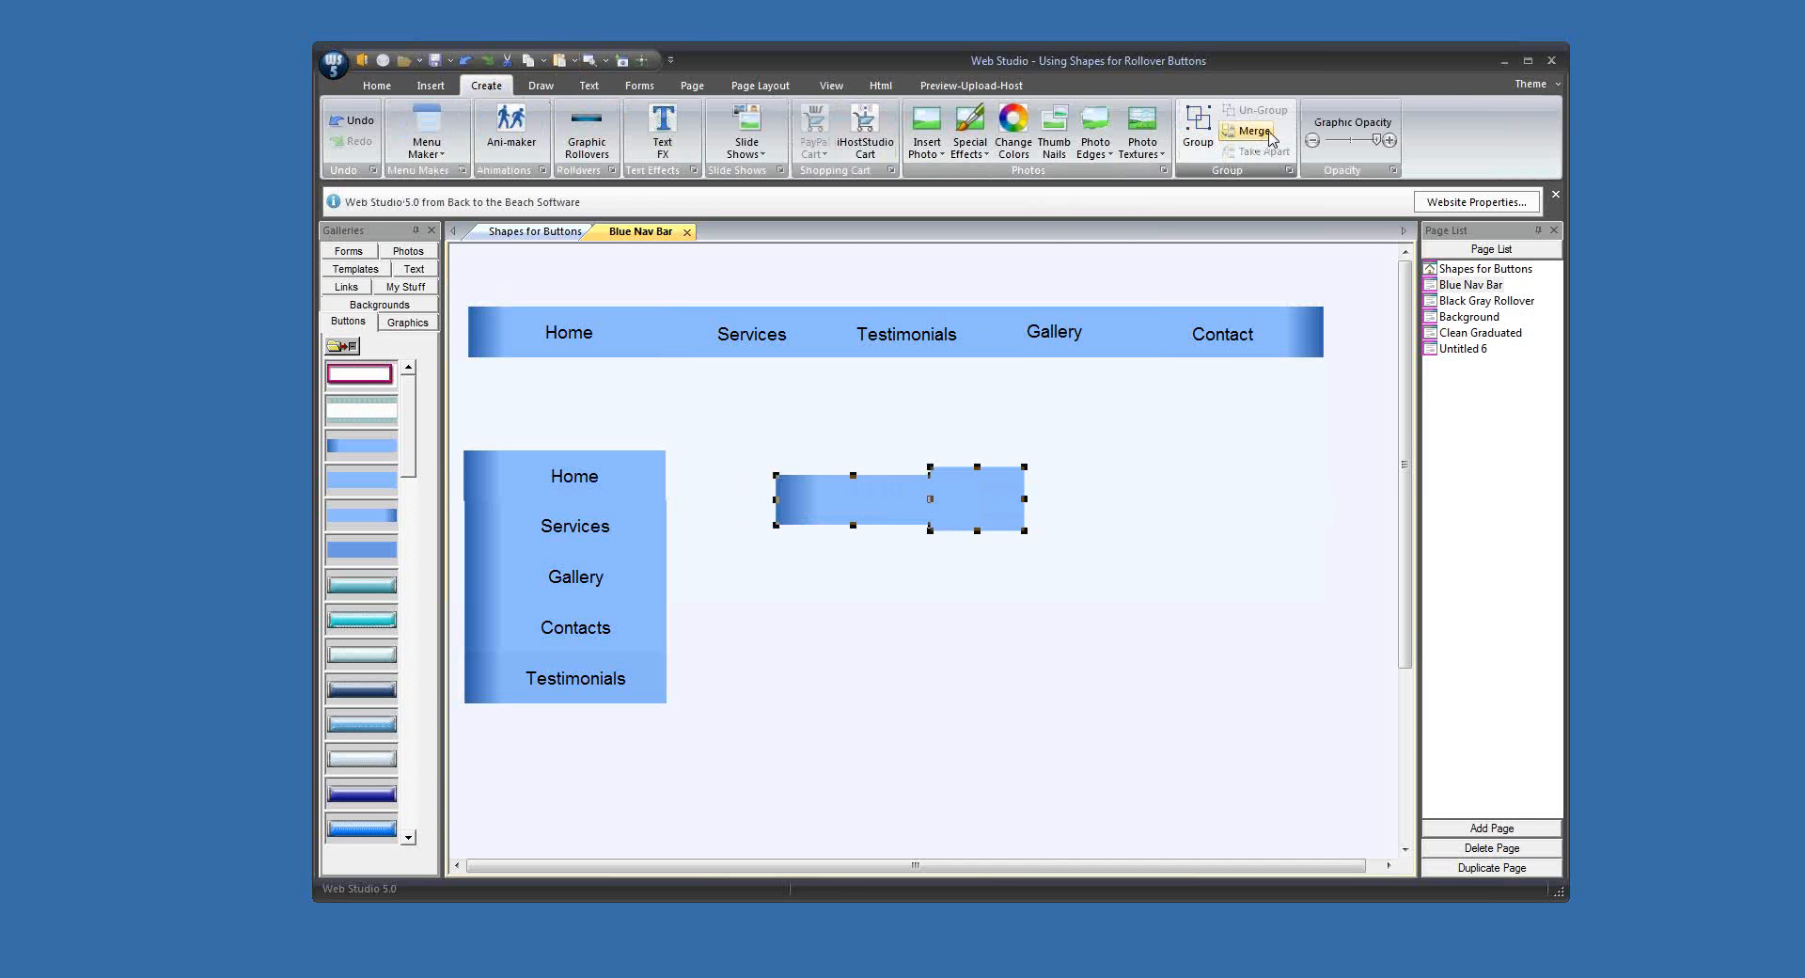
{"action": "left_click", "coordinate": [1255, 131]}
{"action": "left_click", "coordinate": [940, 501]}
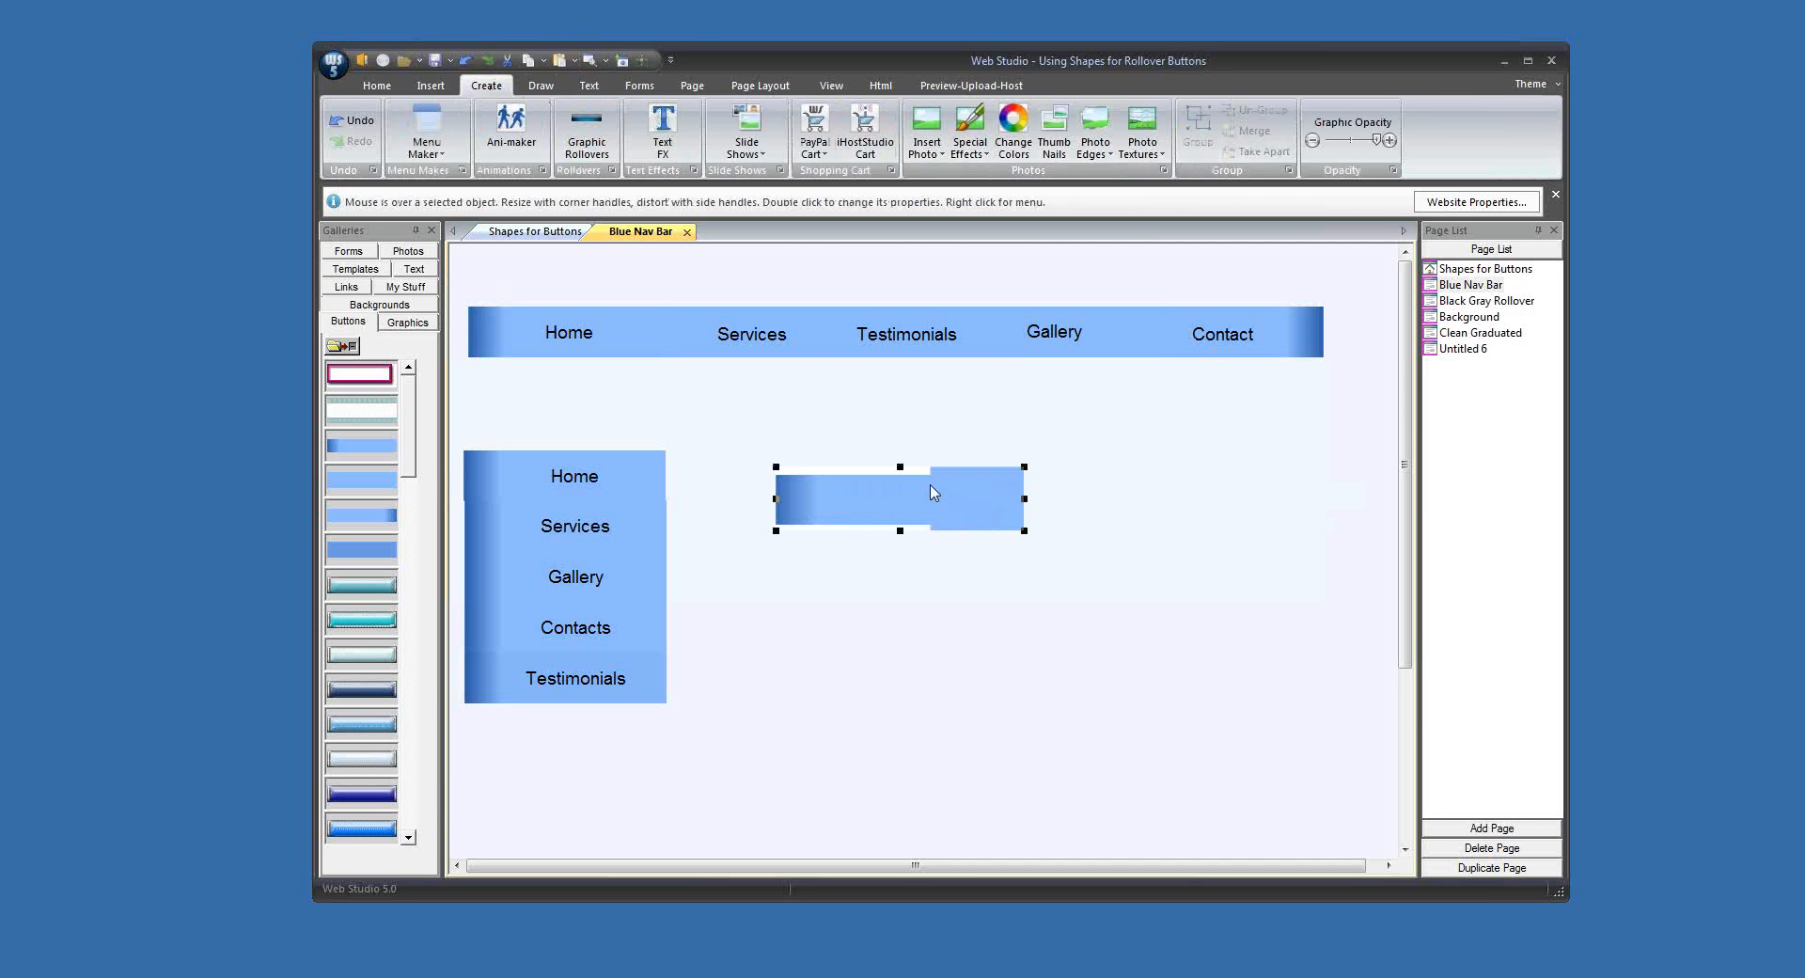
Step: Trim the merged graphic's uneven upper and lower edges, reduce its size, and place it beside the side menu's Home button
{"action": "left_click_drag", "start_coordinate": [901, 468], "coordinate": [901, 524]}
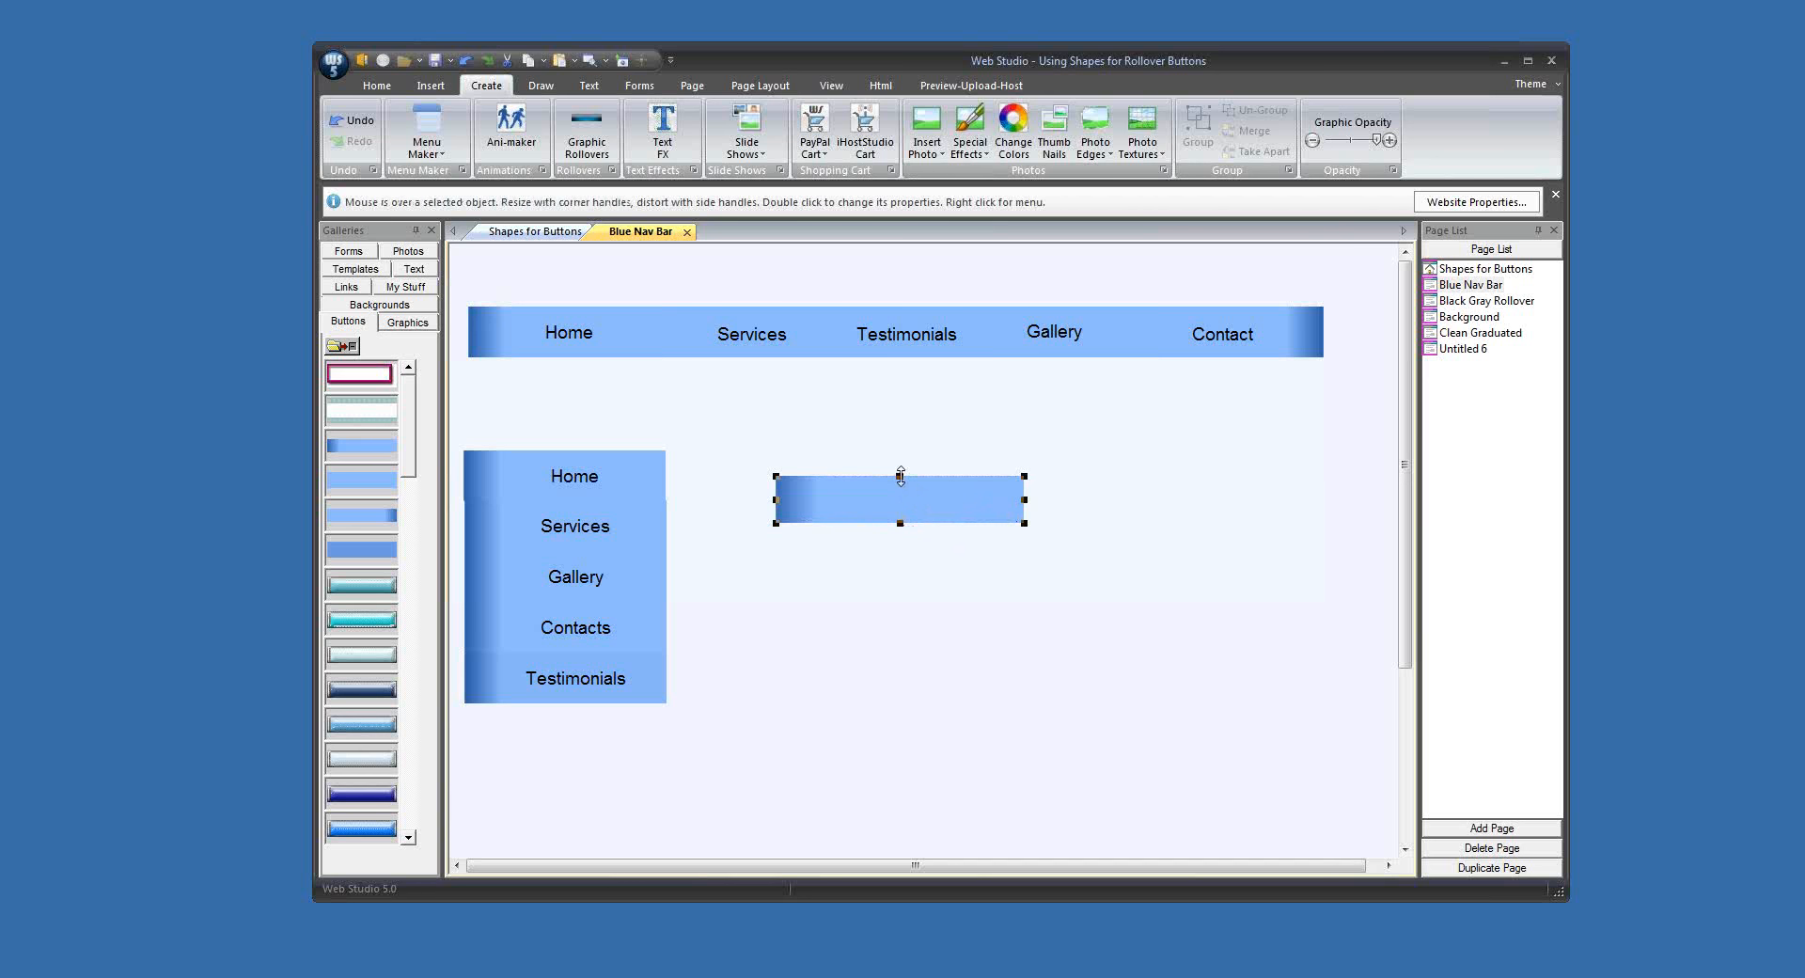
{"action": "left_click_drag", "start_coordinate": [901, 478], "coordinate": [901, 482]}
{"action": "left_click_drag", "start_coordinate": [1024, 503], "coordinate": [854, 481]}
{"action": "left_click", "coordinate": [1077, 527]}
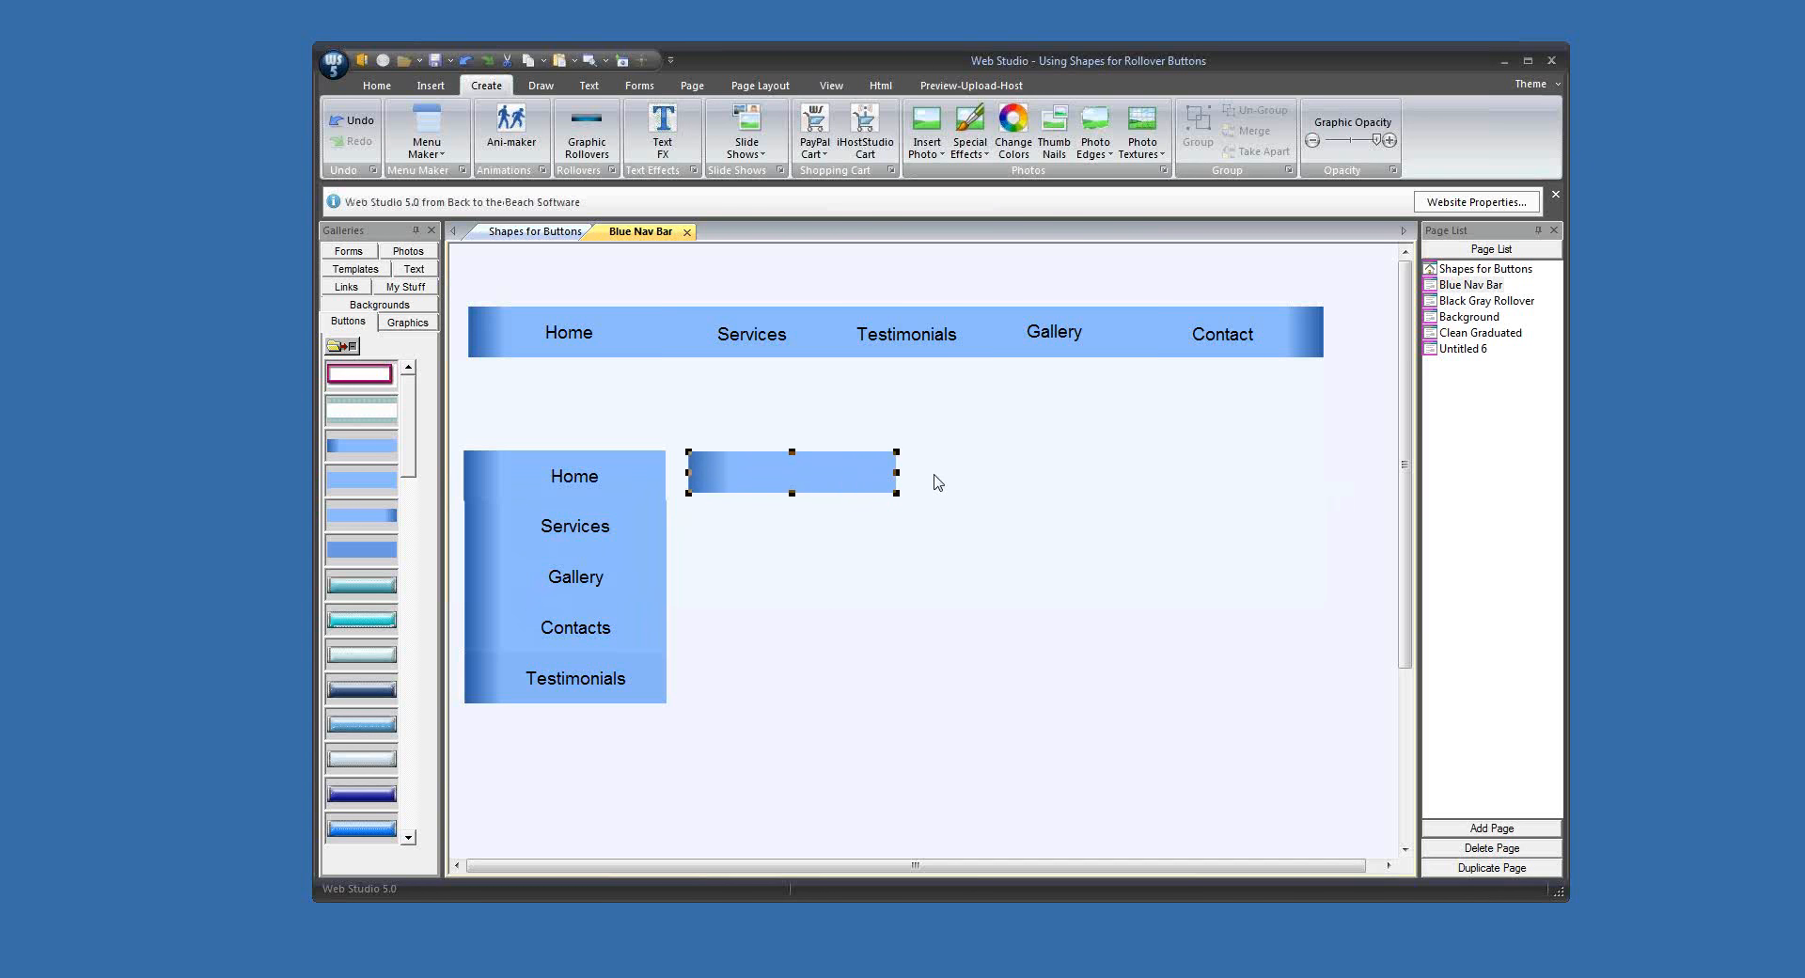
{"action": "left_click", "coordinate": [540, 87]}
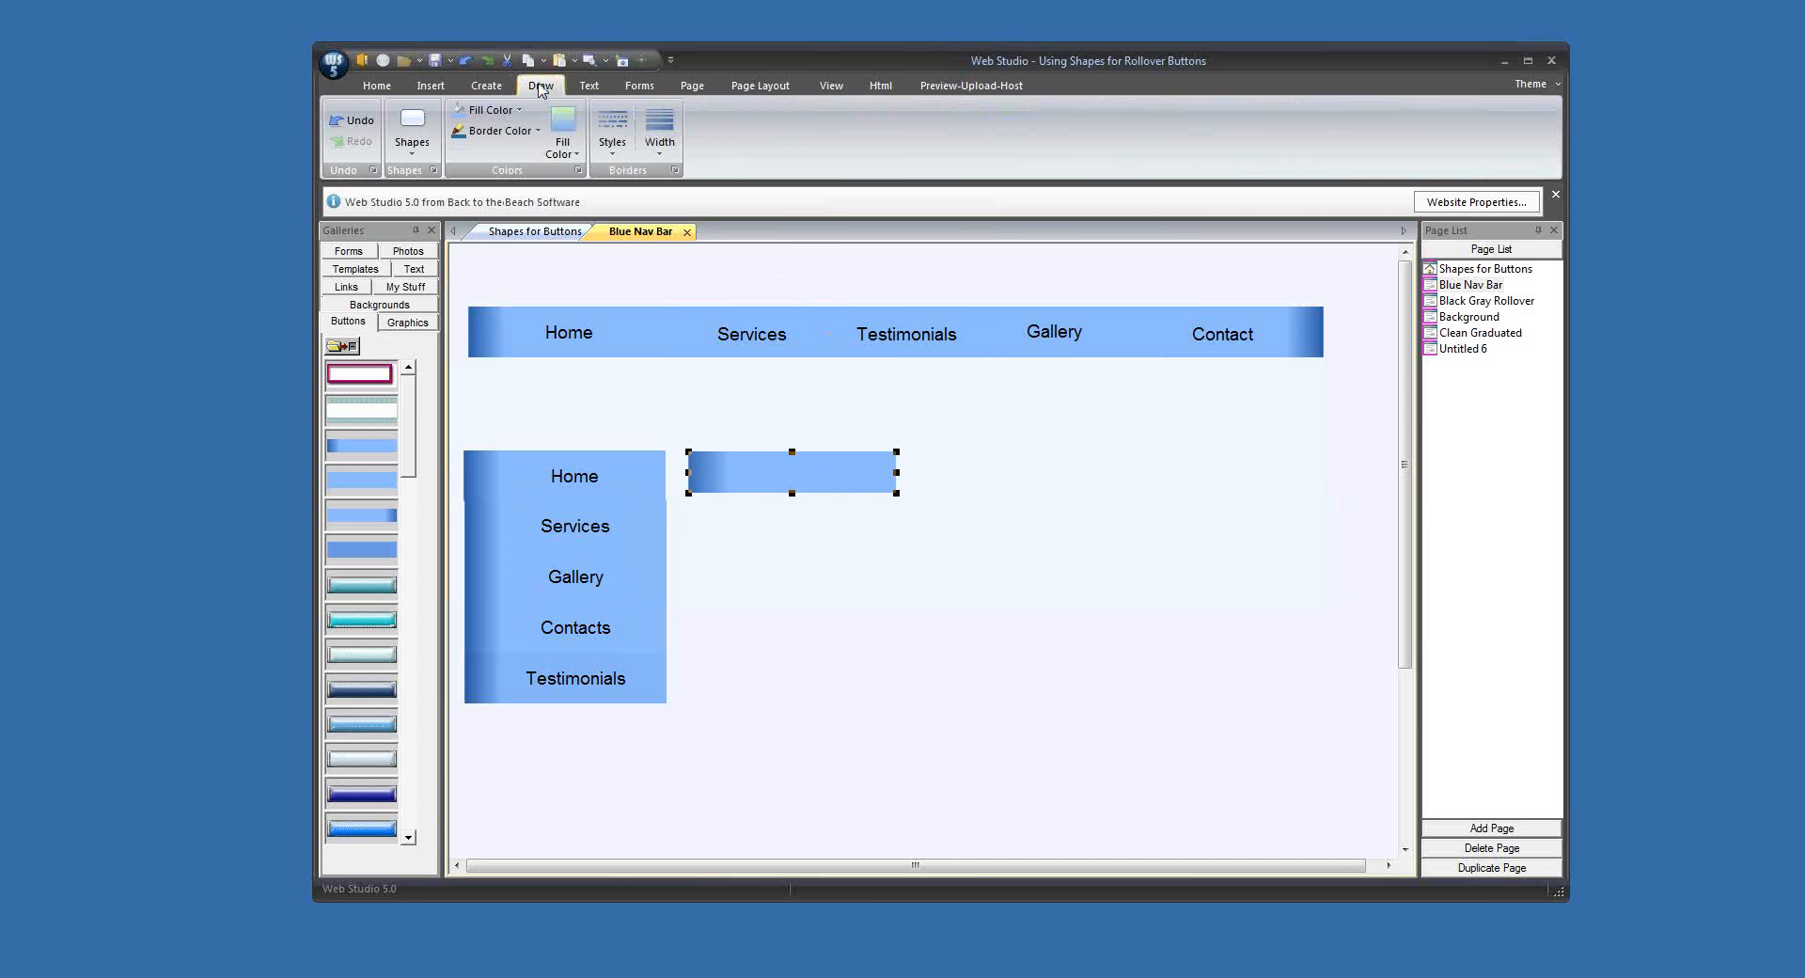
{"action": "left_click", "coordinate": [506, 109]}
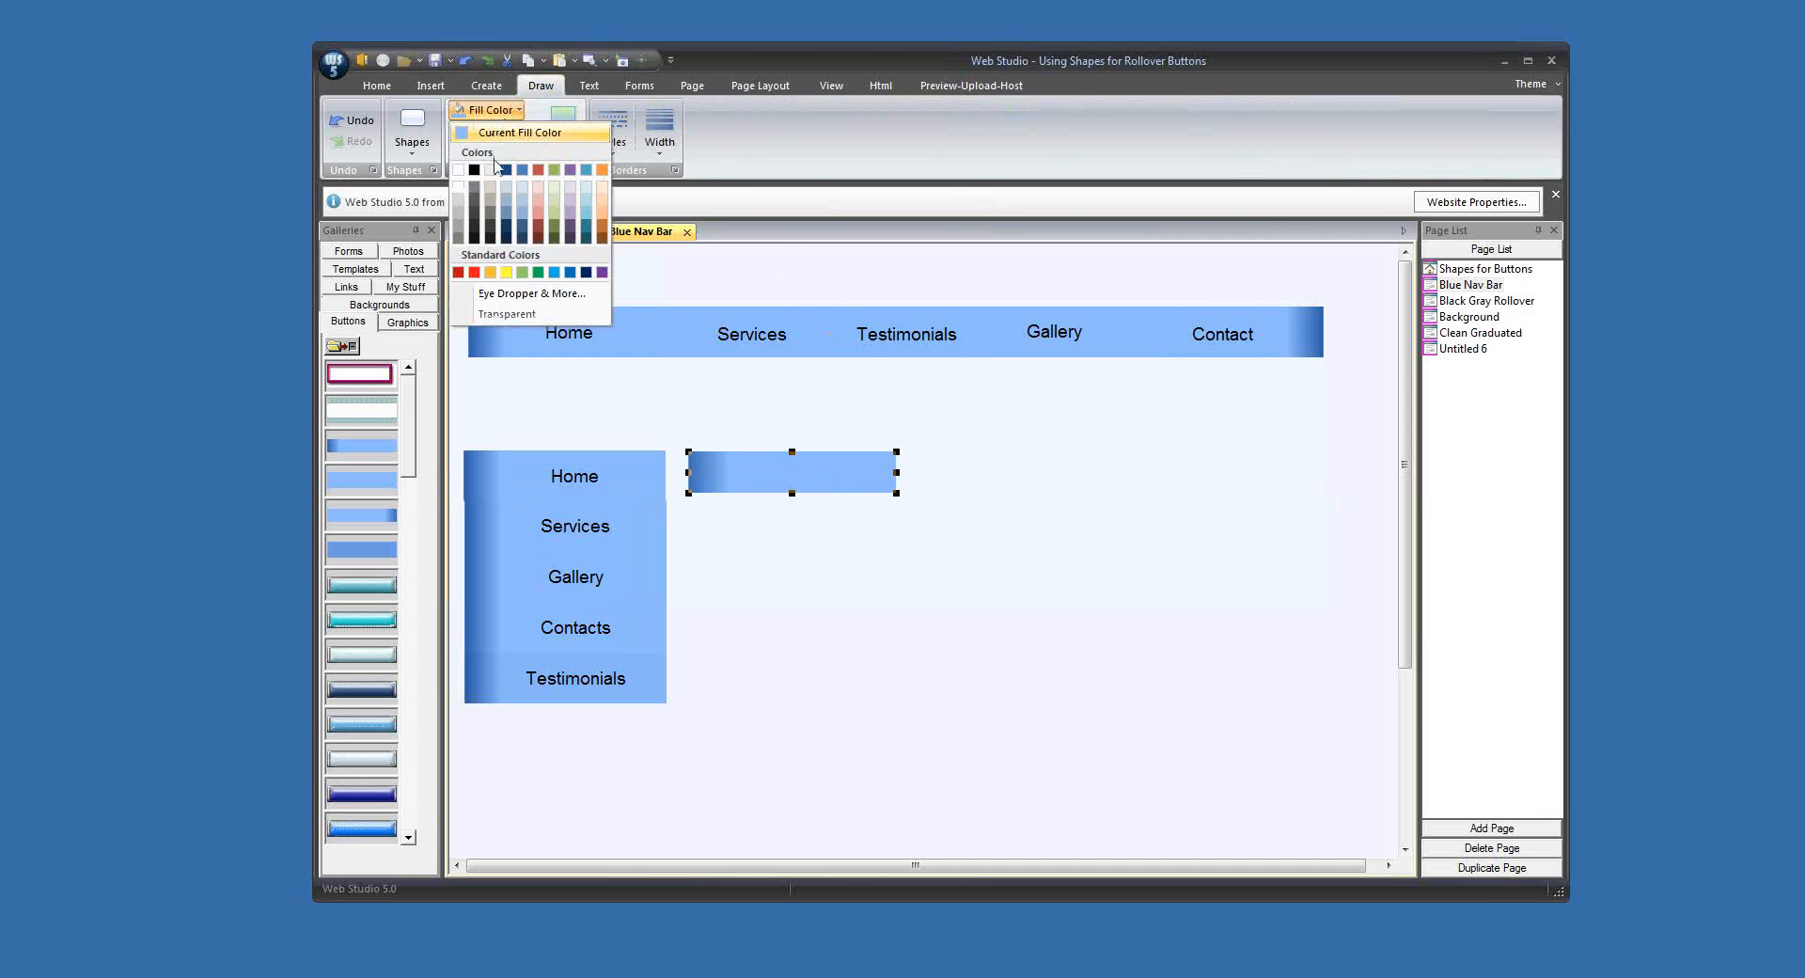
{"action": "left_click", "coordinate": [545, 214]}
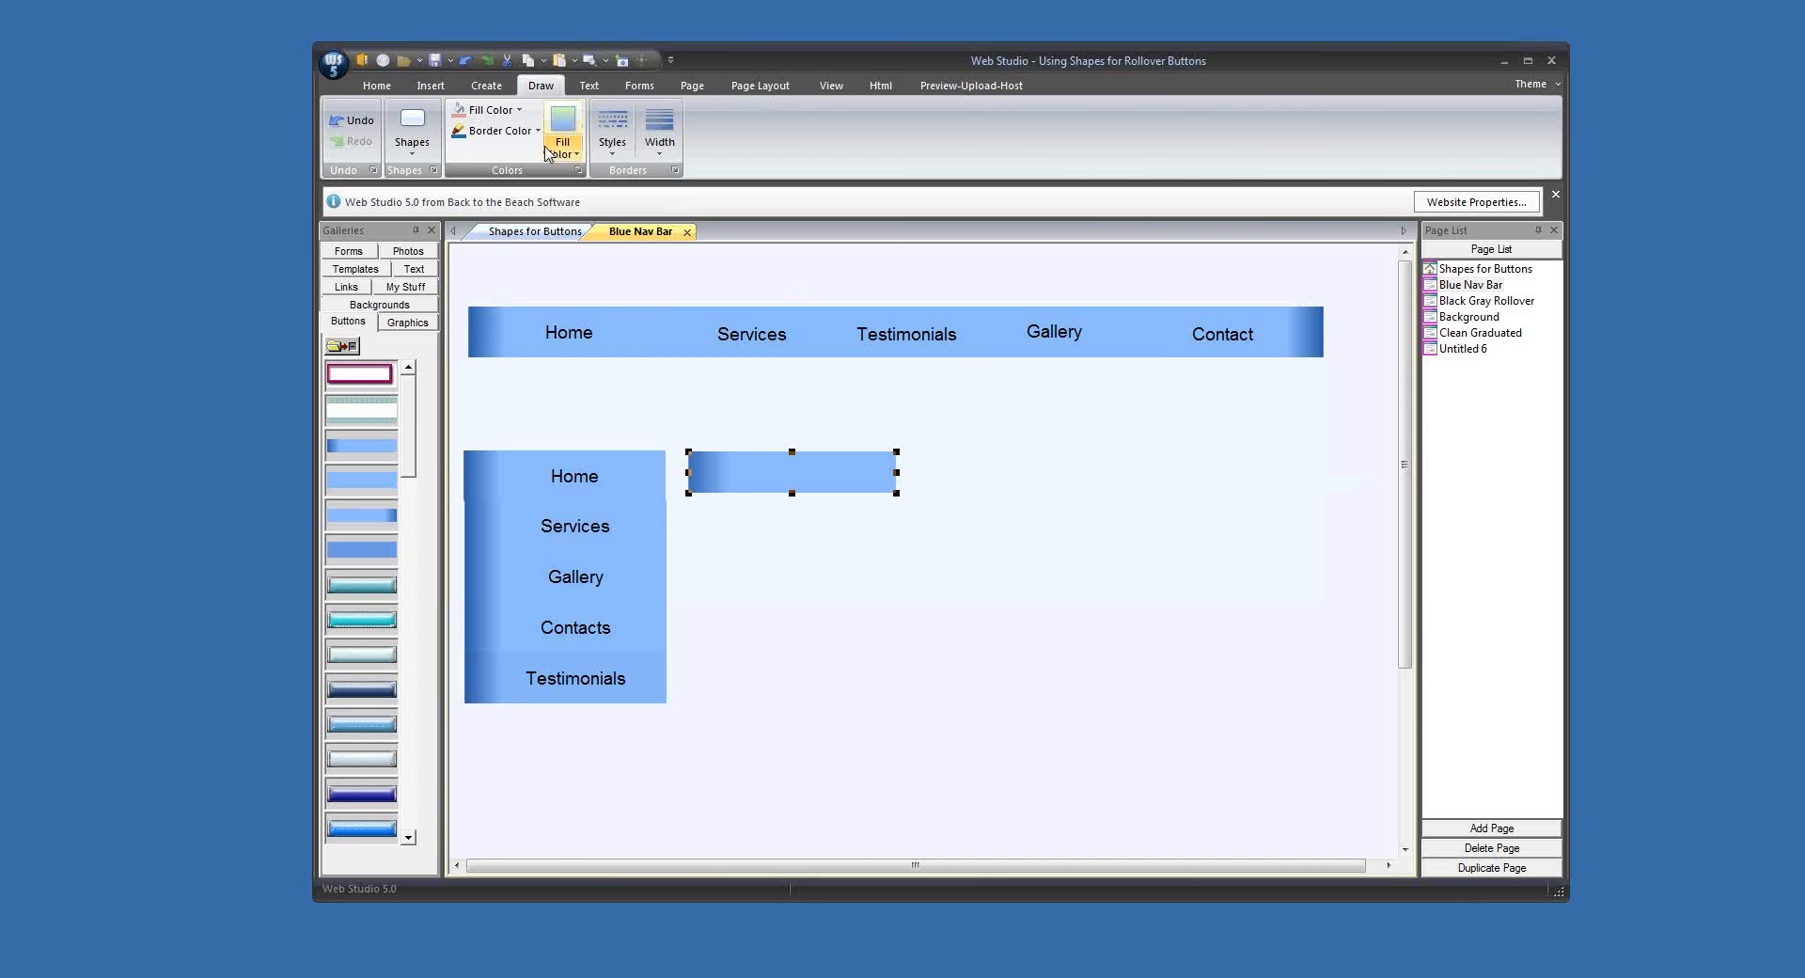
{"action": "left_click", "coordinate": [487, 87]}
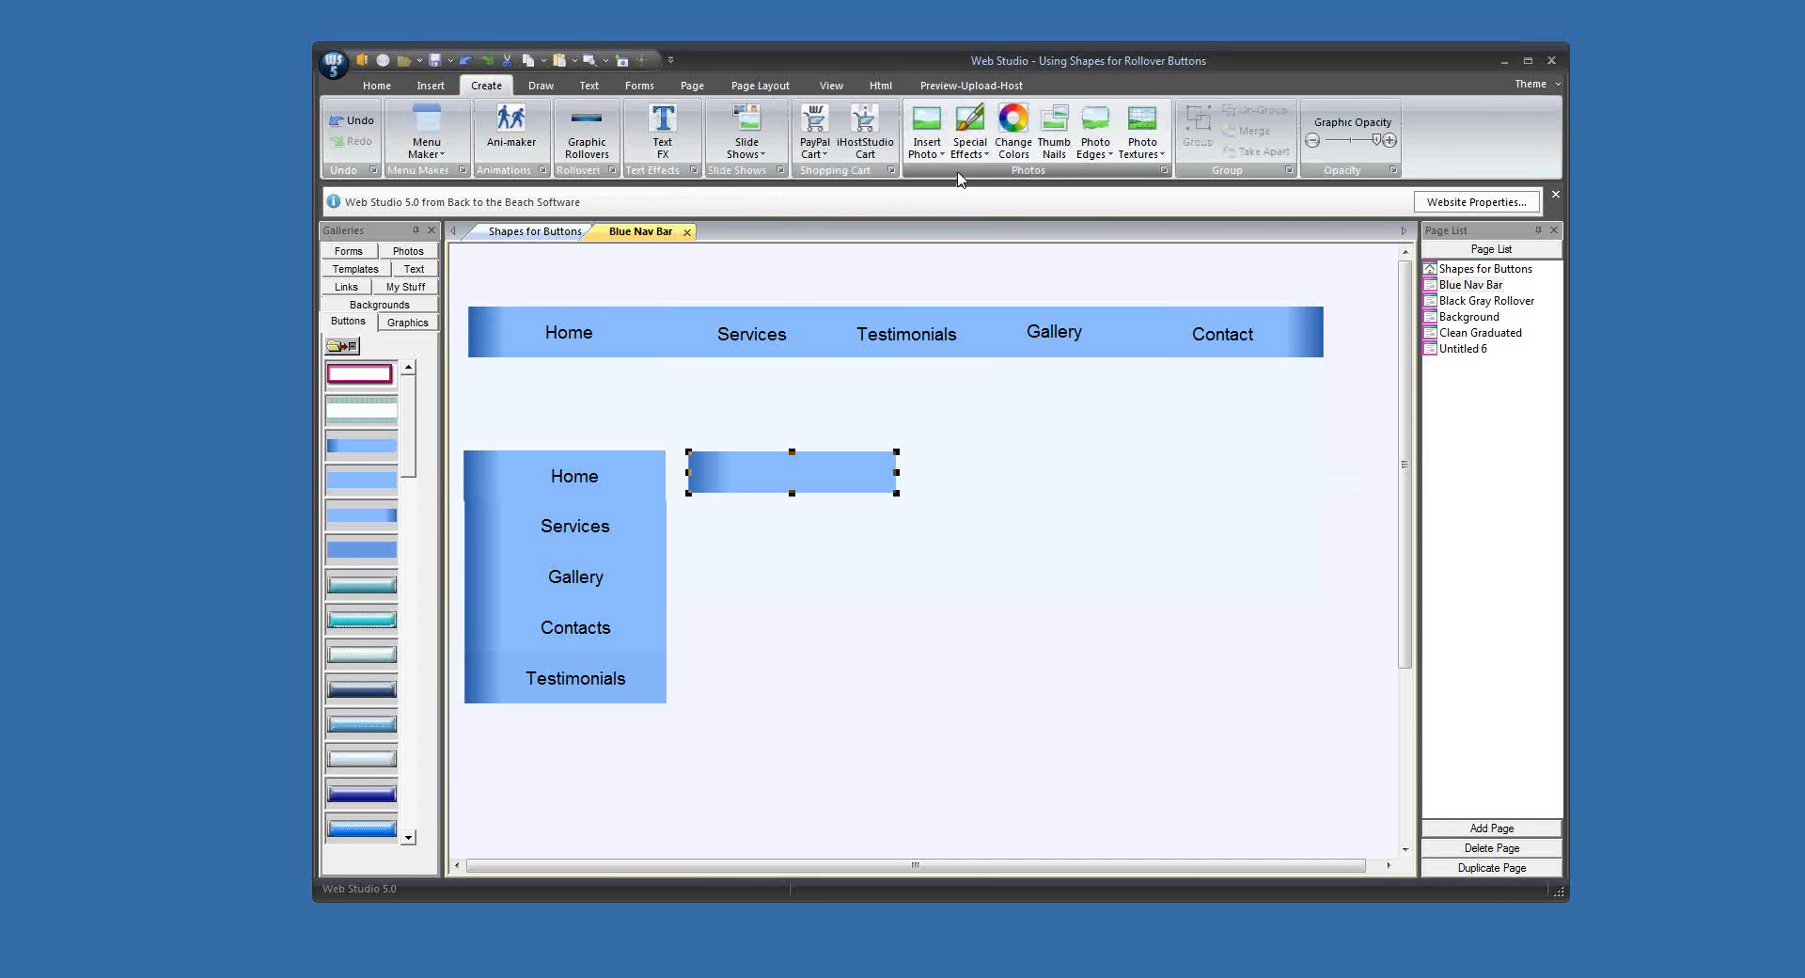
{"action": "left_click", "coordinate": [1014, 132]}
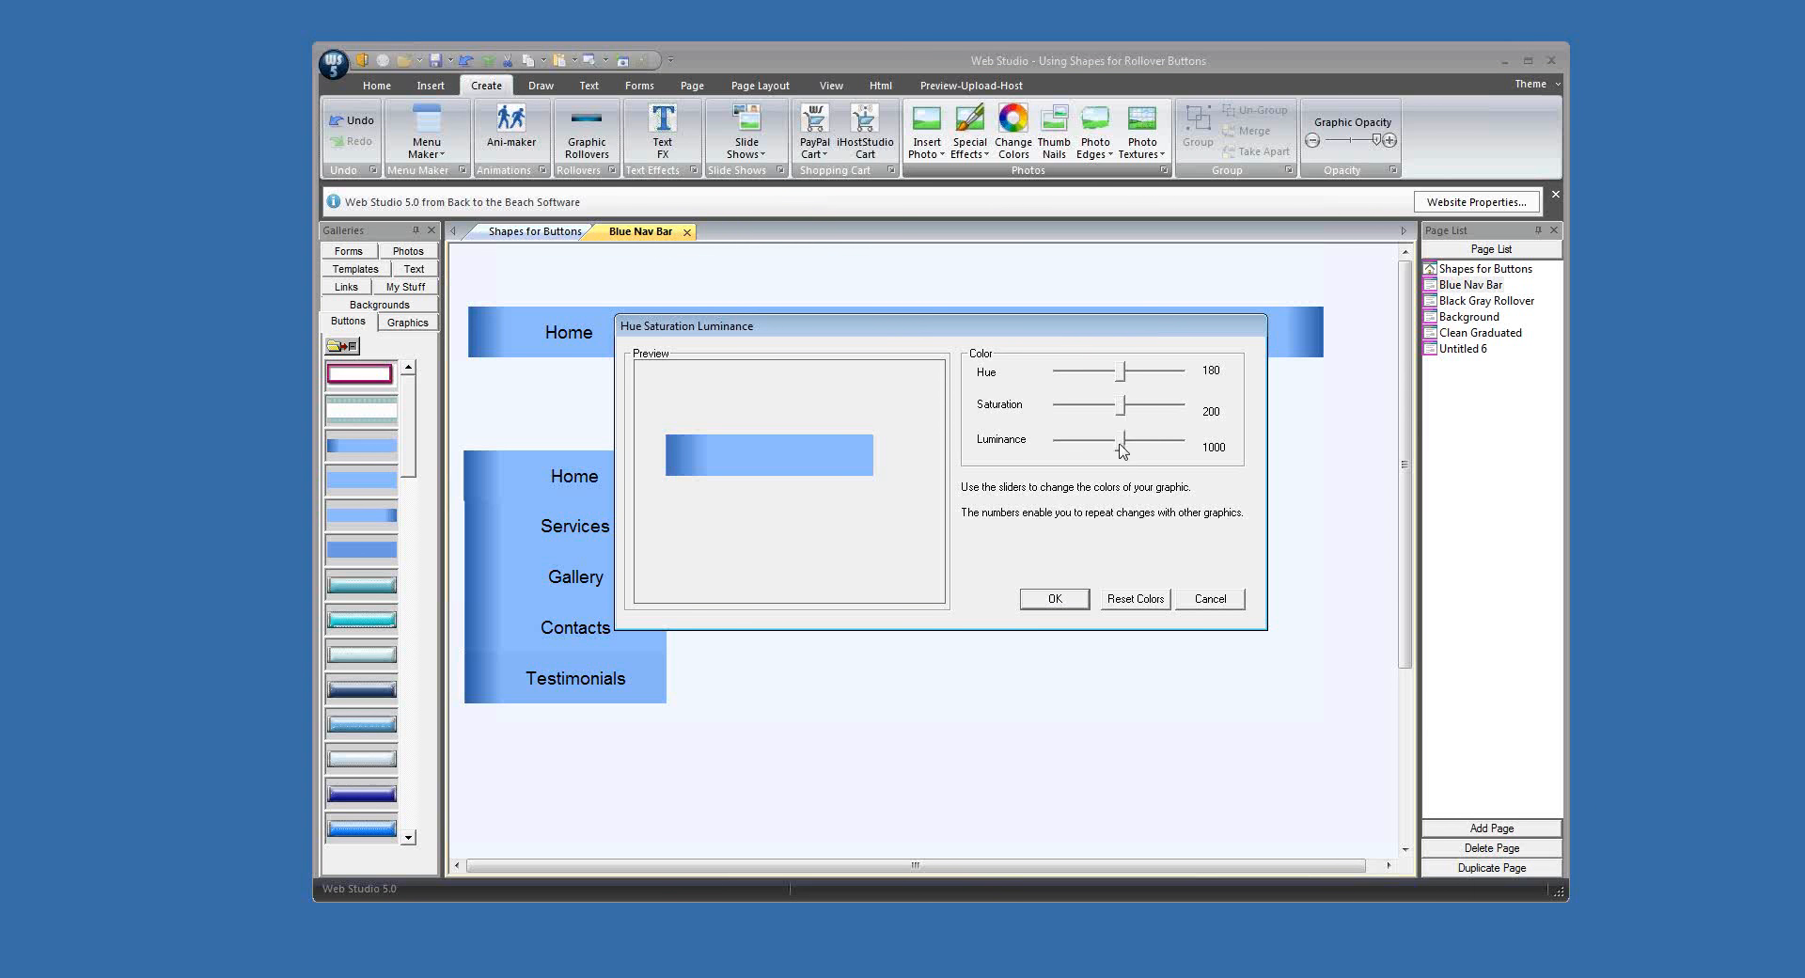
{"action": "mouse_move", "coordinate": [1122, 442]}
{"action": "left_mouse_down"}
{"action": "mouse_move", "coordinate": [1088, 450]}
{"action": "mouse_move", "coordinate": [1160, 447]}
{"action": "mouse_move", "coordinate": [1120, 448]}
{"action": "left_mouse_up"}
{"action": "left_click", "coordinate": [1187, 604]}
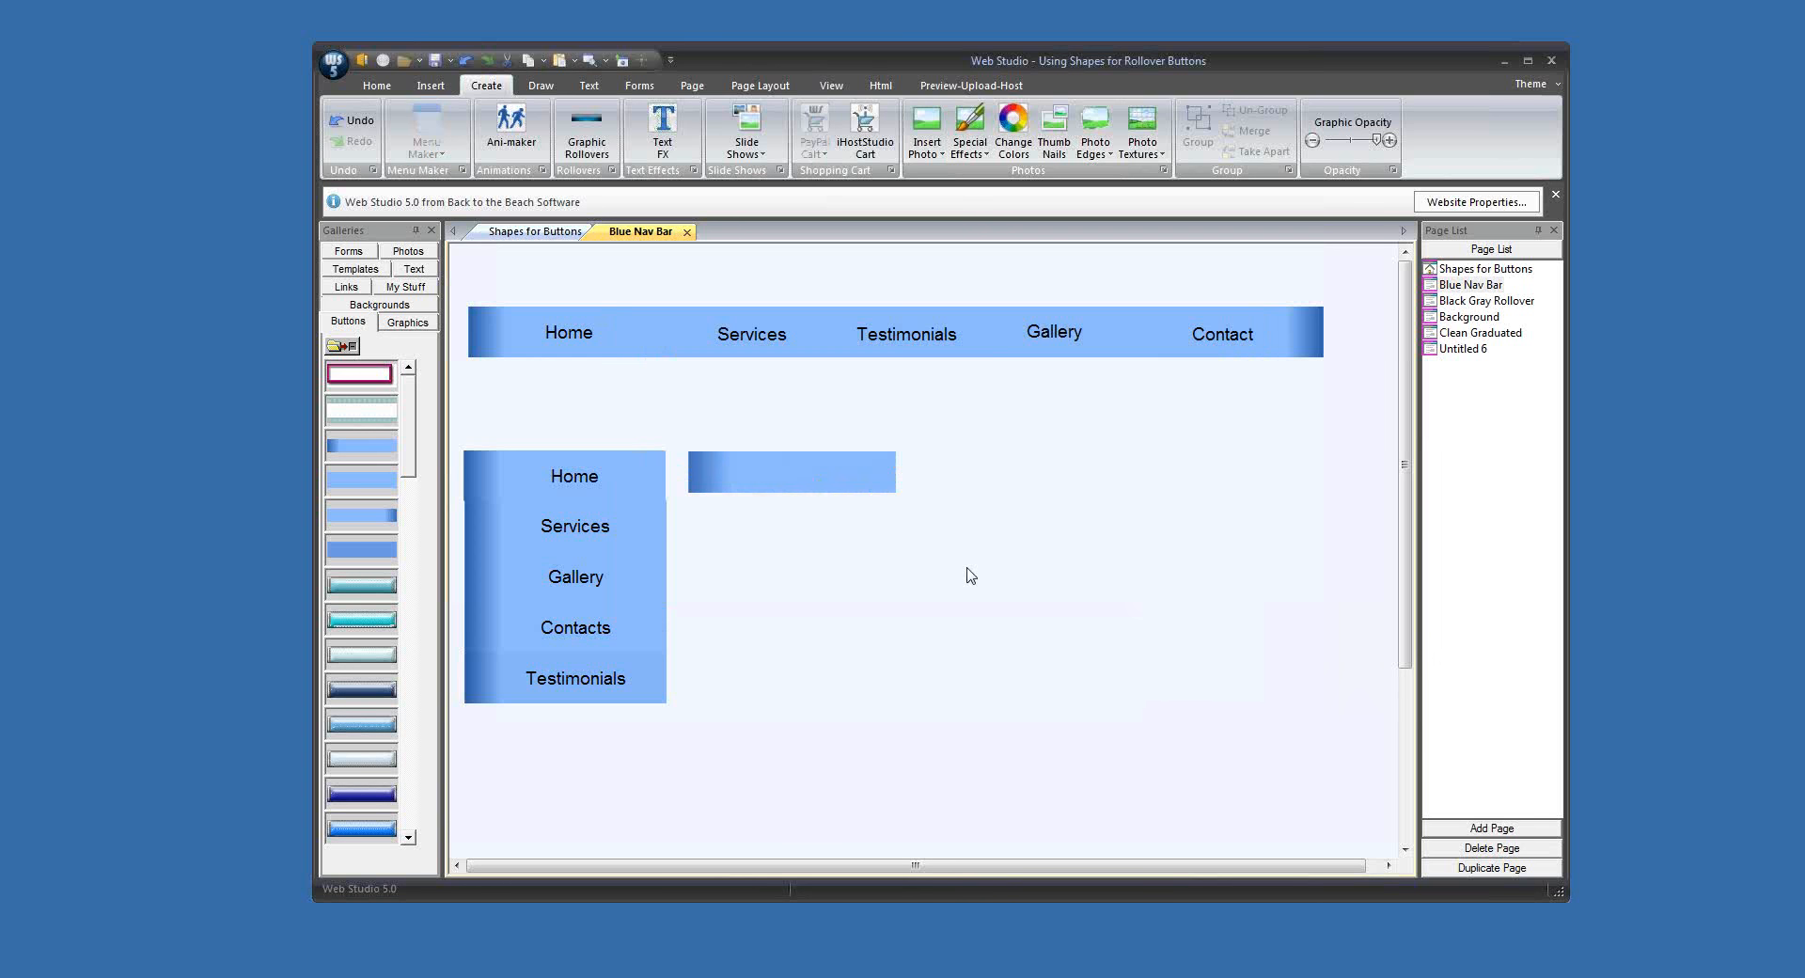
Step: Duplicate the gradient button graphic beside the original, apply the Reverse effect to the copy, and move it farther away
{"action": "left_click", "coordinate": [788, 483]}
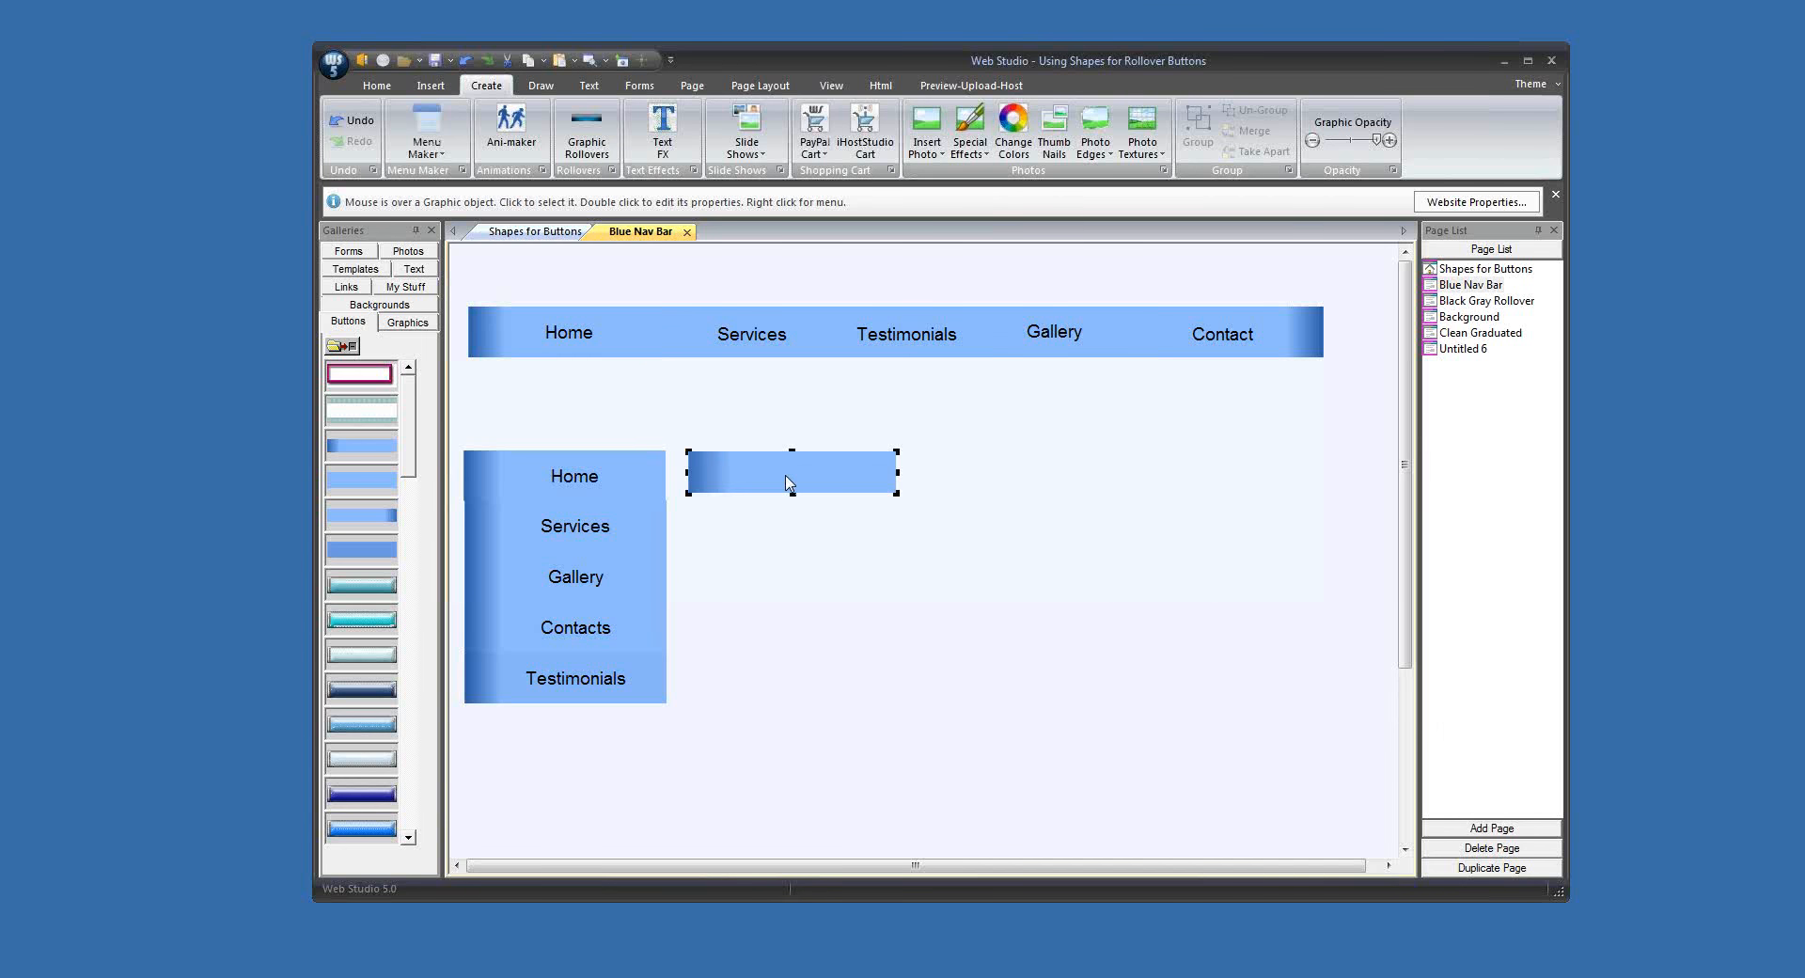
{"action": "left_click_drag", "start_coordinate": [788, 482], "coordinate": [1034, 483]}
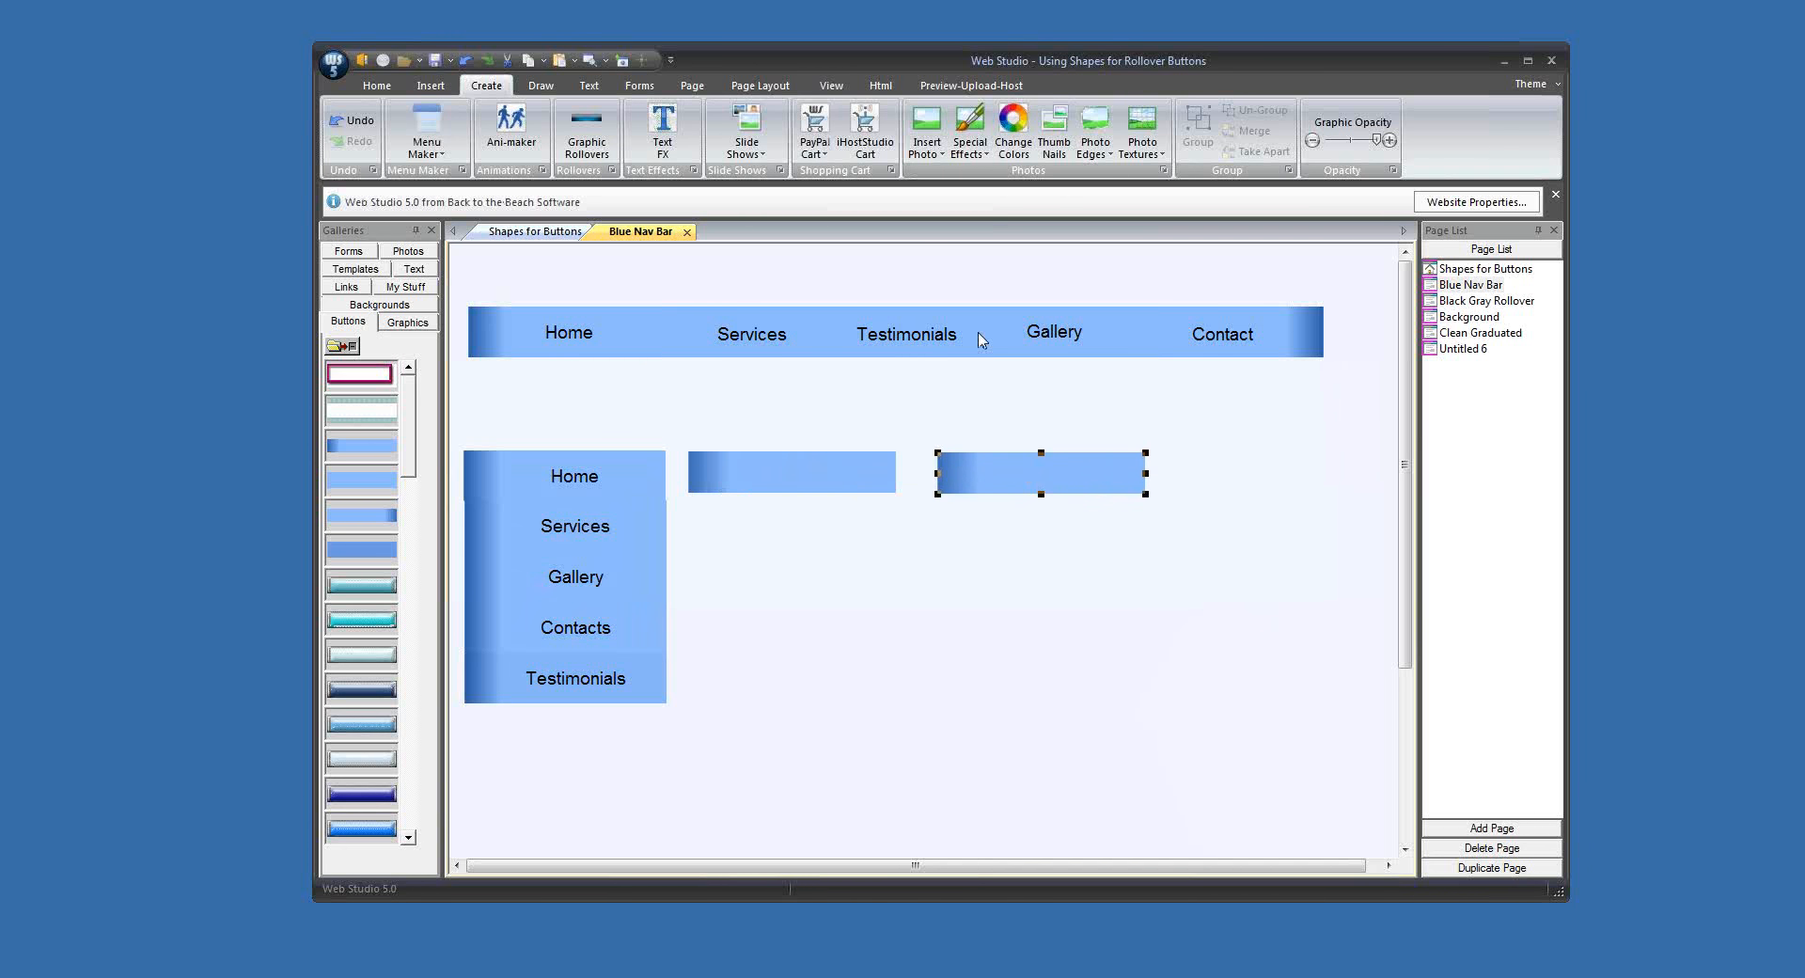
{"action": "left_click", "coordinate": [969, 141]}
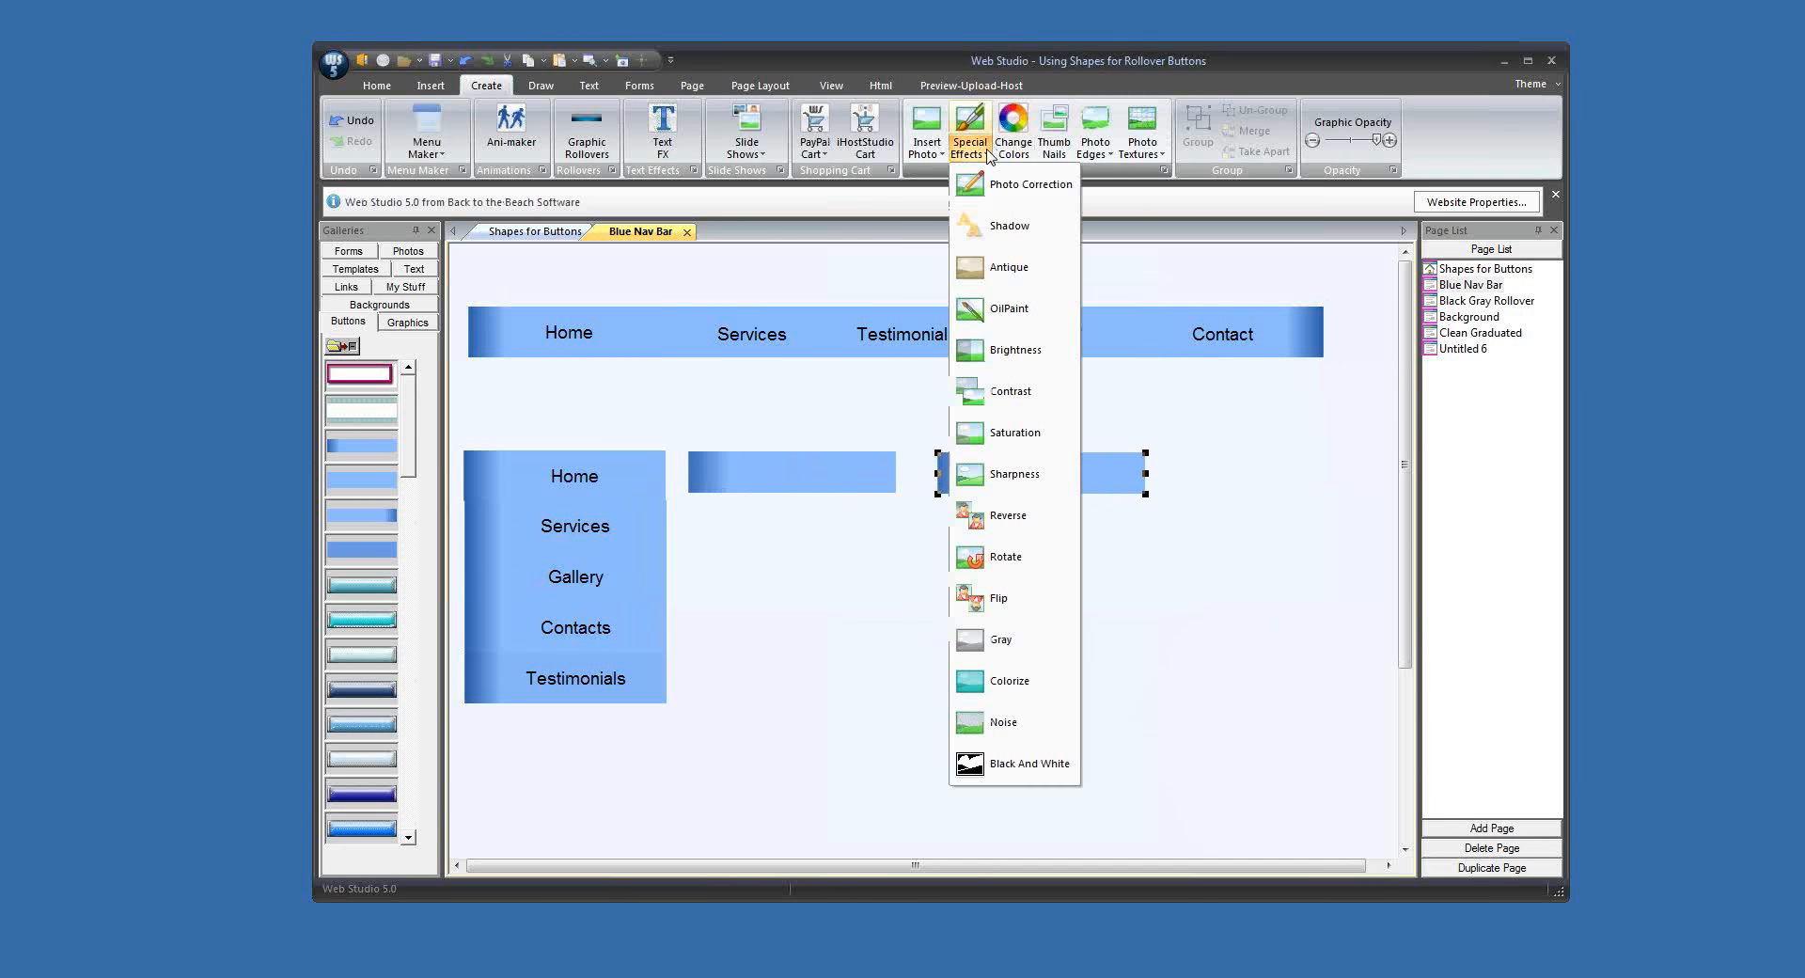
{"action": "left_click", "coordinate": [984, 537]}
{"action": "left_click_drag", "start_coordinate": [1020, 491], "coordinate": [1164, 486]}
{"action": "left_click", "coordinate": [1103, 546]}
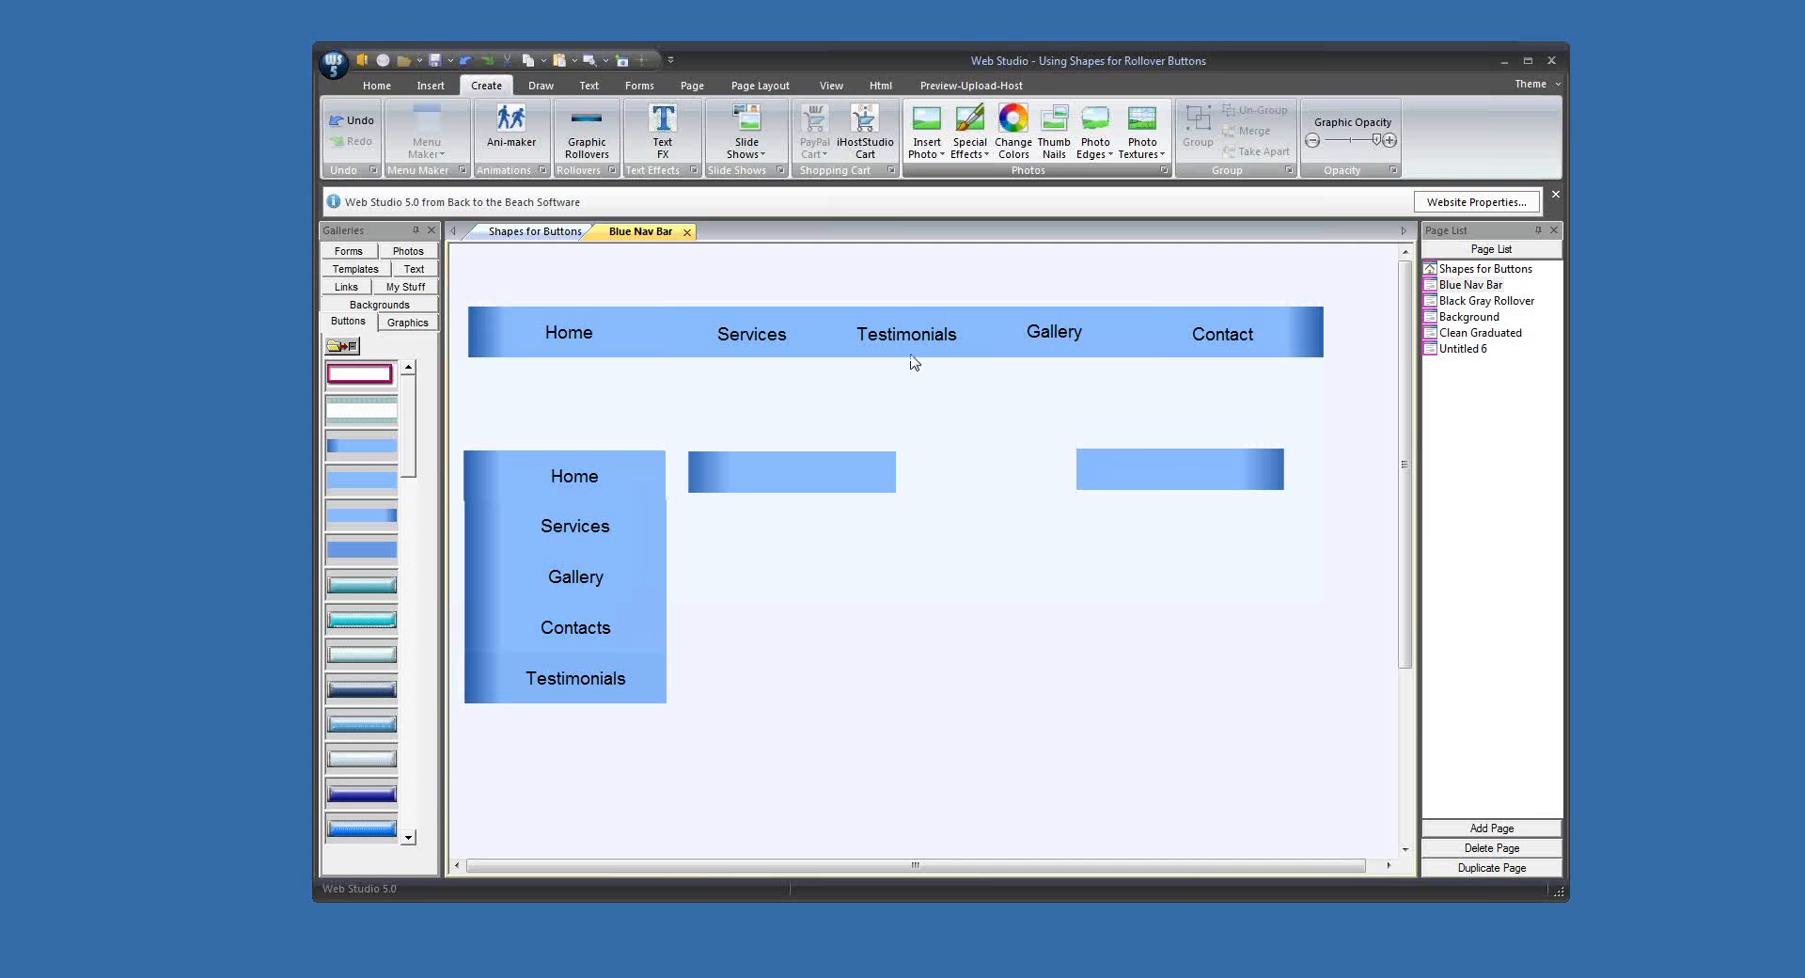
Step: Nudge the Testimonials button in the horizontal bar down two steps, left one step, and back up two steps
{"action": "mouse_move", "coordinate": [910, 355]}
{"action": "left_mouse_down"}
{"action": "mouse_move", "coordinate": [910, 384]}
{"action": "mouse_move", "coordinate": [910, 354]}
{"action": "left_mouse_up"}
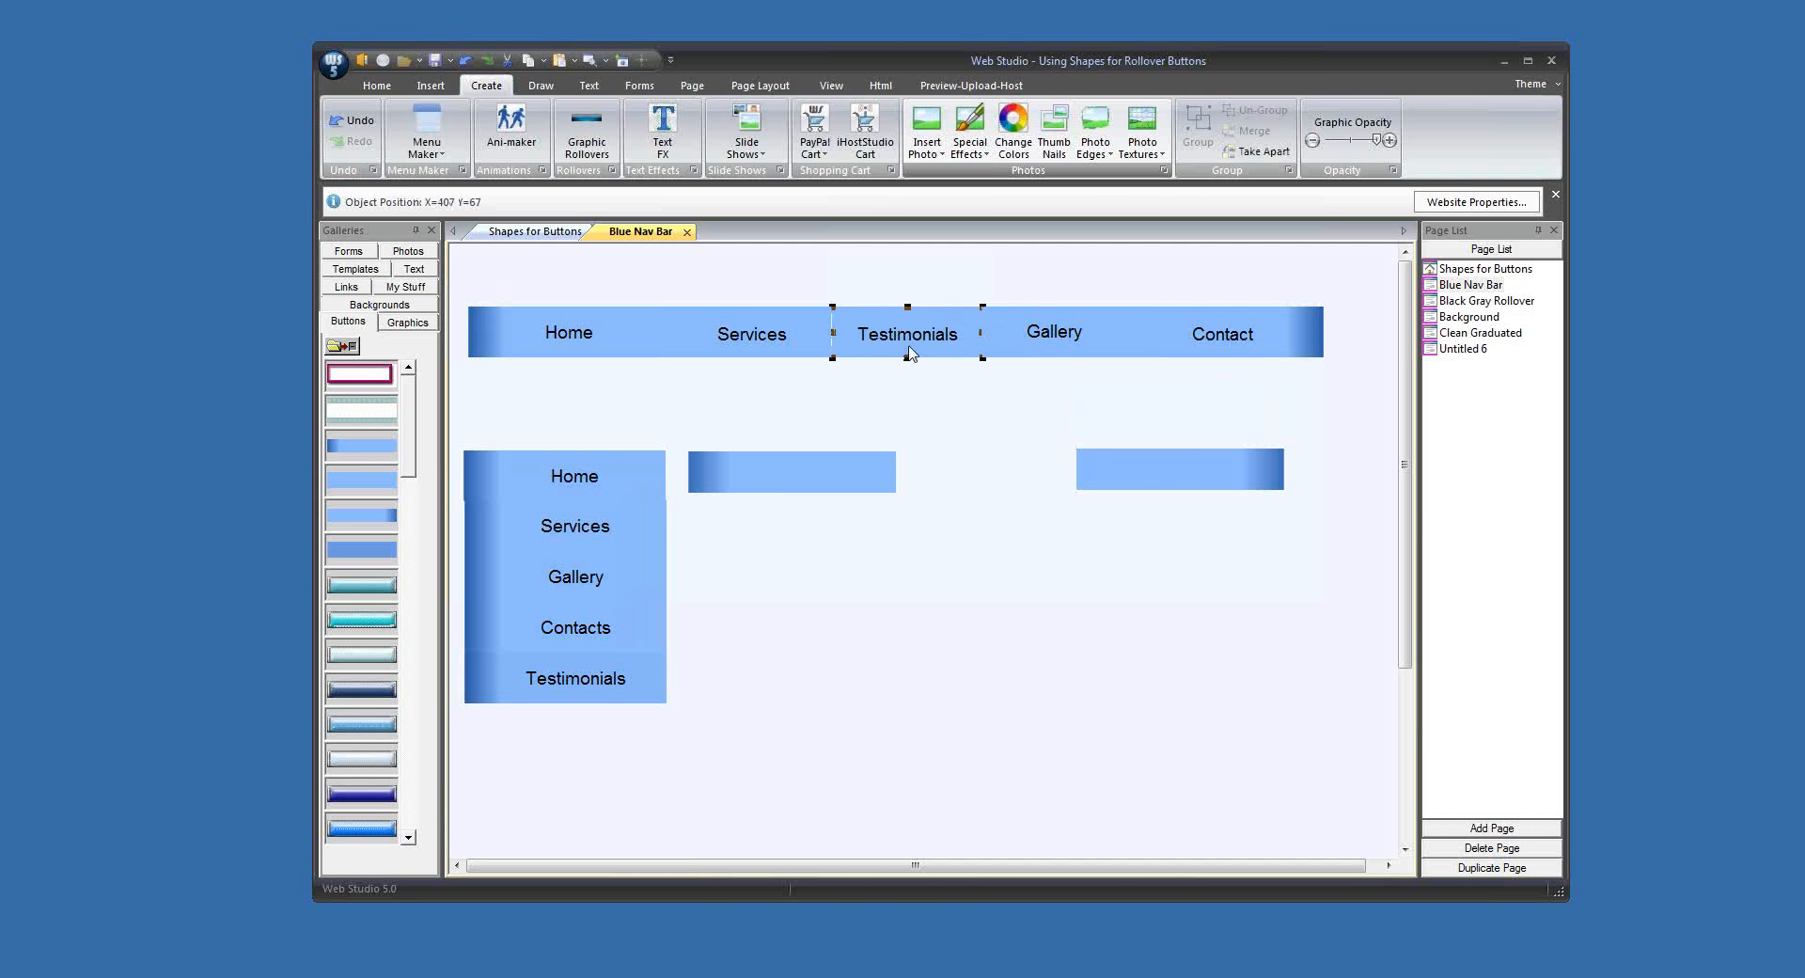
{"action": "key", "text": "Down"}
{"action": "key", "text": "Down"}
{"action": "key", "text": "Left"}
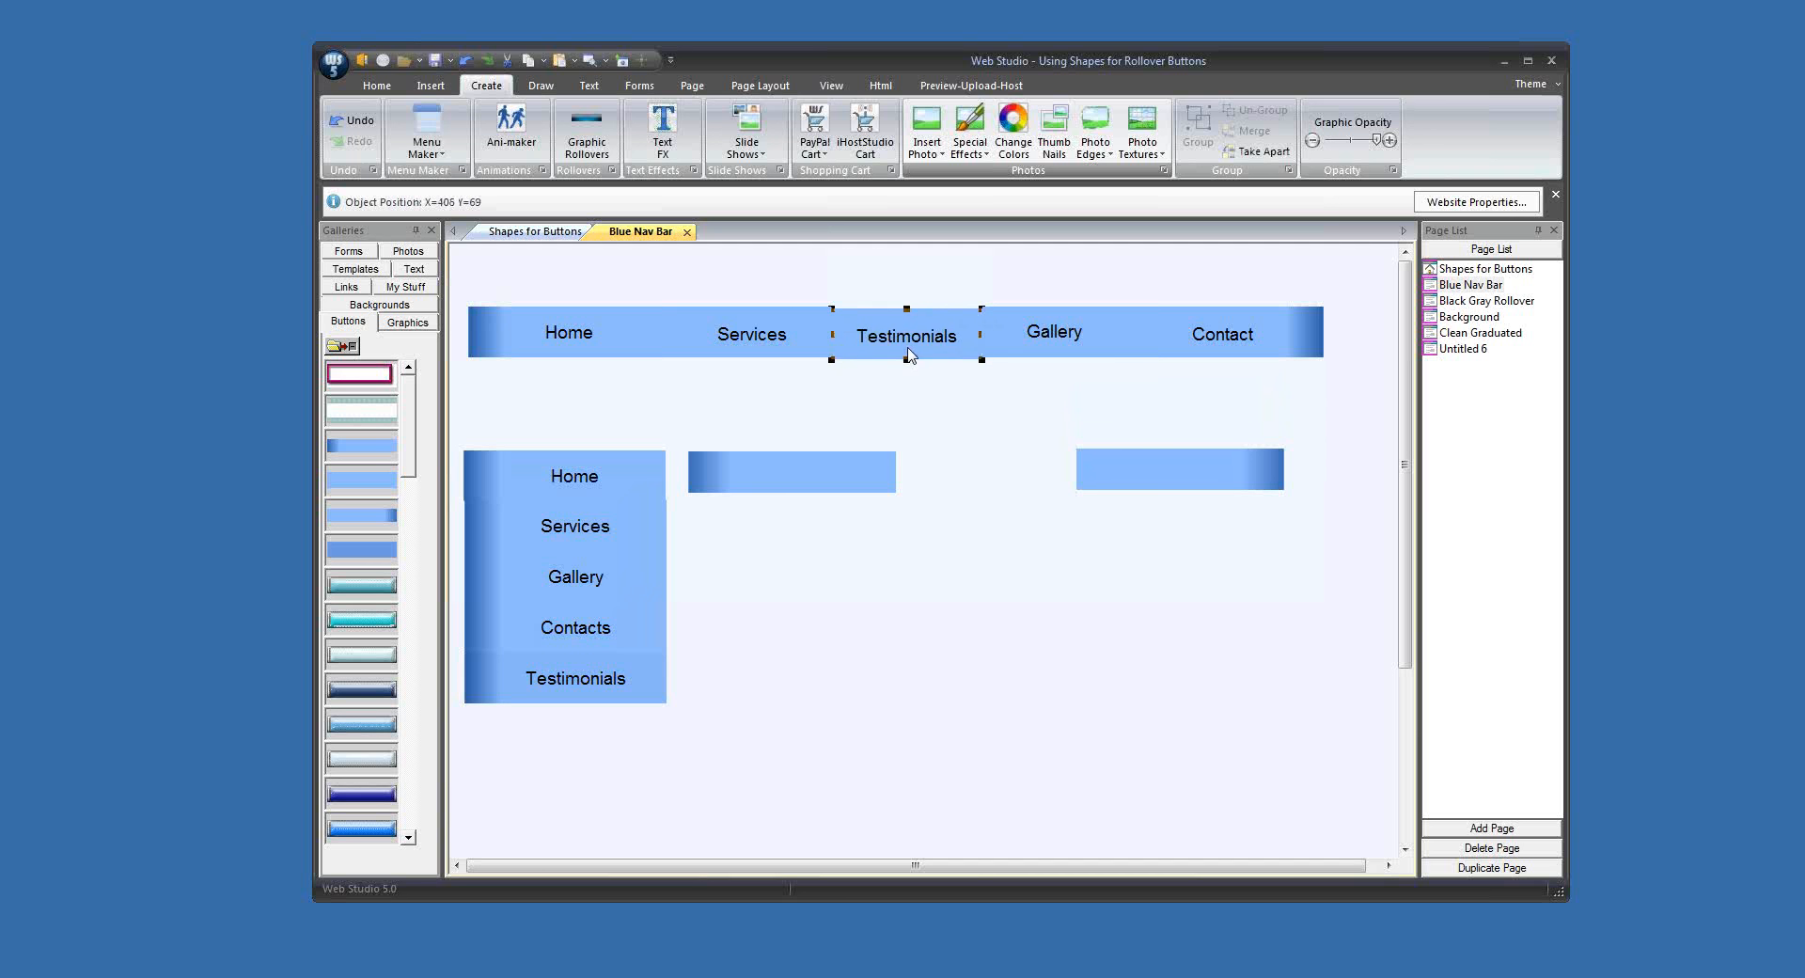
{"action": "key", "text": "Up"}
{"action": "key", "text": "Up"}
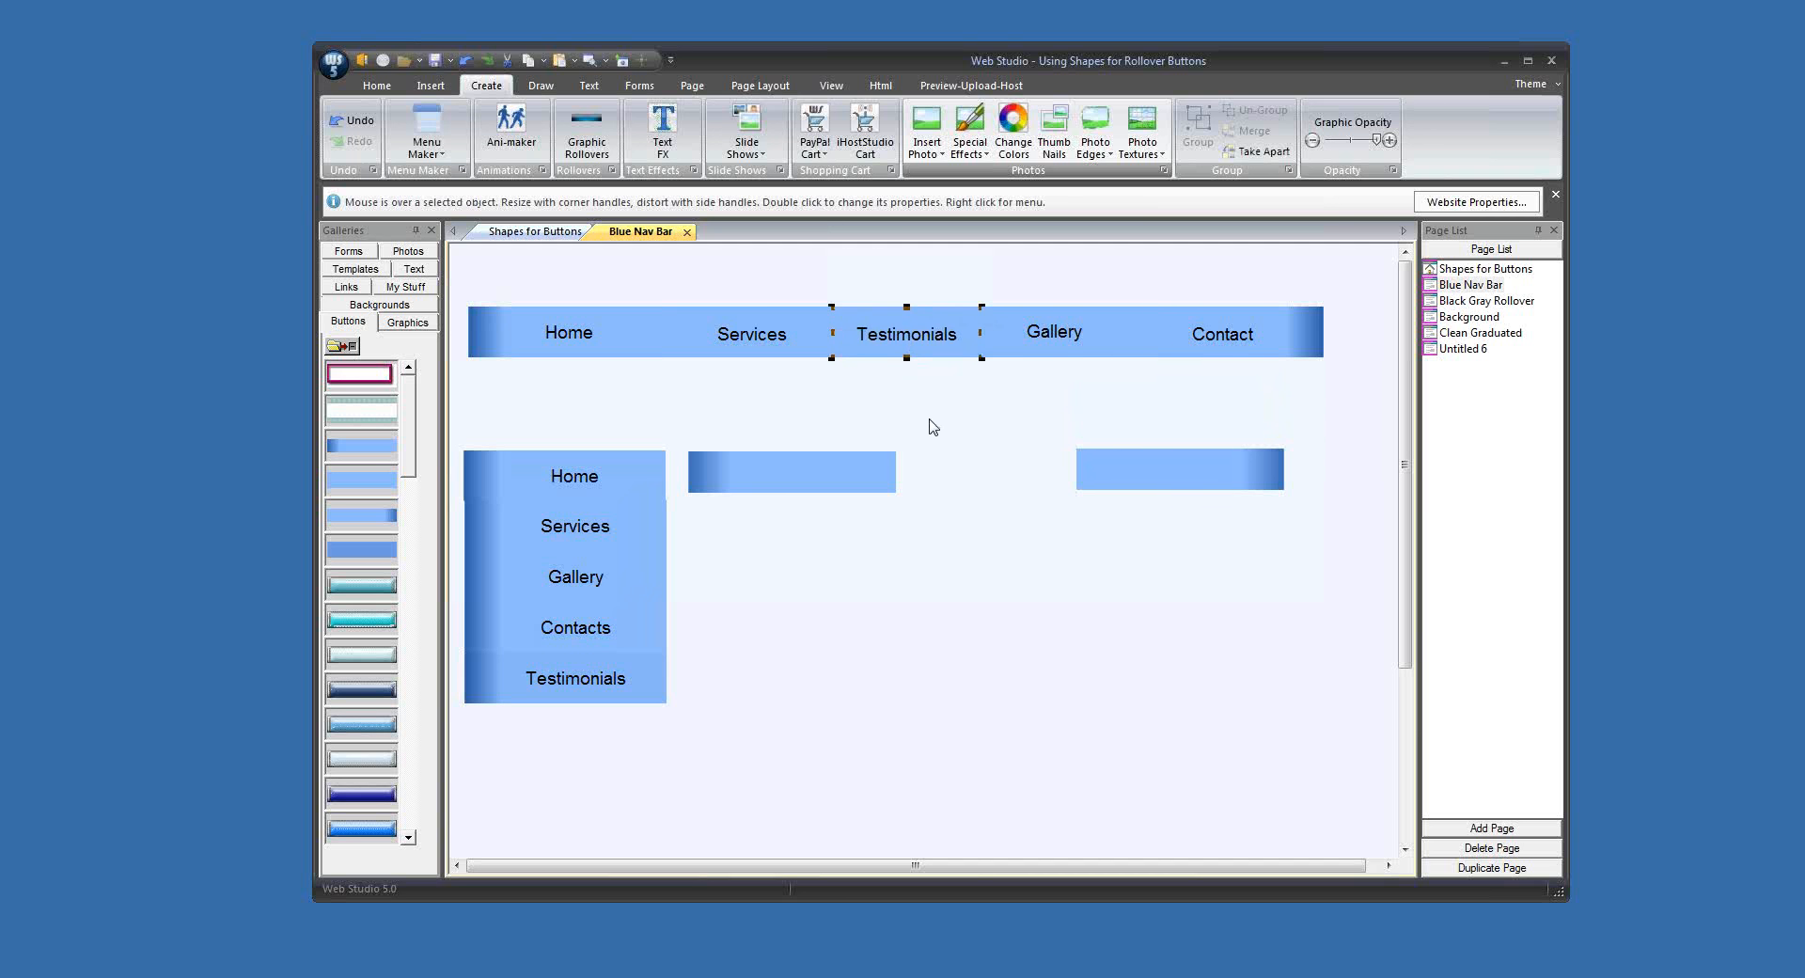
Step: Duplicate the left-dark gradient button below the original and trim off its dark end to make a solid light-blue middle button graphic
{"action": "left_click", "coordinate": [806, 492]}
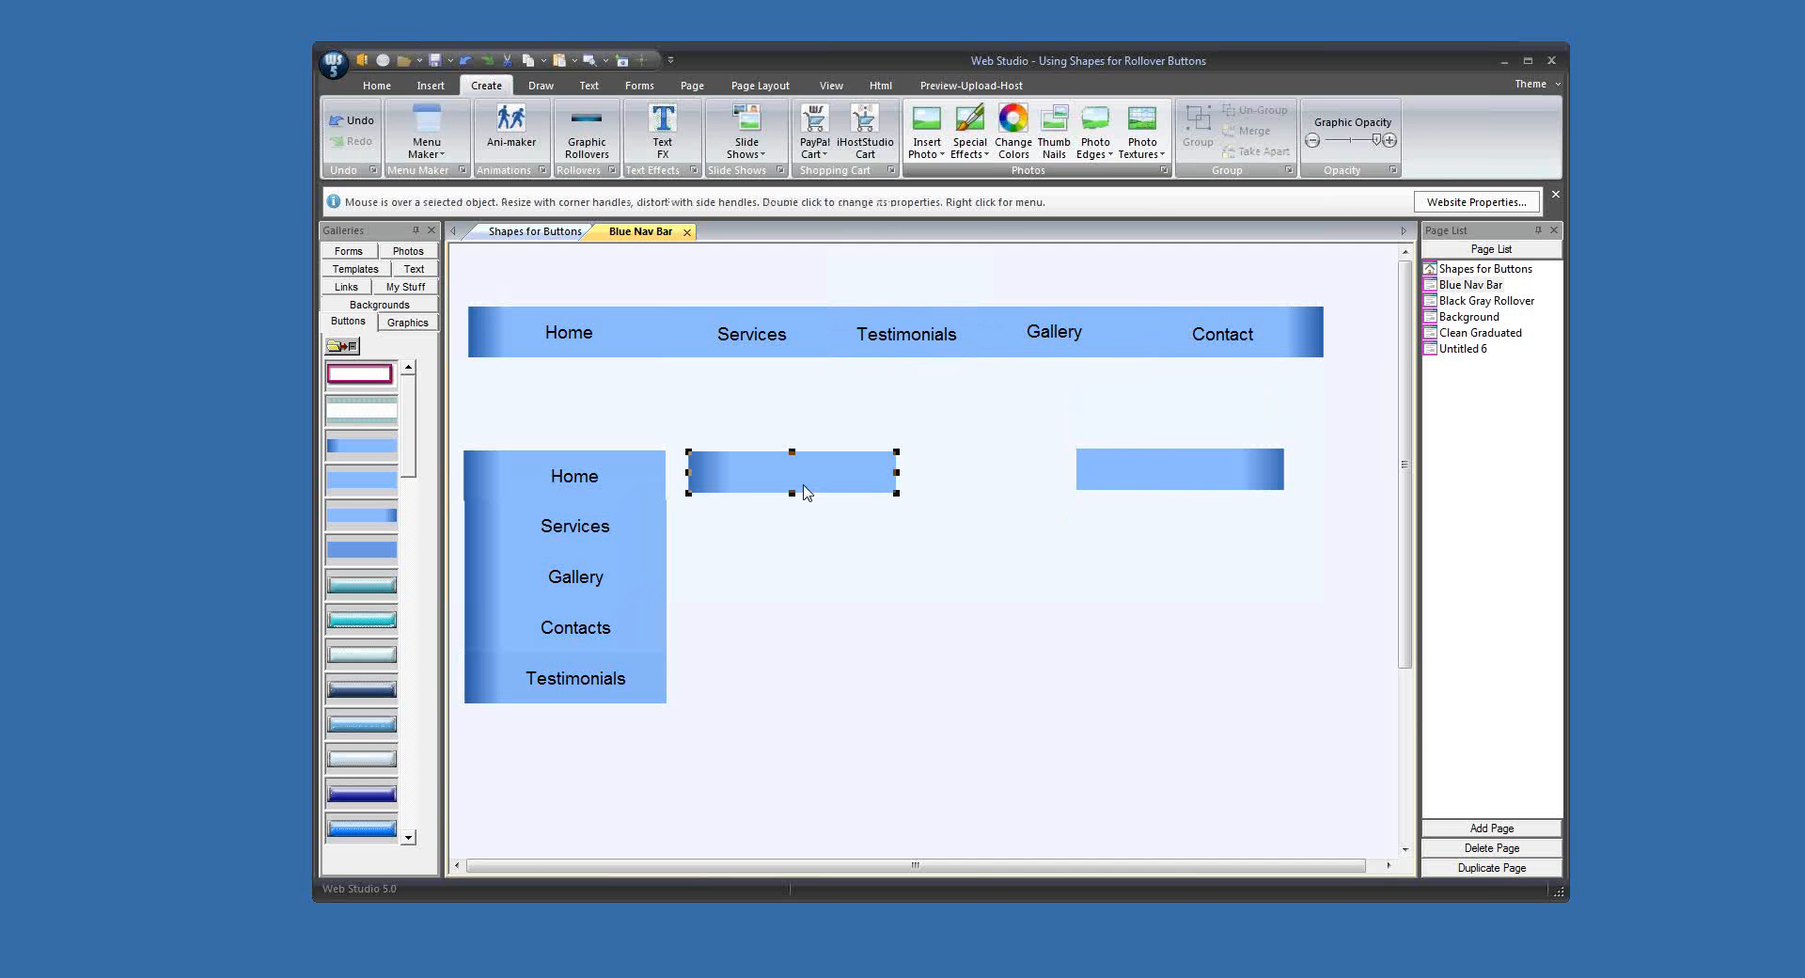
{"action": "left_click_drag", "start_coordinate": [802, 485], "coordinate": [810, 599]}
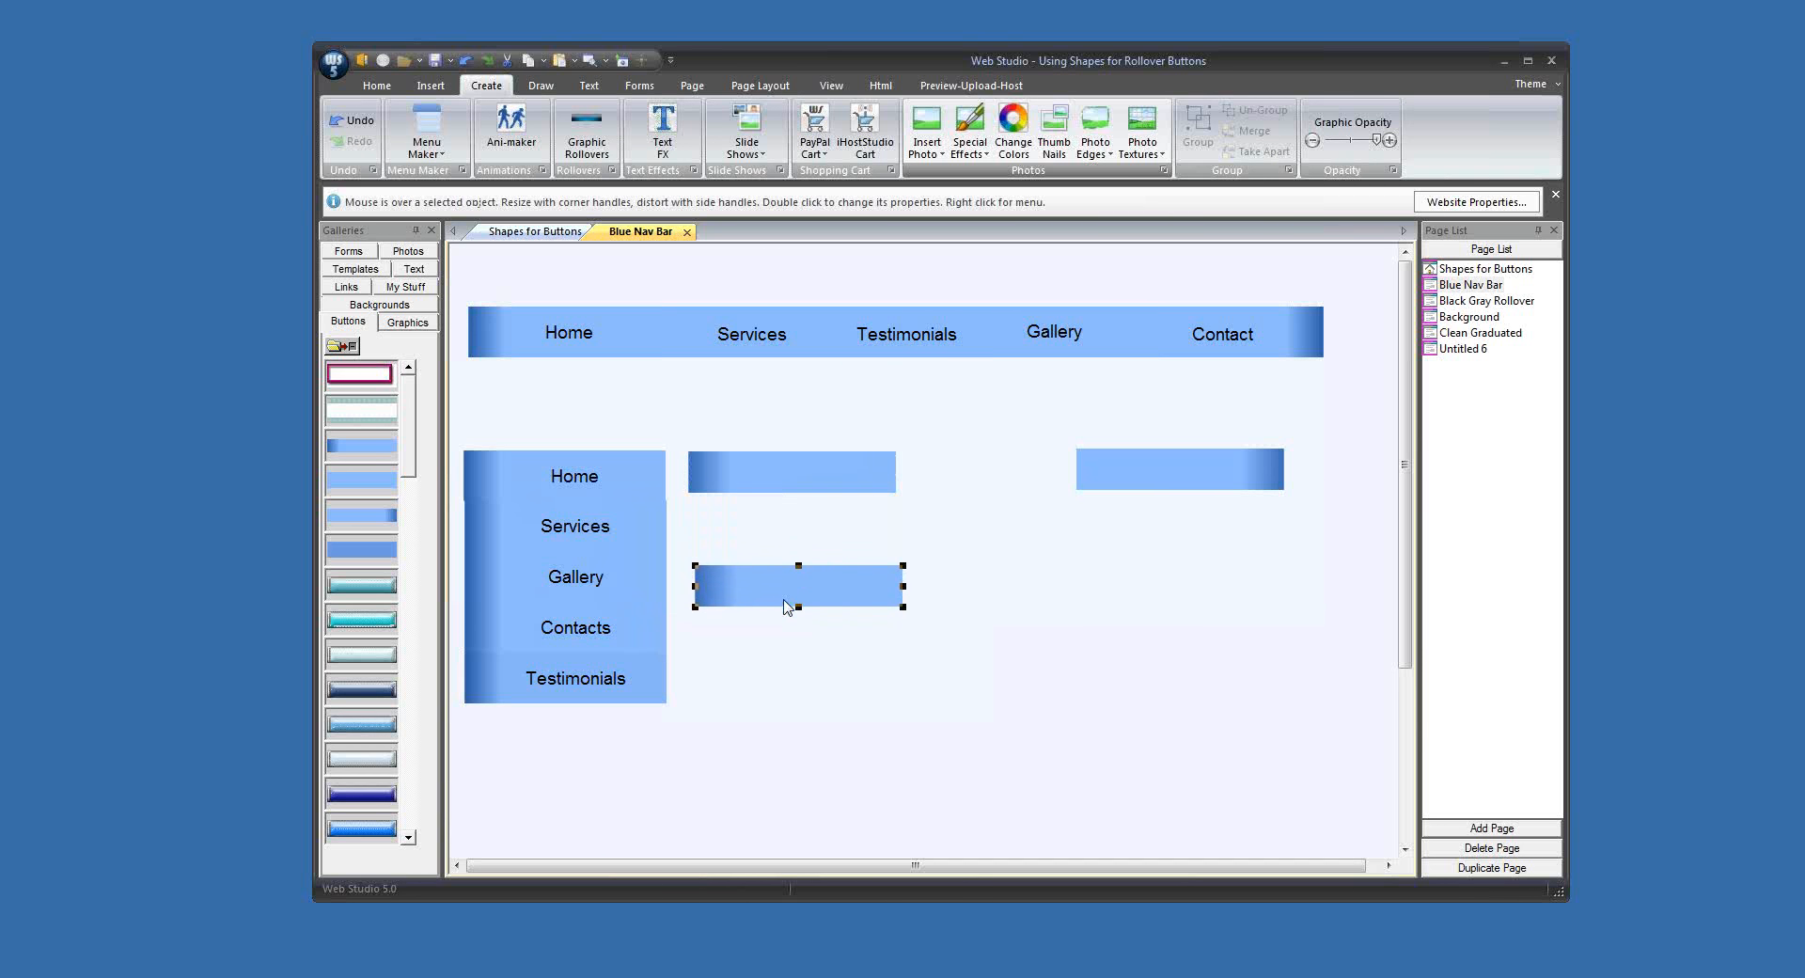
{"action": "left_click_drag", "start_coordinate": [694, 585], "coordinate": [824, 546]}
{"action": "left_click", "coordinate": [967, 574]}
{"action": "left_click", "coordinate": [956, 594]}
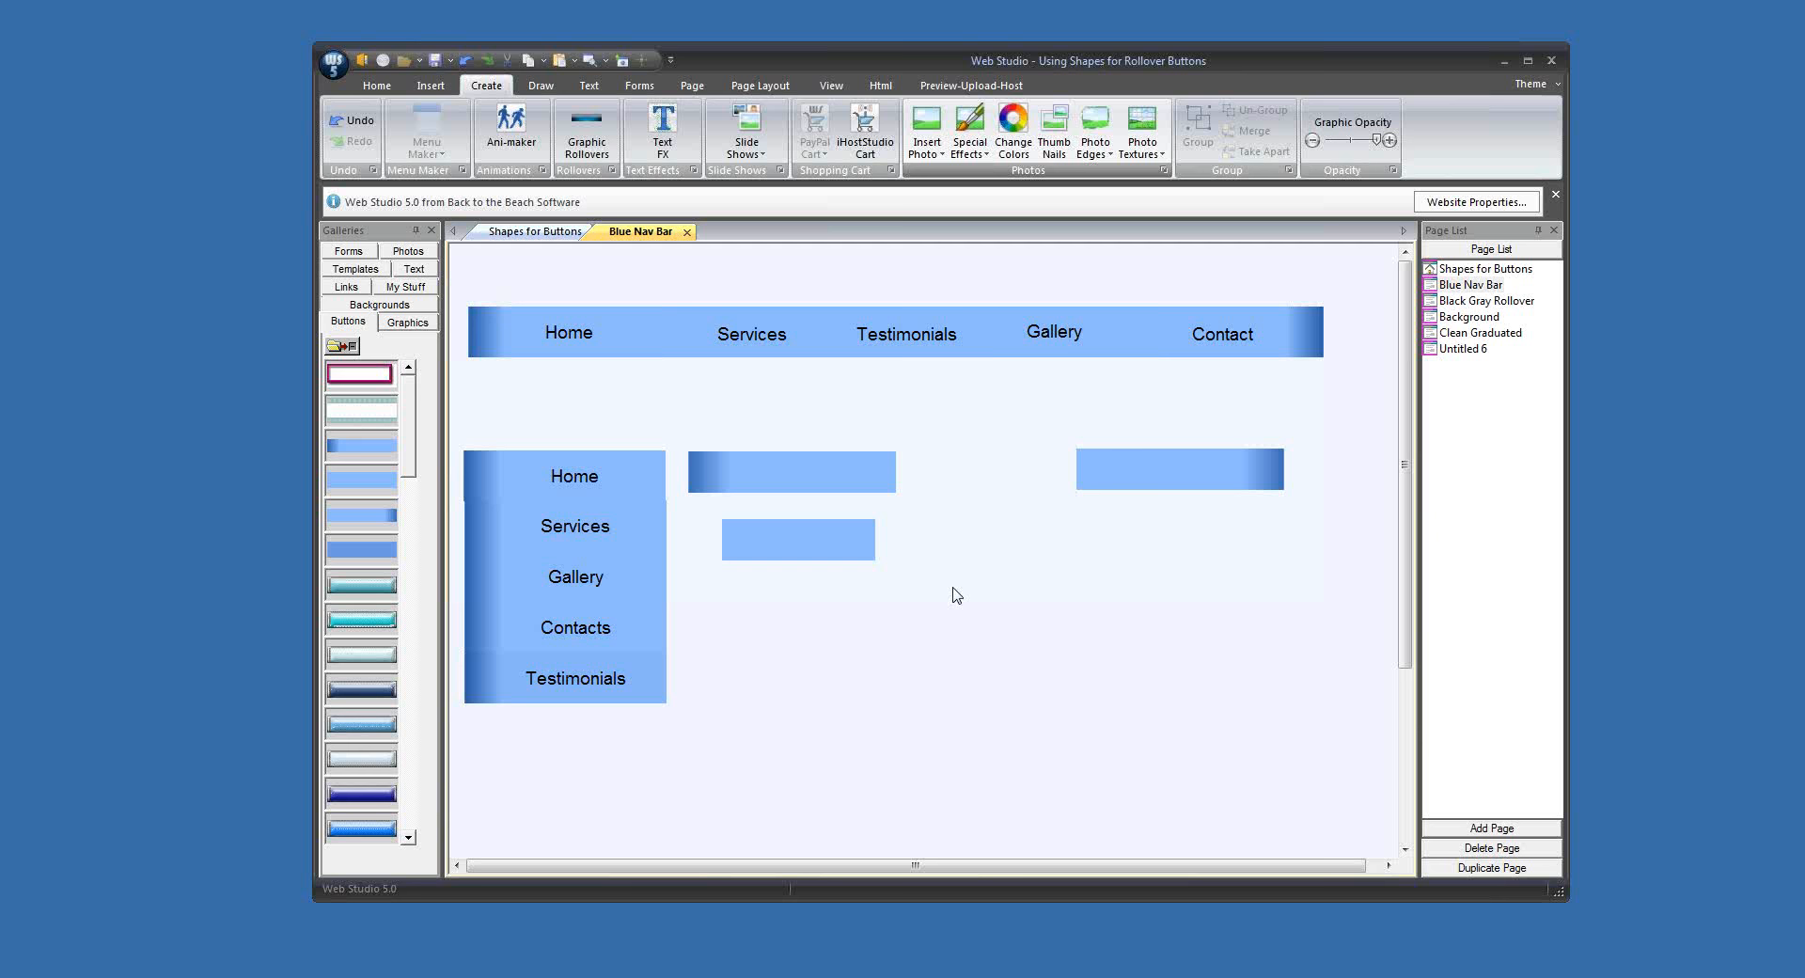
Step: Copy the button graphic with the dark left end into the TRANSPARENT WORDS button gallery
{"action": "right_click", "coordinate": [813, 477]}
{"action": "mouse_move", "coordinate": [884, 483]}
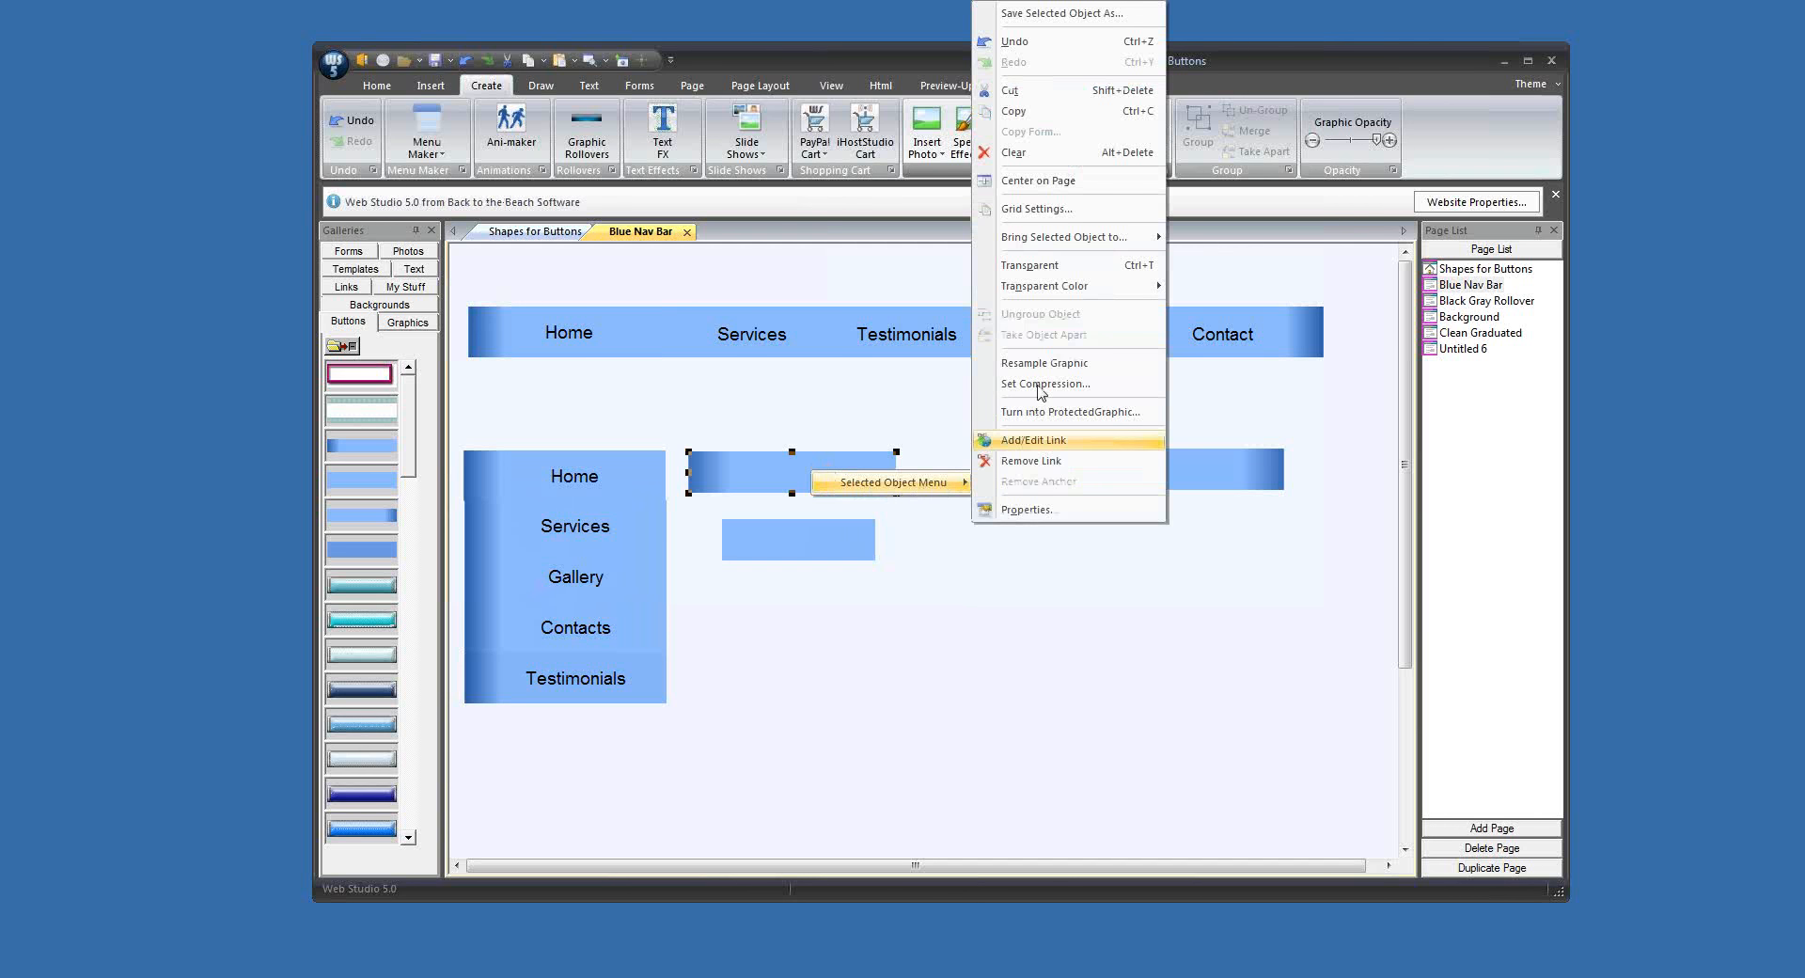
{"action": "left_click", "coordinate": [1045, 113]}
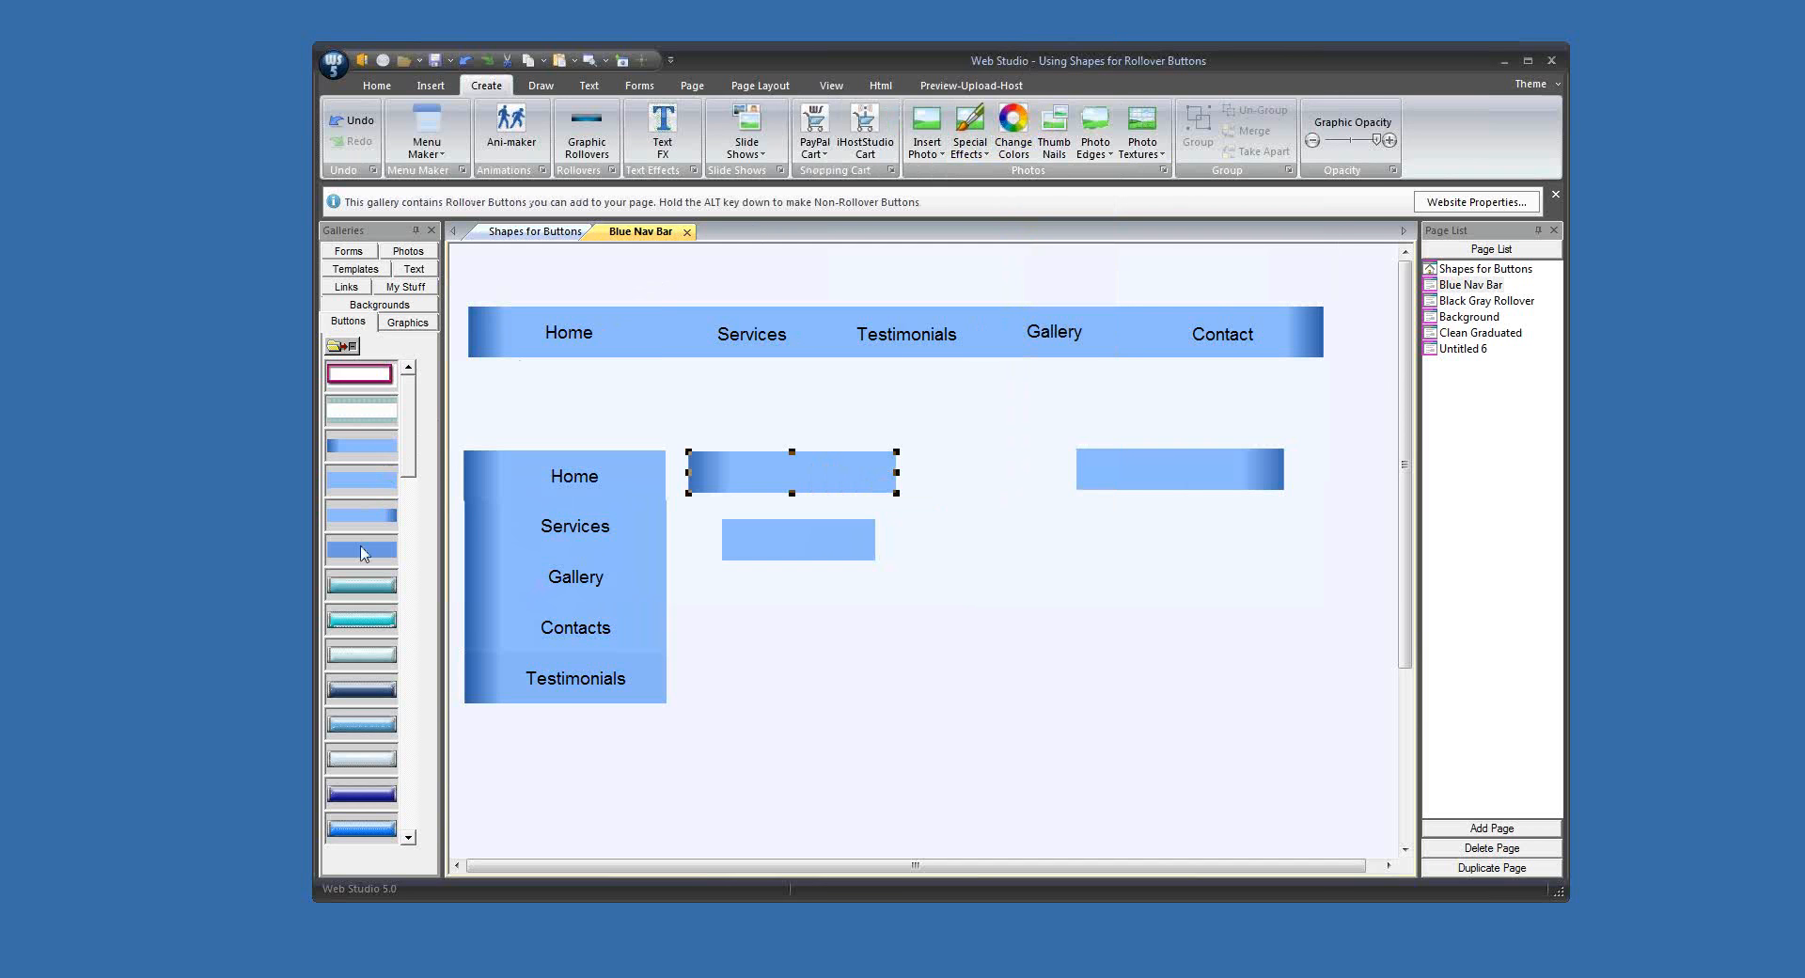
{"action": "left_click", "coordinate": [335, 346]}
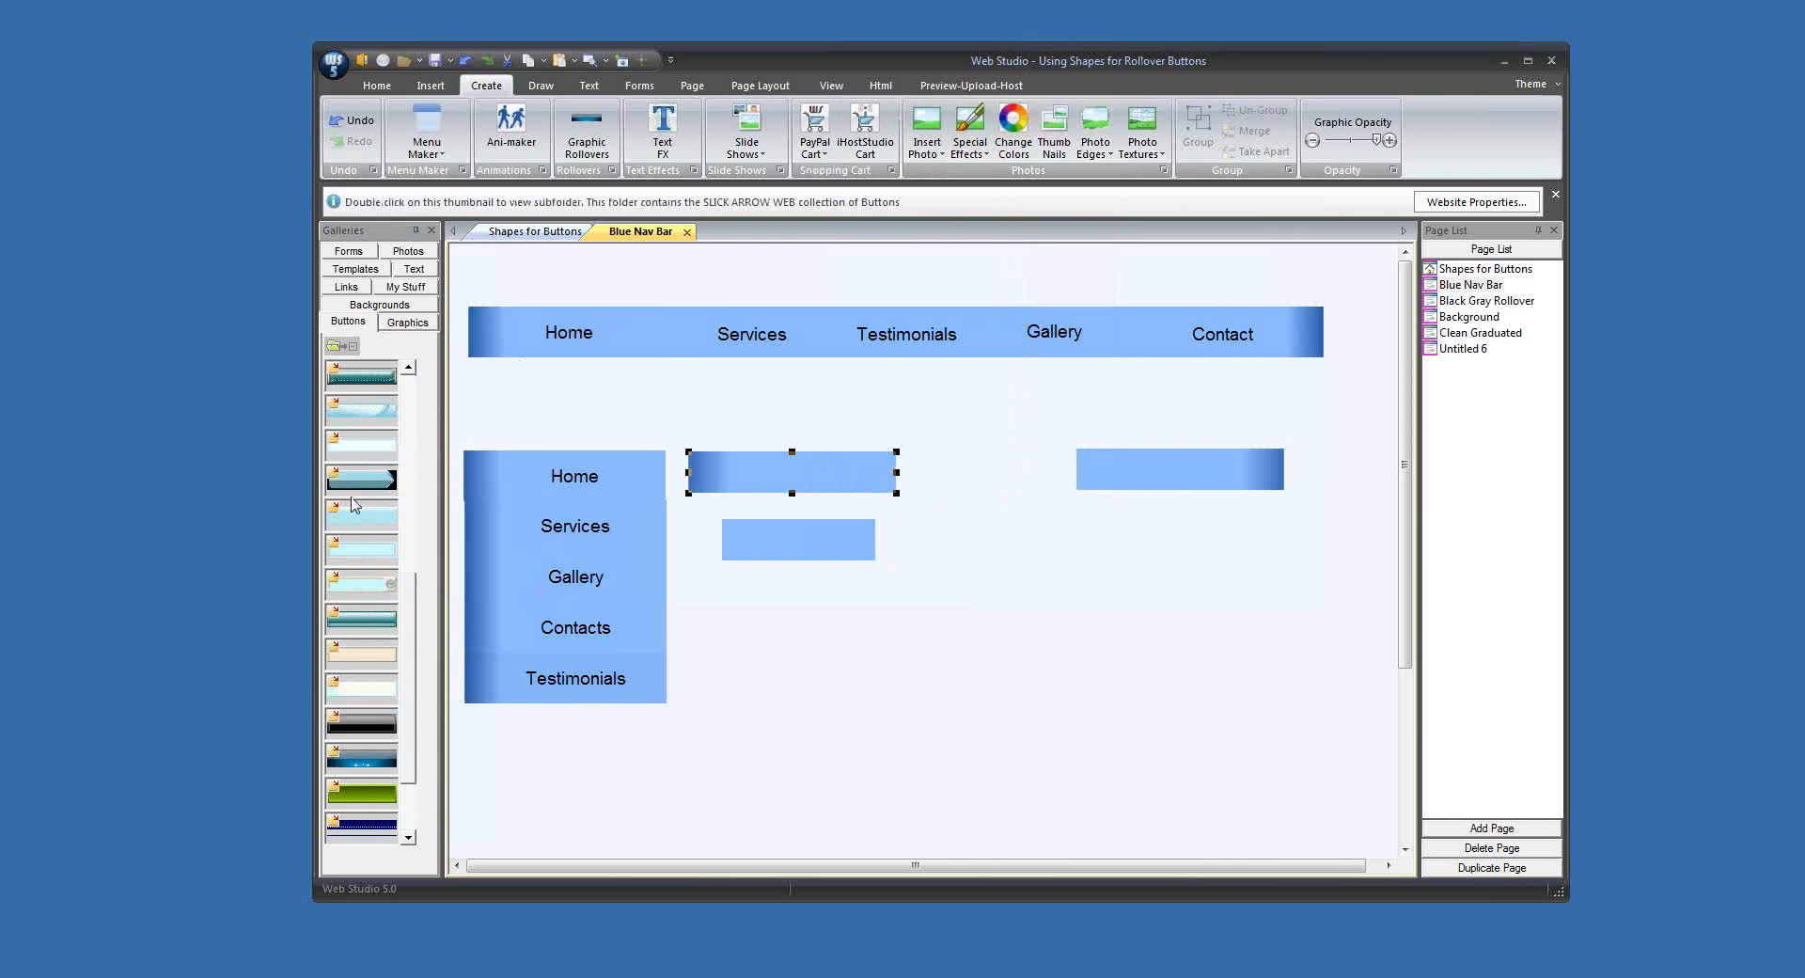
{"action": "double_click", "coordinate": [356, 523]}
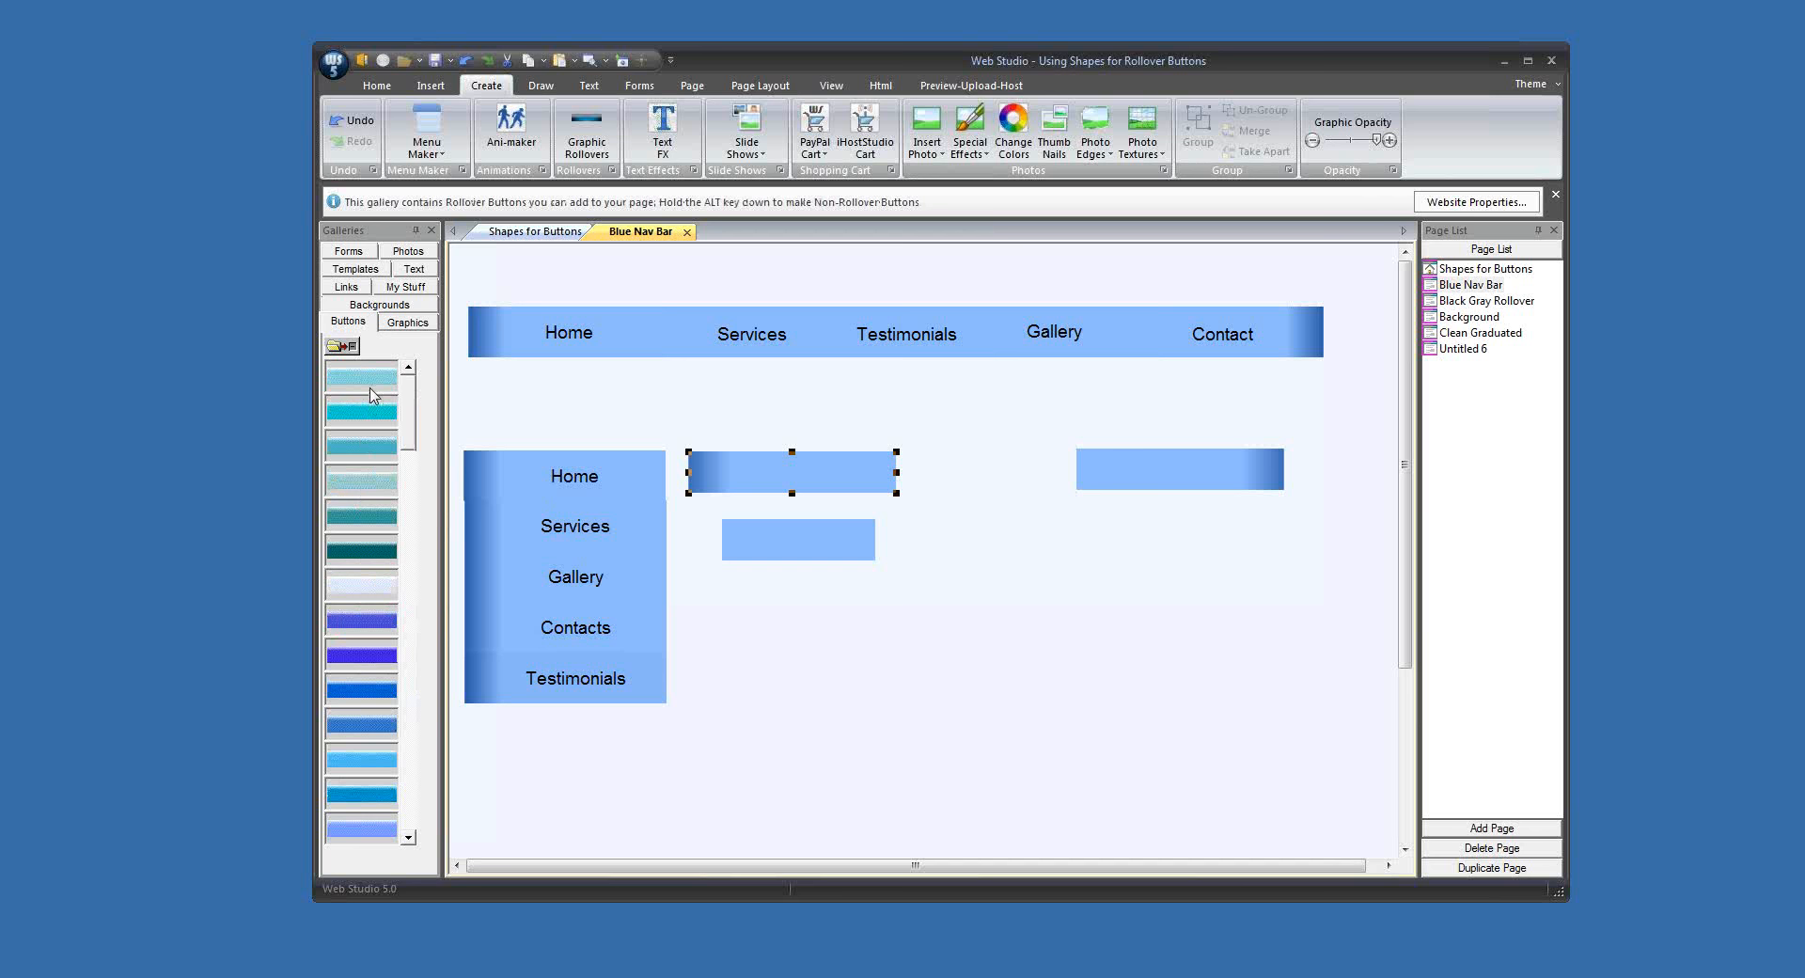
{"action": "left_click", "coordinate": [335, 346]}
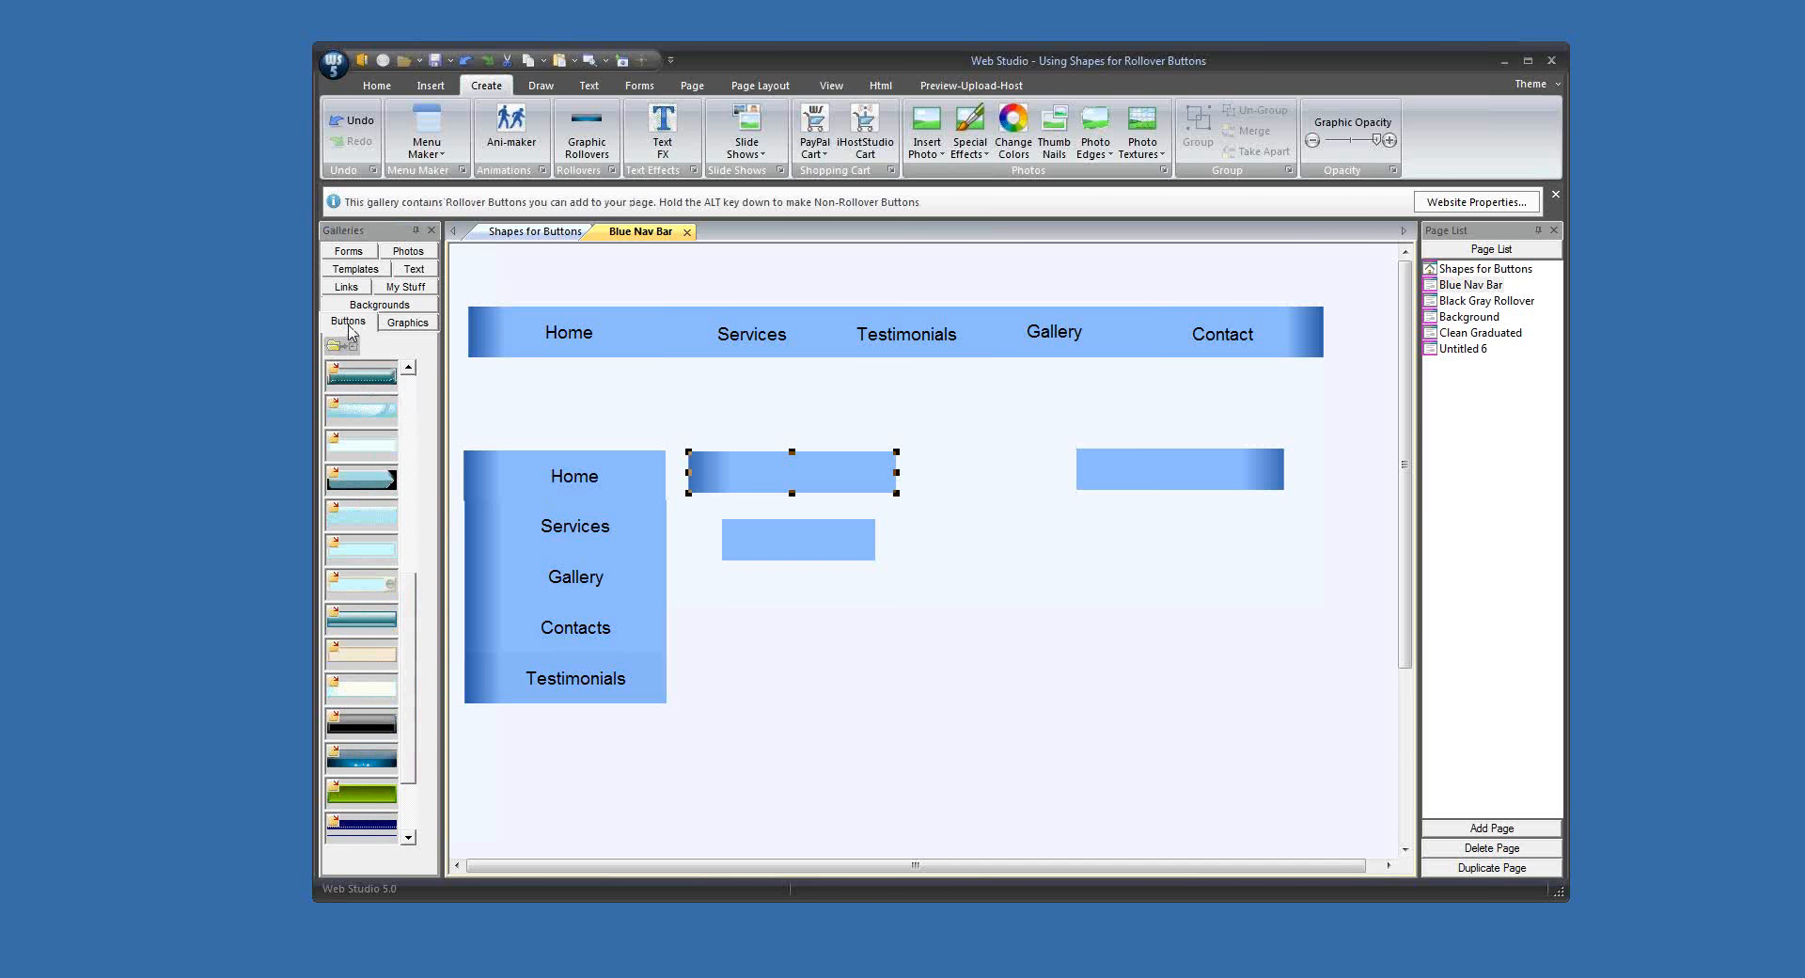
{"action": "double_click", "coordinate": [333, 545]}
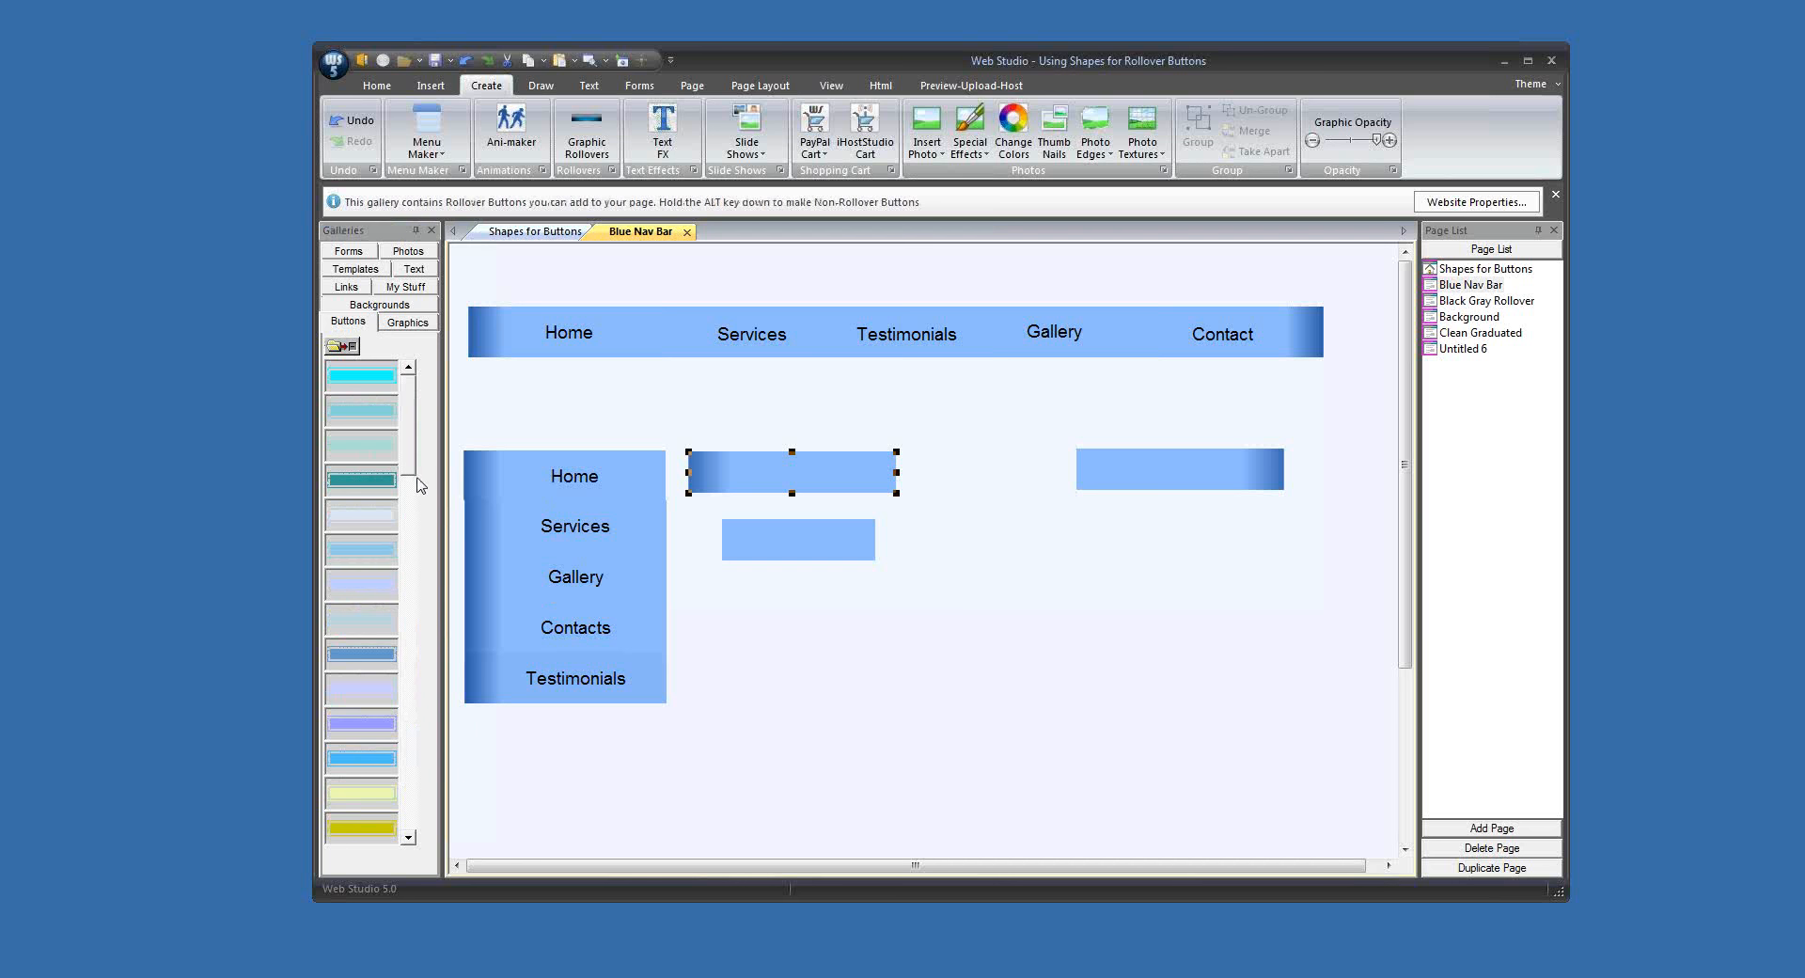
{"action": "right_click", "coordinate": [375, 397]}
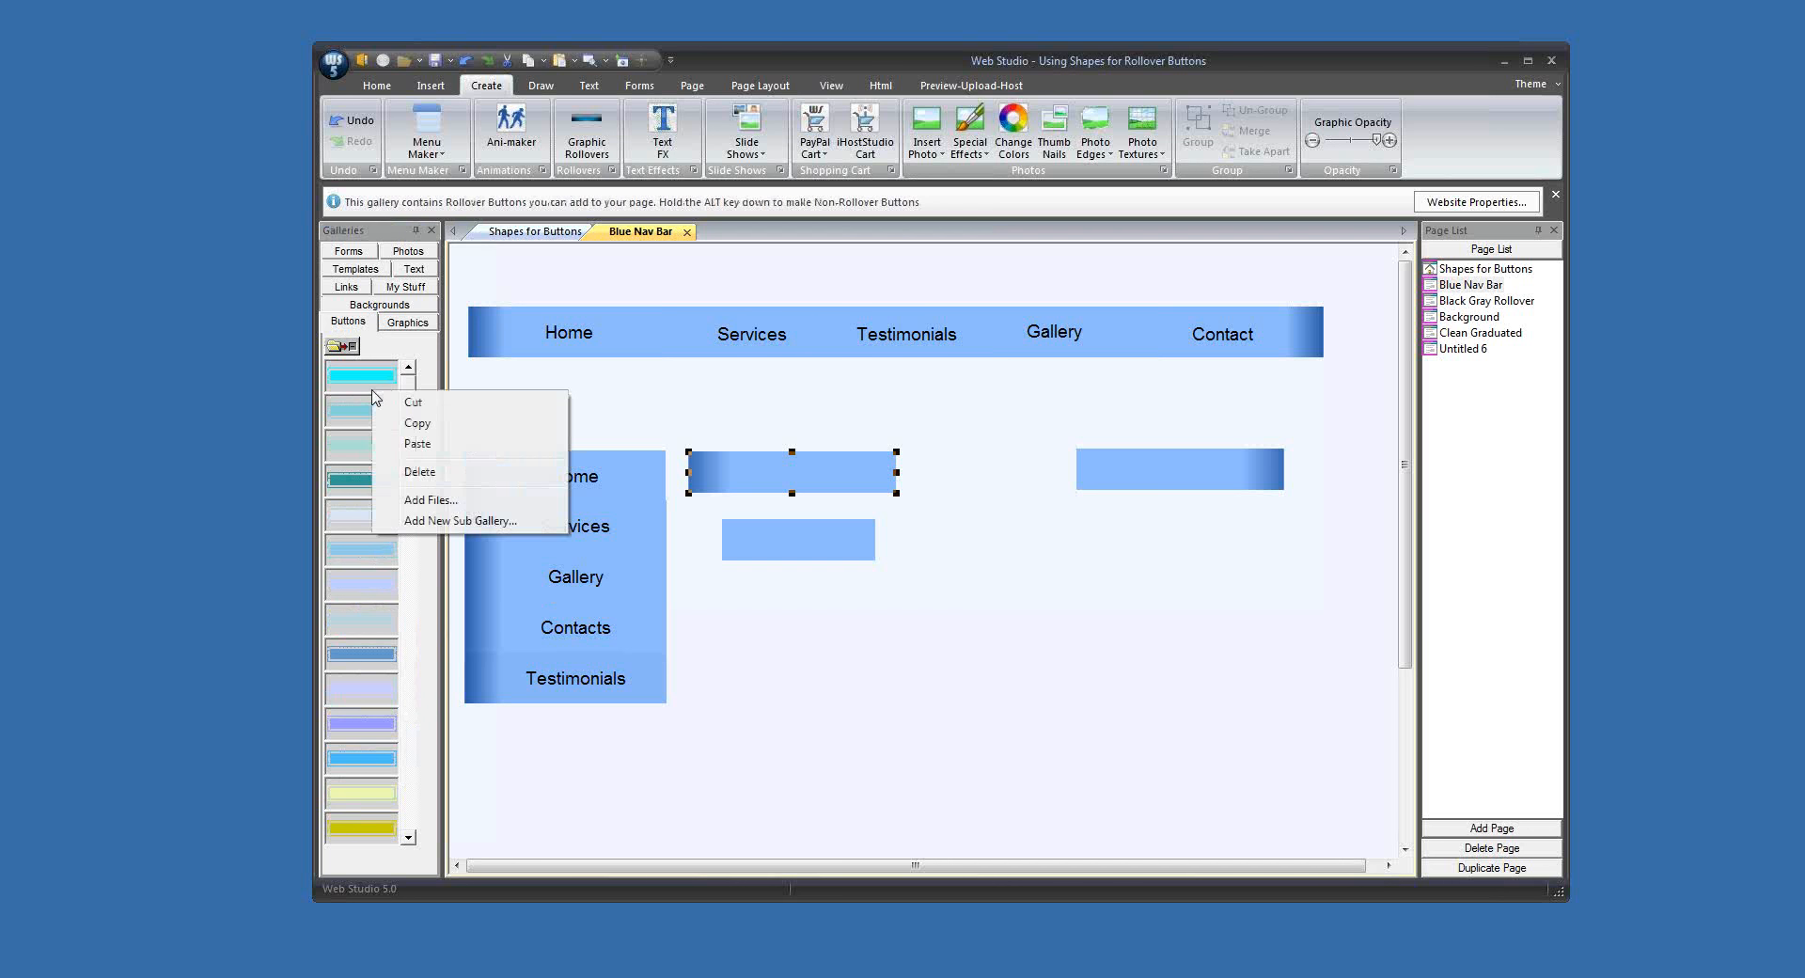
{"action": "left_click", "coordinate": [417, 443]}
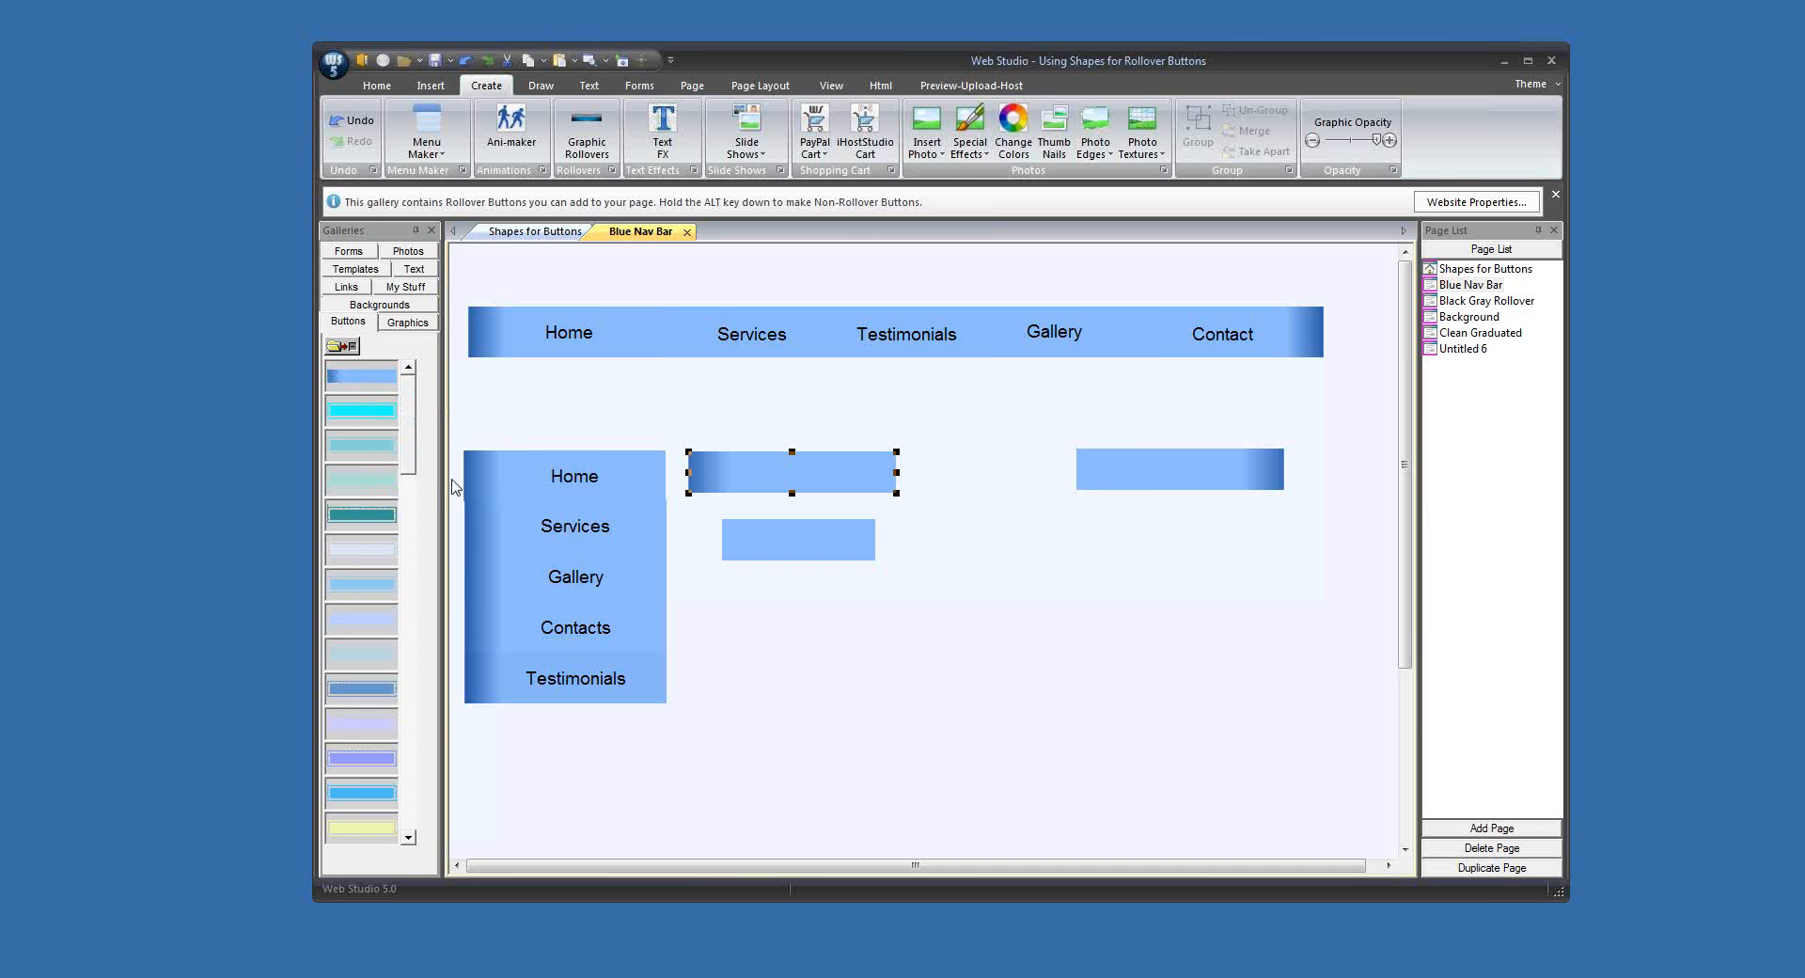
Step: Copy the solid light-blue middle button graphic into the same button gallery
{"action": "right_click", "coordinate": [762, 551]}
{"action": "mouse_move", "coordinate": [912, 555]}
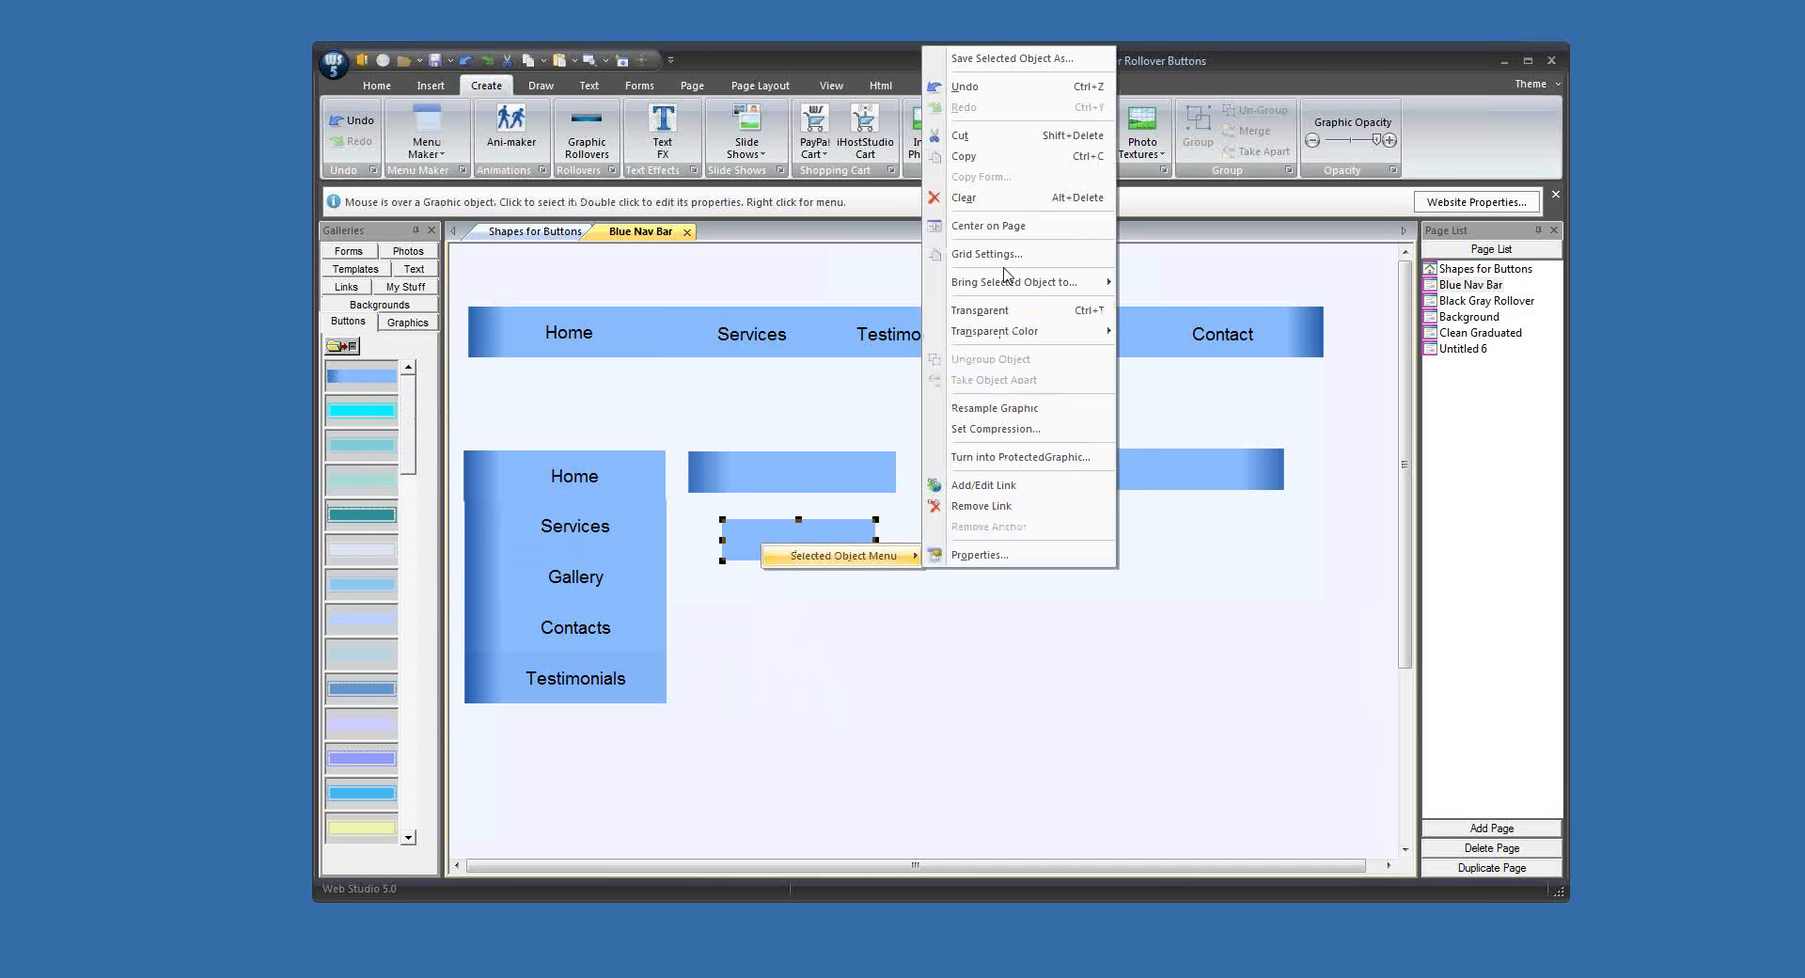
{"action": "left_click", "coordinate": [964, 157]}
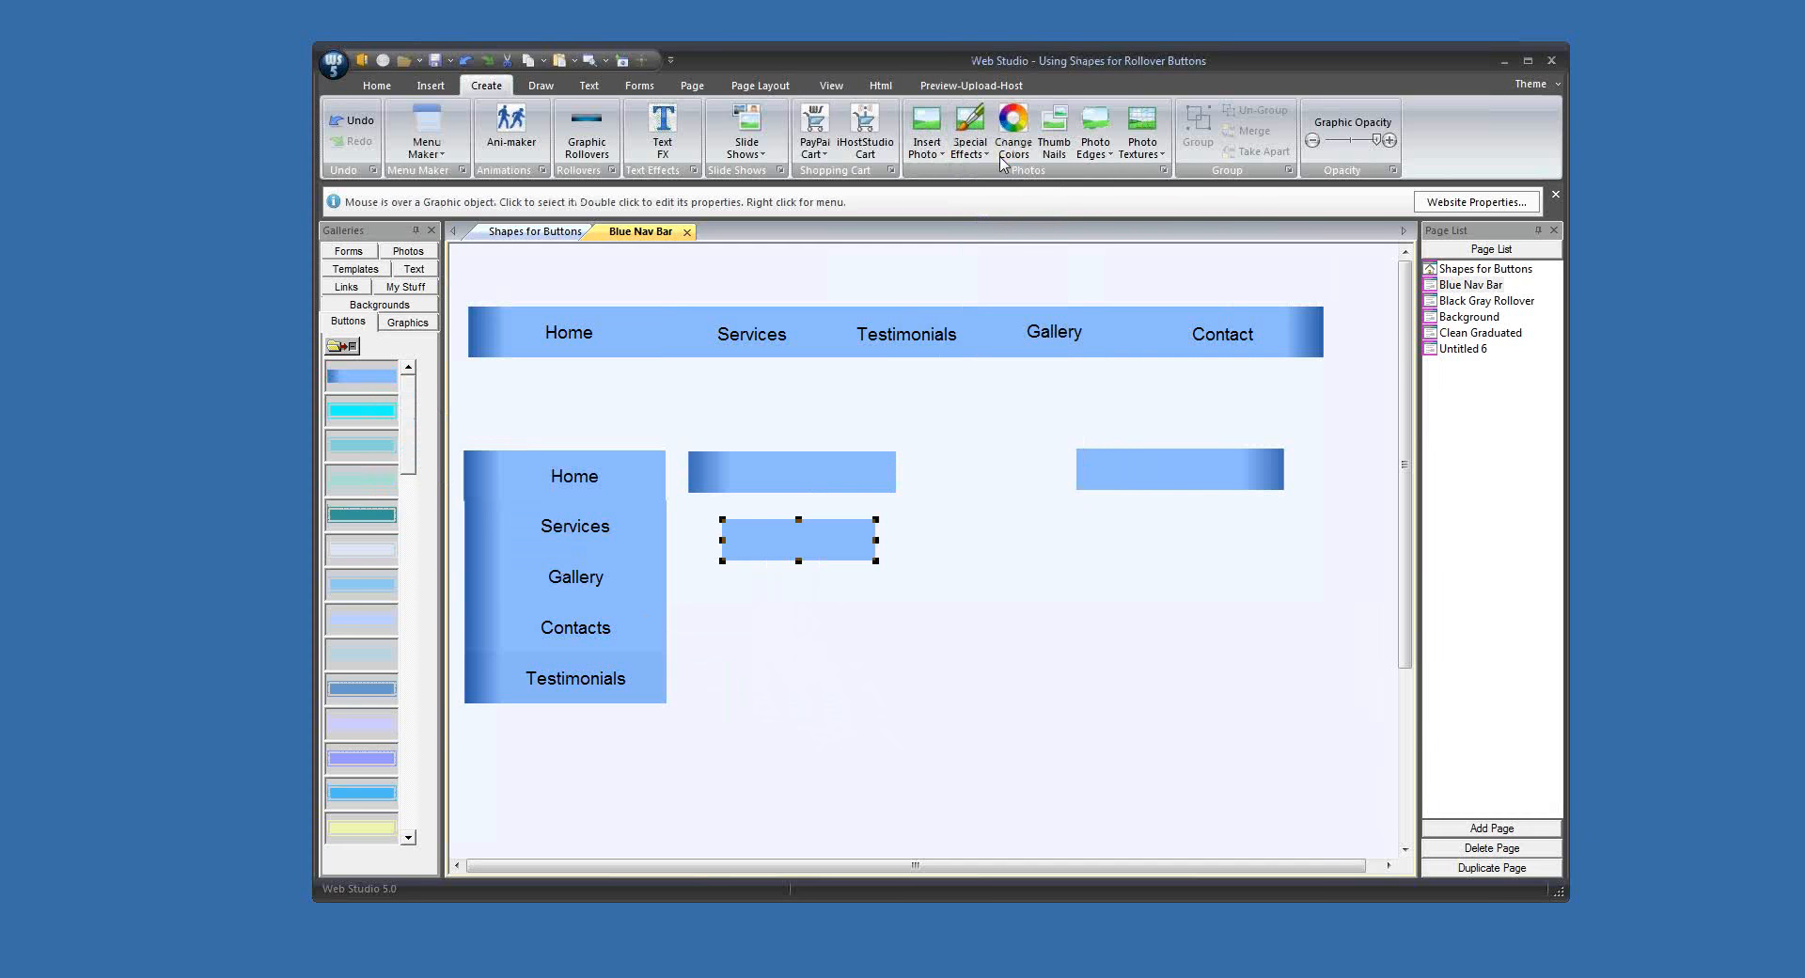
{"action": "right_click", "coordinate": [341, 476]}
{"action": "left_click", "coordinate": [393, 523]}
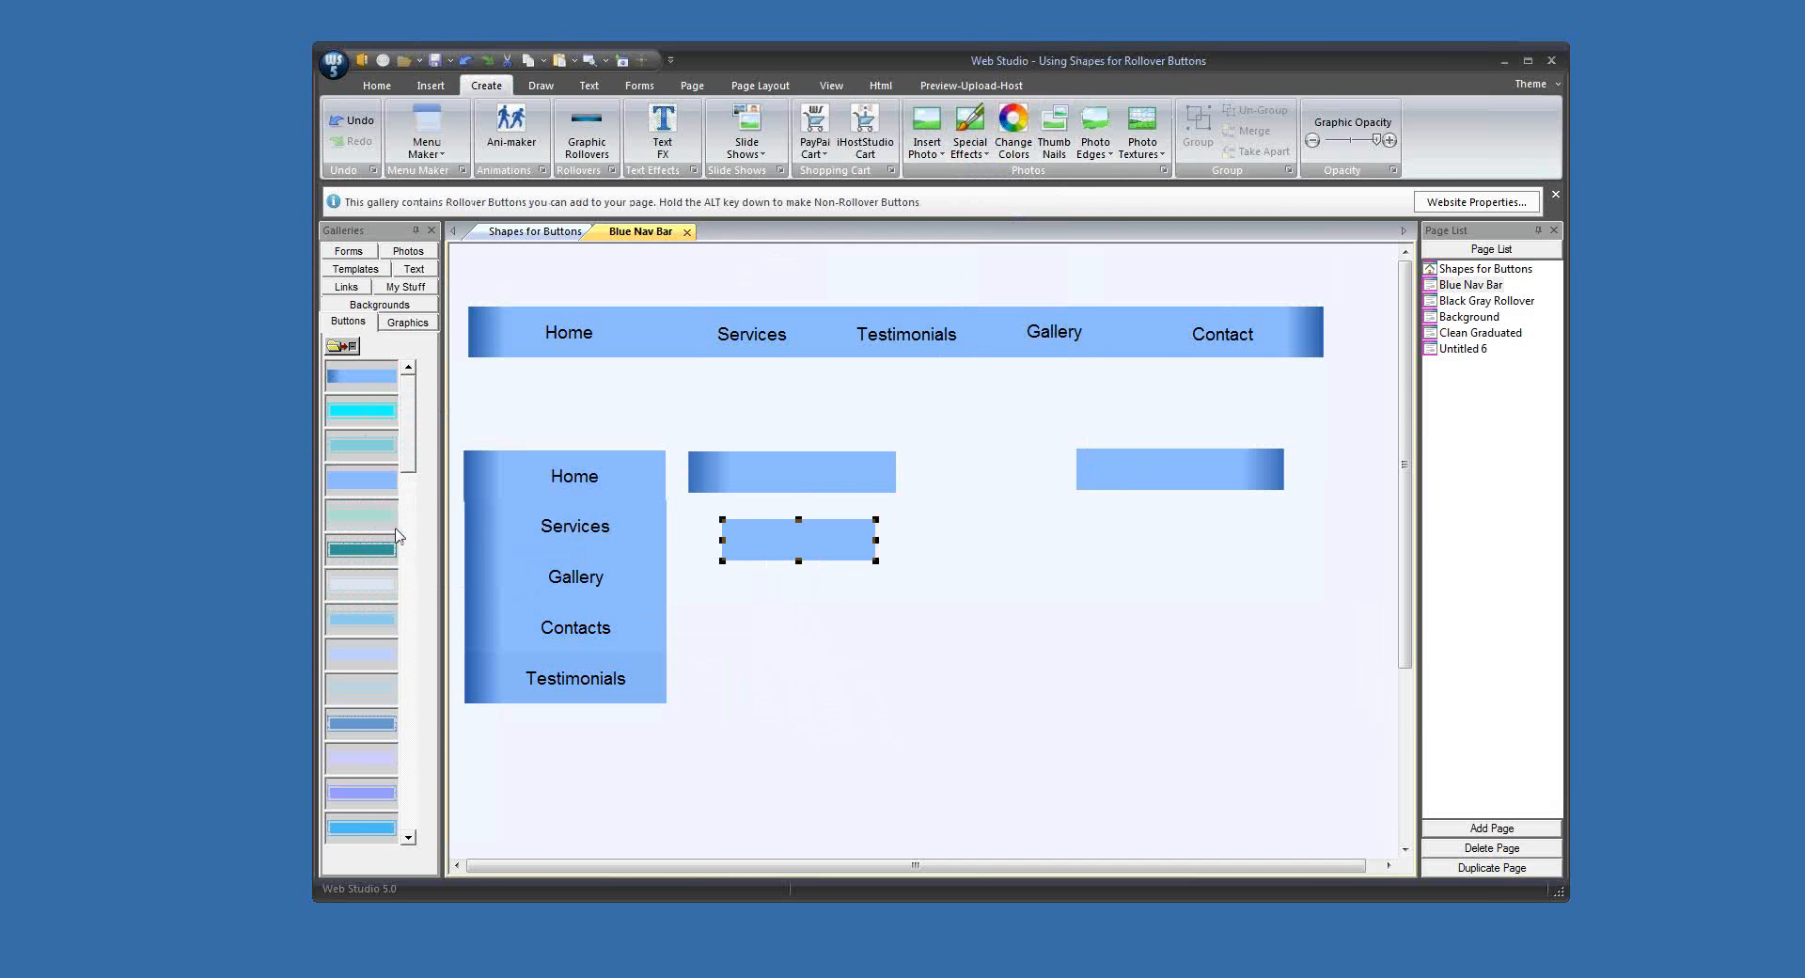
Step: Copy the reversed button graphic into the same gallery, and move the original graphics down the page below the side menu
{"action": "left_click", "coordinate": [1201, 484]}
{"action": "right_click", "coordinate": [1204, 485]}
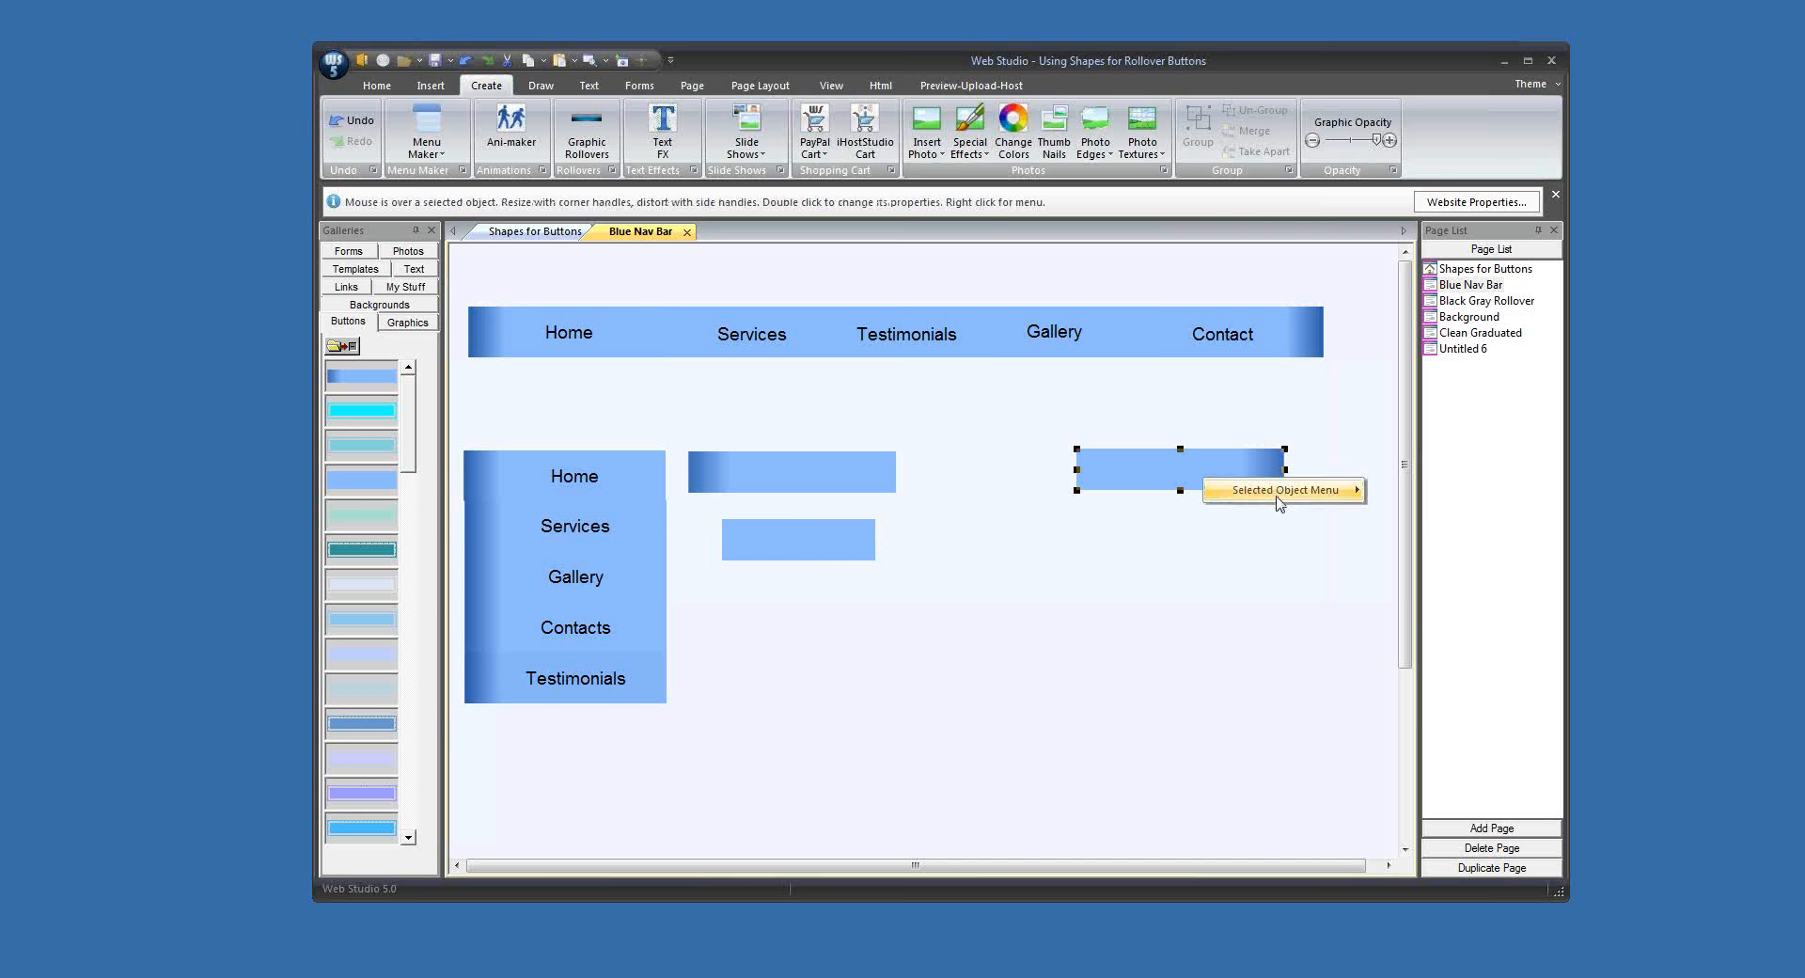
{"action": "mouse_move", "coordinate": [1336, 490]}
{"action": "left_click", "coordinate": [1382, 461]}
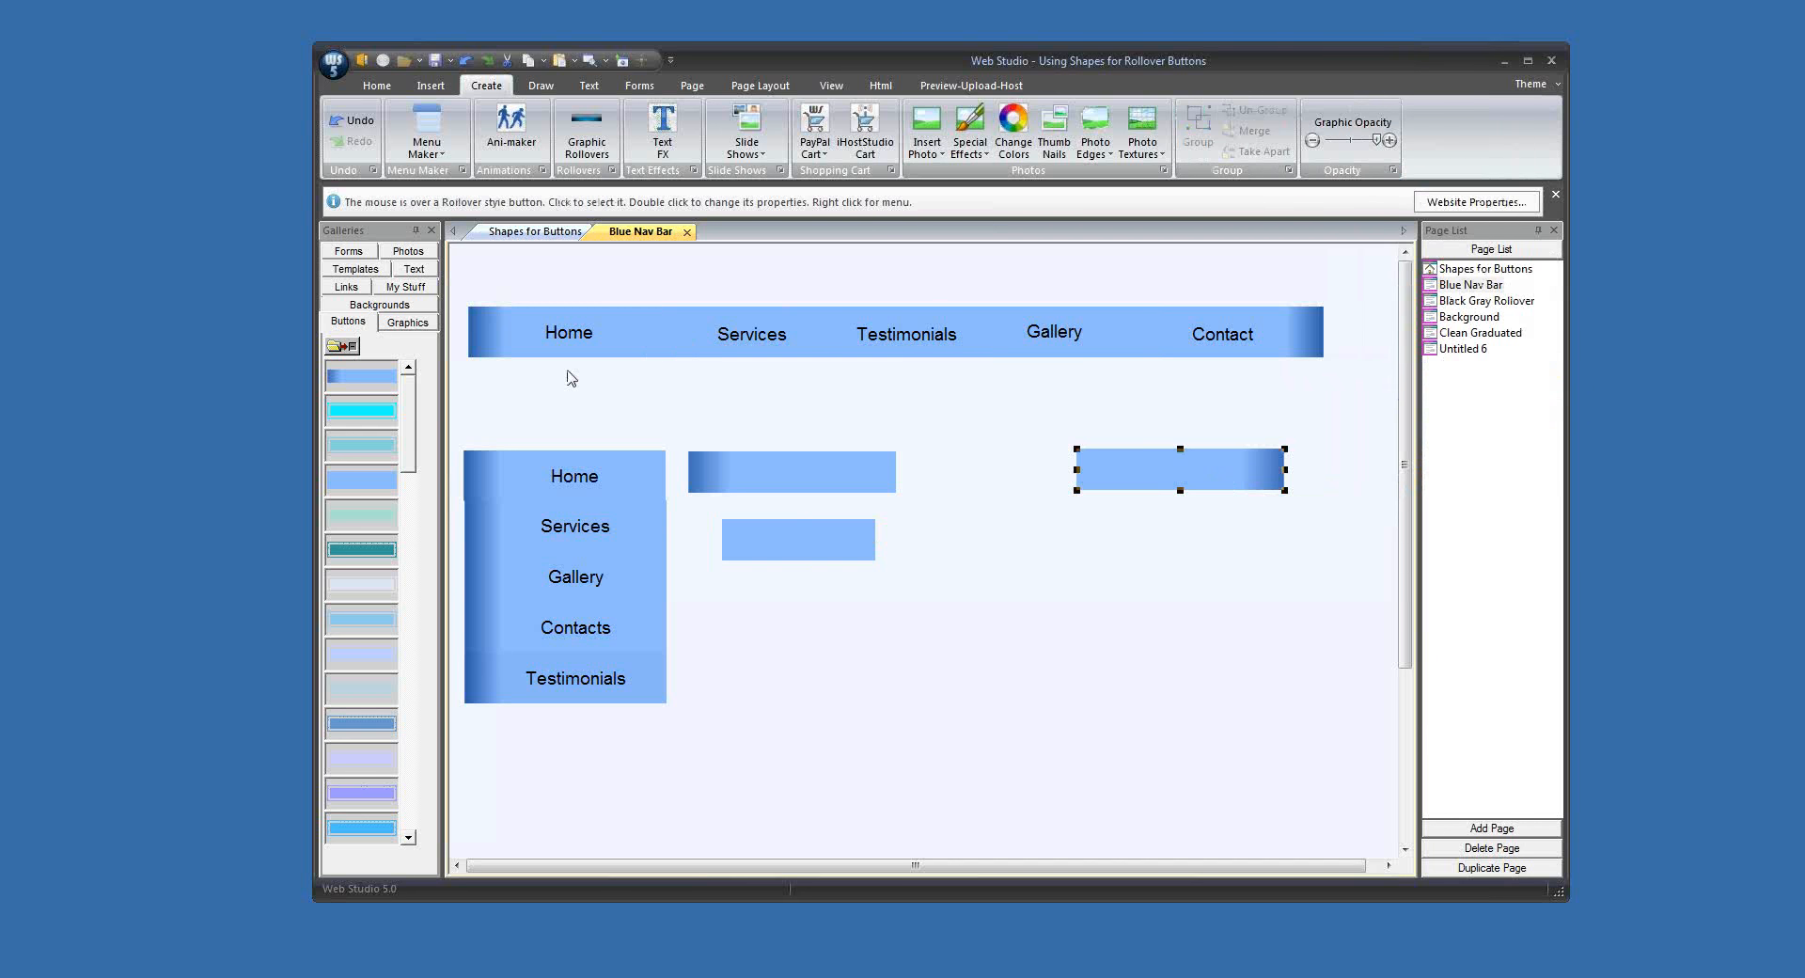
{"action": "right_click", "coordinate": [346, 569]}
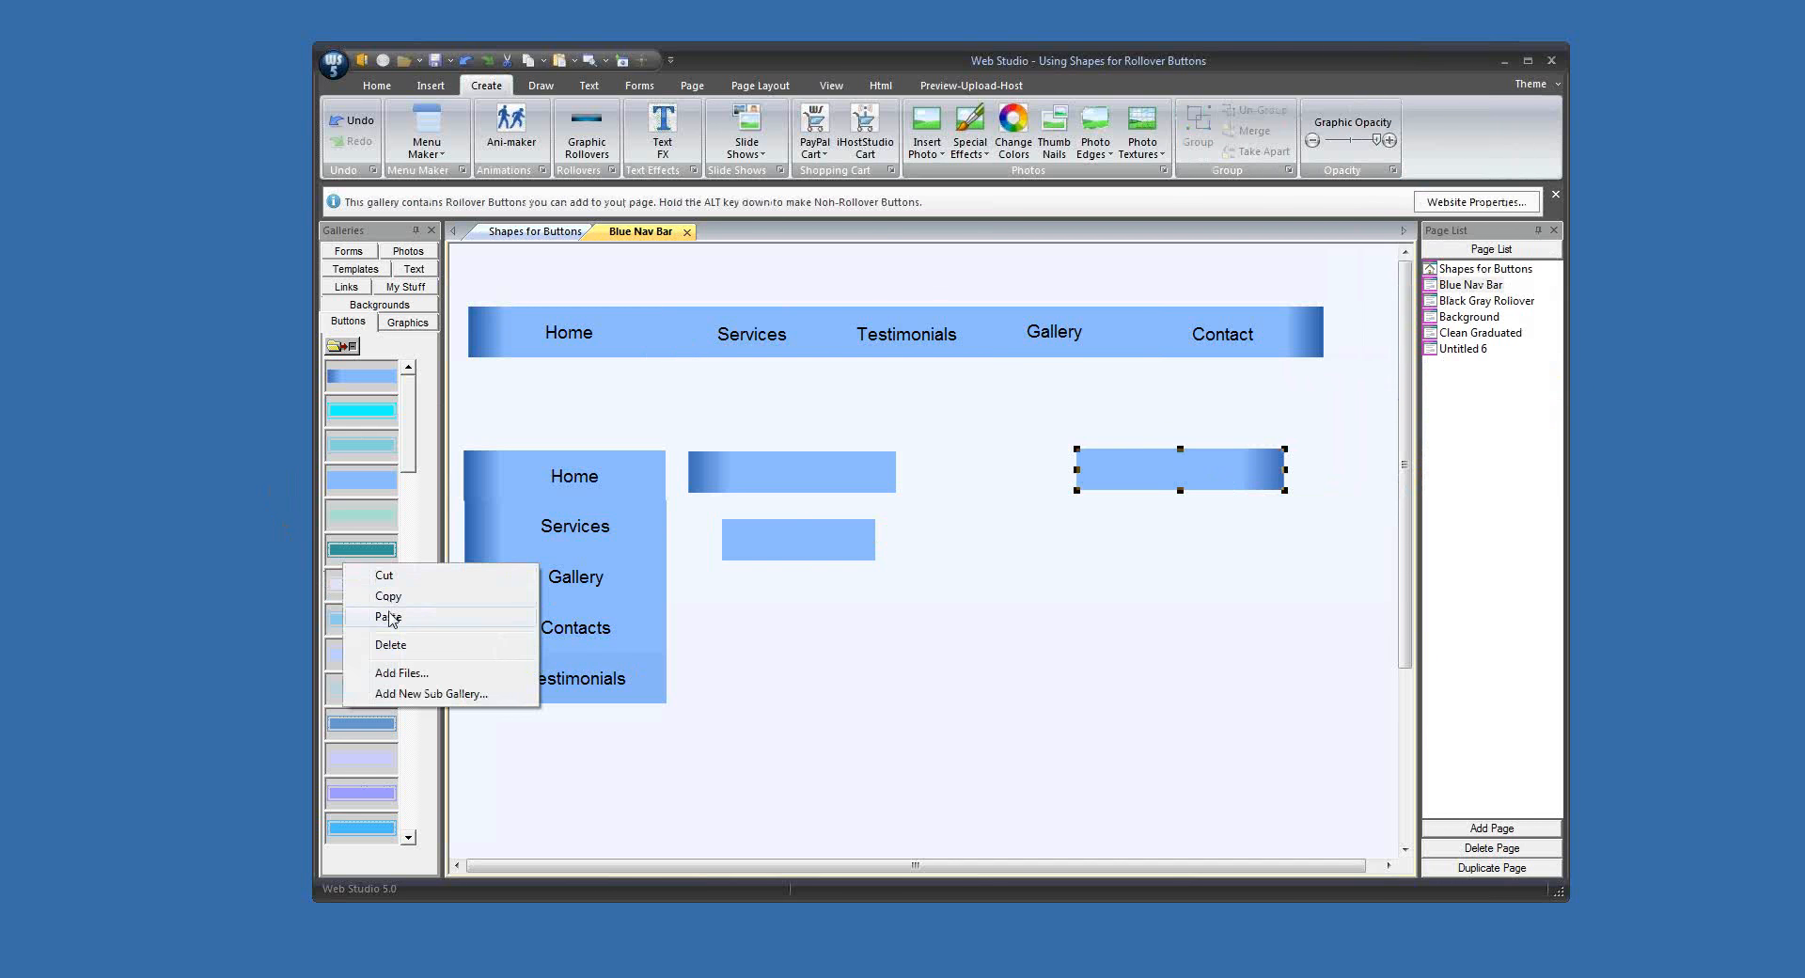
{"action": "left_click", "coordinate": [393, 617]}
{"action": "left_click", "coordinate": [875, 726]}
{"action": "left_click_drag", "start_coordinate": [730, 435], "coordinate": [944, 848]}
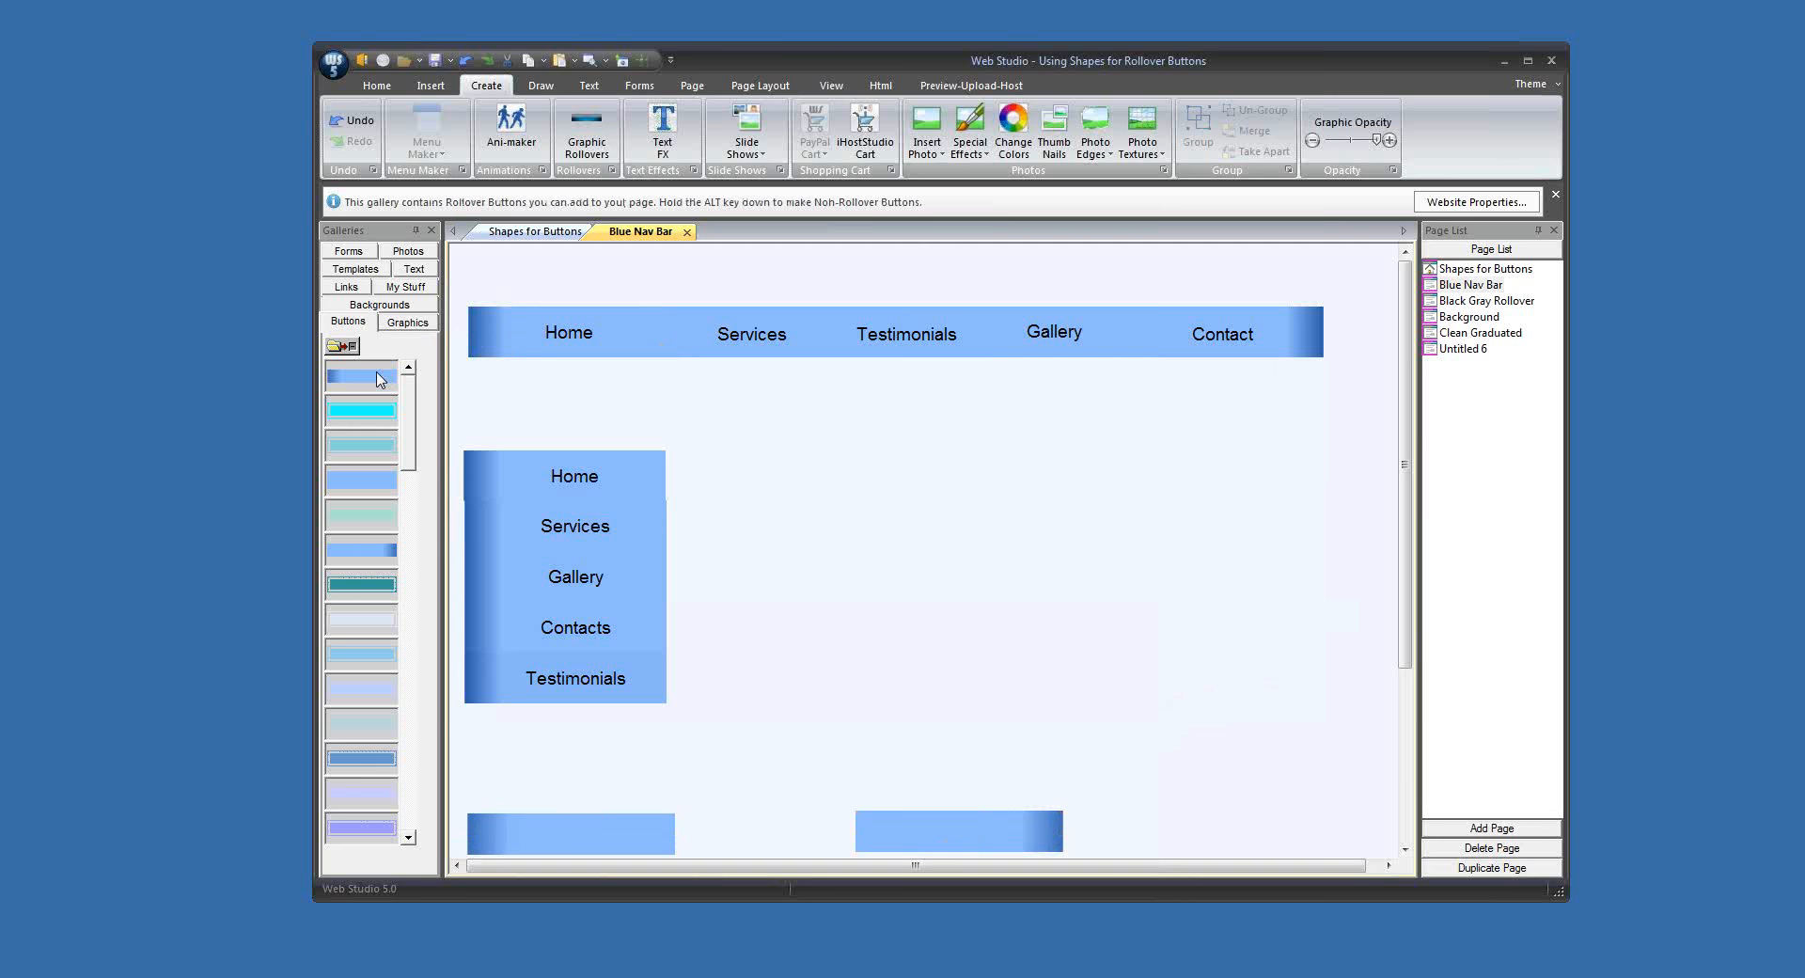
Step: Add the gallery button with the dark left end as a rollover button labelled Home, with the label font size set to 14
{"action": "left_click_drag", "start_coordinate": [356, 380], "coordinate": [978, 480]}
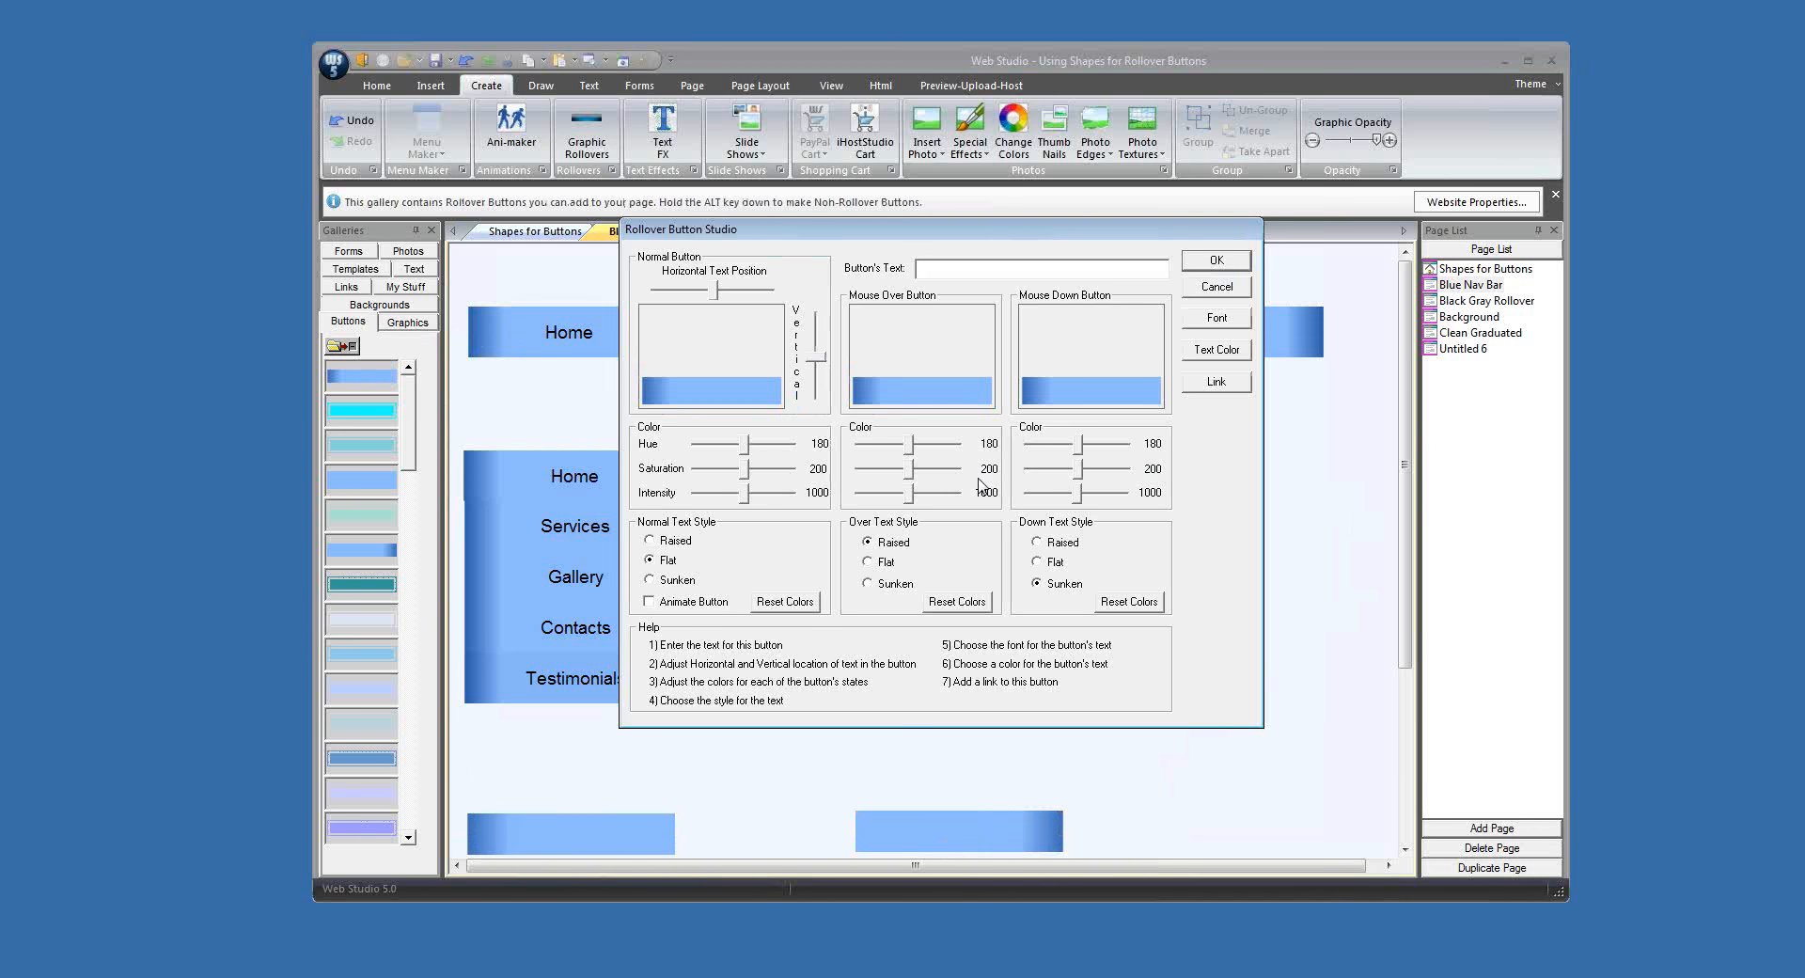
{"action": "type", "text": "Home"}
{"action": "left_click", "coordinate": [1217, 320]}
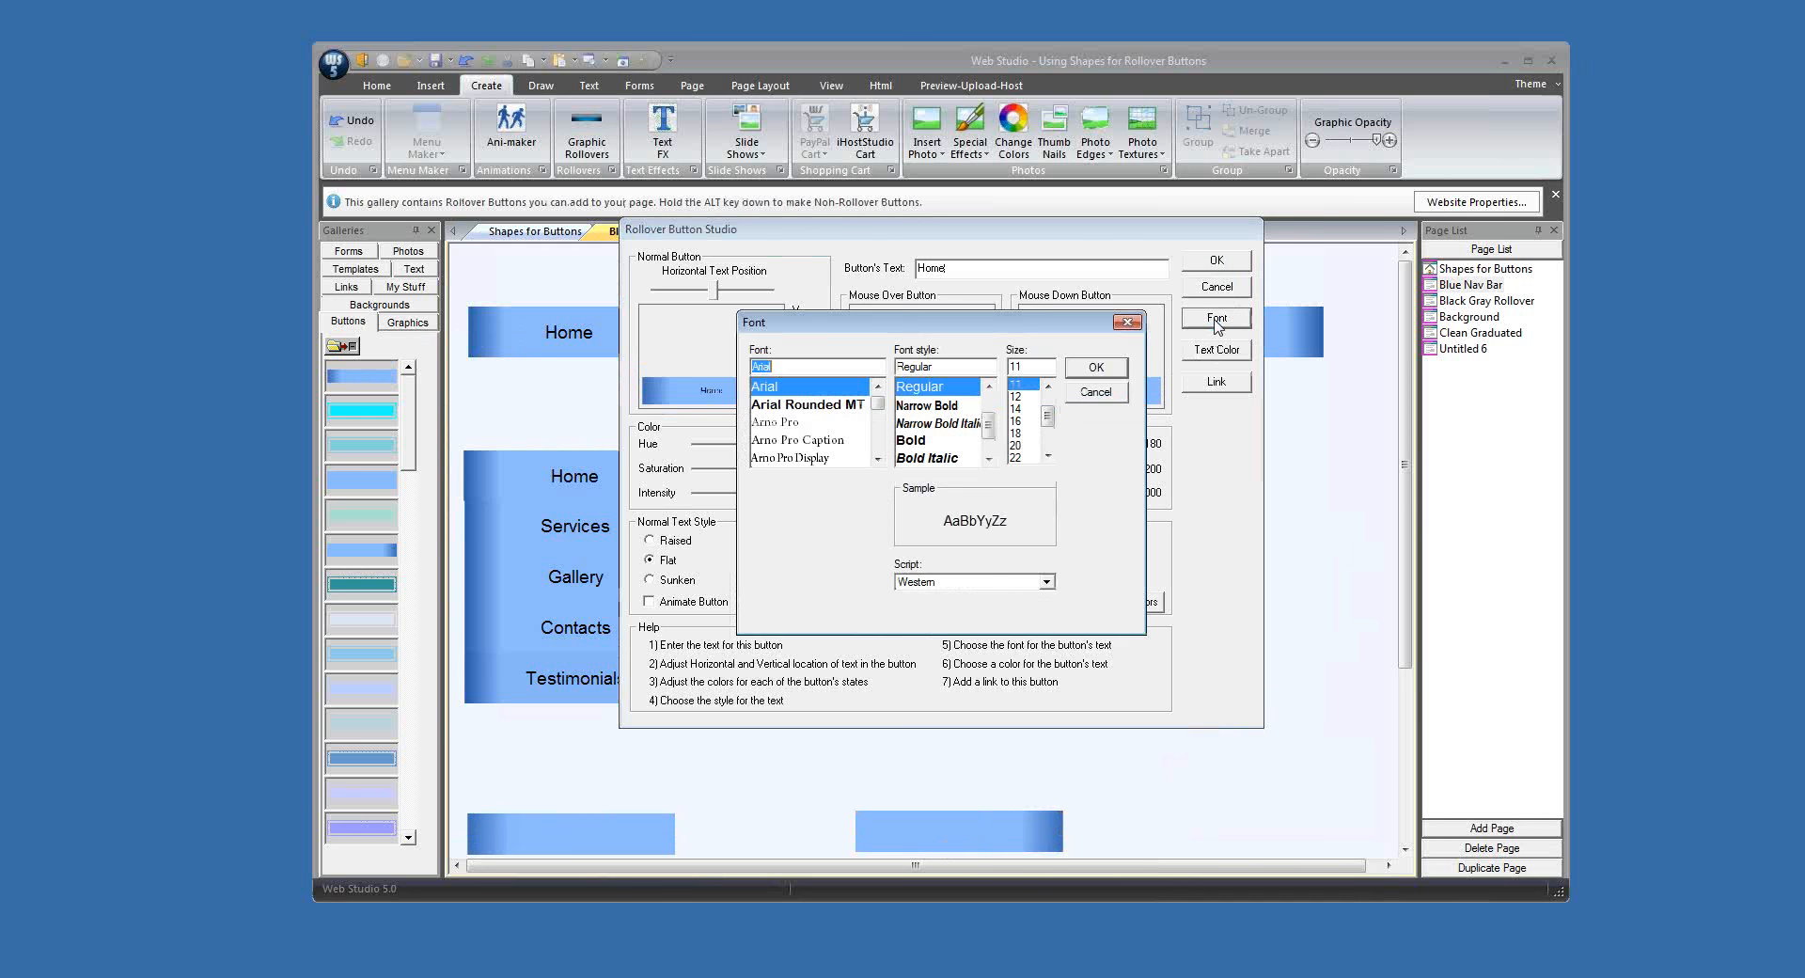
{"action": "left_click", "coordinate": [1016, 411]}
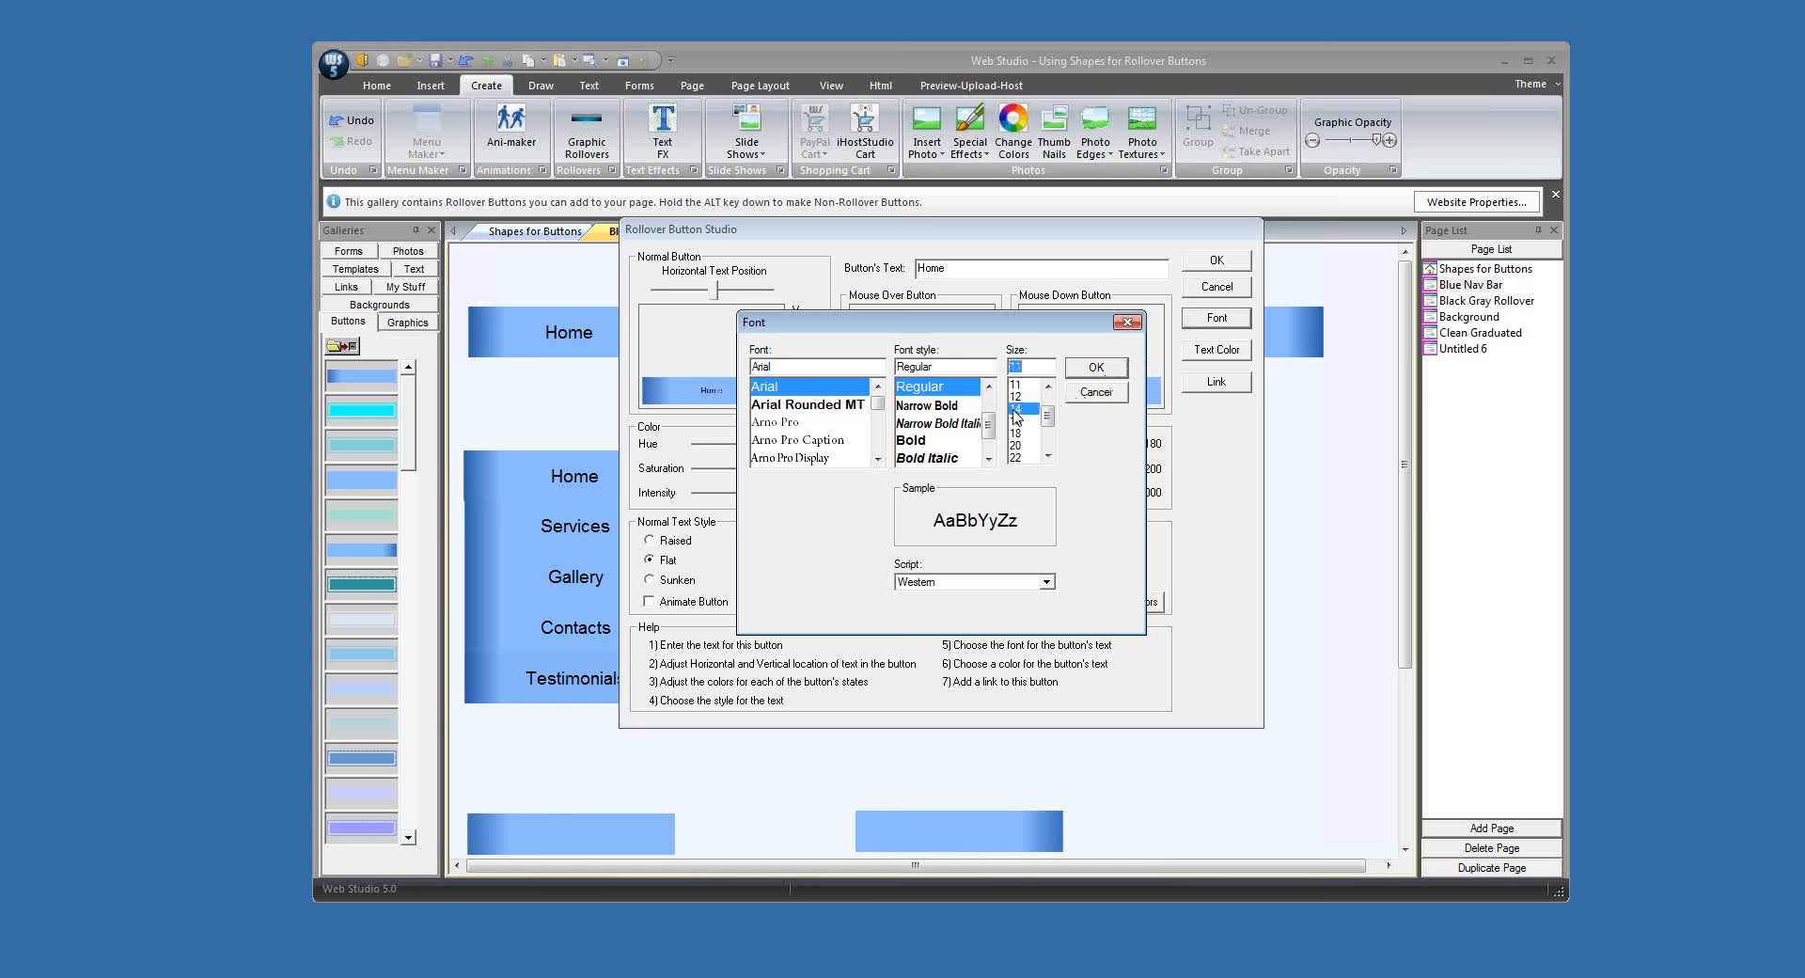
{"action": "left_click", "coordinate": [1091, 369]}
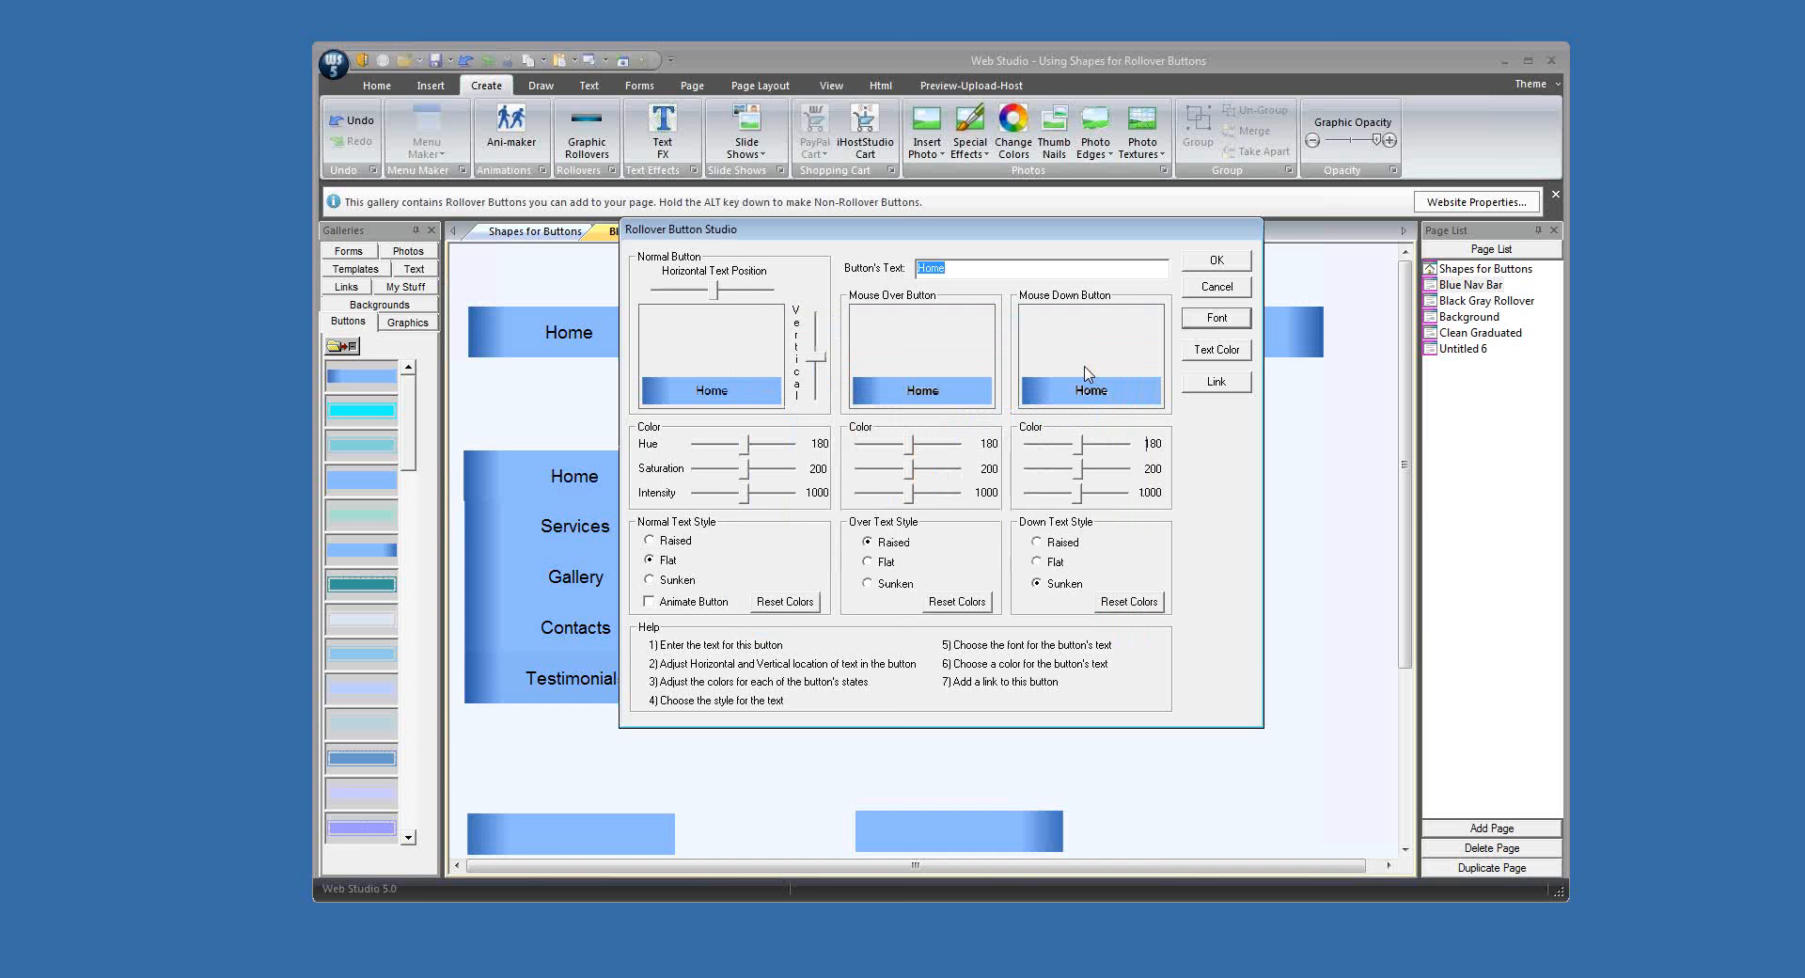
Step: Set the Home button's mouse-over hue to 222 and mouse-down intensity to 902, using flat text for both states
{"action": "left_click", "coordinate": [910, 454]}
{"action": "left_click_drag", "start_coordinate": [910, 447], "coordinate": [923, 452]}
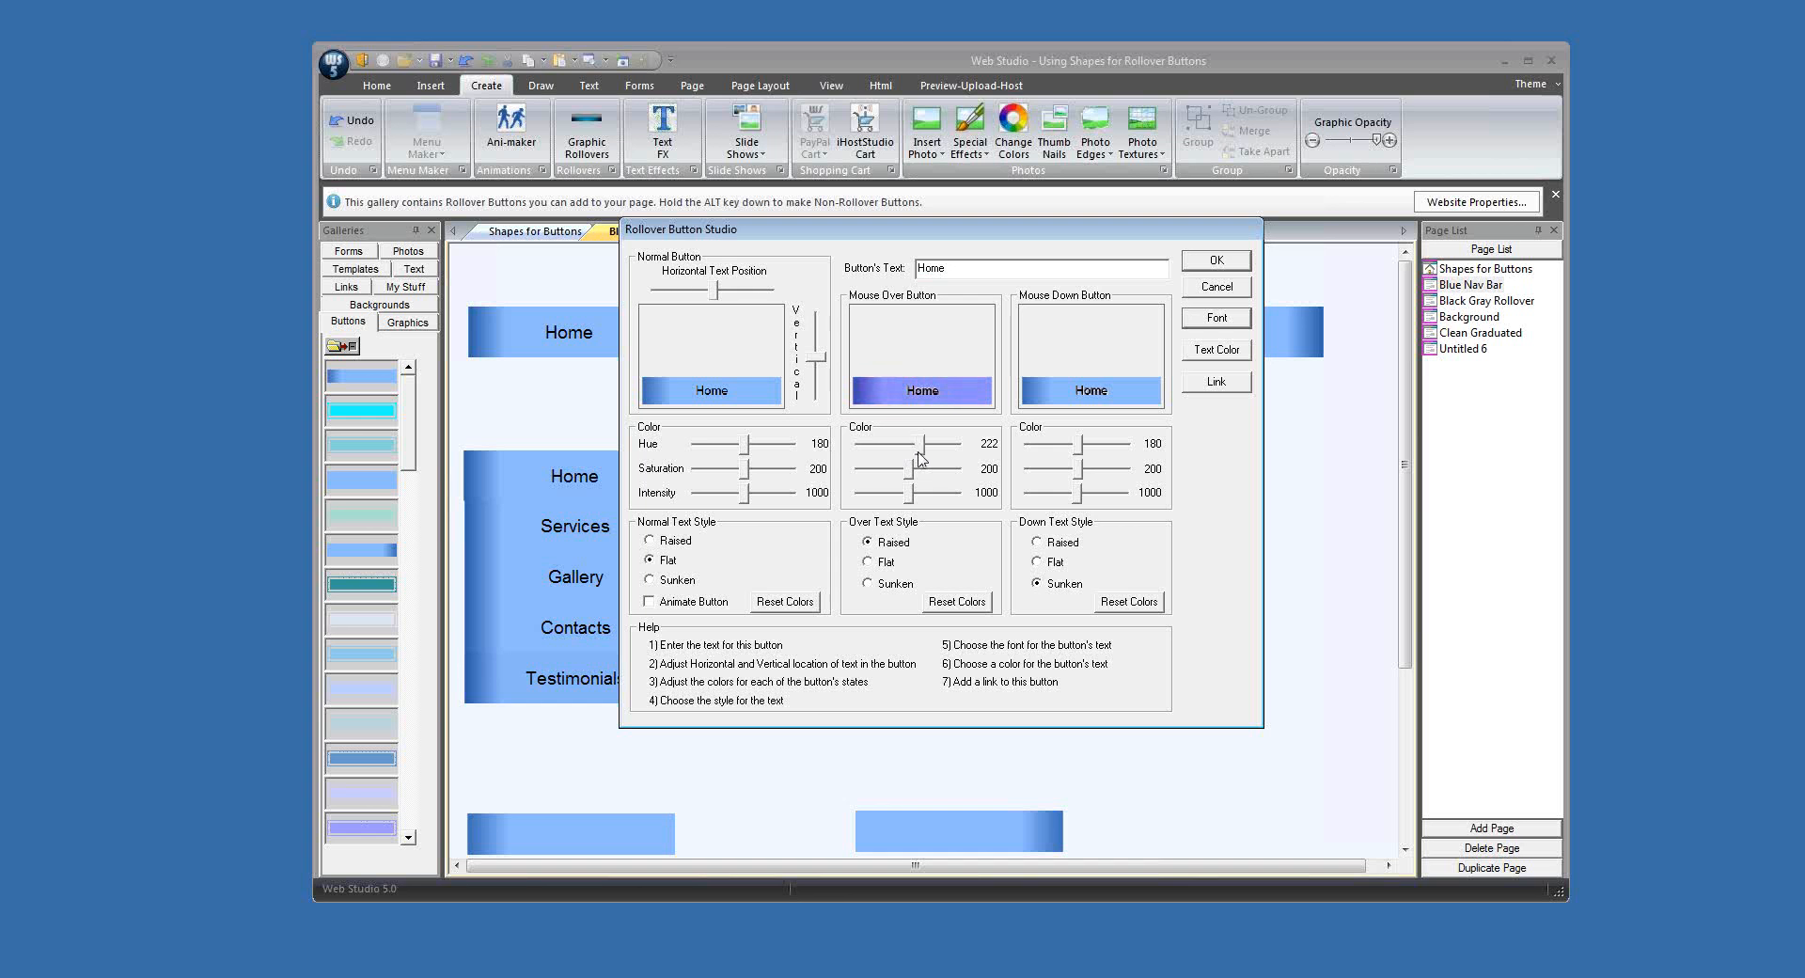
{"action": "left_click", "coordinate": [867, 563]}
{"action": "left_click", "coordinate": [1036, 563]}
{"action": "left_click_drag", "start_coordinate": [1079, 494], "coordinate": [1075, 493]}
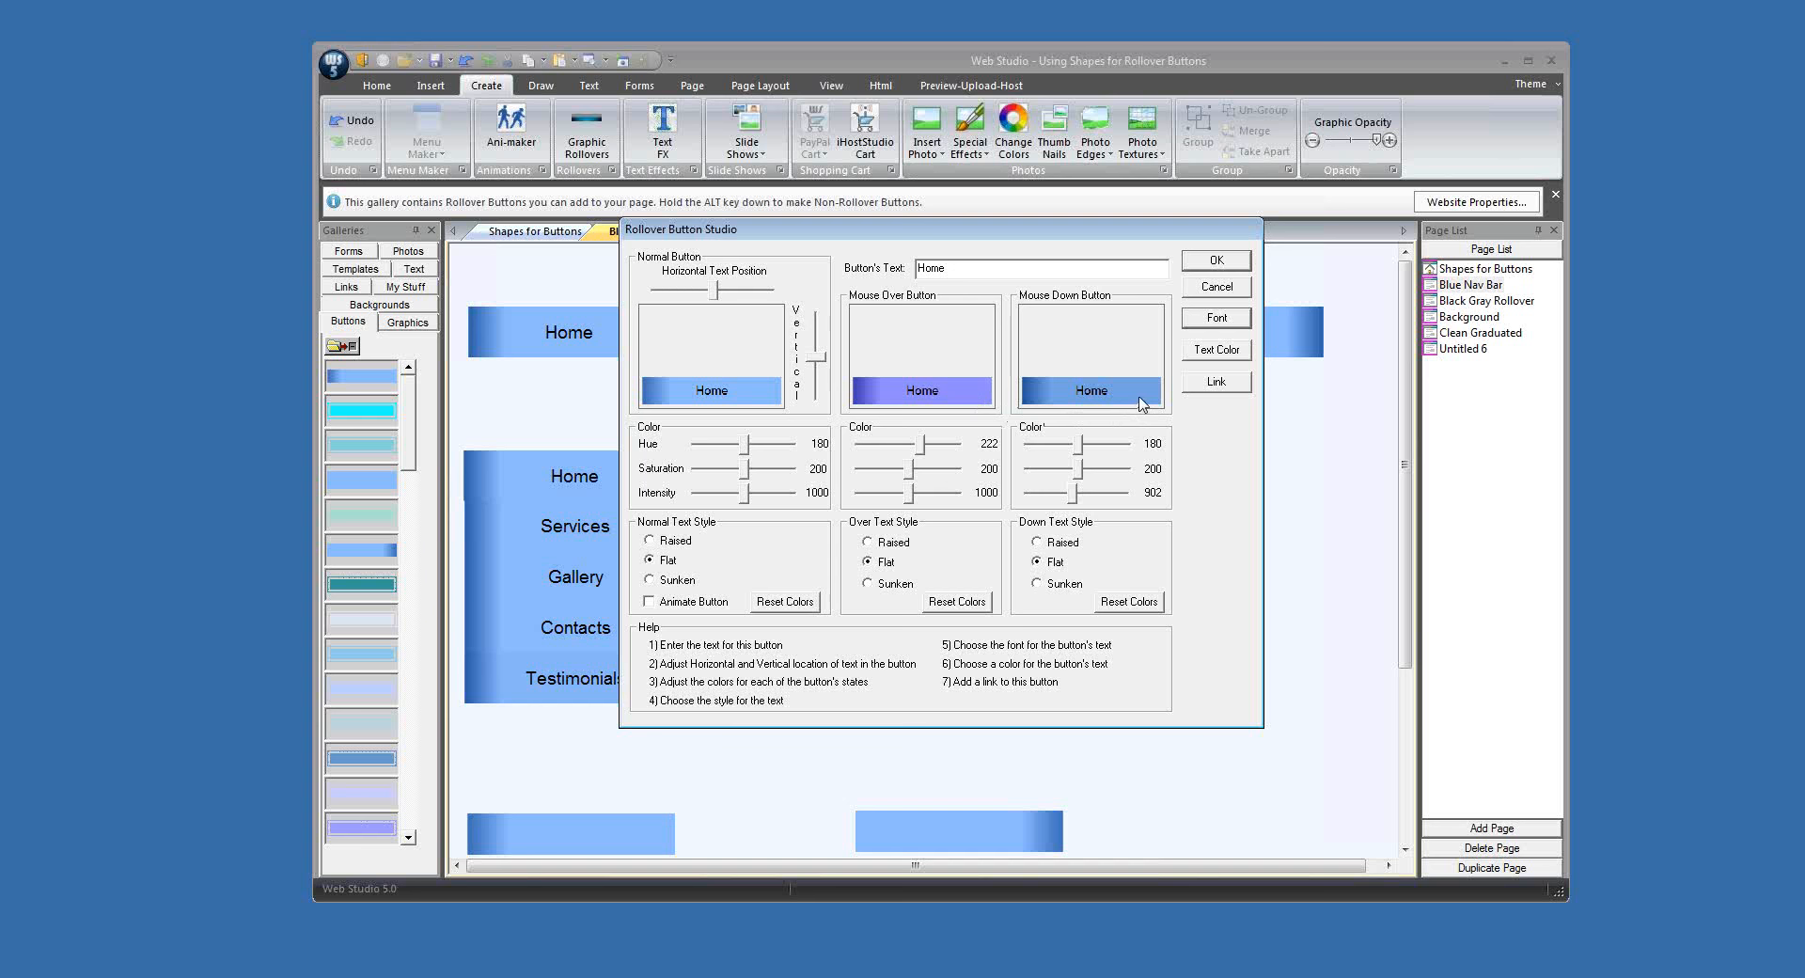
{"action": "left_click", "coordinate": [1218, 269]}
{"action": "left_click", "coordinate": [1186, 542]}
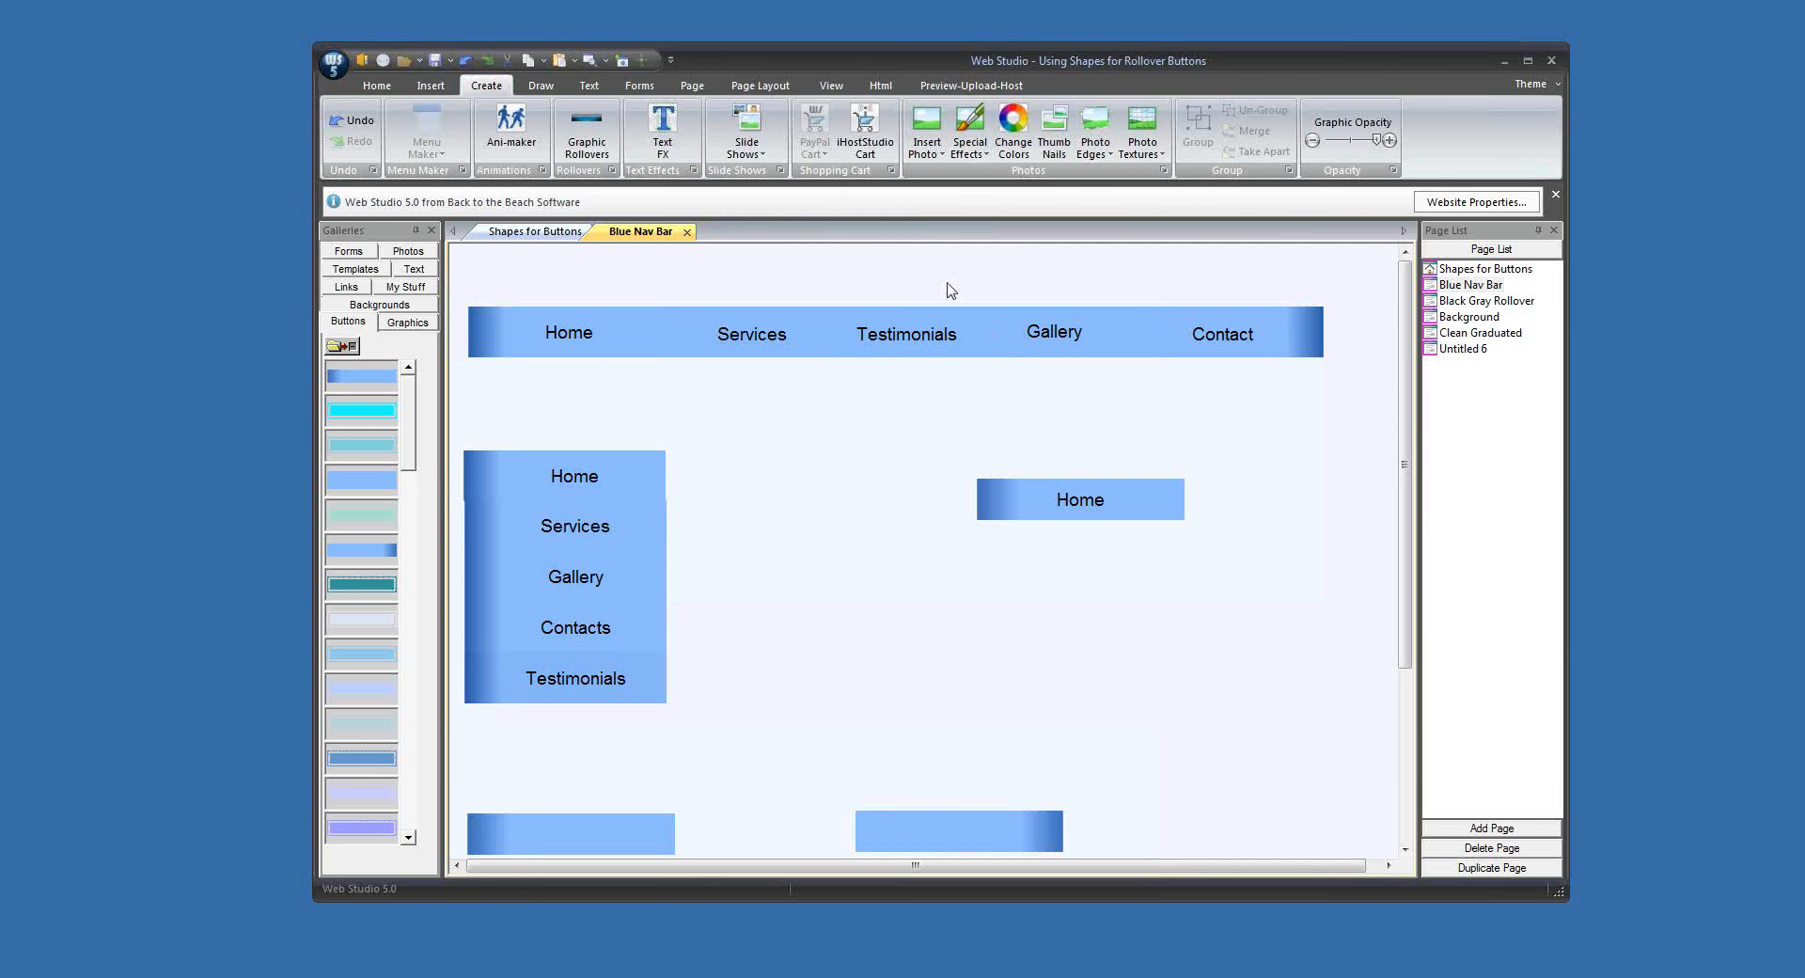
Step: Preview the Blue Nav Bar page to check the Home rollover button, and close the preview
{"action": "left_click", "coordinate": [604, 62]}
{"action": "left_click", "coordinate": [604, 86]}
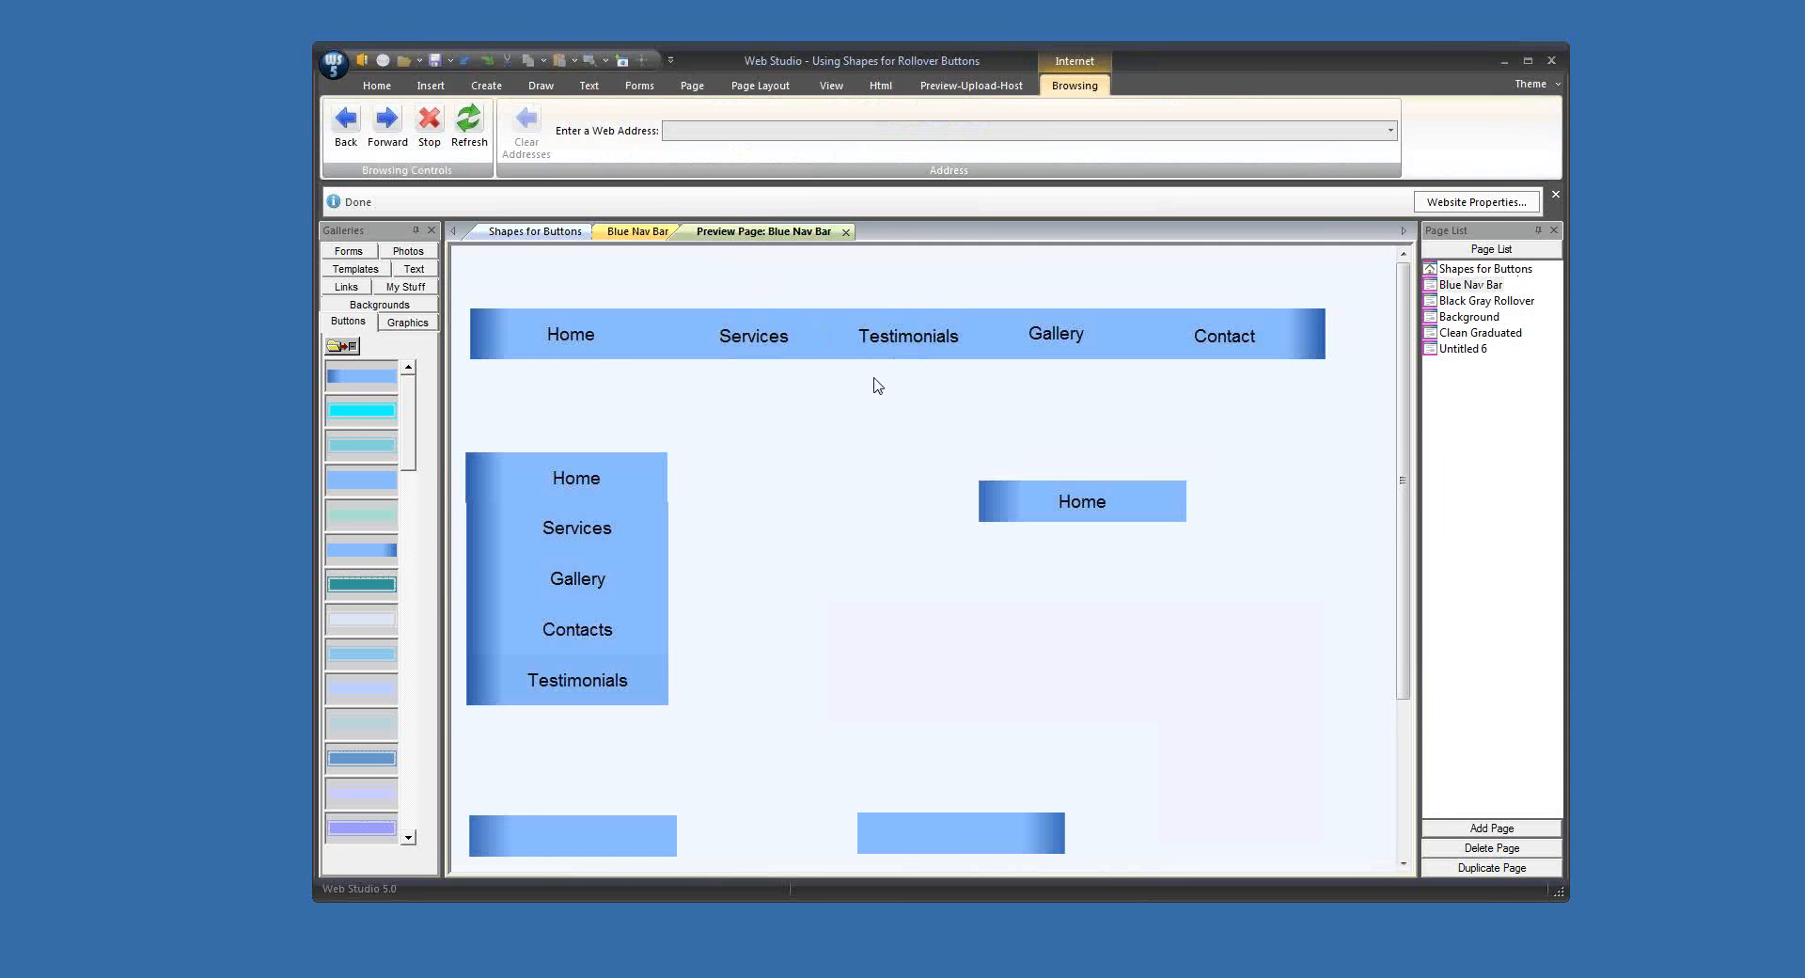
{"action": "left_click", "coordinate": [846, 232]}
Step: Move the Home rollover button beside the side menu and duplicate it four times in a column beneath it
{"action": "left_click_drag", "start_coordinate": [1067, 516], "coordinate": [776, 489]}
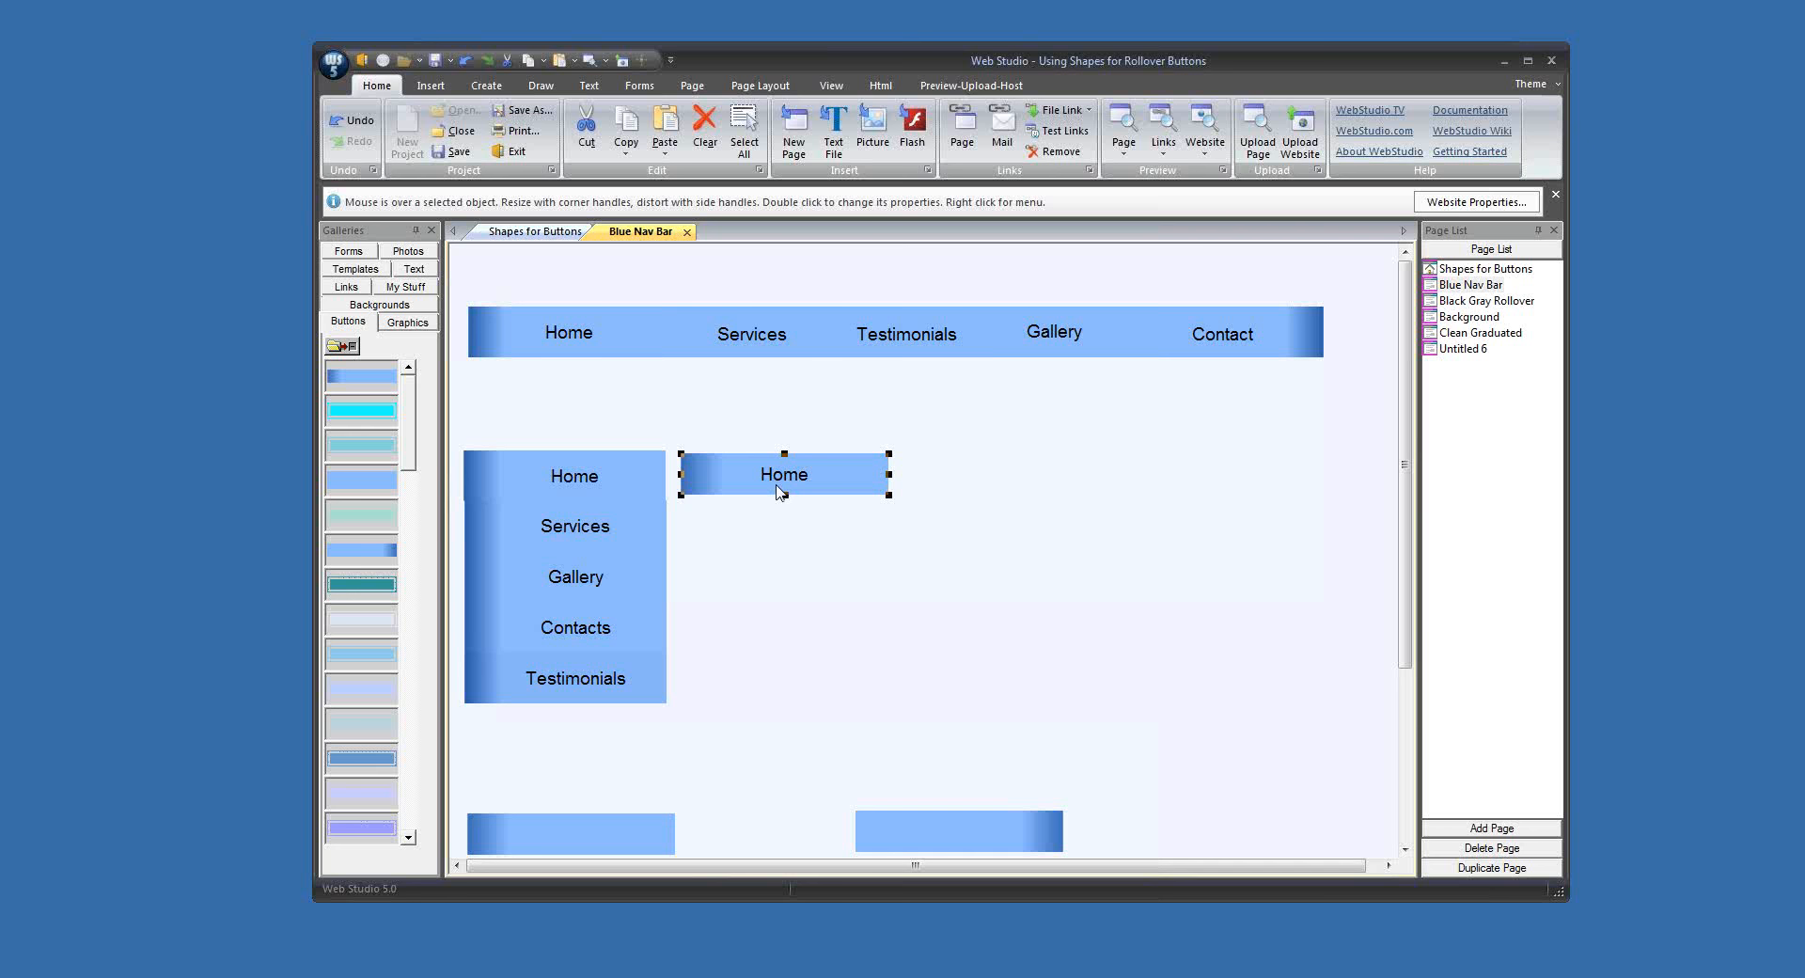
{"action": "left_click_drag", "start_coordinate": [779, 490], "coordinate": [786, 701]}
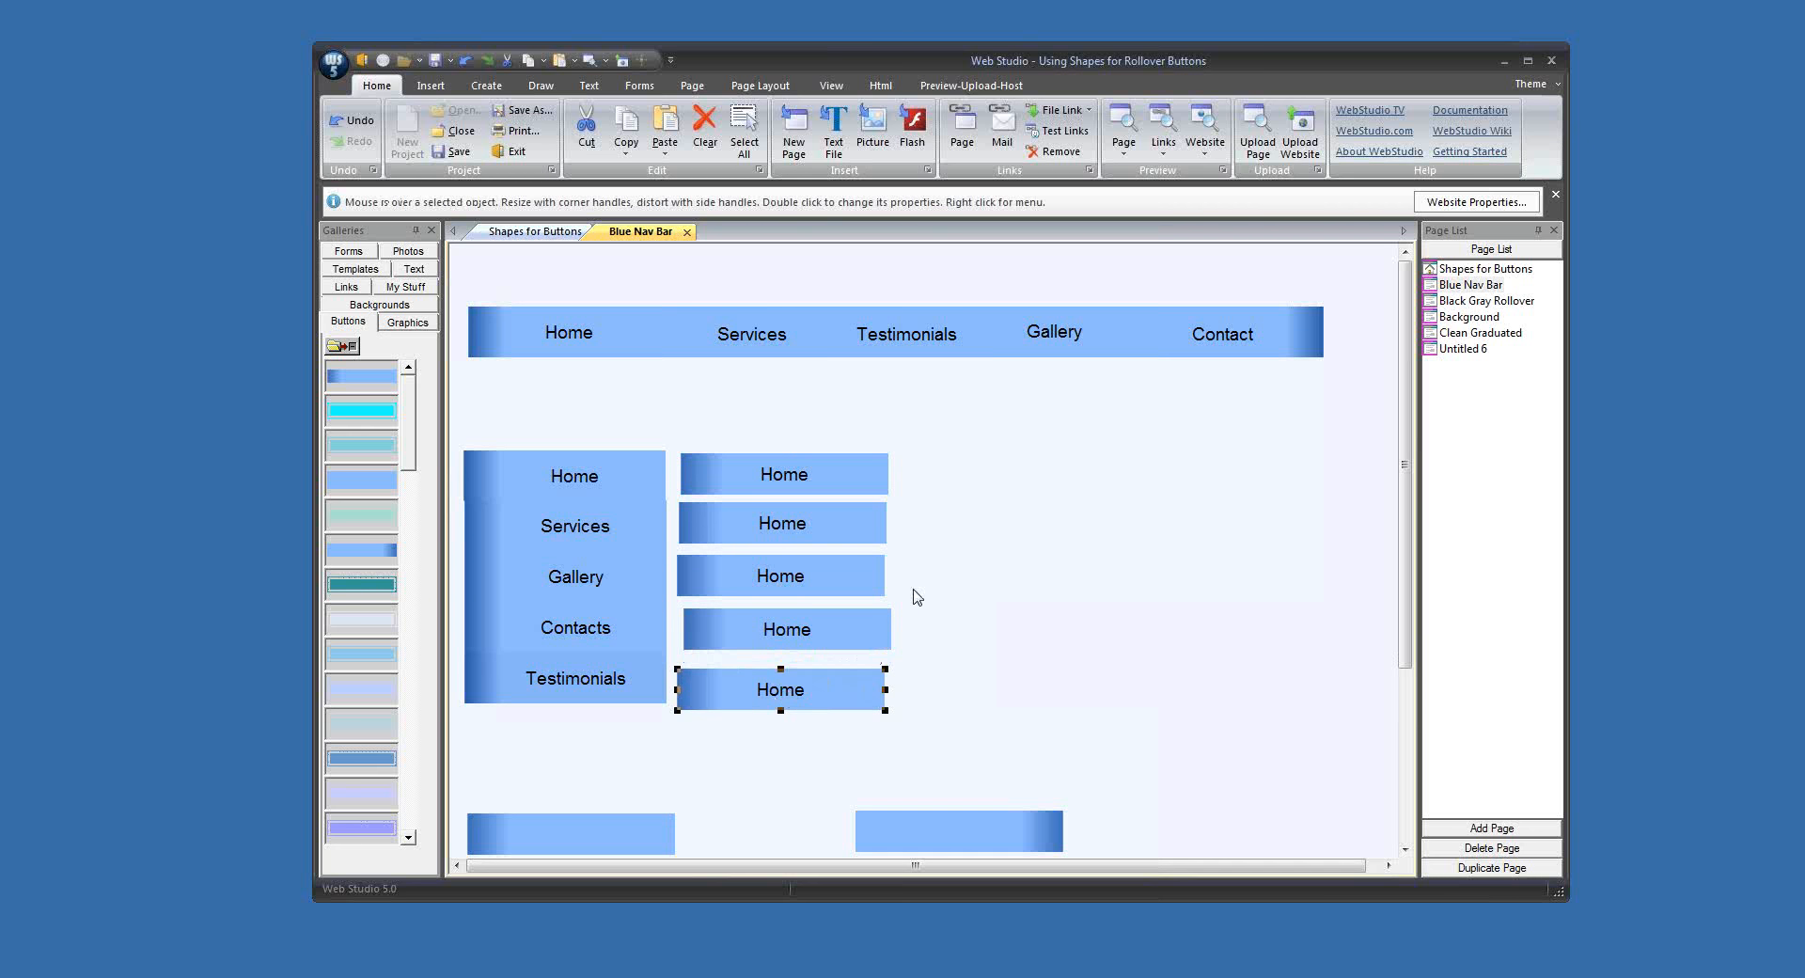
{"action": "left_click", "coordinate": [967, 553]}
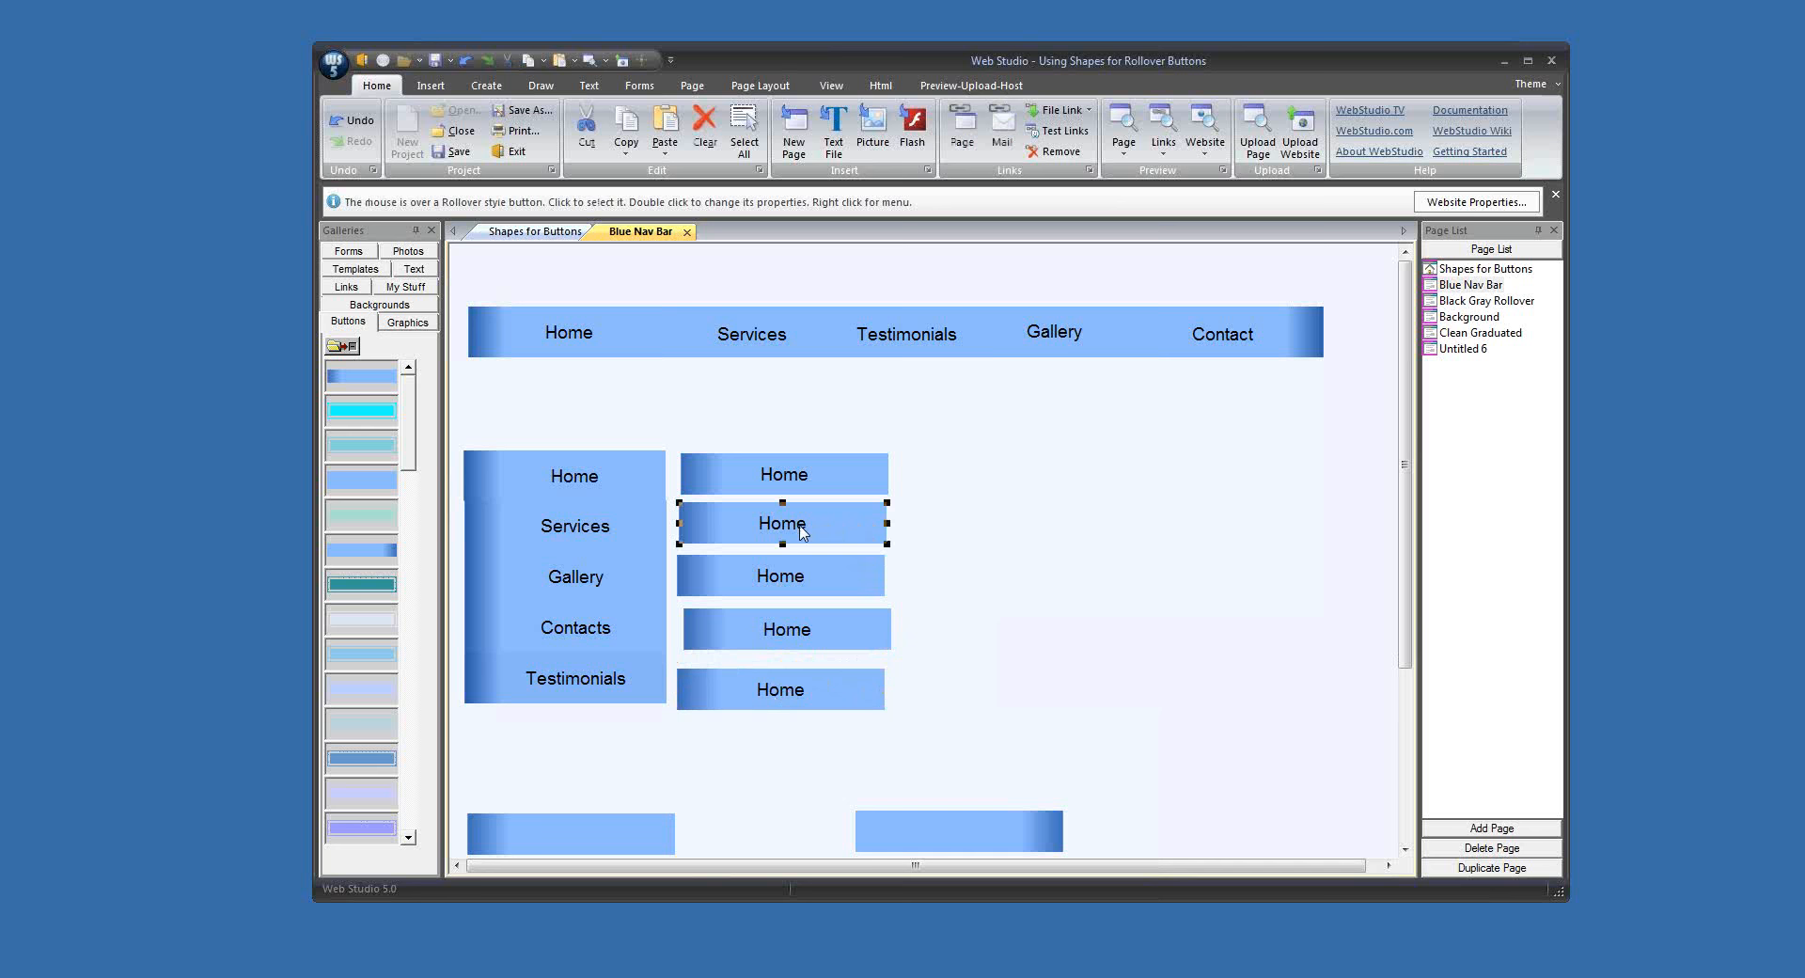
Step: Relabel the second button in the column as Service and the third as Gallery
{"action": "double_click", "coordinate": [803, 532]}
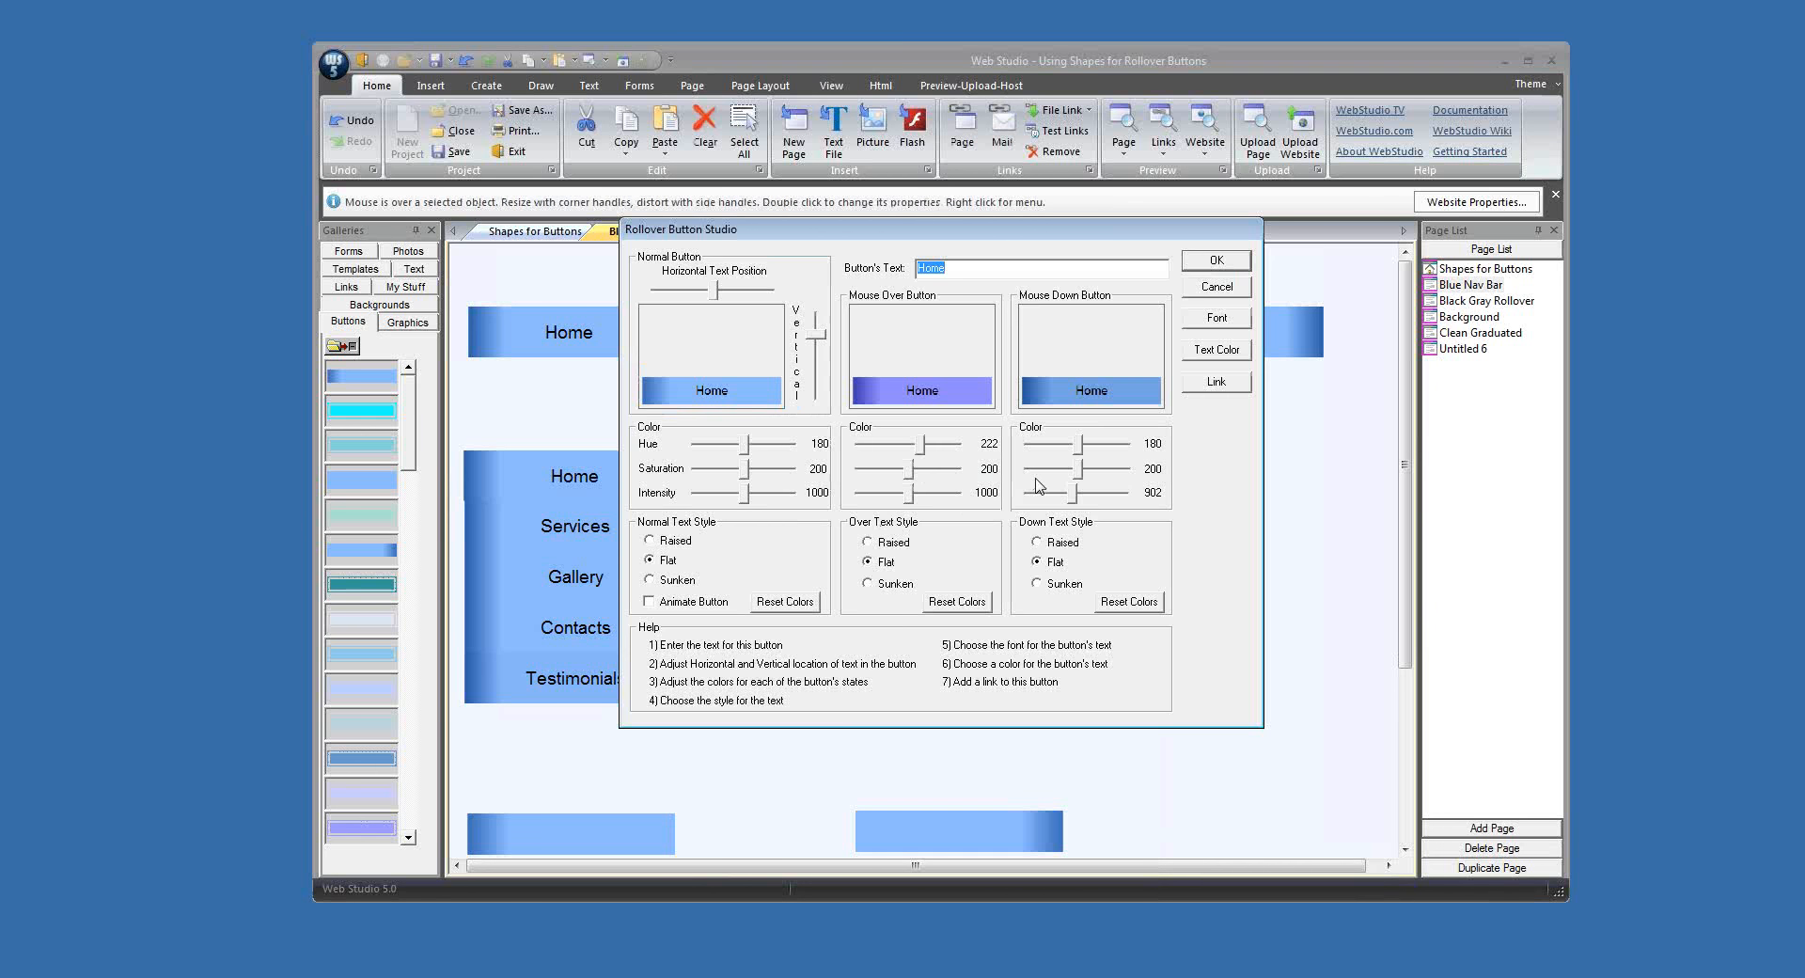
{"action": "type", "text": "Service"}
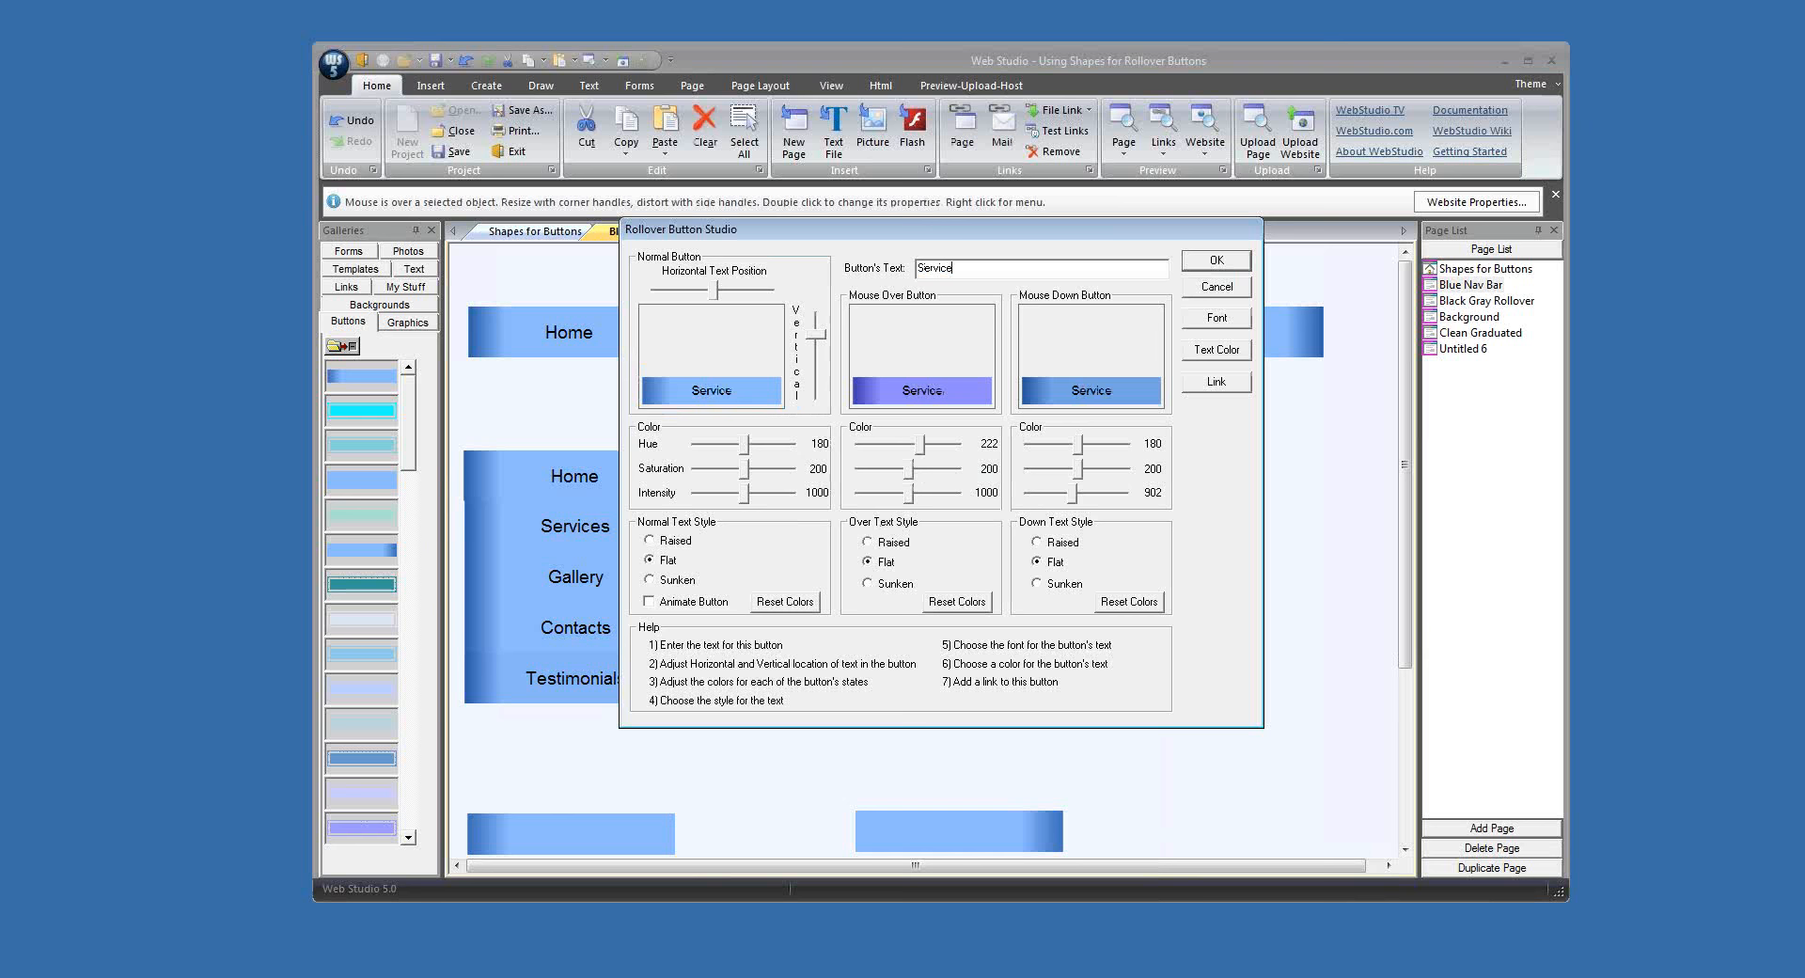
{"action": "key", "text": "Return"}
{"action": "double_click", "coordinate": [827, 585]}
{"action": "type", "text": "Gallery"}
{"action": "key", "text": "Return"}
Step: Relabel the fourth button in the column as Testimonials and the fifth as Contacts
{"action": "double_click", "coordinate": [811, 636]}
{"action": "type", "text": "Testimo9n"}
{"action": "key", "text": "BackSpace"}
{"action": "key", "text": "BackSpace"}
{"action": "type", "text": "nials"}
{"action": "key", "text": "Return"}
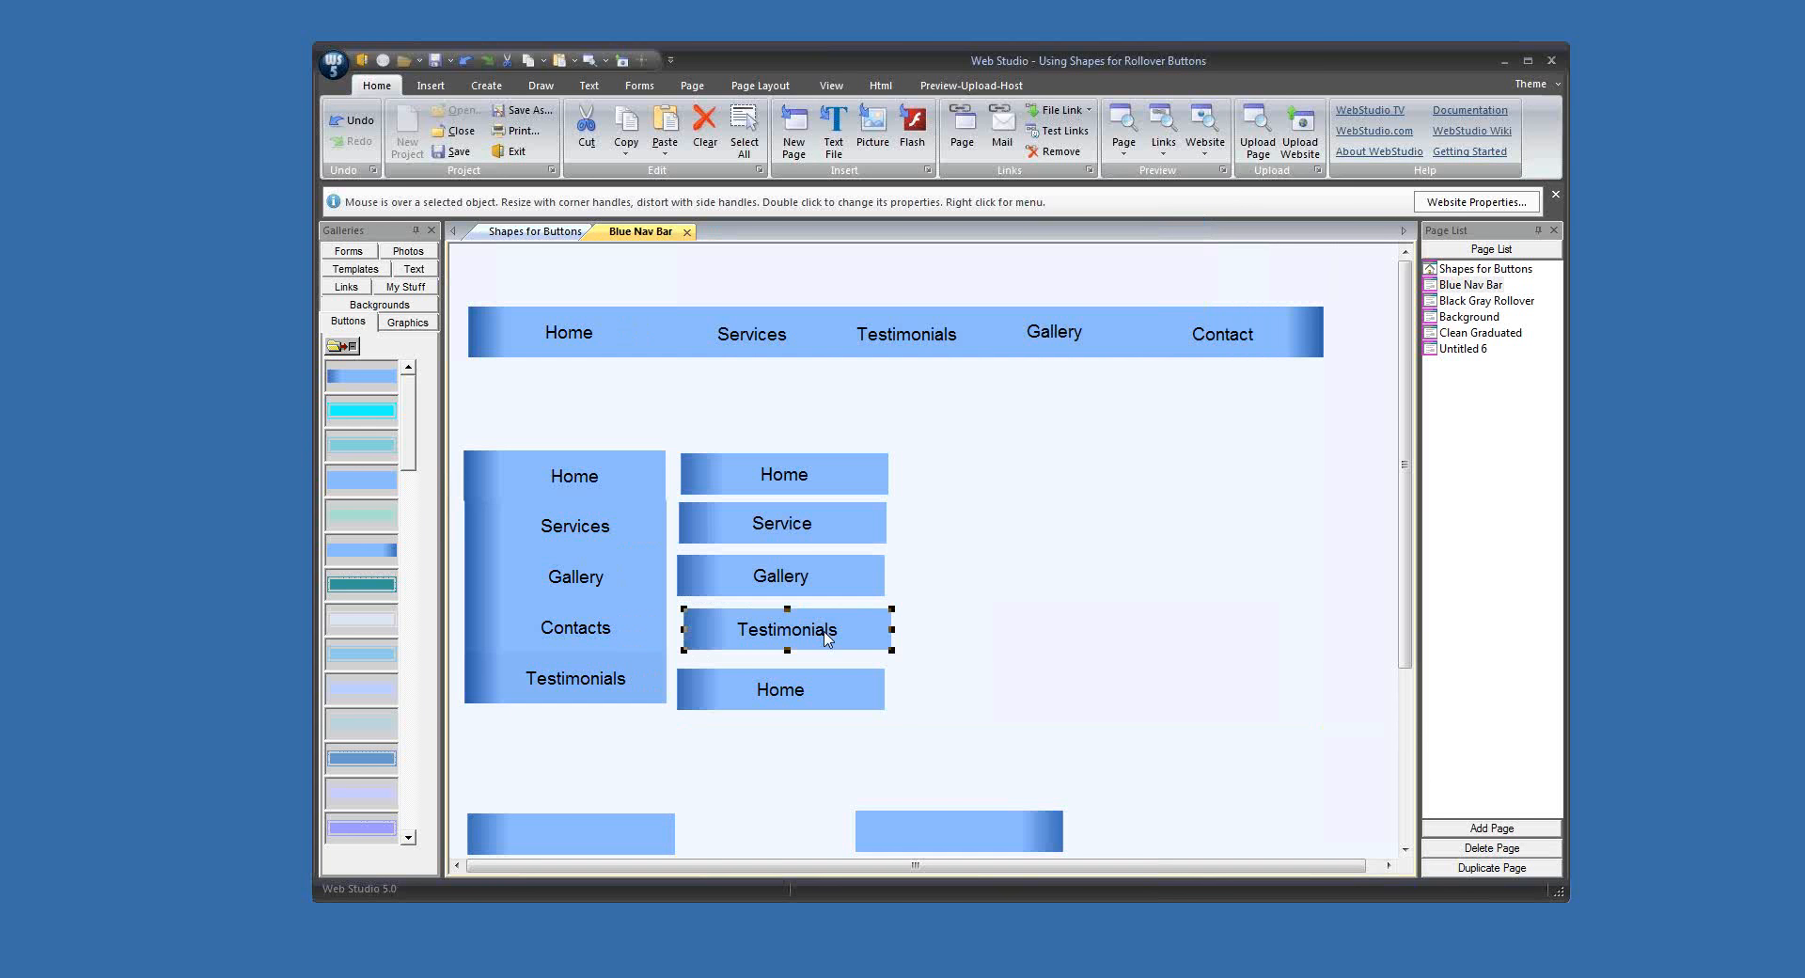
{"action": "double_click", "coordinate": [794, 700]}
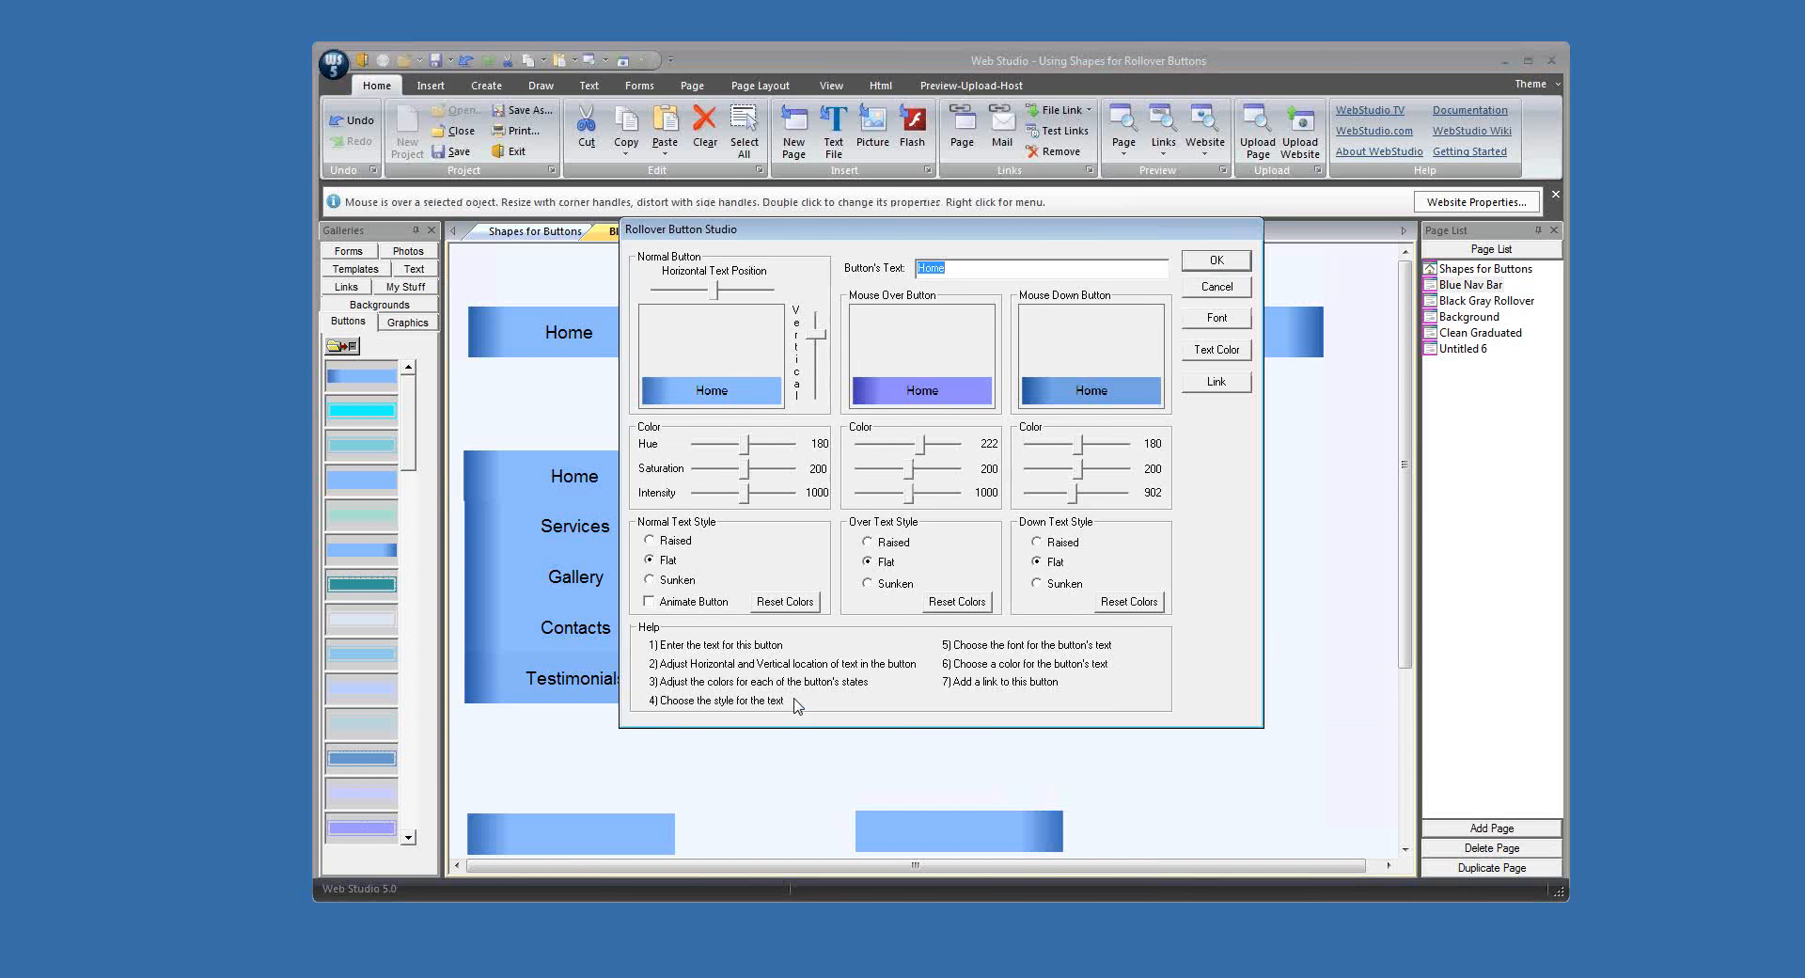
{"action": "type", "text": "Contacts"}
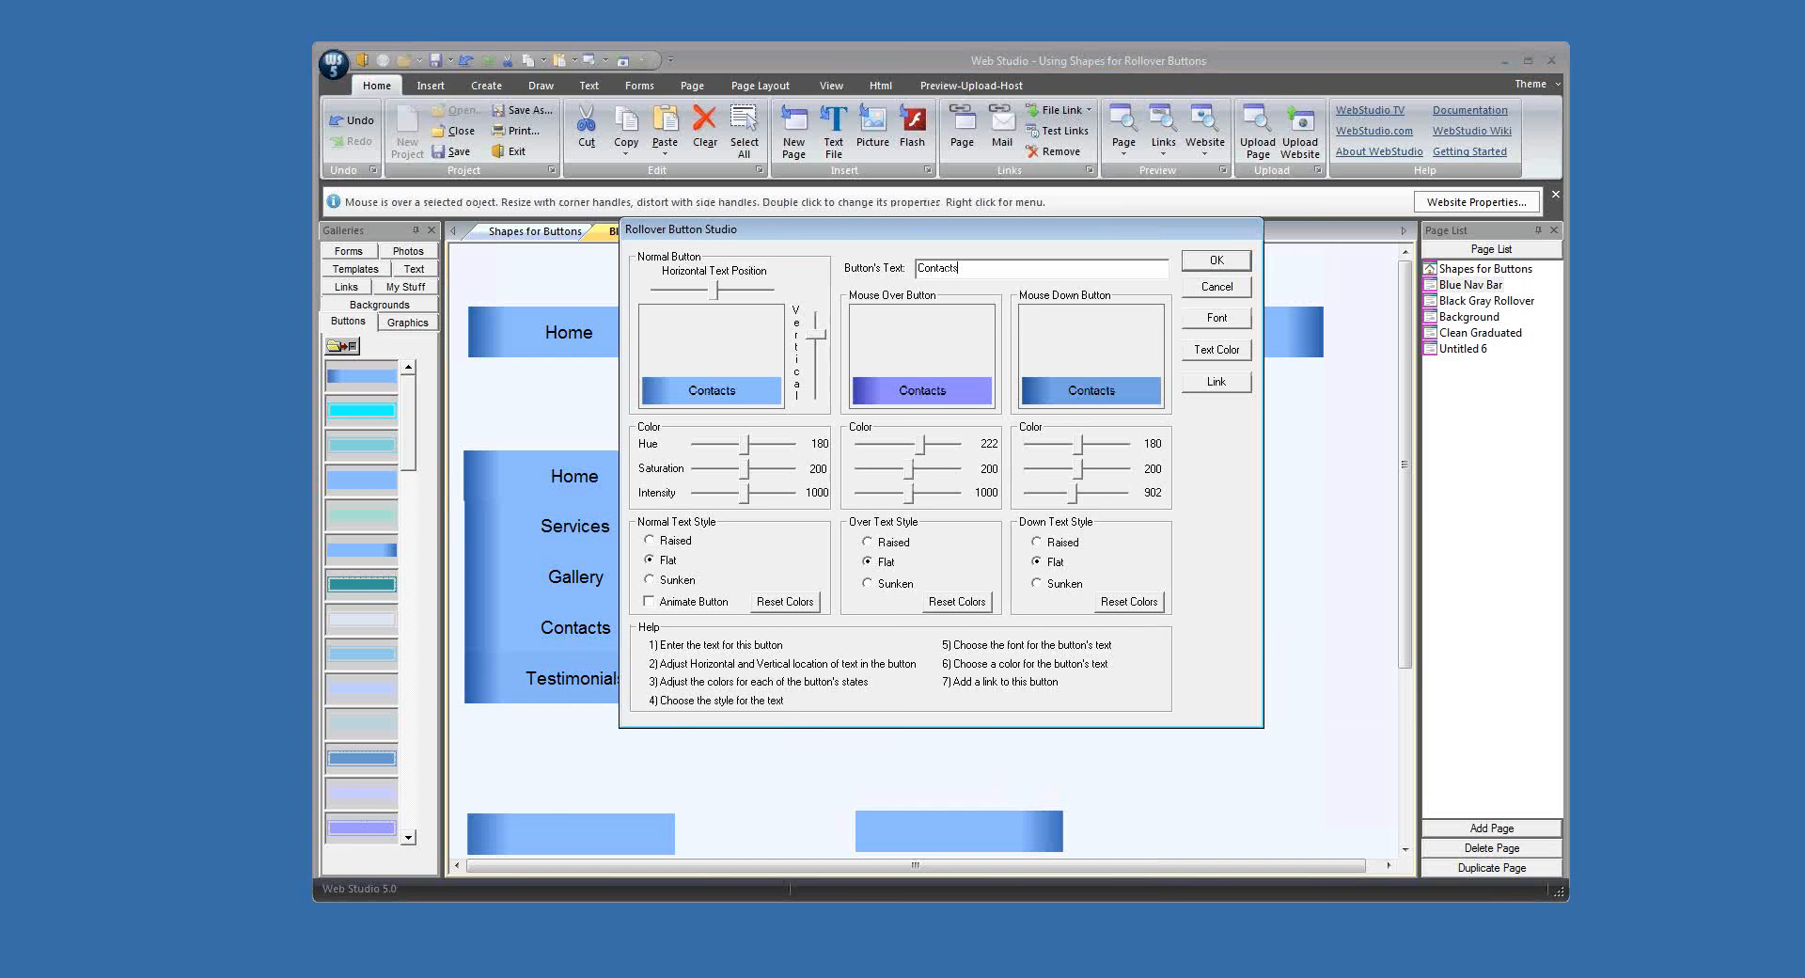
{"action": "key", "text": "Return"}
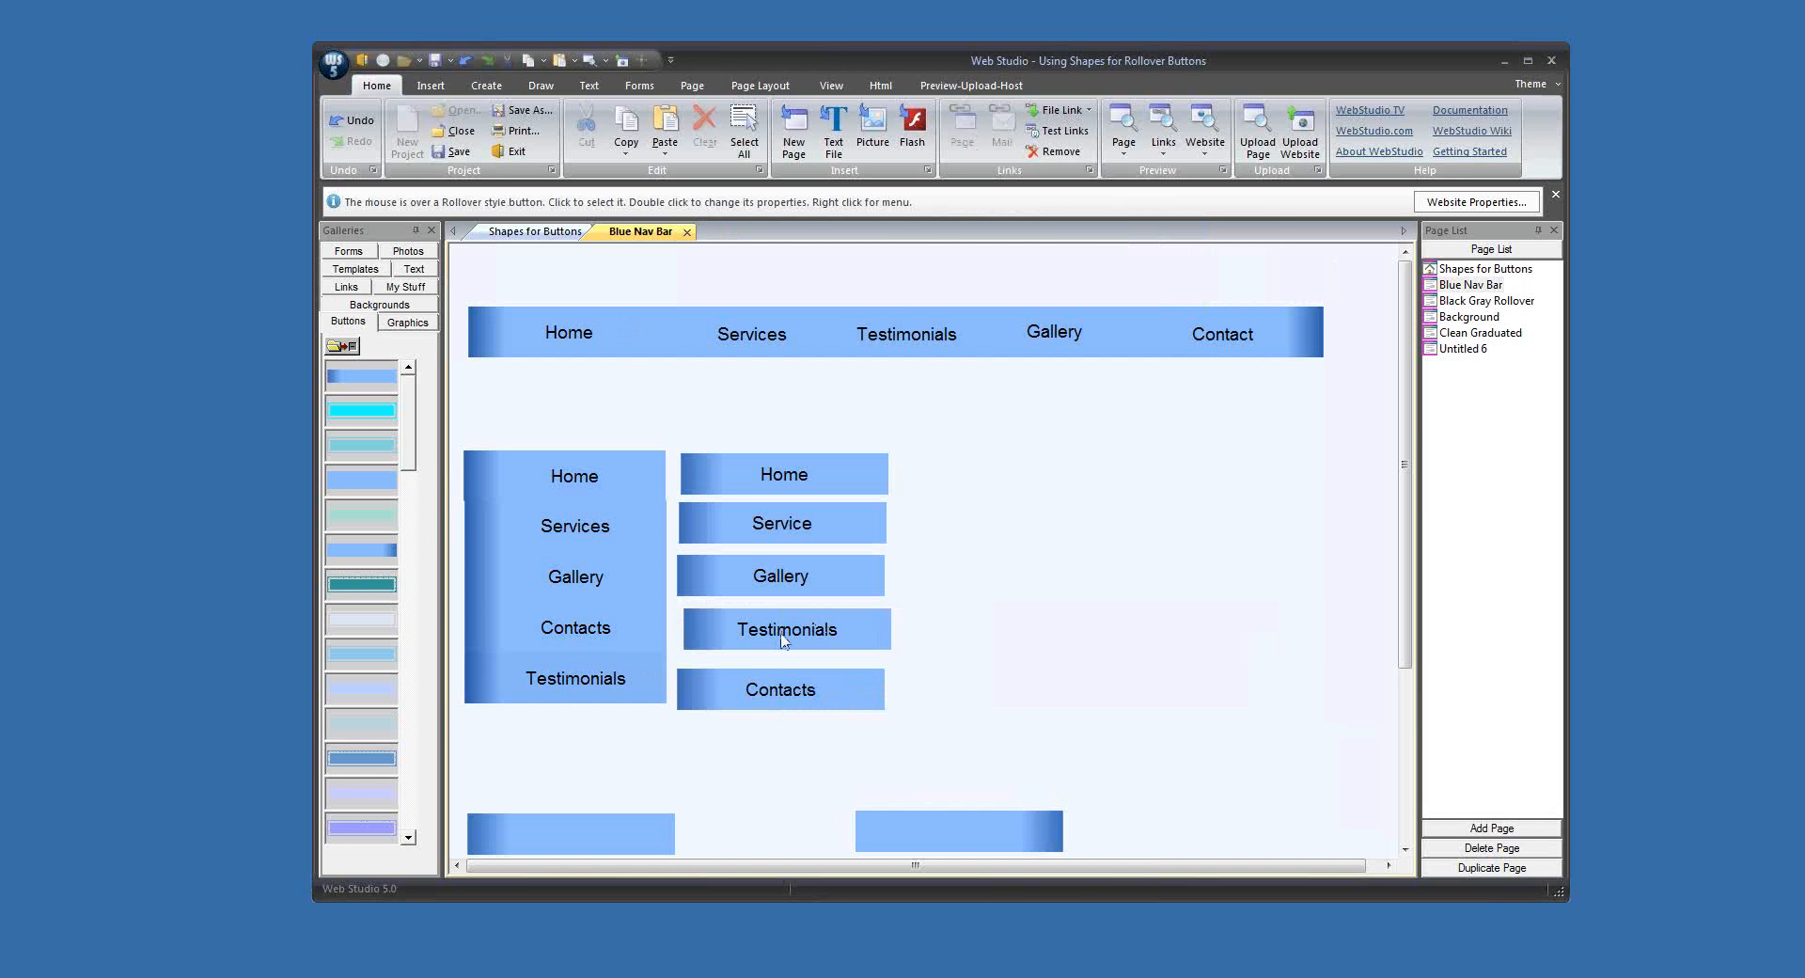
Step: Move the five column buttons together so they stack against each other without gaps
{"action": "left_click_drag", "start_coordinate": [791, 679], "coordinate": [798, 664]}
{"action": "left_click", "coordinate": [800, 581]}
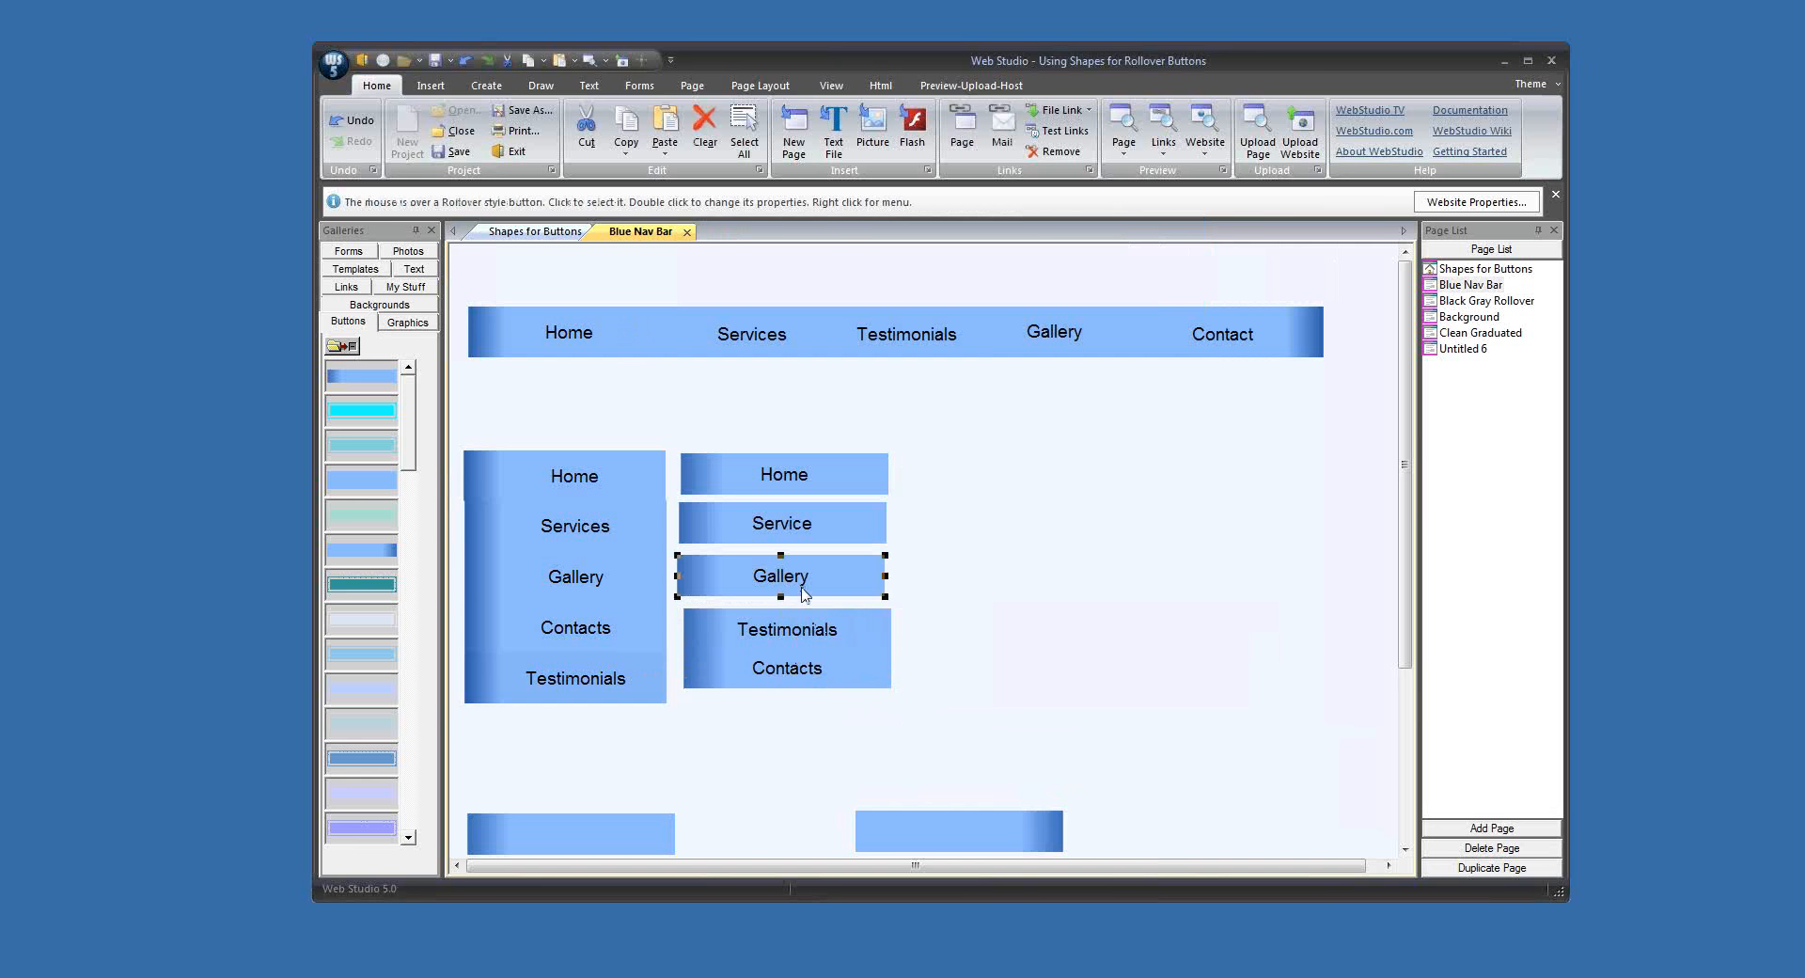
{"action": "left_click_drag", "start_coordinate": [800, 581], "coordinate": [800, 600]}
{"action": "left_click_drag", "start_coordinate": [808, 533], "coordinate": [813, 564]}
{"action": "left_click_drag", "start_coordinate": [805, 491], "coordinate": [808, 532]}
Step: Align the left edges of all five stacked rollover buttons and space them evenly vertically
{"action": "left_click_drag", "start_coordinate": [749, 448], "coordinate": [914, 722]}
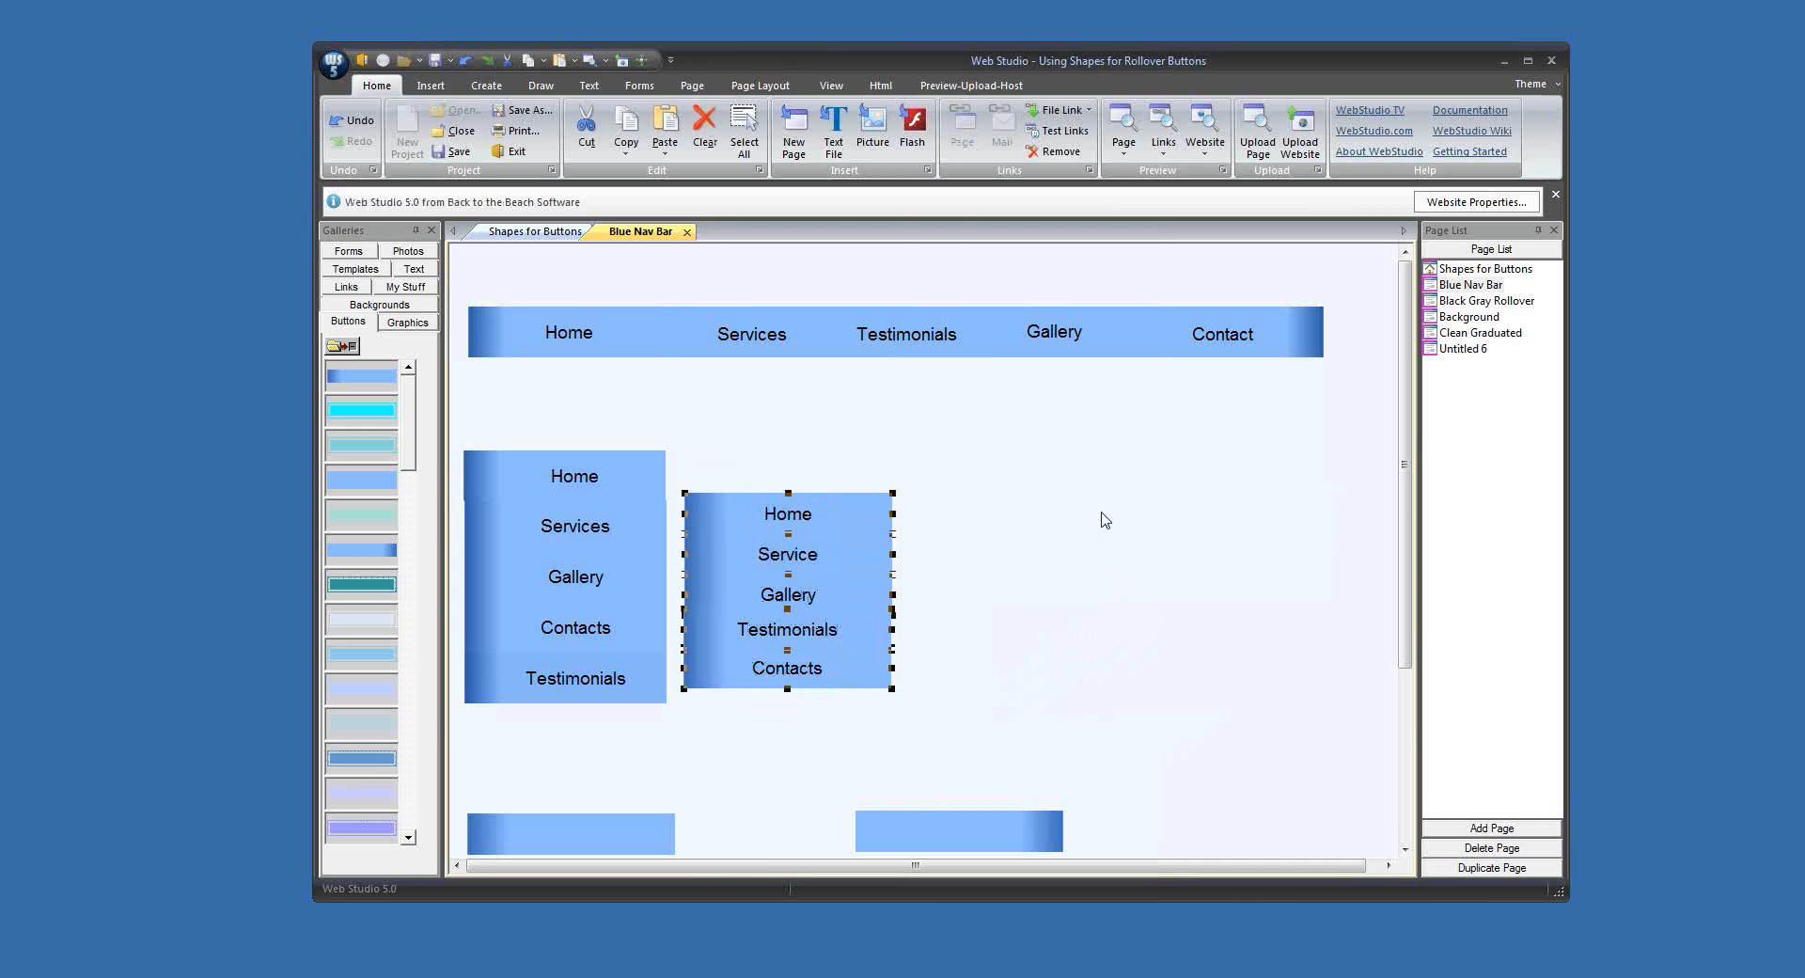
{"action": "left_click", "coordinate": [744, 87]}
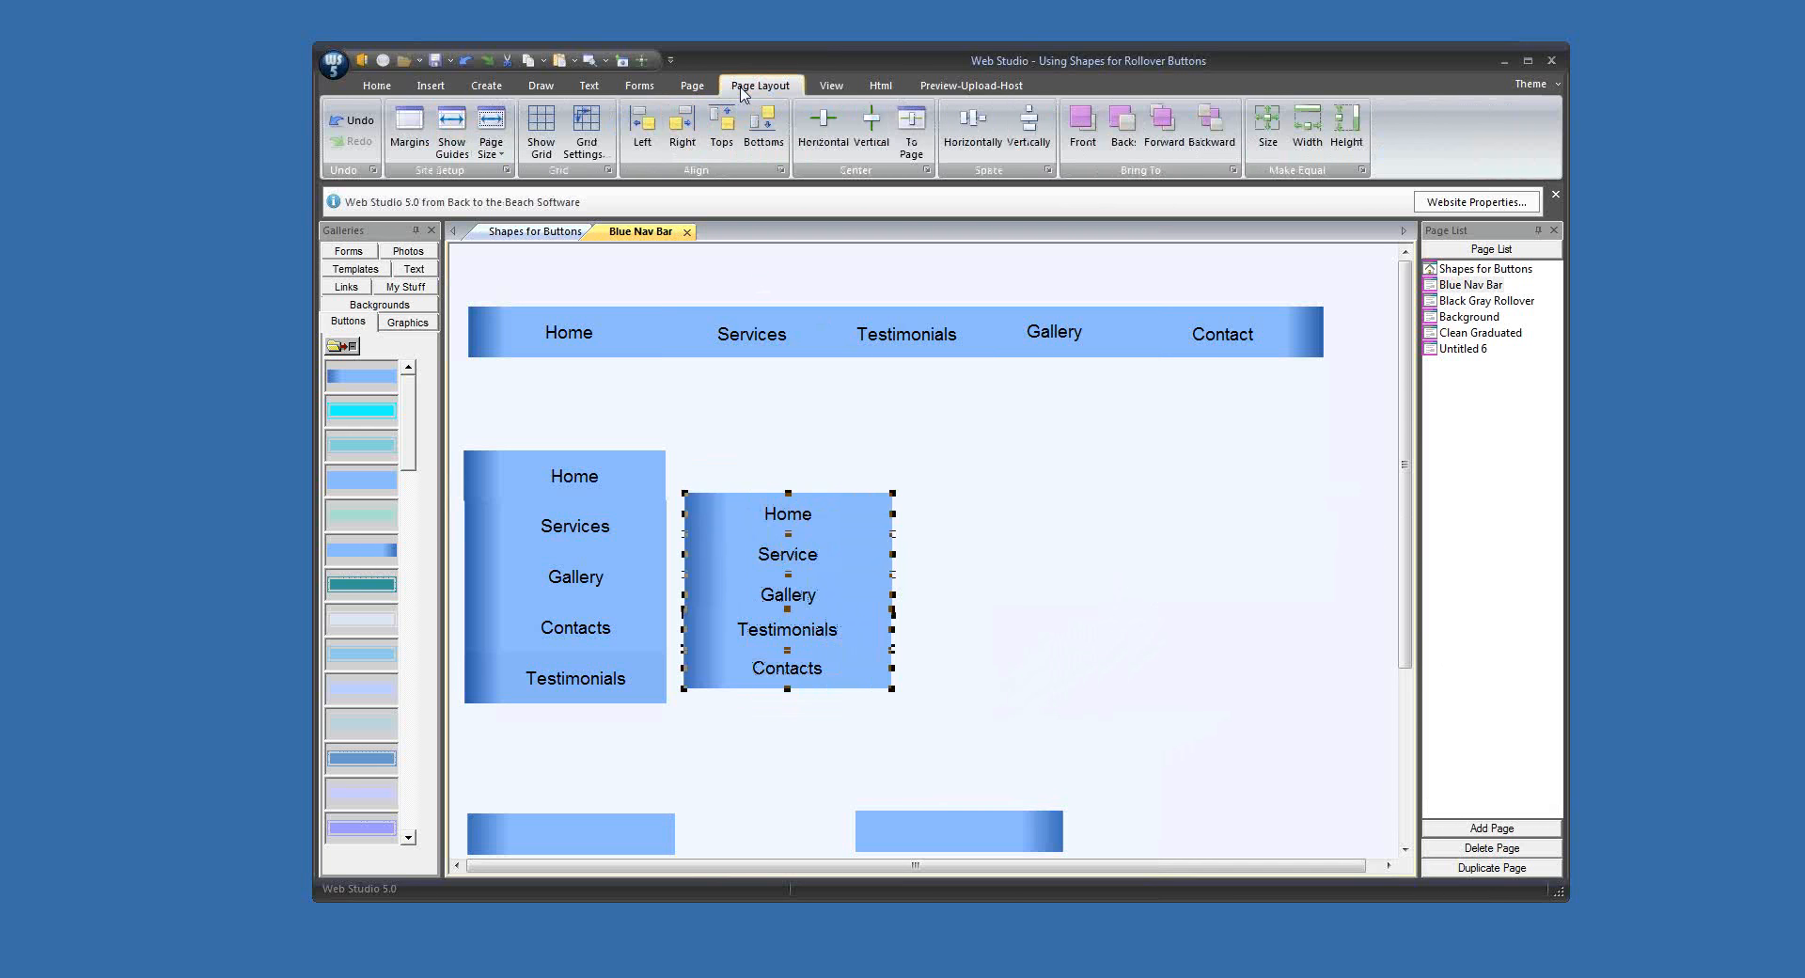
{"action": "left_click", "coordinate": [646, 129]}
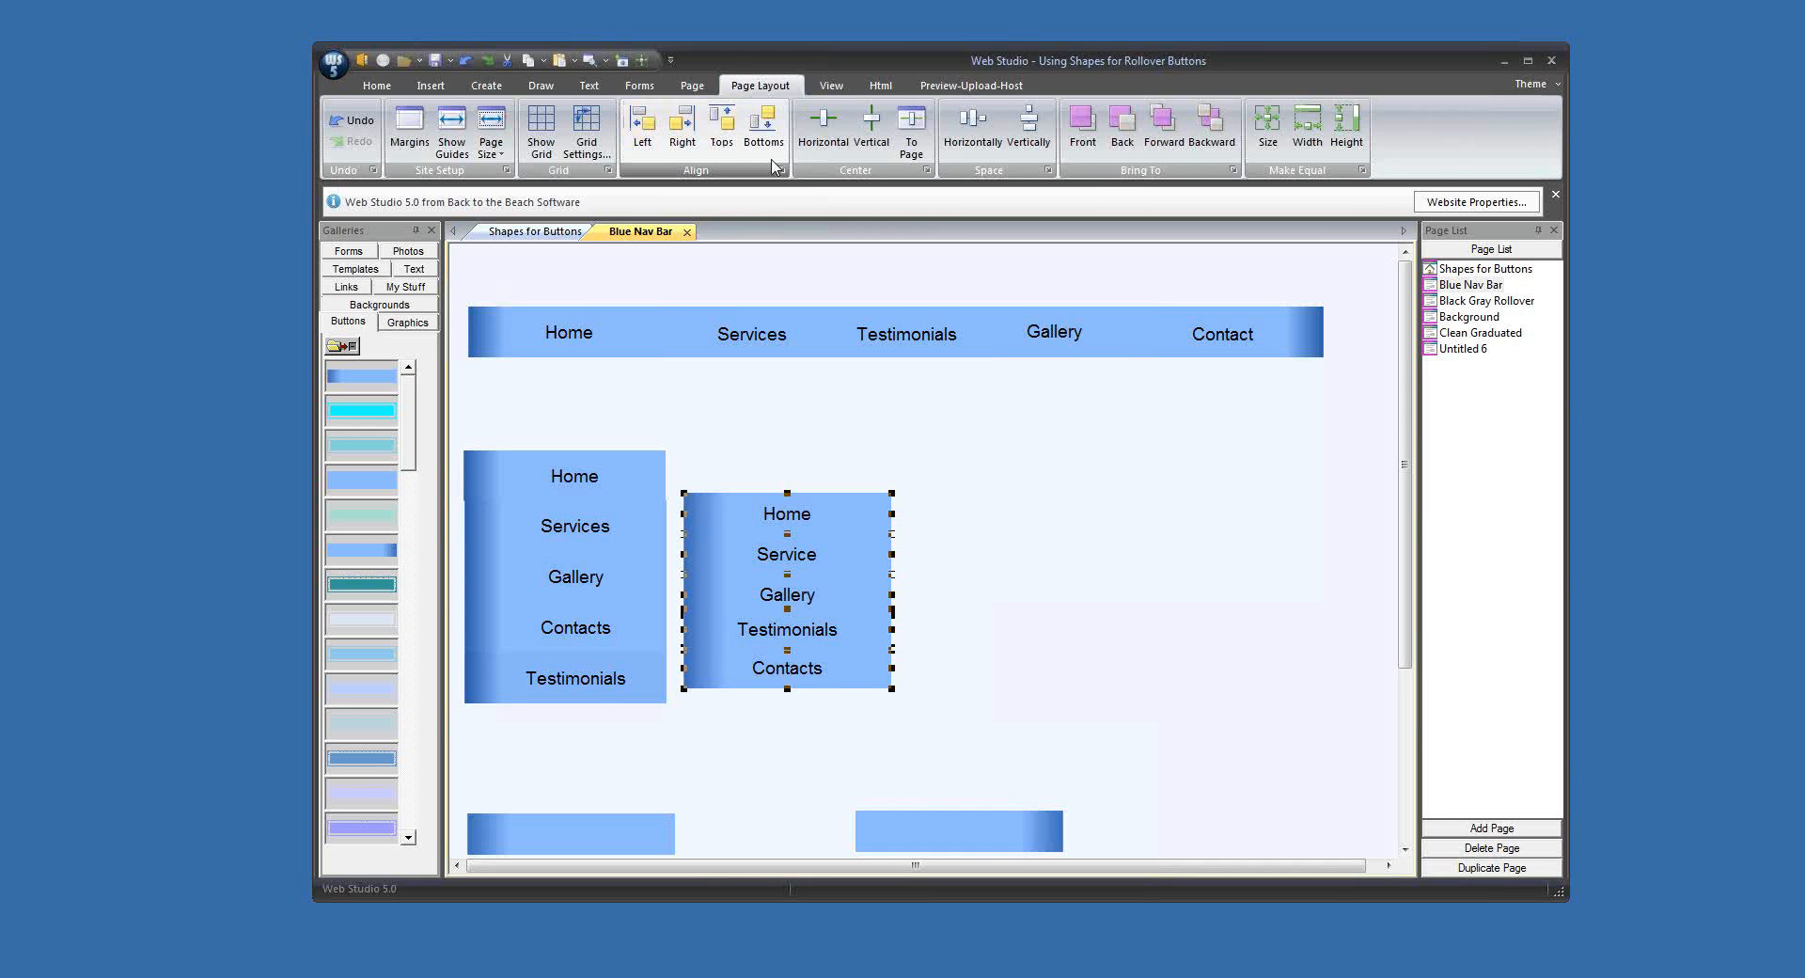
{"action": "left_click", "coordinate": [1029, 127]}
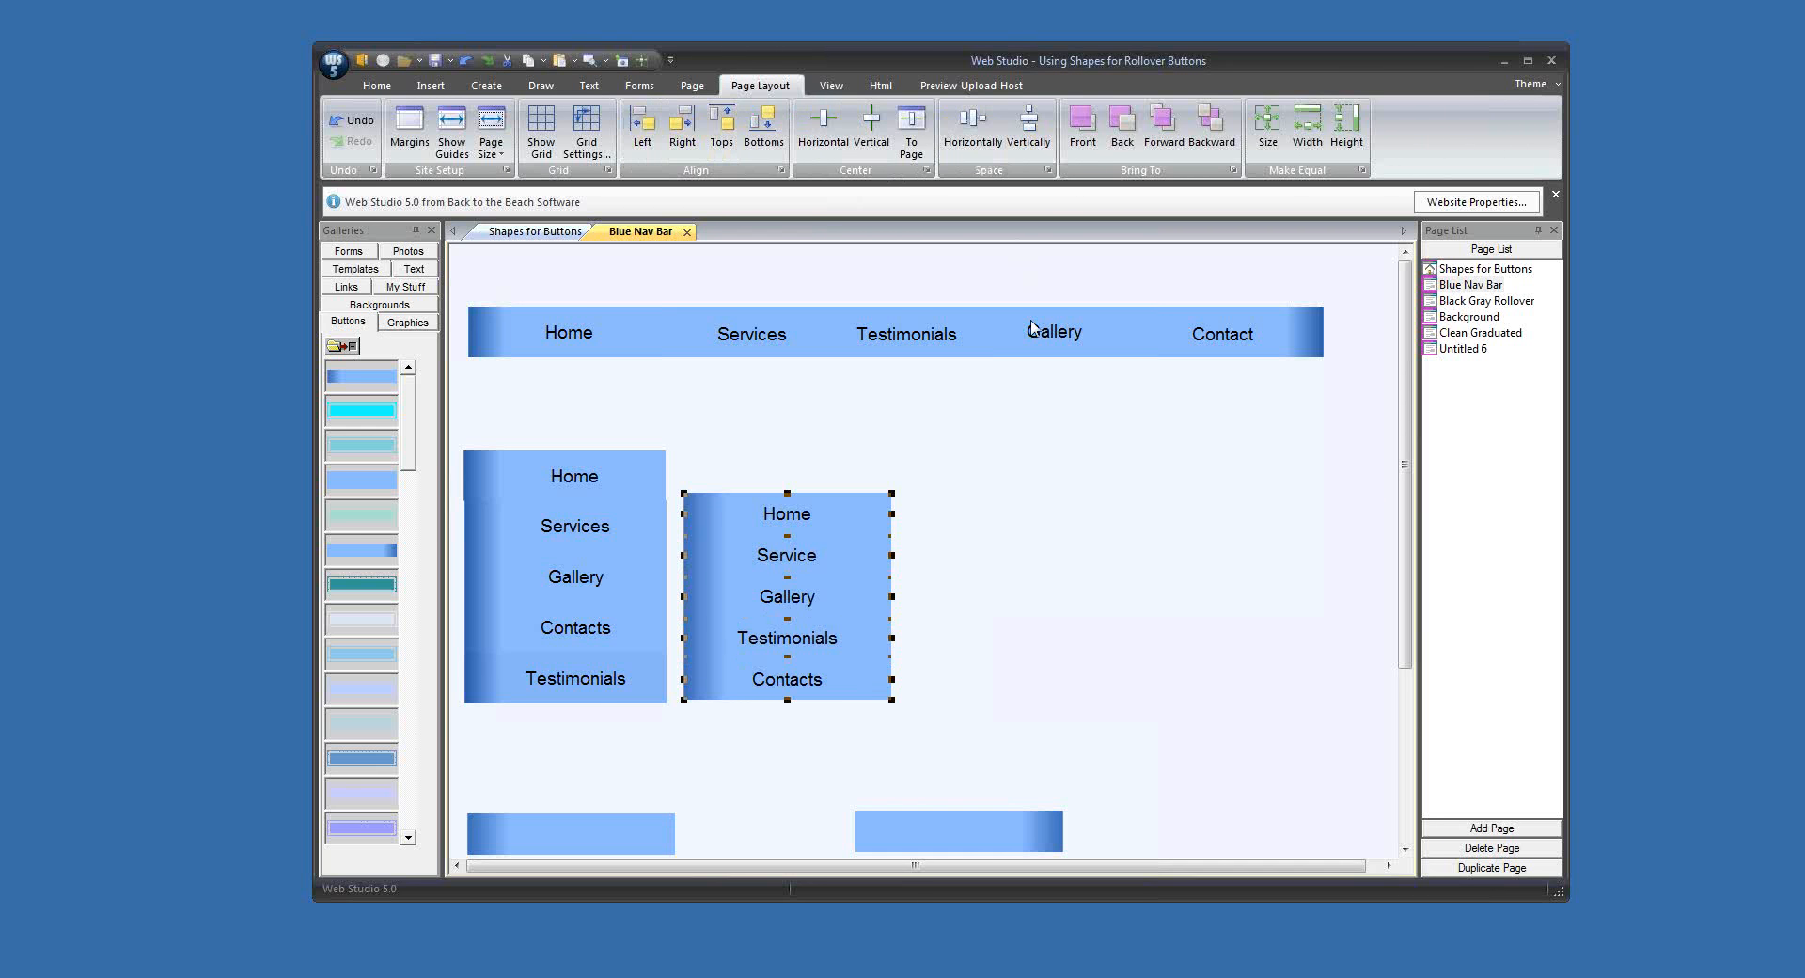
{"action": "left_click", "coordinate": [1081, 508]}
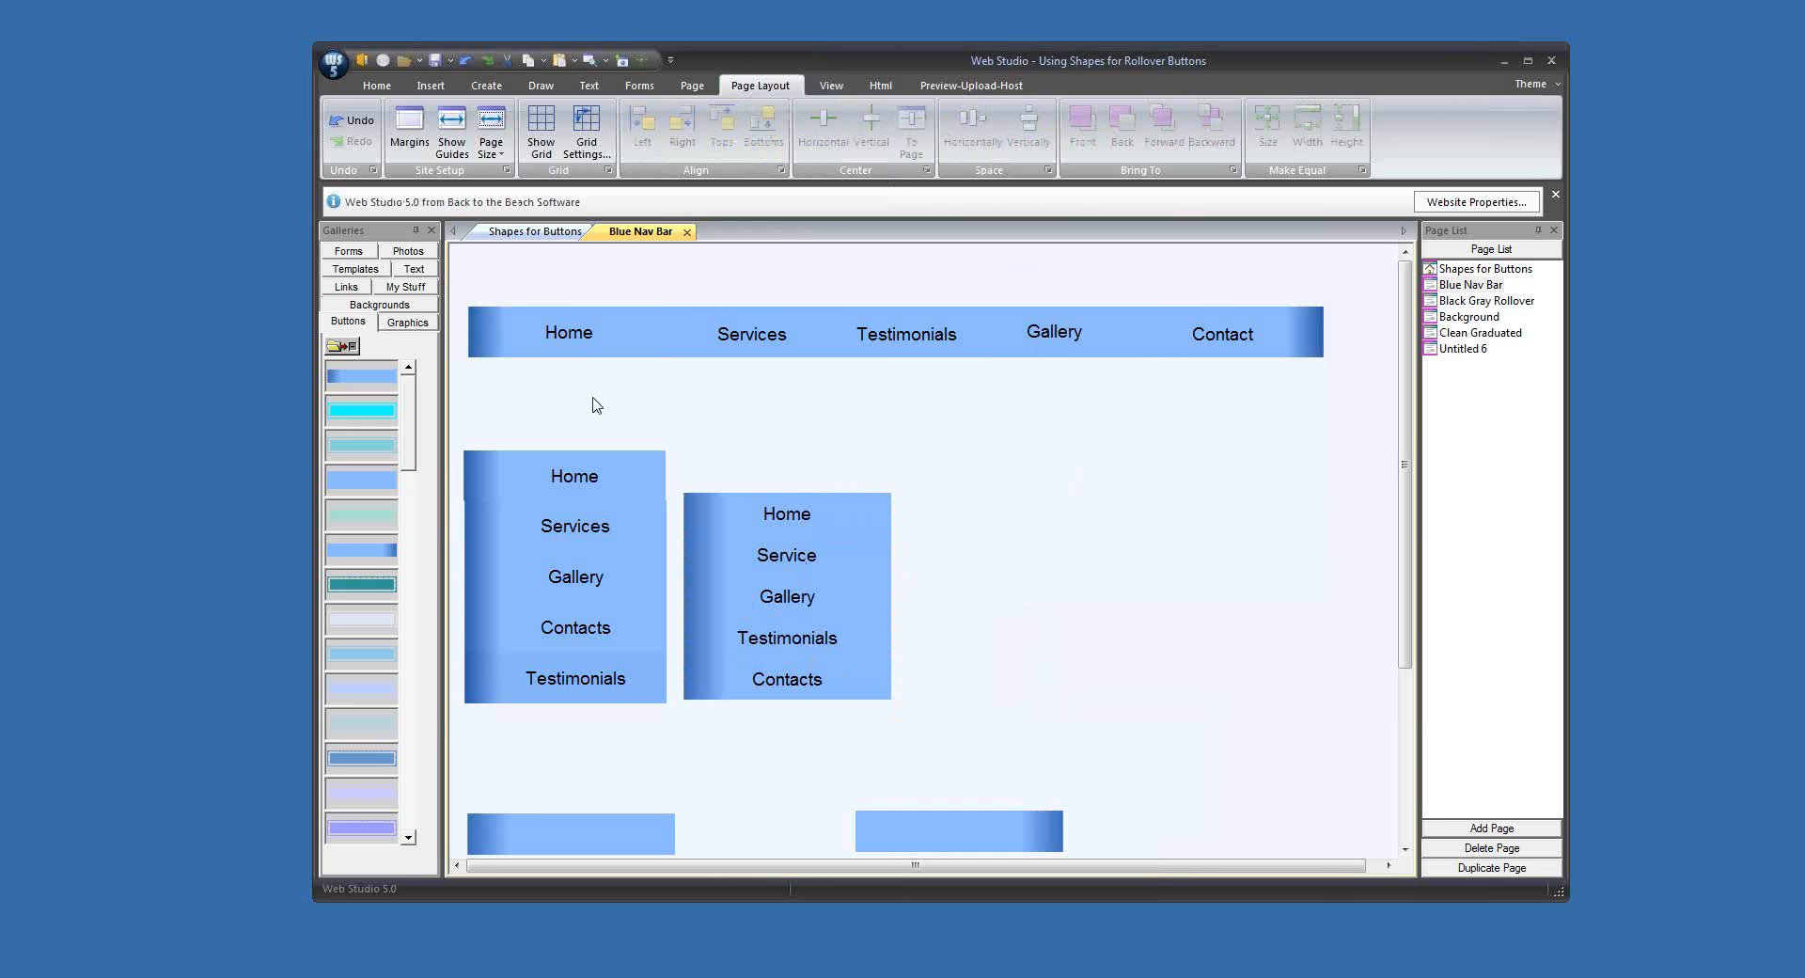
Step: Add another dark-left-end rollover button labelled Home, with a mouse-over hue of 225 and a larger label font
{"action": "left_click_drag", "start_coordinate": [360, 378], "coordinate": [550, 407]}
{"action": "type", "text": "Home"}
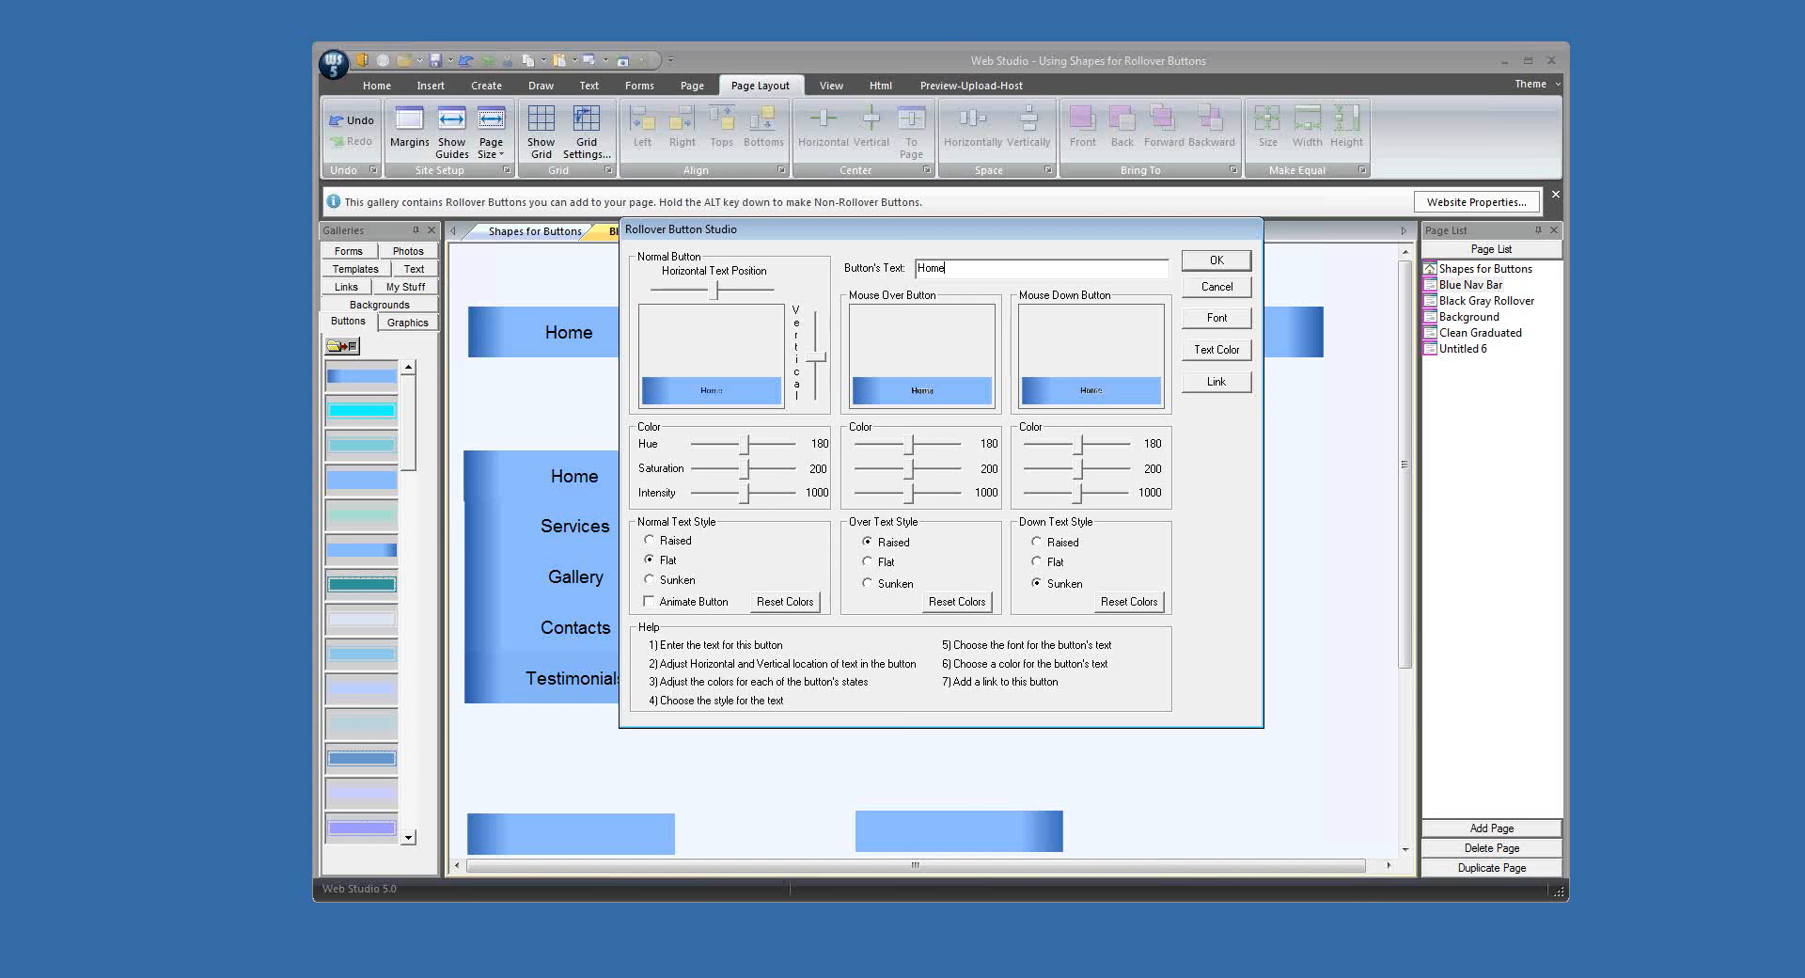
{"action": "left_click_drag", "start_coordinate": [908, 448], "coordinate": [923, 446]}
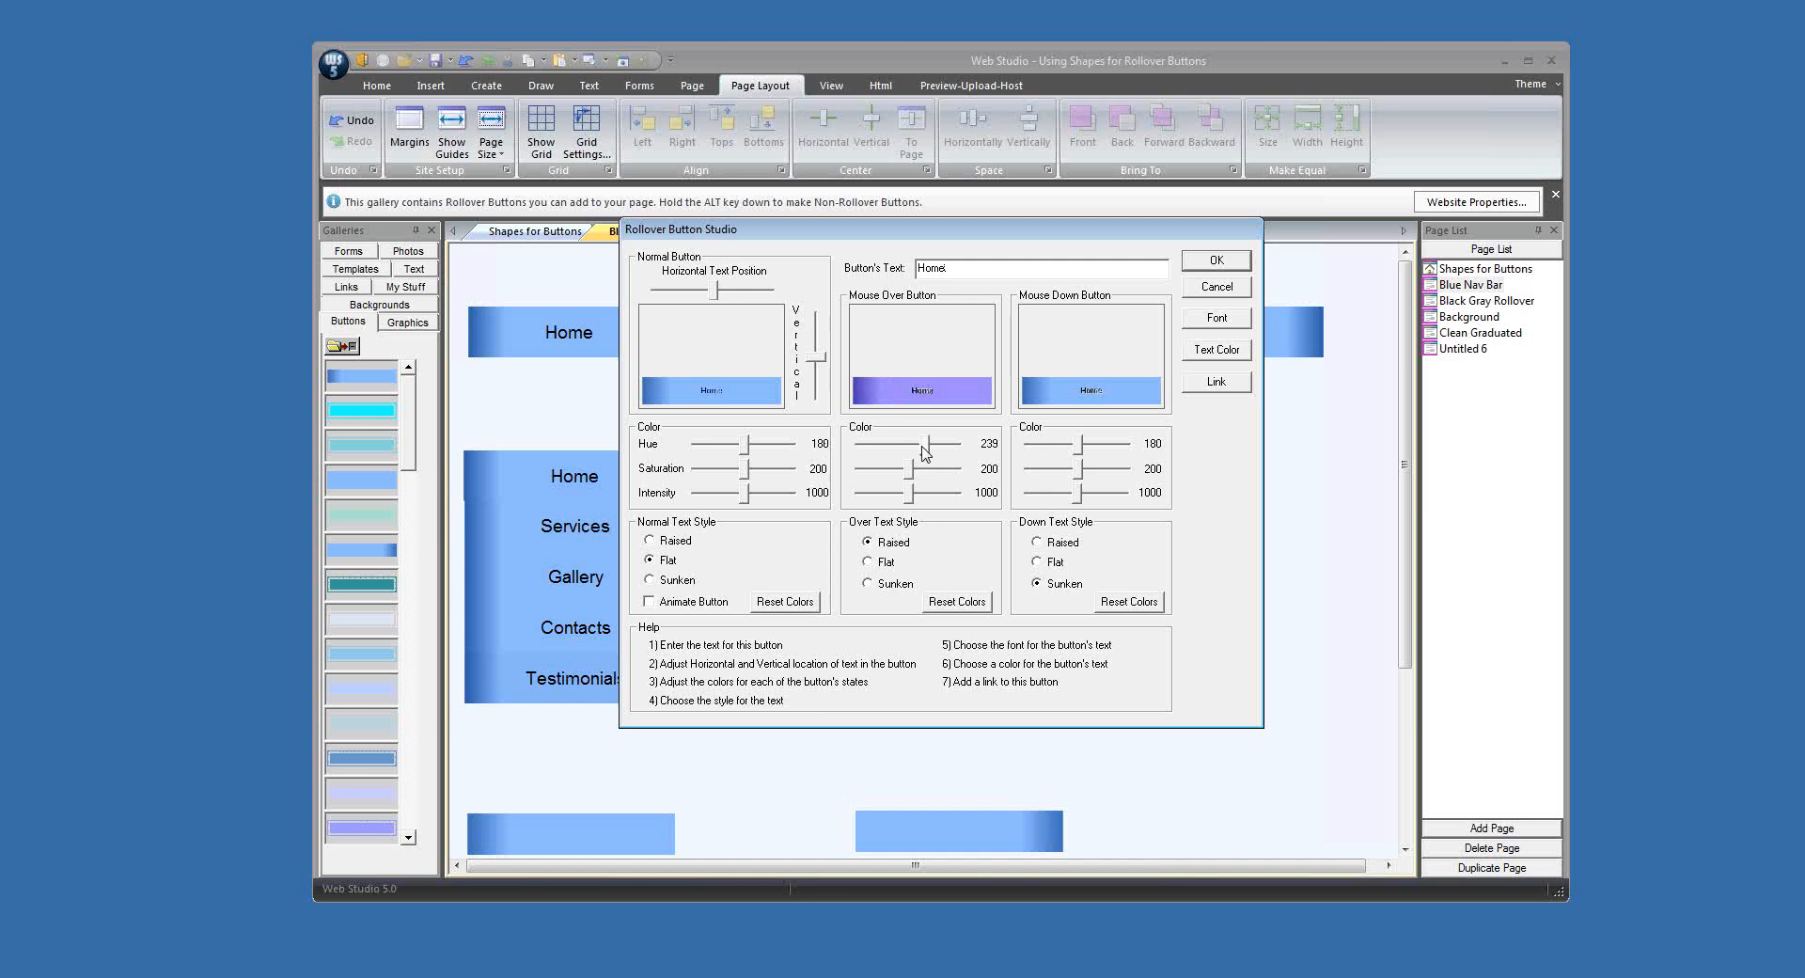
{"action": "left_click_drag", "start_coordinate": [922, 453], "coordinate": [918, 453]}
{"action": "left_click", "coordinate": [1218, 321]}
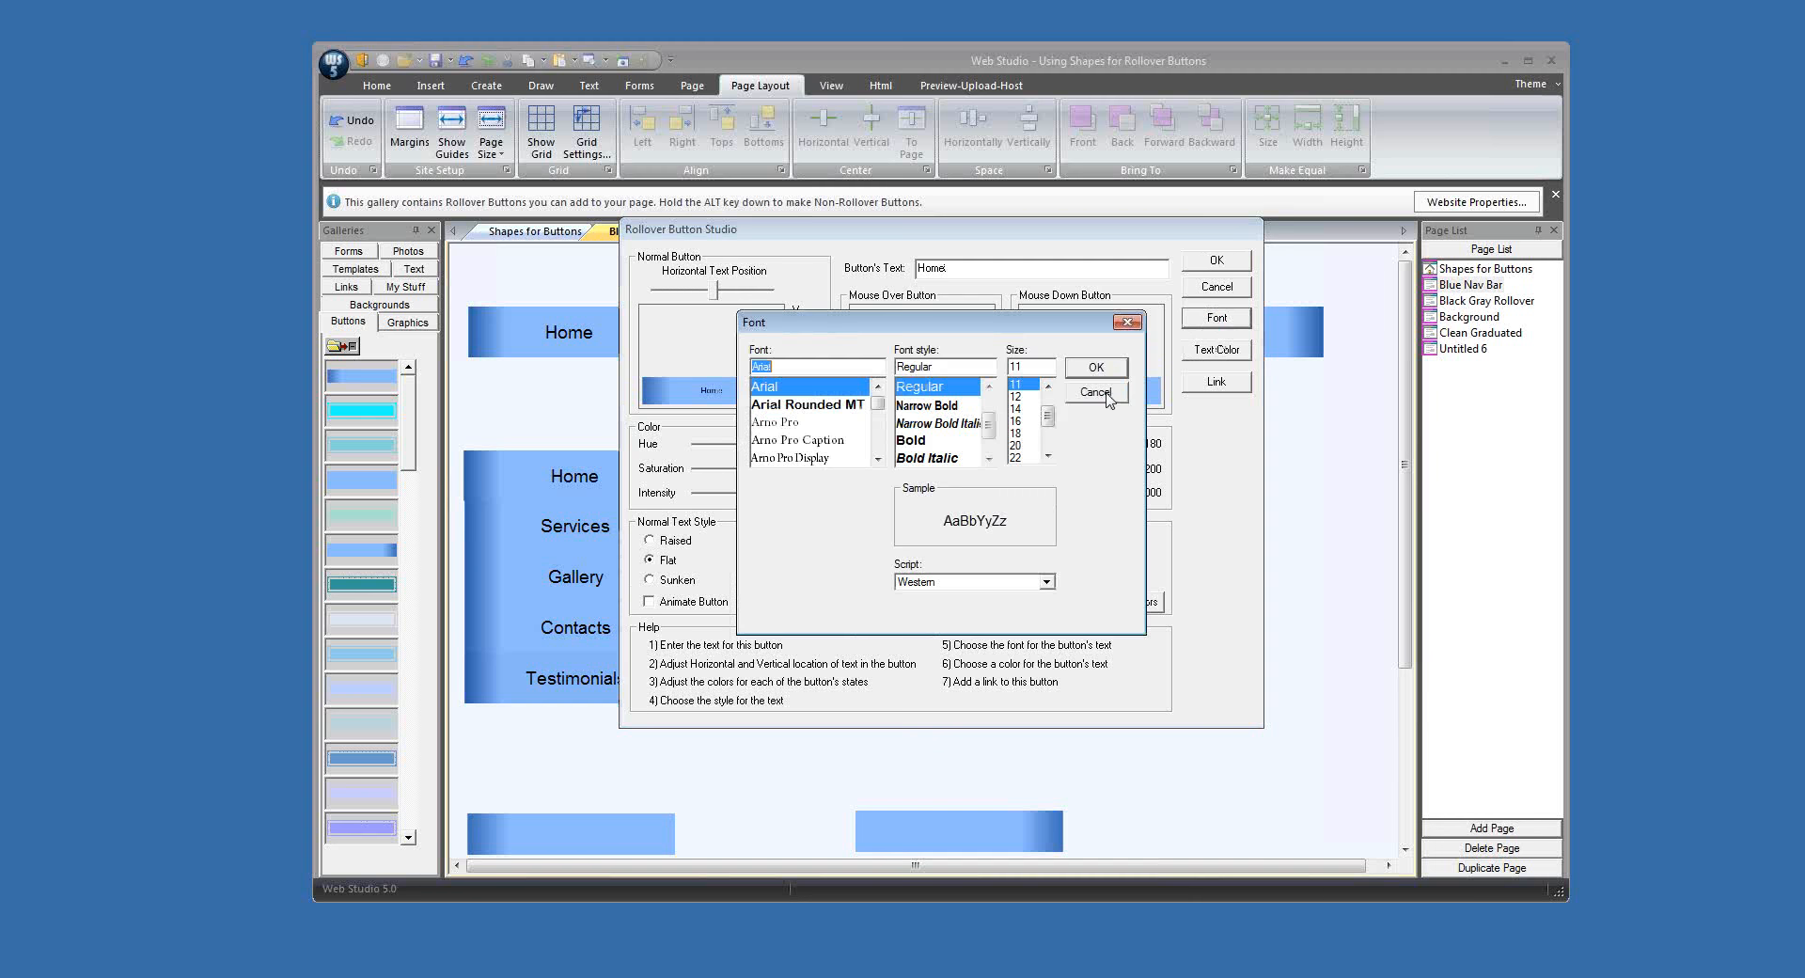
{"action": "left_click", "coordinate": [1096, 368]}
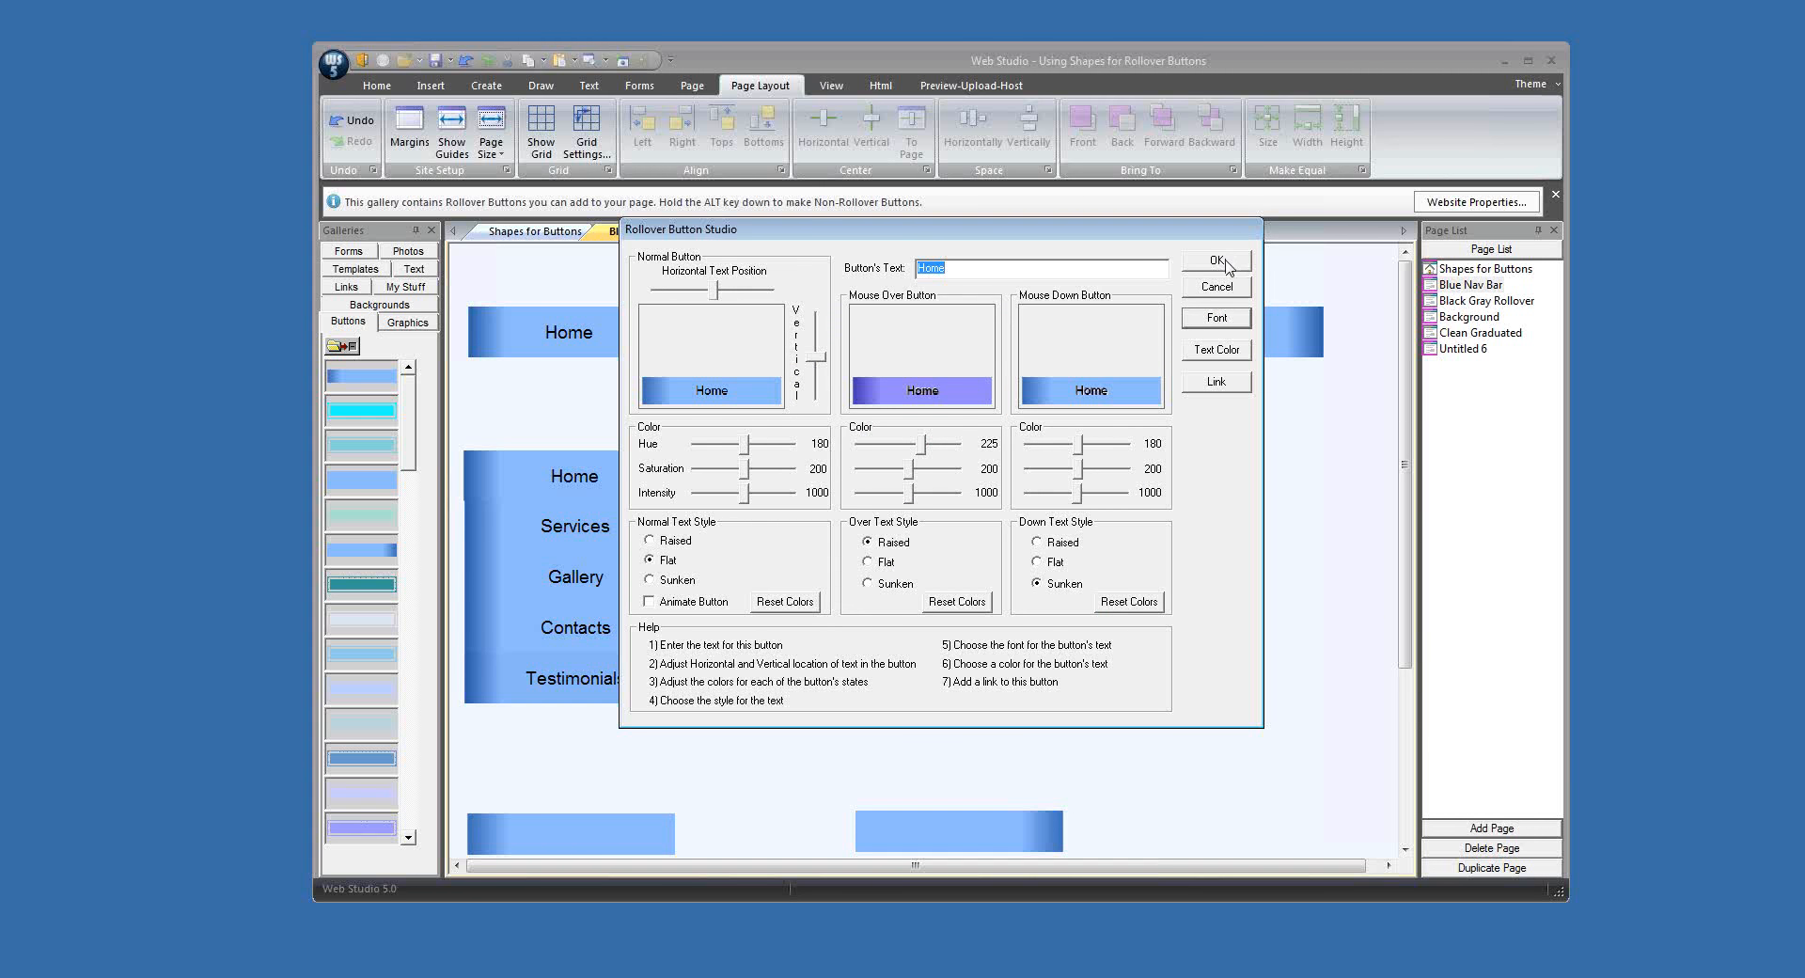
Step: Give the new Home button a mouse-down intensity of 922 and flat mouse-over text, and place it under the horizontal bar's Home section
{"action": "left_click_drag", "start_coordinate": [1081, 494], "coordinate": [1075, 494]}
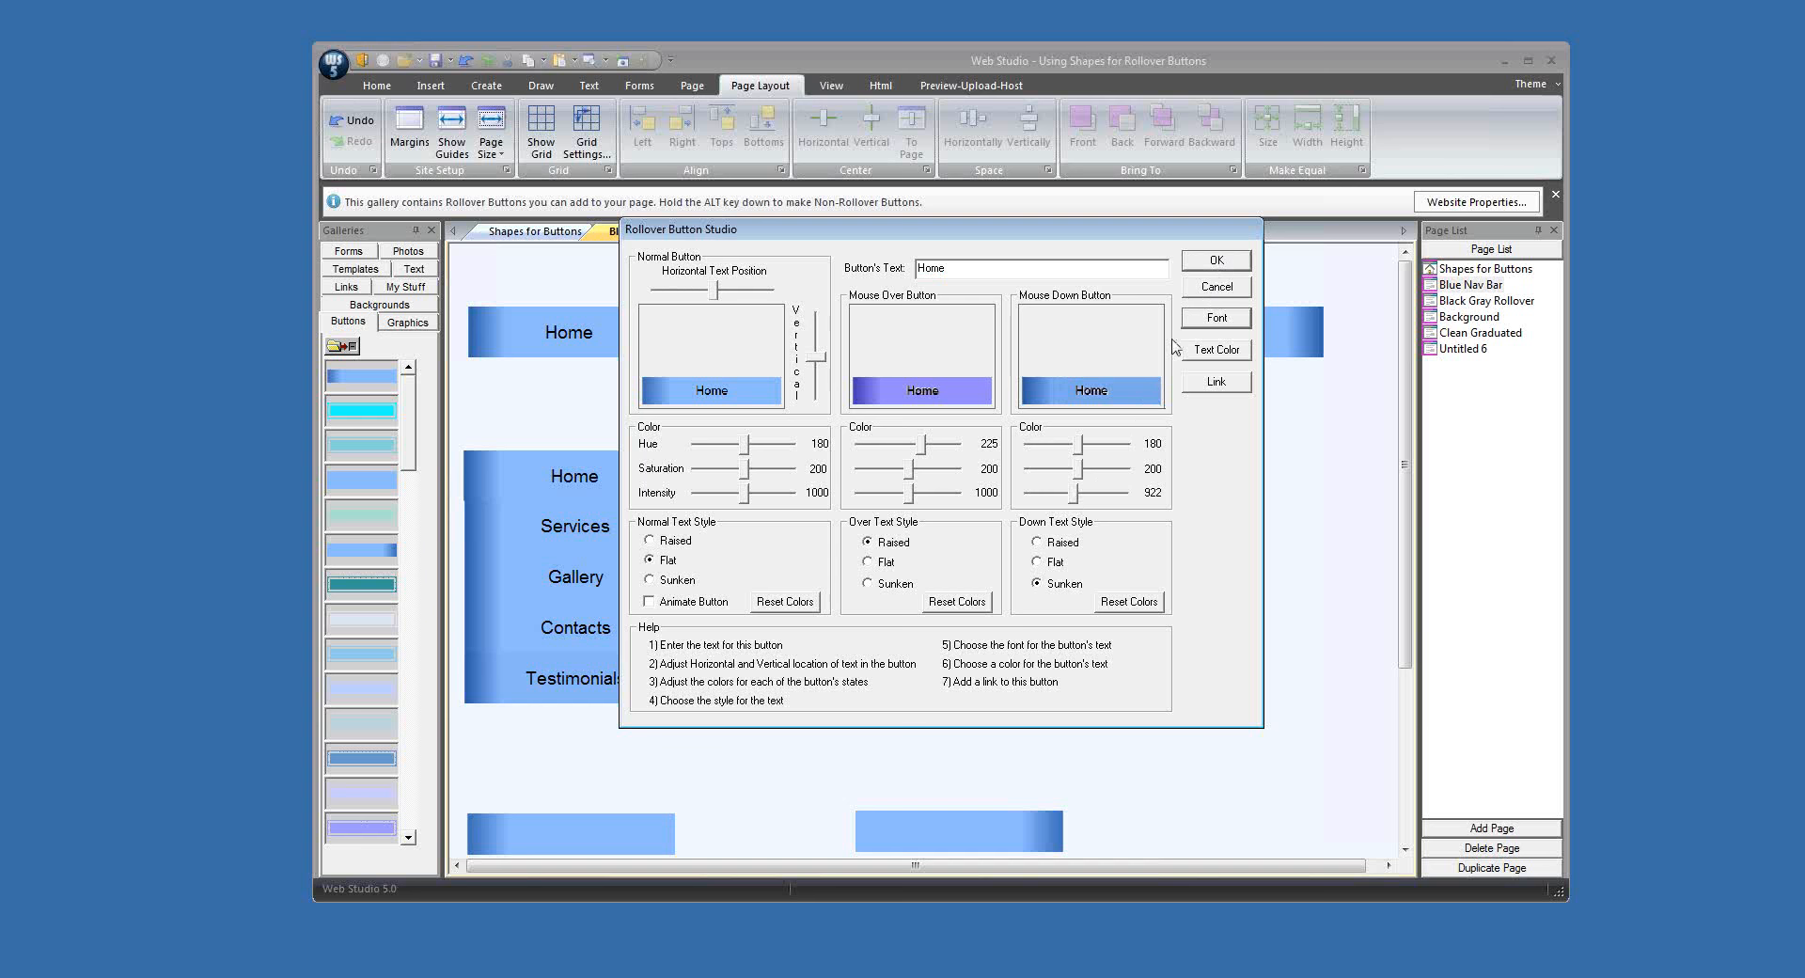
{"action": "left_click", "coordinate": [883, 564]}
{"action": "left_click", "coordinate": [1212, 265]}
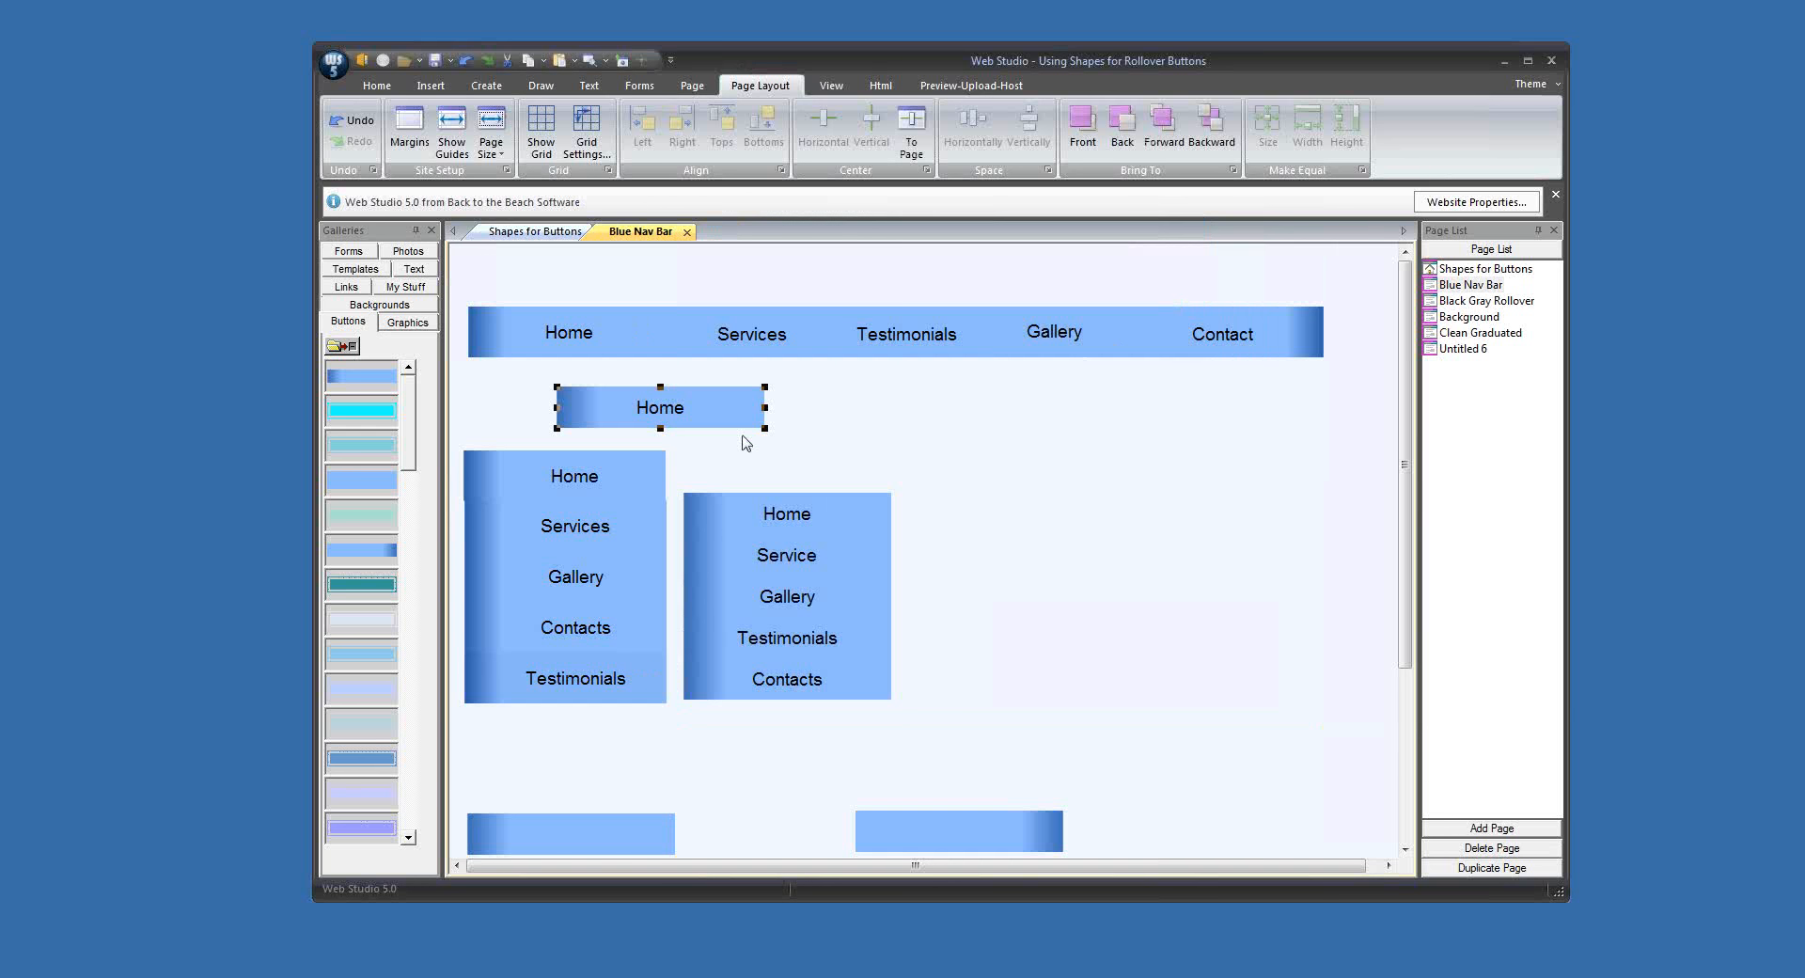
{"action": "left_click_drag", "start_coordinate": [721, 426], "coordinate": [643, 401]}
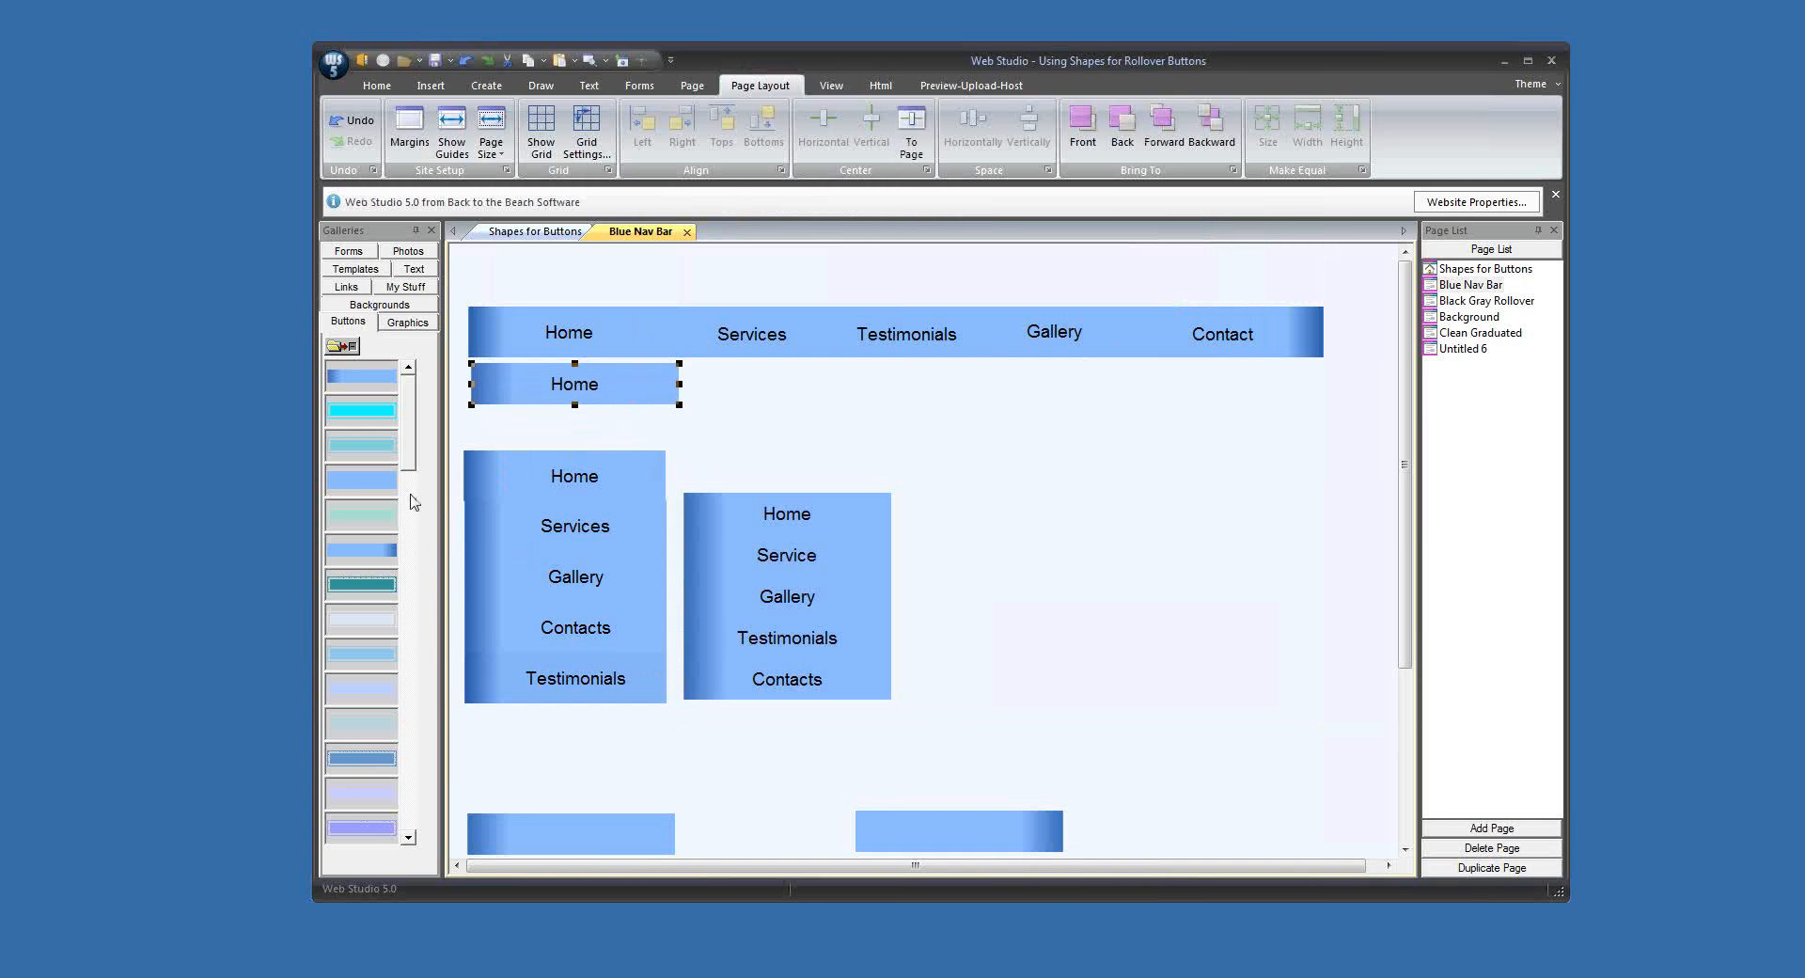
Step: Add the gallery button with the dark right end as a rollover button labelled Contact, with a font size of 14
{"action": "left_click_drag", "start_coordinate": [389, 553], "coordinate": [1083, 489]}
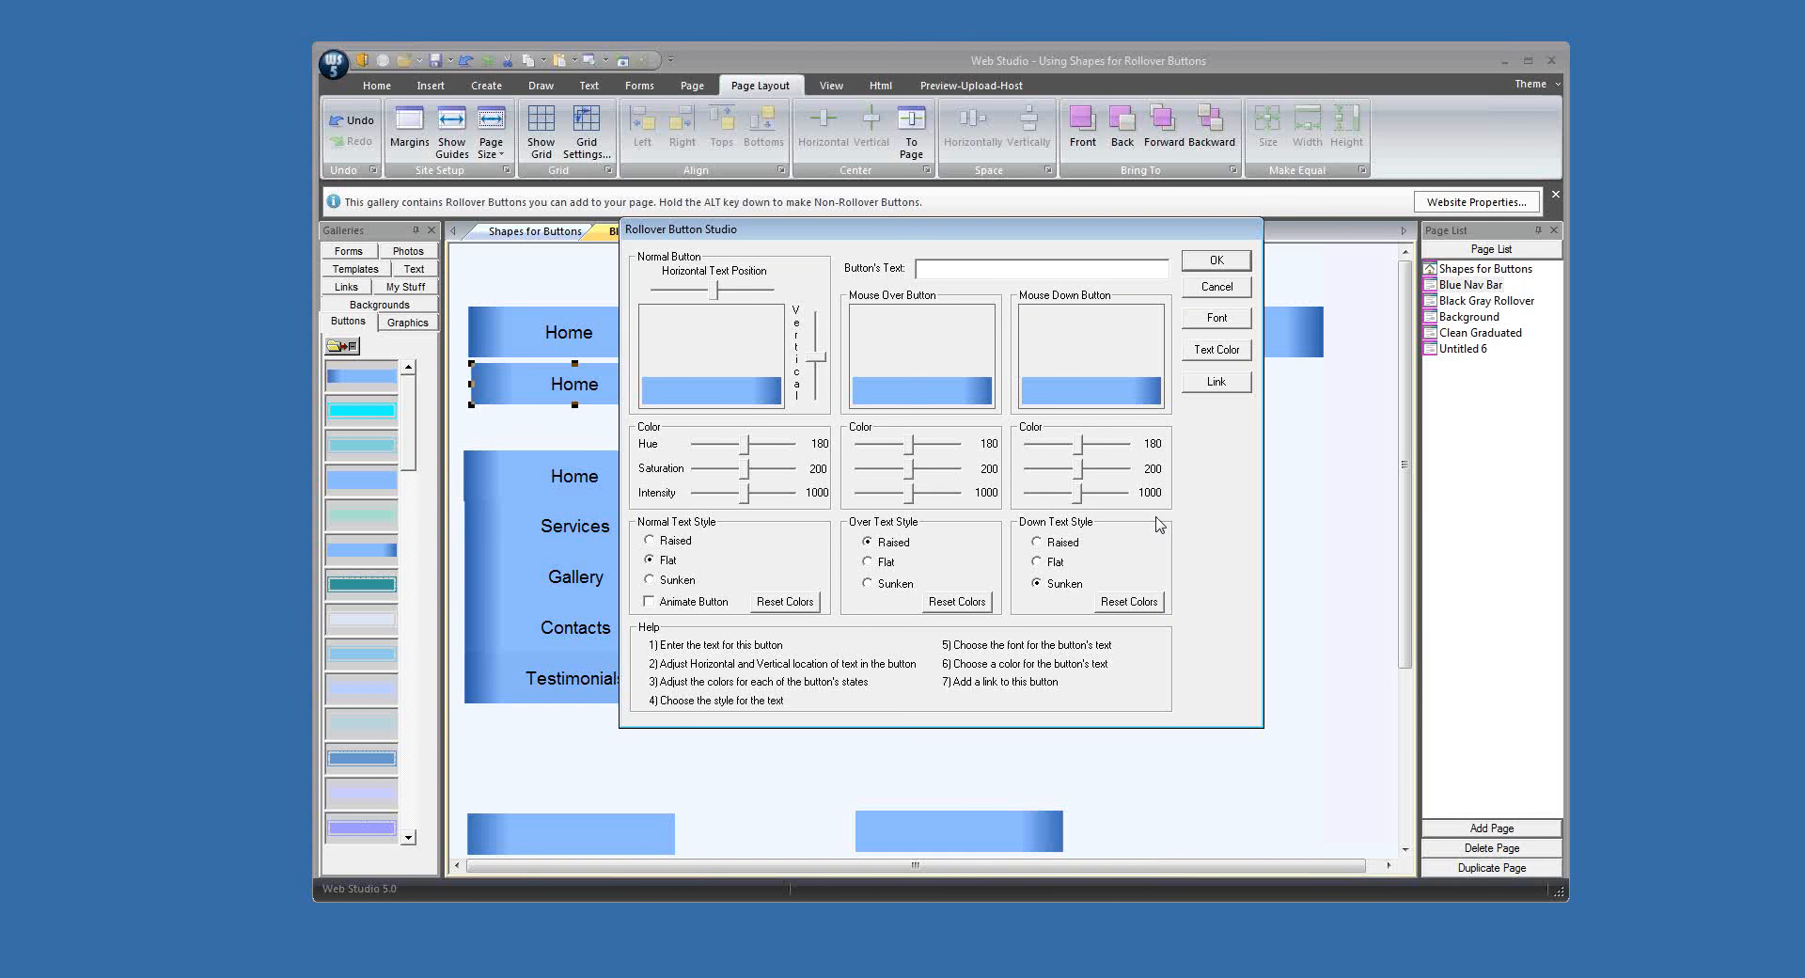
{"action": "type", "text": "Contact"}
{"action": "left_click", "coordinate": [1217, 318]}
{"action": "left_click", "coordinate": [1017, 410]}
{"action": "left_click", "coordinate": [1095, 368]}
Step: Give the Contact button flat mouse-over and mouse-down text and a mouse-over hue of 208, and place it under the horizontal bar's Contact section
{"action": "left_click", "coordinate": [893, 568]}
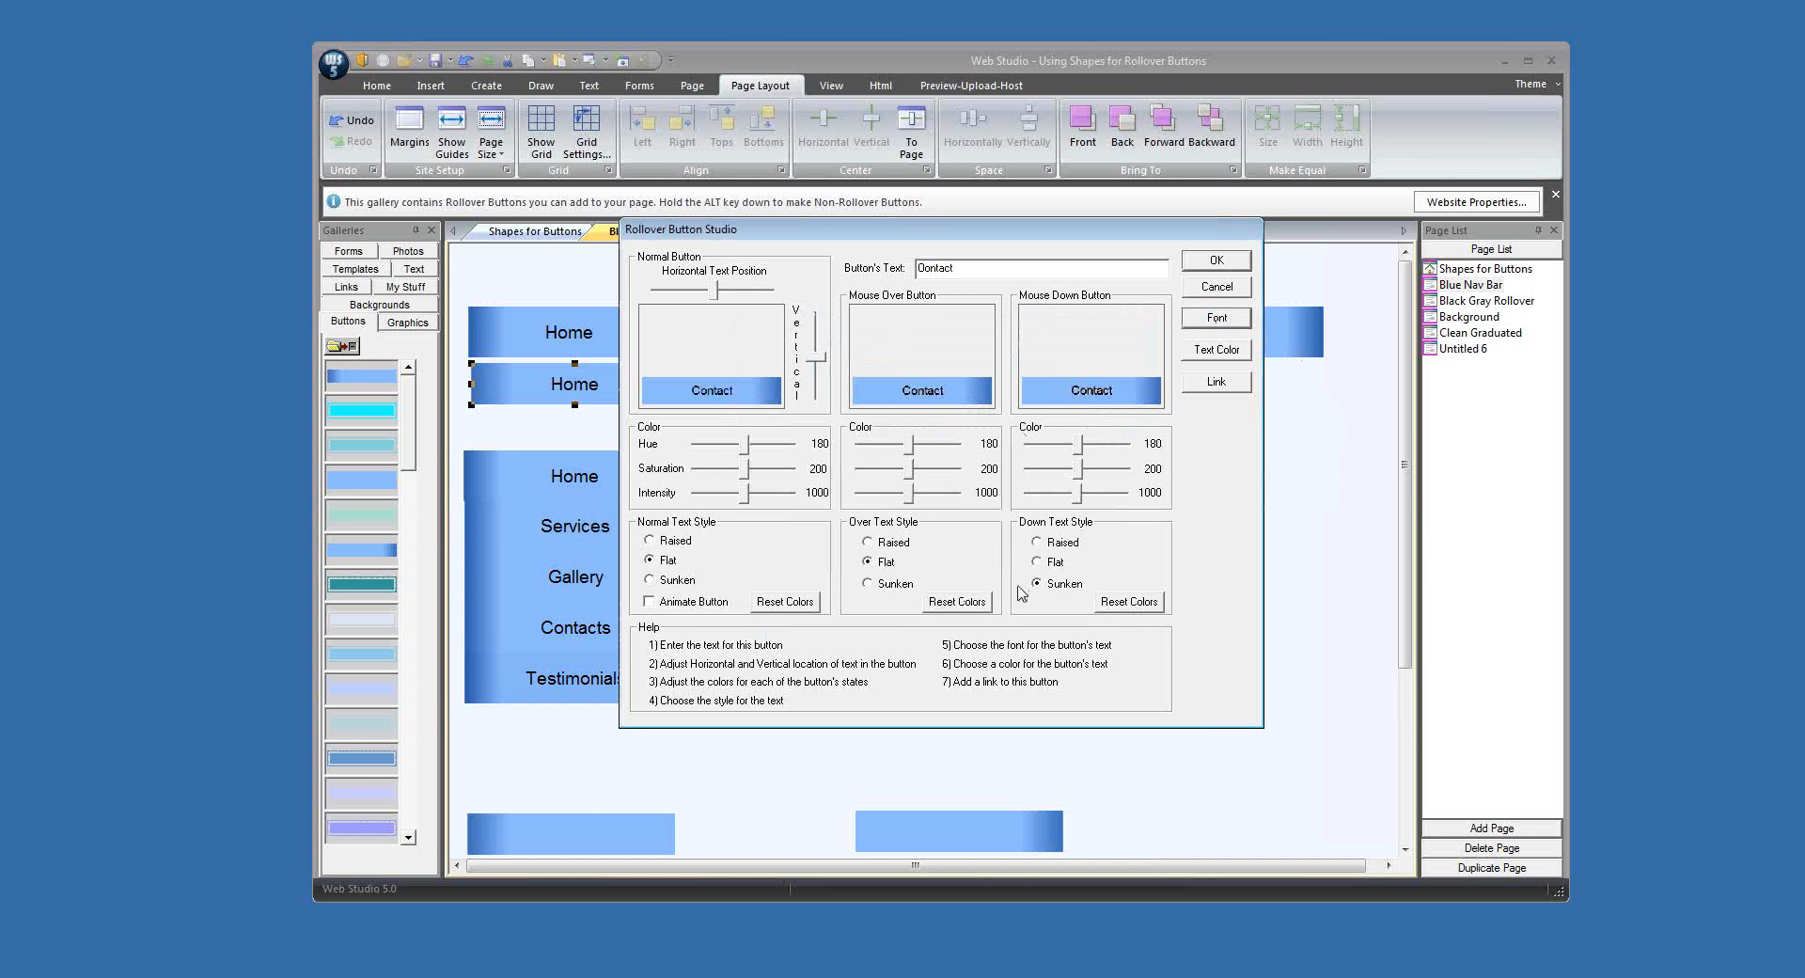
{"action": "left_click", "coordinate": [1053, 563]}
{"action": "left_click_drag", "start_coordinate": [910, 451], "coordinate": [920, 451]}
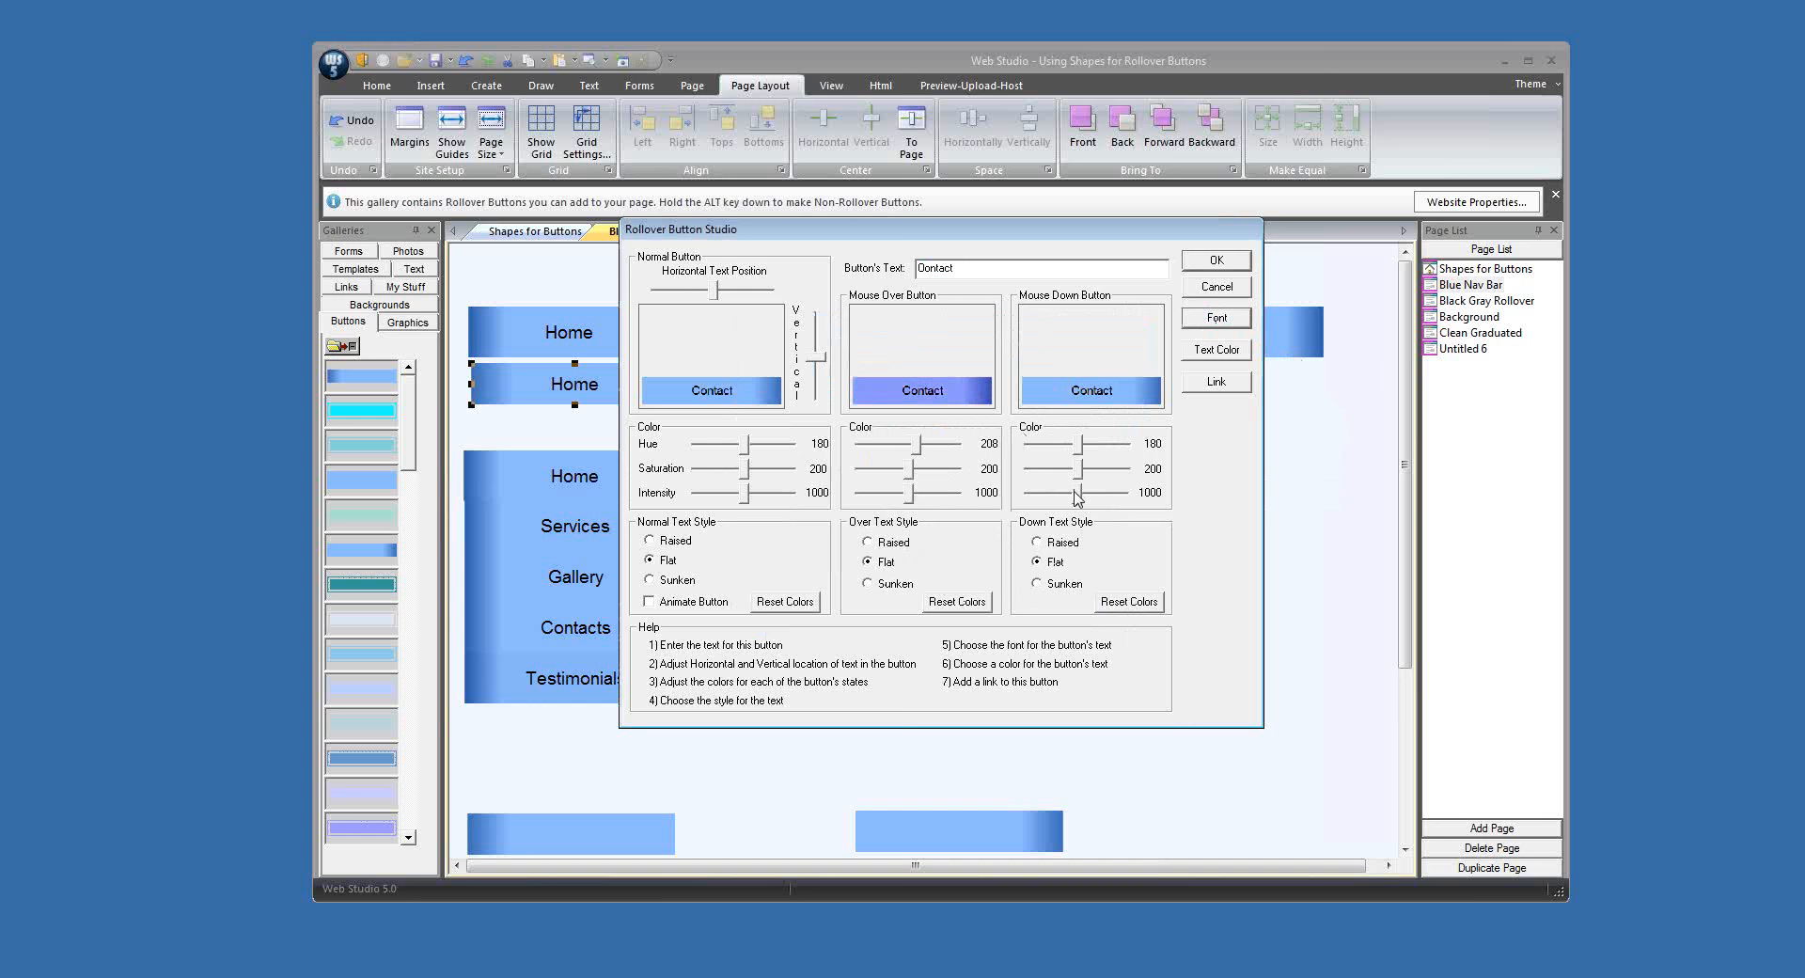
{"action": "left_click_drag", "start_coordinate": [1074, 493], "coordinate": [1198, 394]}
{"action": "left_click", "coordinate": [1211, 263]}
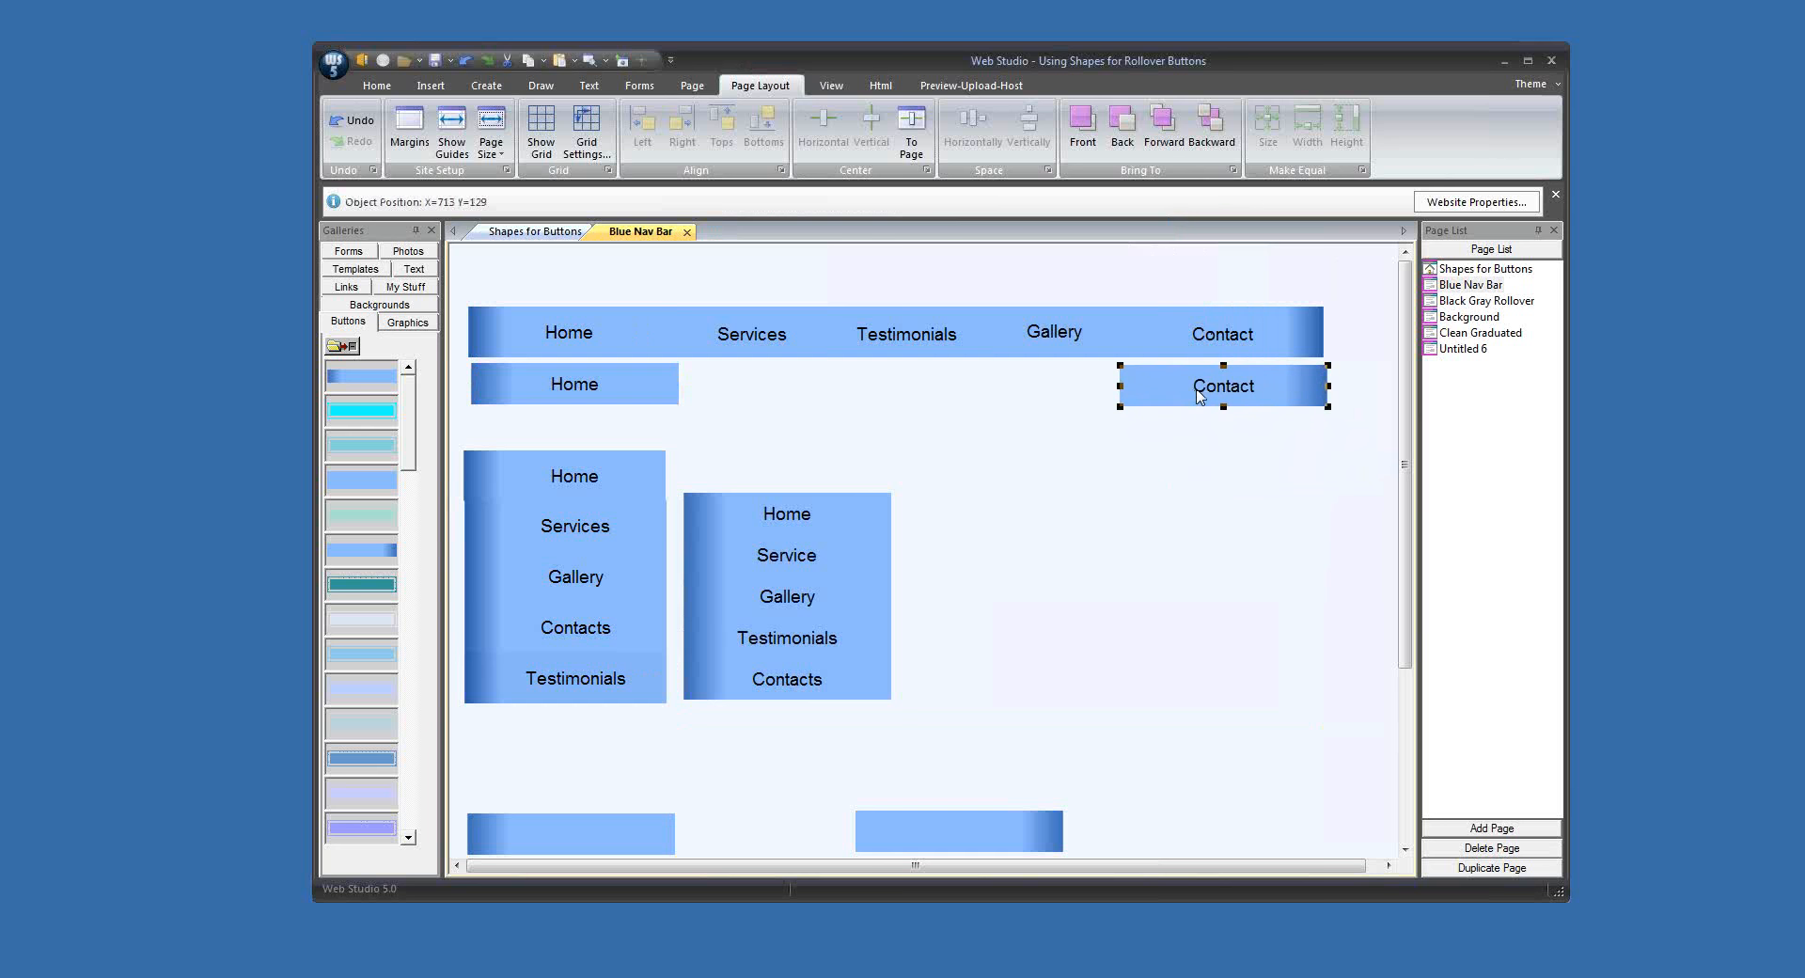
{"action": "left_click", "coordinate": [1200, 567]}
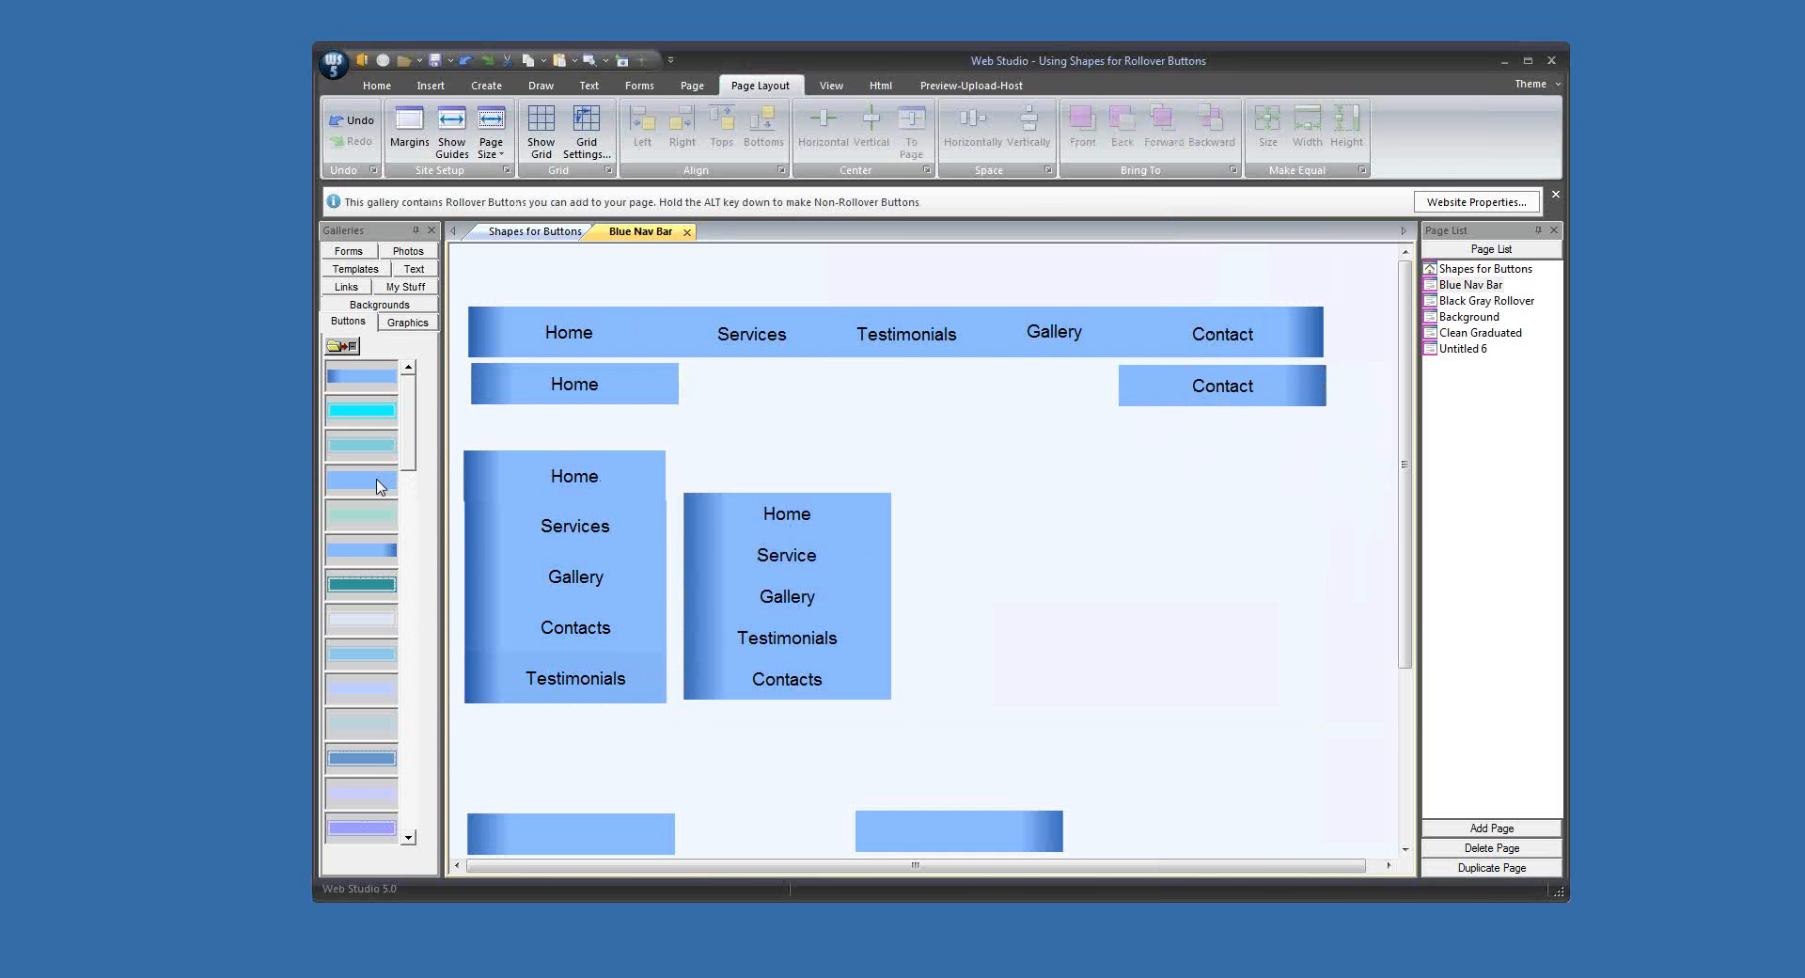
Step: Add the solid blue gallery button to the page as a rollover button labelled Services, with a font size of 14
{"action": "left_click_drag", "start_coordinate": [383, 481], "coordinate": [925, 528]}
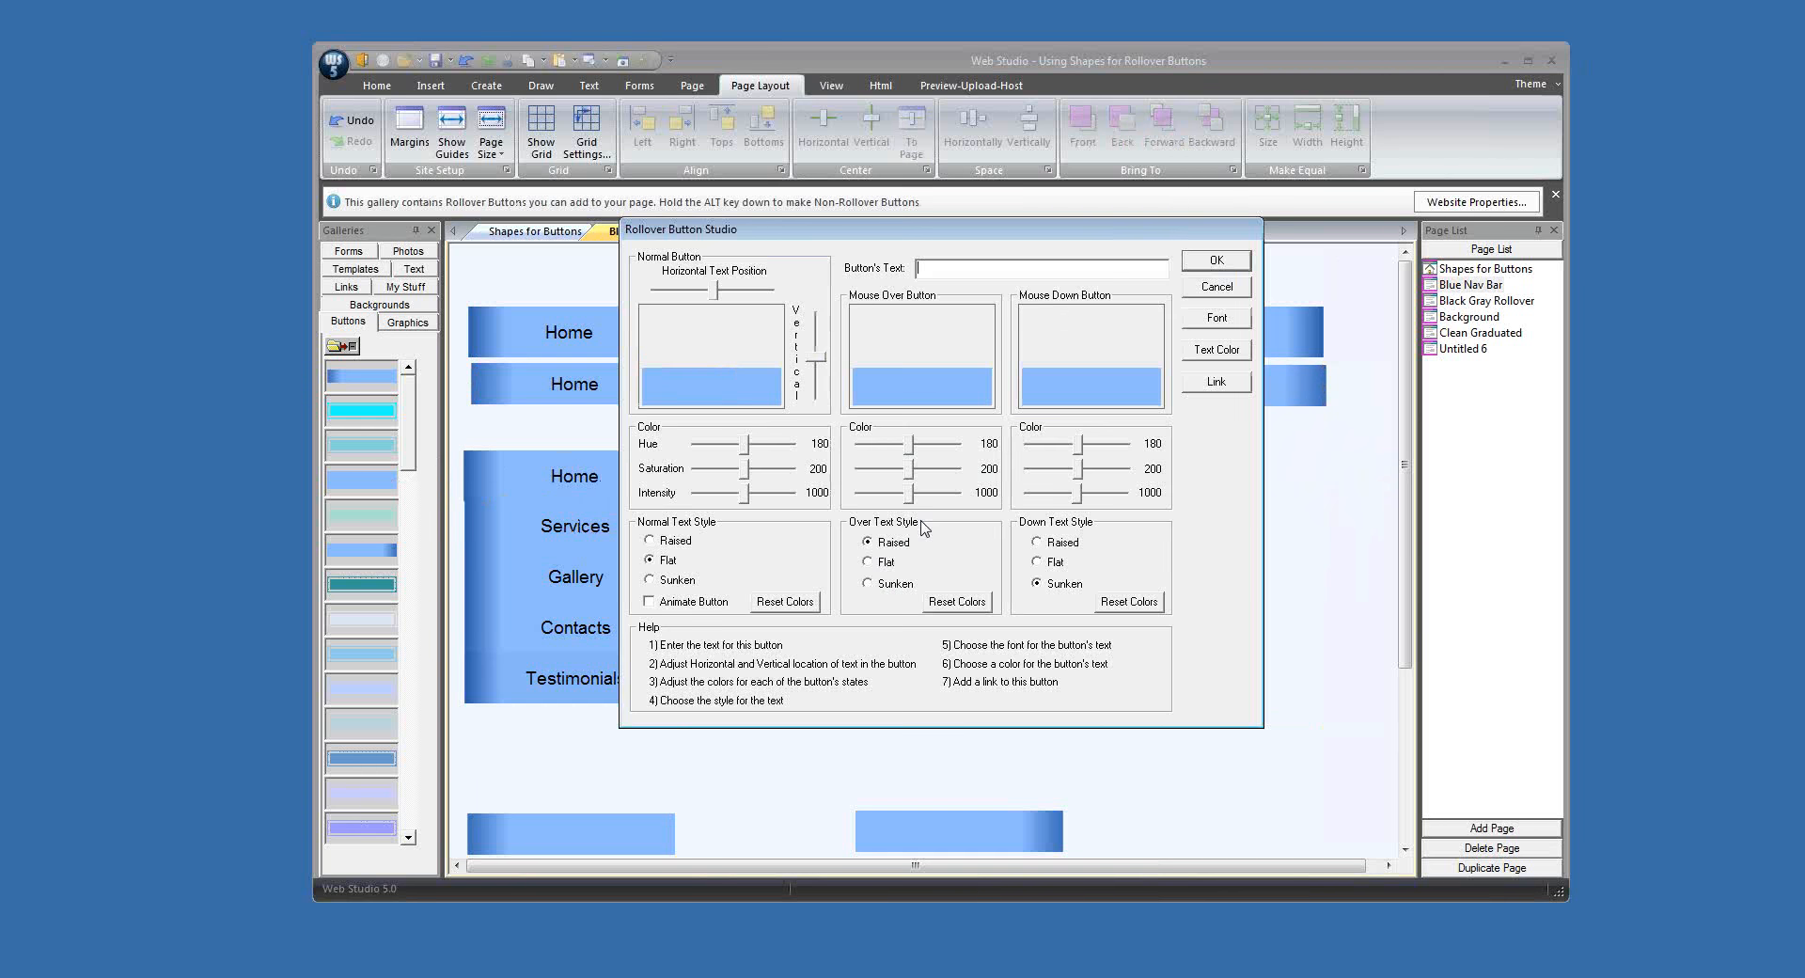
{"action": "type", "text": "Services"}
{"action": "left_click", "coordinate": [1207, 321]}
{"action": "left_click", "coordinate": [1016, 410]}
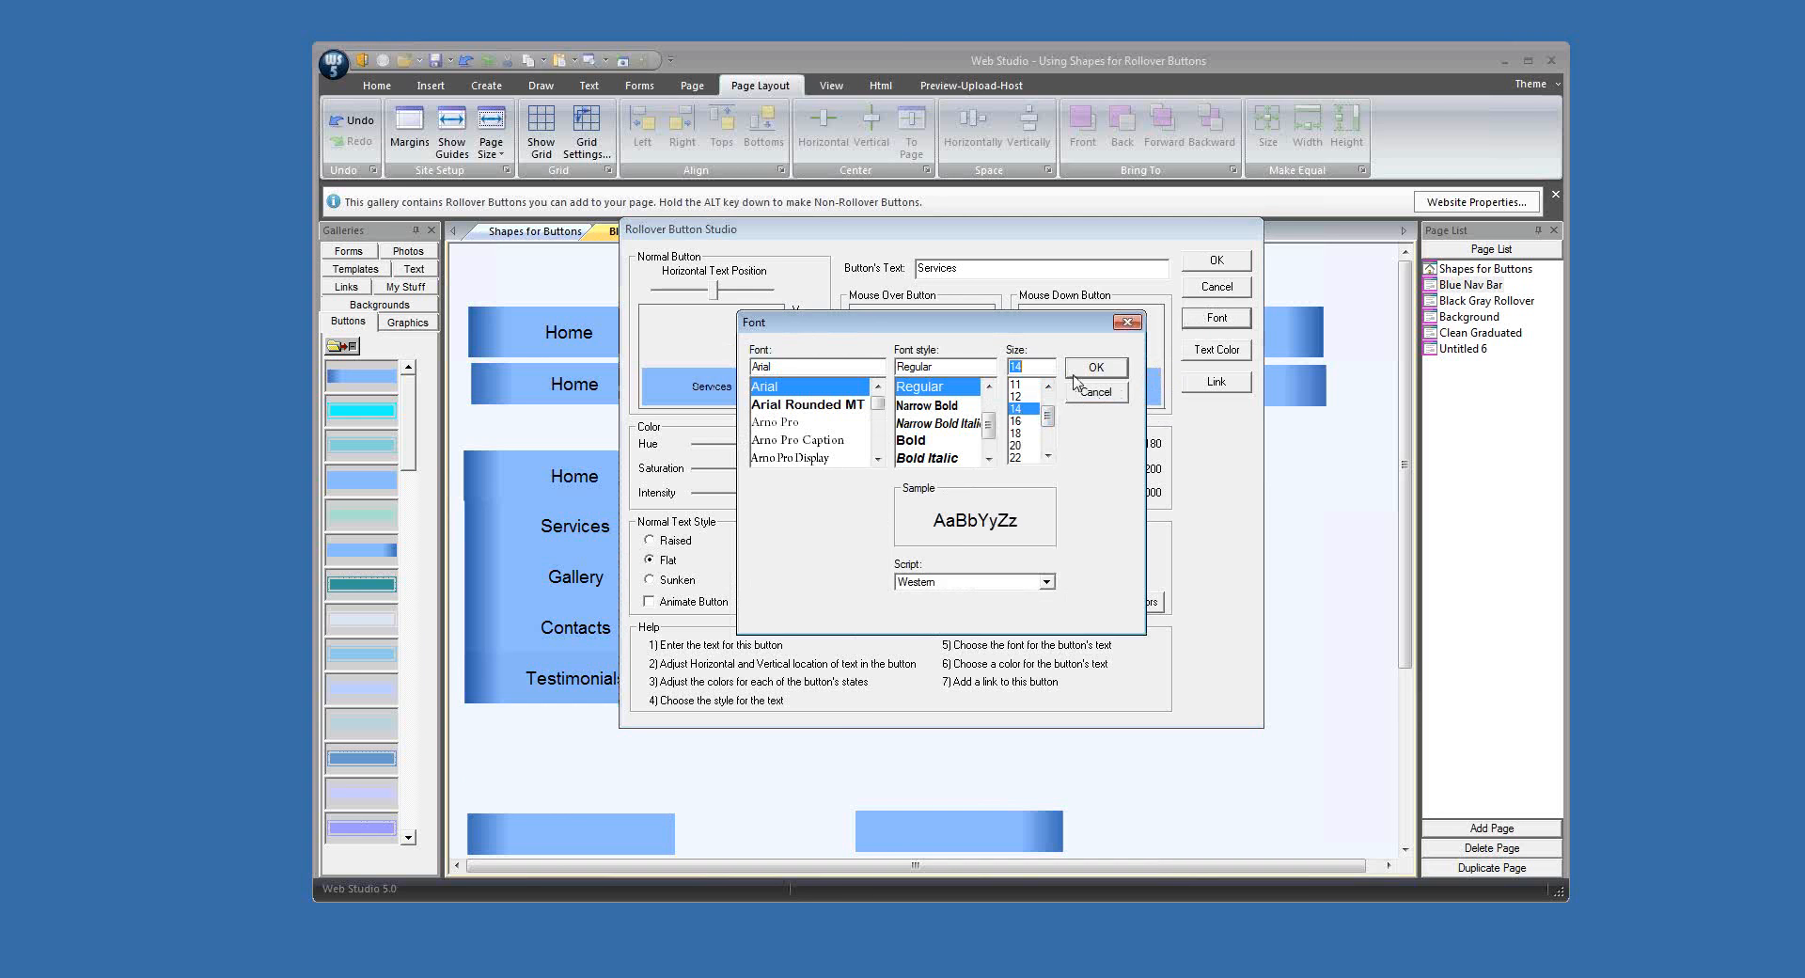
{"action": "left_click", "coordinate": [1074, 375]}
Step: Give the Services button flat mouse-over and mouse-down text, mouse-over hue 215 and mouse-down intensity 922, and place it with two duplicates under the horizontal bar
{"action": "left_click", "coordinate": [888, 562]}
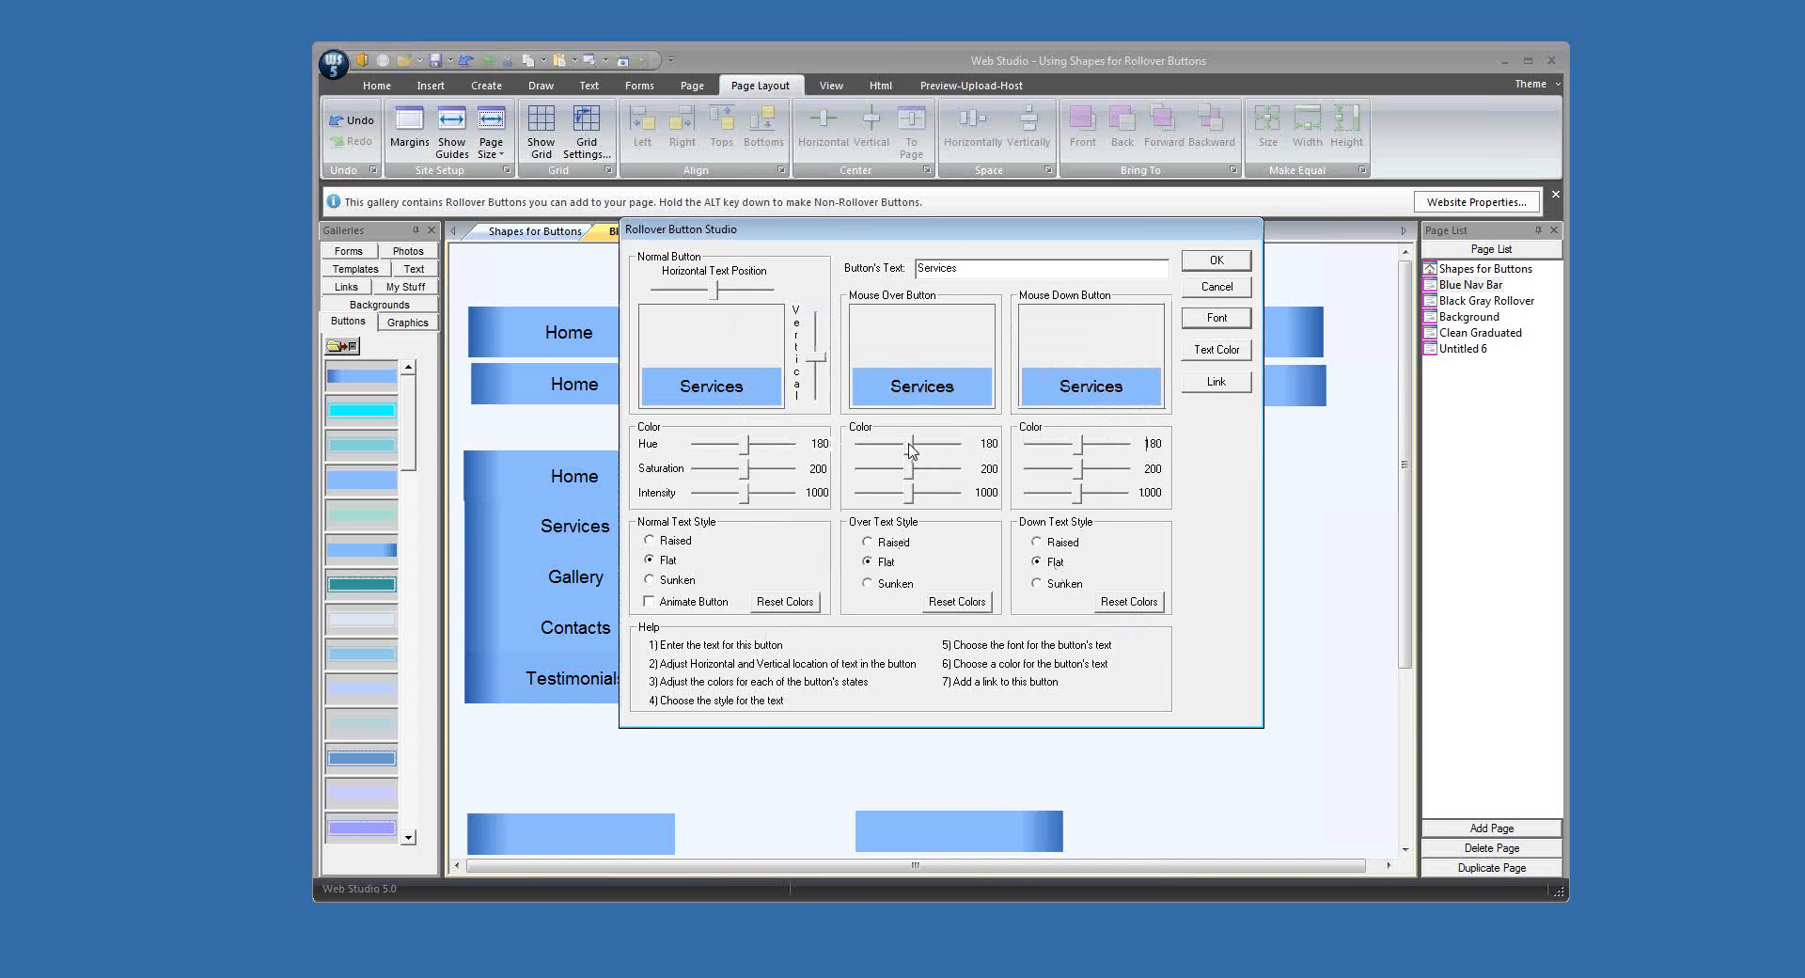
{"action": "left_click_drag", "start_coordinate": [909, 443], "coordinate": [918, 442]}
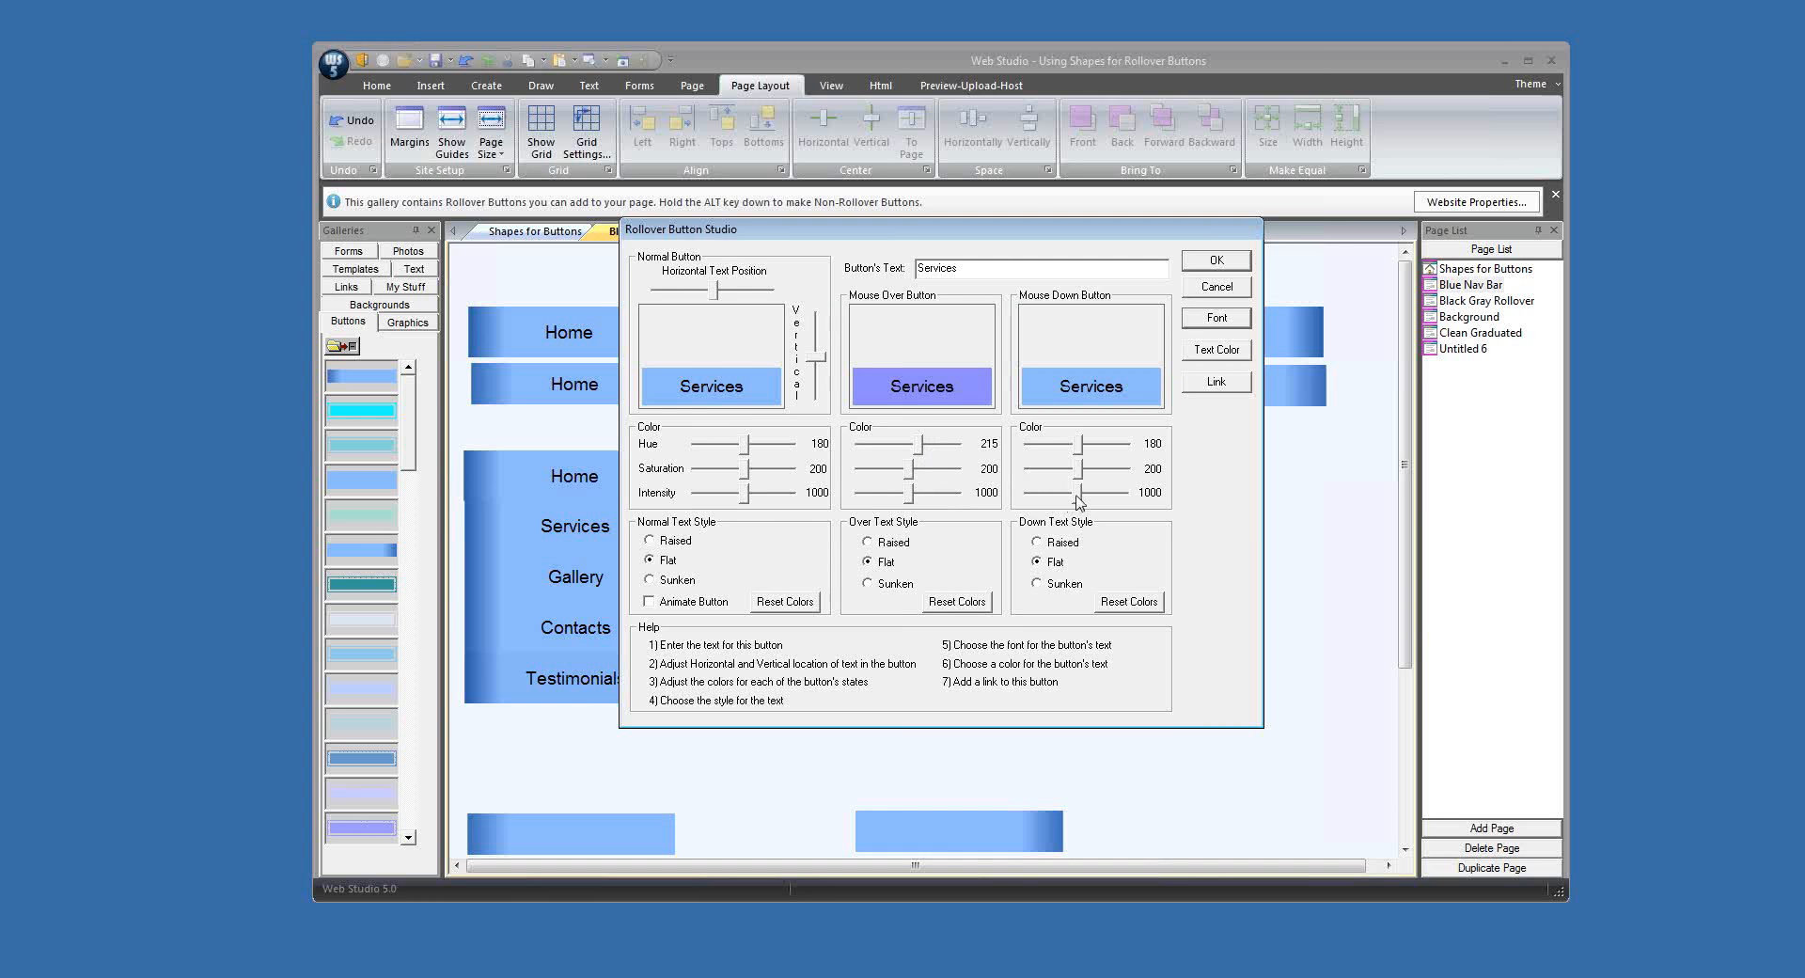
{"action": "left_click_drag", "start_coordinate": [1077, 496], "coordinate": [1076, 503]}
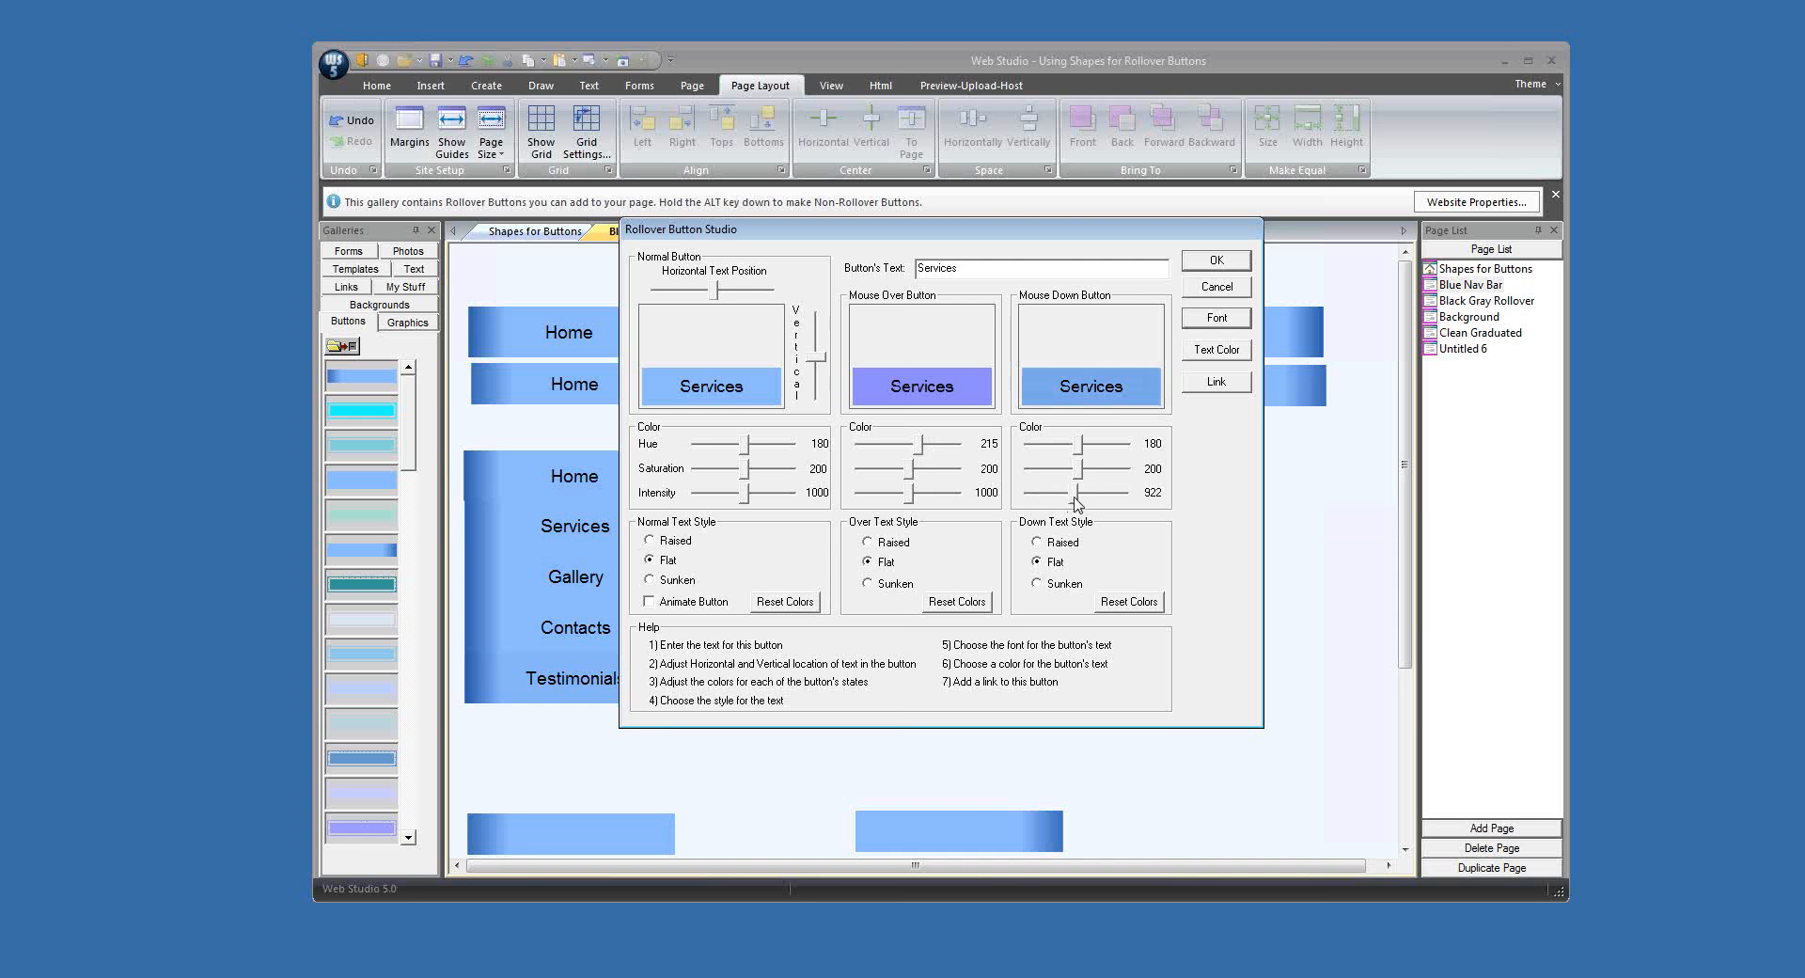
{"action": "left_click", "coordinate": [1217, 261]}
{"action": "left_click_drag", "start_coordinate": [995, 555], "coordinate": [1025, 438]}
Step: Relabel the two duplicated Services buttons as Testimonials and Gallery, and fit Gallery between Testimonials and Contact
{"action": "double_click", "coordinate": [937, 395]}
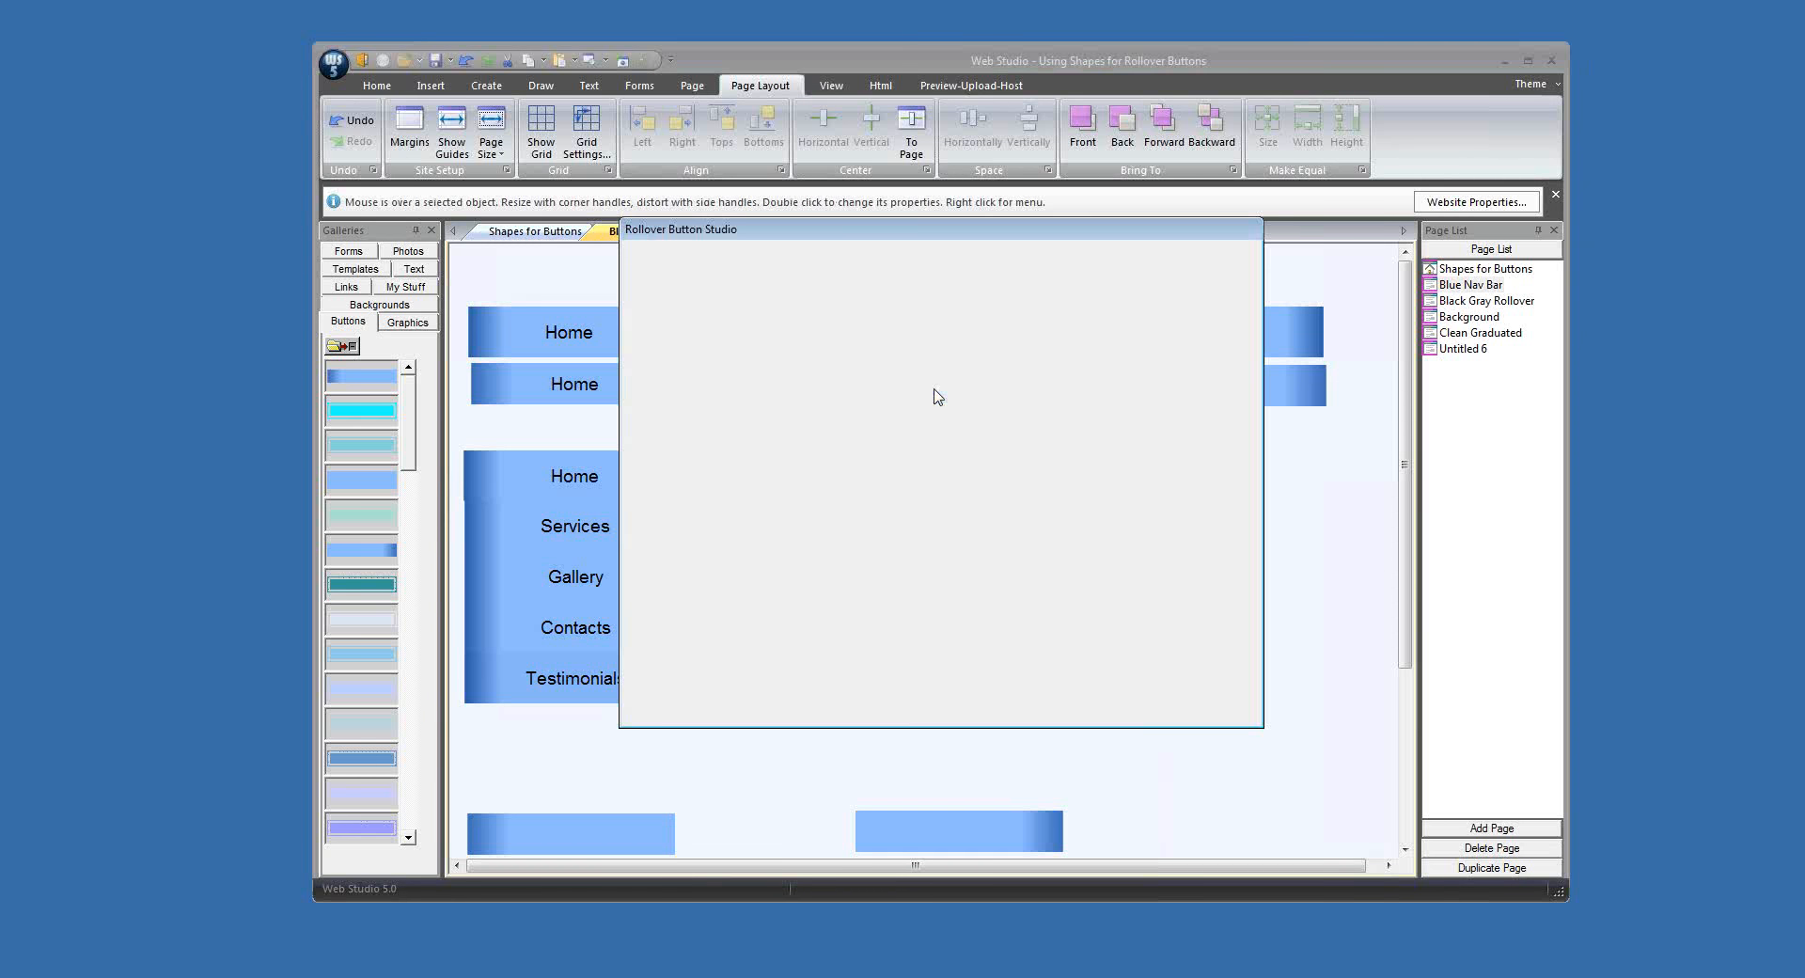
{"action": "type", "text": "Testimoni"}
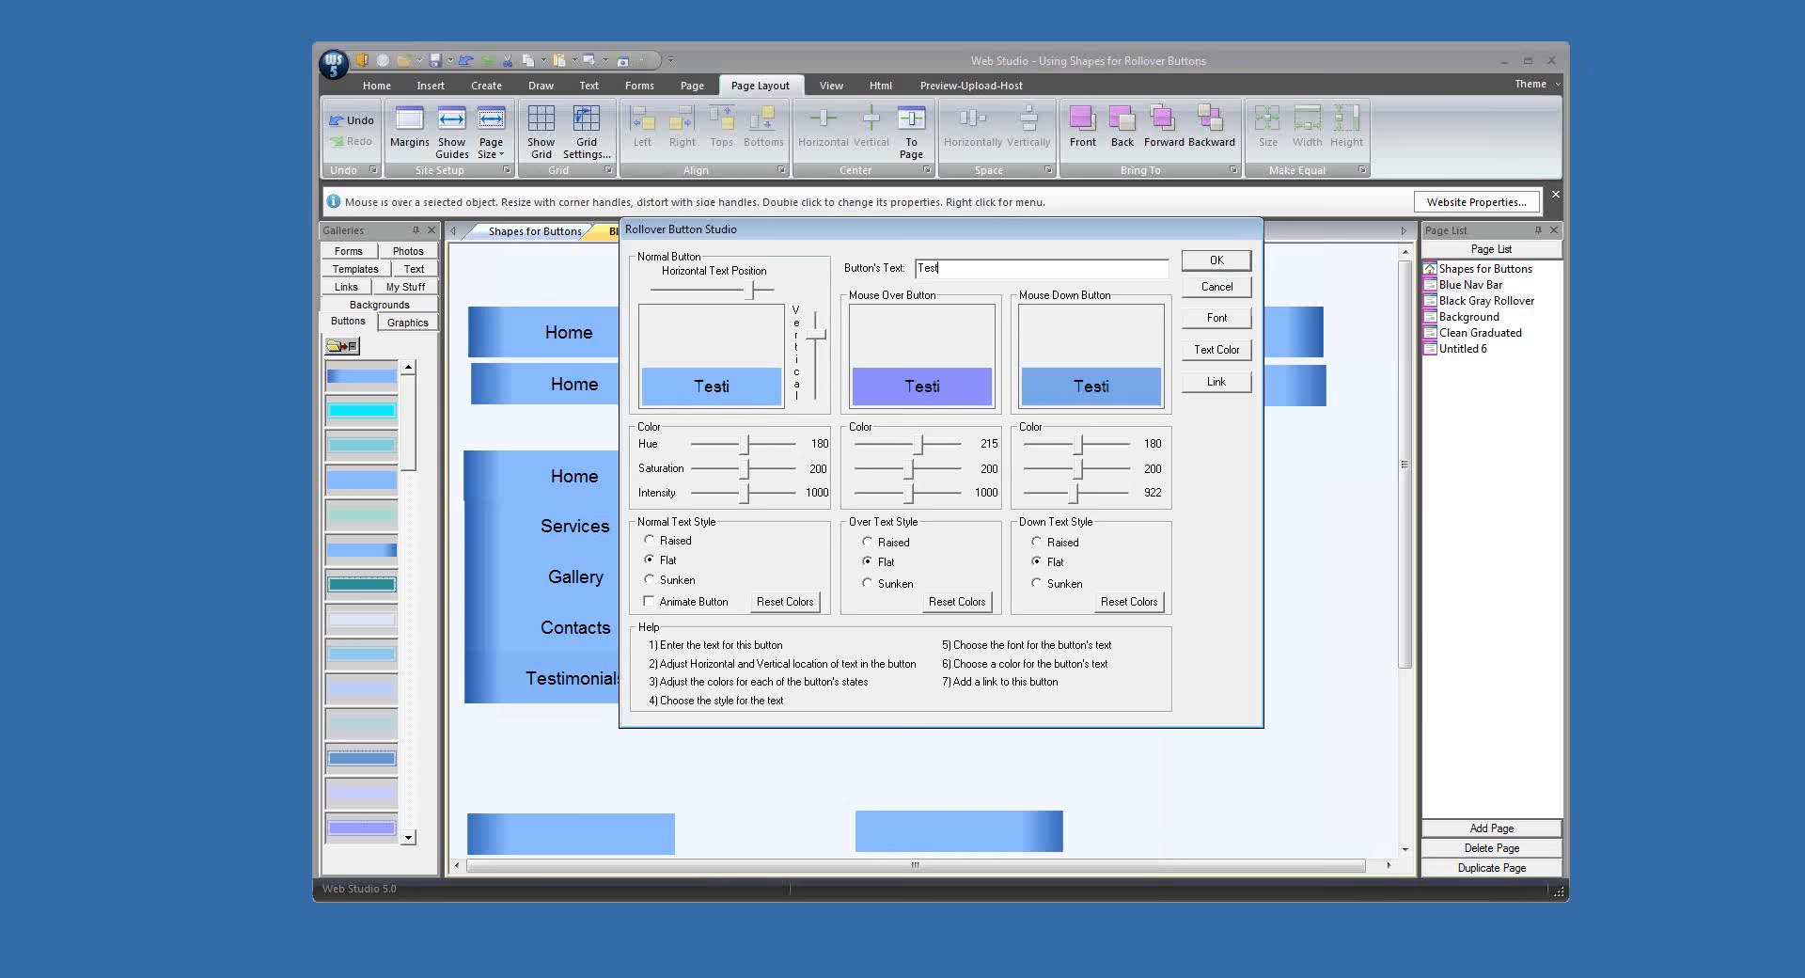
{"action": "type", "text": "als"}
{"action": "key", "text": "Return"}
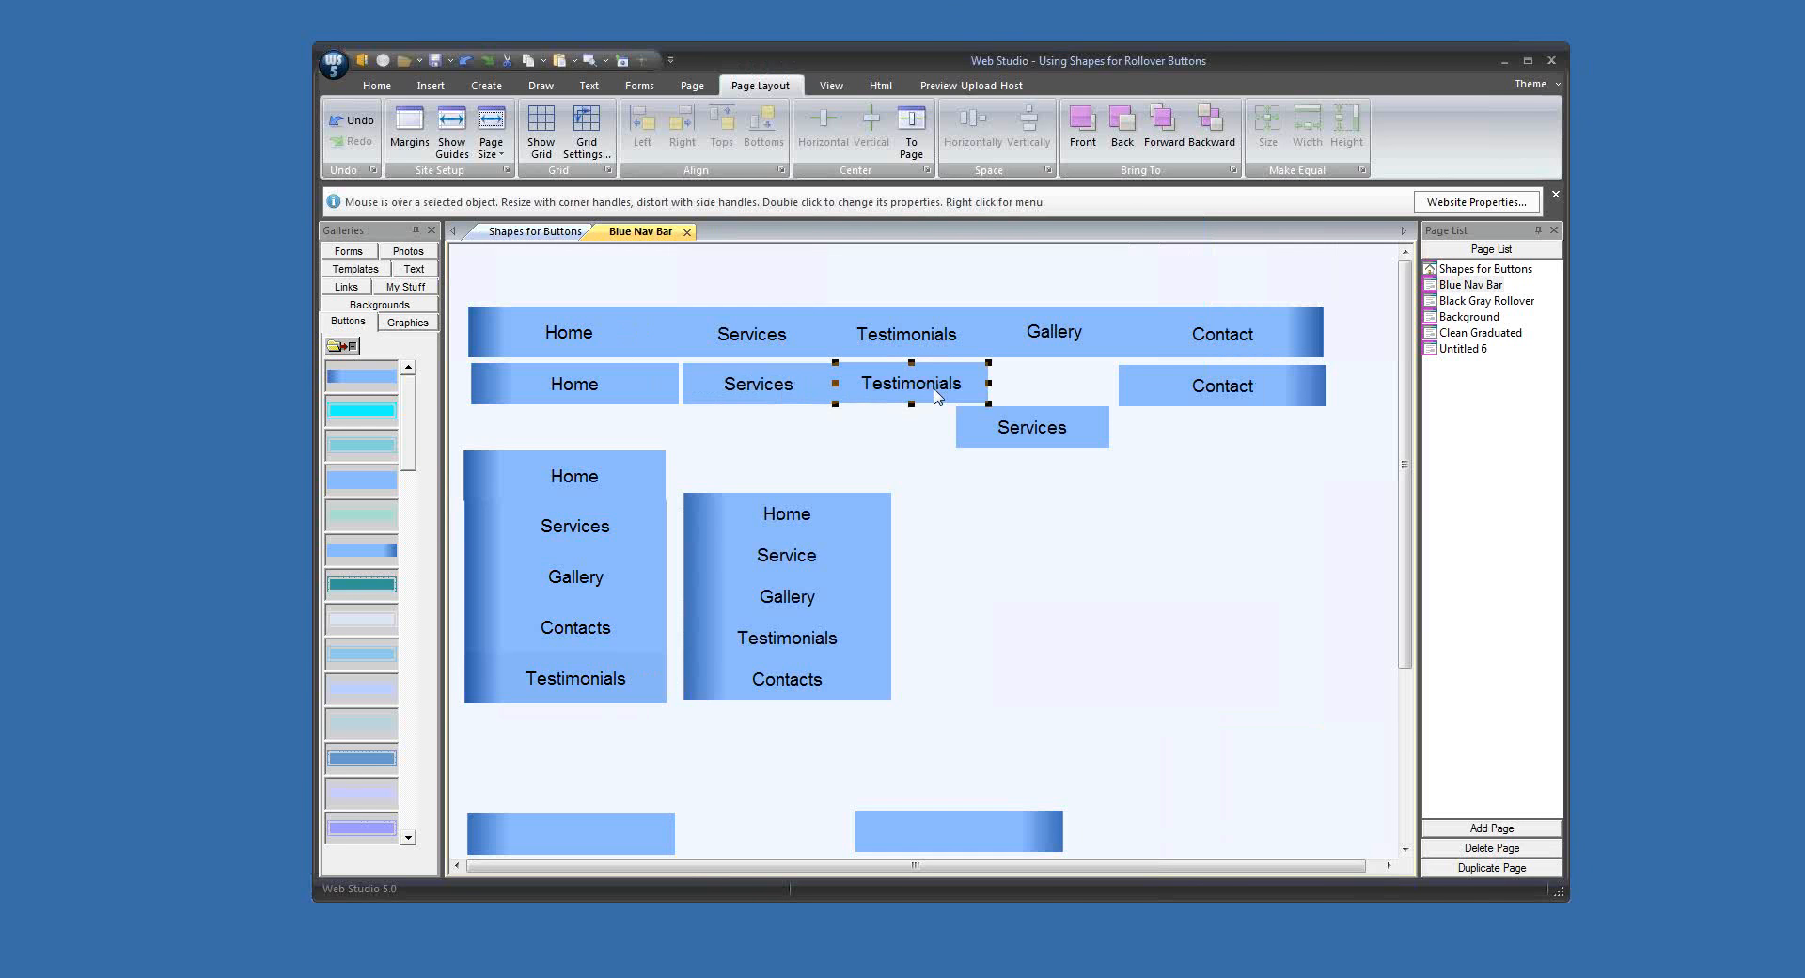
{"action": "double_click", "coordinate": [1019, 430]}
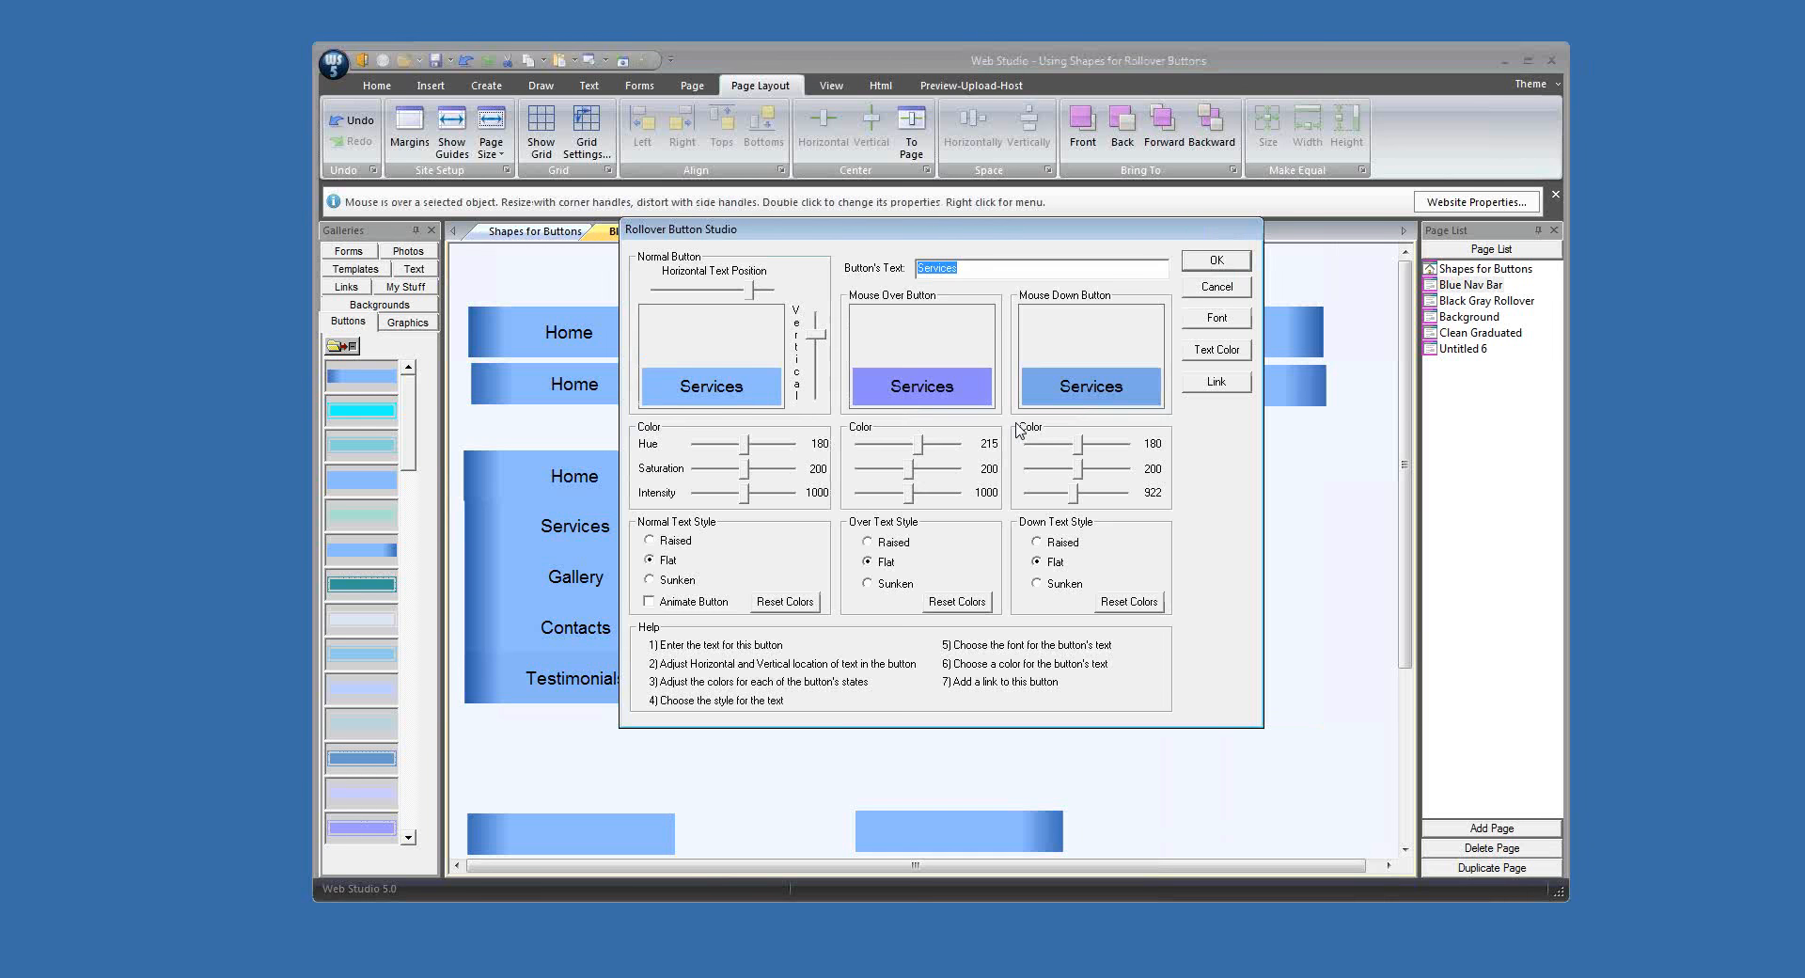
{"action": "type", "text": "Gallery"}
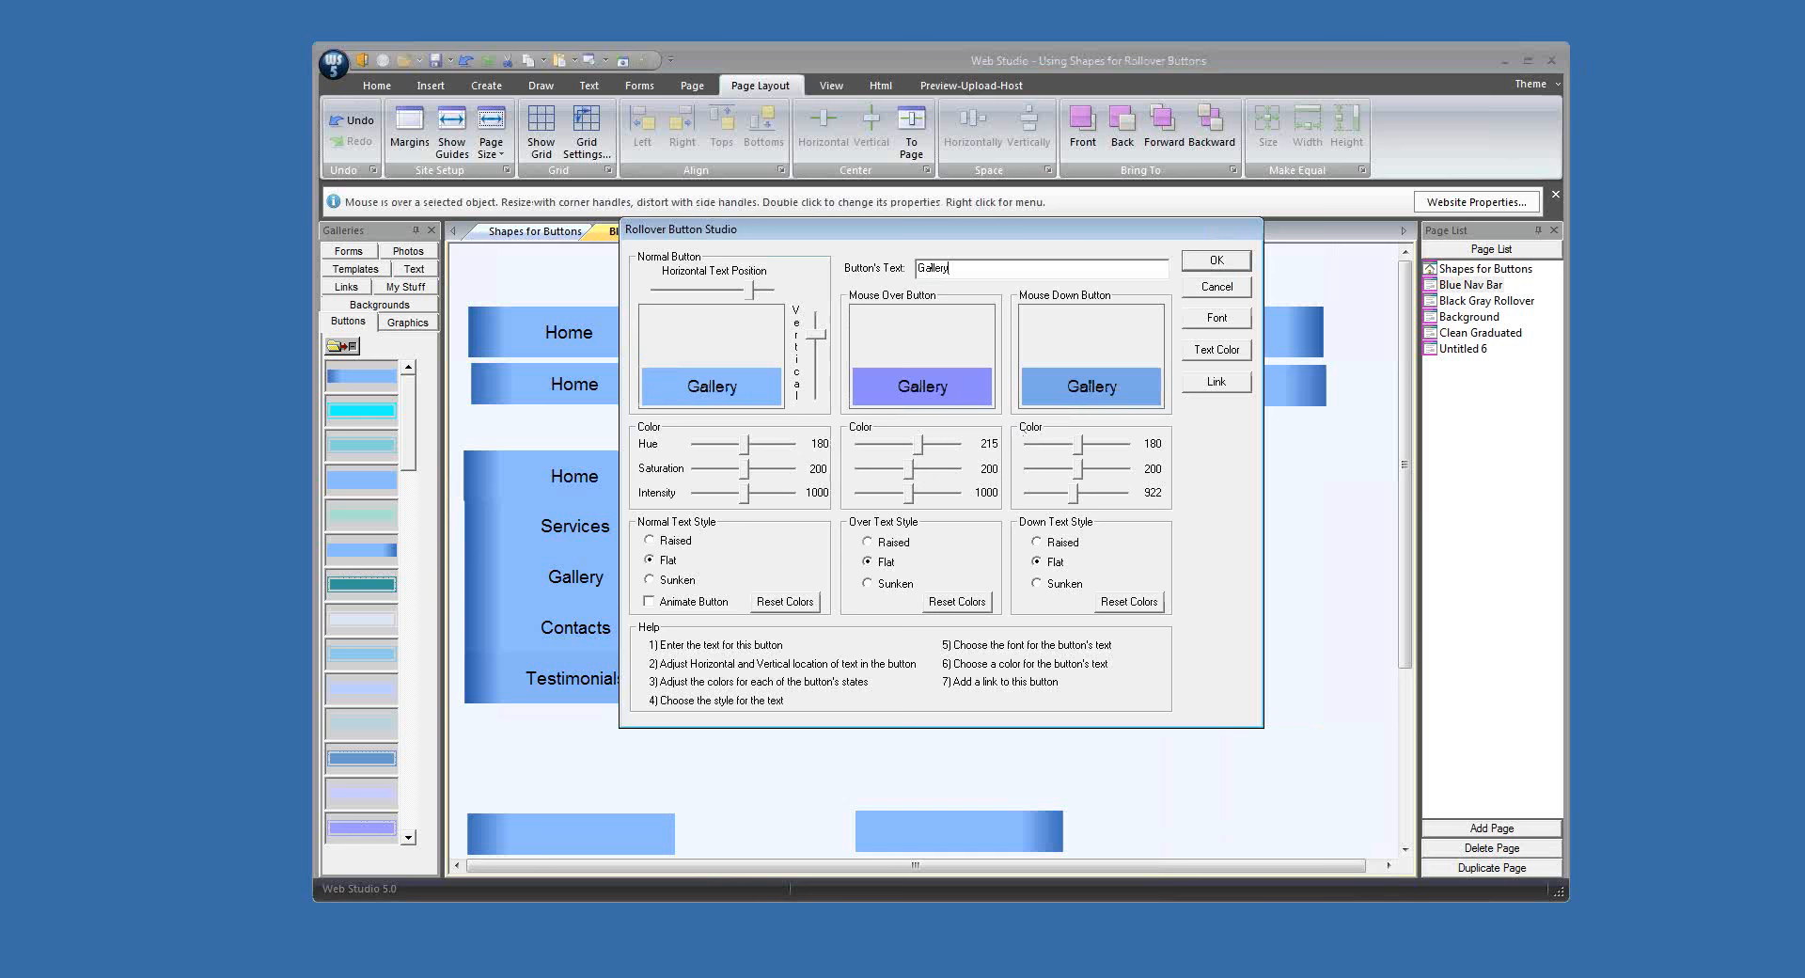
{"action": "key", "text": "Return"}
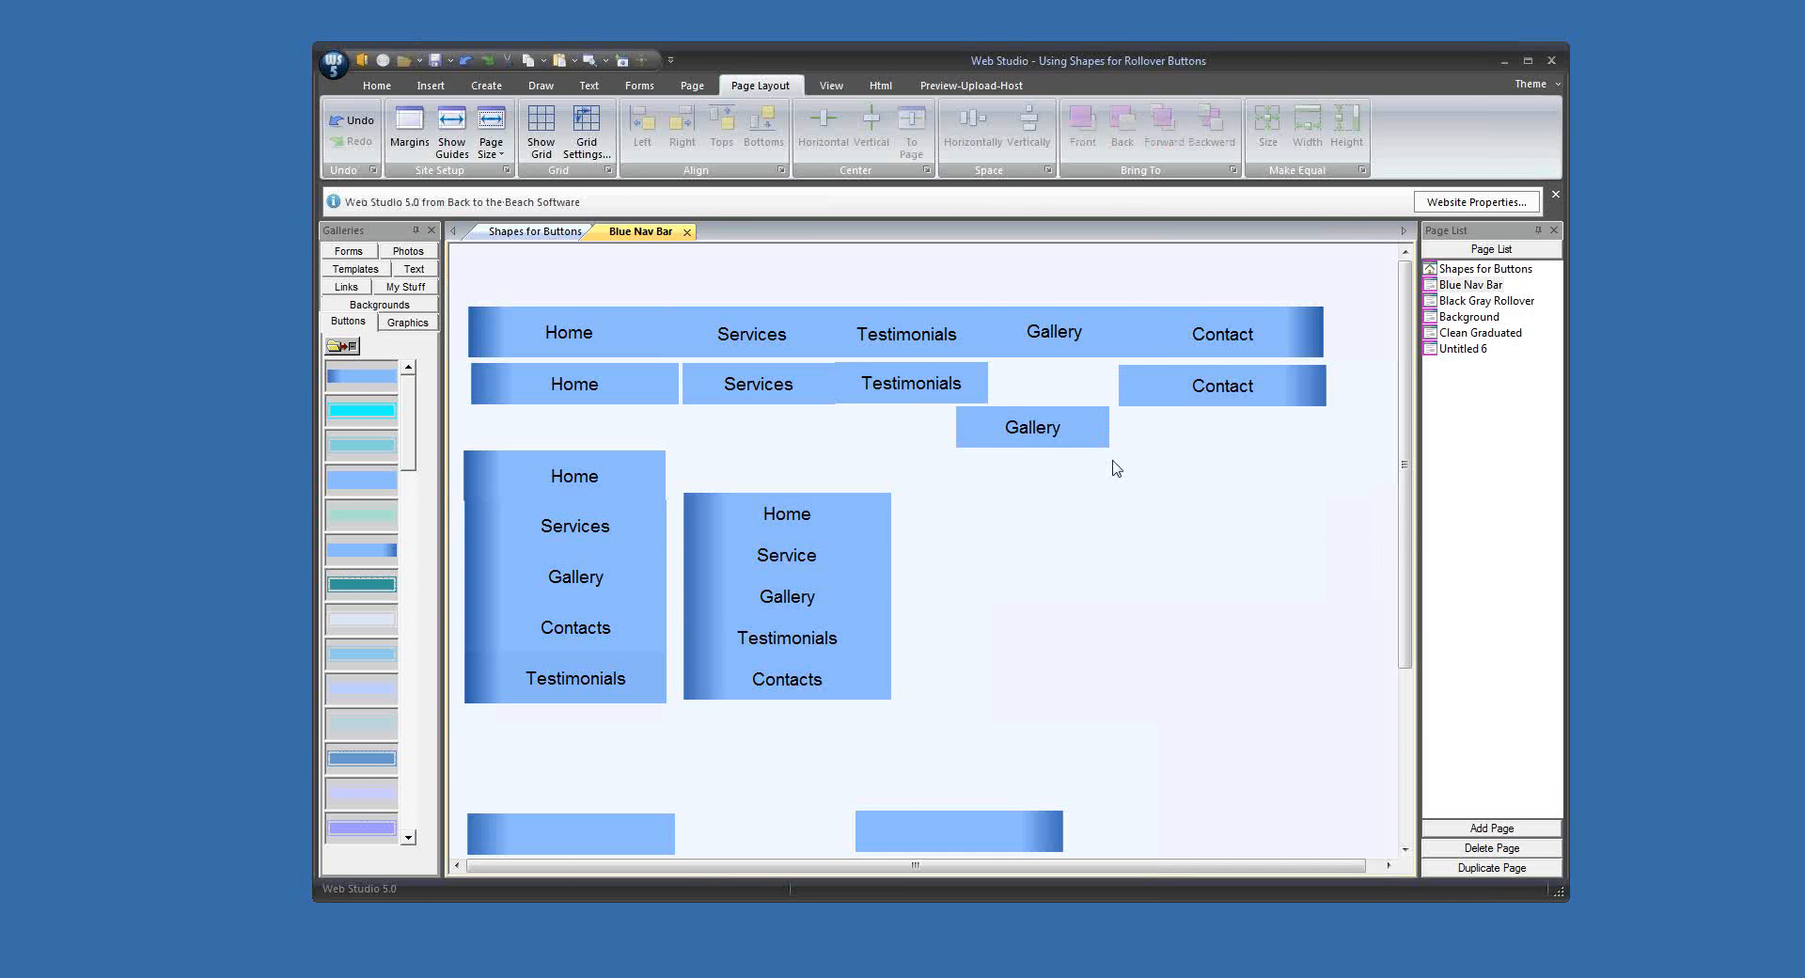
{"action": "left_click_drag", "start_coordinate": [1080, 443], "coordinate": [1088, 408]}
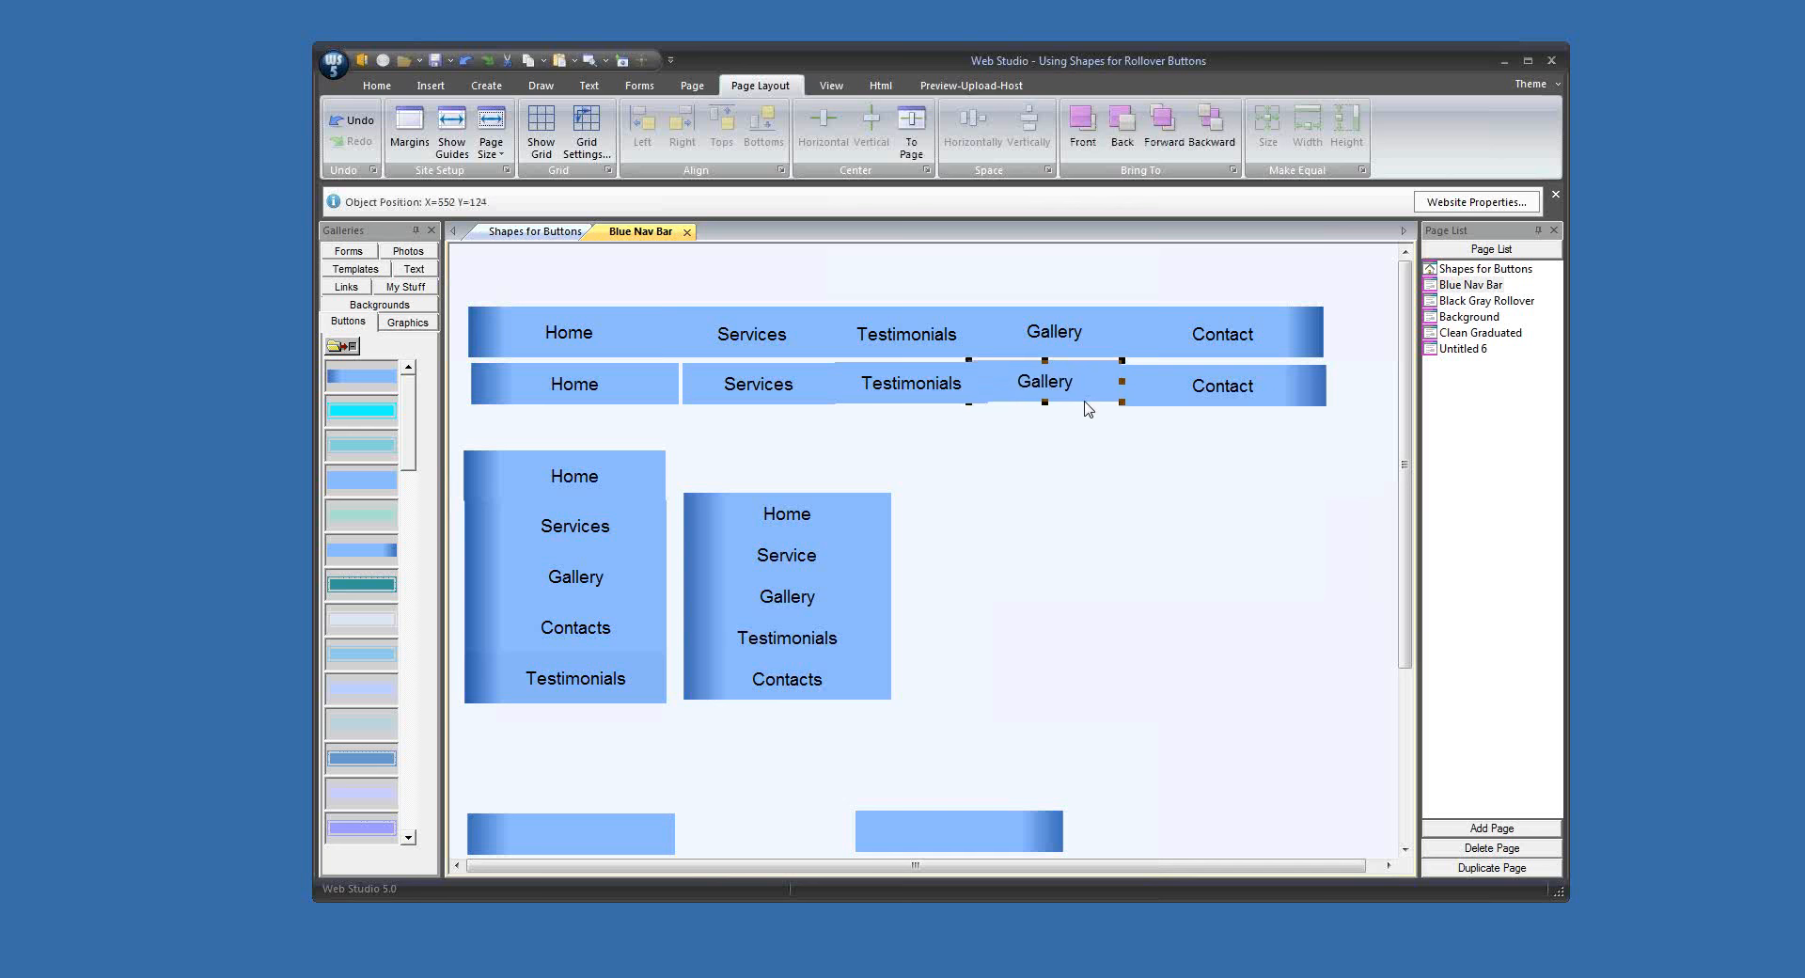
Step: Align the bottoms of the five horizontal rollover buttons and space them horizontally edge to edge
{"action": "left_click", "coordinate": [762, 385]}
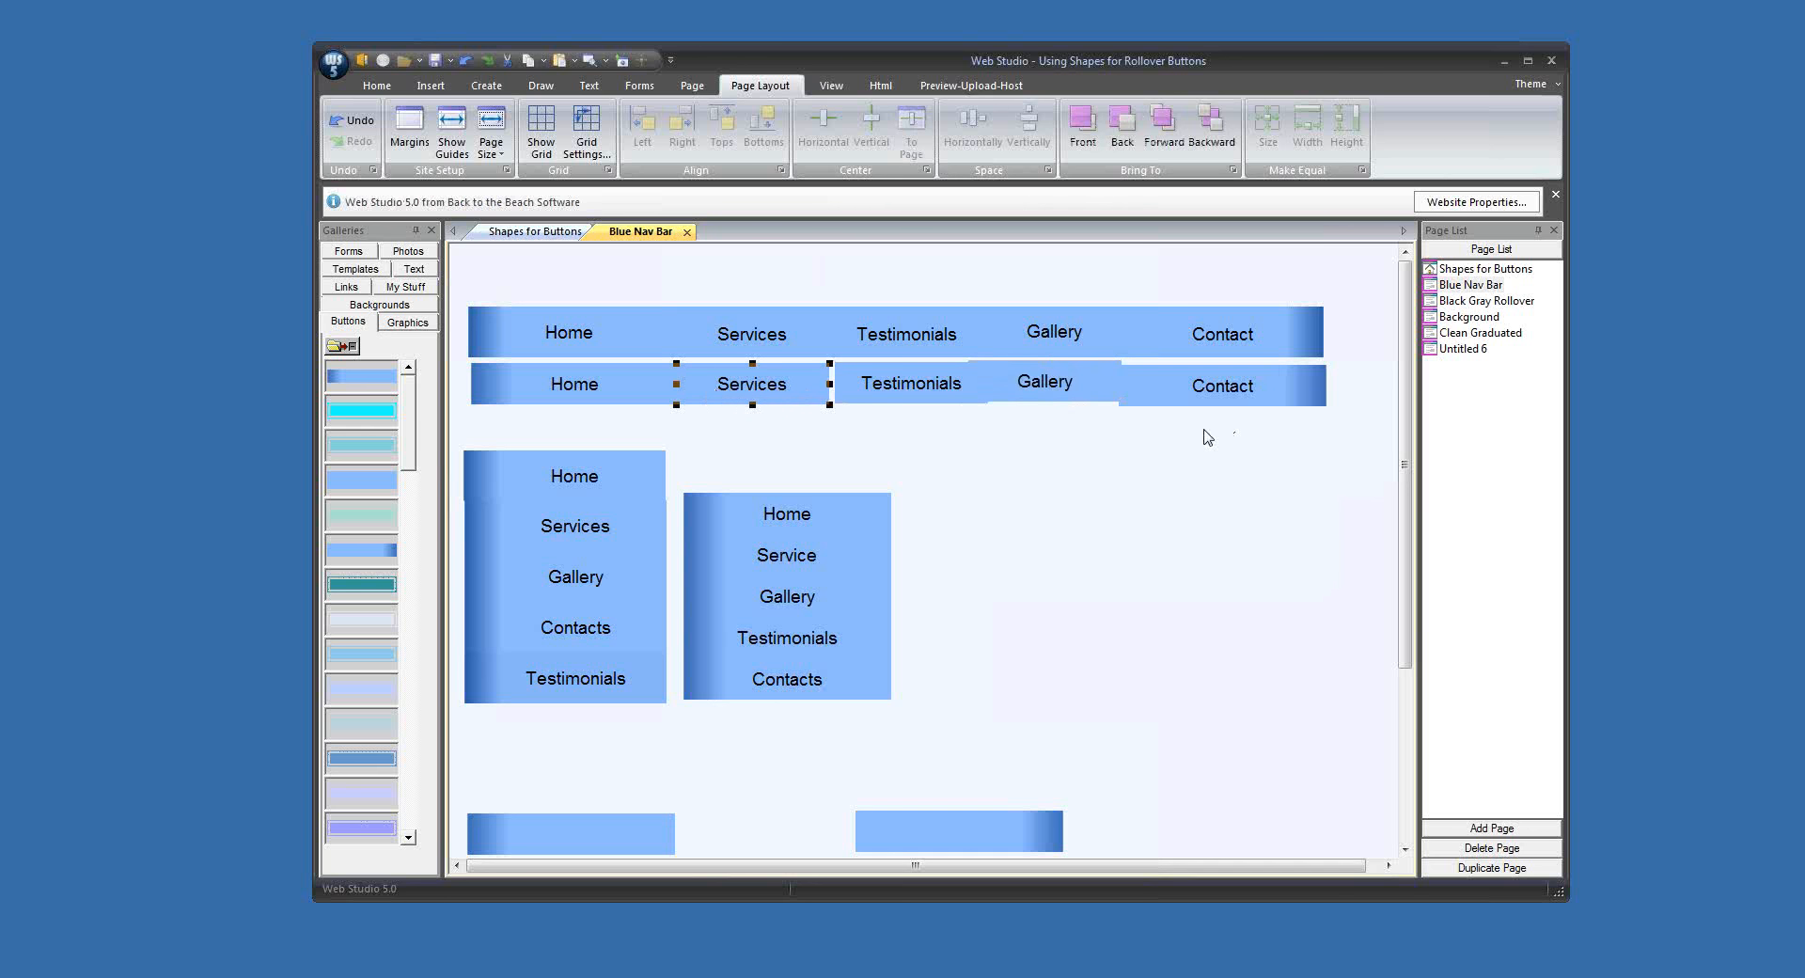
{"action": "left_click_drag", "start_coordinate": [1208, 437], "coordinate": [631, 381]}
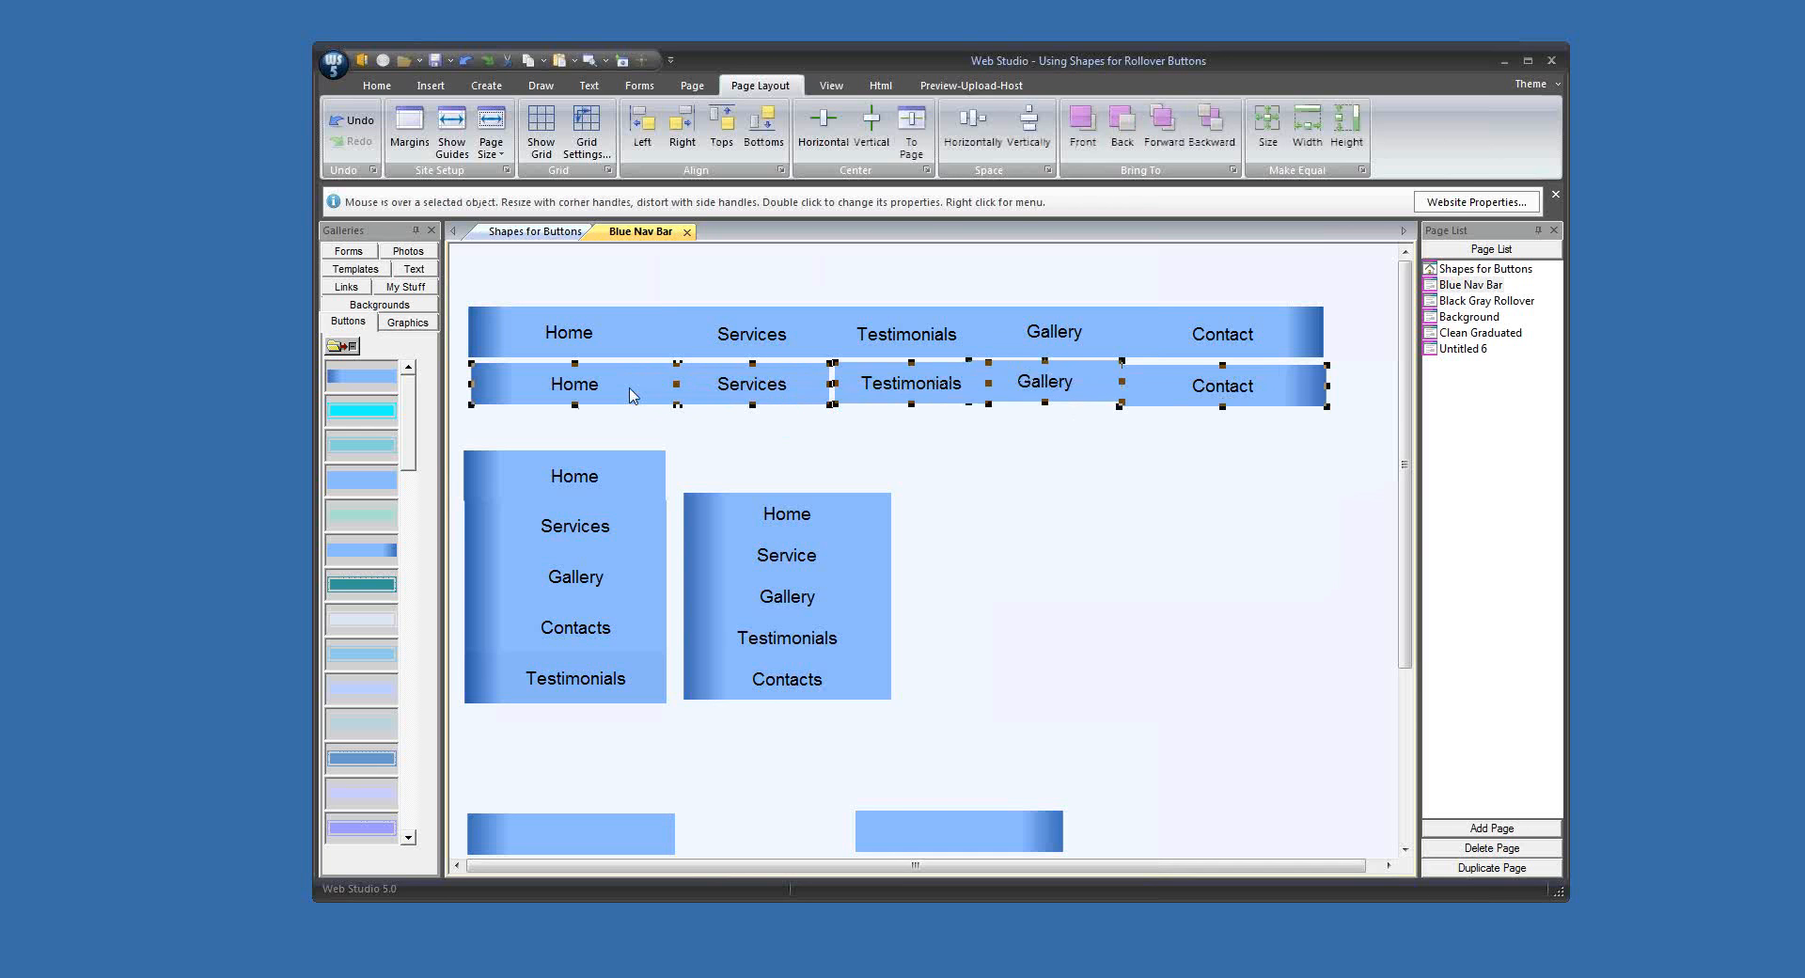
{"action": "left_click", "coordinate": [764, 124]}
{"action": "left_click", "coordinate": [965, 133]}
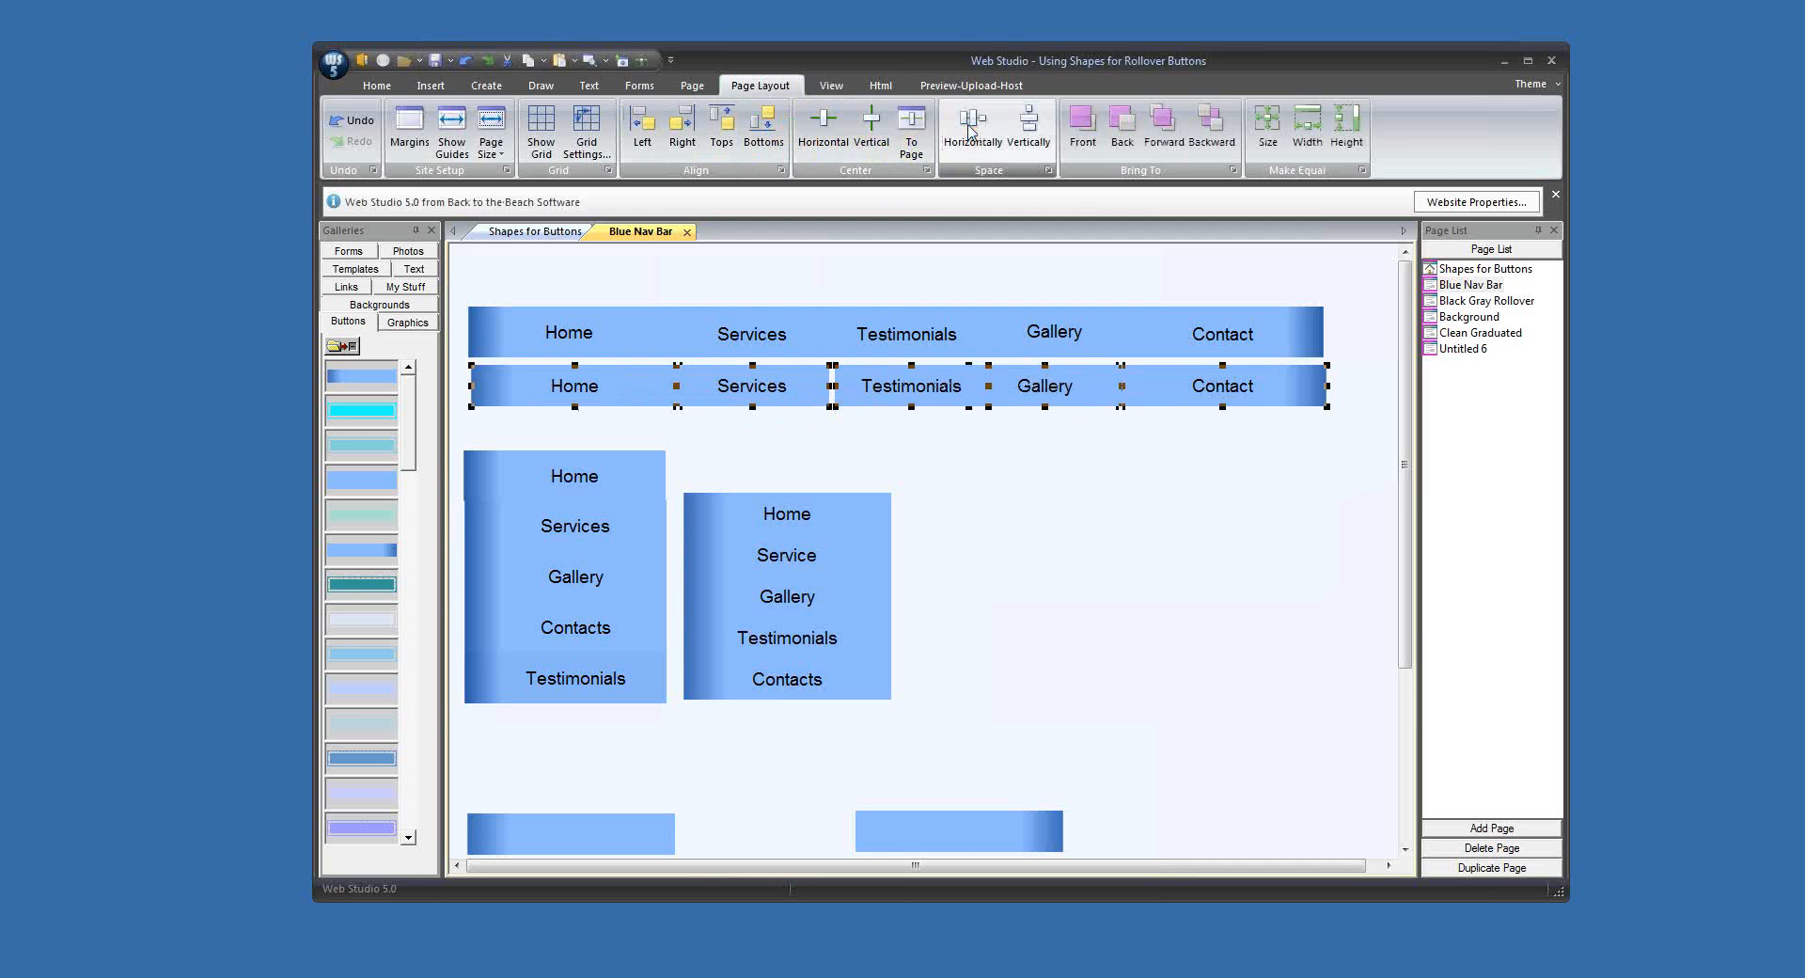
{"action": "left_click", "coordinate": [1172, 468]}
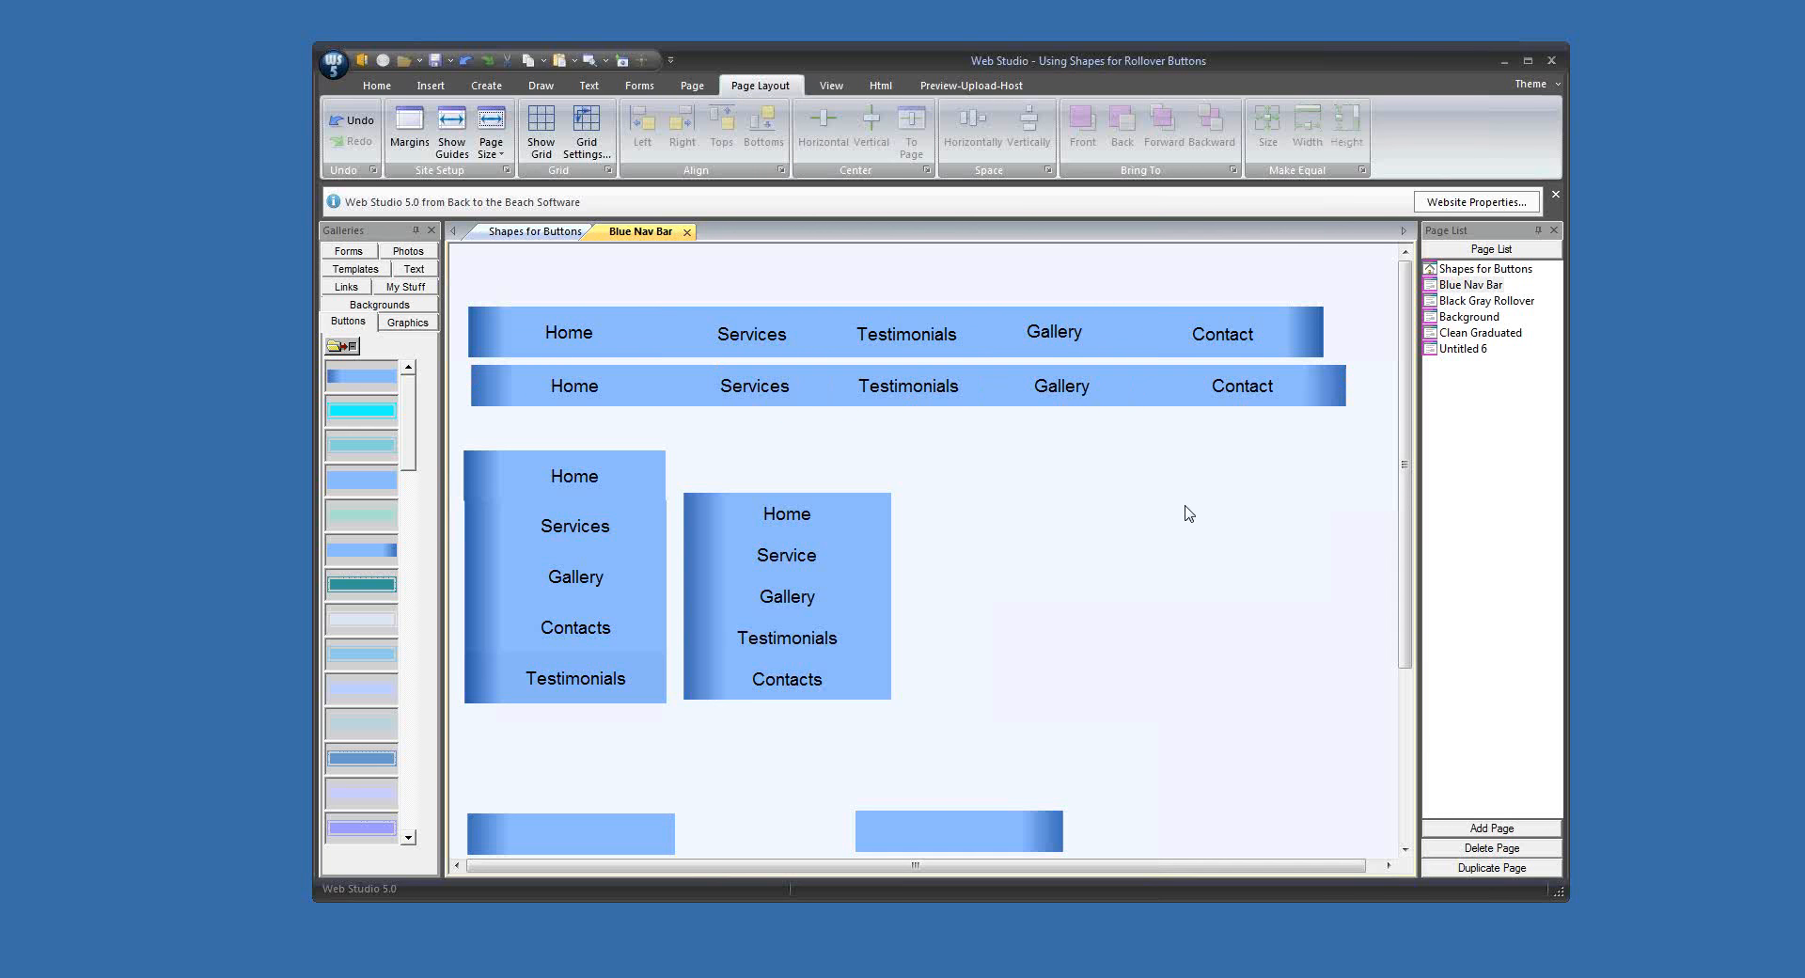
Step: Delete the original horizontal bar and move the new row of rollover buttons up into its place
{"action": "left_click_drag", "start_coordinate": [465, 282], "coordinate": [1331, 331]}
{"action": "key", "text": "Delete"}
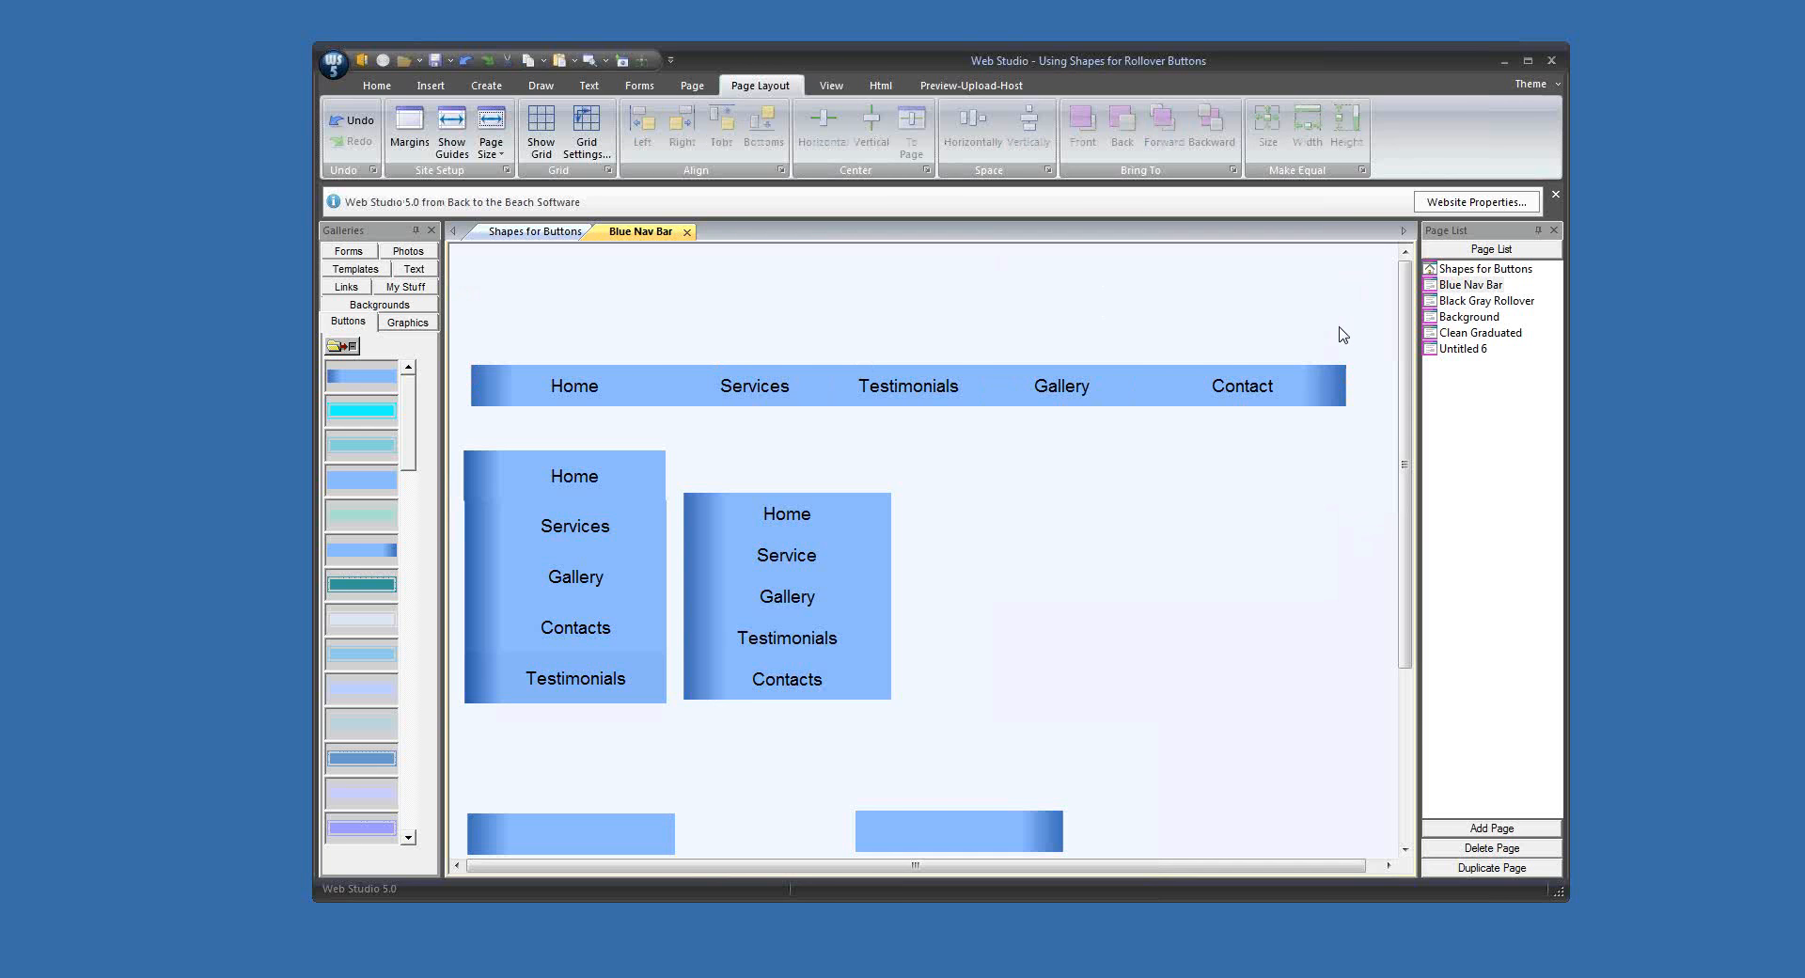
{"action": "left_click_drag", "start_coordinate": [479, 343], "coordinate": [1280, 311]}
{"action": "left_click", "coordinate": [1322, 462]}
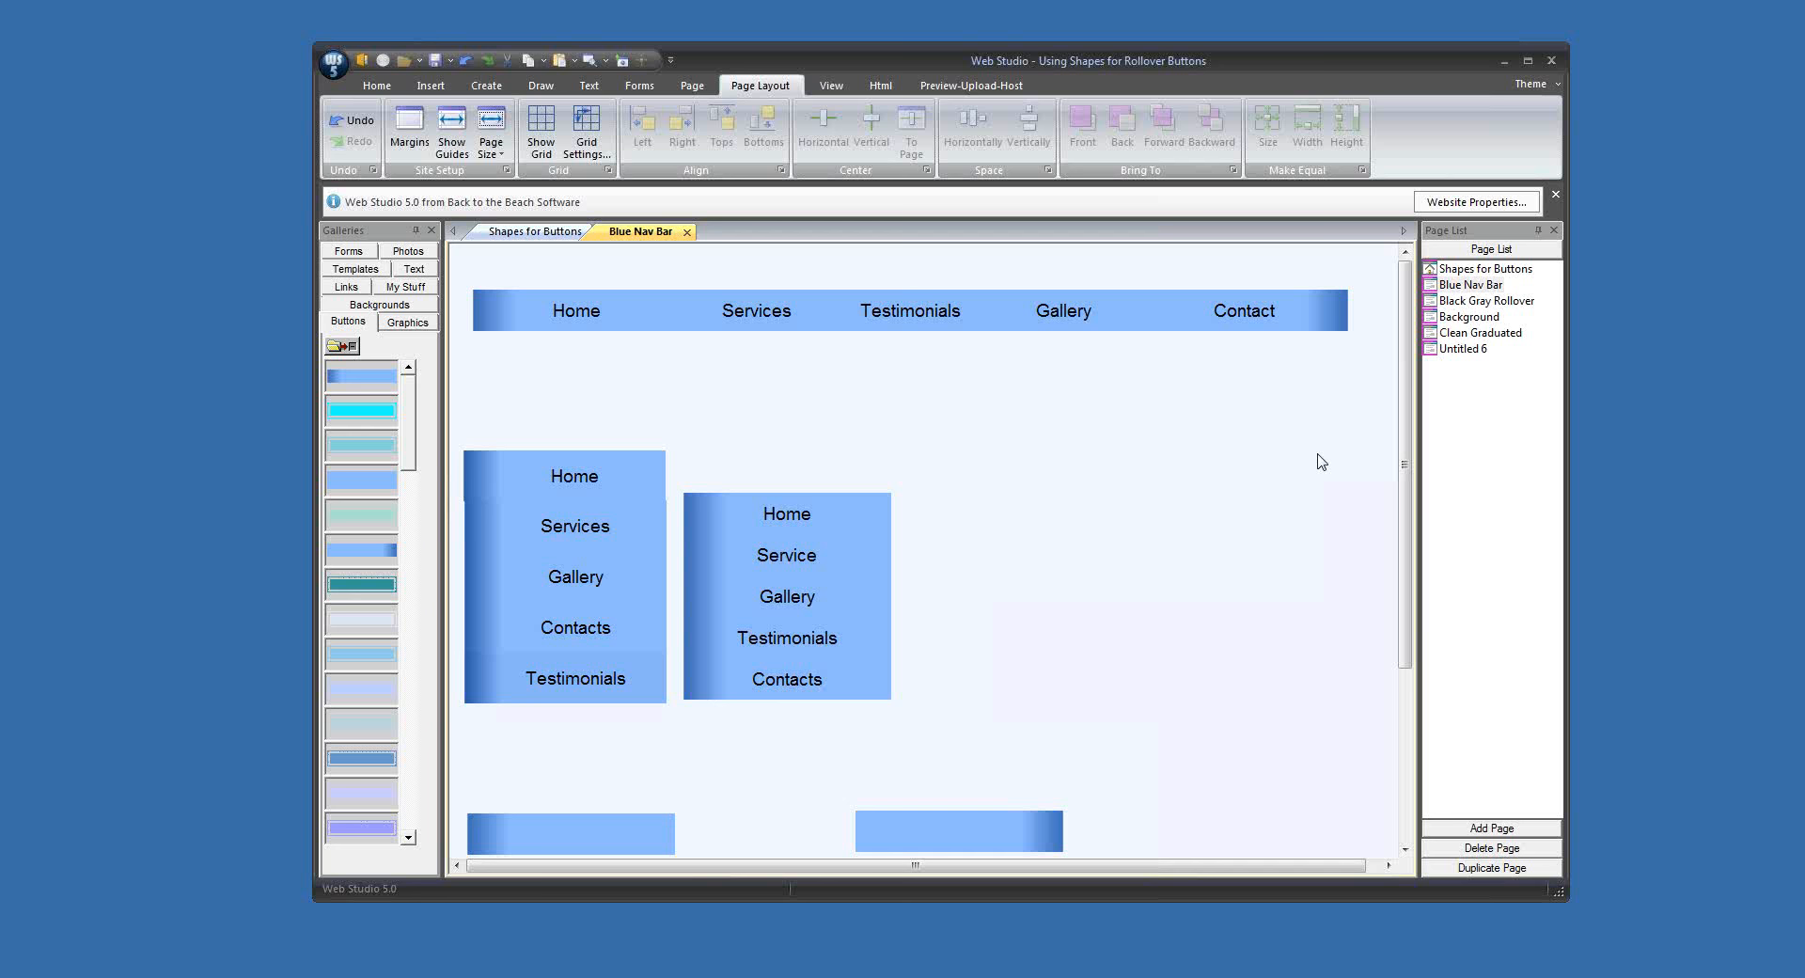
Step: Draw a square below the navigation bar and fill it with the darker blue sampled from the bar's dark right end
{"action": "left_click", "coordinate": [541, 86]}
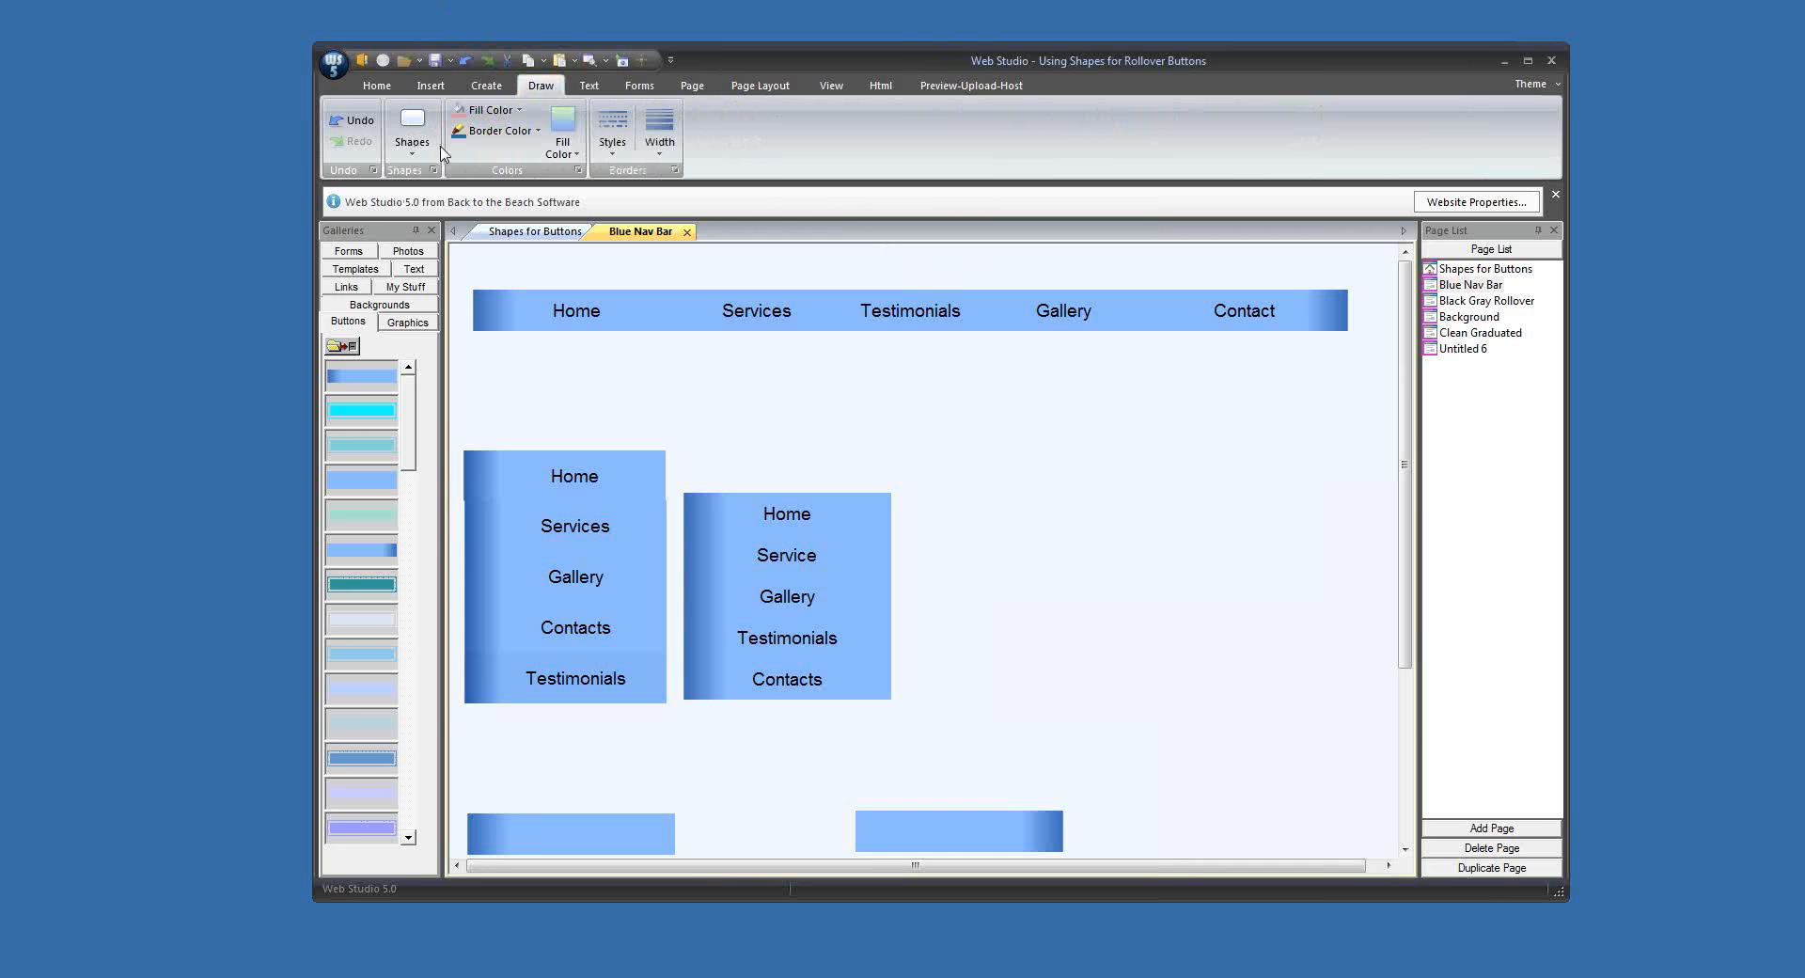
{"action": "left_click", "coordinate": [411, 131]}
{"action": "left_click", "coordinate": [419, 200]}
{"action": "left_click_drag", "start_coordinate": [550, 320], "coordinate": [1195, 482]}
{"action": "left_click", "coordinate": [490, 110]}
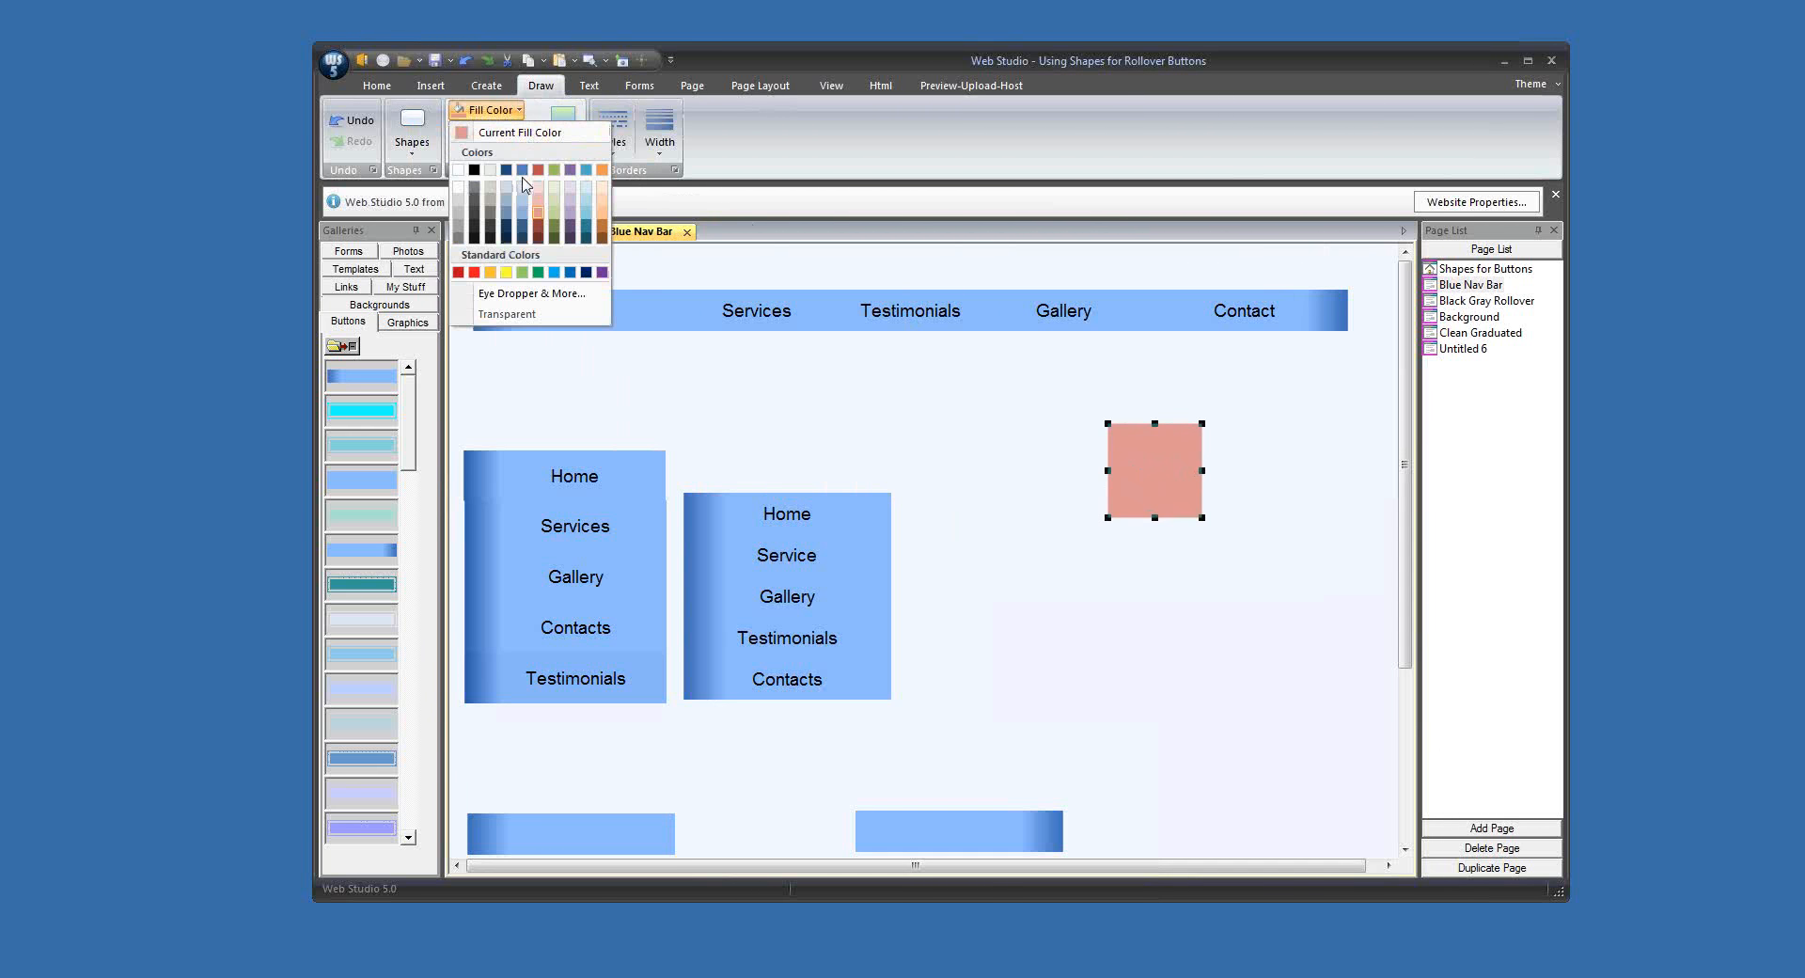
{"action": "left_click", "coordinate": [541, 293]}
{"action": "left_click", "coordinate": [1053, 455]}
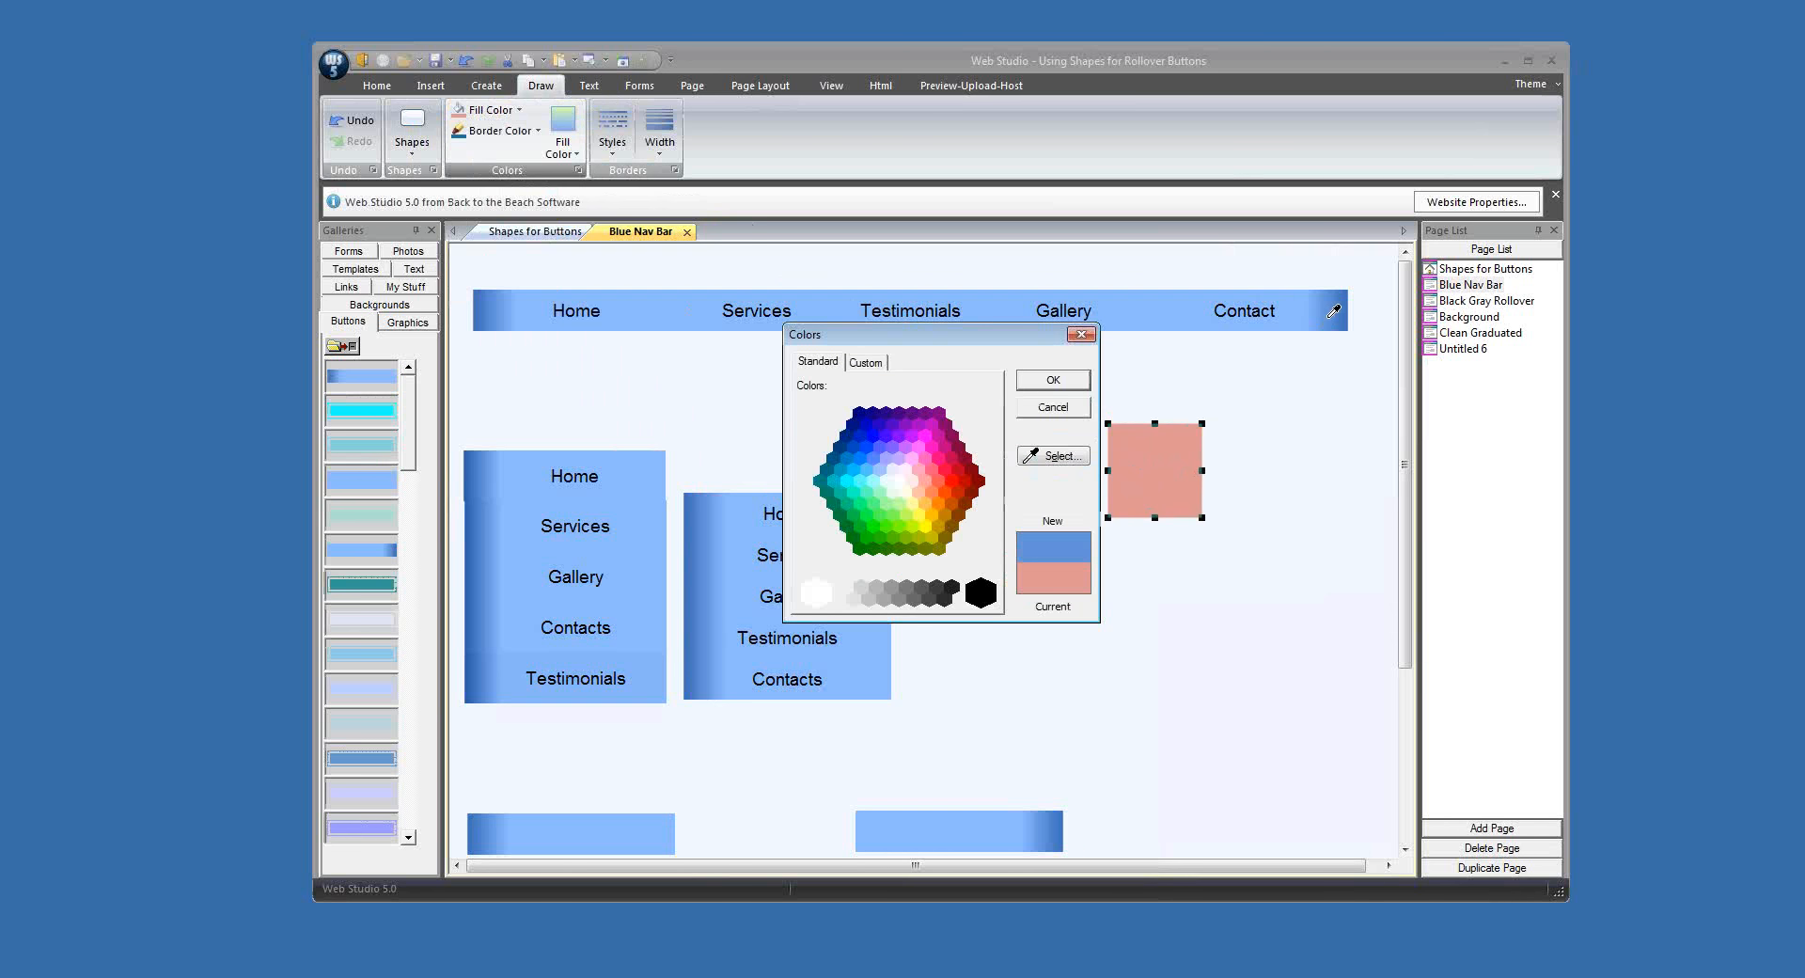
{"action": "left_click", "coordinate": [1072, 384]}
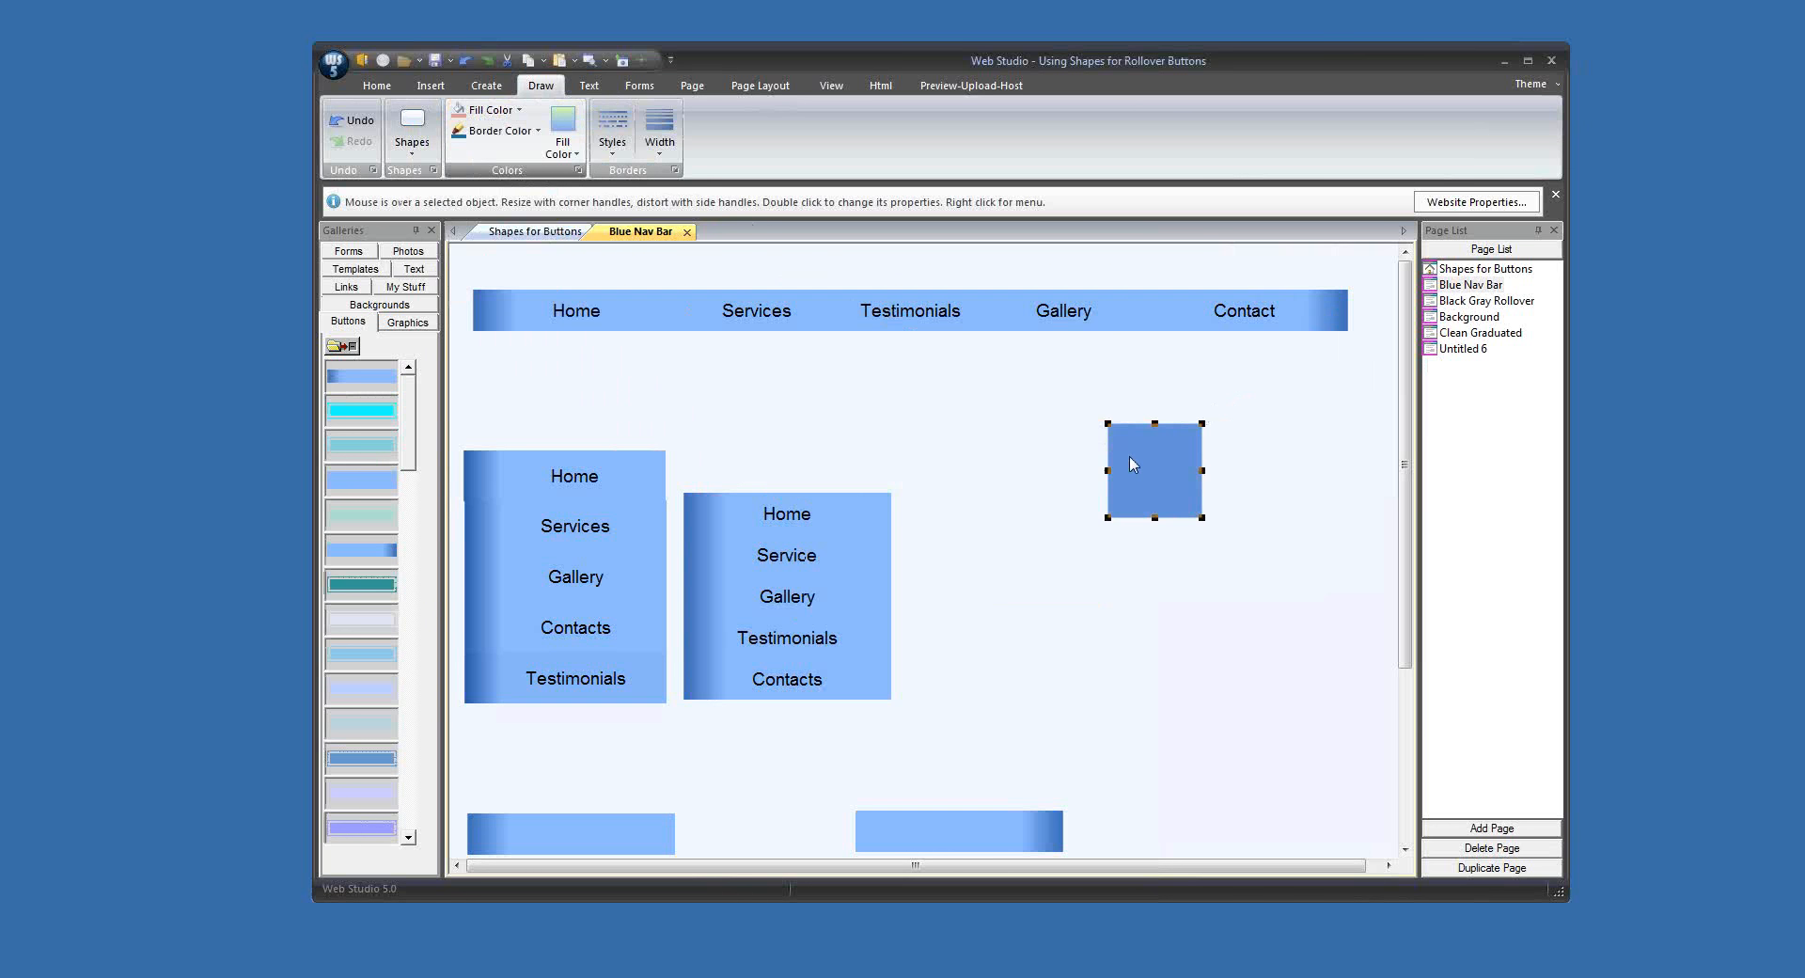
Step: Widen the blue square into a rectangle, duplicate it, and align the copy exactly over the original by tops and left edges
{"action": "left_click_drag", "start_coordinate": [1141, 468], "coordinate": [1213, 435]}
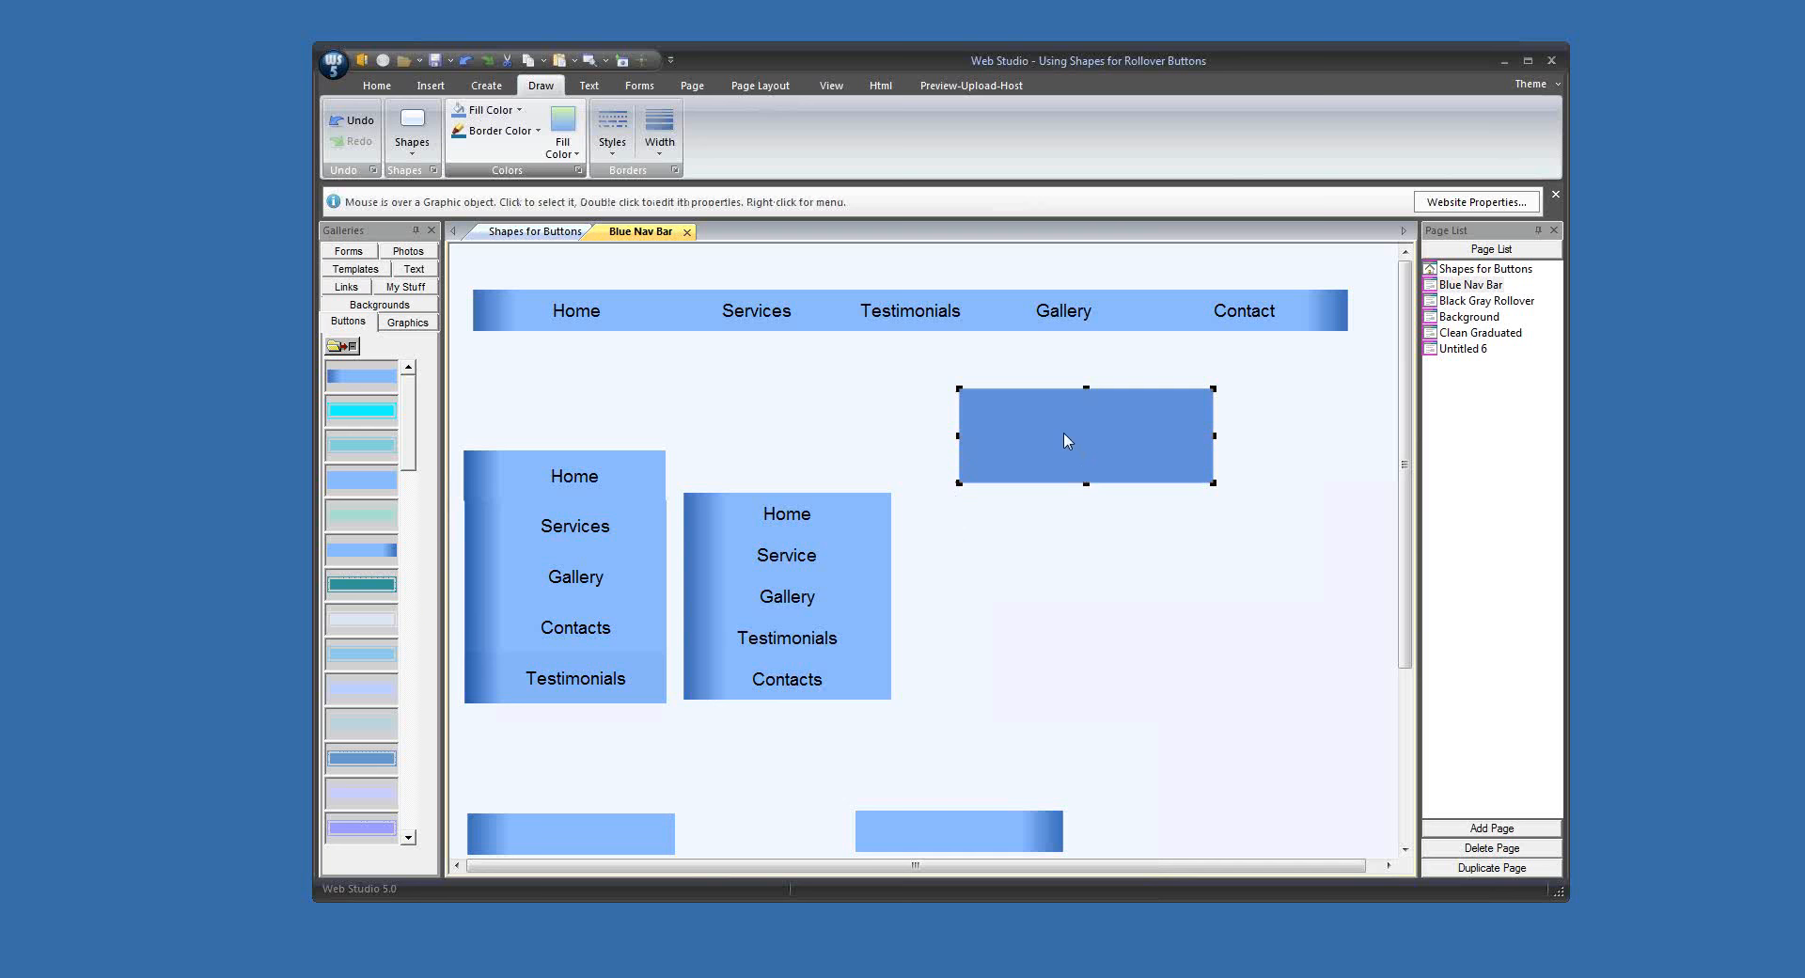
{"action": "mouse_move", "coordinate": [1067, 441]}
{"action": "left_mouse_down"}
{"action": "mouse_move", "coordinate": [1091, 528]}
{"action": "mouse_move", "coordinate": [1091, 453]}
{"action": "left_mouse_up"}
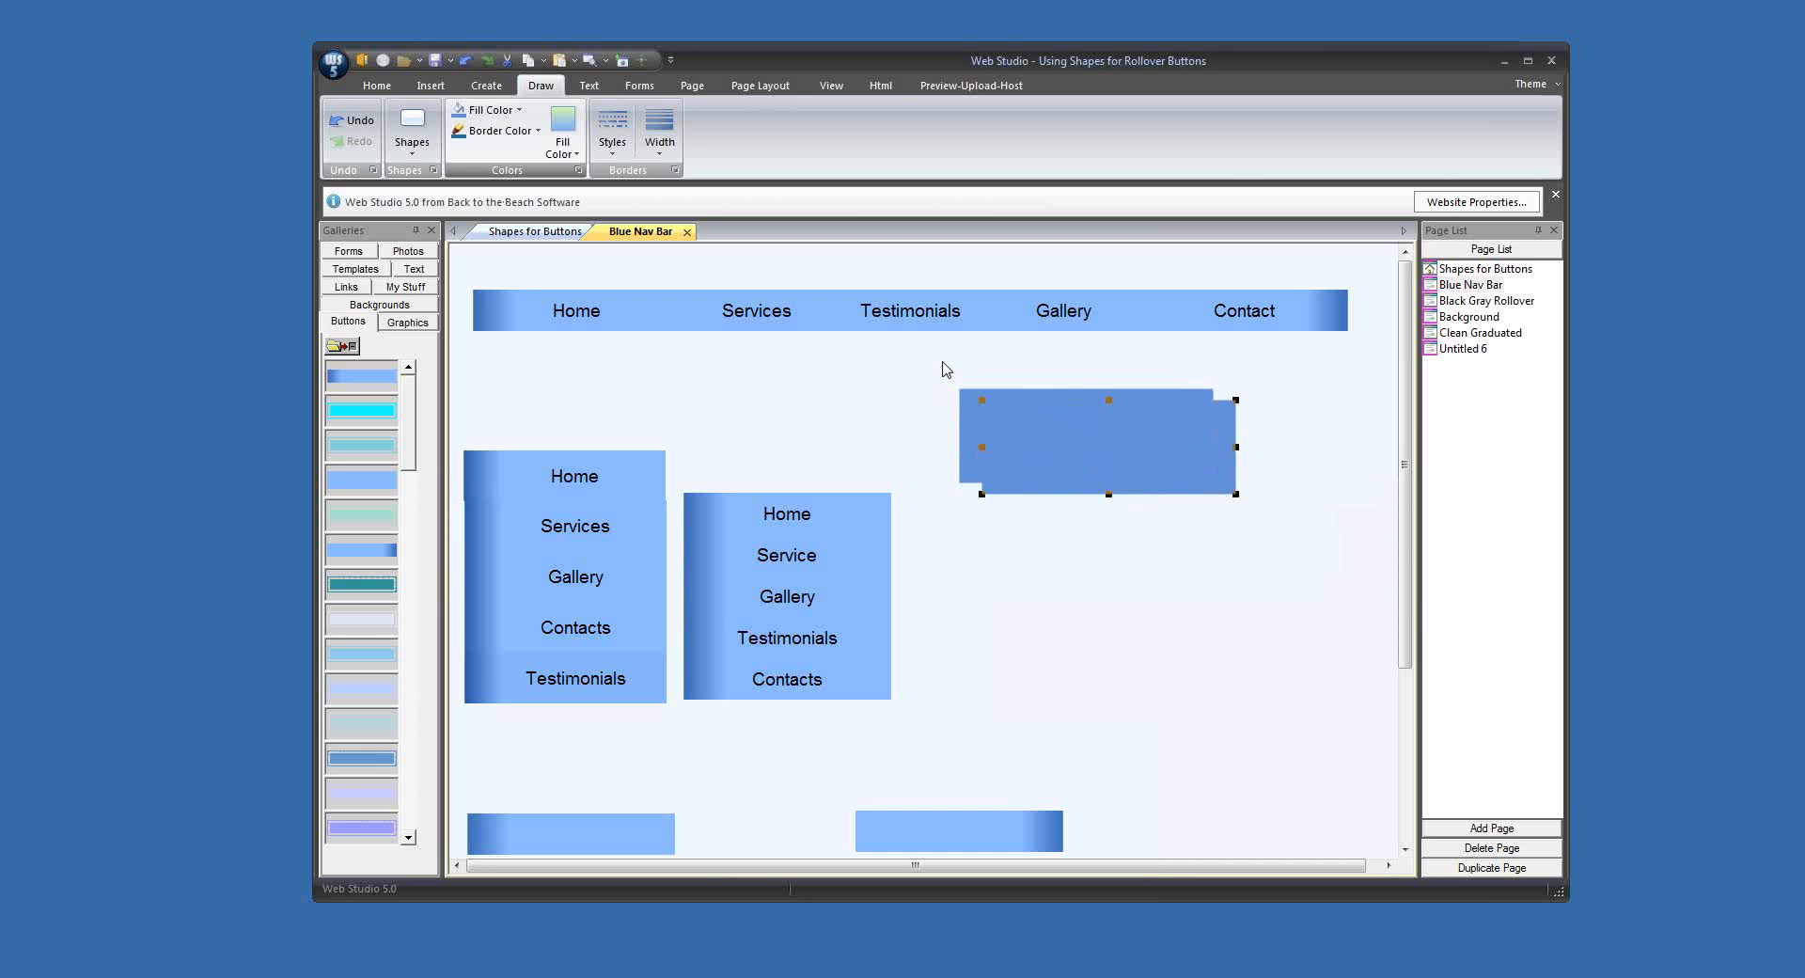
{"action": "left_click_drag", "start_coordinate": [945, 375], "coordinate": [1054, 461]}
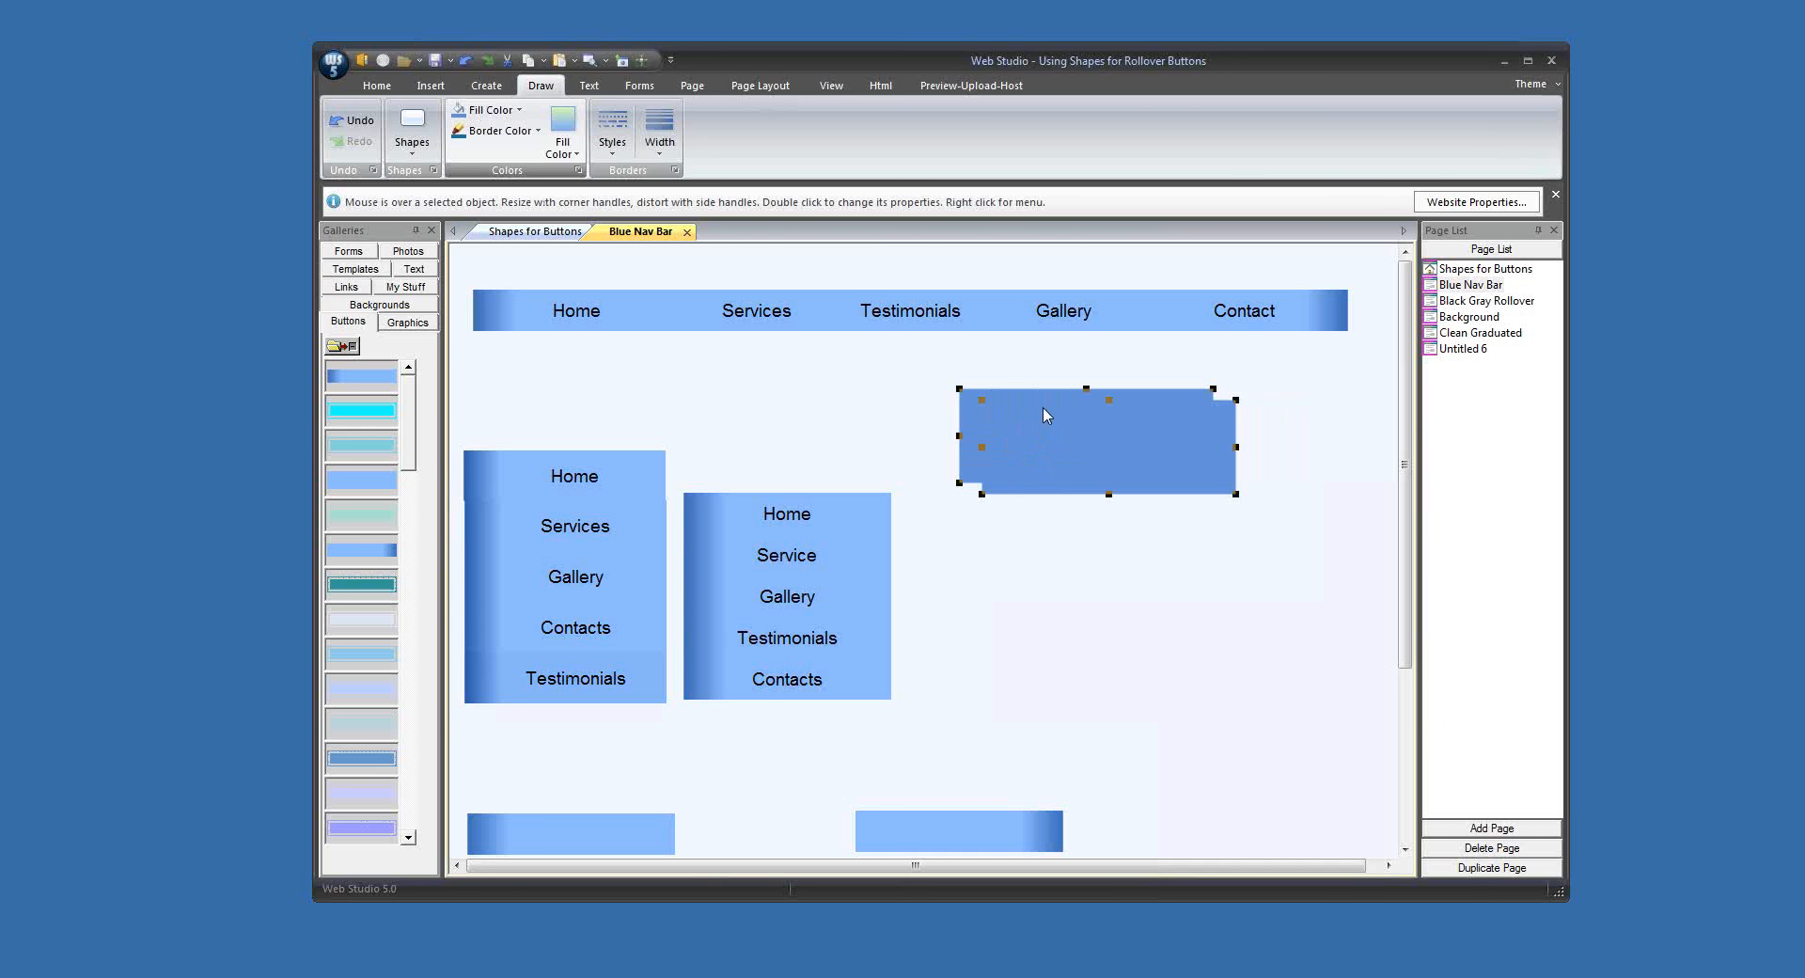
{"action": "left_click", "coordinate": [760, 86]}
{"action": "left_click", "coordinate": [721, 130]}
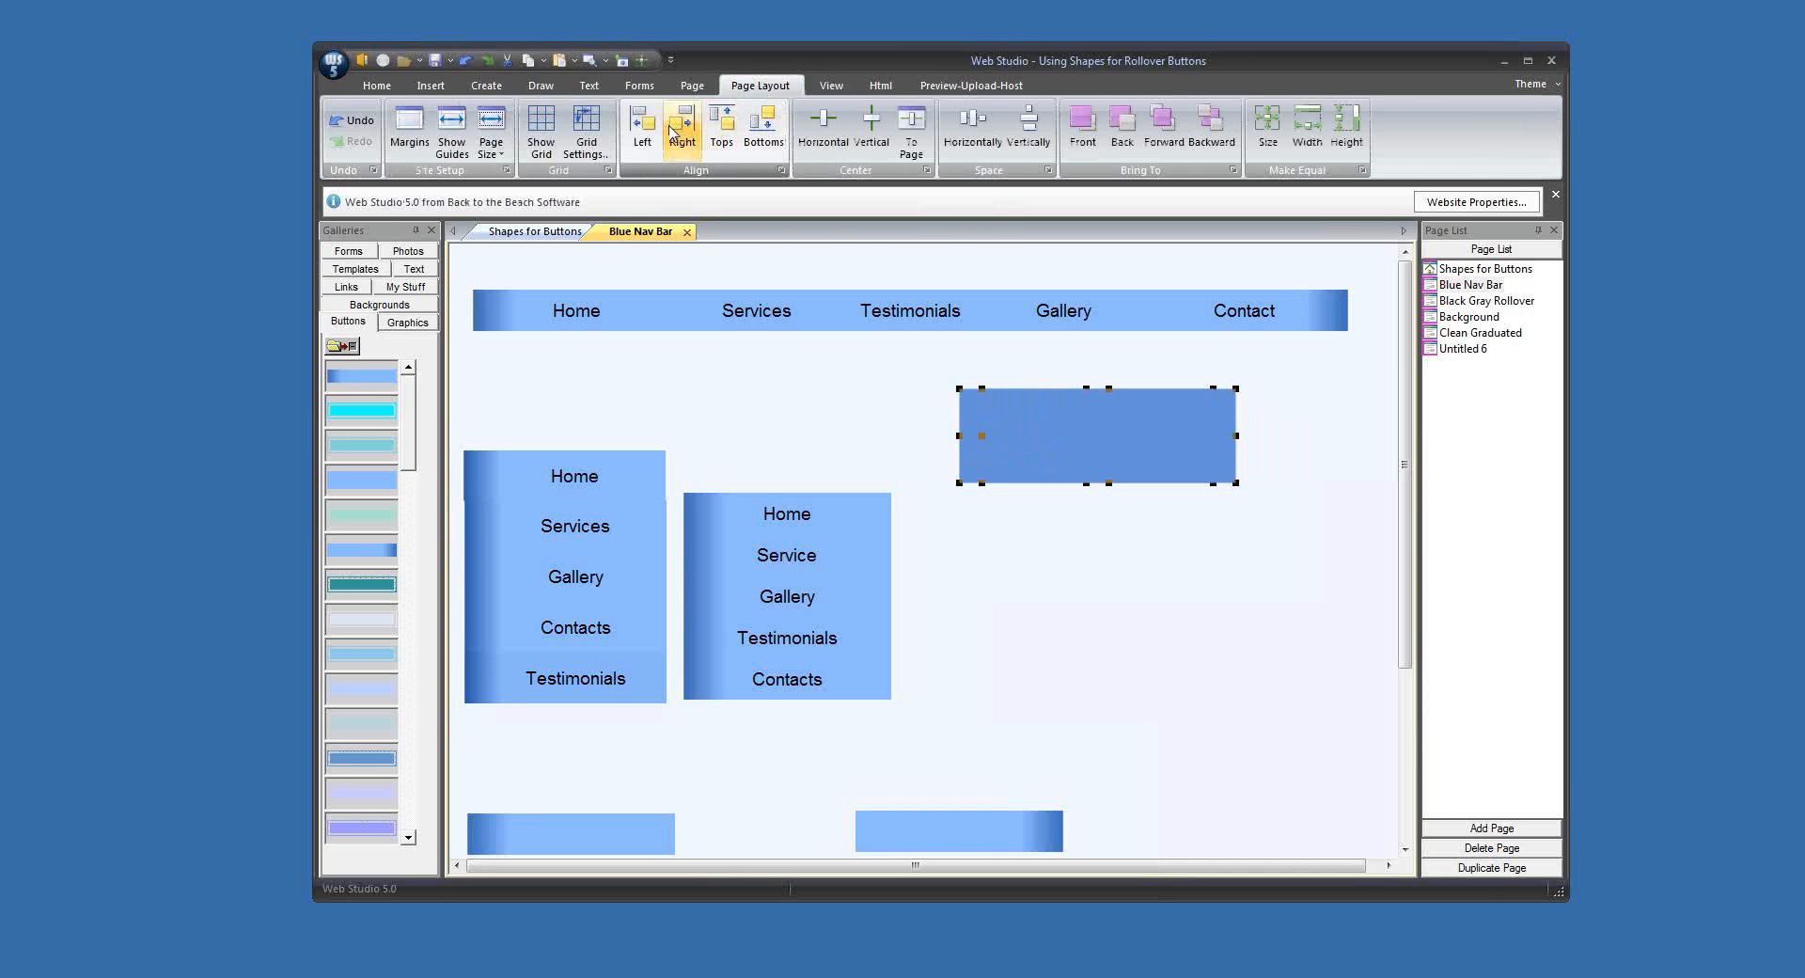
{"action": "left_click", "coordinate": [645, 132]}
Step: Merge the two stacked blue rectangles into a single graphic and move it closer under the horizontal bar
{"action": "left_click", "coordinate": [486, 86]}
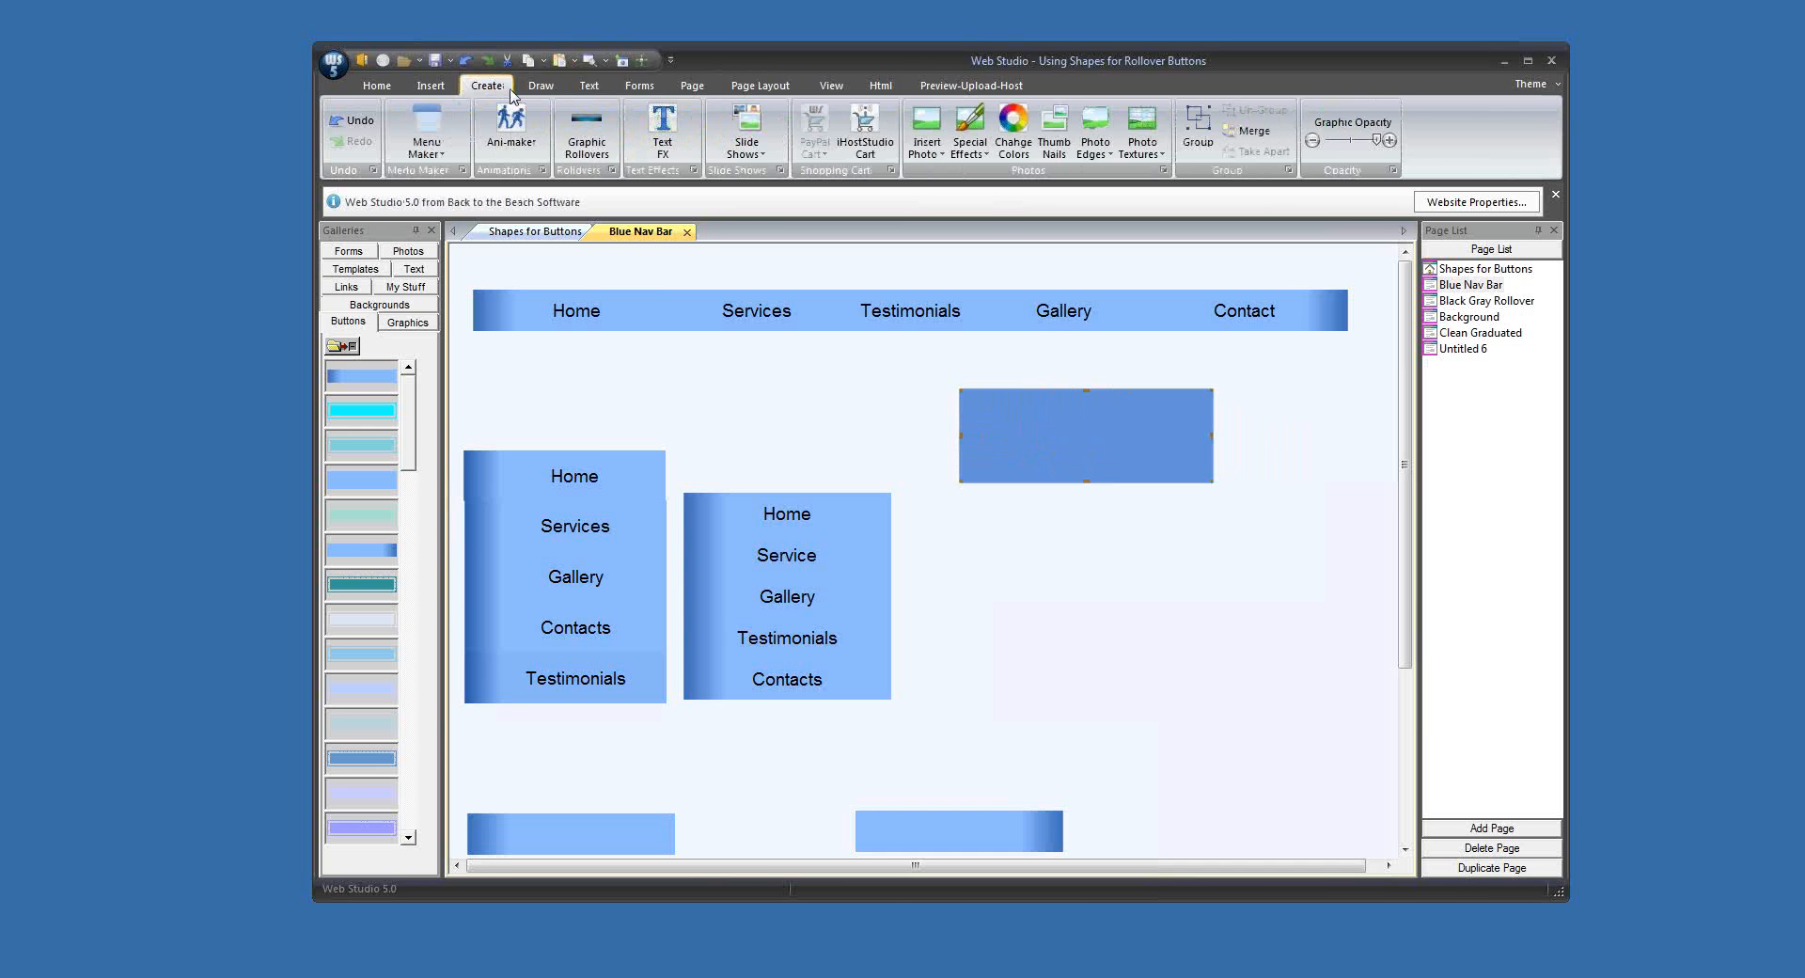
{"action": "left_click", "coordinate": [1249, 134]}
{"action": "left_click_drag", "start_coordinate": [1126, 442], "coordinate": [1051, 429]}
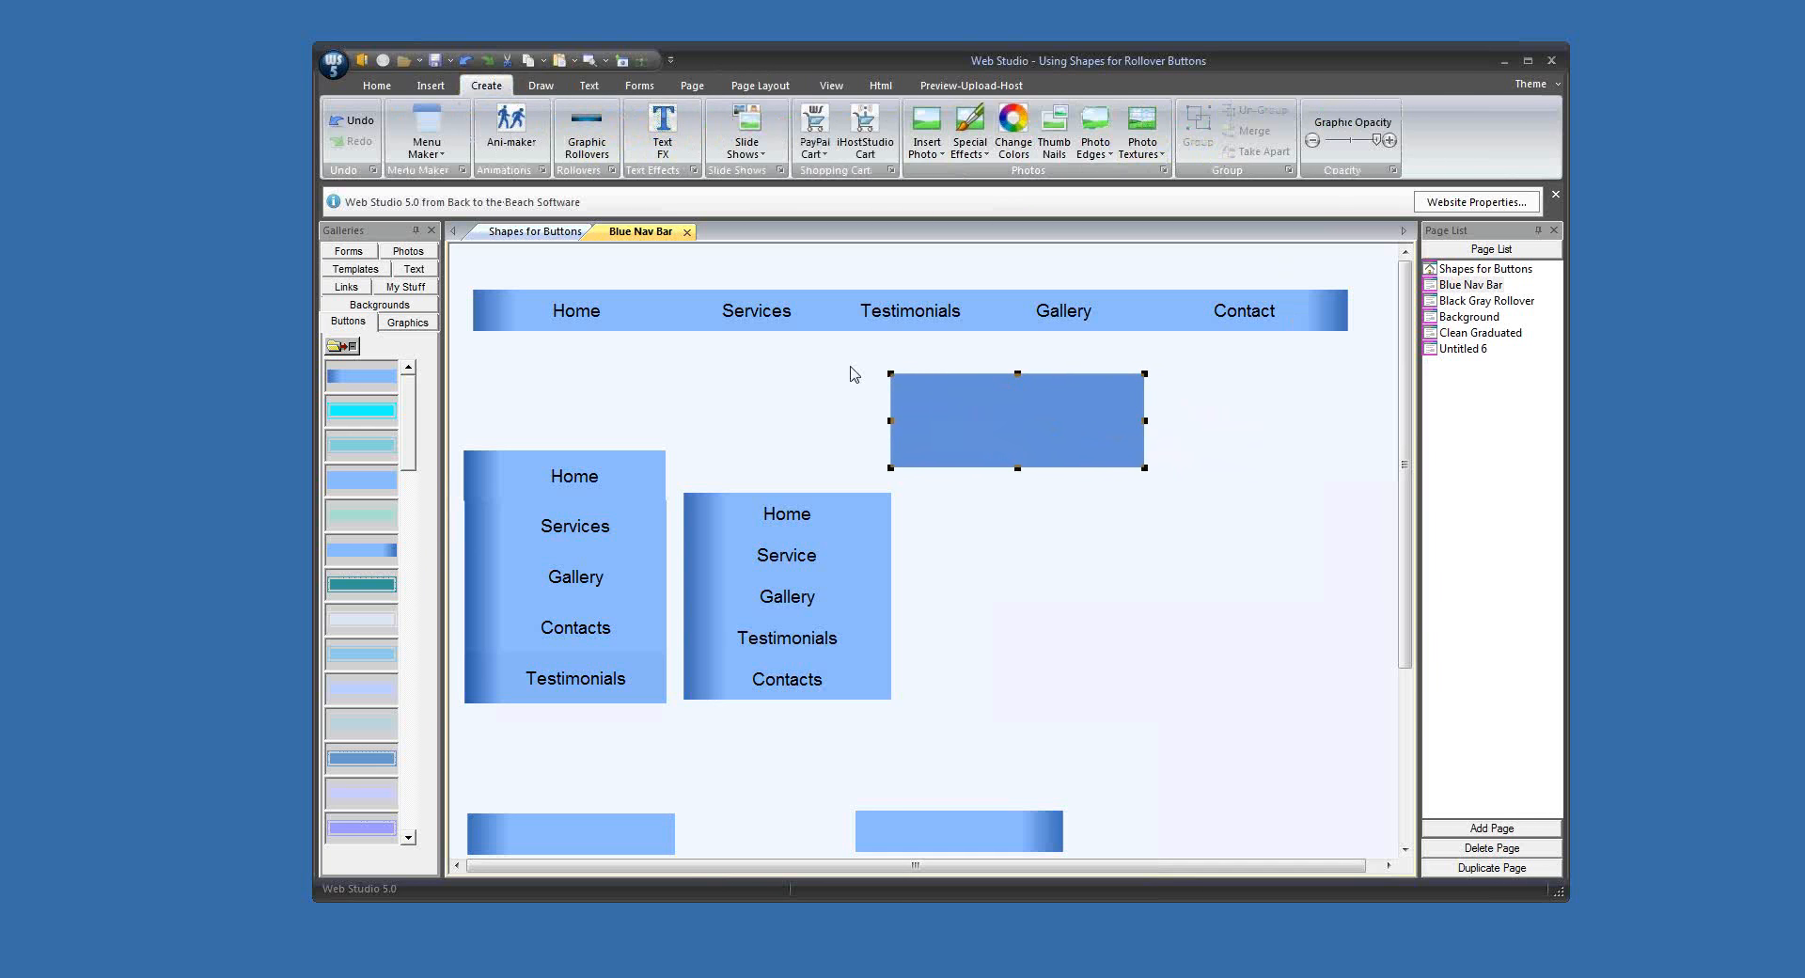
Step: Make the merged blue rectangle the same size as the horizontal bar's Services button
{"action": "left_click", "coordinate": [775, 320]}
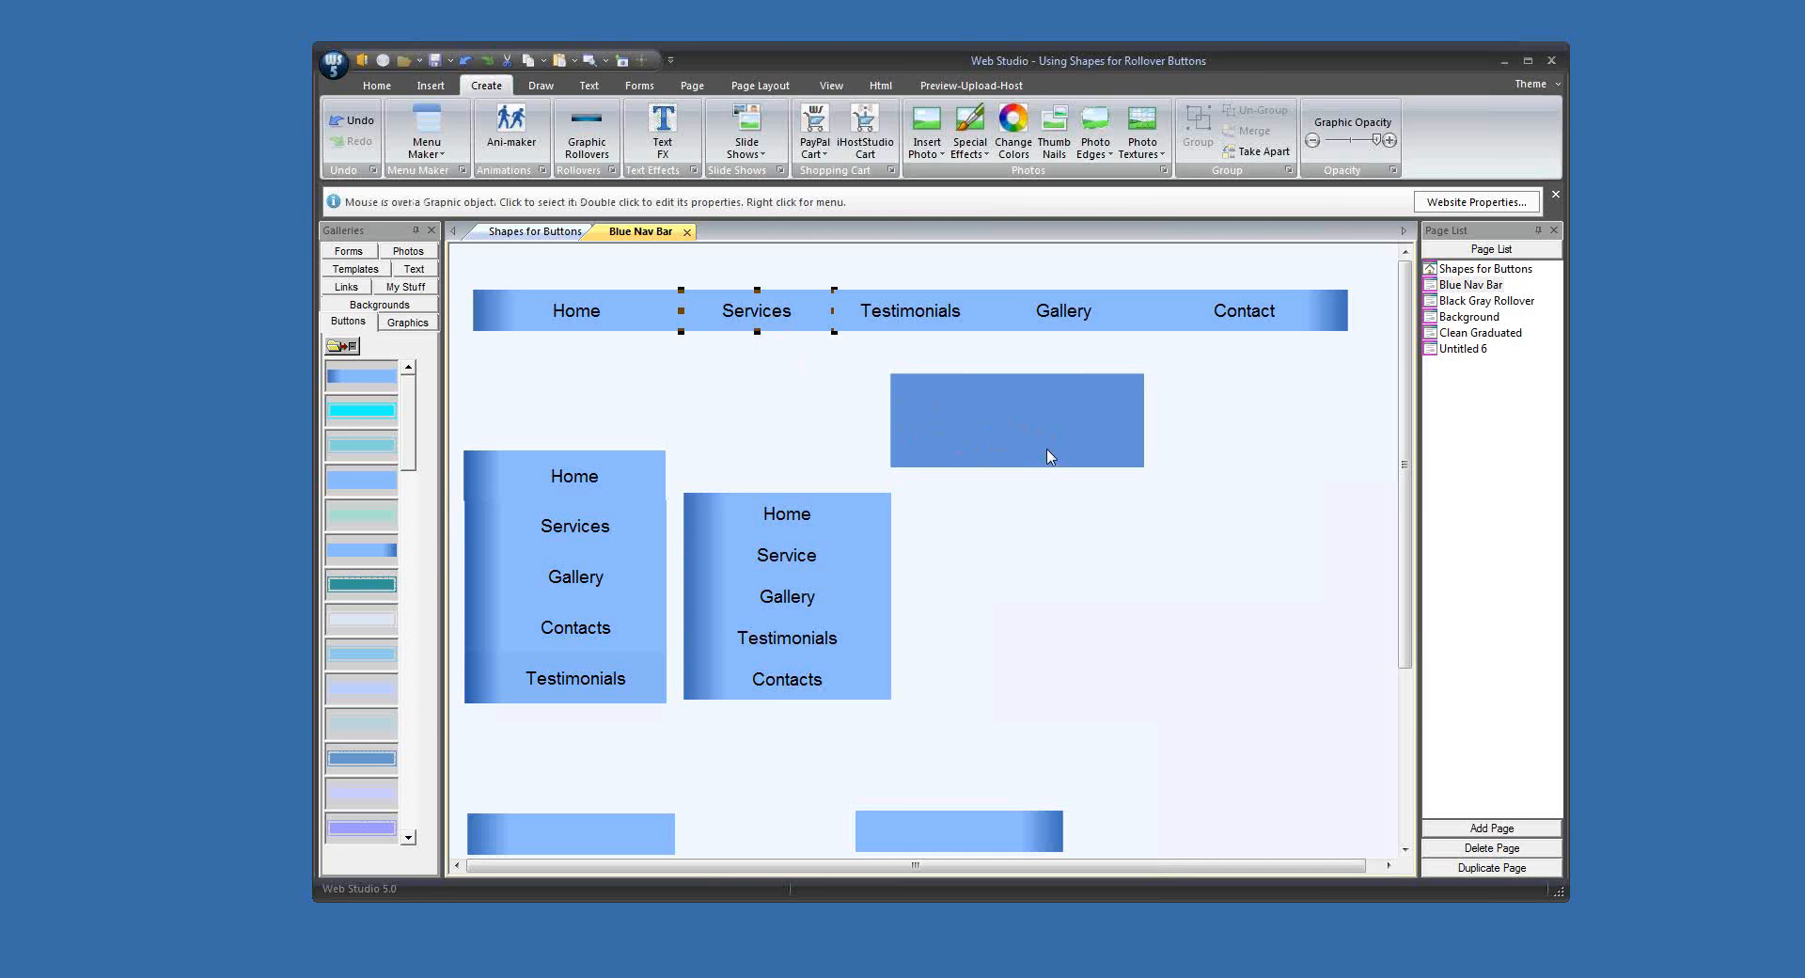
{"action": "left_click", "coordinate": [749, 86]}
{"action": "left_click", "coordinate": [1267, 123]}
{"action": "left_click", "coordinate": [1218, 424]}
Step: Copy the resized blue rectangle into the Buttons gallery and move the original down beside the blank gradient shapes
{"action": "right_click", "coordinate": [990, 395]}
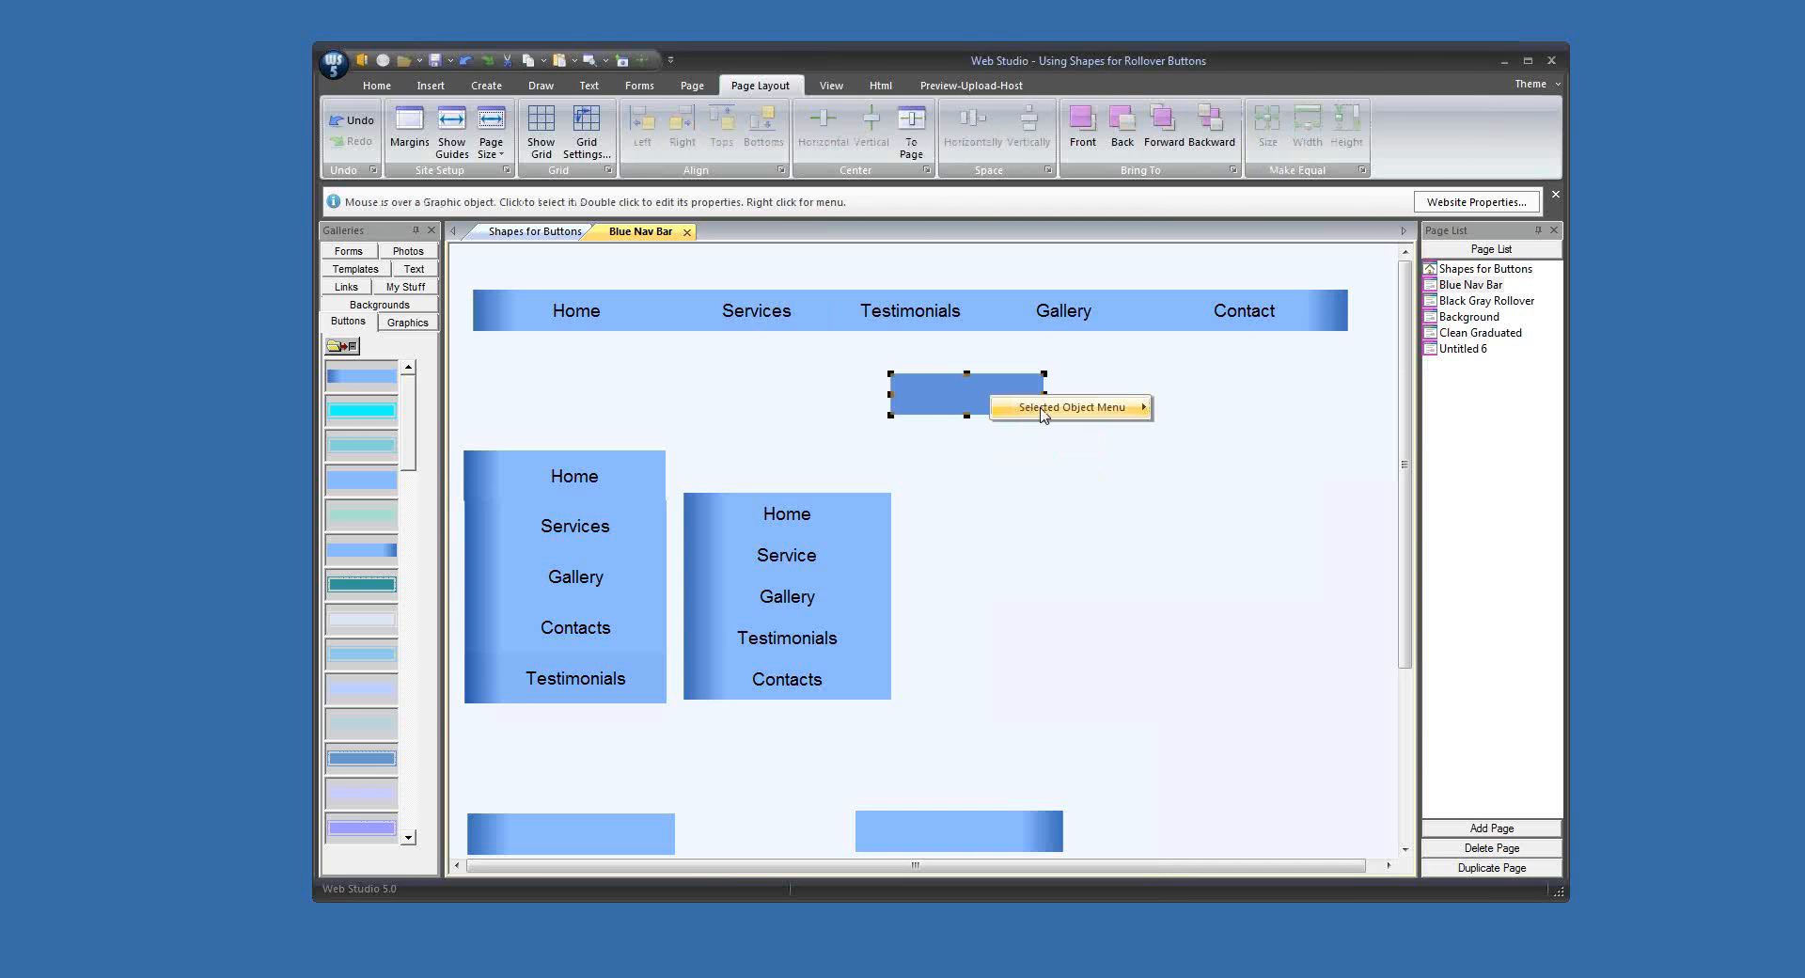
{"action": "mouse_move", "coordinate": [1056, 409]}
{"action": "left_click", "coordinate": [1239, 500]}
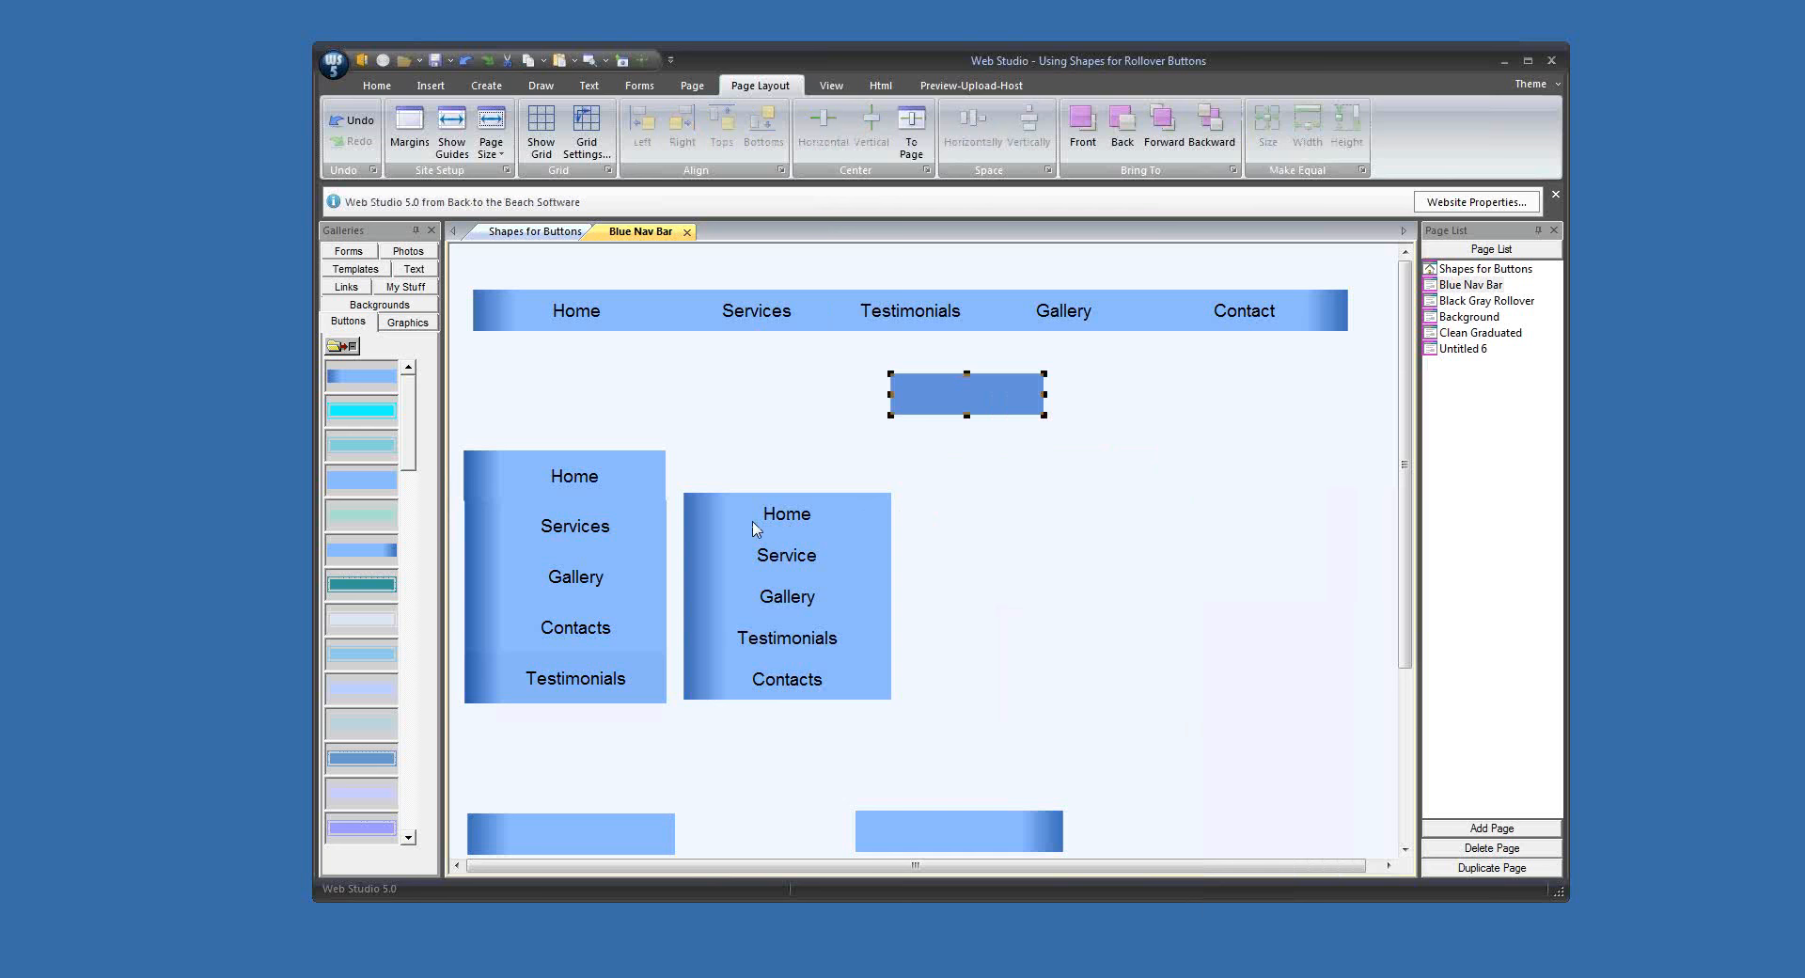
{"action": "right_click", "coordinate": [376, 438]}
{"action": "left_click", "coordinate": [516, 493]}
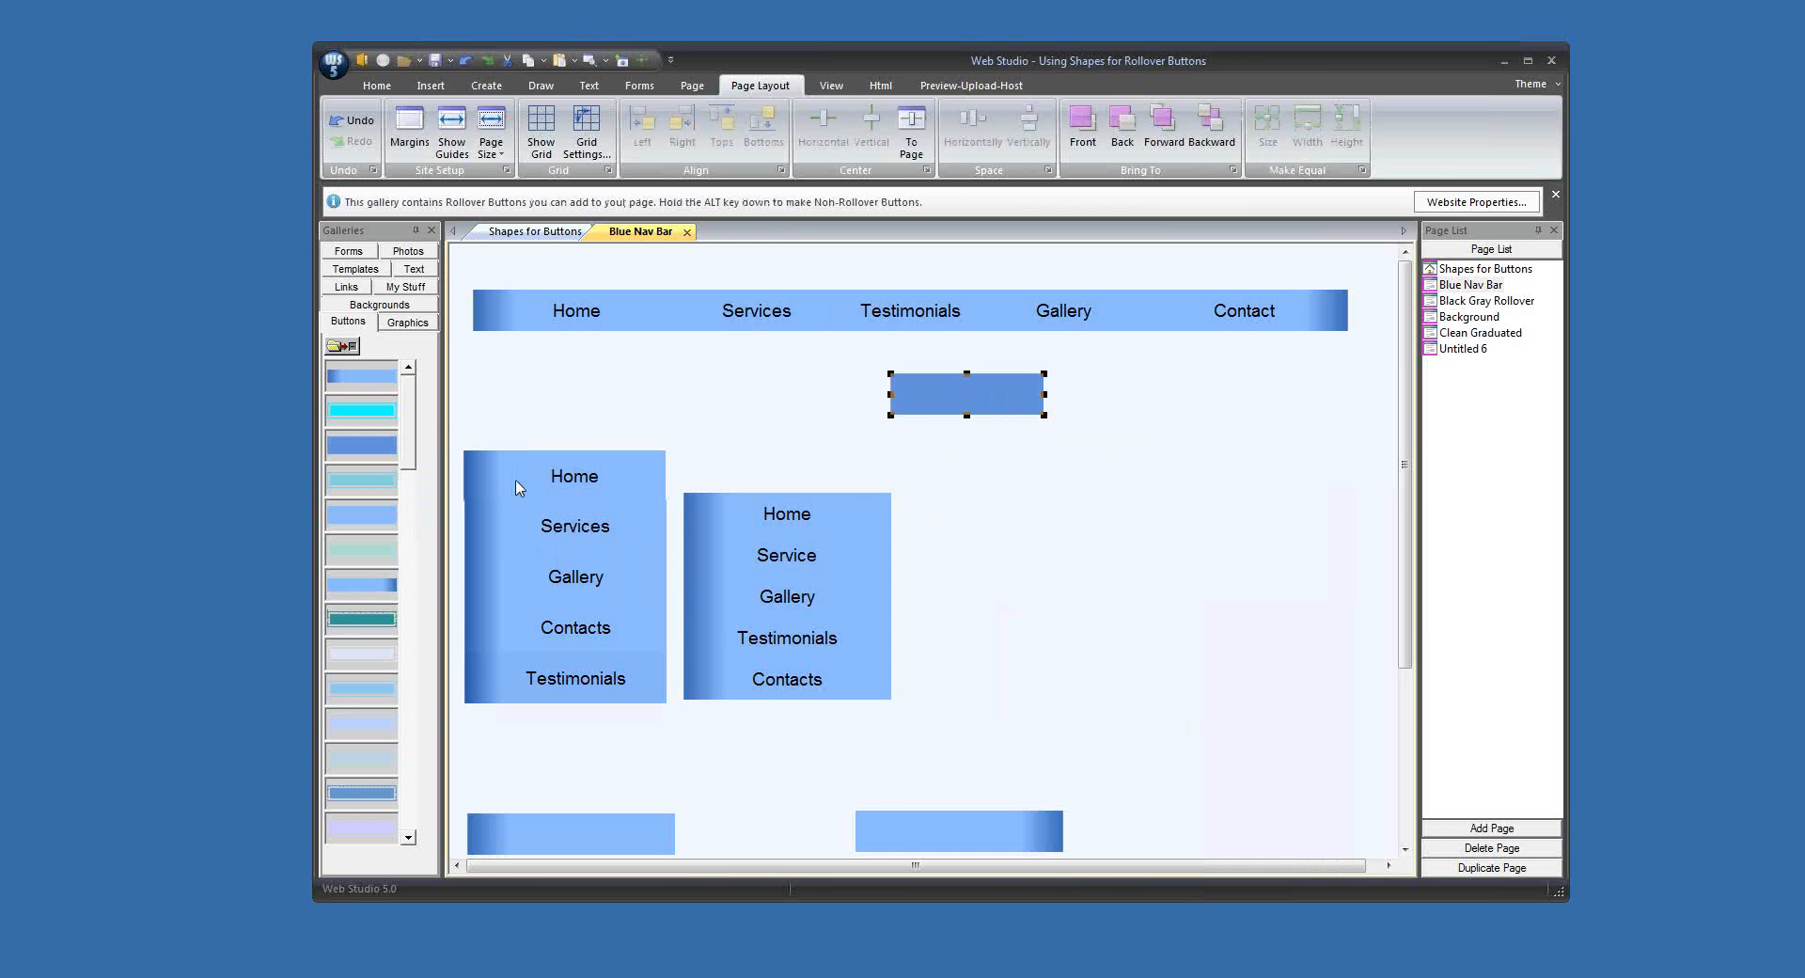
{"action": "left_click_drag", "start_coordinate": [990, 414], "coordinate": [1164, 827]}
Step: Create a Services rollover button from the darker blue gallery shape with larger, flat over and down text, and place it over the horizontal bar's Services button
{"action": "left_click_drag", "start_coordinate": [351, 453], "coordinate": [952, 422]}
{"action": "type", "text": "S"}
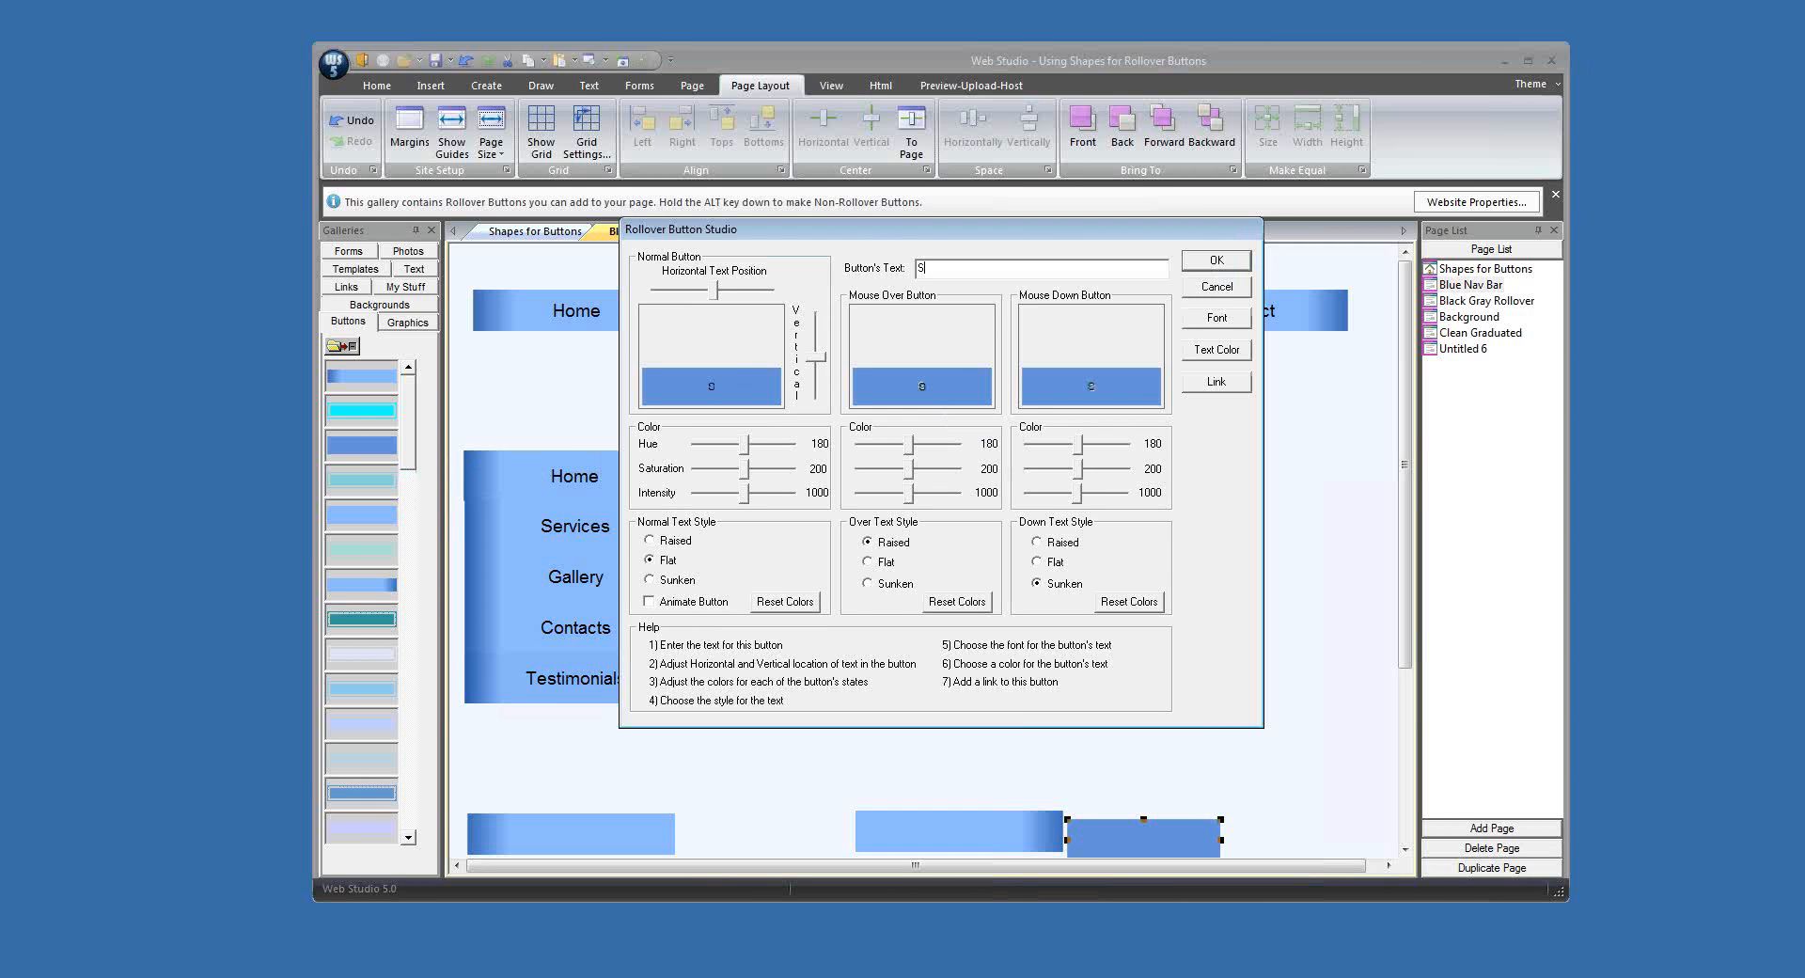
{"action": "type", "text": "ervices"}
{"action": "left_click", "coordinate": [882, 564]}
{"action": "left_click", "coordinate": [1217, 317]}
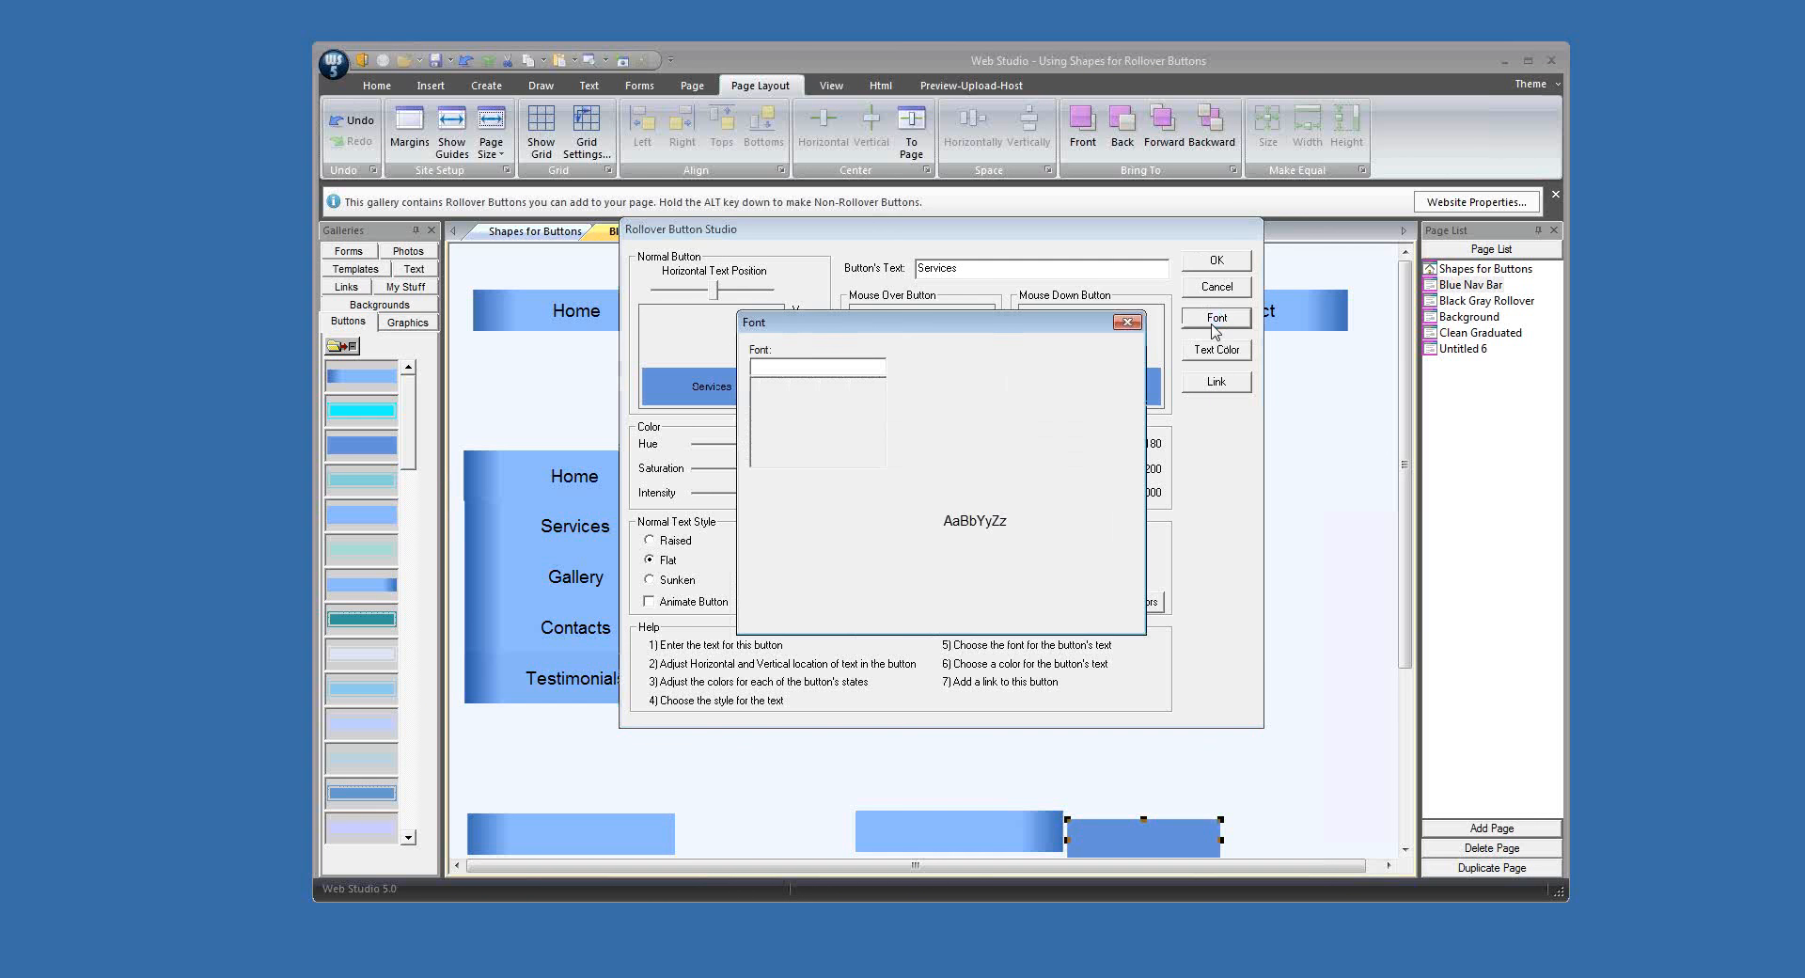
{"action": "left_click", "coordinate": [1027, 409]}
{"action": "left_click", "coordinate": [1096, 367]}
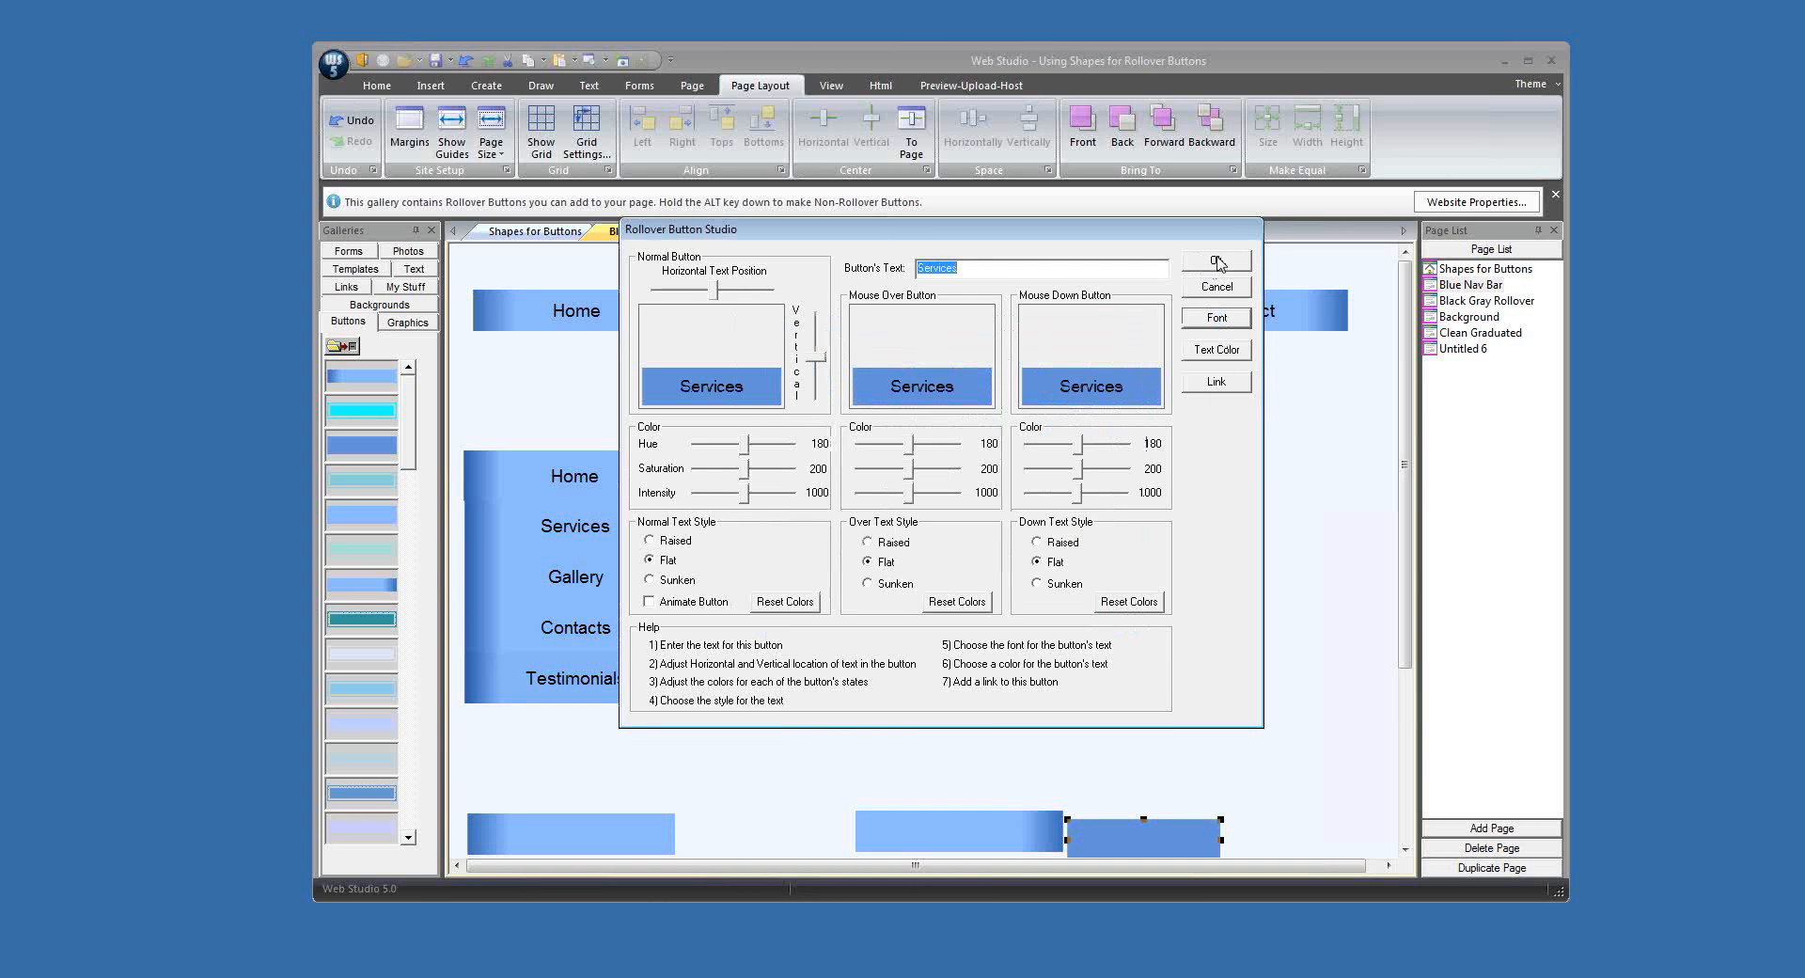
{"action": "left_click", "coordinate": [1217, 260]}
{"action": "left_click_drag", "start_coordinate": [1081, 442], "coordinate": [810, 334]}
{"action": "left_click", "coordinate": [1020, 480]}
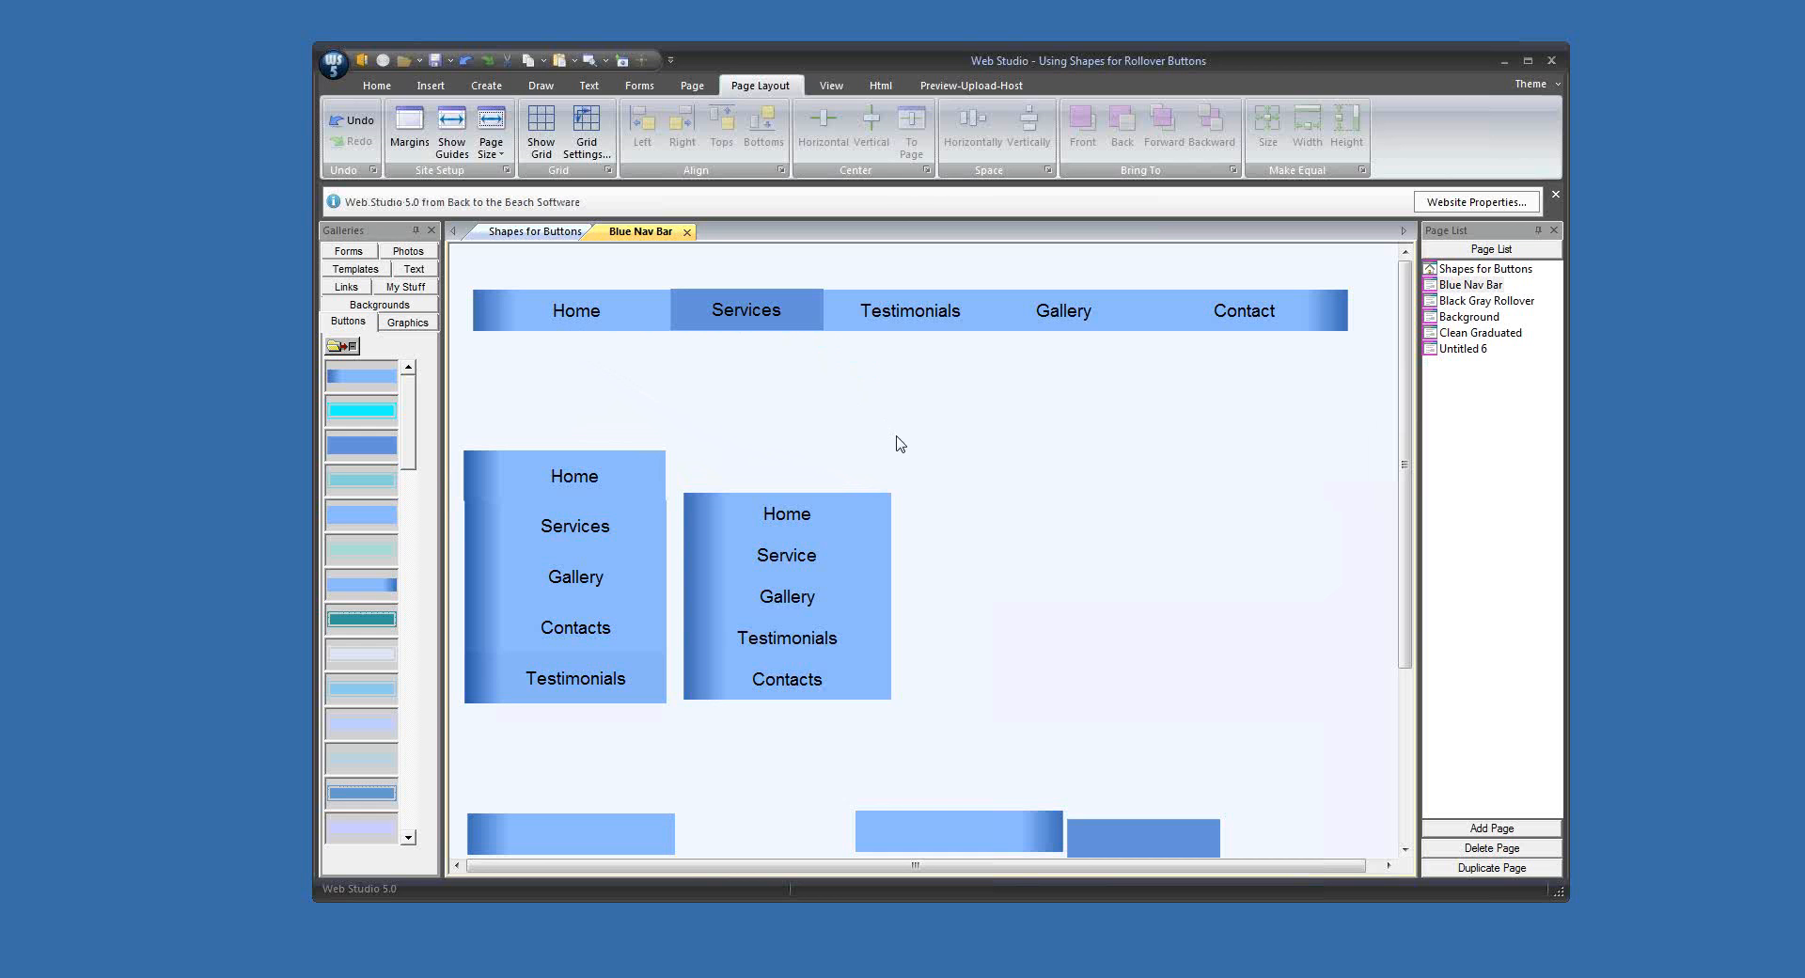
Step: Shift the text of the horizontal bar's Gallery rollover button up to its upper edge
{"action": "left_click", "coordinate": [1089, 328]}
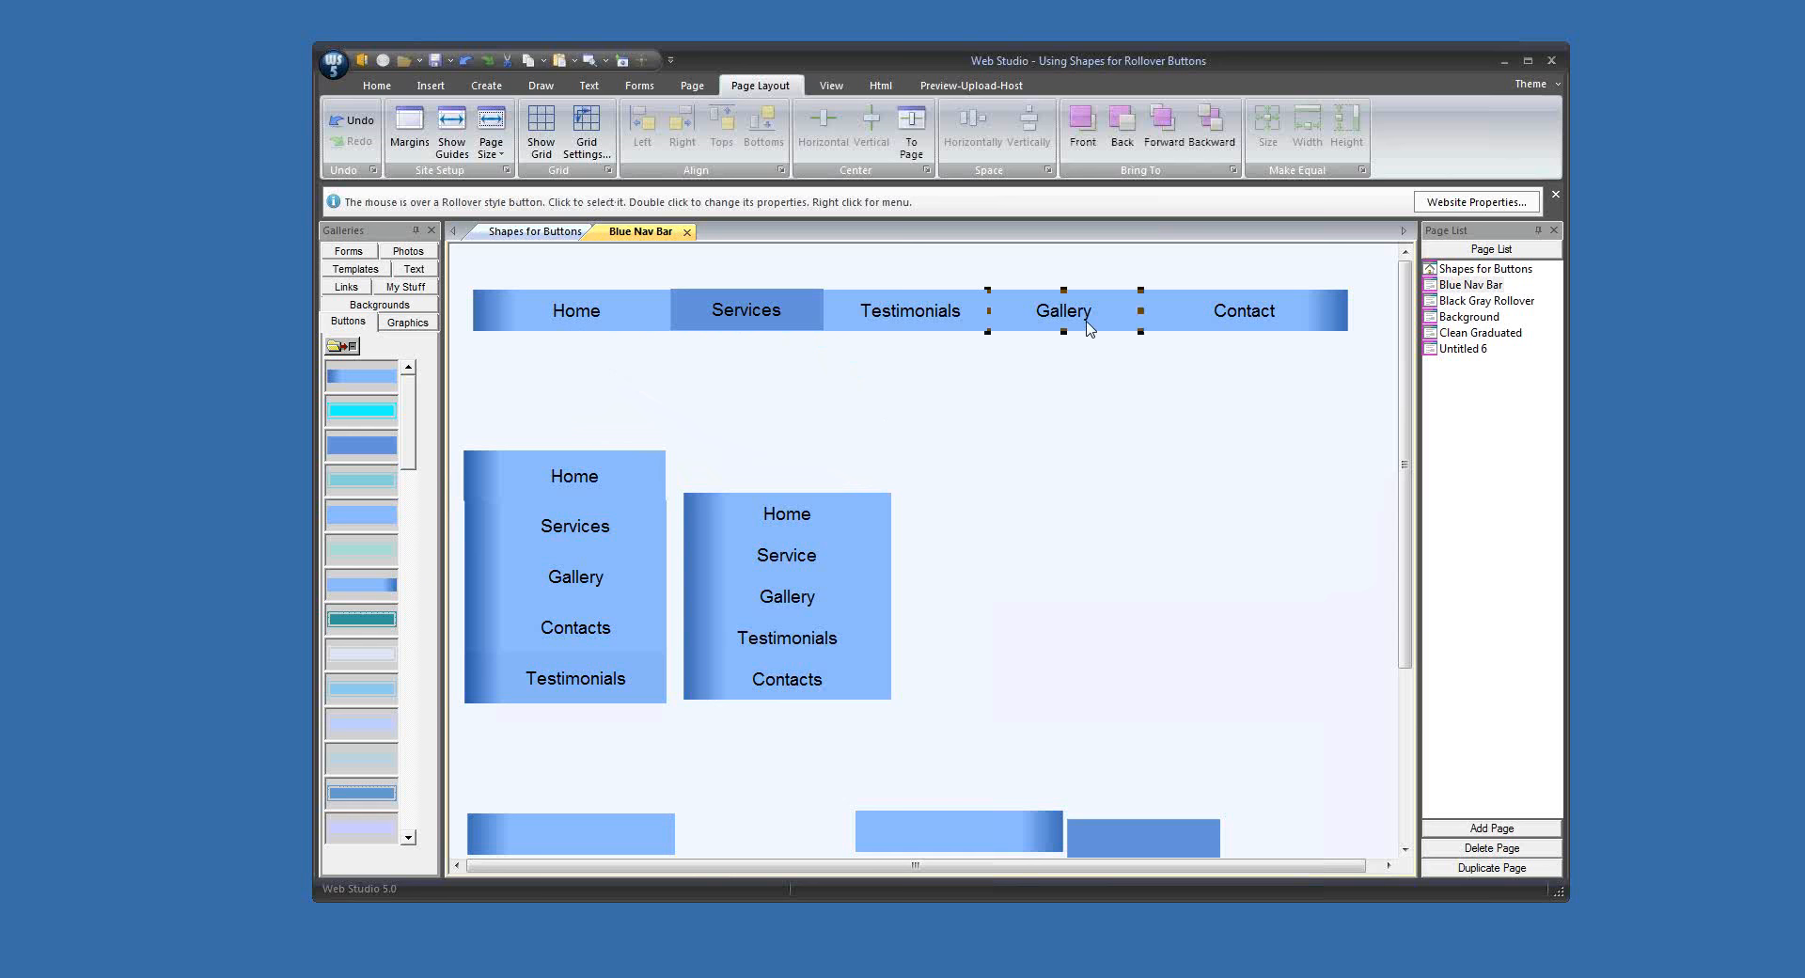
{"action": "double_click", "coordinate": [1089, 328]}
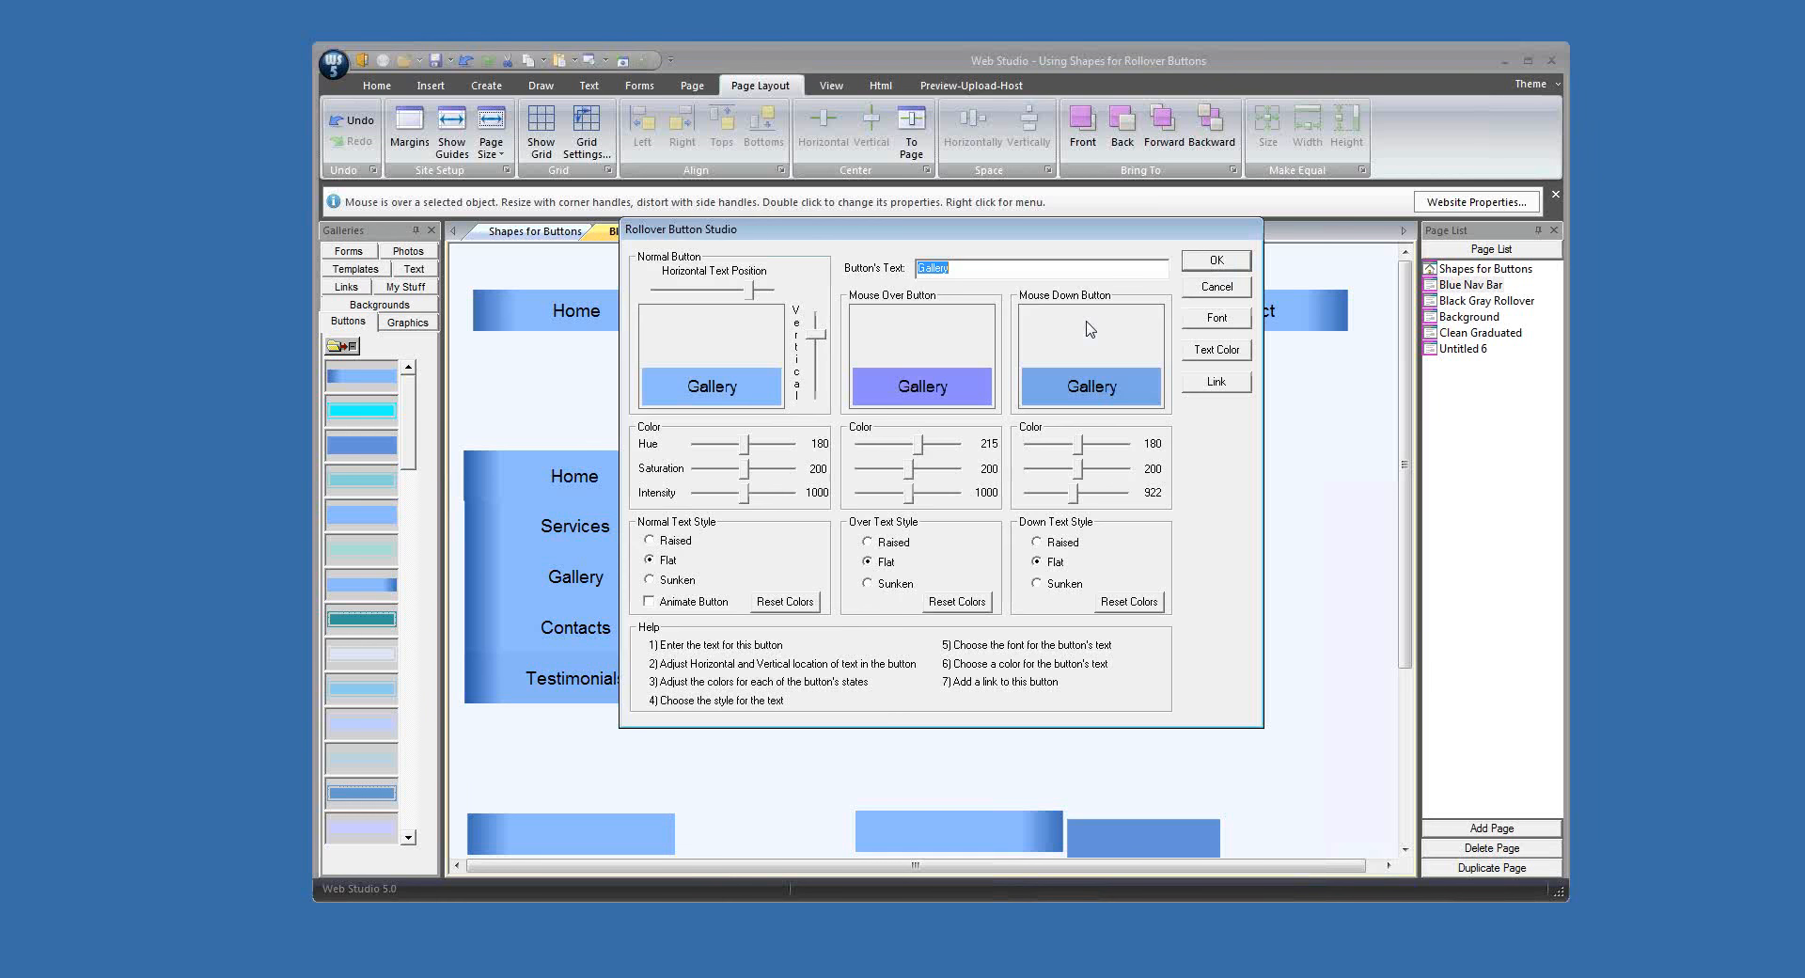
{"action": "left_click_drag", "start_coordinate": [817, 336], "coordinate": [819, 312]}
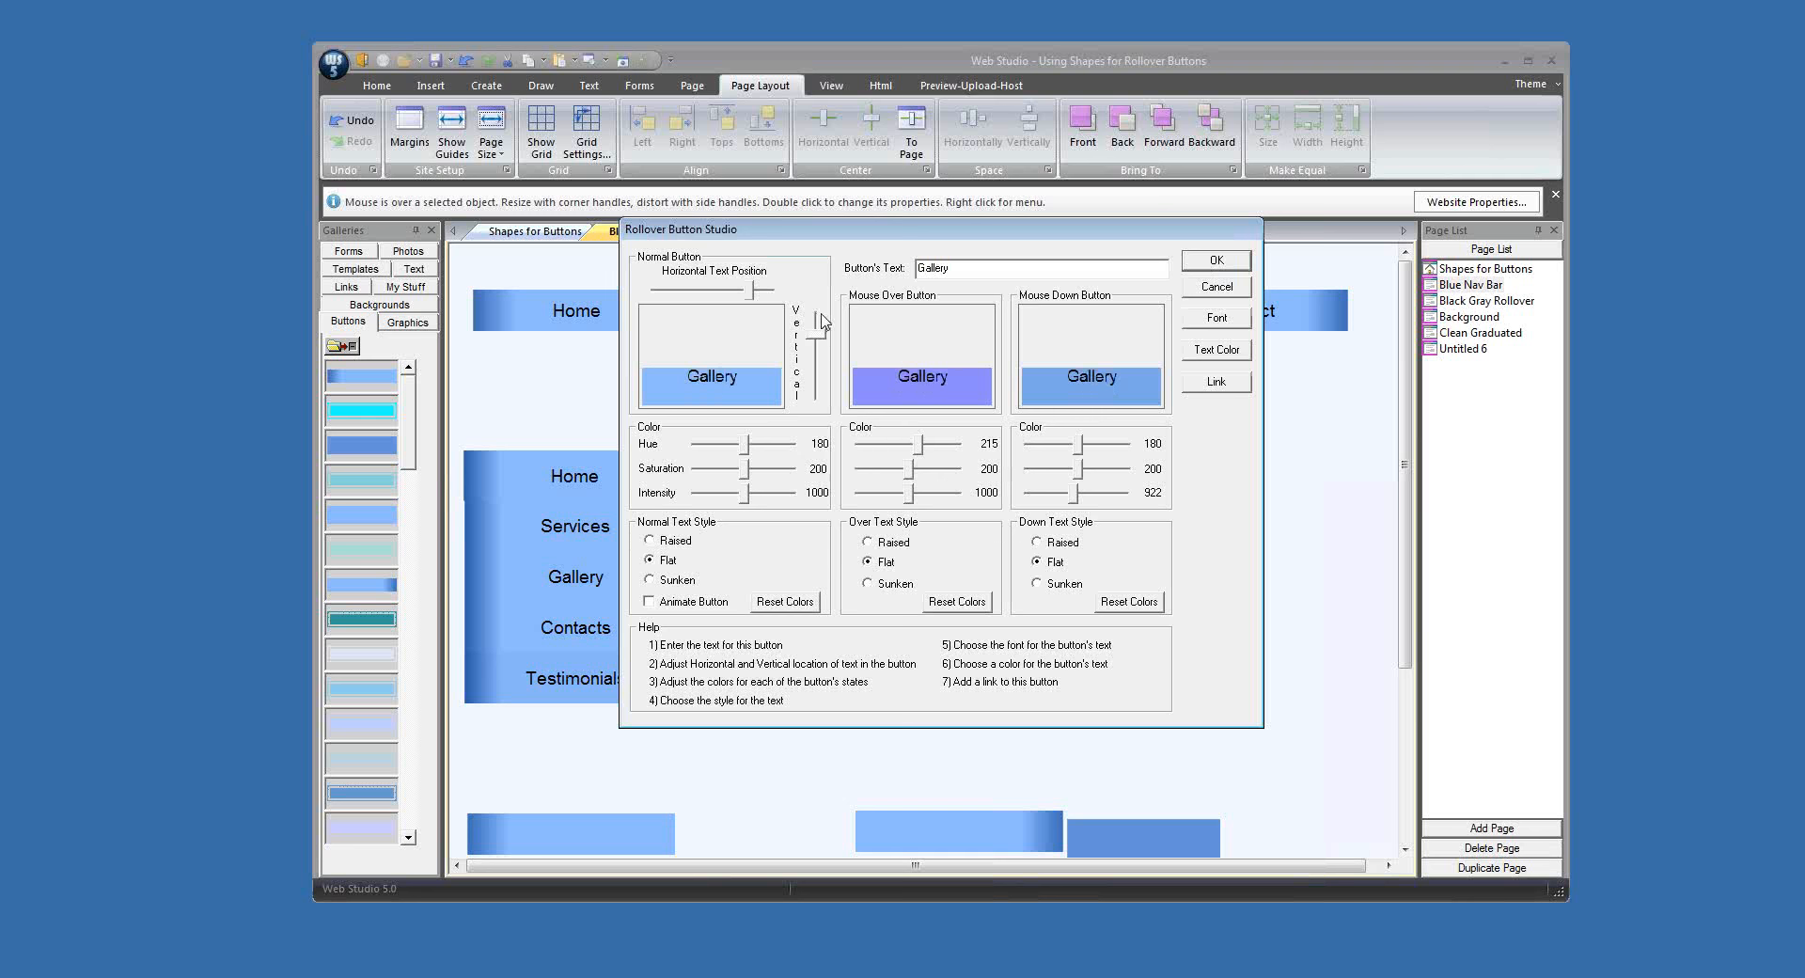
{"action": "left_click", "coordinate": [1215, 260]}
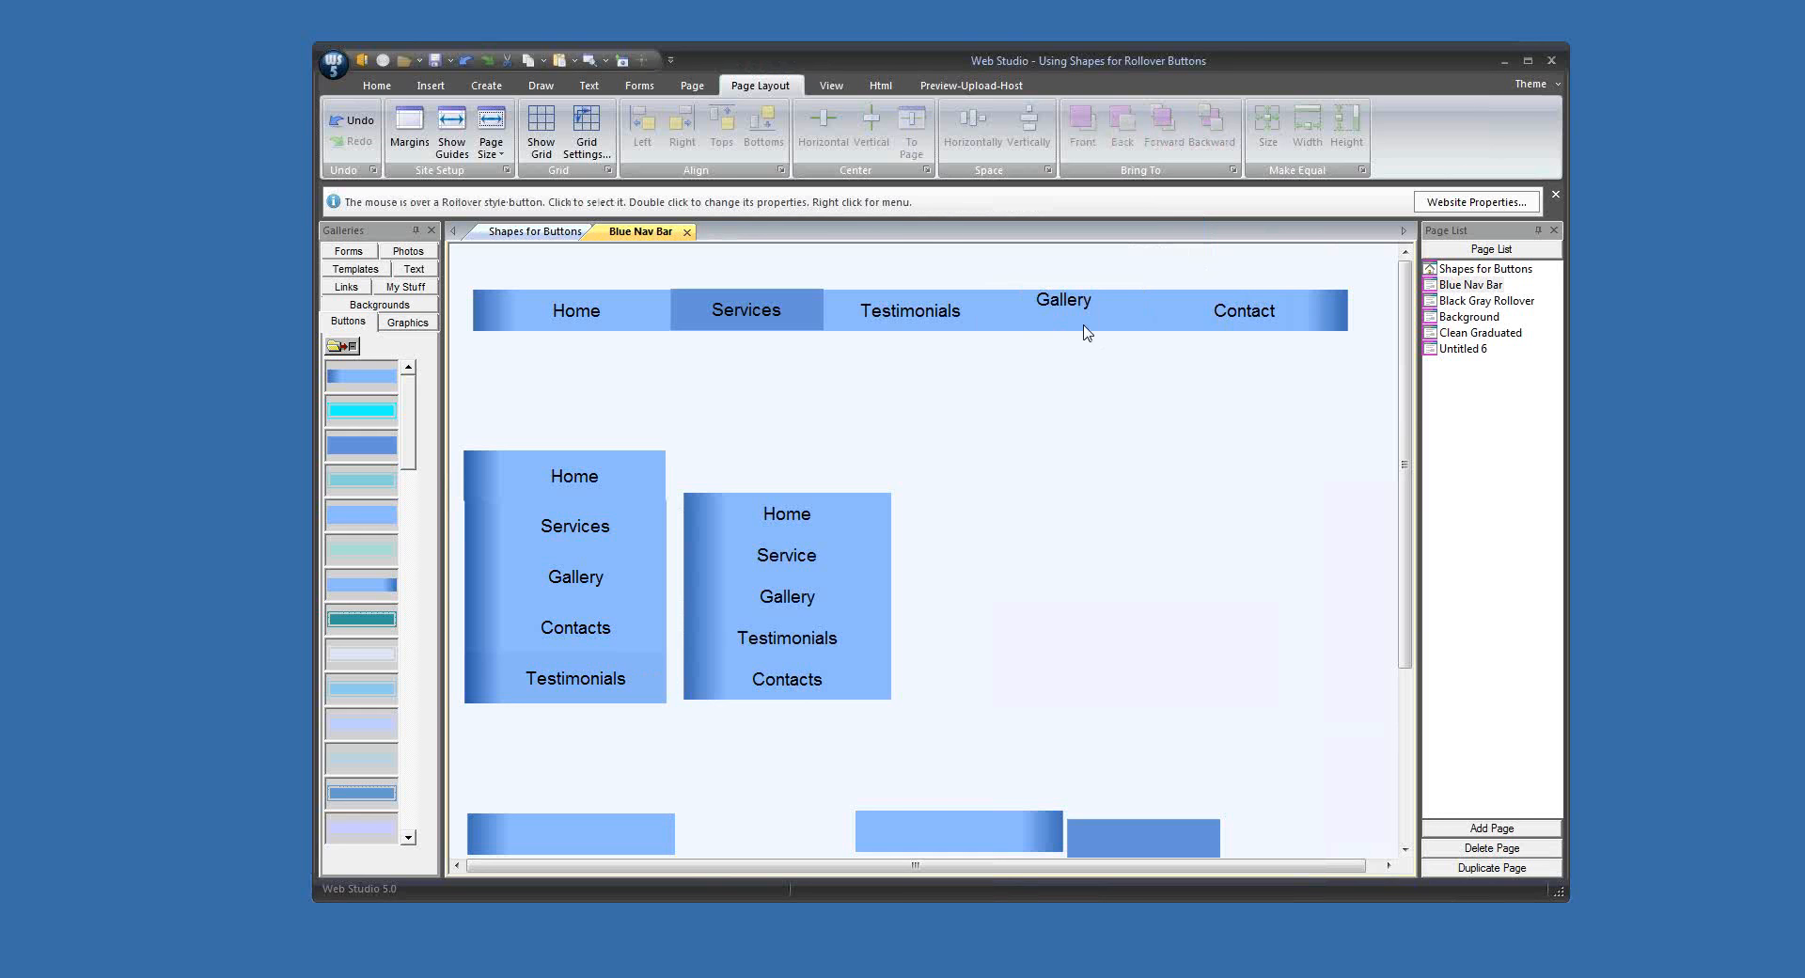
Step: Nudge the Gallery button up so it protrudes above the rest of the horizontal bar
{"action": "key", "text": "Up"}
{"action": "key", "text": "Up"}
{"action": "key", "text": "Up"}
{"action": "key", "text": "Up"}
{"action": "key", "text": "Up"}
{"action": "key", "text": "Up"}
{"action": "key", "text": "Up"}
{"action": "key", "text": "Up"}
{"action": "key", "text": "Up"}
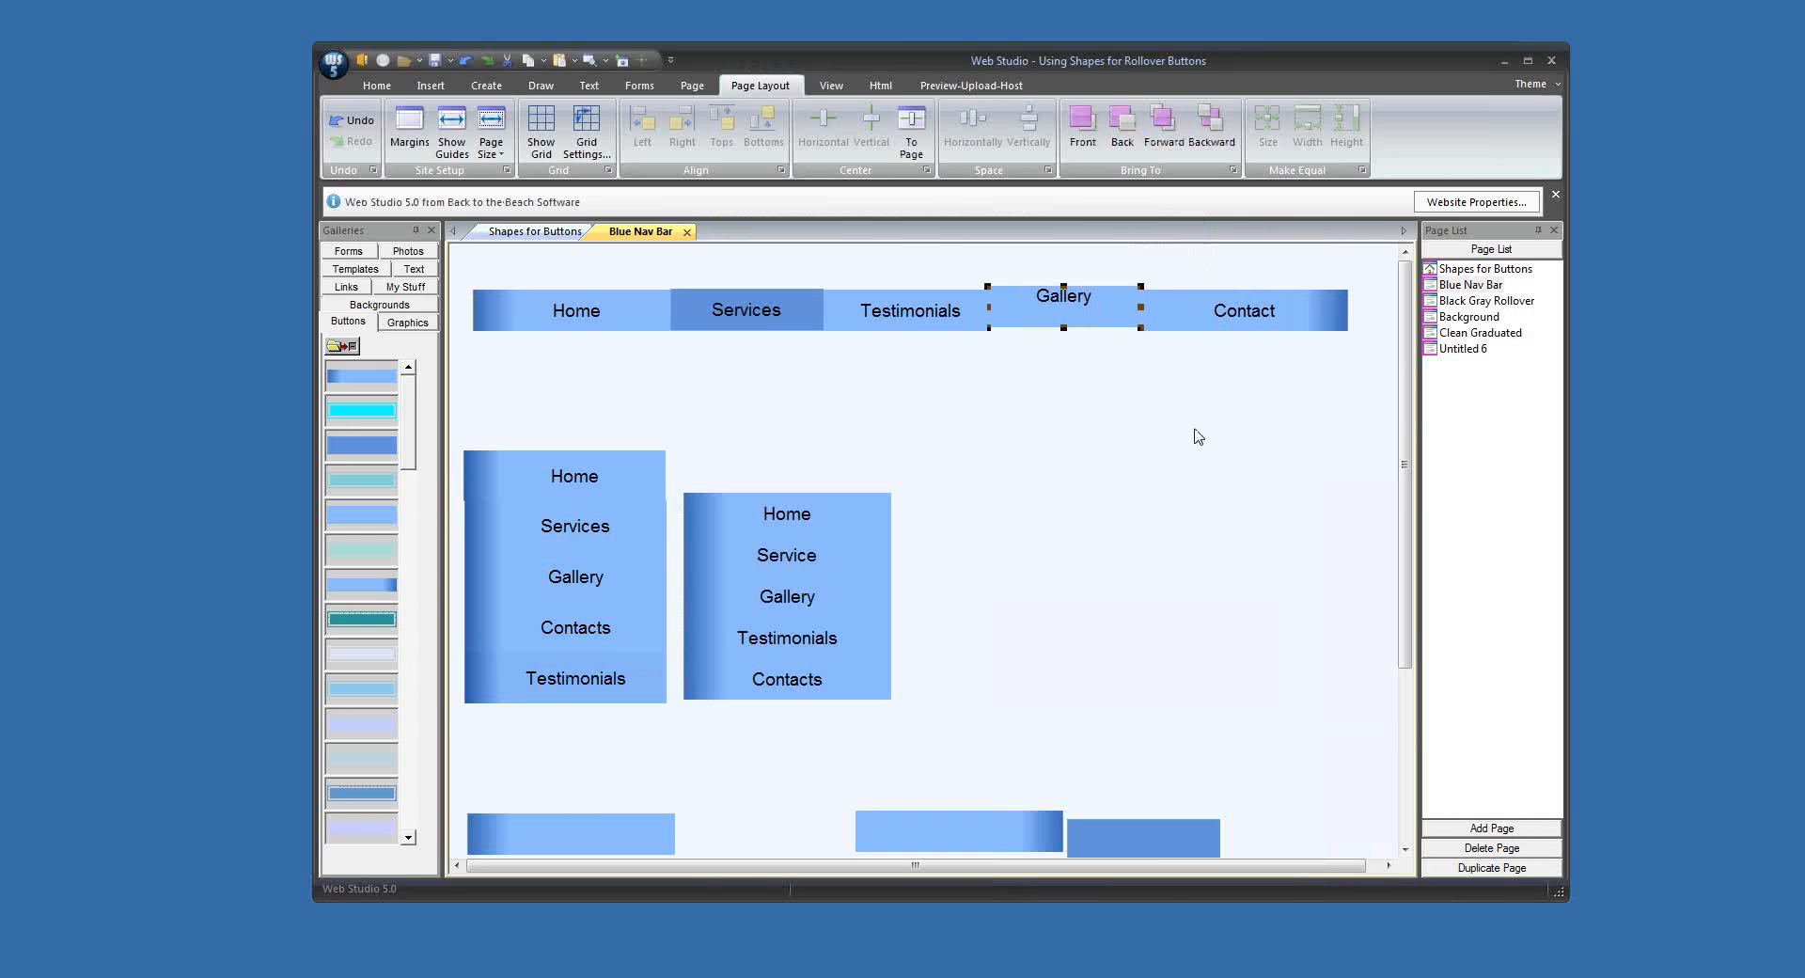
{"action": "key", "text": "Up"}
{"action": "key", "text": "Up"}
{"action": "key", "text": "Up"}
{"action": "key", "text": "Up"}
{"action": "key", "text": "Up"}
{"action": "key", "text": "Up"}
{"action": "key", "text": "Up"}
{"action": "key", "text": "Up"}
{"action": "key", "text": "Up"}
{"action": "key", "text": "Up"}
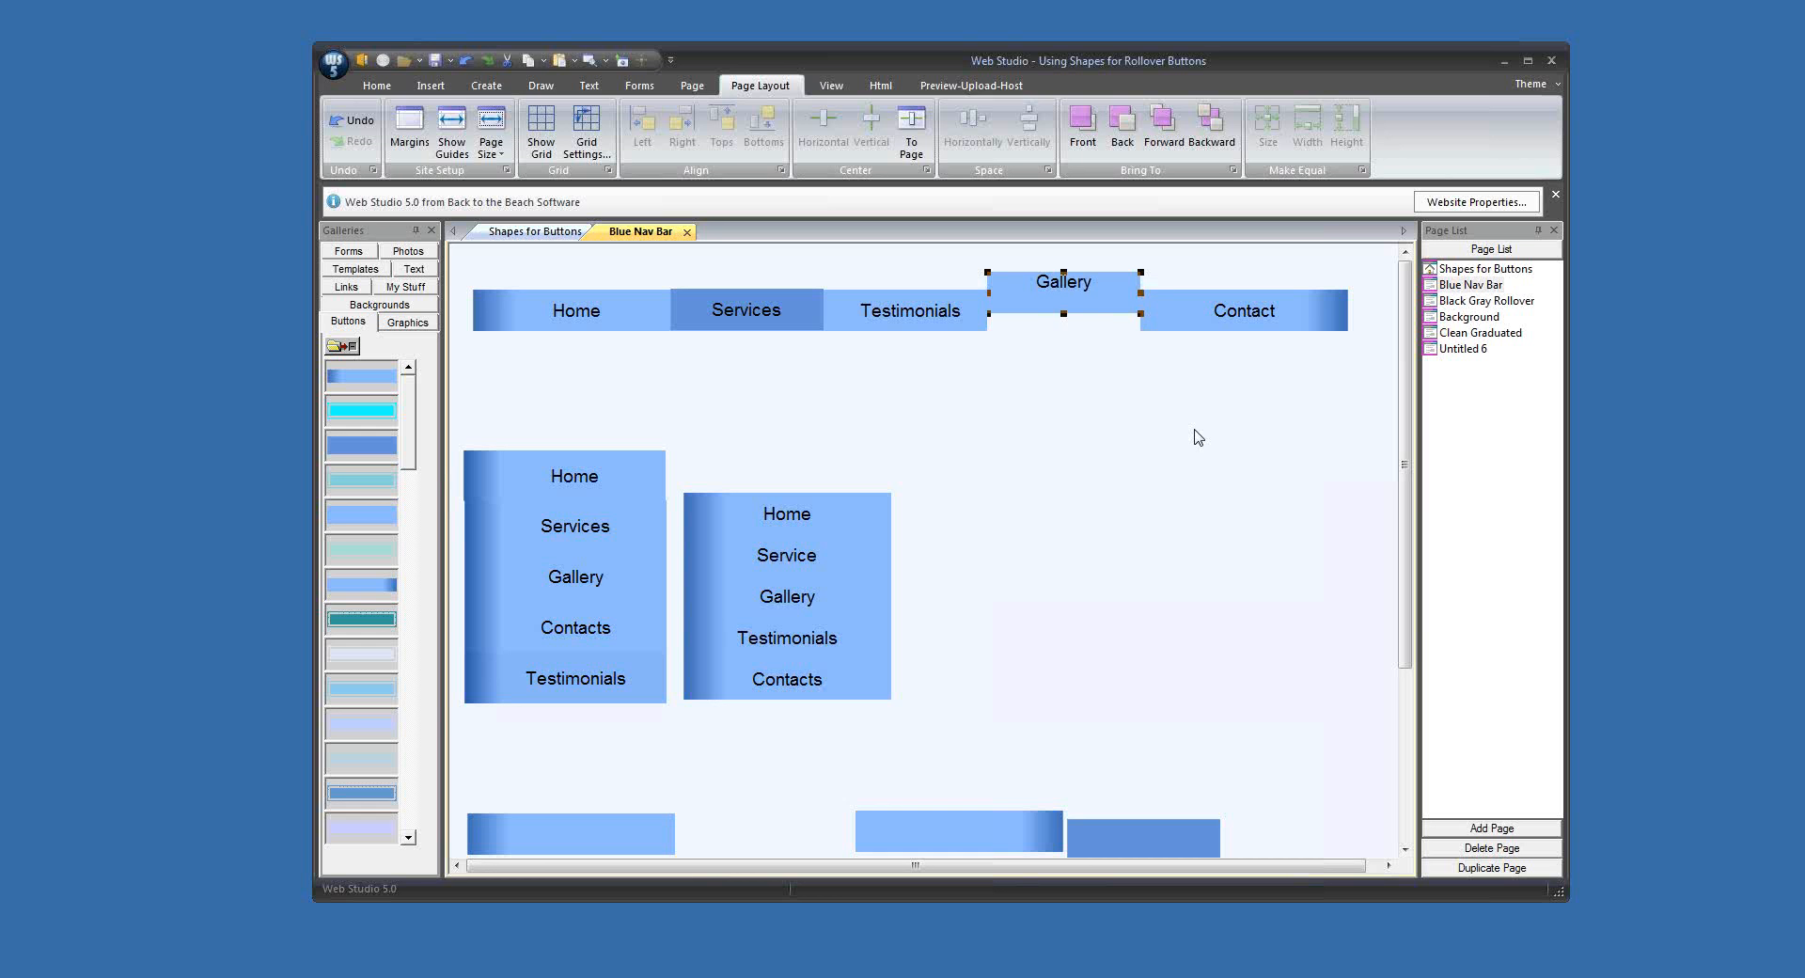
{"action": "left_click", "coordinate": [1198, 436]}
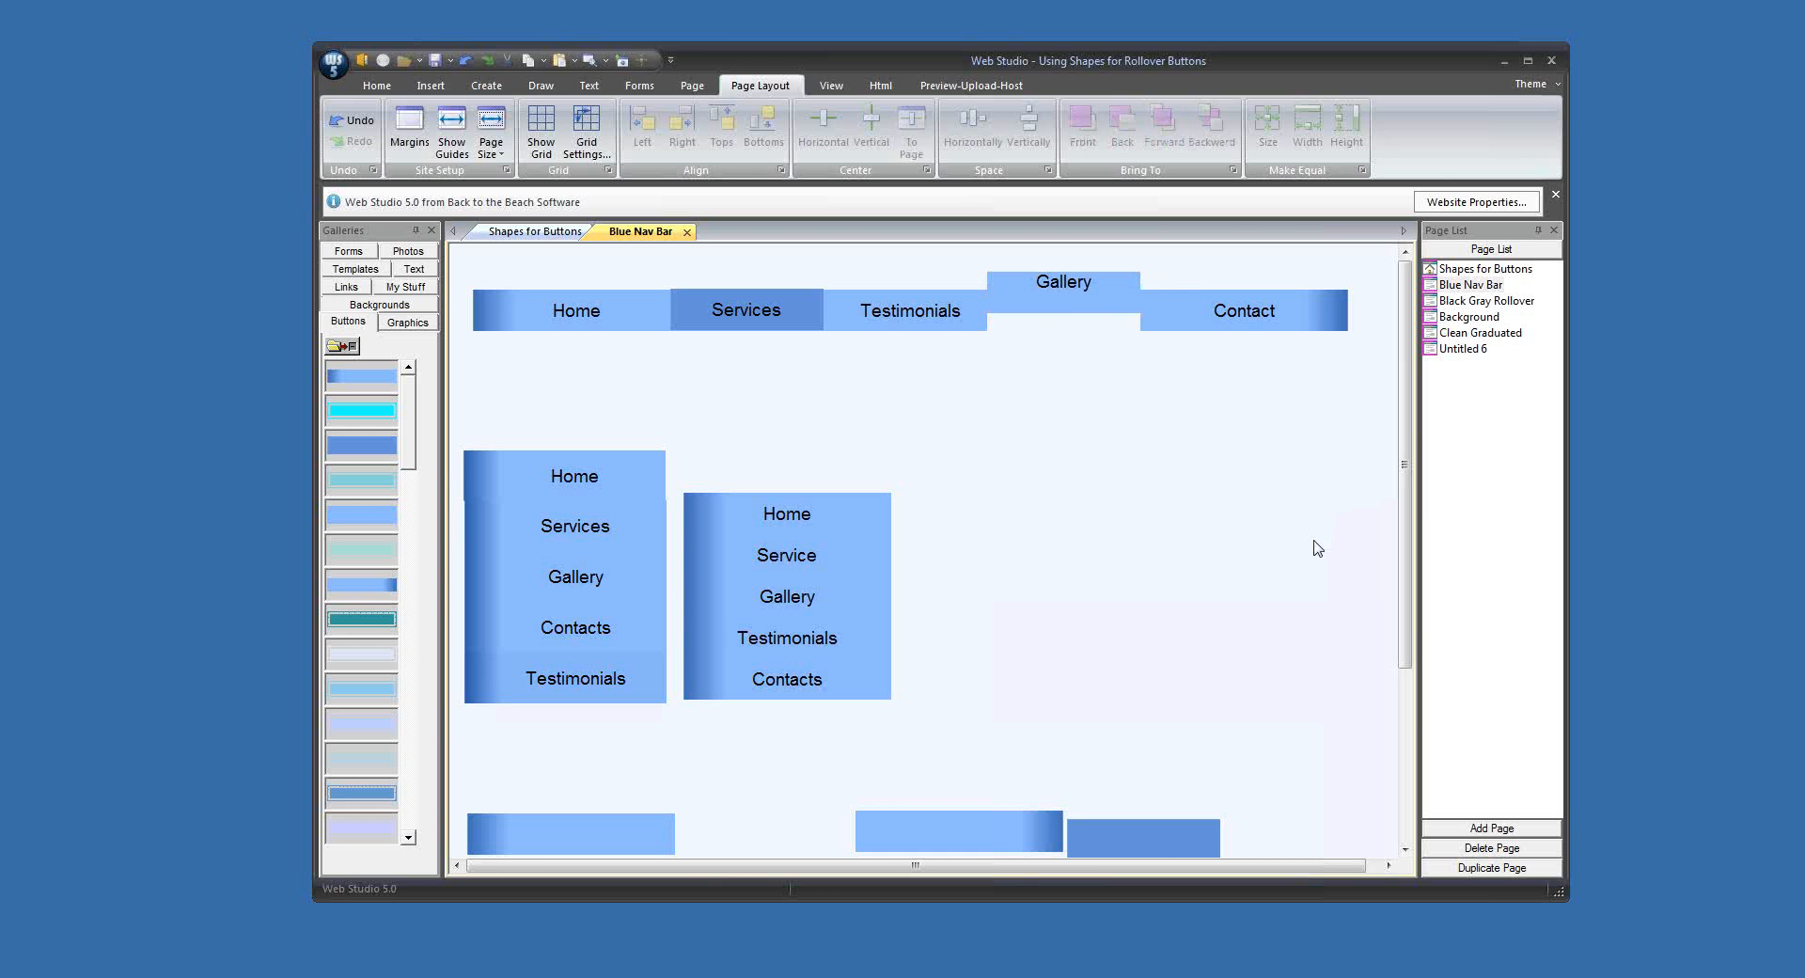
Step: Fill the gap below the raised Gallery button with a plain light blue shape and send that shape to the back
{"action": "left_click", "coordinate": [959, 827]}
{"action": "left_click_drag", "start_coordinate": [959, 826], "coordinate": [1065, 329]}
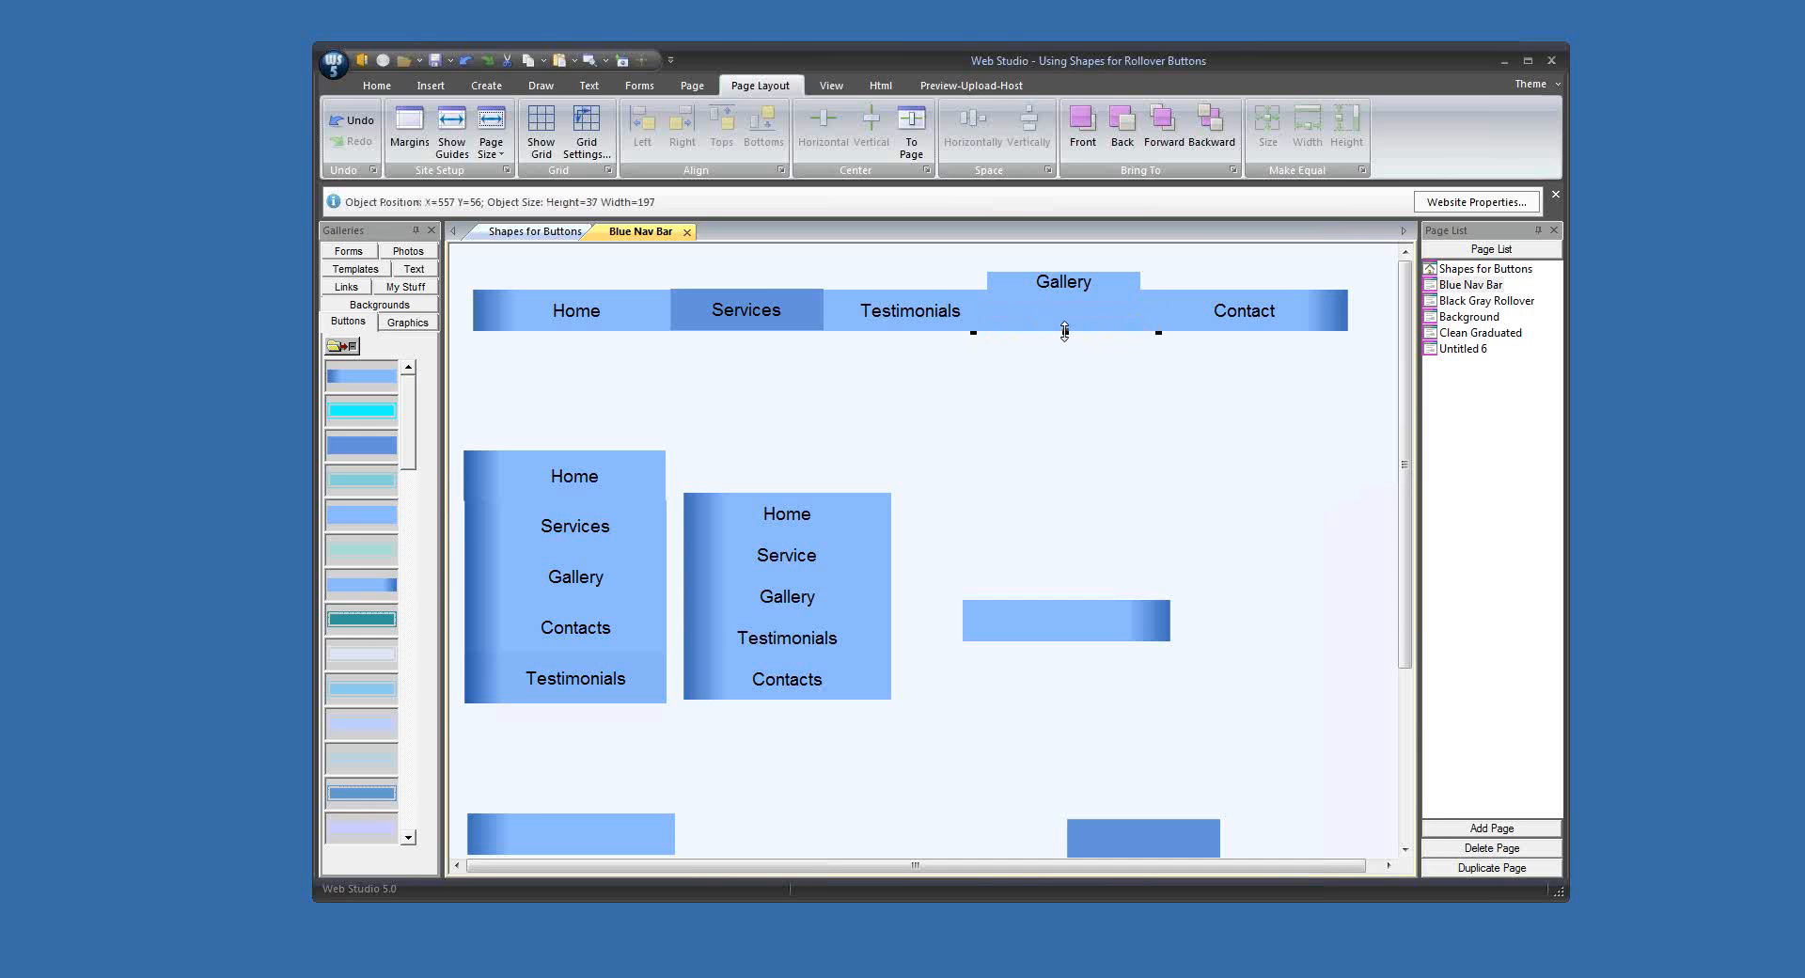
{"action": "left_click", "coordinate": [1119, 118]}
{"action": "left_click", "coordinate": [1175, 417]}
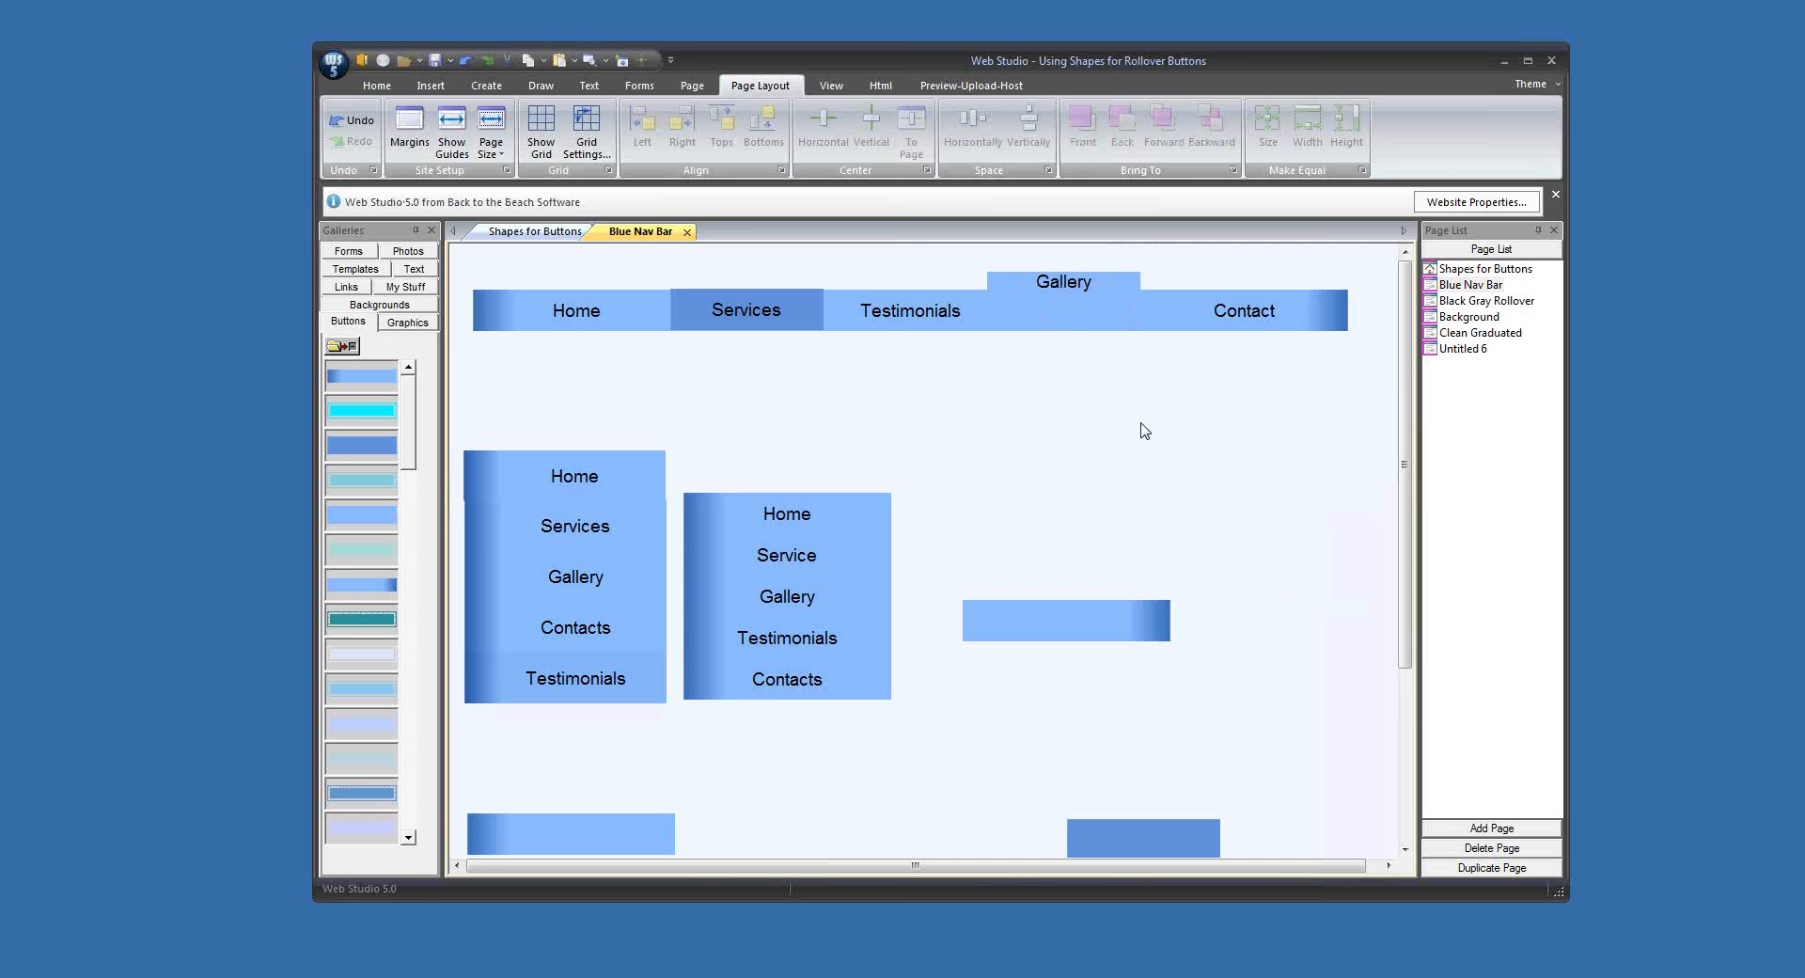
Step: Shift the dark blue Services button slightly left and move the Gallery button back down in line with the horizontal bar
{"action": "mouse_move", "coordinate": [807, 317]}
{"action": "left_mouse_down"}
{"action": "mouse_move", "coordinate": [814, 478]}
{"action": "mouse_move", "coordinate": [801, 324]}
{"action": "left_mouse_up"}
{"action": "left_click_drag", "start_coordinate": [1093, 282], "coordinate": [1096, 303]}
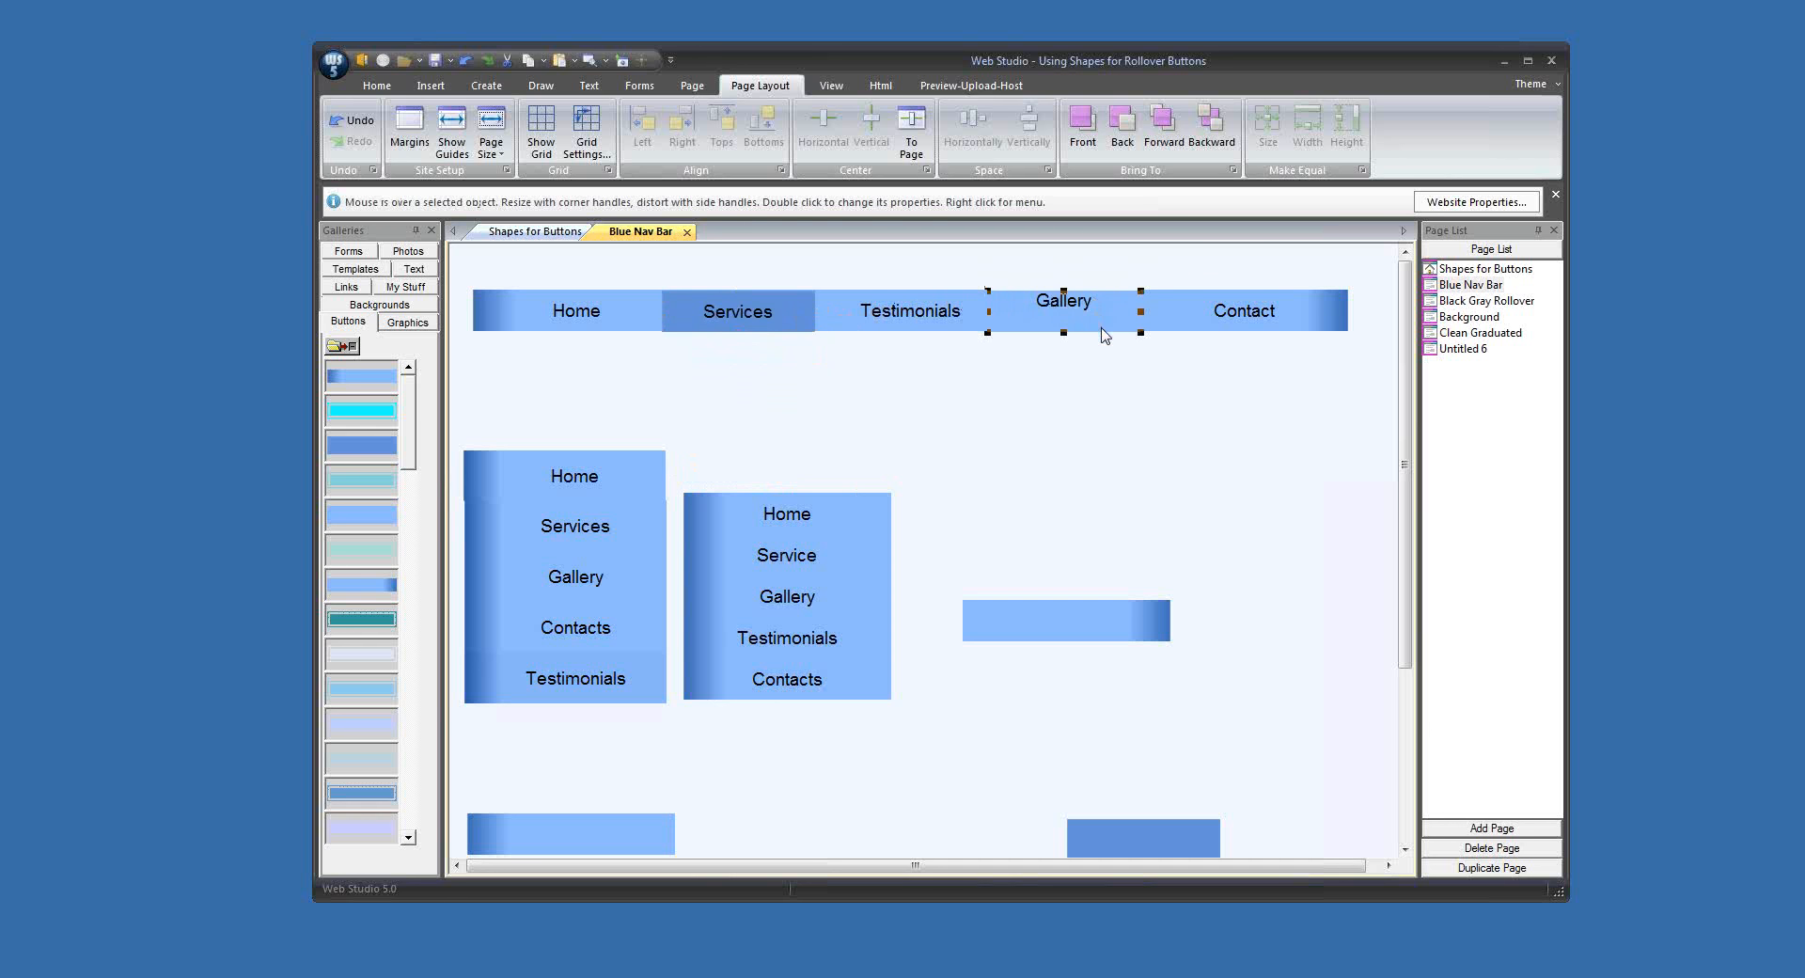
{"action": "left_click", "coordinate": [1196, 432]}
{"action": "left_click", "coordinate": [1121, 325]}
{"action": "key", "text": "Up"}
{"action": "left_click", "coordinate": [1133, 427]}
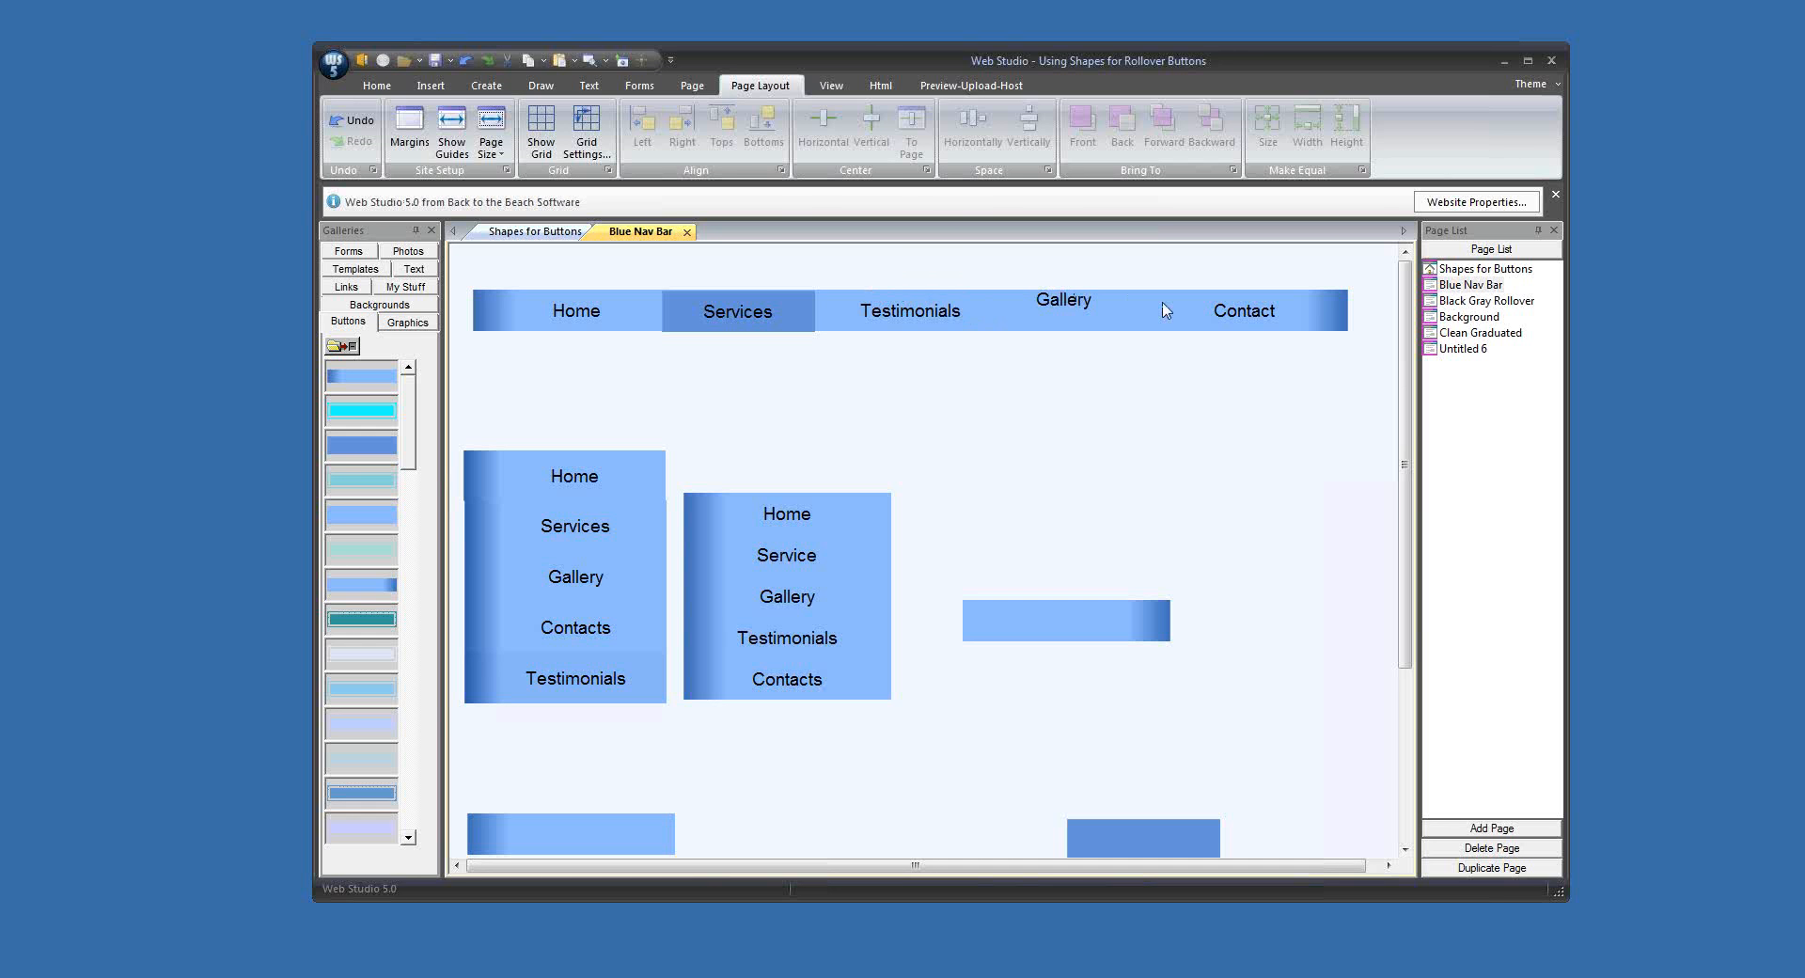
Step: Open the Black Gray Rollover page and close the Blue Nav Bar page
{"action": "double_click", "coordinate": [1467, 300]}
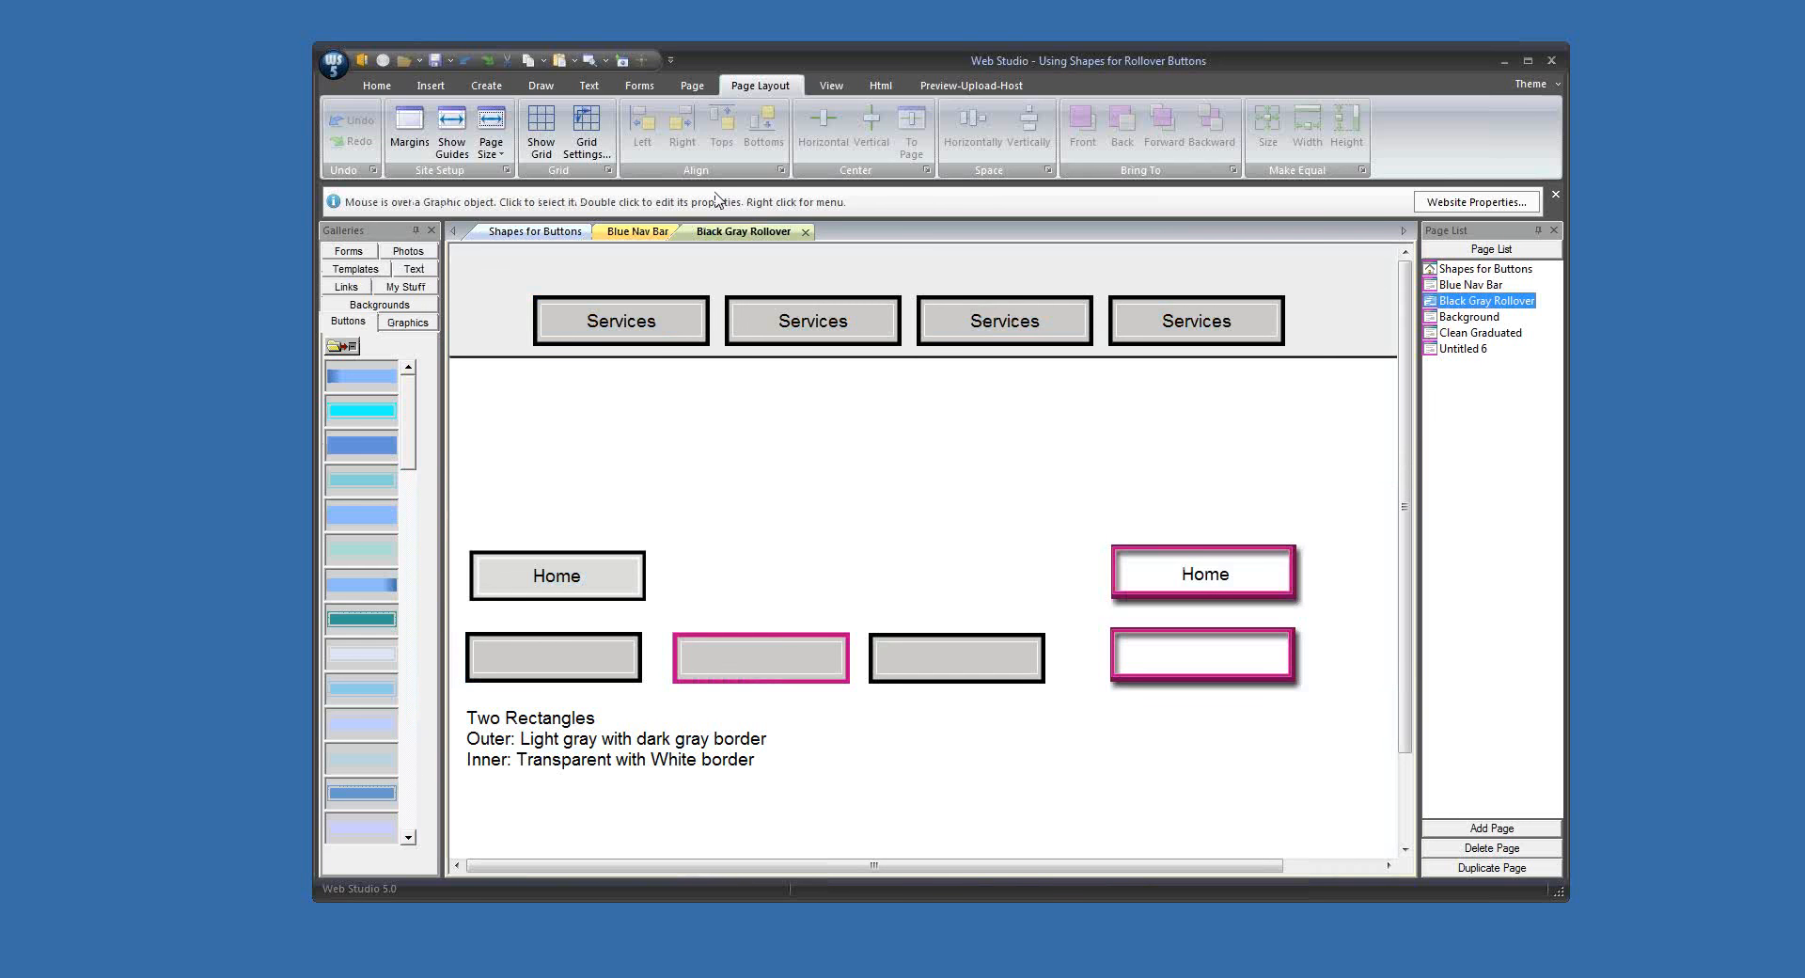
{"action": "left_click", "coordinate": [664, 234]}
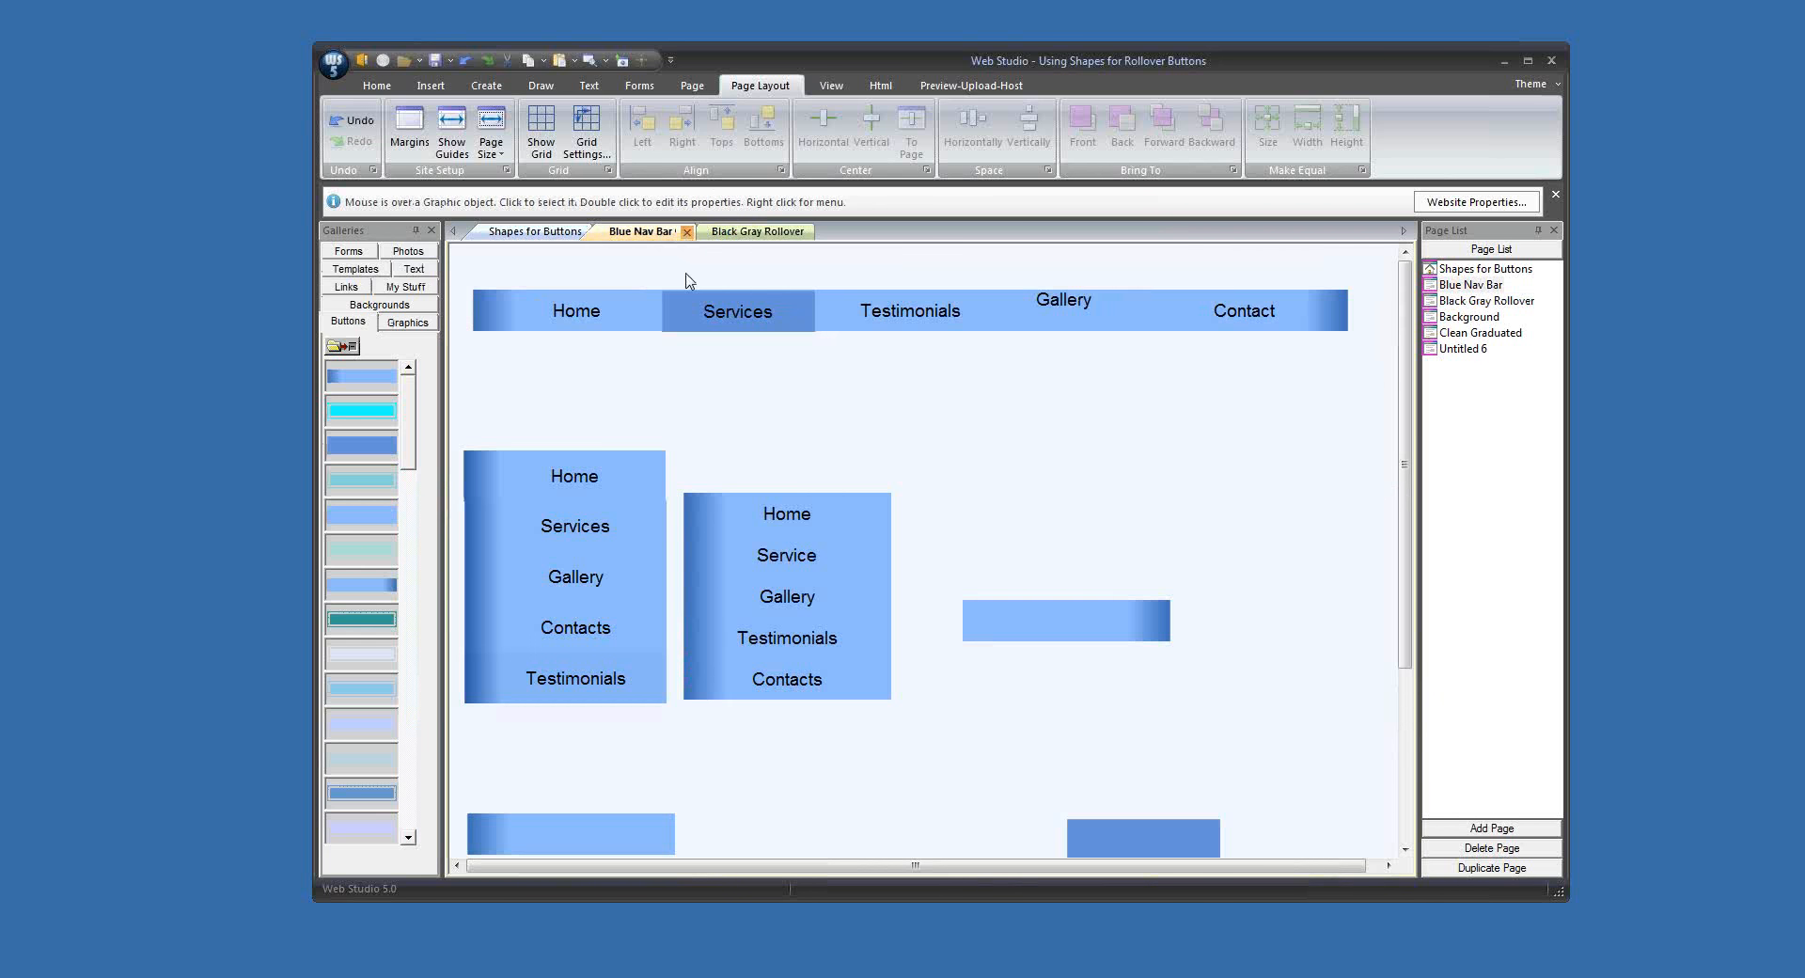
{"action": "left_click", "coordinate": [686, 232]}
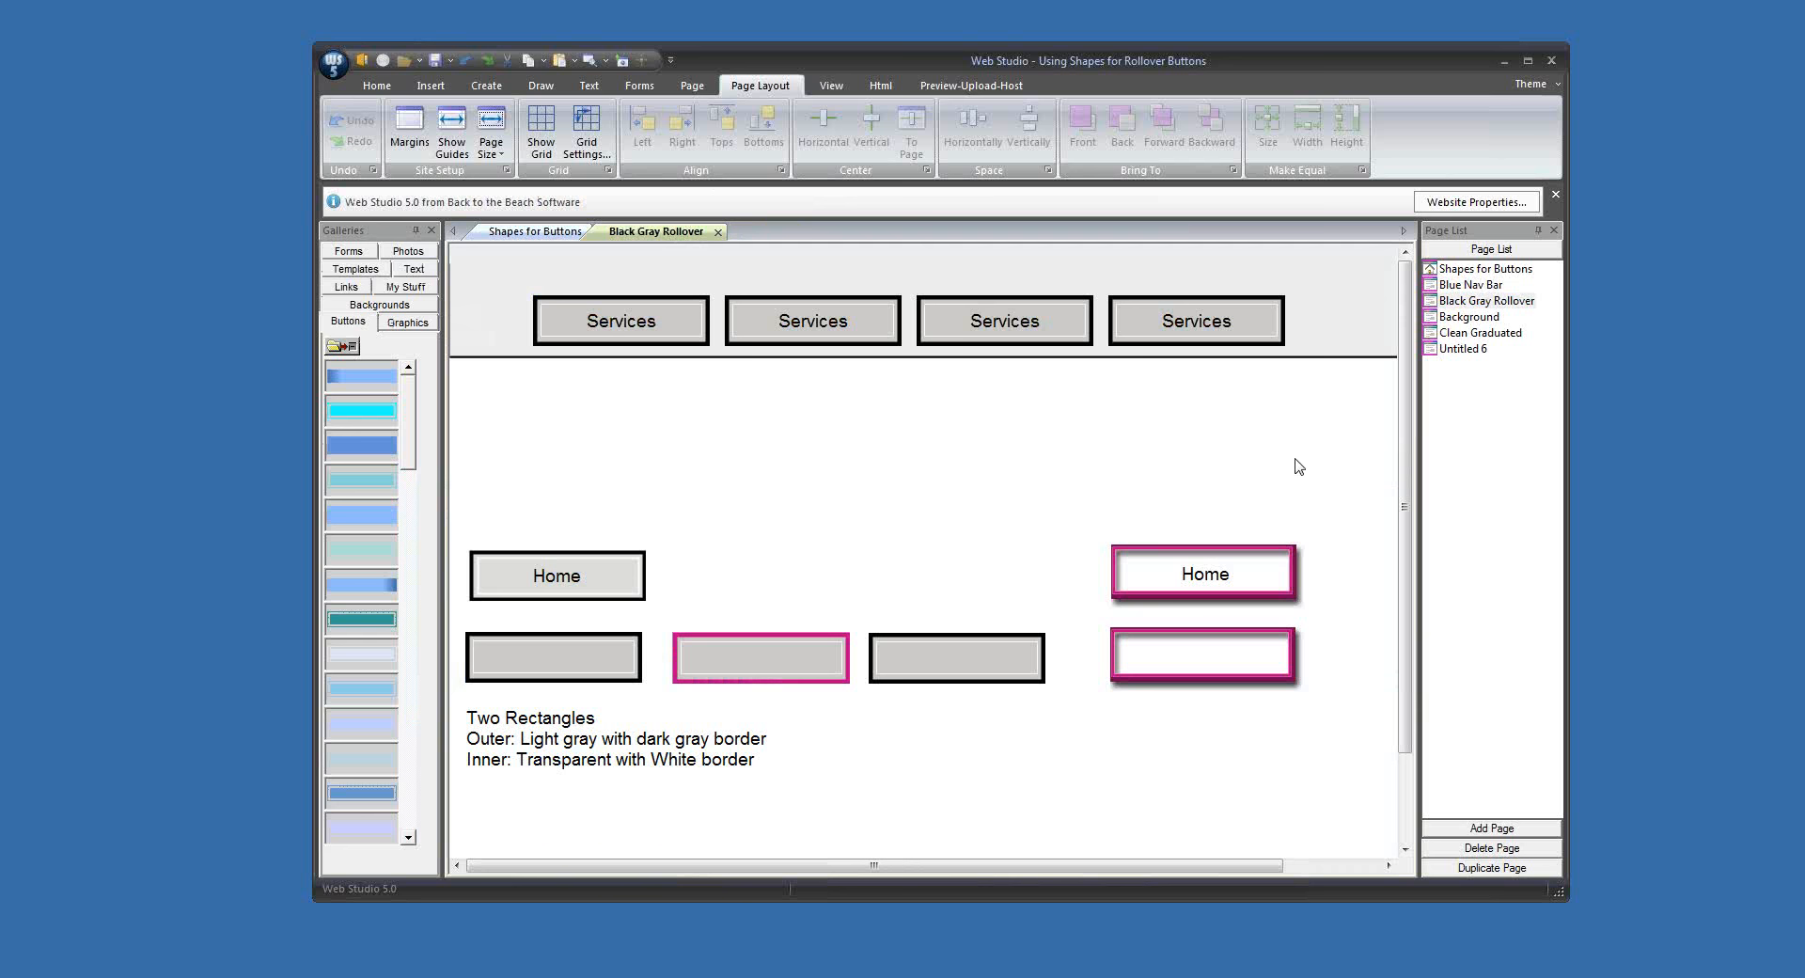
Step: Preview the Black Gray Rollover page in the WebStudio browser, try the Services rollover buttons, and close the preview
{"action": "left_click", "coordinate": [606, 62]}
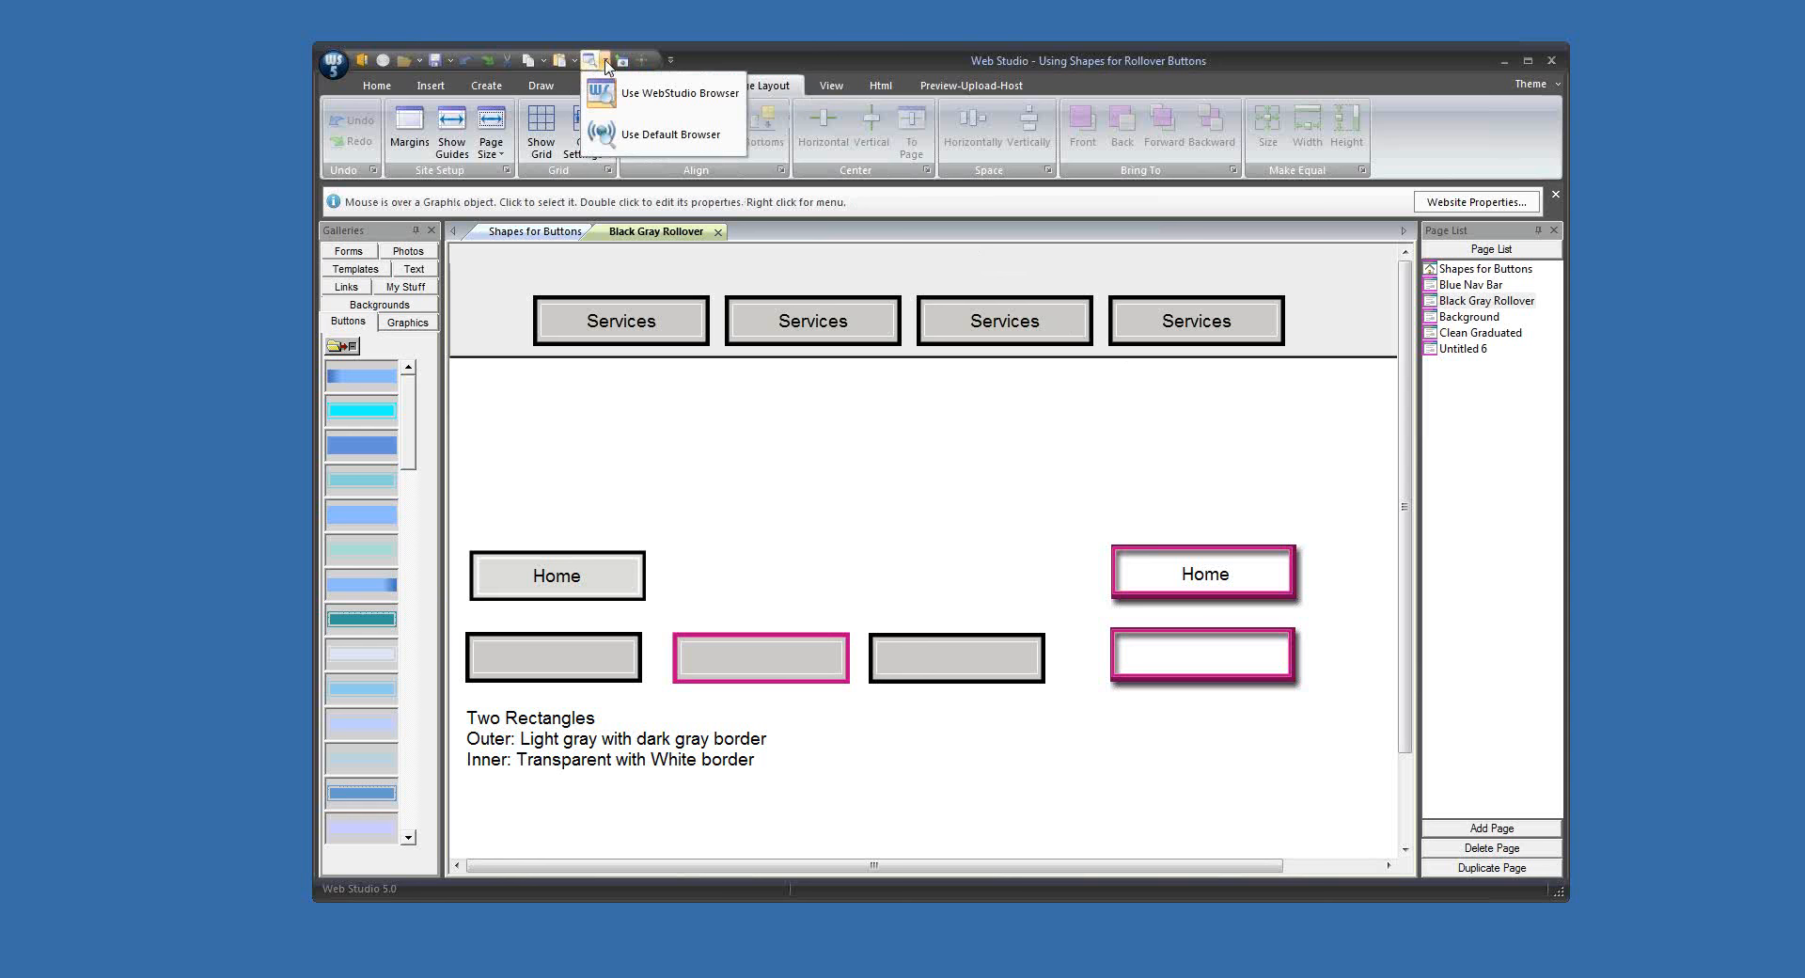
{"action": "left_click", "coordinate": [599, 94]}
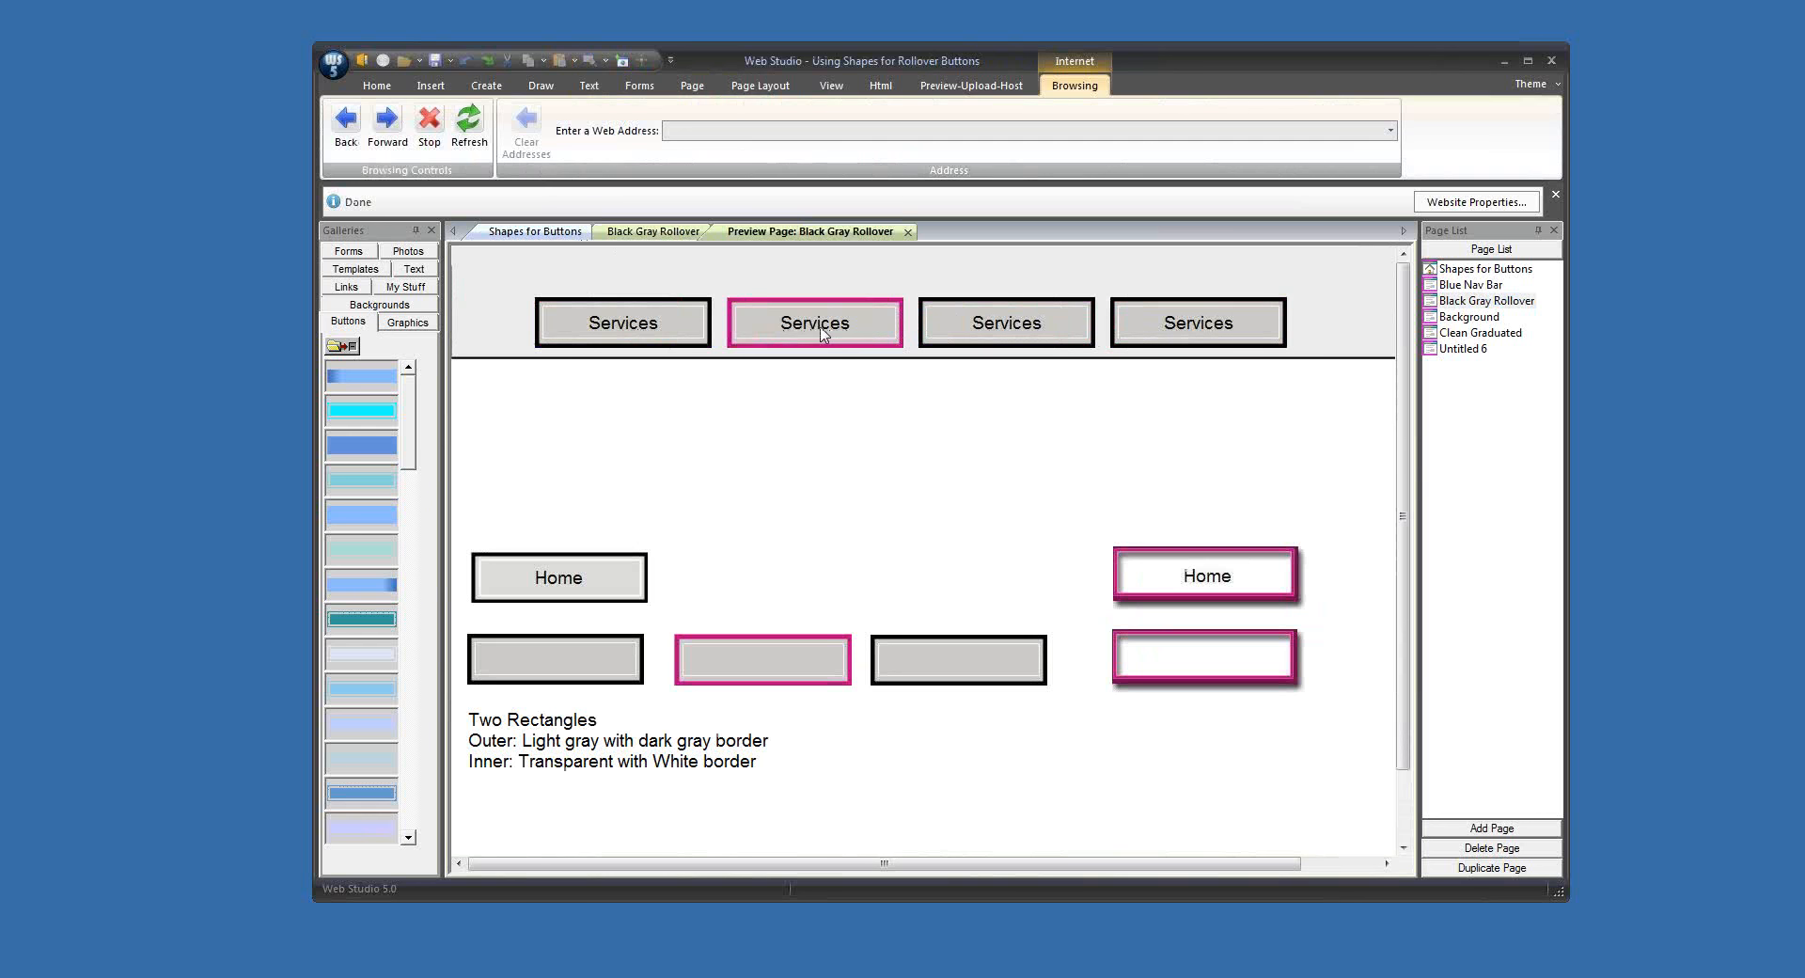
{"action": "left_click", "coordinate": [908, 232]}
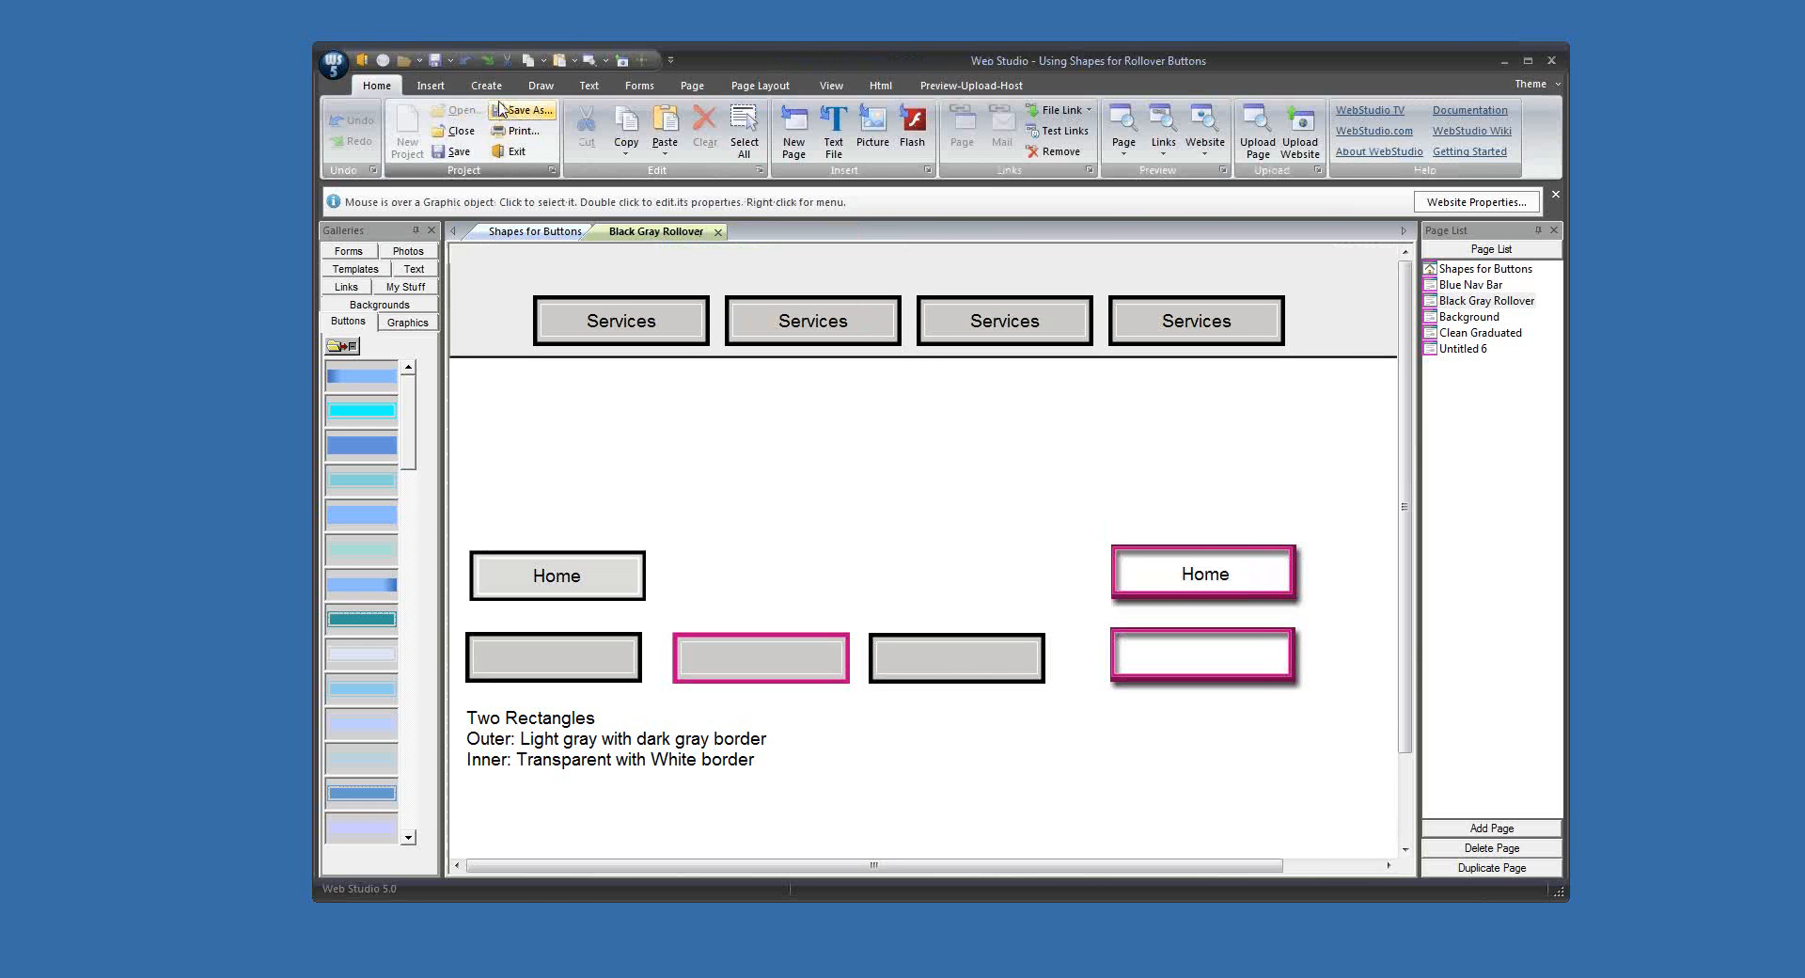
Step: Insert a square-cornered filled shape and place it as a wide rectangle between the Services buttons and the gray Home button
{"action": "left_click", "coordinate": [541, 86]}
{"action": "left_click", "coordinate": [412, 127]}
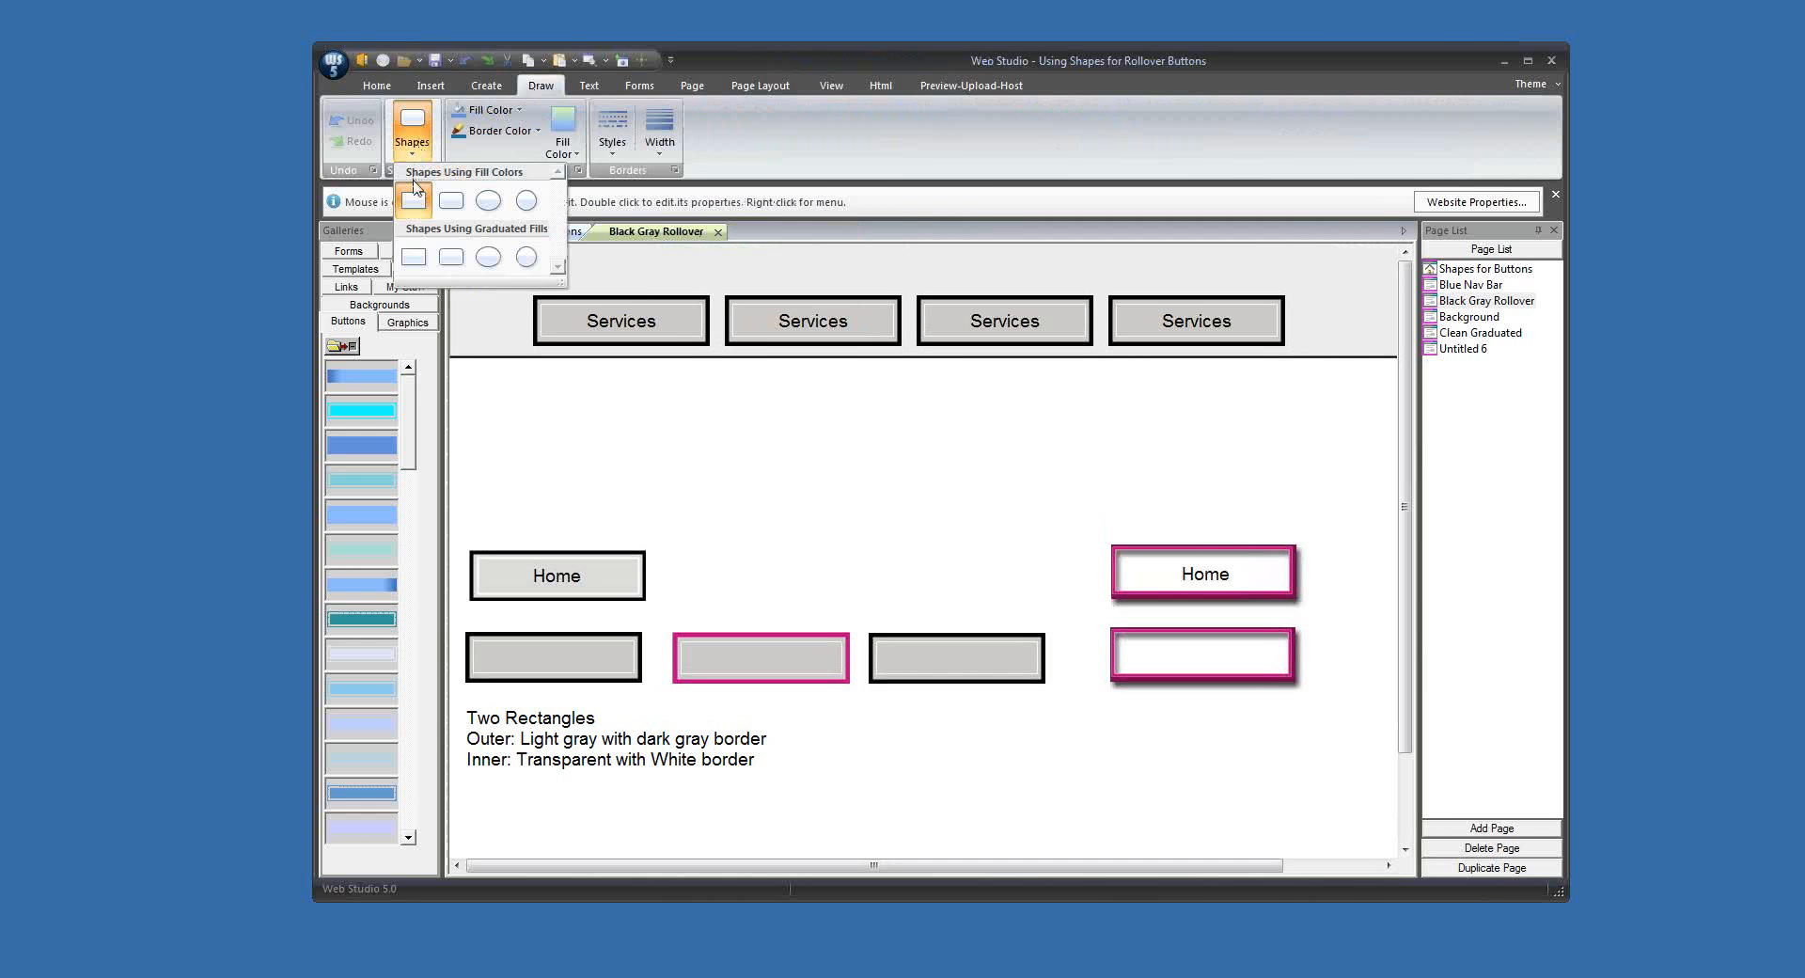
{"action": "left_click", "coordinate": [428, 213]}
{"action": "left_click_drag", "start_coordinate": [510, 341], "coordinate": [760, 462]}
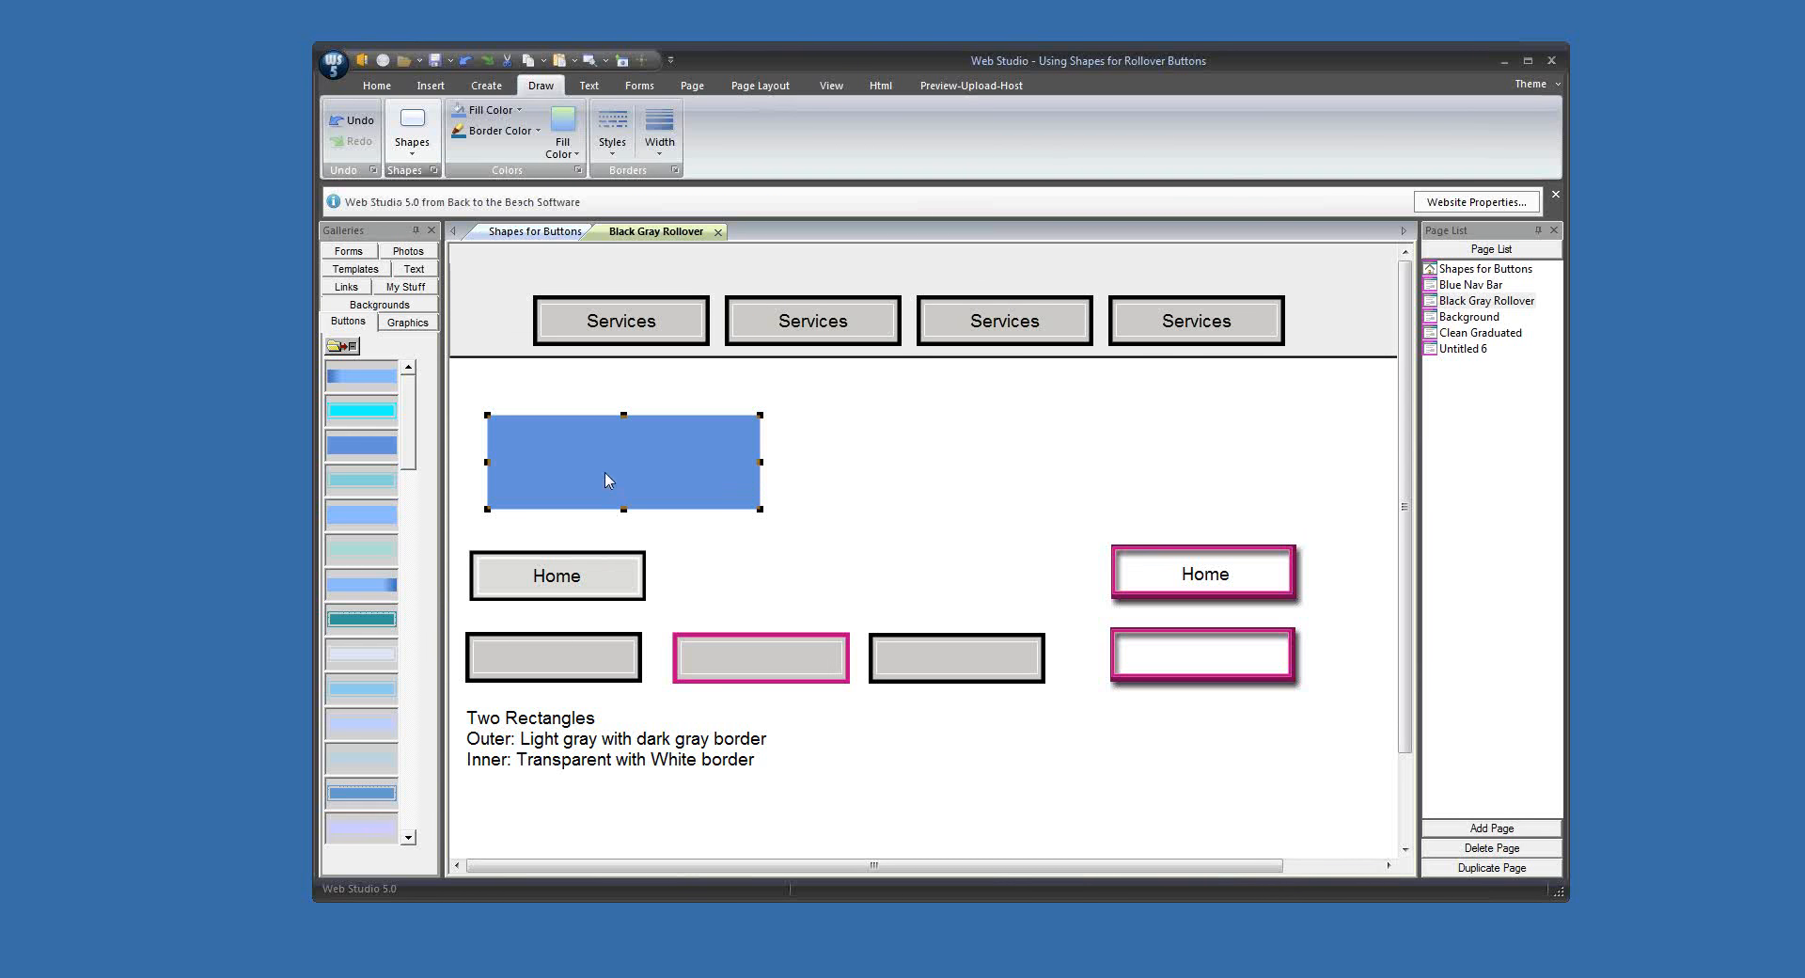
Step: Fill the new rectangle with the light gray sampled from the Home button using the eyedropper
{"action": "left_click", "coordinate": [490, 110]}
{"action": "left_click", "coordinate": [529, 292]}
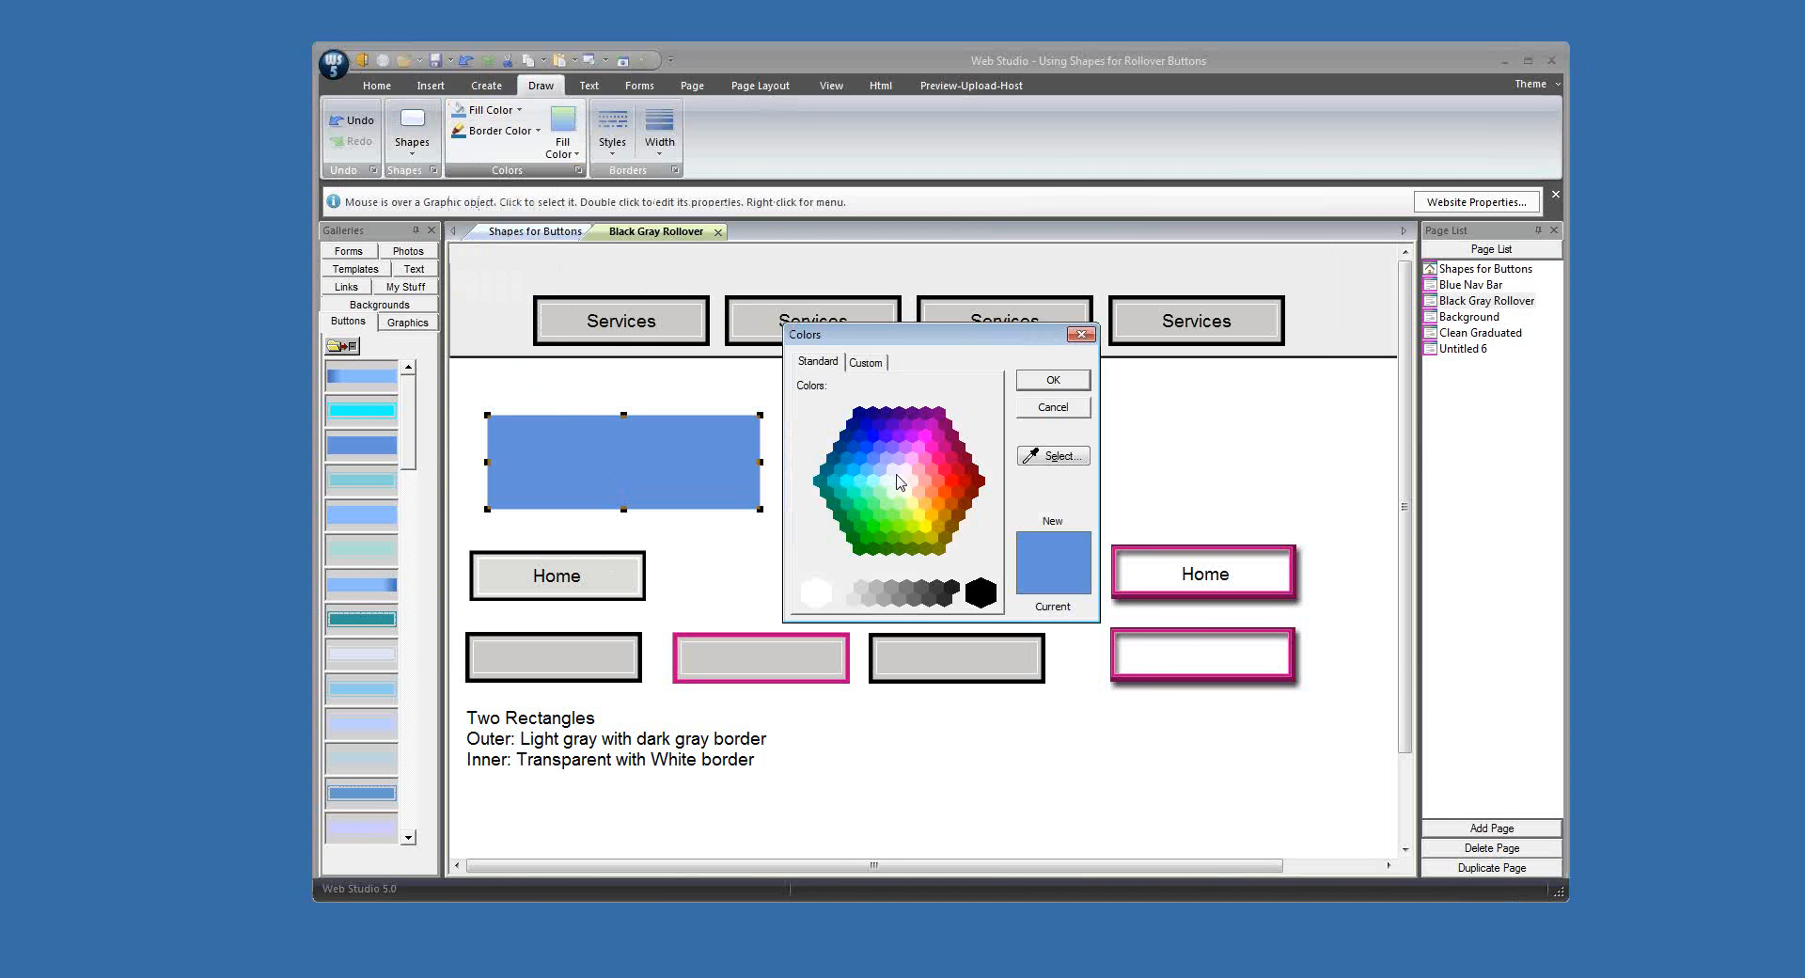
{"action": "left_click", "coordinate": [1051, 458]}
{"action": "left_click", "coordinate": [616, 576]}
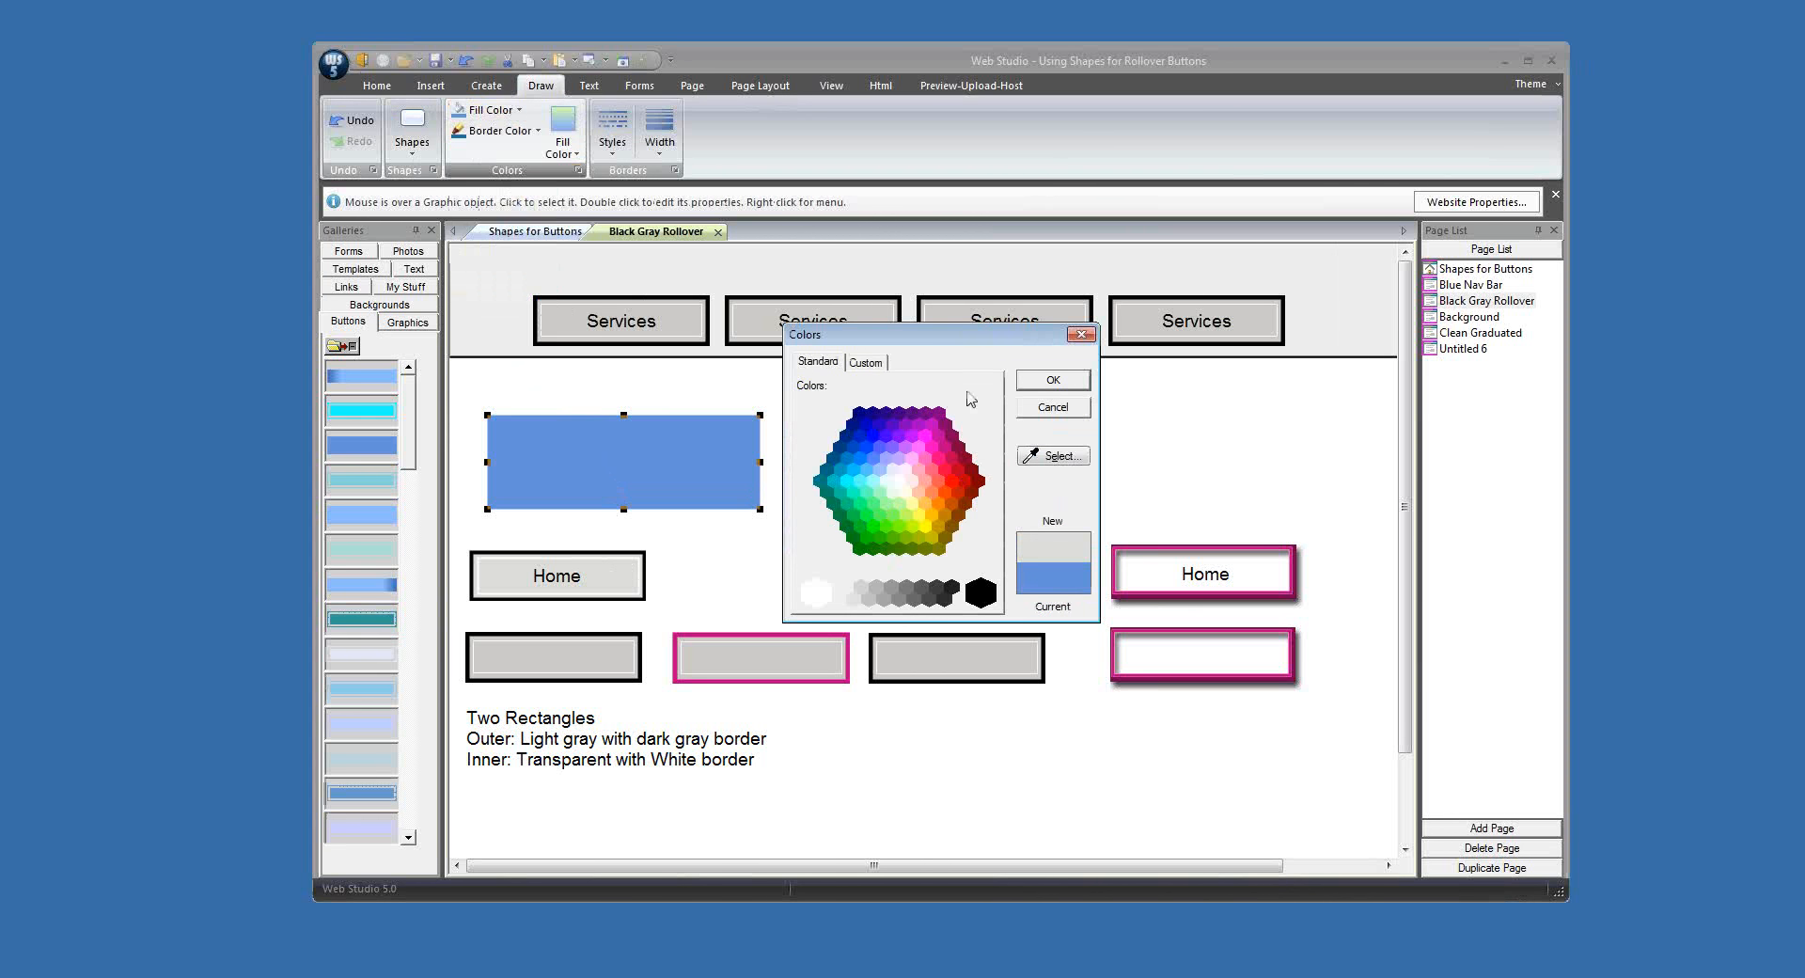
{"action": "left_click", "coordinate": [1042, 382]}
Step: Give the light gray rectangle a thicker black border
{"action": "left_click", "coordinate": [499, 131]}
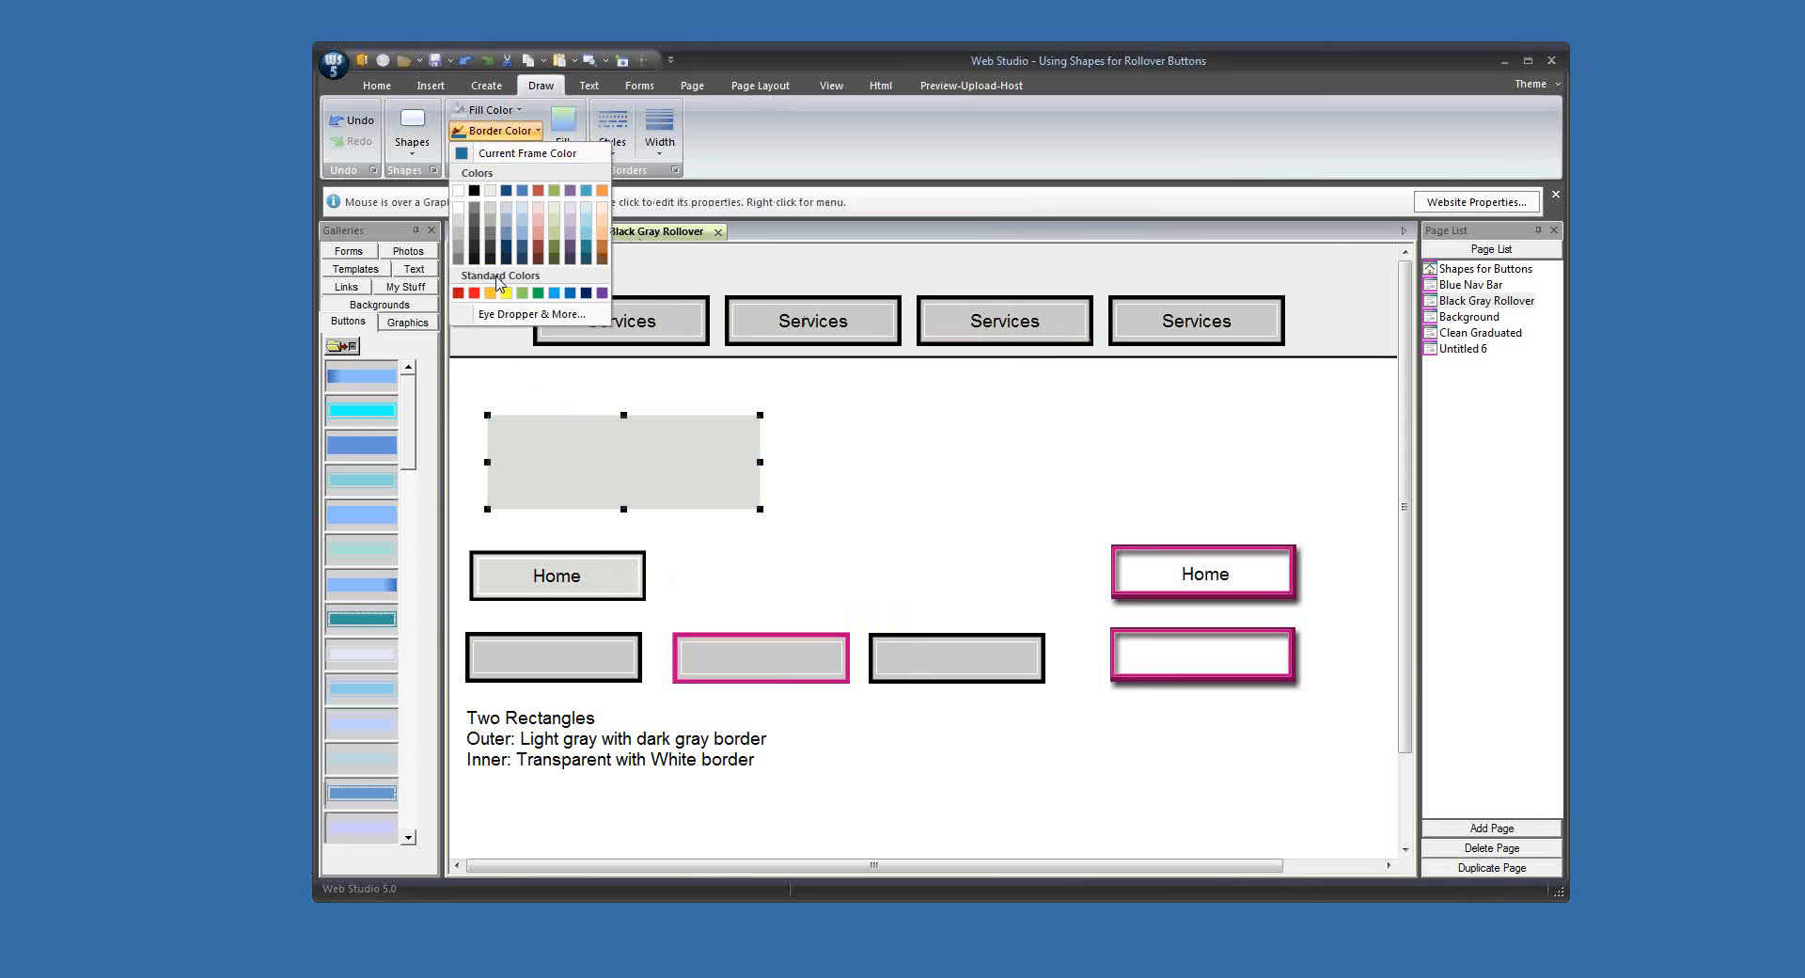
{"action": "left_click", "coordinate": [478, 207]}
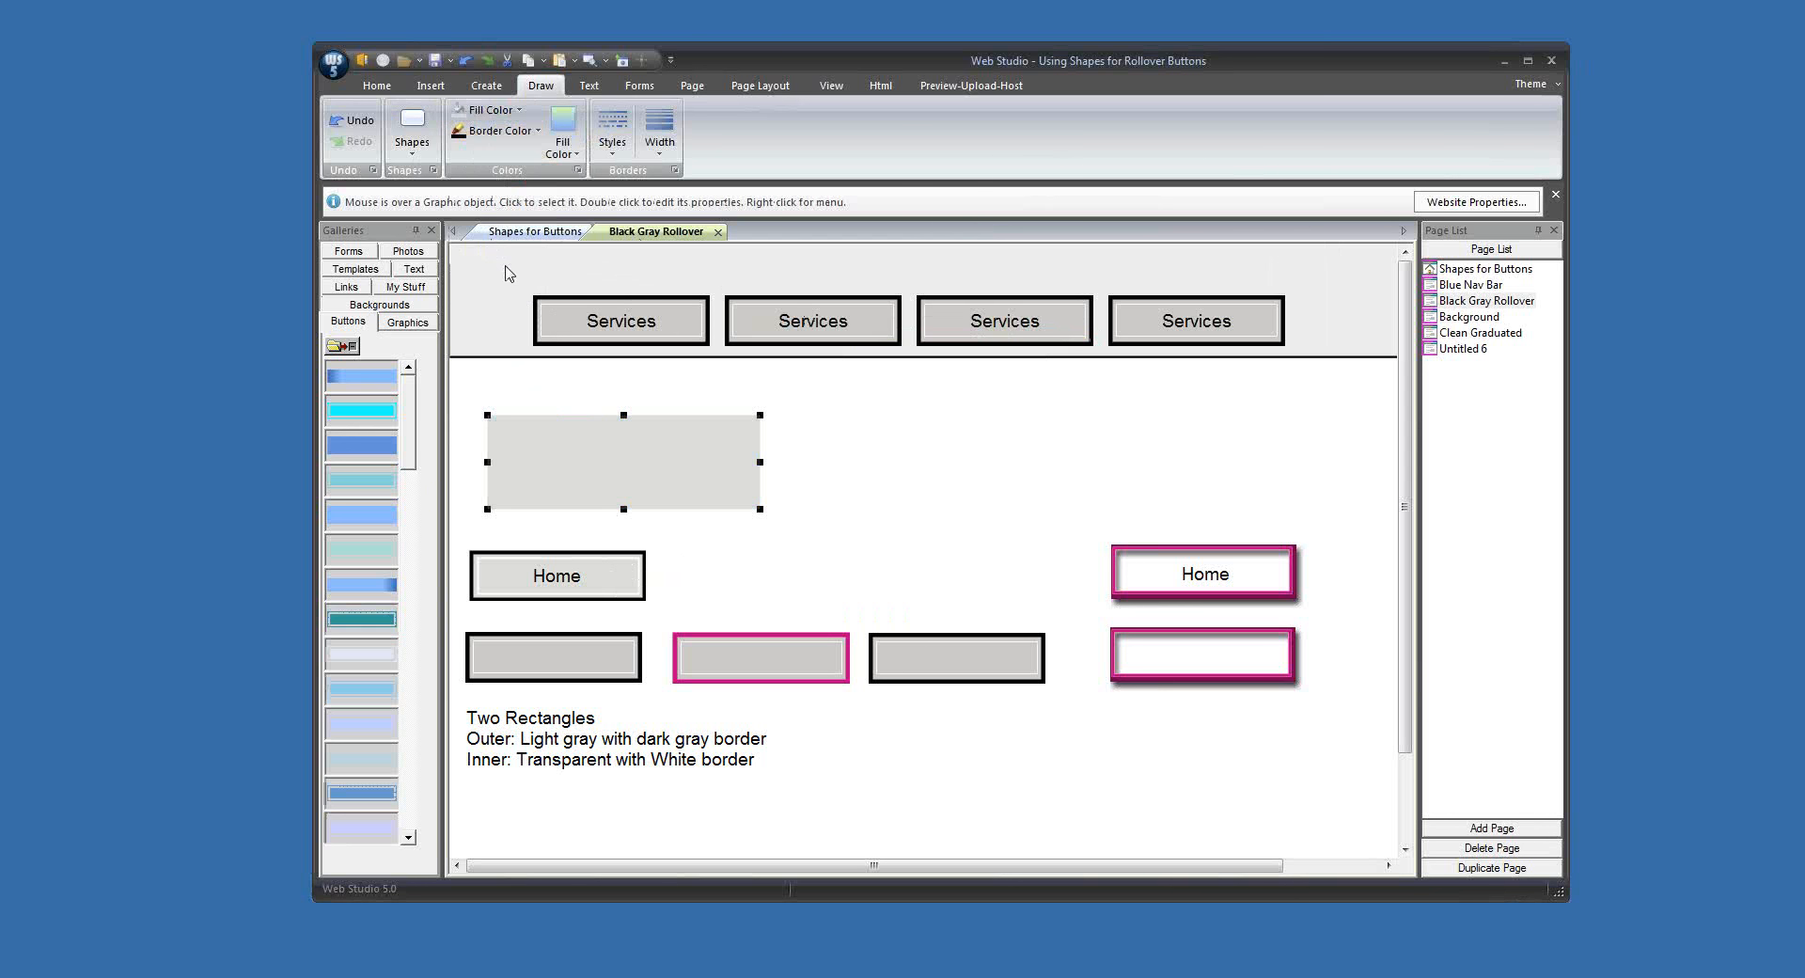
{"action": "left_click", "coordinate": [659, 141]}
{"action": "left_click", "coordinate": [679, 288]}
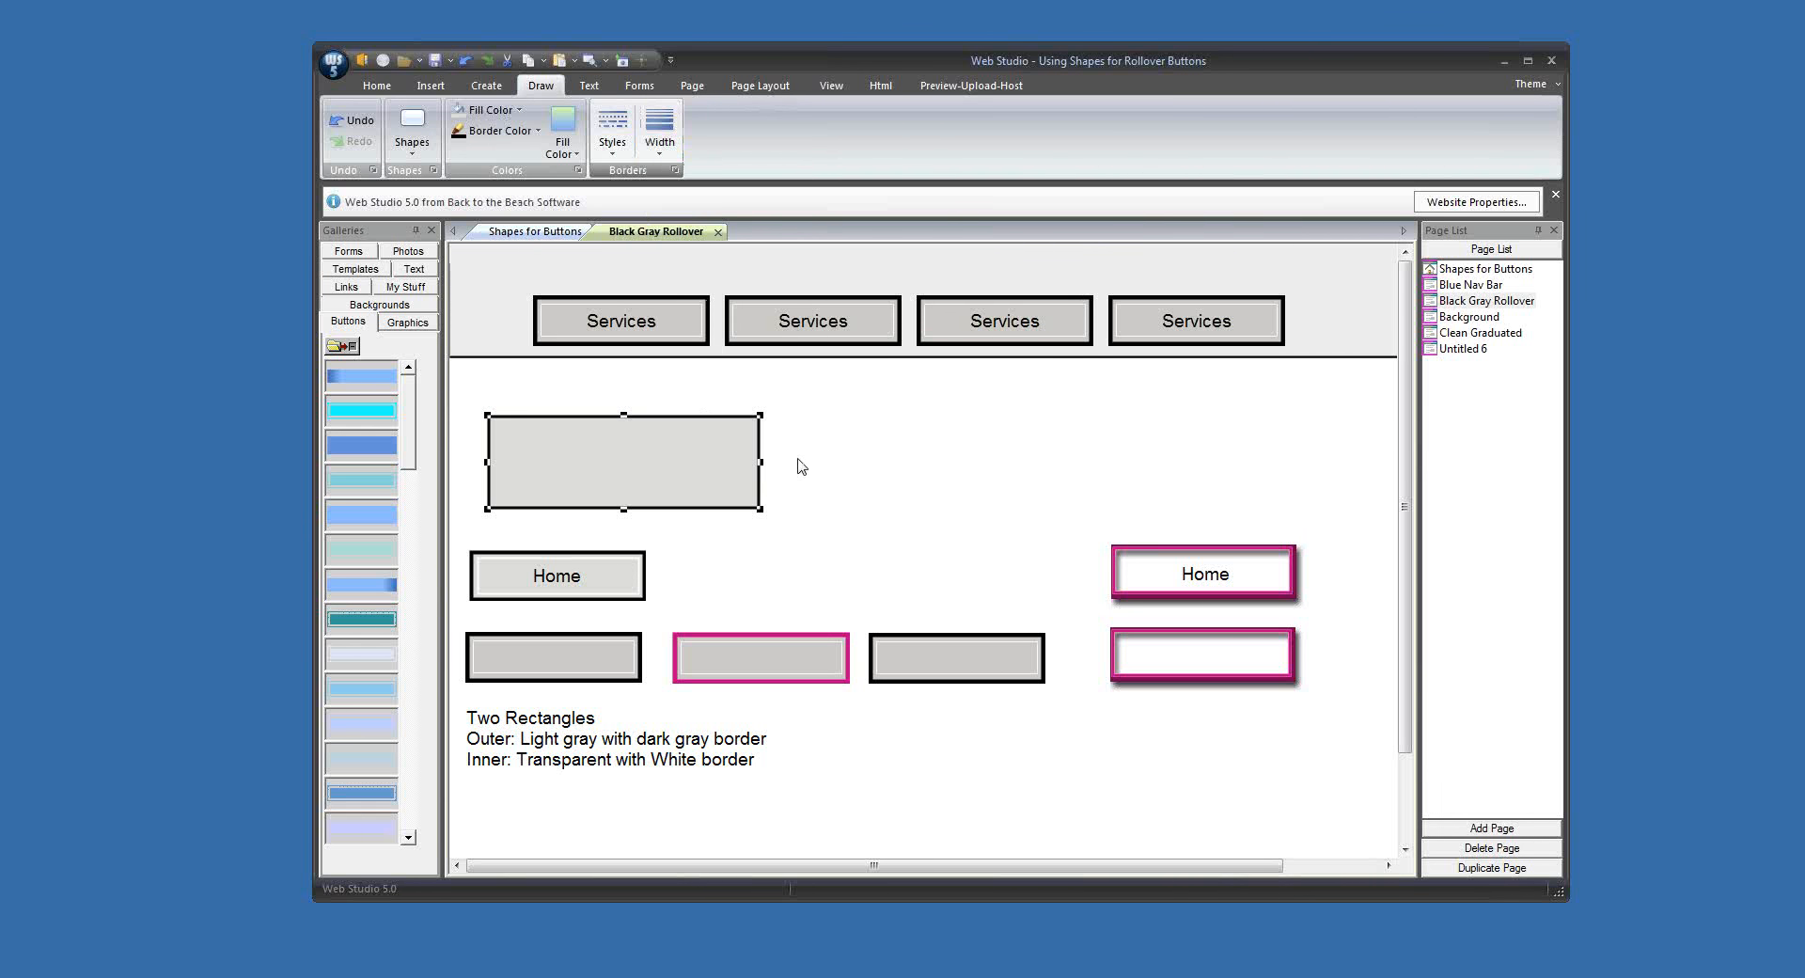
Step: Make the black-bordered gray rectangle the same size as the gray Home button
{"action": "left_click", "coordinate": [625, 580]}
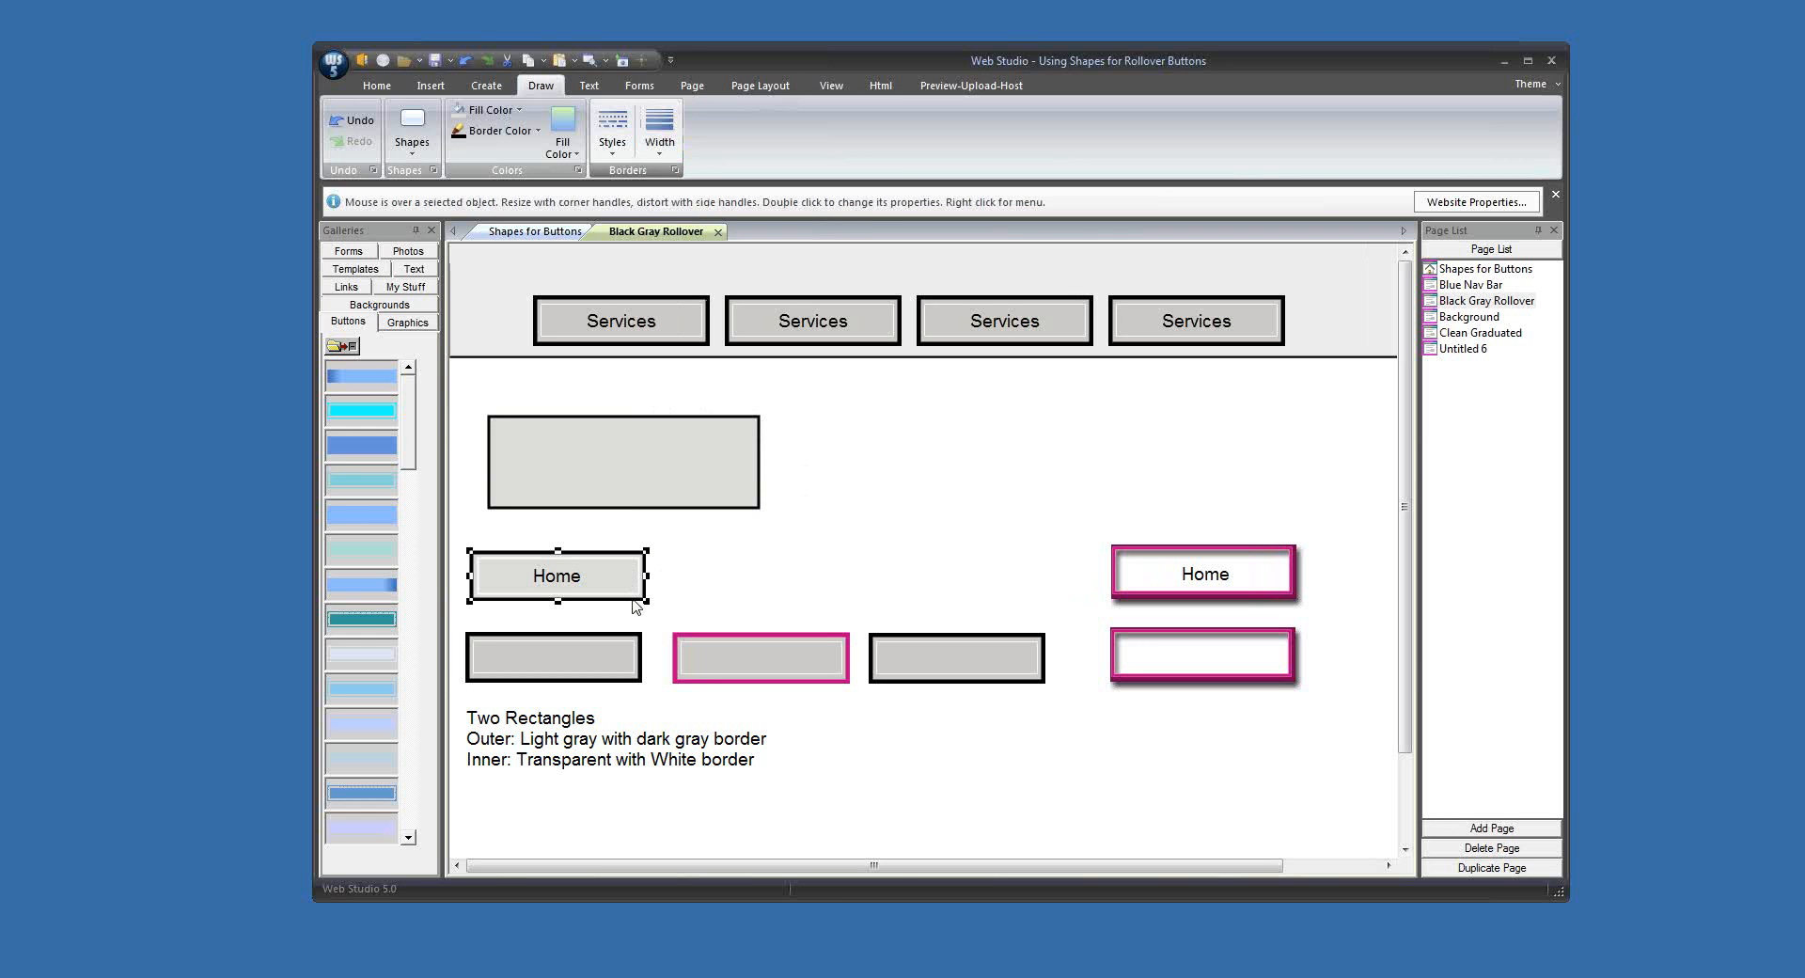
{"action": "left_click", "coordinate": [658, 501], "text": "shift"}
{"action": "left_click", "coordinate": [743, 85]}
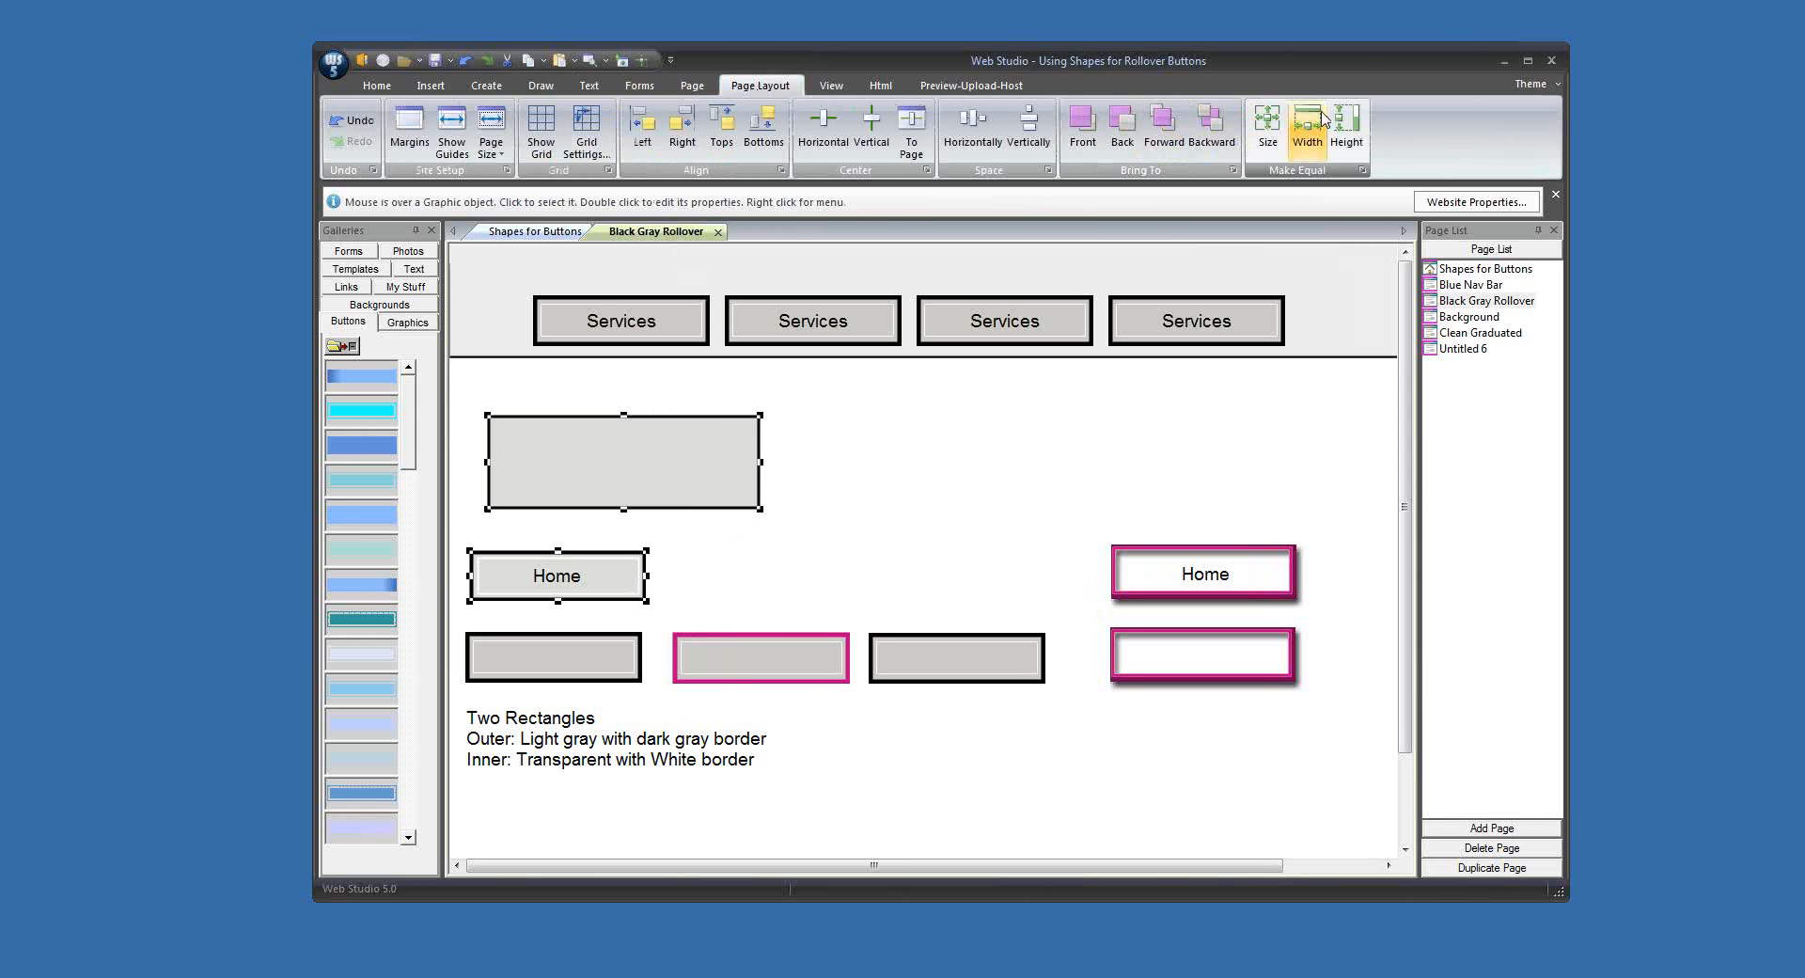
{"action": "left_click", "coordinate": [1271, 127]}
{"action": "left_click", "coordinate": [807, 497]}
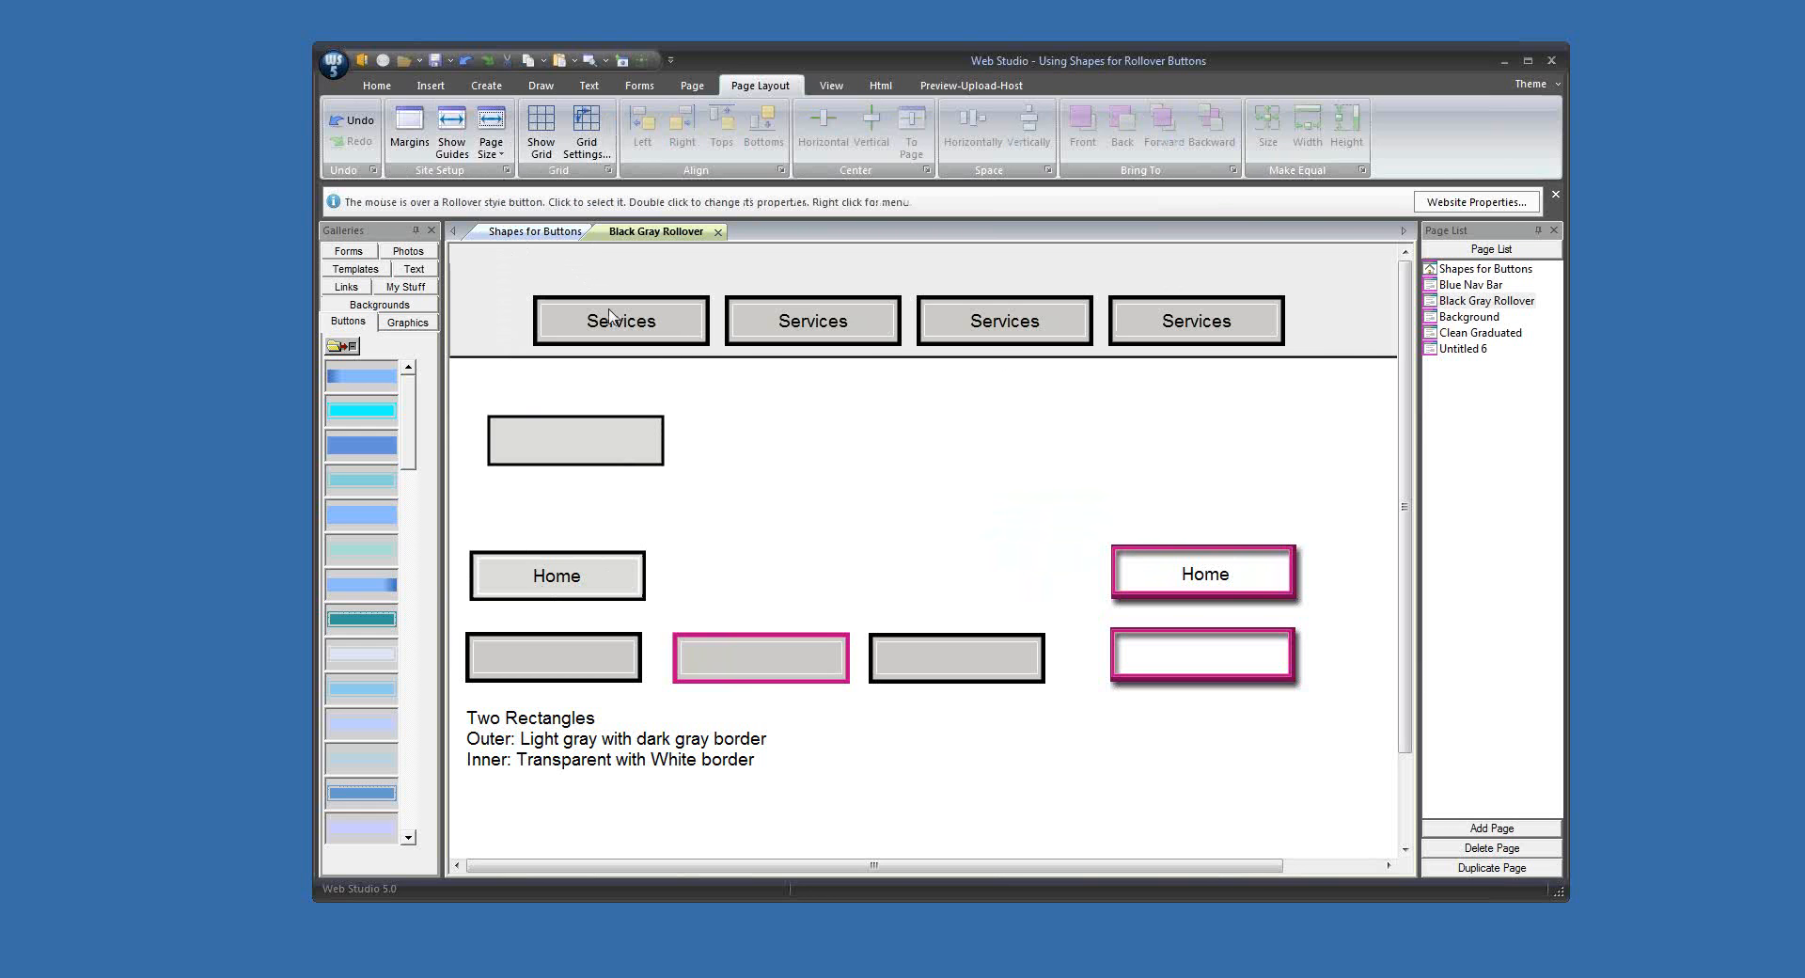
Step: Insert a second square-cornered filled shape and set its border color to white
{"action": "left_click", "coordinate": [540, 85]}
{"action": "left_click", "coordinate": [411, 141]}
{"action": "left_click", "coordinate": [420, 218]}
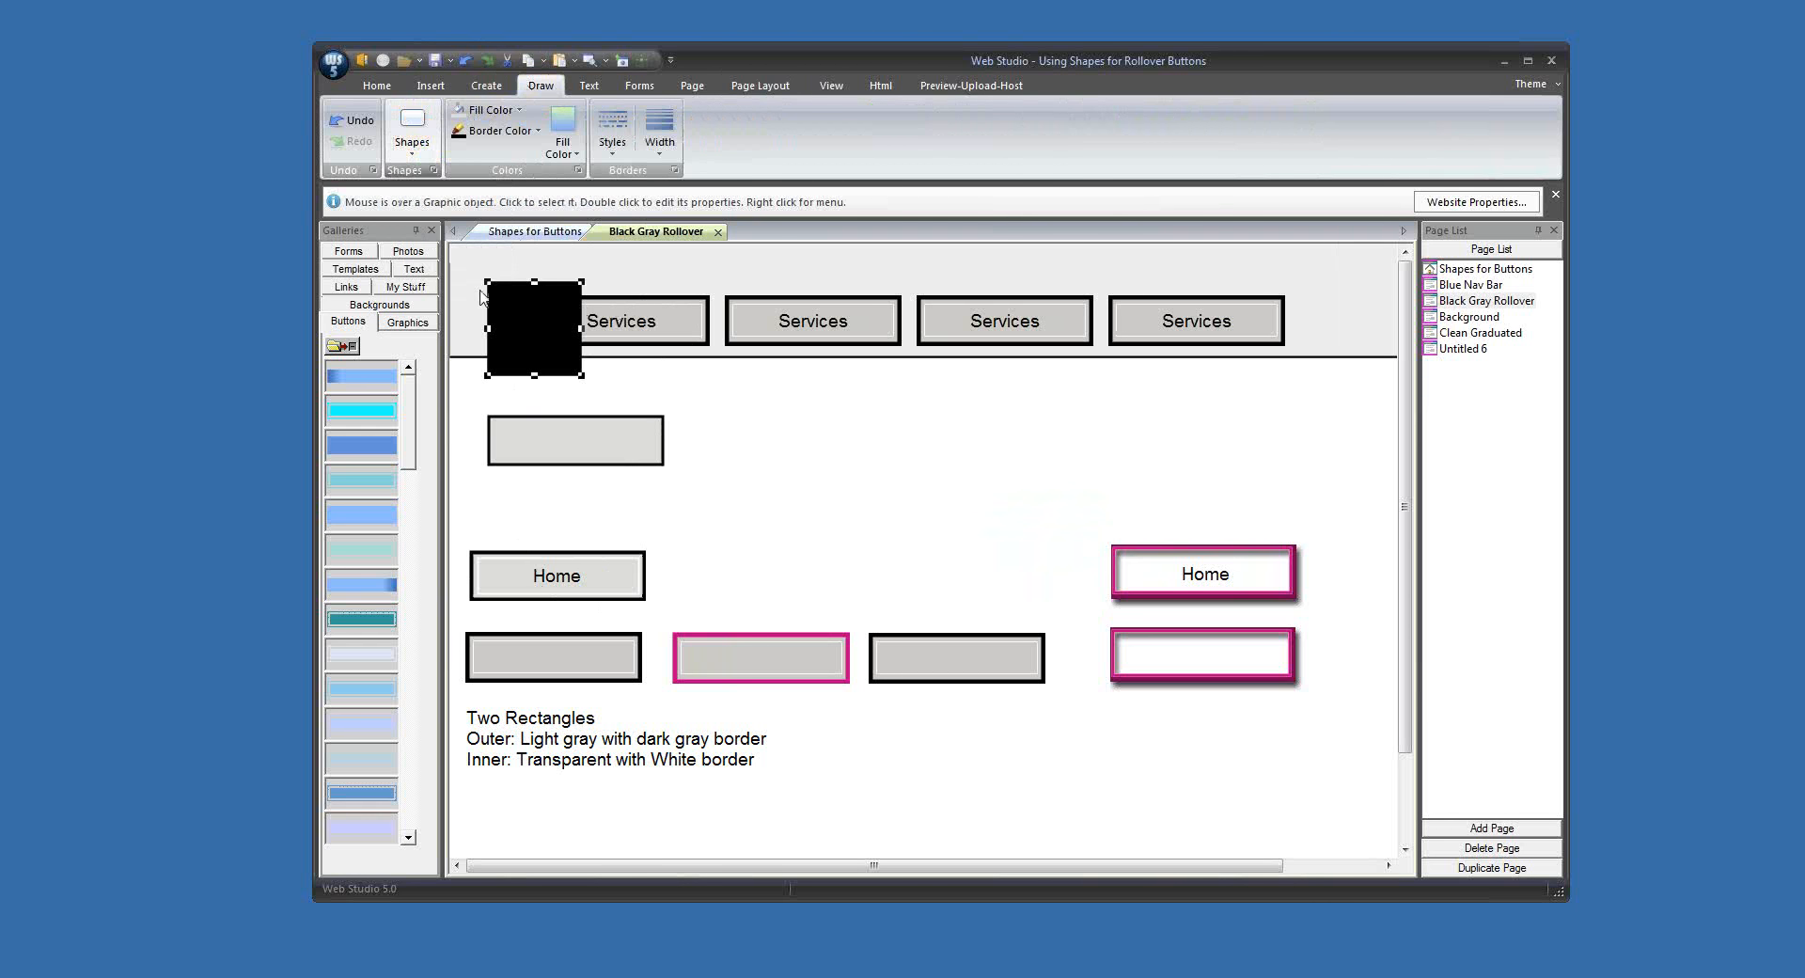
{"action": "left_click", "coordinate": [490, 110]}
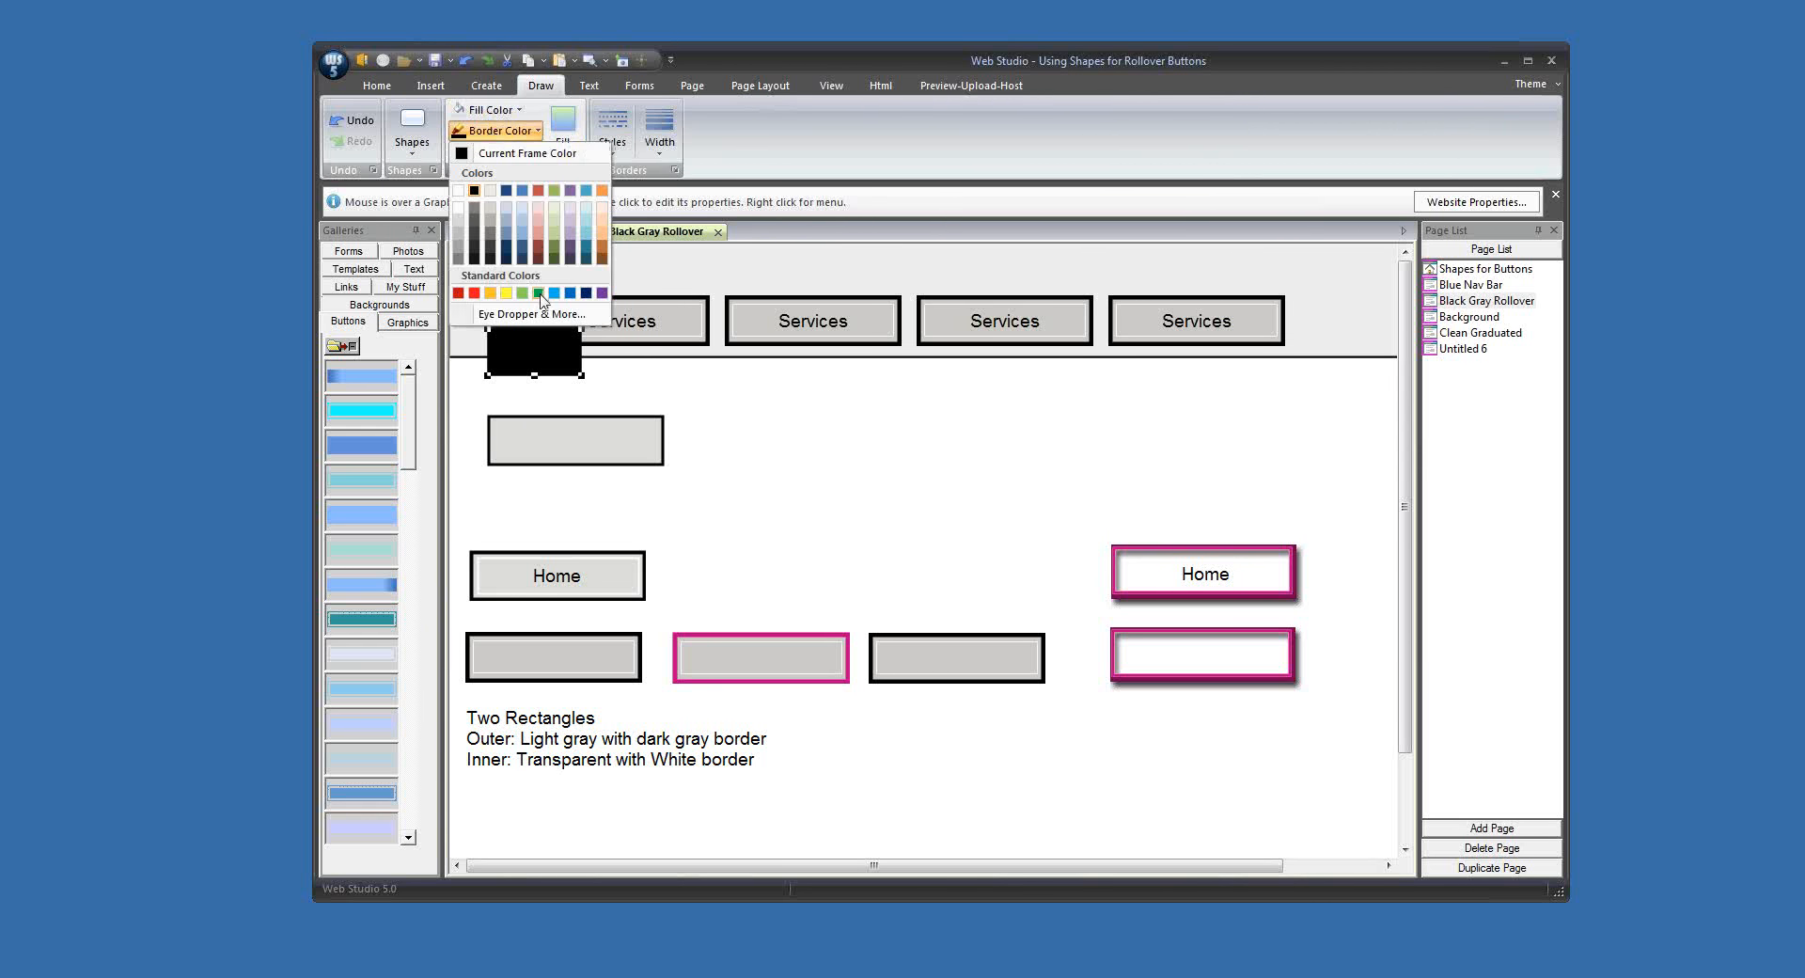
{"action": "left_click", "coordinate": [549, 320]}
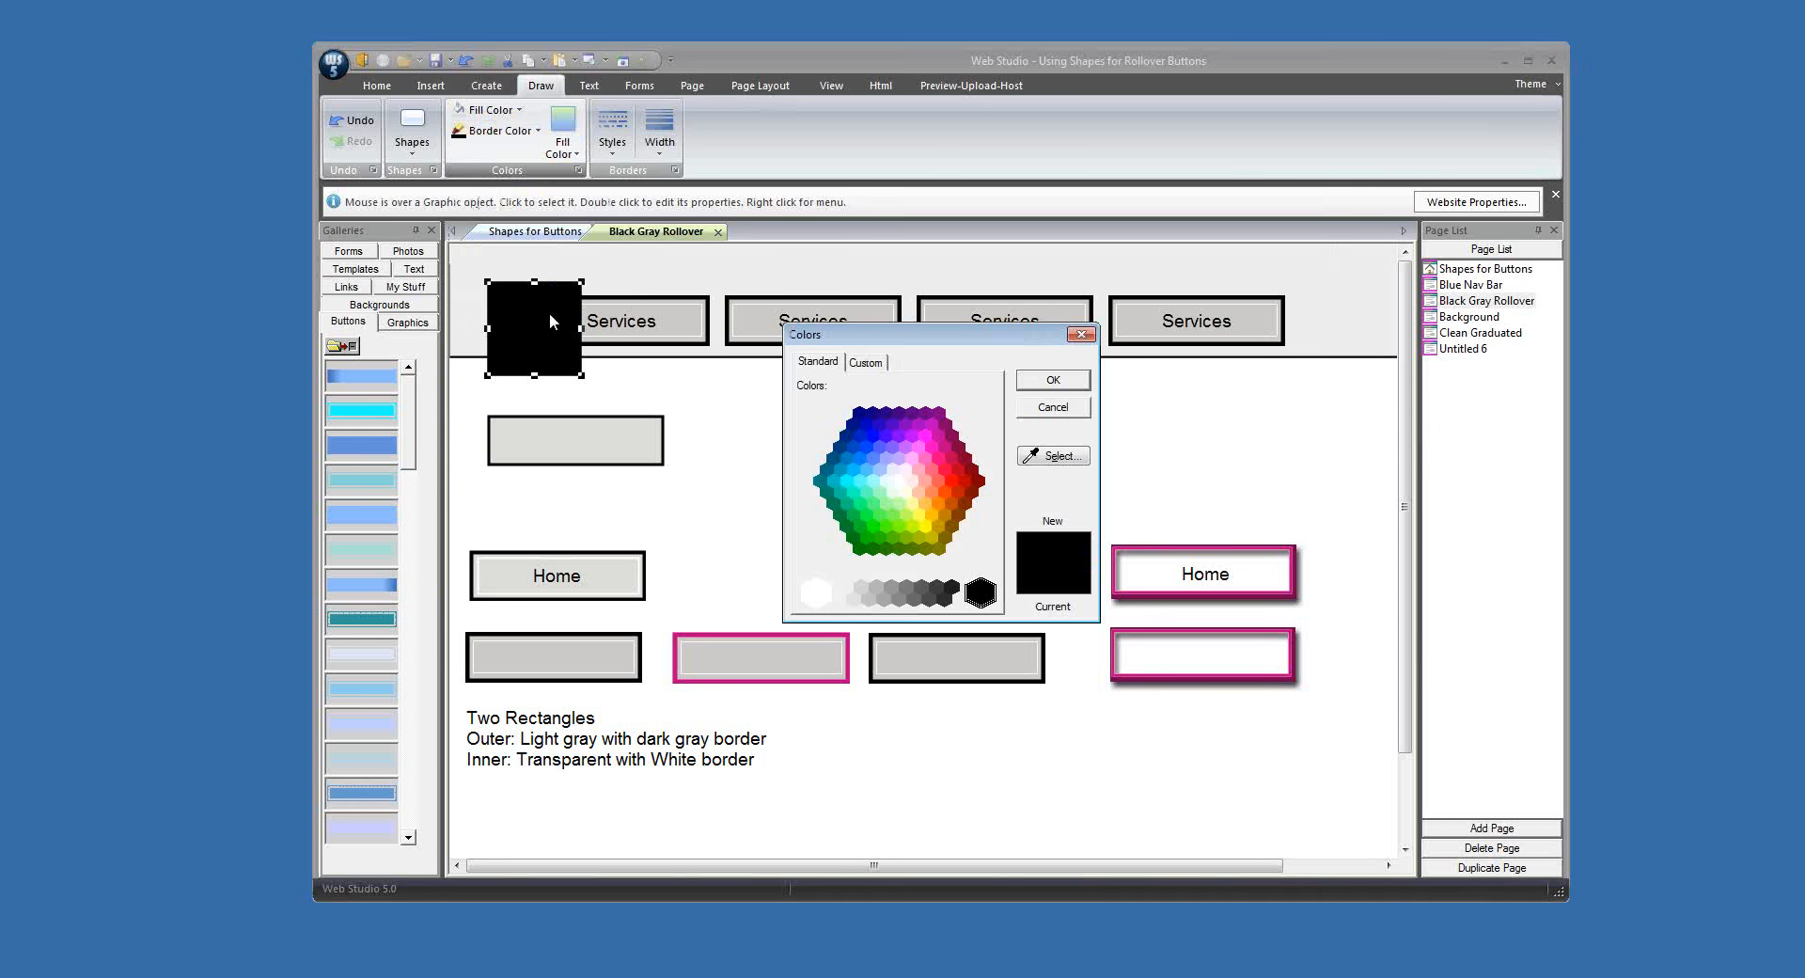
{"action": "left_click", "coordinate": [815, 592]}
{"action": "left_click", "coordinate": [1042, 383]}
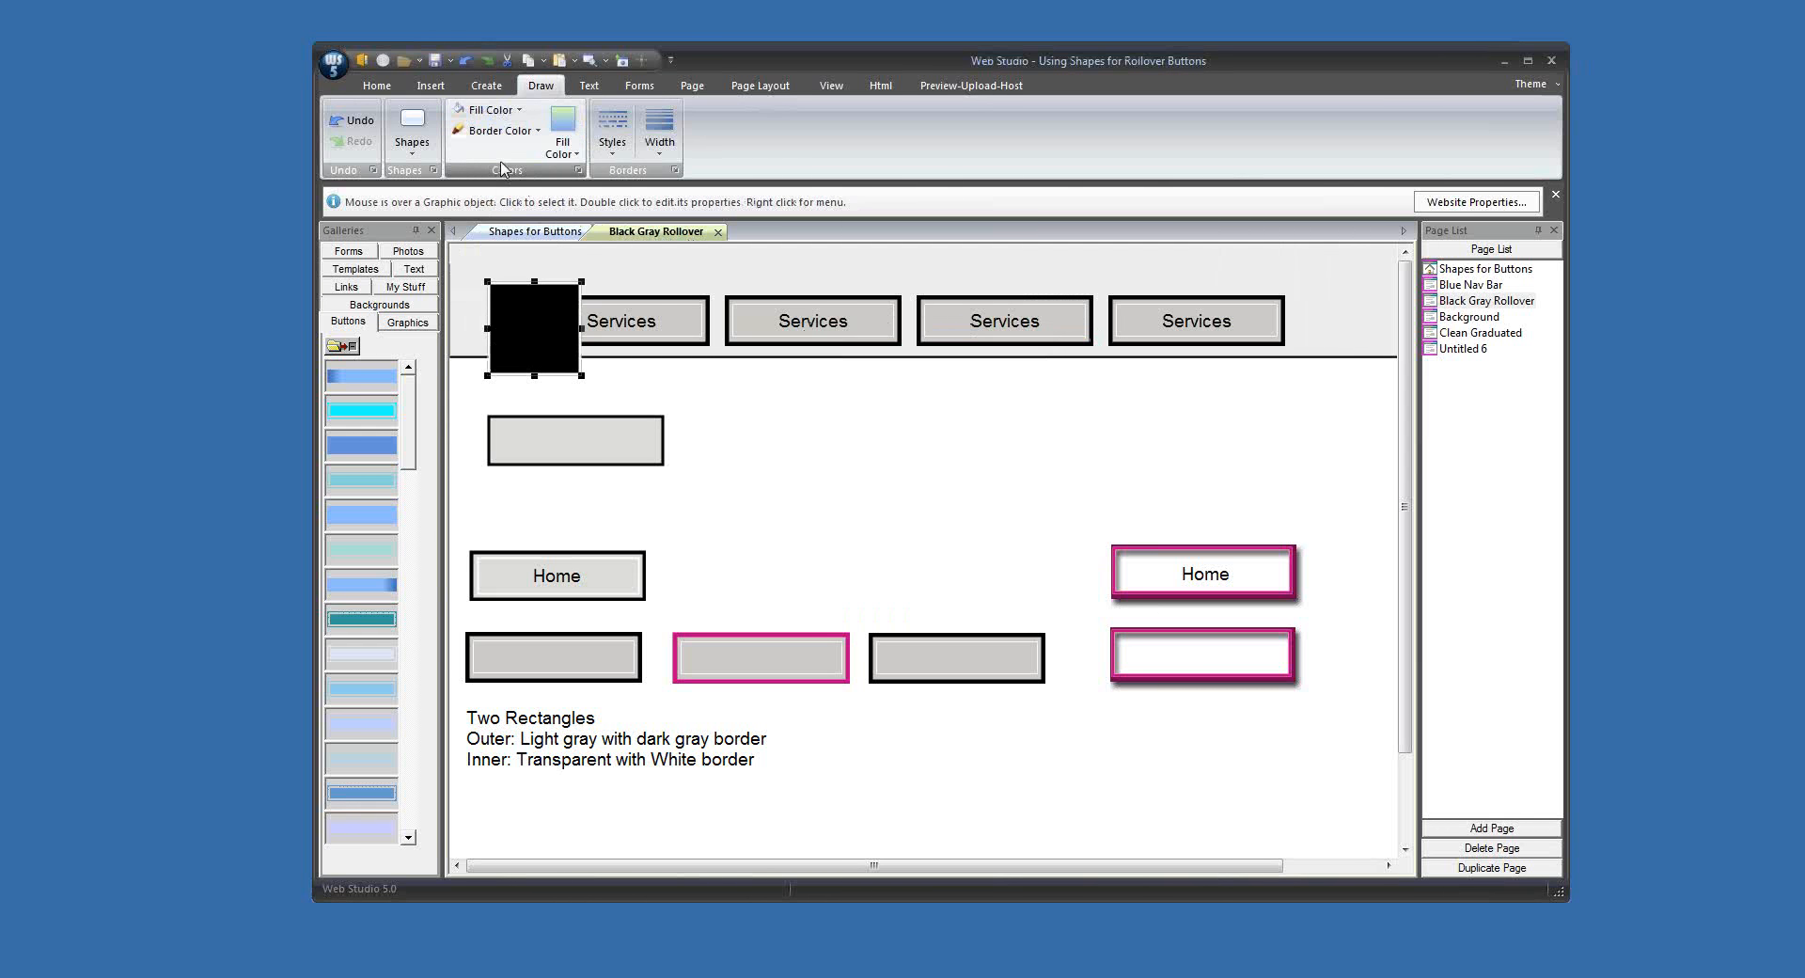
Step: Set the white-bordered square's border width to 2 pixels and make its fill transparent
{"action": "left_click", "coordinate": [666, 153]}
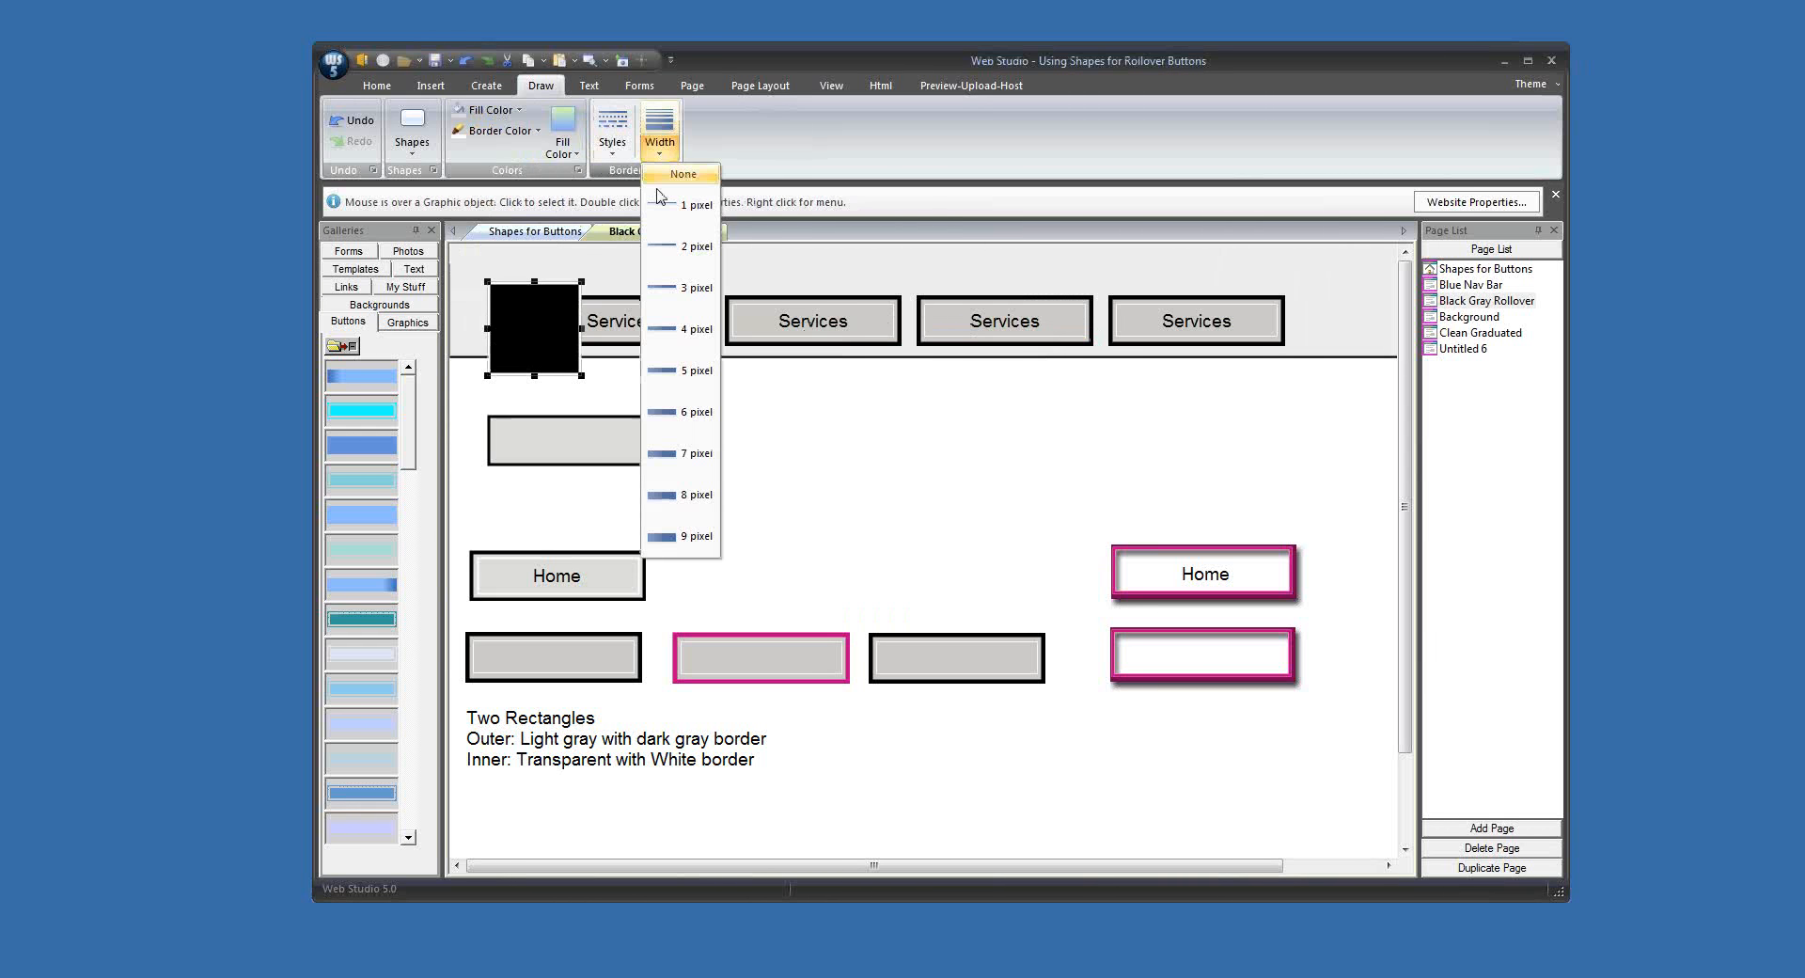
{"action": "left_click", "coordinate": [669, 246]}
{"action": "left_click", "coordinate": [500, 111]}
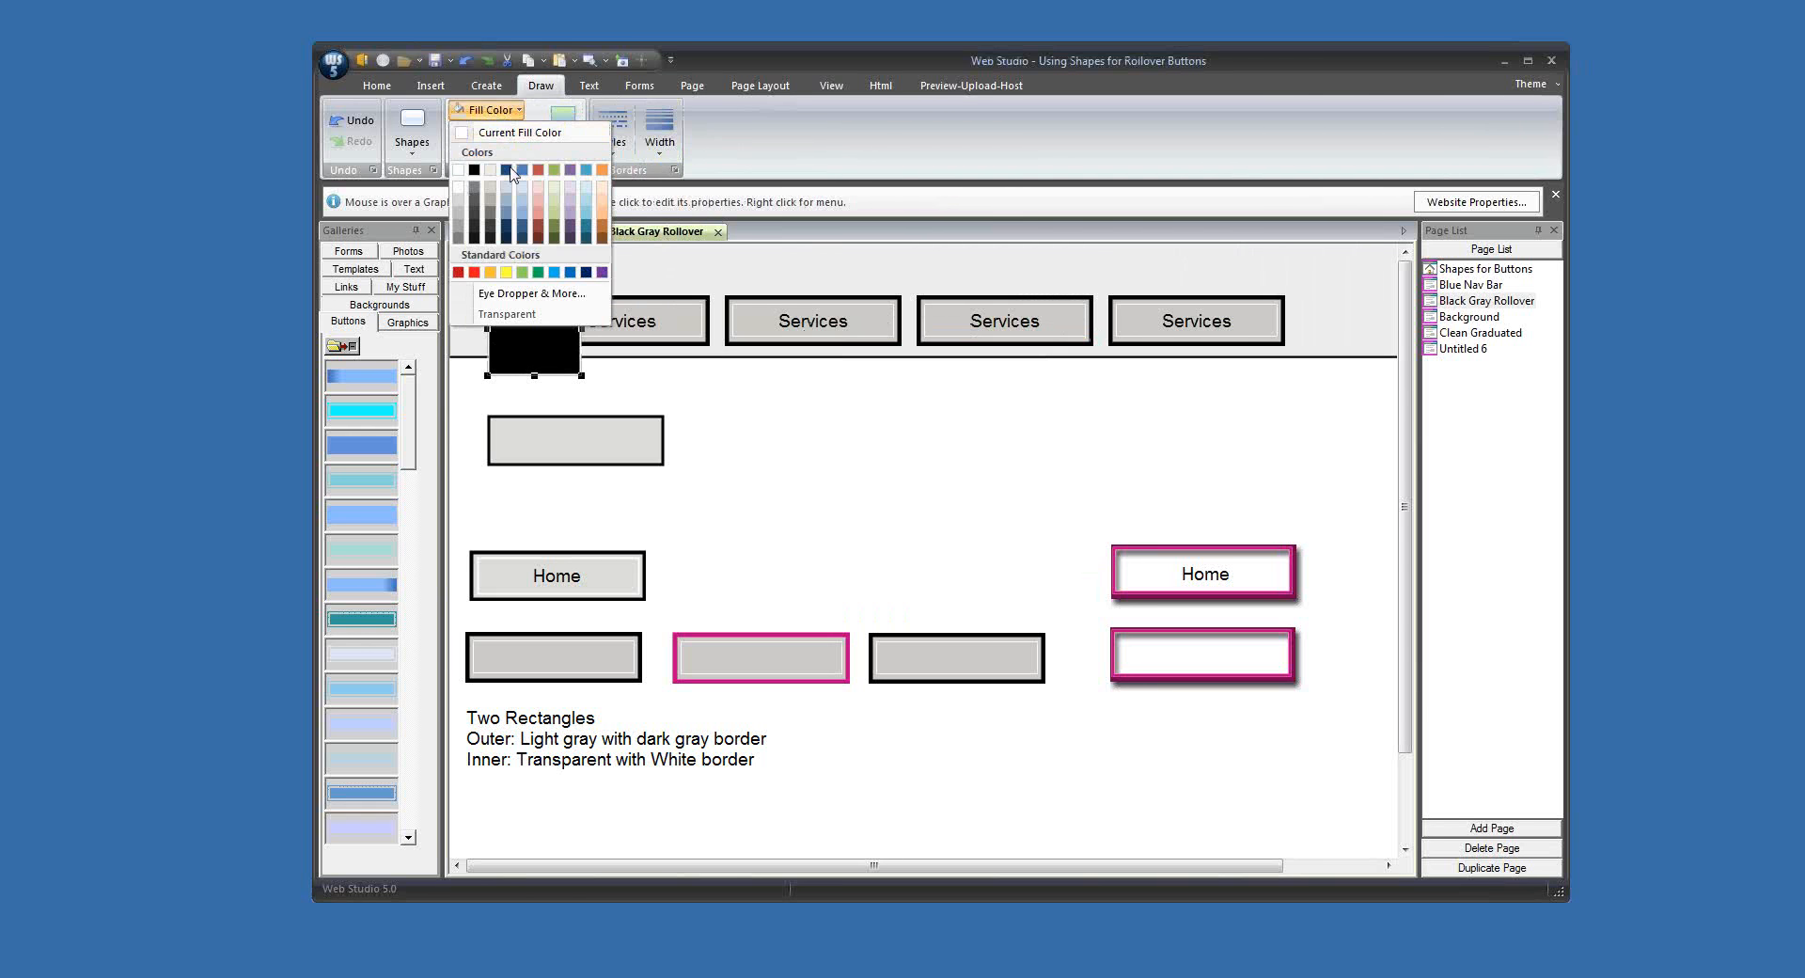
{"action": "left_click", "coordinate": [531, 315]}
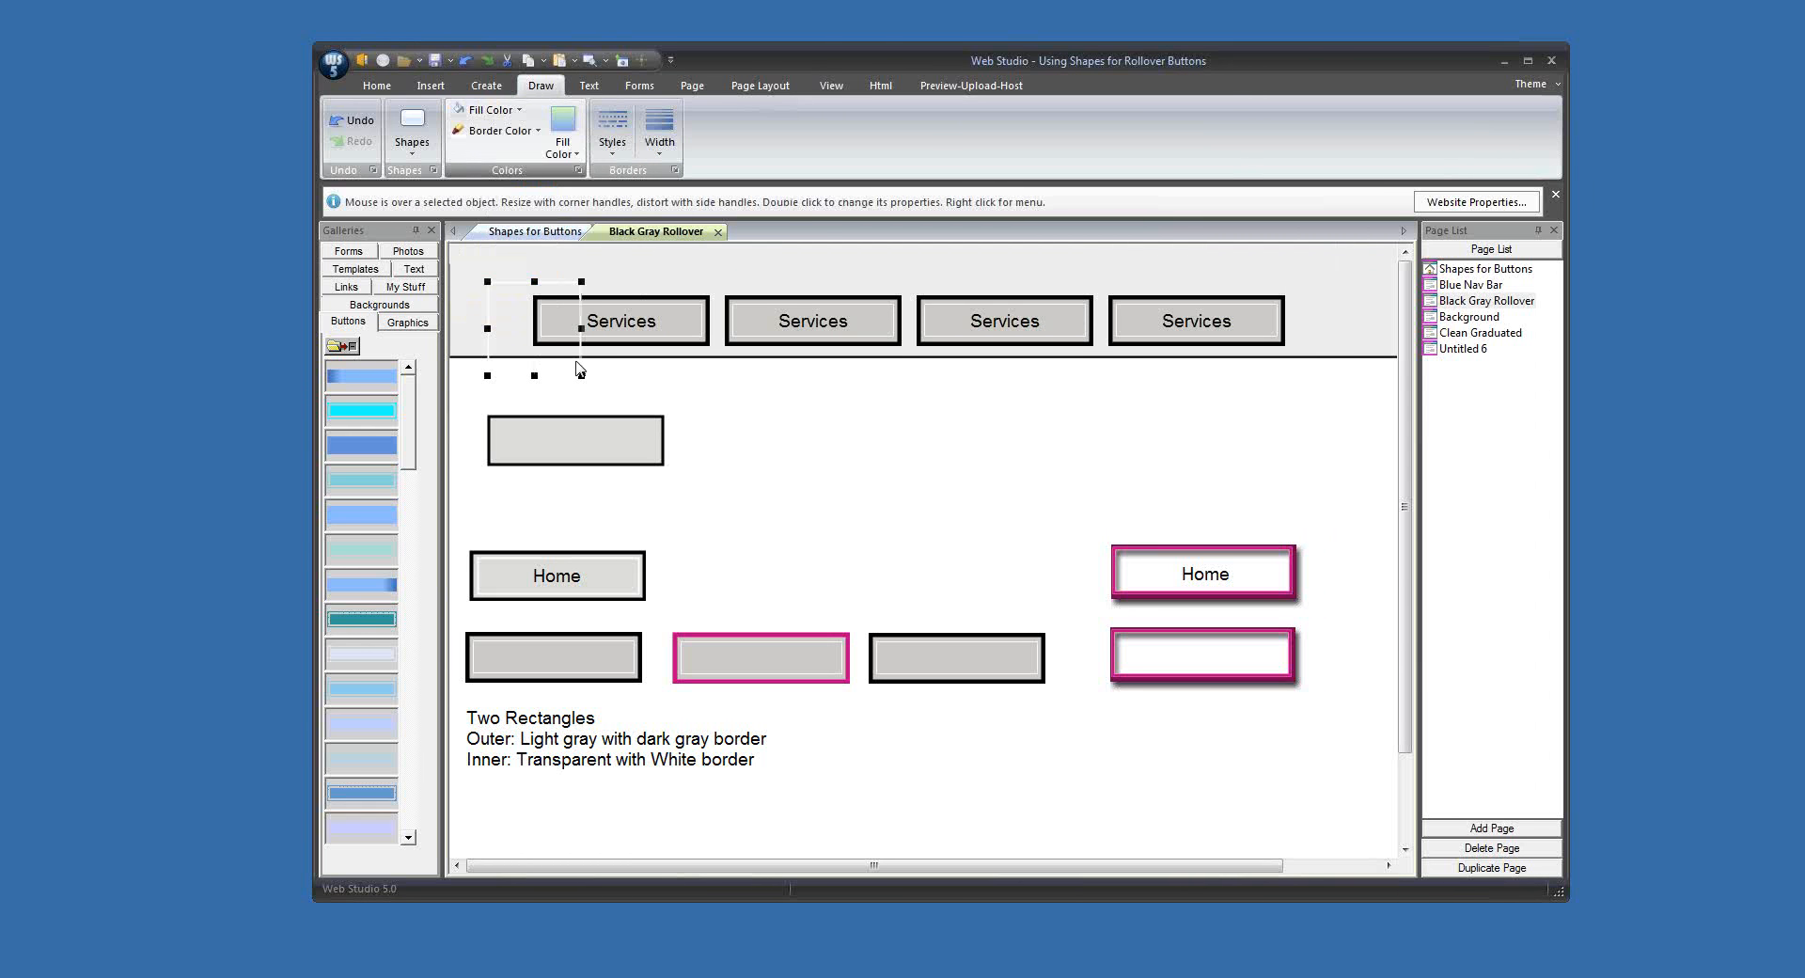
Step: Move the white-bordered shape onto the light gray rectangle and resize it to fit just inside the black border
{"action": "left_click_drag", "start_coordinate": [553, 373], "coordinate": [657, 456]}
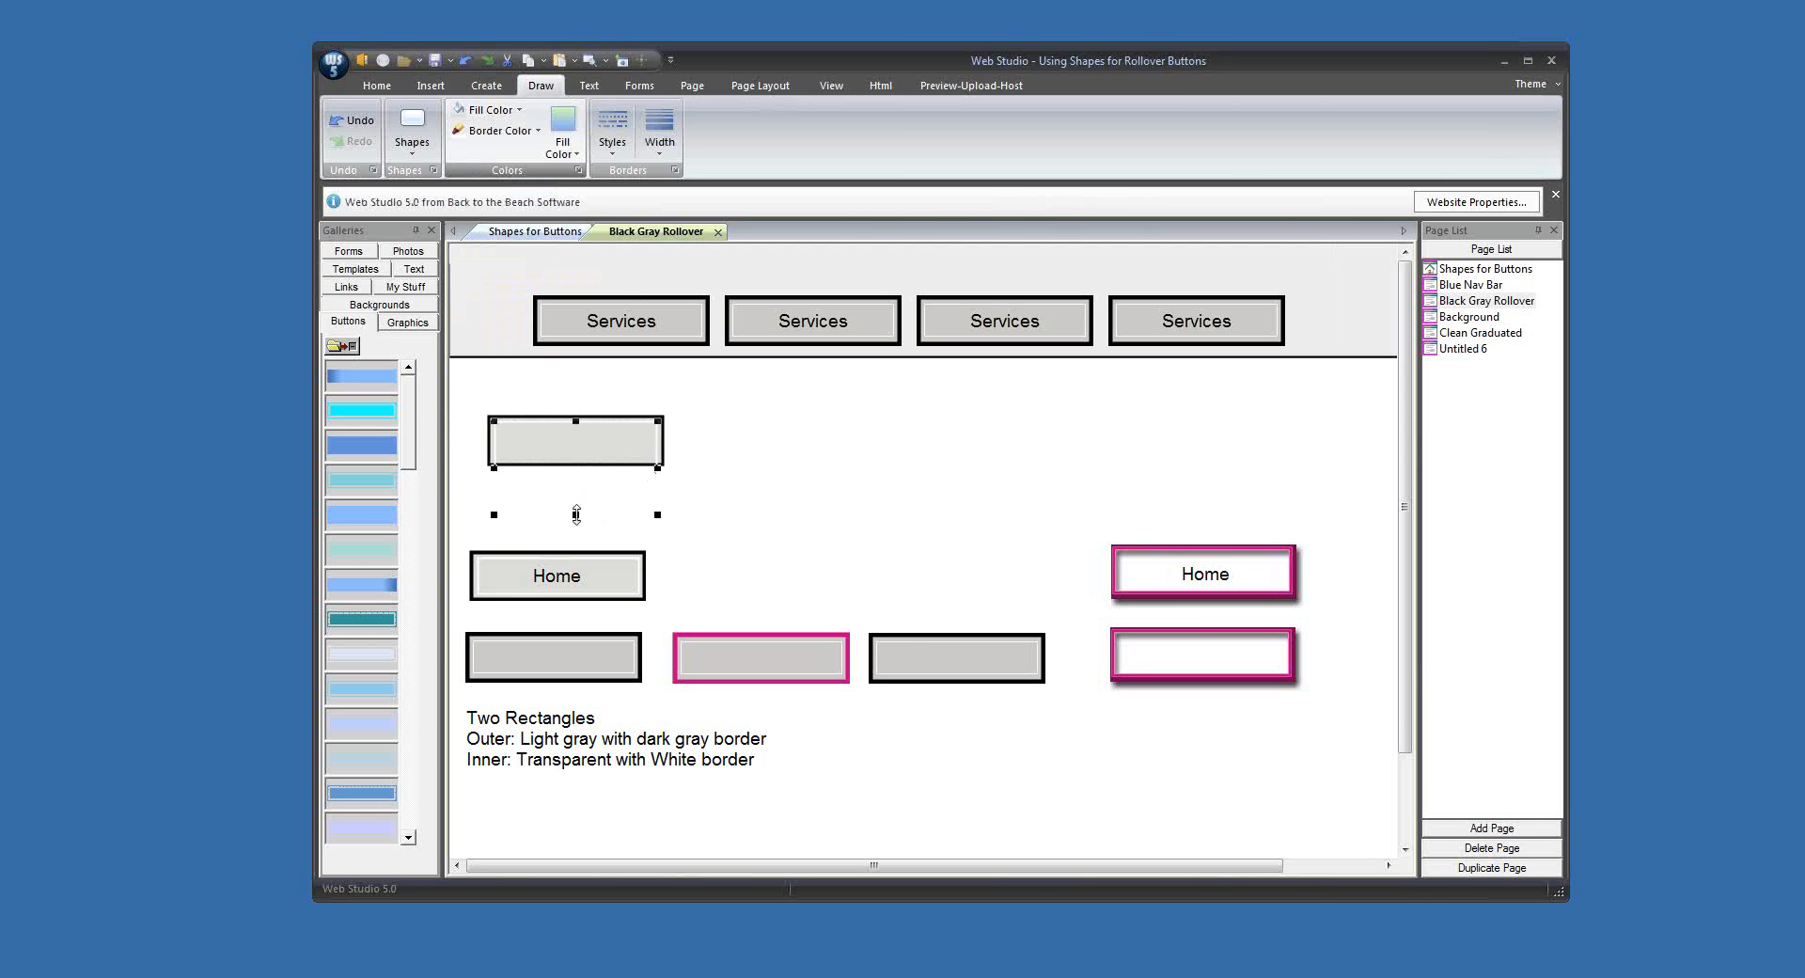
{"action": "left_click_drag", "start_coordinate": [573, 515], "coordinate": [563, 457]}
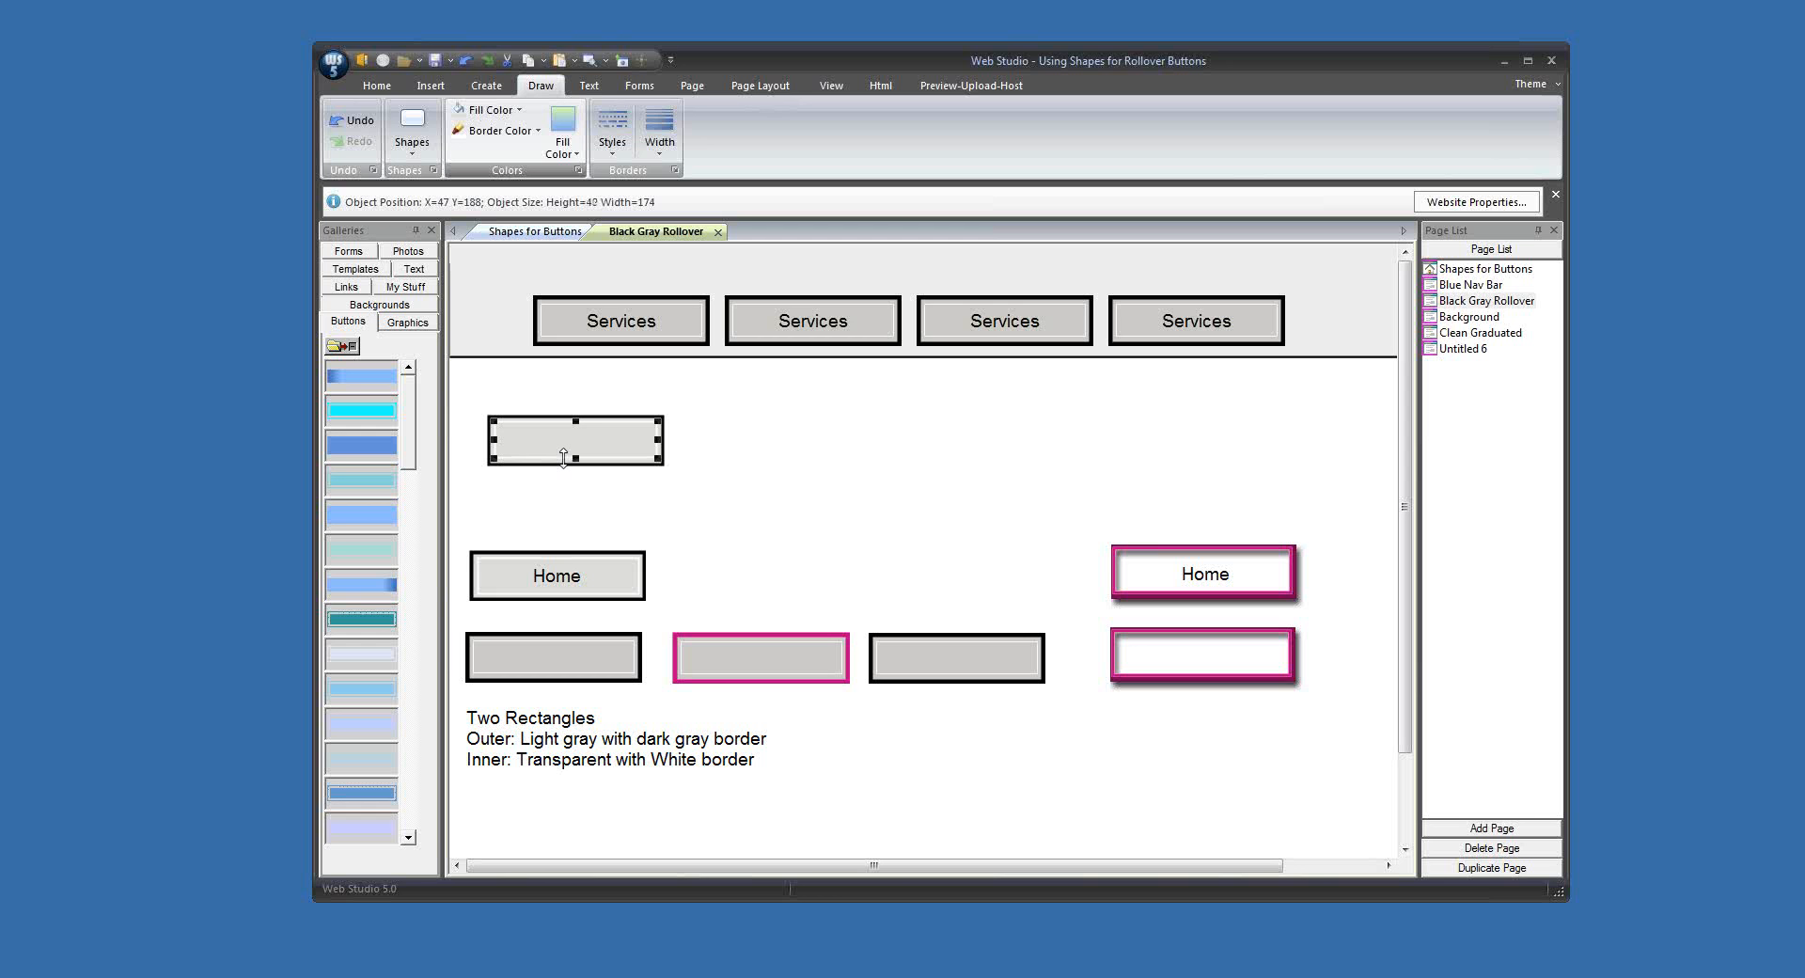
{"action": "left_click", "coordinate": [700, 497]}
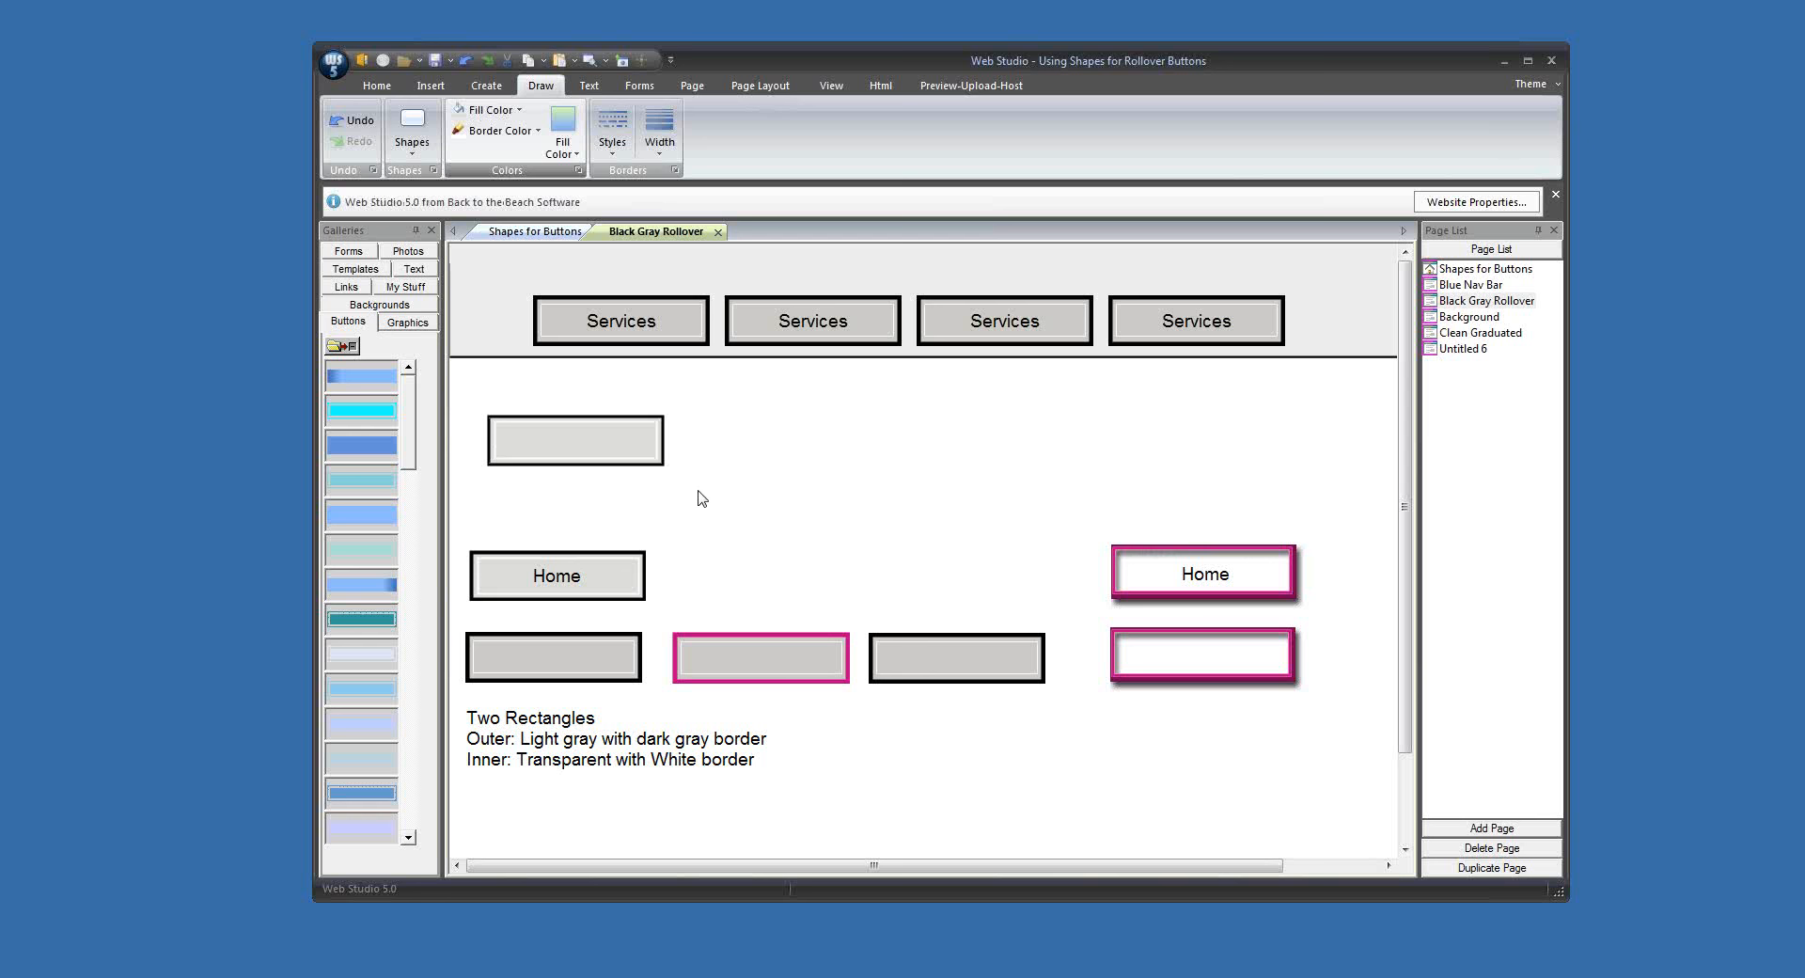
Step: Duplicate the double-bordered button to its right and change the copy's outer border to magenta
{"action": "left_click_drag", "start_coordinate": [463, 403], "coordinate": [822, 451]}
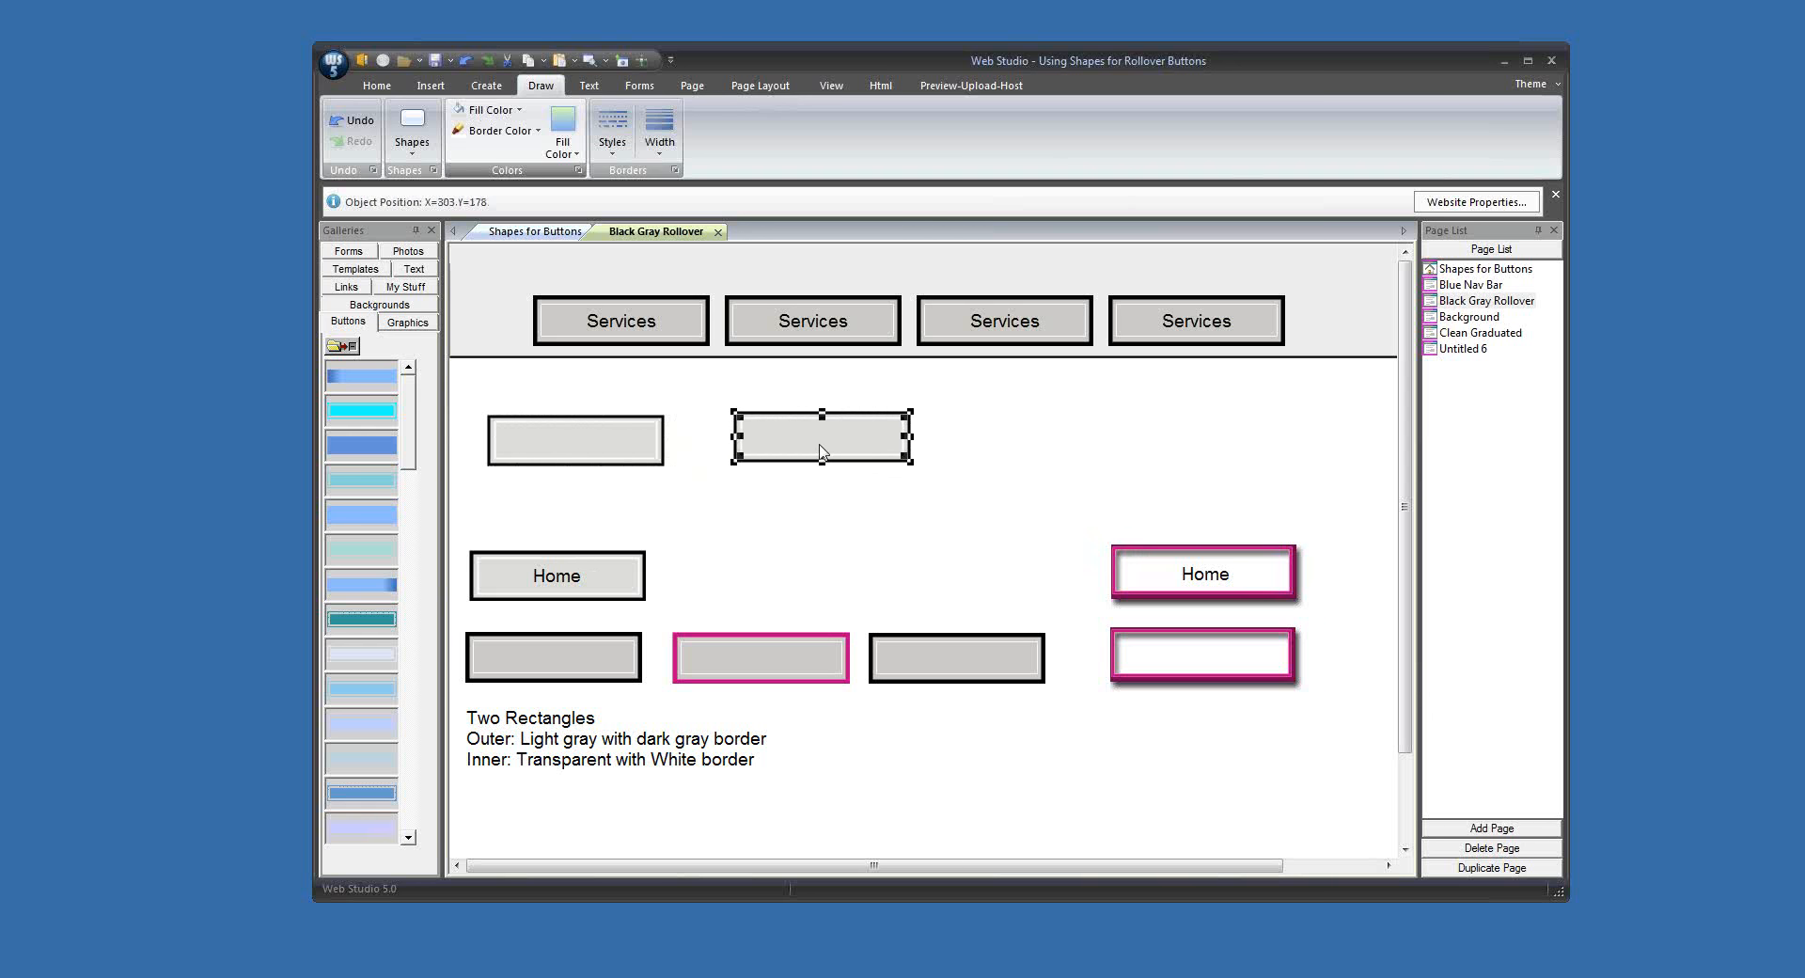
{"action": "left_click", "coordinate": [865, 488]}
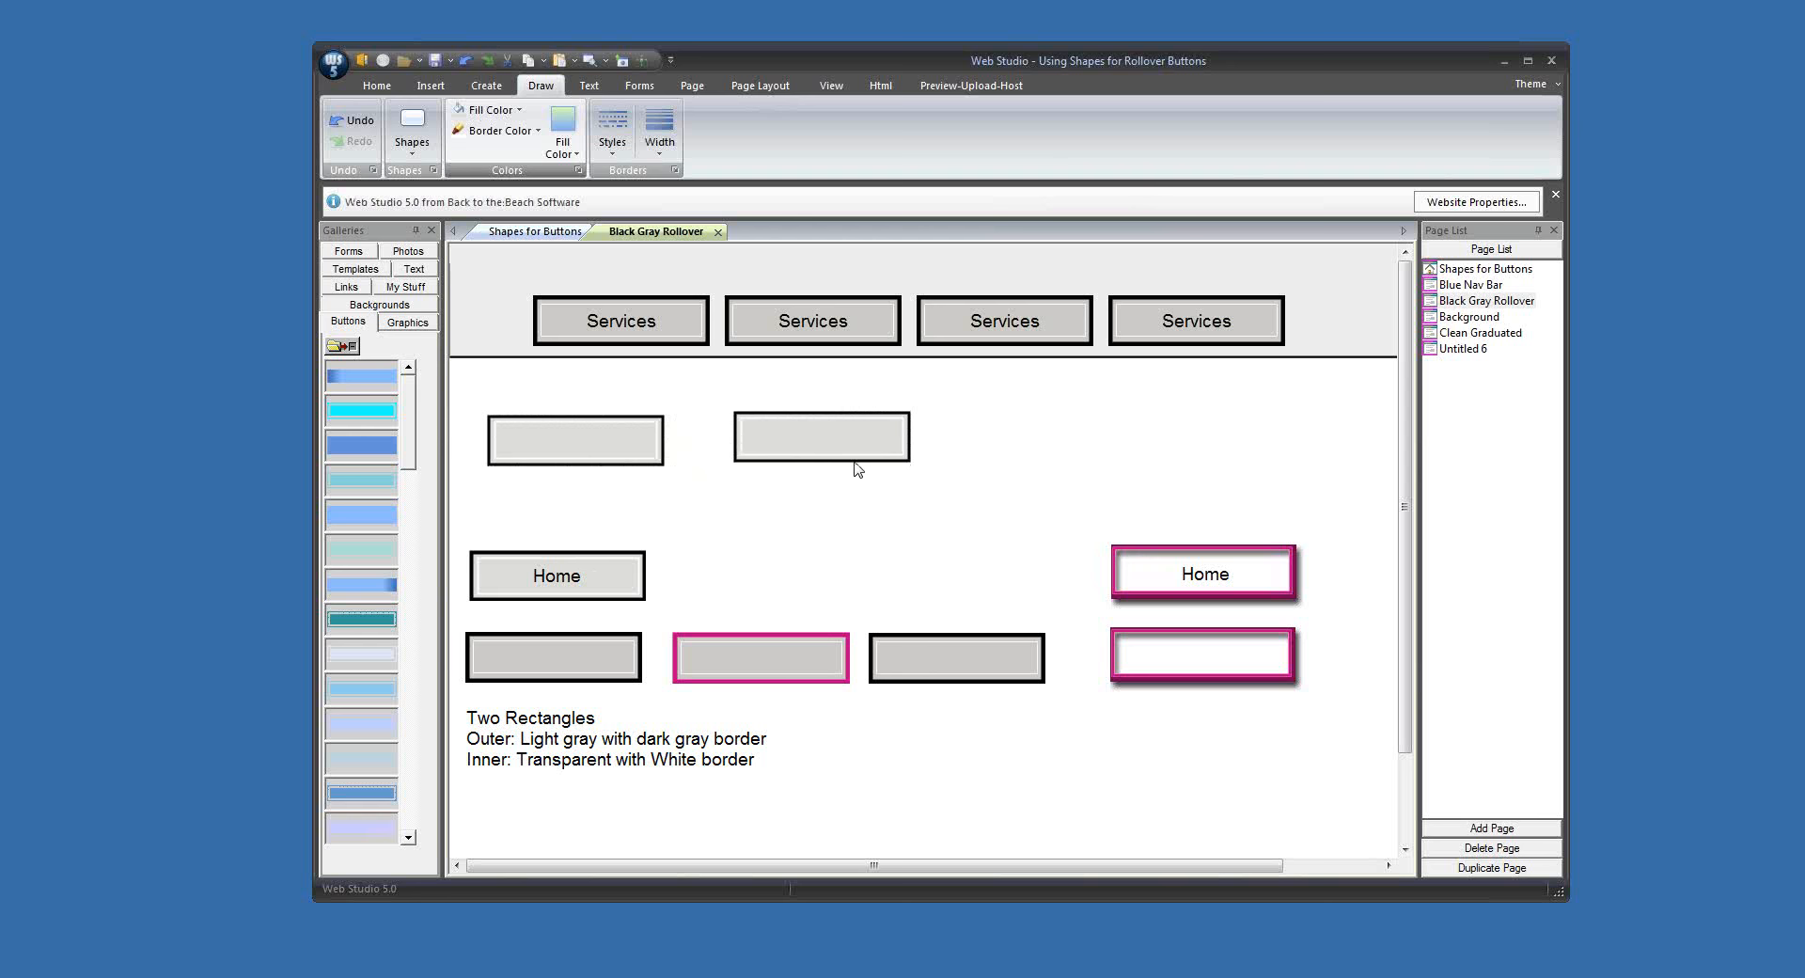
{"action": "left_click", "coordinate": [856, 460]}
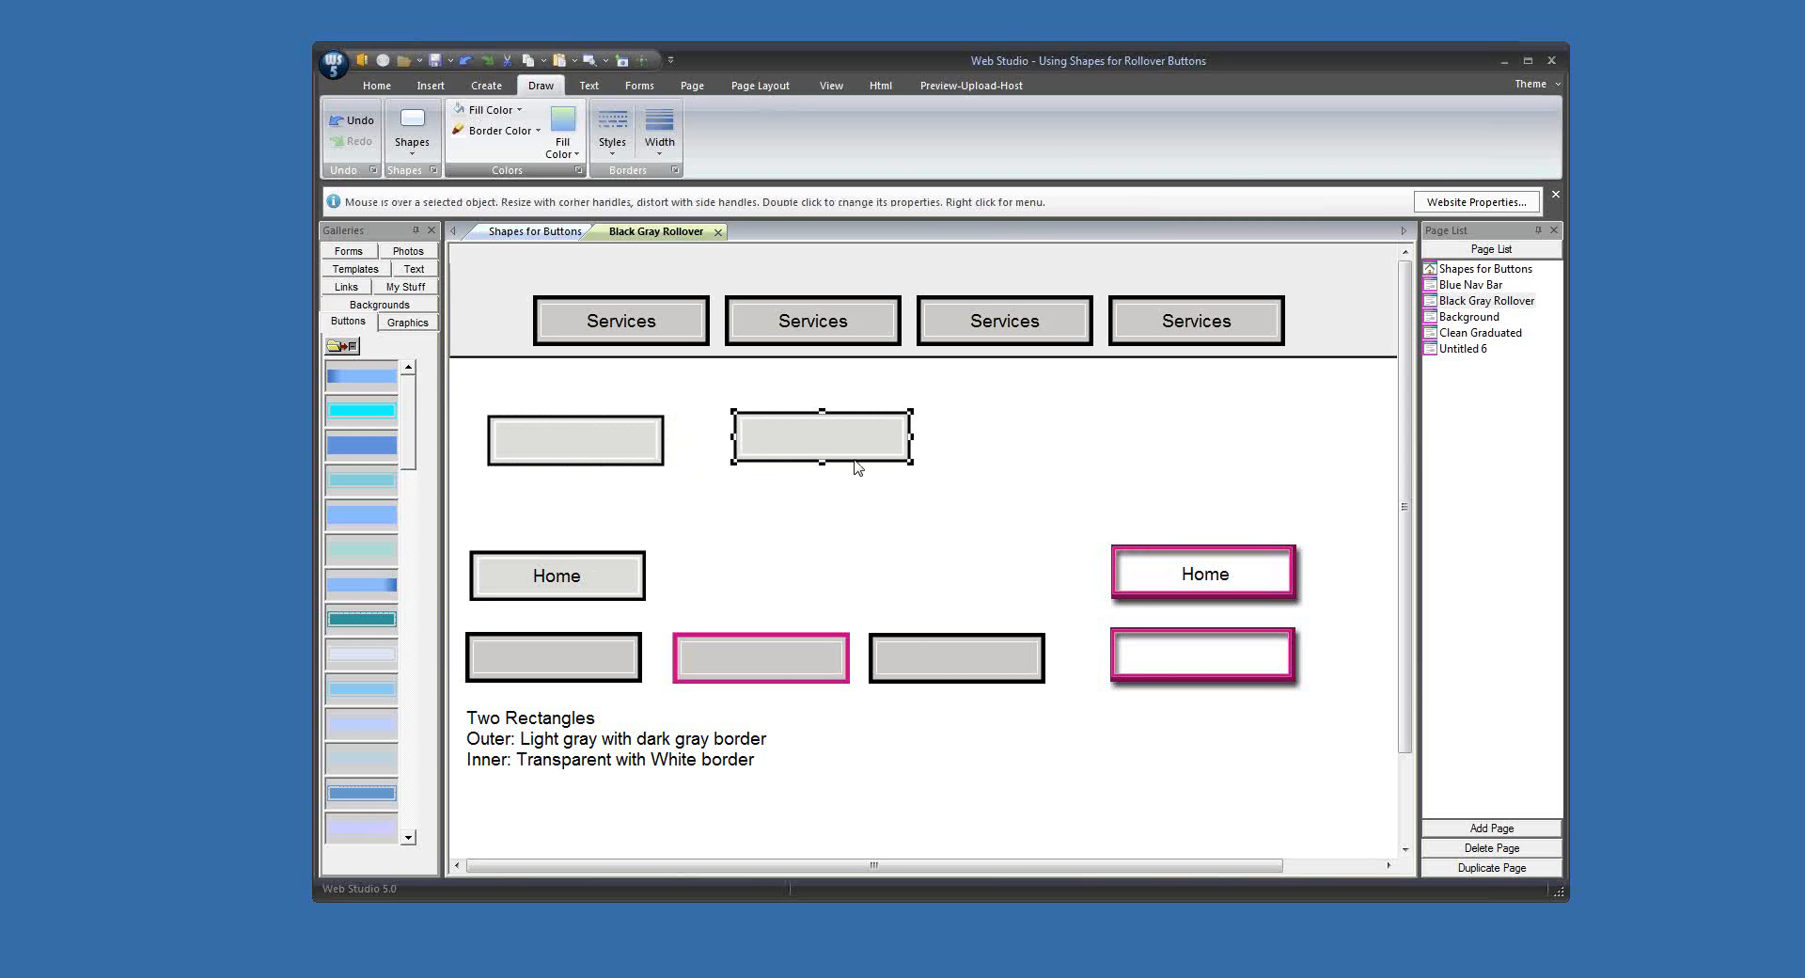
{"action": "left_click", "coordinate": [498, 139]}
{"action": "left_click", "coordinate": [517, 322]}
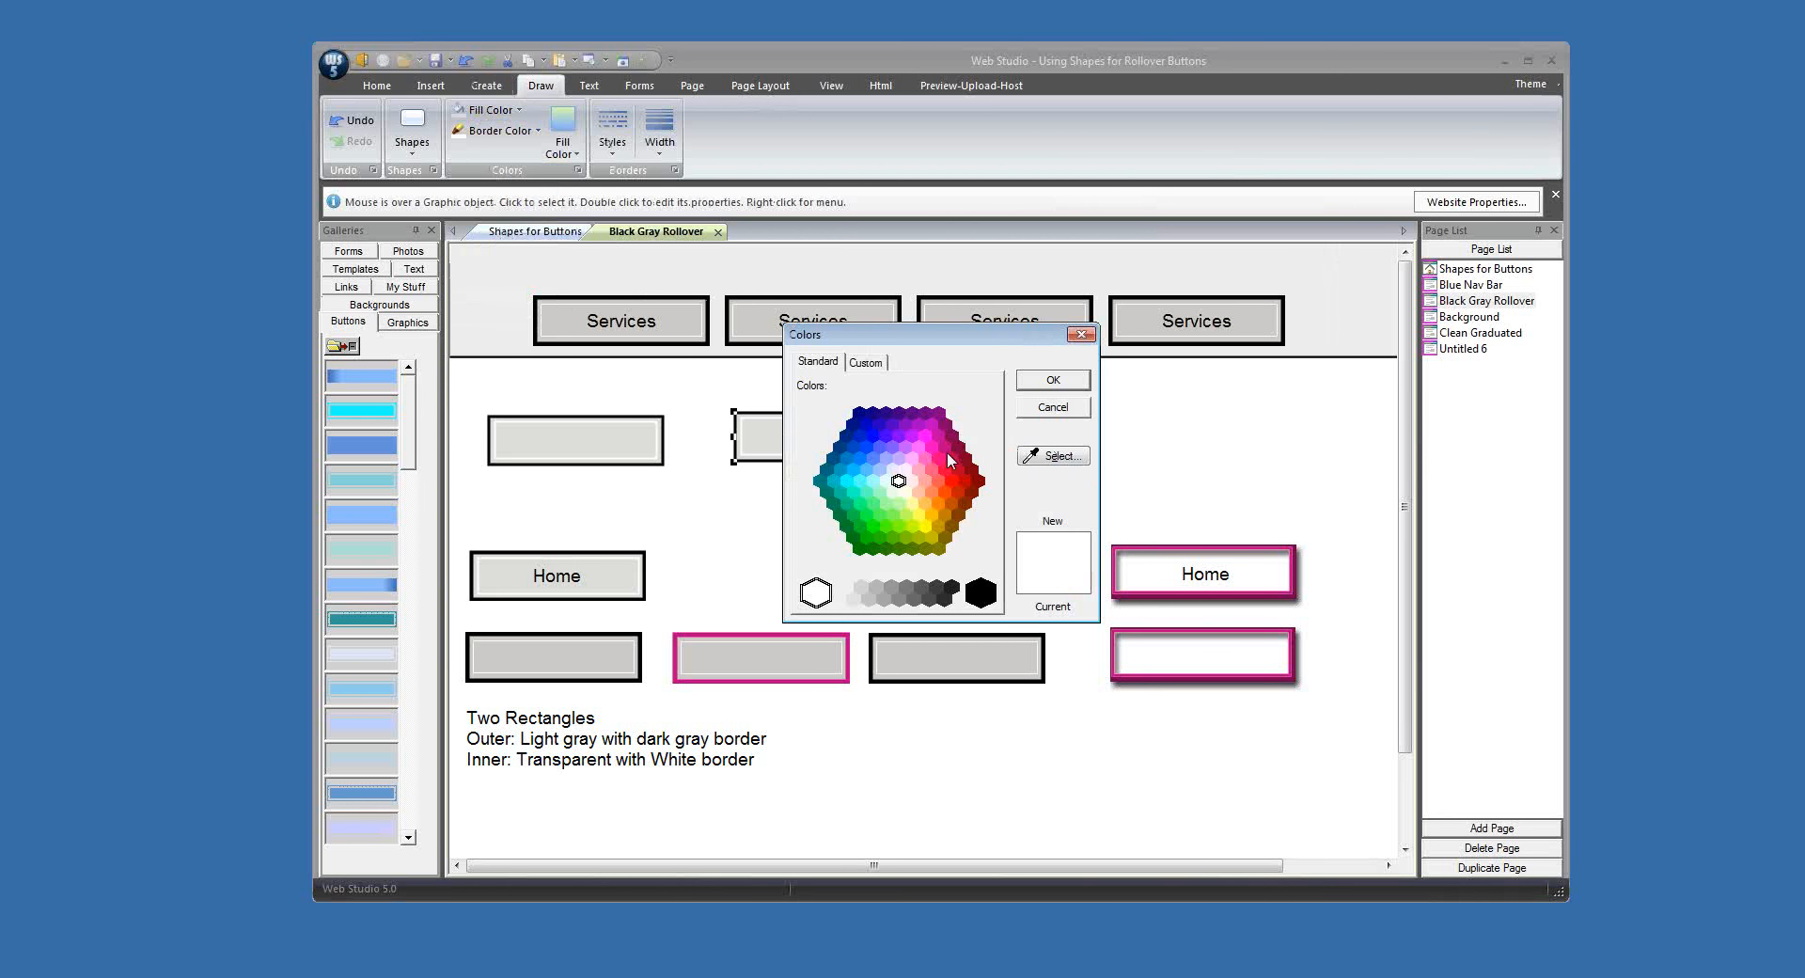
{"action": "left_click", "coordinate": [945, 448]}
{"action": "left_click", "coordinate": [1053, 380]}
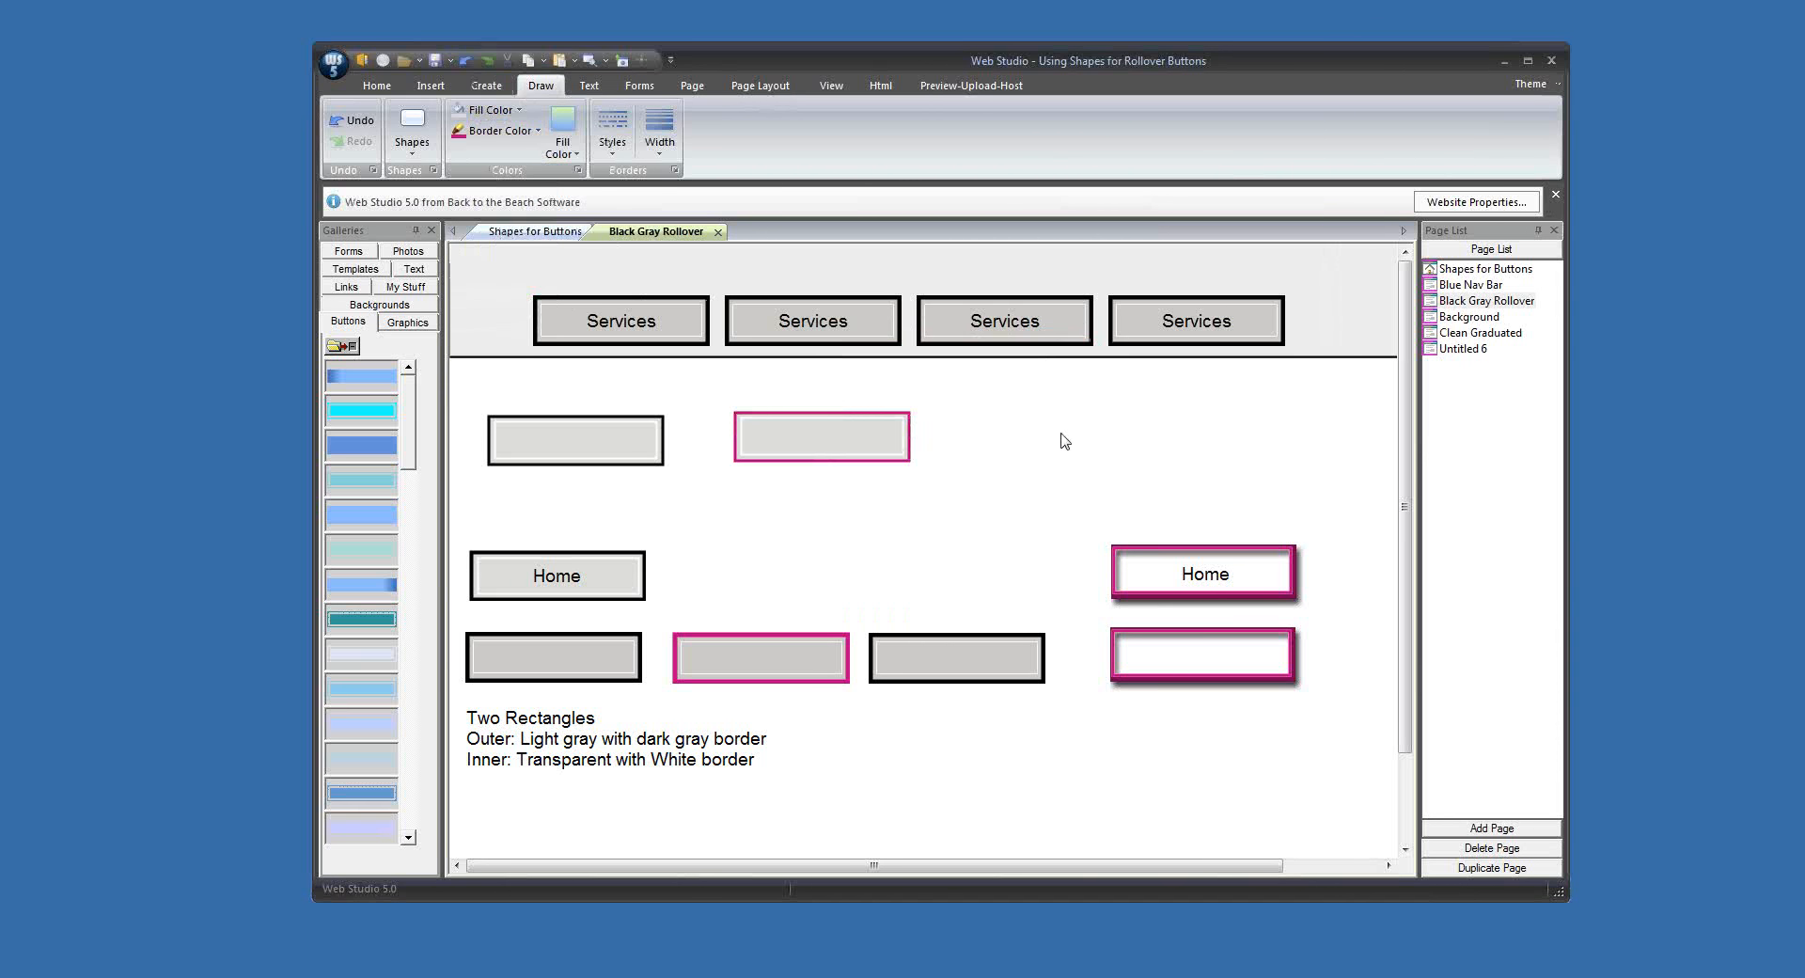
Step: Merge the magenta-bordered button's two rectangles into one graphic, and do the same for the black-bordered button
{"action": "left_click_drag", "start_coordinate": [720, 396], "coordinate": [940, 495]}
{"action": "left_click", "coordinate": [483, 87]}
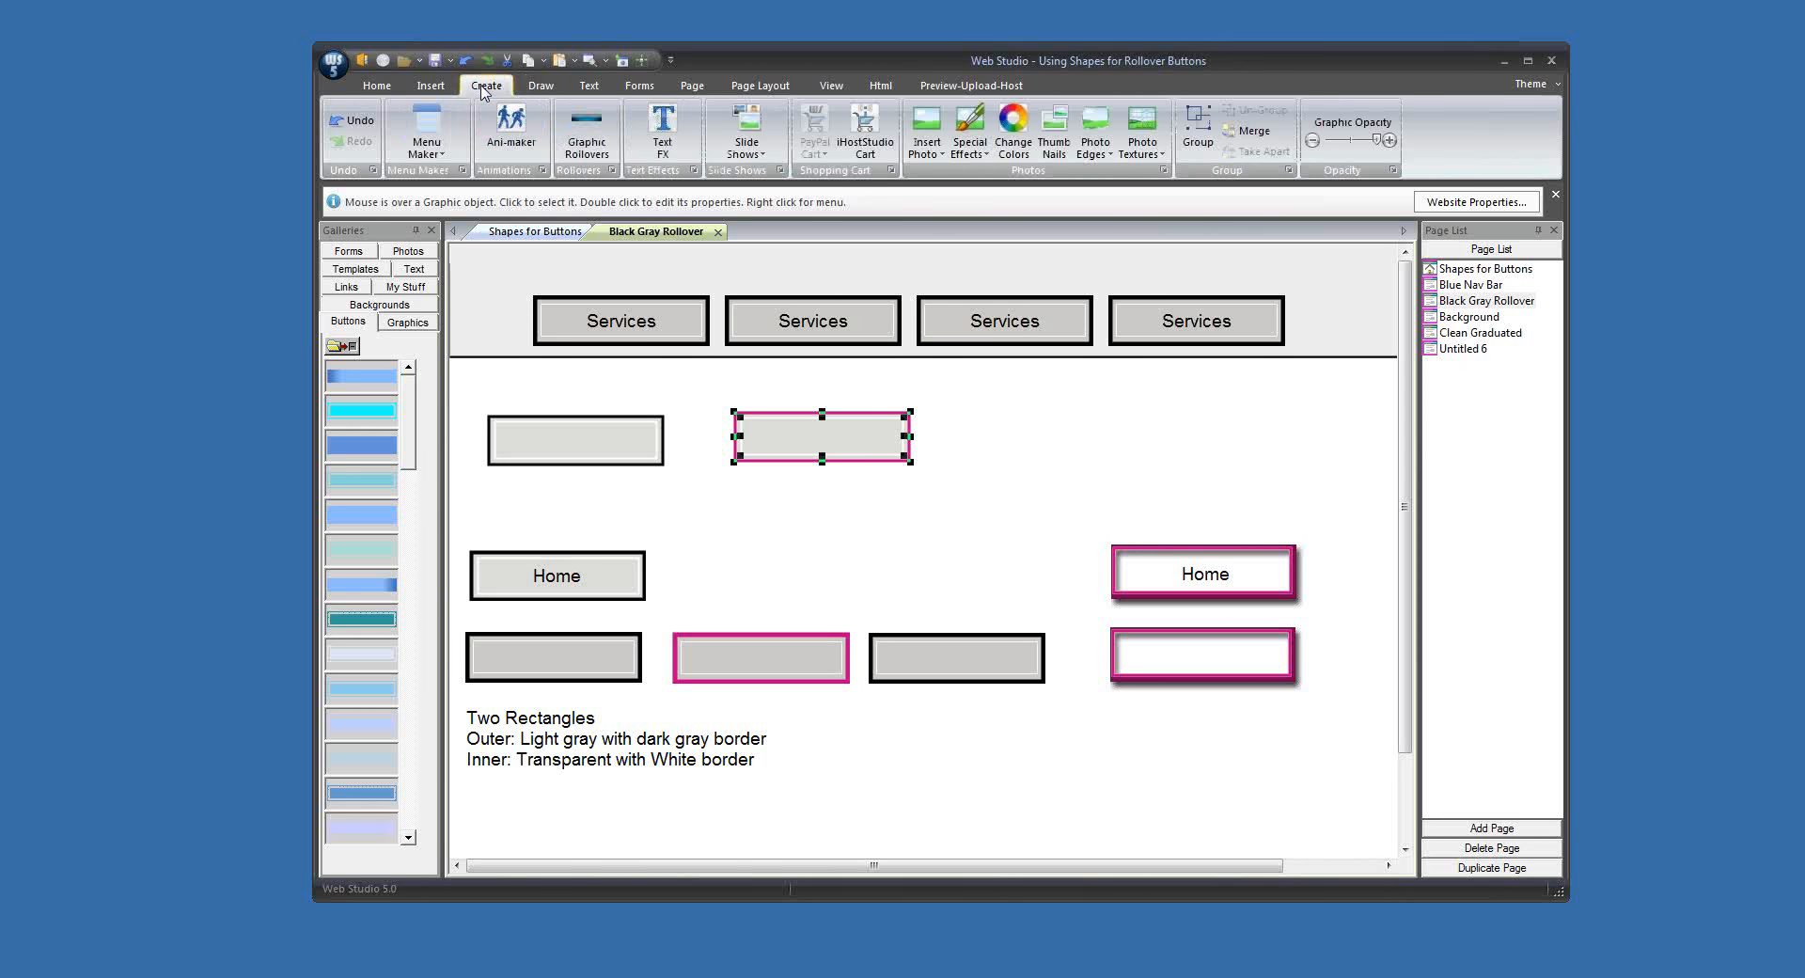
{"action": "left_click", "coordinate": [1261, 131]}
{"action": "mouse_move", "coordinate": [483, 383]}
{"action": "left_mouse_down"}
{"action": "mouse_move", "coordinate": [598, 477]}
{"action": "mouse_move", "coordinate": [673, 473]}
{"action": "left_mouse_up"}
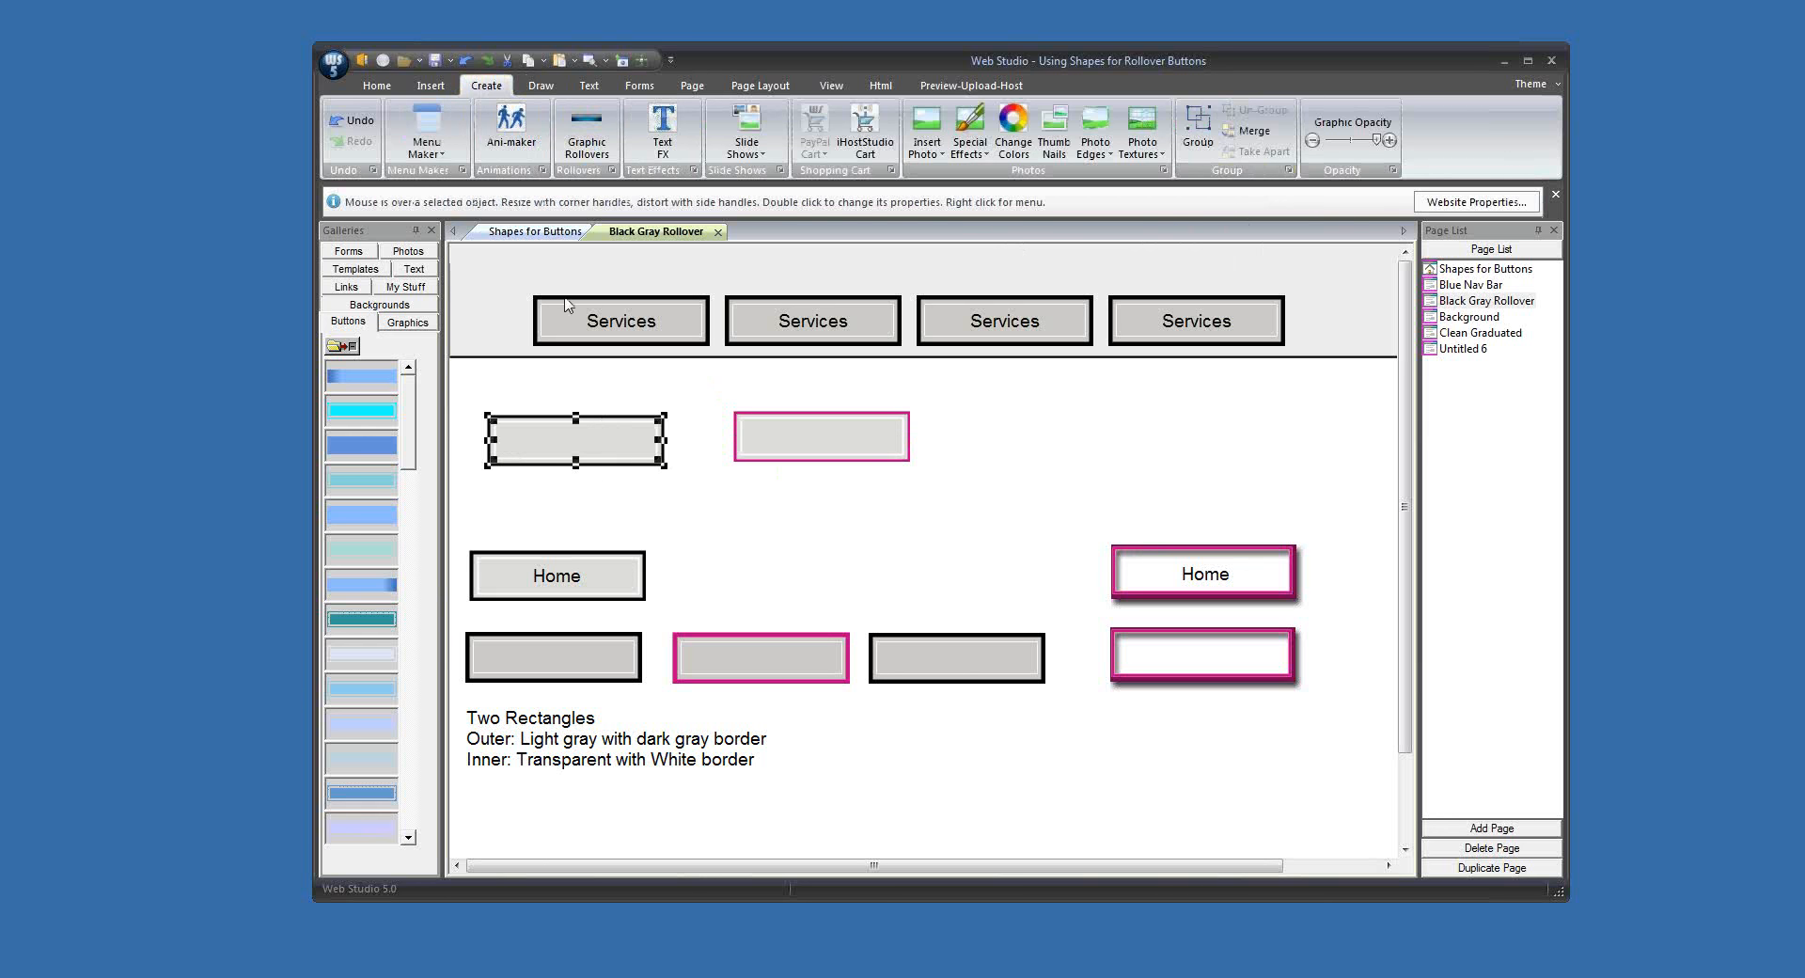
{"action": "left_click", "coordinate": [1261, 133]}
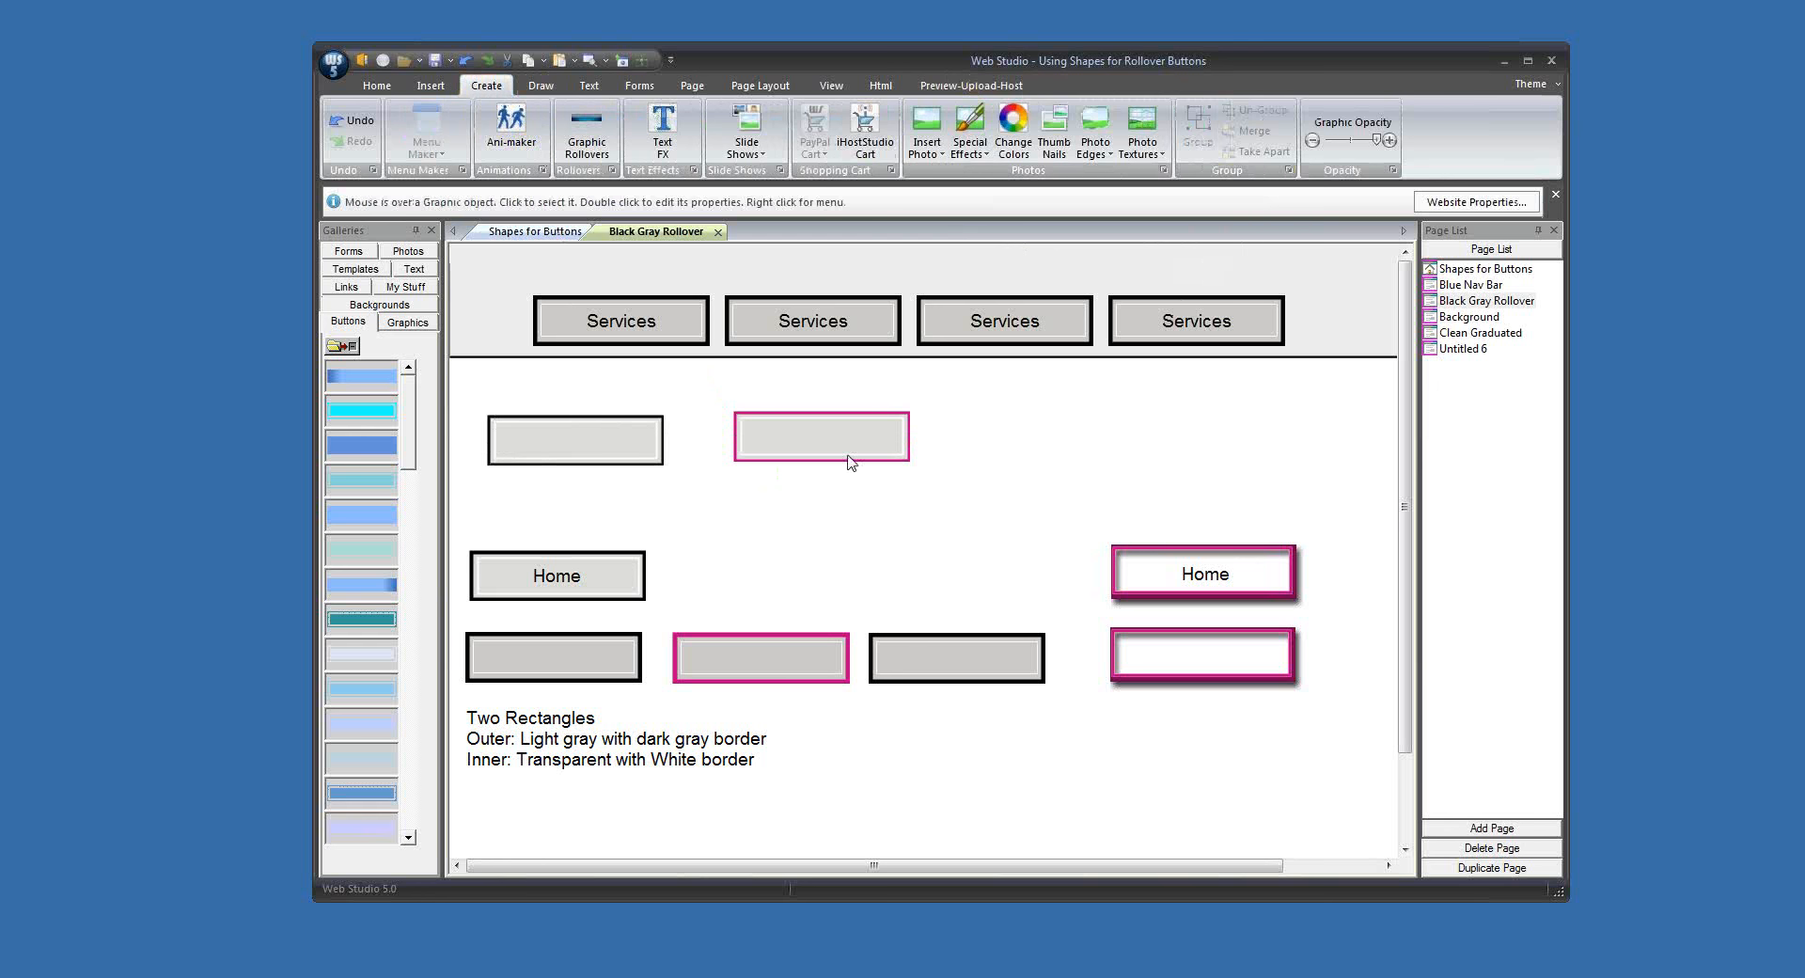
Step: Align the magenta button beside the black-bordered one and place a copy of the black-bordered button to its right
{"action": "left_click_drag", "start_coordinate": [850, 463], "coordinate": [796, 469]}
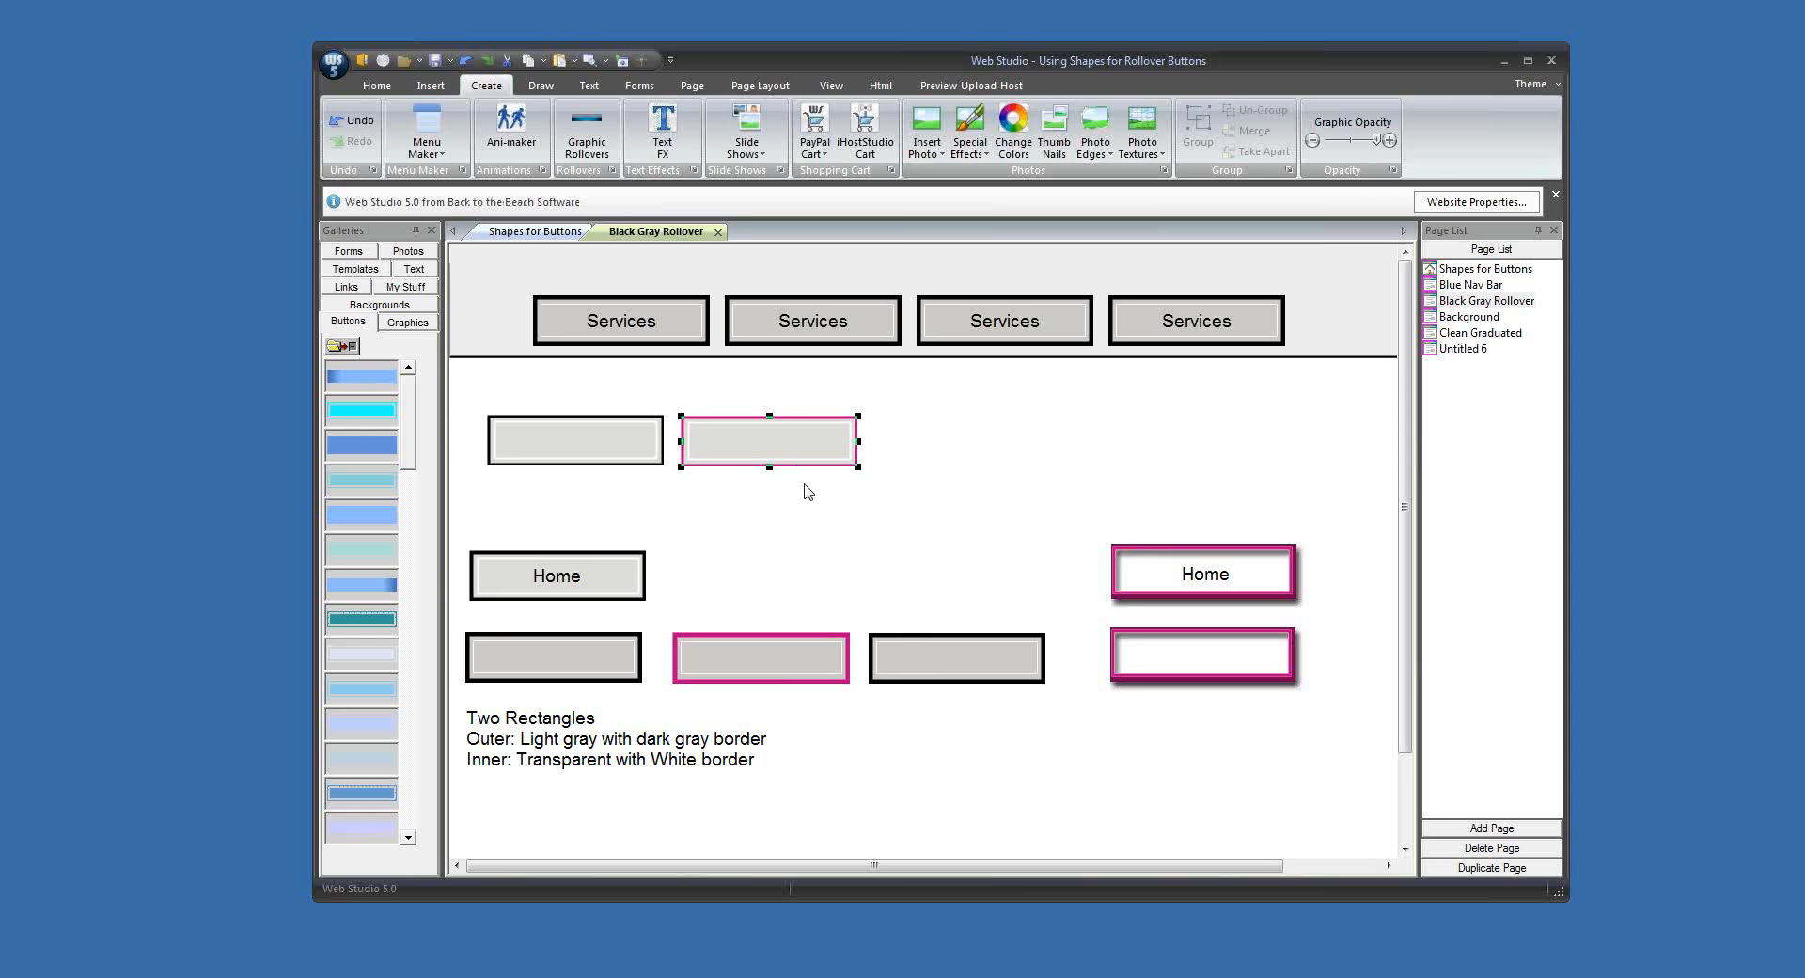
{"action": "left_click", "coordinate": [604, 448]}
{"action": "left_click_drag", "start_coordinate": [604, 448], "coordinate": [984, 442]}
{"action": "left_click", "coordinate": [976, 513]}
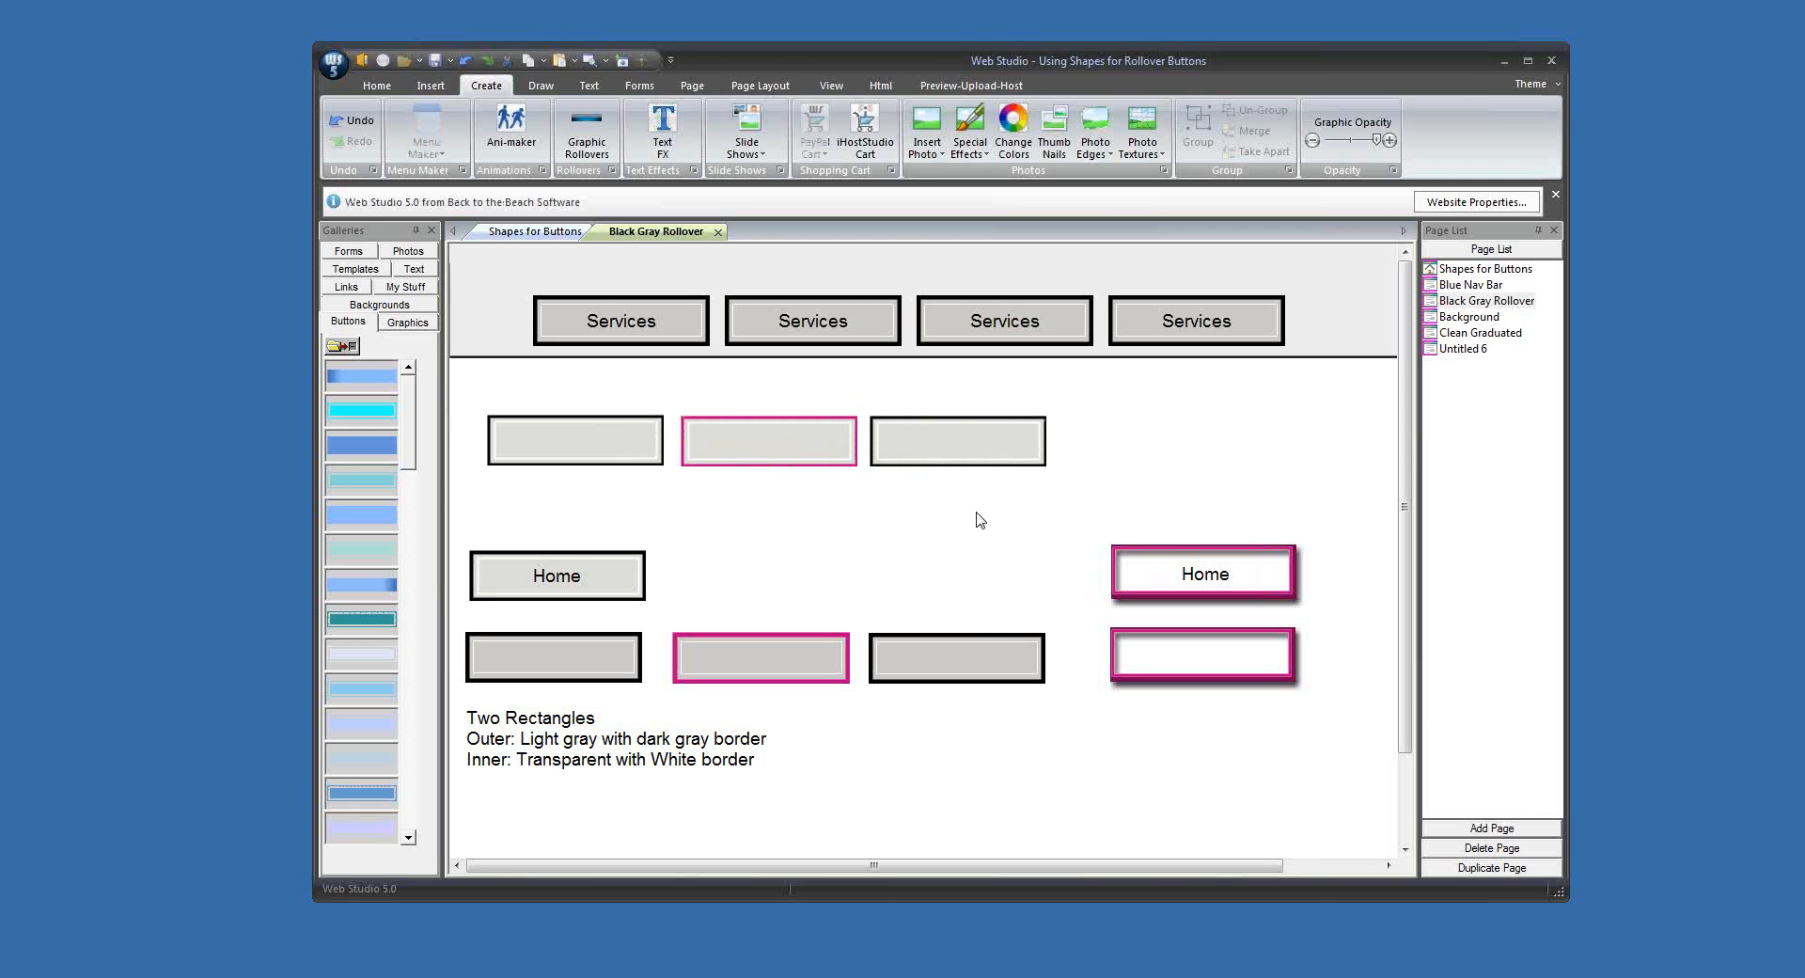
Step: Start a graphic rollover from the three gray buttons: black-bordered as Normal, magenta as Mouse Over, black-bordered copy as Mouse Down
{"action": "left_click", "coordinate": [542, 447]}
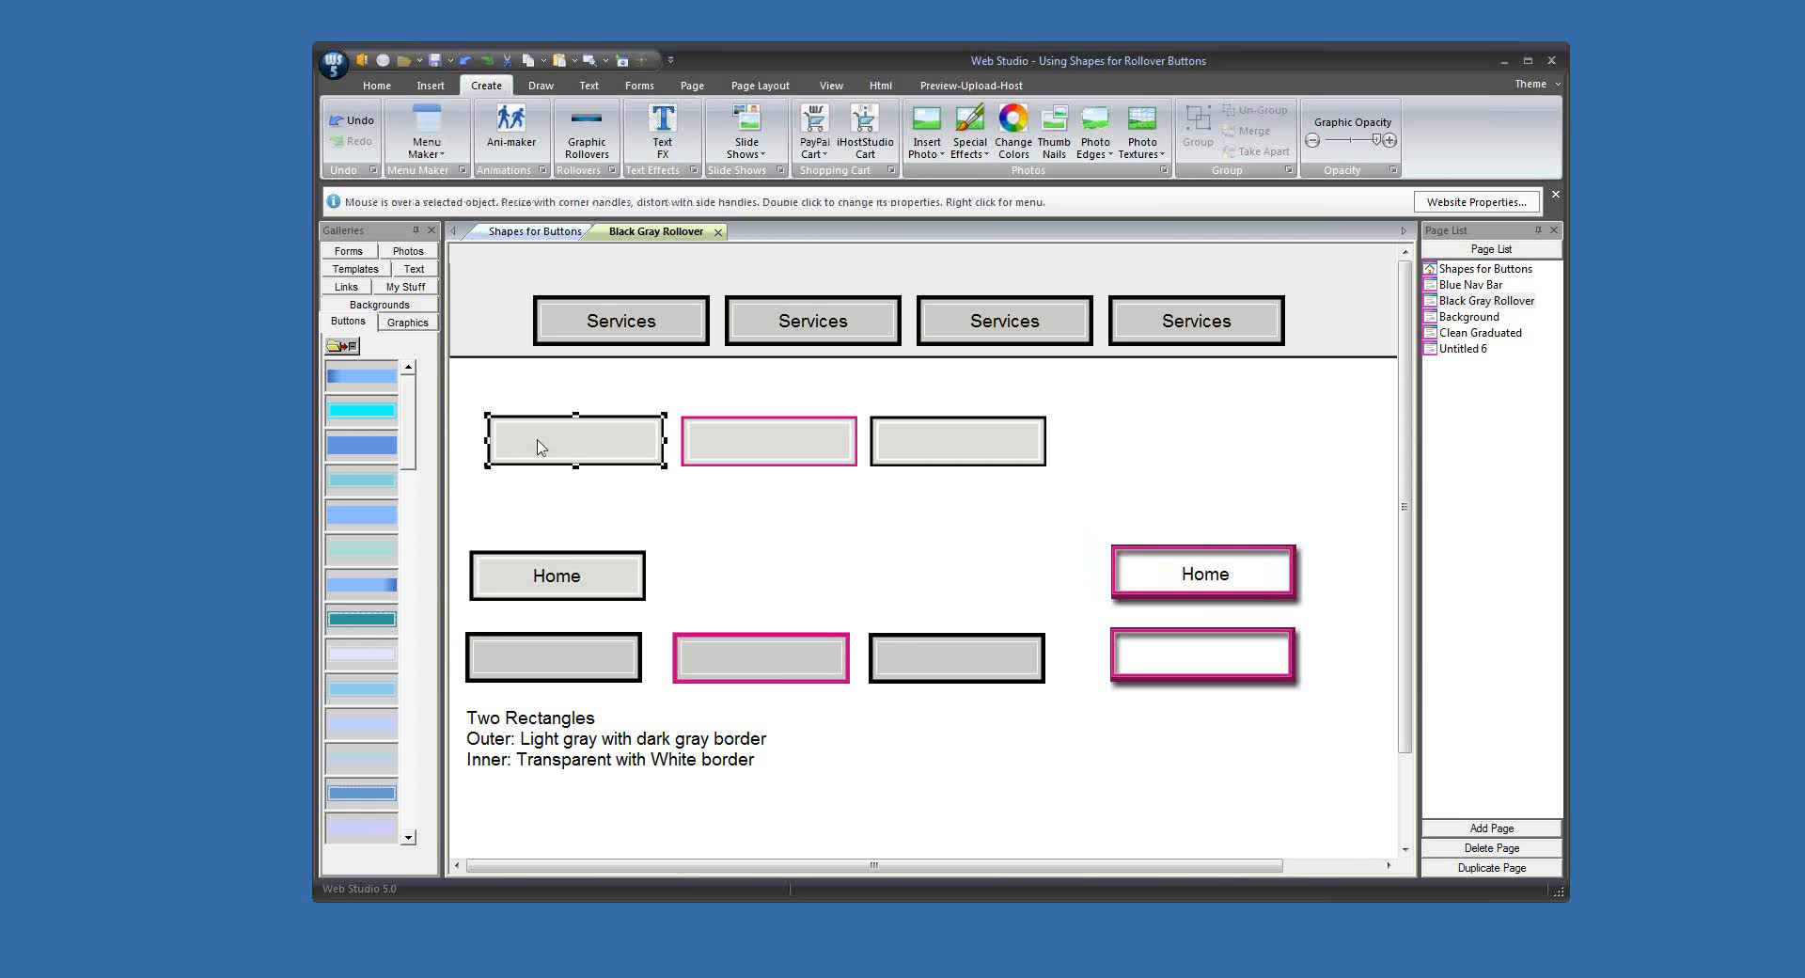
{"action": "left_click", "coordinate": [740, 438], "text": "shift"}
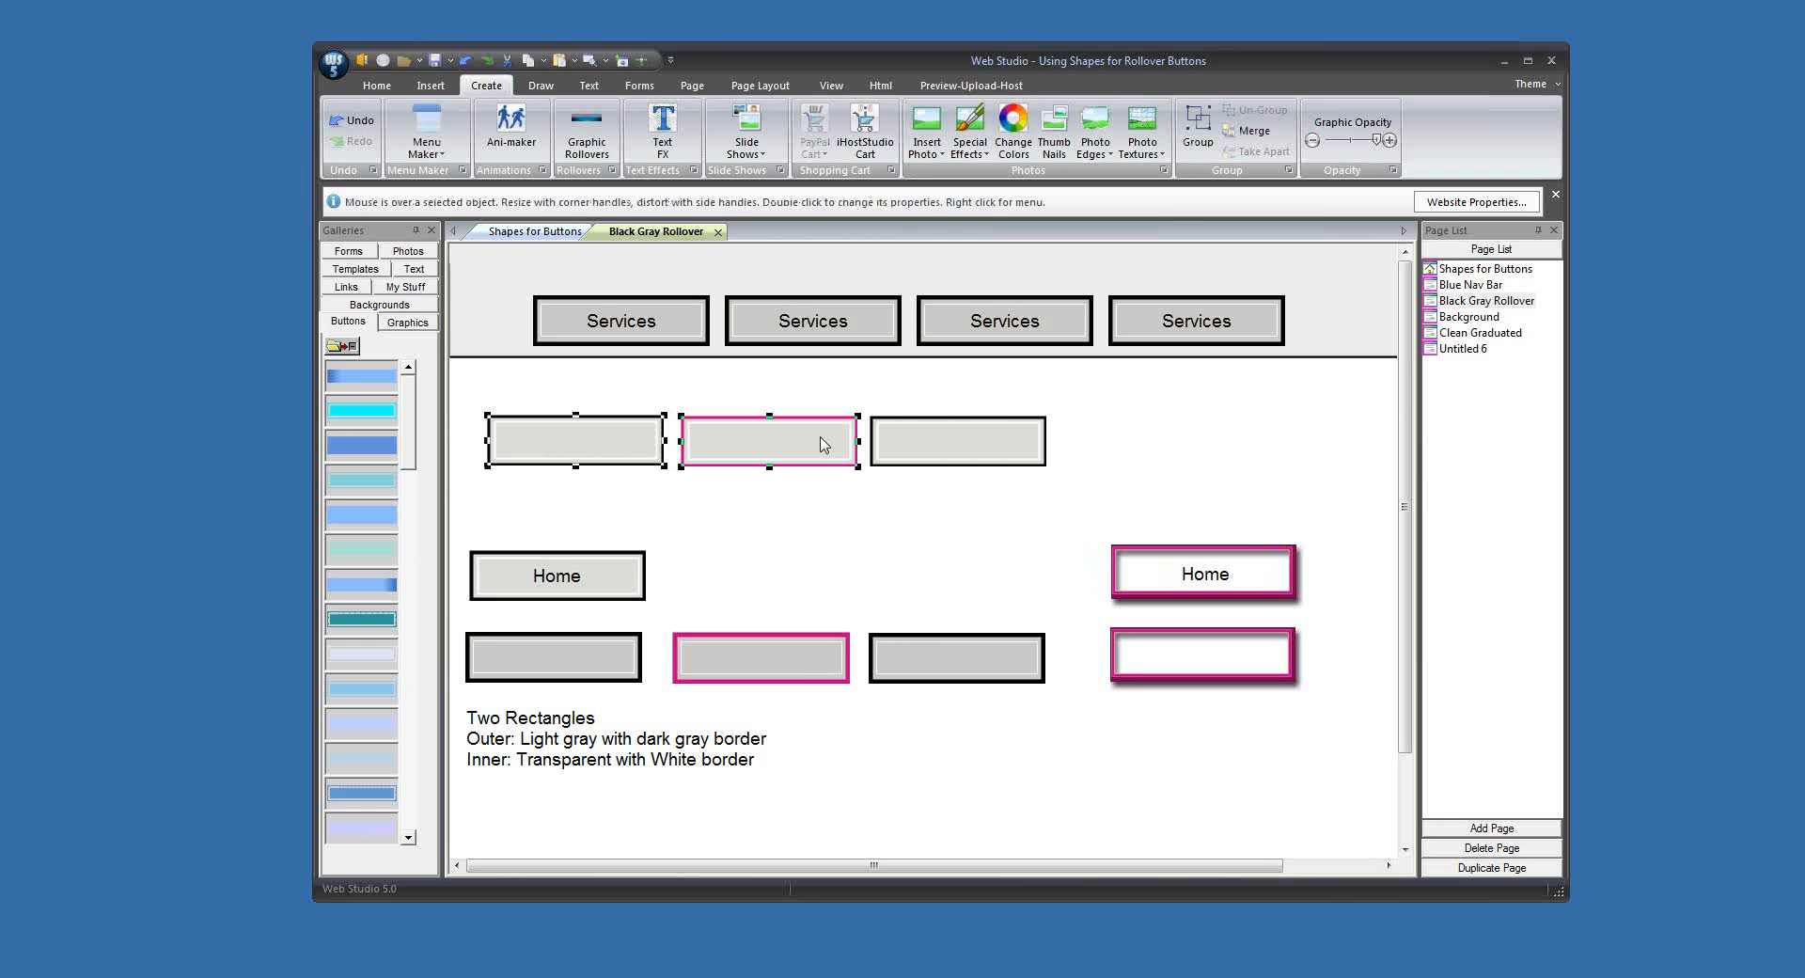
{"action": "left_click", "coordinate": [968, 446], "text": "shift"}
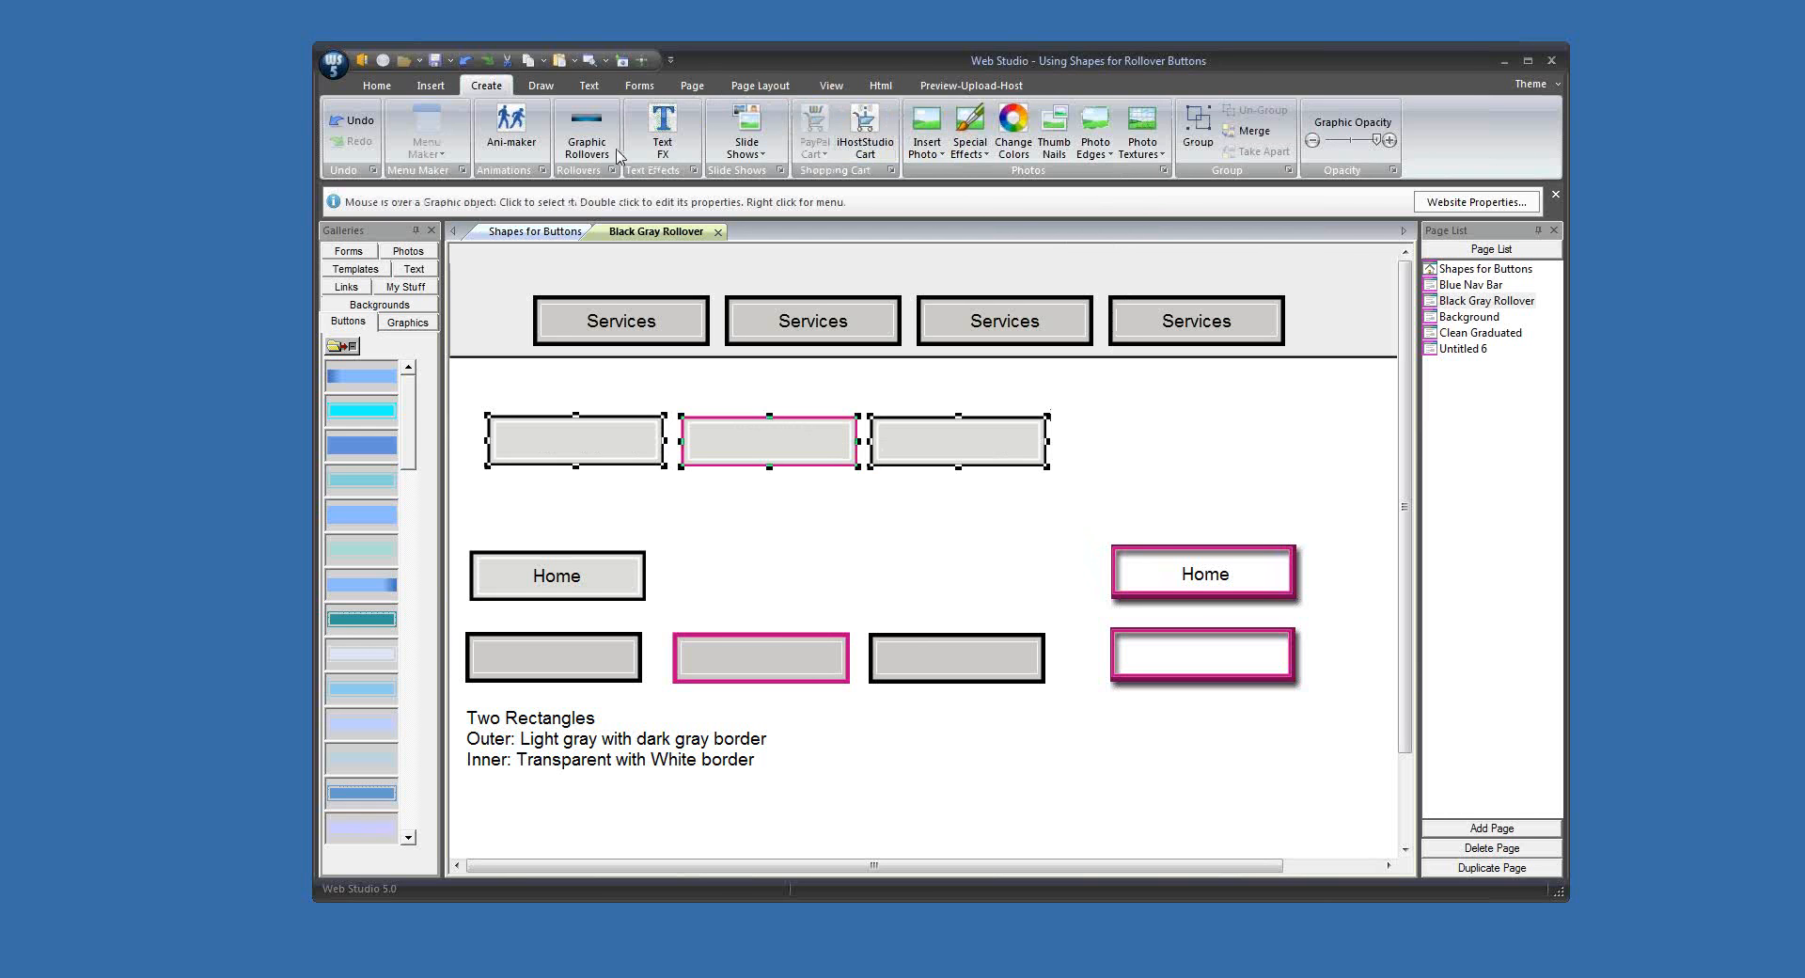
{"action": "left_click", "coordinate": [587, 127]}
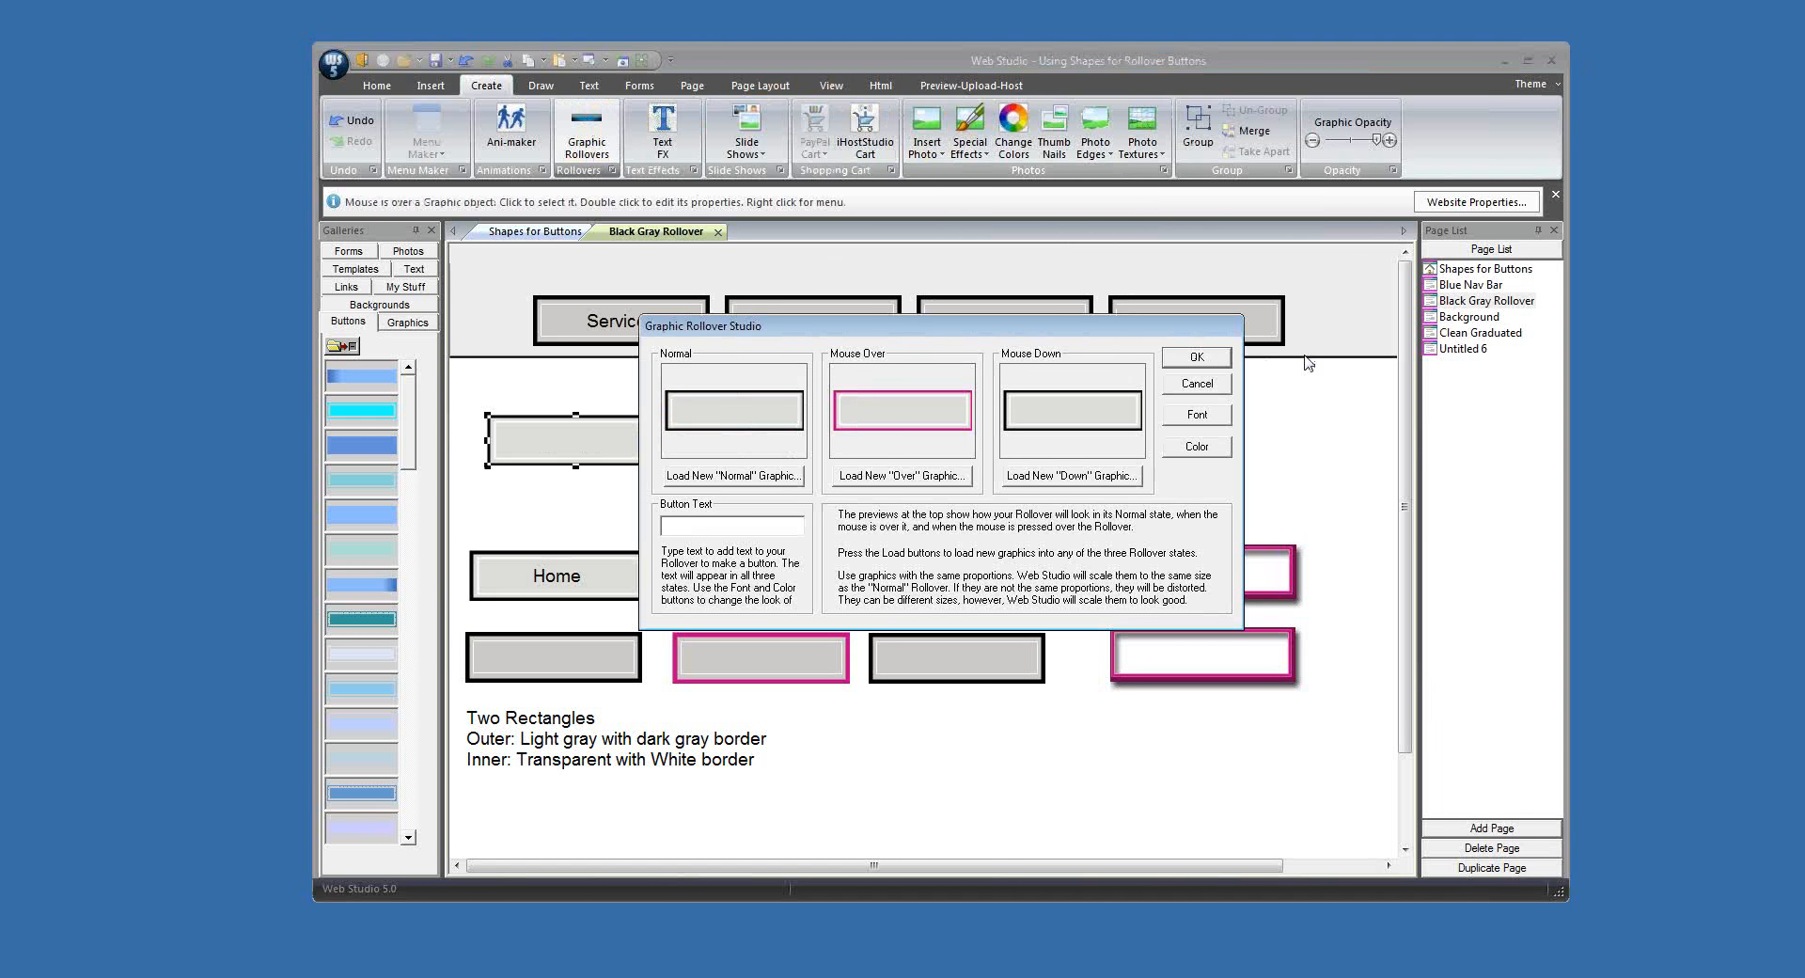
Step: Finish the rollover with the button text Home in Arial Regular size 14 and place it above the existing gray Home button
{"action": "type", "text": "Home"}
{"action": "left_click", "coordinate": [1183, 420]}
{"action": "left_click", "coordinate": [1017, 408]}
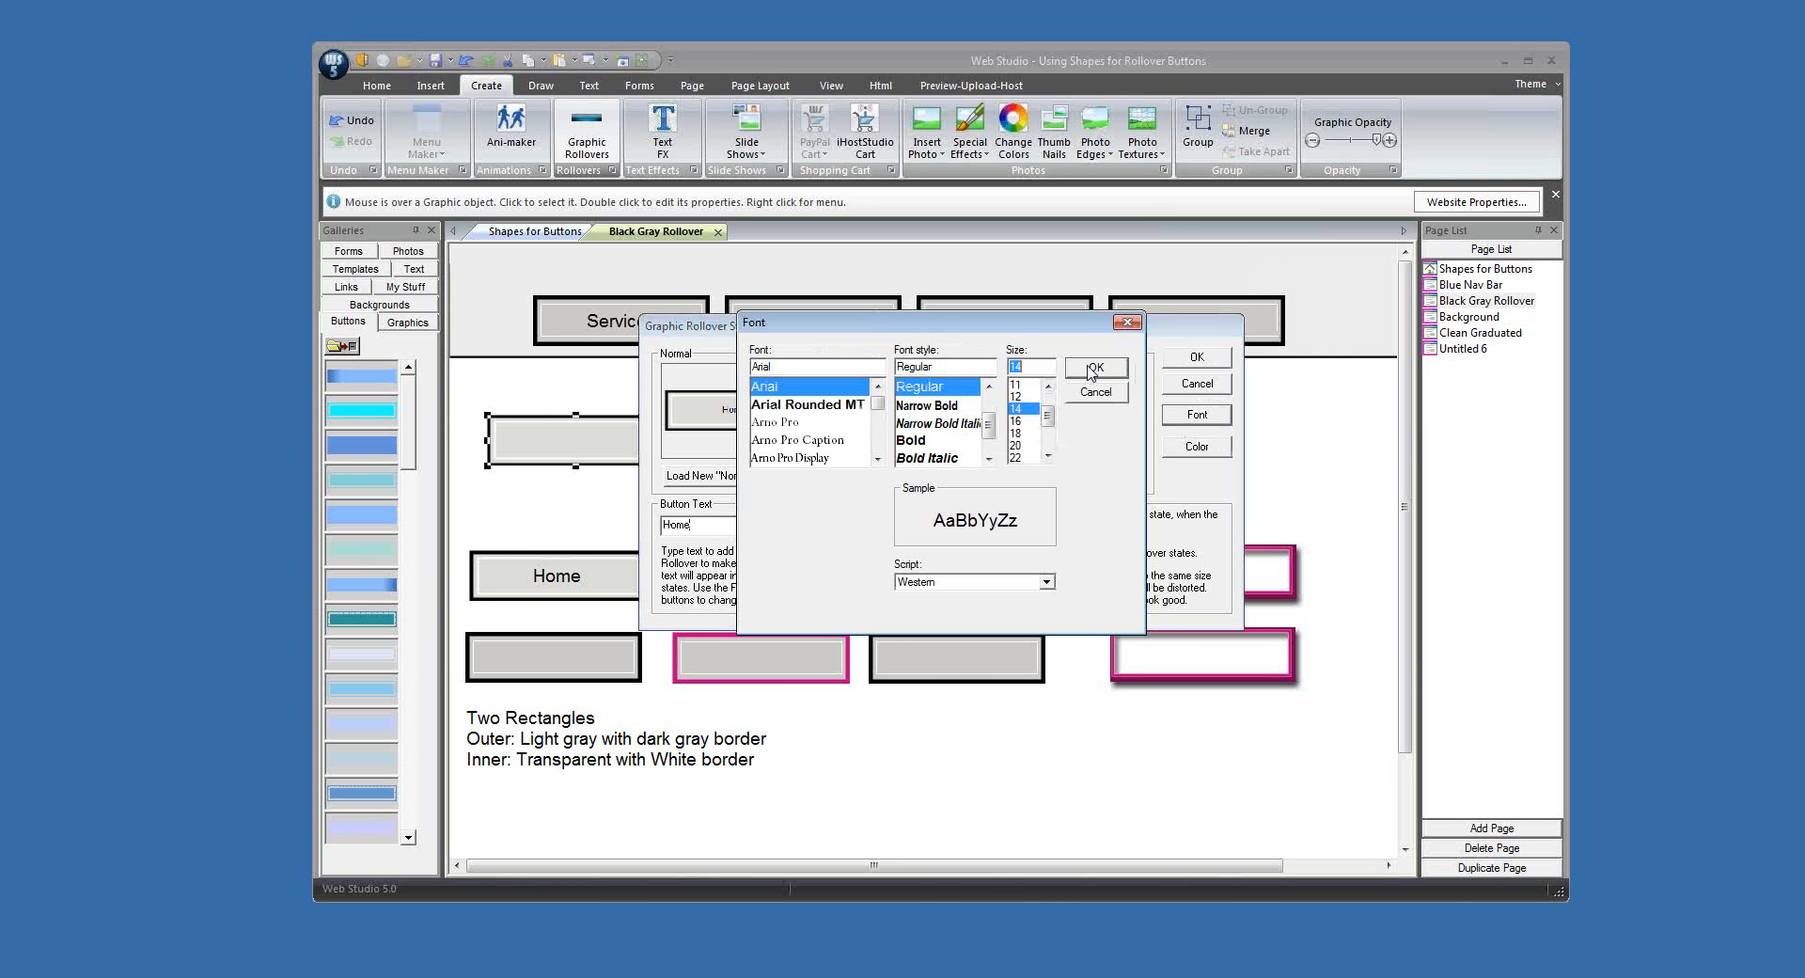
{"action": "left_click", "coordinate": [1094, 367]}
{"action": "left_click", "coordinate": [1183, 361]}
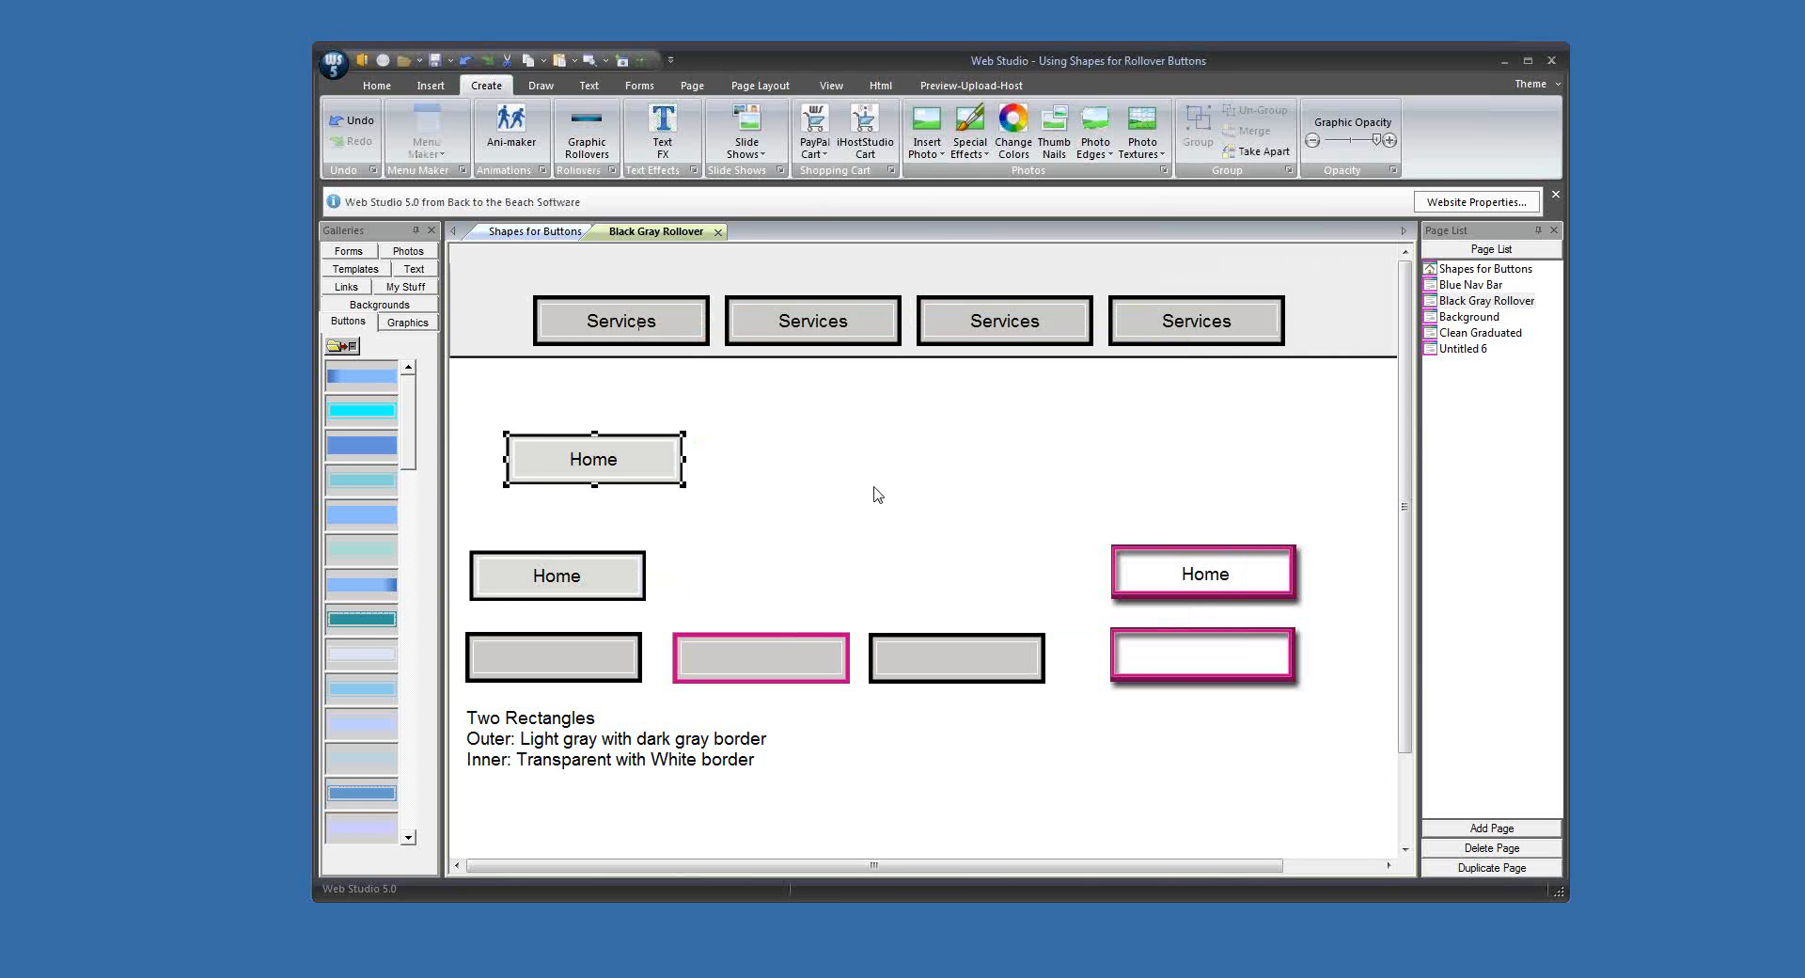
{"action": "left_click_drag", "start_coordinate": [663, 475], "coordinate": [631, 493]}
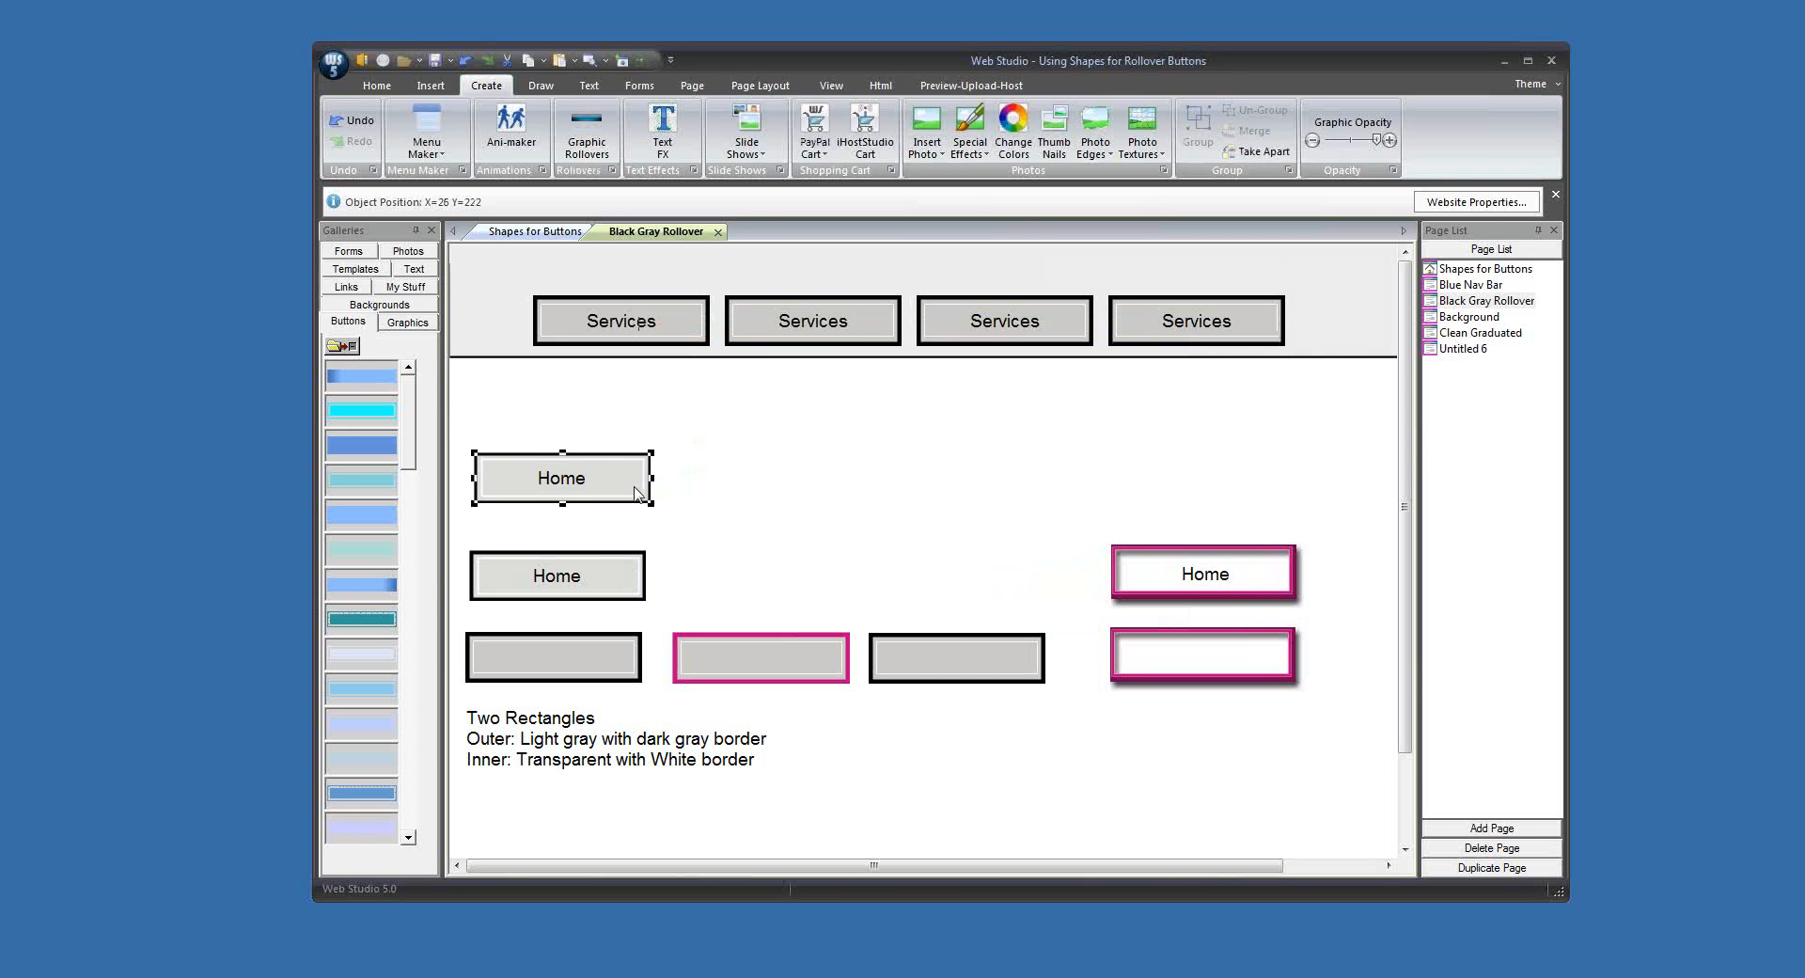
Step: Preview the Black Gray Rollover page in the WebStudio browser, and close the preview
{"action": "left_click", "coordinate": [604, 60]}
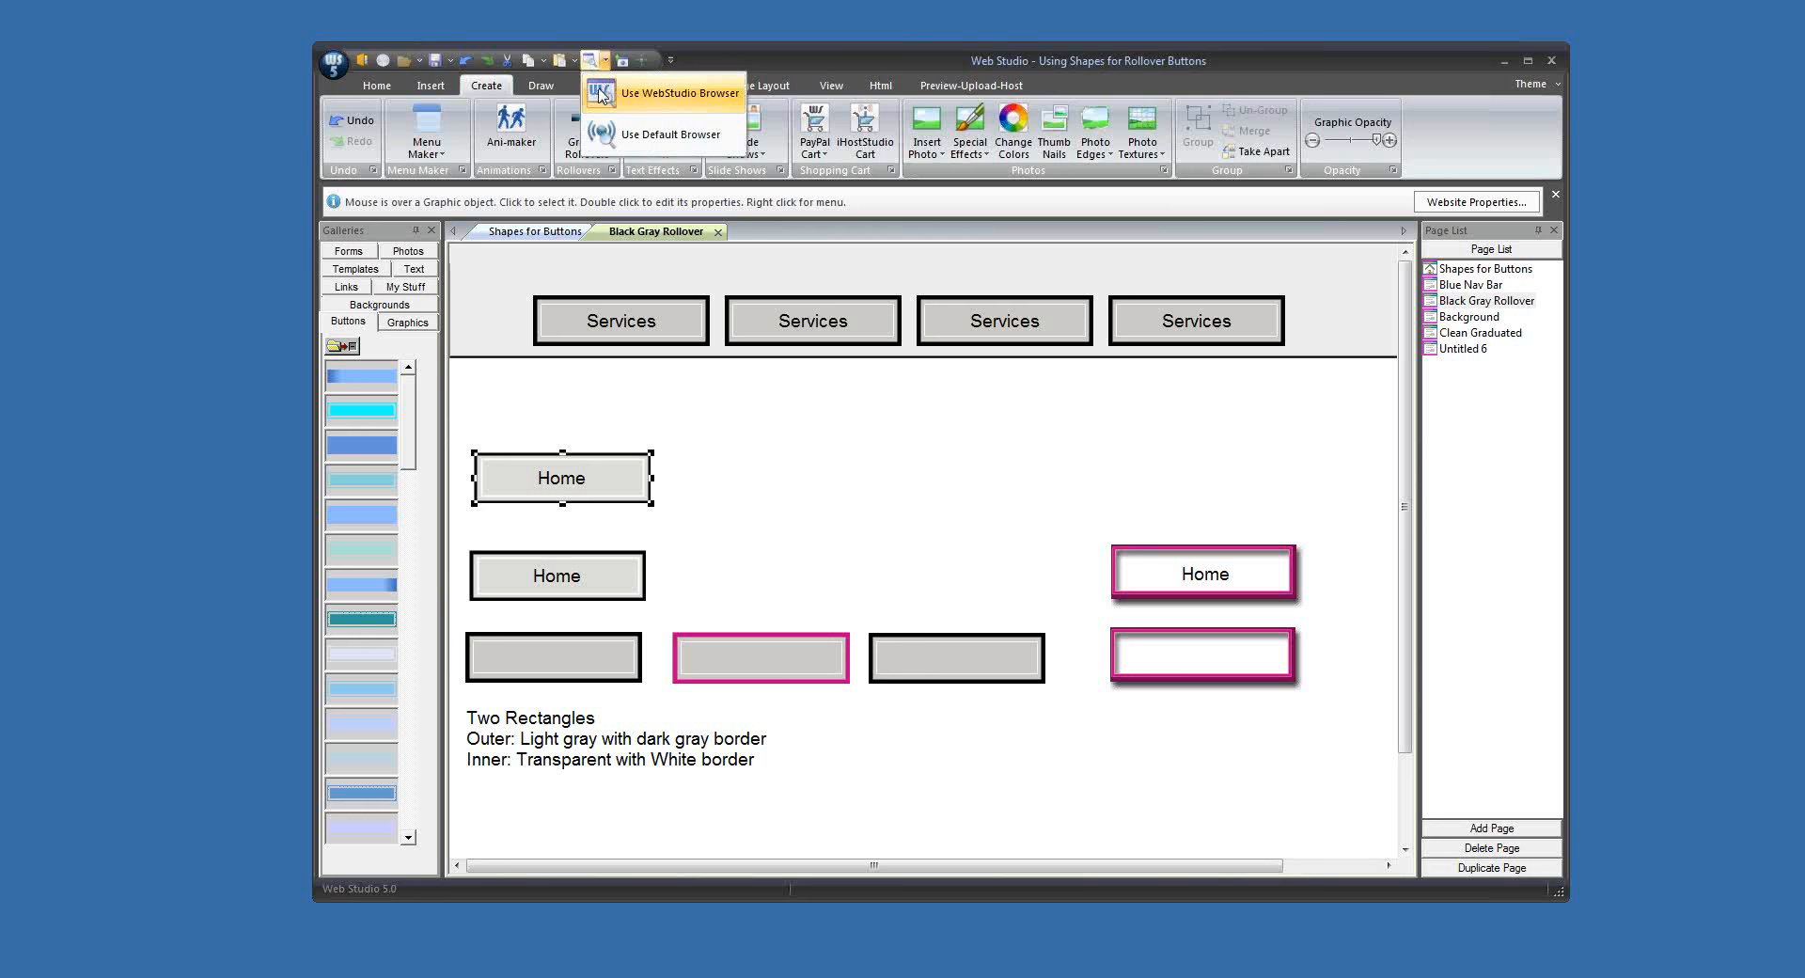
{"action": "left_click", "coordinate": [624, 98]}
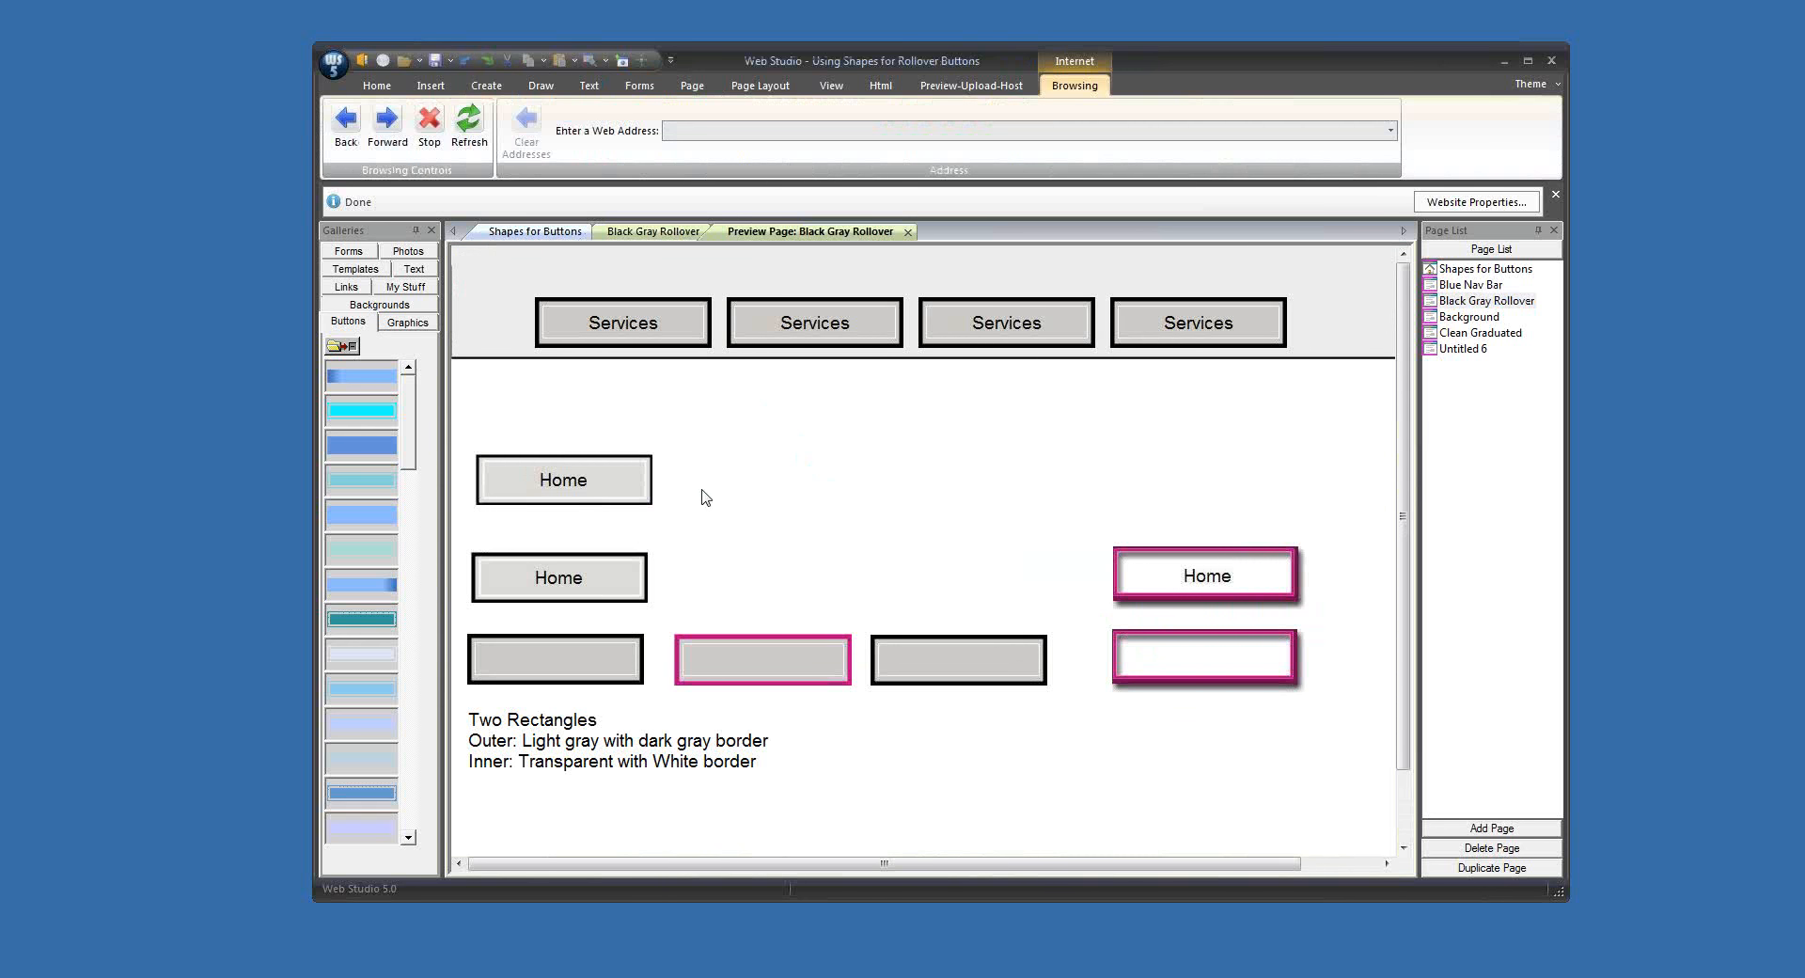
{"action": "left_click", "coordinate": [907, 231]}
{"action": "left_click", "coordinate": [795, 499]}
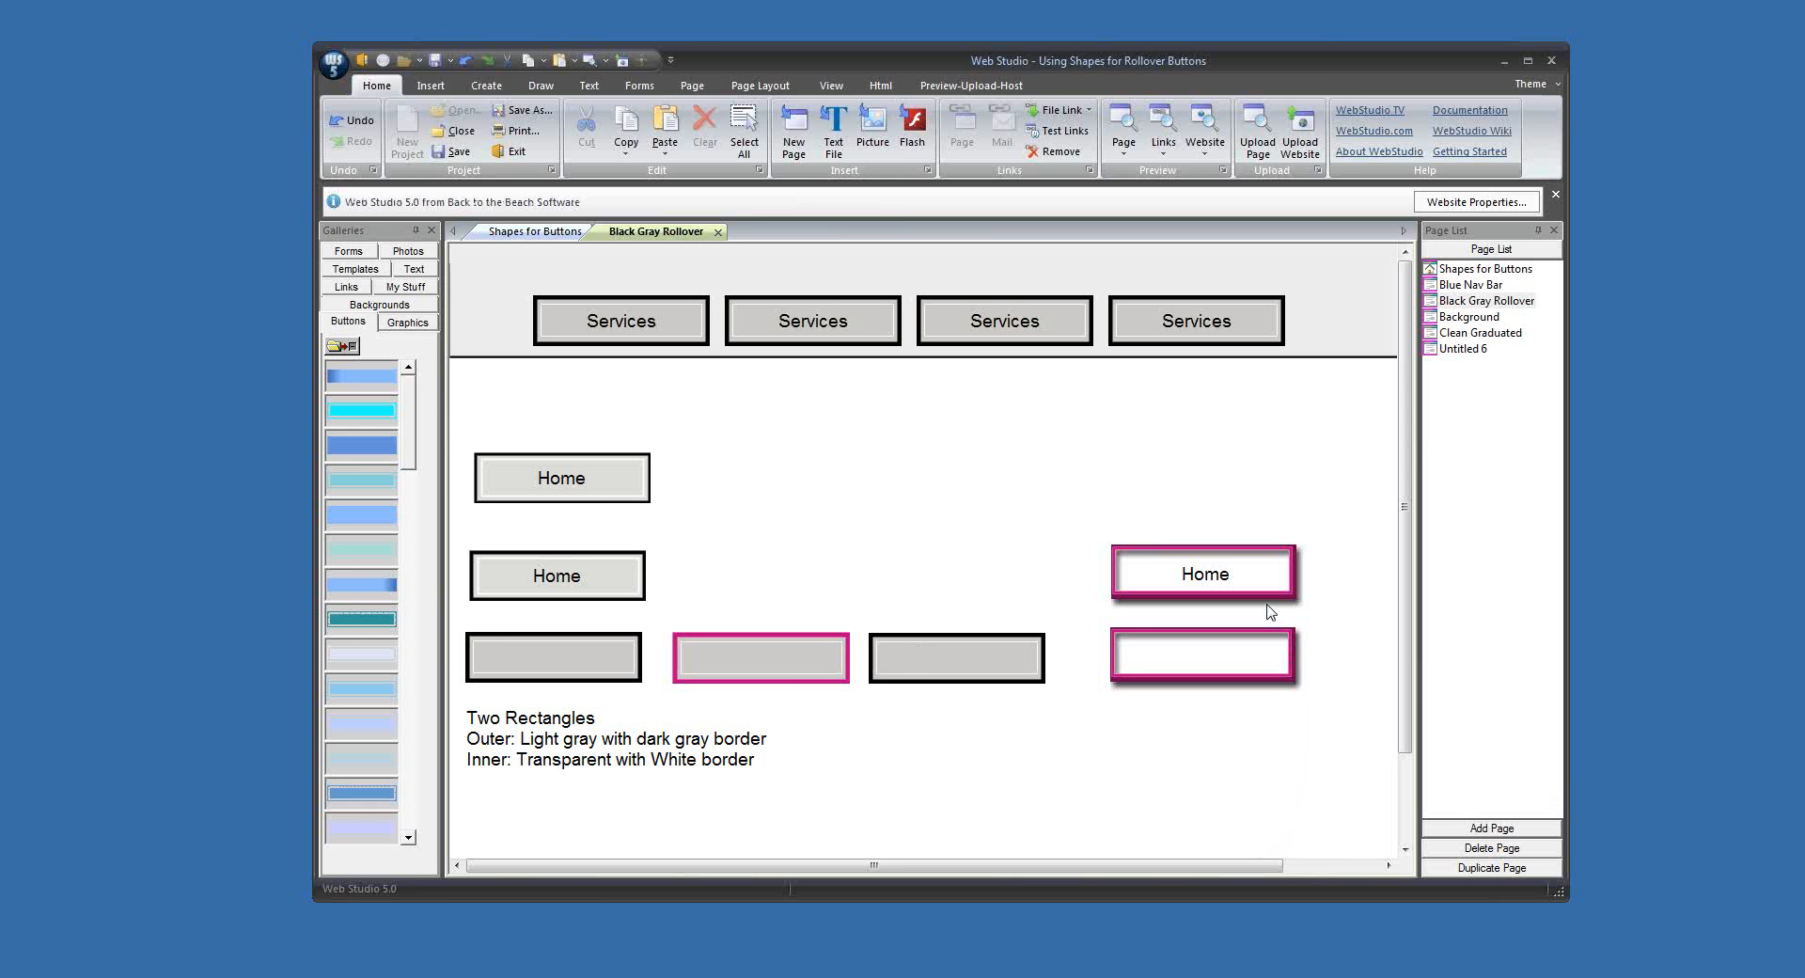
Step: Insert a square-cornered filled shape and place it in the blank area right of the new Home button
{"action": "left_click_drag", "start_coordinate": [1269, 599], "coordinate": [1270, 593]}
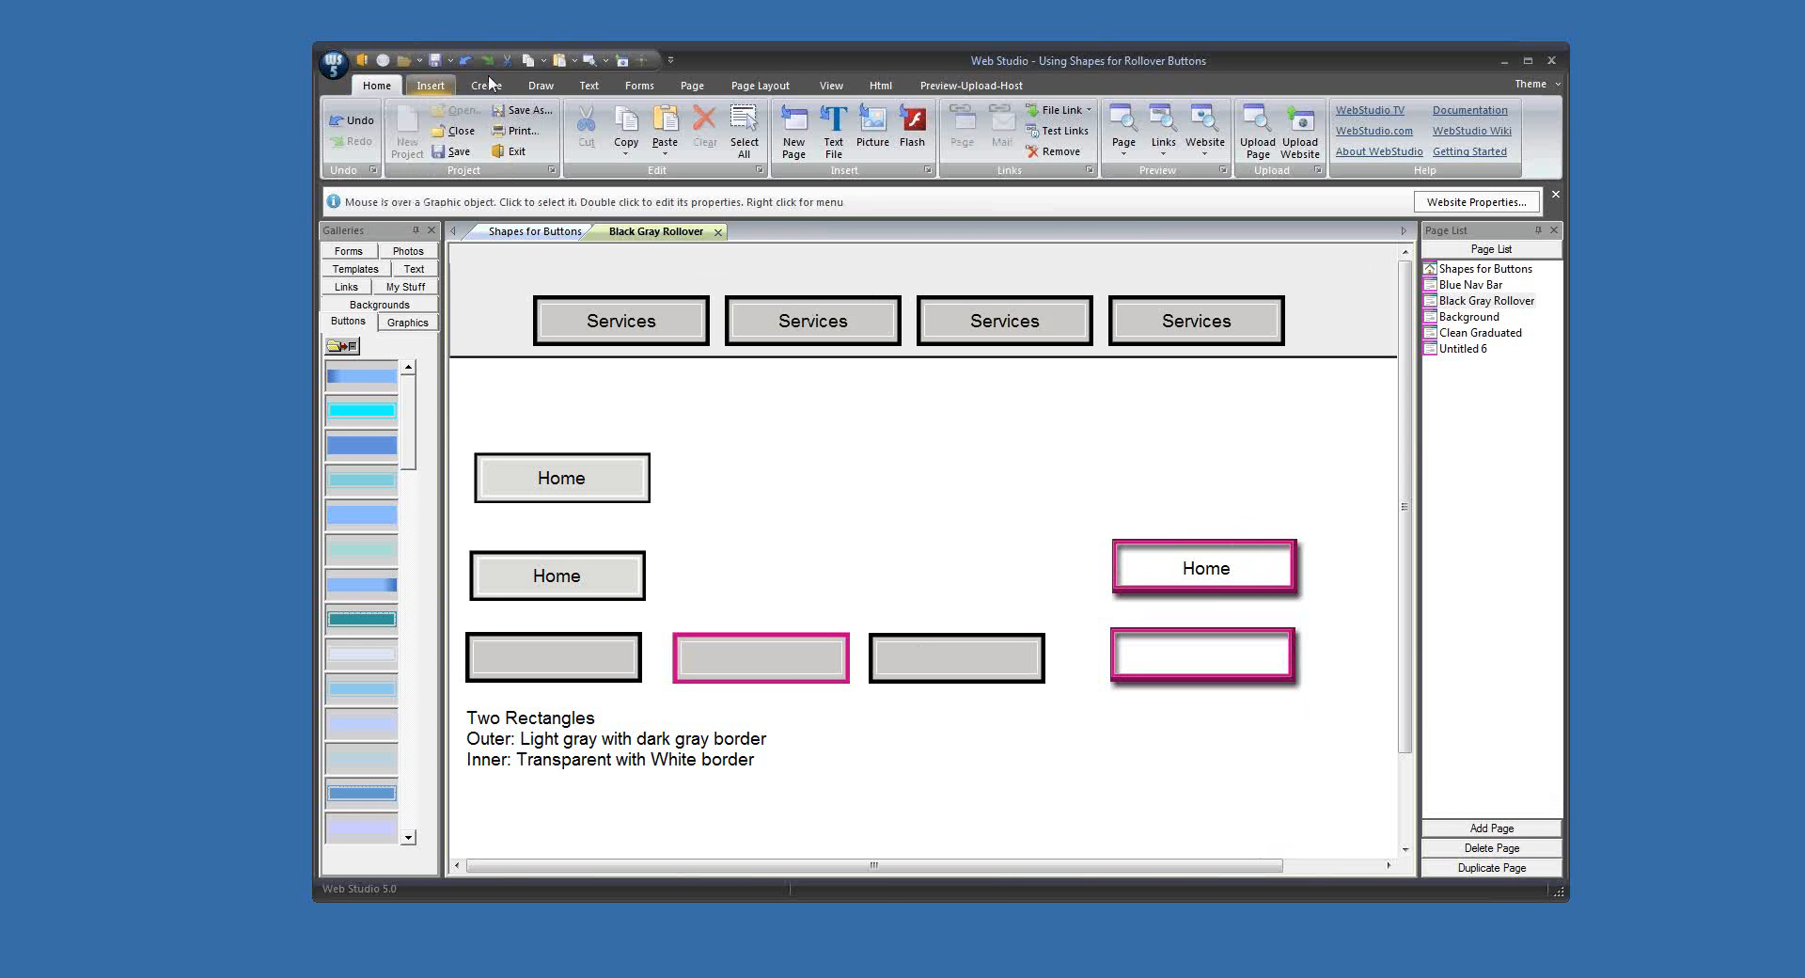
{"action": "left_click", "coordinate": [541, 85]}
{"action": "left_click", "coordinate": [414, 154]}
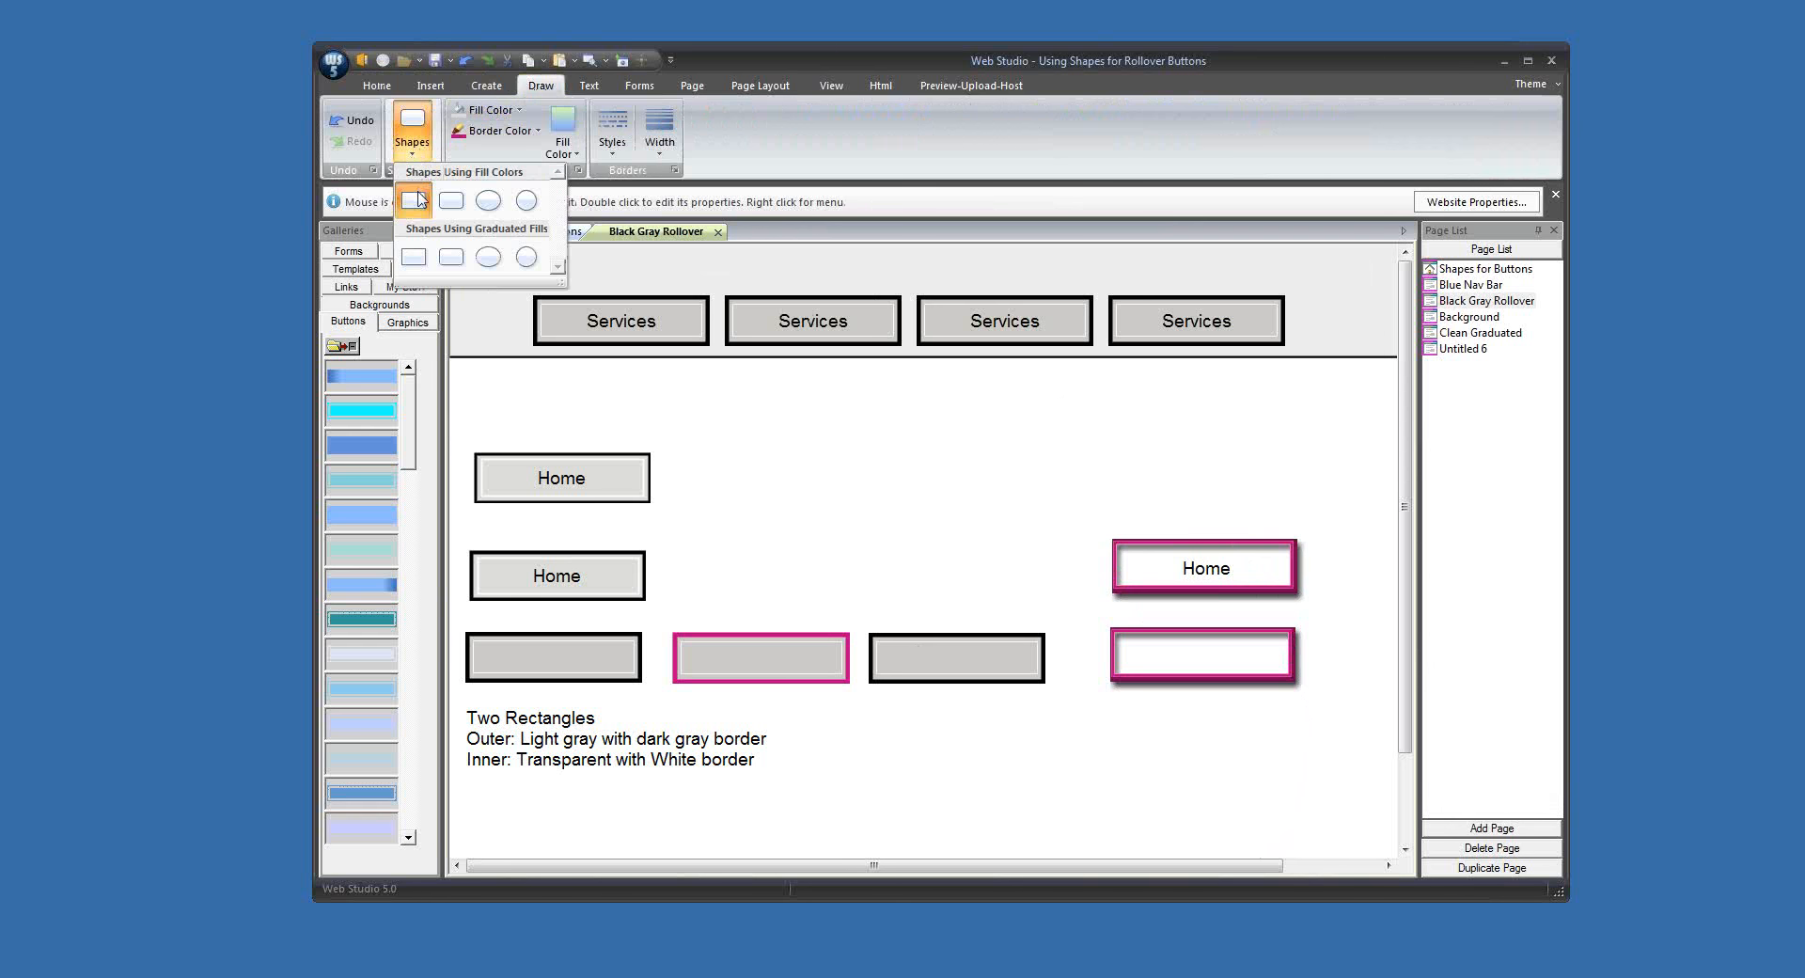
{"action": "left_click", "coordinate": [418, 198]}
{"action": "left_click_drag", "start_coordinate": [587, 362], "coordinate": [954, 459]}
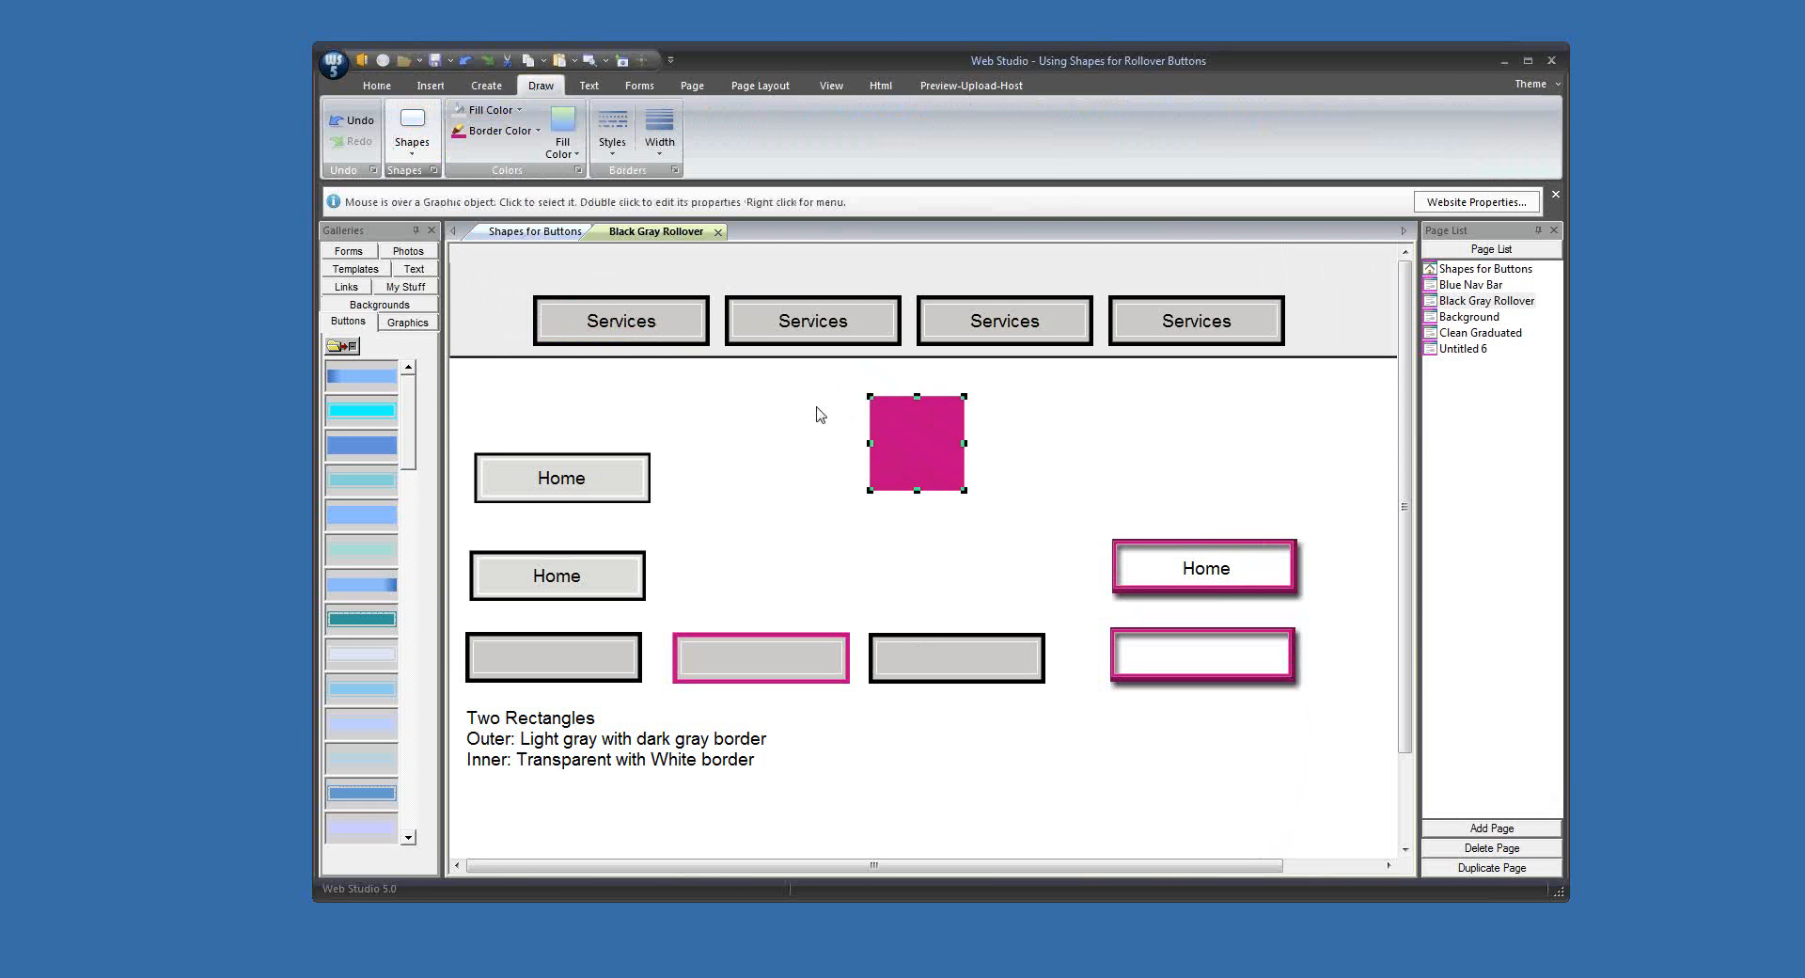
Step: Fill the new square with white and set its magenta border width to 4 pixels
{"action": "left_click", "coordinate": [498, 110]}
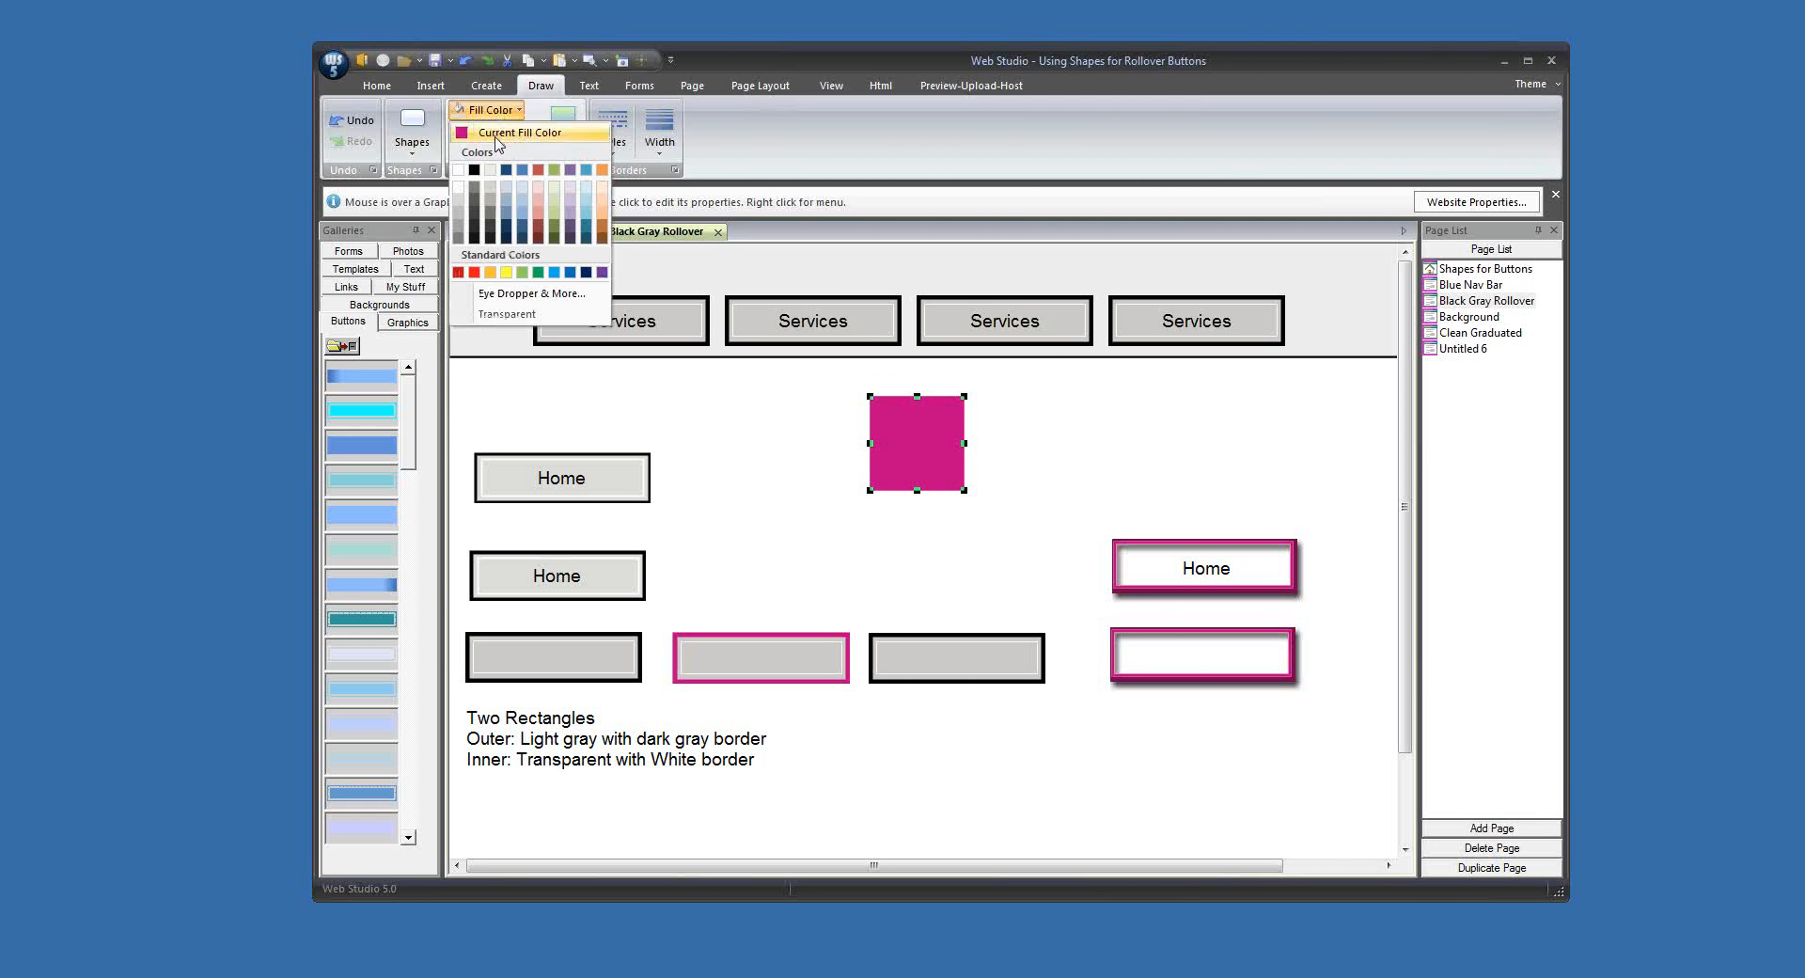
{"action": "left_click", "coordinate": [500, 295]}
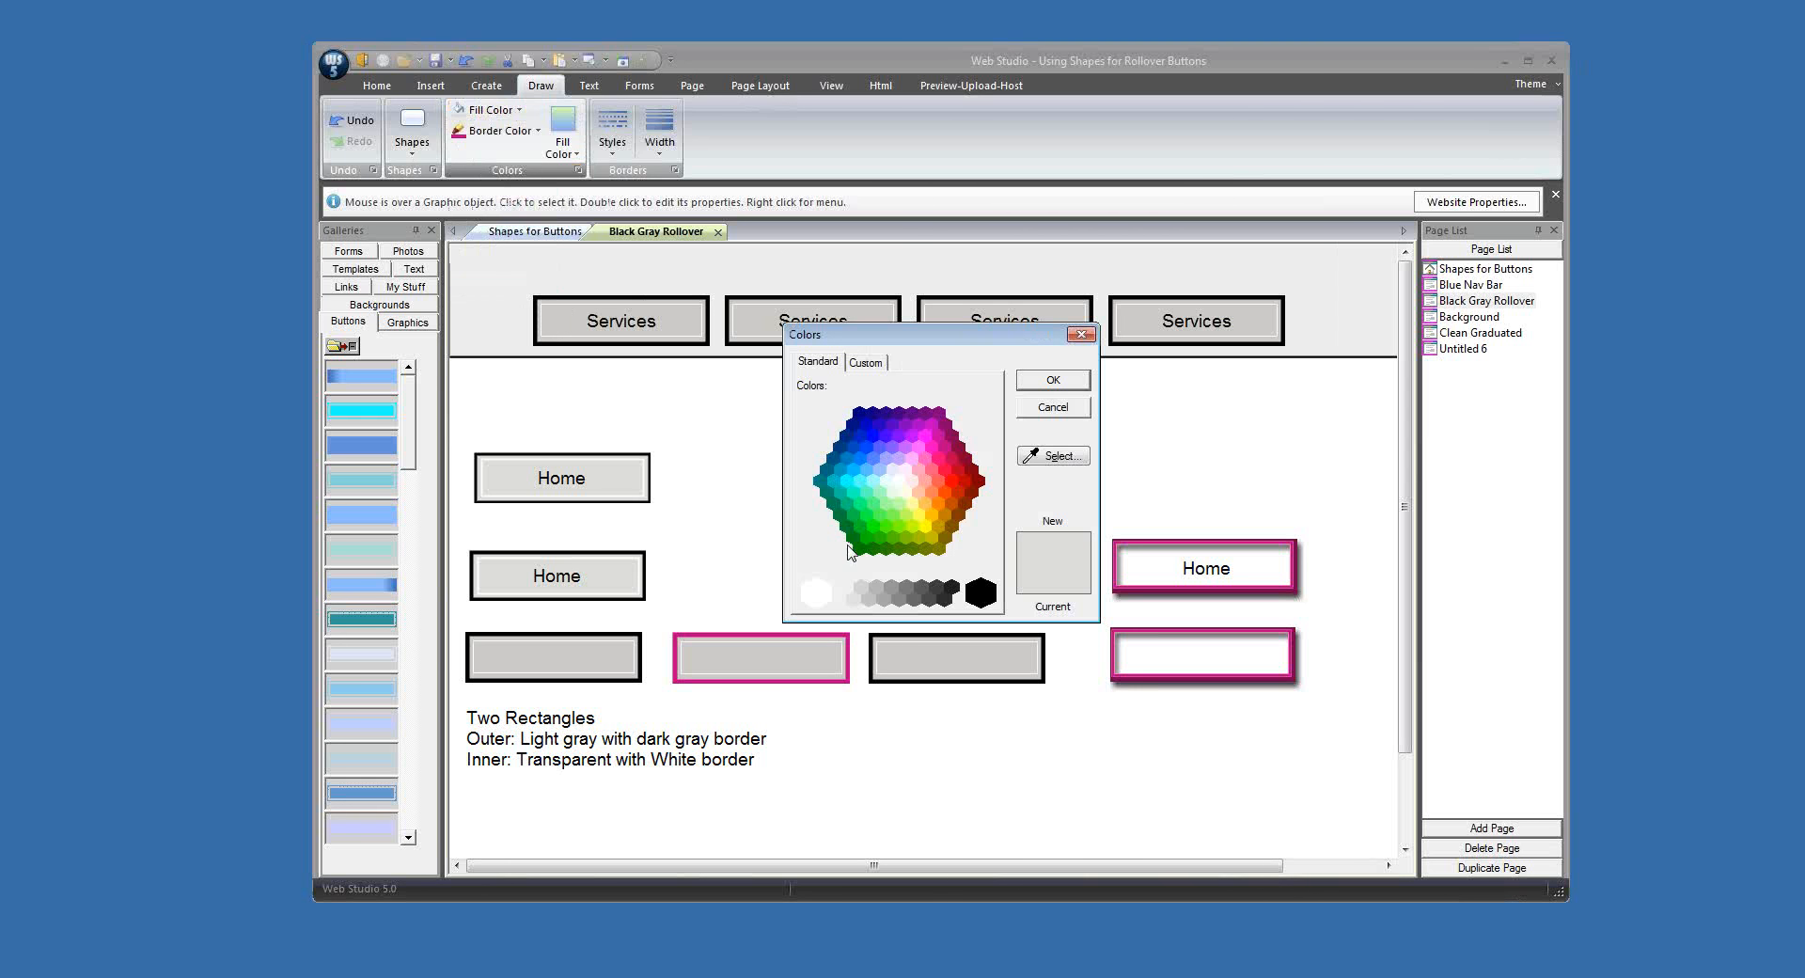
{"action": "left_click", "coordinate": [1038, 381]}
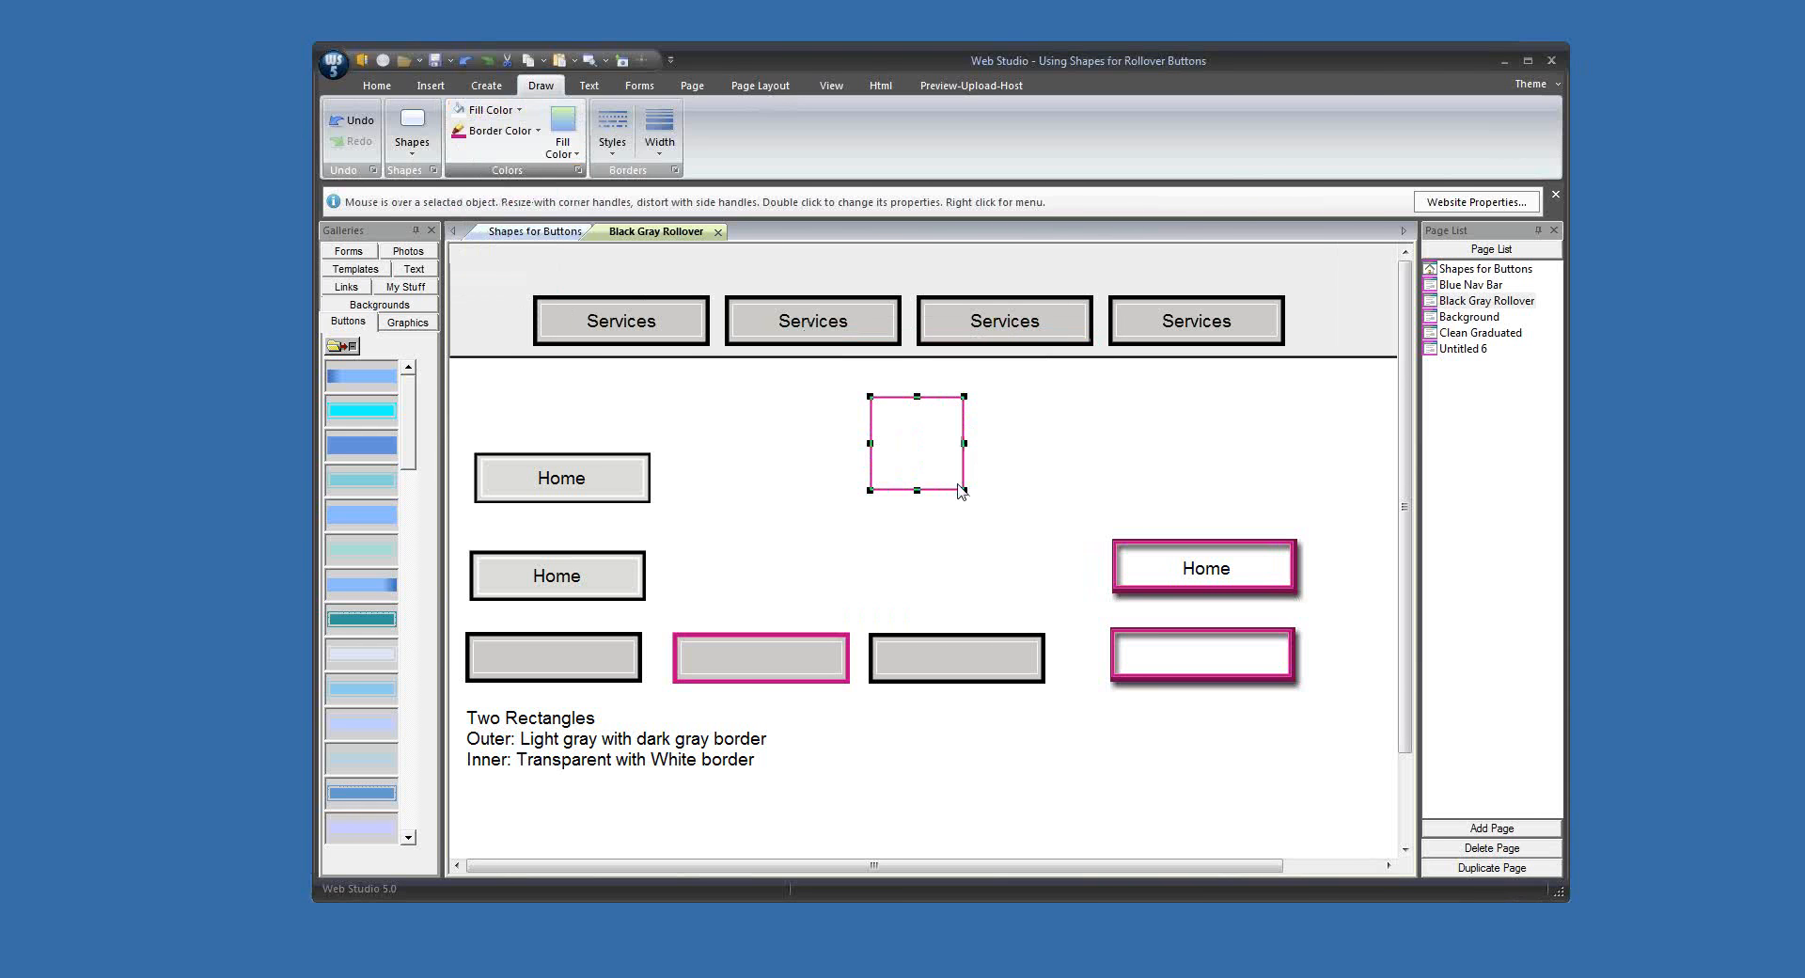
{"action": "left_click", "coordinate": [660, 136]}
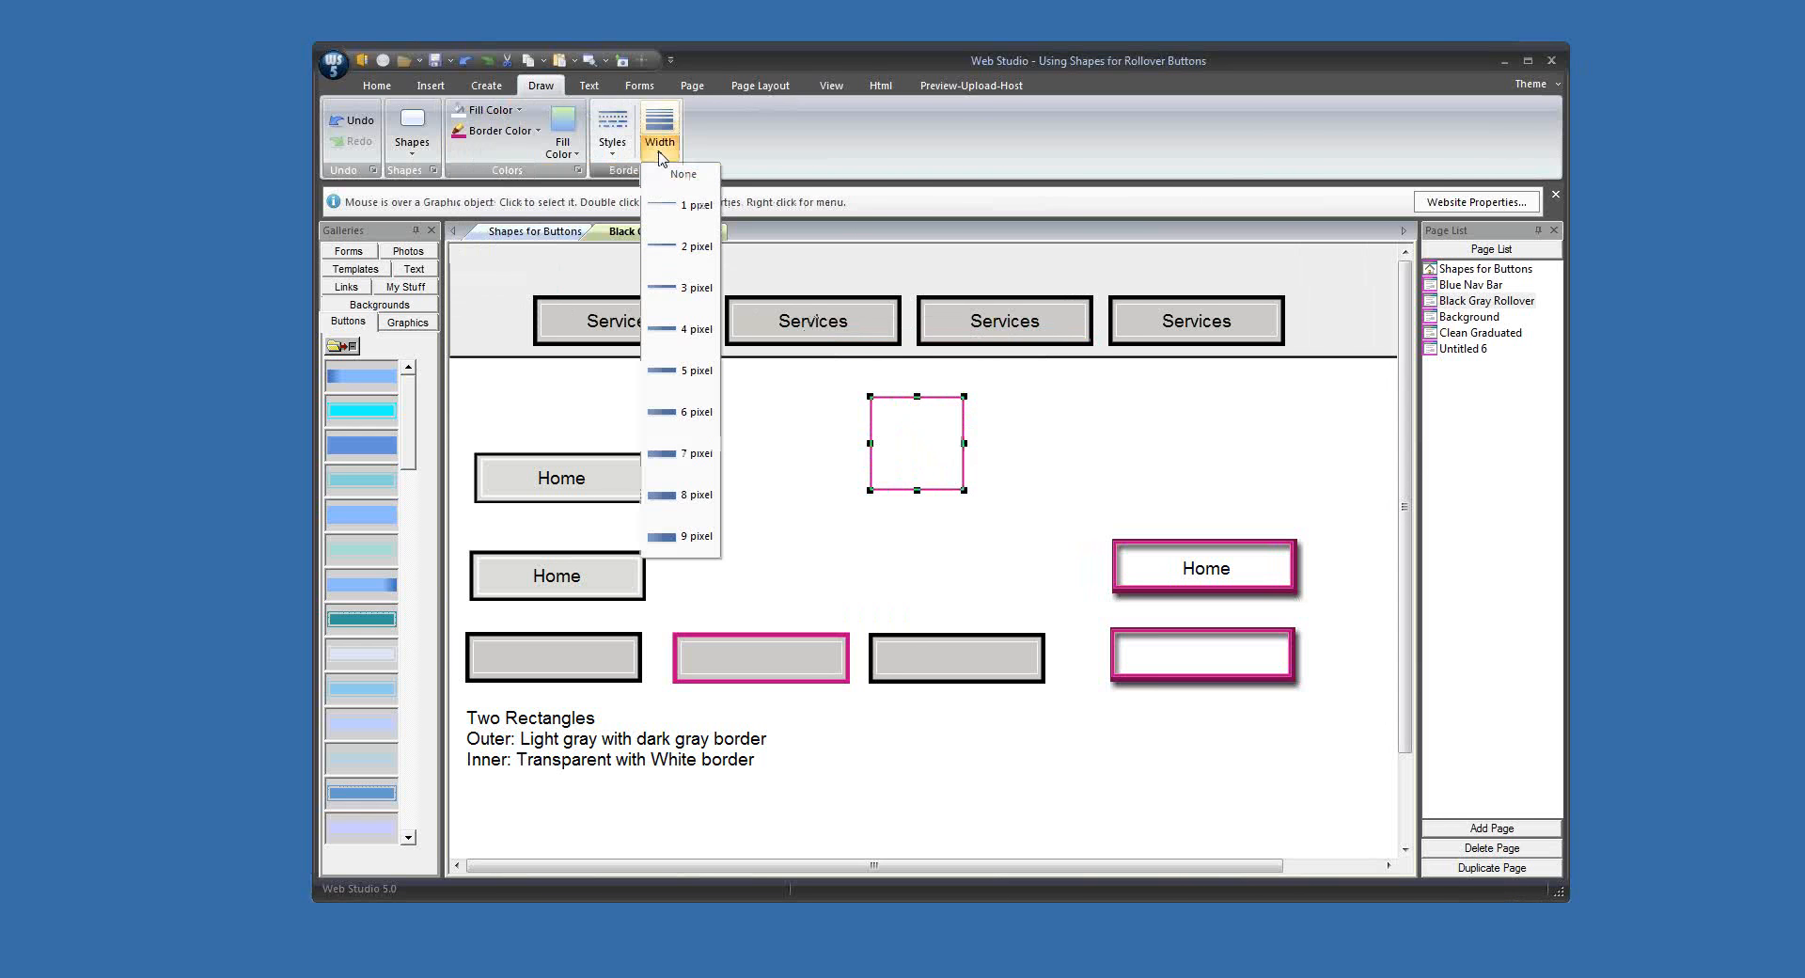
{"action": "left_click", "coordinate": [675, 331]}
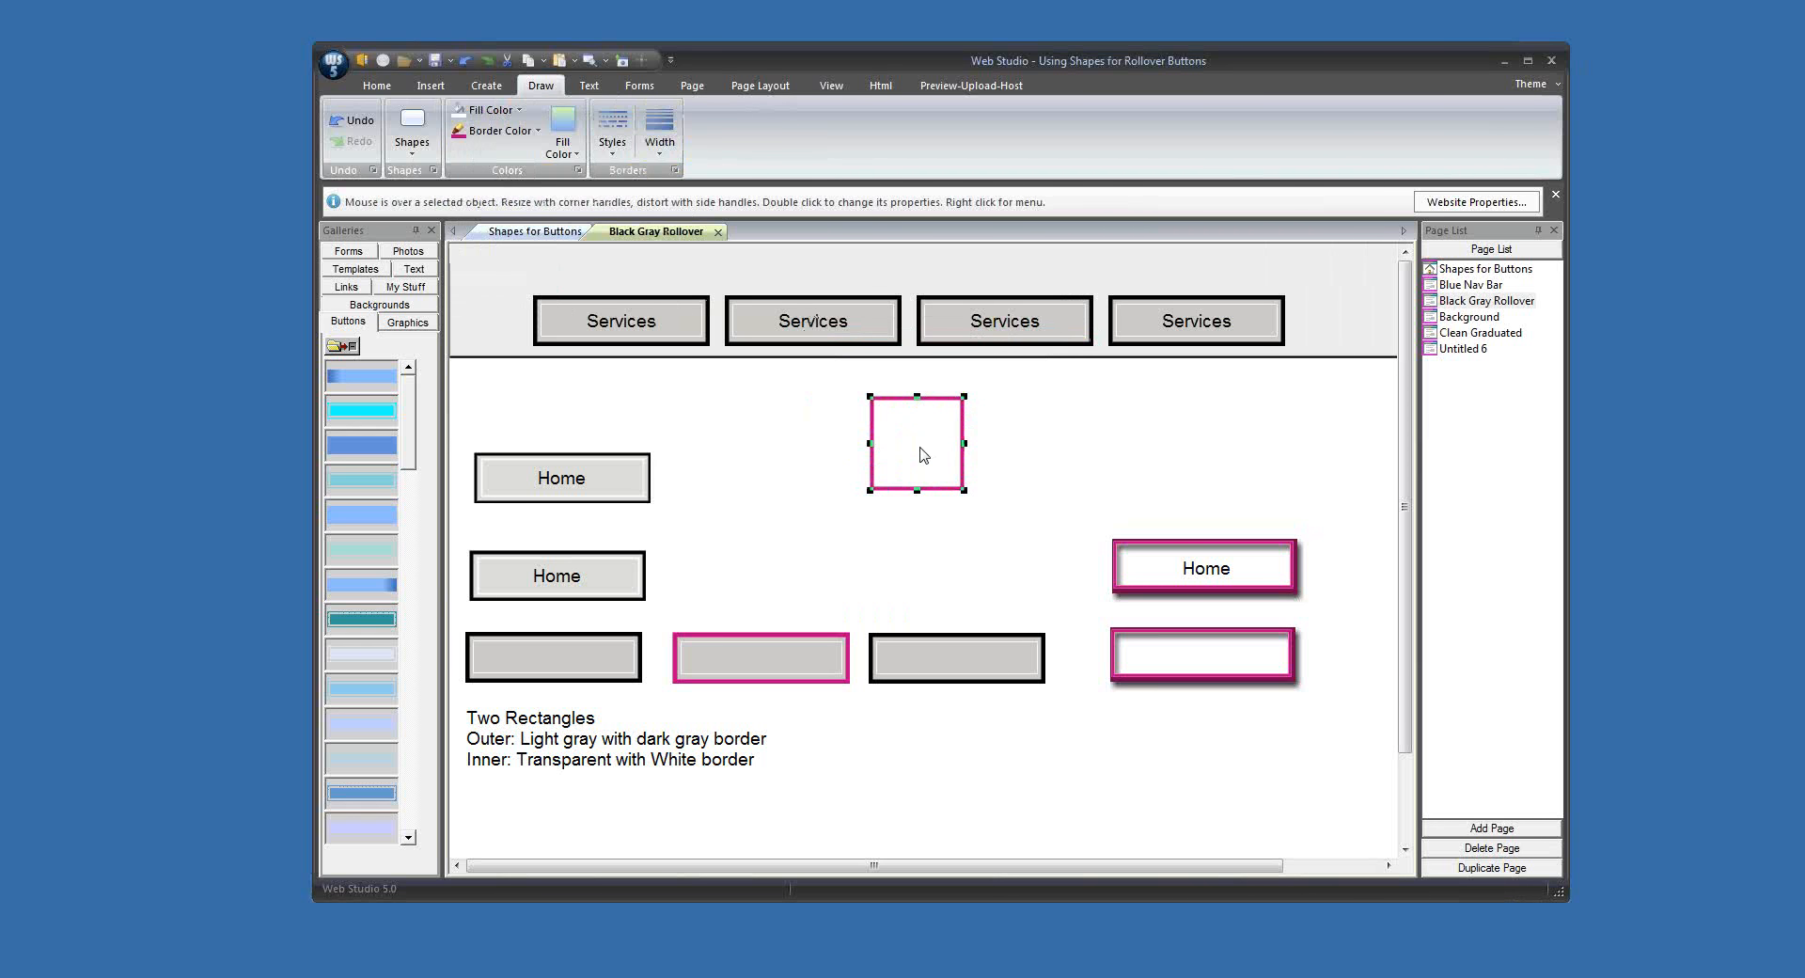
Step: Make the magenta-bordered square the same size as the upper gray Home button and place it above the magenta Home button
{"action": "left_click_drag", "start_coordinate": [922, 455], "coordinate": [901, 477]}
{"action": "left_click", "coordinate": [600, 490]}
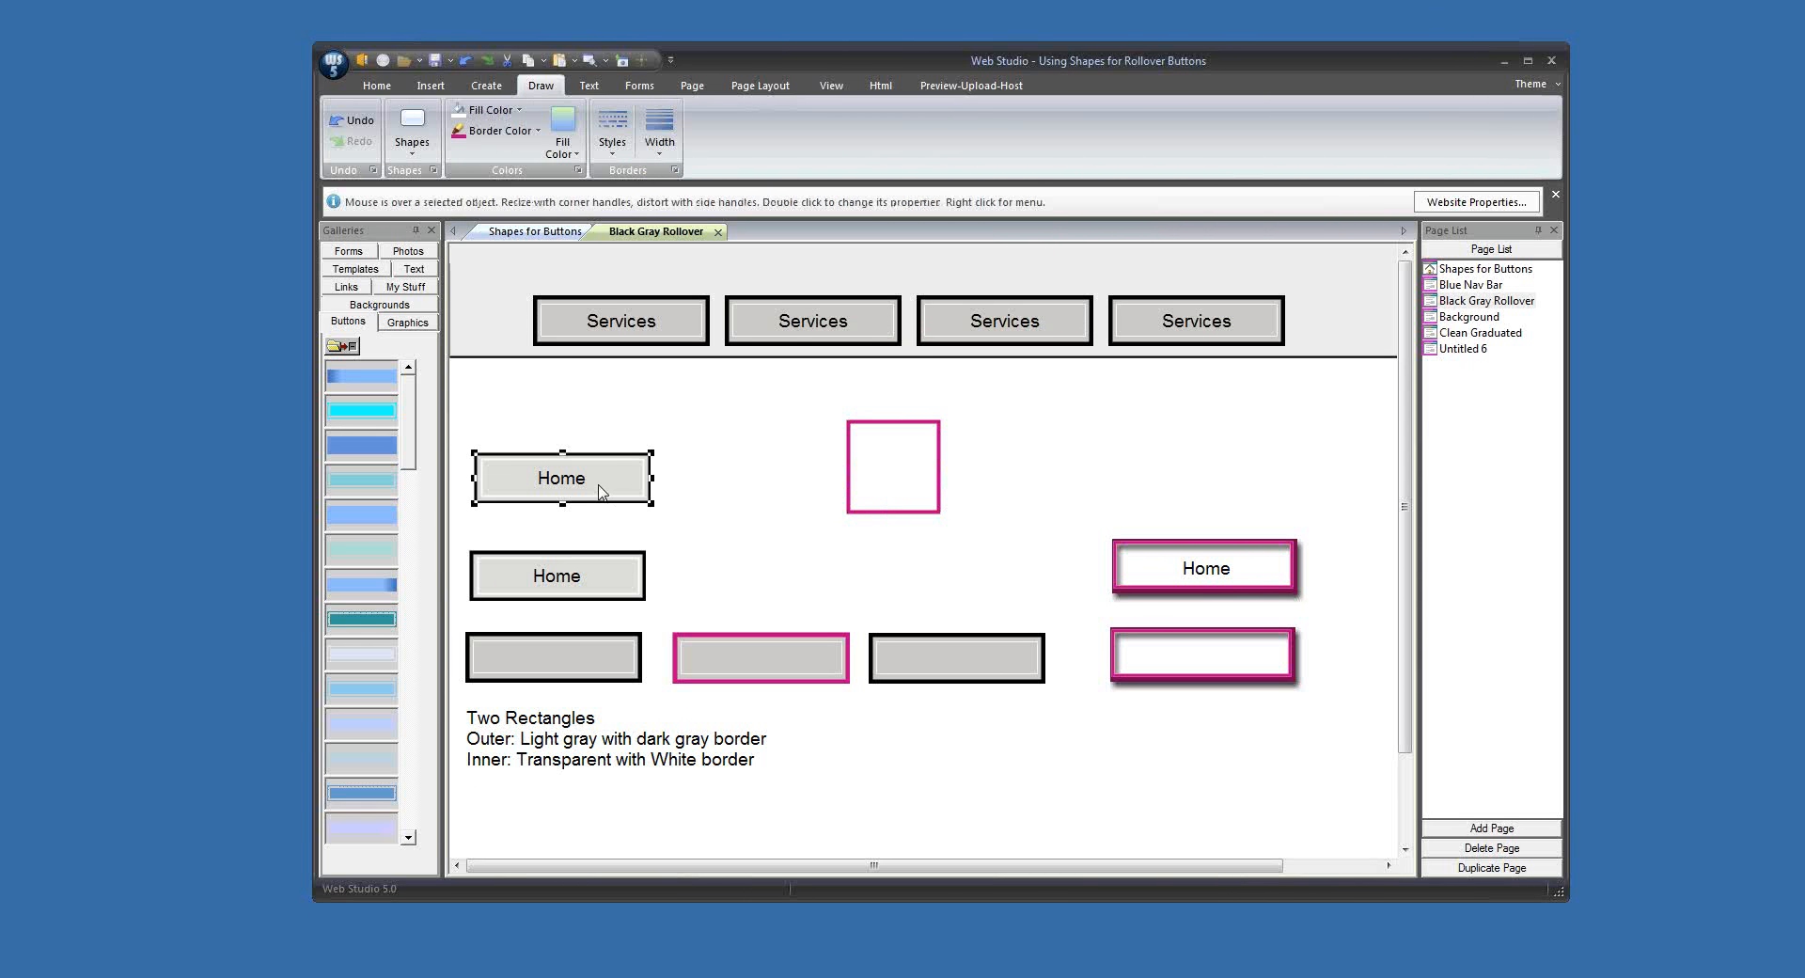
{"action": "left_click", "coordinate": [894, 466], "text": "shift"}
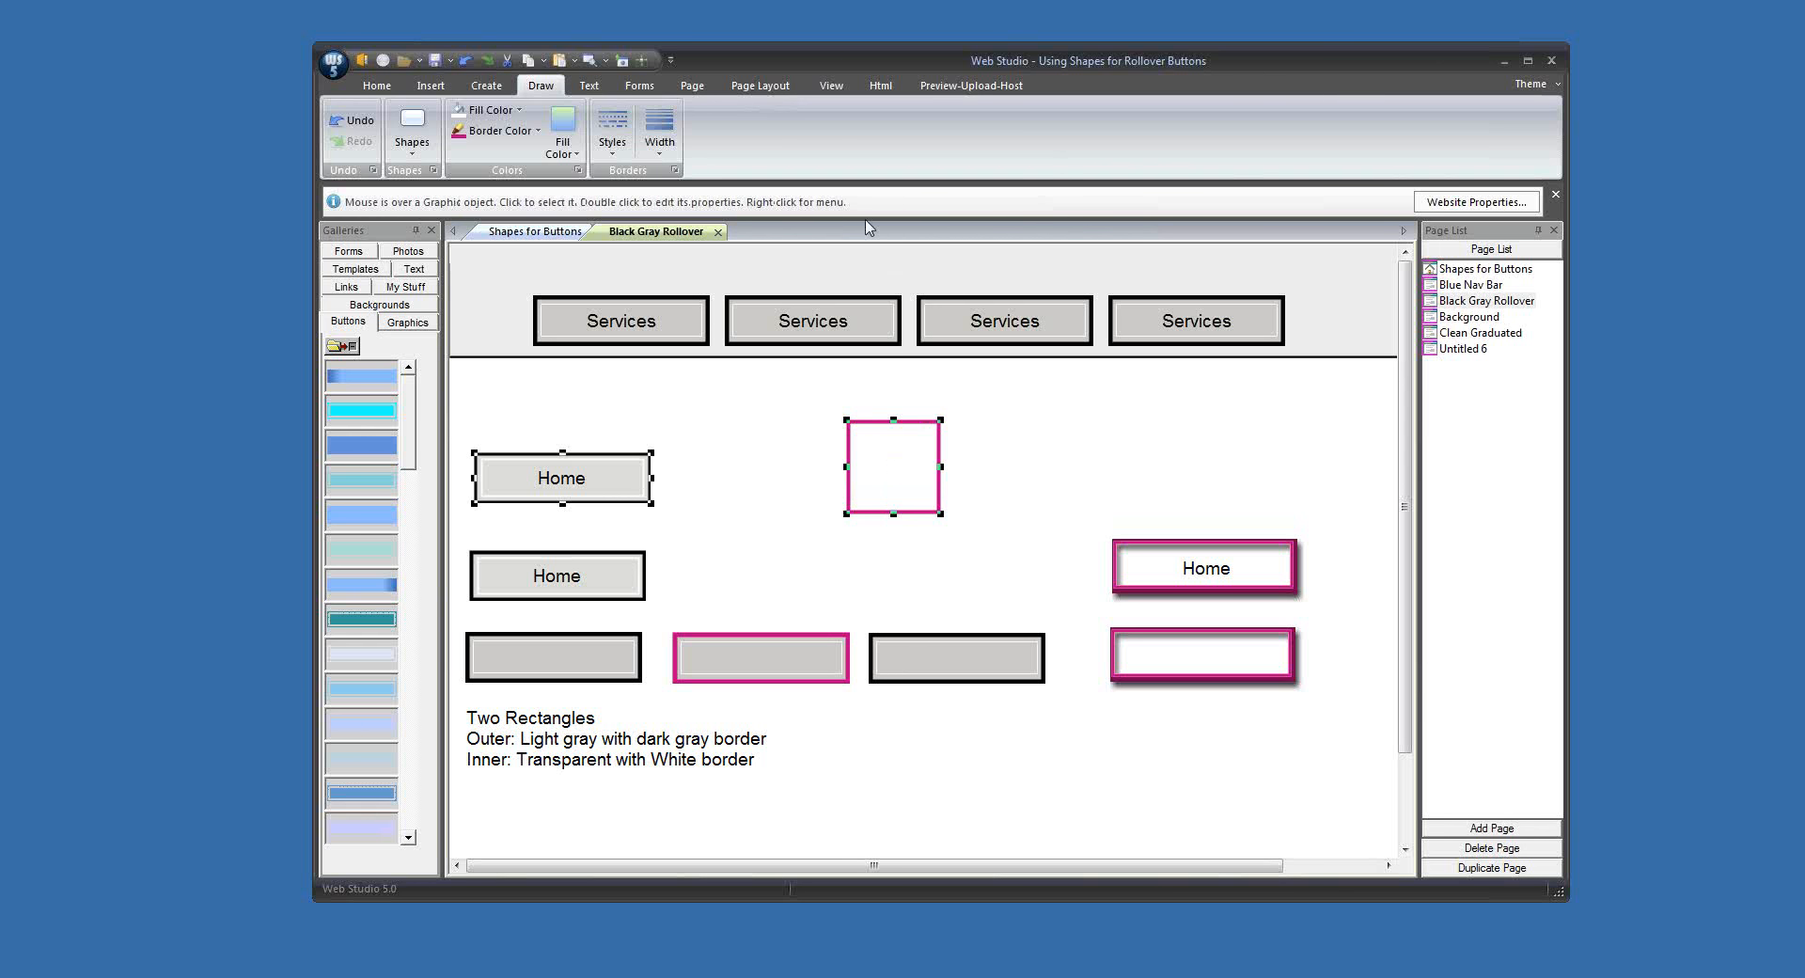
{"action": "left_click", "coordinate": [781, 86]}
{"action": "left_click", "coordinate": [1268, 127]}
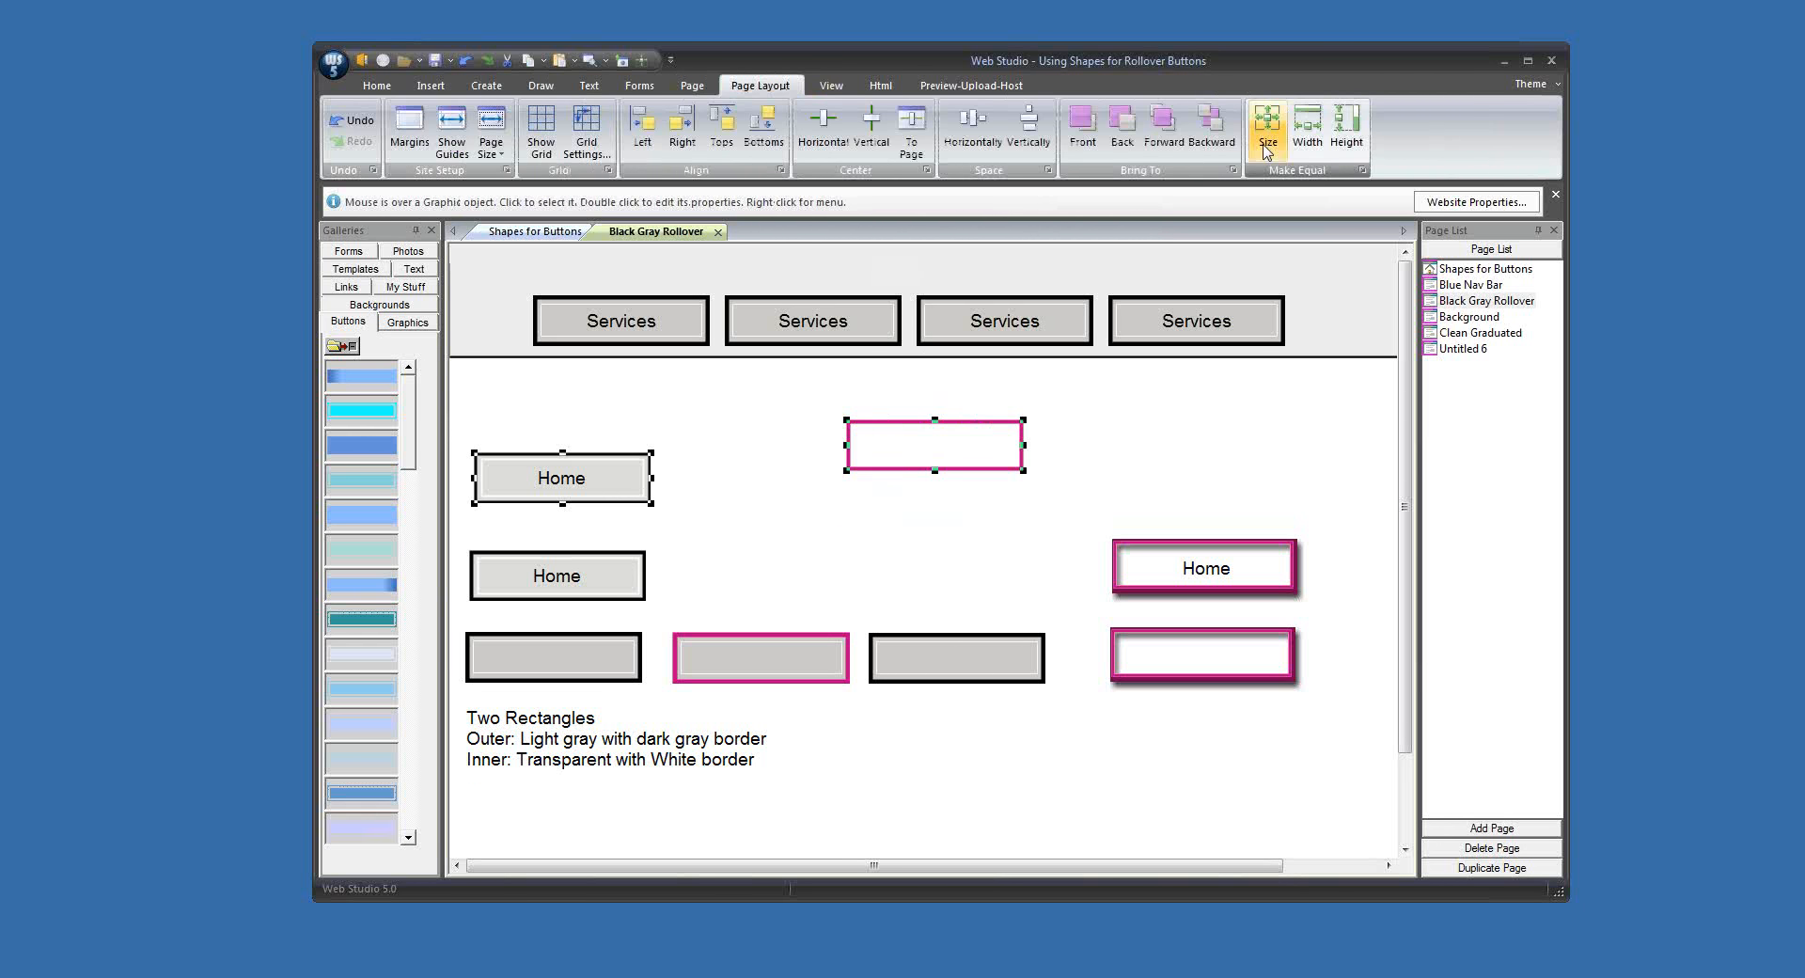
{"action": "left_click", "coordinate": [1084, 452]}
{"action": "left_click_drag", "start_coordinate": [995, 455], "coordinate": [1192, 467]}
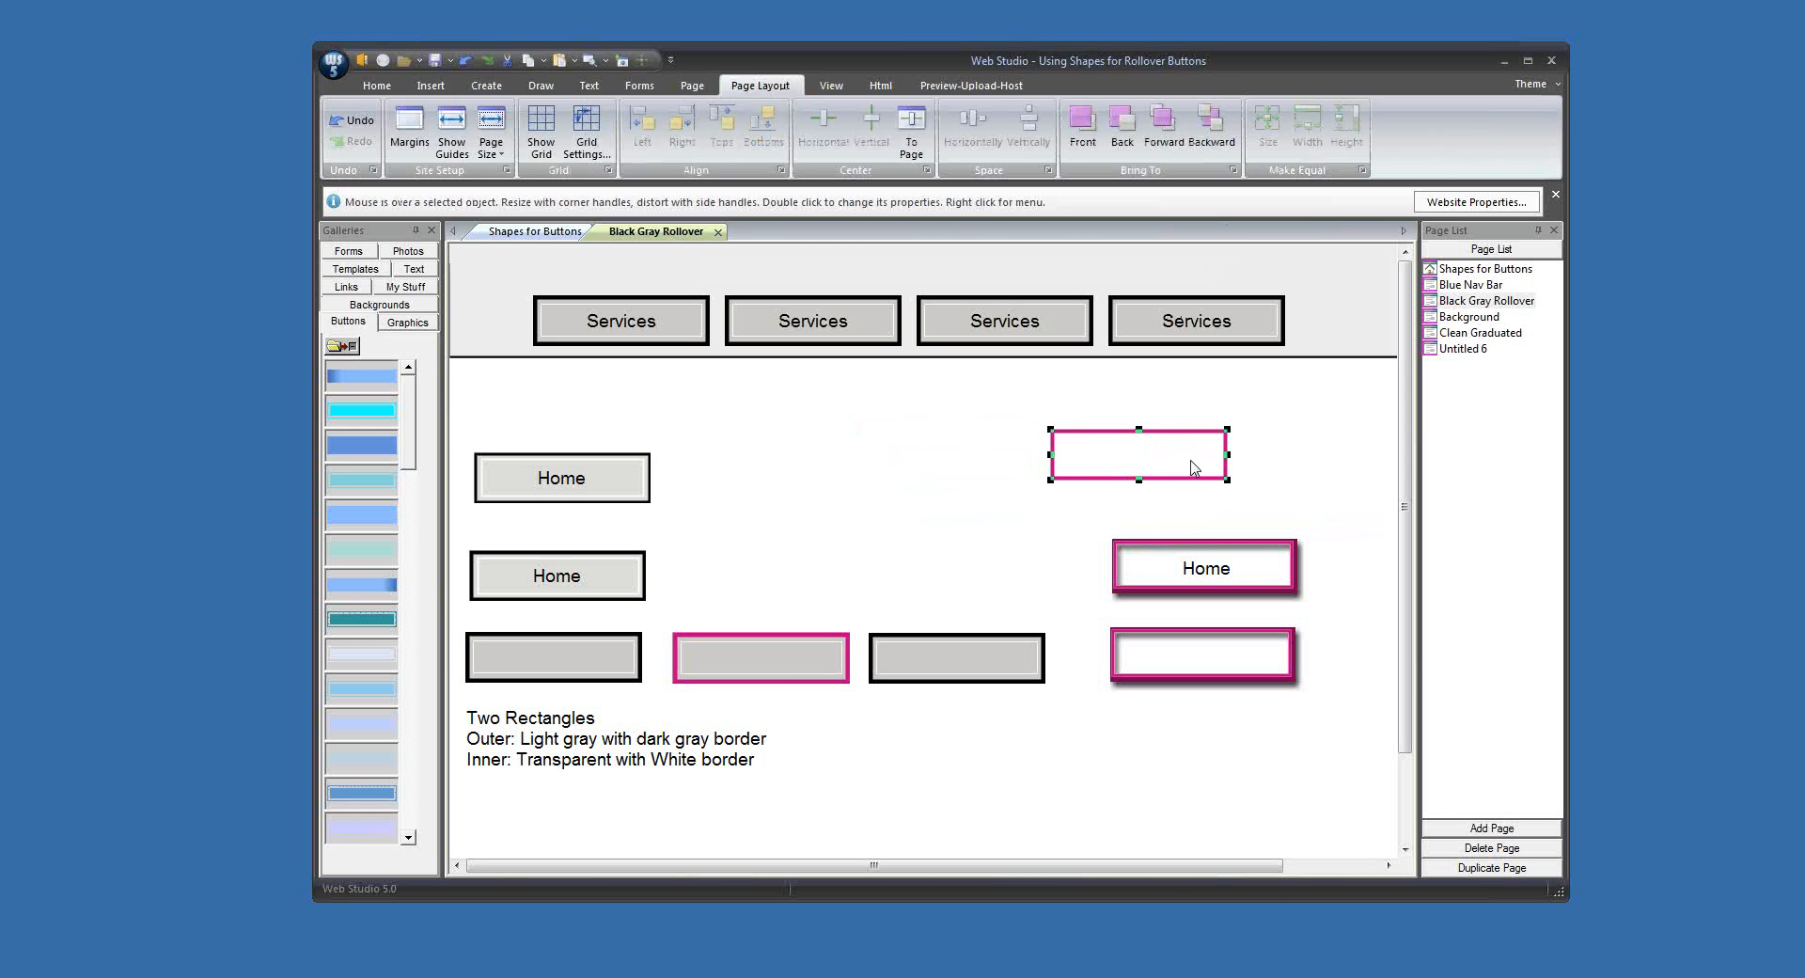
{"action": "left_click", "coordinate": [1247, 496]}
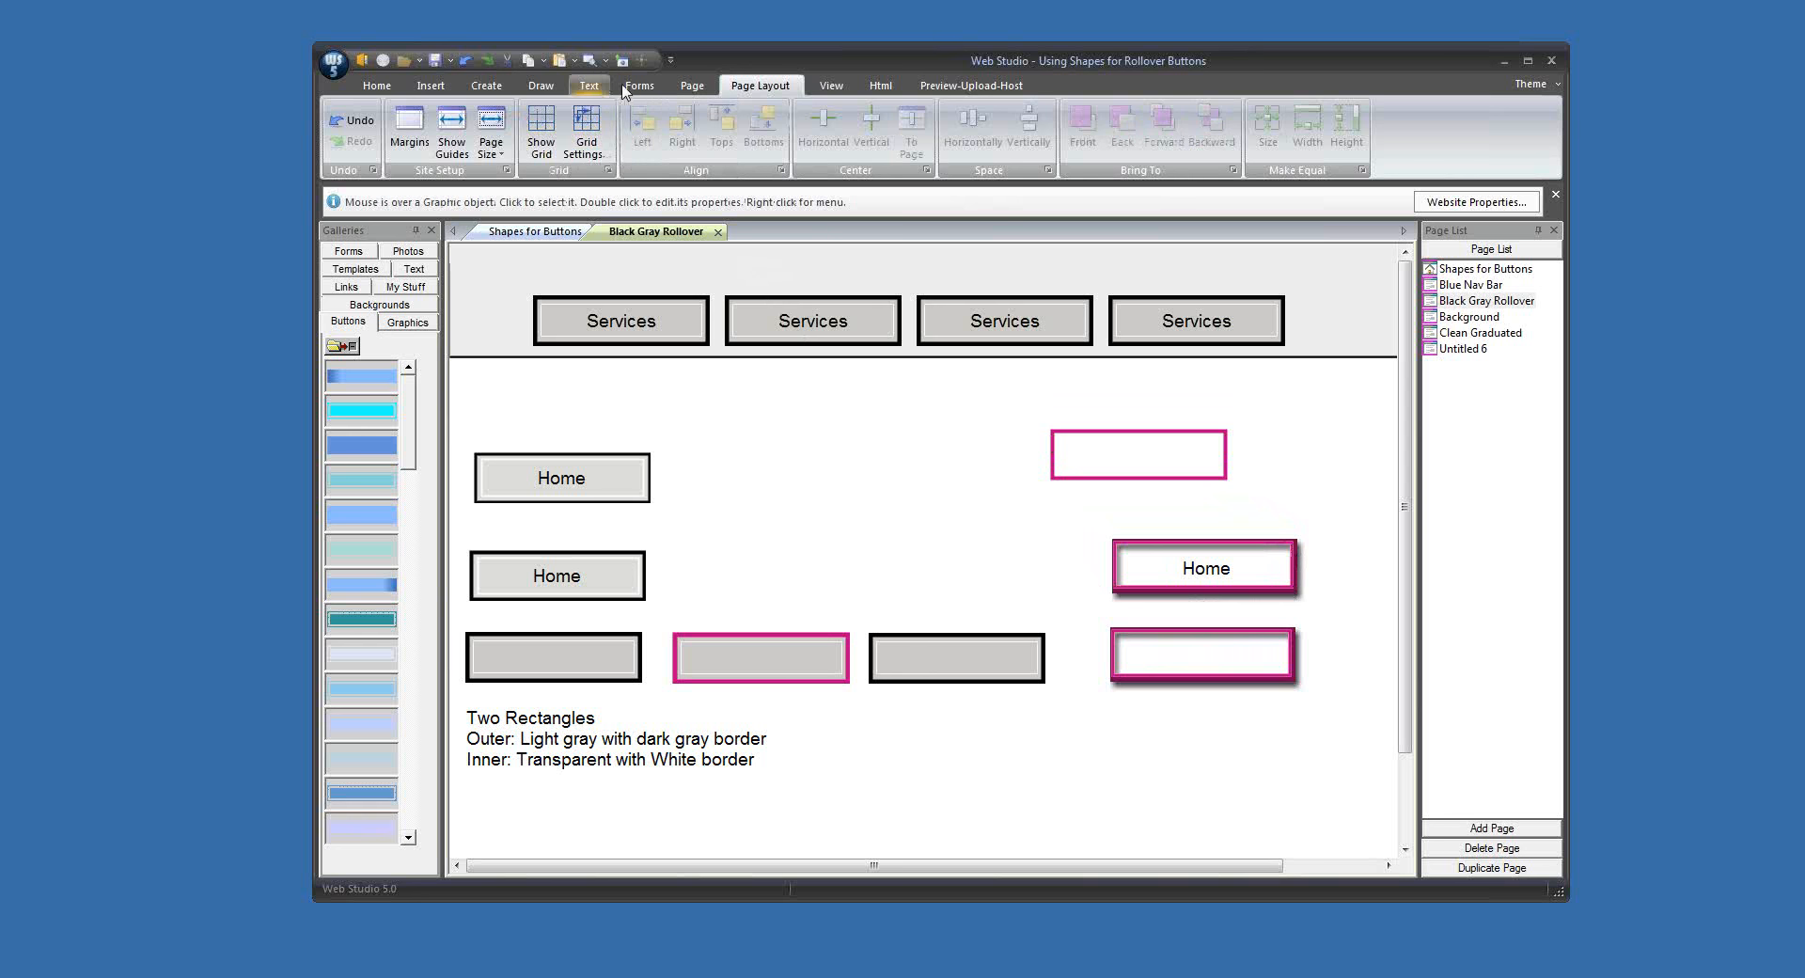
Step: Insert another square-cornered filled shape and place it between the upper gray Home button and the magenta-bordered rectangle
{"action": "left_click", "coordinate": [540, 87]}
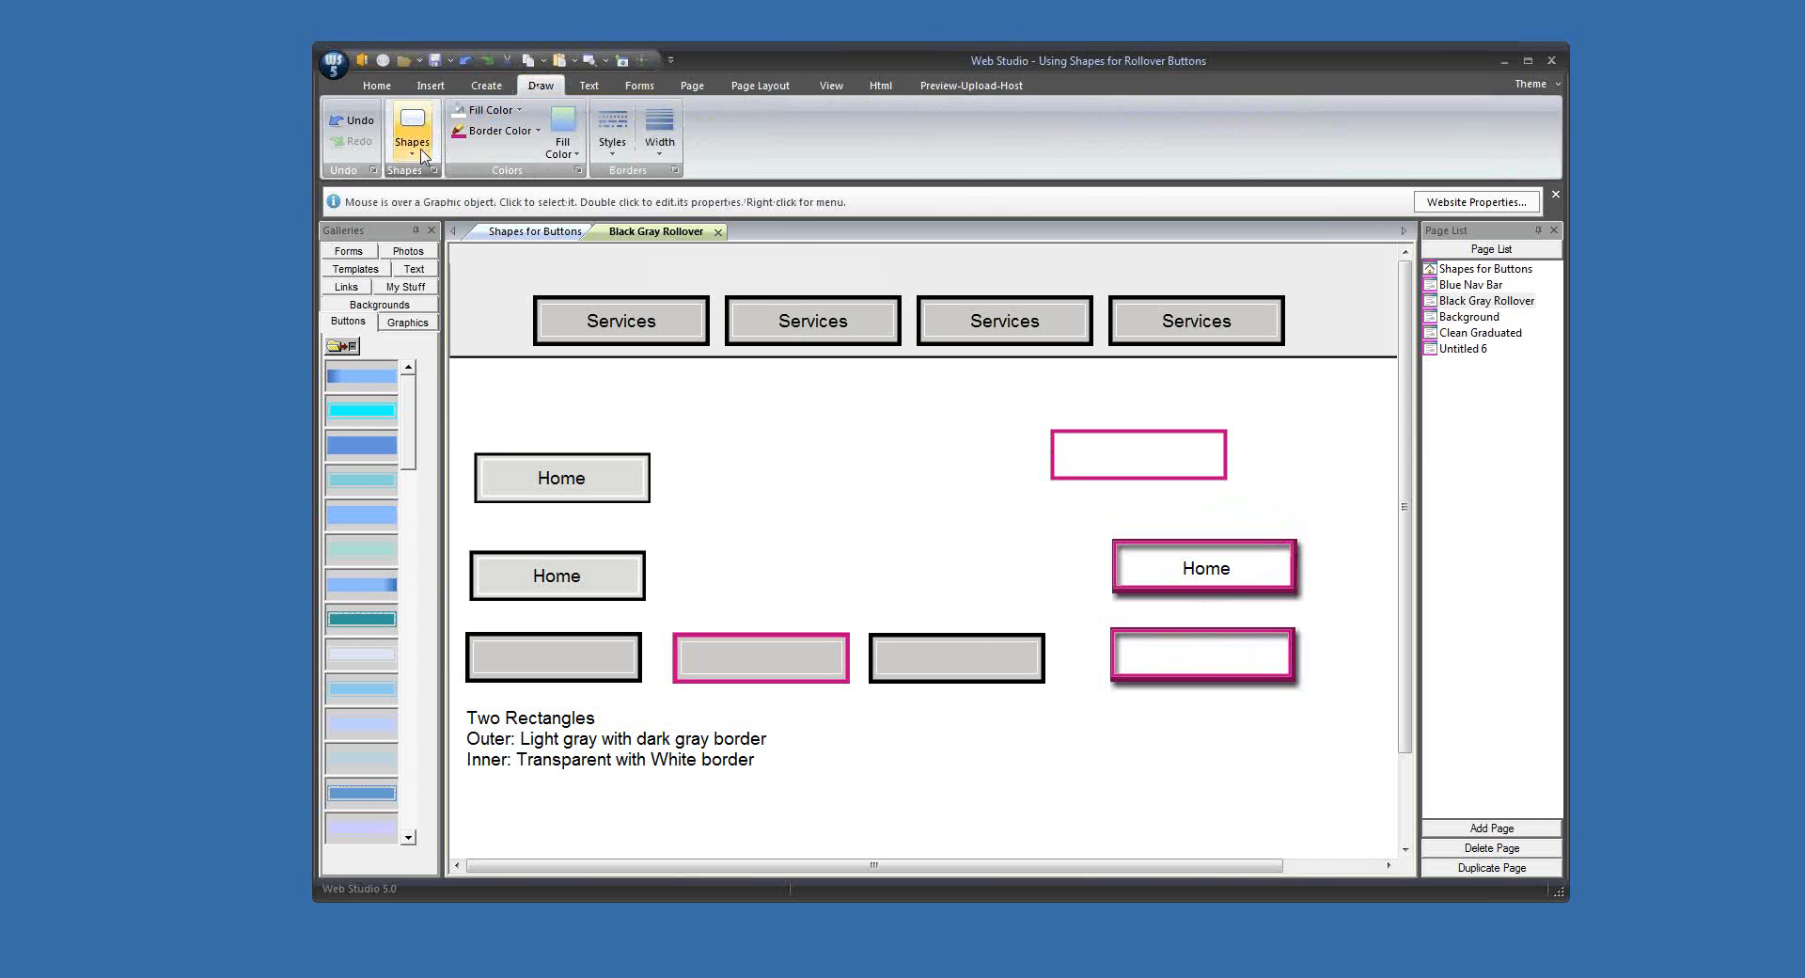
{"action": "left_click", "coordinate": [412, 127]}
{"action": "left_click", "coordinate": [414, 202]}
{"action": "left_click_drag", "start_coordinate": [604, 363], "coordinate": [938, 442]}
Step: Set the new square's border width to None and its fill to dark magenta
{"action": "left_click", "coordinate": [659, 151]}
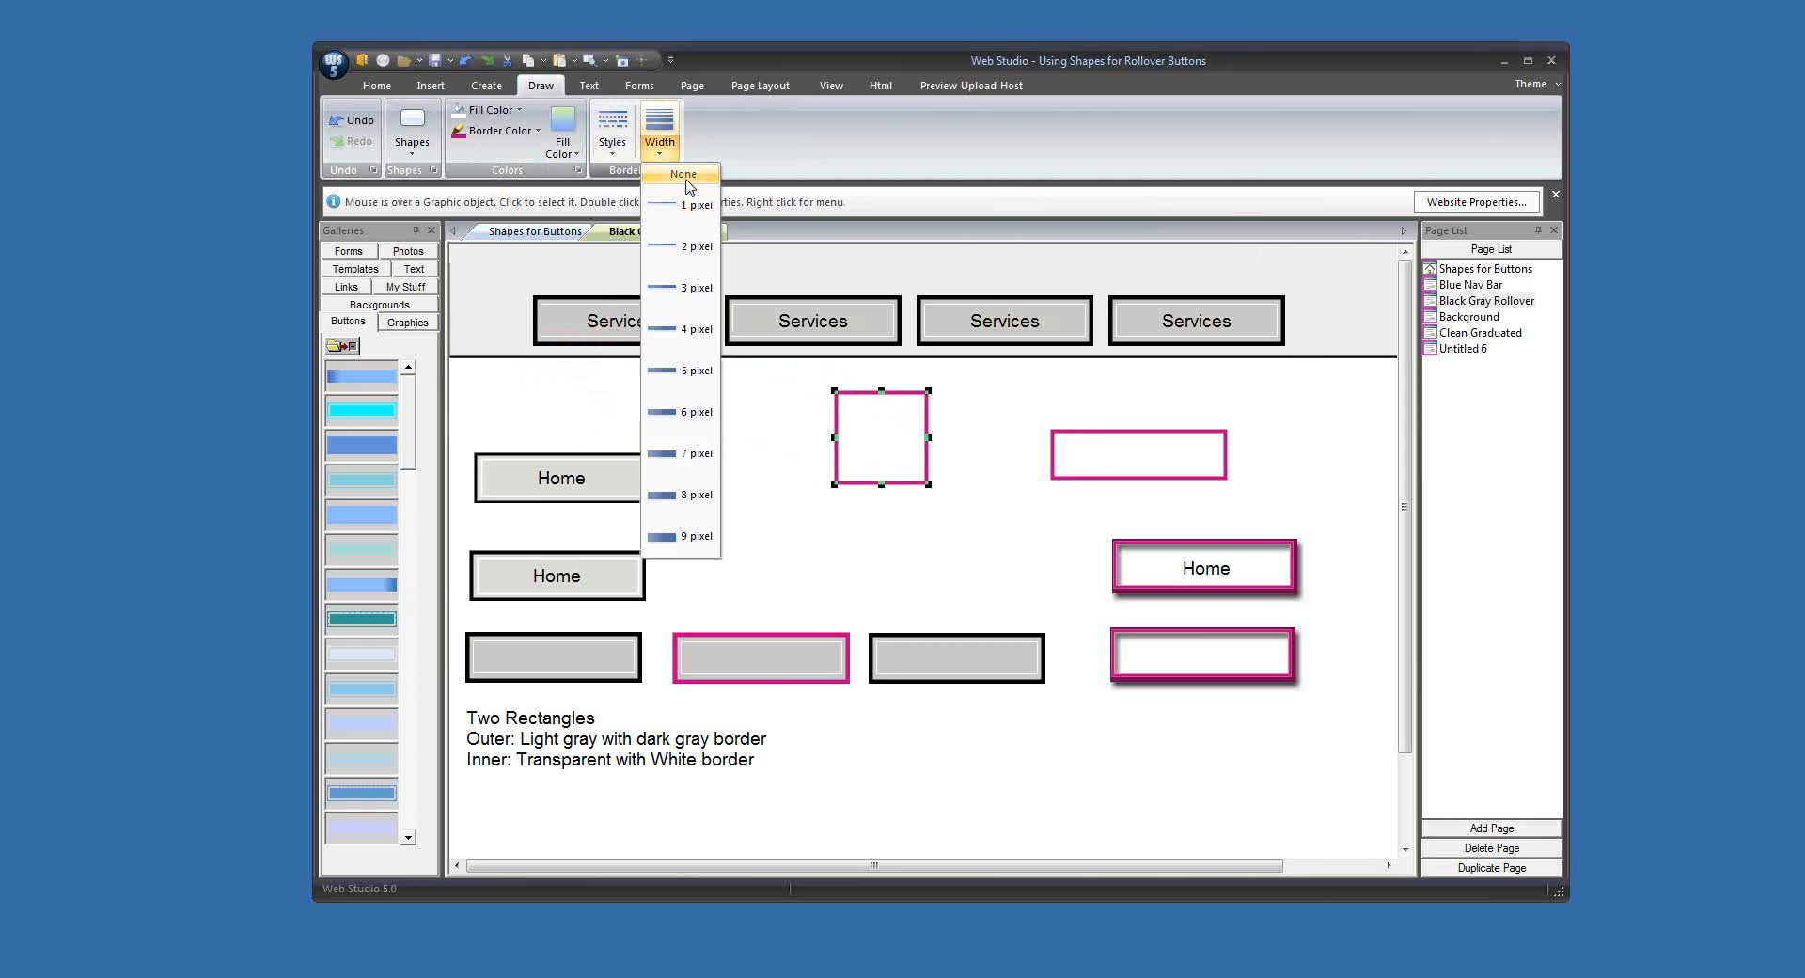
{"action": "left_click", "coordinate": [663, 181]}
{"action": "left_click", "coordinate": [491, 110]}
{"action": "left_click", "coordinate": [529, 293]}
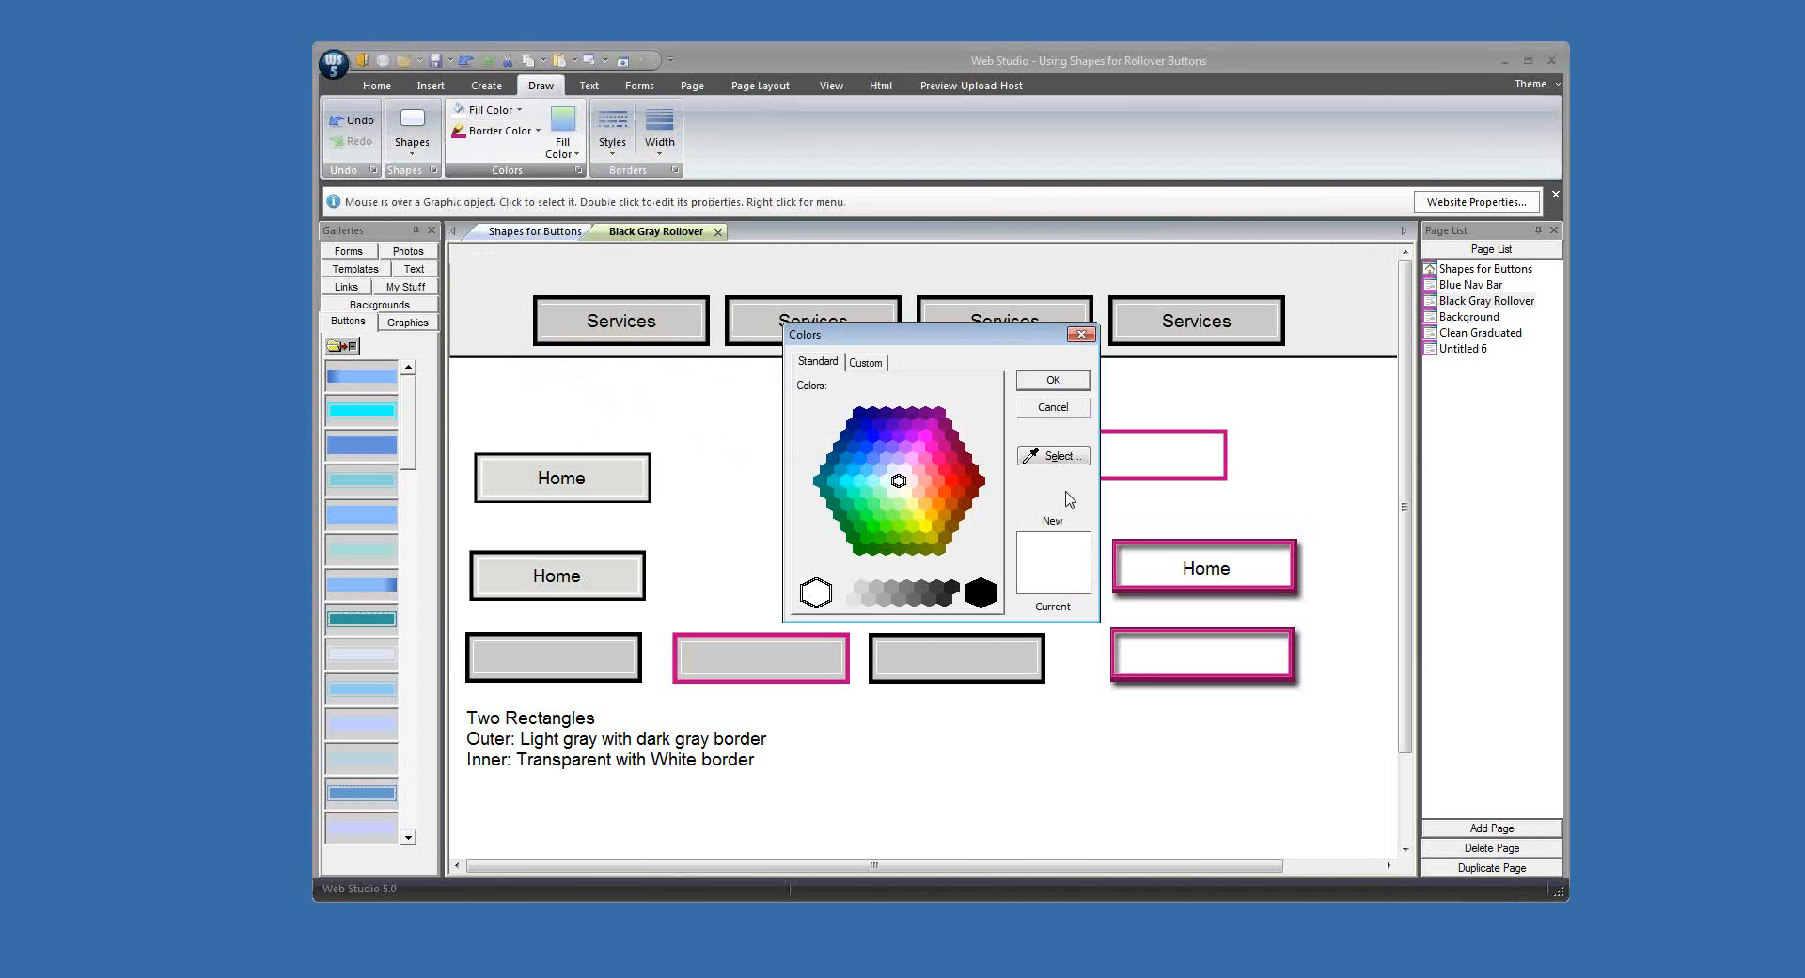
{"action": "left_click", "coordinate": [957, 450]}
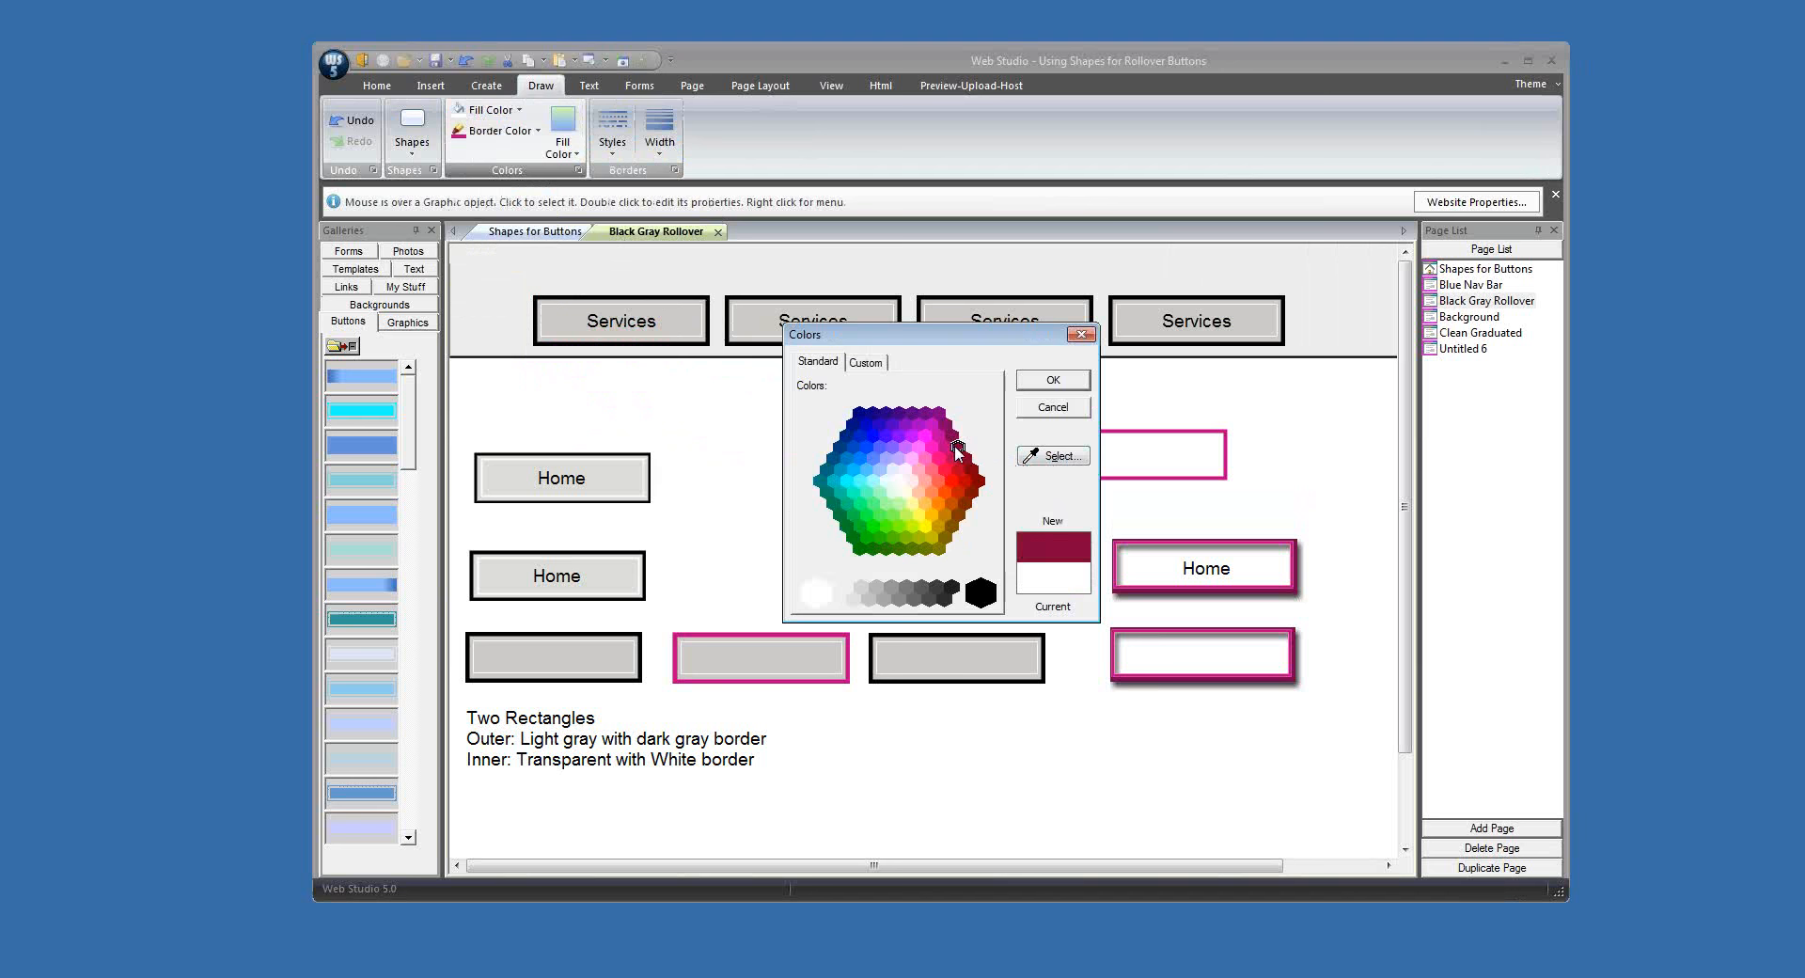
{"action": "left_click", "coordinate": [1075, 389]}
Step: Center the widened dark magenta rectangle on the white magenta-bordered rectangle and send it to the back
{"action": "left_click_drag", "start_coordinate": [922, 455], "coordinate": [1187, 454]}
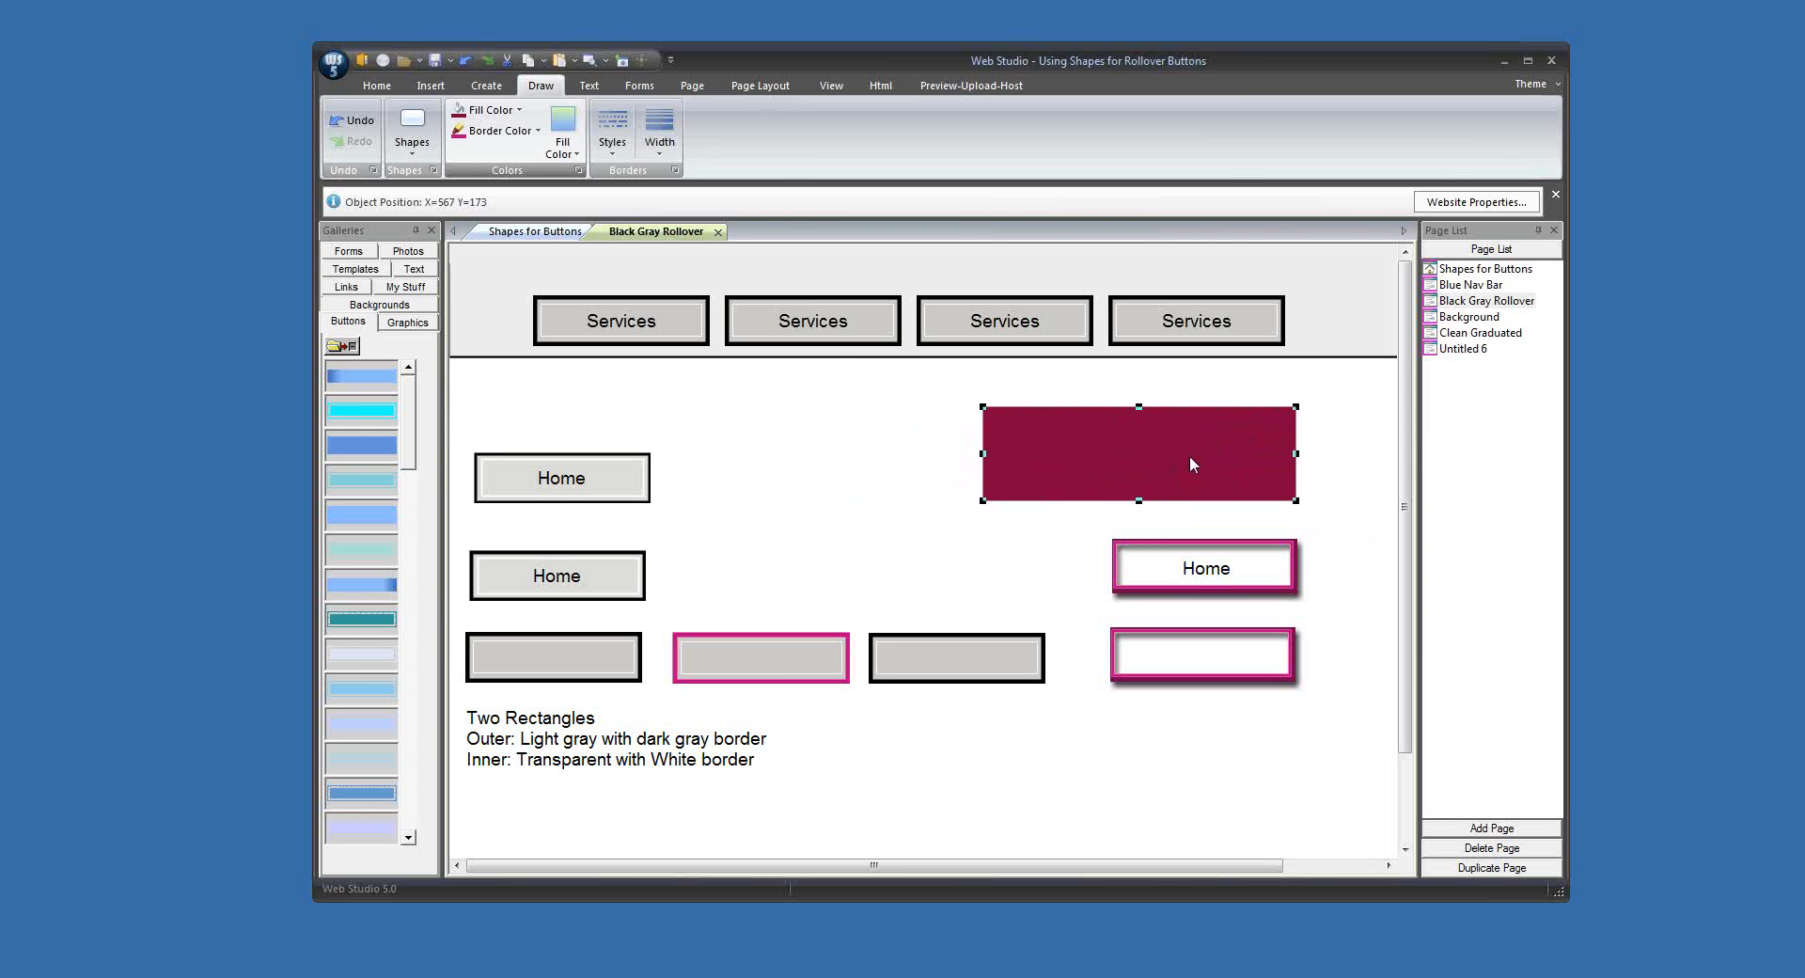
{"action": "left_click", "coordinate": [761, 84]}
{"action": "left_click", "coordinate": [1123, 126]}
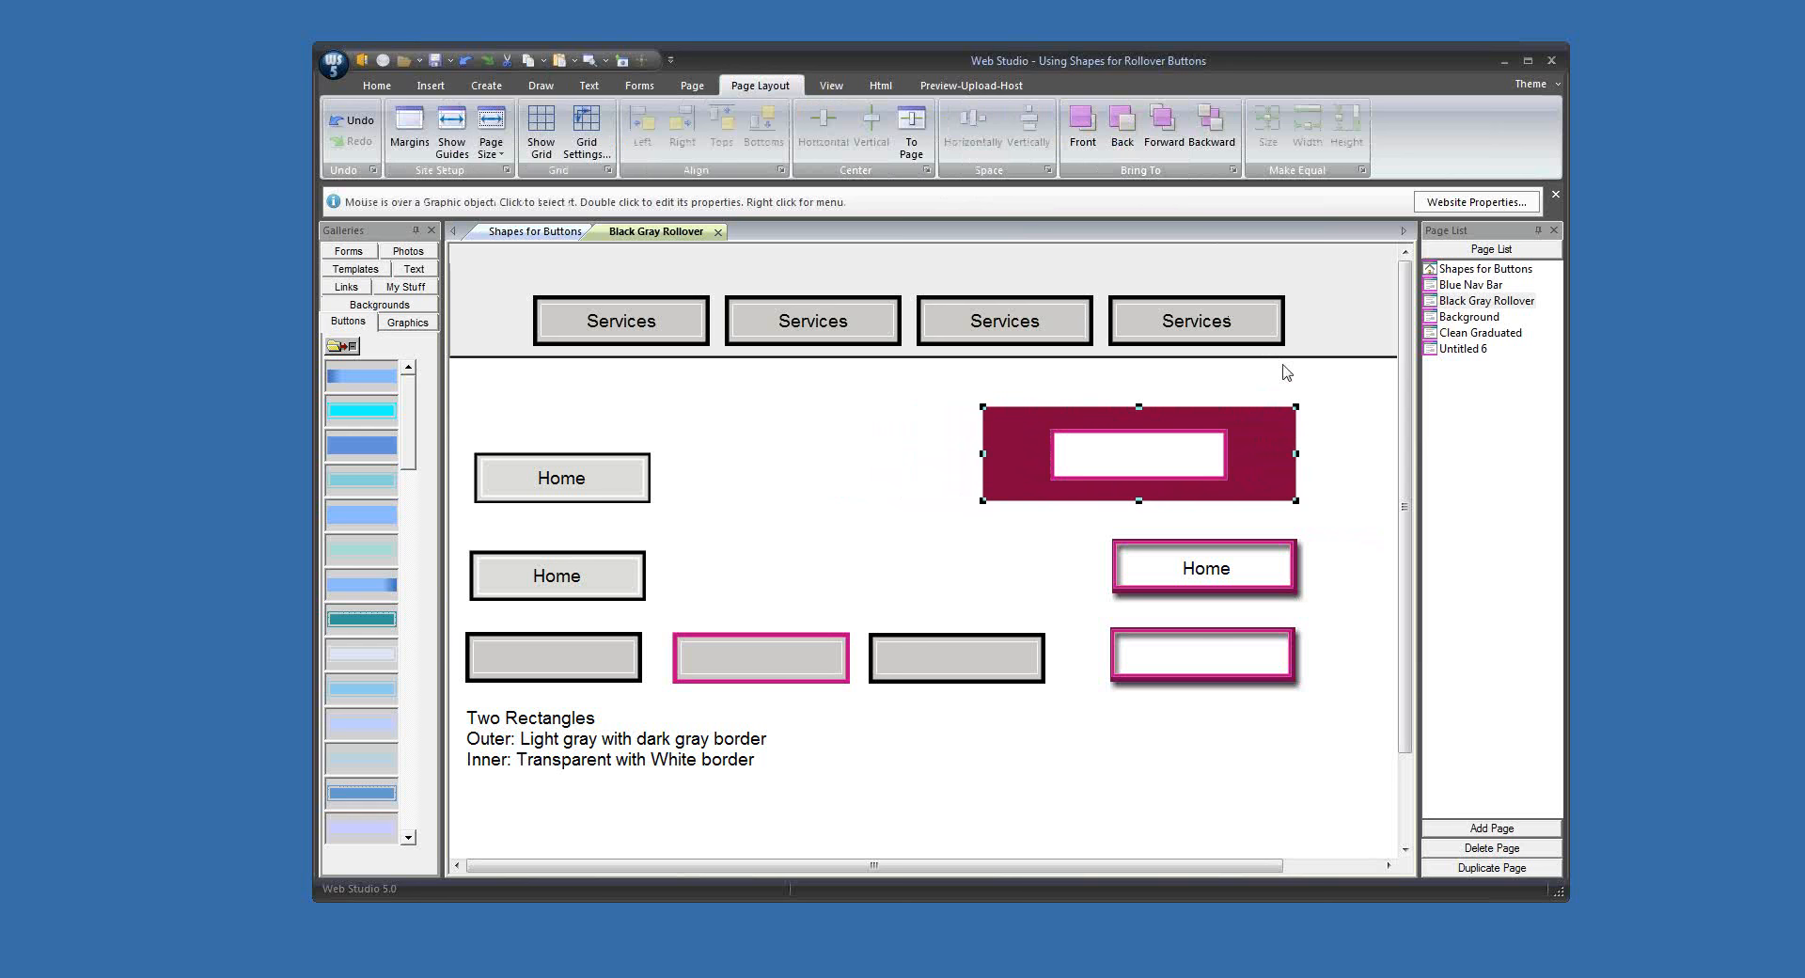
Step: Select the dark magenta and white rectangles together and merge them into one graphic
{"action": "left_click_drag", "start_coordinate": [939, 393], "coordinate": [1345, 459]}
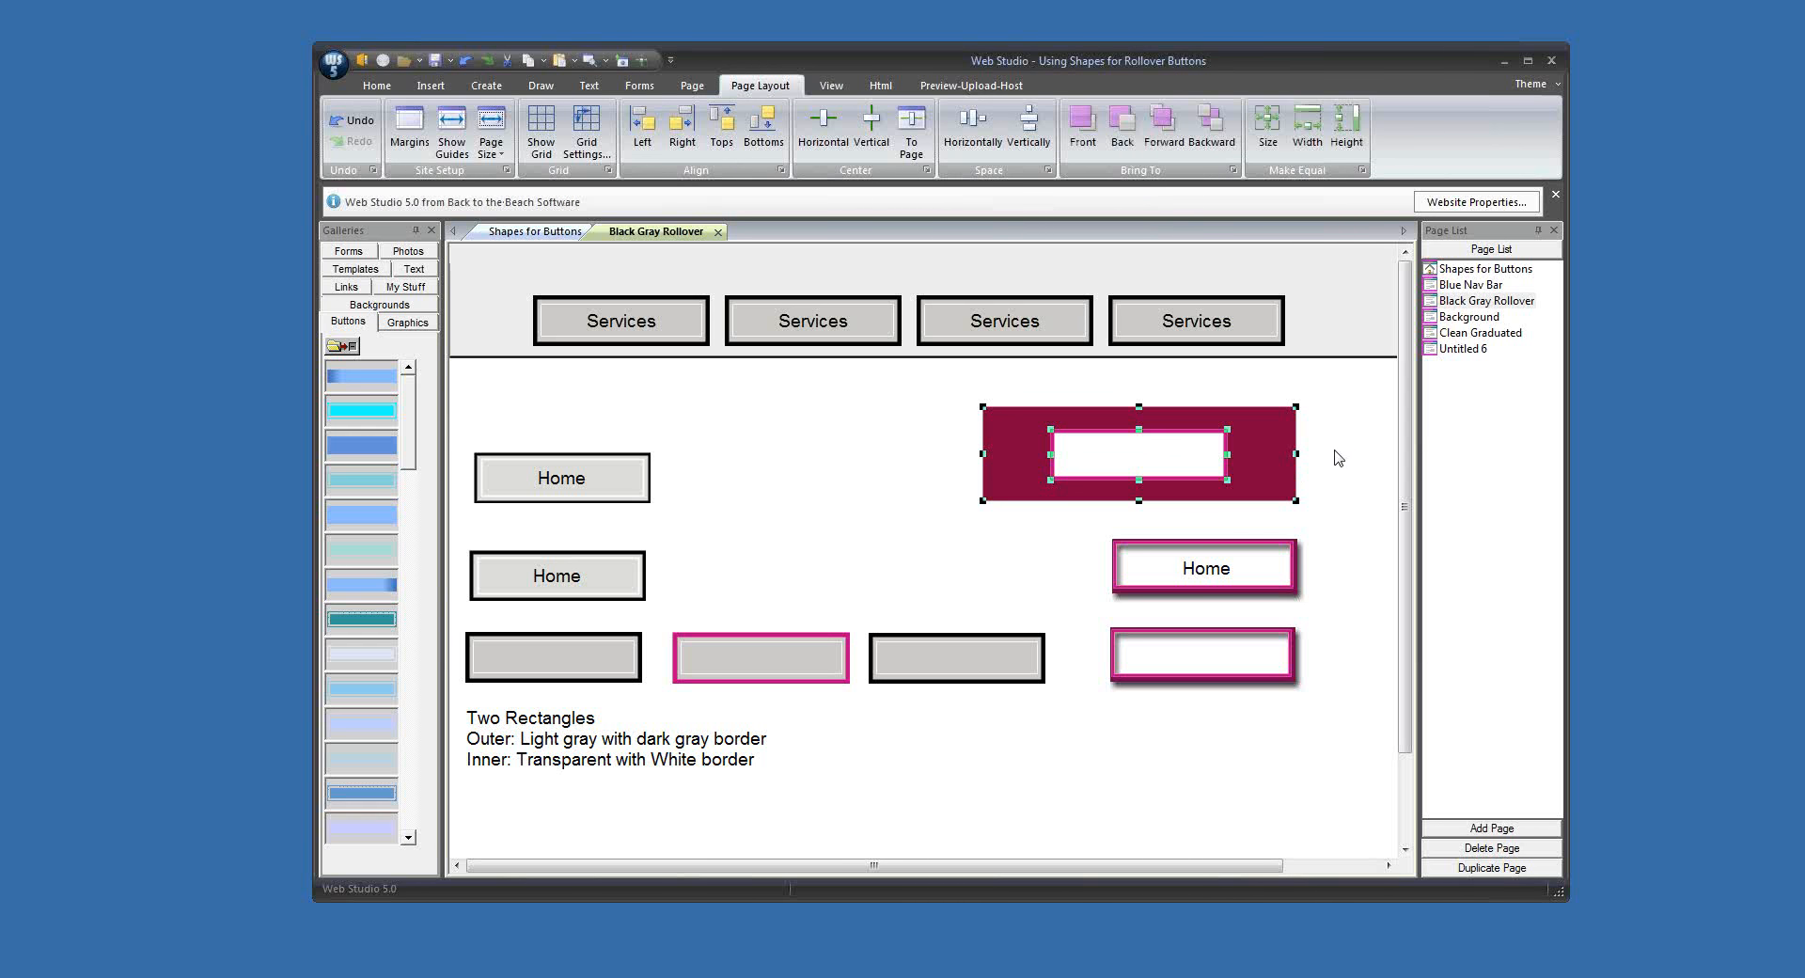
{"action": "left_click", "coordinate": [487, 84]}
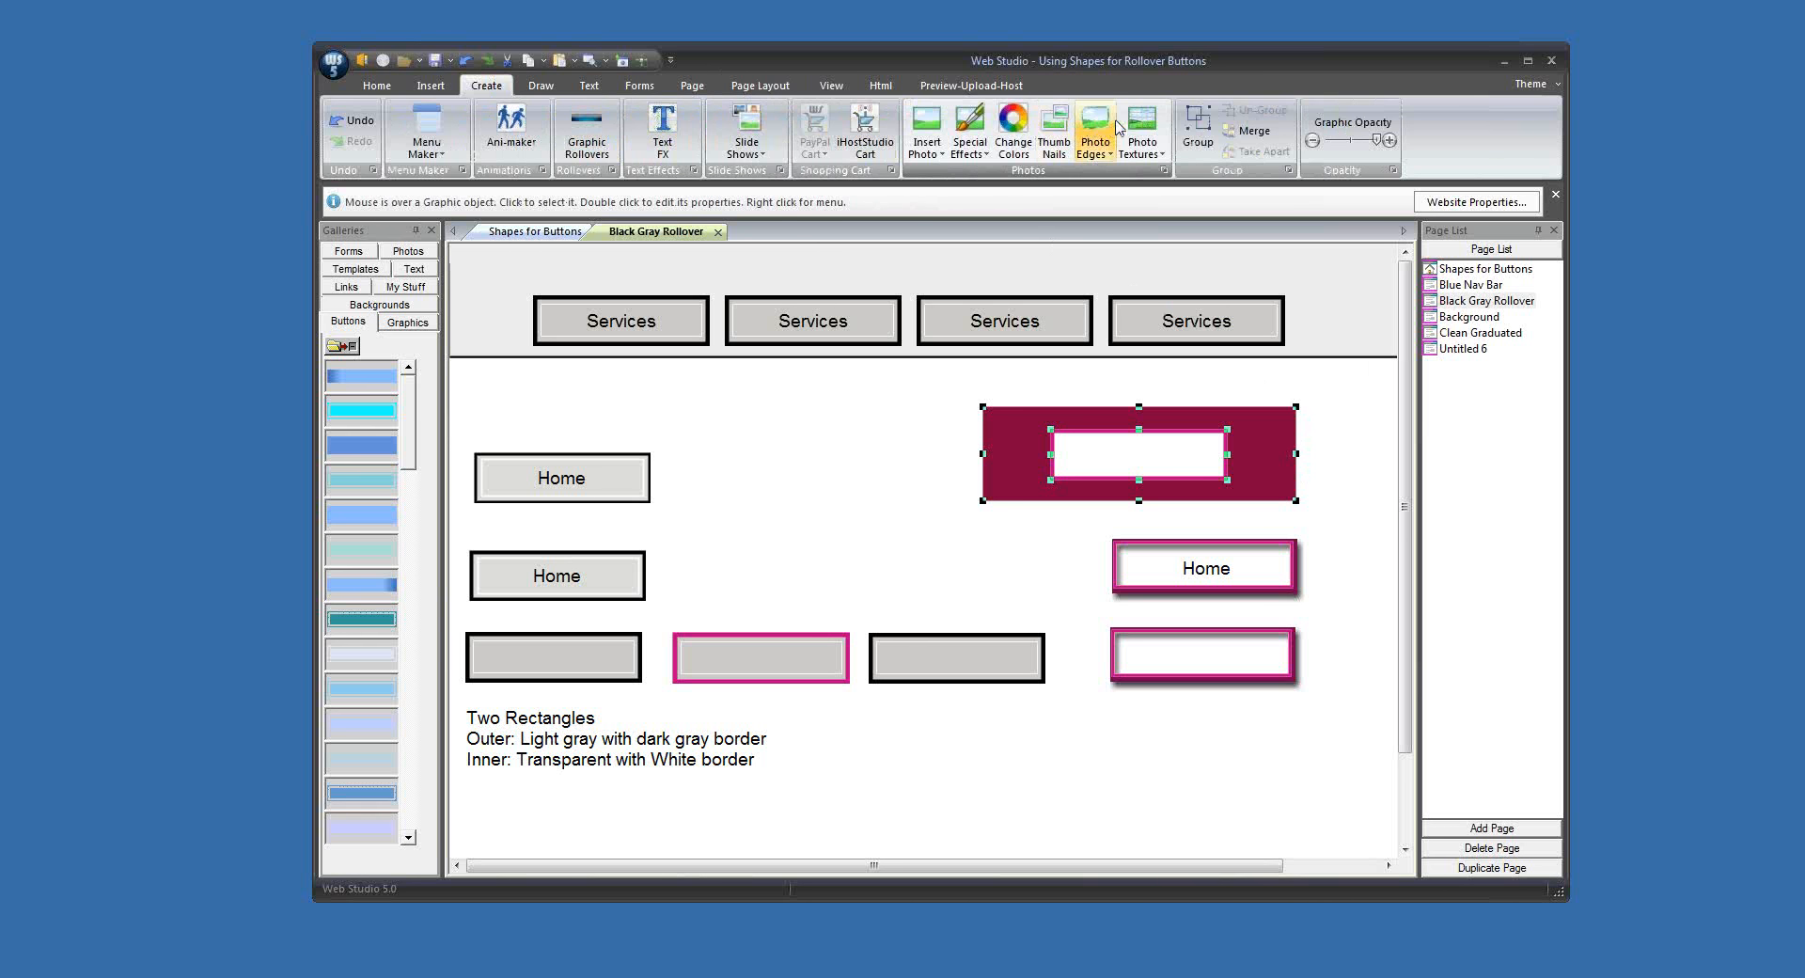
{"action": "left_click", "coordinate": [1252, 136]}
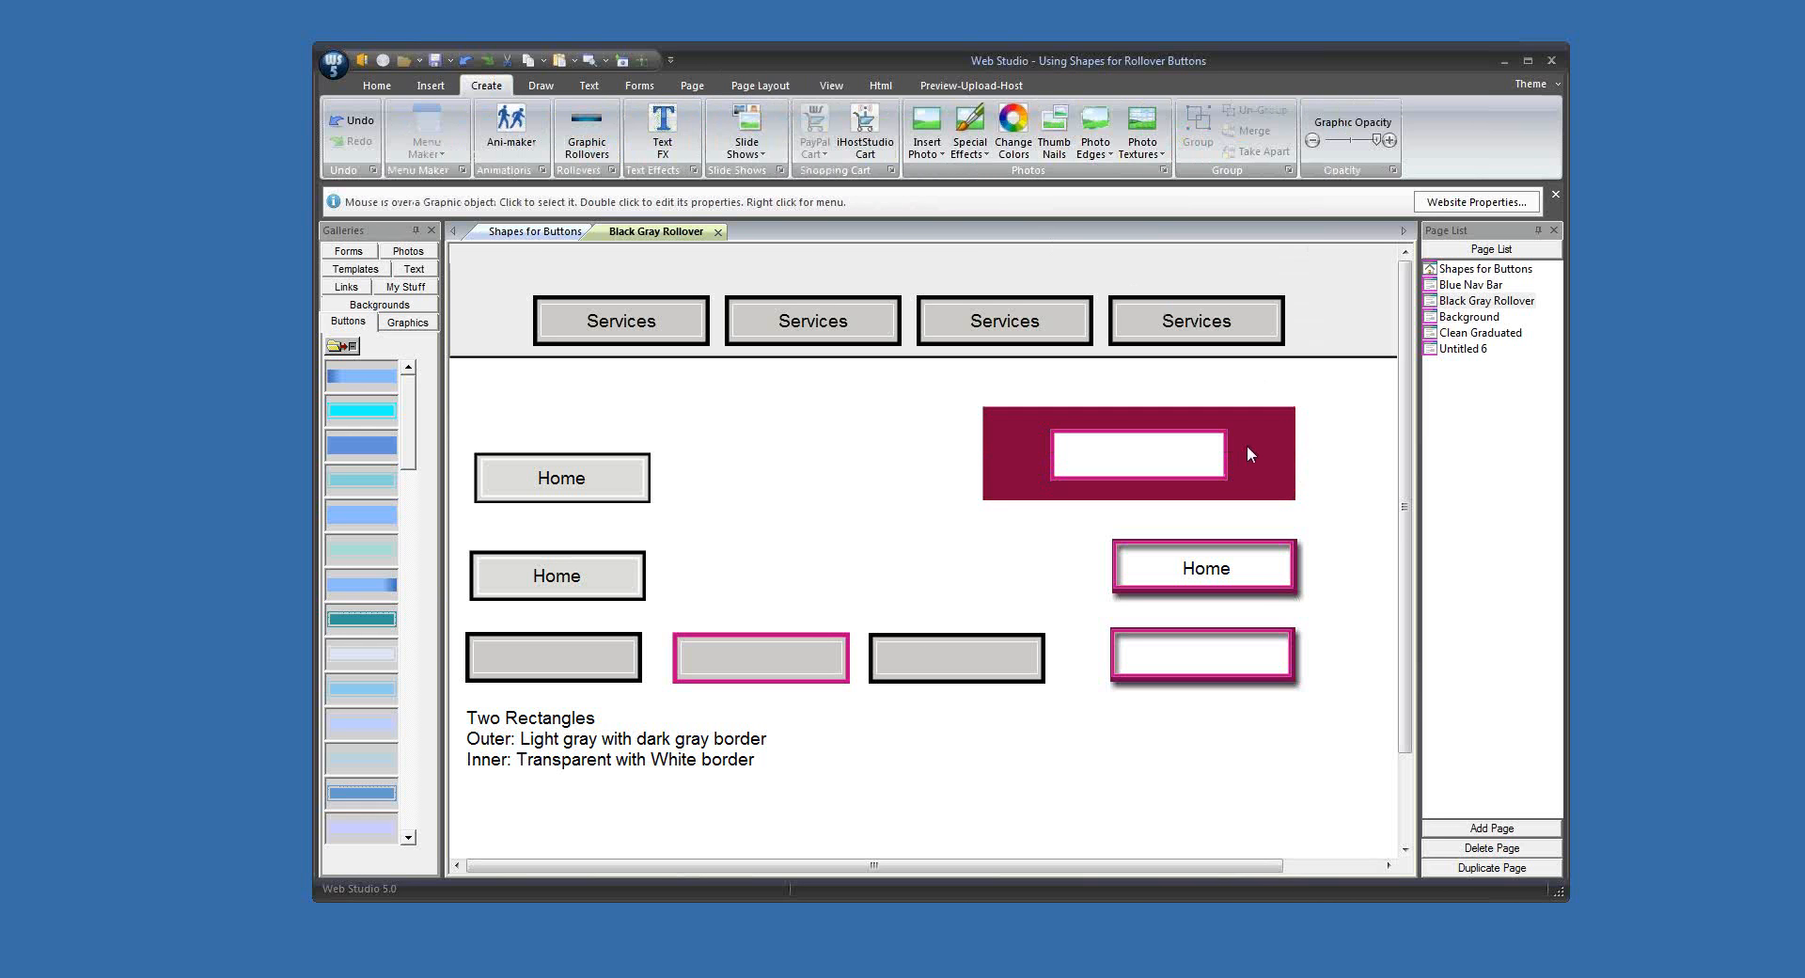
Step: Crop the merged graphic flush with its magenta border at the top and left edges, leaving thin dark magenta strips at the right and bottom edges
{"action": "left_click_drag", "start_coordinate": [1201, 453], "coordinate": [1029, 442]}
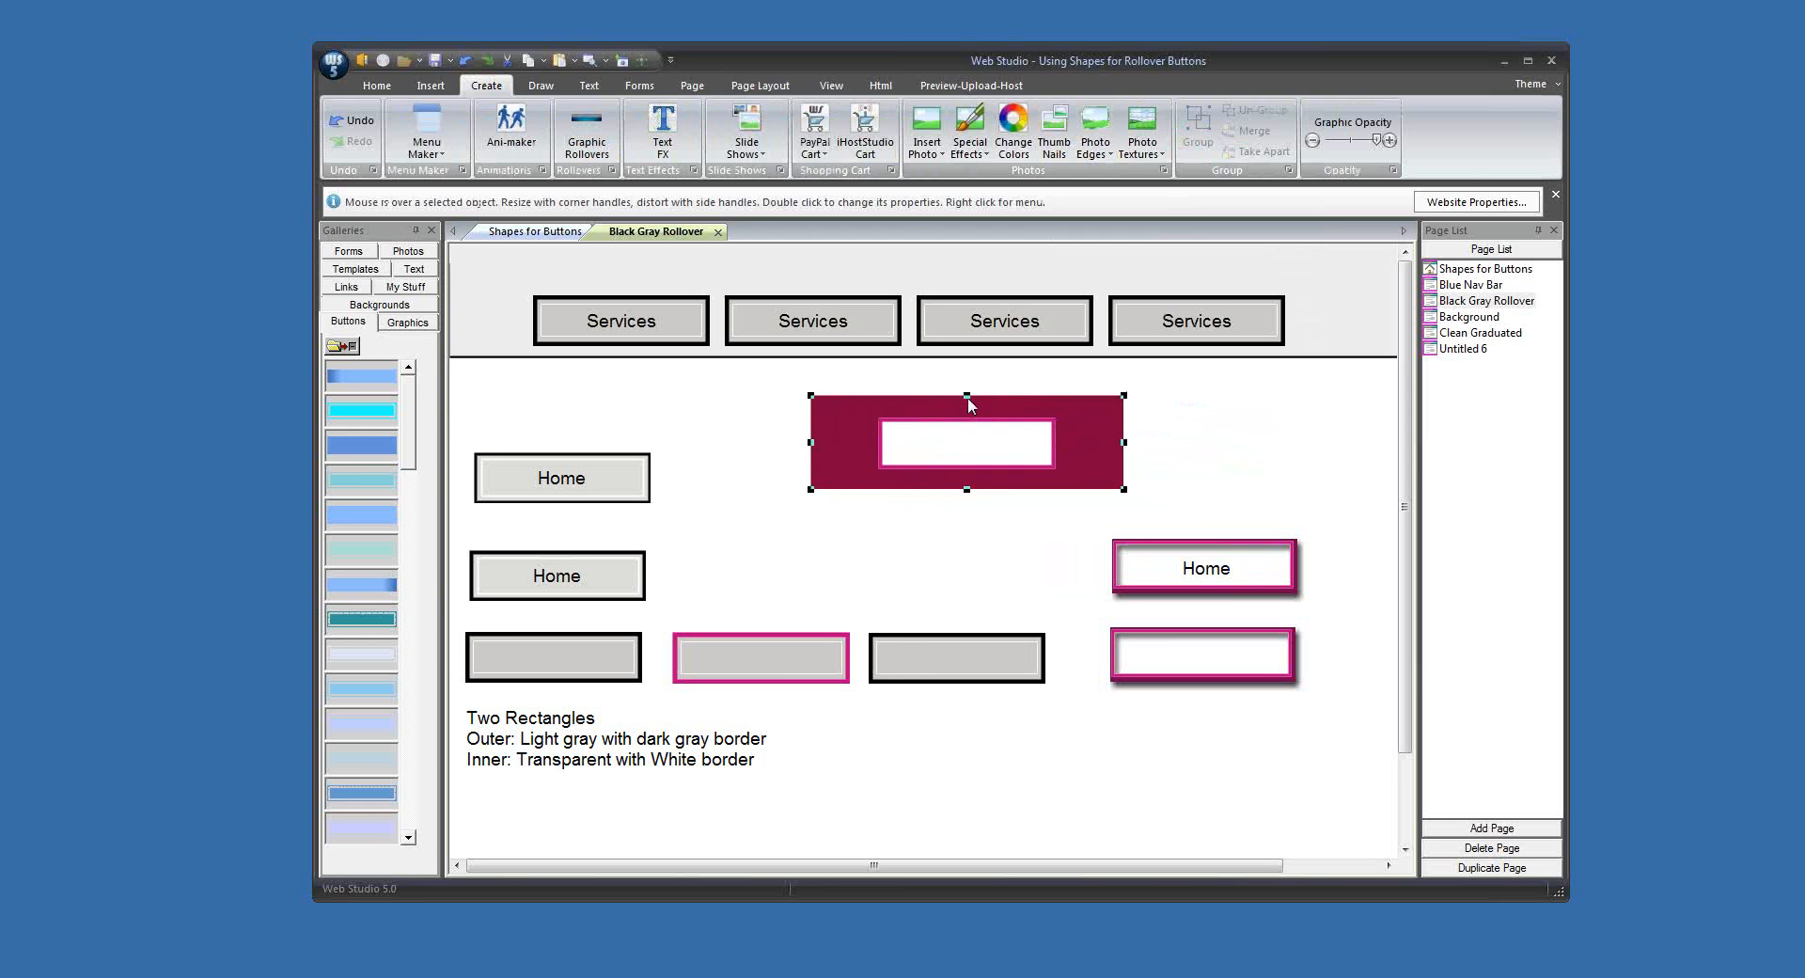
{"action": "left_click_drag", "start_coordinate": [966, 395], "coordinate": [968, 425]}
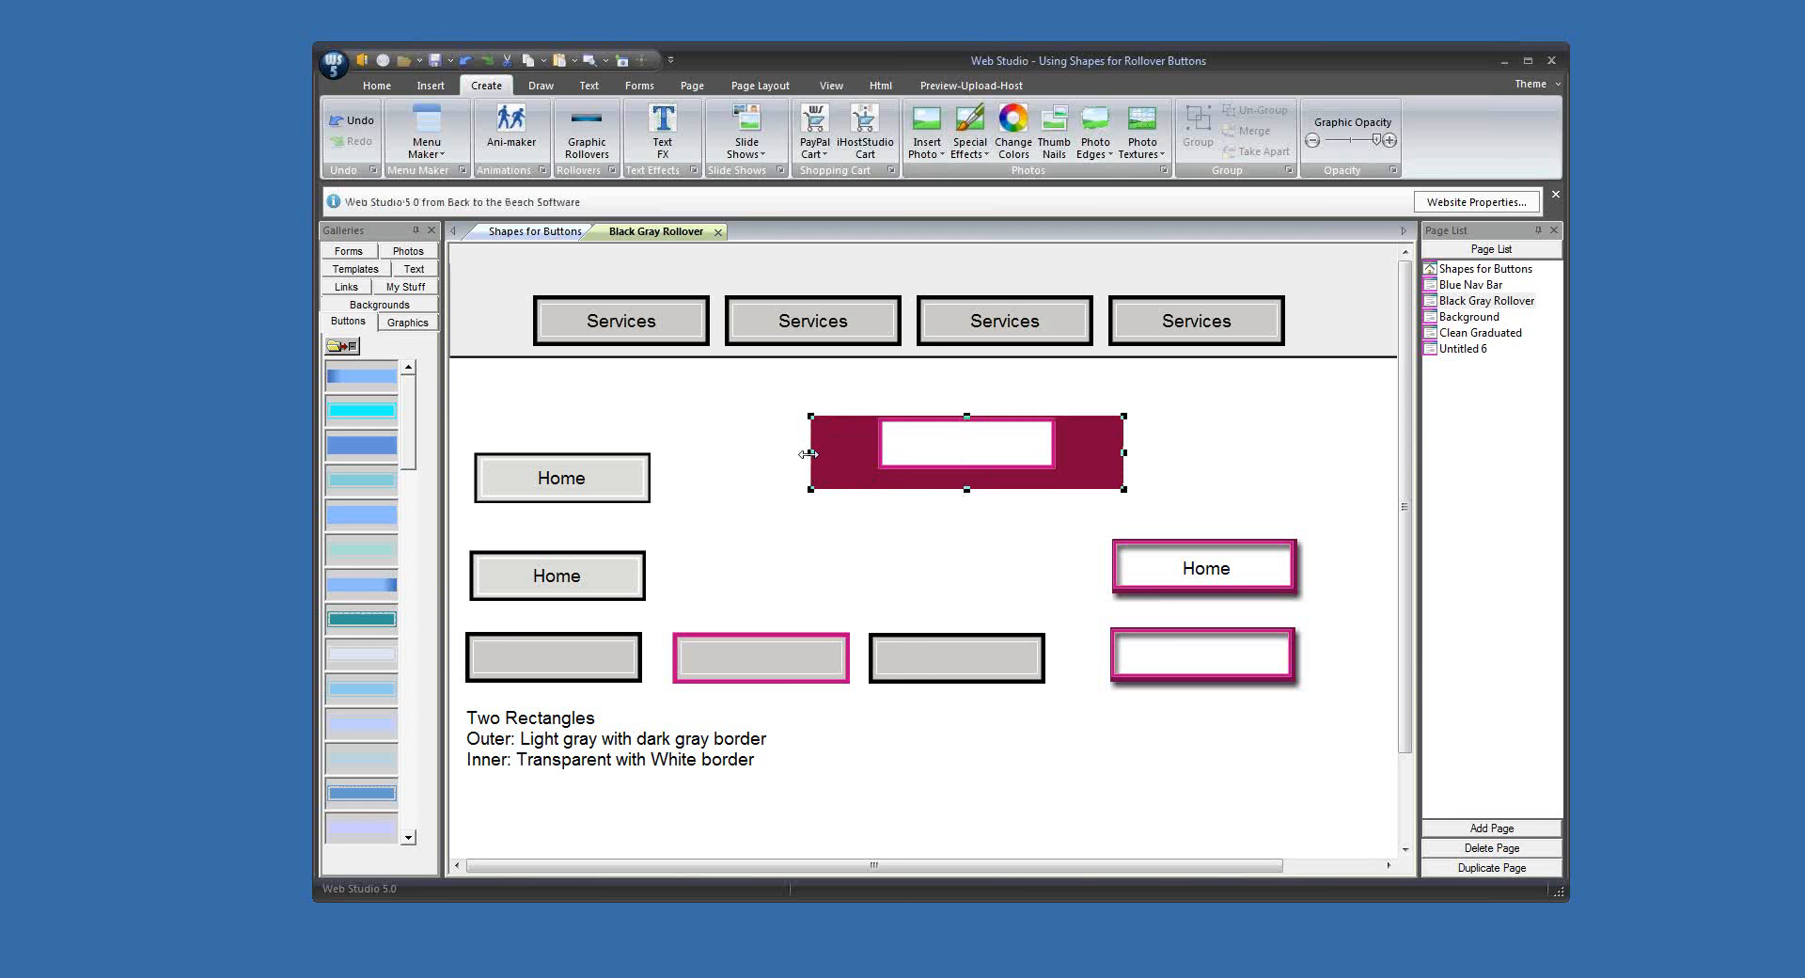
{"action": "left_click_drag", "start_coordinate": [811, 453], "coordinate": [881, 456]}
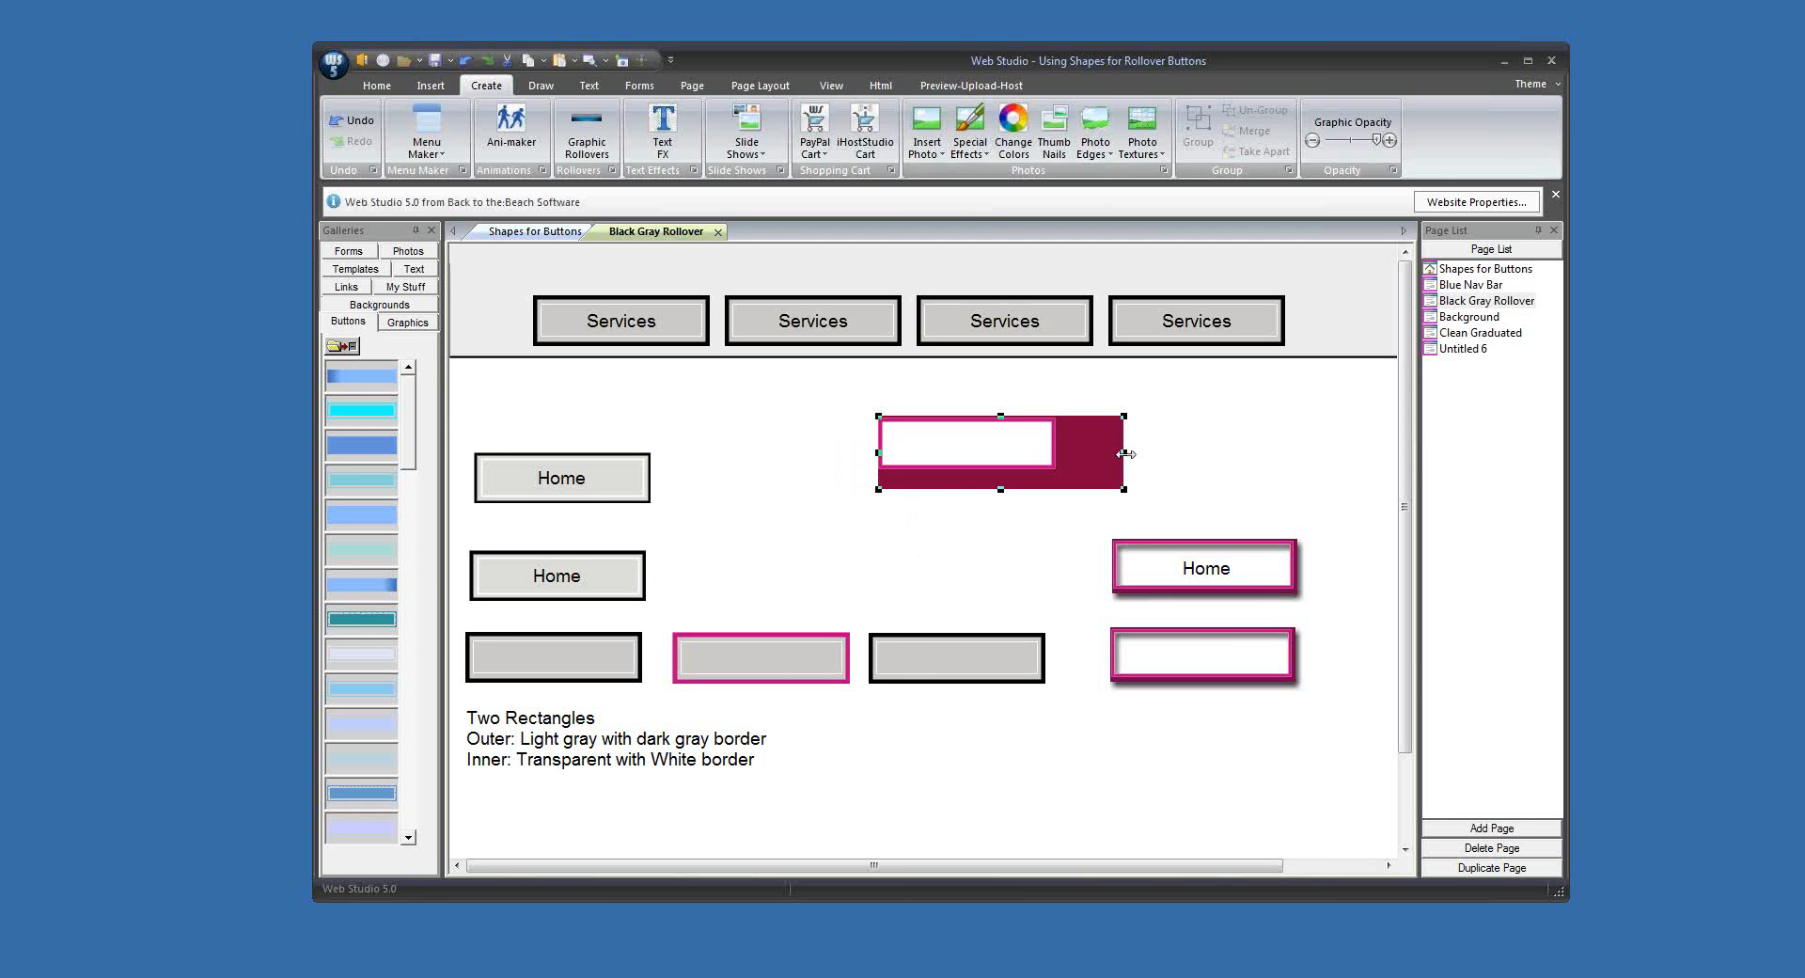
{"action": "left_click_drag", "start_coordinate": [1126, 454], "coordinate": [1106, 461]}
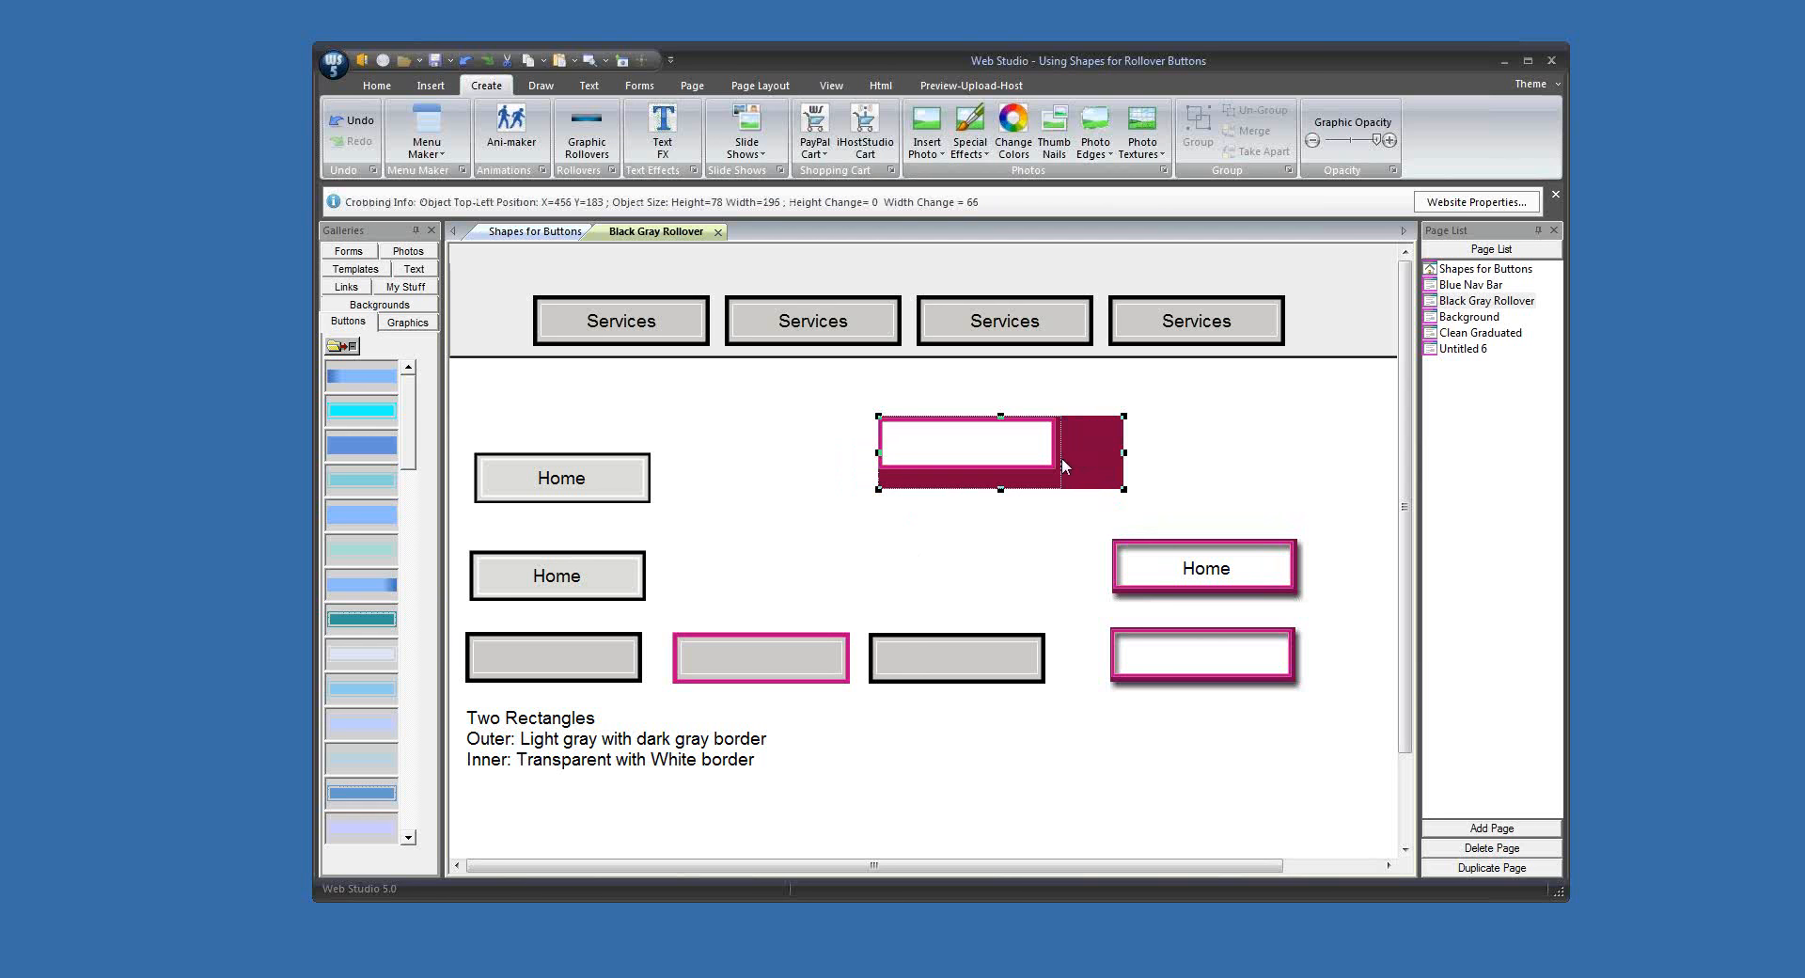
{"action": "left_click_drag", "start_coordinate": [1060, 457], "coordinate": [972, 482]}
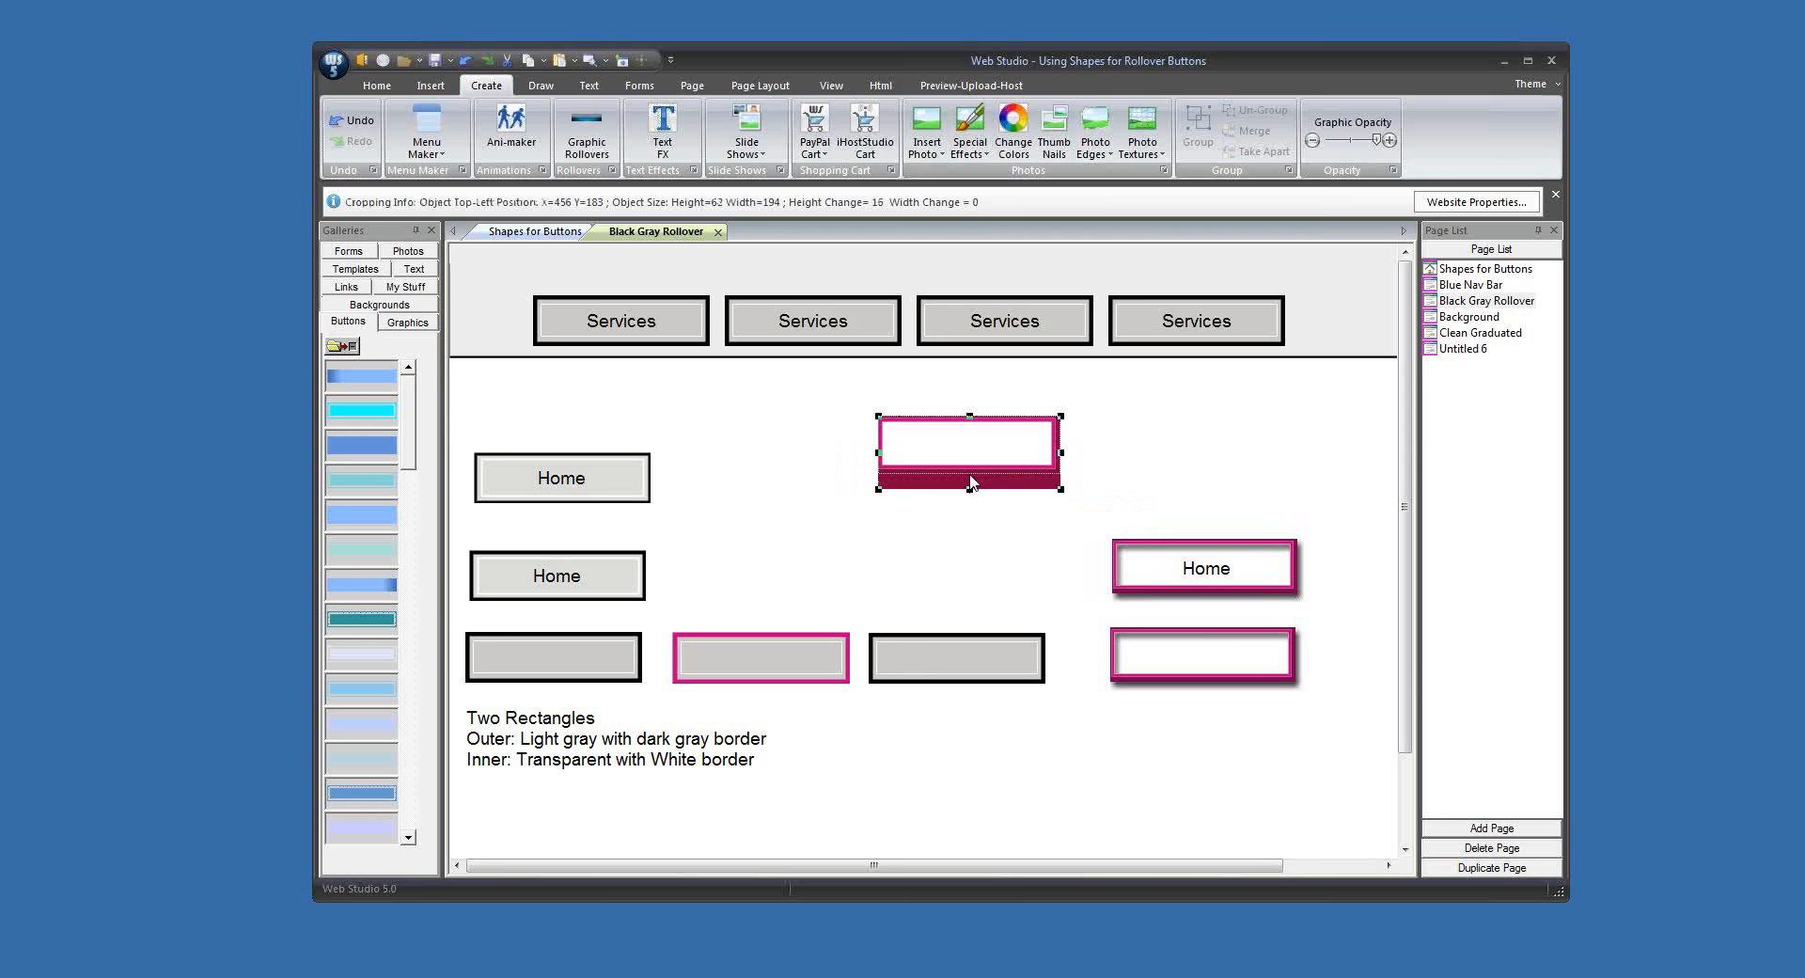
{"action": "left_click_drag", "start_coordinate": [971, 481], "coordinate": [972, 481]}
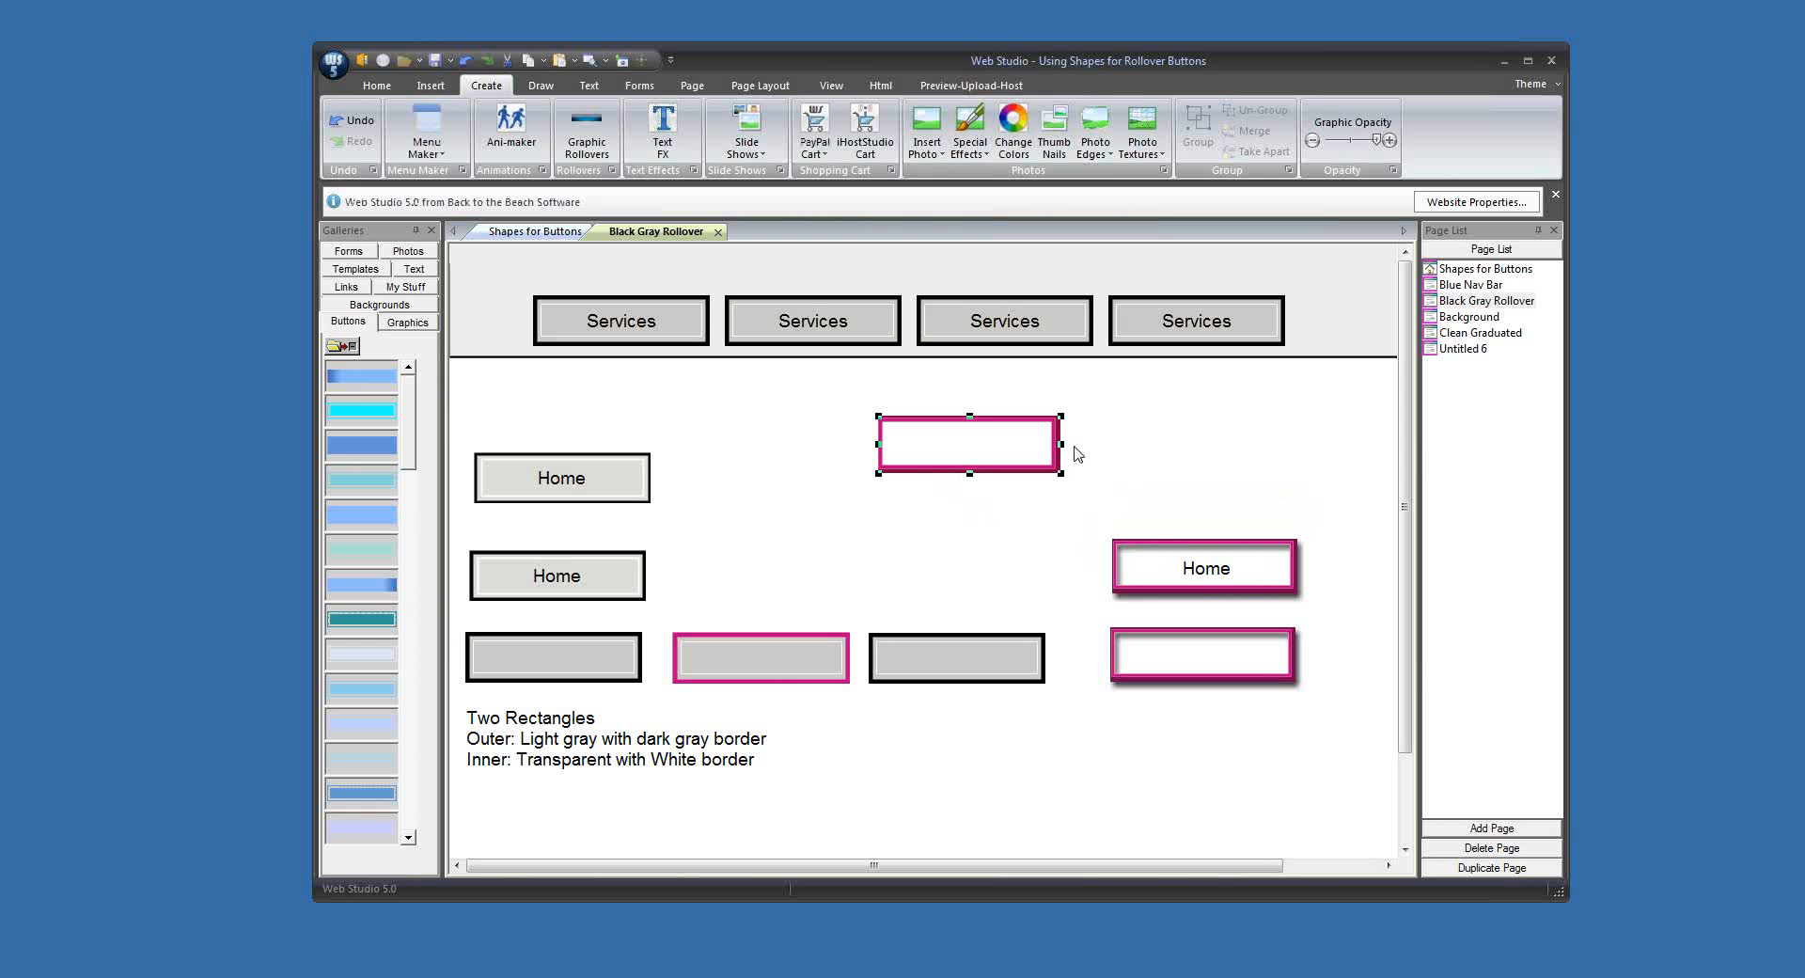
{"action": "left_click_drag", "start_coordinate": [1061, 444], "coordinate": [1064, 453]}
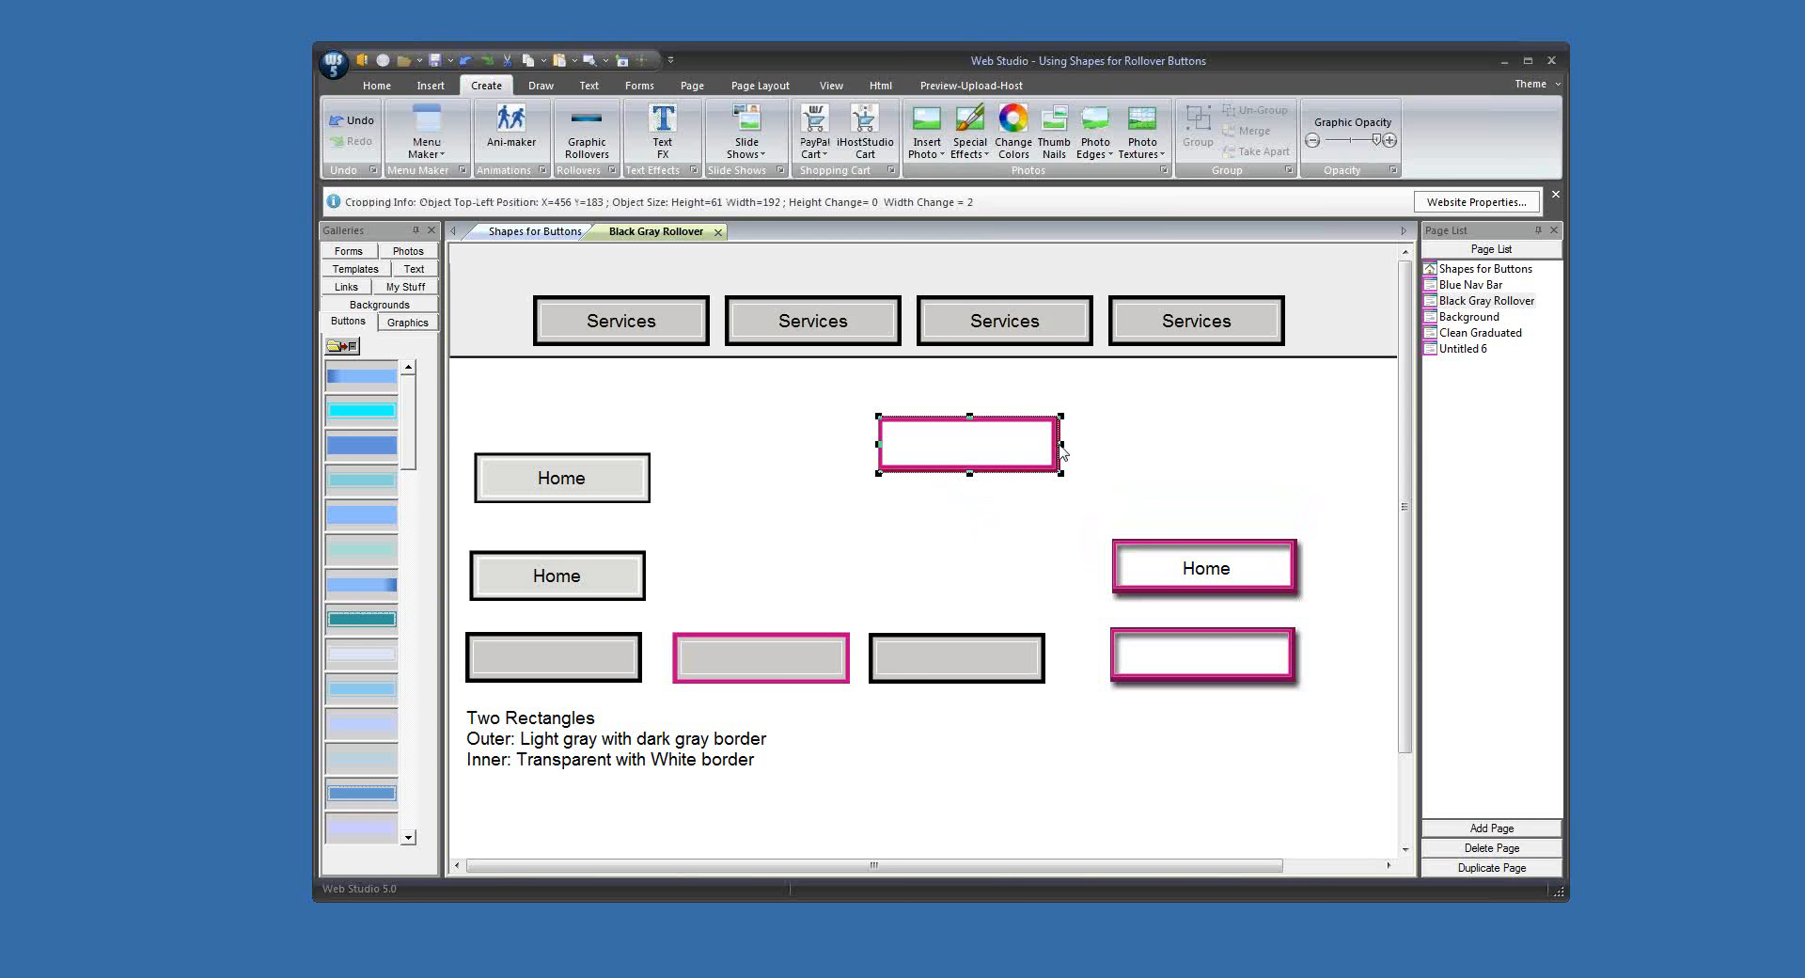
{"action": "left_click_drag", "start_coordinate": [1052, 470], "coordinate": [978, 491]}
{"action": "left_click", "coordinate": [1054, 472]}
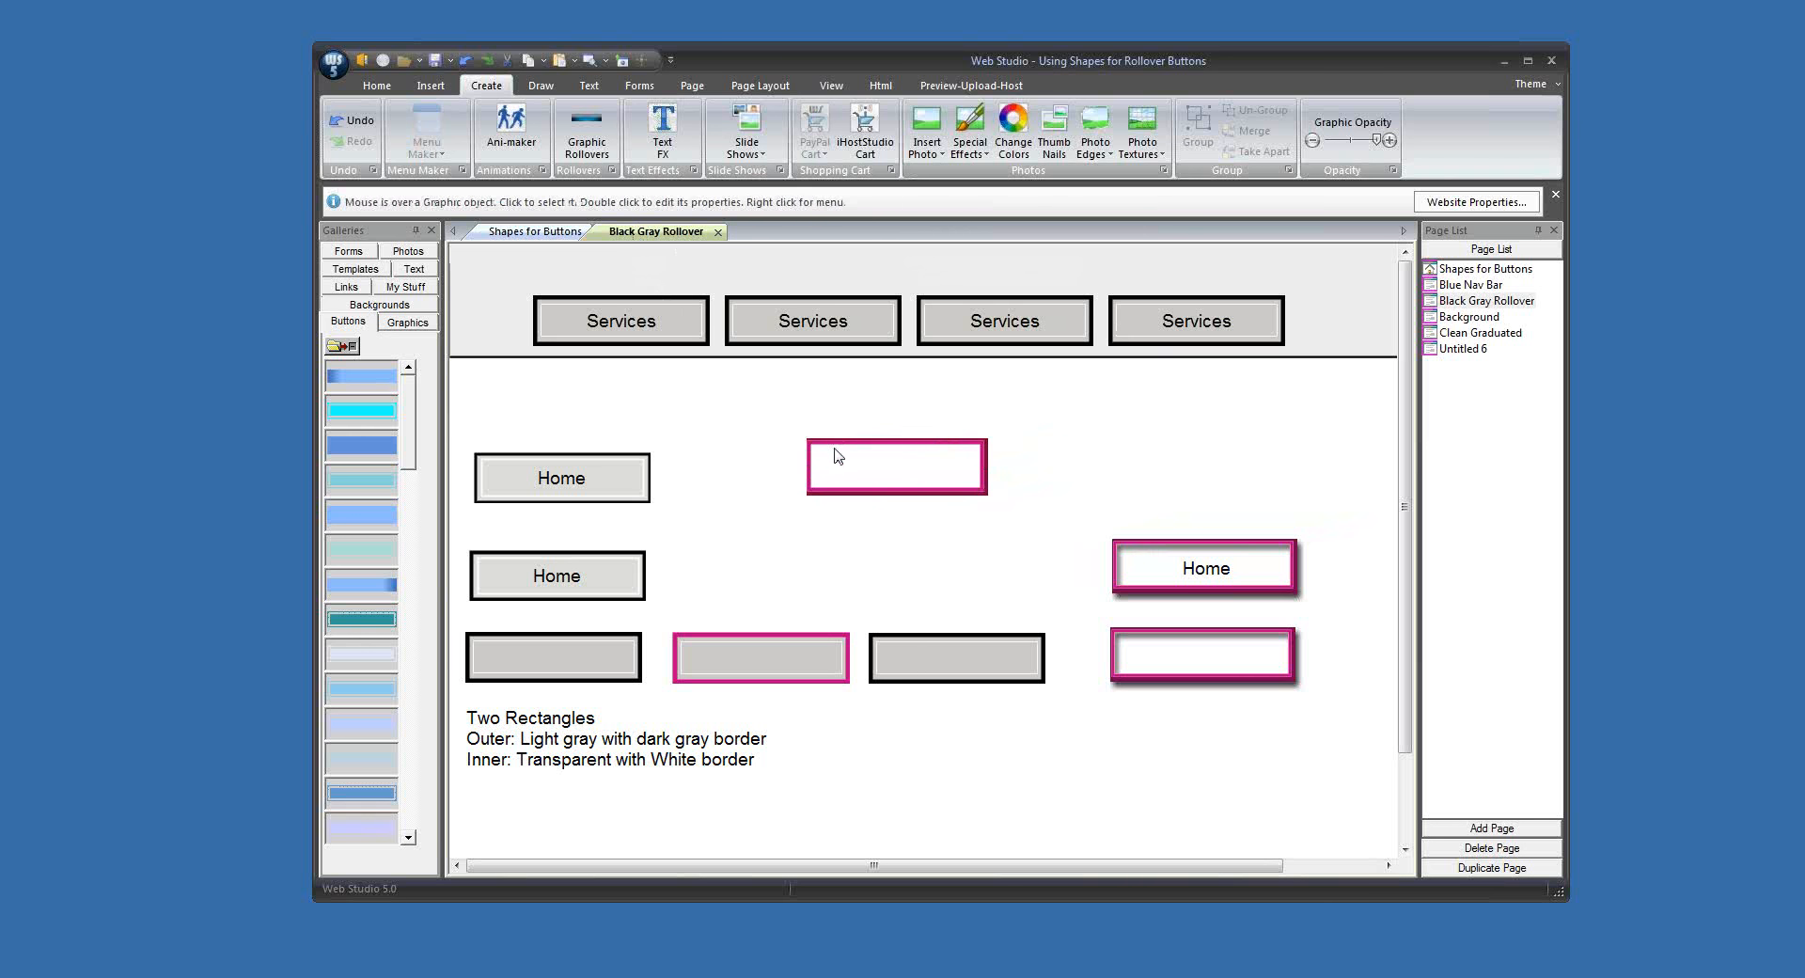
Step: Apply the Shadow special effect to the cropped magenta-bordered button graphic
{"action": "left_click", "coordinate": [910, 484]}
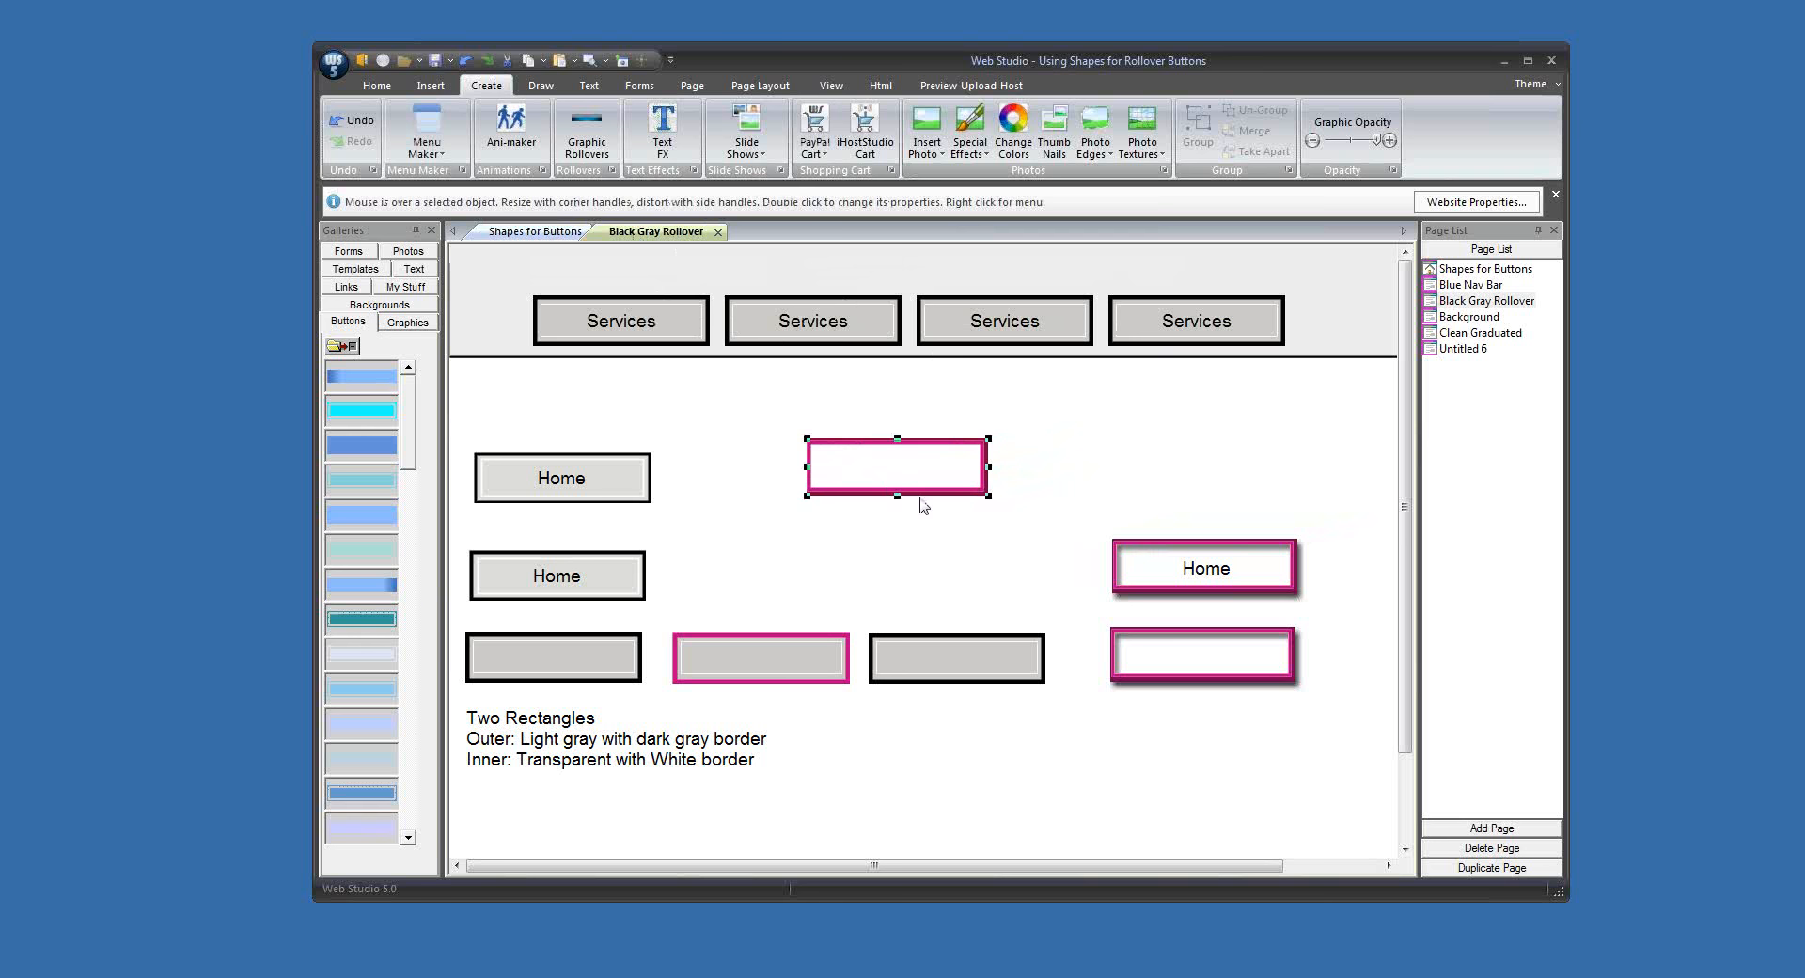
{"action": "left_click", "coordinate": [957, 538]}
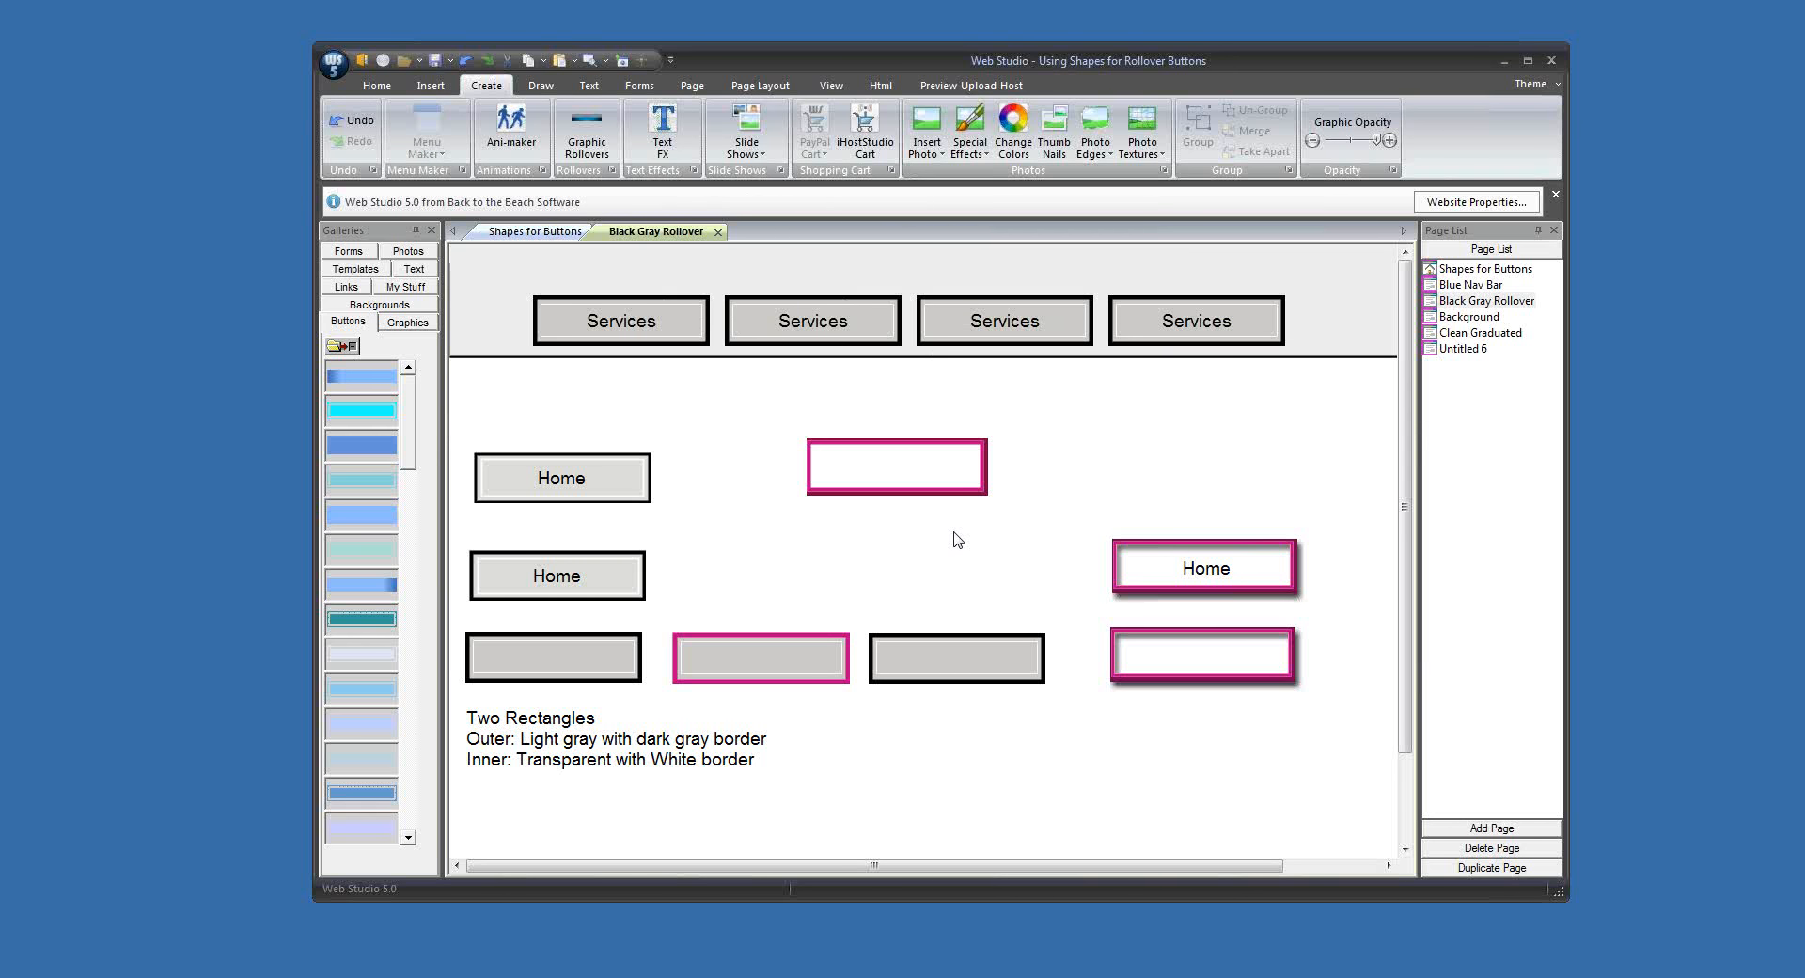
{"action": "left_click", "coordinate": [921, 484]}
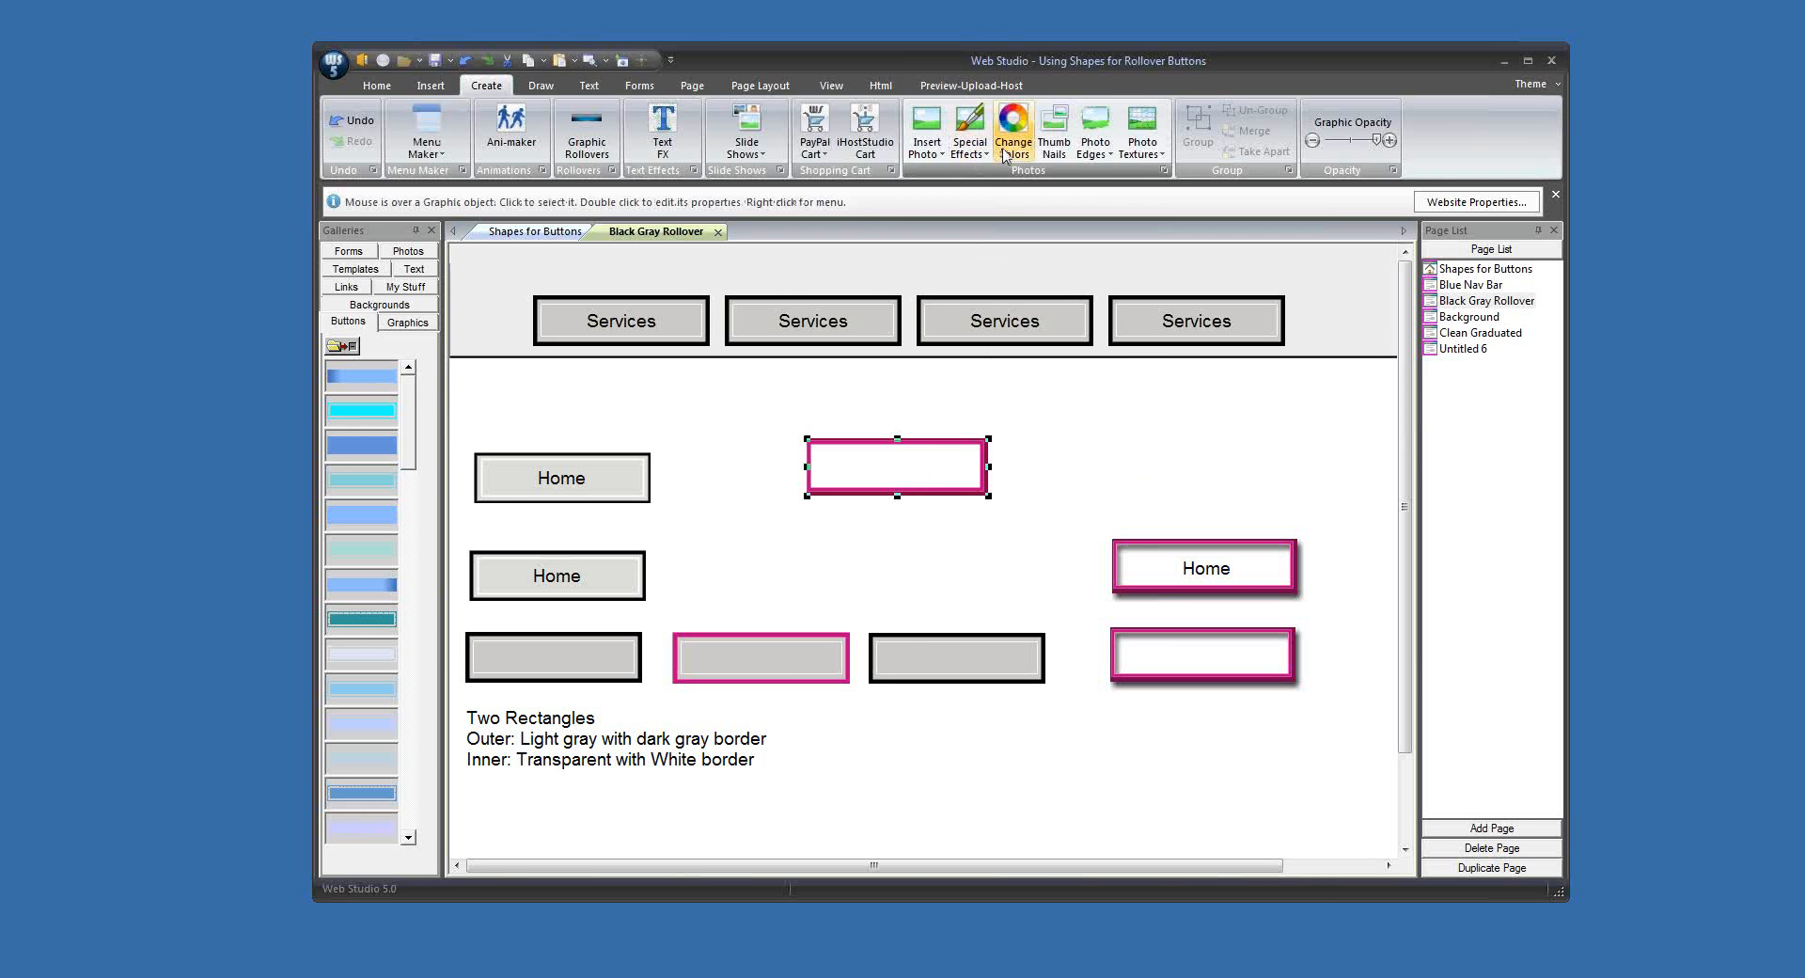
{"action": "left_click", "coordinate": [972, 146]}
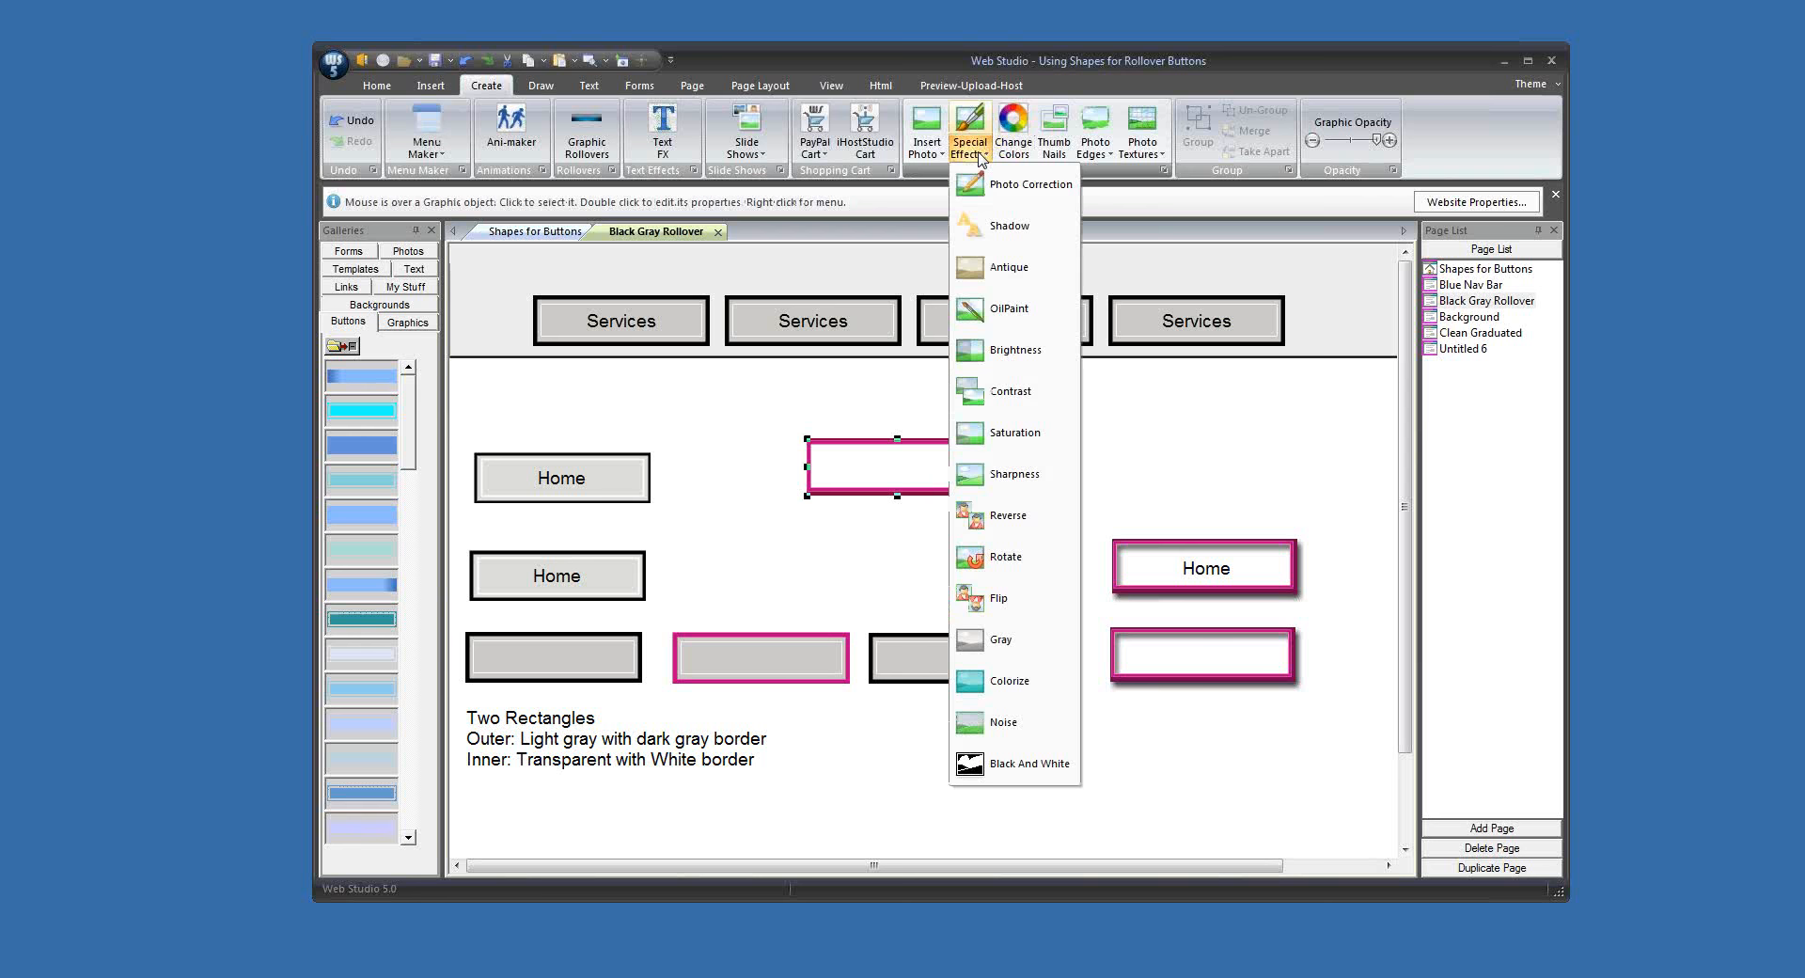
{"action": "left_click", "coordinate": [1010, 230]}
{"action": "left_click", "coordinate": [1133, 473]}
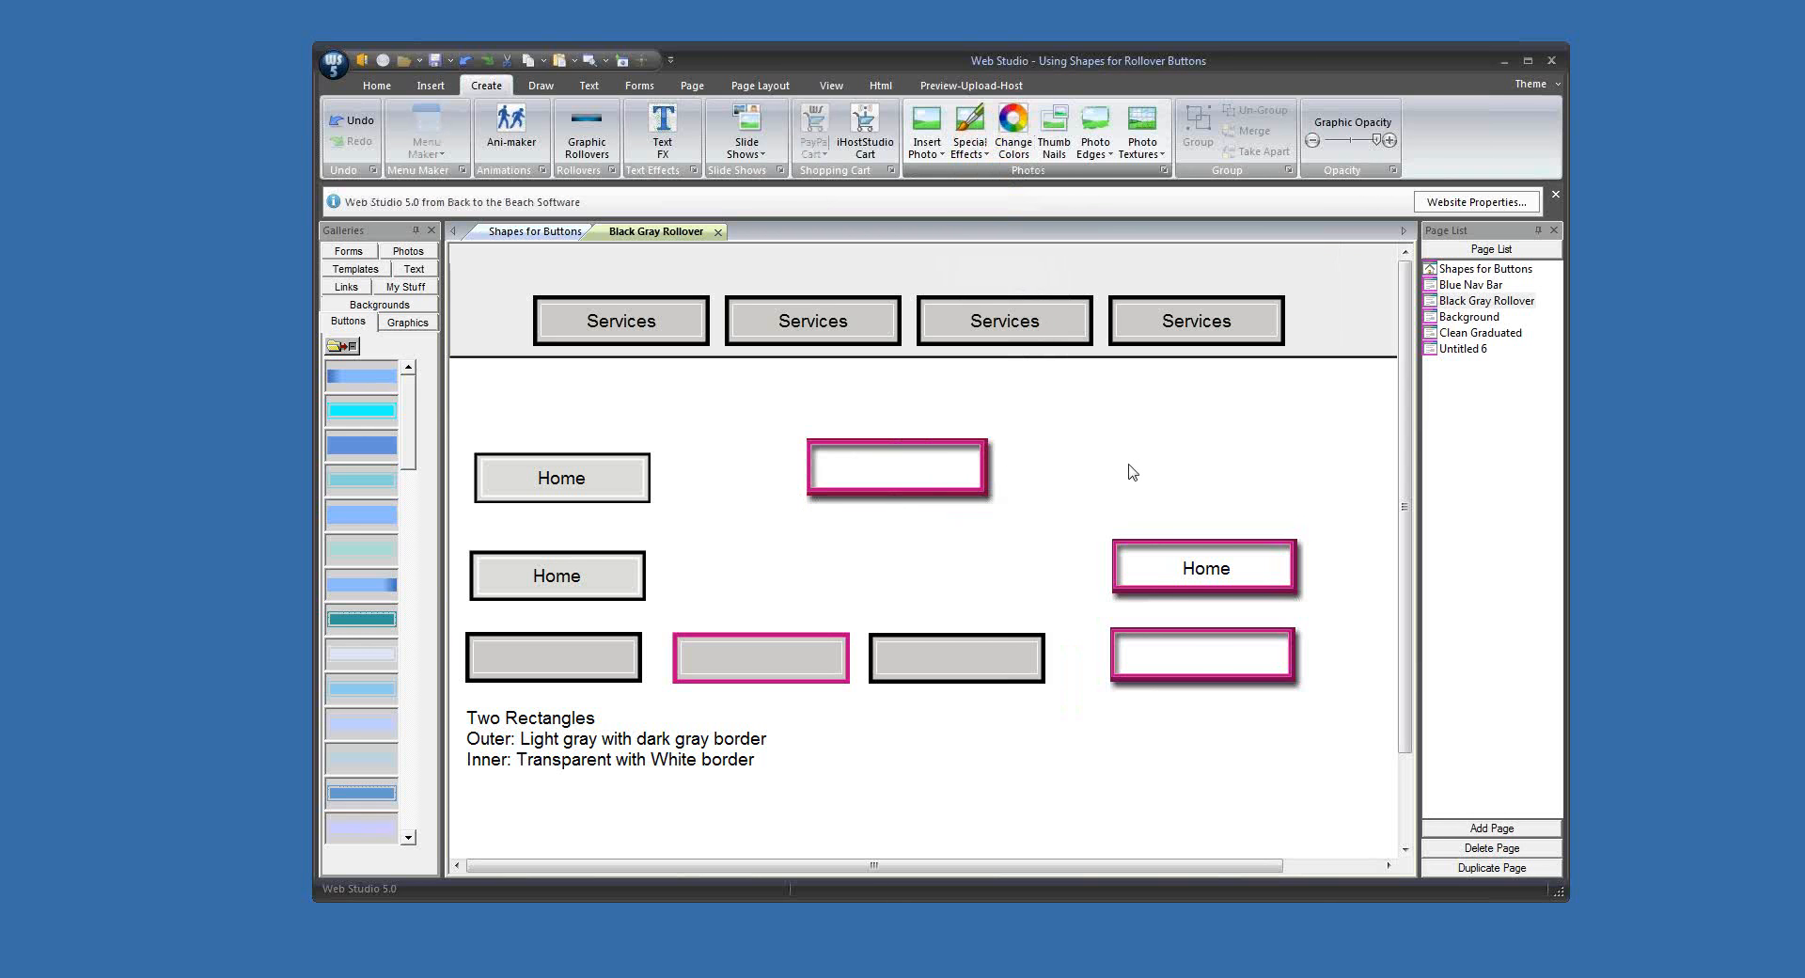
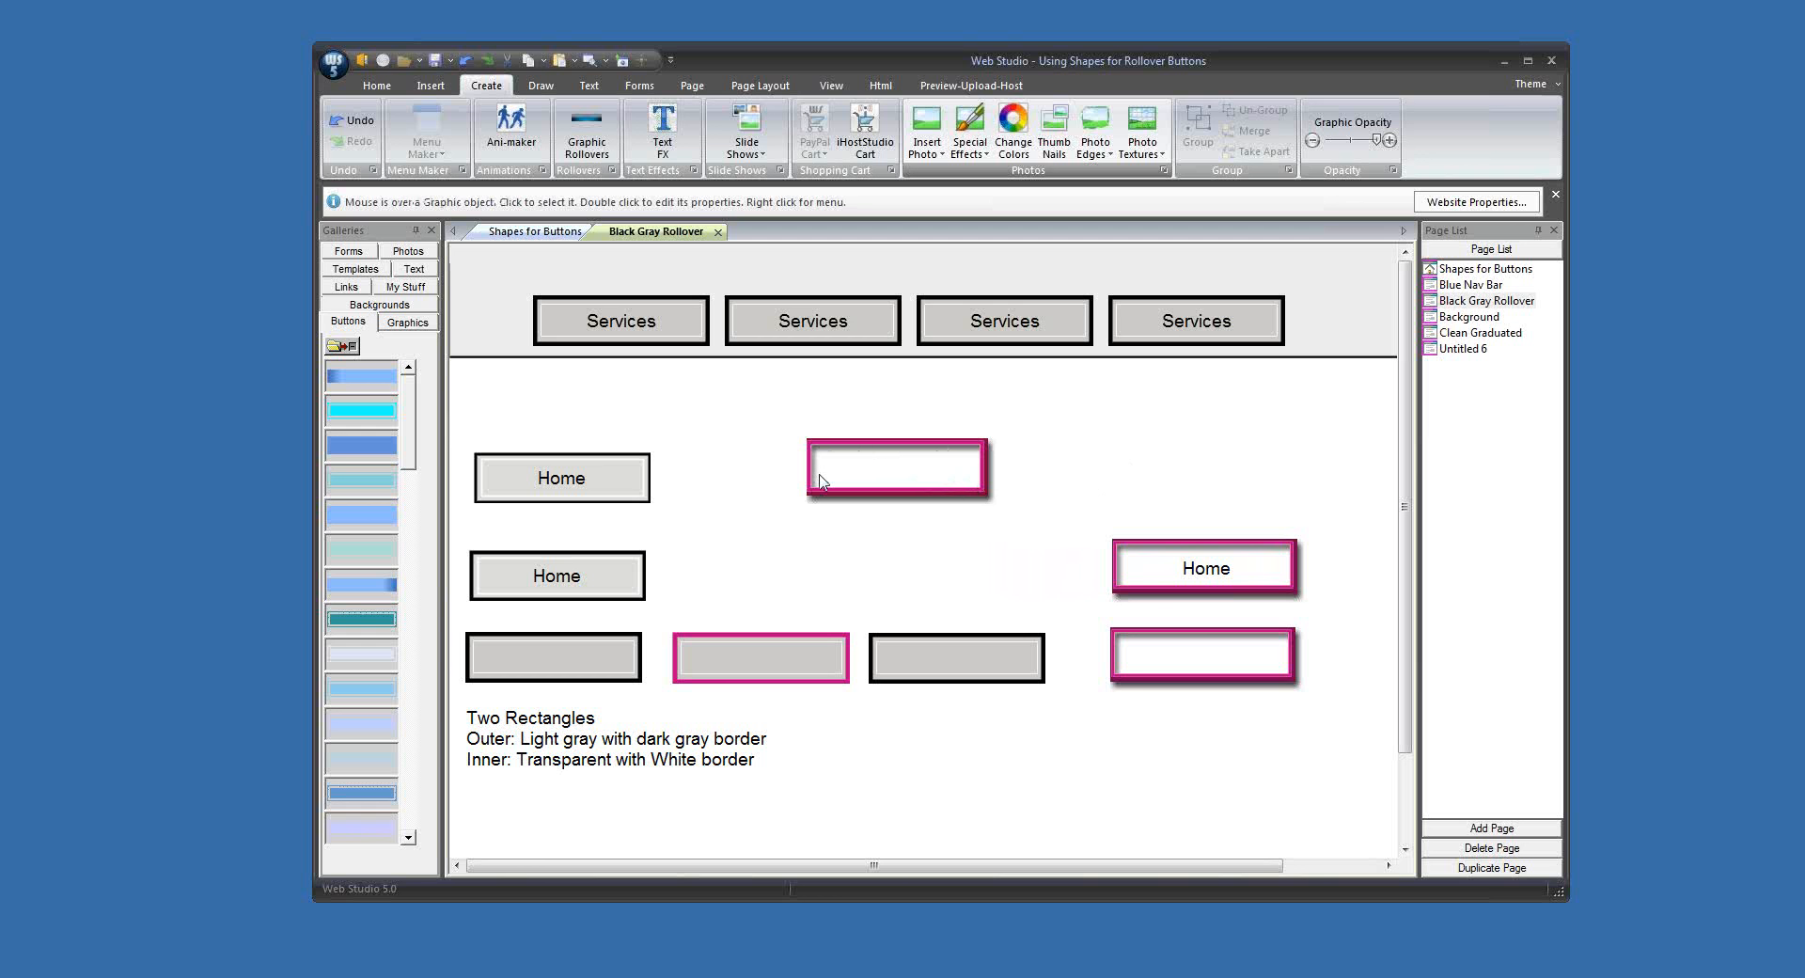
Step: Copy the shadowed magenta-bordered button graphic and paste it into the Buttons gallery
{"action": "right_click", "coordinate": [895, 480]}
{"action": "mouse_move", "coordinate": [969, 491]}
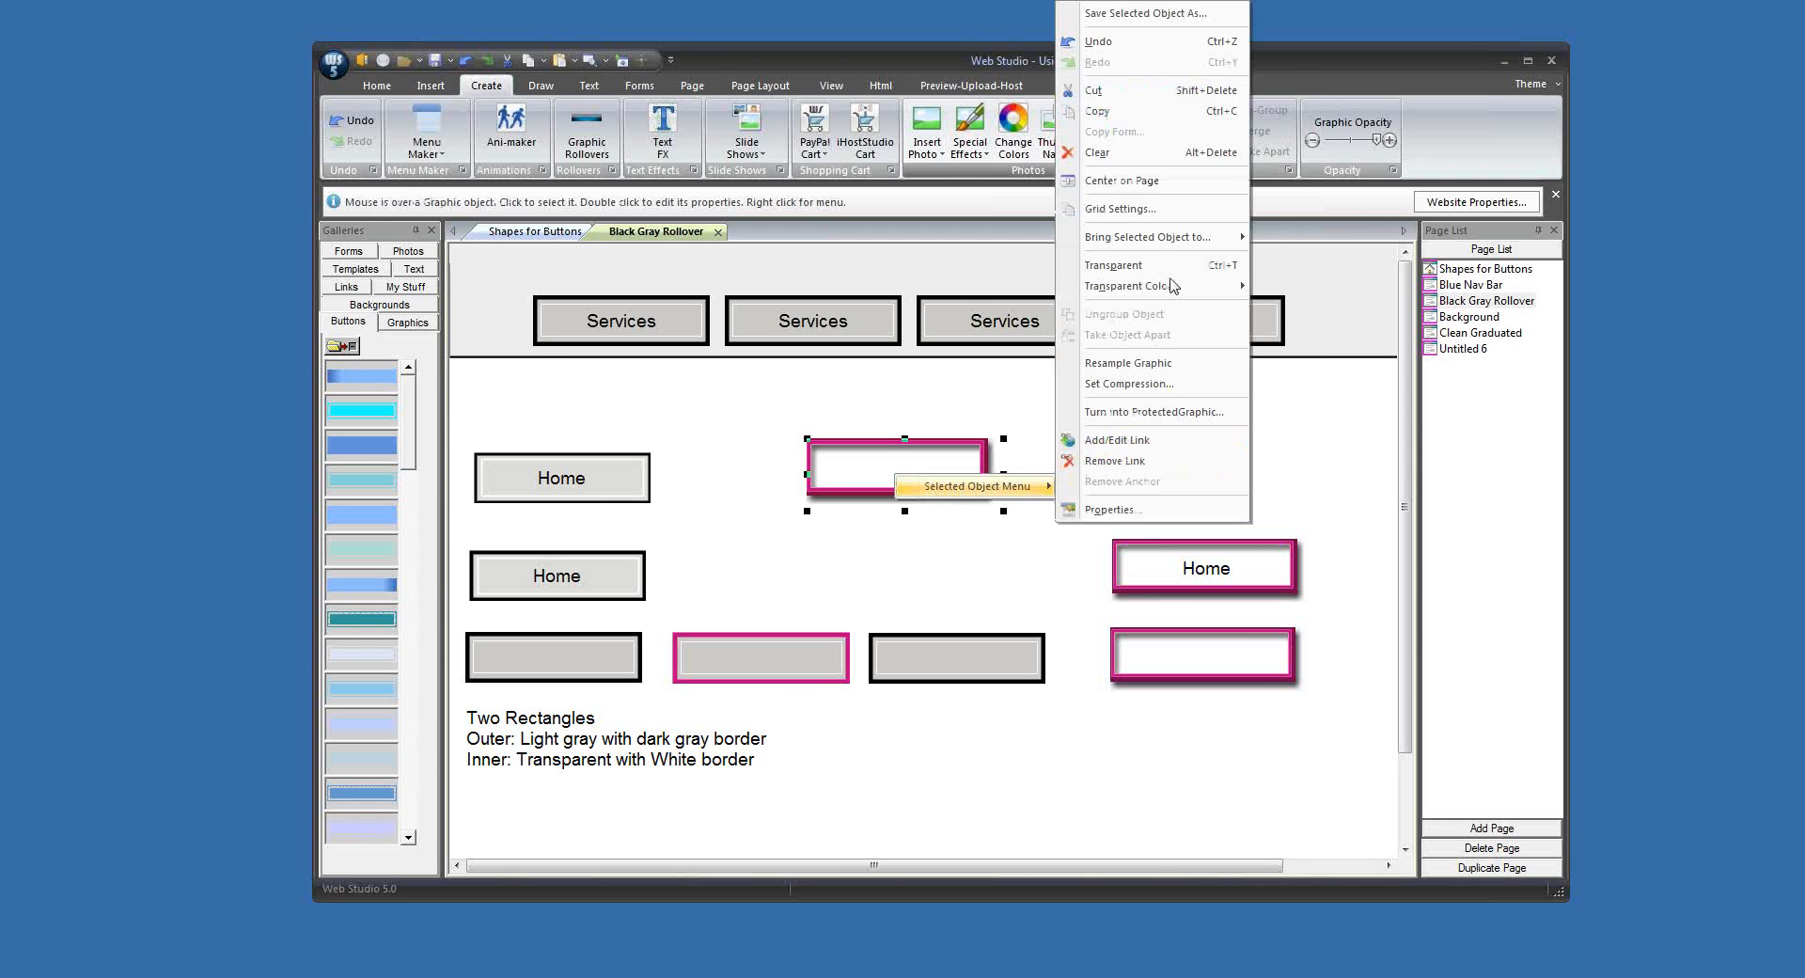
{"action": "left_click", "coordinate": [1135, 113]}
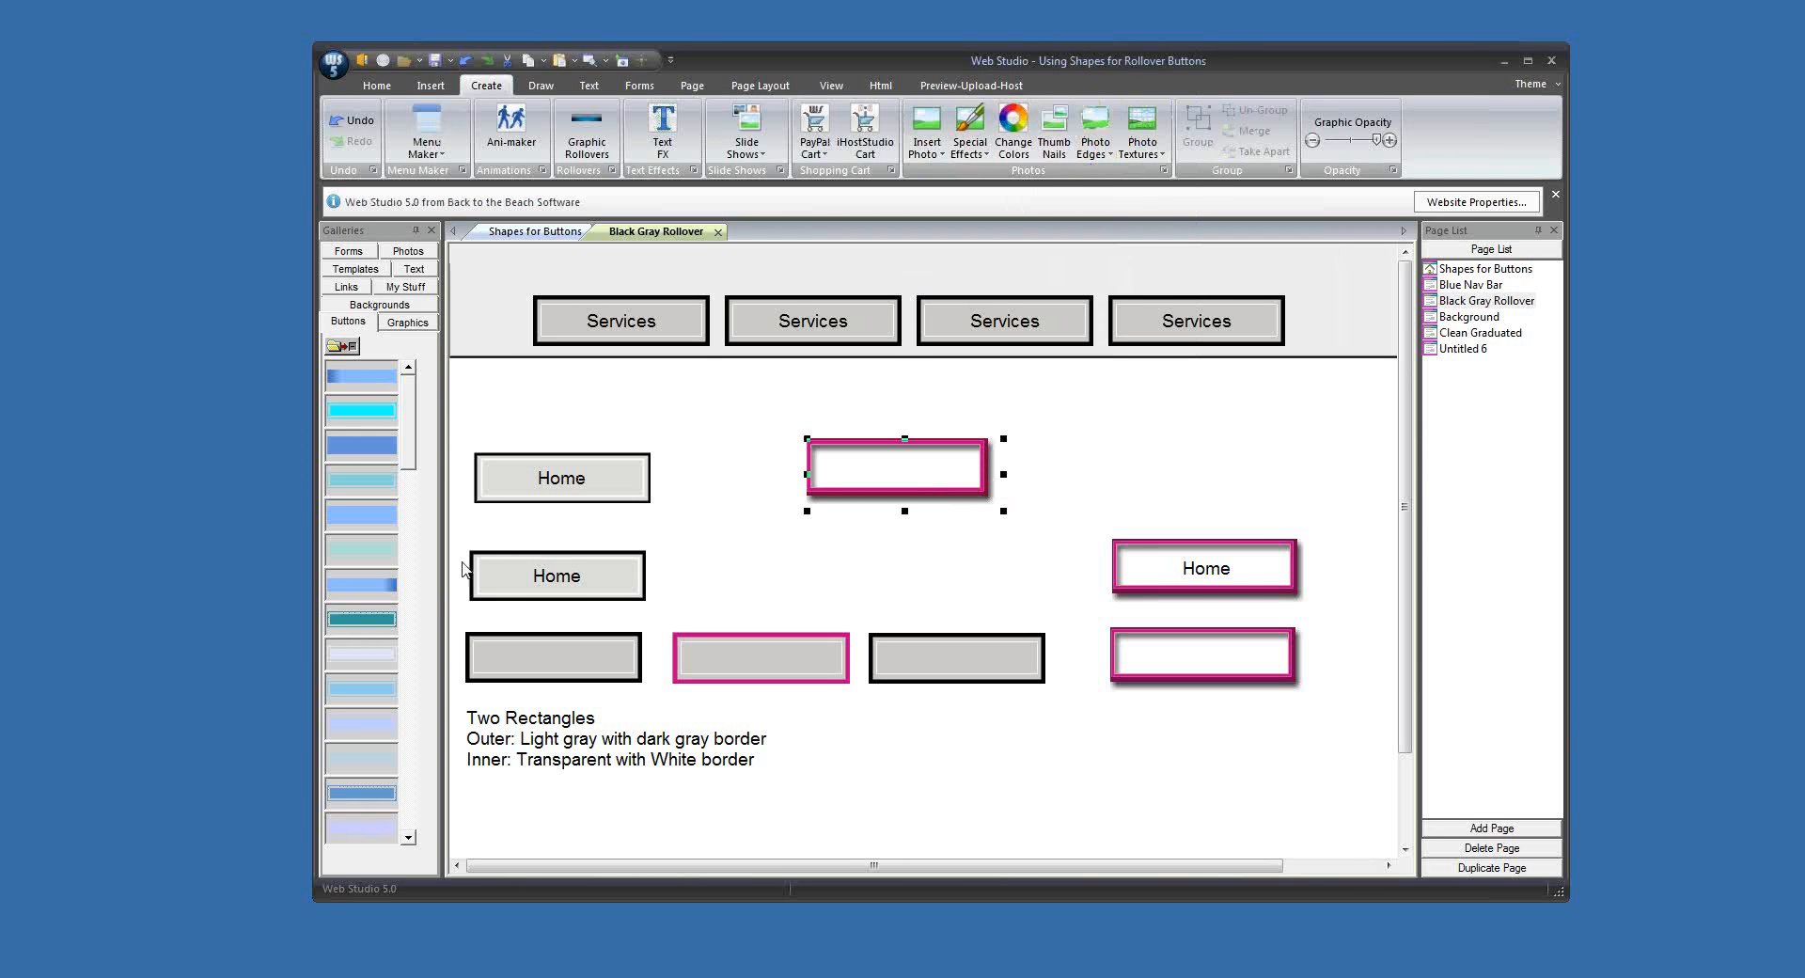
{"action": "right_click", "coordinate": [371, 502]}
{"action": "left_click", "coordinate": [411, 552]}
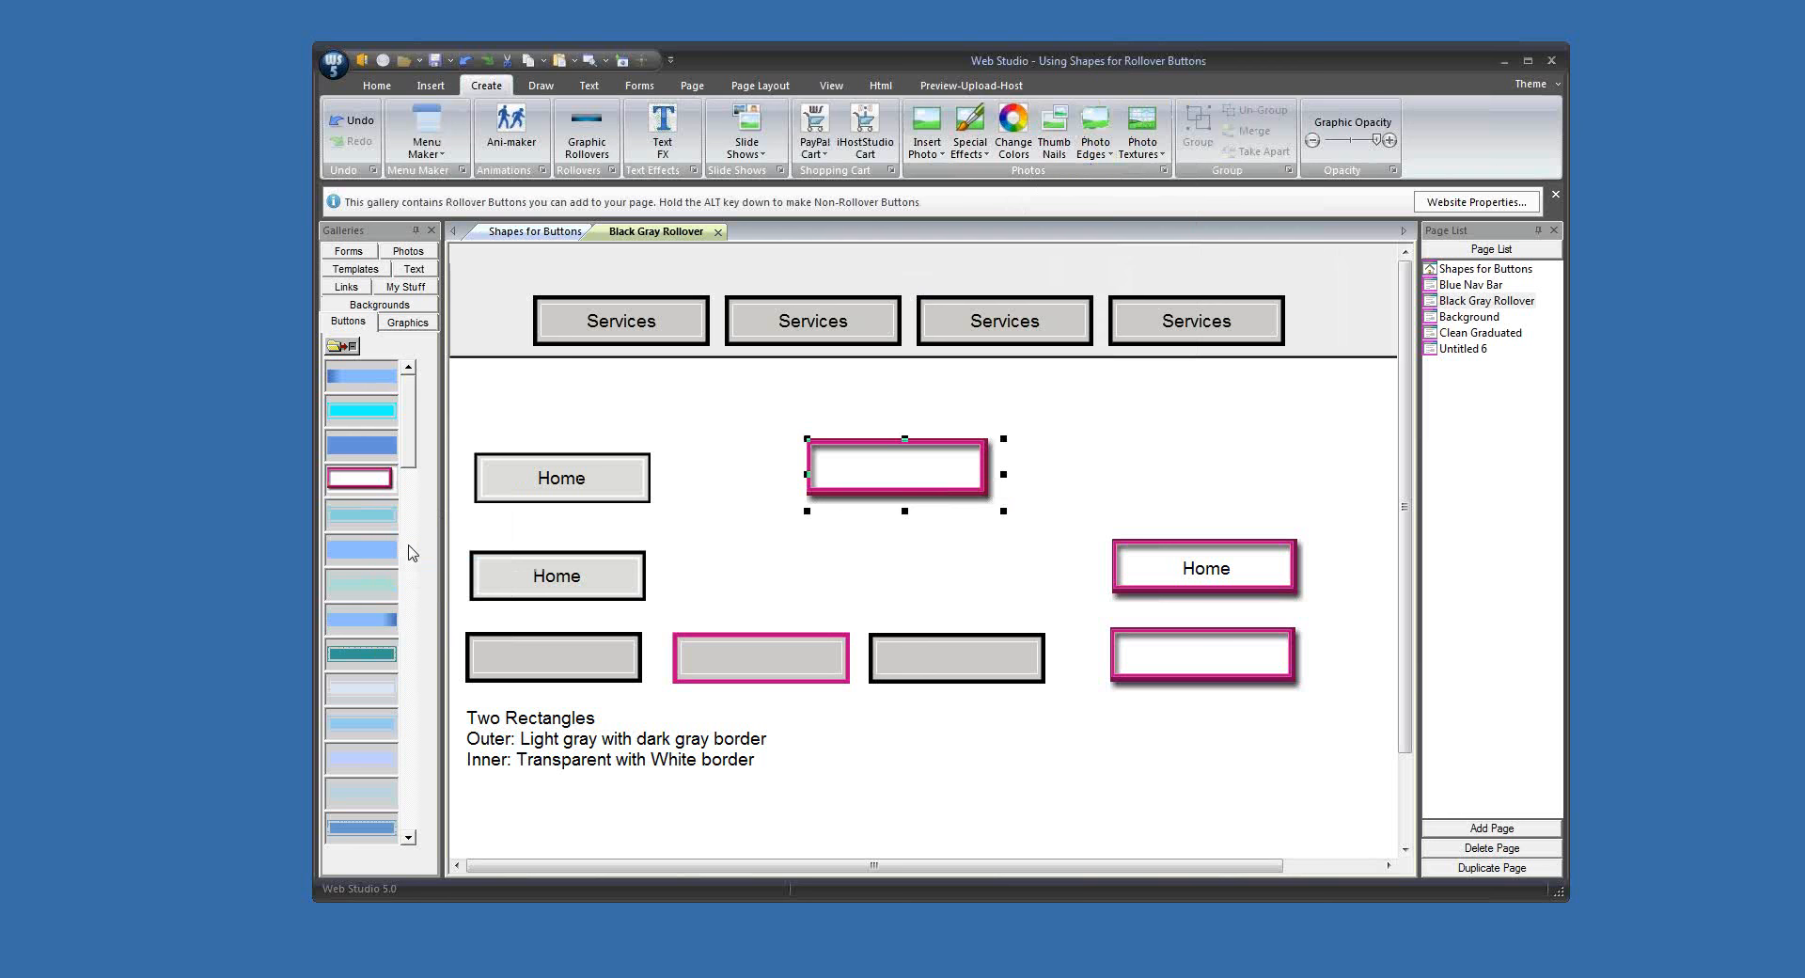
Step: Add the magenta-bordered gallery button to the page with the text Home, raising the text to the vertical centre and enlarging its font
{"action": "left_click_drag", "start_coordinate": [374, 487], "coordinate": [1112, 419]}
{"action": "type", "text": "H"}
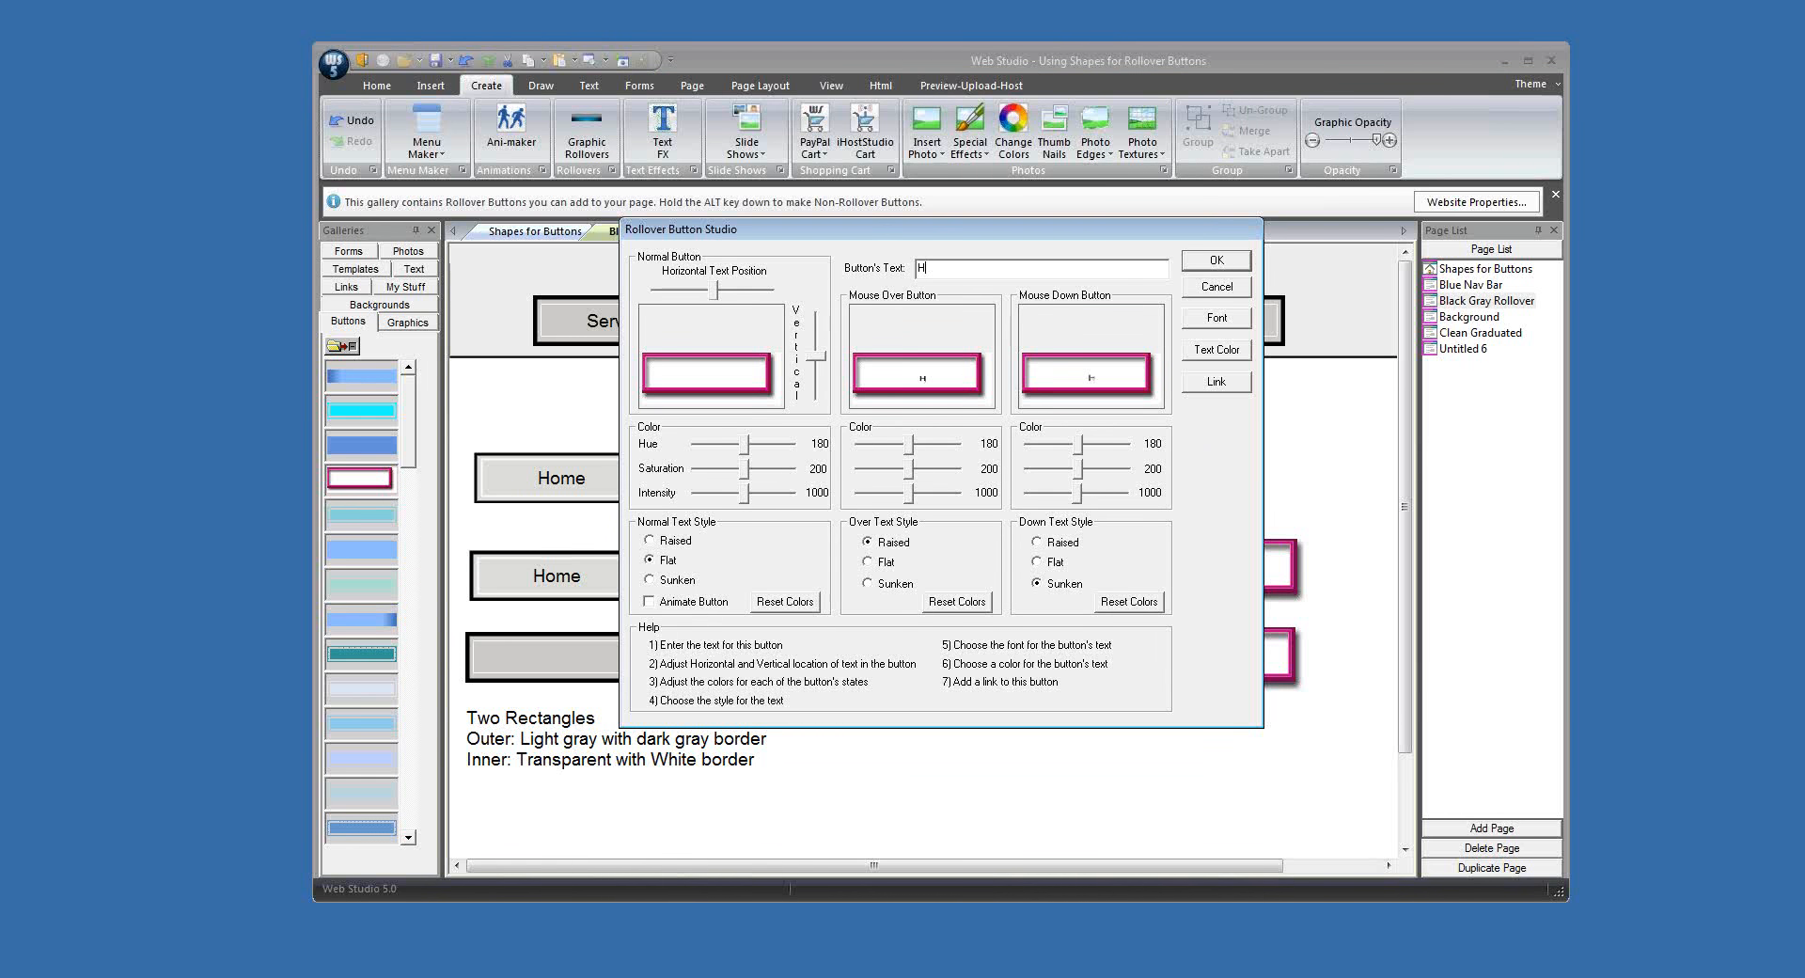
{"action": "type", "text": "ome."}
{"action": "left_click_drag", "start_coordinate": [813, 365], "coordinate": [815, 350]}
{"action": "left_click", "coordinate": [1215, 319]}
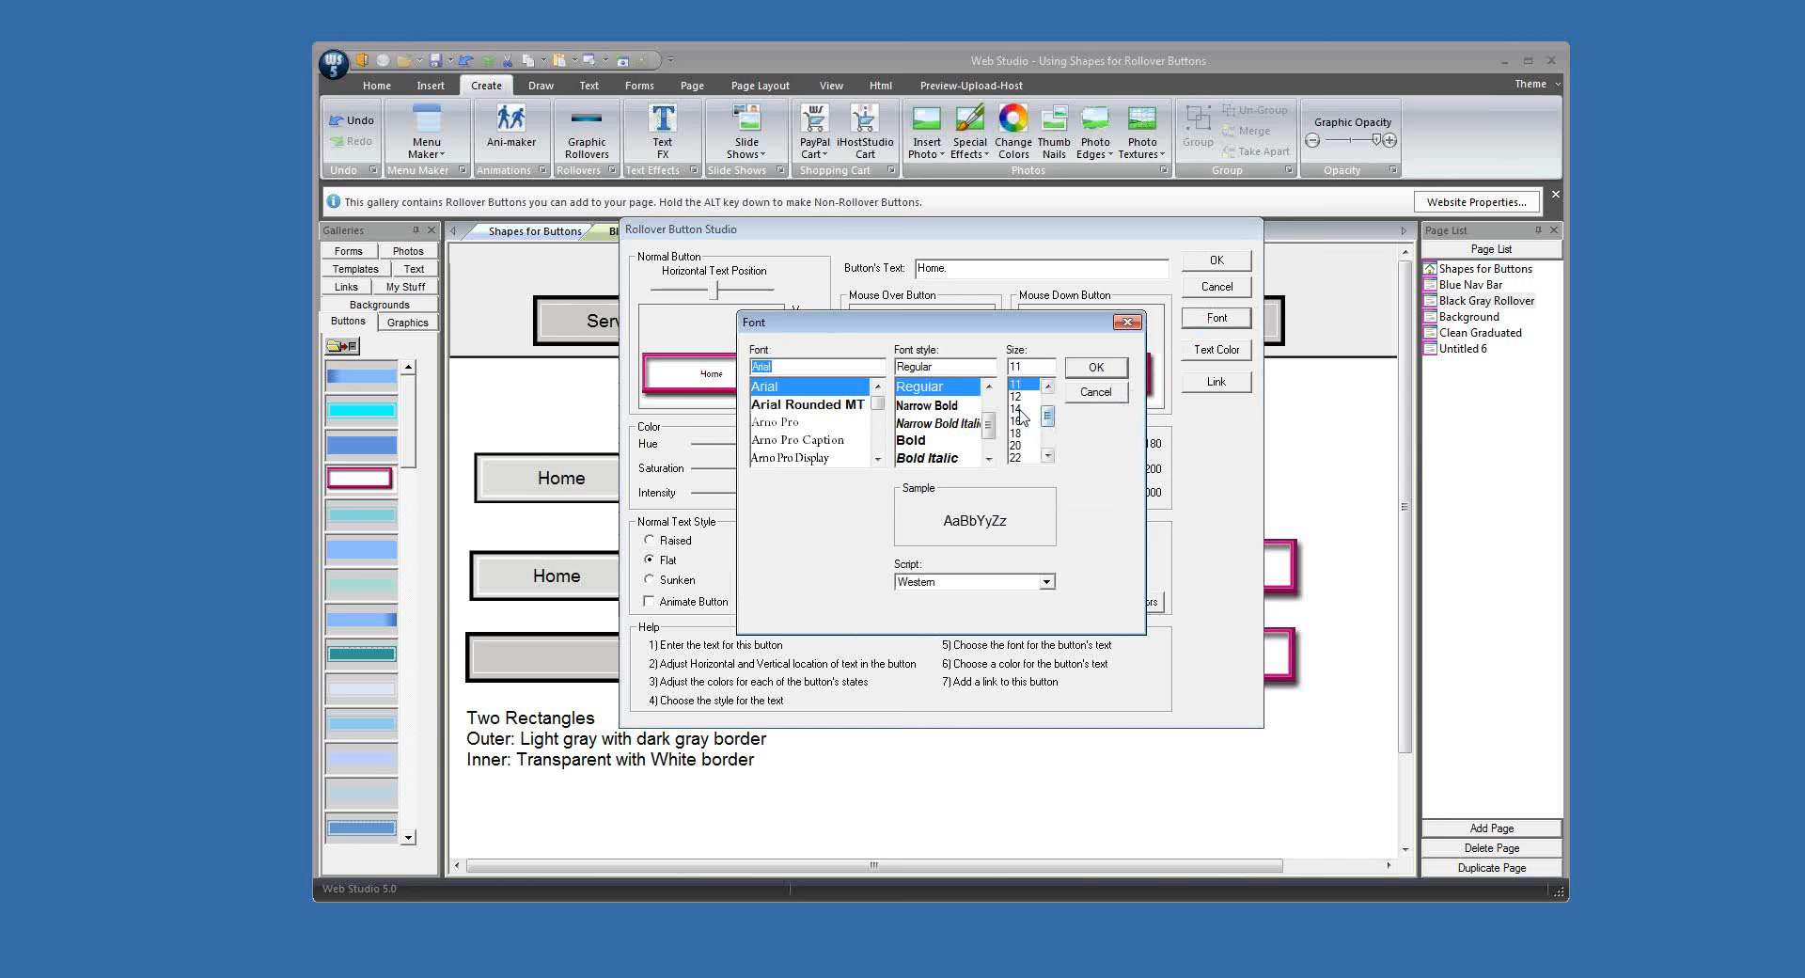
{"action": "left_click", "coordinate": [1098, 374]}
{"action": "left_click", "coordinate": [1215, 261]}
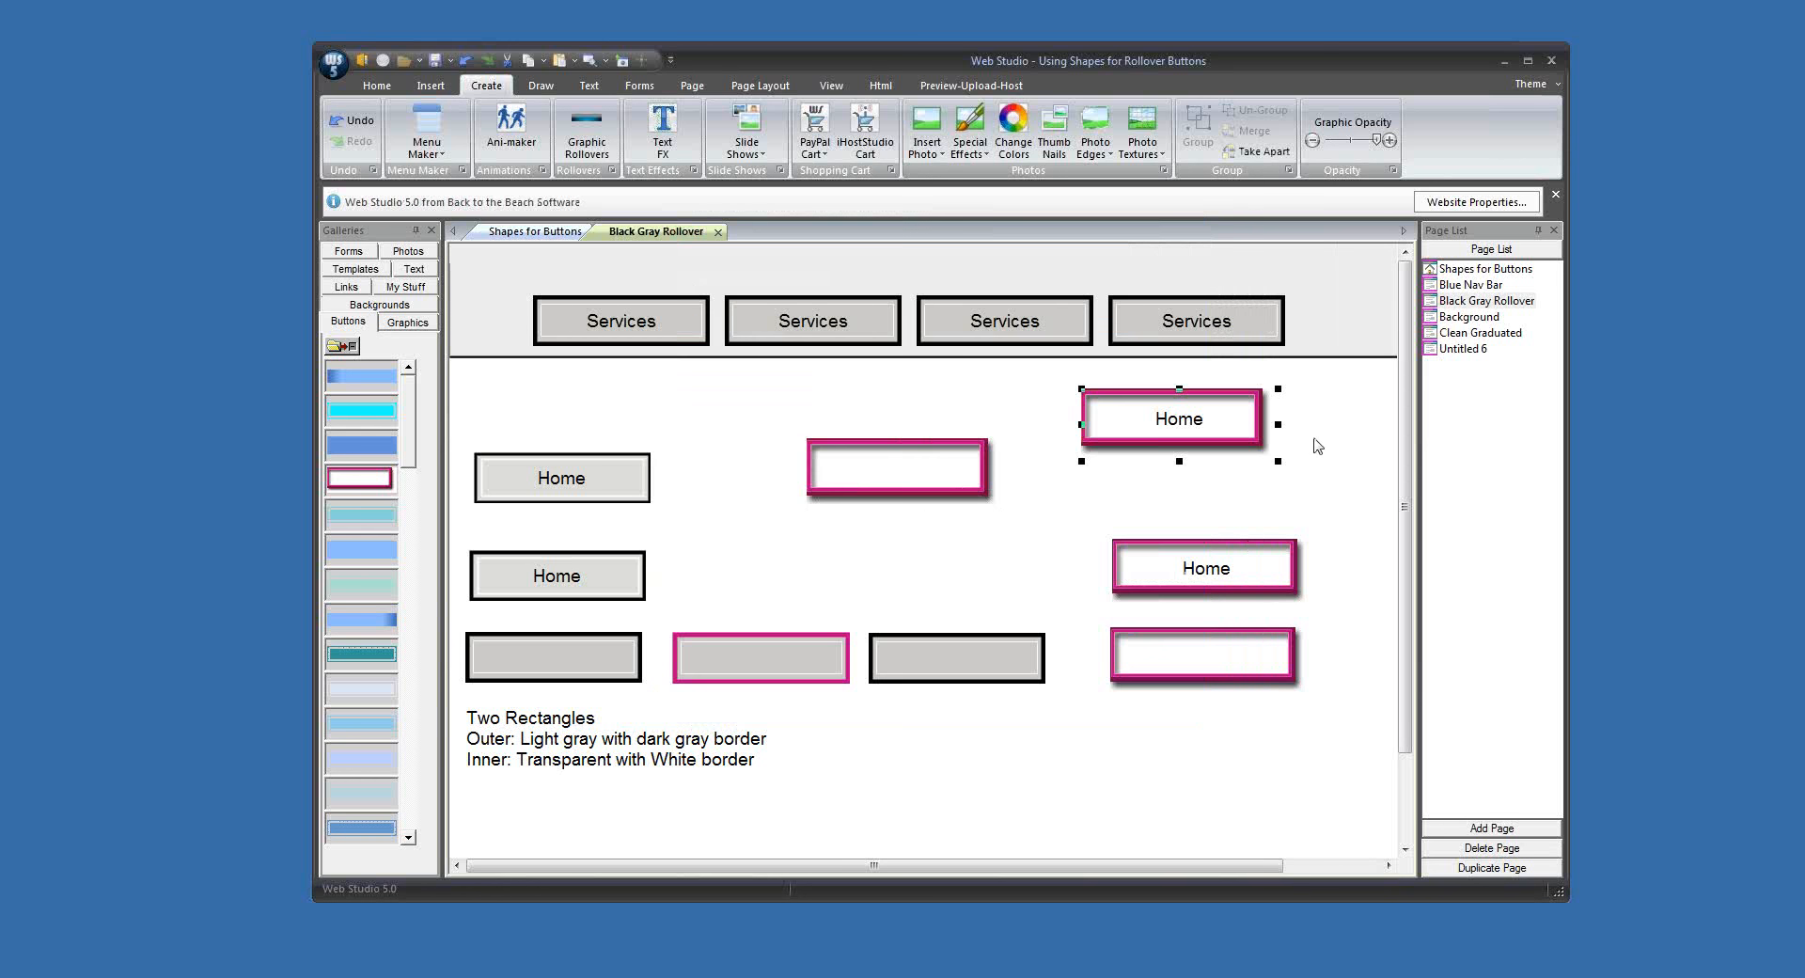
Step: Shift the new Home button's text slightly left within its frame
{"action": "double_click", "coordinate": [1221, 435]}
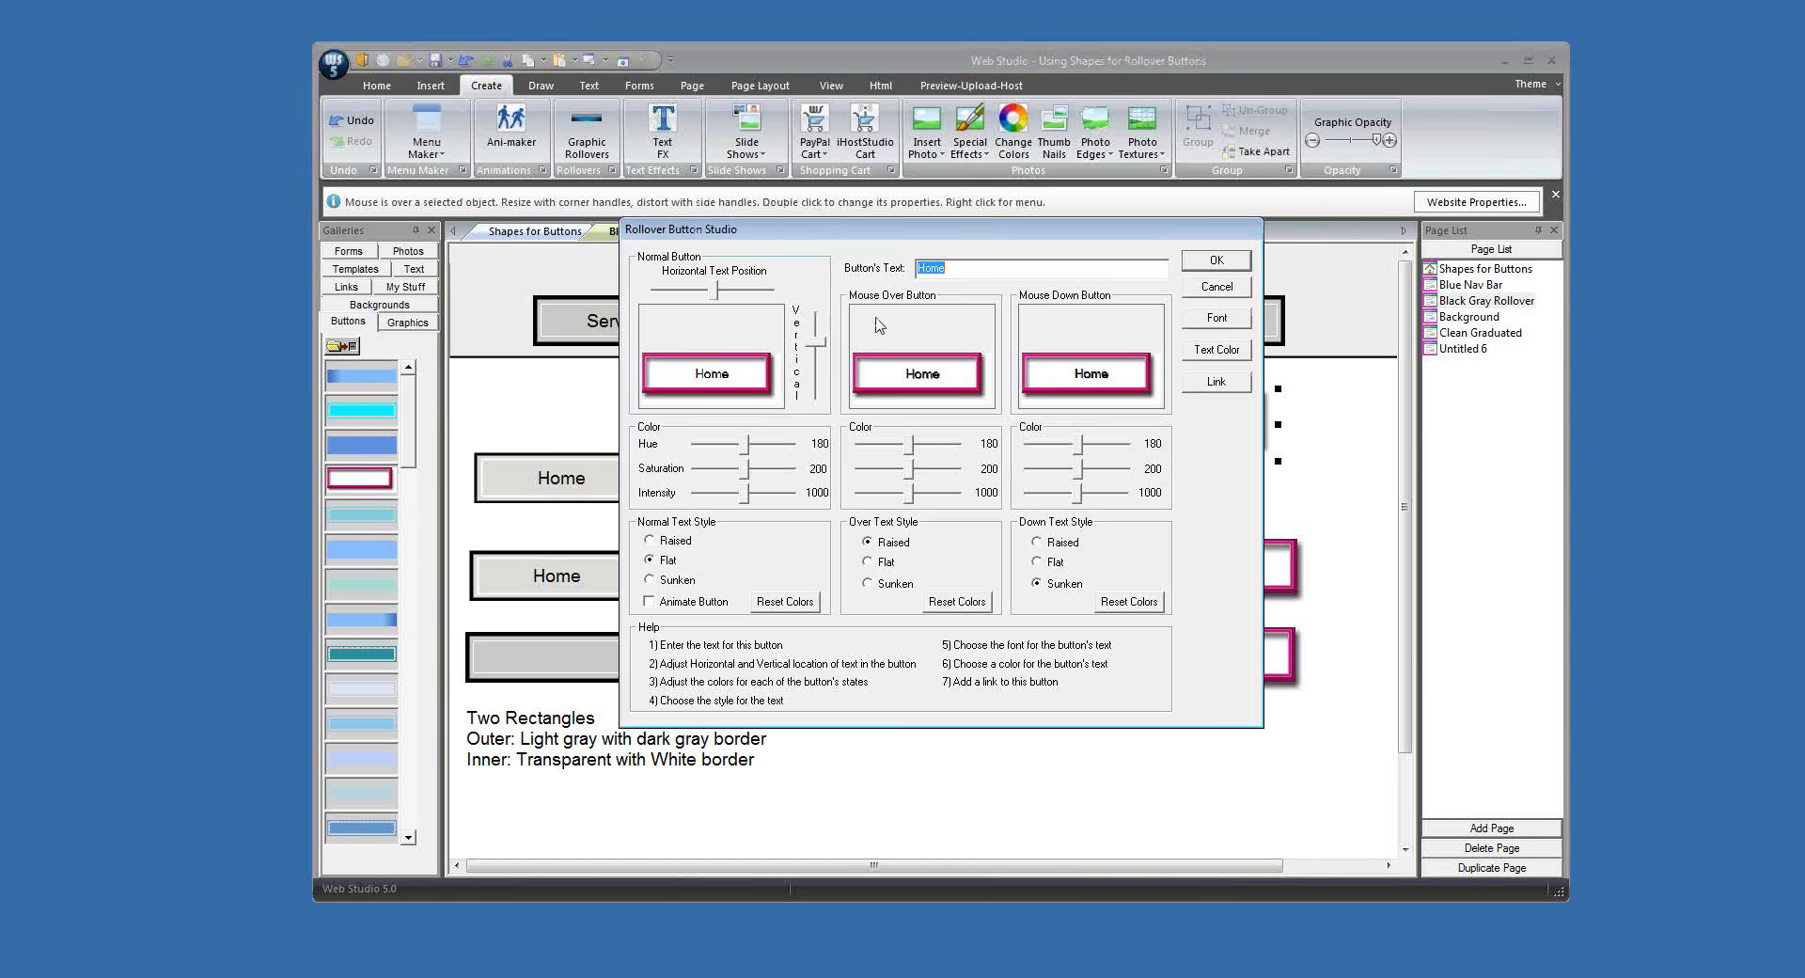
{"action": "left_click_drag", "start_coordinate": [715, 290], "coordinate": [709, 290]}
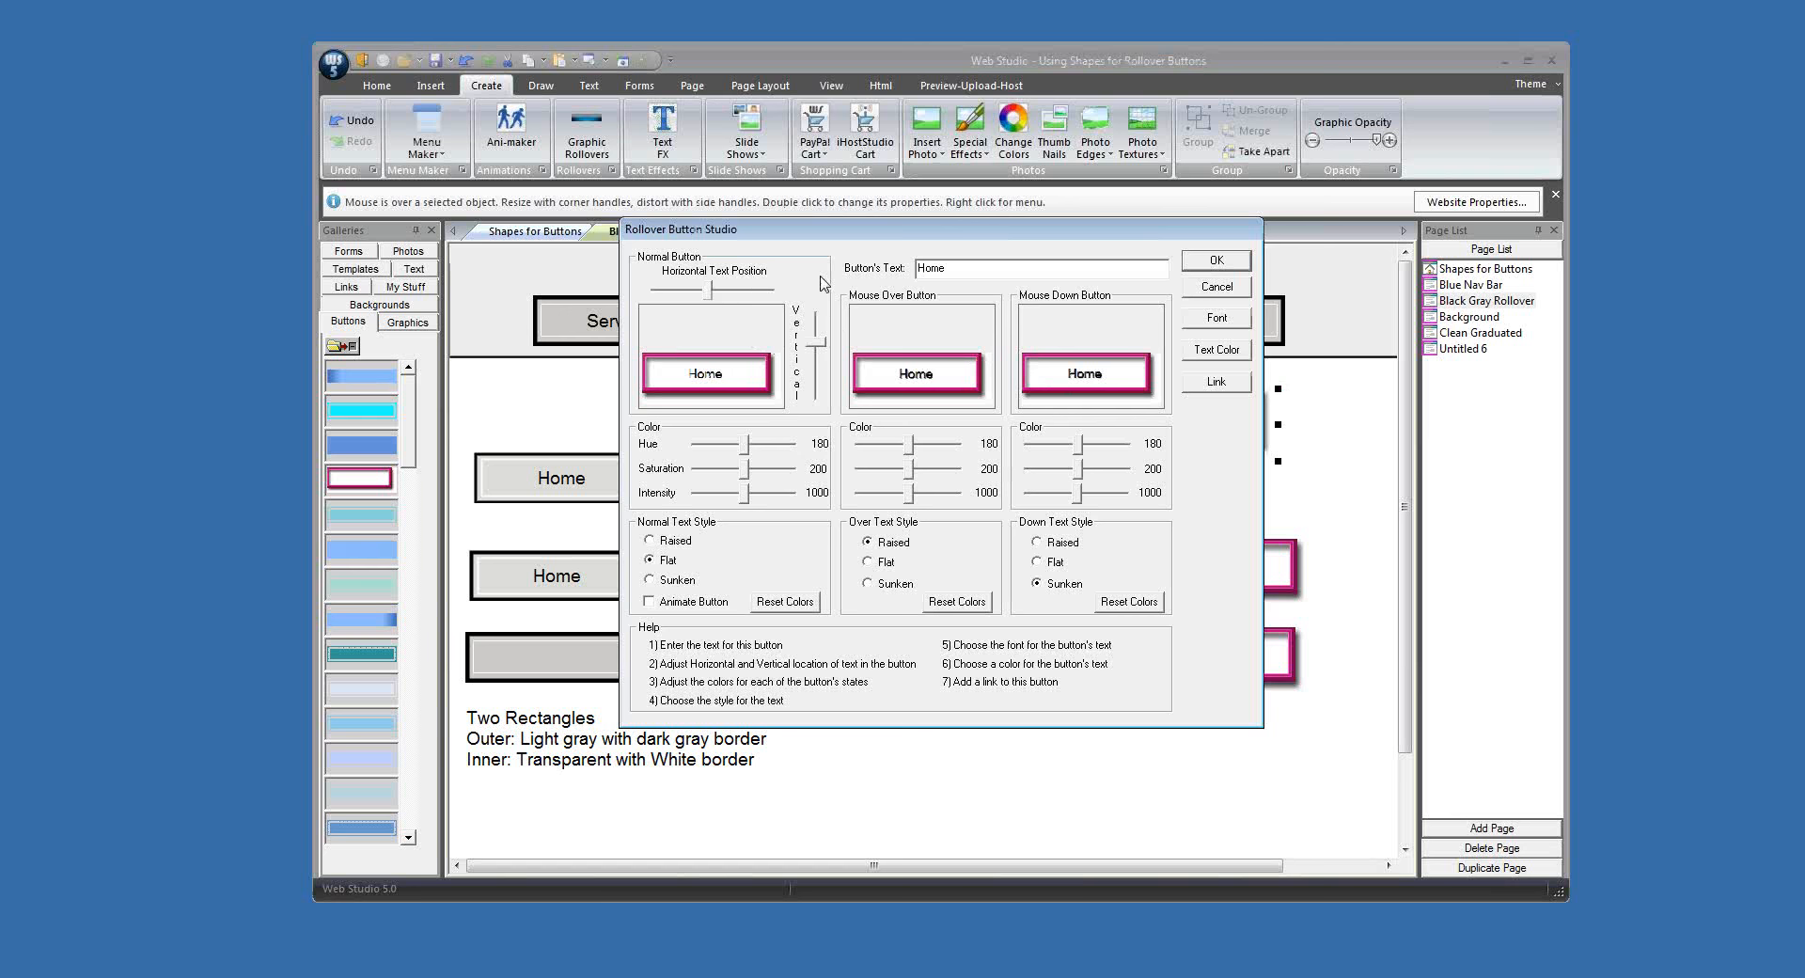
{"action": "left_click", "coordinate": [1214, 268]}
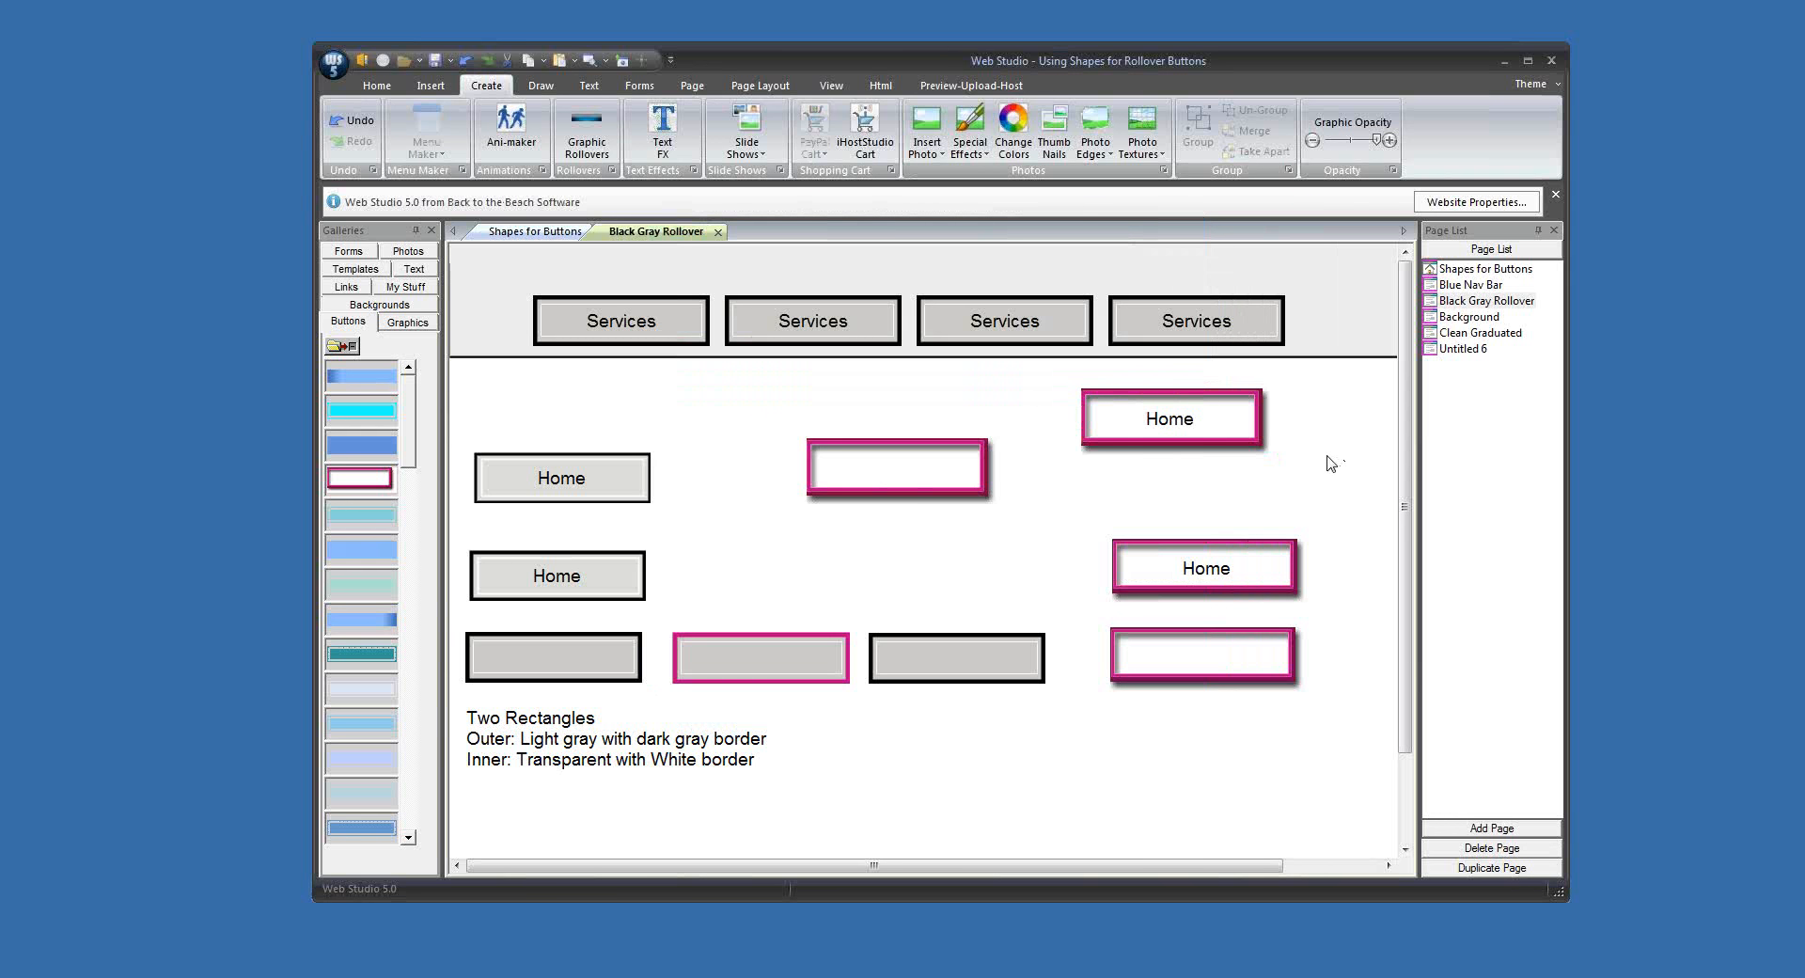
Step: Line up the two magenta Home buttons in a column above the blank magenta-bordered button
{"action": "left_click_drag", "start_coordinate": [1262, 488], "coordinate": [1268, 511]}
{"action": "left_click", "coordinate": [1287, 594]}
{"action": "left_click_drag", "start_coordinate": [1284, 590], "coordinate": [1283, 591]}
{"action": "left_click", "coordinate": [1338, 649]}
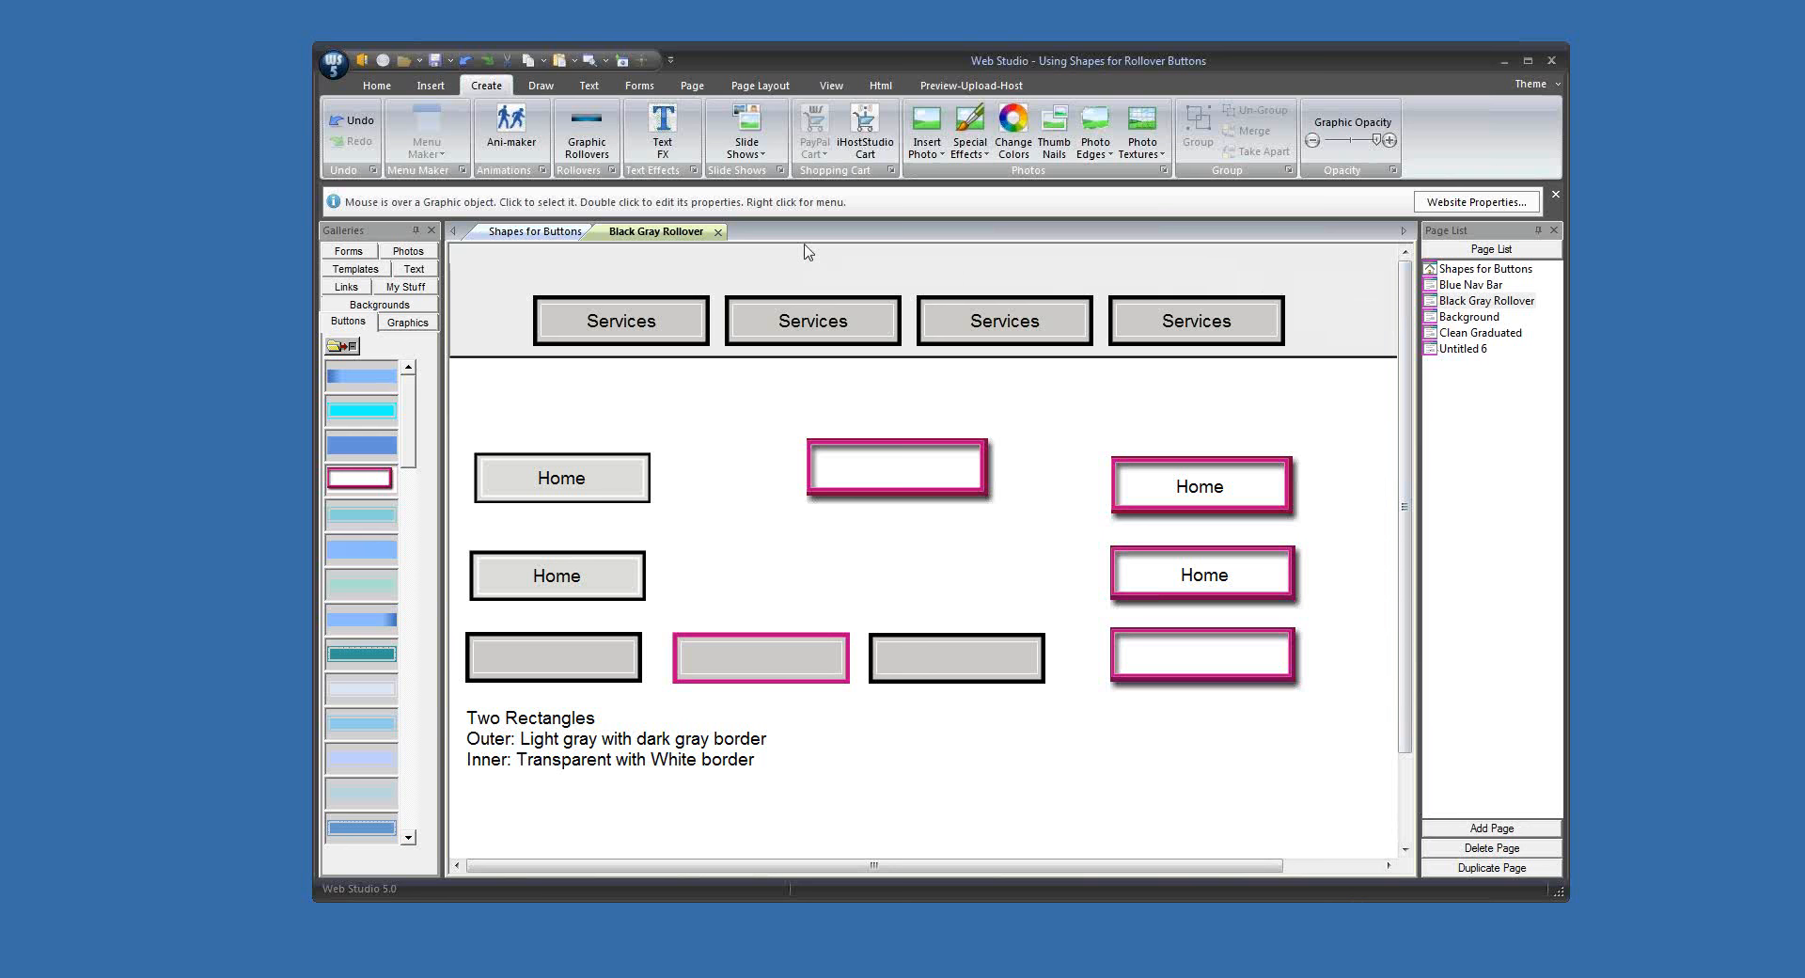
Step: Close the Black Gray Rollover page and open the Background page
{"action": "left_click", "coordinate": [719, 232]}
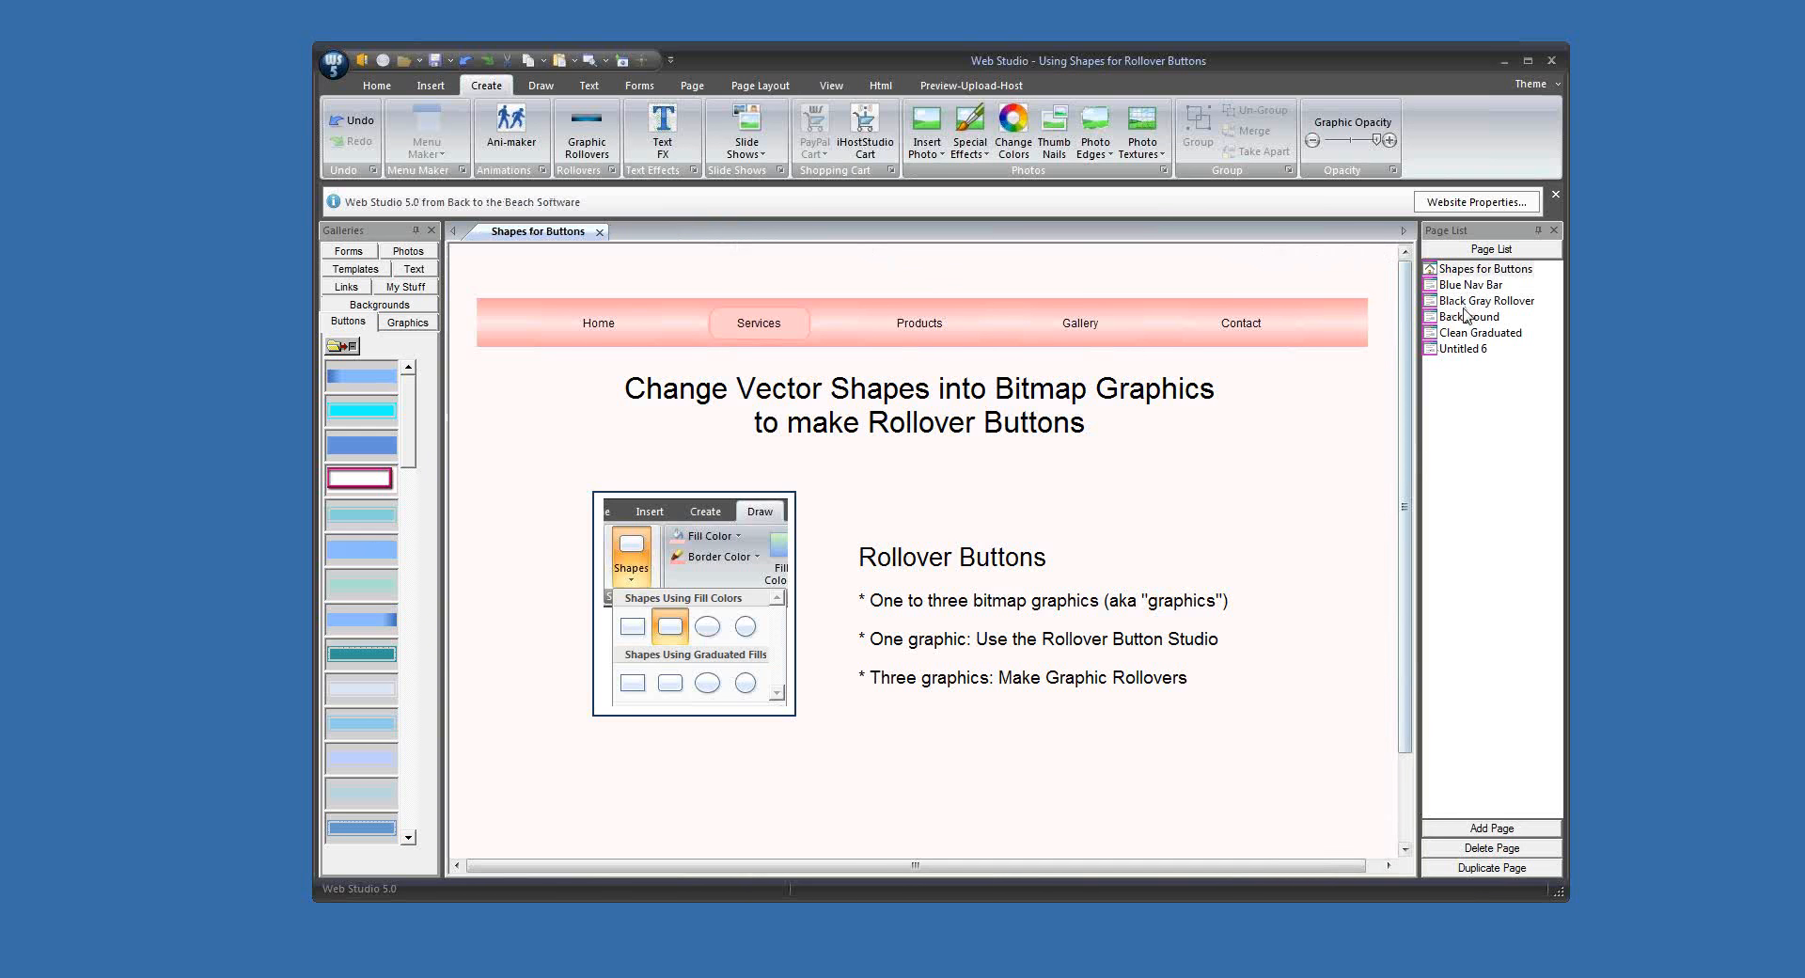
{"action": "double_click", "coordinate": [1436, 322]}
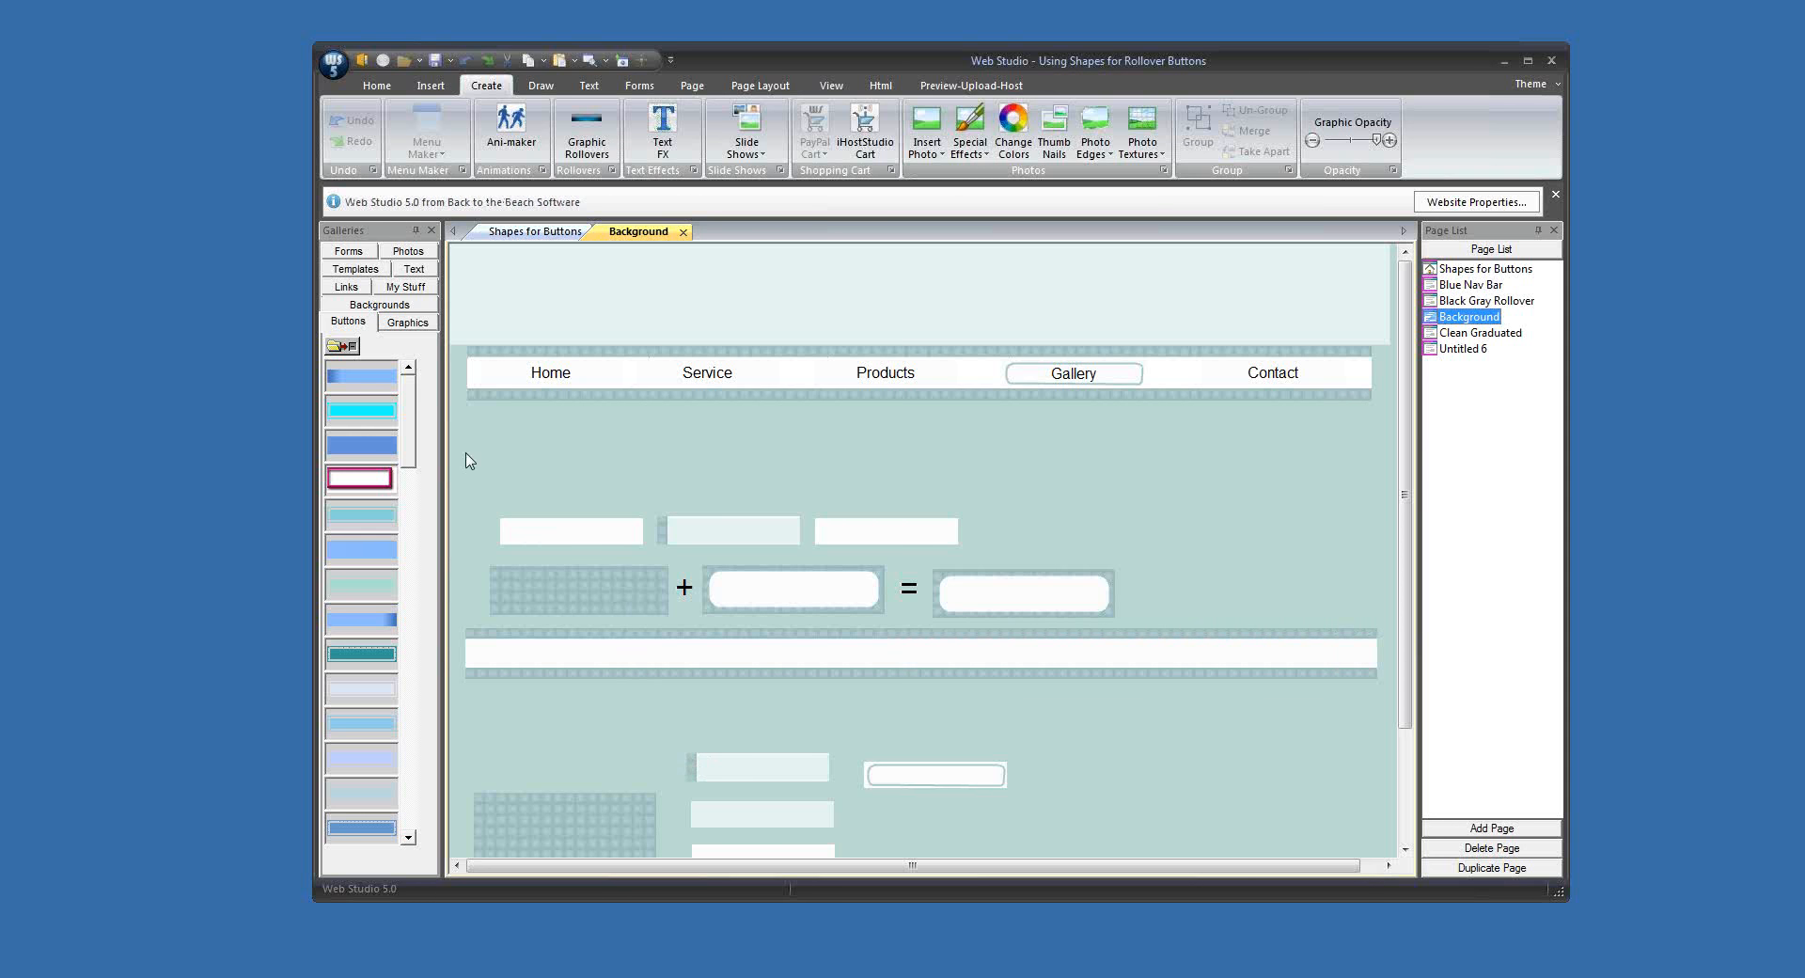
Step: Open the blank Untitled 6 page and bring up the Backgrounds sub-gallery containing the light green grid tile
{"action": "left_click", "coordinate": [380, 305]}
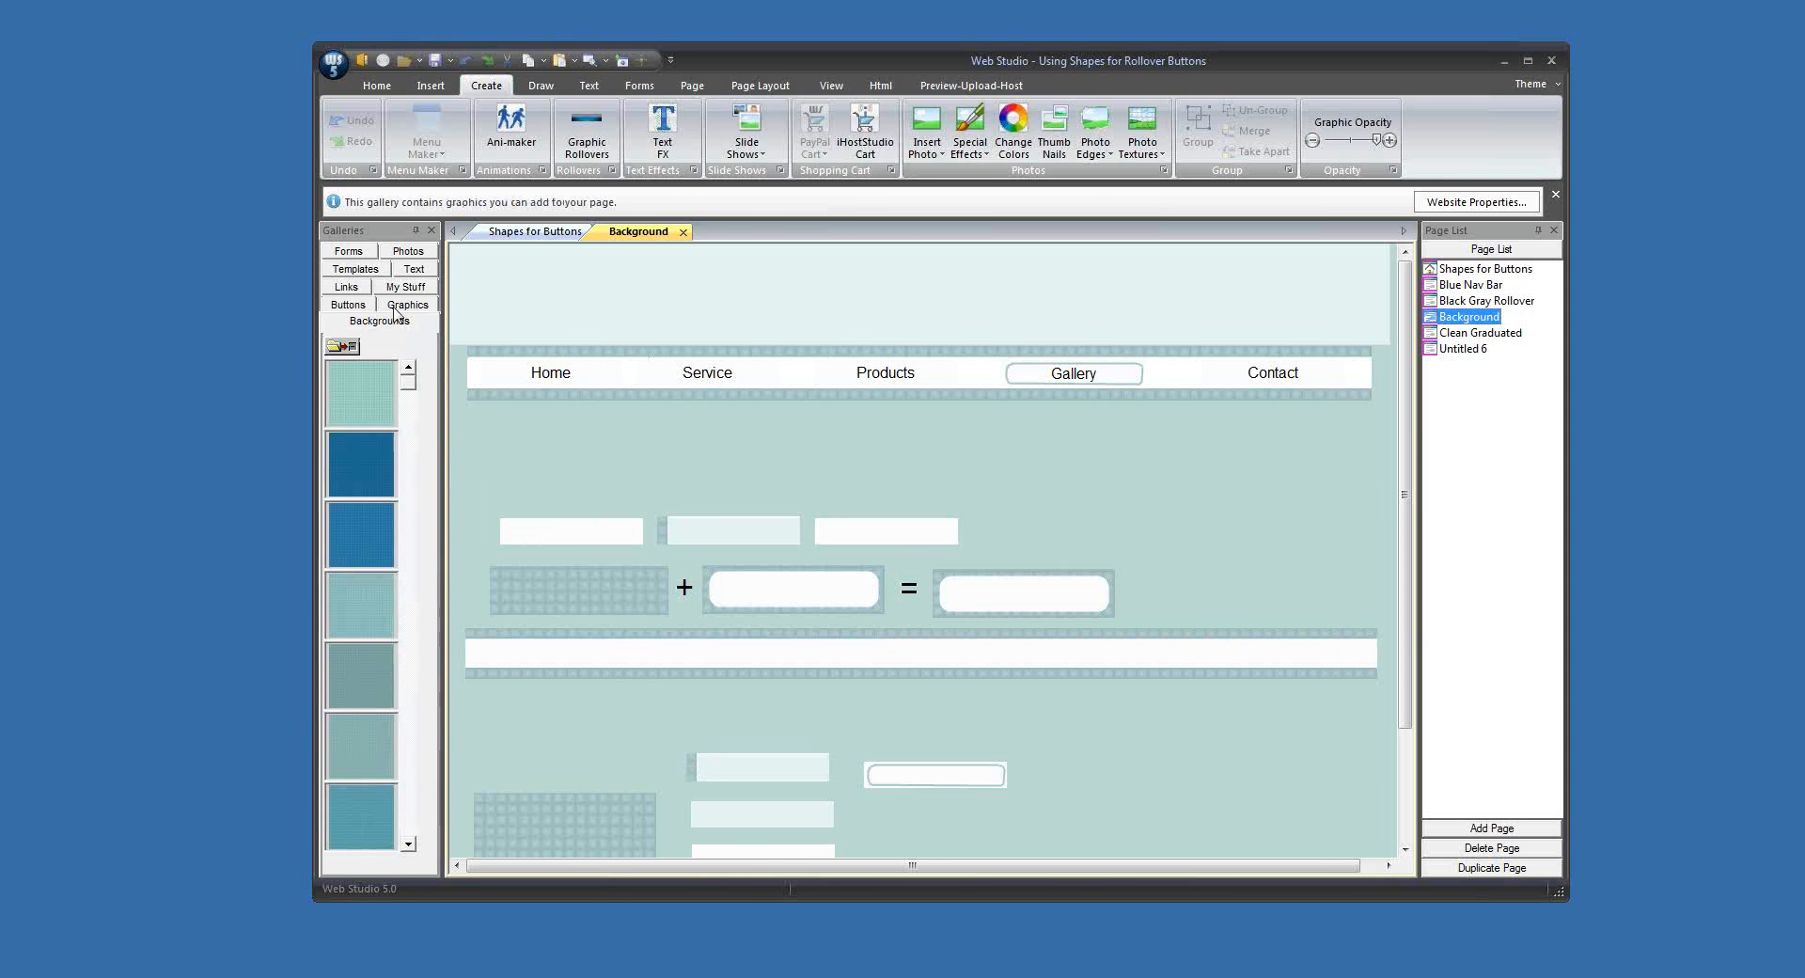
{"action": "left_click", "coordinate": [1467, 353]}
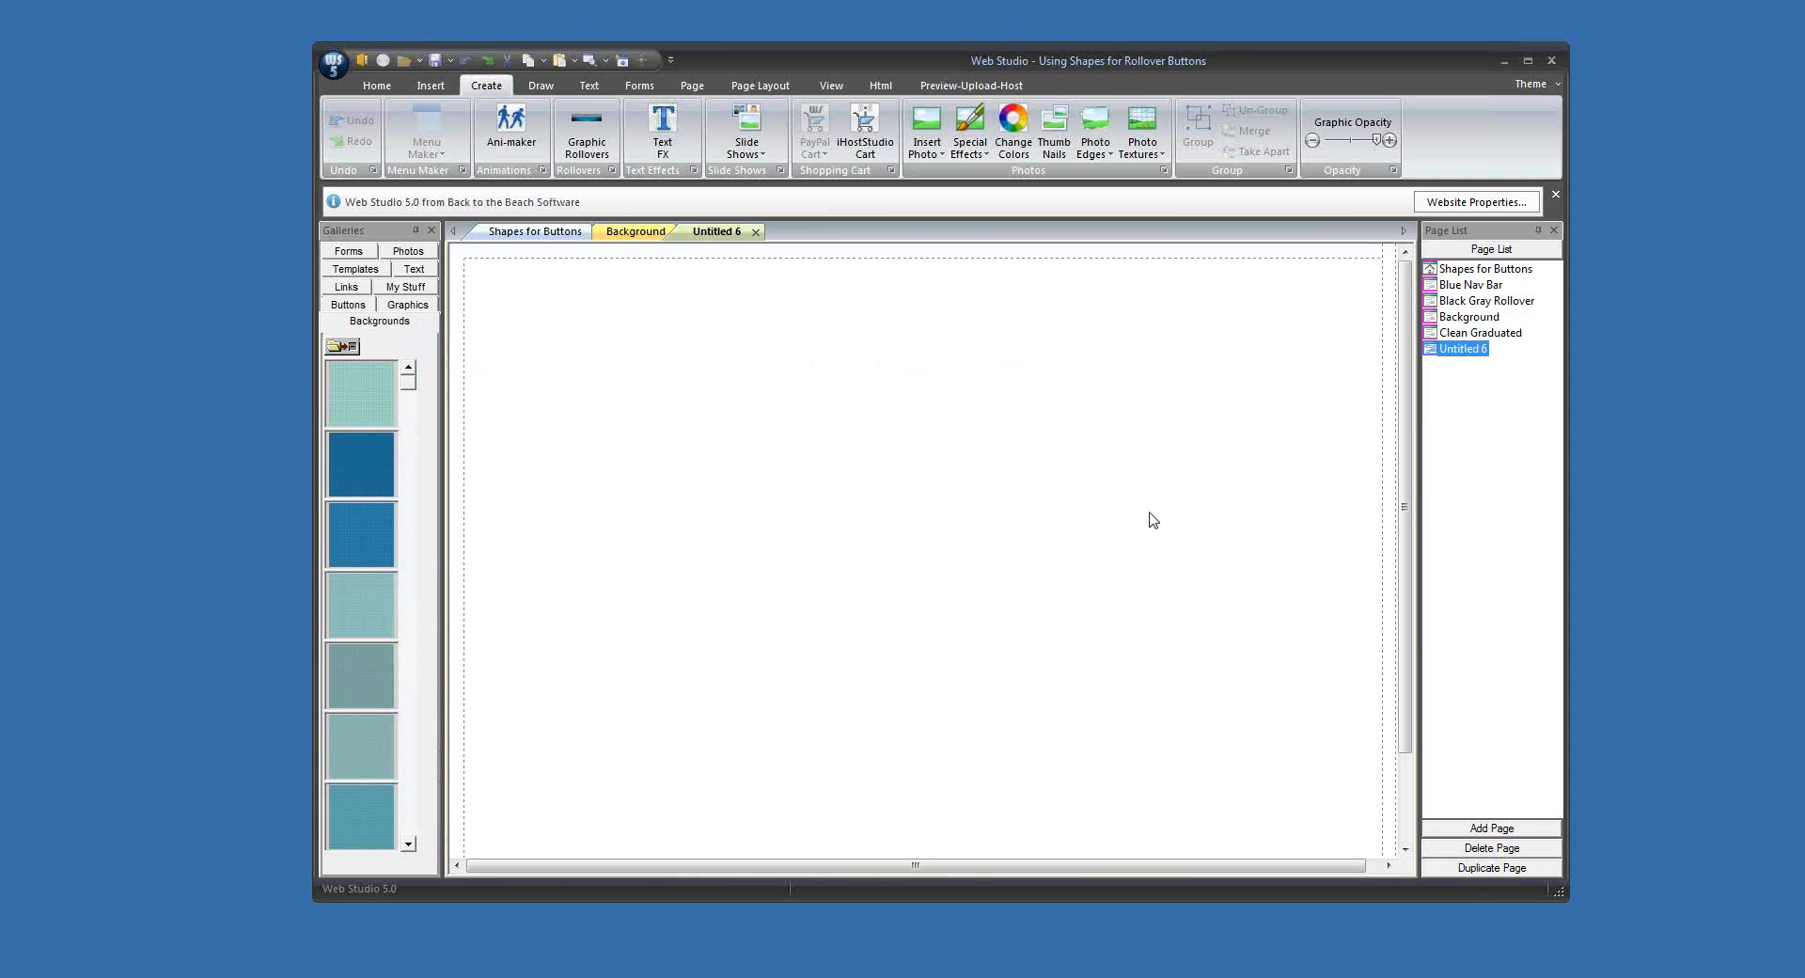
{"action": "left_click", "coordinate": [354, 347]}
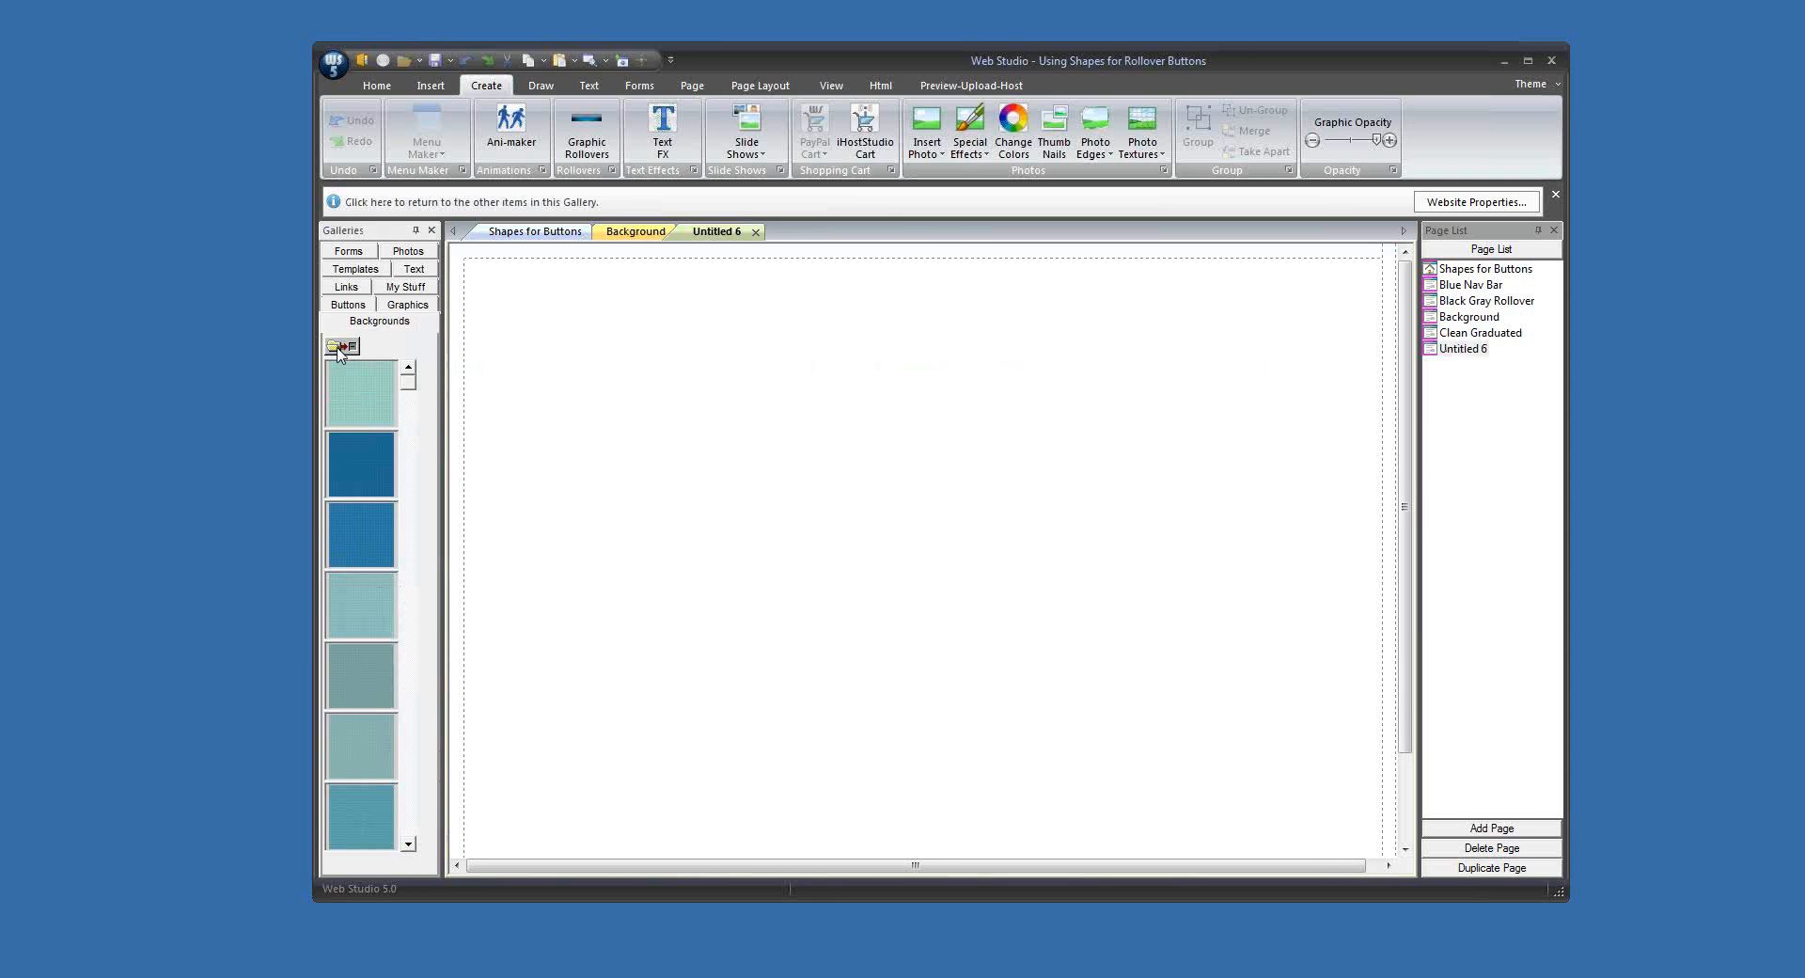
{"action": "double_click", "coordinate": [365, 472]}
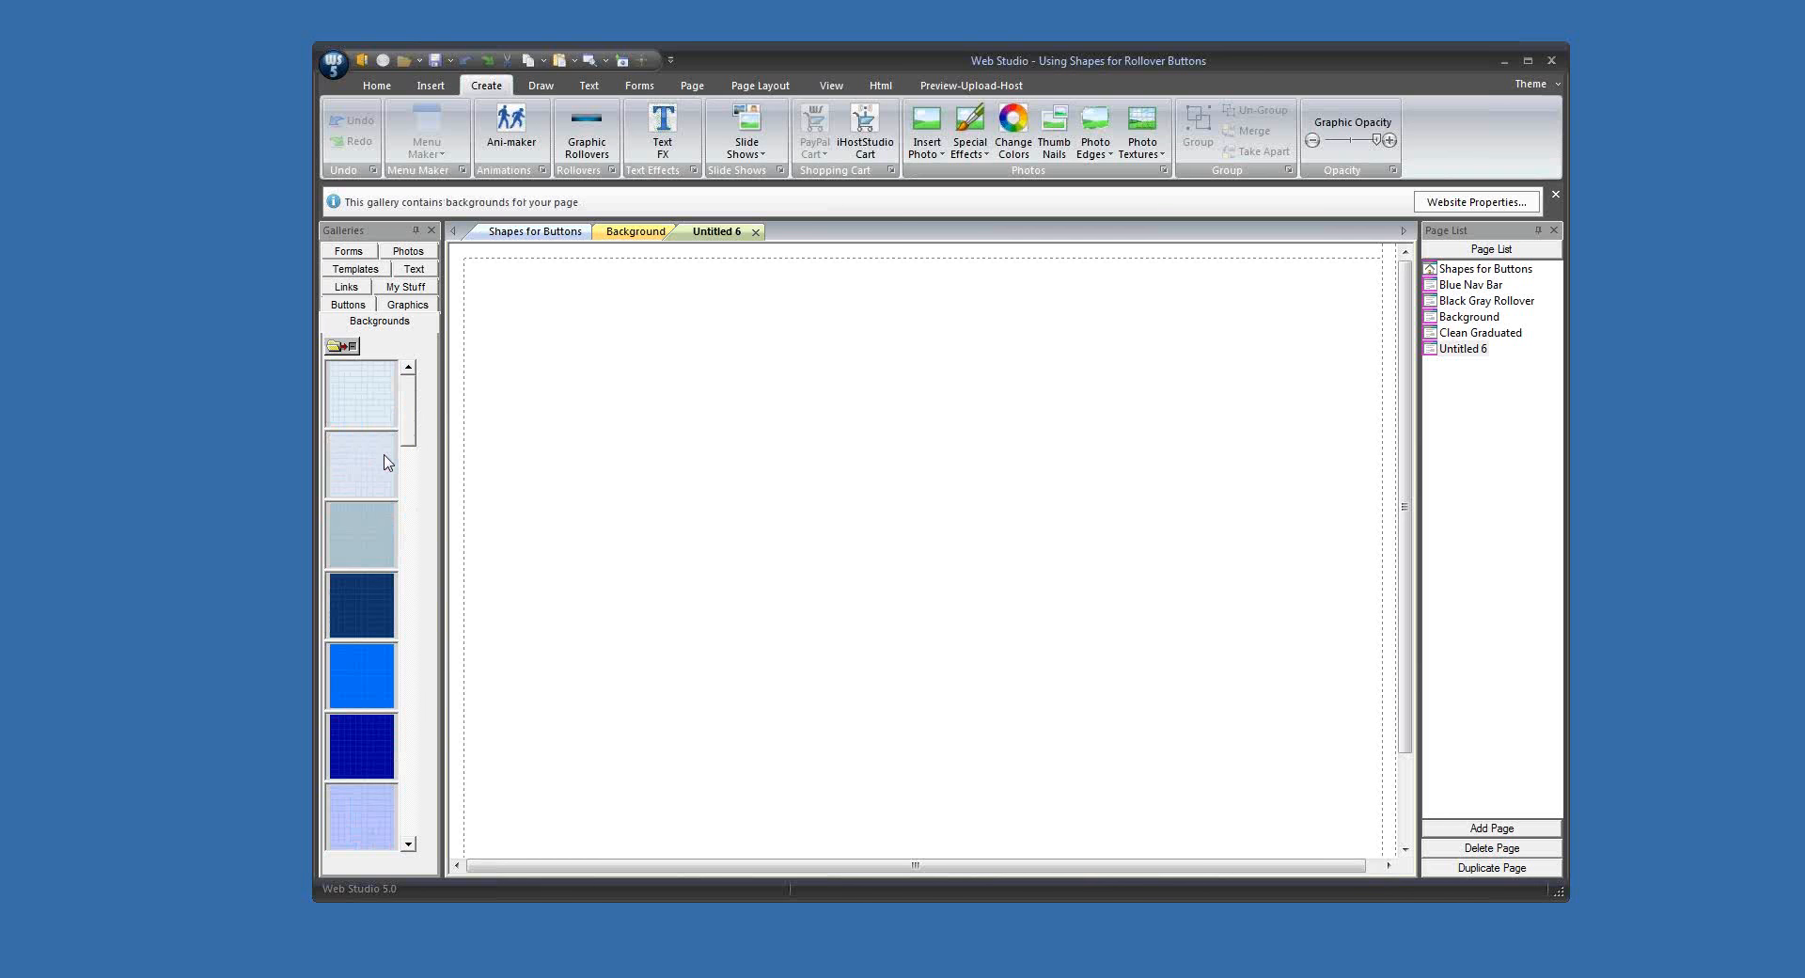
{"action": "left_click_drag", "start_coordinate": [411, 437], "coordinate": [396, 557]}
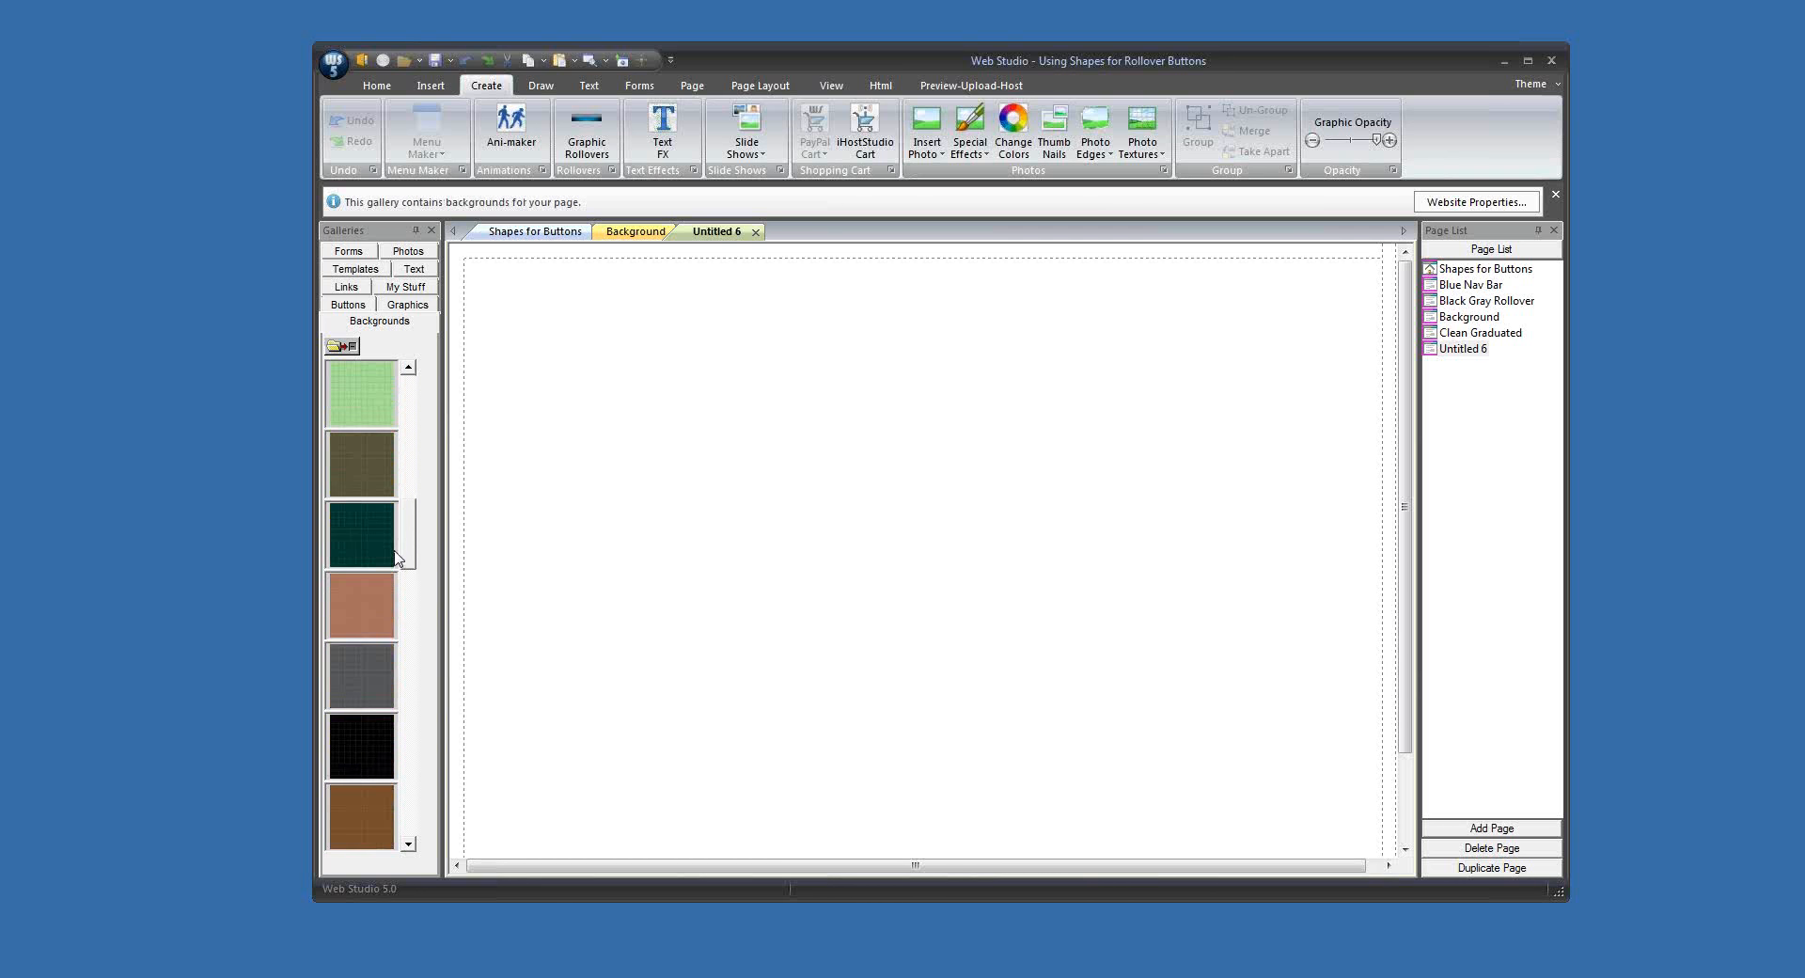
Step: Copy the light green grid tile from the gallery and paste it near the upper-left corner of the Untitled 6 page
{"action": "right_click", "coordinate": [373, 396]}
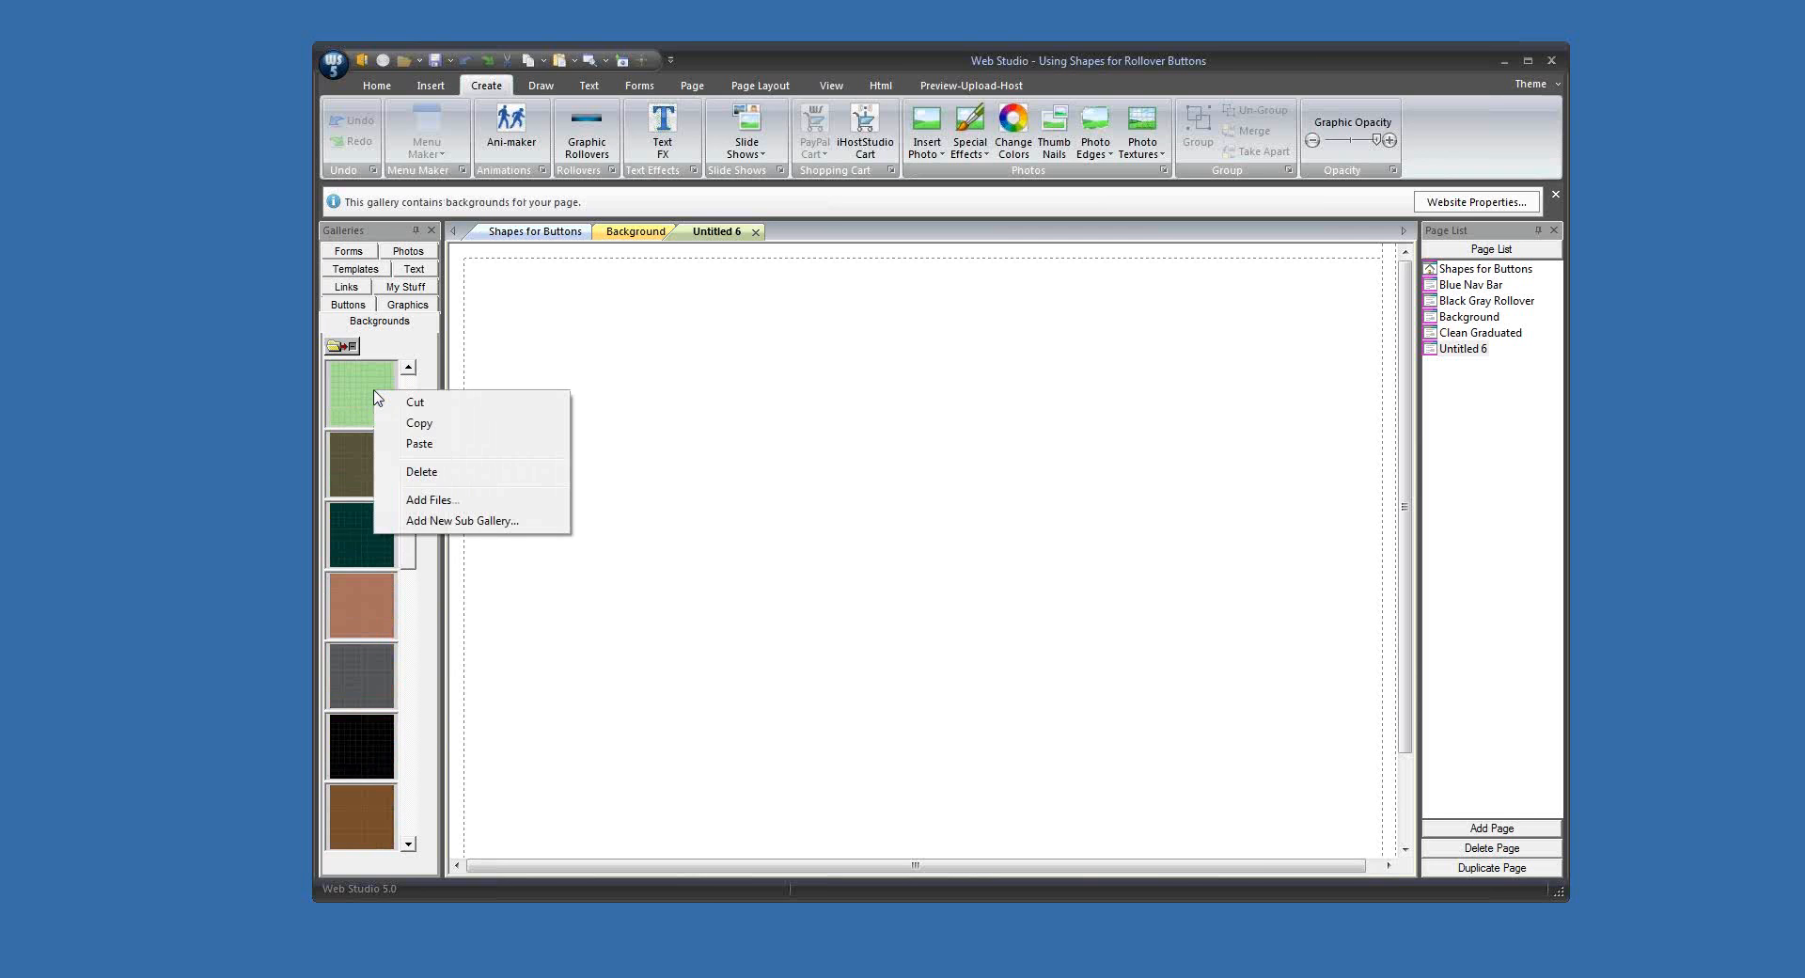
{"action": "left_click", "coordinate": [419, 435]}
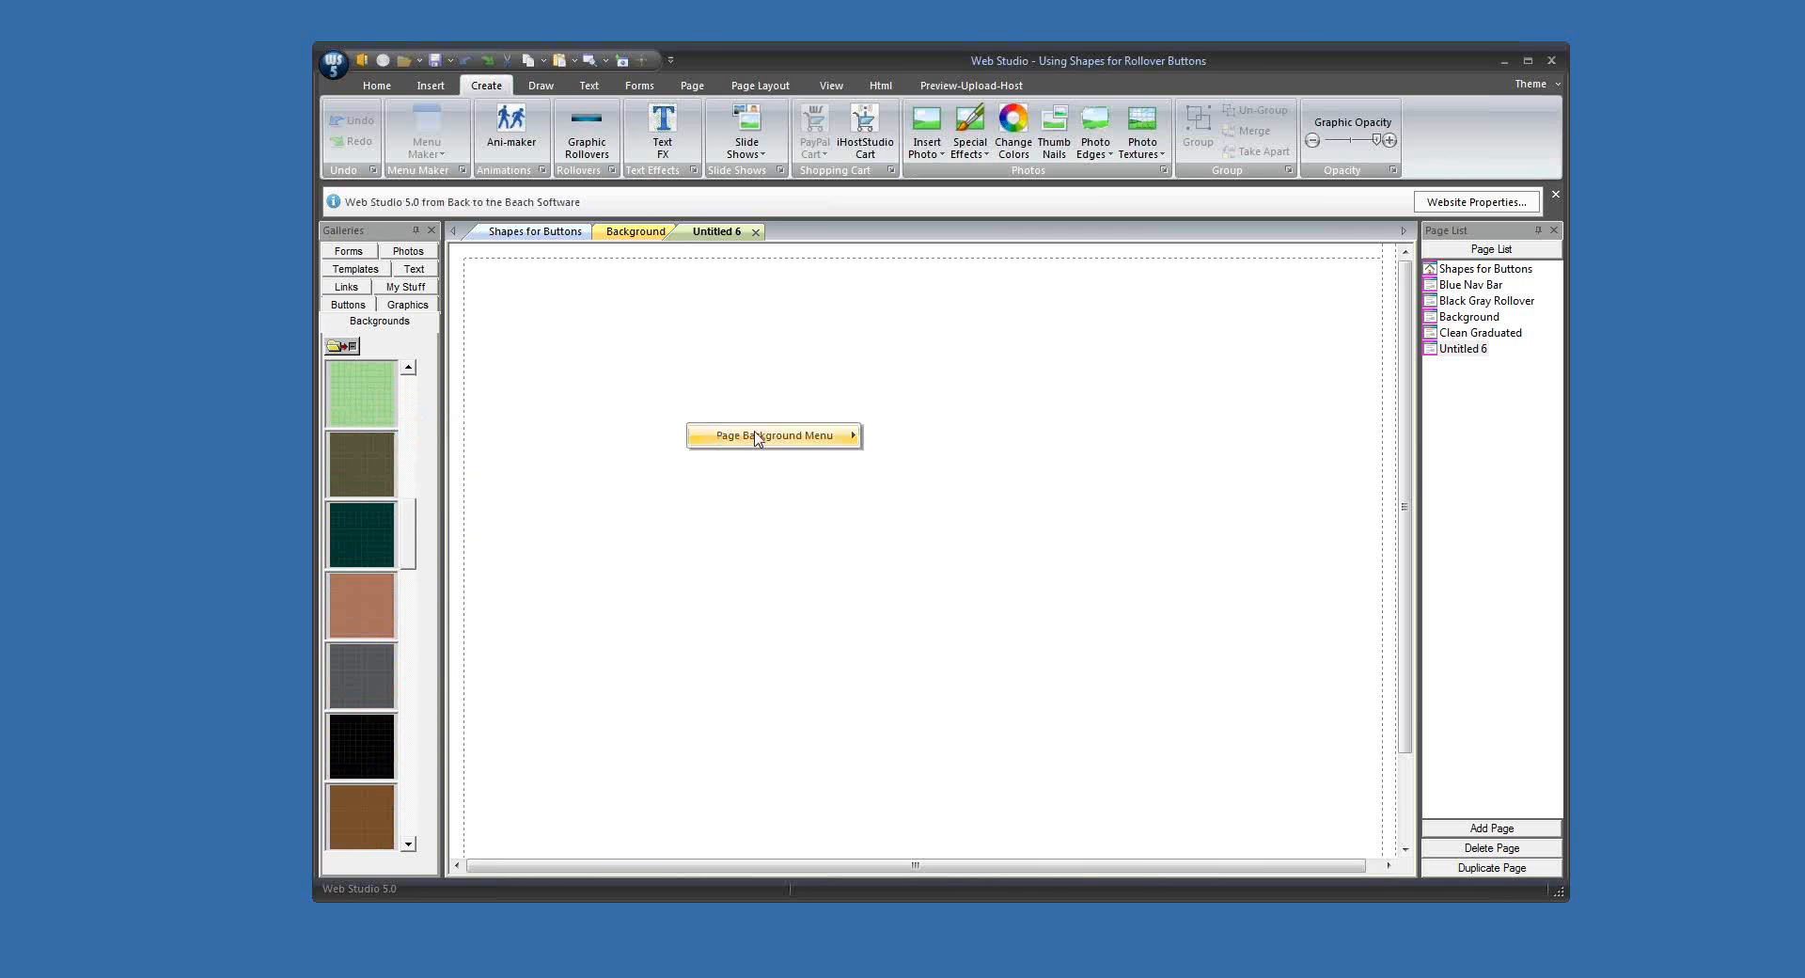
{"action": "right_click", "coordinate": [859, 424]}
{"action": "left_click", "coordinate": [931, 512]}
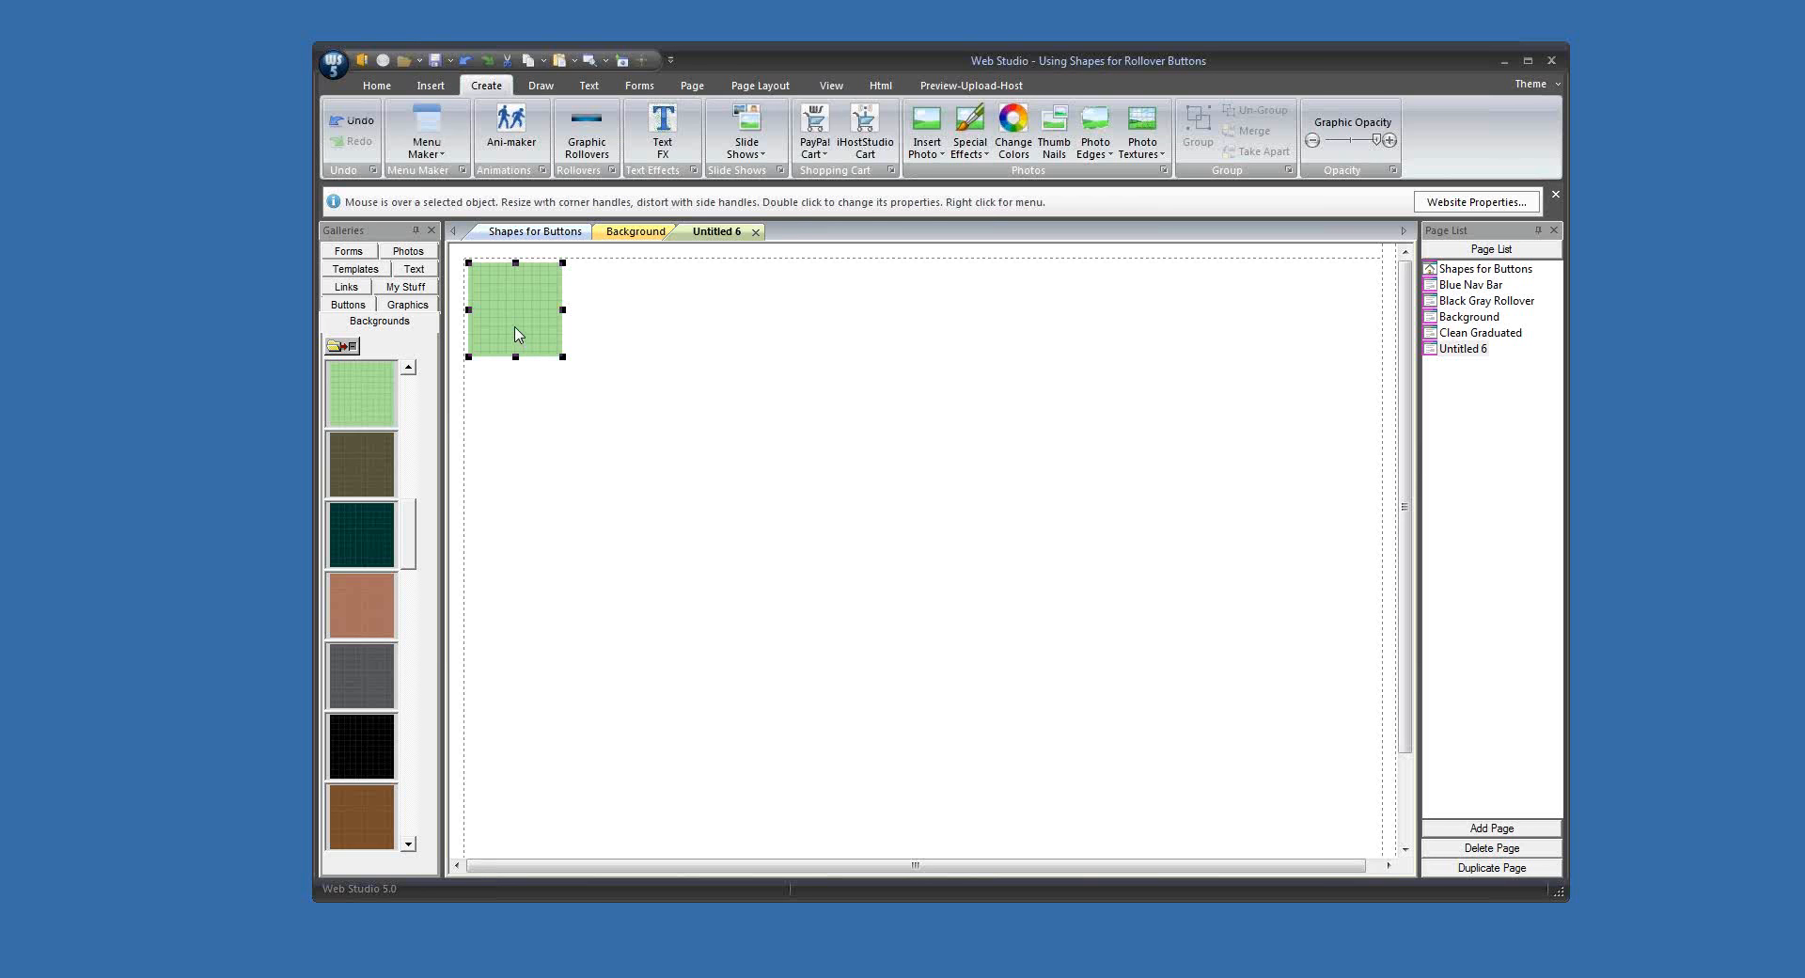
{"action": "left_click_drag", "start_coordinate": [516, 334], "coordinate": [559, 376]}
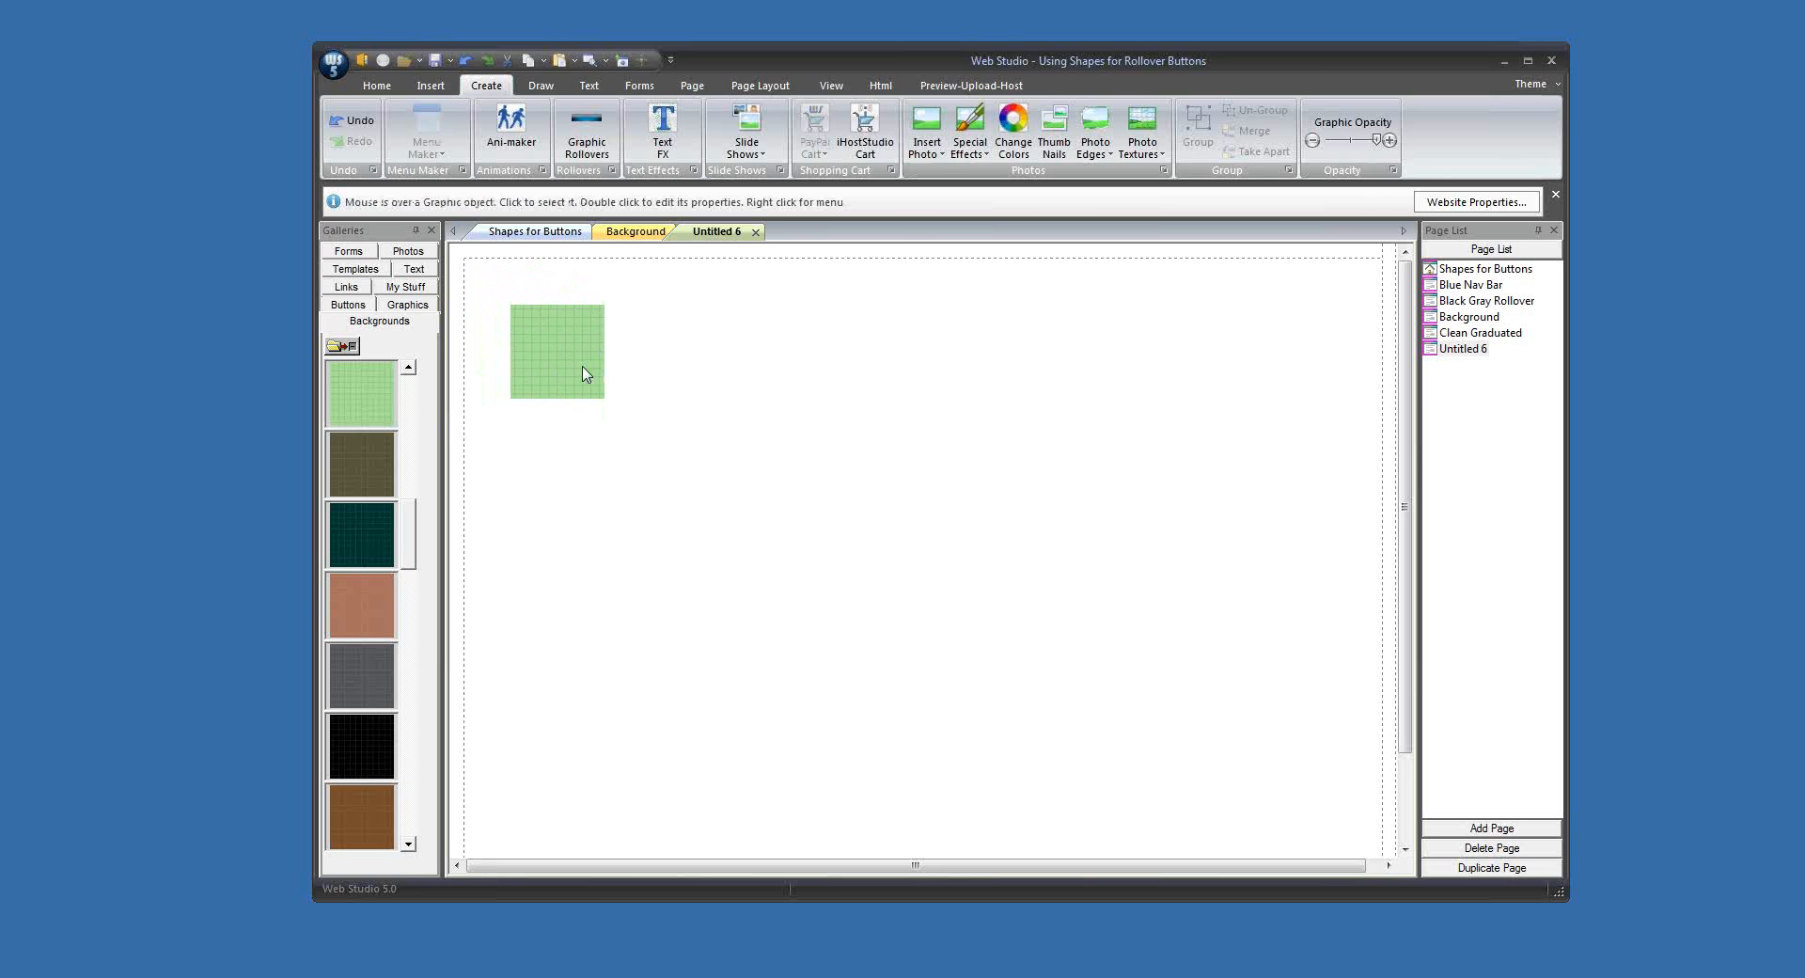
Step: Duplicate the green tile into a row of seven with aligned tops and even horizontal spacing
{"action": "left_click_drag", "start_coordinate": [584, 376], "coordinate": [1151, 372]}
{"action": "left_click_drag", "start_coordinate": [519, 284], "coordinate": [1189, 405]}
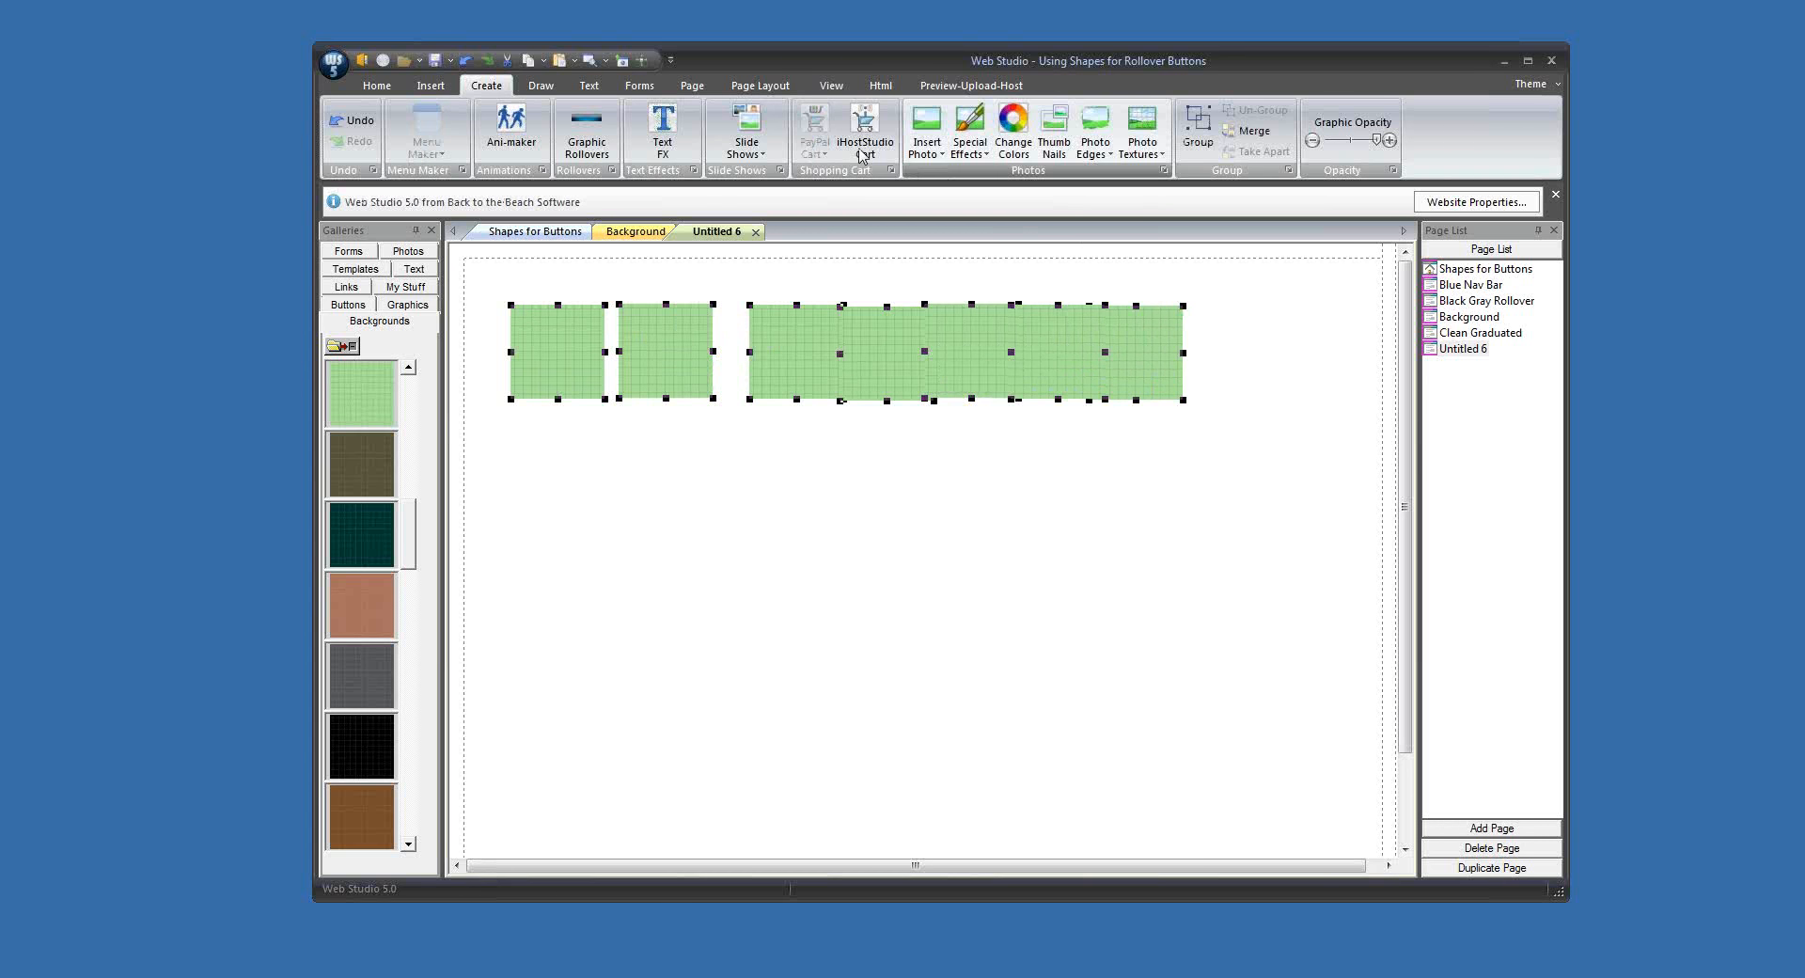
{"action": "left_click", "coordinate": [761, 86]}
{"action": "left_click", "coordinate": [731, 123]}
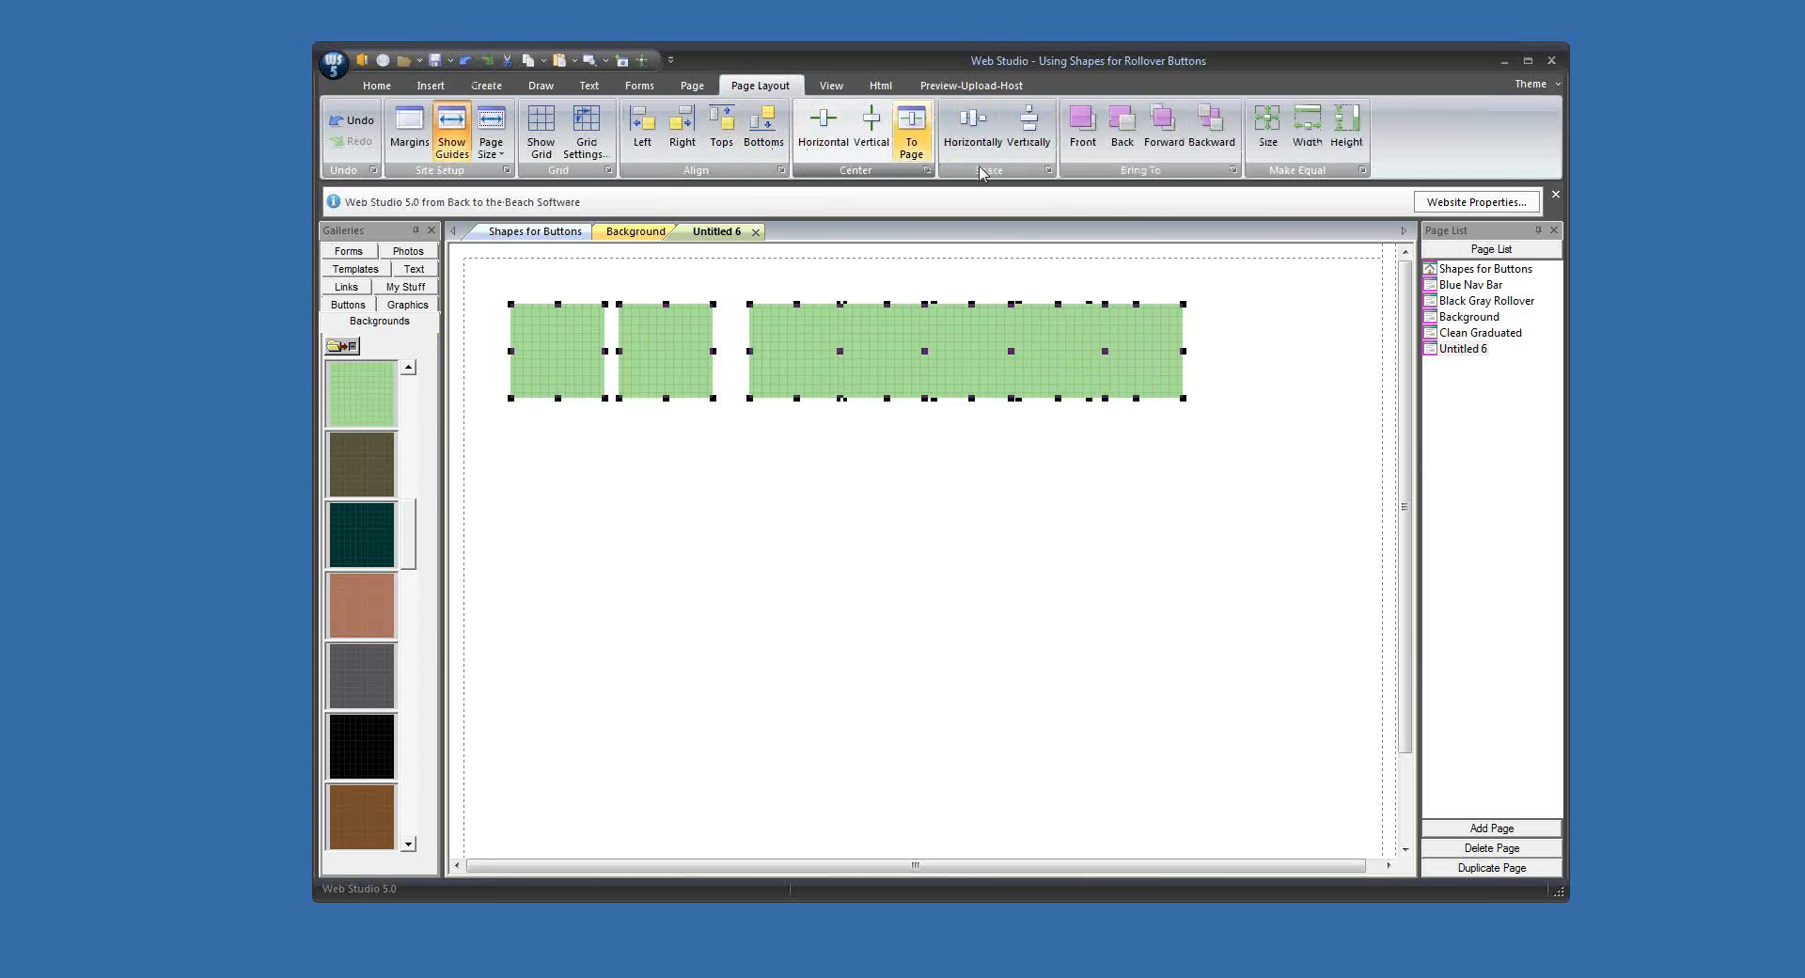
{"action": "left_click", "coordinate": [972, 122]}
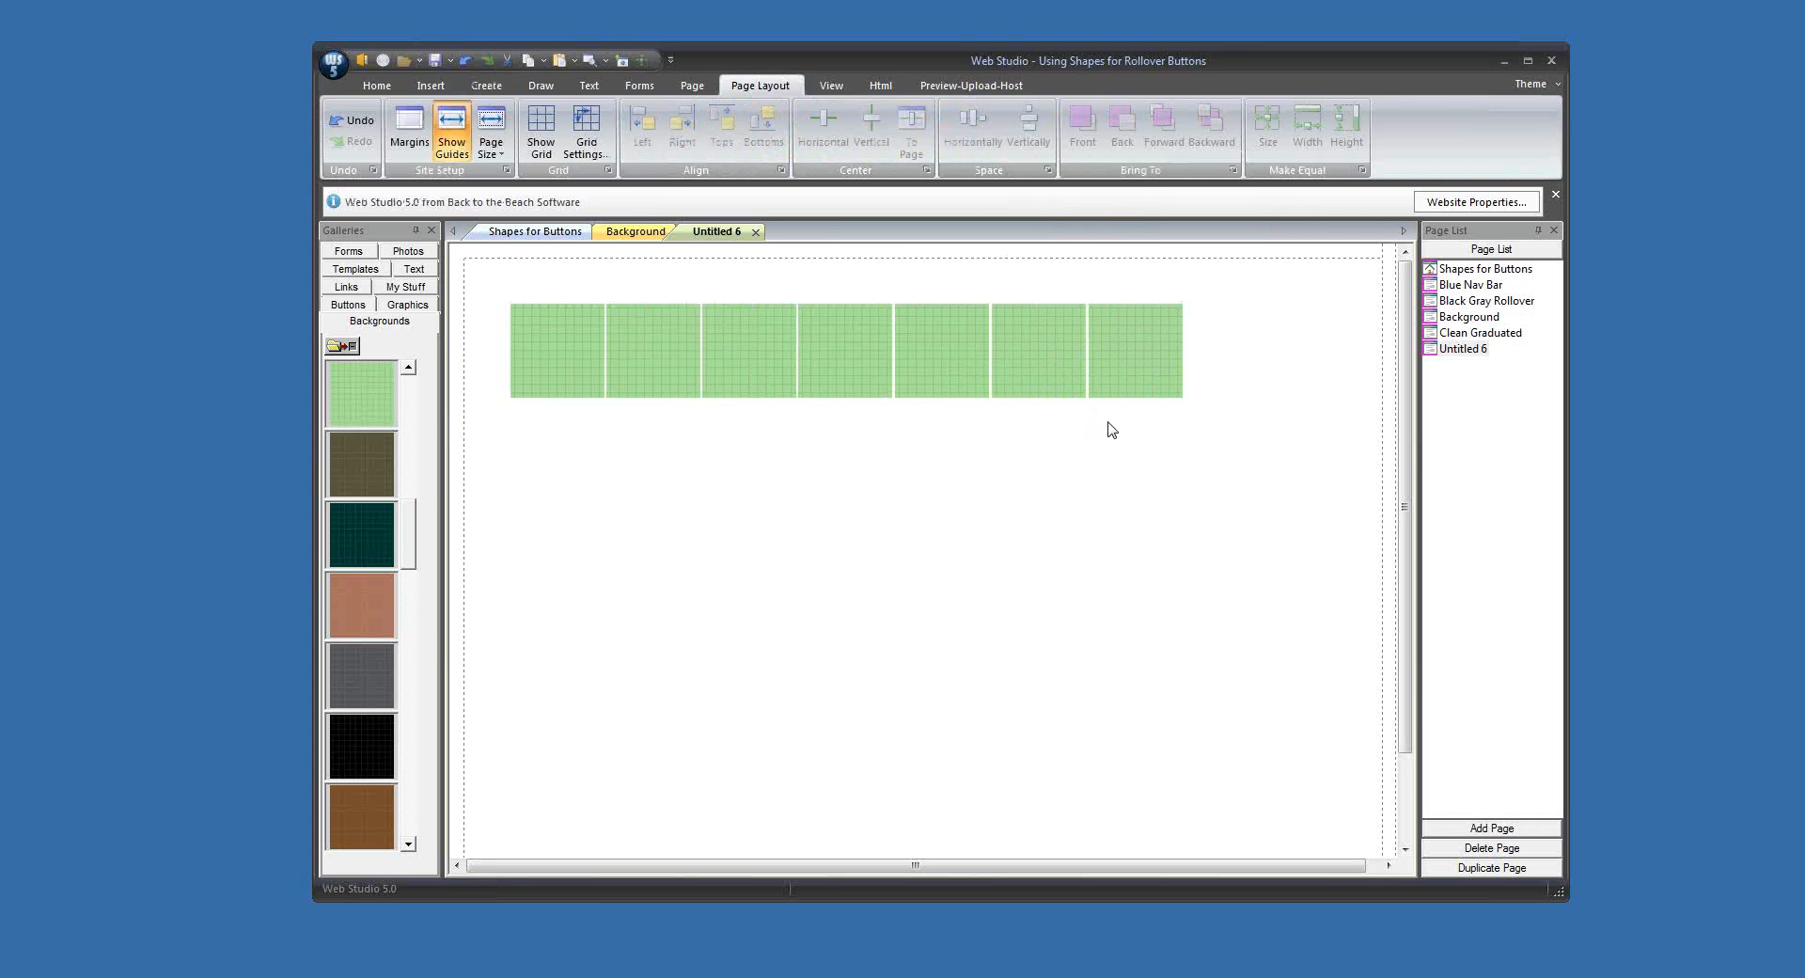
Step: Move the last green tile left, then realign and evenly respace all seven tiles to form a continuous strip
{"action": "left_click", "coordinate": [1120, 386]}
{"action": "left_click_drag", "start_coordinate": [1121, 387], "coordinate": [1086, 388]}
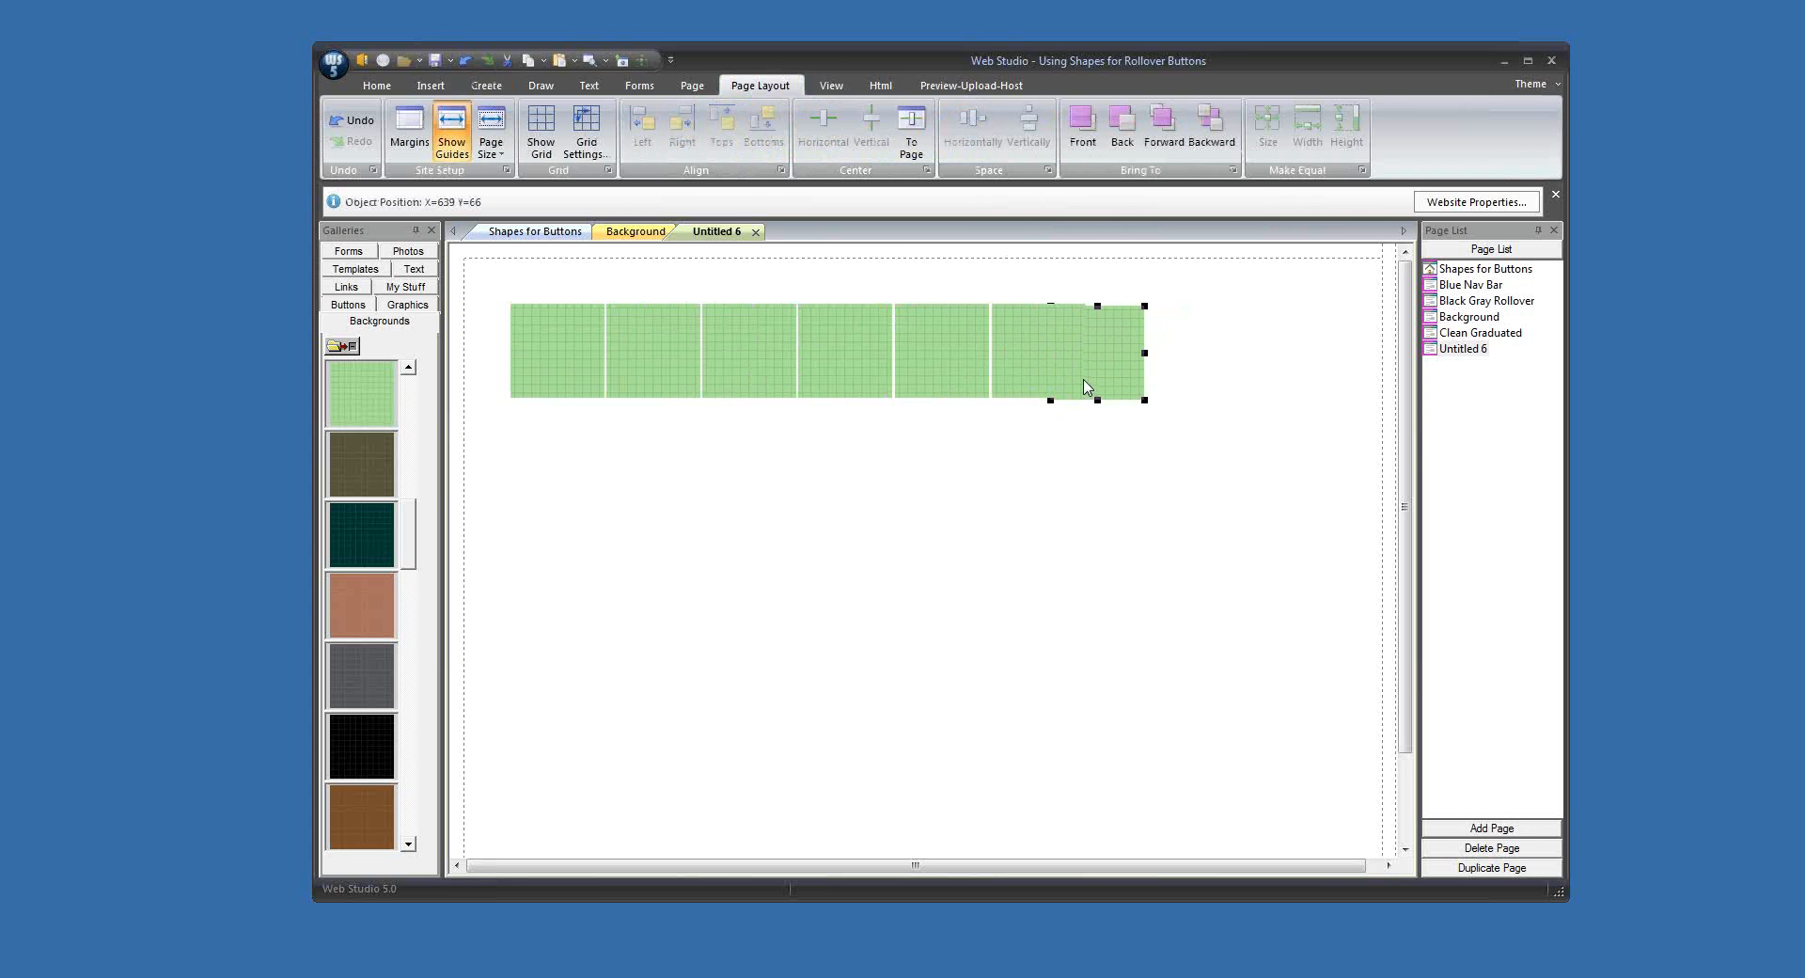
{"action": "left_click_drag", "start_coordinate": [501, 284], "coordinate": [1156, 406]}
{"action": "left_click", "coordinate": [721, 123]}
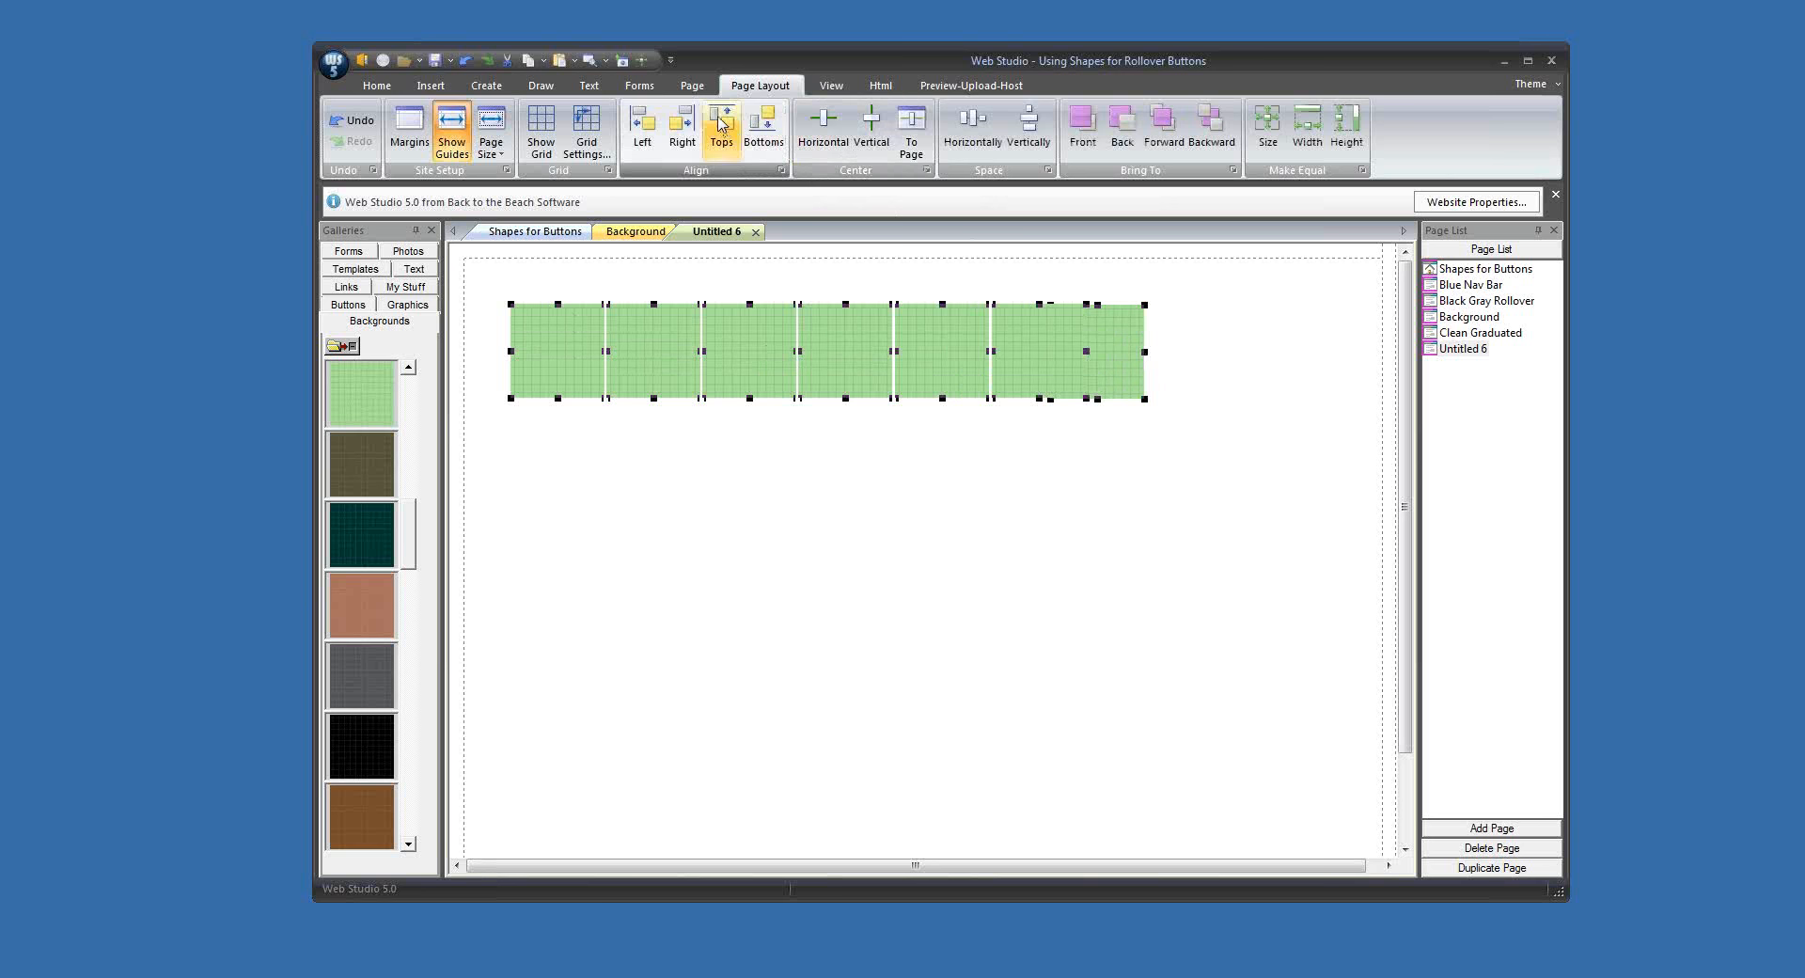
{"action": "left_click", "coordinate": [972, 123]}
{"action": "left_click", "coordinate": [1136, 458]}
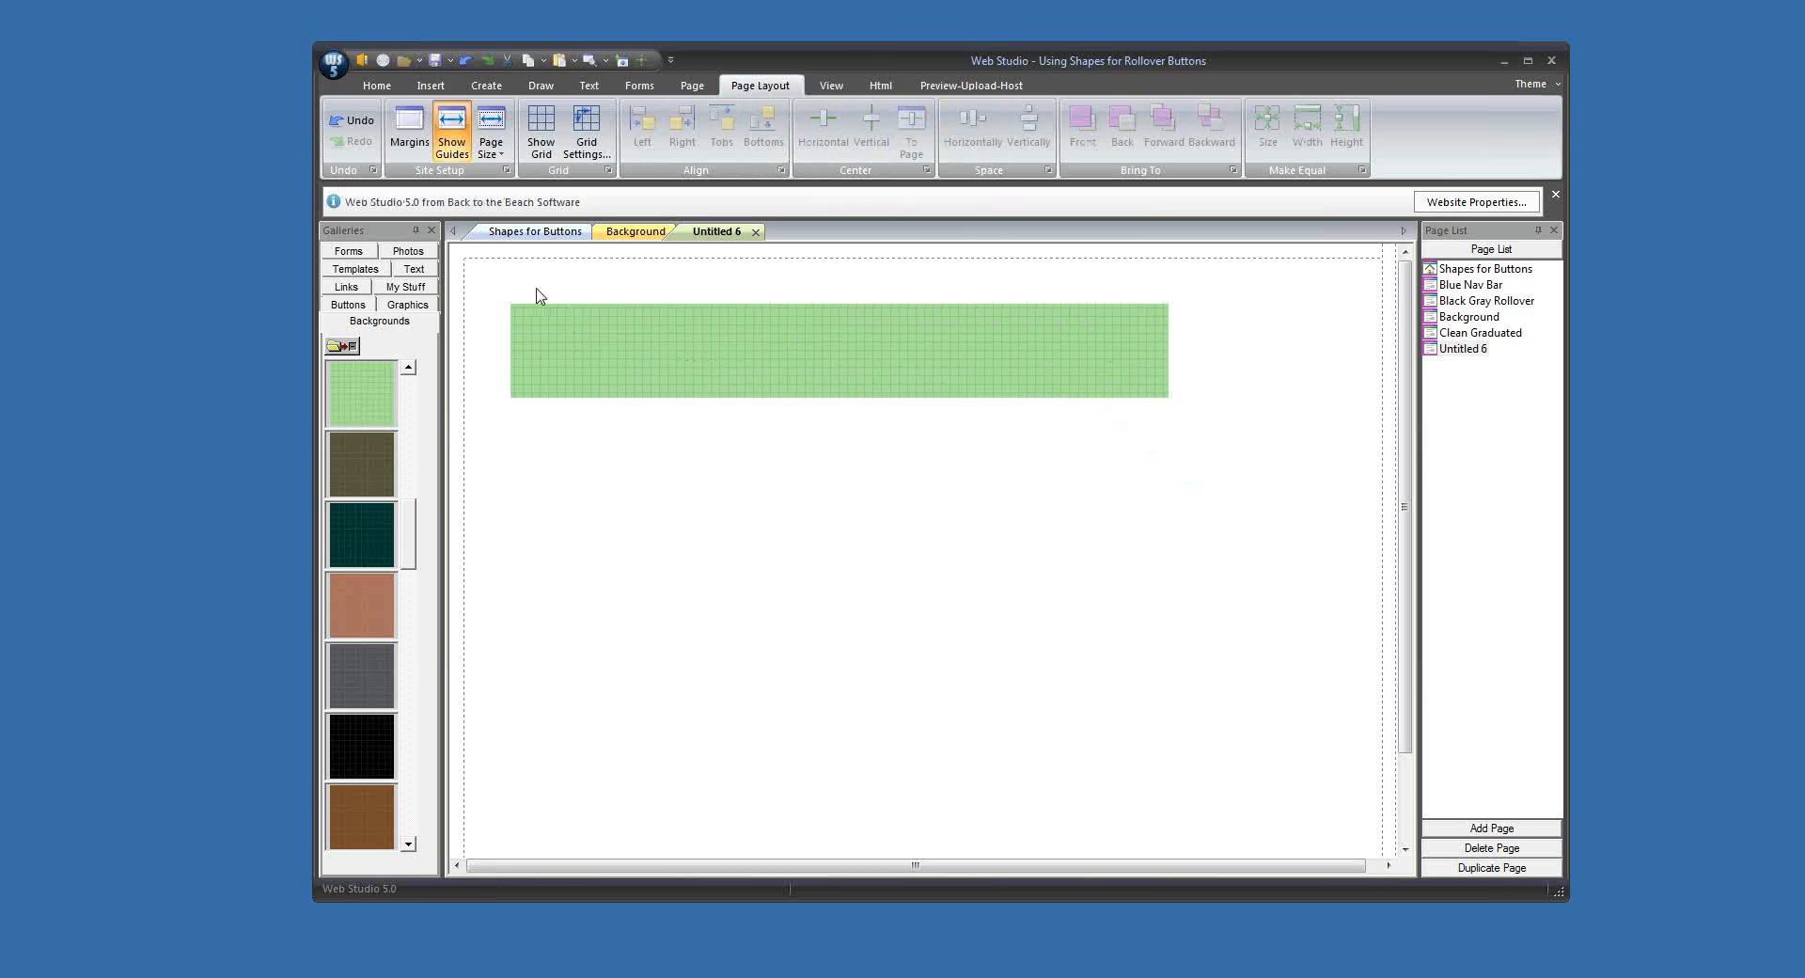
{"action": "left_click_drag", "start_coordinate": [497, 292], "coordinate": [1266, 420]}
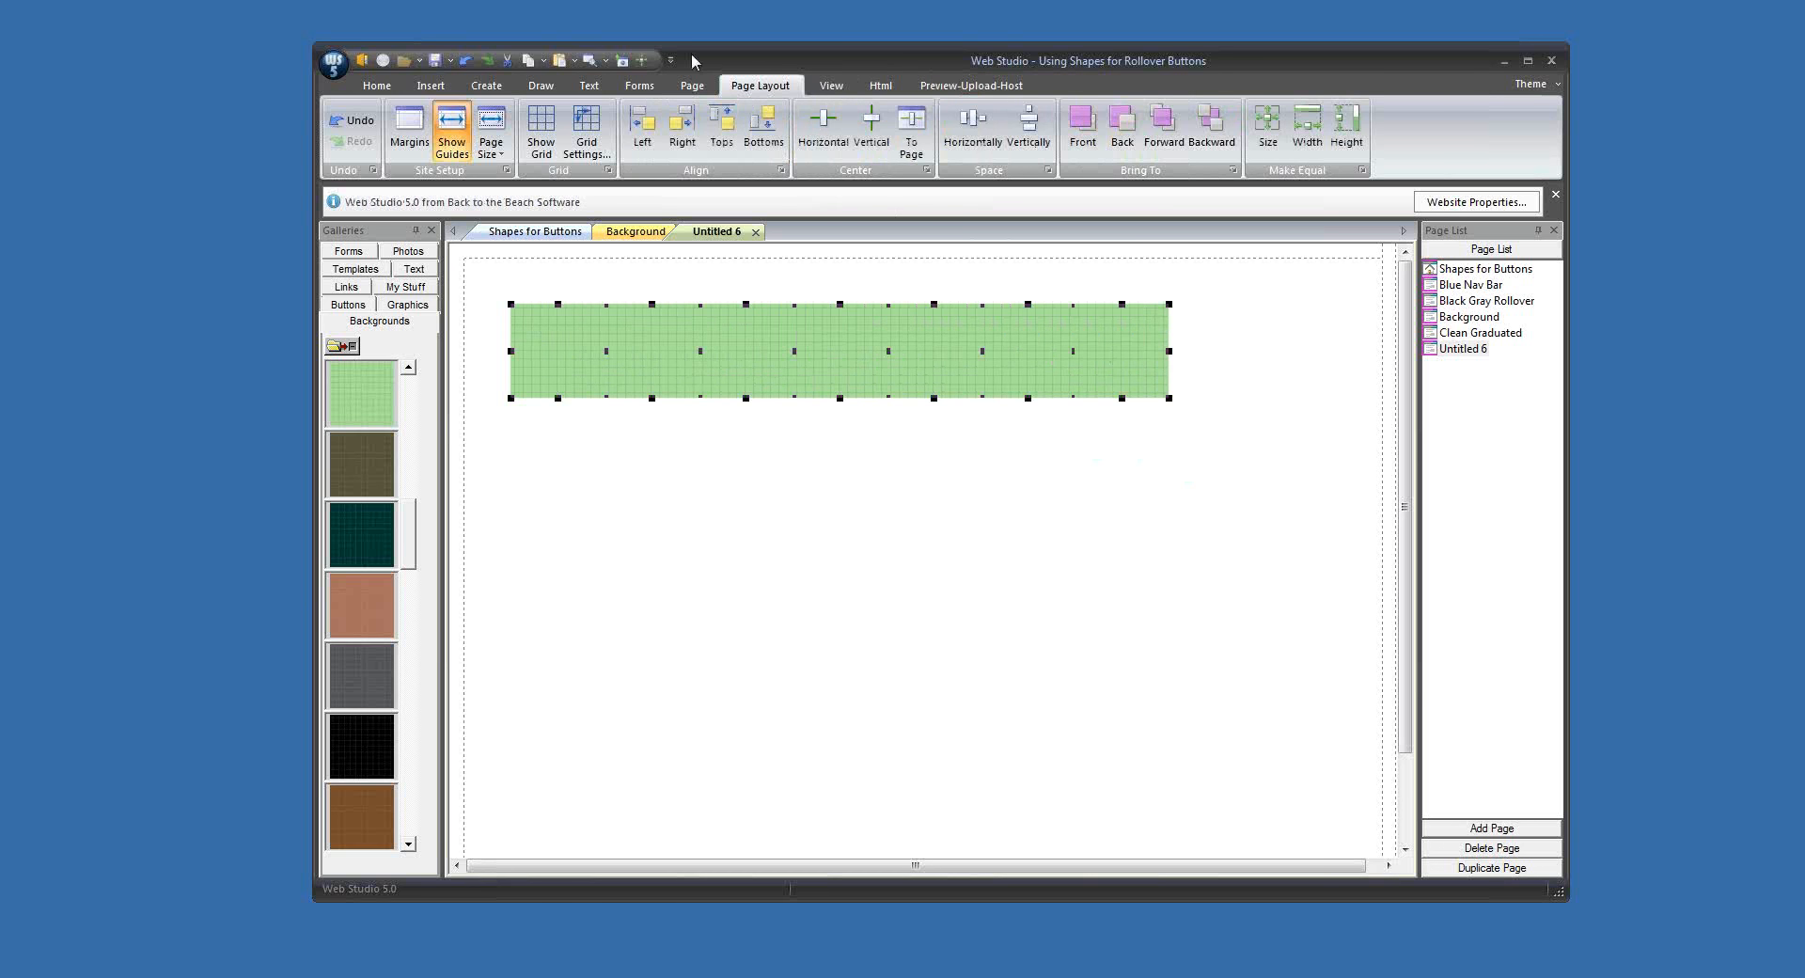
{"action": "left_click", "coordinate": [486, 85]}
{"action": "left_click", "coordinate": [1271, 247]}
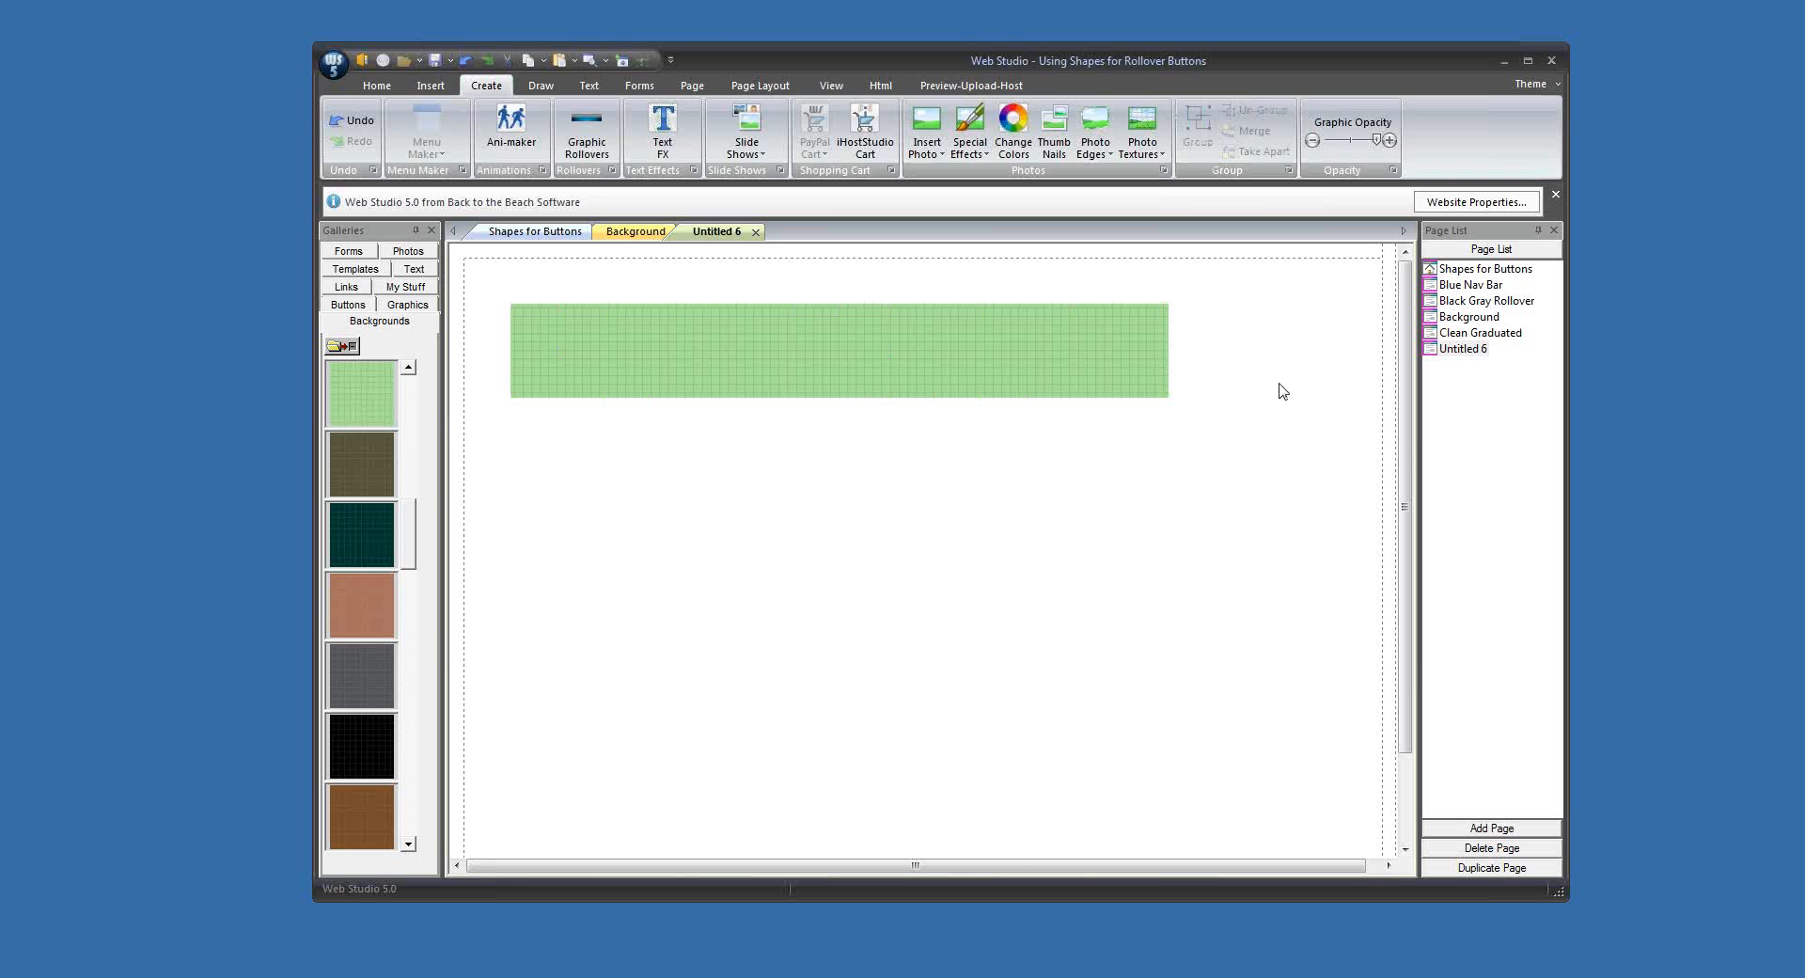
Step: On the Background page, move the button examples up and the loose button pieces down to clear space around the large blue-gray patterned tile
{"action": "left_click", "coordinate": [1444, 319]}
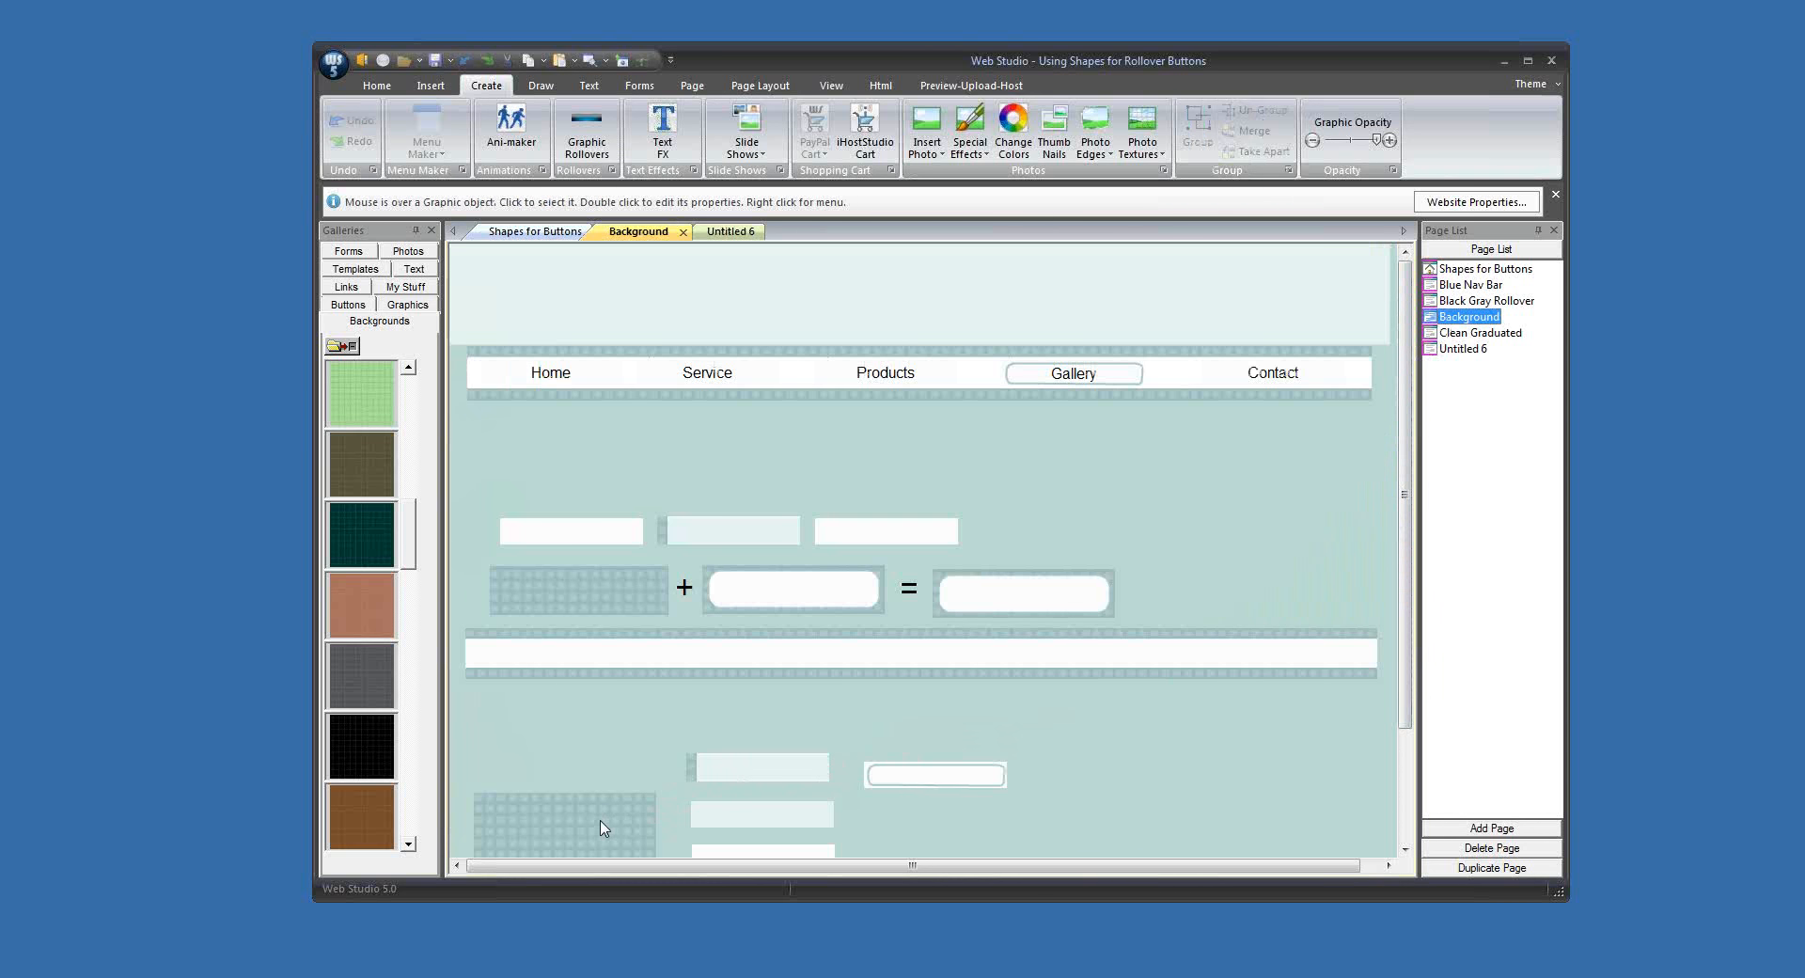
{"action": "left_click_drag", "start_coordinate": [601, 826], "coordinate": [599, 736]}
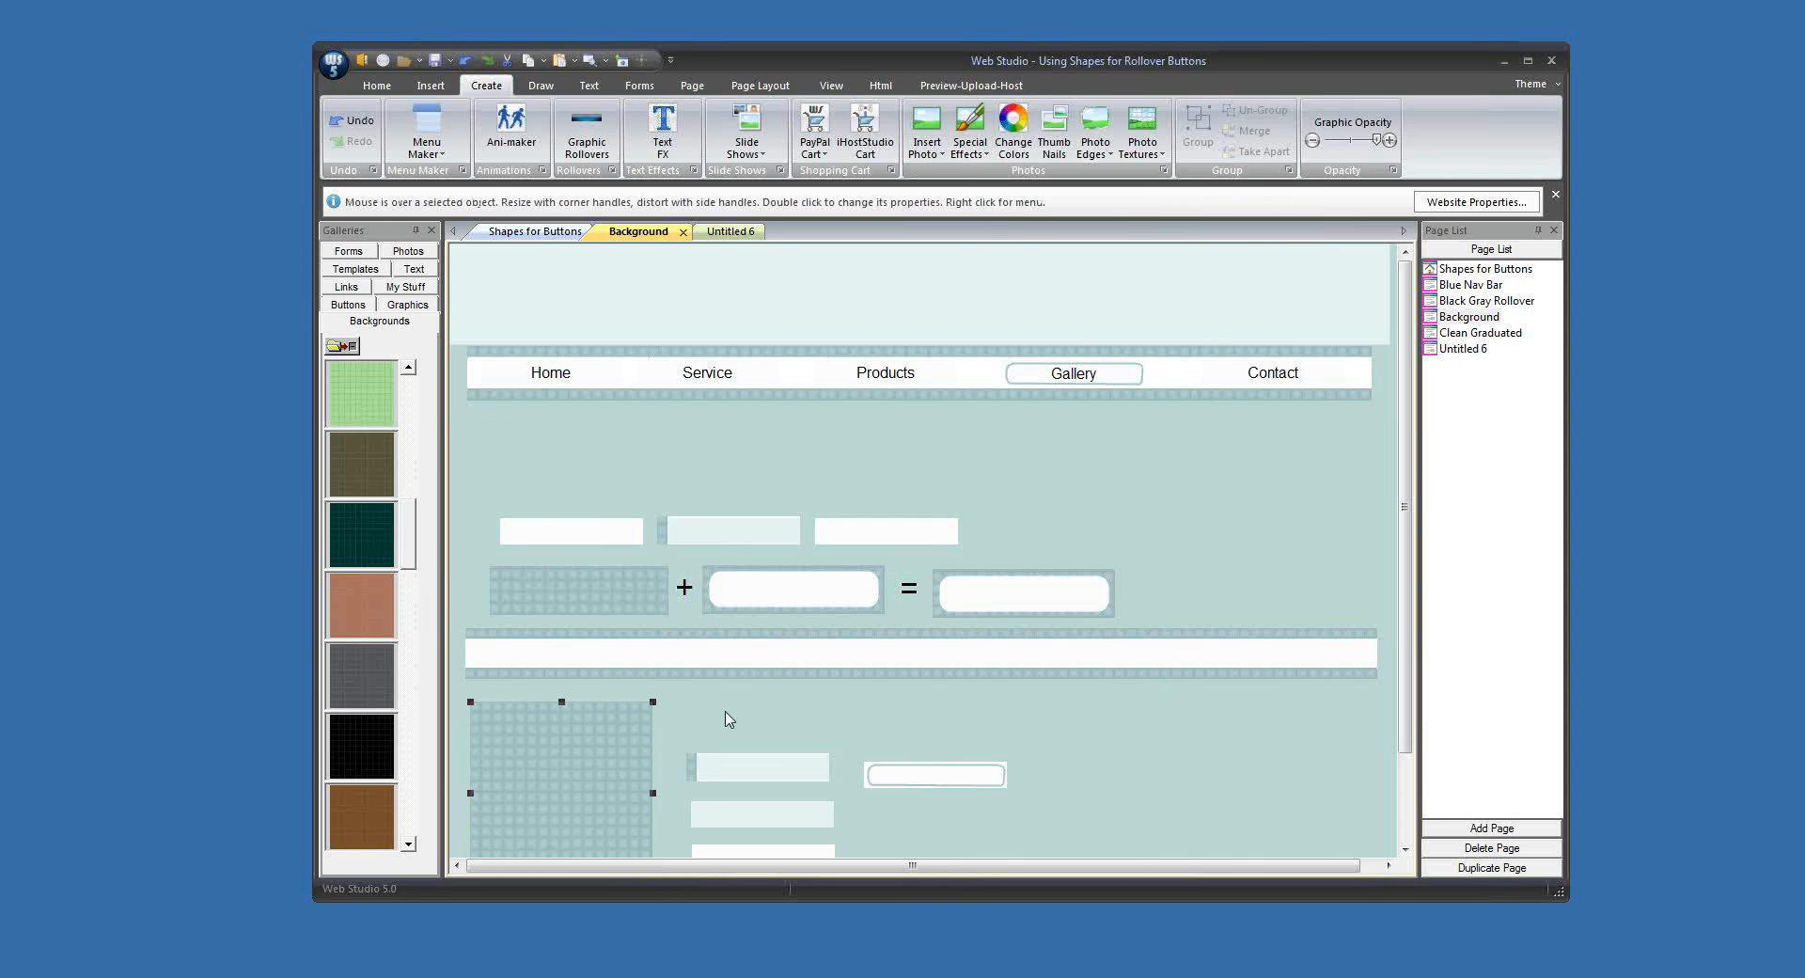
{"action": "left_click_drag", "start_coordinate": [486, 524], "coordinate": [1200, 569]}
{"action": "left_click_drag", "start_coordinate": [1405, 694], "coordinate": [1405, 757]}
{"action": "left_click_drag", "start_coordinate": [681, 671], "coordinate": [1013, 821]}
{"action": "left_click_drag", "start_coordinate": [924, 702], "coordinate": [934, 808]}
Step: Duplicate the blue-gray patterned tile into a row of five, with tops aligned and even horizontal spacing
{"action": "left_click_drag", "start_coordinate": [568, 701], "coordinate": [1246, 634]}
{"action": "left_click_drag", "start_coordinate": [516, 530], "coordinate": [1269, 671]}
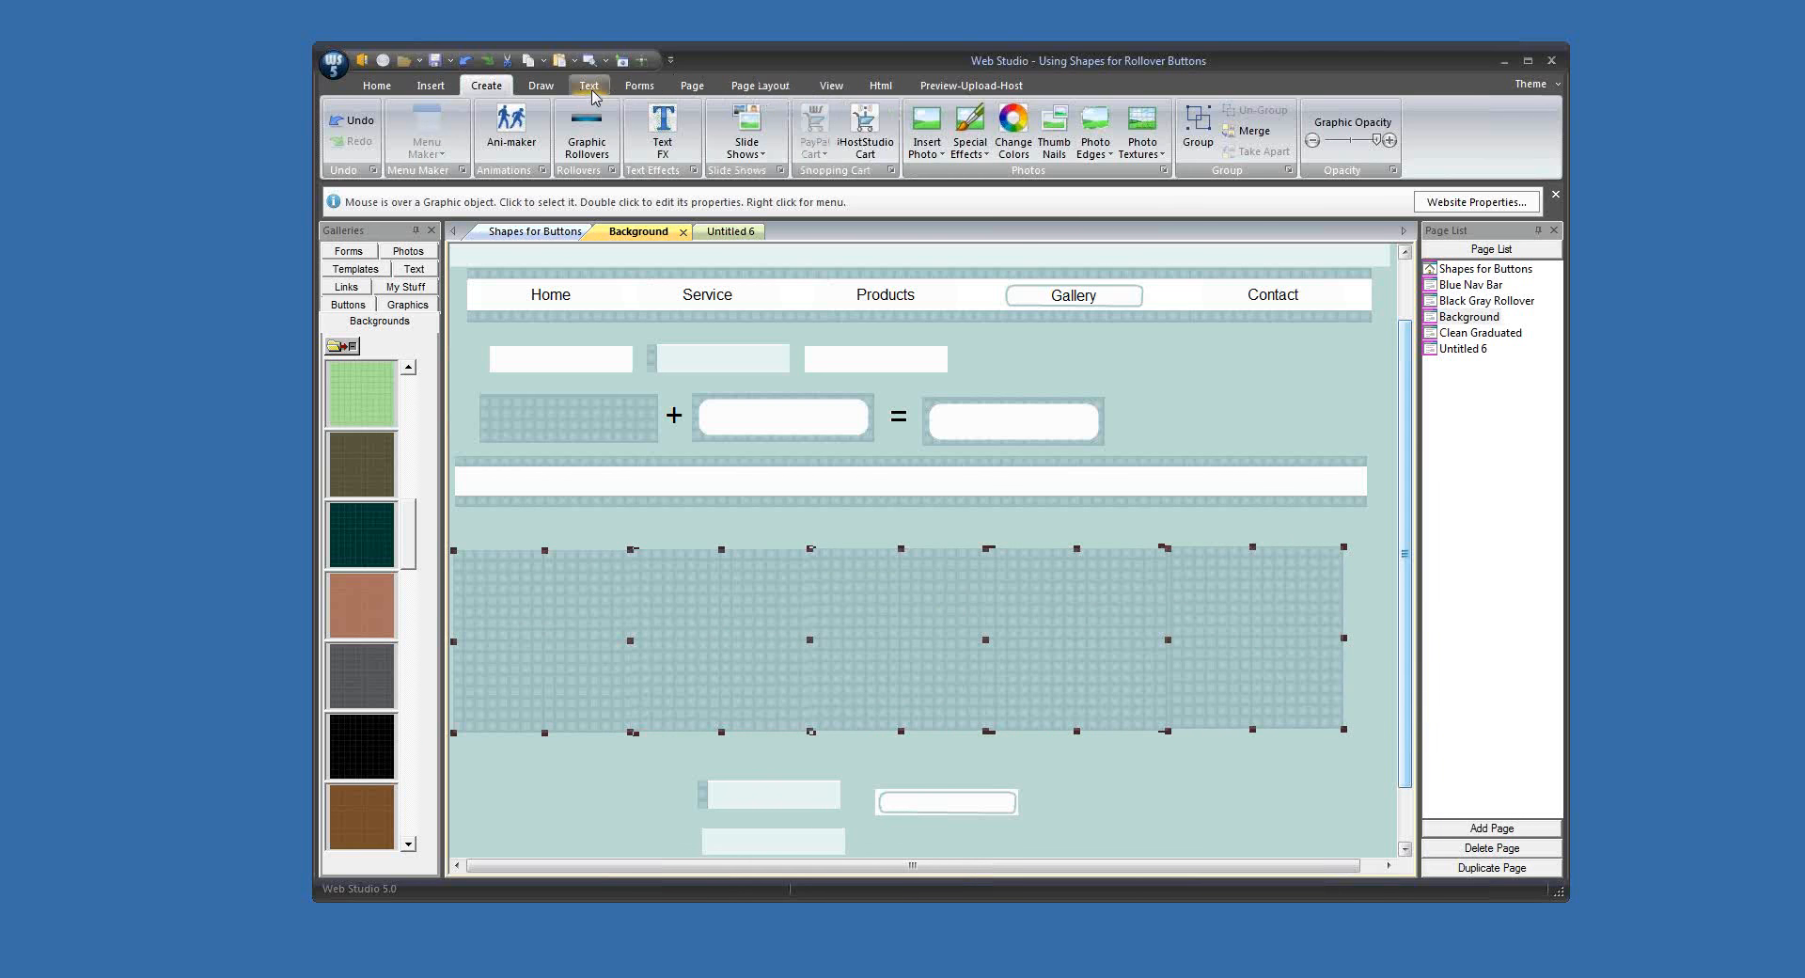
{"action": "left_click", "coordinate": [760, 86]}
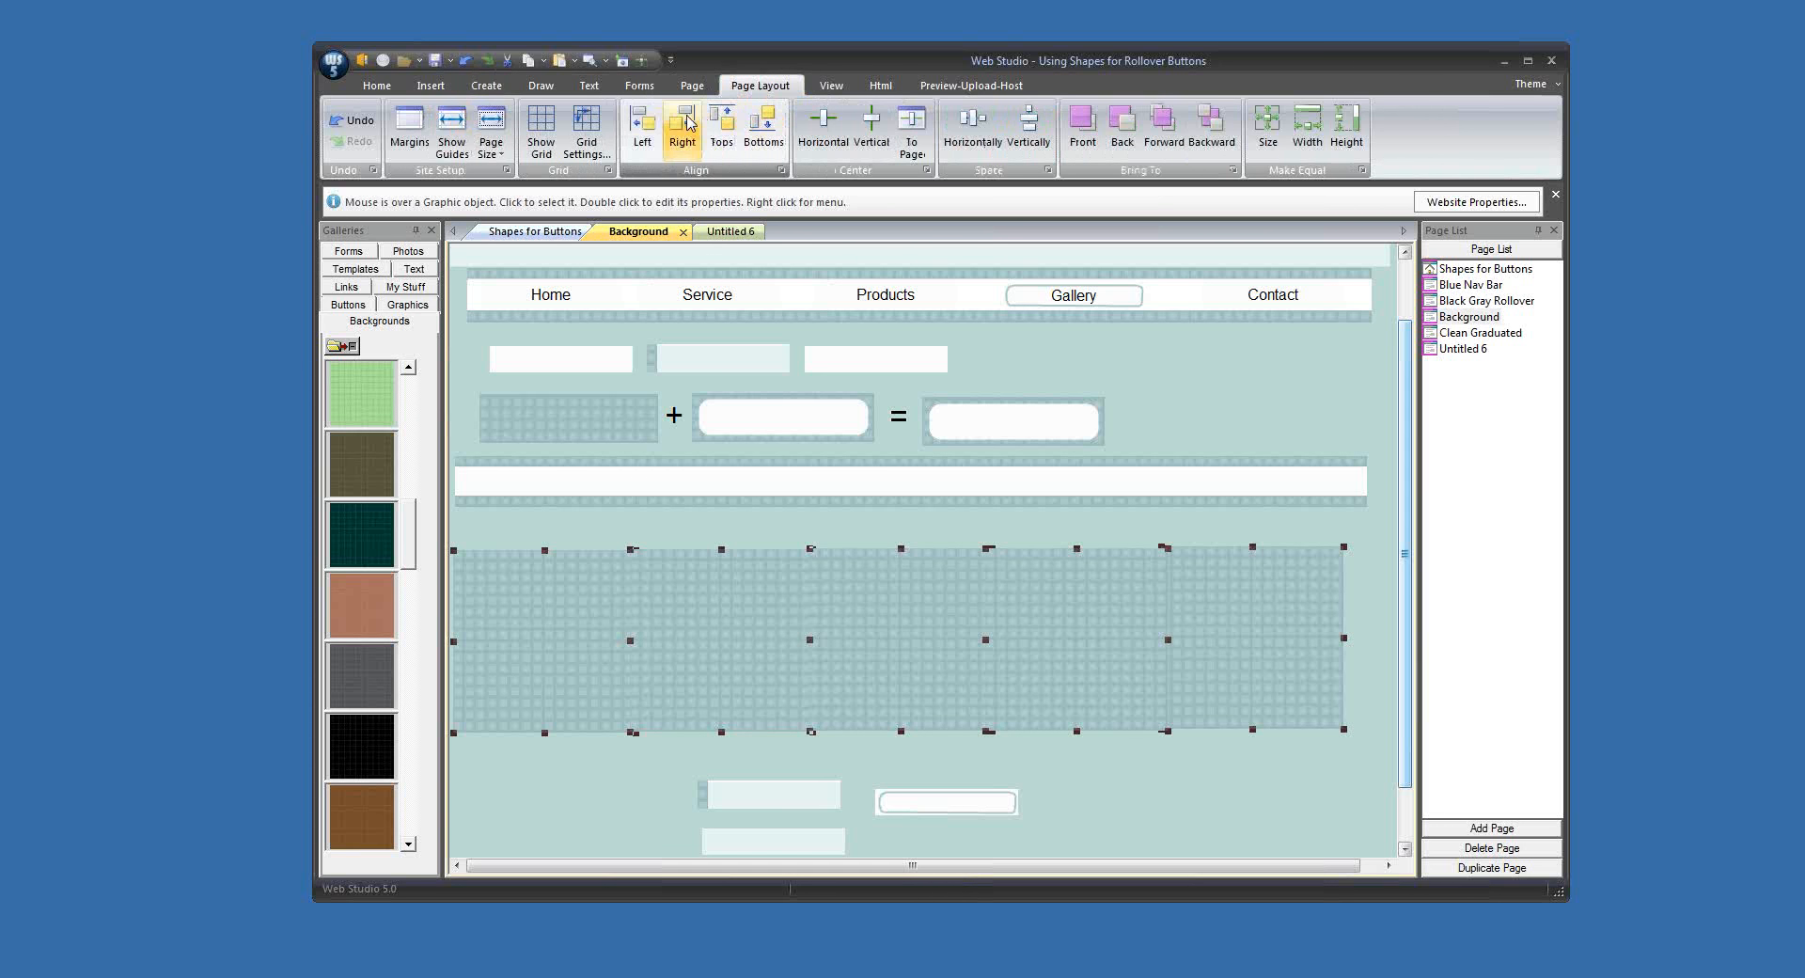
{"action": "left_click", "coordinate": [721, 127]}
{"action": "left_click", "coordinate": [973, 124]}
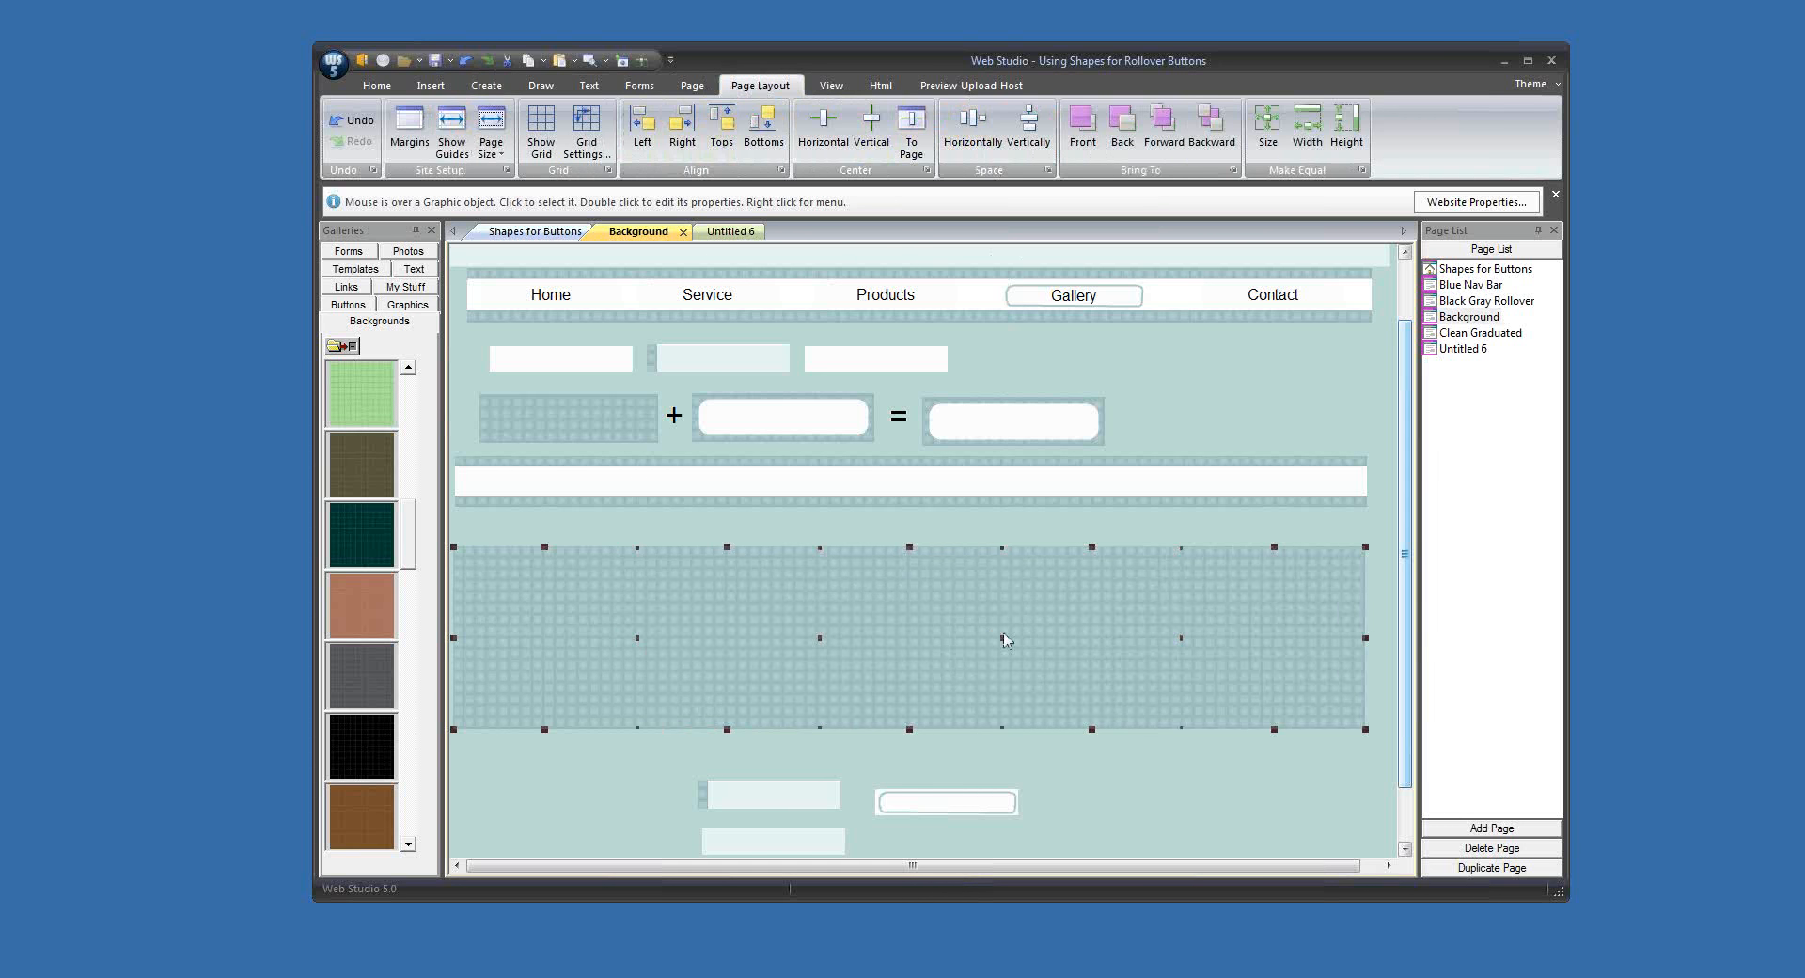
Step: Merge the five blue-gray patterned tiles into one graphic and flatten it into a thin horizontal strip
{"action": "left_click", "coordinate": [487, 85]}
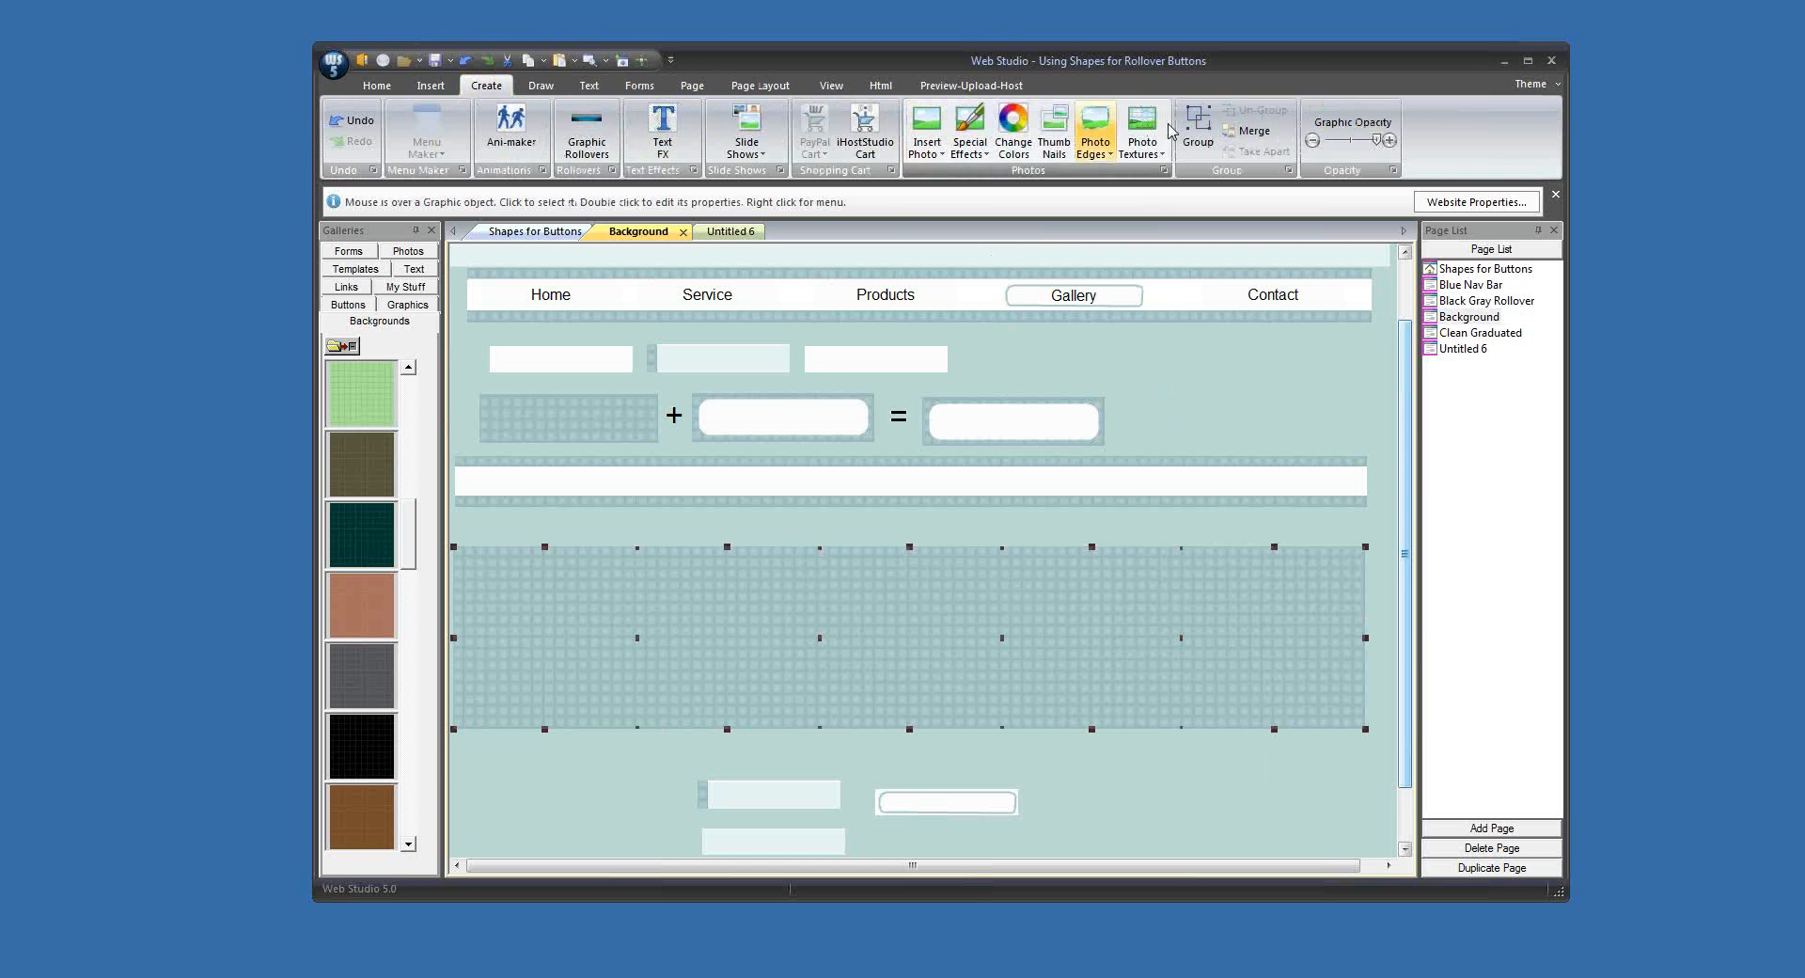
{"action": "left_click", "coordinate": [1241, 137]}
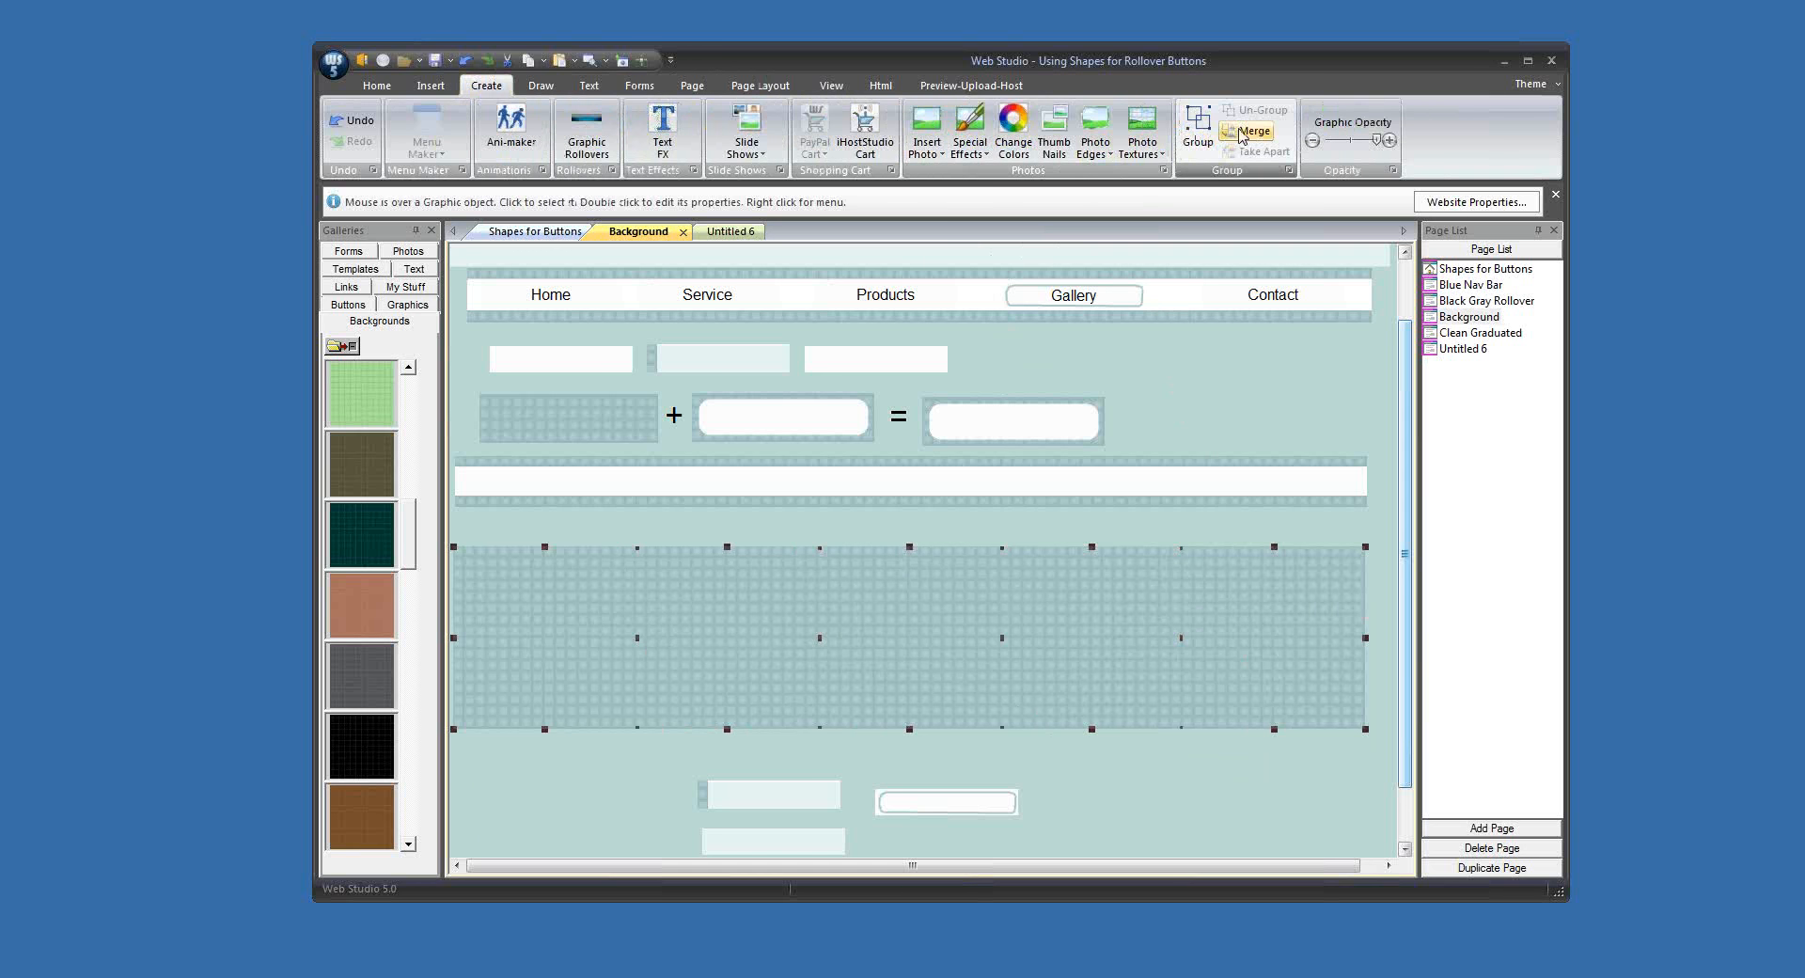
{"action": "left_click", "coordinate": [879, 660]}
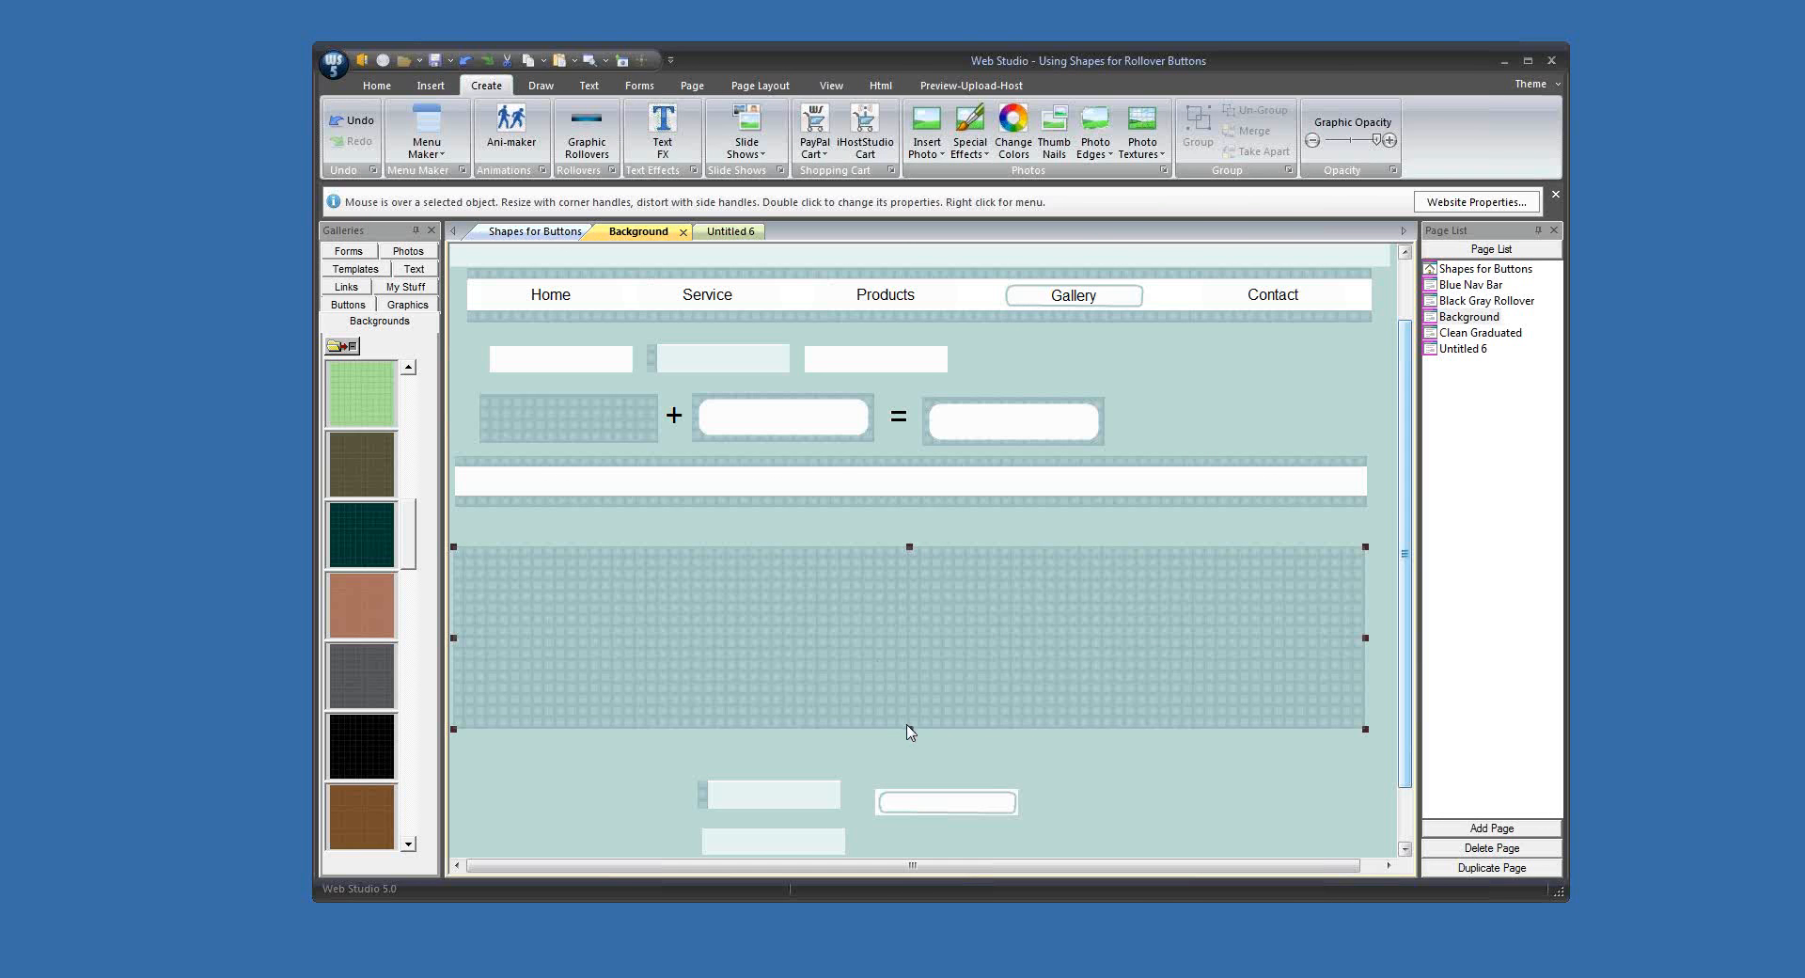
{"action": "left_click_drag", "start_coordinate": [909, 726], "coordinate": [886, 564]}
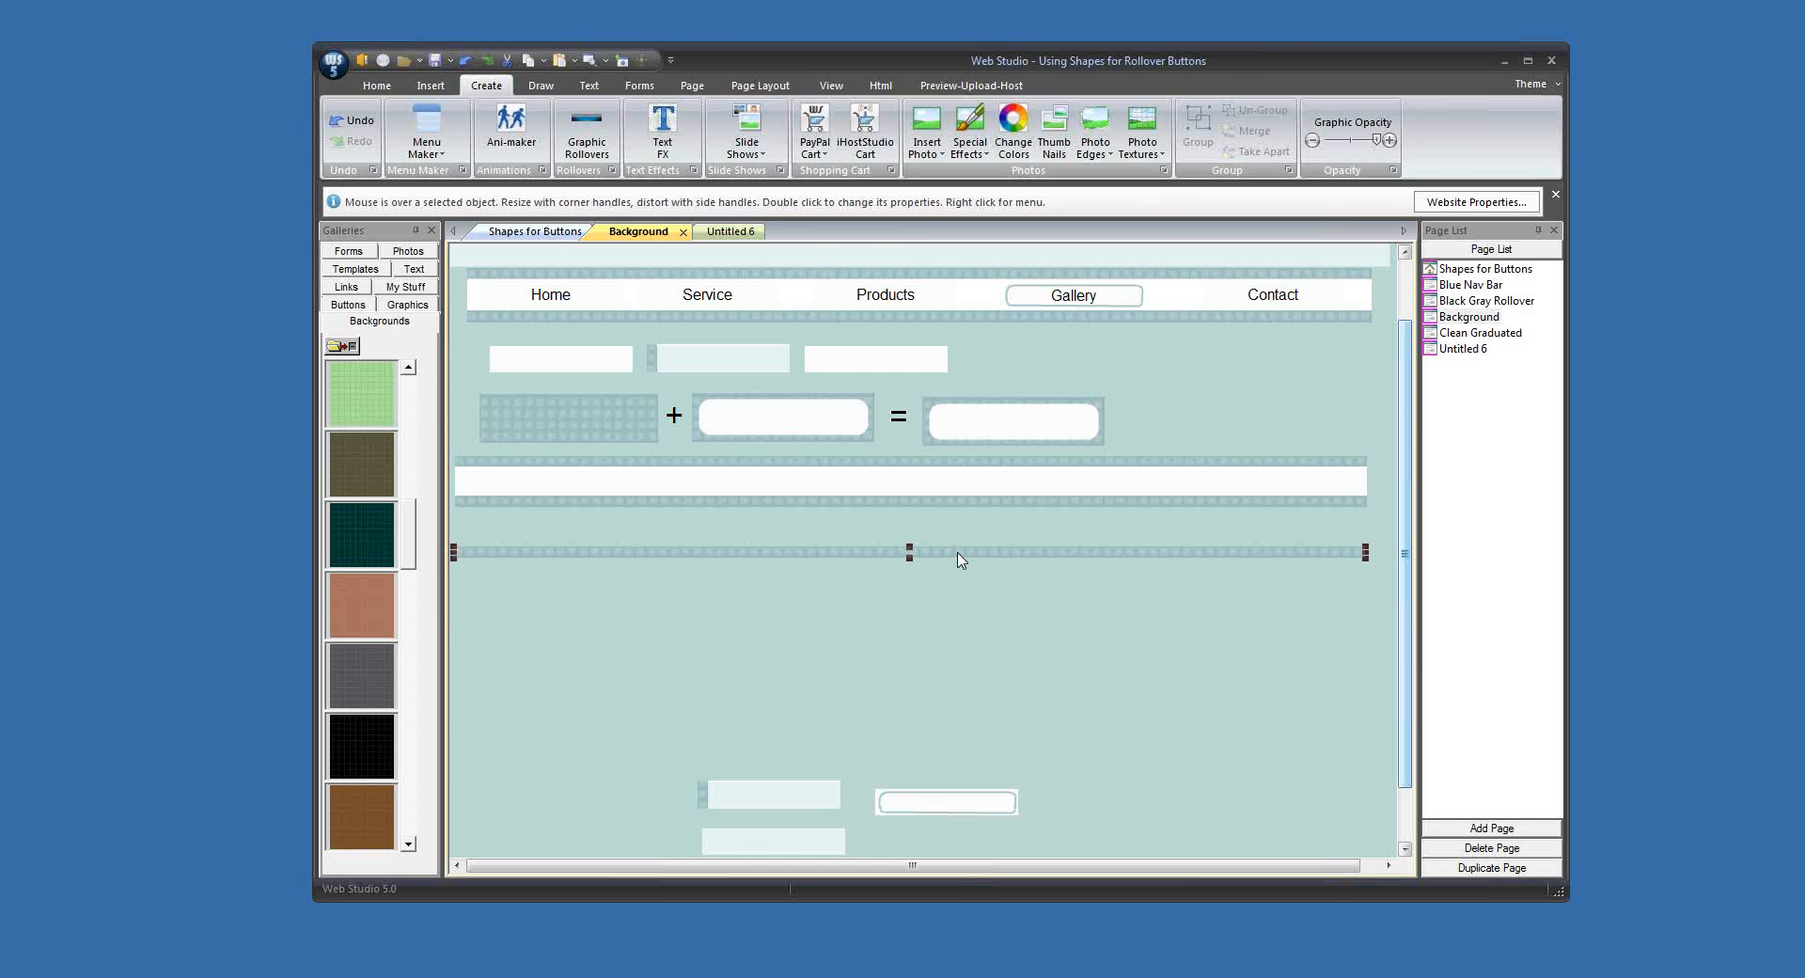
Step: Duplicate the thin patterned strip just below itself and delete the old white-centered bar above it
{"action": "left_click_drag", "start_coordinate": [960, 559], "coordinate": [955, 599]}
{"action": "left_click", "coordinate": [914, 498]}
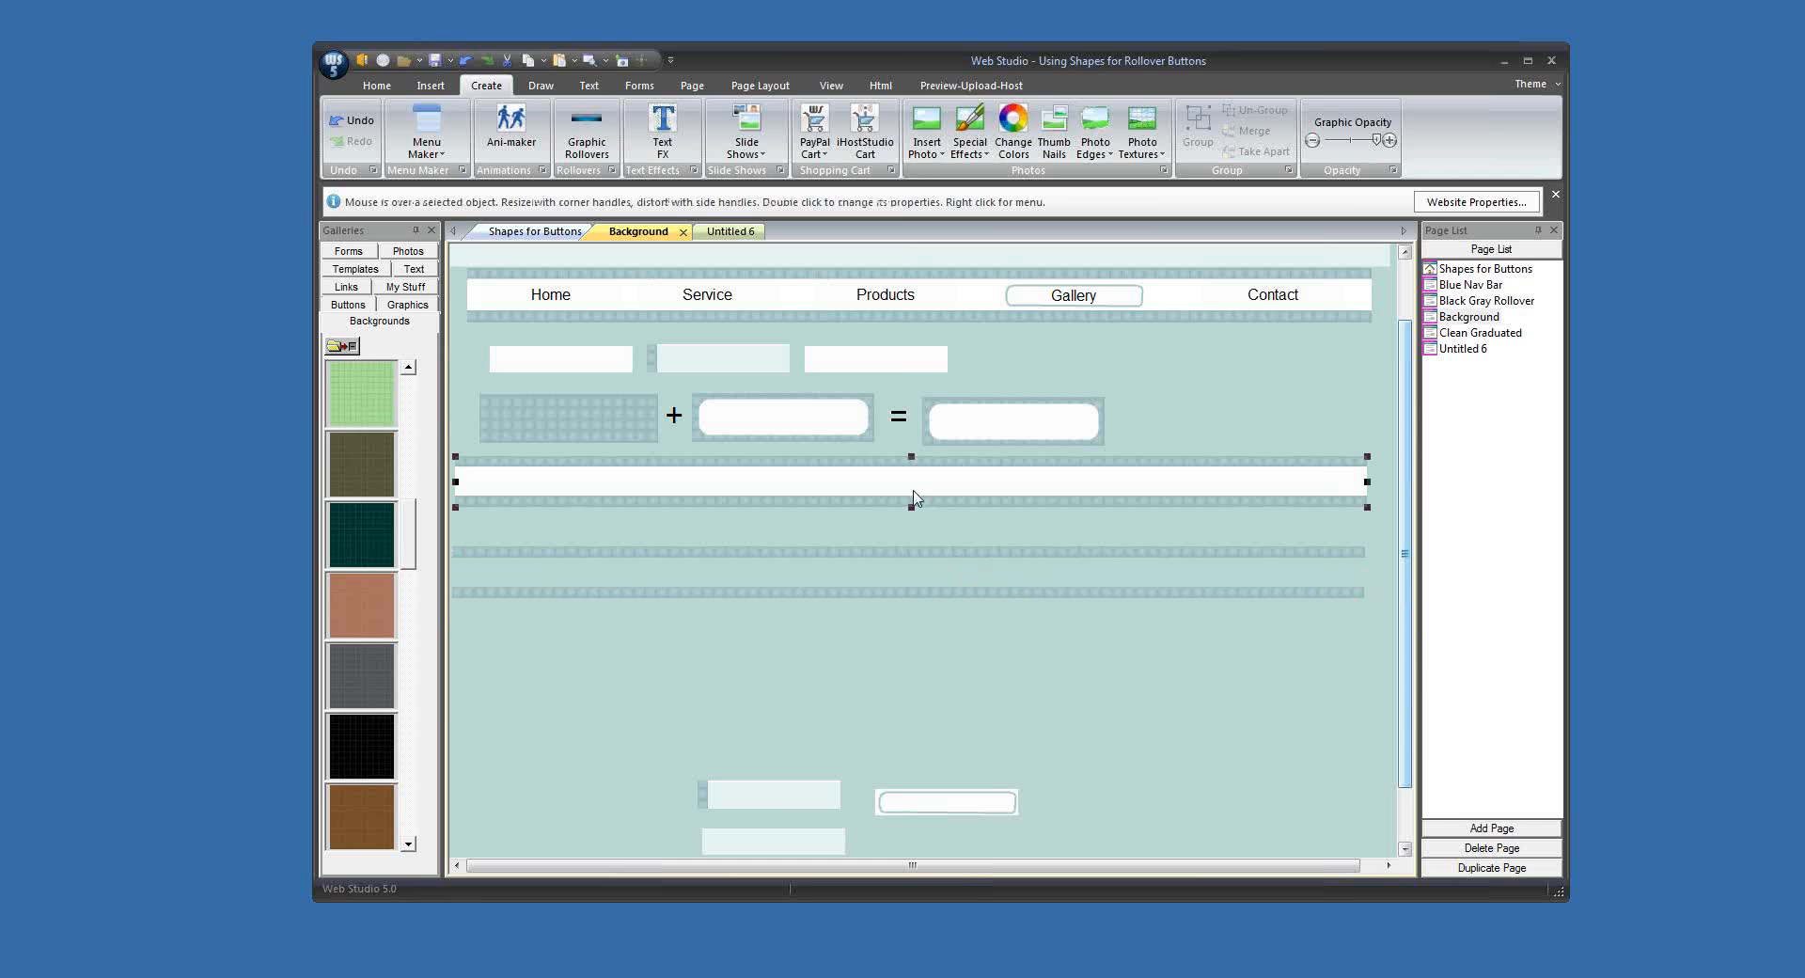
{"action": "key", "text": "Delete"}
Step: Add a square shape, place it below the button examples, and fill it with white
{"action": "left_click", "coordinate": [538, 88]}
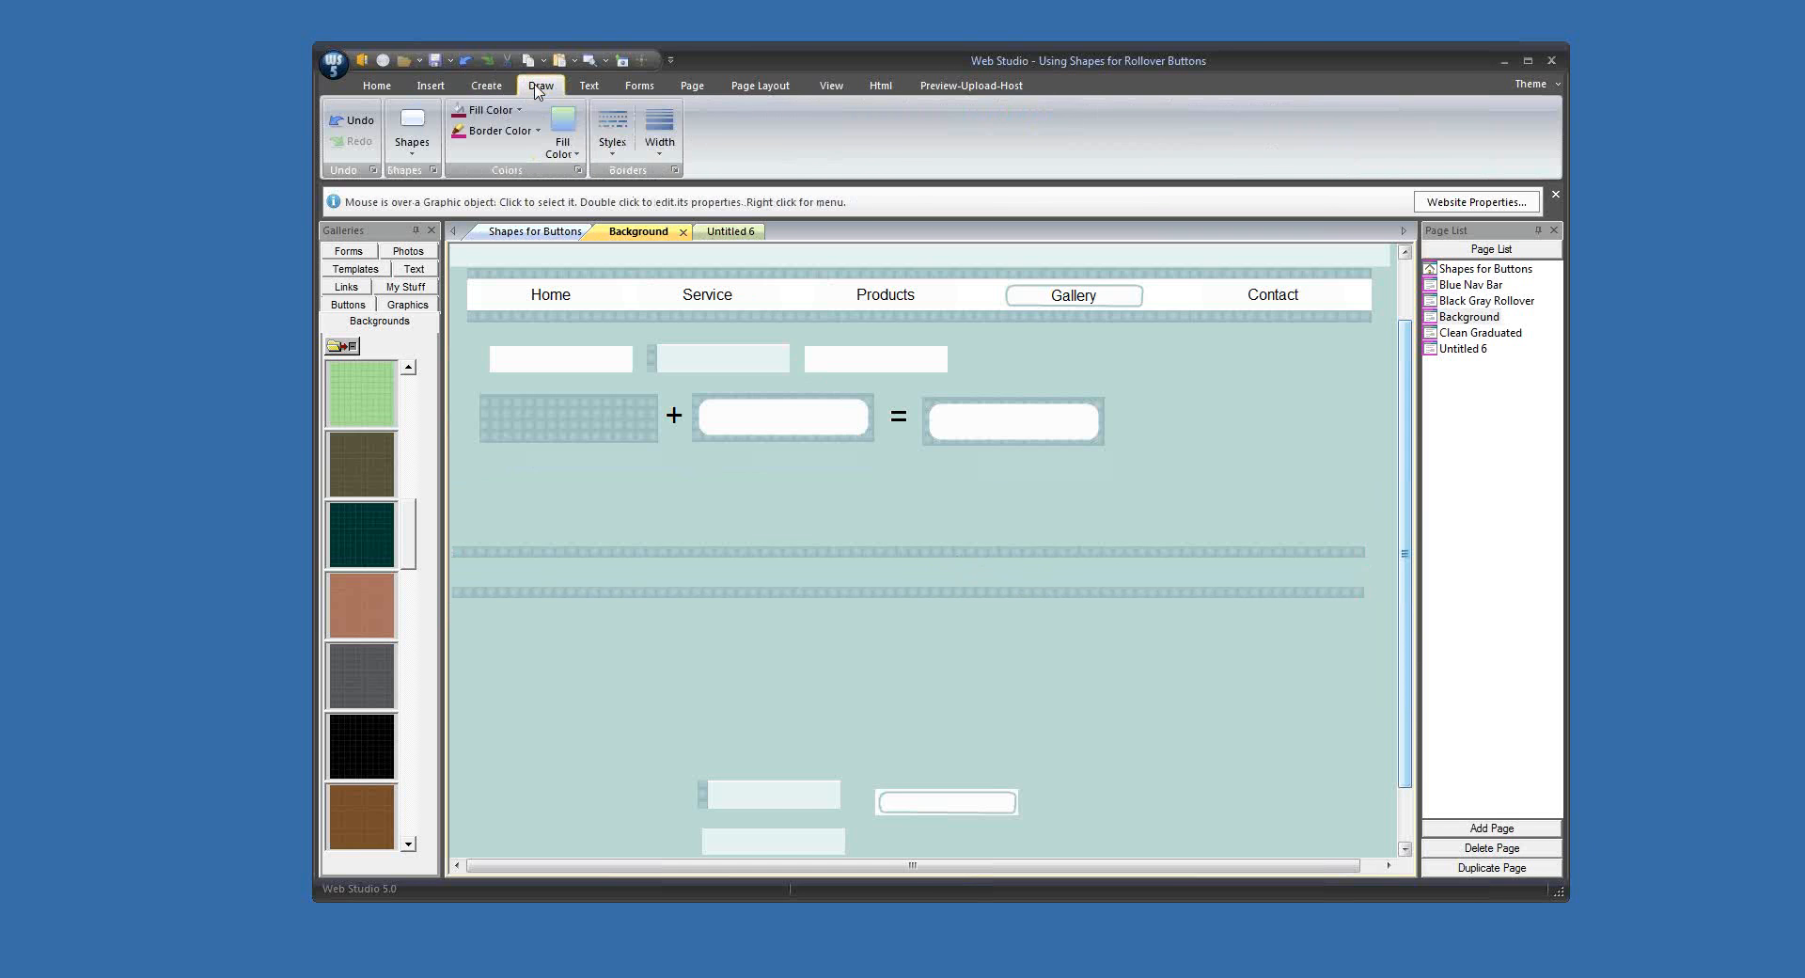
{"action": "left_click", "coordinate": [412, 127]}
{"action": "left_click", "coordinate": [414, 199]}
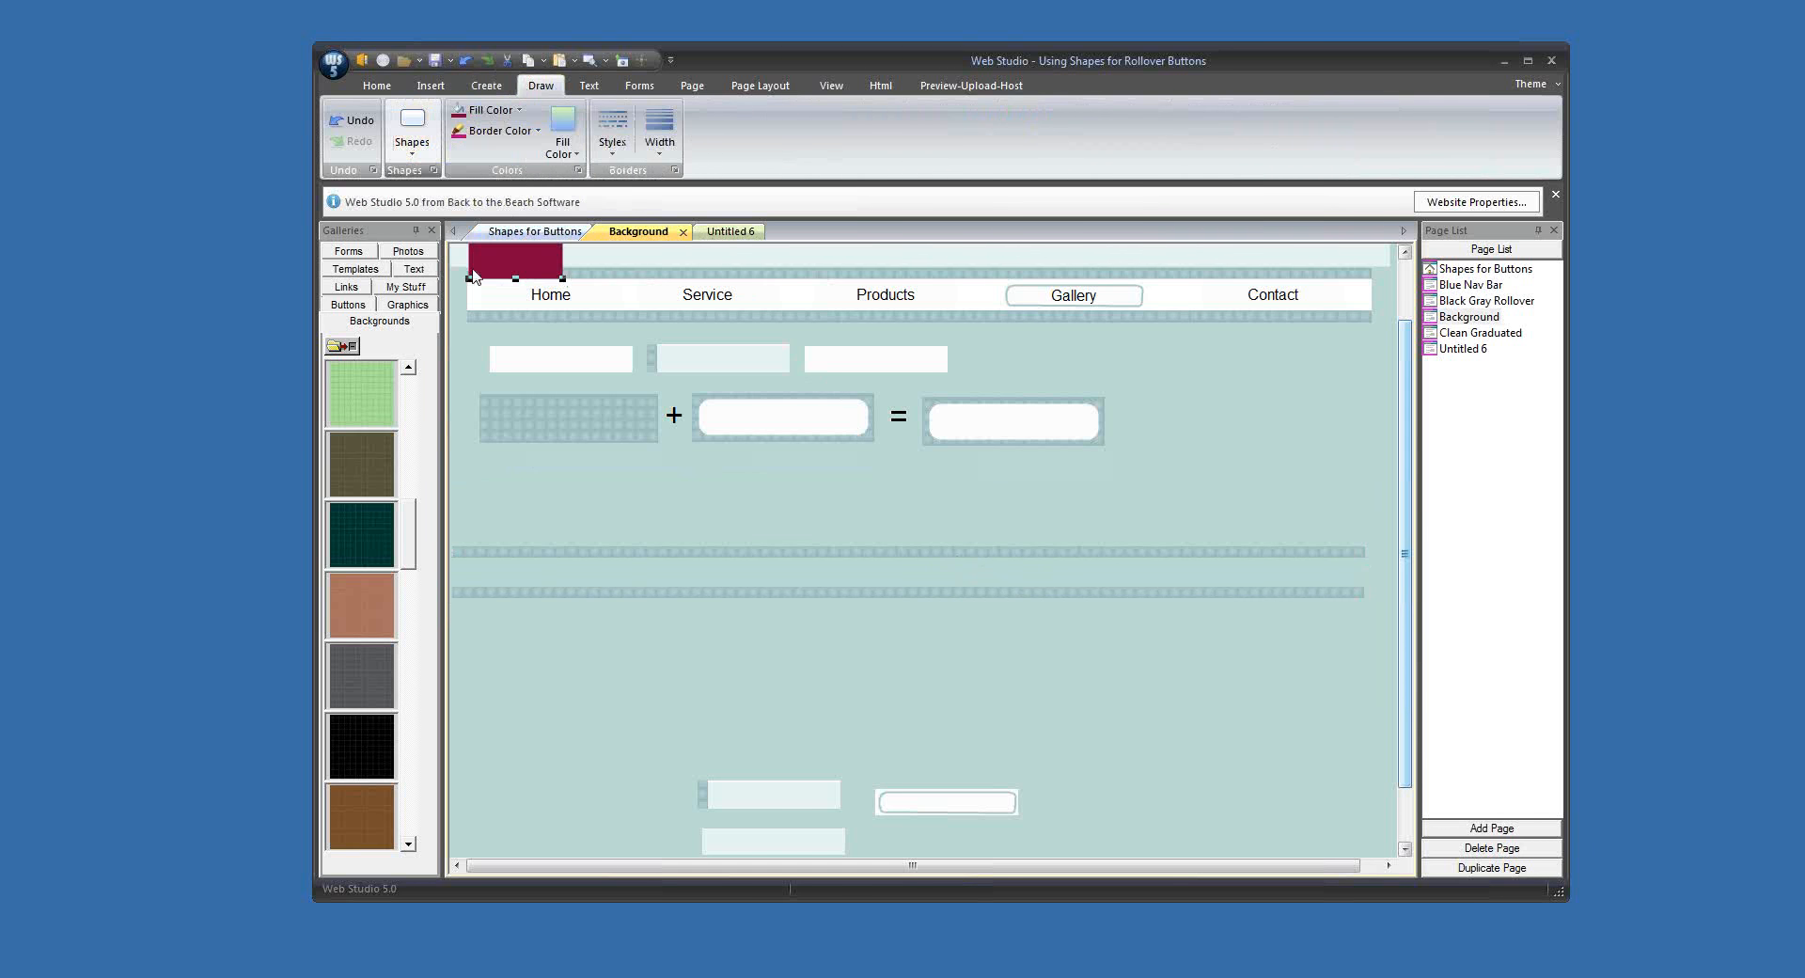
{"action": "left_click_drag", "start_coordinate": [497, 254], "coordinate": [493, 494]}
{"action": "left_click", "coordinate": [491, 110]}
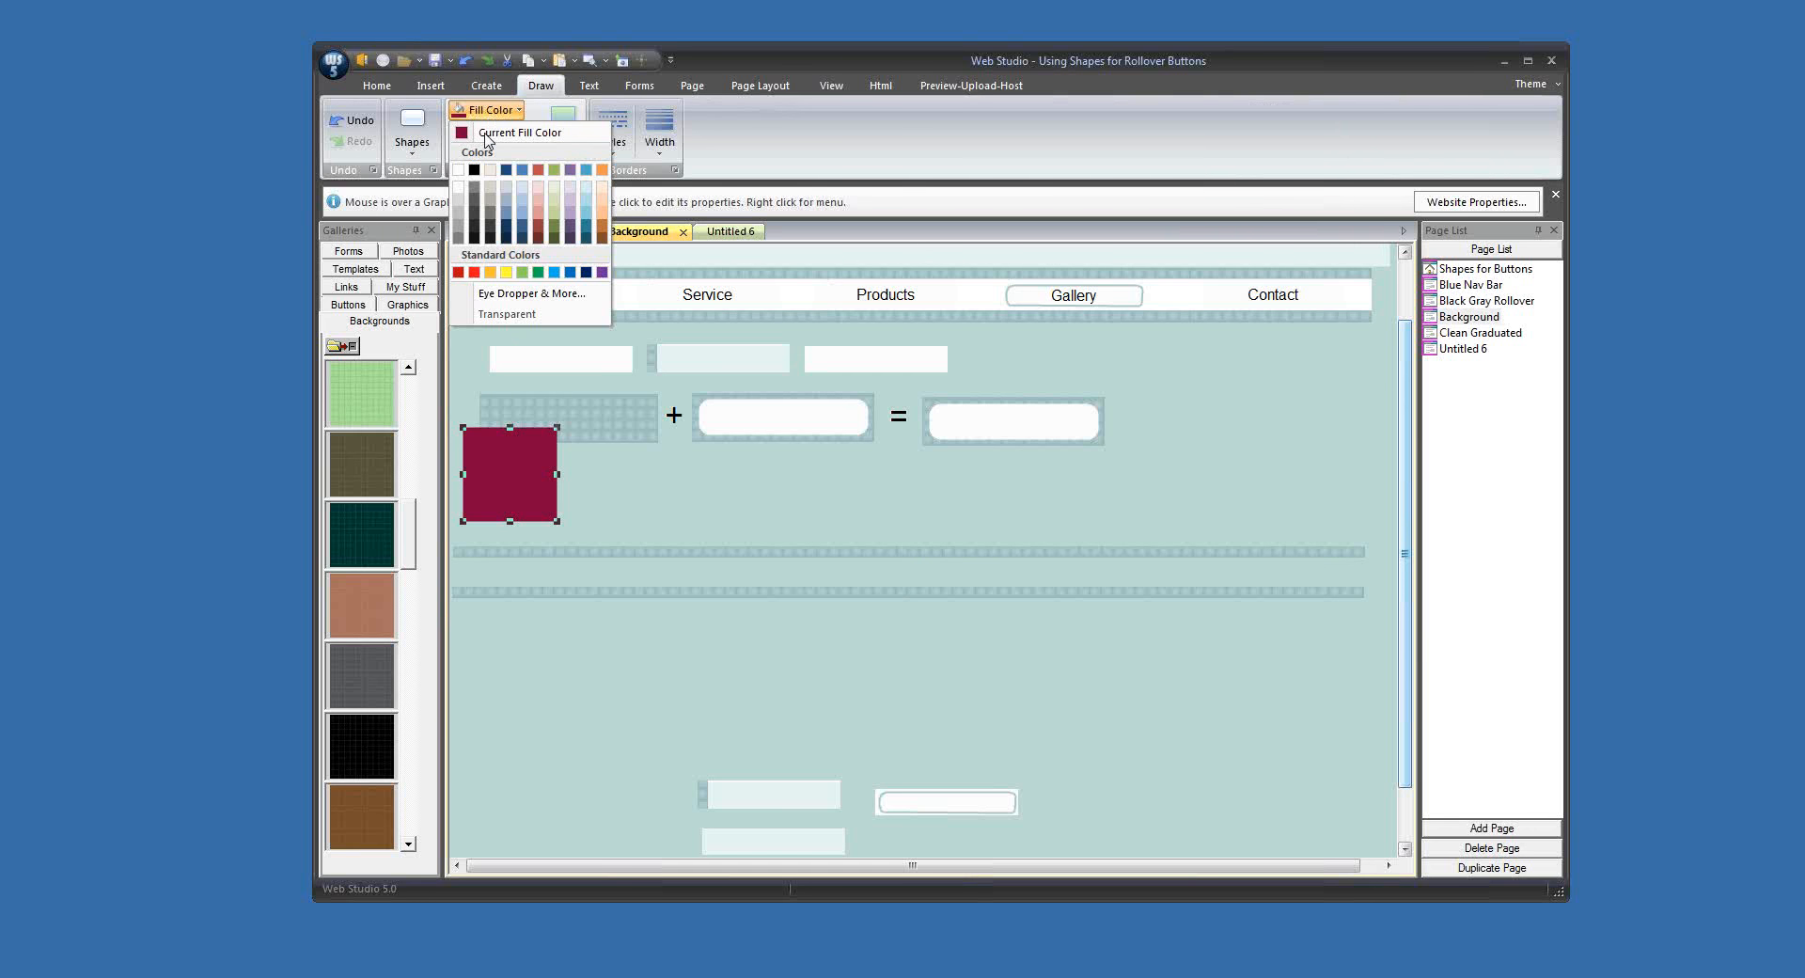
{"action": "left_click", "coordinate": [508, 294]}
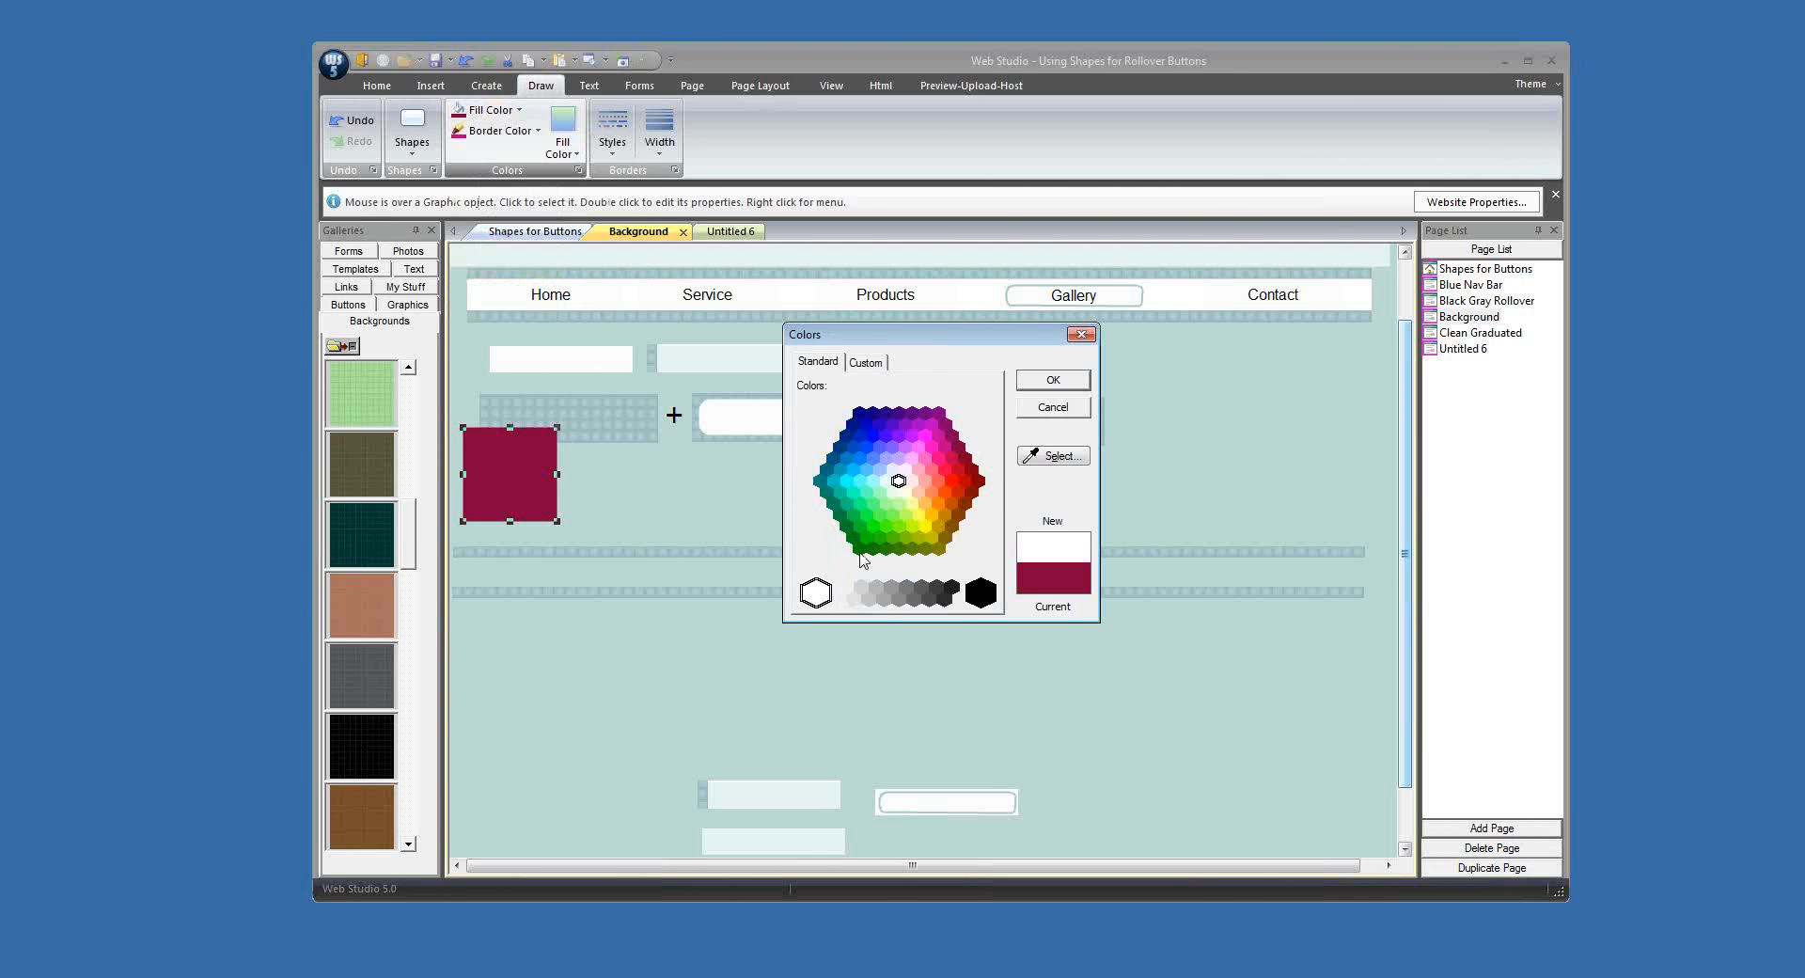
{"action": "left_click", "coordinate": [1052, 393]}
Step: Stretch the white square into a long bar spanning the gap between the two patterned strips and send it behind them
{"action": "left_click_drag", "start_coordinate": [554, 489], "coordinate": [1365, 553]}
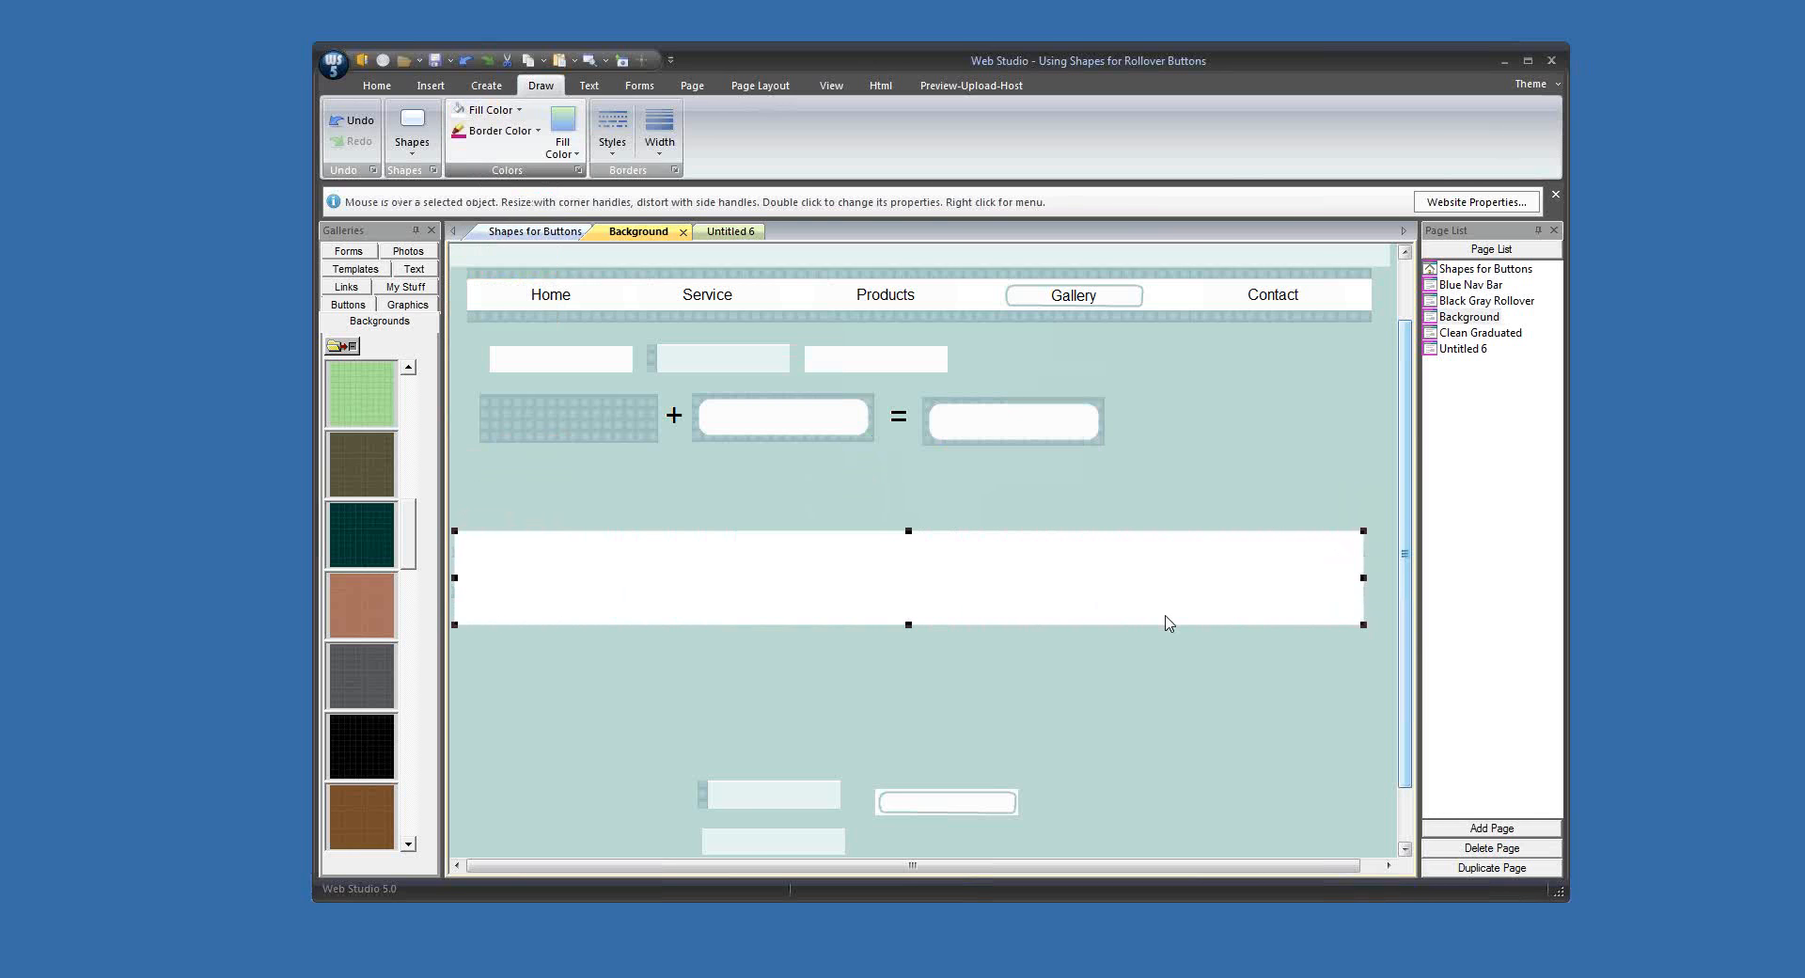
{"action": "left_click_drag", "start_coordinate": [909, 627], "coordinate": [910, 593]}
{"action": "left_click_drag", "start_coordinate": [908, 529], "coordinate": [908, 552]}
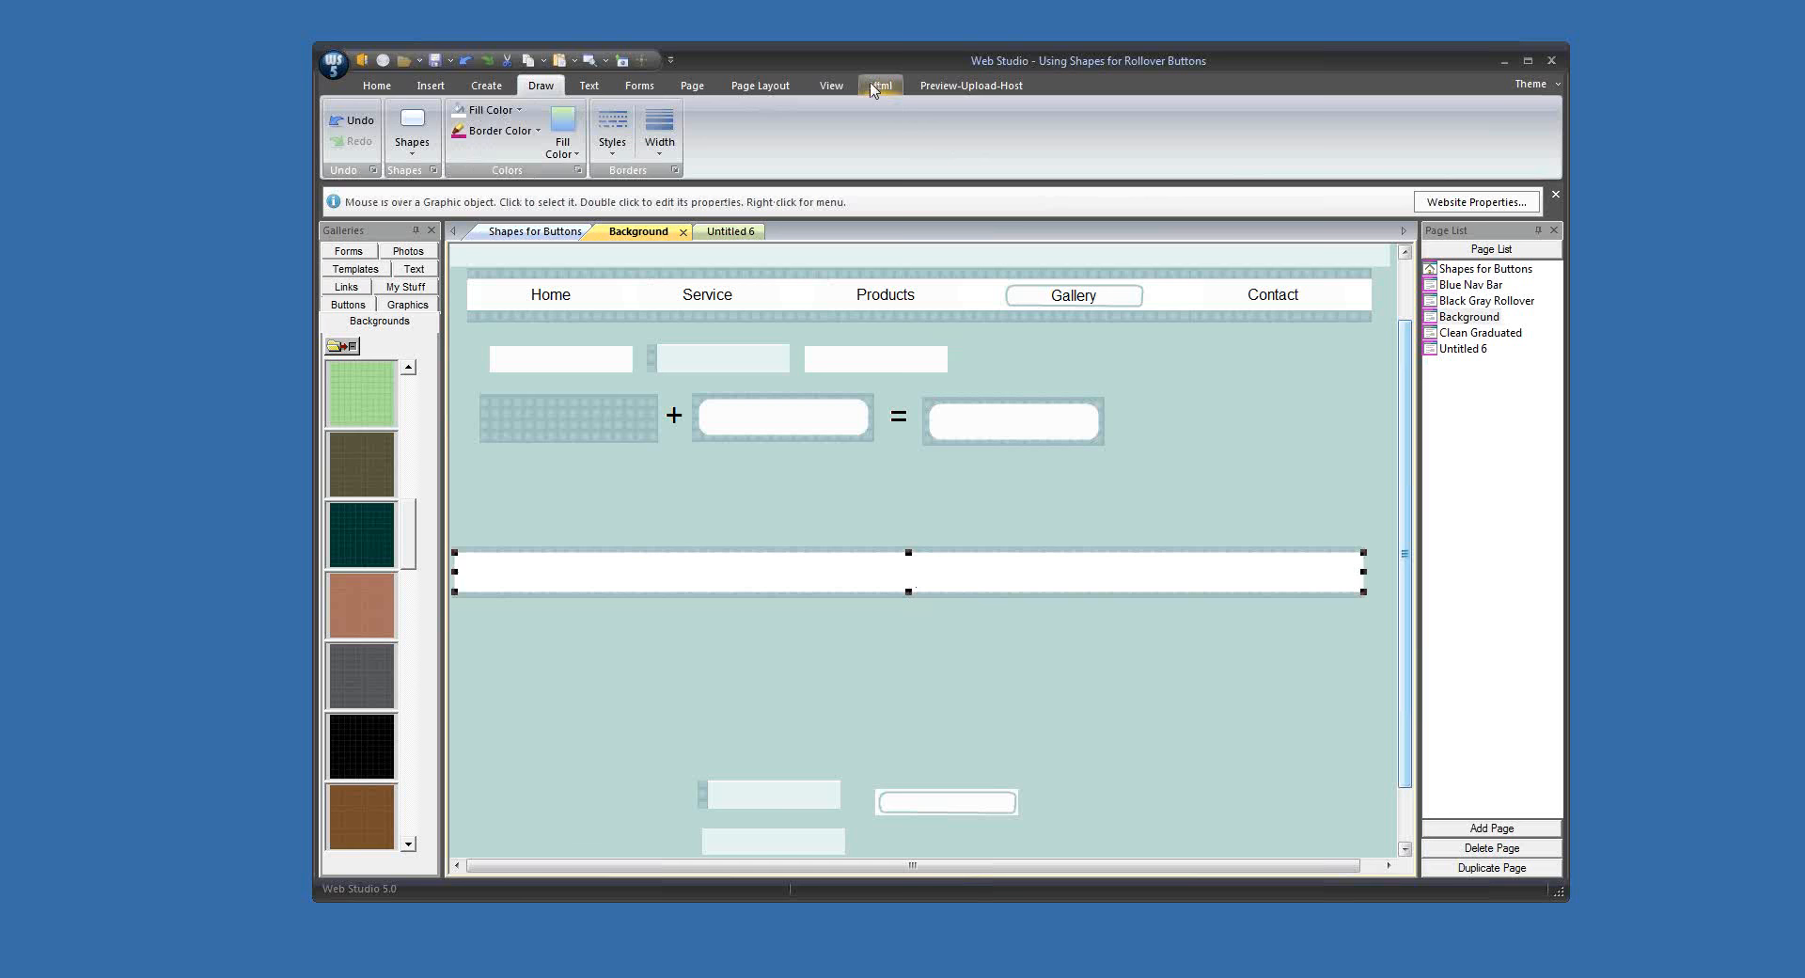
{"action": "left_click", "coordinate": [760, 85]}
{"action": "left_click", "coordinate": [1121, 125]}
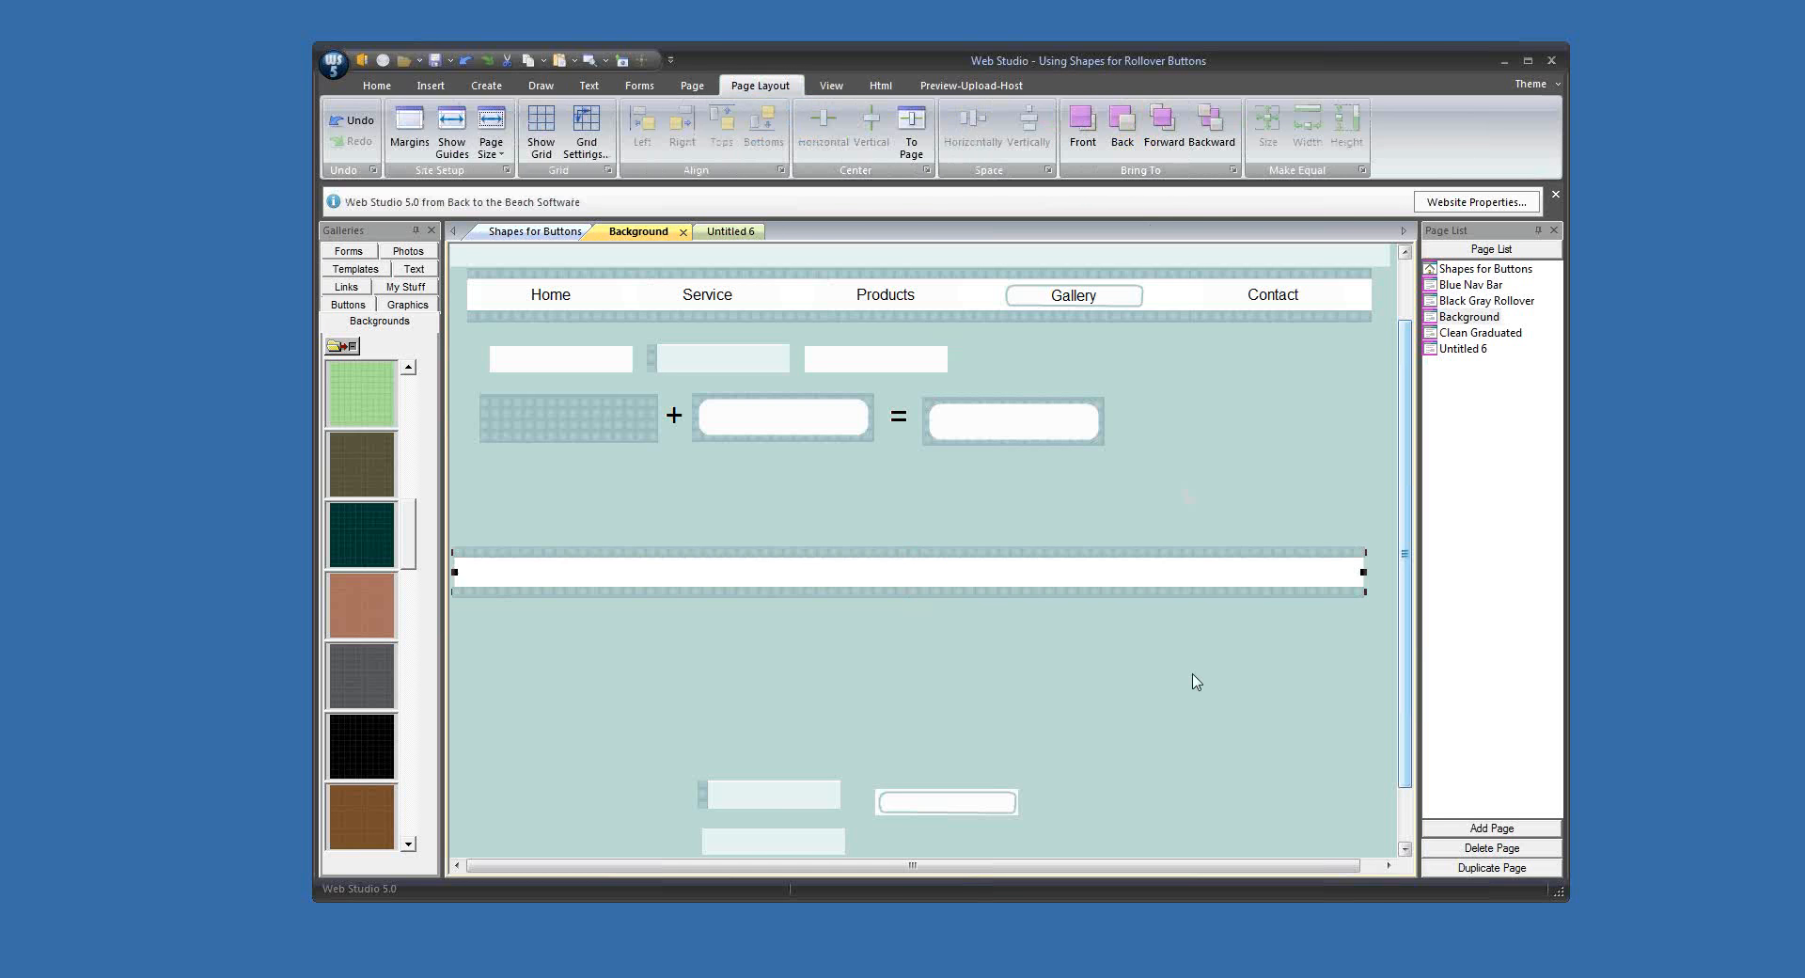
{"action": "left_click", "coordinate": [1188, 678]}
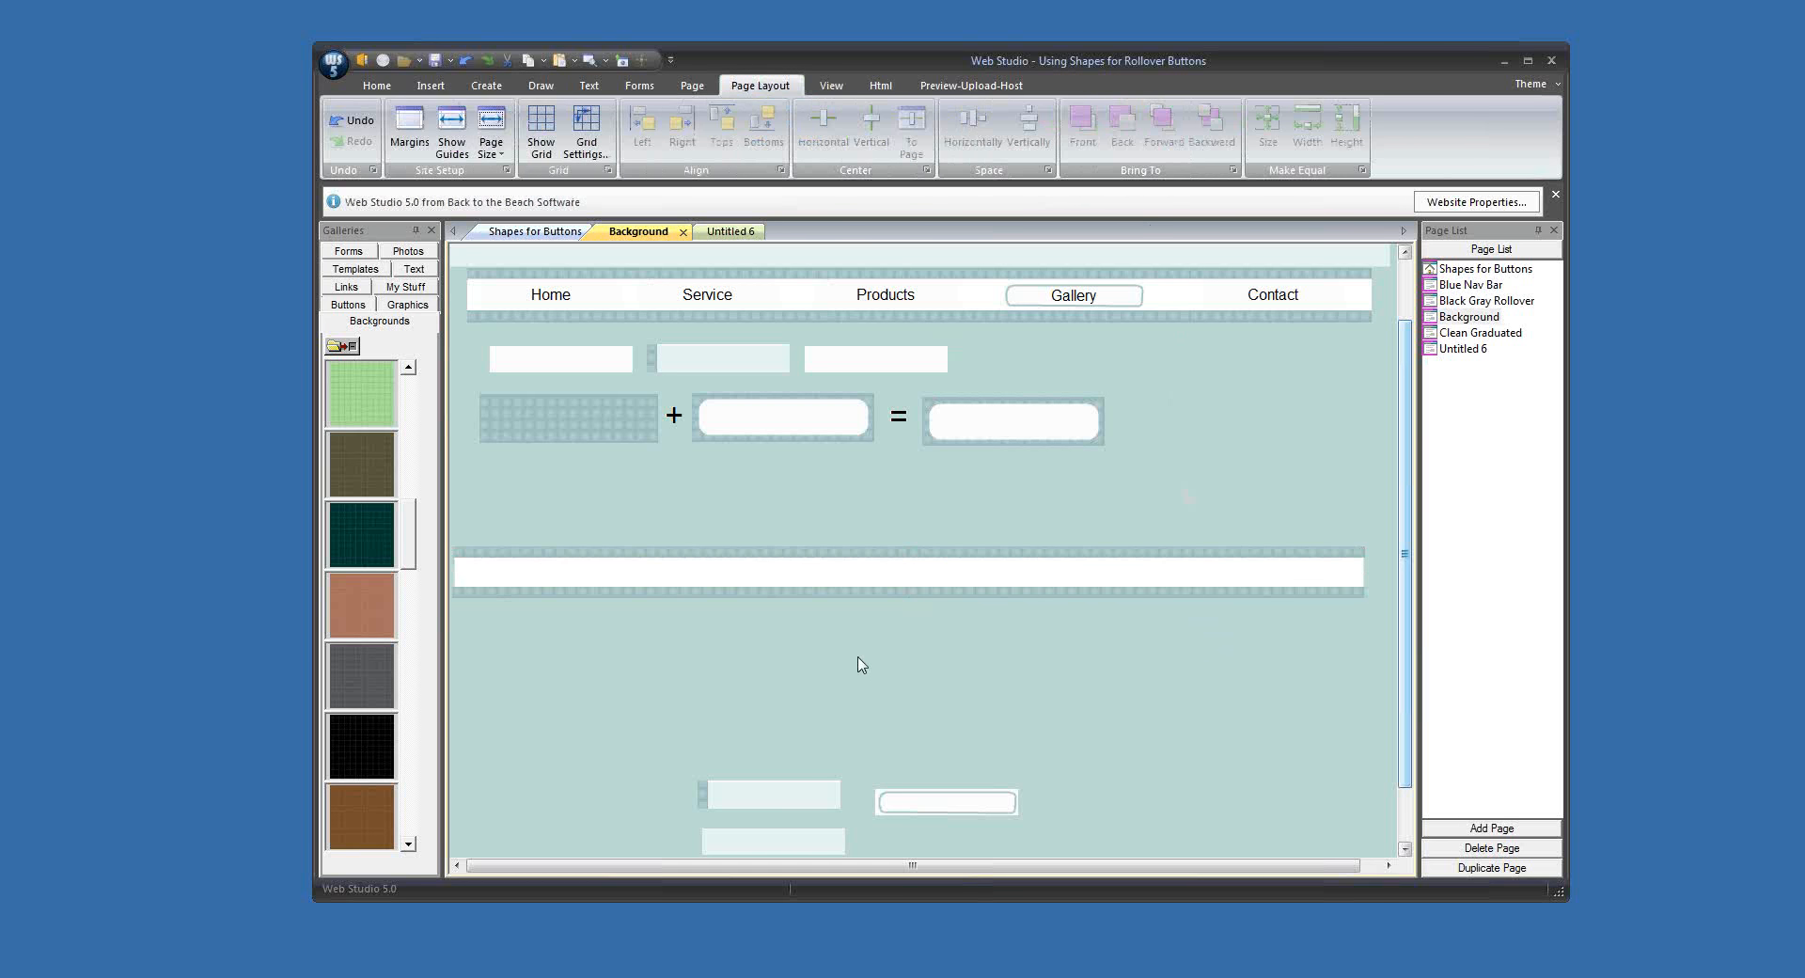
Step: Nudge the lower patterned strip slightly down to widen the white area of the bar
{"action": "left_click", "coordinate": [826, 599]}
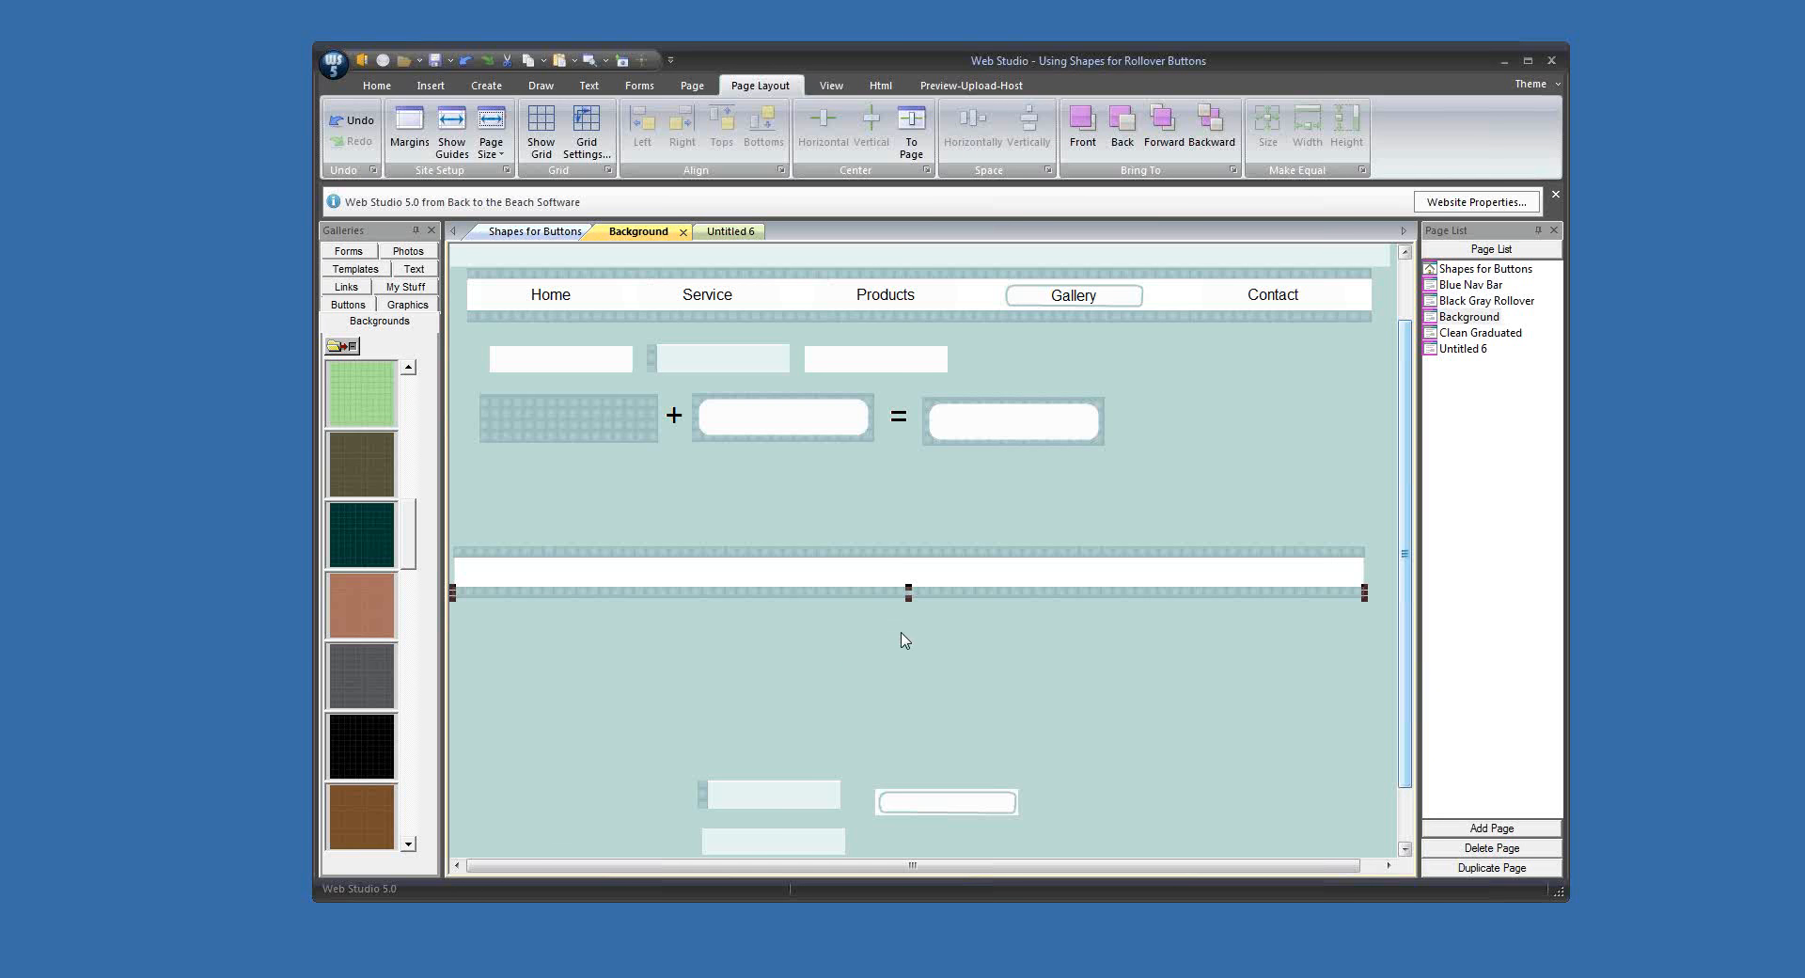
{"action": "key", "text": "Down"}
{"action": "key", "text": "Down"}
{"action": "key", "text": "Down"}
{"action": "key", "text": "Down"}
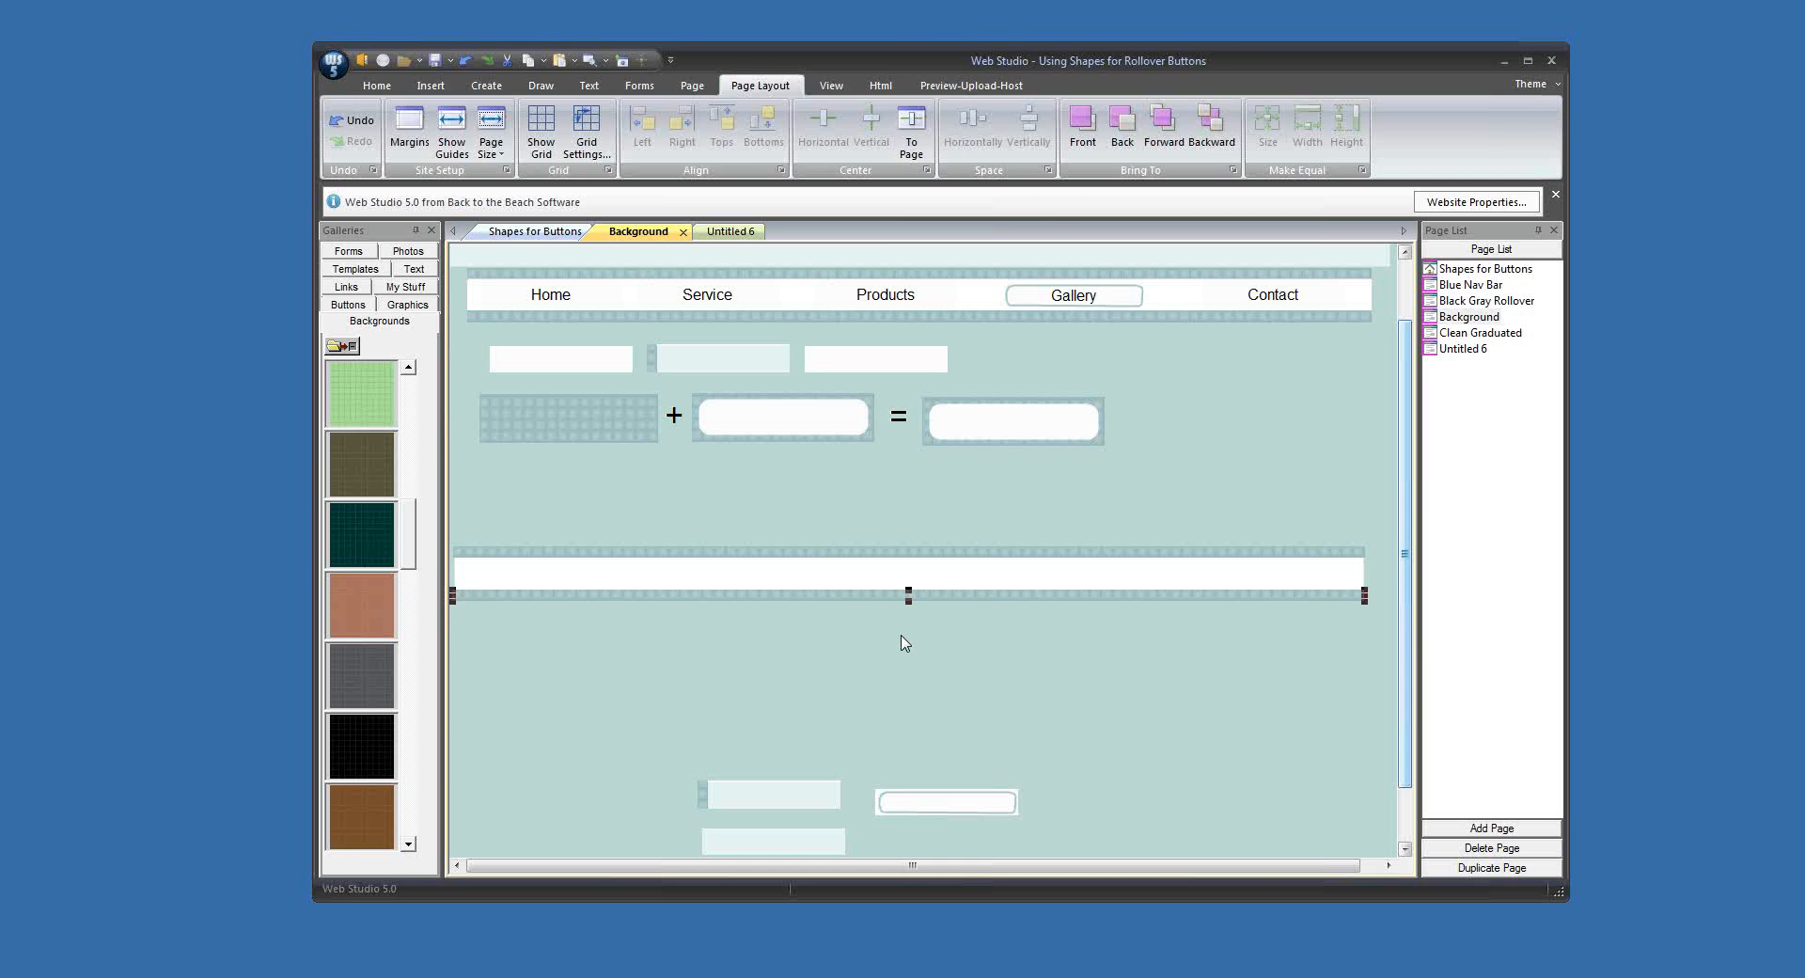
{"action": "left_click", "coordinate": [994, 686]}
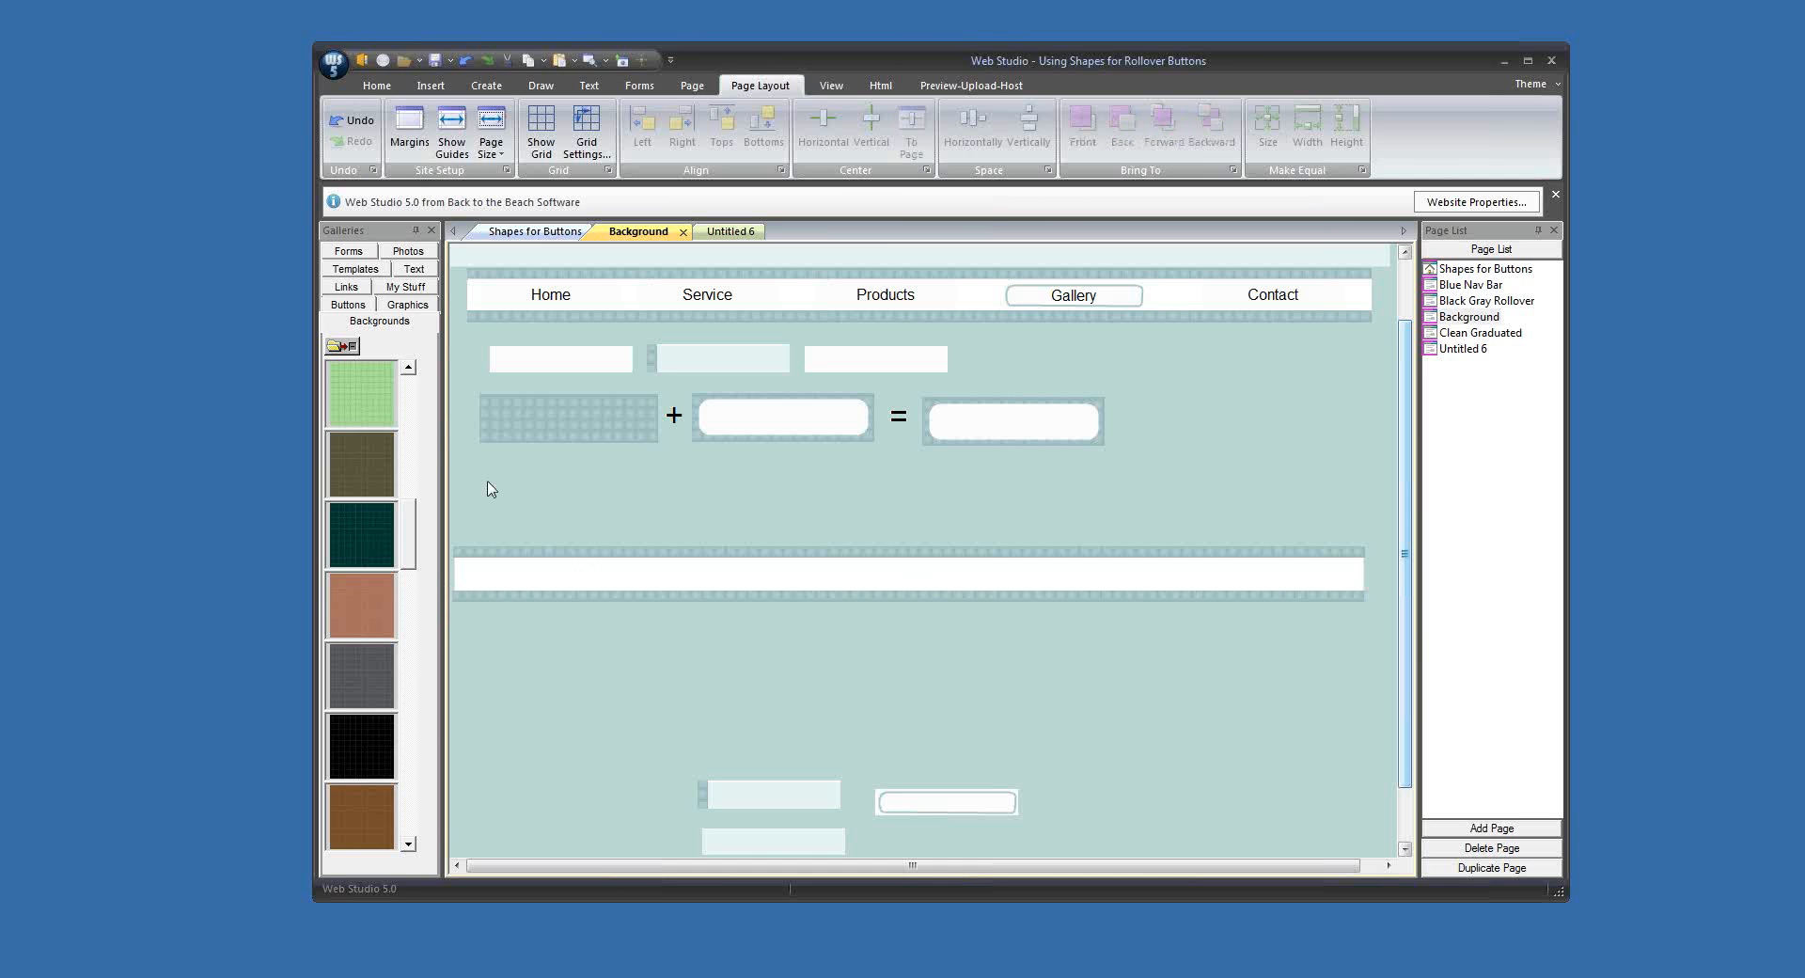
Step: Align the left edges of both patterned strips and the white rectangle, and make their widths equal
{"action": "left_click_drag", "start_coordinate": [466, 522], "coordinate": [645, 672]}
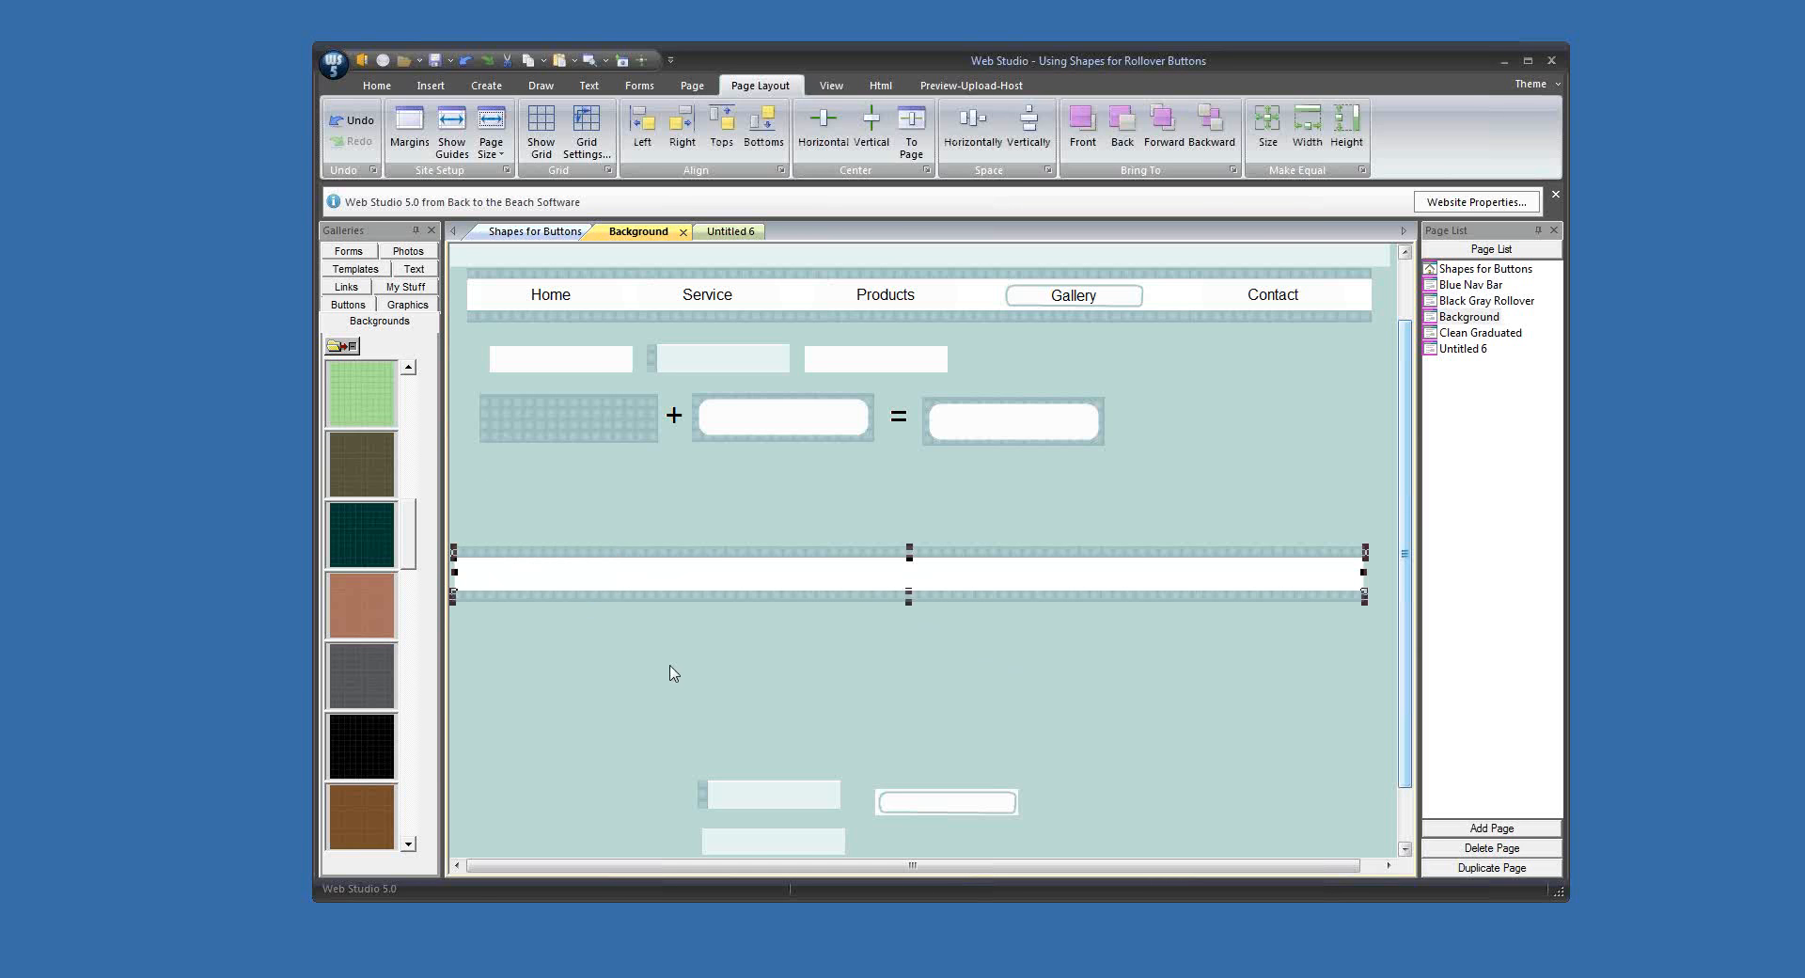
{"action": "left_click", "coordinate": [646, 120]}
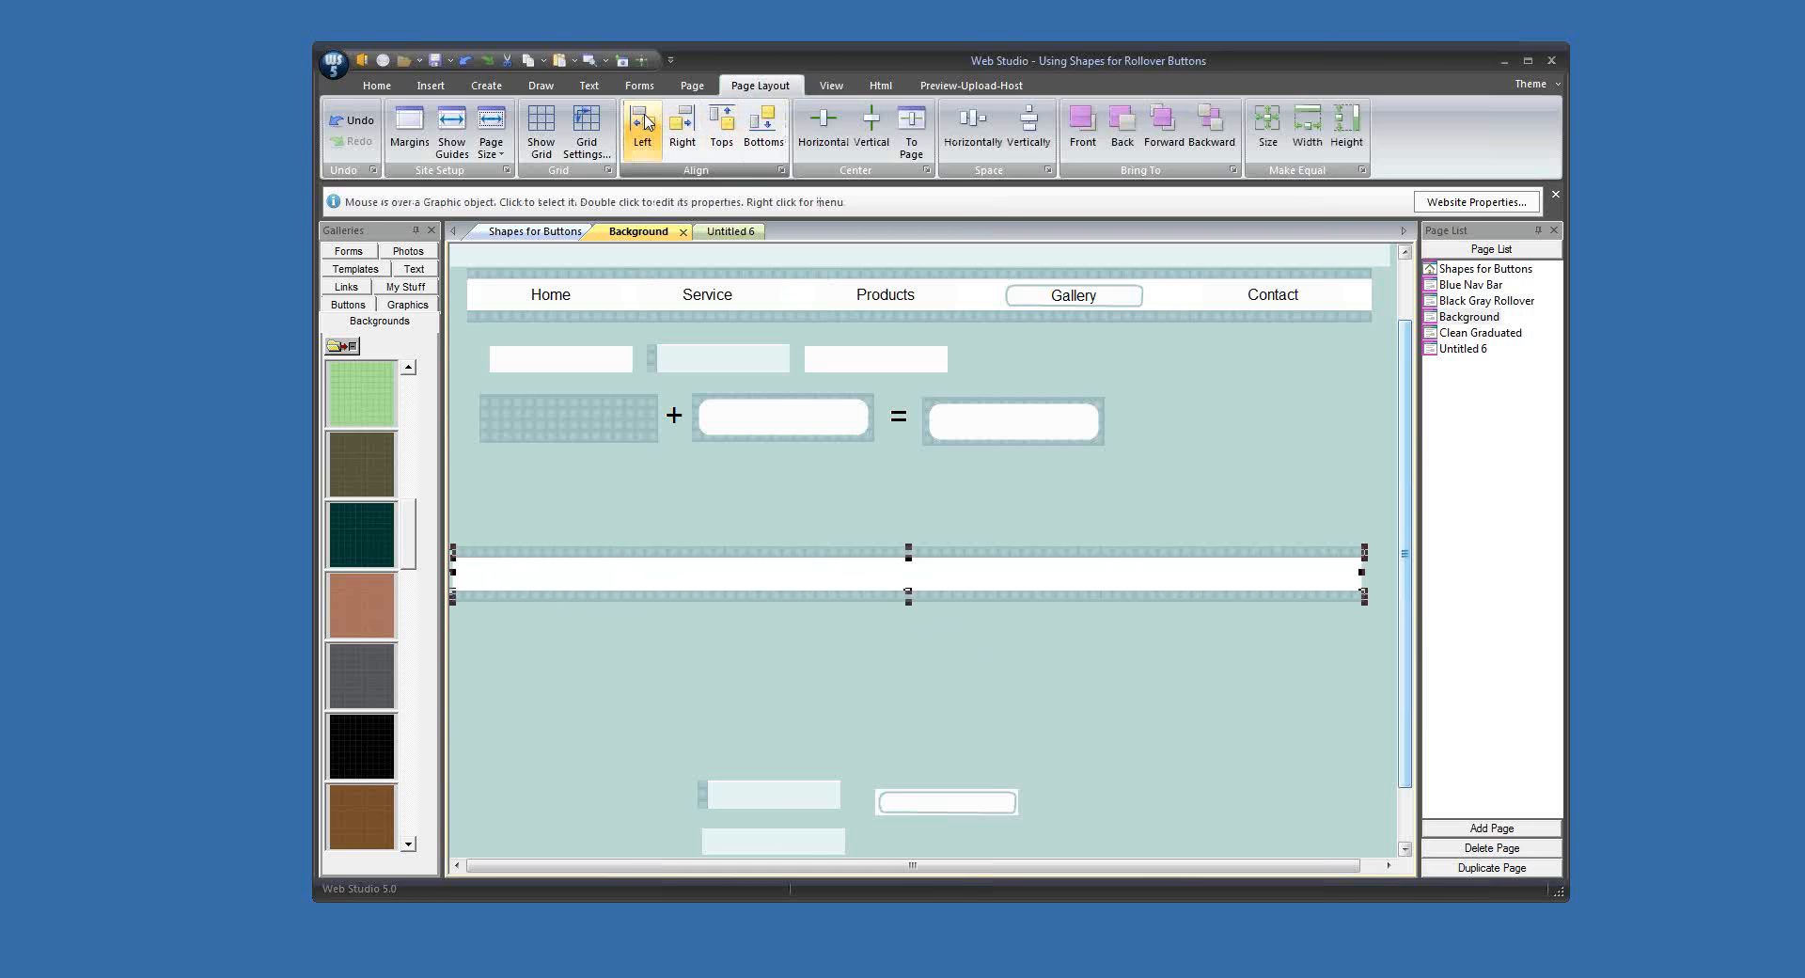
{"action": "left_click", "coordinate": [1308, 127]}
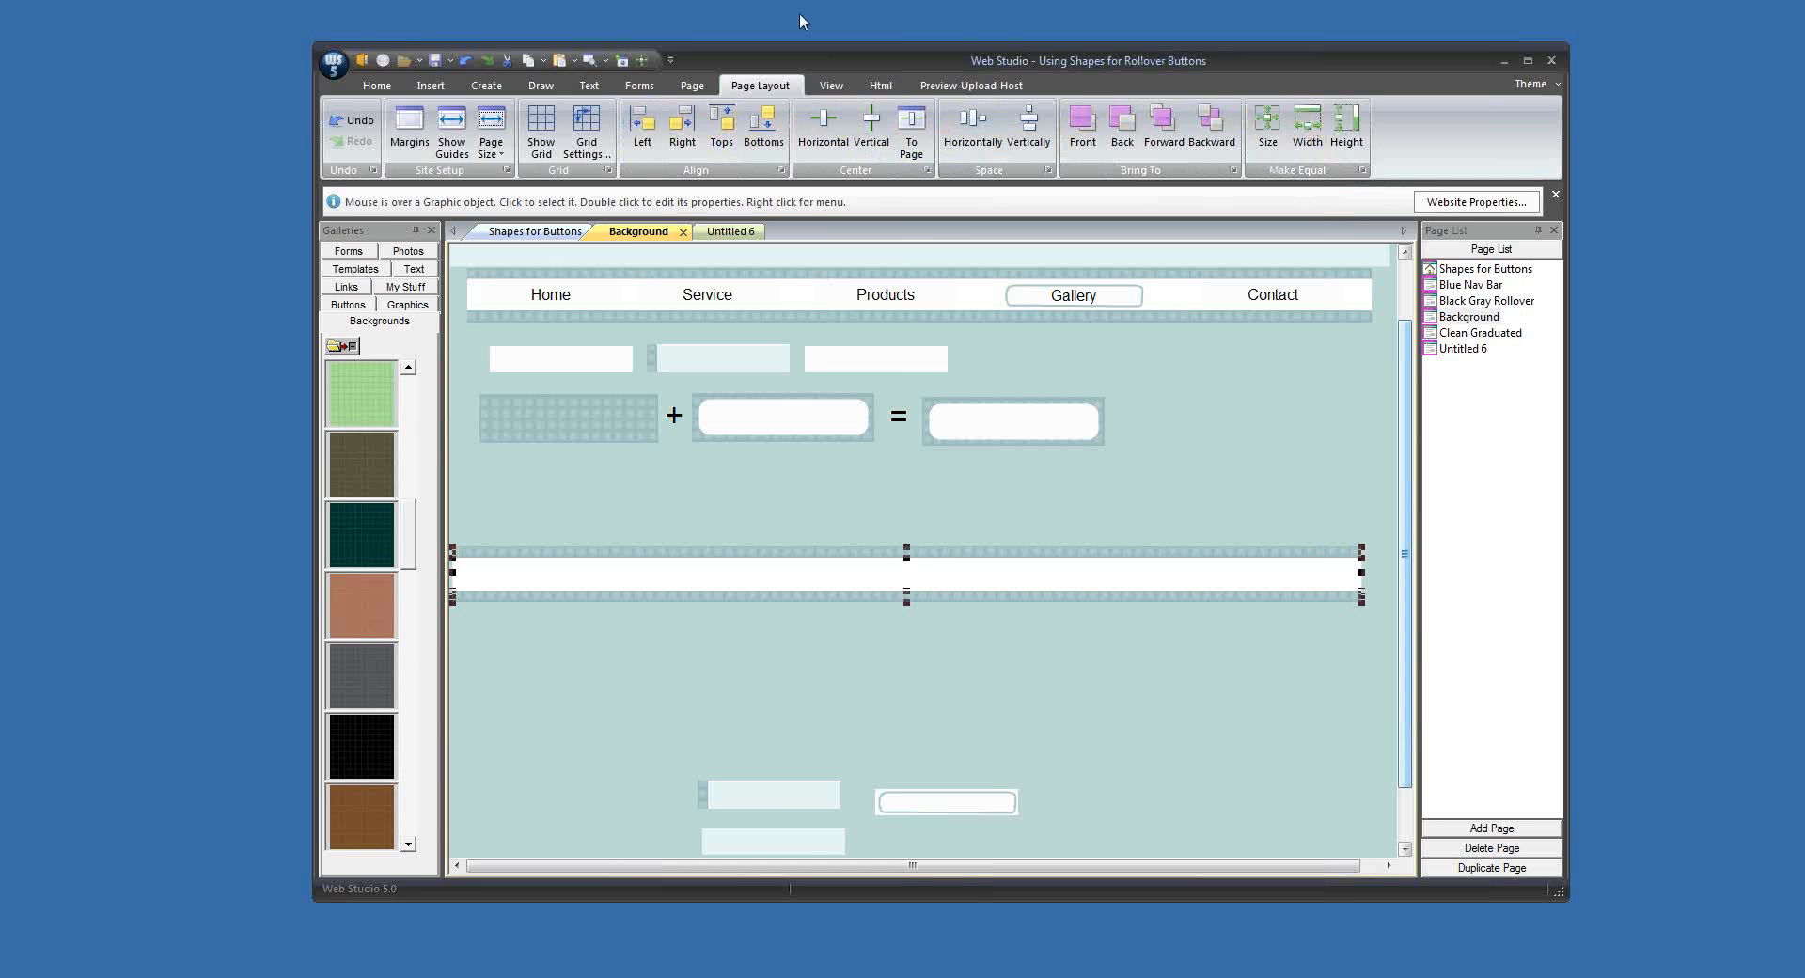
Step: Merge the strips and white rectangle into one nav bar graphic and move it slightly up and right
{"action": "left_click", "coordinate": [481, 88]}
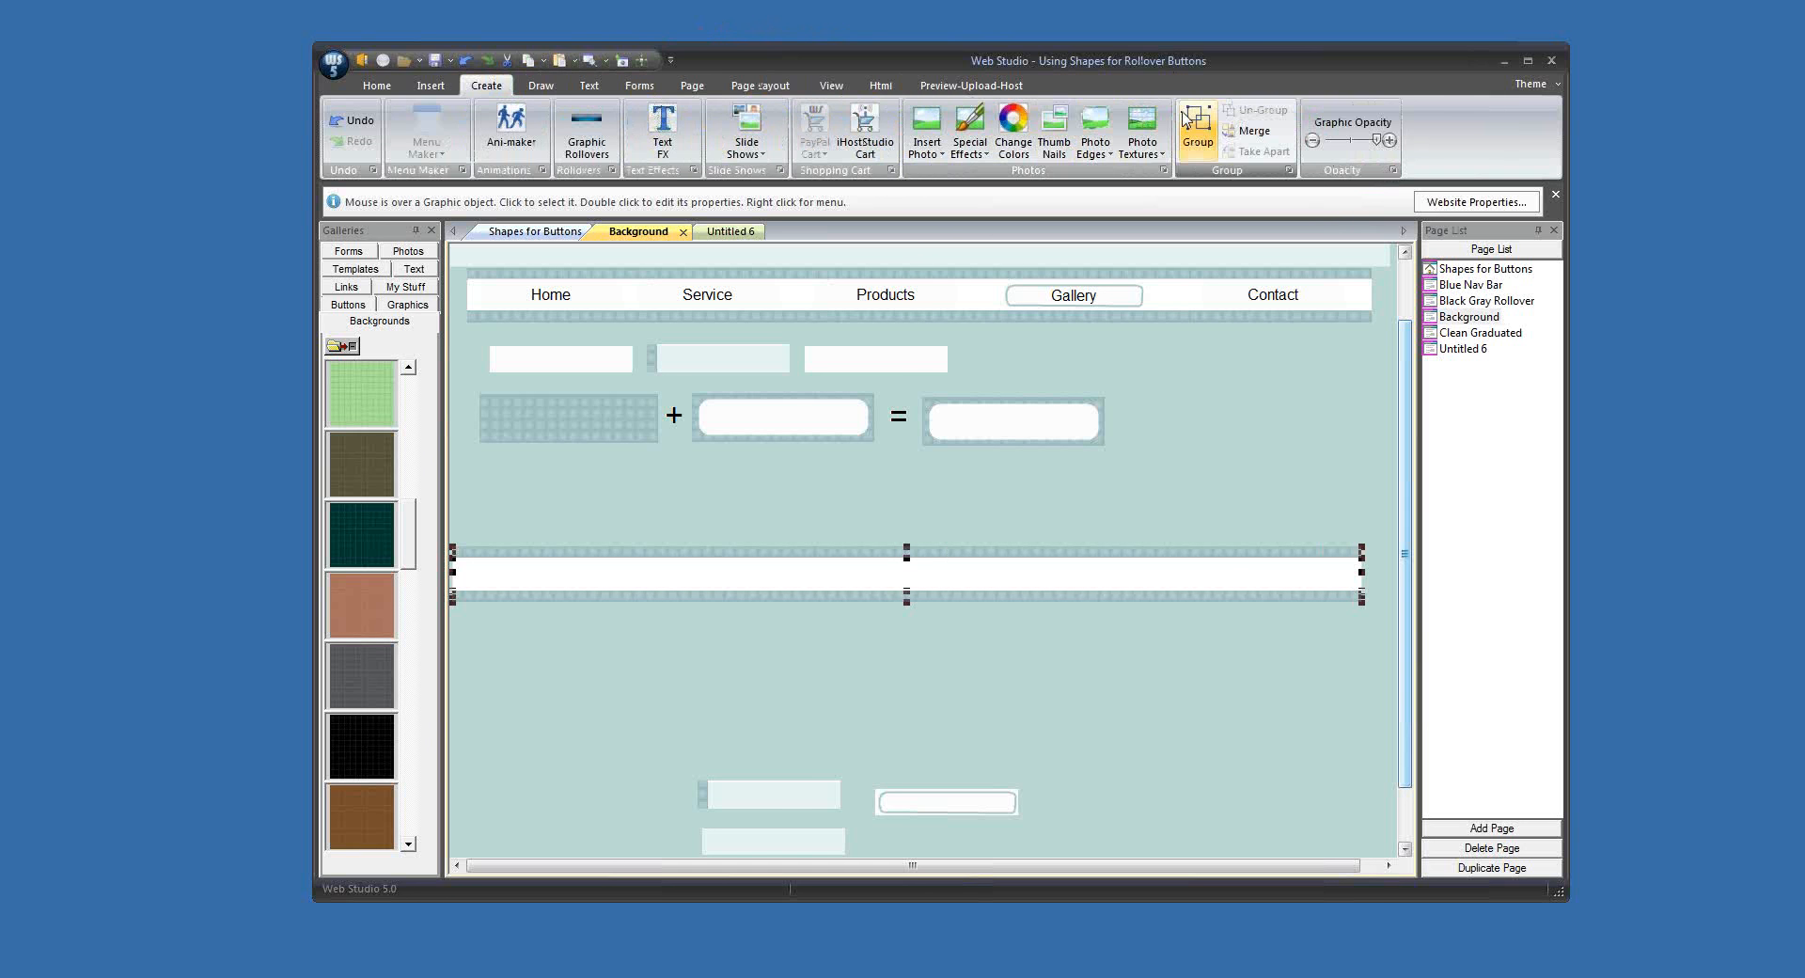
{"action": "left_click", "coordinate": [1254, 134]}
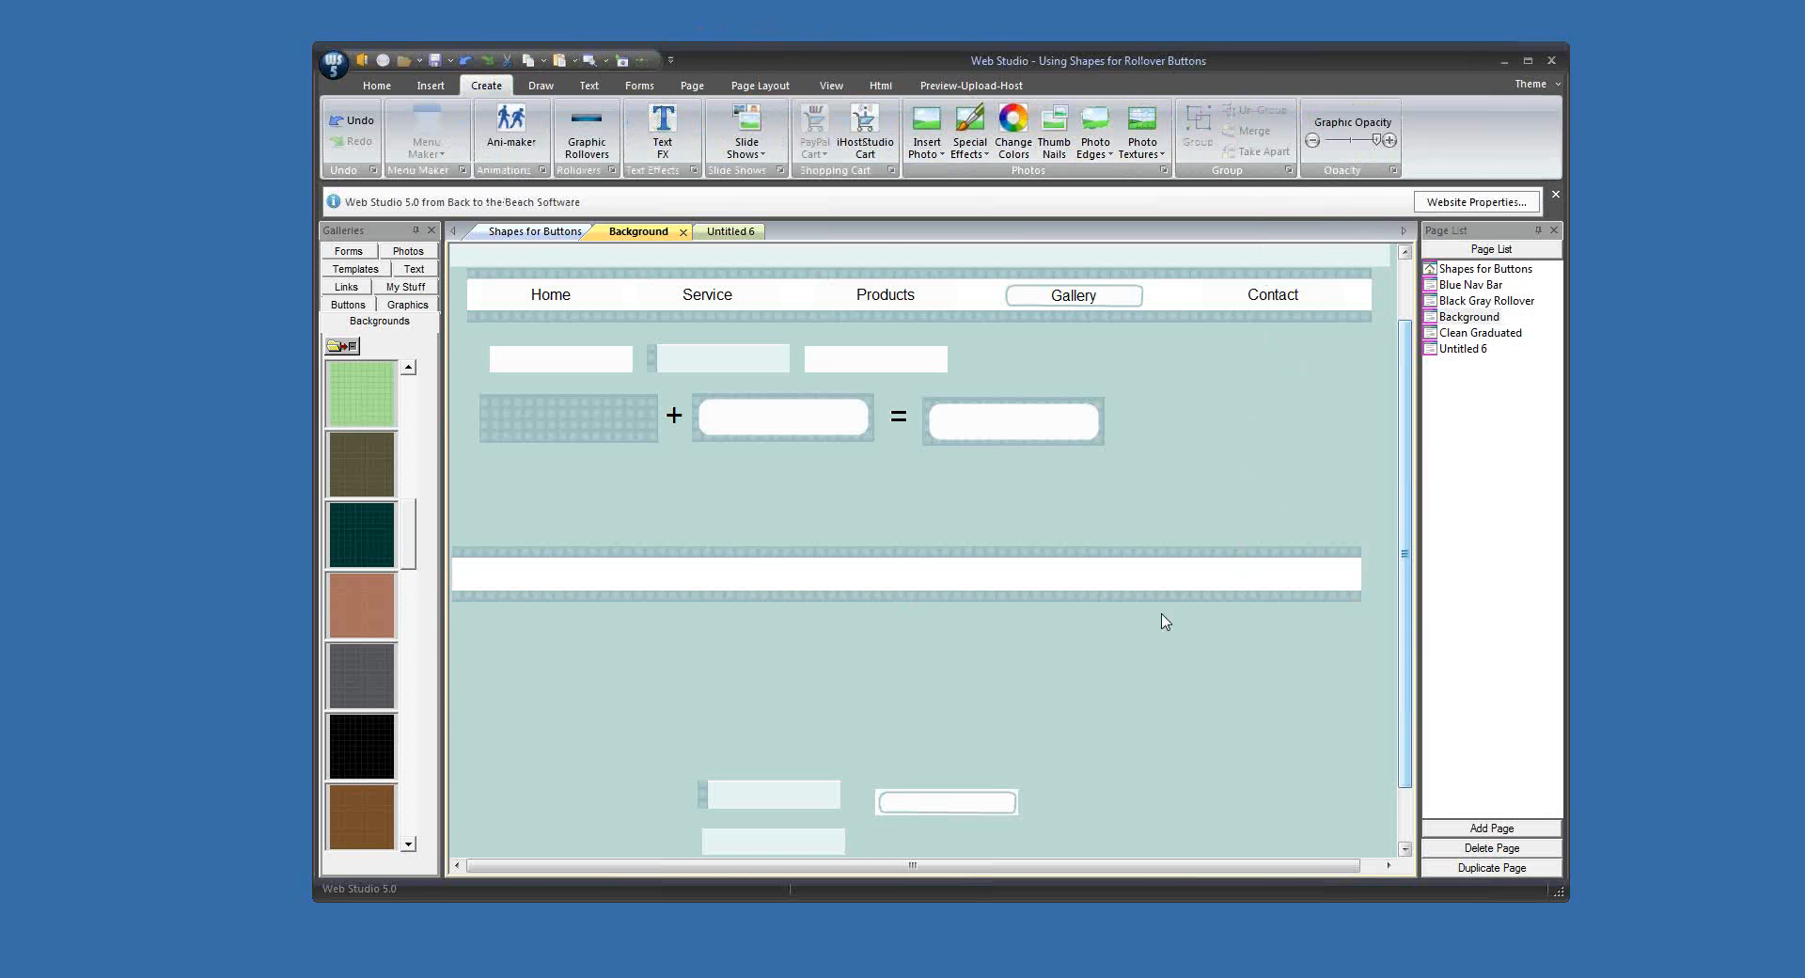
{"action": "left_click_drag", "start_coordinate": [1105, 603], "coordinate": [1131, 606]}
{"action": "left_click_drag", "start_coordinate": [1138, 598], "coordinate": [1129, 585]}
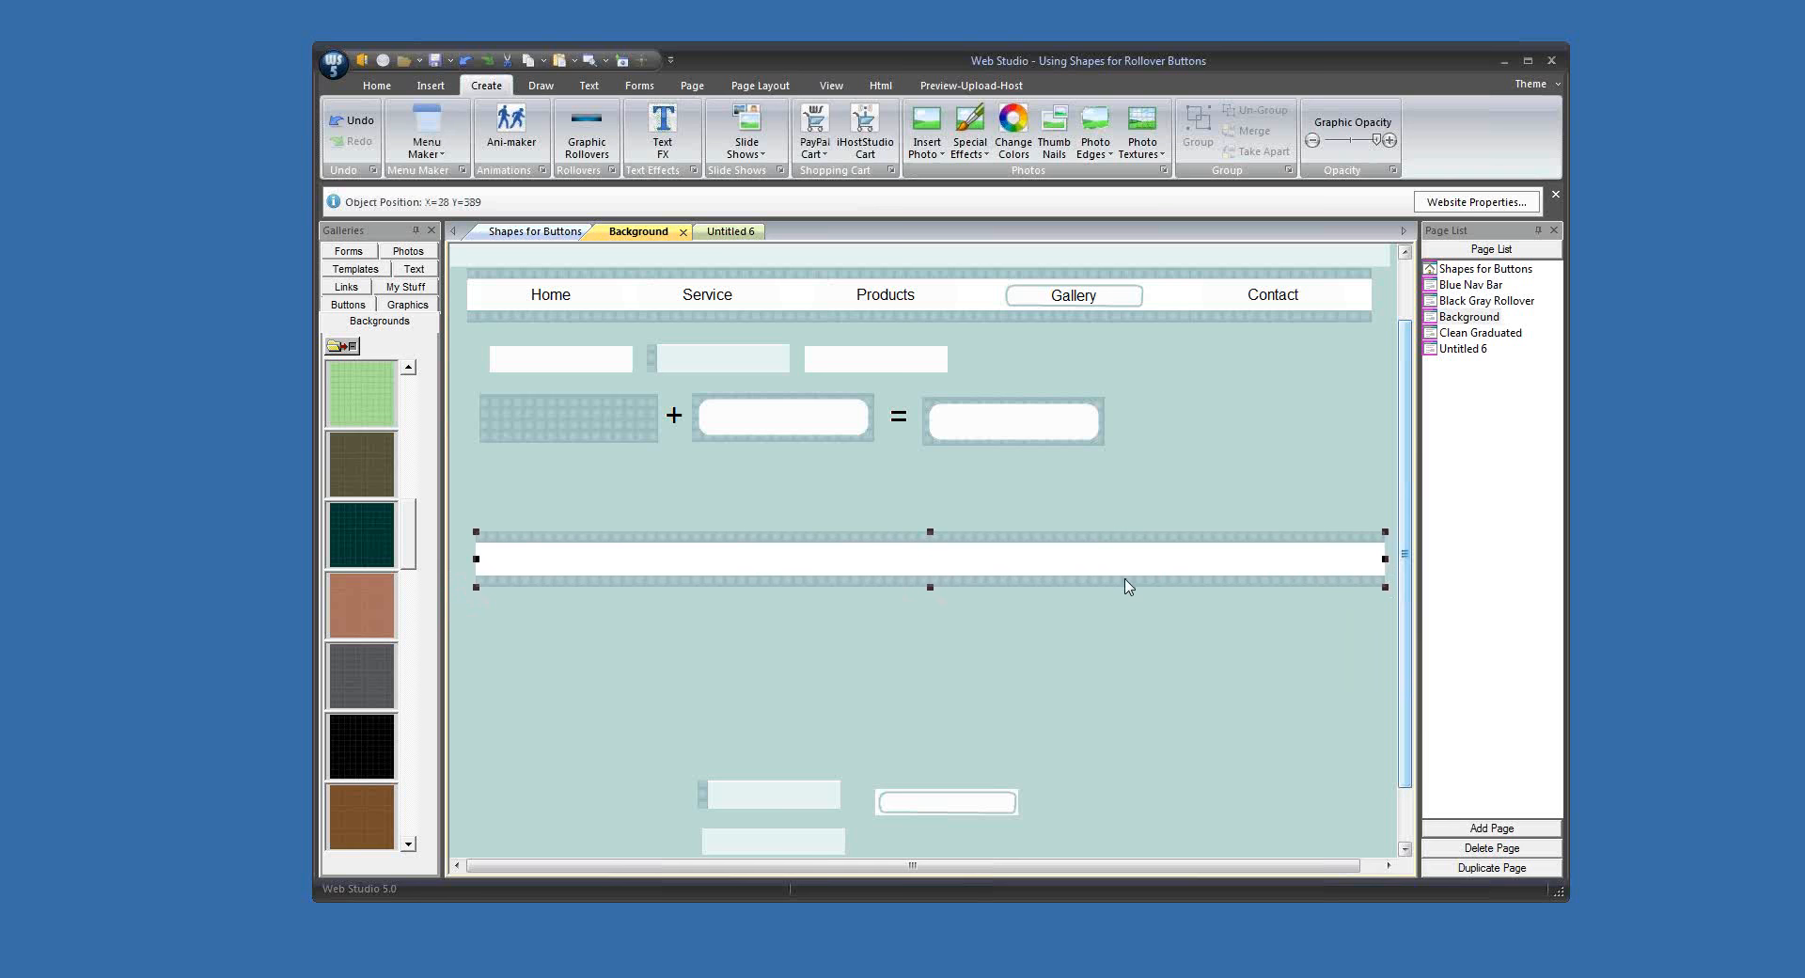
{"action": "left_click_drag", "start_coordinate": [1128, 586], "coordinate": [1120, 565]}
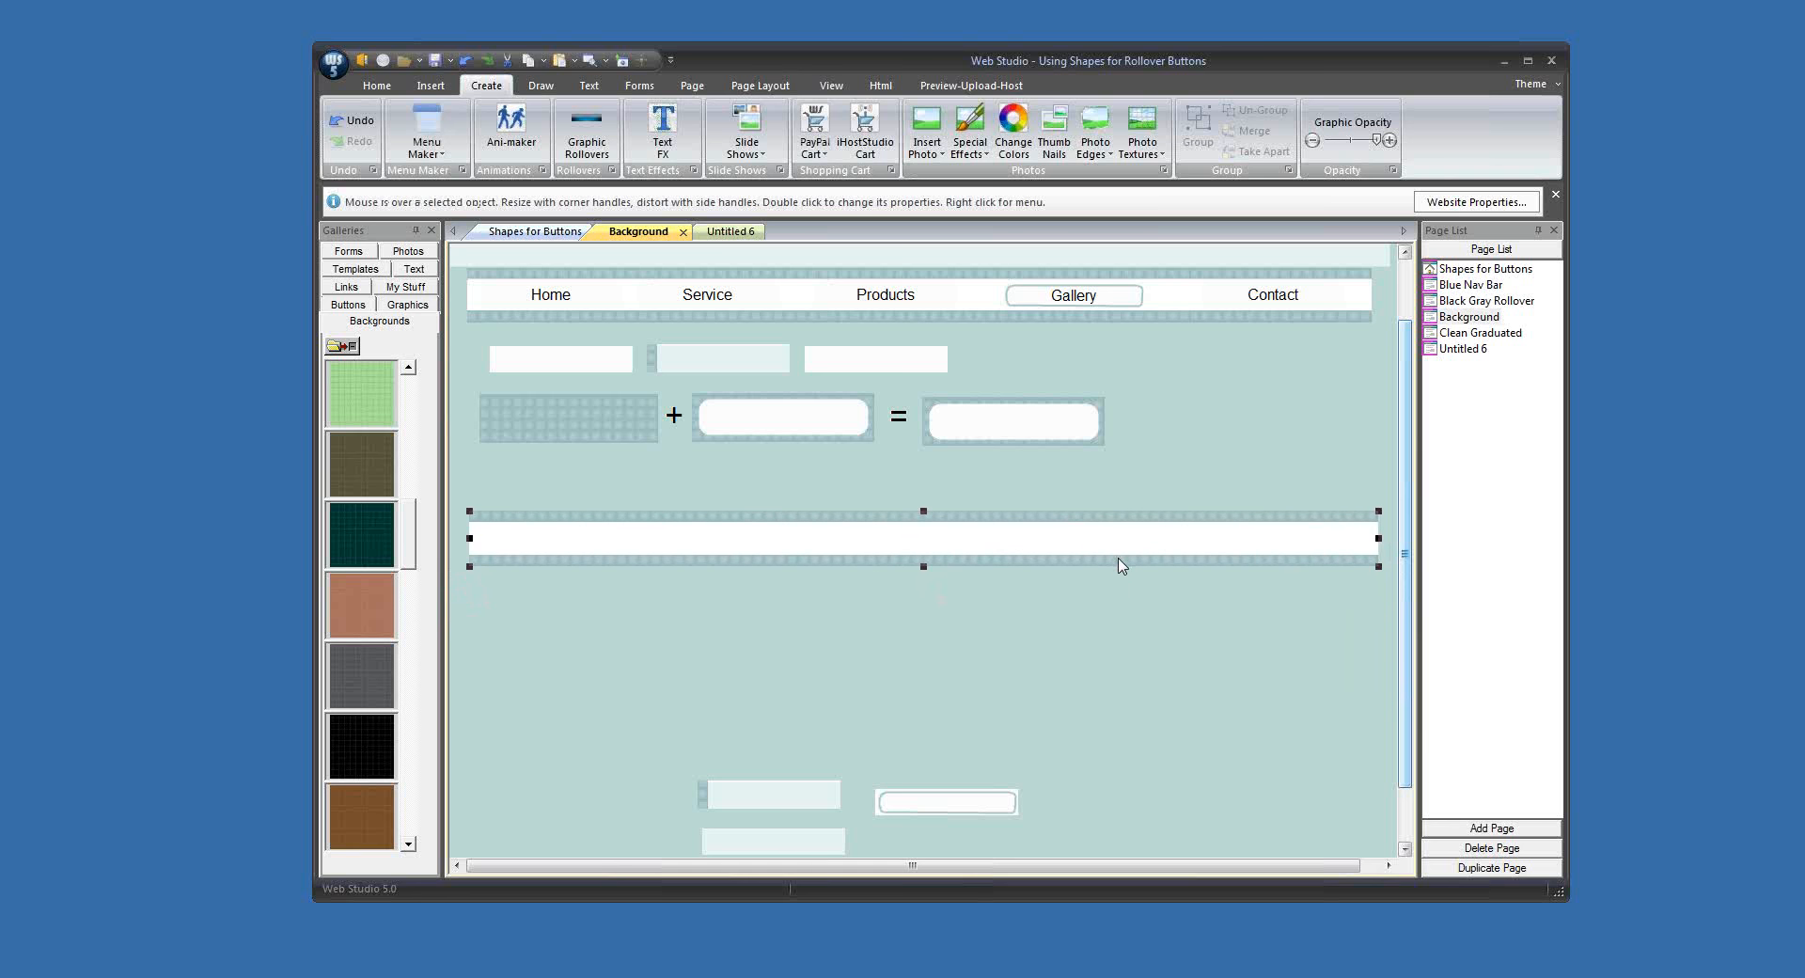
Step: Duplicate the merged nav bar below itself and shorten the copy from its right end to button width
{"action": "left_click_drag", "start_coordinate": [1106, 558], "coordinate": [1109, 639]}
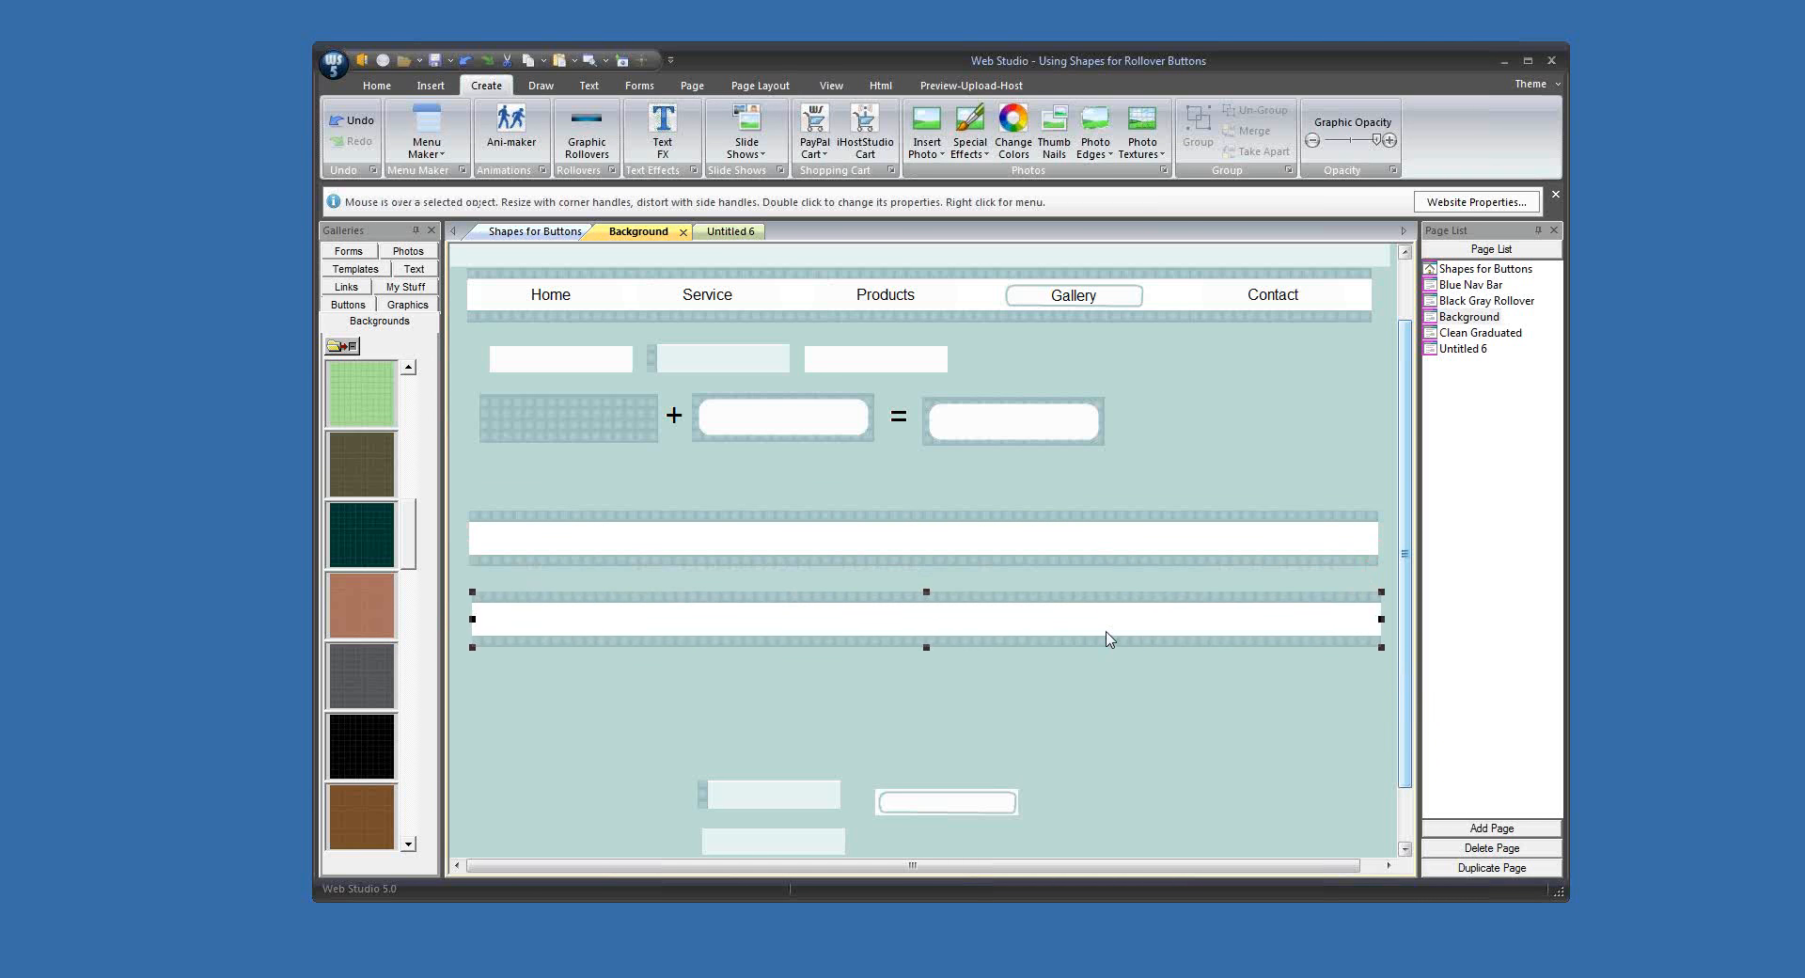
{"action": "left_click_drag", "start_coordinate": [1379, 618], "coordinate": [580, 633]}
{"action": "left_click", "coordinate": [600, 670]}
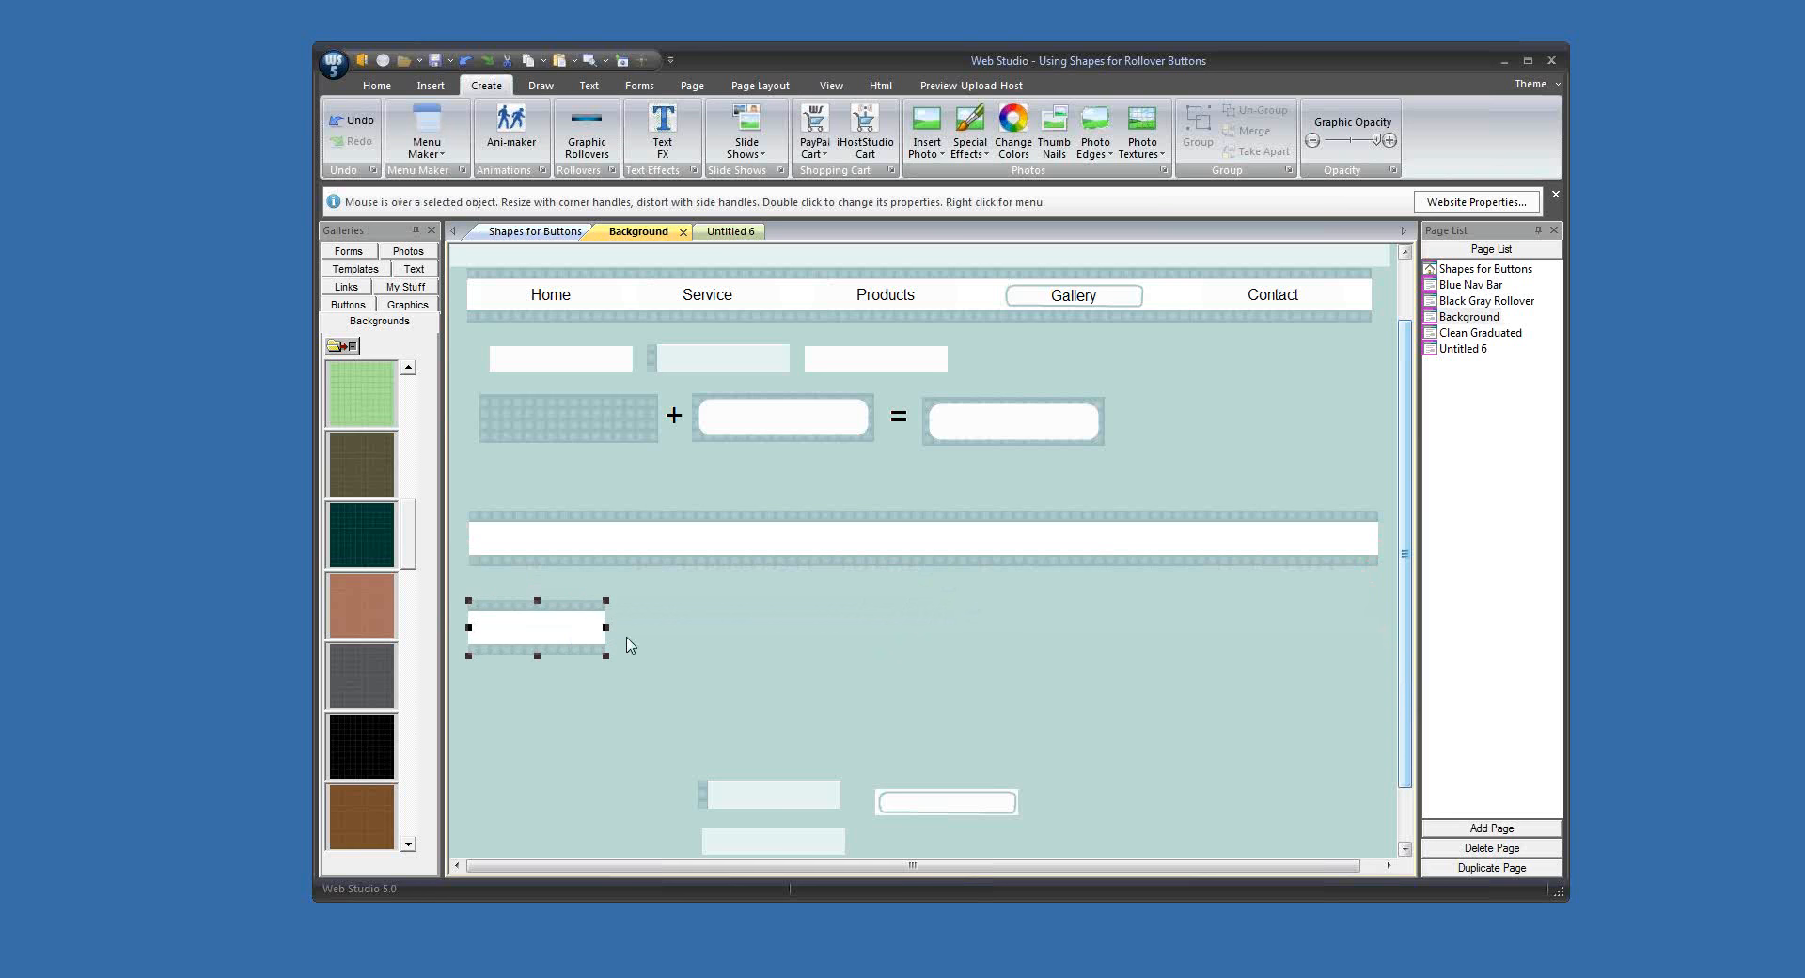
{"action": "left_click", "coordinate": [738, 636]}
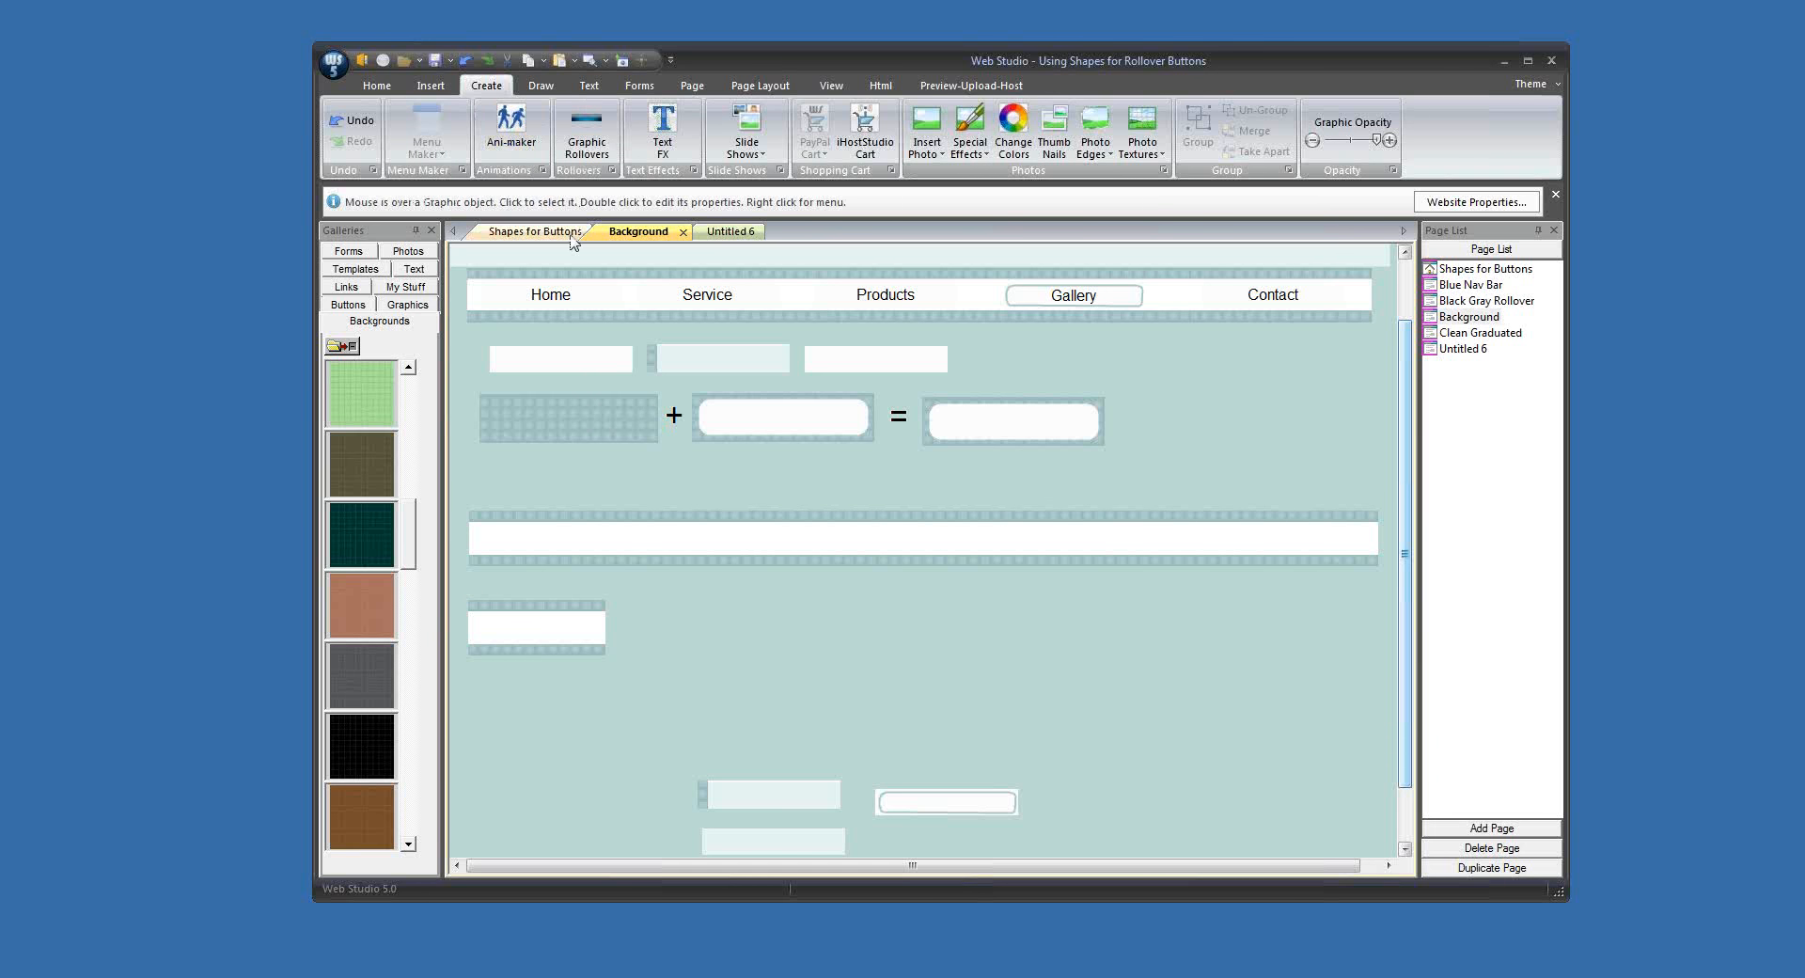
Step: Duplicate the short patterned button to its right for the rollover version
{"action": "left_click", "coordinate": [591, 630]}
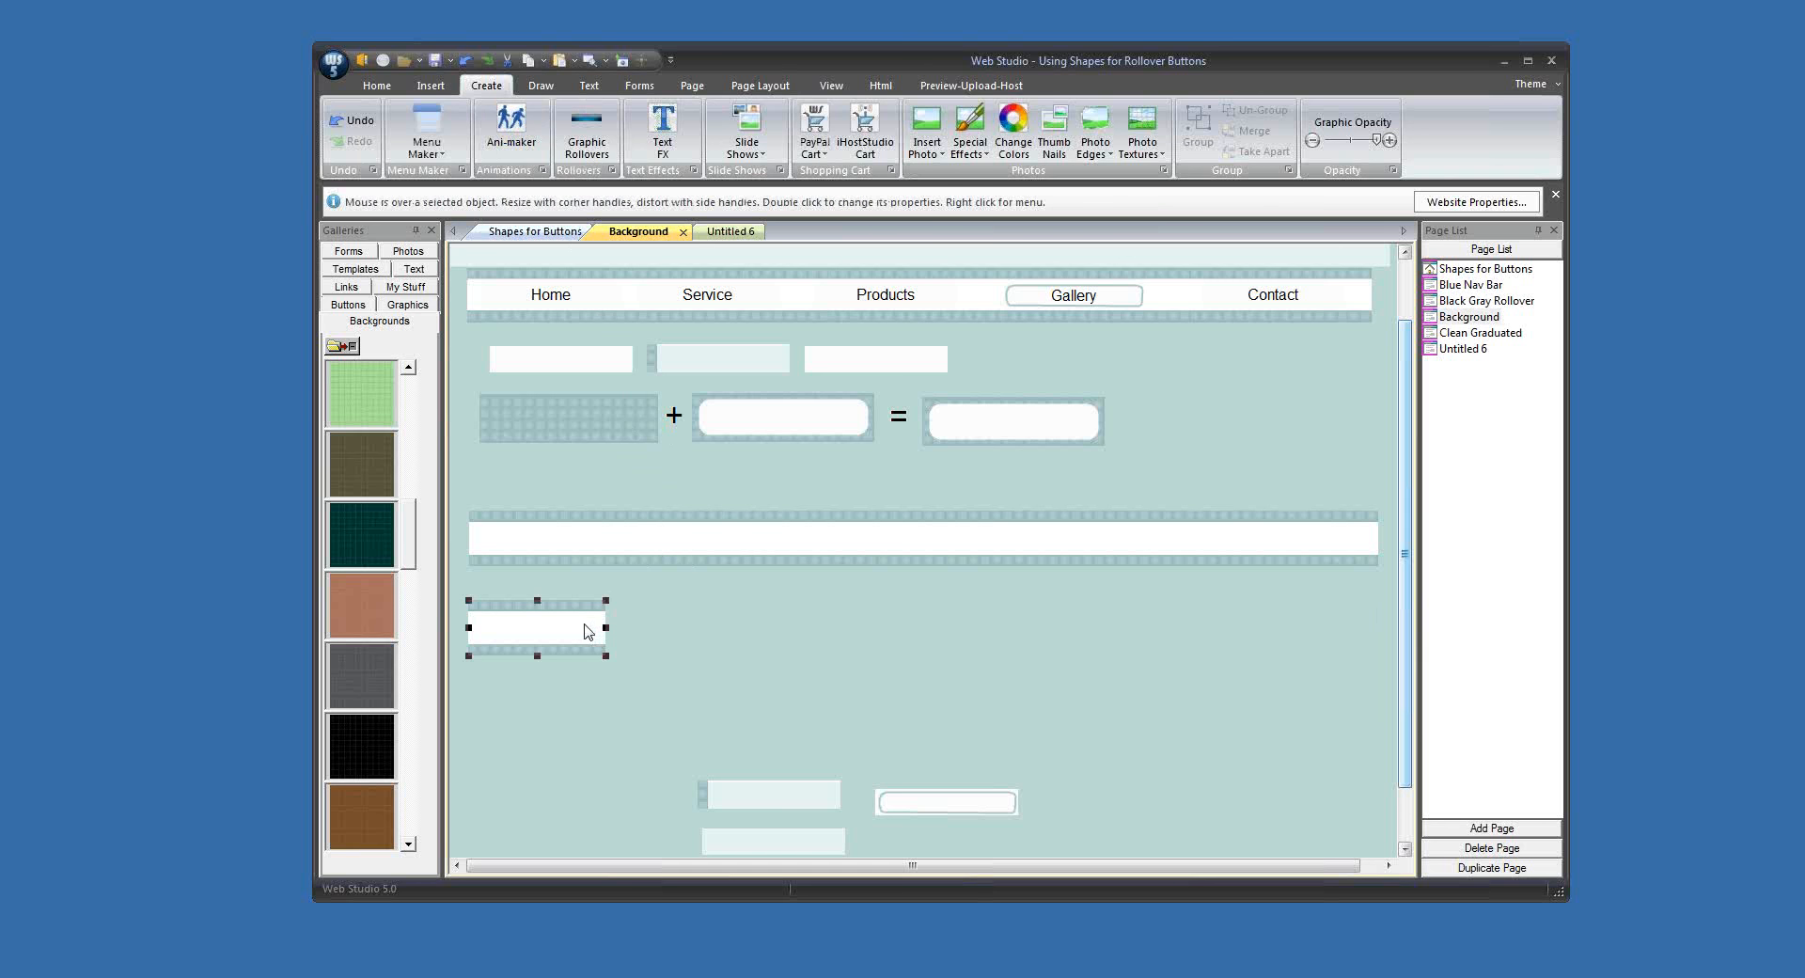
{"action": "left_click_drag", "start_coordinate": [588, 630], "coordinate": [815, 636]}
{"action": "left_click", "coordinate": [1012, 661]}
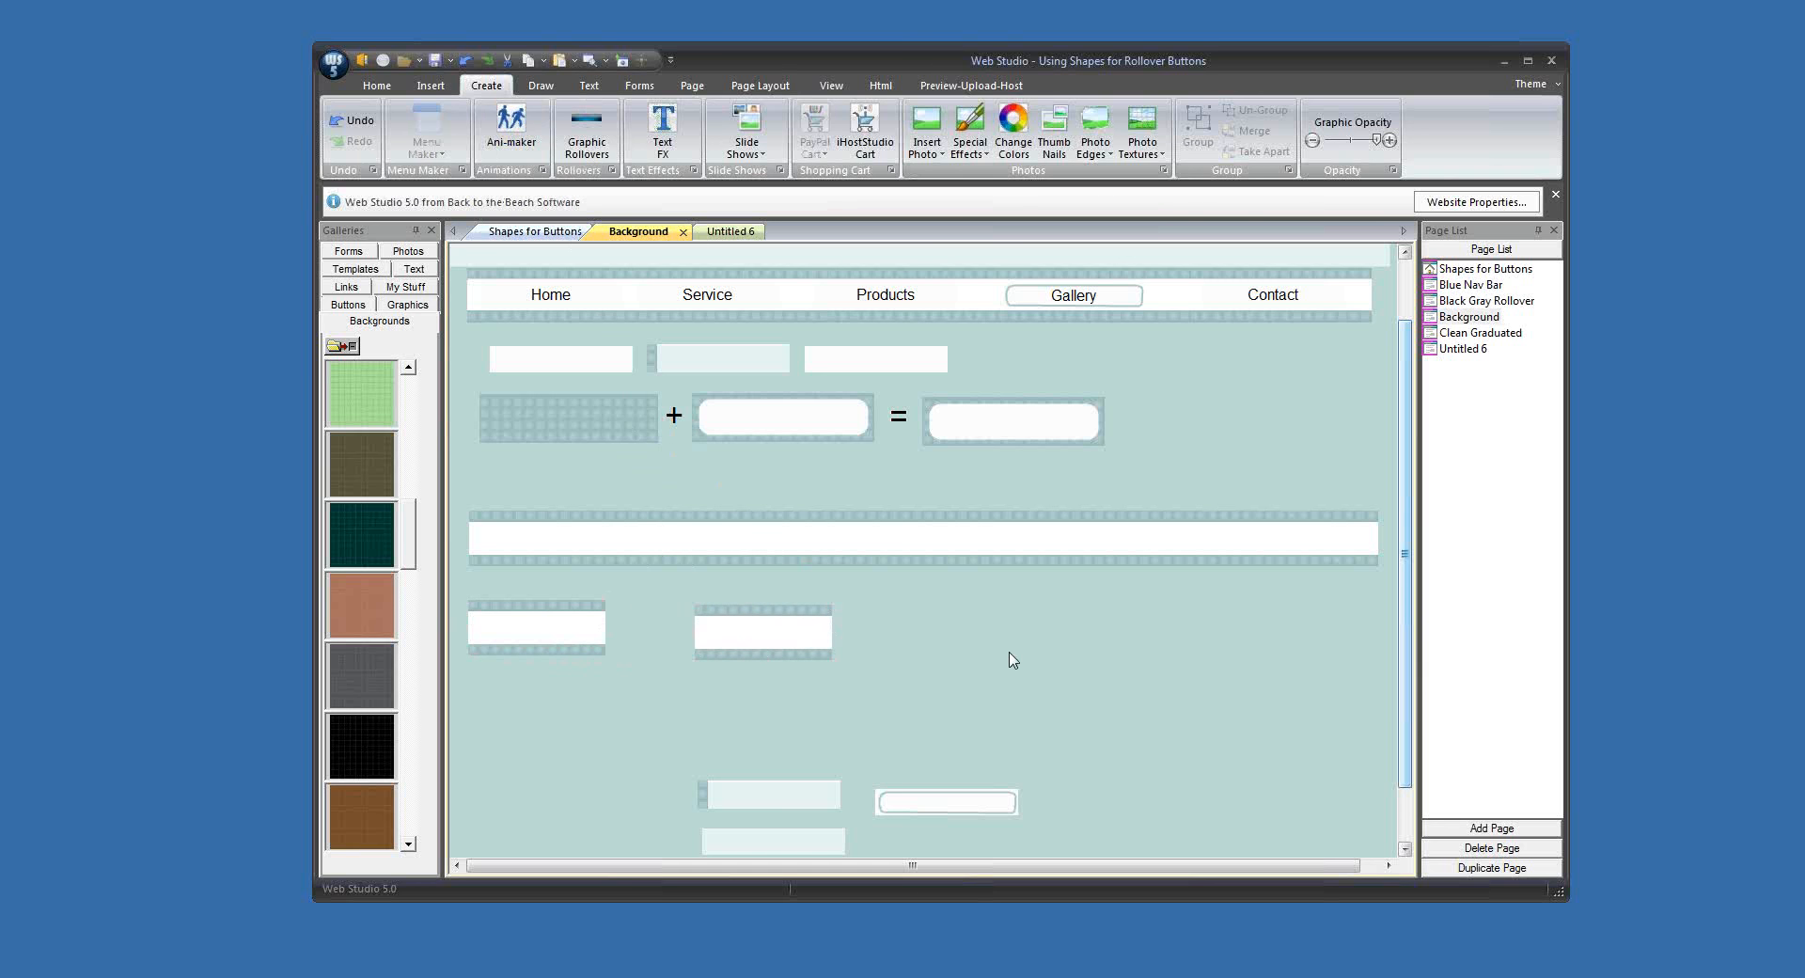
Step: Add another square shape and fill it with pale blue
{"action": "left_click", "coordinate": [541, 89]}
{"action": "left_click", "coordinate": [411, 131]}
{"action": "left_click", "coordinate": [423, 200]}
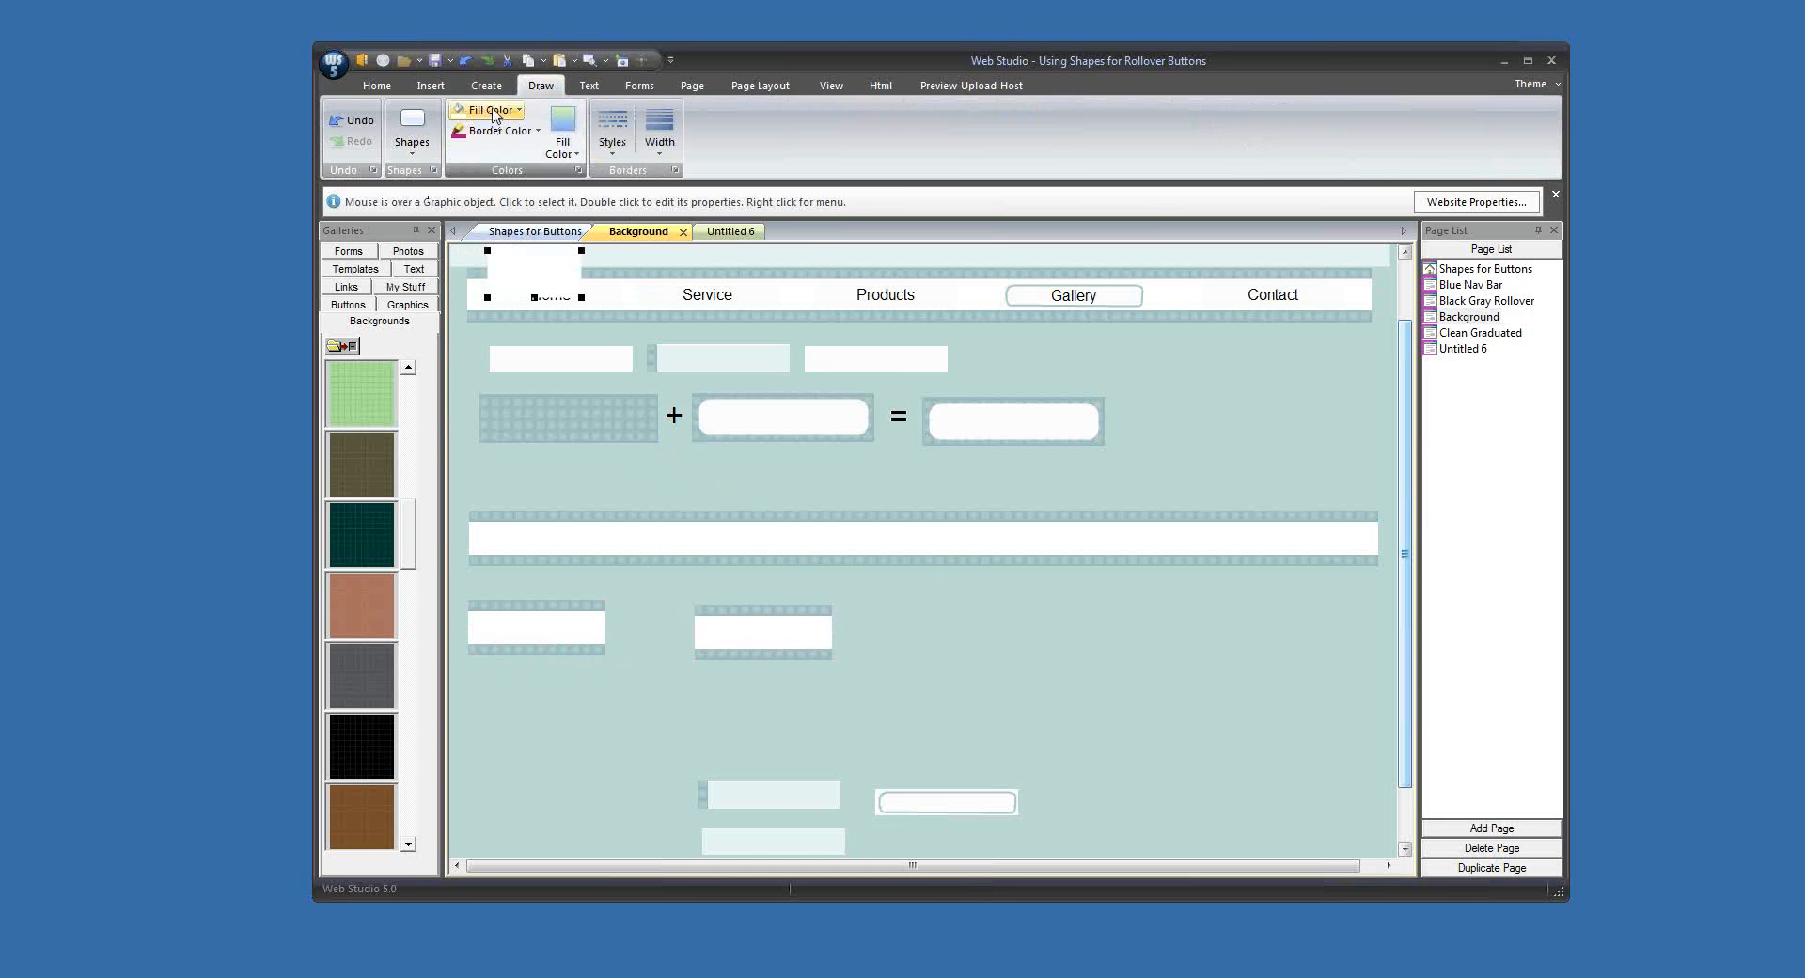
{"action": "left_click", "coordinate": [495, 111]}
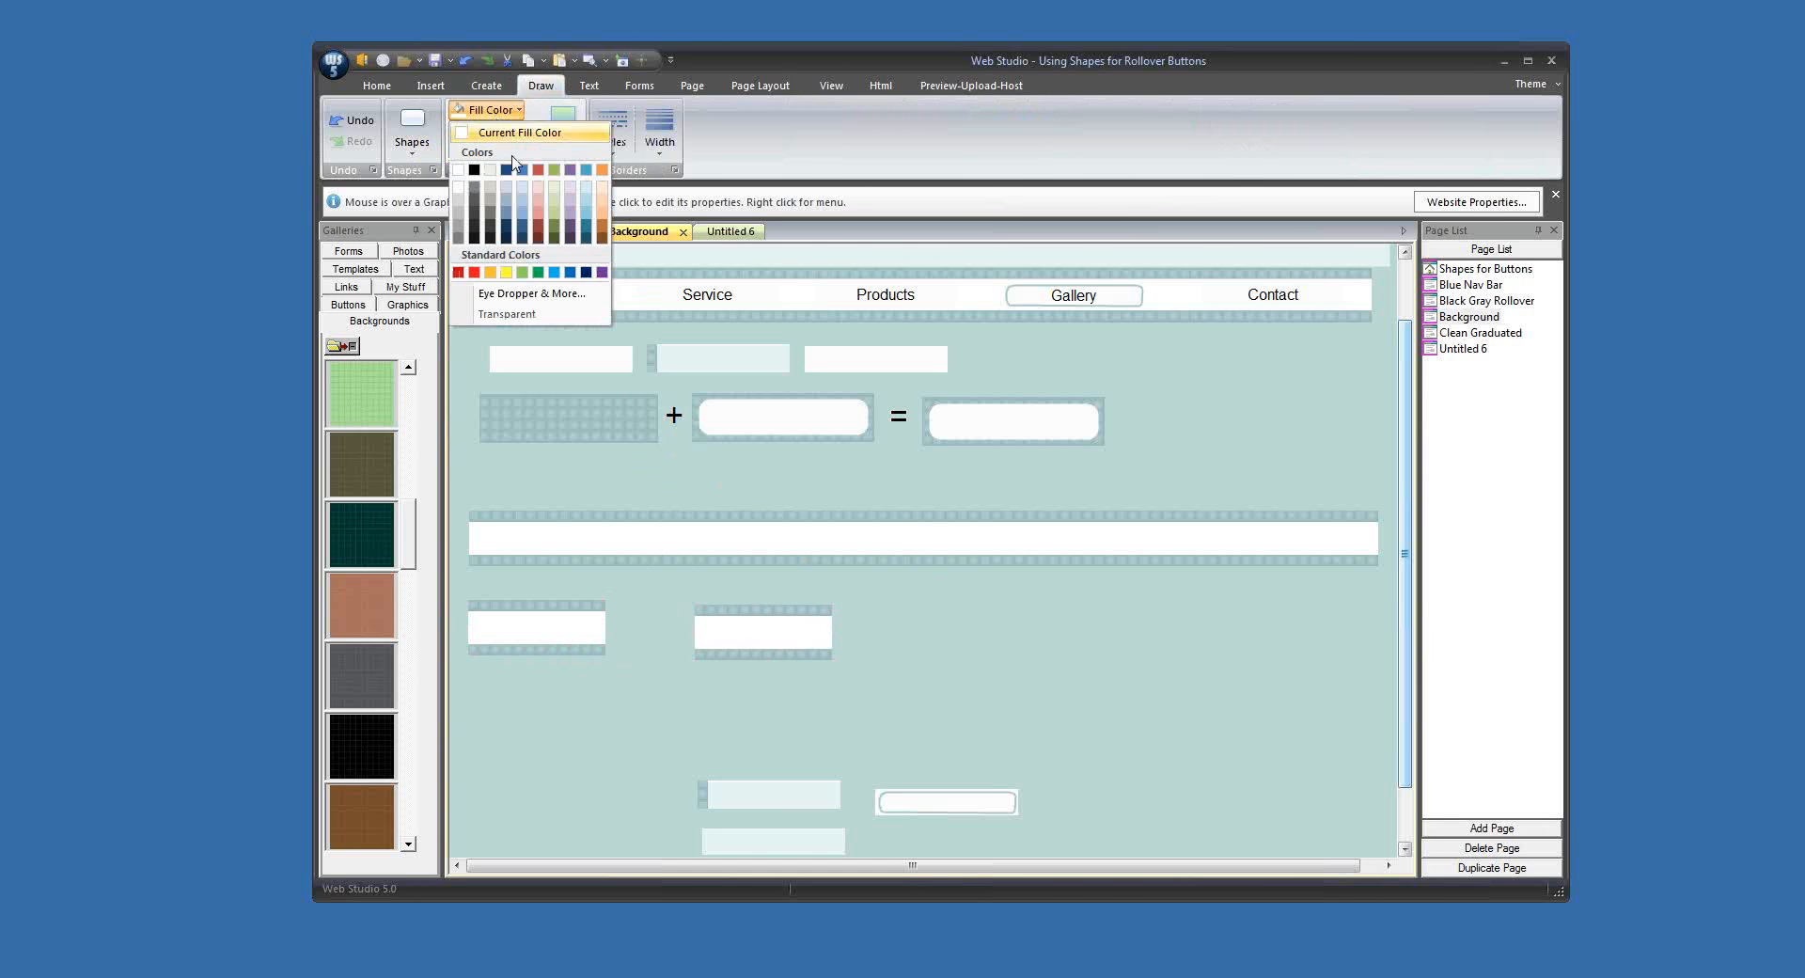
{"action": "left_click", "coordinate": [584, 194]}
Step: Move the pale blue shape over the second button and resize it to cover the white band between the patterned edges
{"action": "left_click_drag", "start_coordinate": [536, 284], "coordinate": [853, 668]}
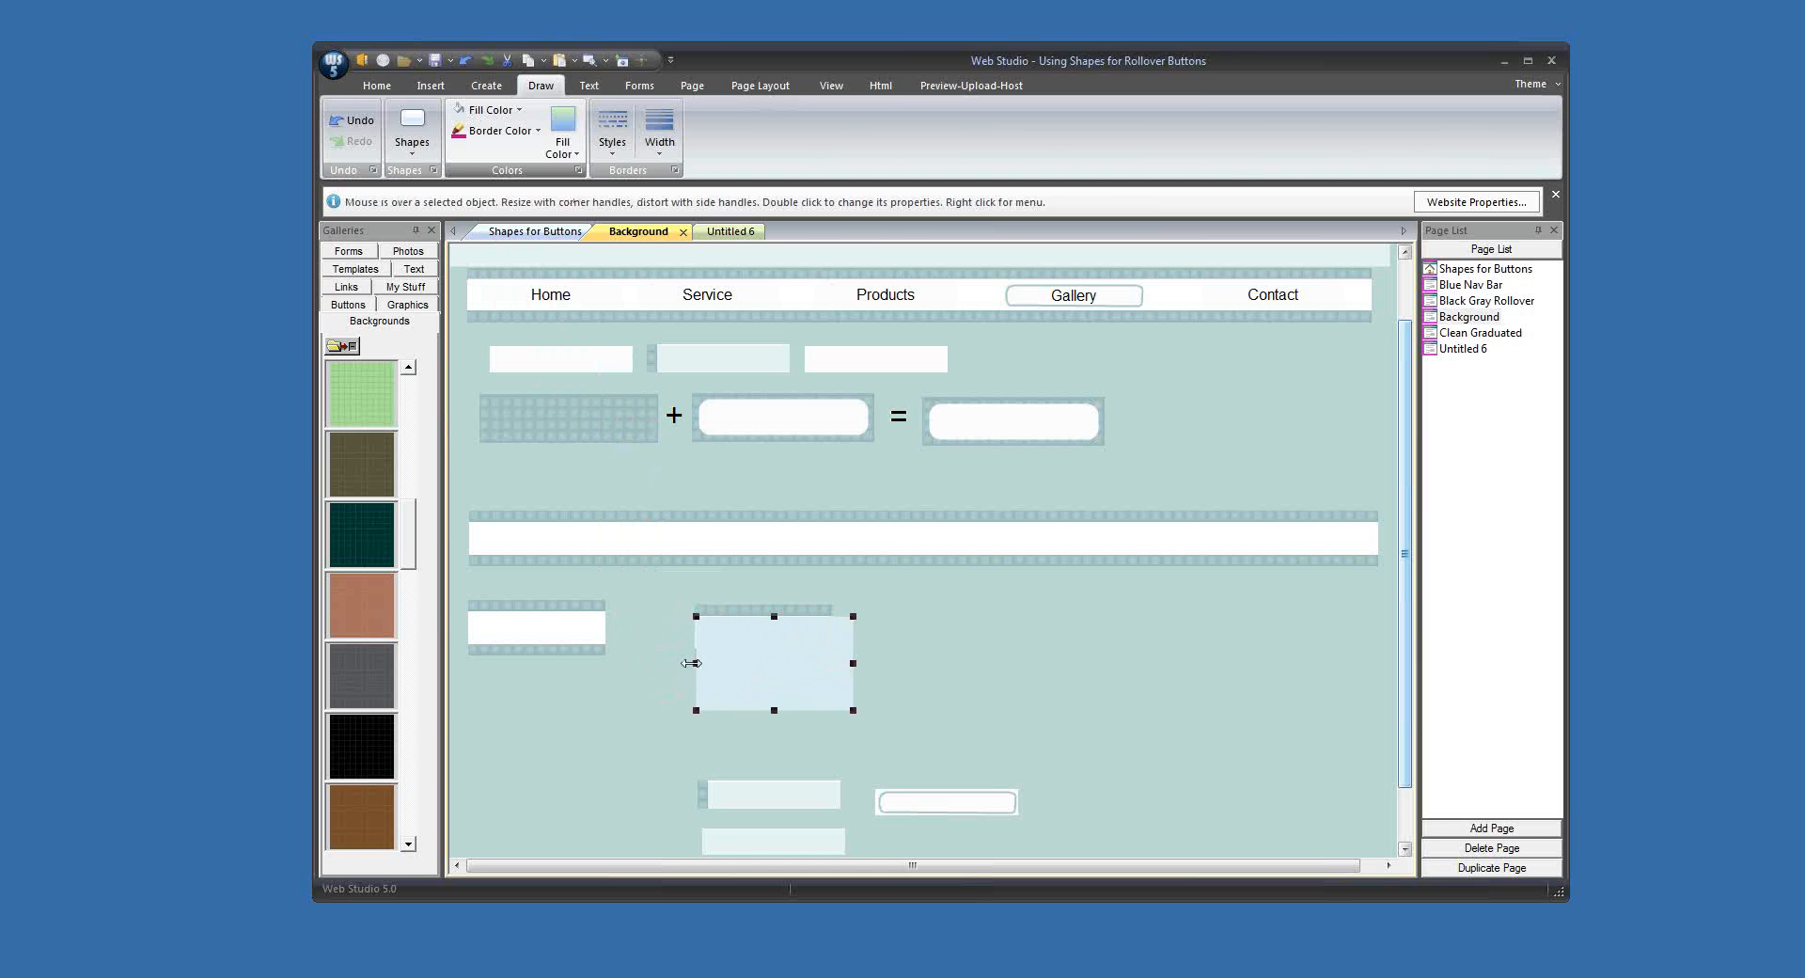
{"action": "left_click_drag", "start_coordinate": [692, 663], "coordinate": [683, 662]}
{"action": "left_click_drag", "start_coordinate": [772, 712], "coordinate": [762, 649]}
Step: Merge the pale blue shape with the second button into a single graphic
{"action": "left_click_drag", "start_coordinate": [669, 589], "coordinate": [770, 659]}
{"action": "left_click", "coordinate": [483, 87]}
{"action": "left_click", "coordinate": [1209, 383]}
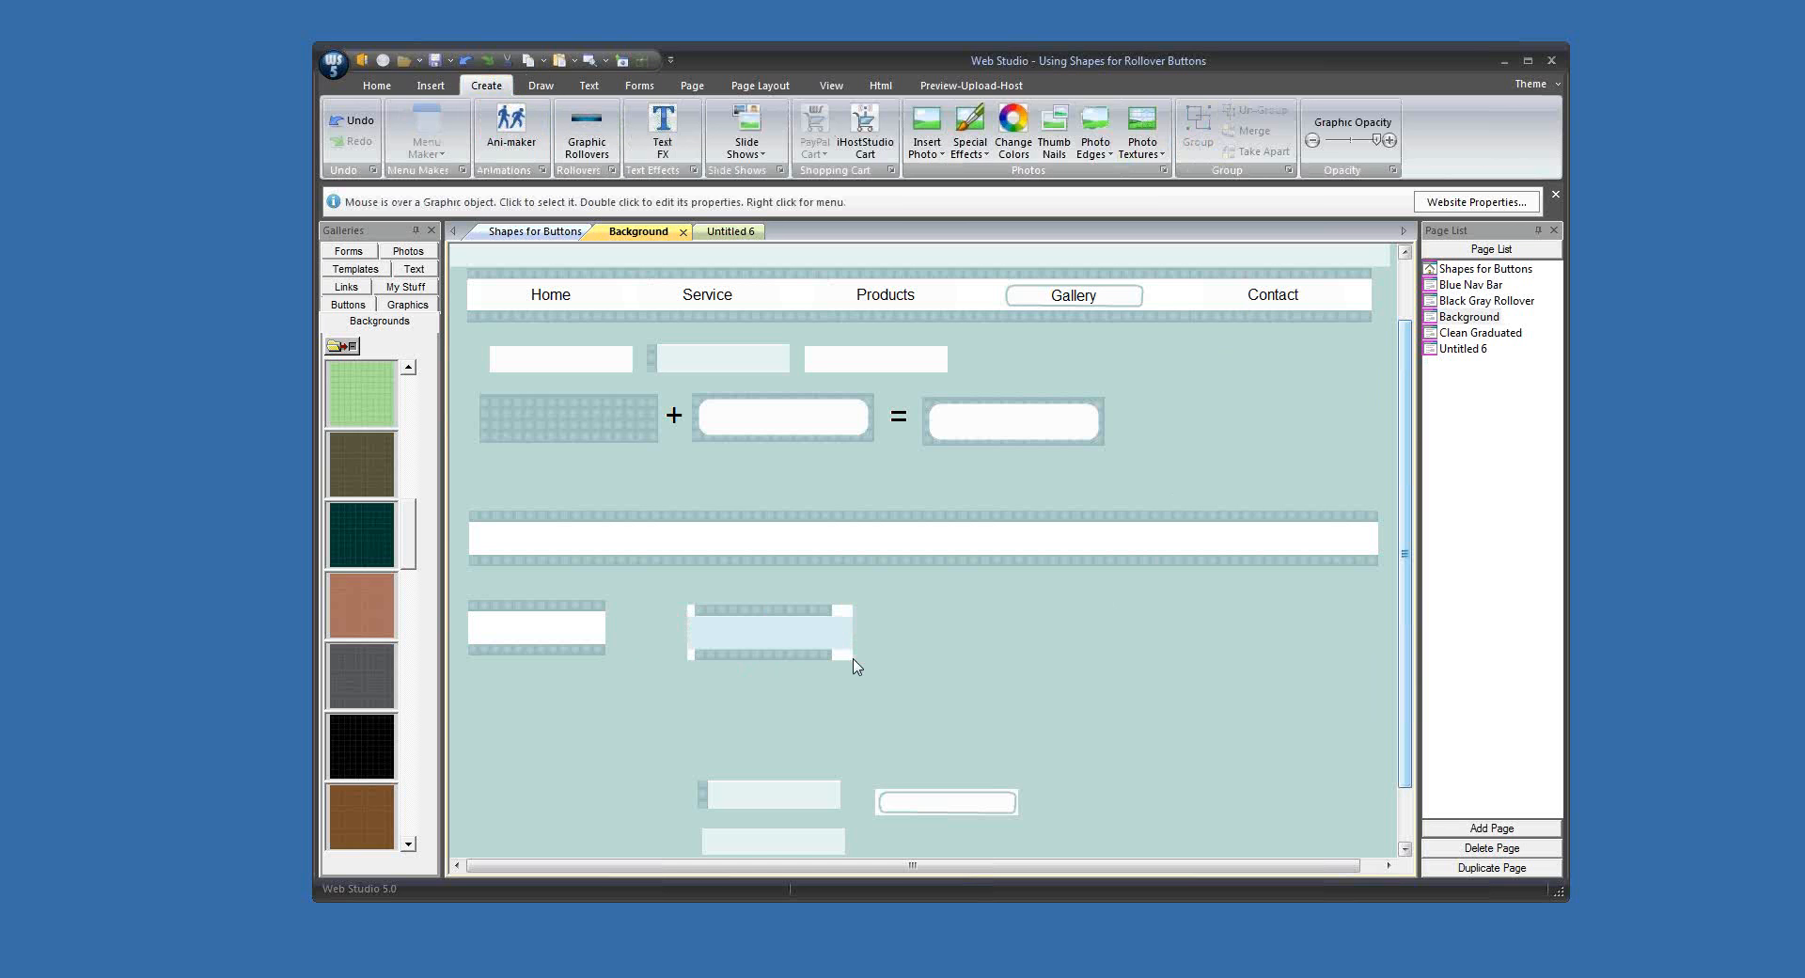
Step: Crop the merged blue button on both sides to remove the white margins beyond its patterned edges
{"action": "left_click", "coordinate": [755, 649]}
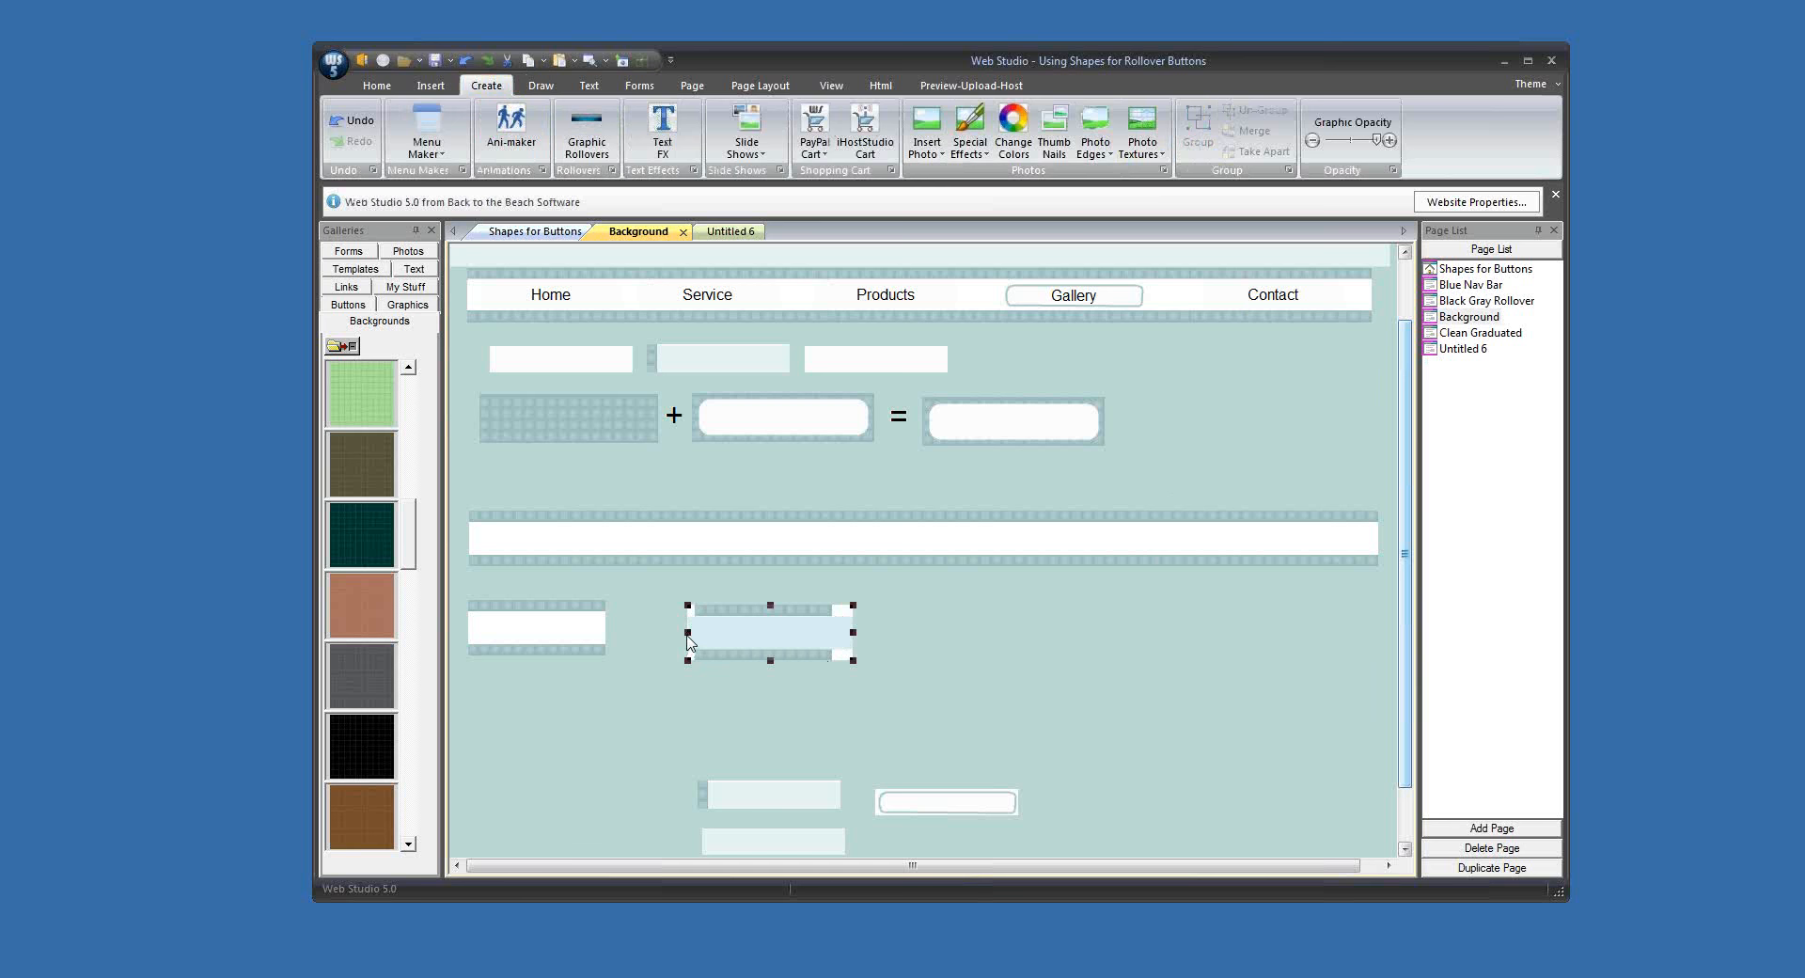
{"action": "left_click_drag", "start_coordinate": [689, 632], "coordinate": [694, 632]}
{"action": "left_click_drag", "start_coordinate": [851, 632], "coordinate": [832, 632]}
{"action": "left_click", "coordinate": [883, 667]}
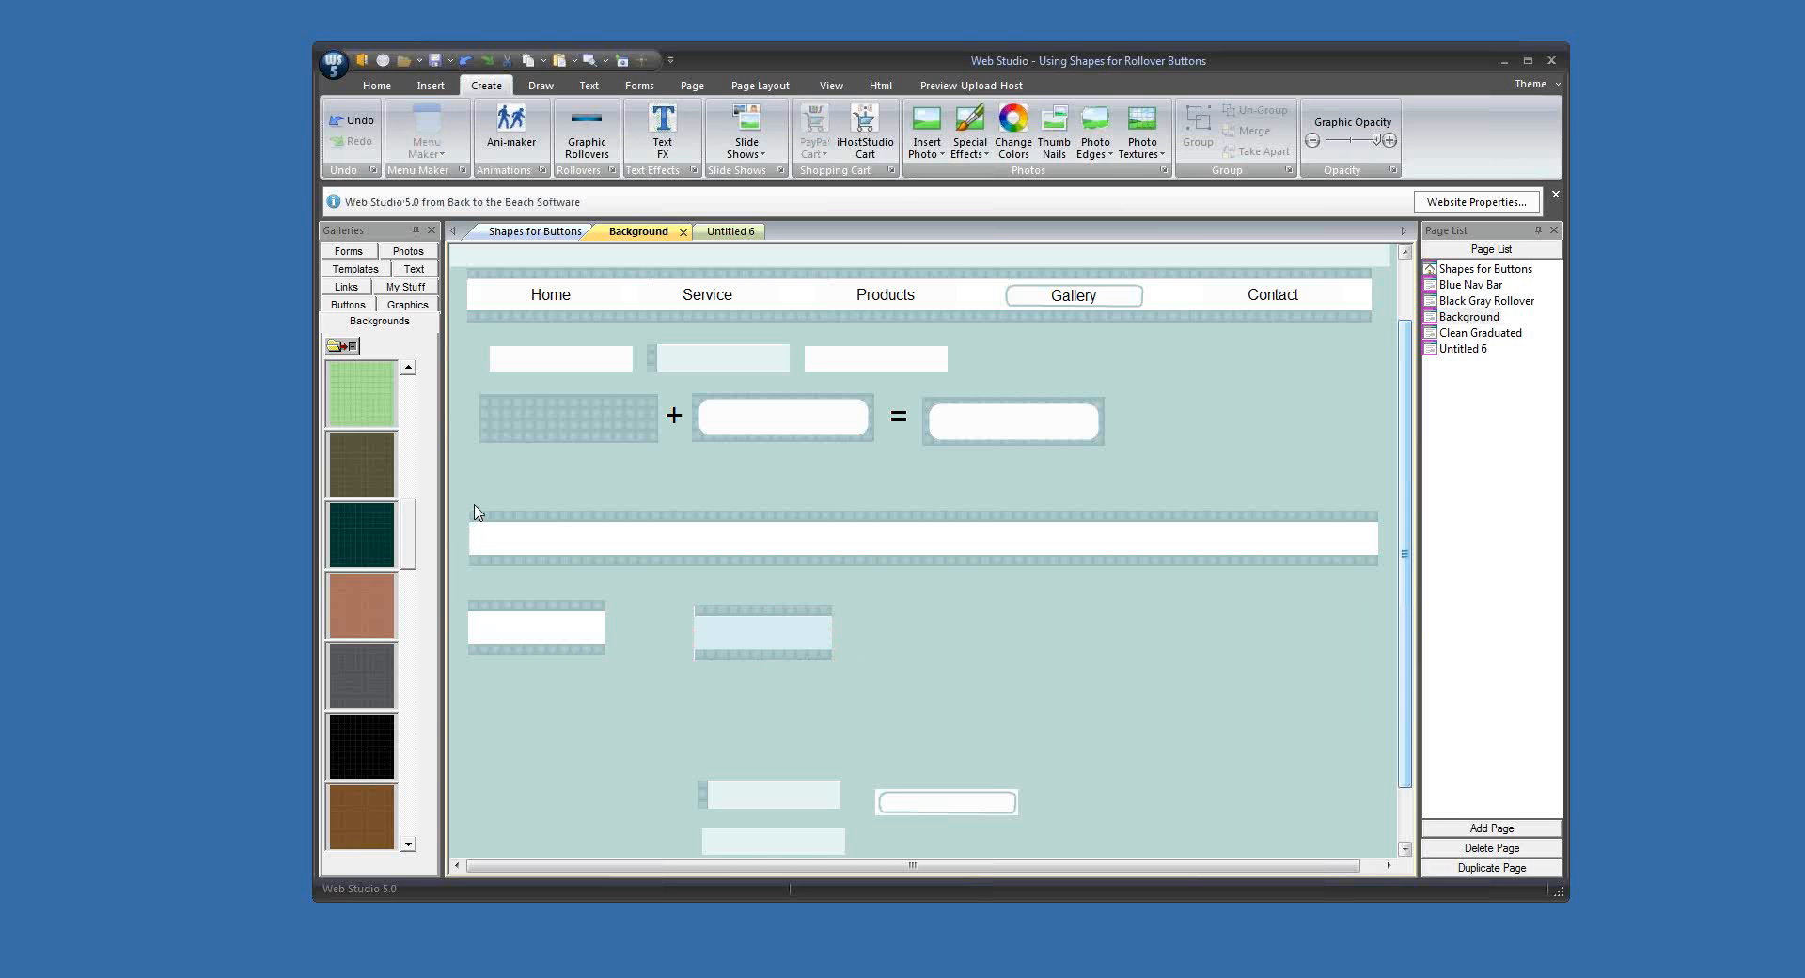
Step: Delete the long nav bar and both short buttons beneath it
{"action": "left_click_drag", "start_coordinate": [475, 512], "coordinate": [871, 703]}
{"action": "key", "text": "Delete"}
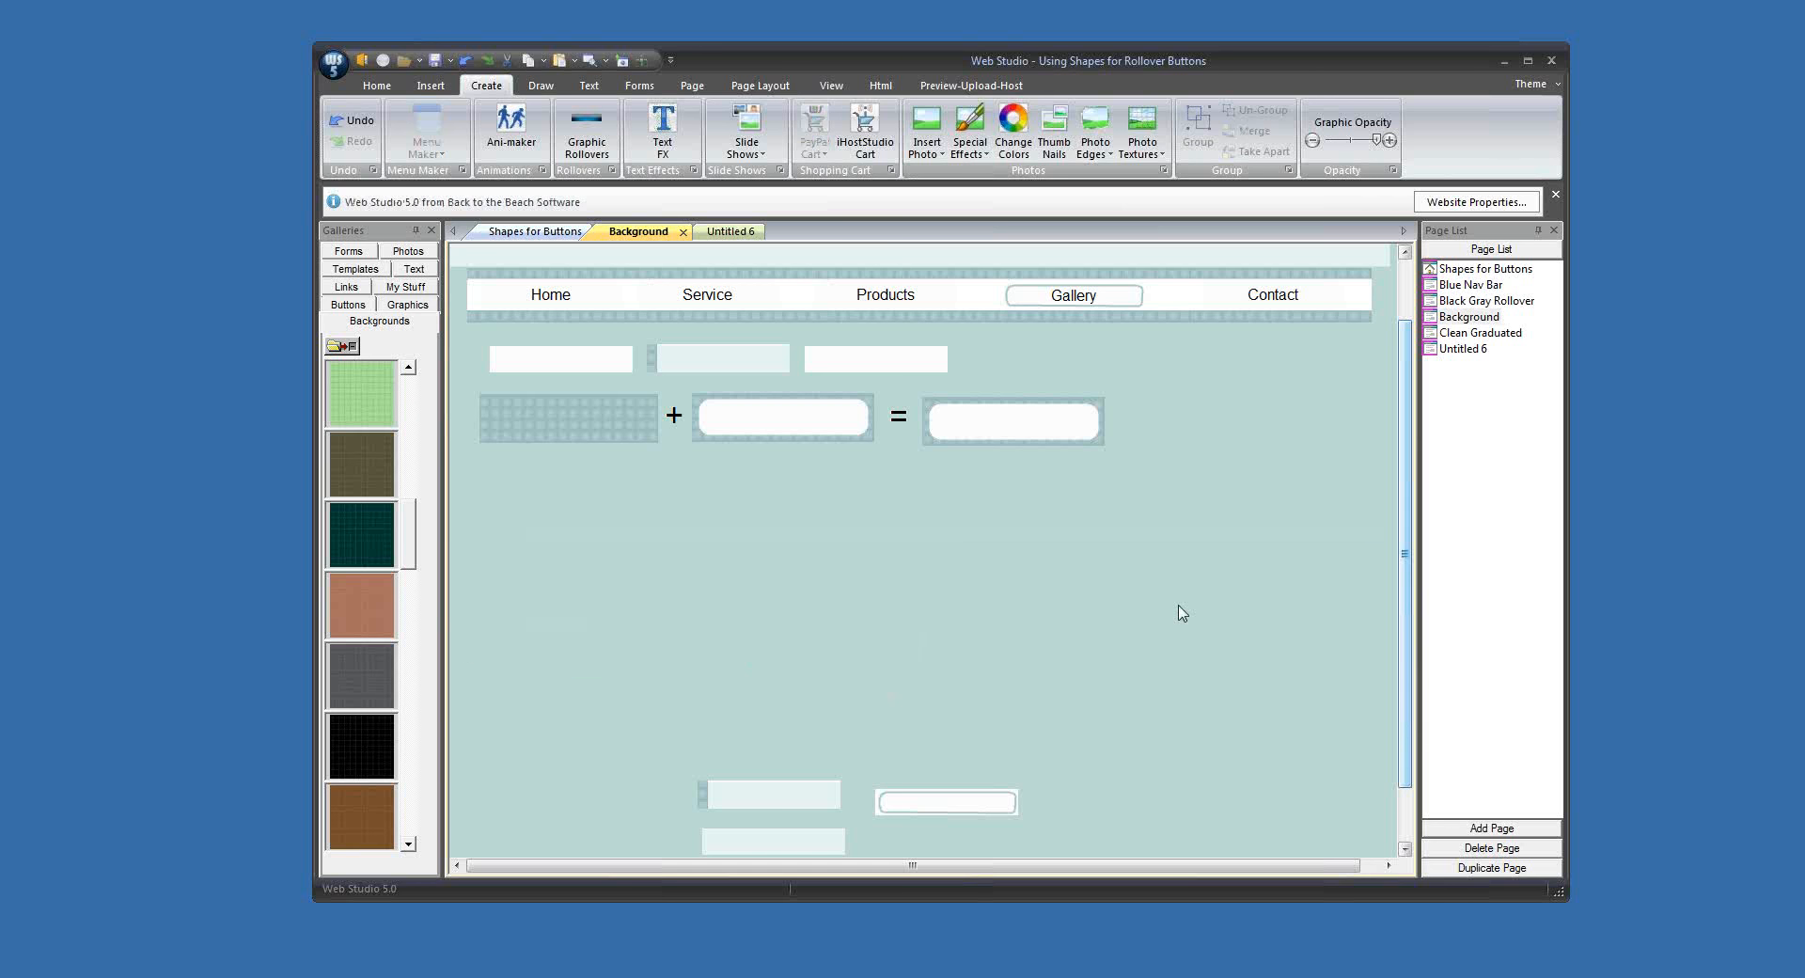
Step: Shift the Products button slightly to the left on the nav bar
{"action": "left_click_drag", "start_coordinate": [1409, 533], "coordinate": [1408, 475]}
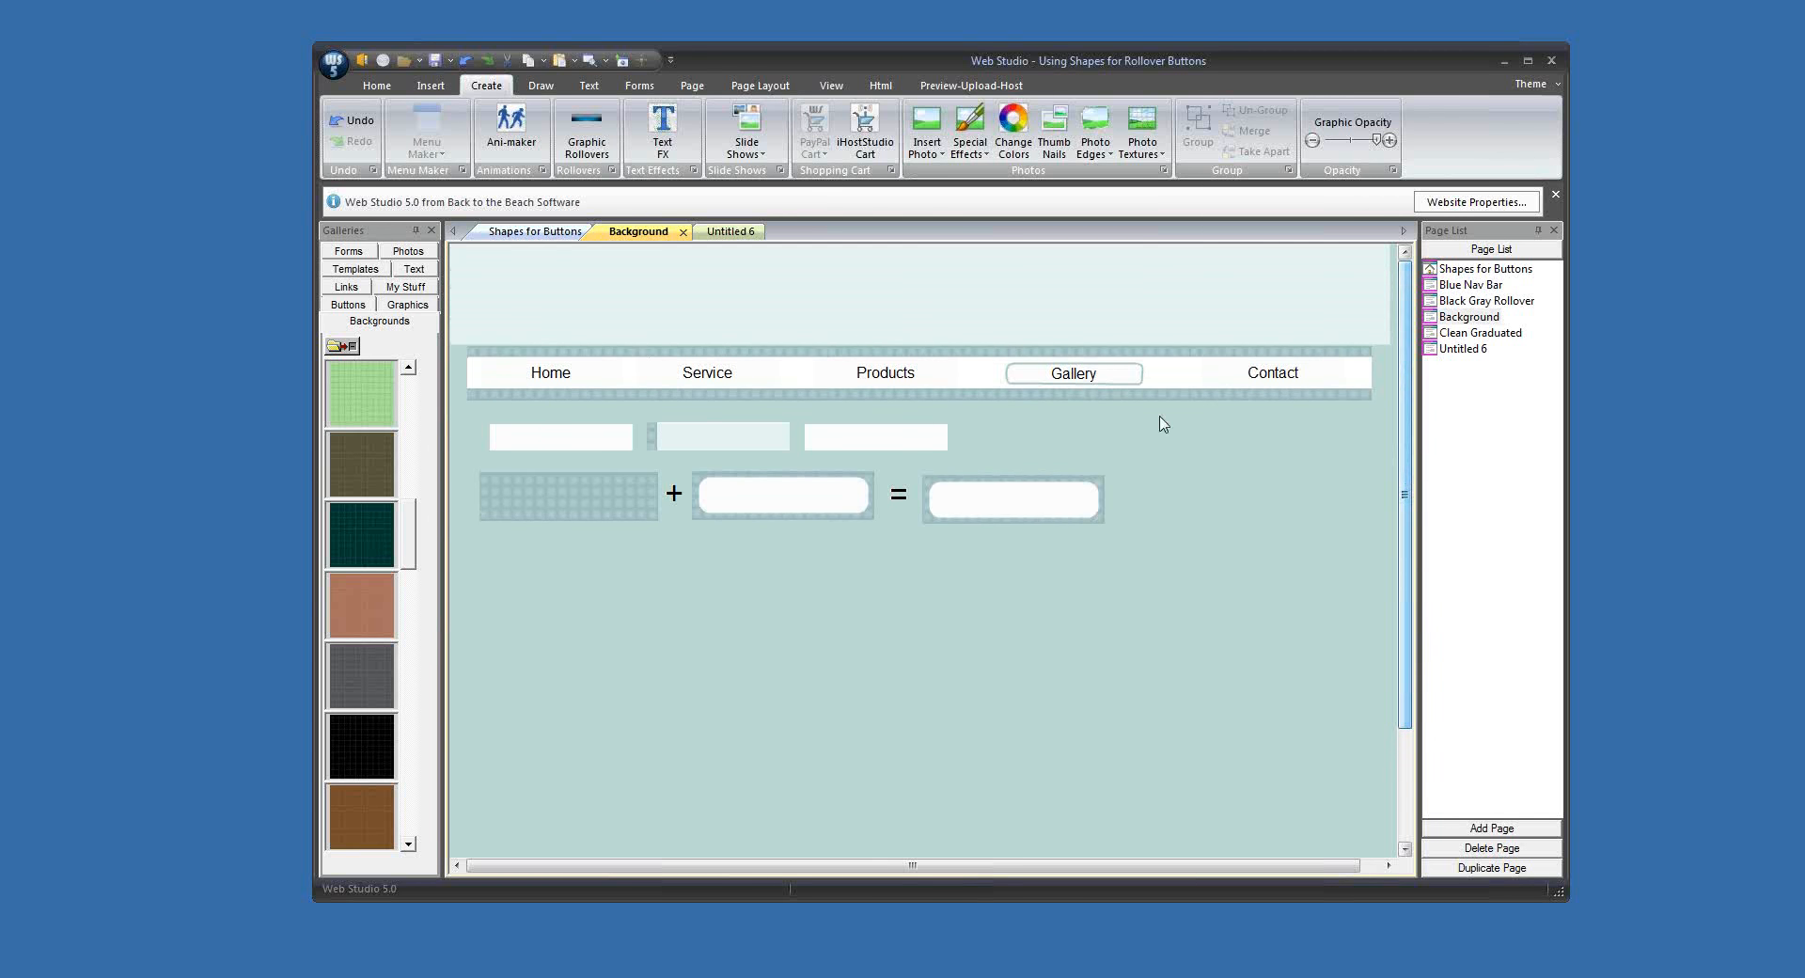
{"action": "mouse_move", "coordinate": [909, 381]}
{"action": "left_mouse_down"}
{"action": "mouse_move", "coordinate": [904, 409]}
{"action": "mouse_move", "coordinate": [903, 378]}
{"action": "left_mouse_up"}
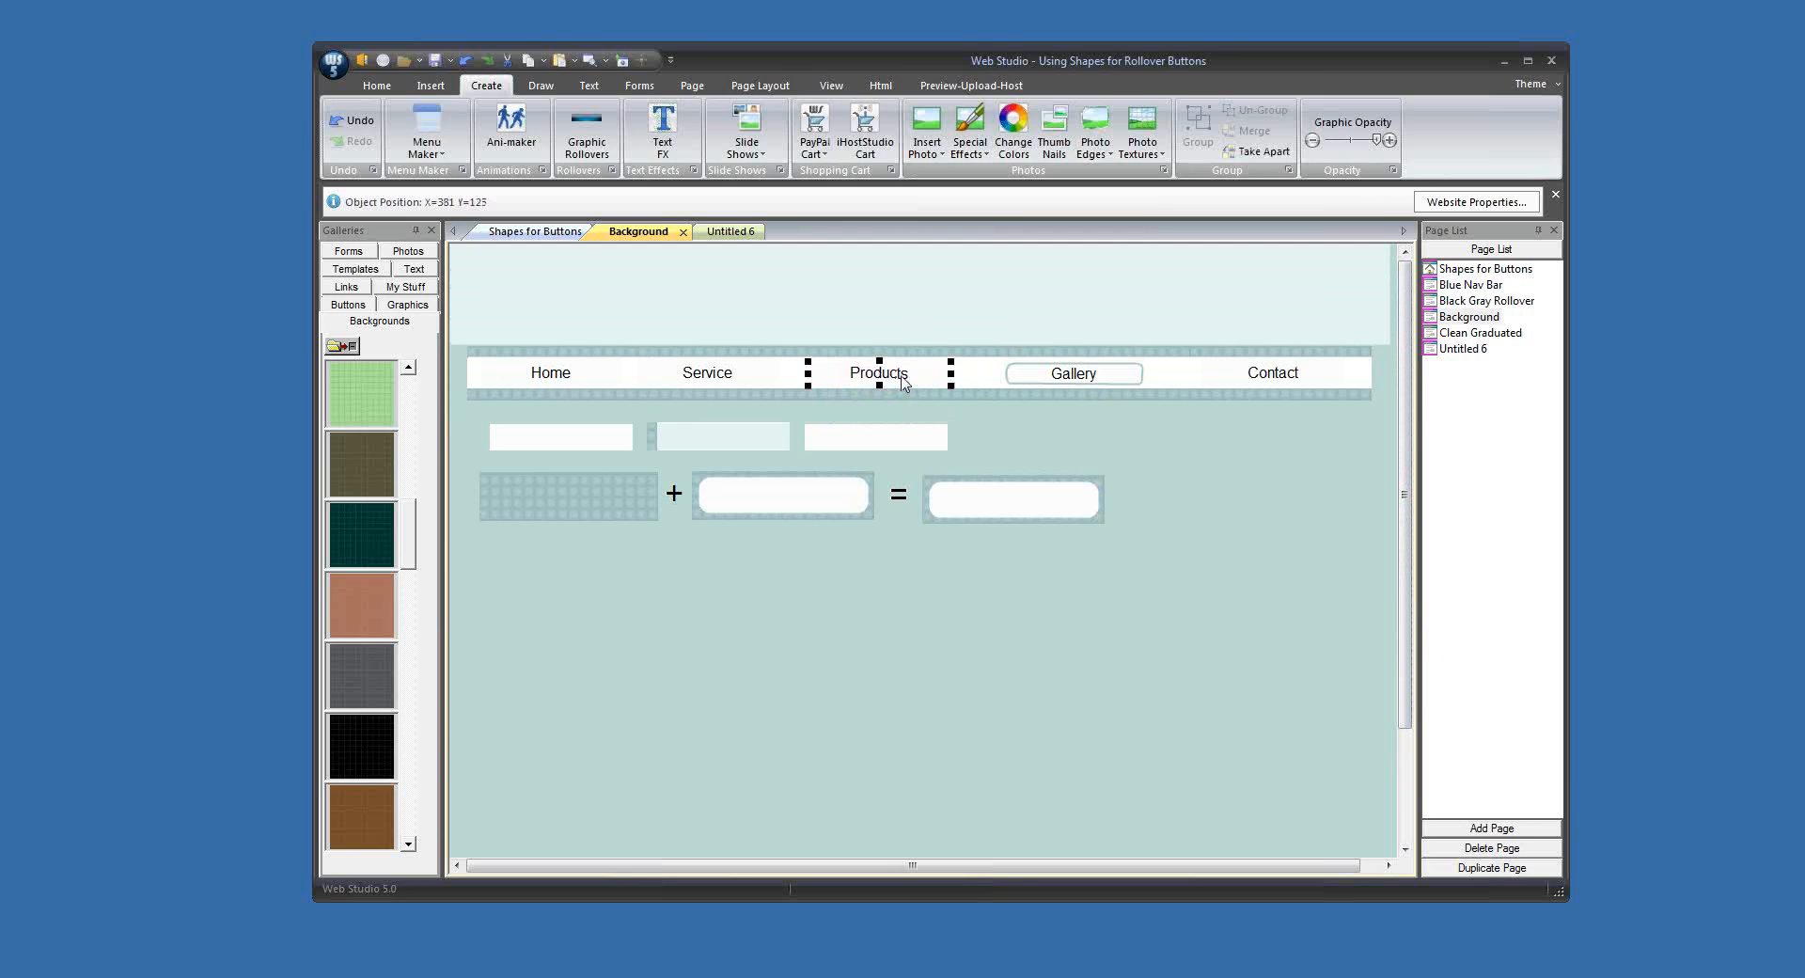
{"action": "left_click", "coordinate": [1171, 498]}
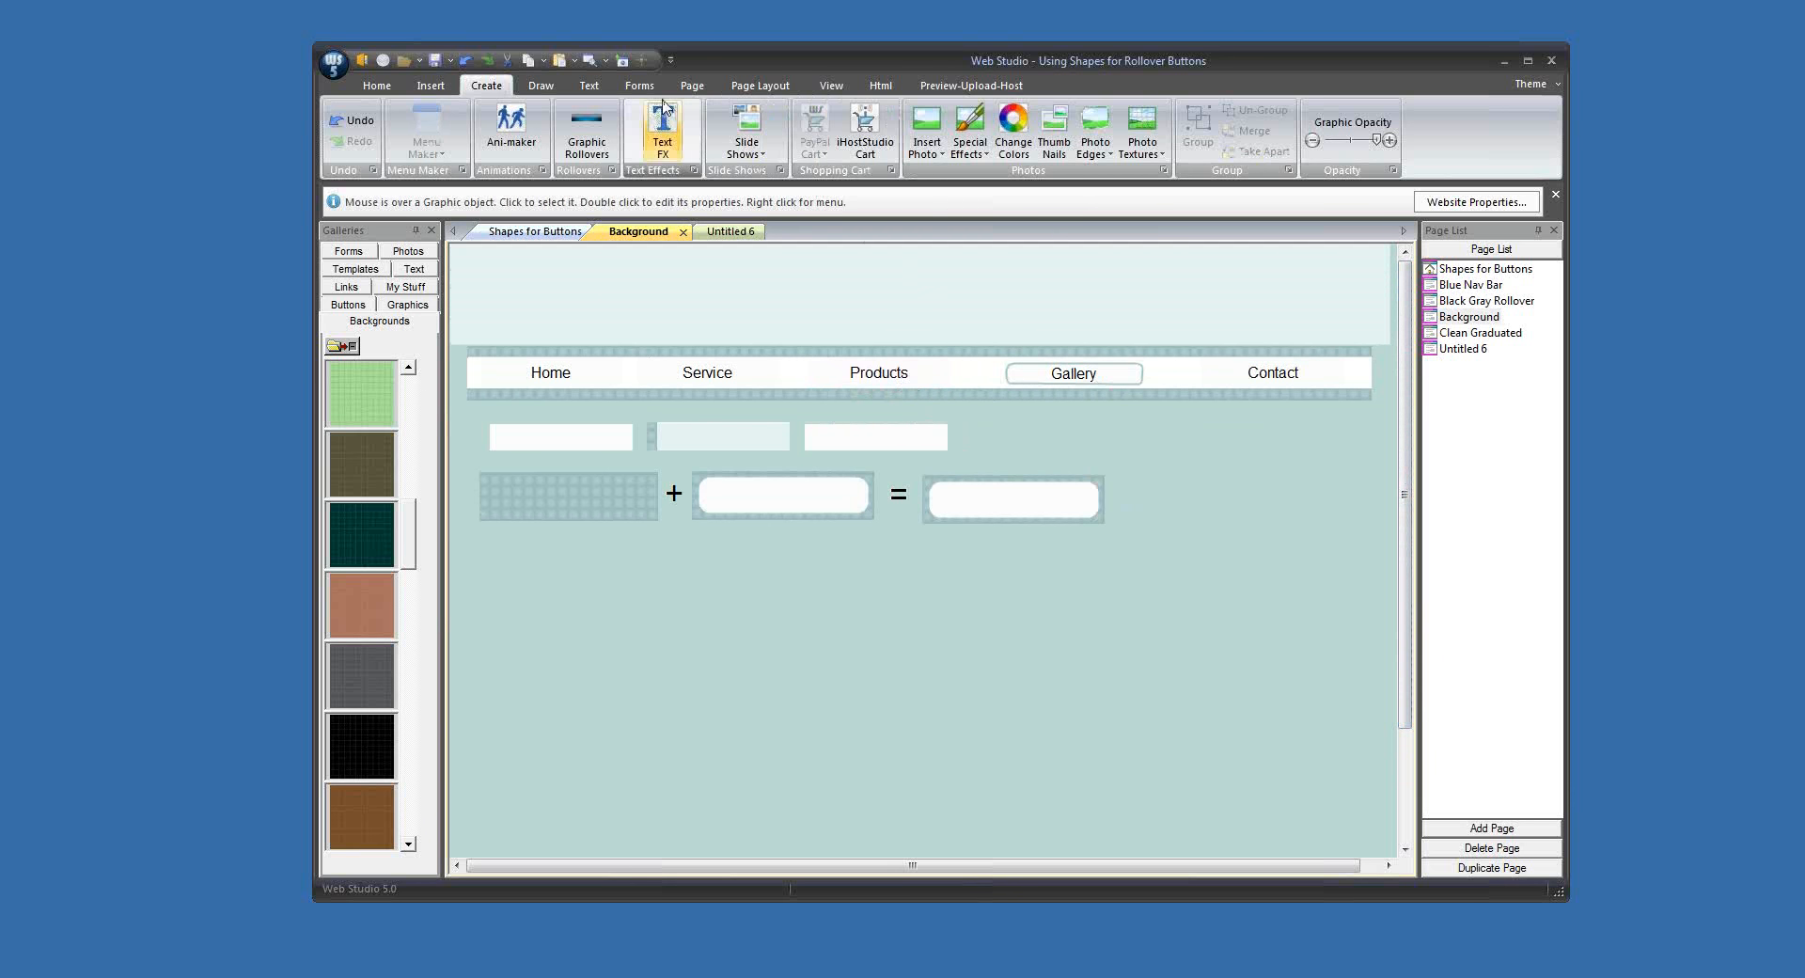
Step: Preview the Background page, close the preview and return to editing the page
{"action": "left_click", "coordinate": [605, 60]}
{"action": "left_click", "coordinate": [659, 81]}
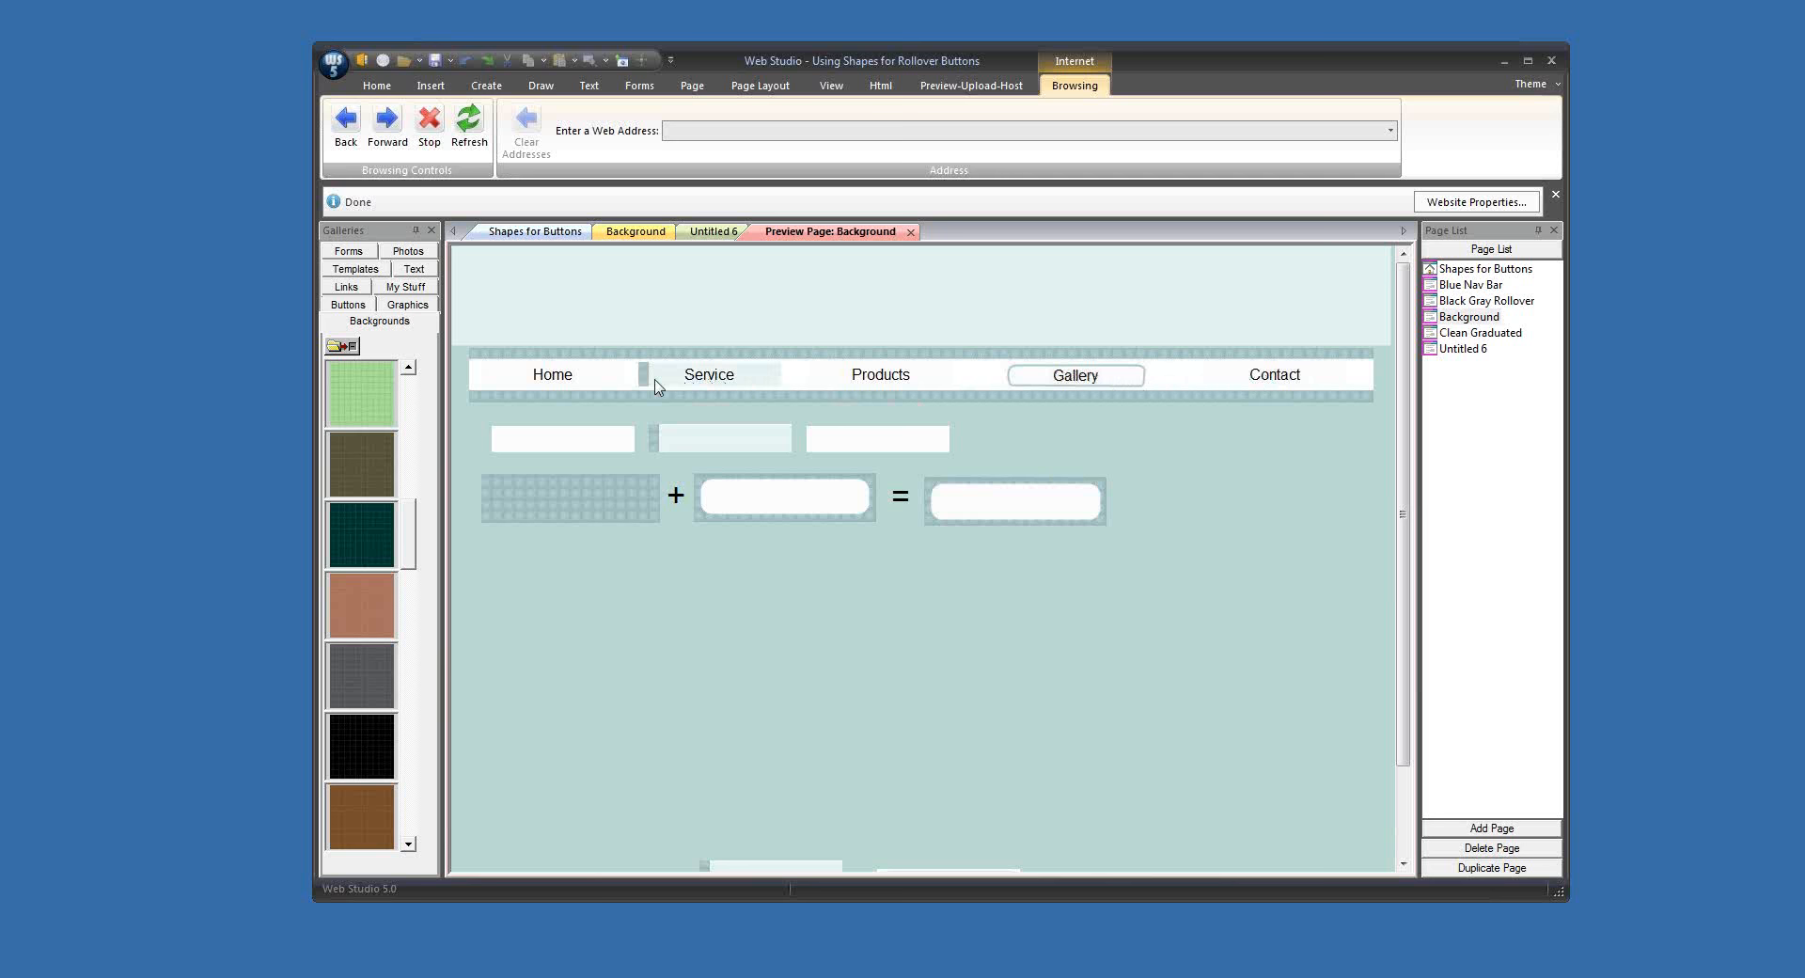
{"action": "left_click", "coordinate": [912, 232]}
{"action": "left_click", "coordinate": [637, 231]}
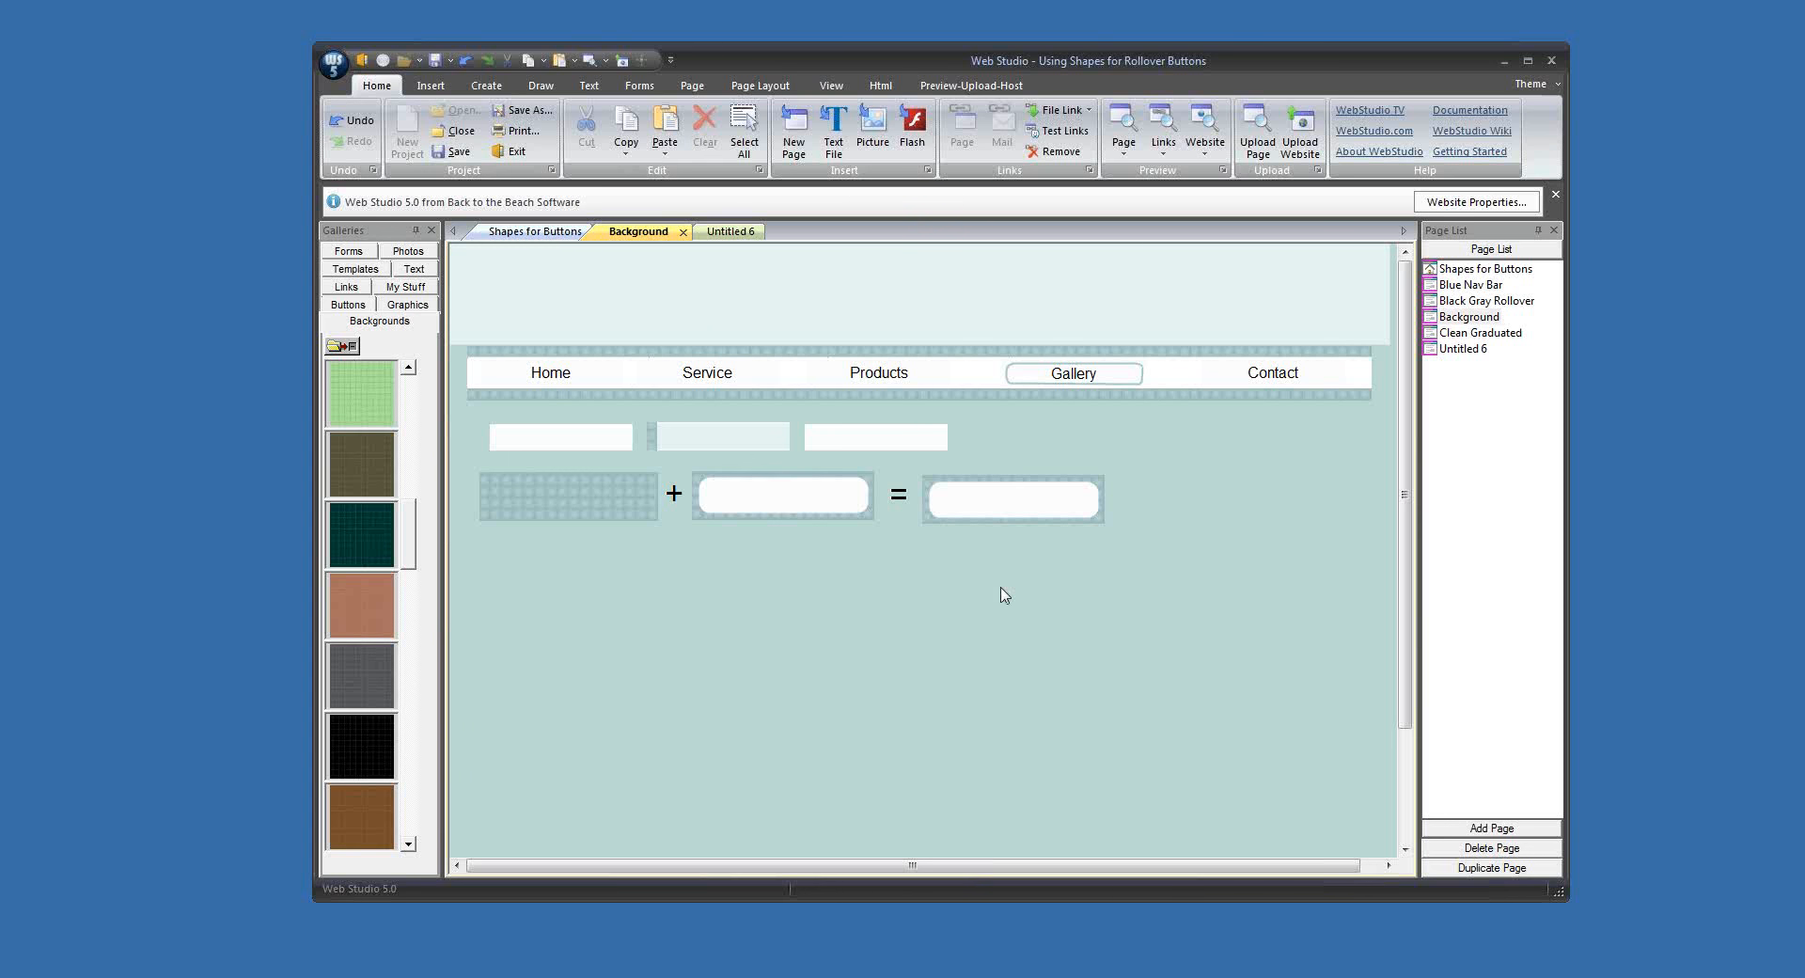
Step: Place a copy of the patterned rectangle in the empty area below and narrow it to a thin vertical strip
{"action": "left_click", "coordinate": [552, 516]}
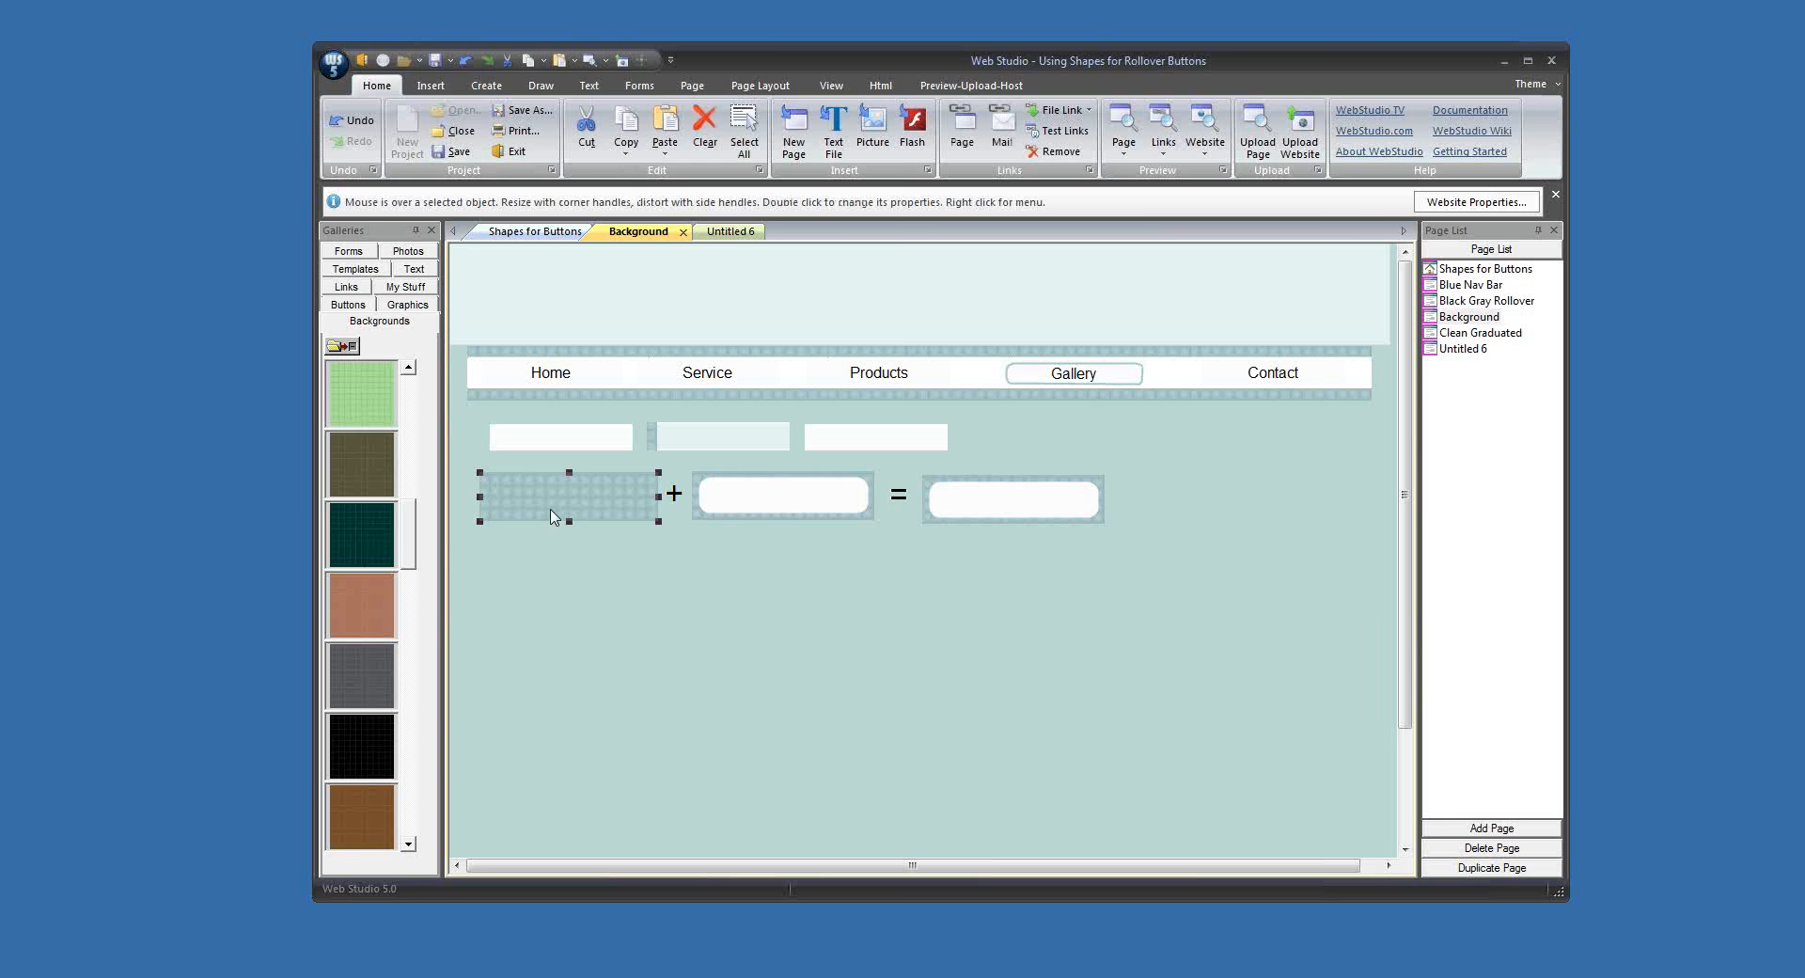
{"action": "left_click_drag", "start_coordinate": [551, 523], "coordinate": [569, 684]}
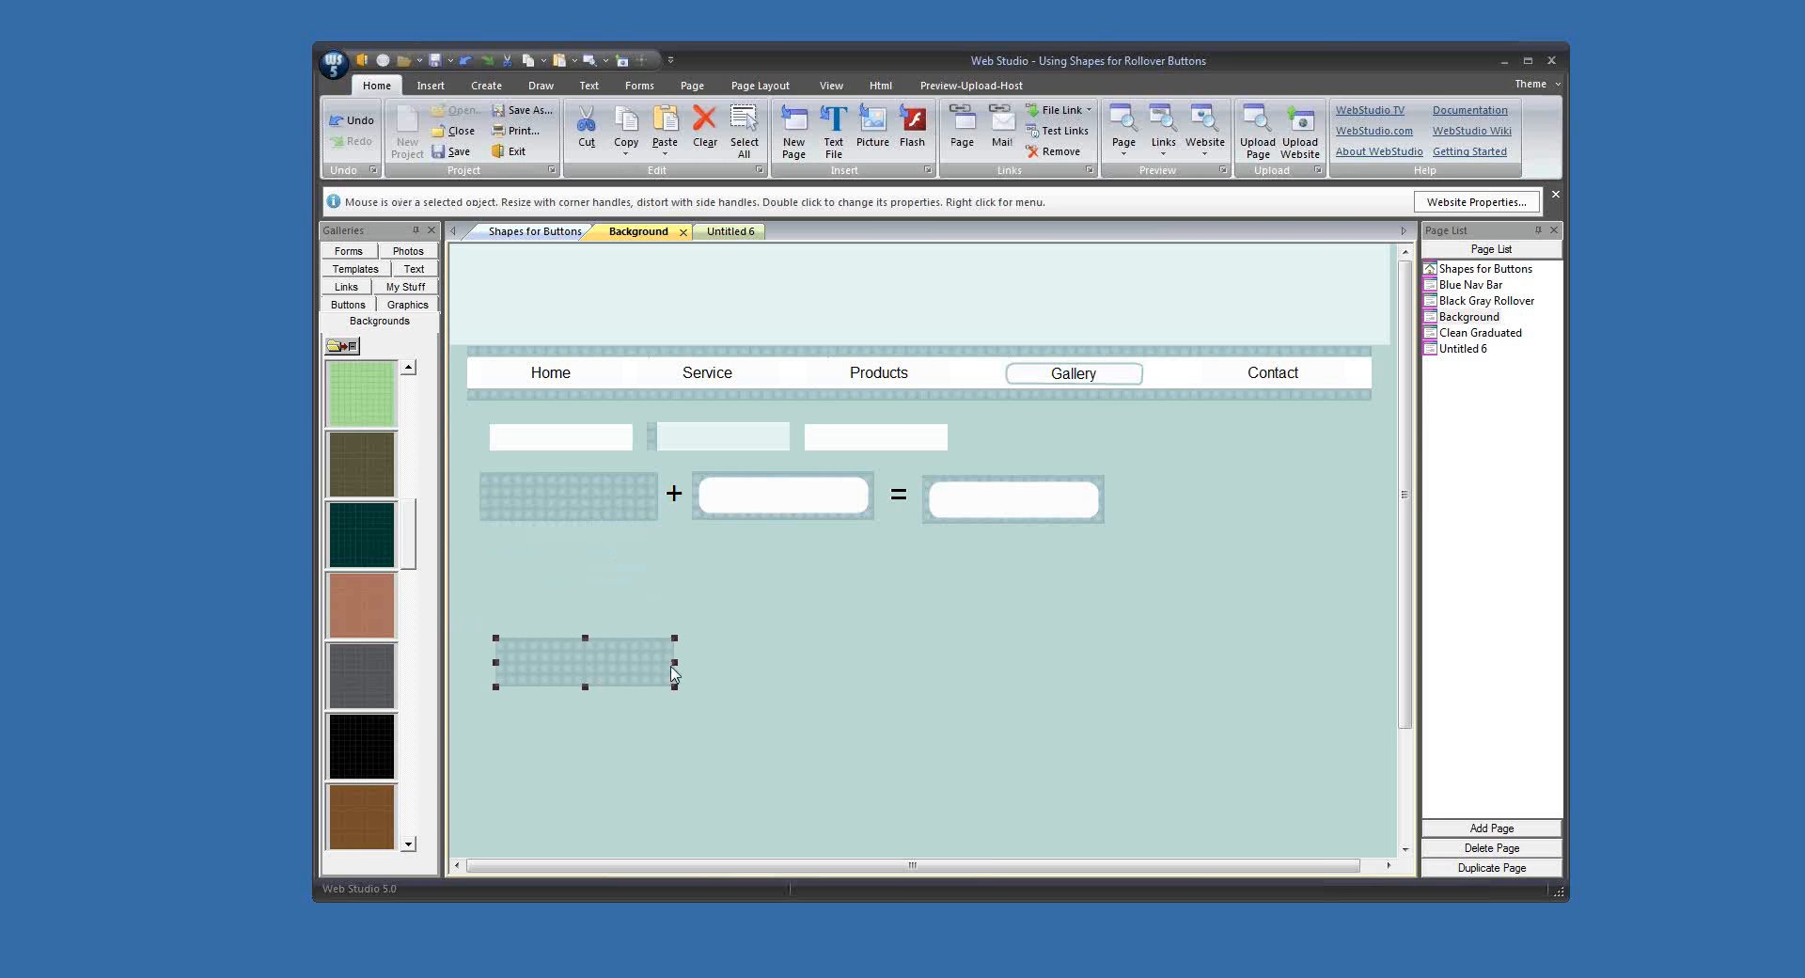
{"action": "left_click_drag", "start_coordinate": [672, 664], "coordinate": [520, 674]}
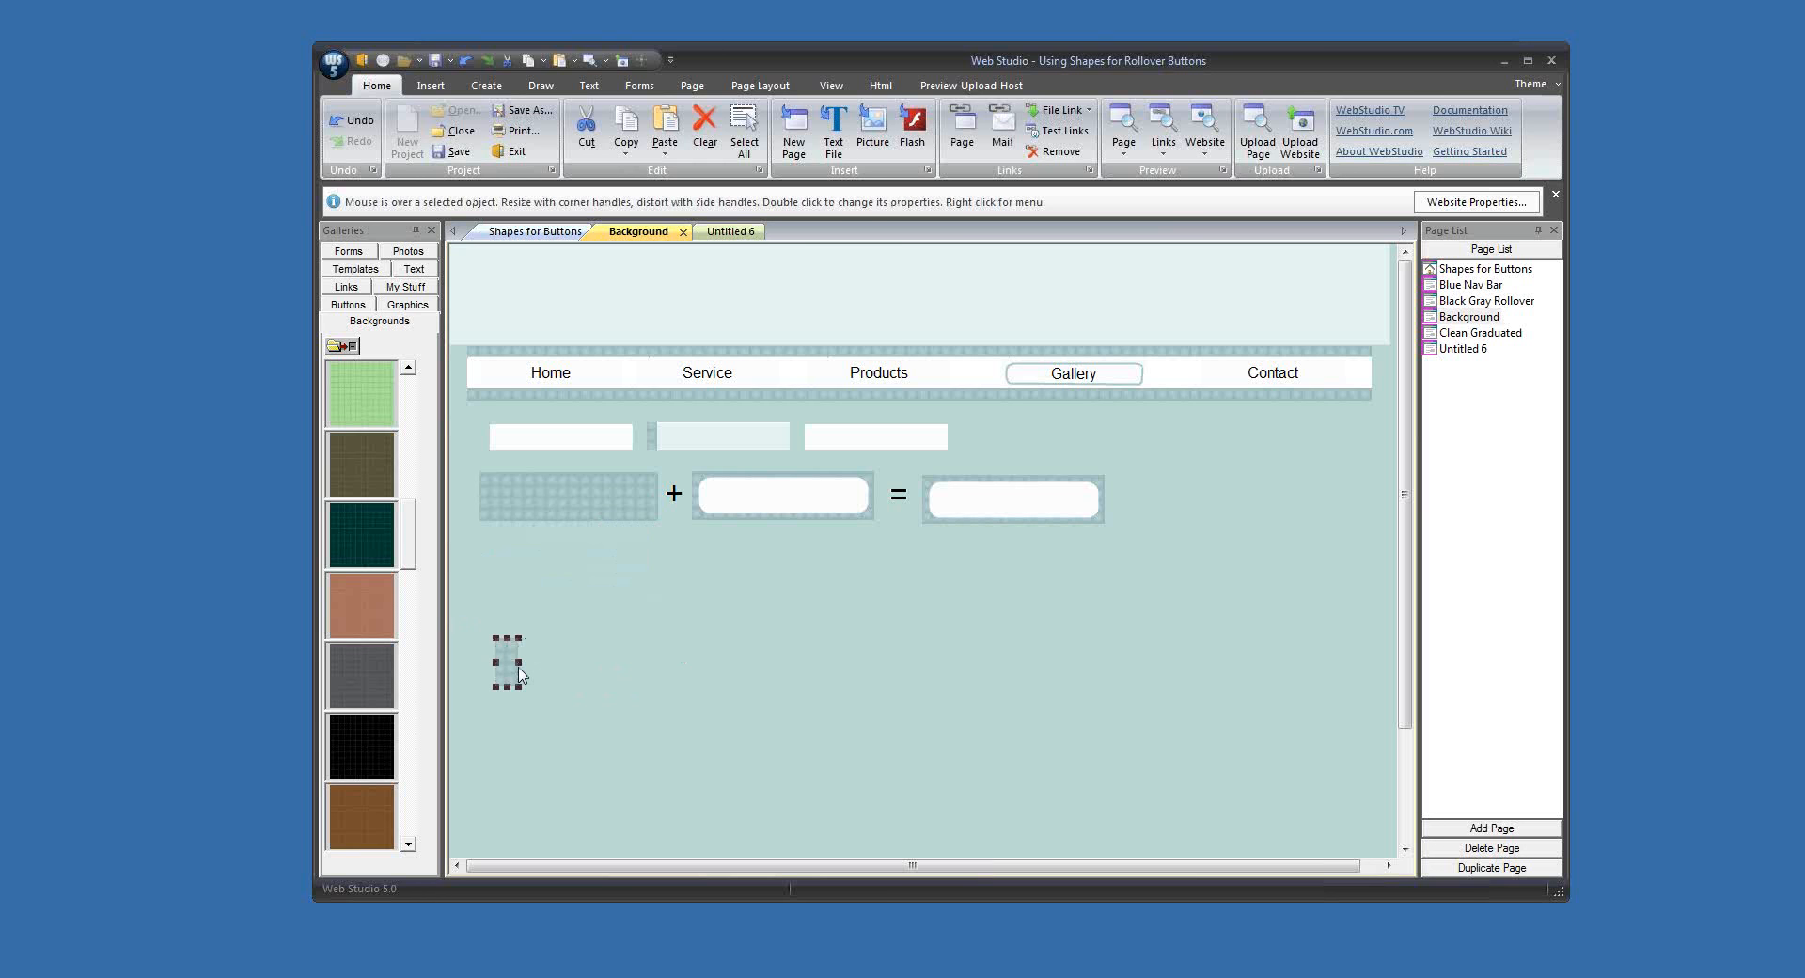
{"action": "left_click", "coordinate": [753, 673]}
Step: Draw a square shape, fill it with white and place it beside the thin patterned strip
{"action": "left_click", "coordinate": [541, 84]}
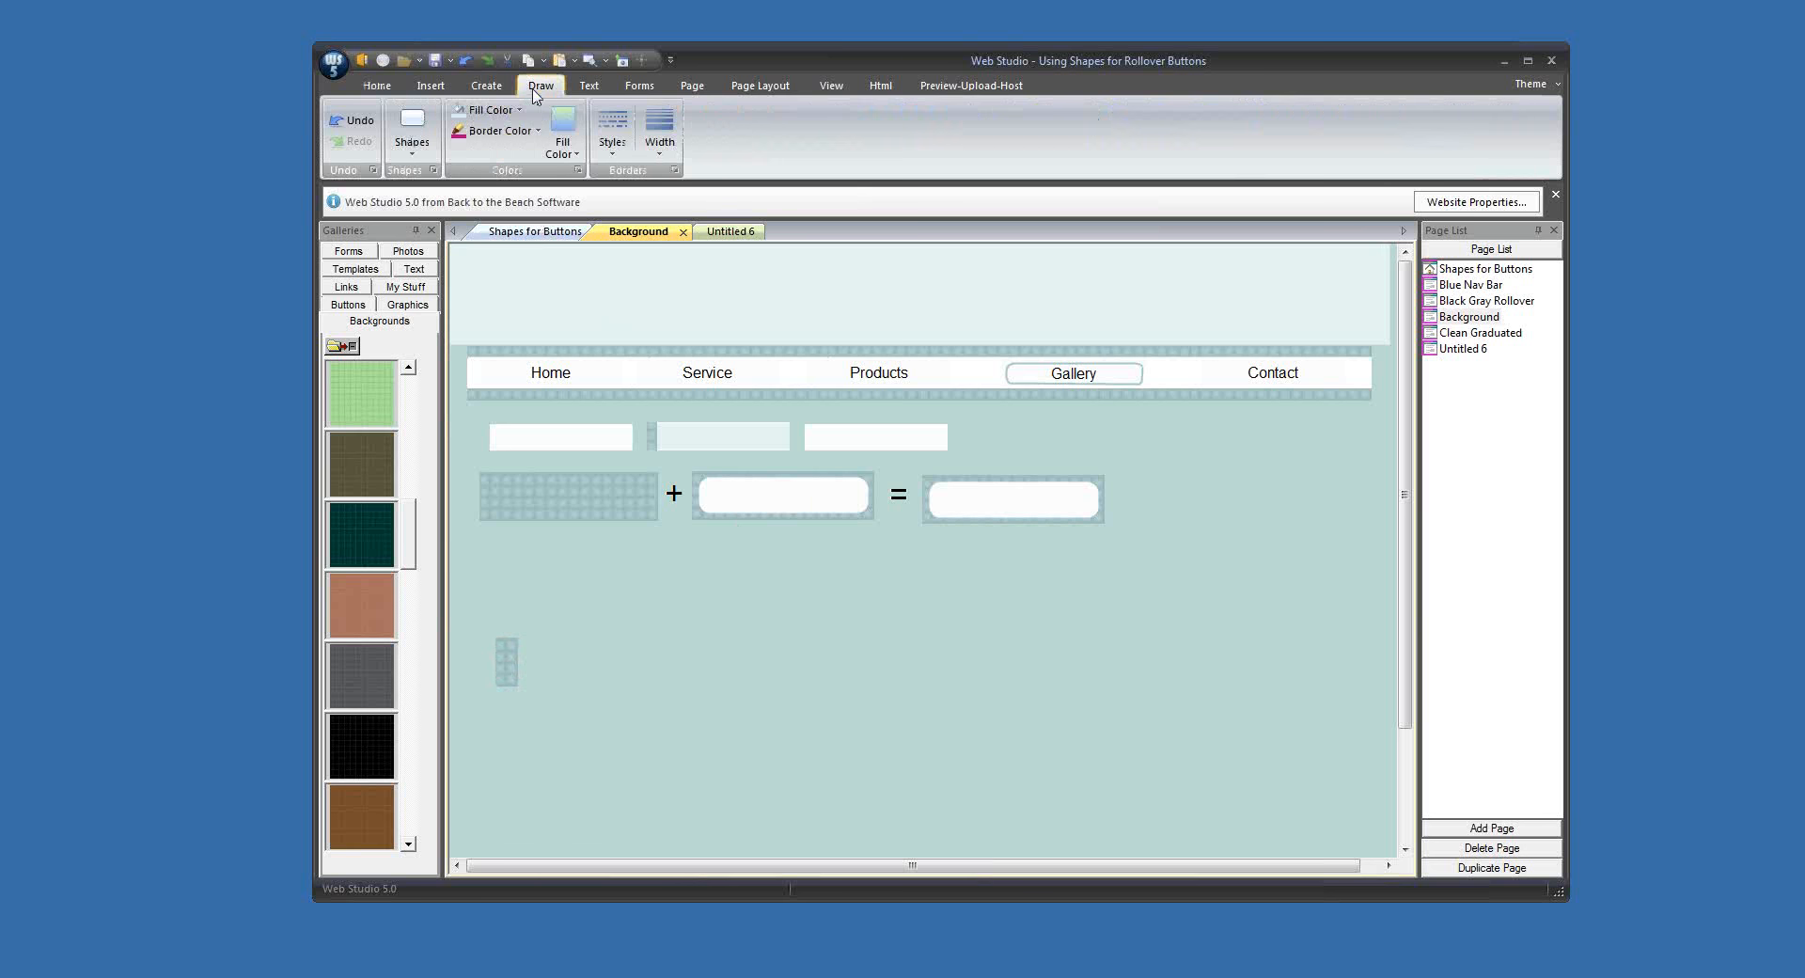
{"action": "left_click", "coordinate": [412, 131]}
{"action": "left_click", "coordinate": [414, 197]}
{"action": "left_click_drag", "start_coordinate": [488, 291], "coordinate": [662, 652]}
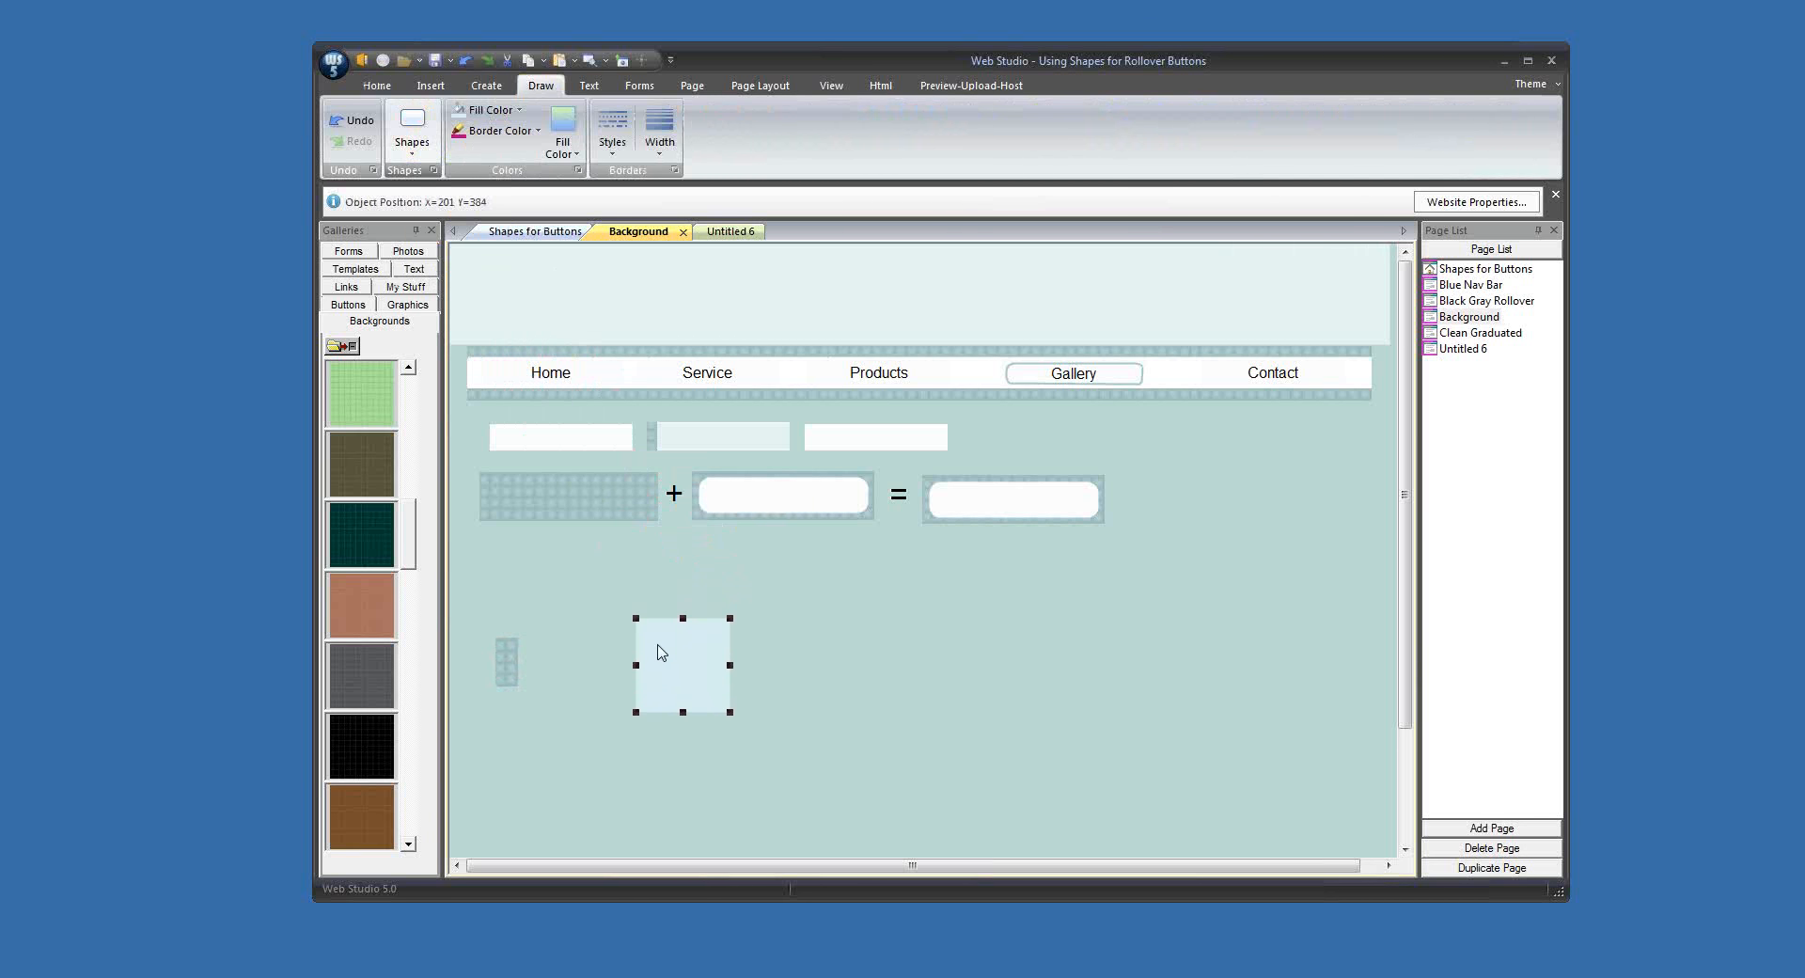
{"action": "left_click", "coordinate": [493, 109]}
{"action": "left_click", "coordinate": [516, 295]}
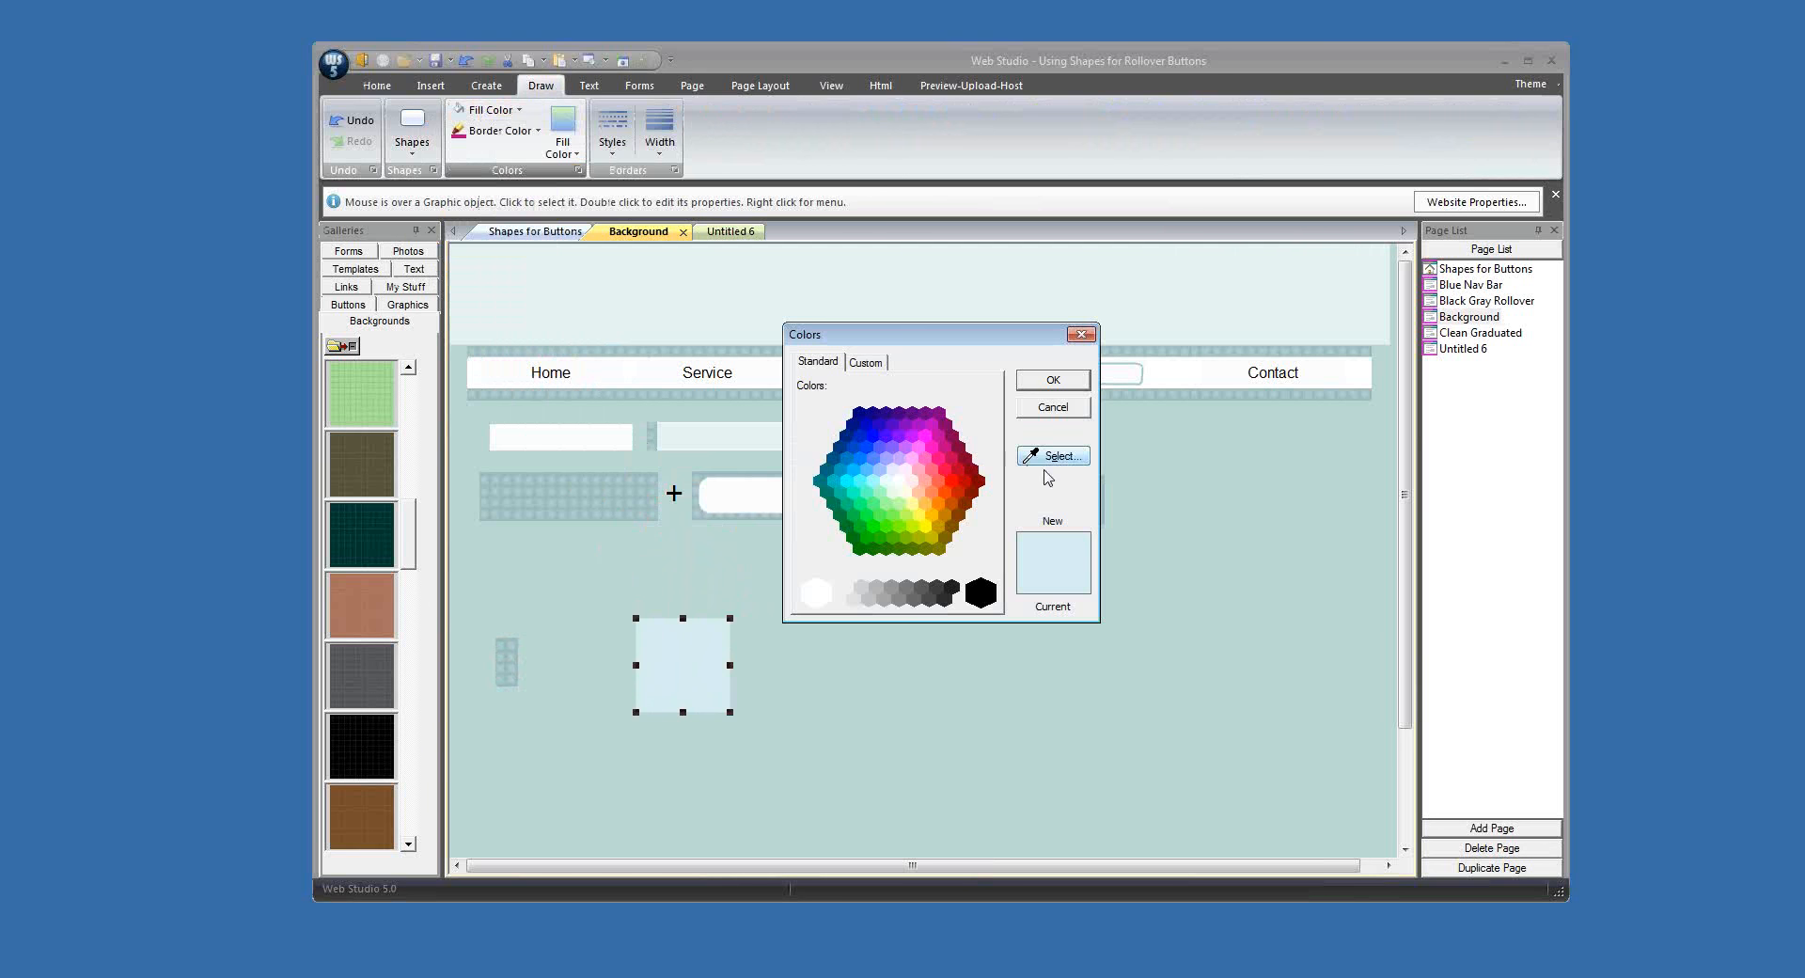
{"action": "left_click", "coordinate": [817, 595]}
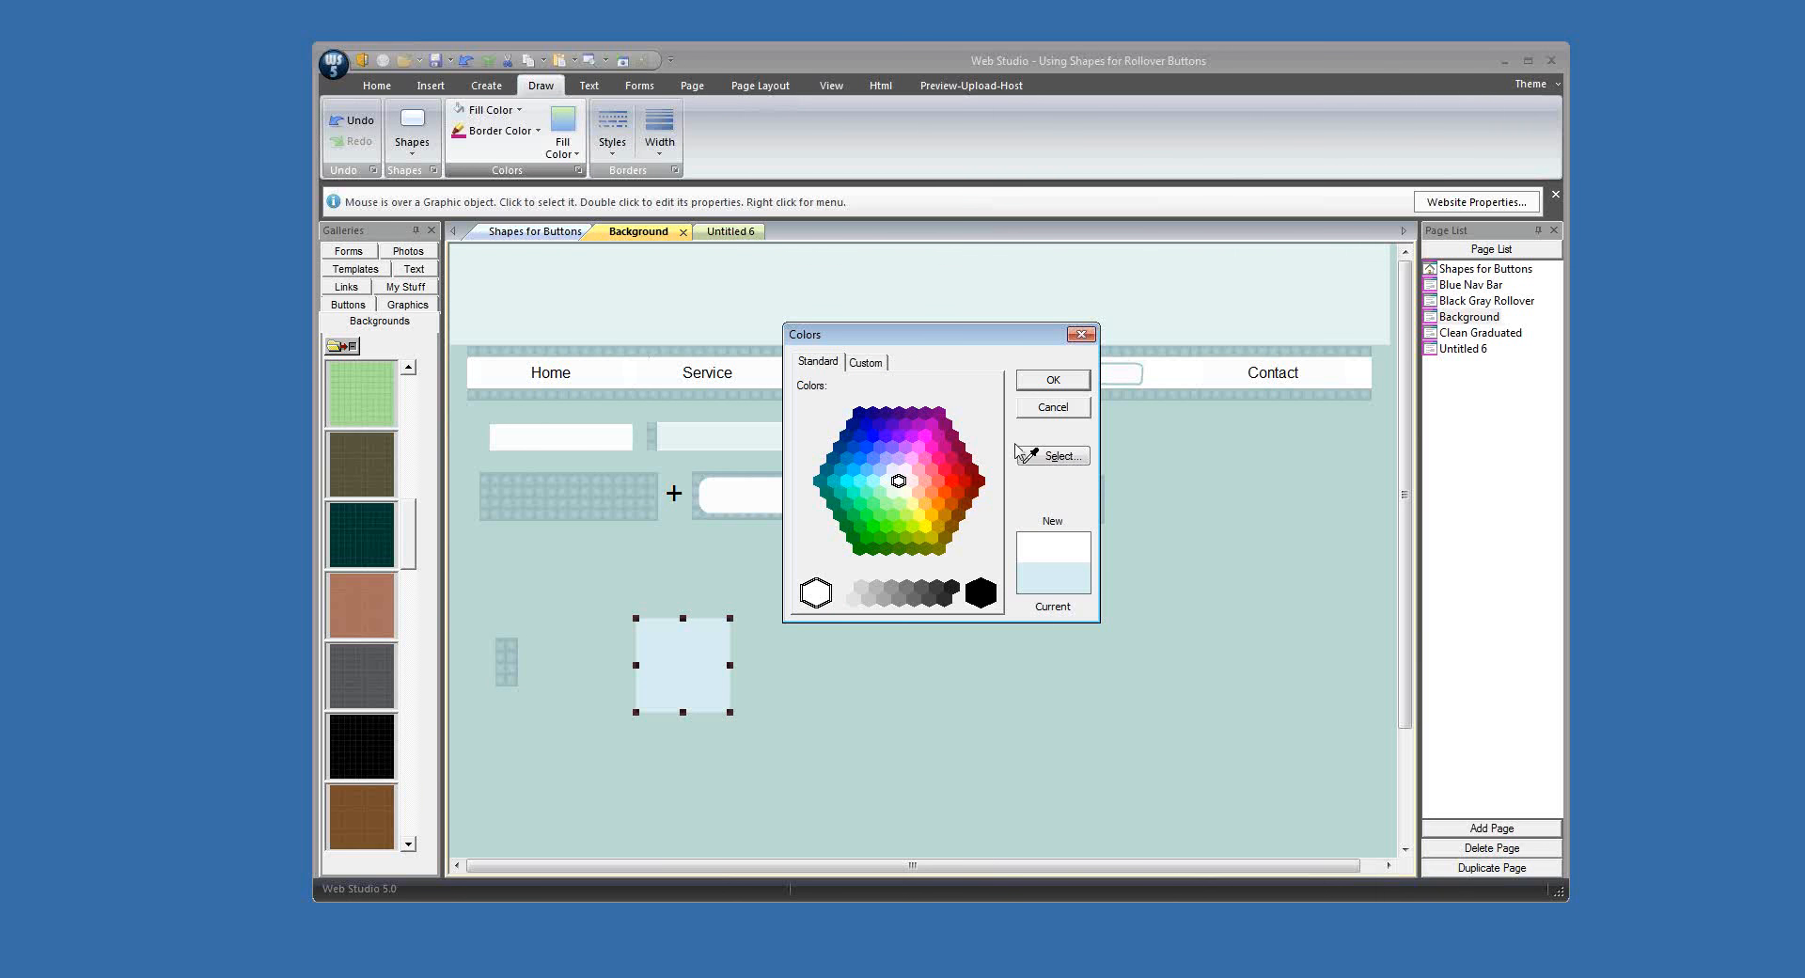
{"action": "left_click", "coordinate": [1054, 380]}
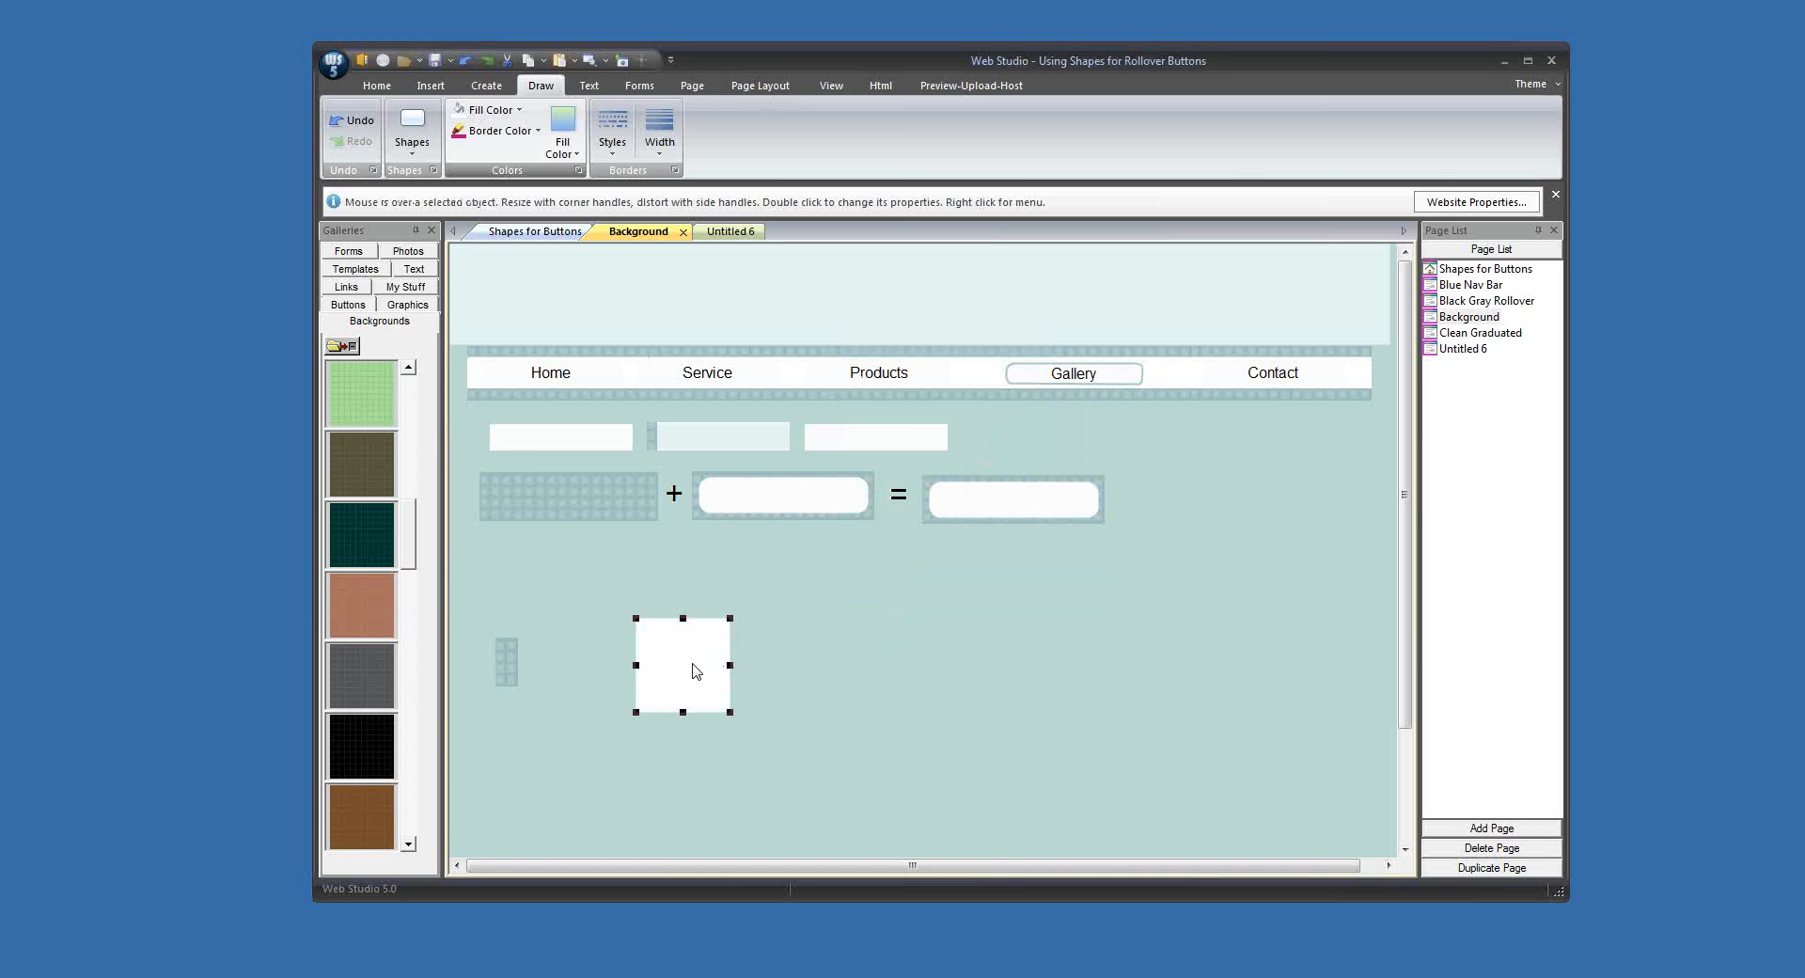
{"action": "left_click_drag", "start_coordinate": [696, 670], "coordinate": [616, 675]}
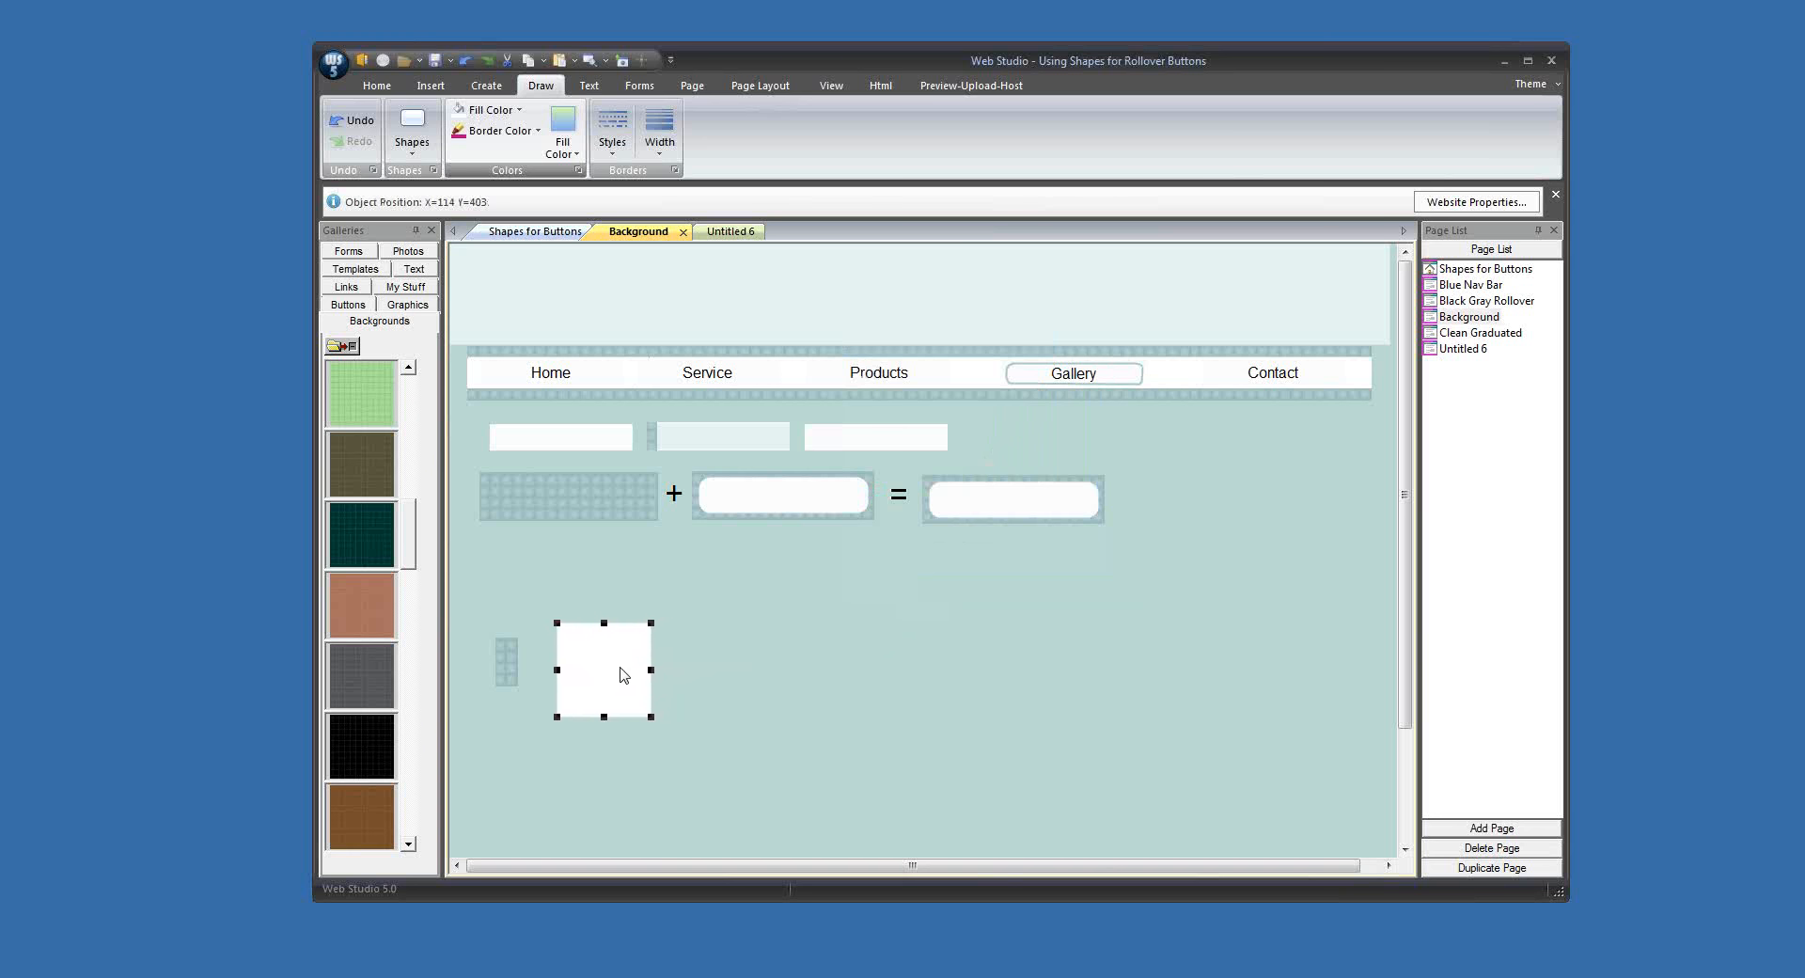
Step: Make the white square the same size as the first white button under the nav bar
{"action": "left_click", "coordinate": [582, 448]}
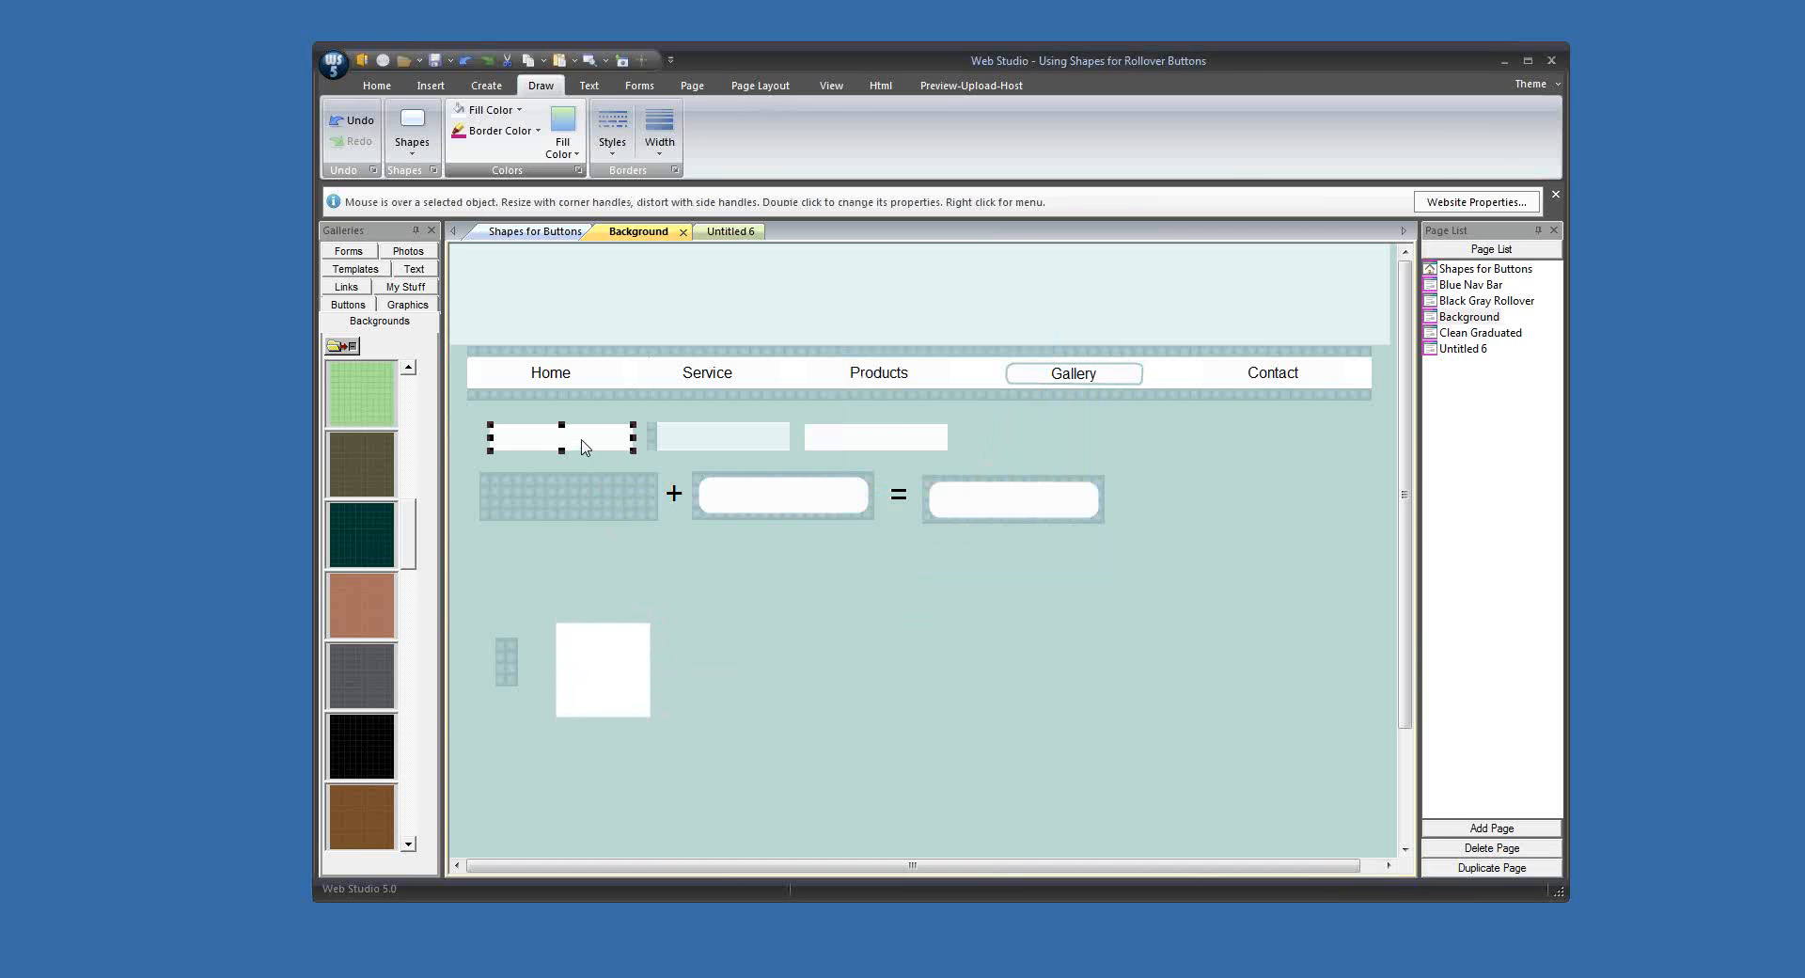
{"action": "left_click", "coordinate": [616, 670], "text": "shift"}
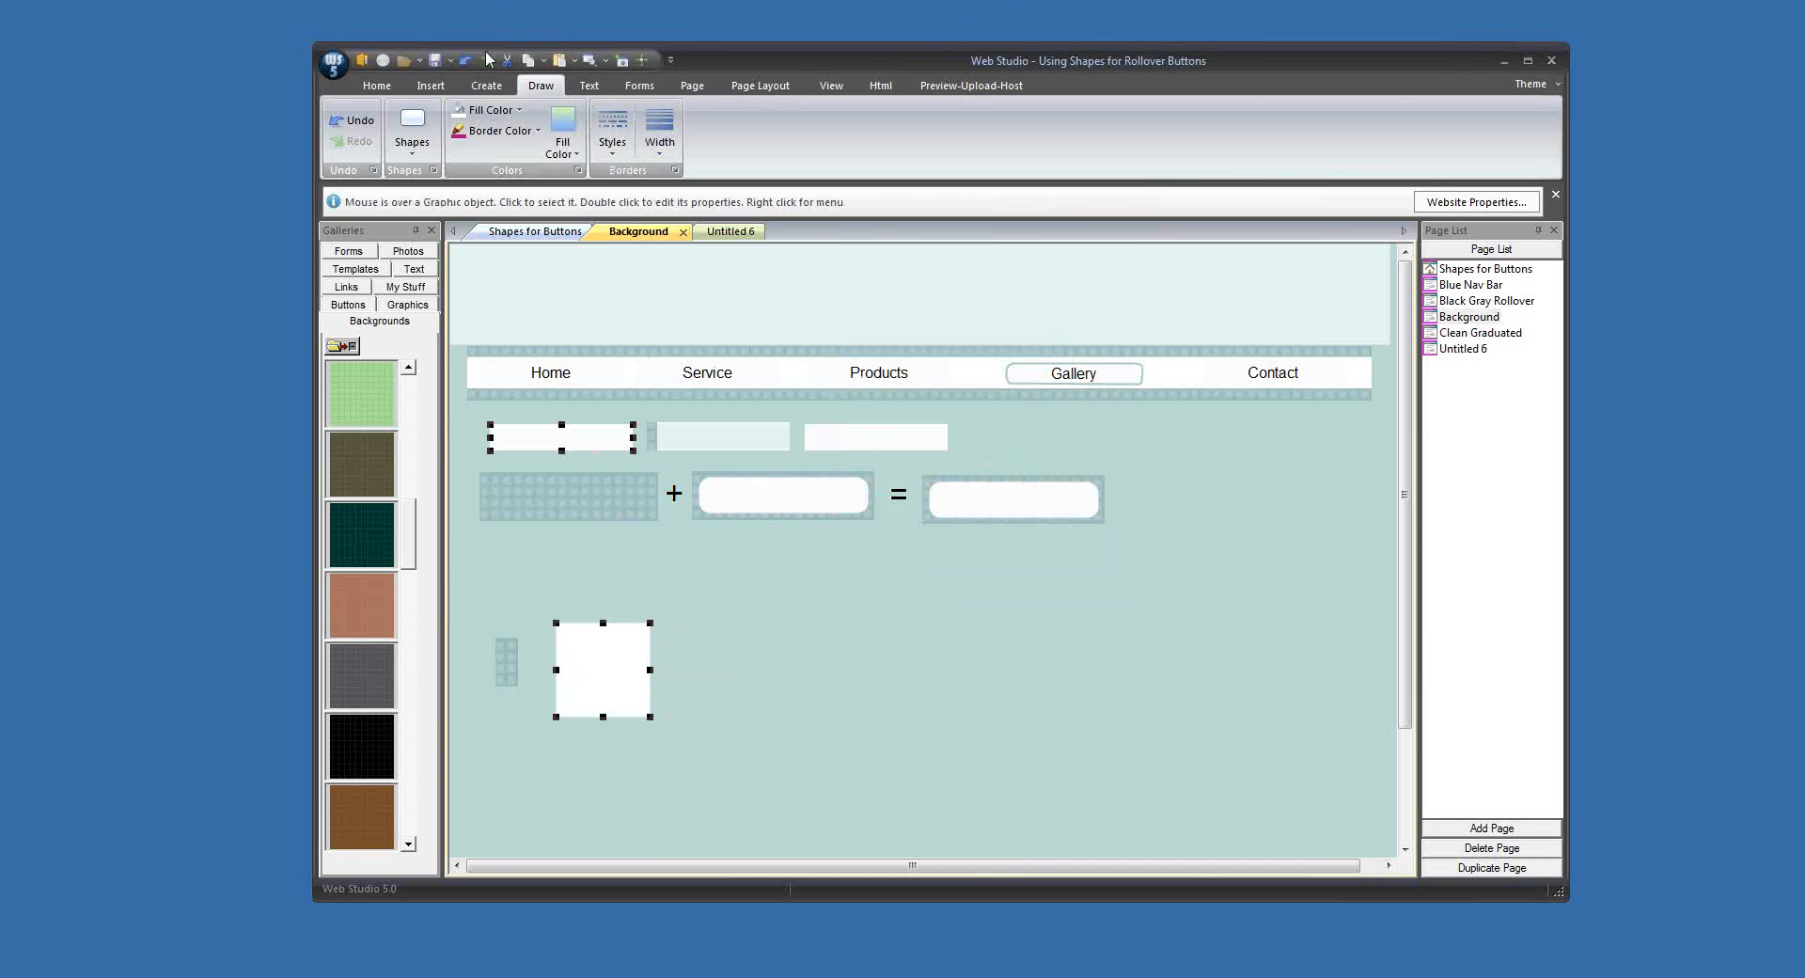
{"action": "left_click", "coordinate": [486, 85]}
{"action": "scroll", "coordinate": [1251, 132], "scroll_direction": "down", "scroll_amount": 5}
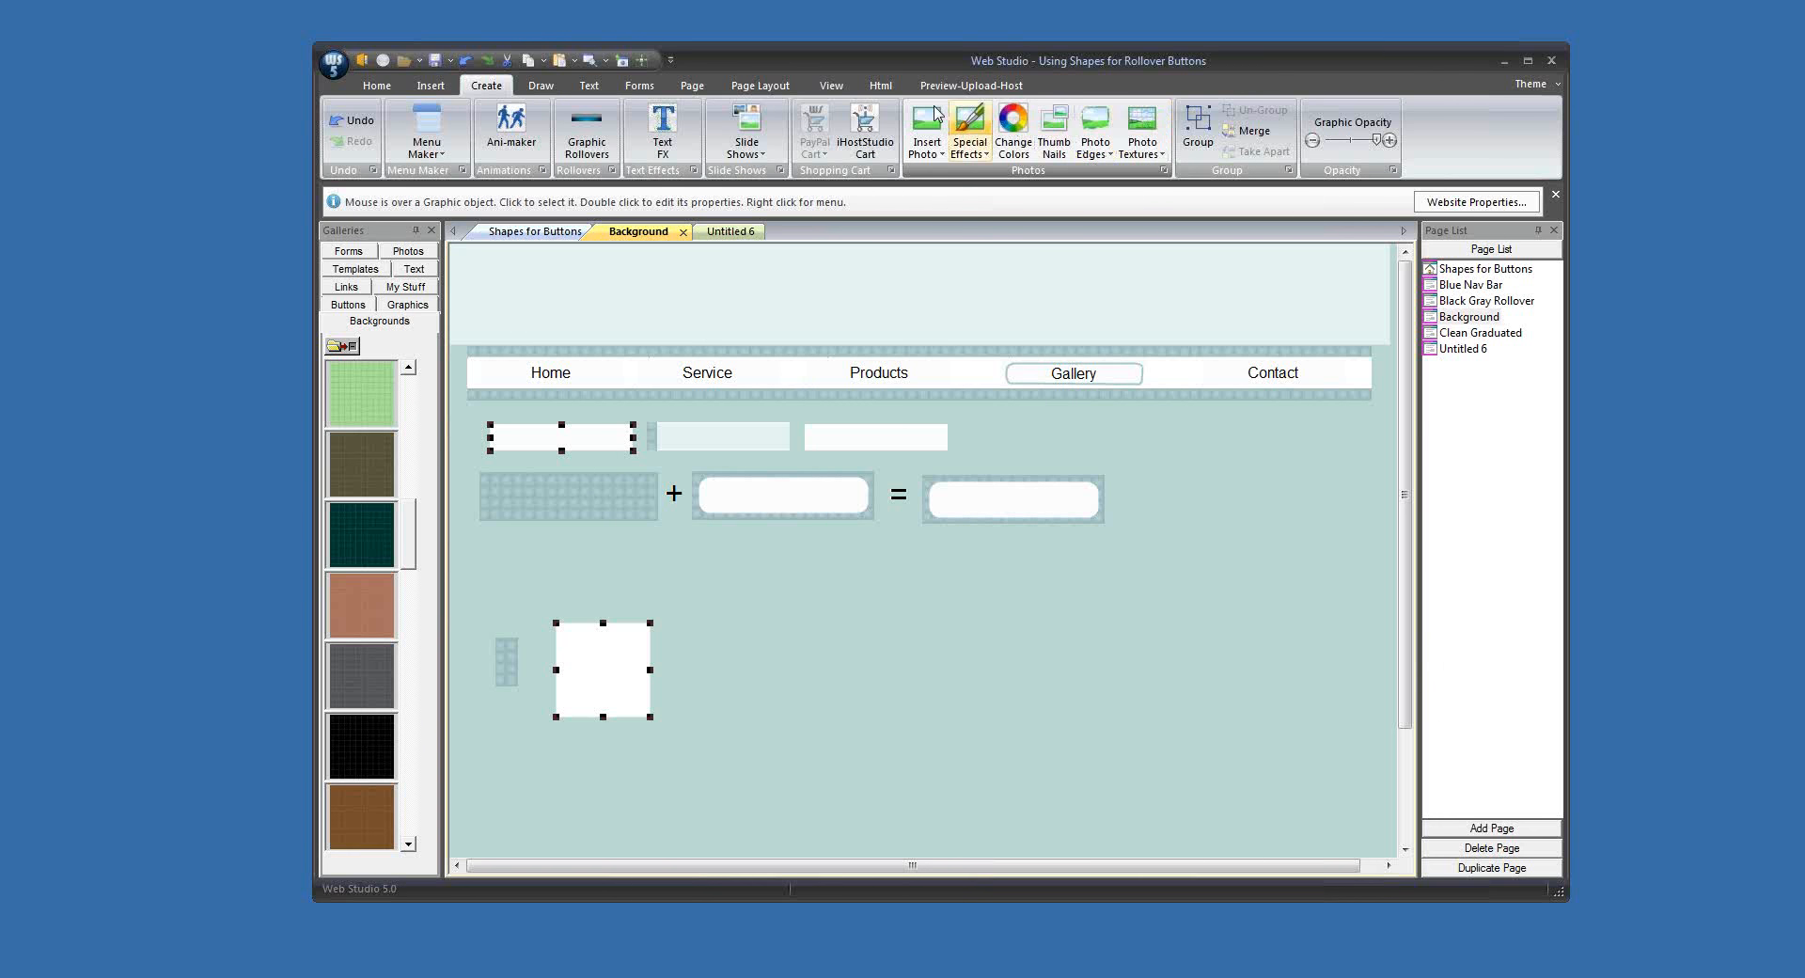
{"action": "left_click", "coordinate": [1267, 127]}
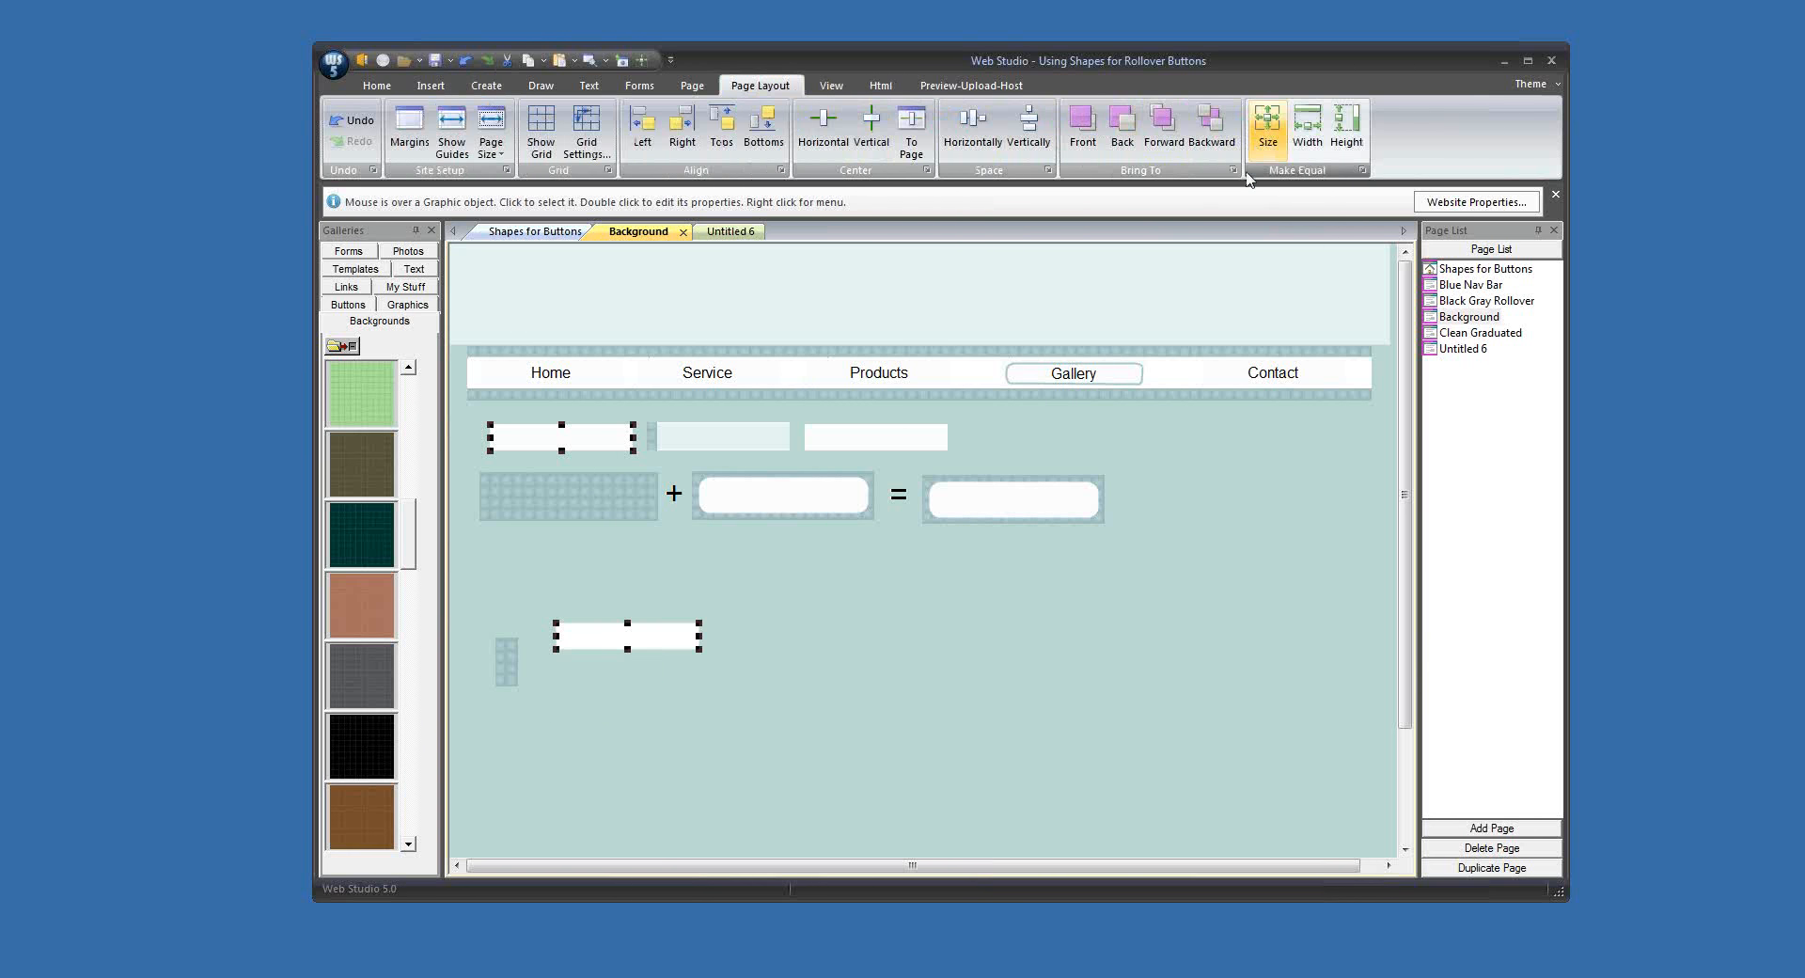
{"action": "left_click", "coordinate": [781, 753]}
Step: Place a copy of the new white button beside it and fill the copy with the pattern's sampled colour lightened to luminance 234
{"action": "mouse_move", "coordinate": [674, 648]}
{"action": "left_mouse_down"}
{"action": "mouse_move", "coordinate": [633, 665]}
{"action": "mouse_move", "coordinate": [667, 661]}
{"action": "left_mouse_up"}
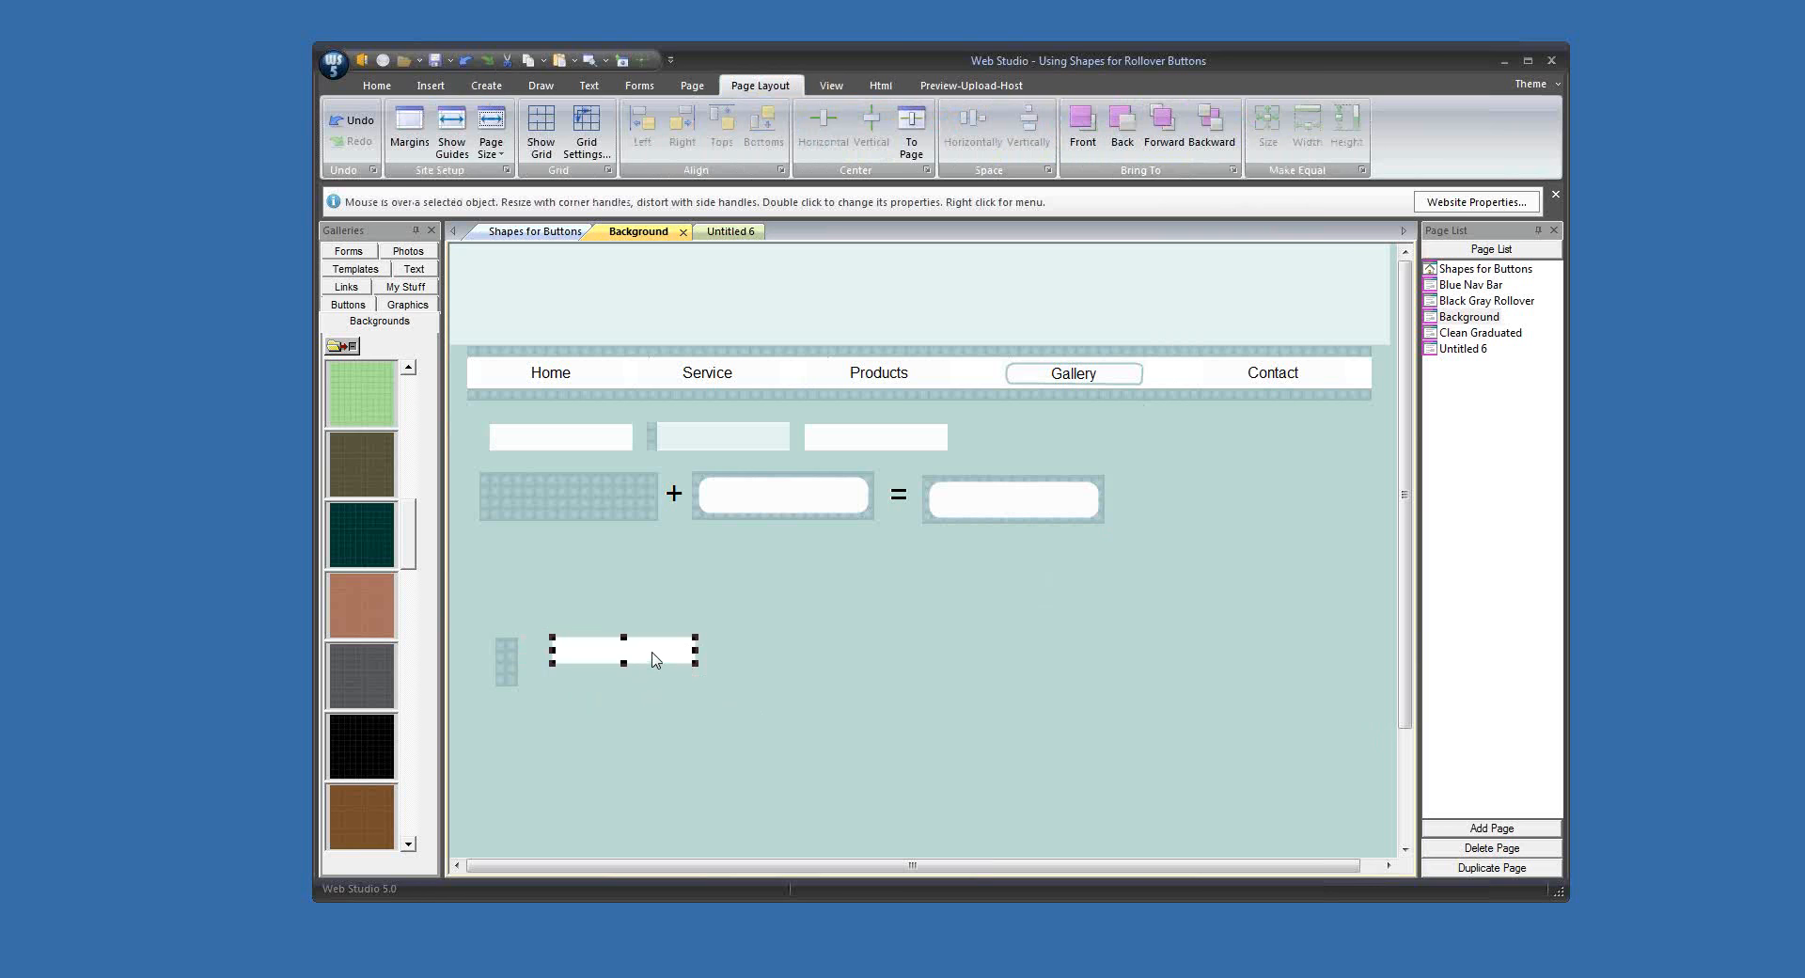
{"action": "left_click_drag", "start_coordinate": [656, 659], "coordinate": [842, 659]}
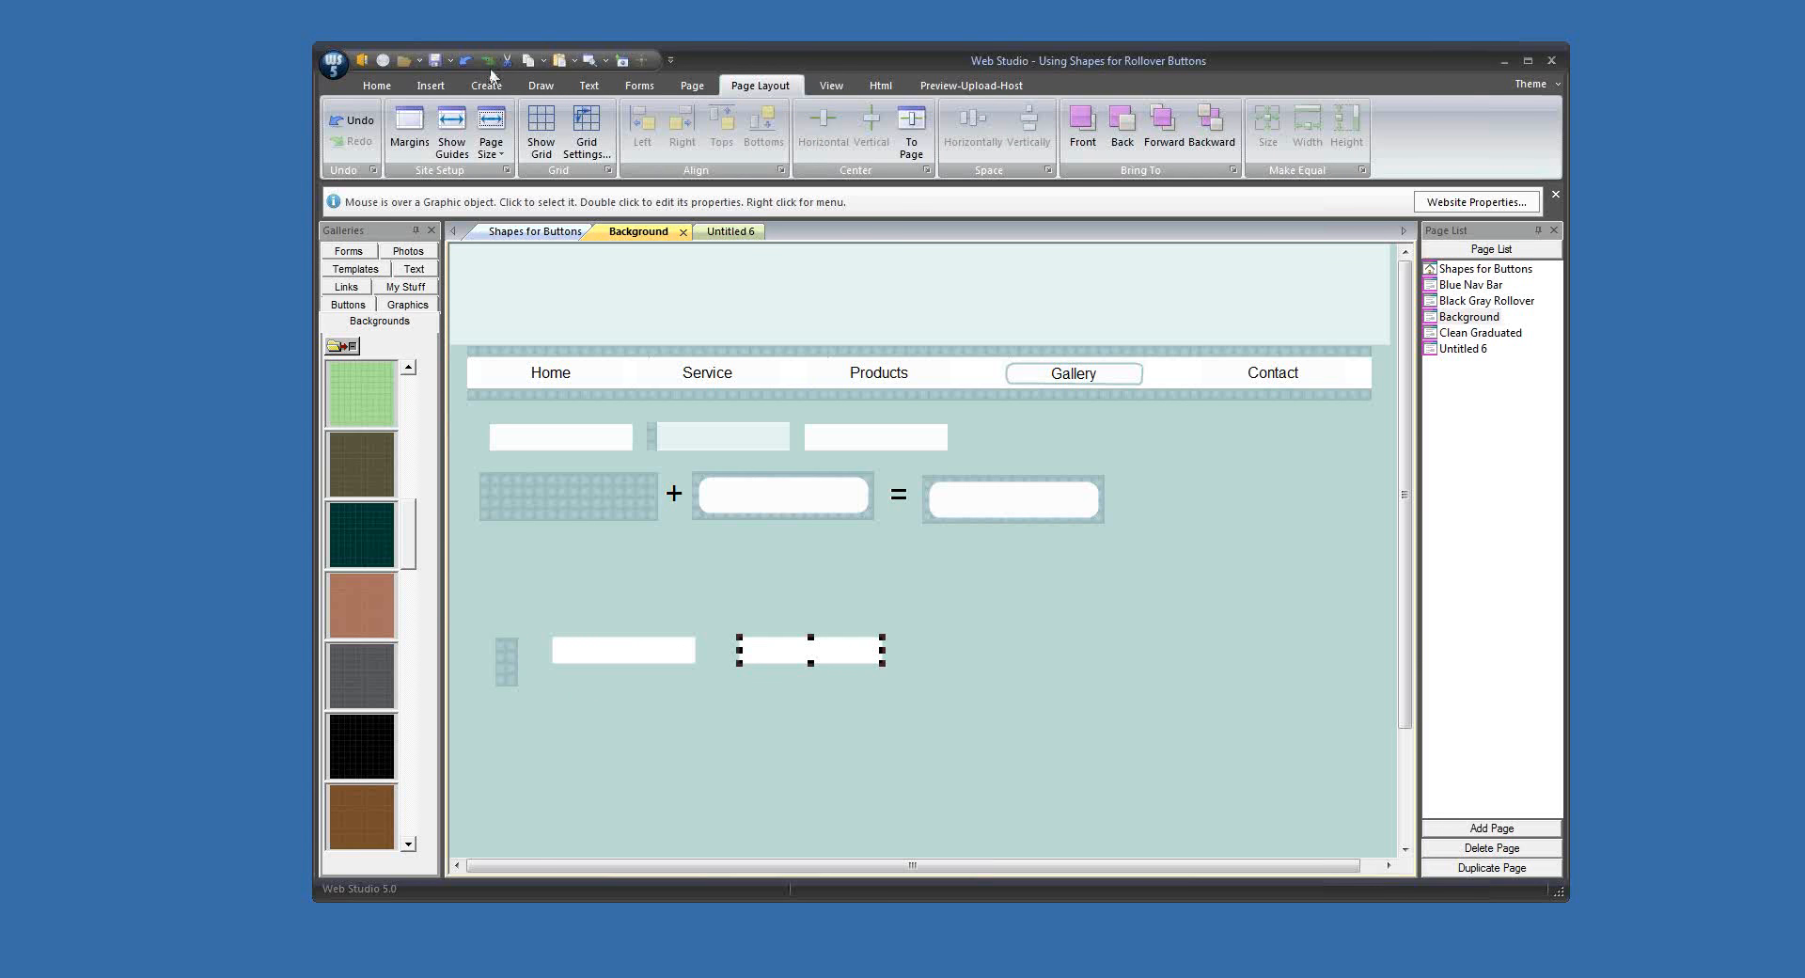
{"action": "left_click", "coordinate": [543, 85]}
{"action": "left_click", "coordinate": [502, 110]}
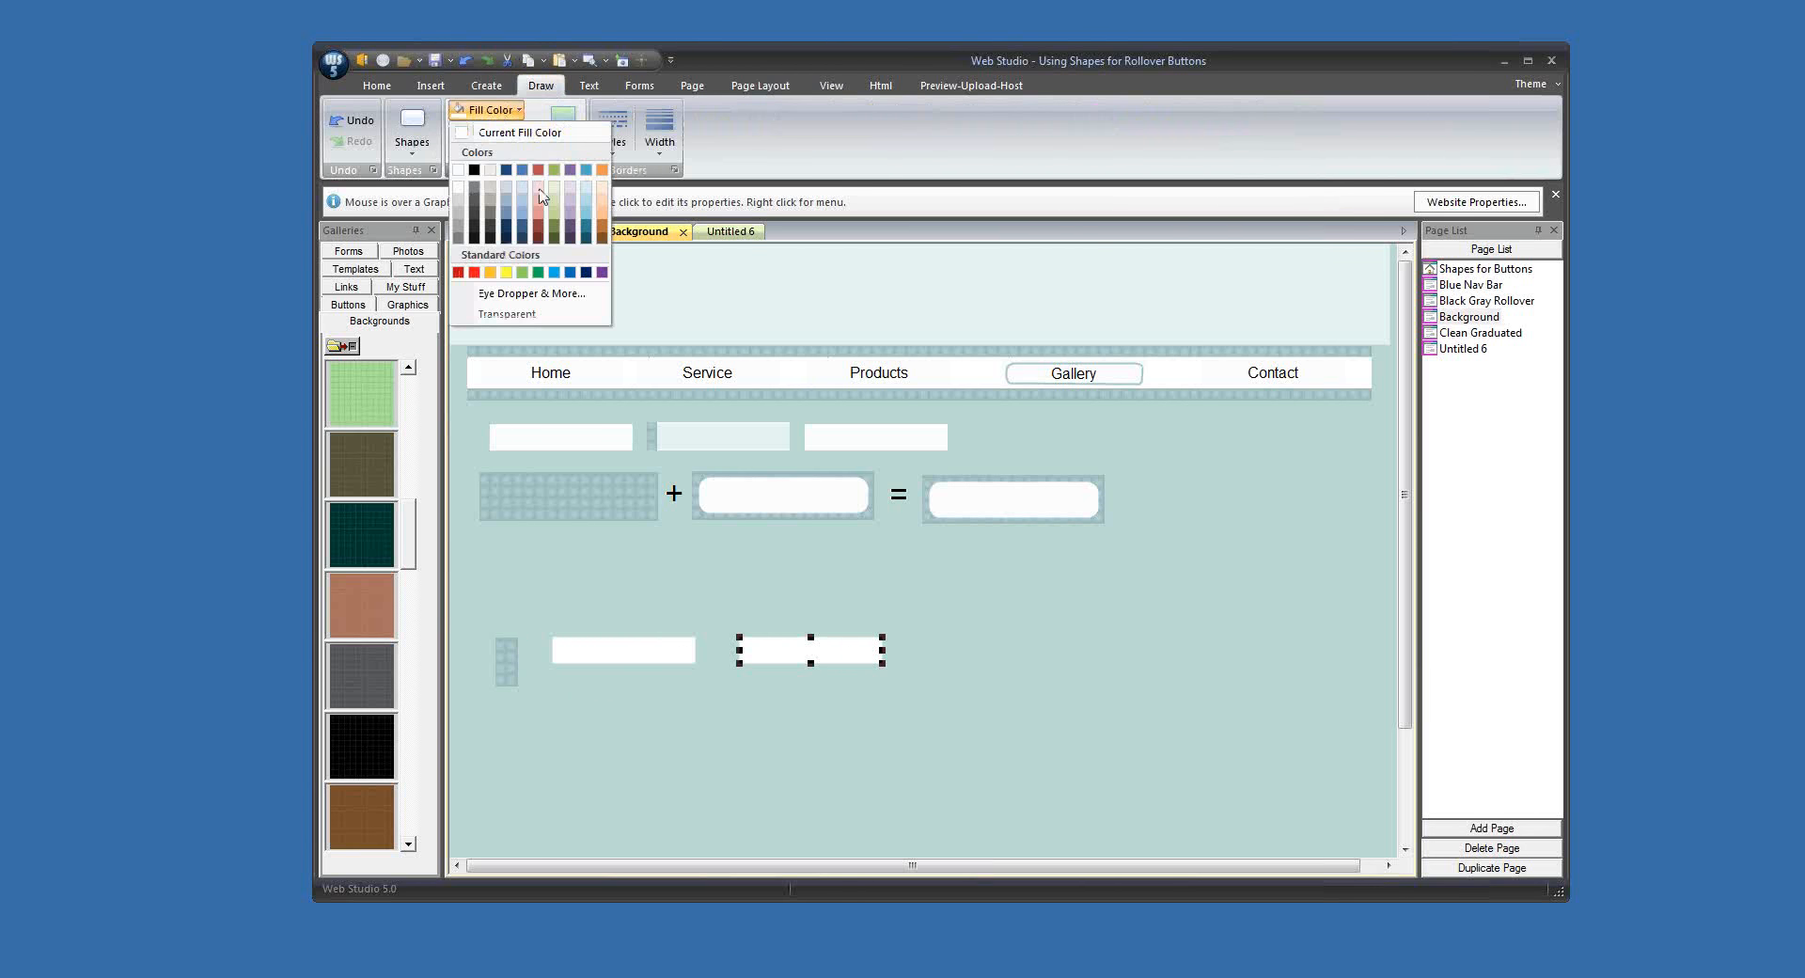
{"action": "left_click", "coordinate": [538, 294]}
{"action": "left_click", "coordinate": [1052, 456]}
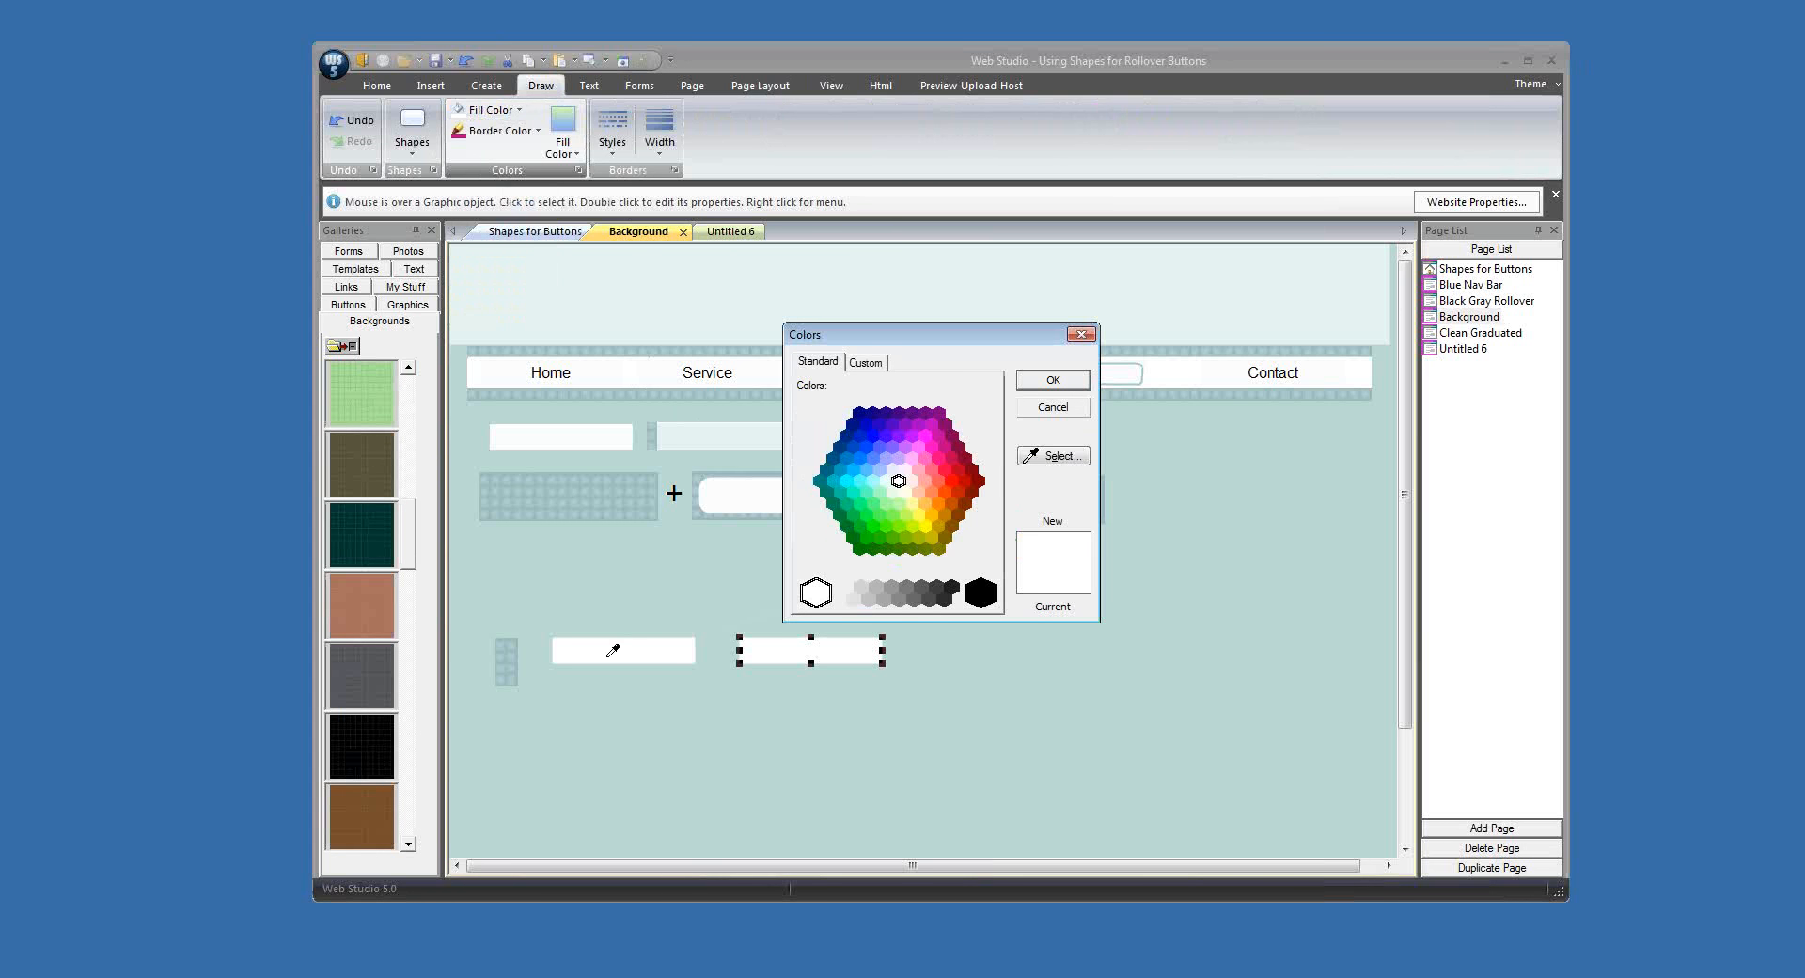
{"action": "left_click", "coordinate": [514, 655]}
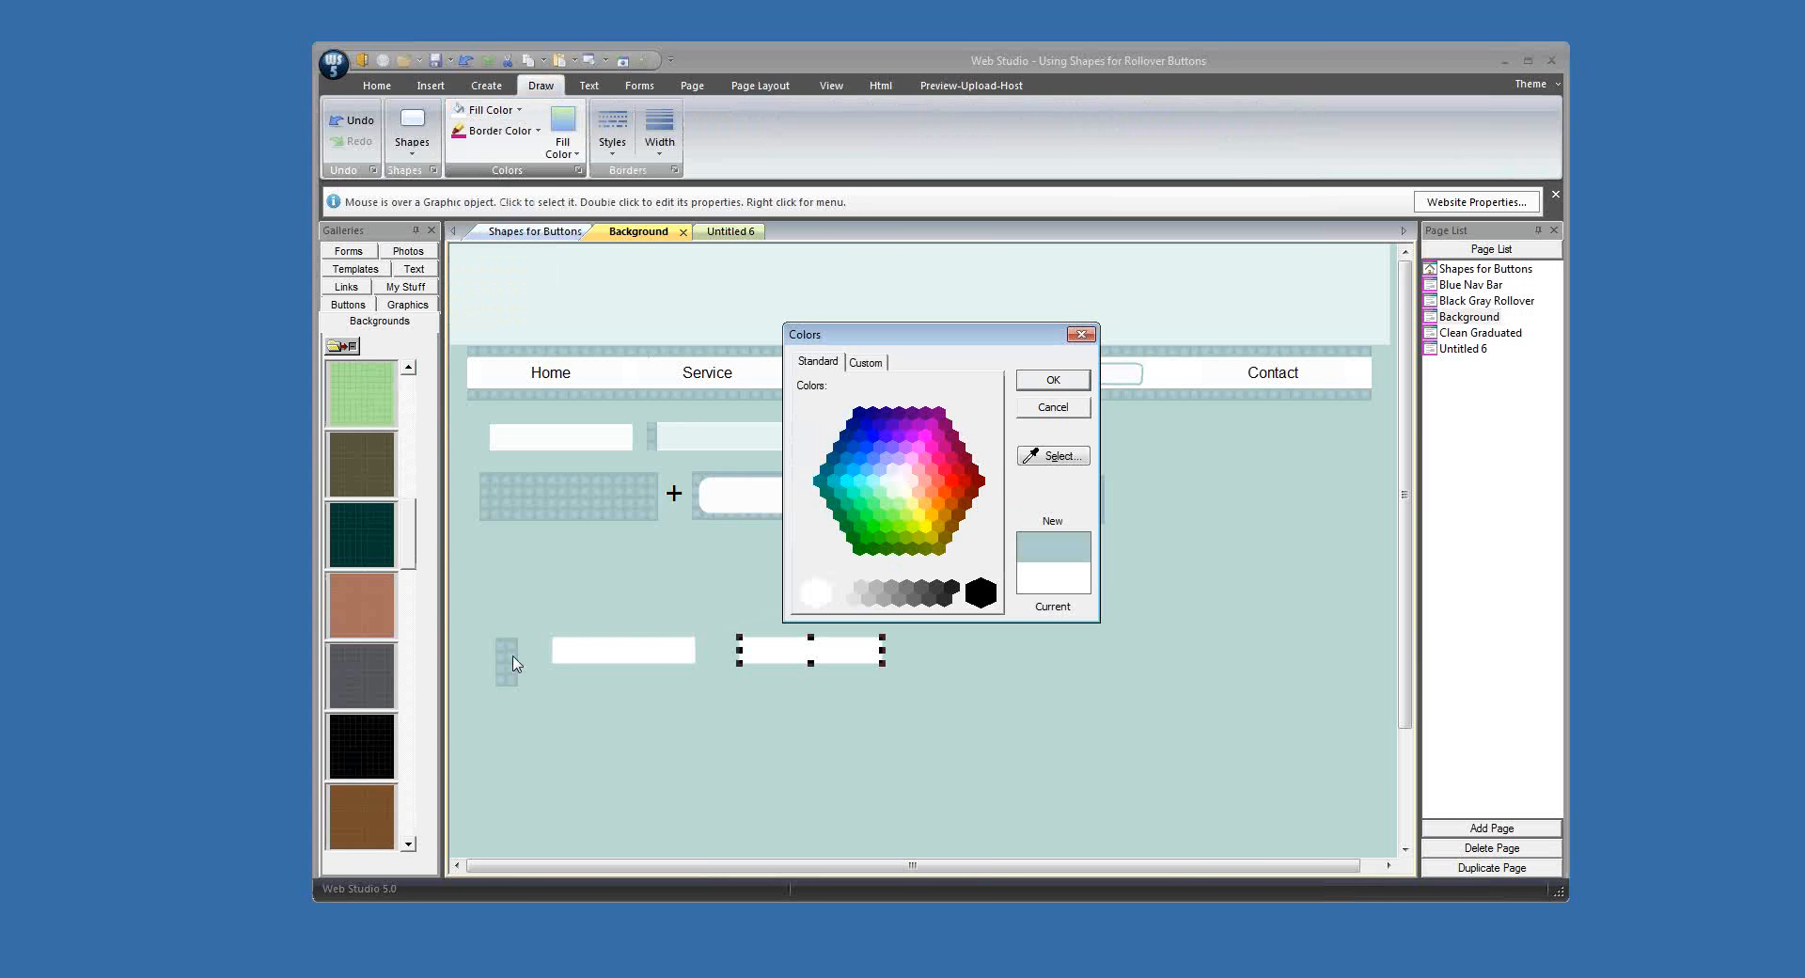
{"action": "left_click", "coordinate": [866, 367]}
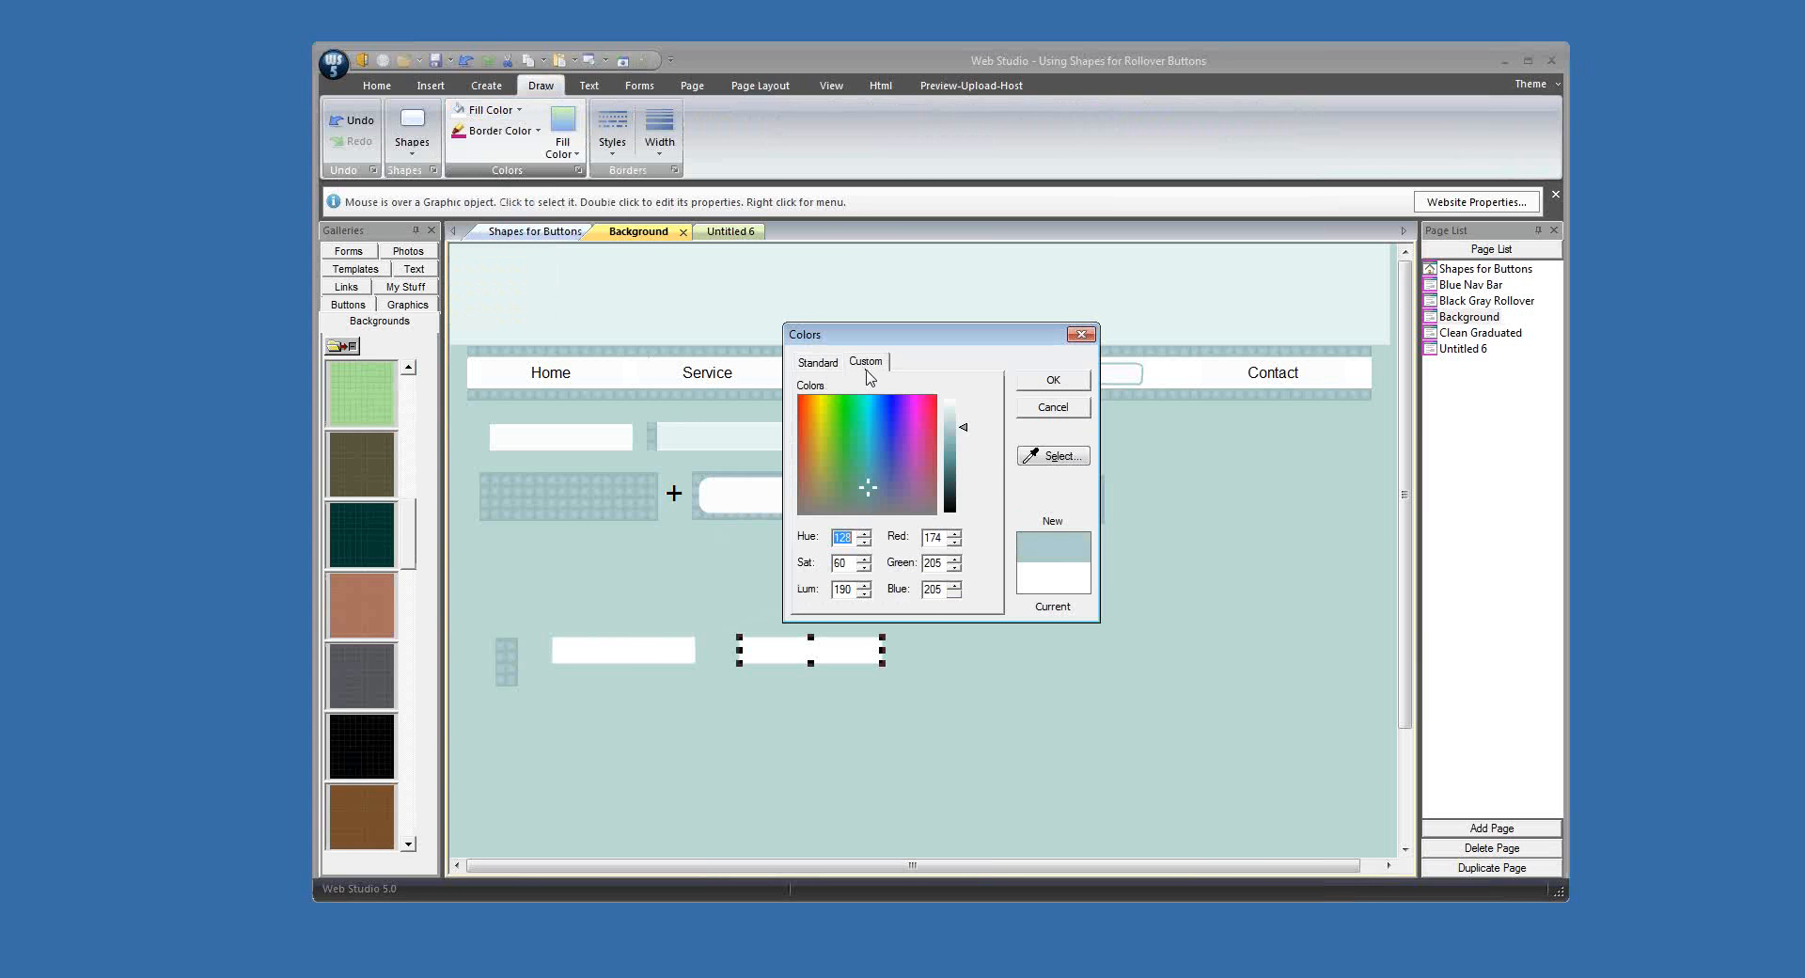
{"action": "left_click", "coordinate": [953, 409]}
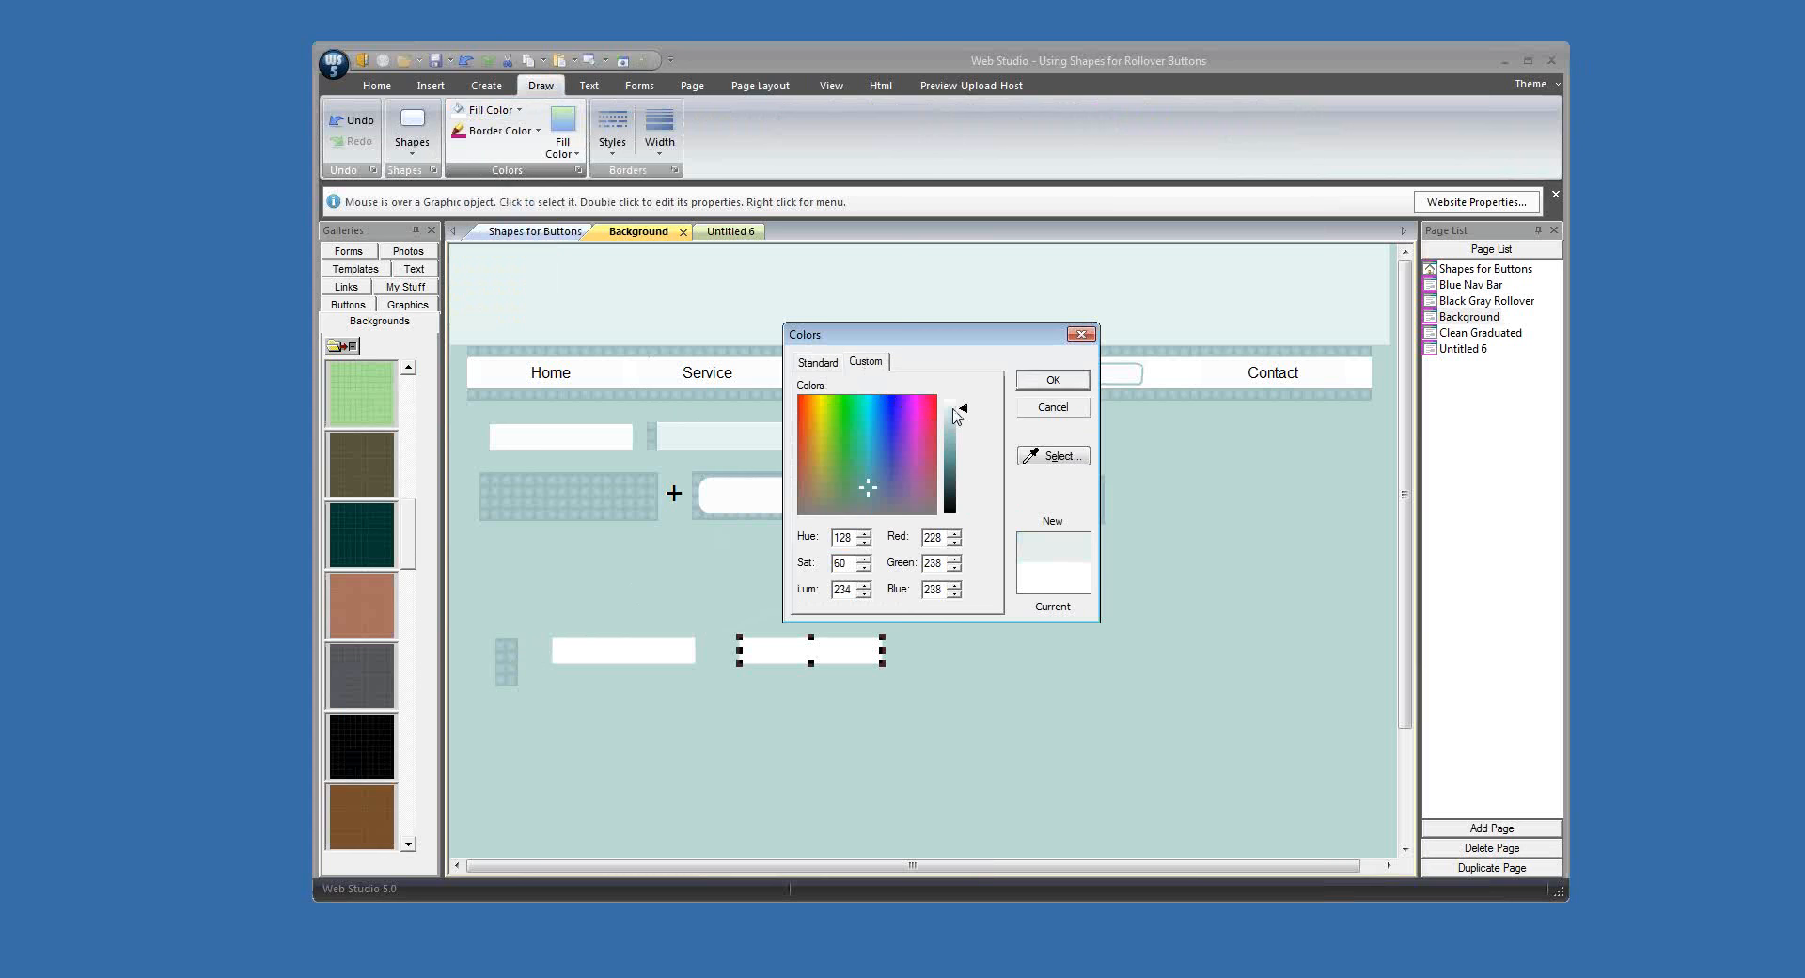
{"action": "left_click", "coordinate": [1049, 382]}
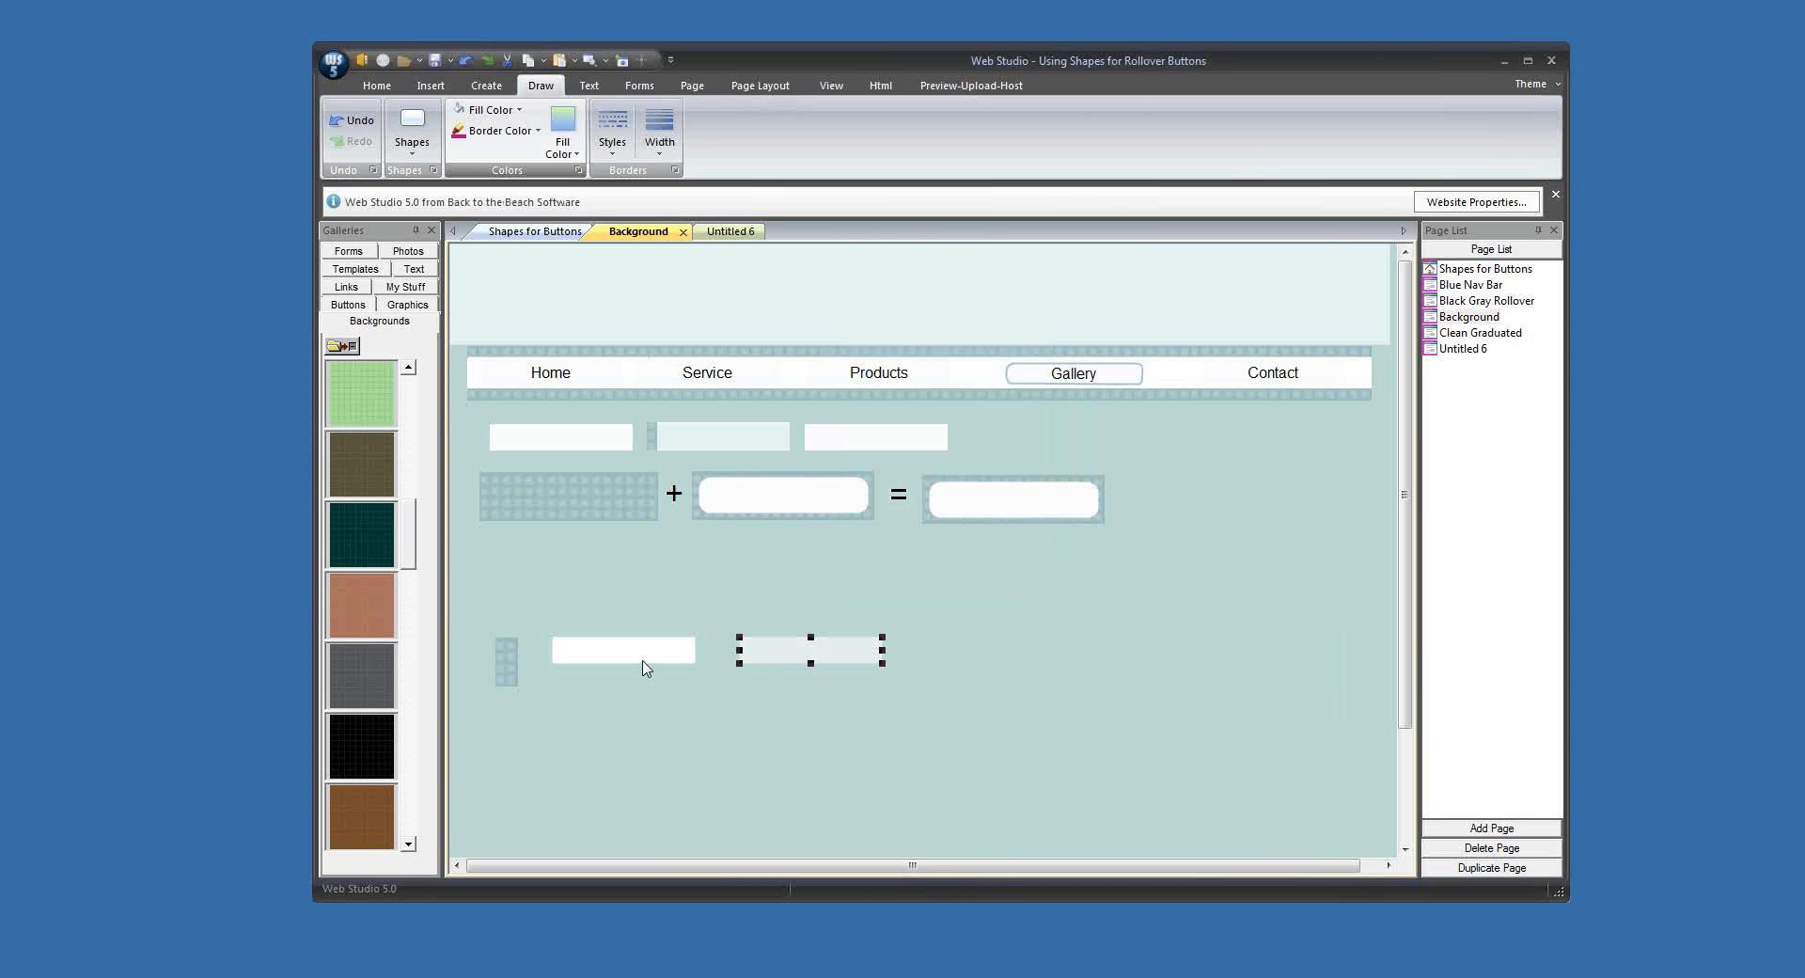
Step: Move the white button aside, overlap the pale button on the patterned strip and merge the two into one graphic
{"action": "left_click_drag", "start_coordinate": [647, 668], "coordinate": [979, 681]}
{"action": "left_click_drag", "start_coordinate": [828, 658], "coordinate": [609, 668]}
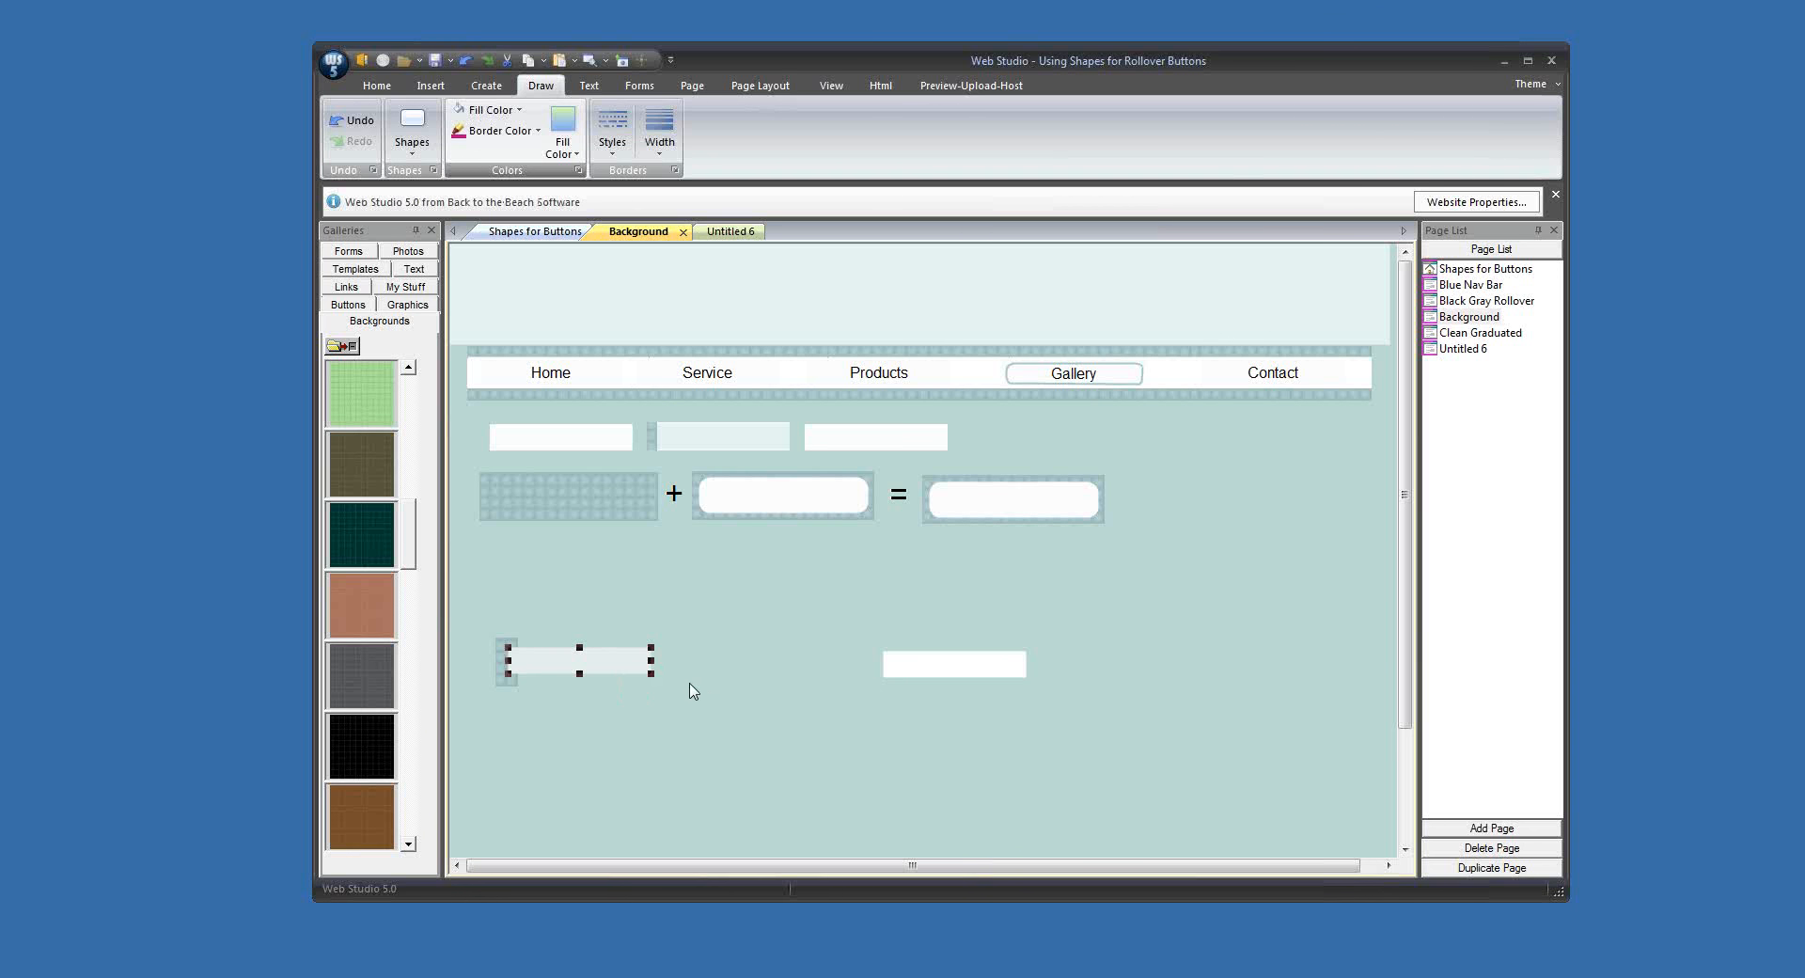
{"action": "left_click_drag", "start_coordinate": [489, 630], "coordinate": [726, 718]}
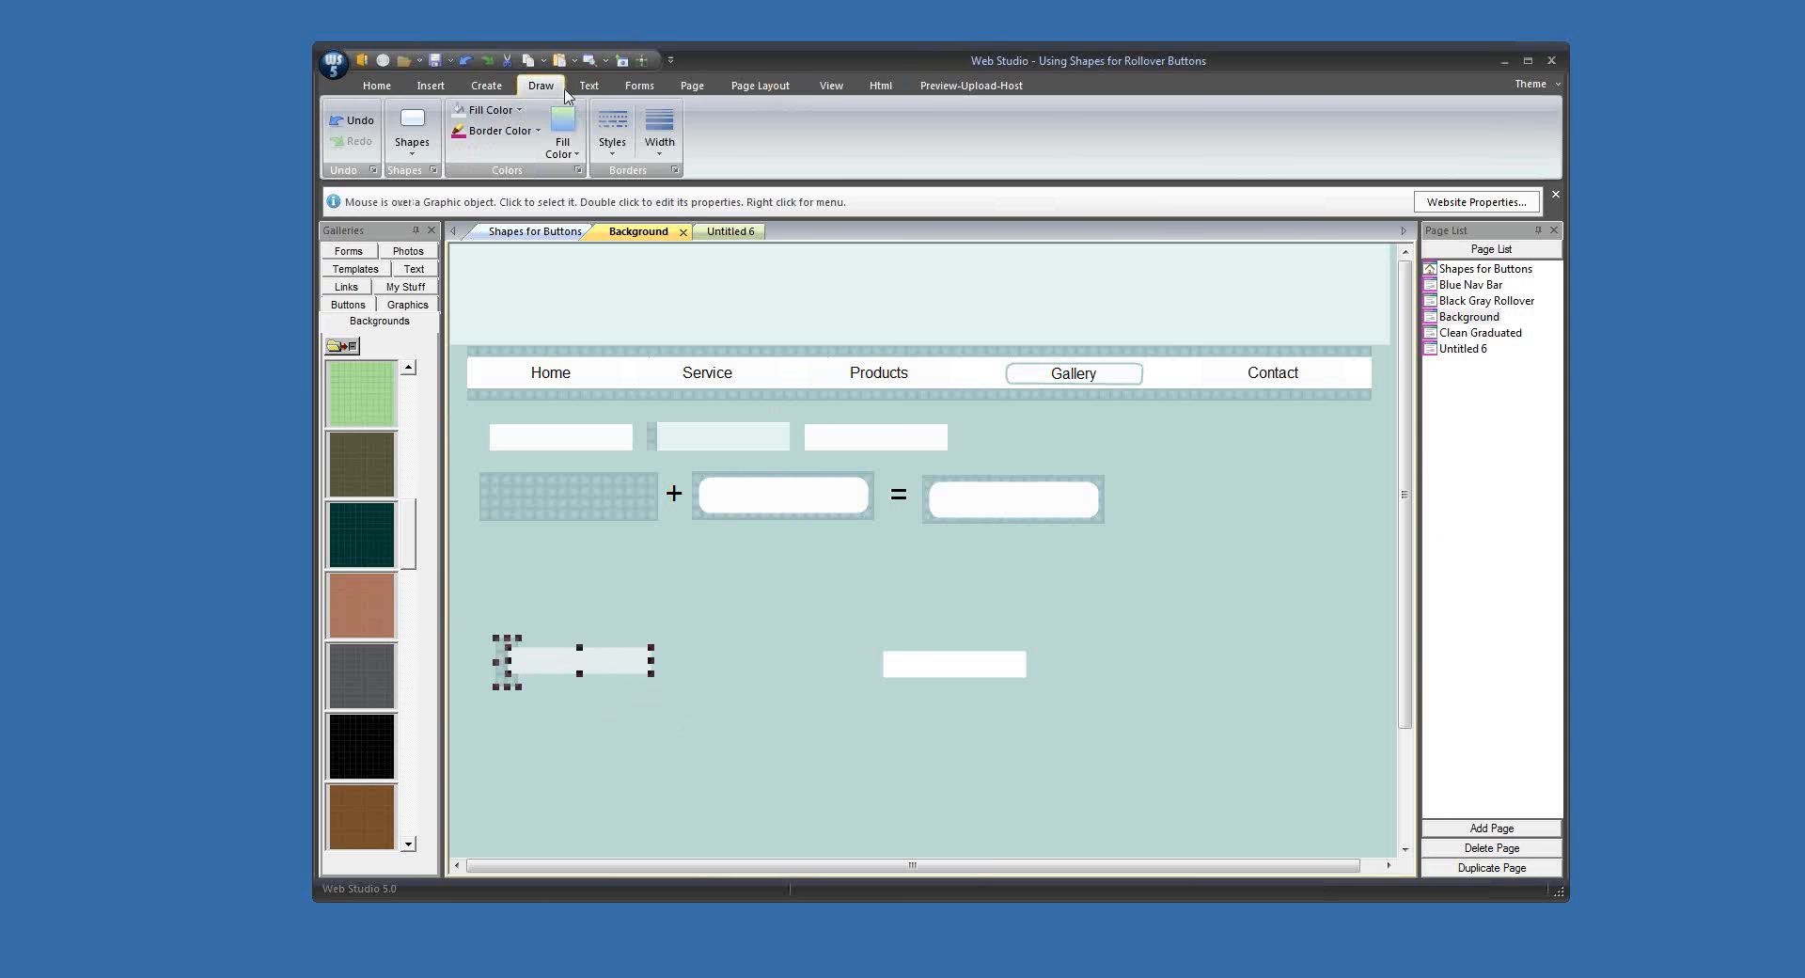
{"action": "left_click", "coordinate": [486, 85]}
{"action": "left_click", "coordinate": [1254, 131]}
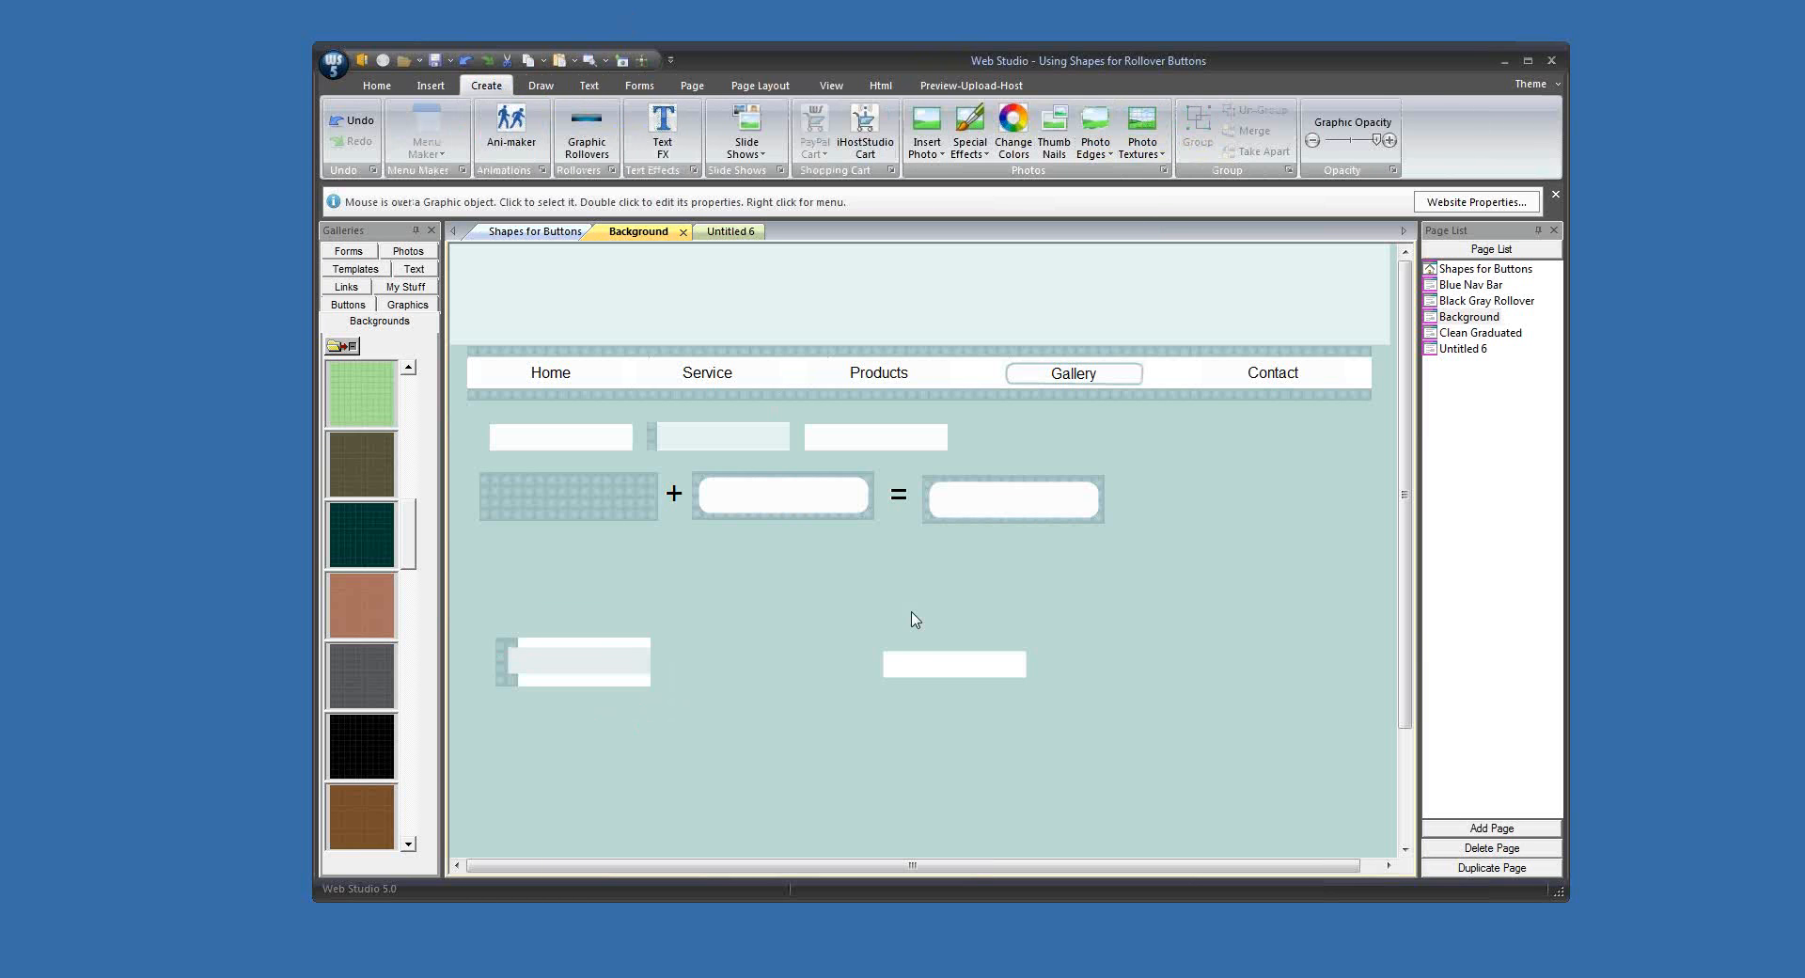
Step: Crop the merged button to the height of its pale band and arrange it between two copies of the white button
{"action": "left_click", "coordinate": [569, 670]}
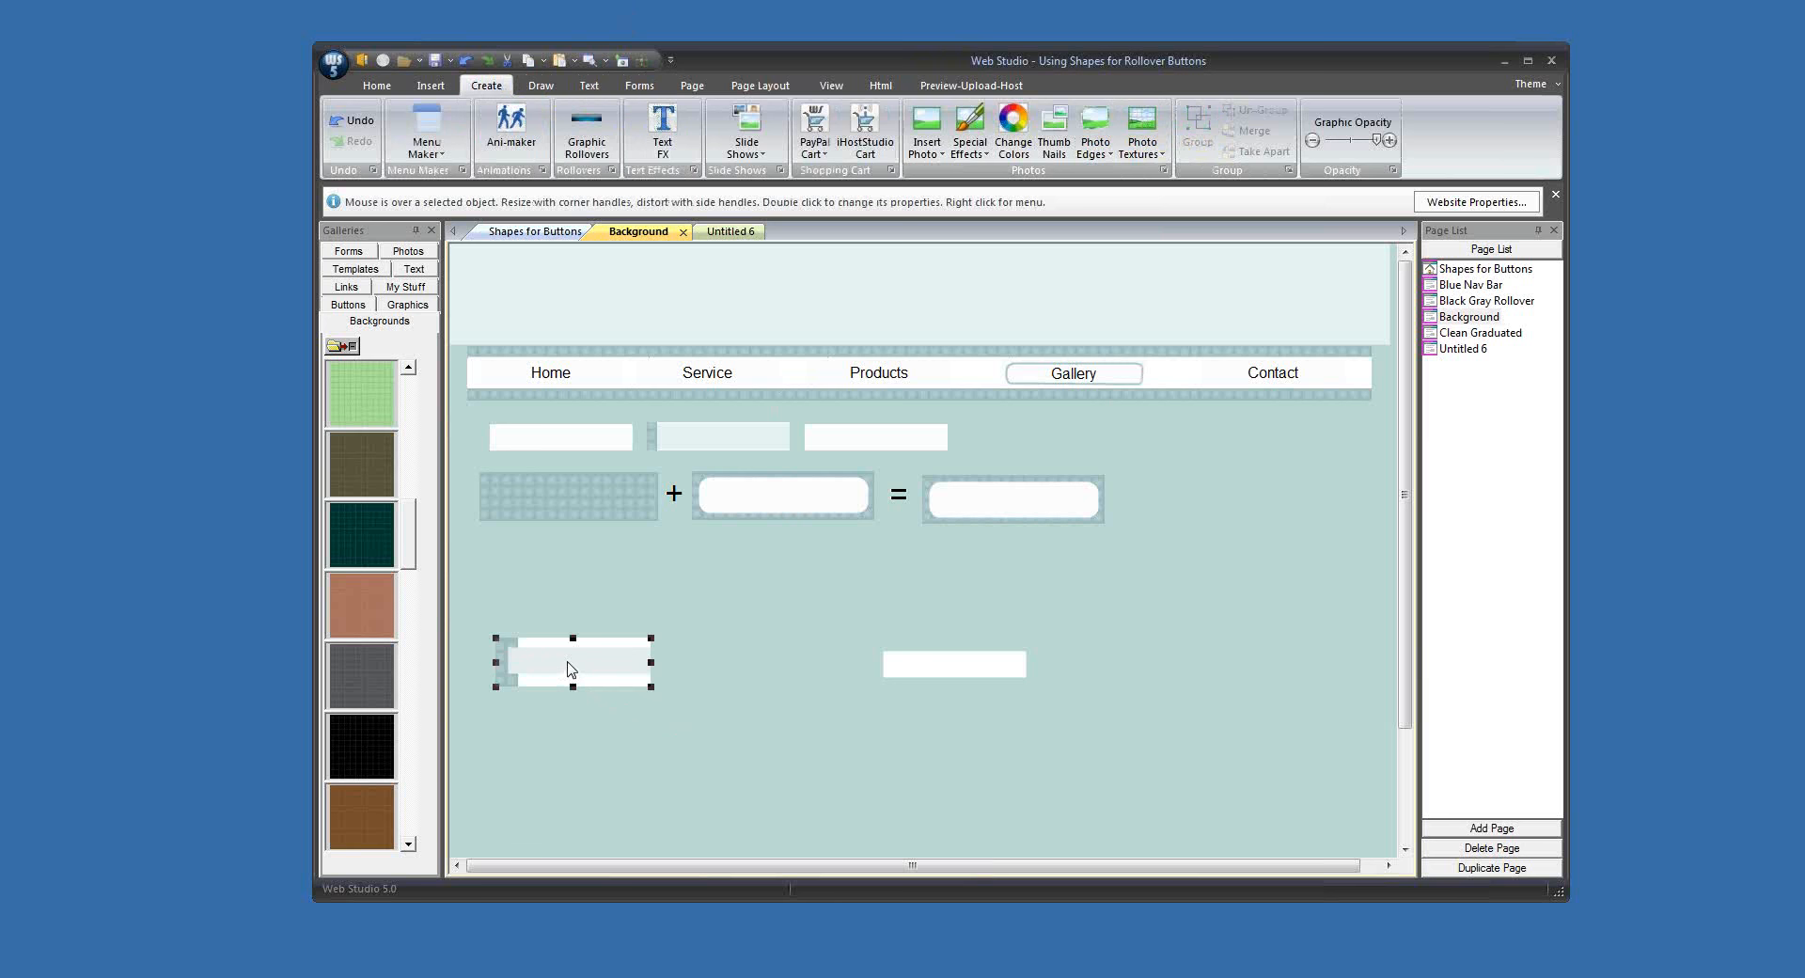
{"action": "left_click_drag", "start_coordinate": [574, 644], "coordinate": [819, 657]}
{"action": "mouse_move", "coordinate": [935, 670]}
{"action": "left_mouse_down"}
{"action": "mouse_move", "coordinate": [542, 645]}
{"action": "mouse_move", "coordinate": [931, 644]}
{"action": "left_mouse_up"}
Step: Make both white buttons the same size as the merged button with the patterned edge
{"action": "left_click", "coordinate": [757, 644]}
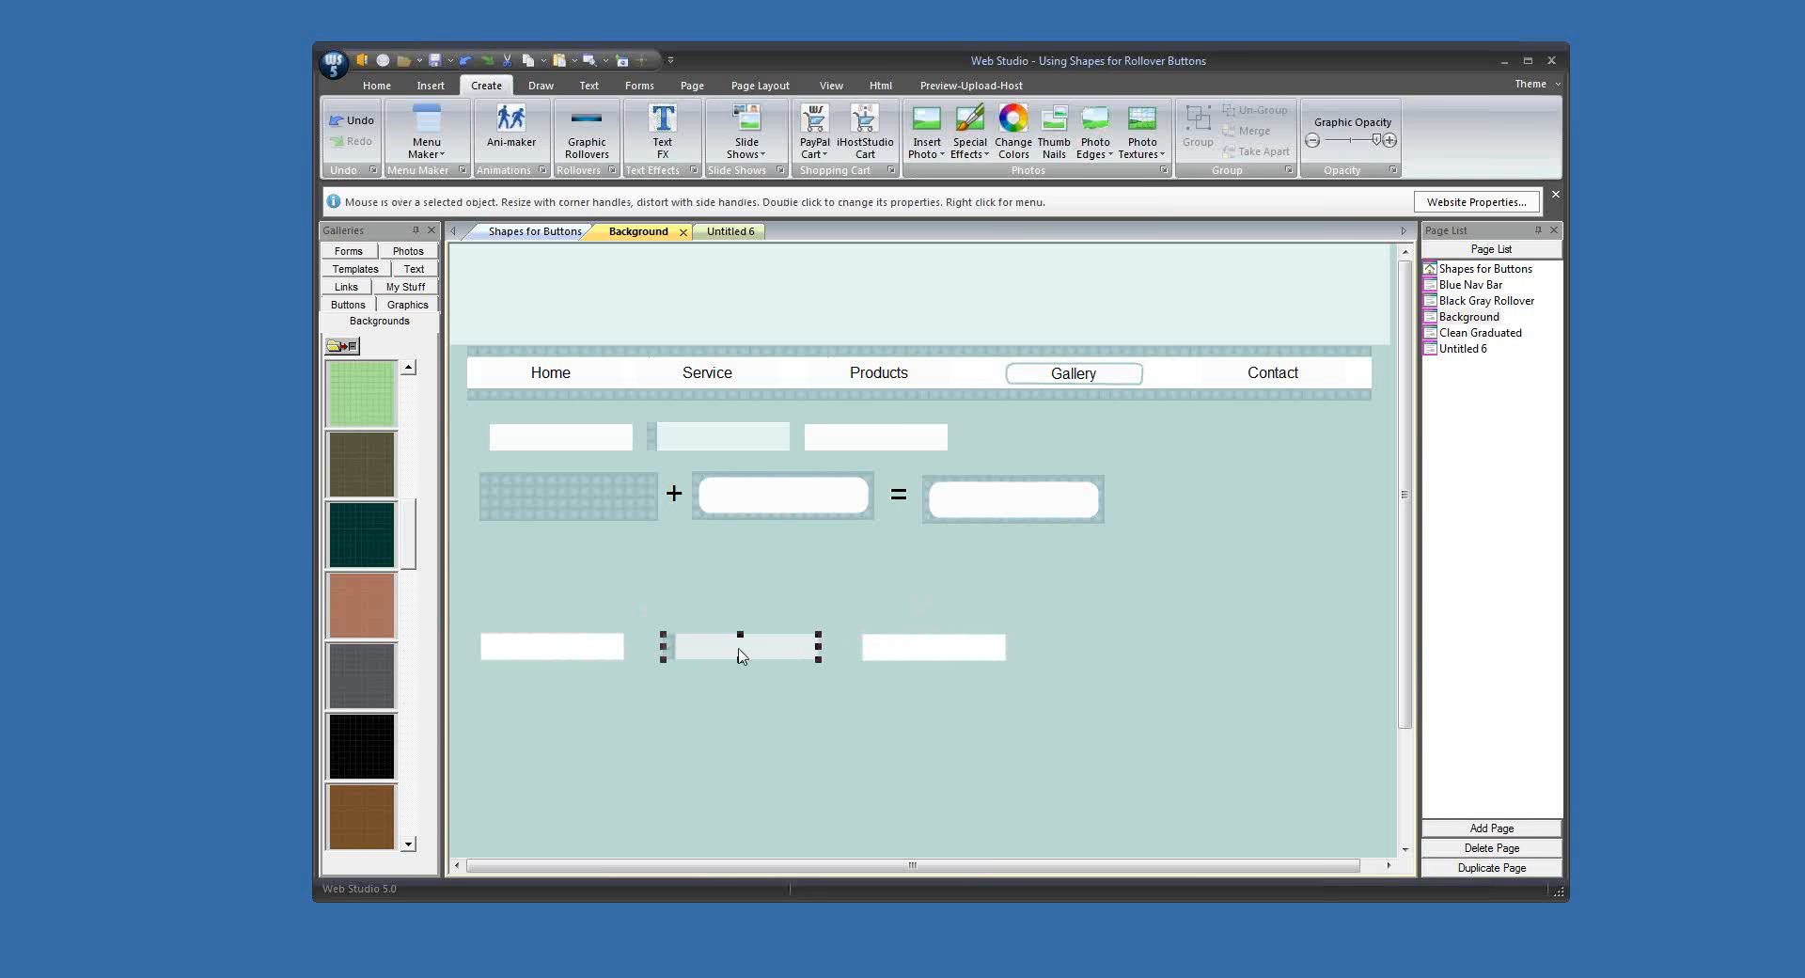
{"action": "left_click", "coordinate": [592, 657], "text": "shift"}
{"action": "left_click", "coordinate": [931, 652], "text": "shift"}
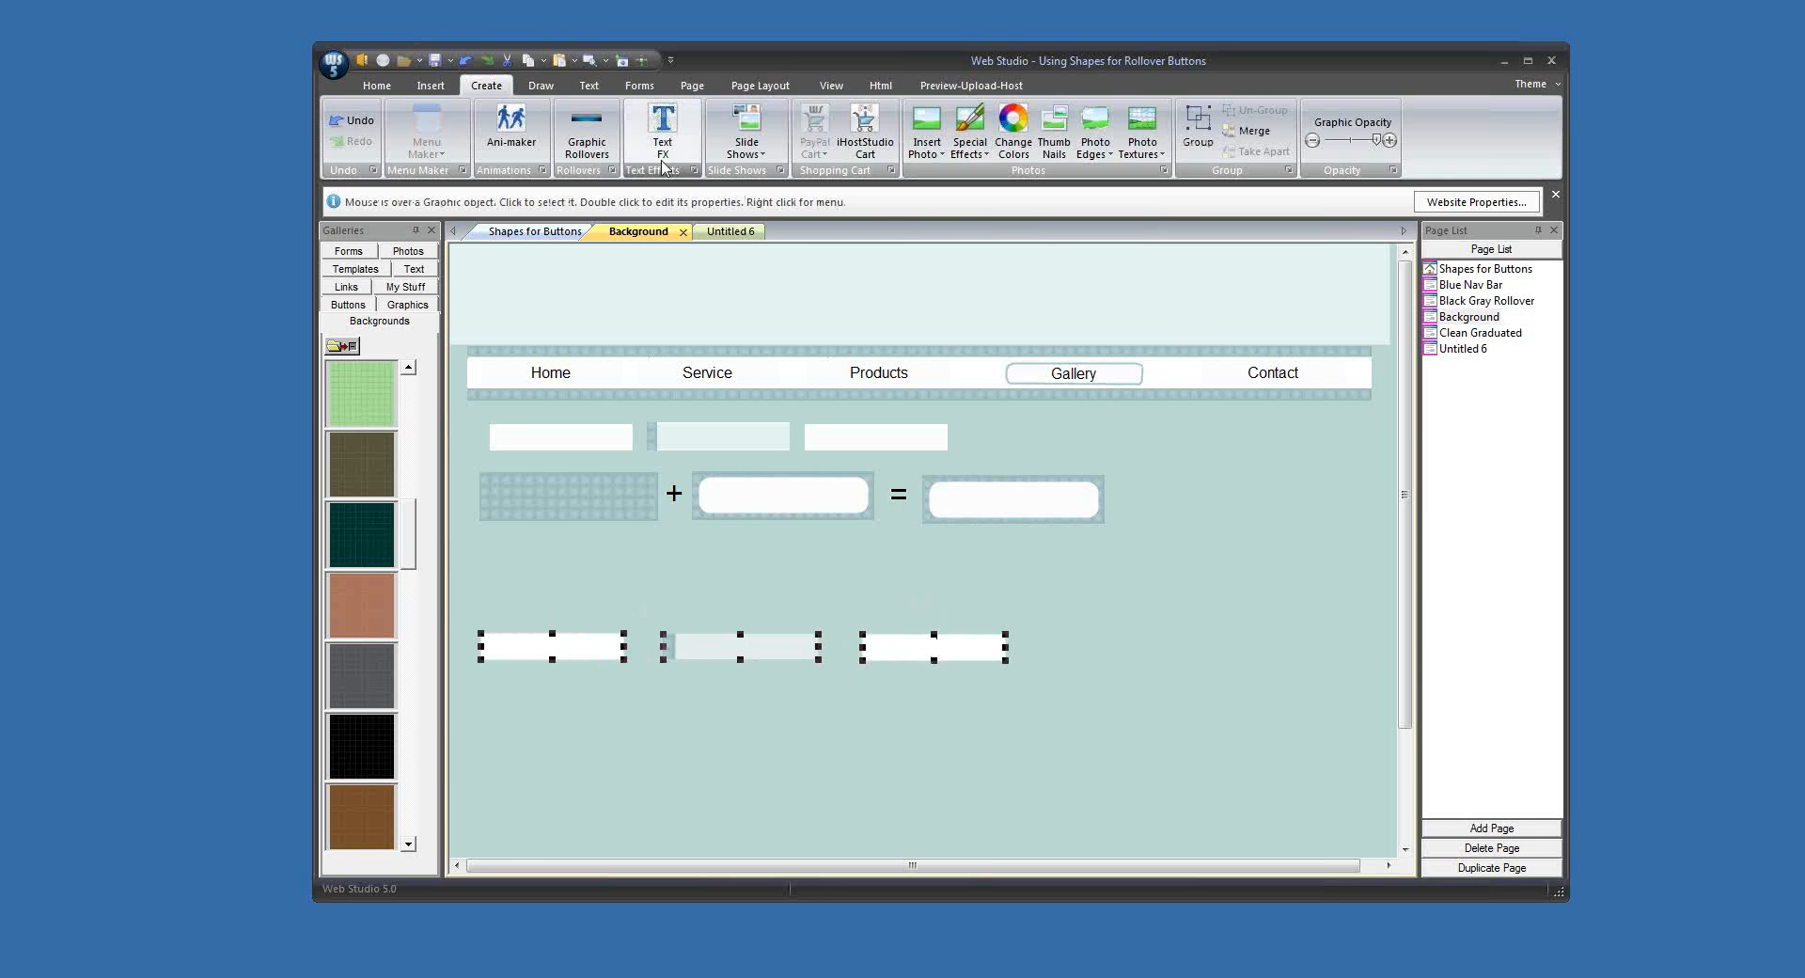
{"action": "left_click", "coordinate": [761, 84]}
{"action": "left_click", "coordinate": [1267, 127]}
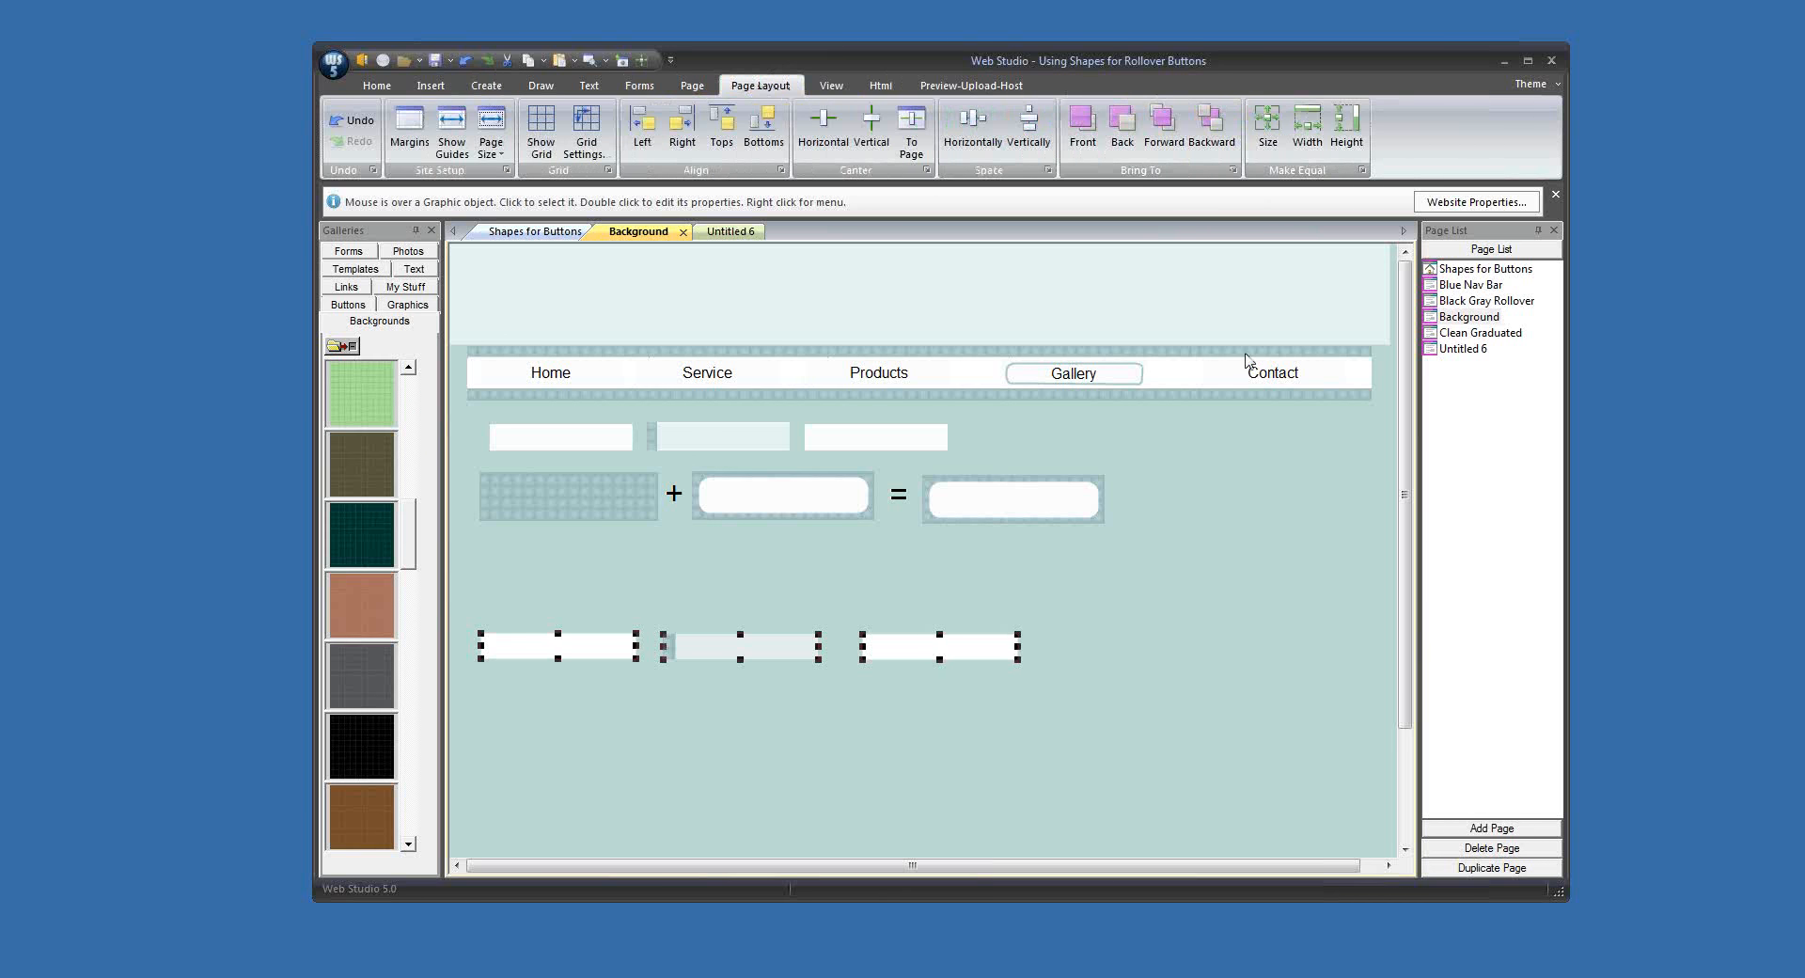
{"action": "left_click", "coordinate": [1184, 697]}
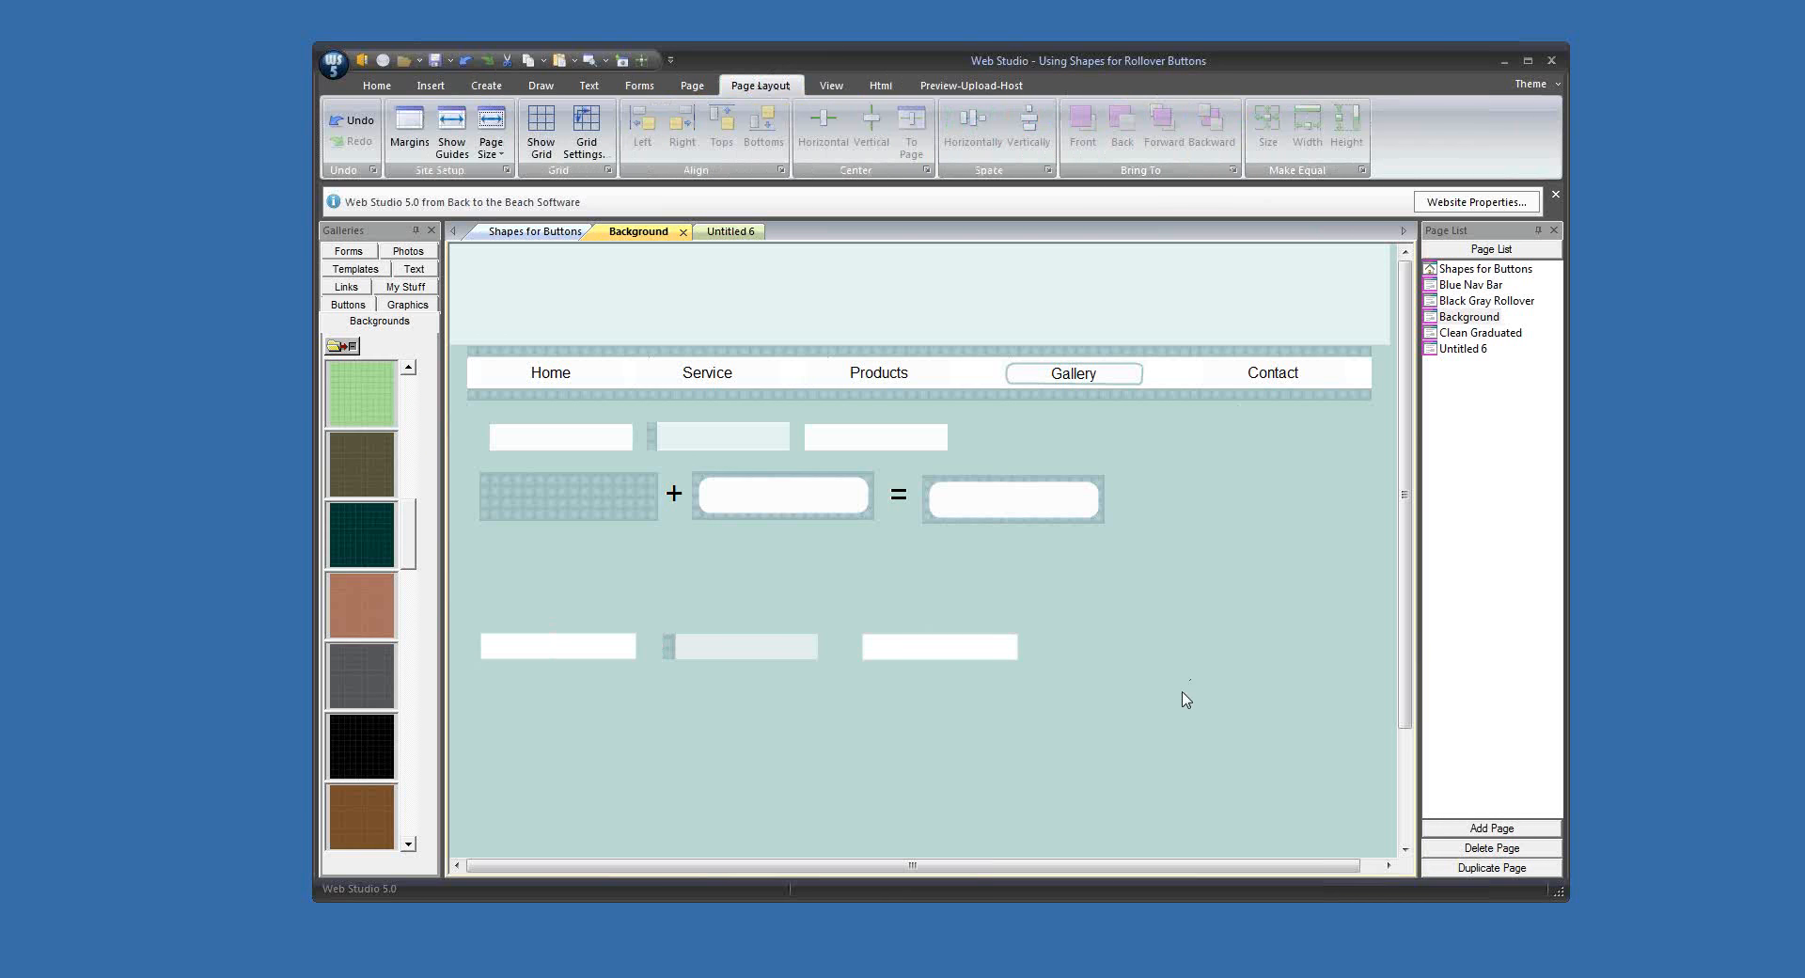
{"action": "left_click", "coordinate": [765, 662]}
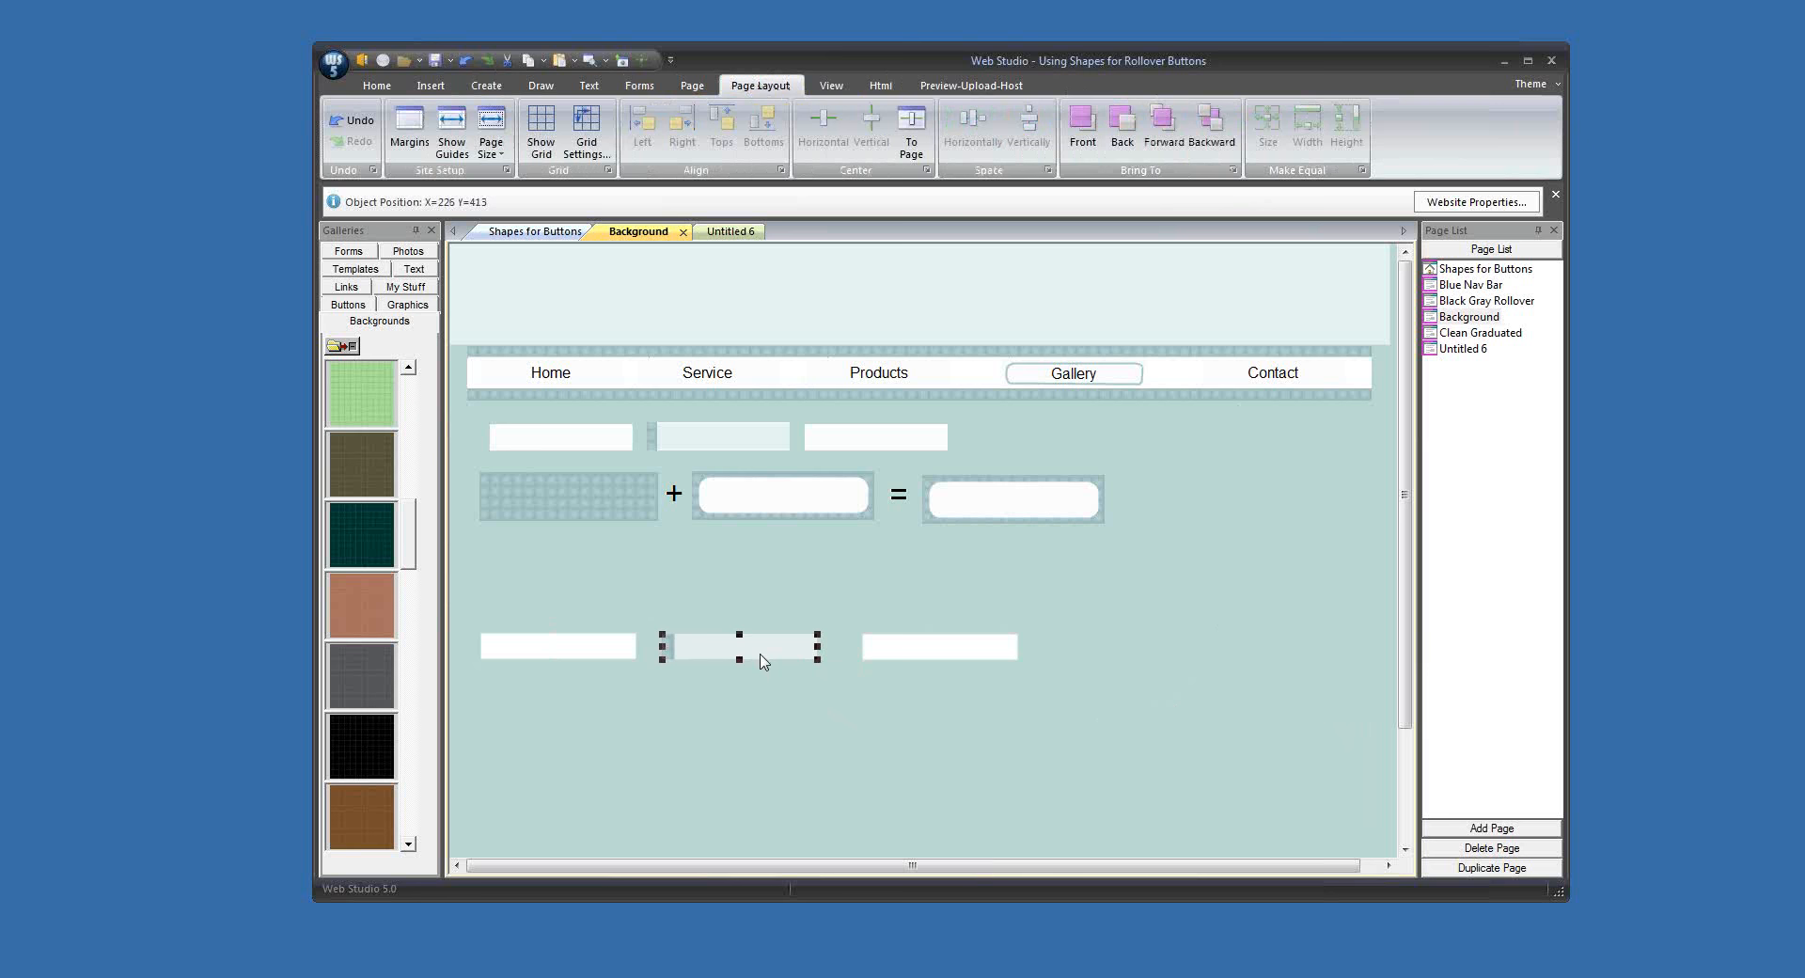
{"action": "left_click", "coordinate": [742, 700]}
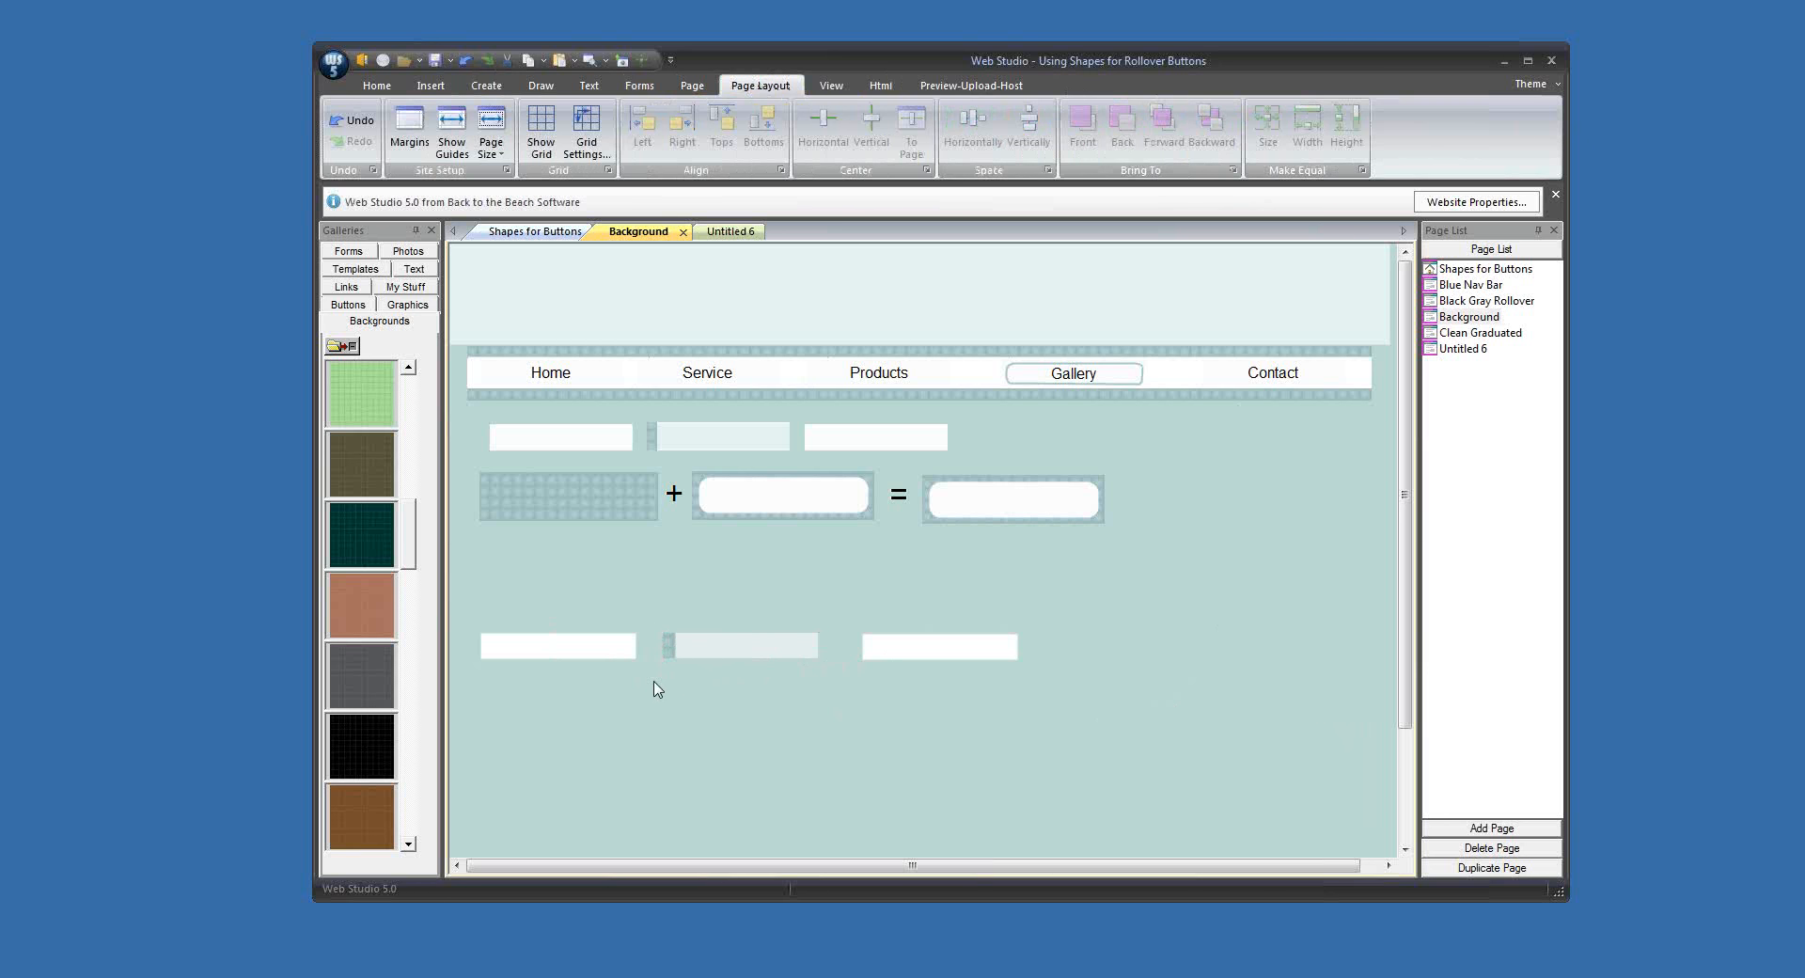
Step: Try to create a graphic rollover from the white, patterned-edge and second white buttons
{"action": "left_click", "coordinate": [558, 653]}
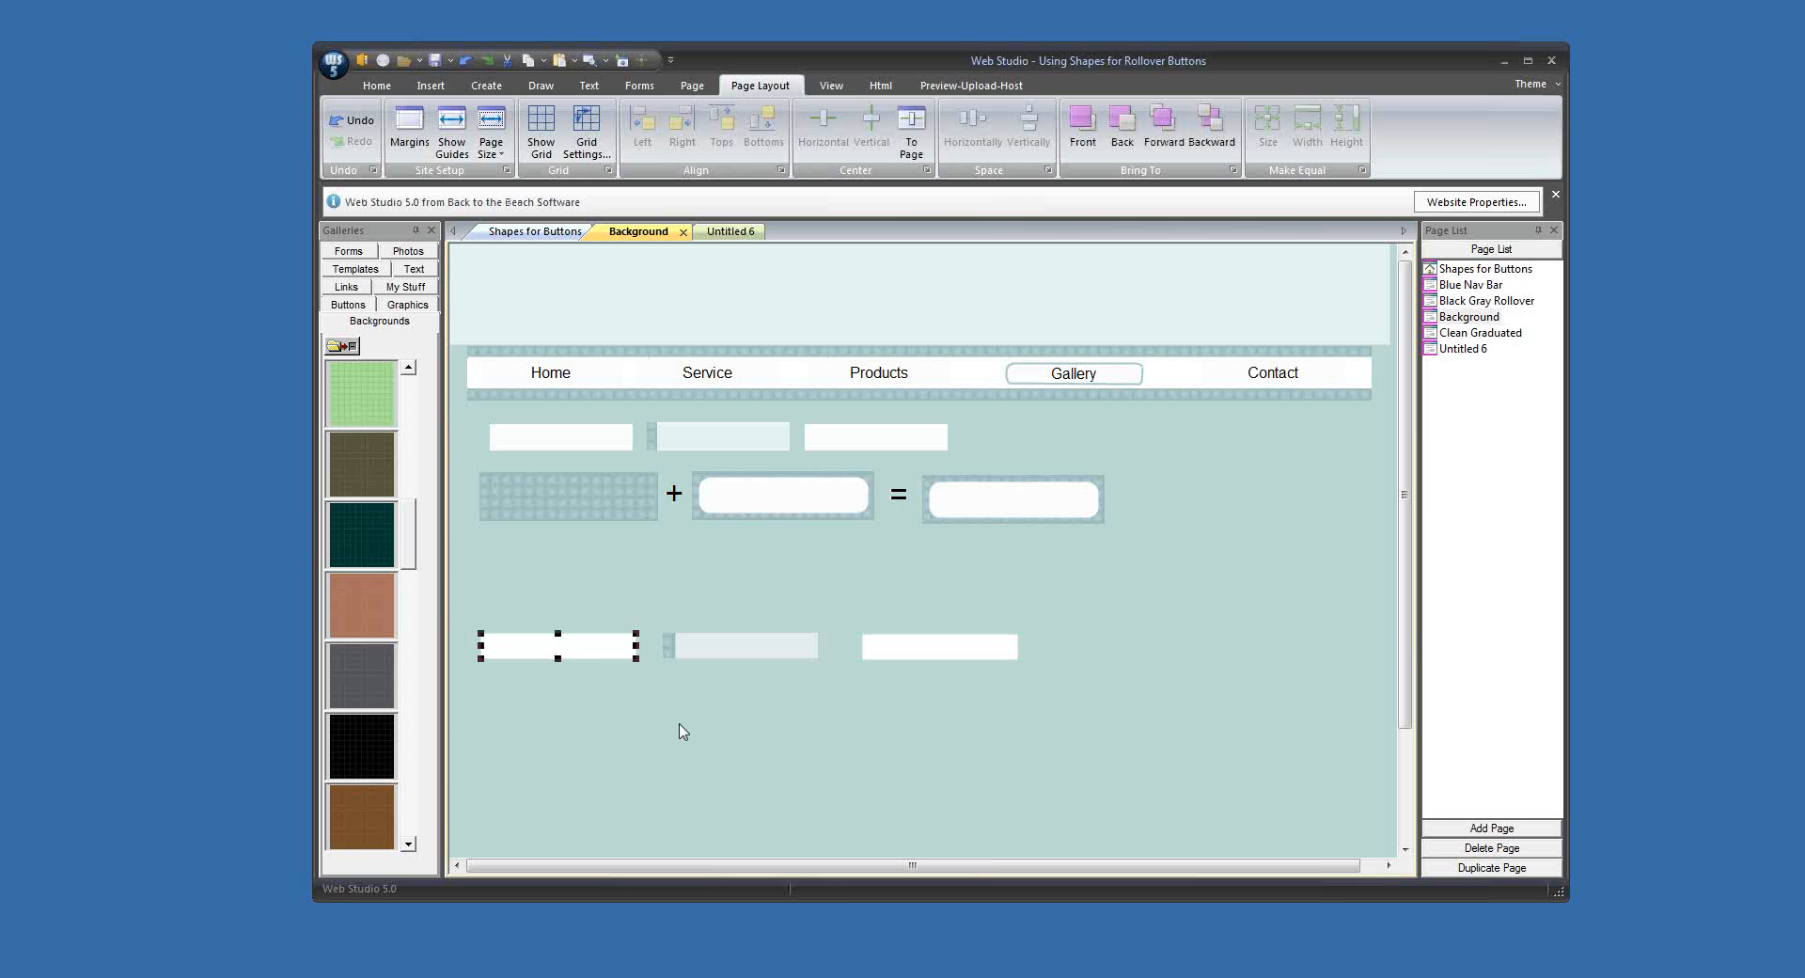
{"action": "left_click", "coordinate": [738, 647], "text": "shift"}
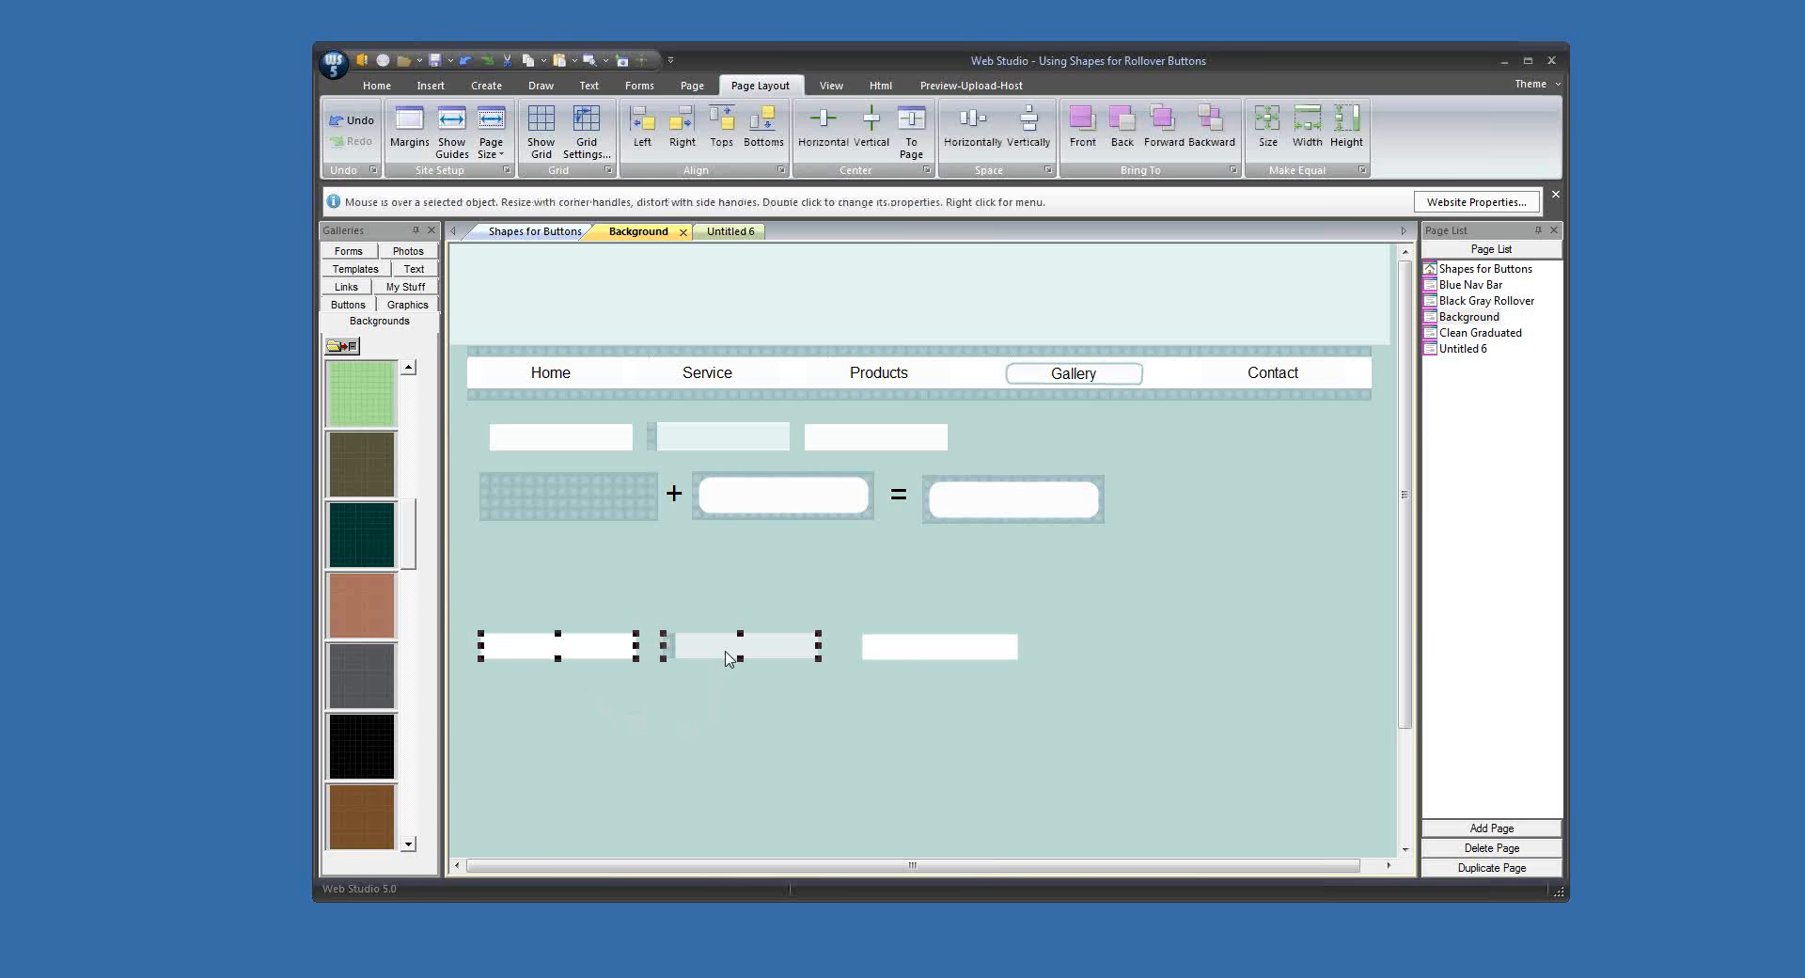
{"action": "left_click", "coordinate": [894, 651], "text": "shift"}
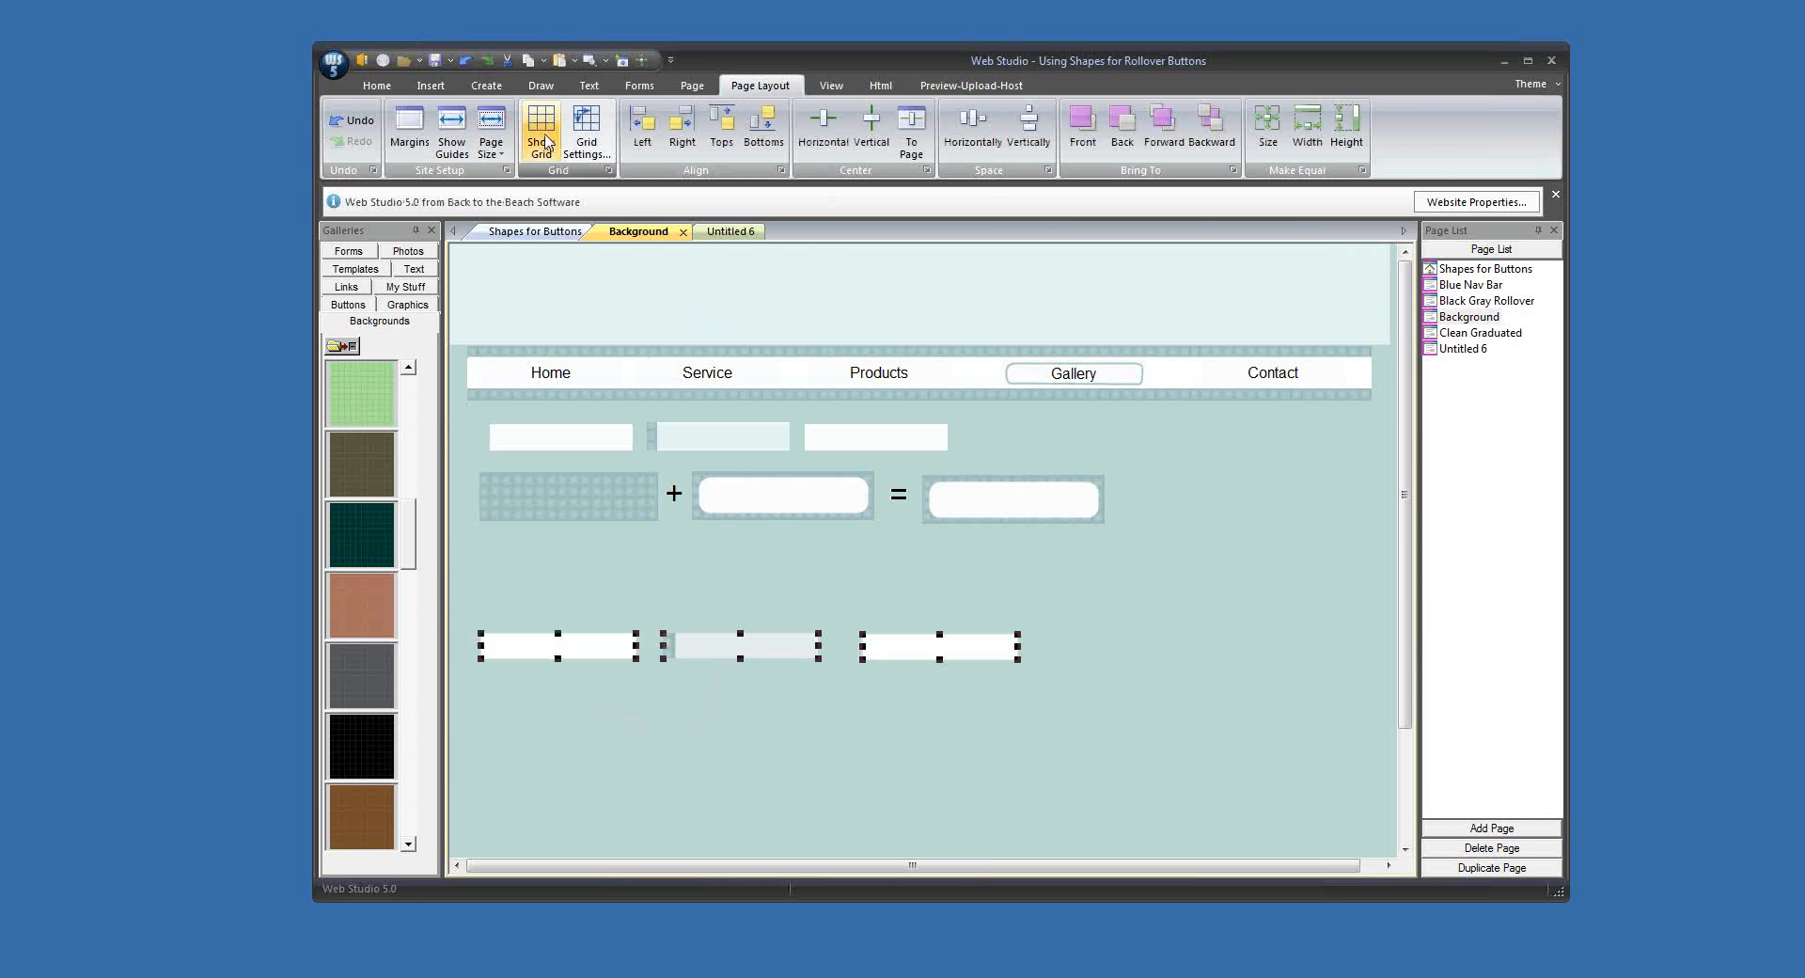
{"action": "left_click", "coordinate": [486, 84]}
{"action": "left_click", "coordinate": [572, 123]}
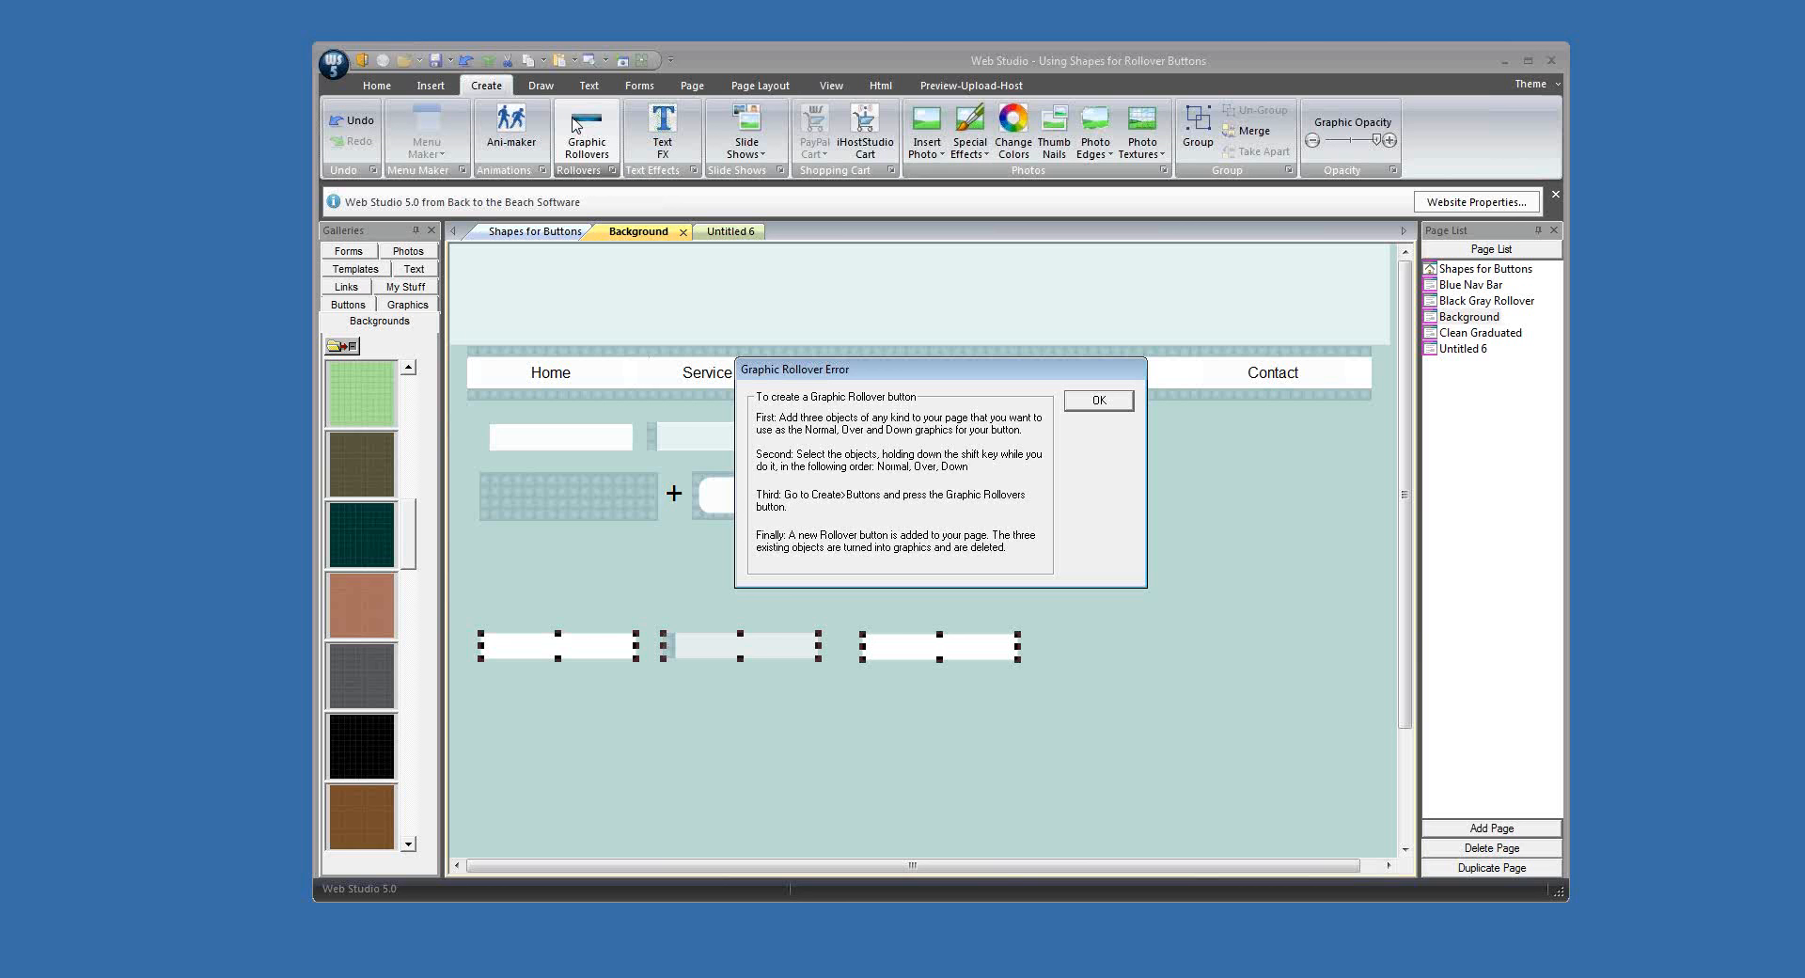
{"action": "left_click", "coordinate": [1097, 402]}
{"action": "left_click", "coordinate": [1126, 697]}
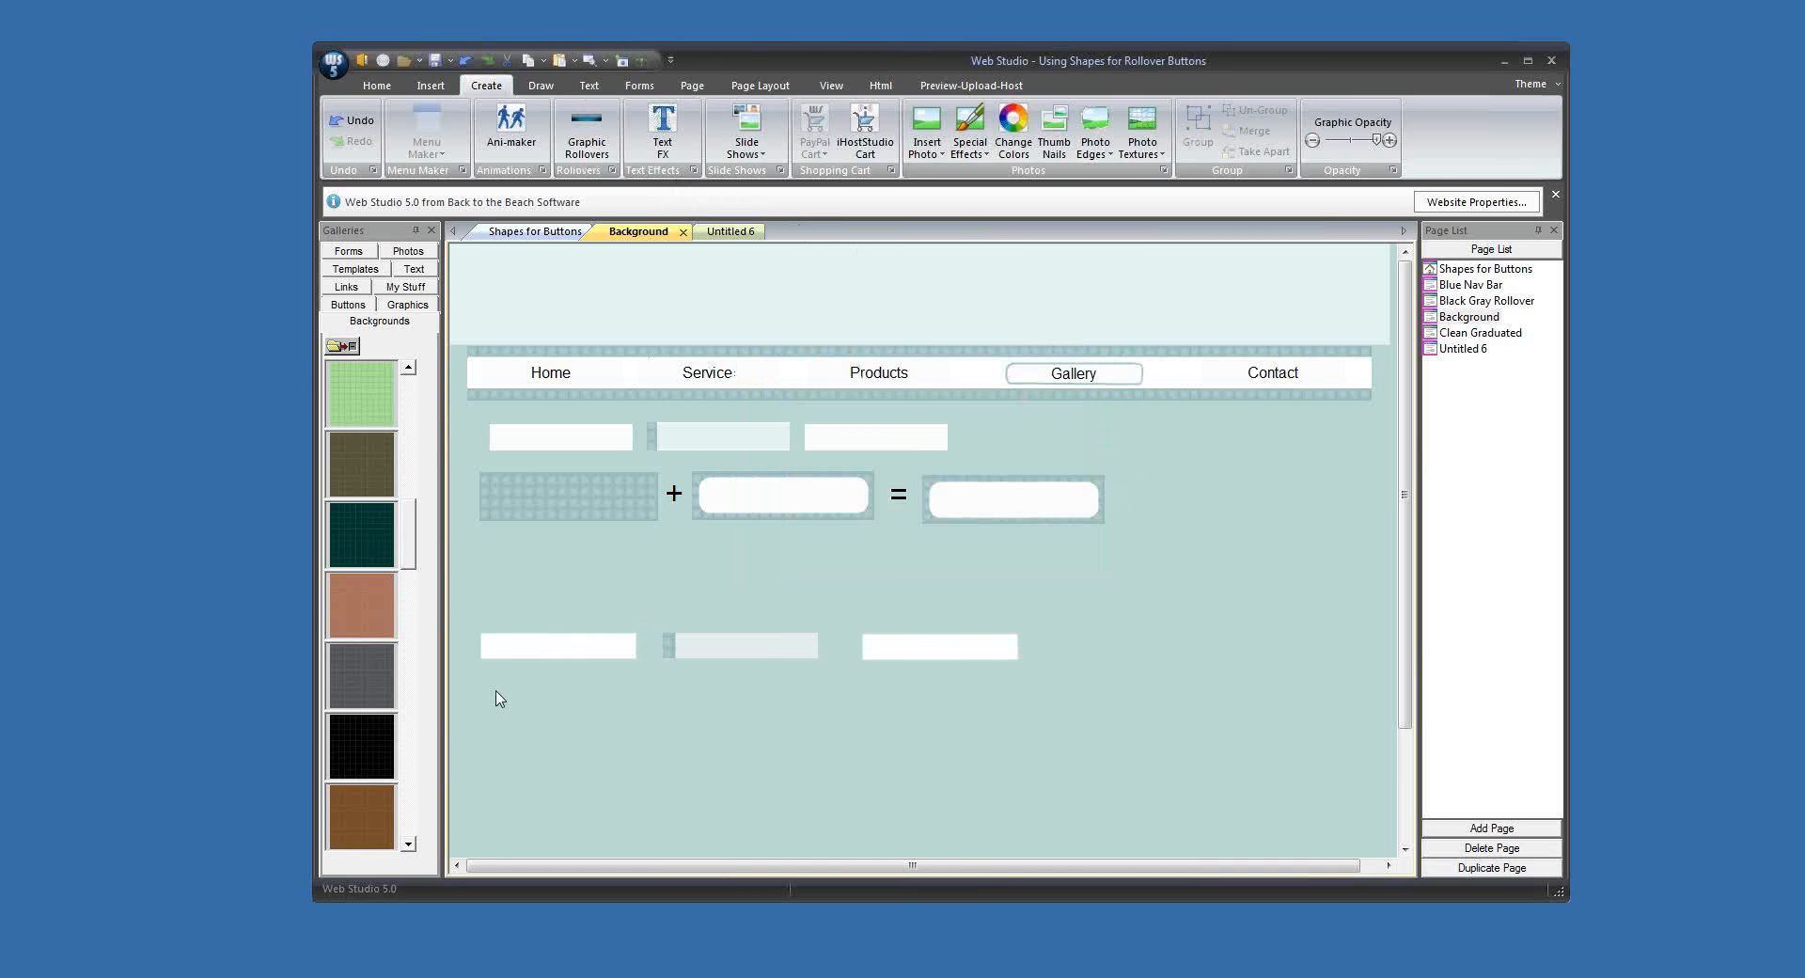
Step: Merge each of the two white buttons into a single graphic
{"action": "left_click", "coordinate": [523, 658]}
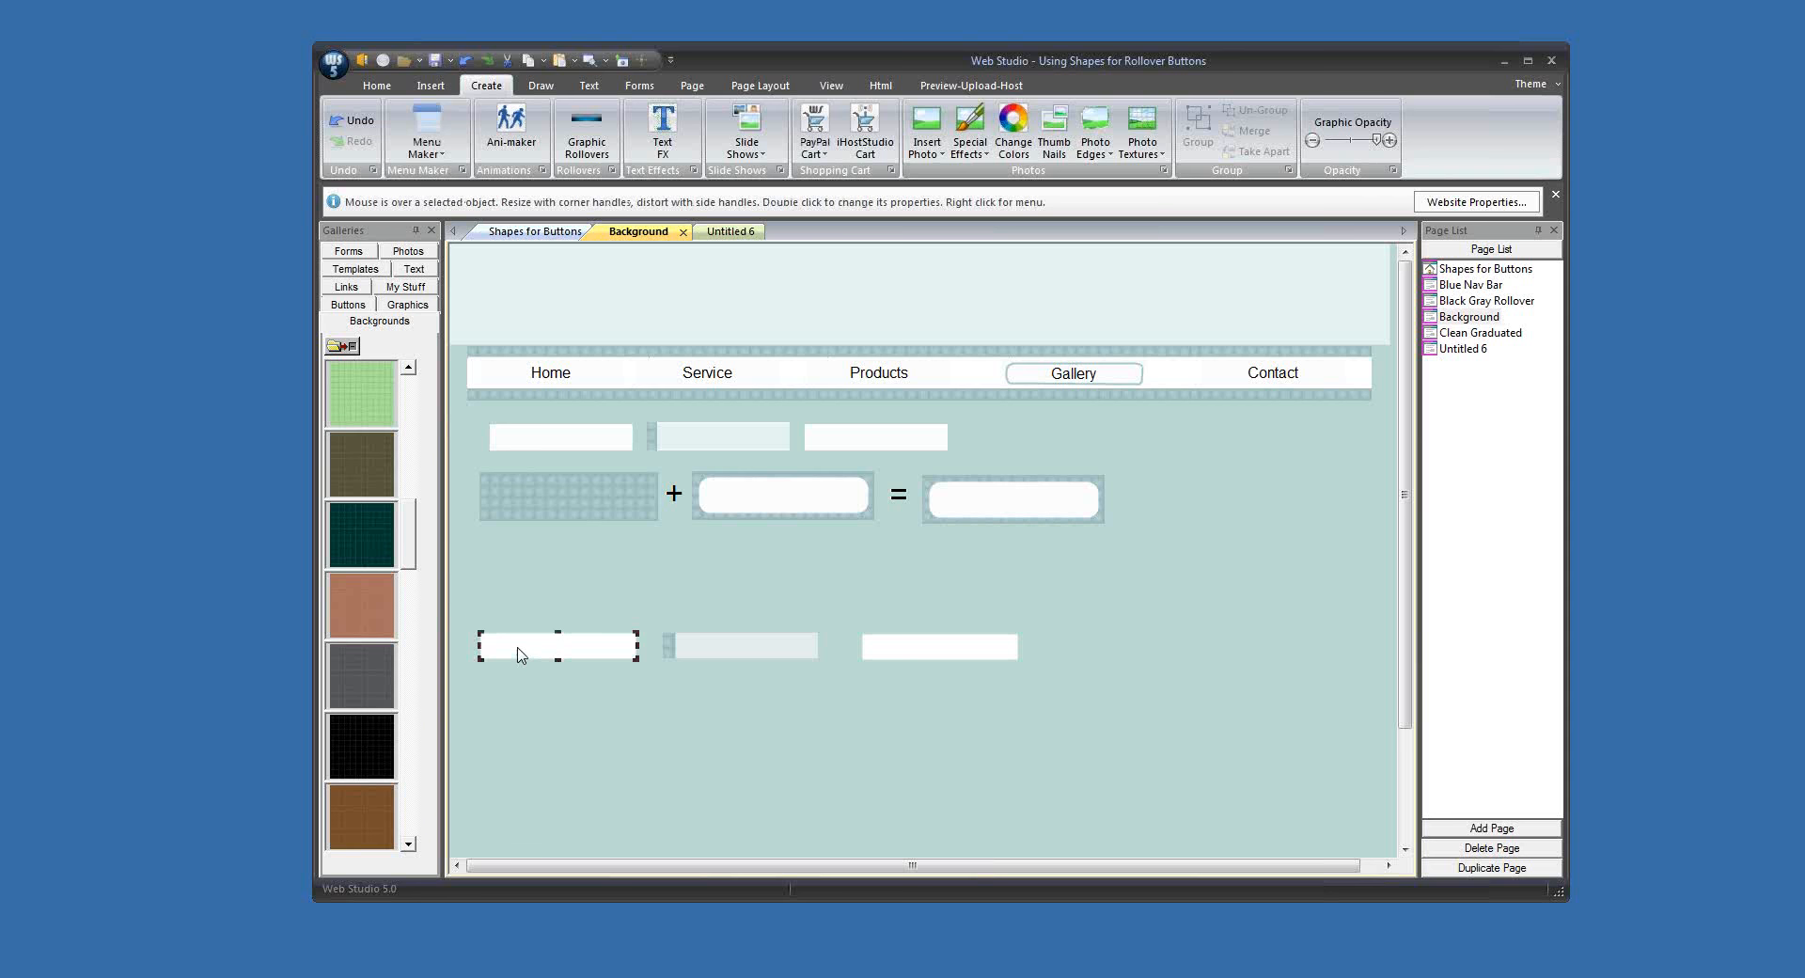
{"action": "left_click_drag", "start_coordinate": [518, 618], "coordinate": [528, 667]}
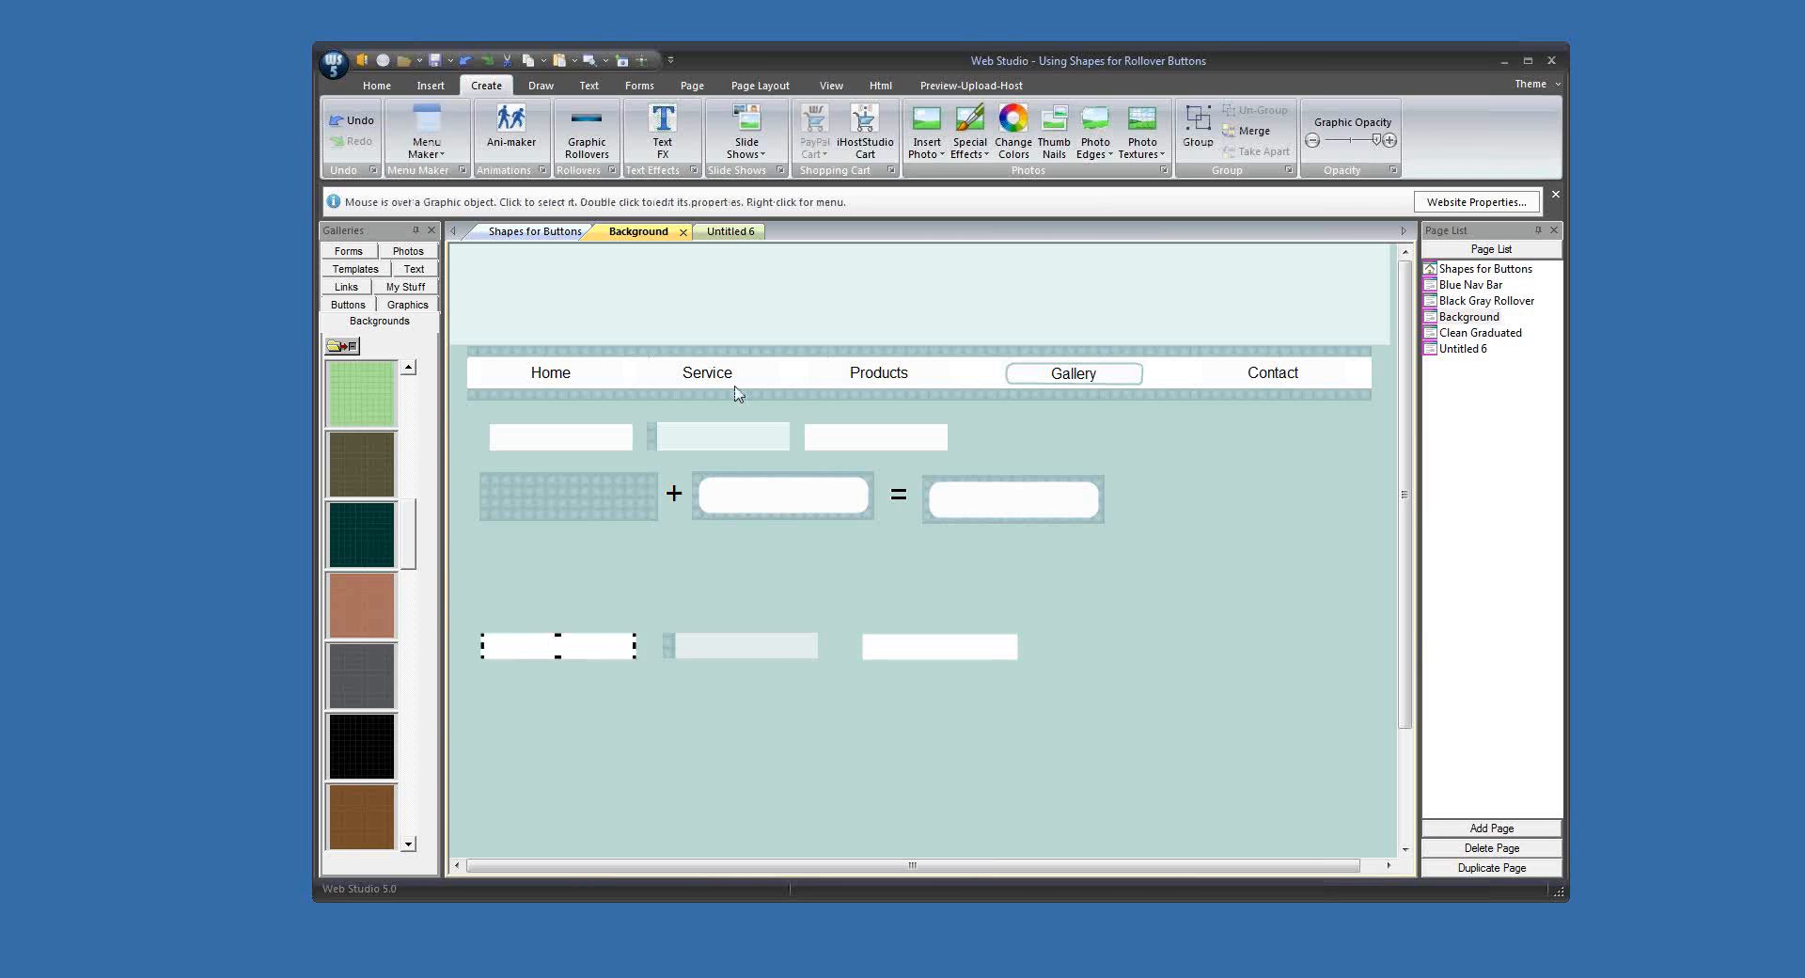
{"action": "left_click", "coordinate": [1251, 131]}
{"action": "left_click", "coordinate": [951, 655]}
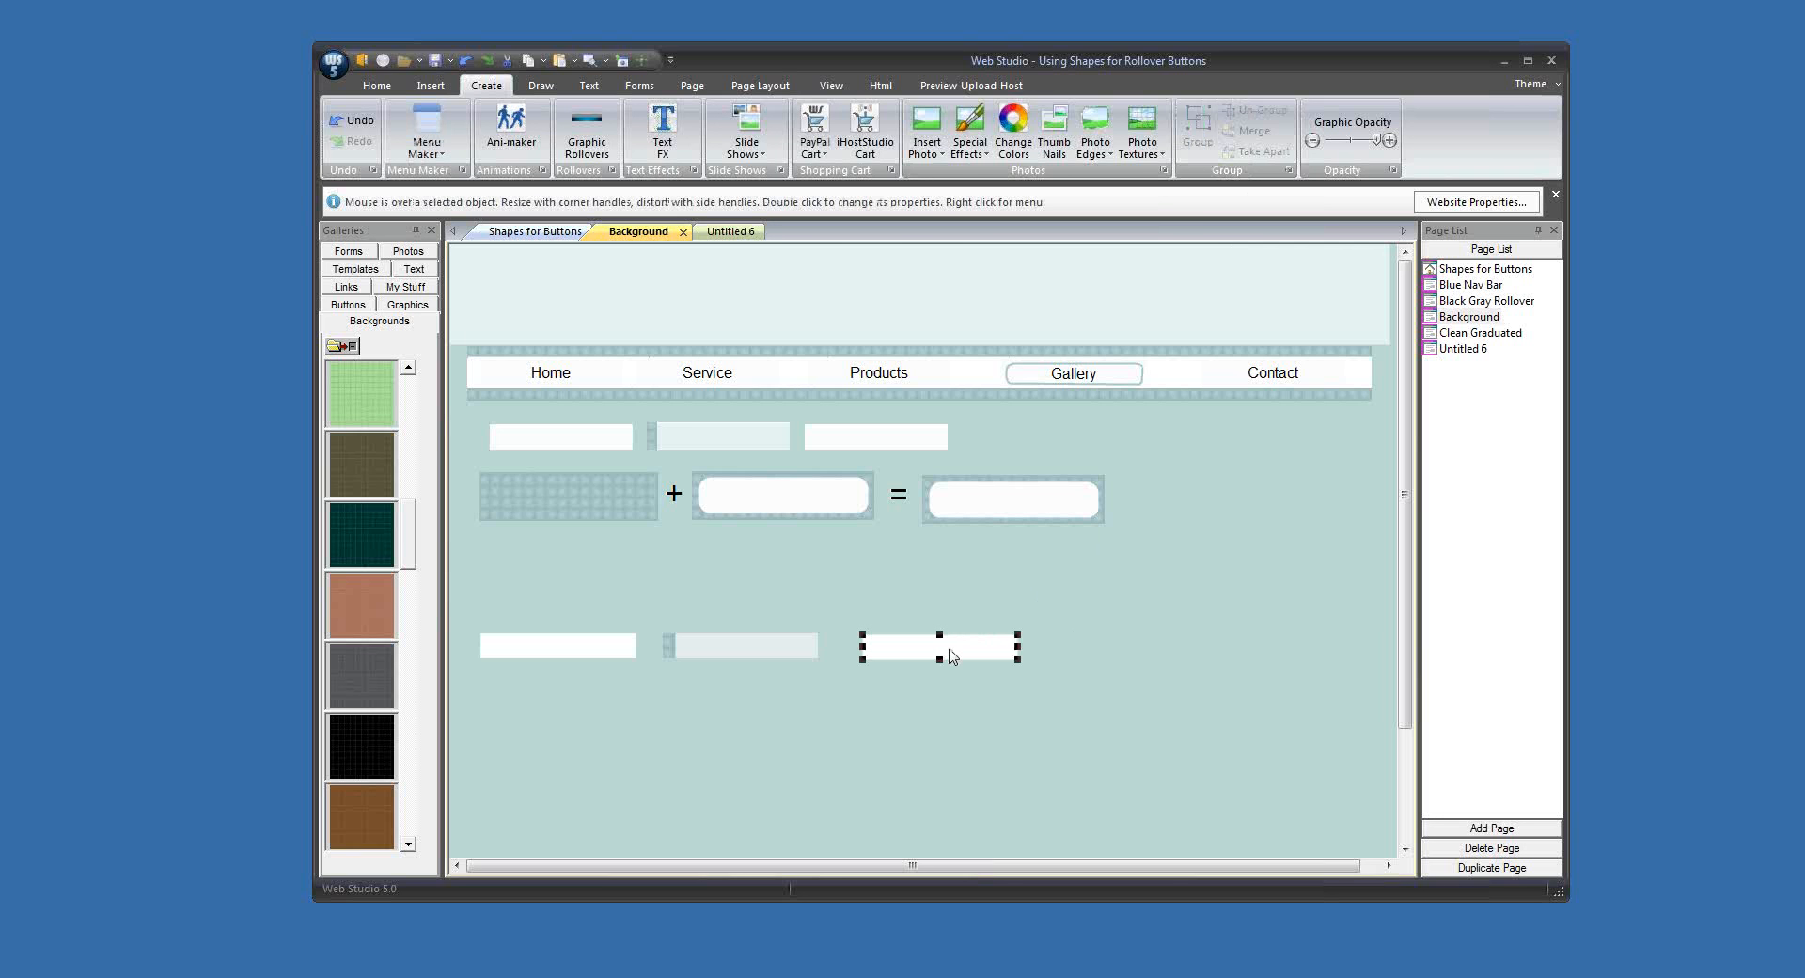
{"action": "left_click_drag", "start_coordinate": [908, 616], "coordinate": [946, 681]}
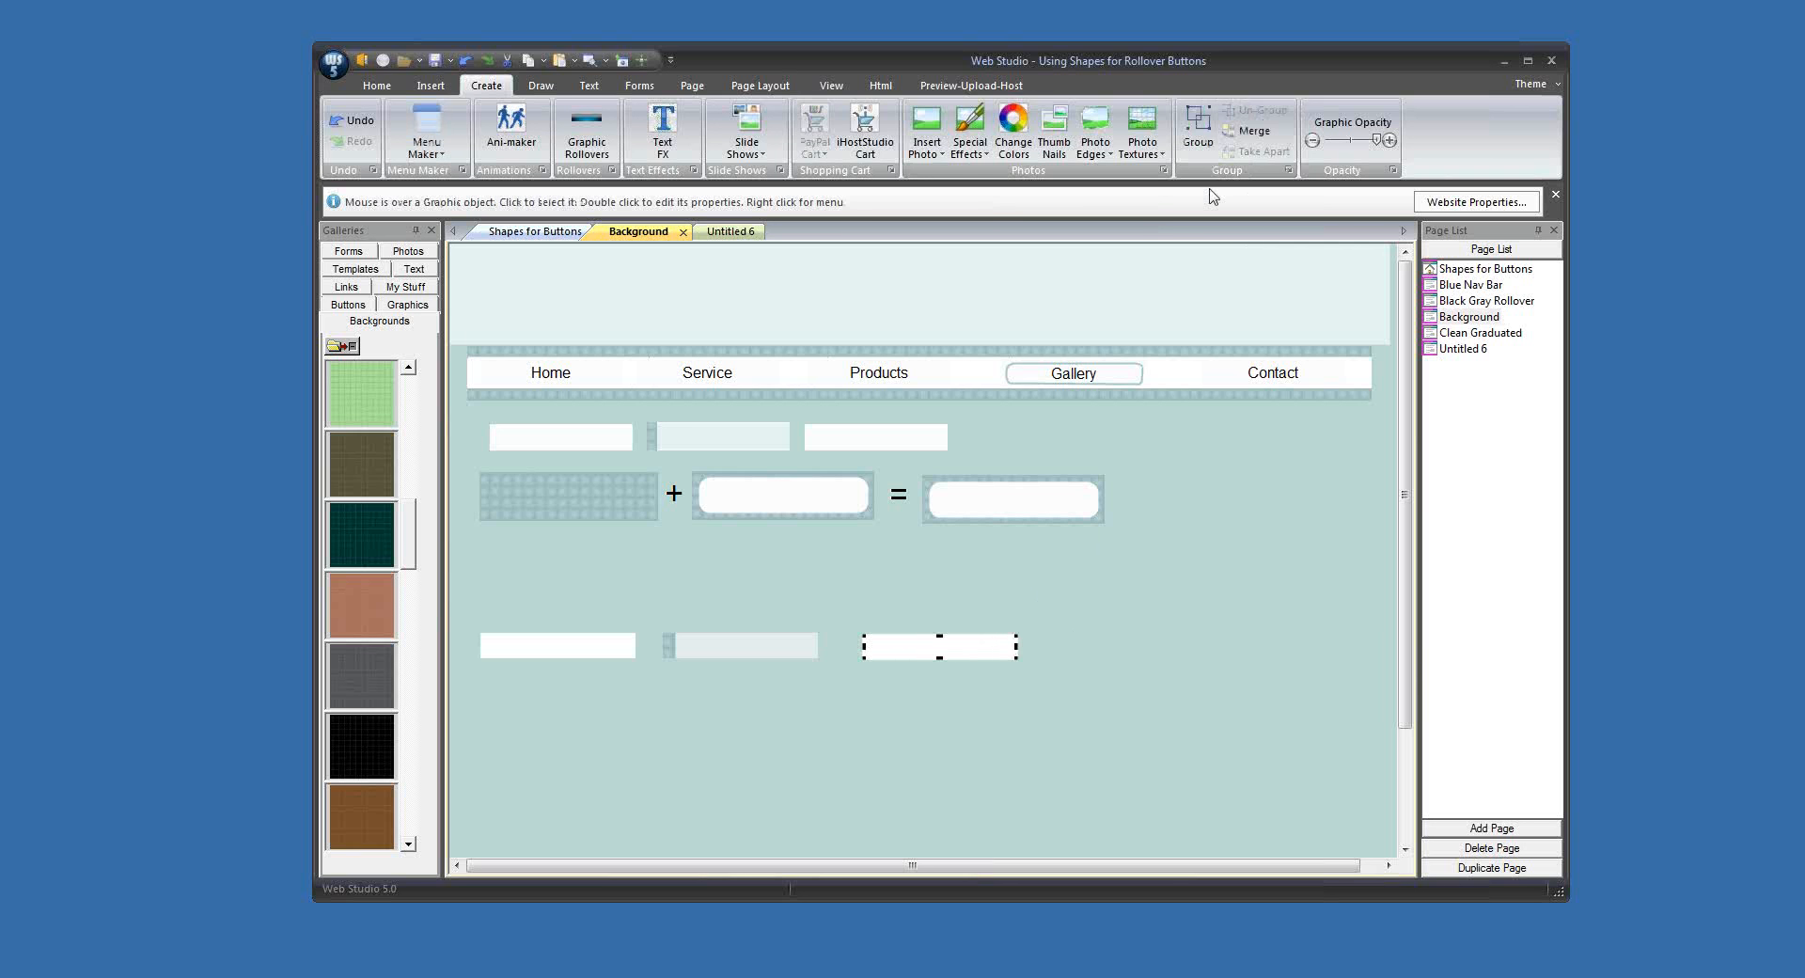
{"action": "left_click", "coordinate": [1252, 132]}
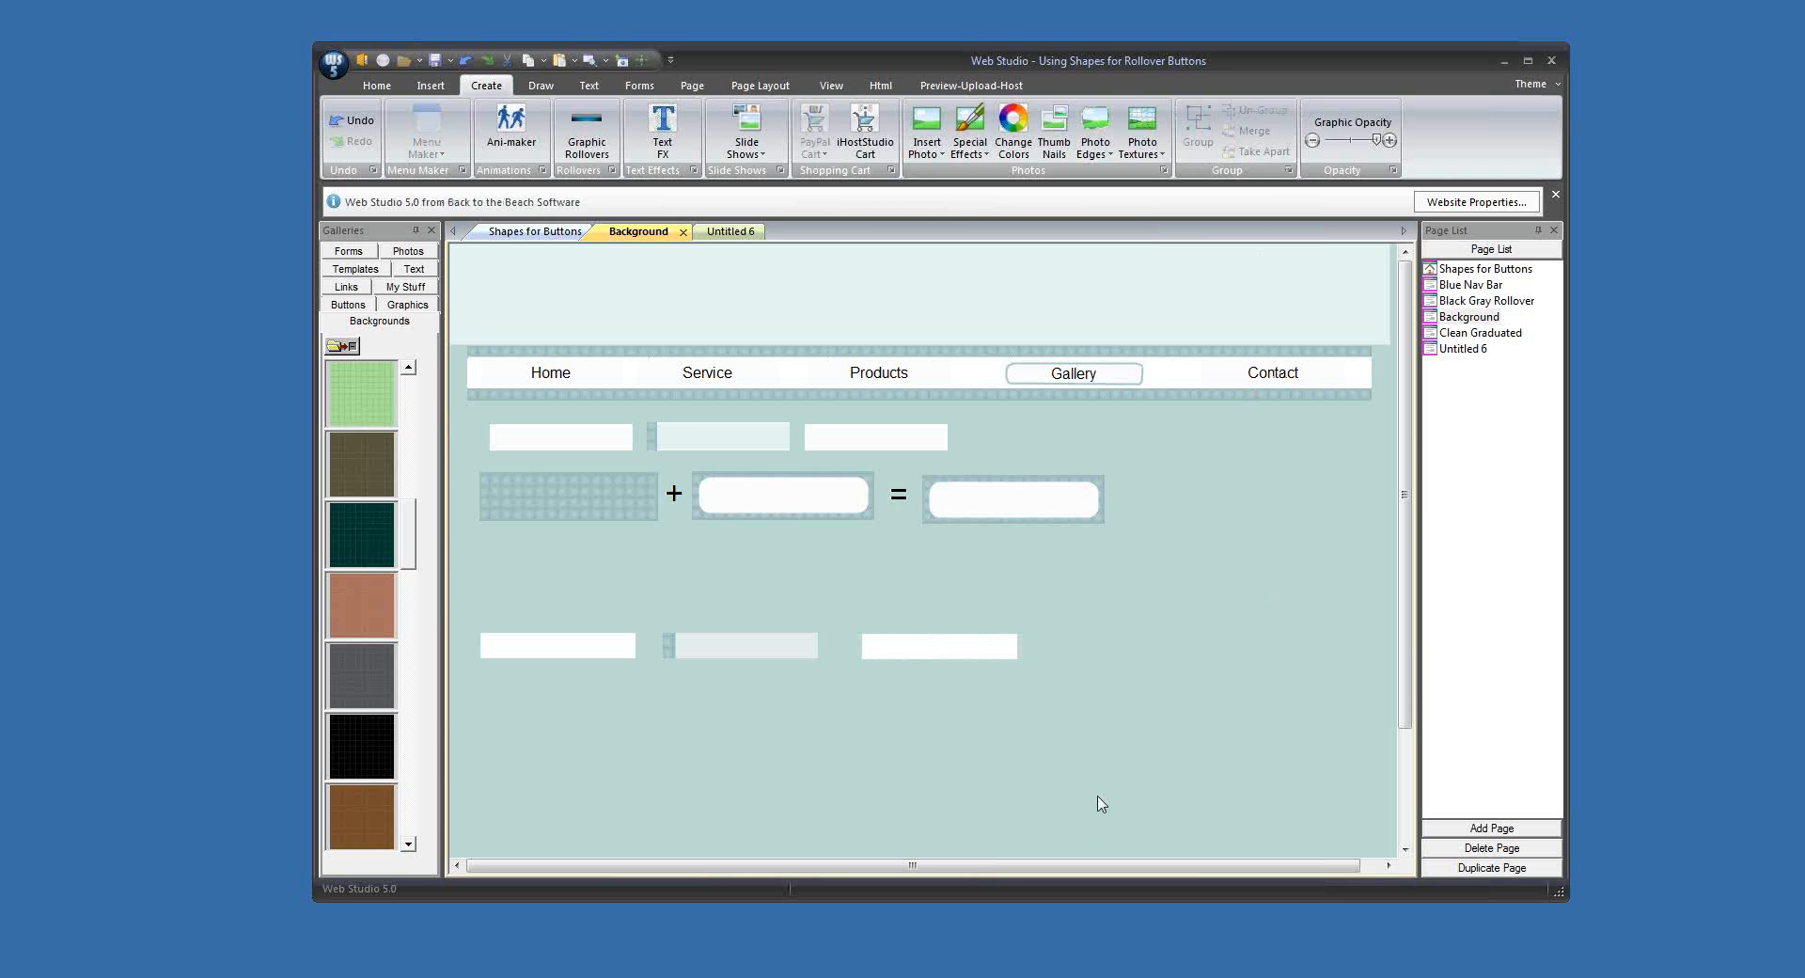
Step: Create a graphic rollover with white normal, patterned-edge over and white down states, labelled "Home" at font size 14
{"action": "left_click", "coordinate": [561, 657]}
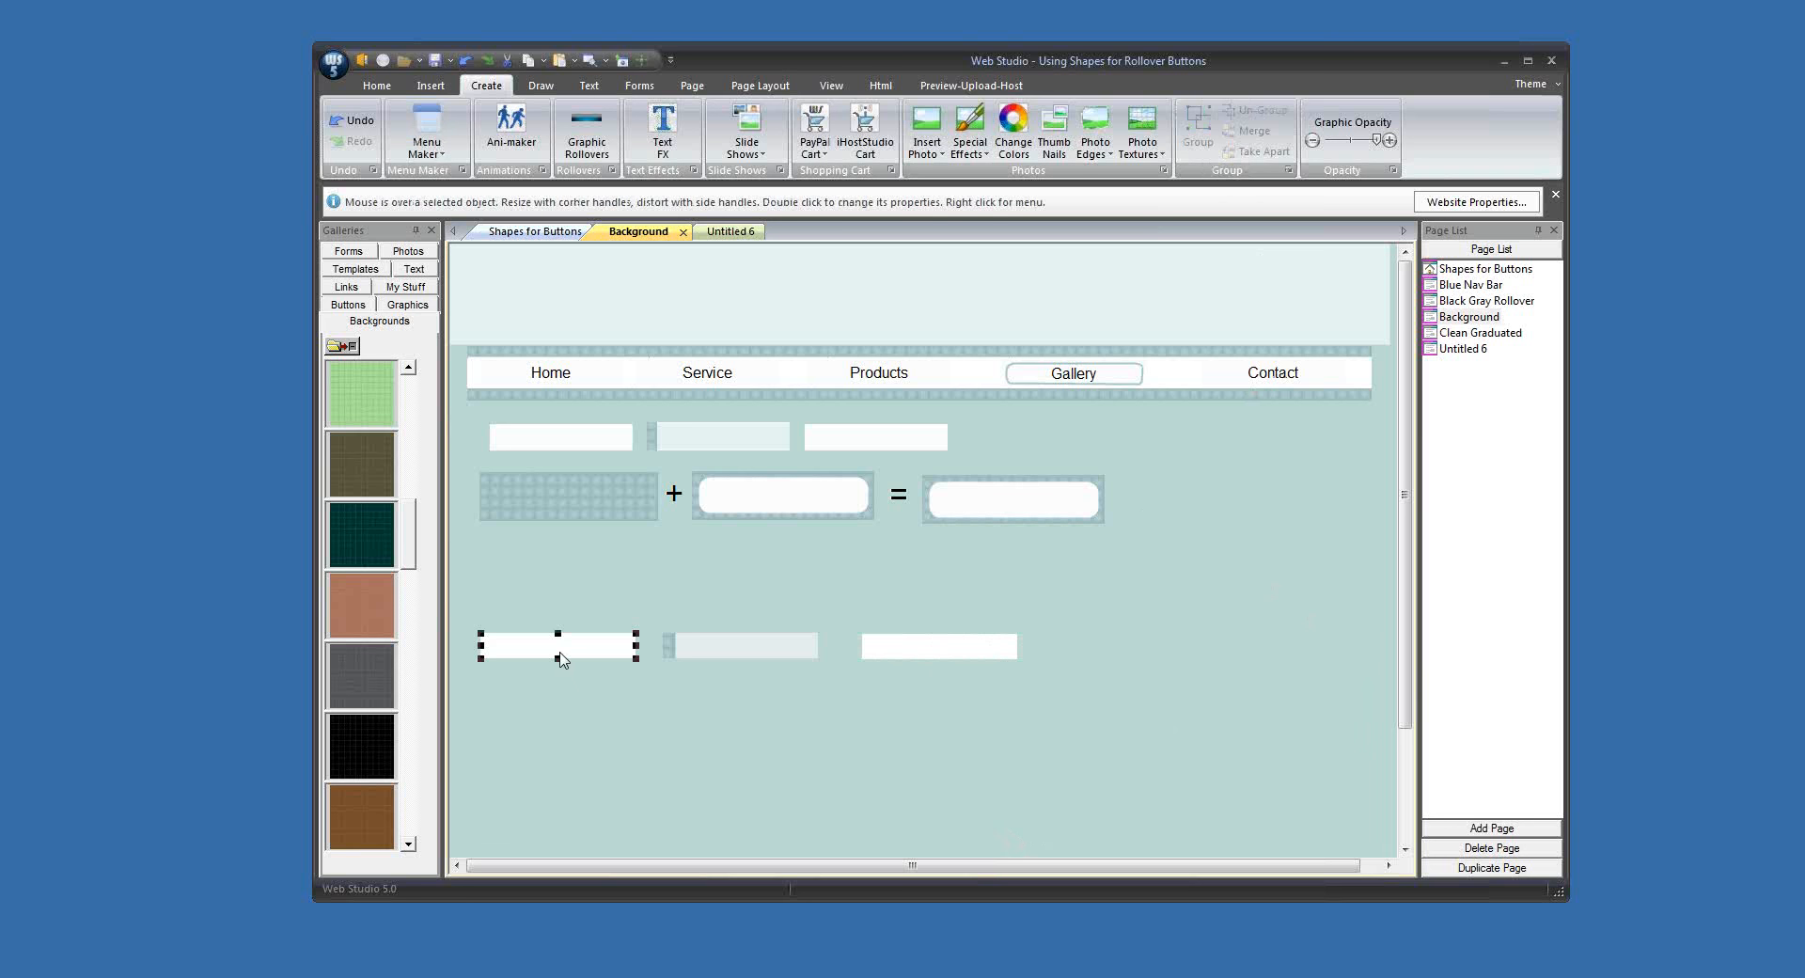
{"action": "left_click", "coordinate": [729, 649], "text": "shift"}
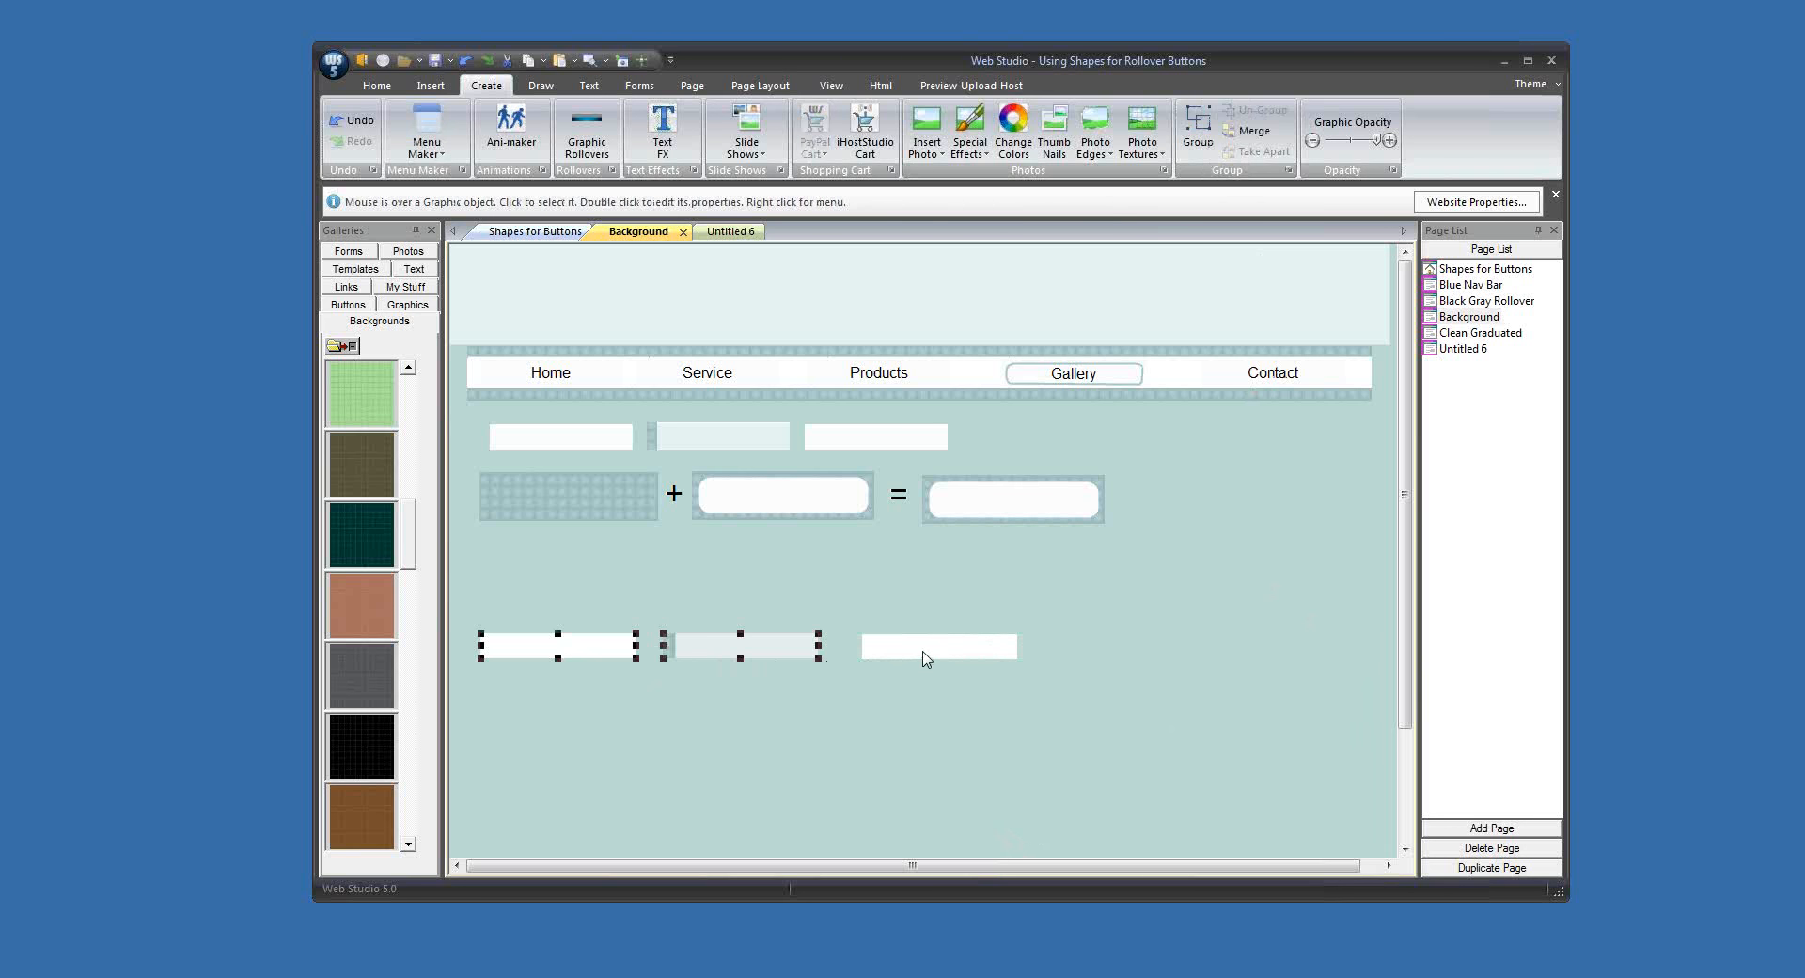
{"action": "left_click", "coordinate": [926, 654], "text": "shift"}
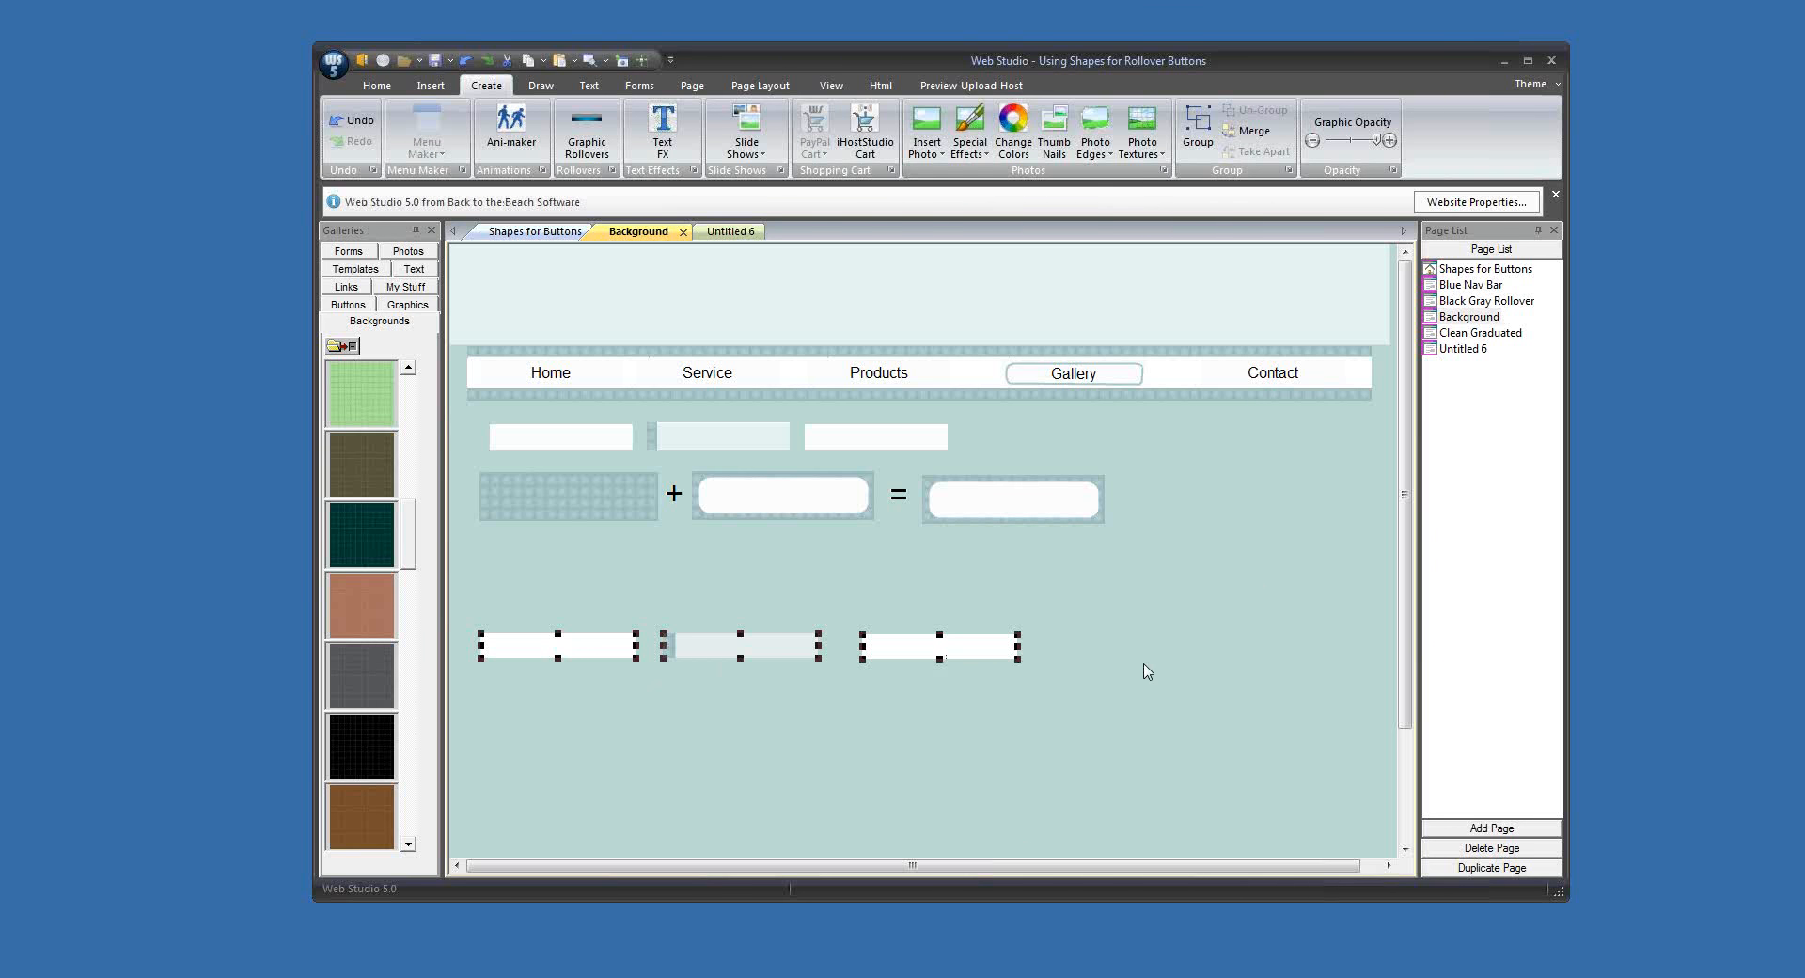
{"action": "left_click", "coordinate": [585, 127]}
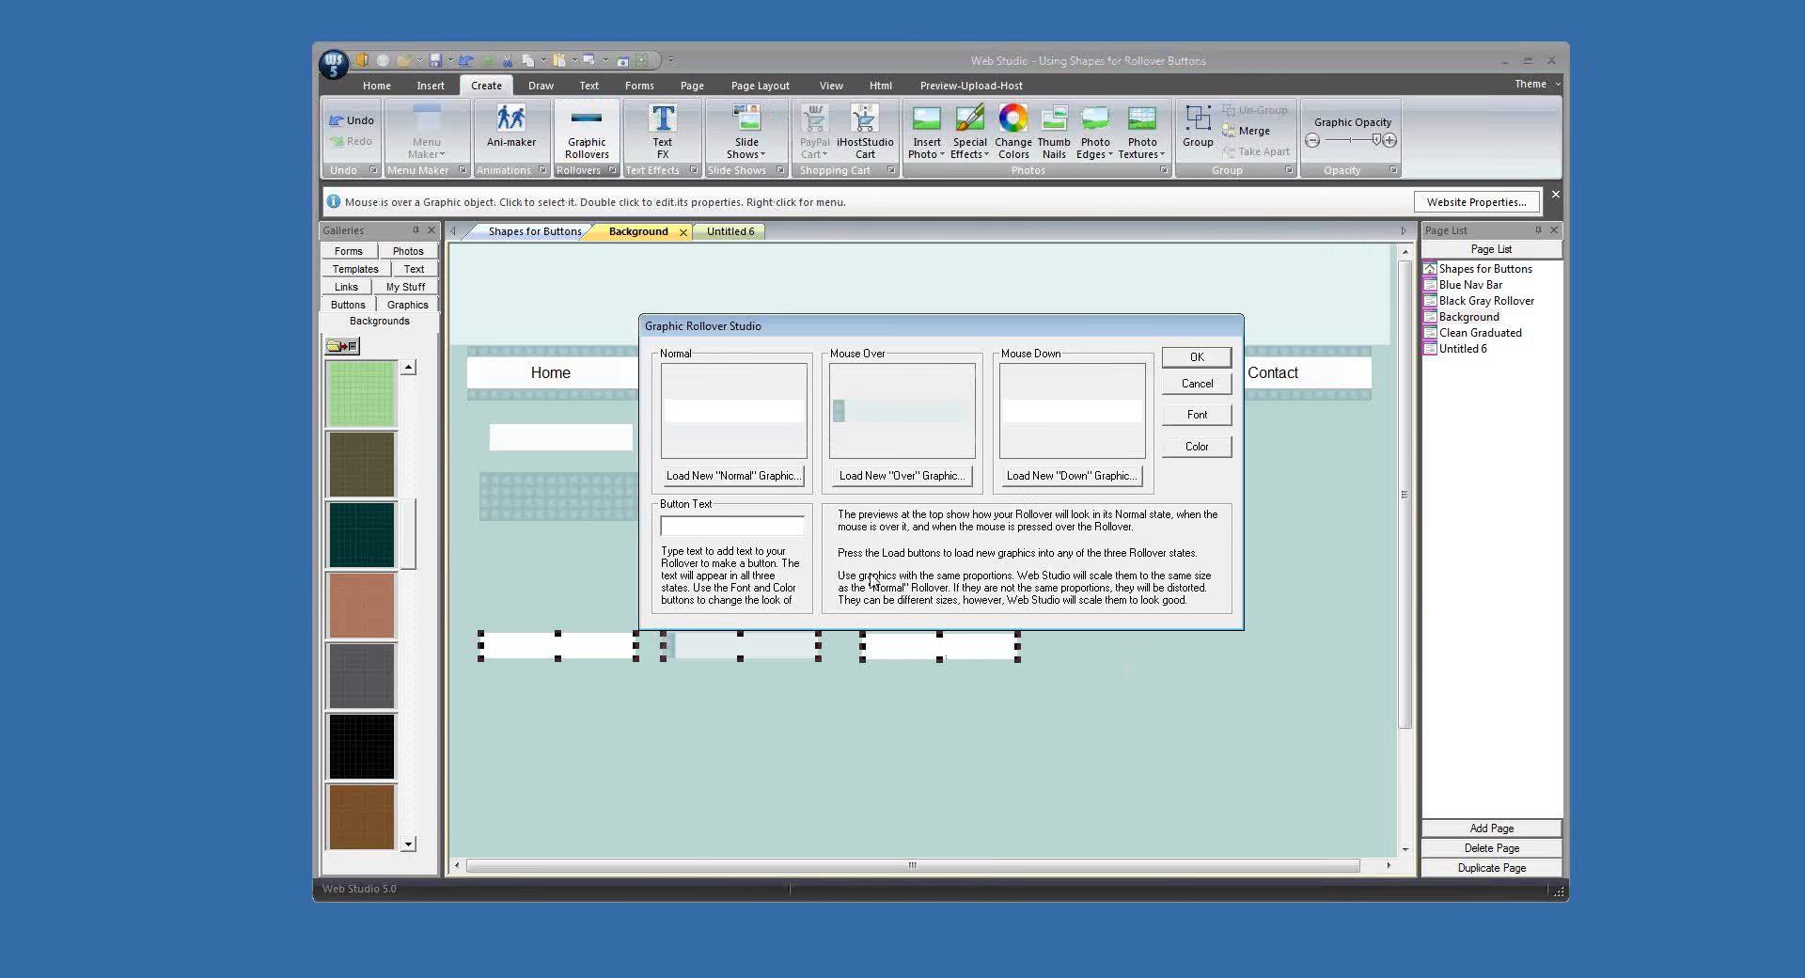
{"action": "type", "text": "Home"}
{"action": "left_click", "coordinate": [1196, 415]}
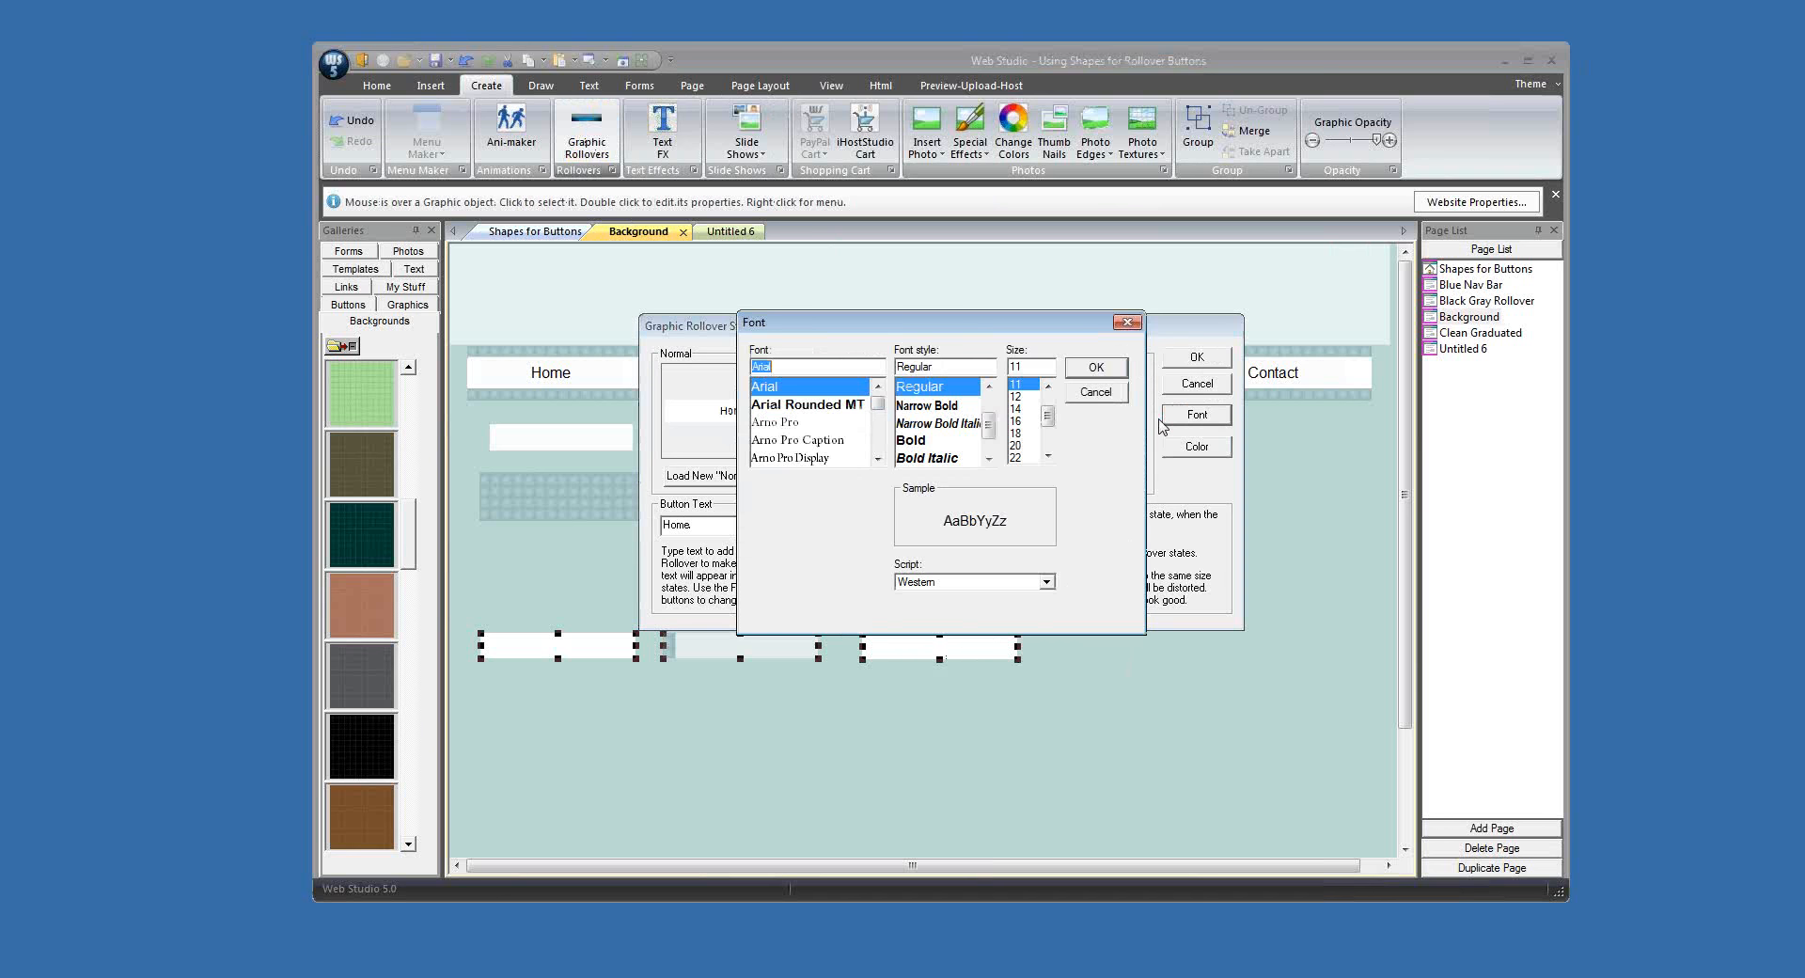
{"action": "left_click", "coordinate": [1020, 408]}
{"action": "left_click", "coordinate": [1070, 373]}
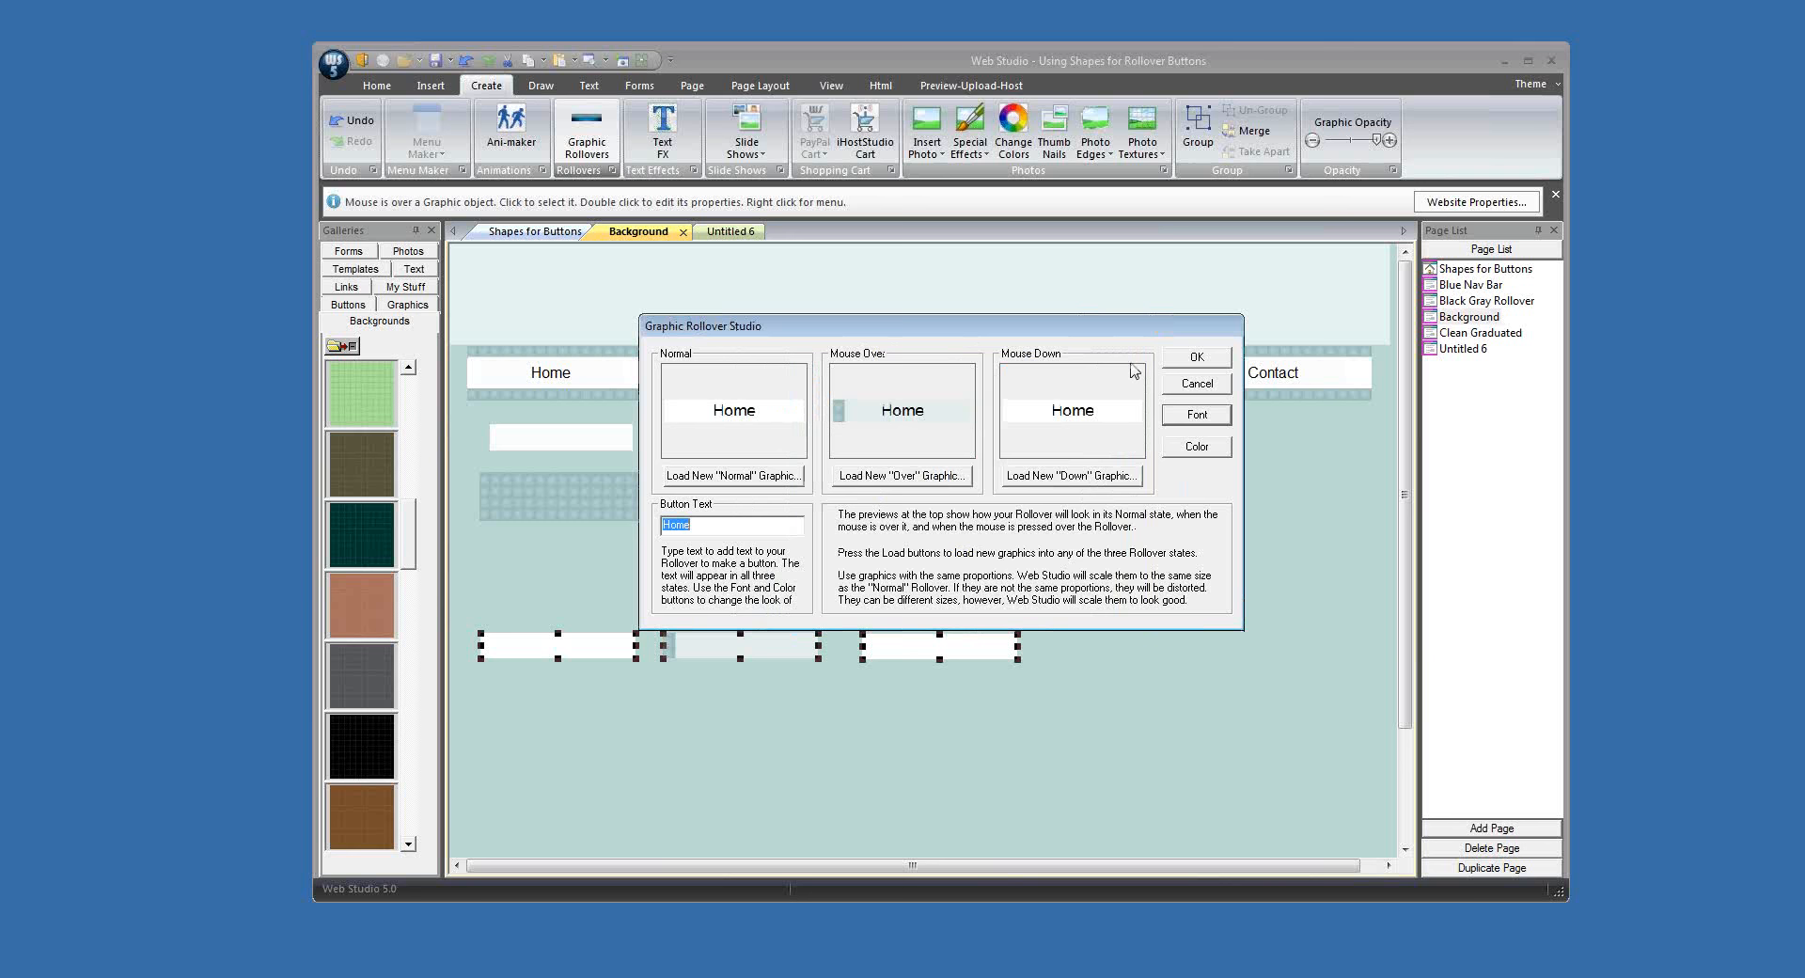
{"action": "left_click", "coordinate": [1180, 363]}
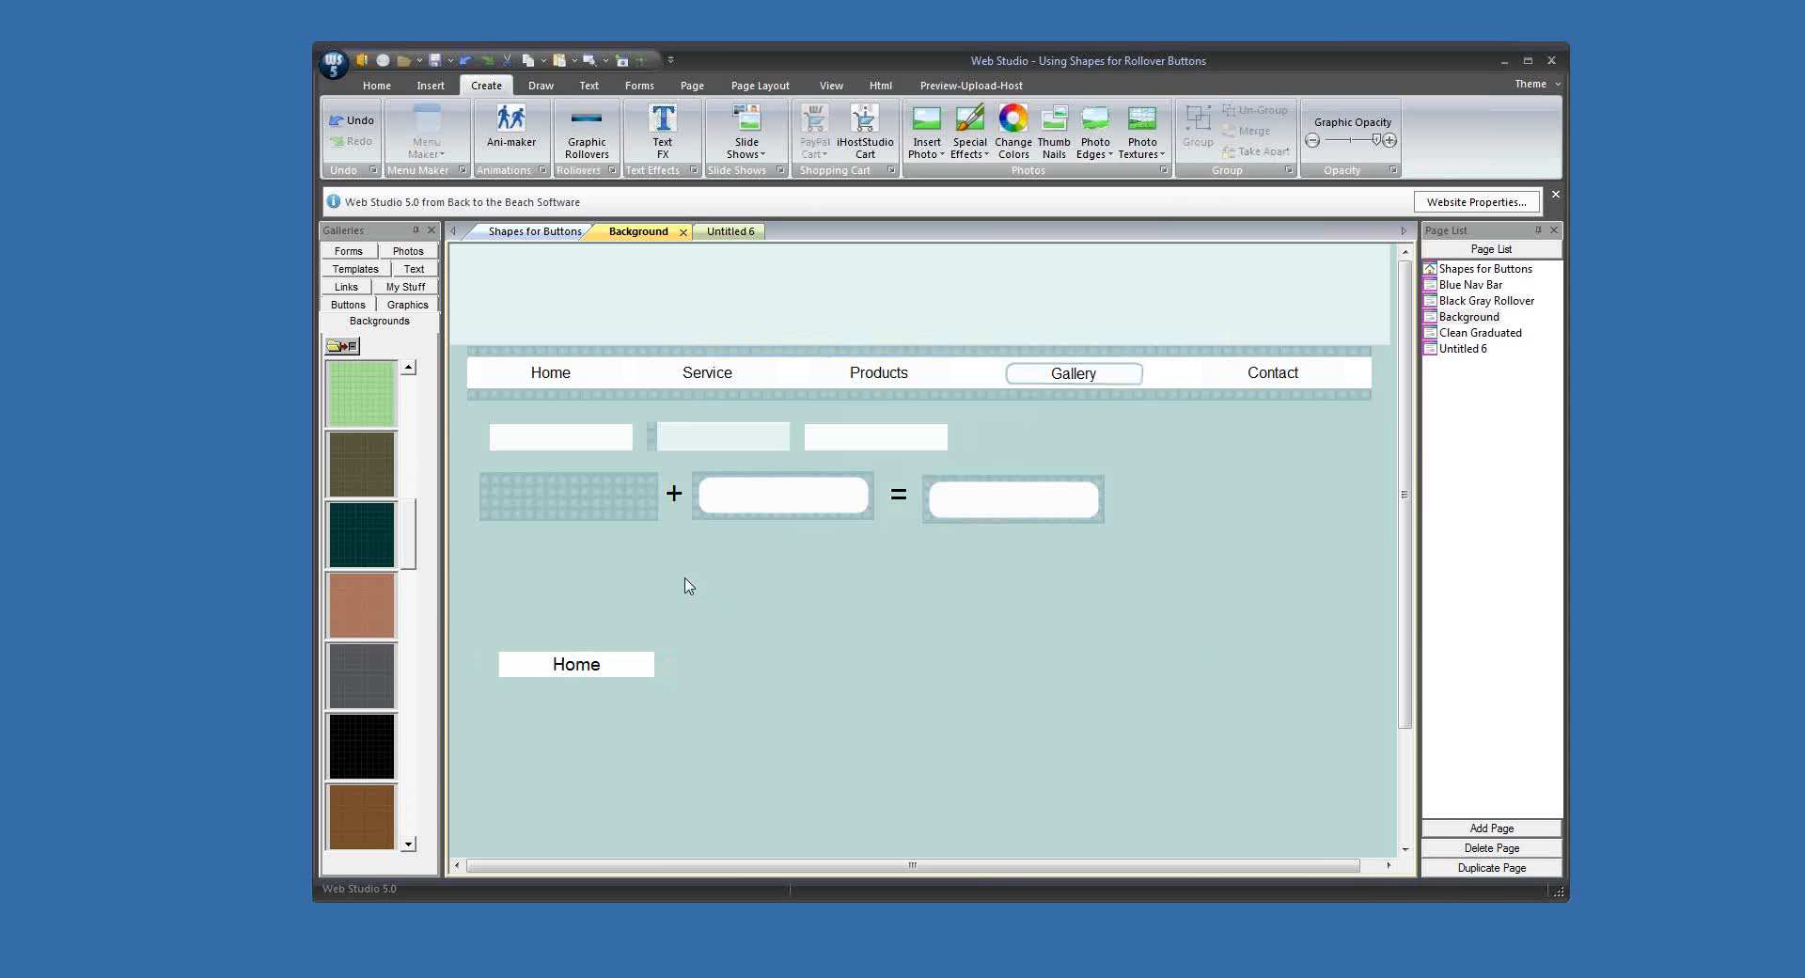
Step: Delete the navigation bar's old Home button and put the new Home rollover in its place
{"action": "left_click_drag", "start_coordinate": [588, 395], "coordinate": [969, 766]}
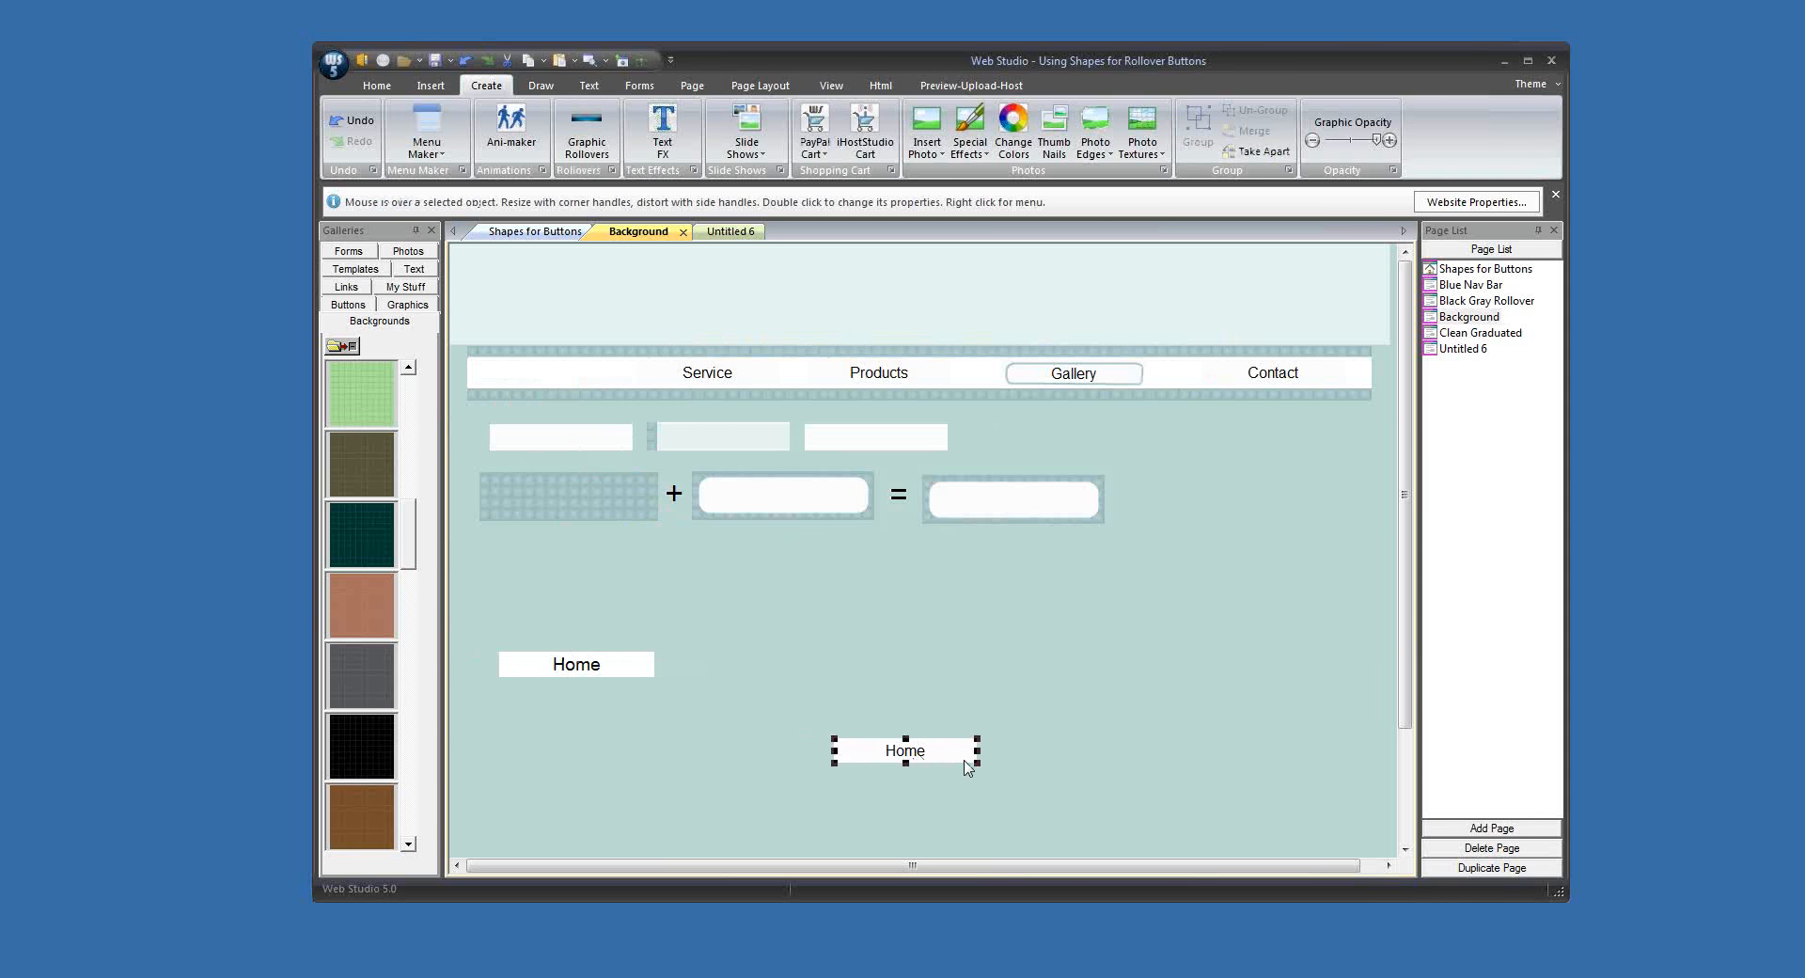
{"action": "key", "text": "Delete"}
{"action": "left_click_drag", "start_coordinate": [629, 683], "coordinate": [625, 387]}
{"action": "left_click", "coordinate": [1045, 613]}
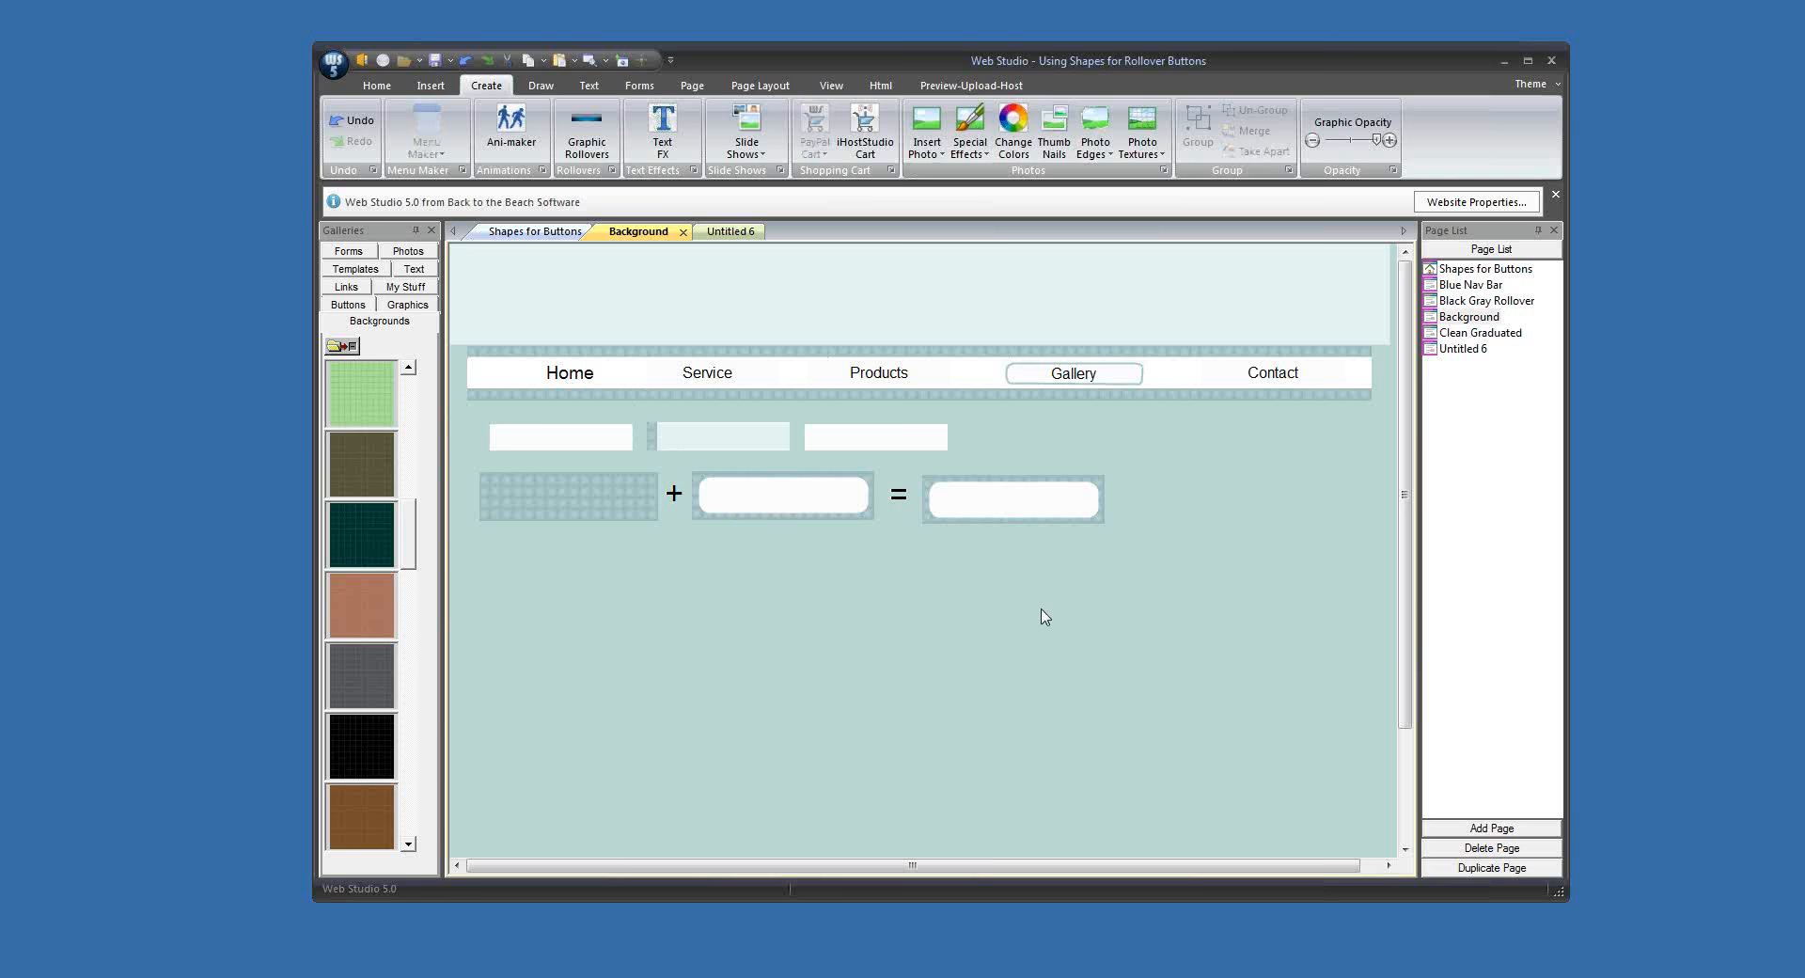
Step: Preview the Background page to check the new Home rollover, and close the preview
{"action": "left_click", "coordinate": [607, 62]}
{"action": "left_click", "coordinate": [611, 89]}
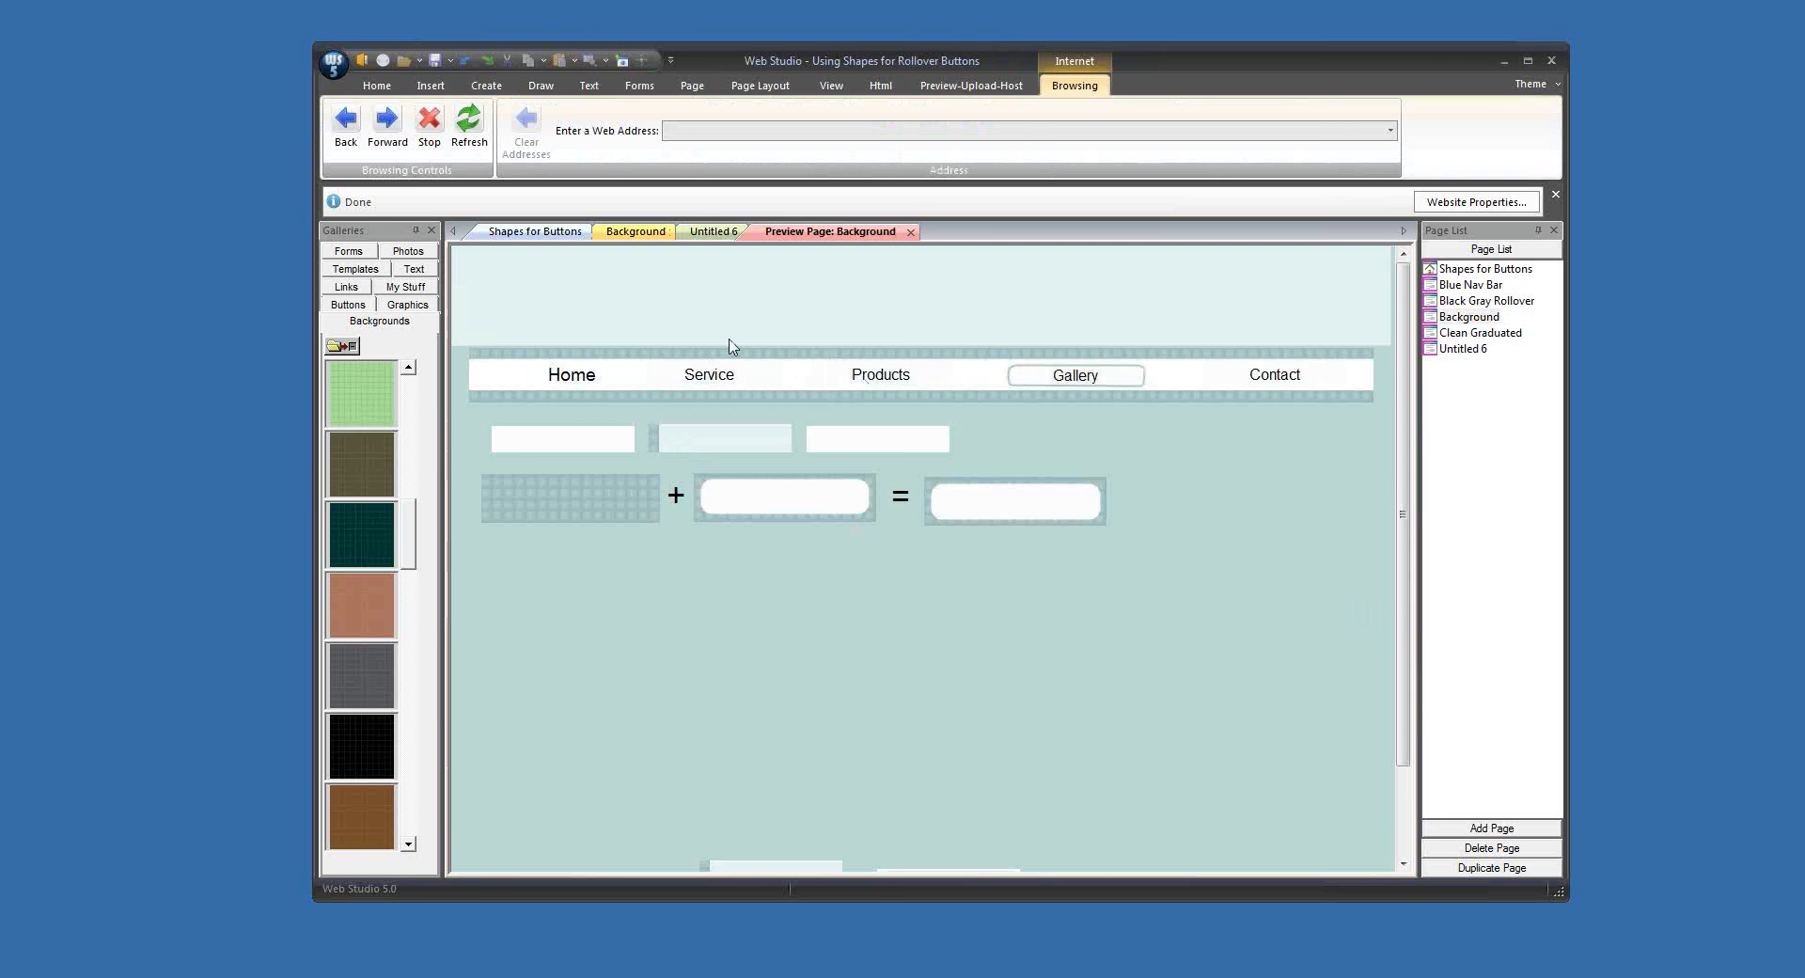
{"action": "left_click", "coordinate": [910, 232]}
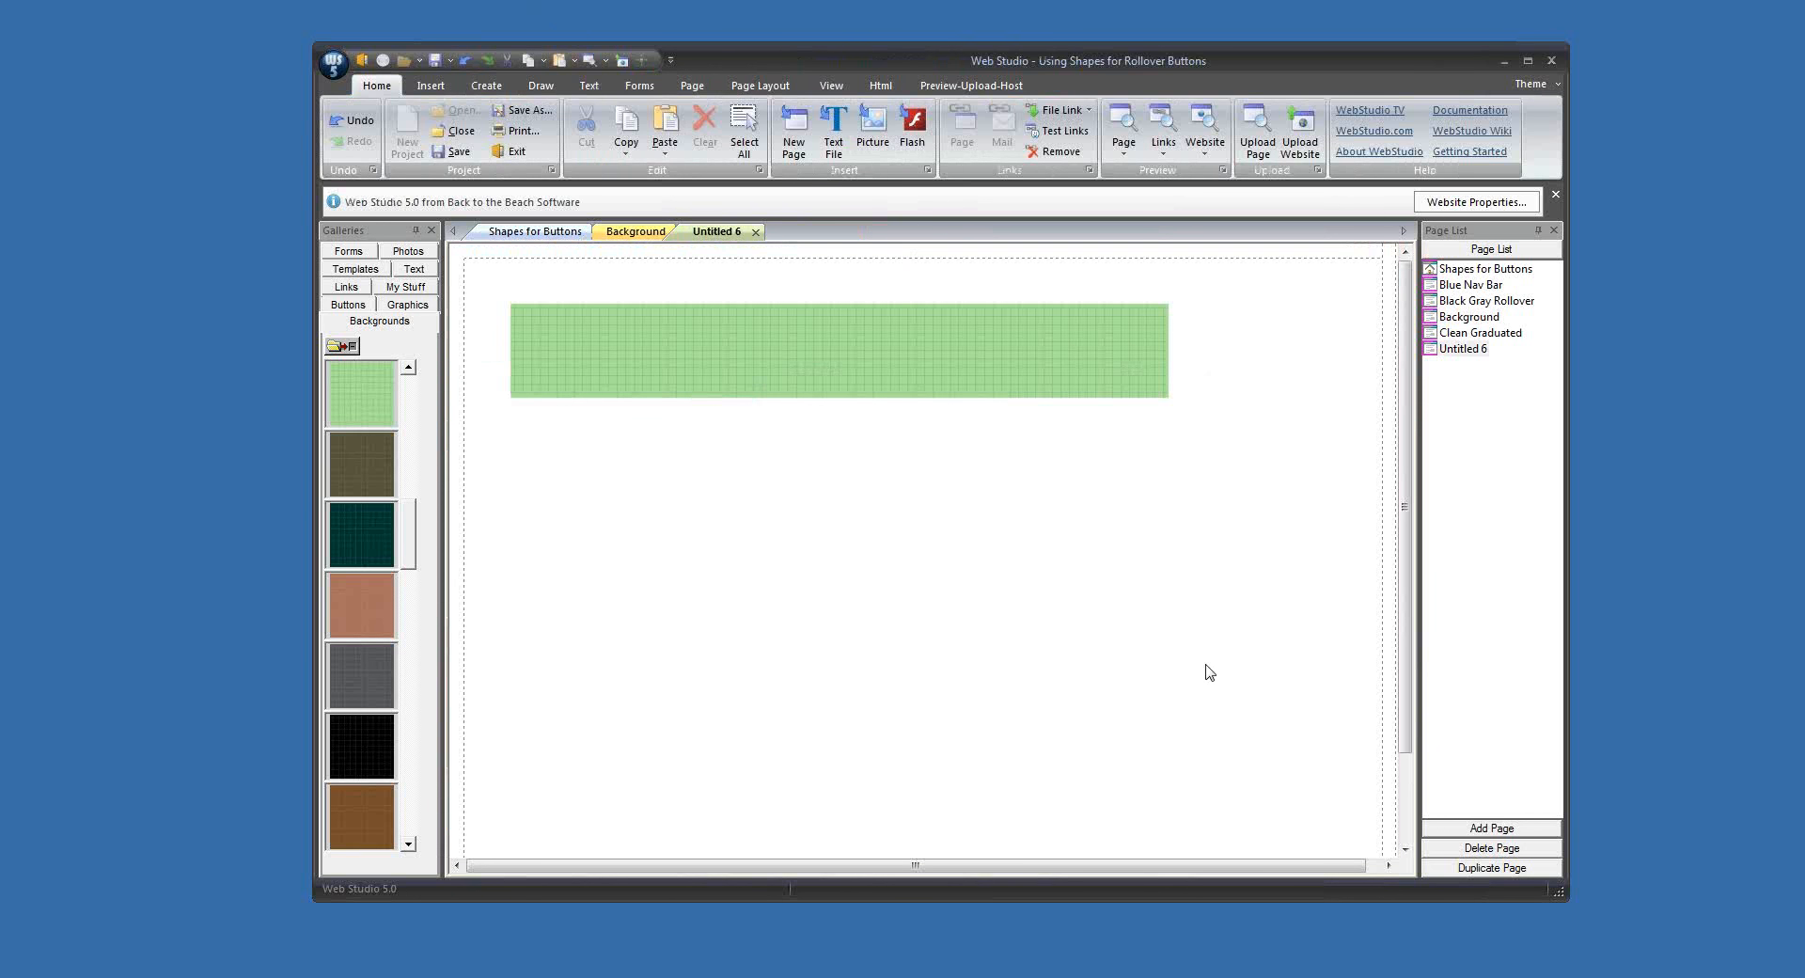
Step: Shift the Home rollover closer to the navigation bar's left end and check the Background page in a preview again
{"action": "left_click", "coordinate": [634, 234]}
{"action": "left_click", "coordinate": [580, 372]}
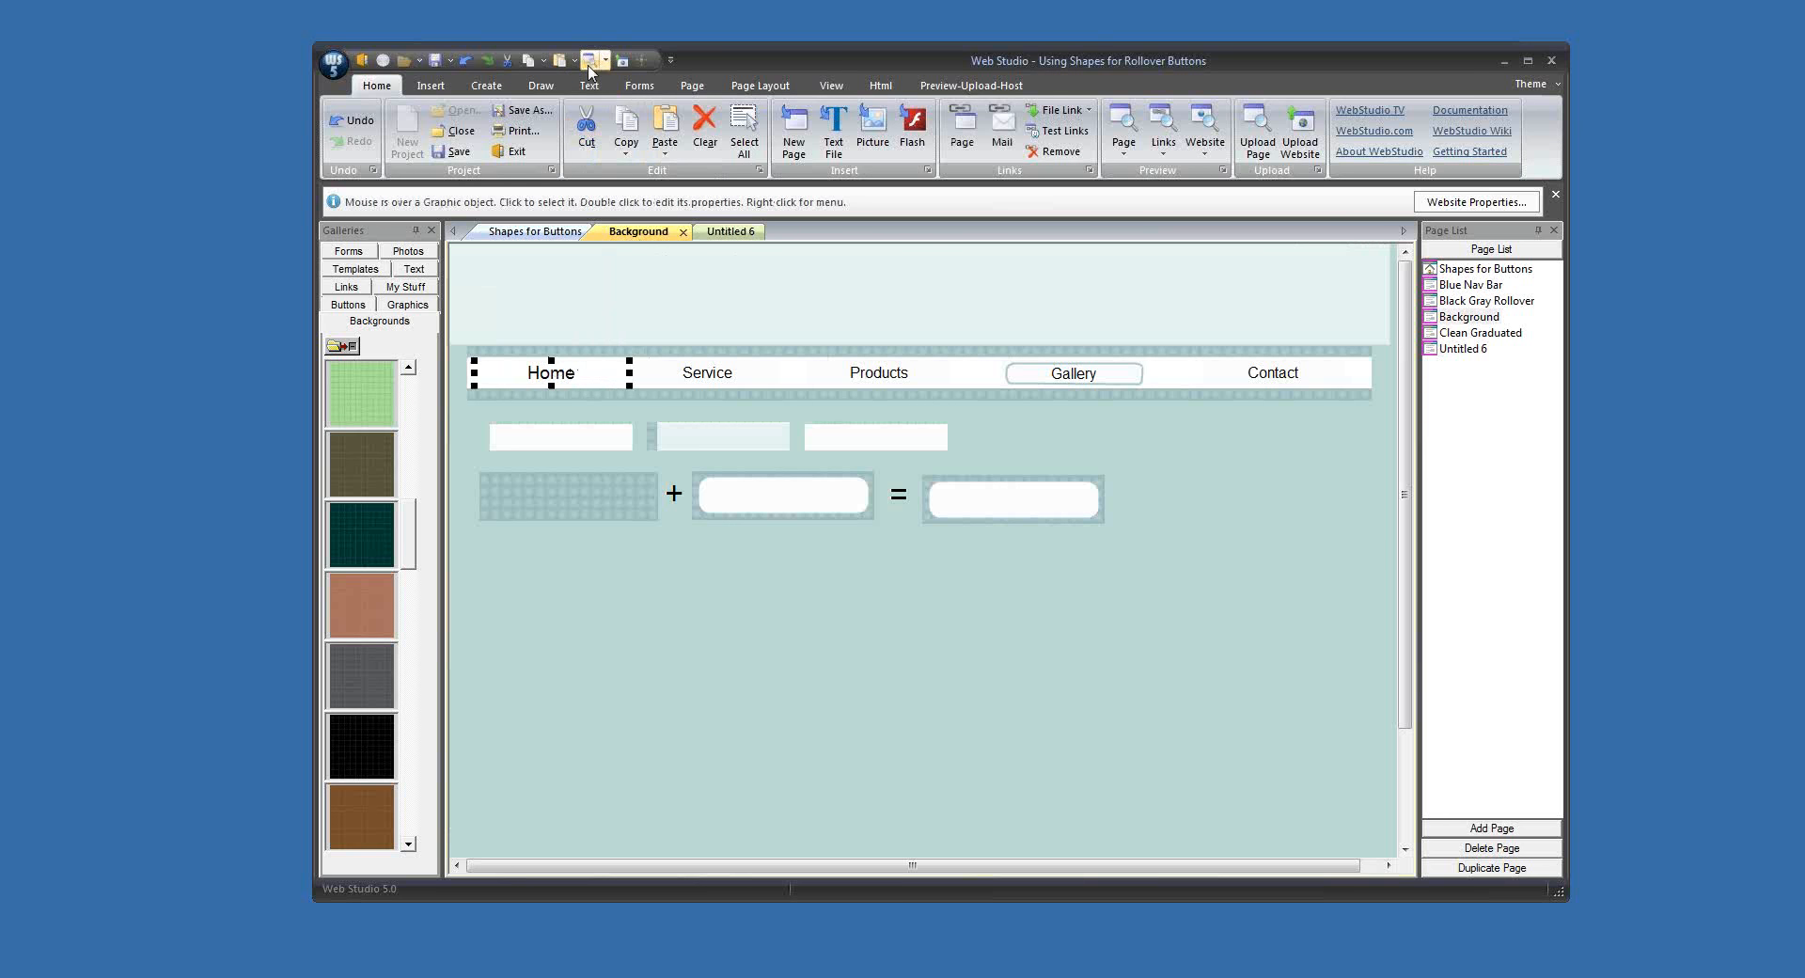
{"action": "left_click", "coordinate": [606, 62]}
{"action": "left_click", "coordinate": [608, 89]}
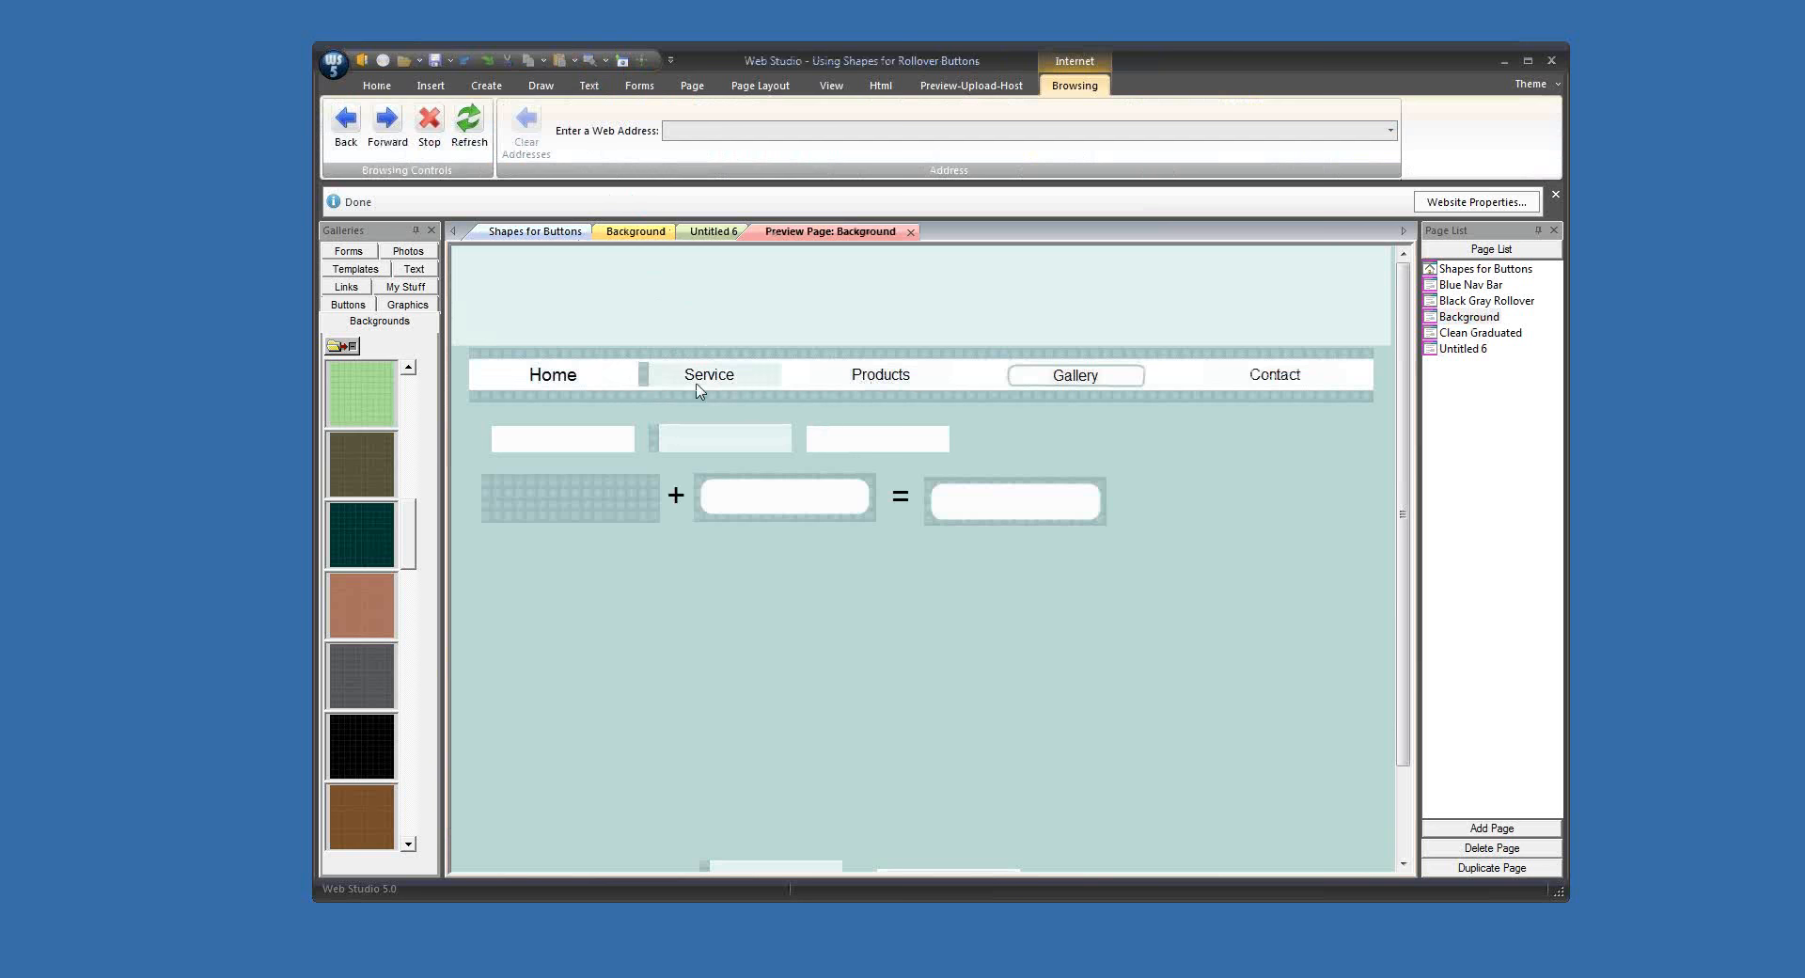
{"action": "left_click", "coordinate": [910, 232]}
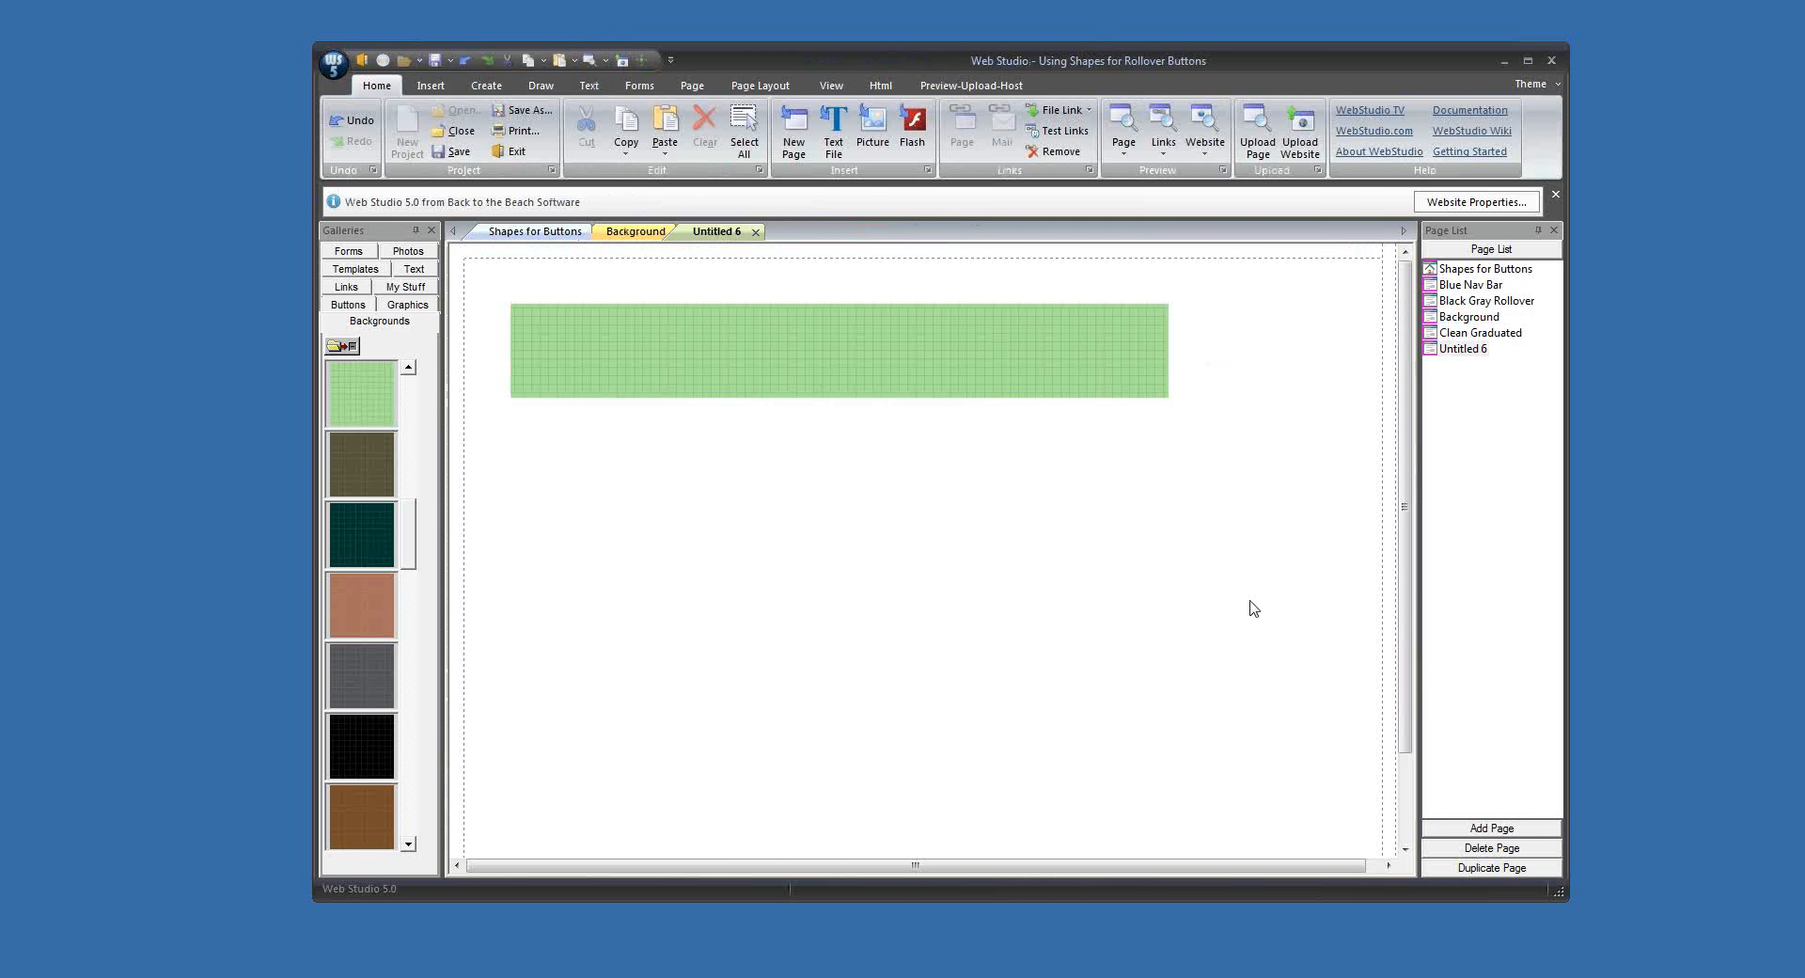
{"action": "left_click", "coordinate": [636, 231]}
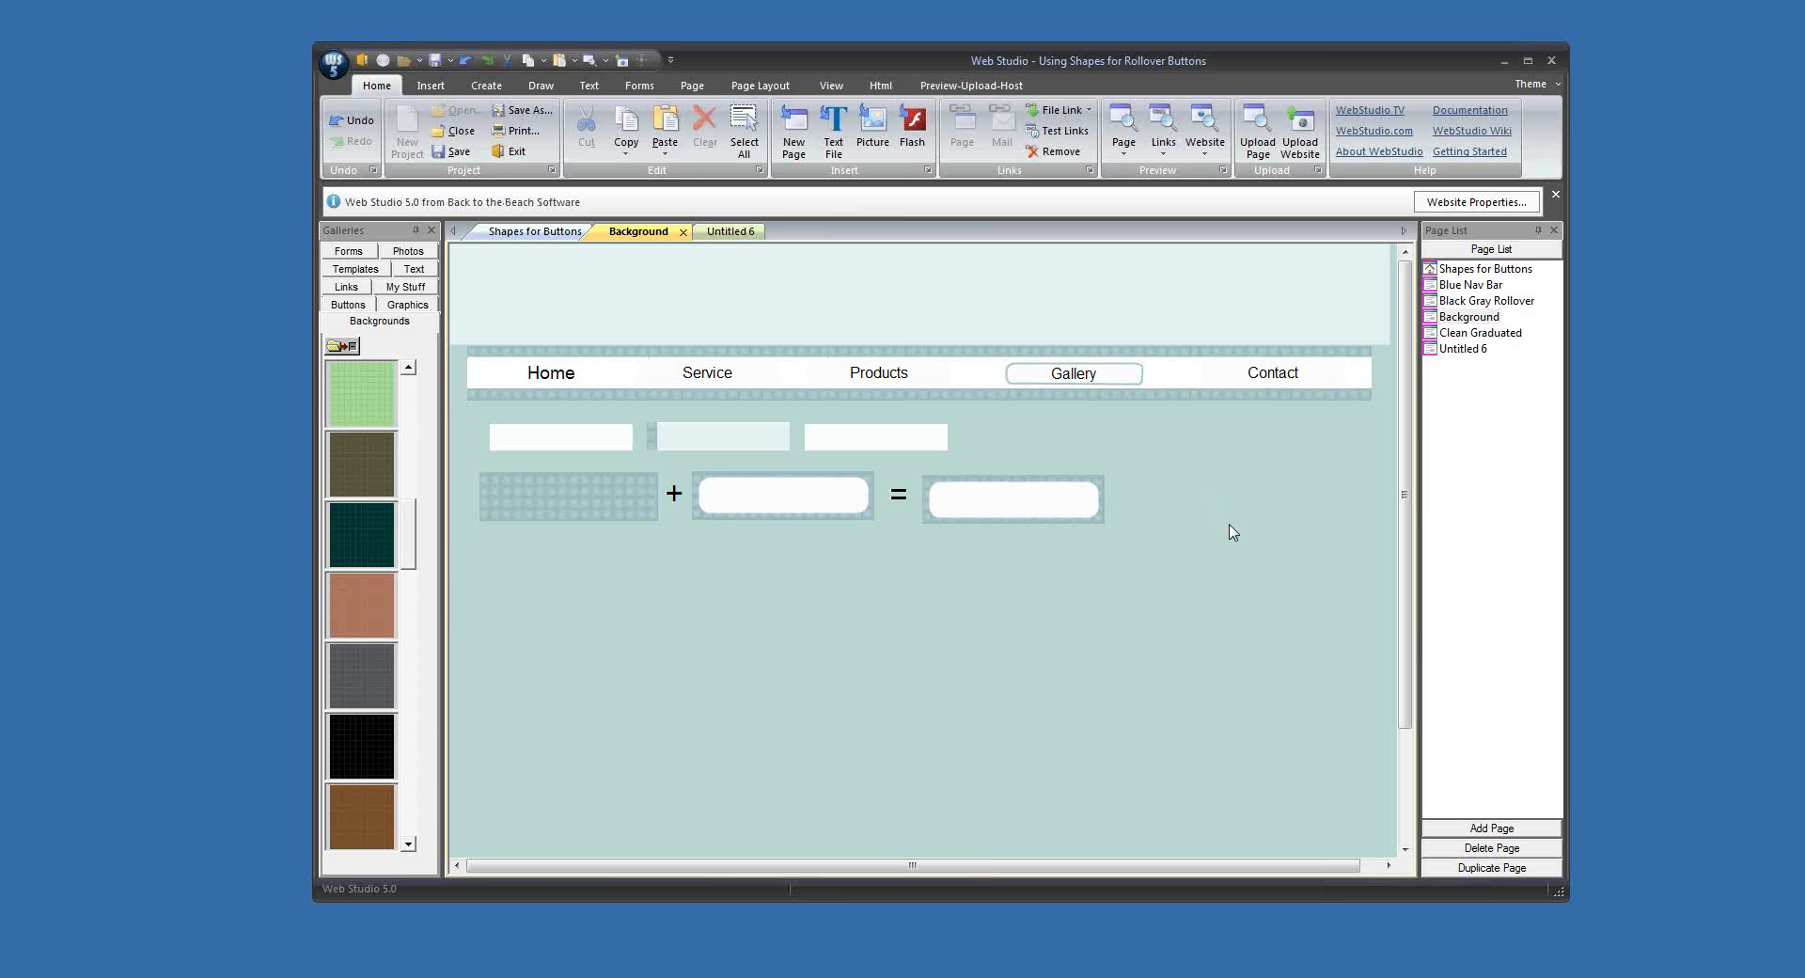
Step: Add a plain fill-colour rectangle in the empty area below the sample buttons
{"action": "left_click", "coordinate": [533, 88]}
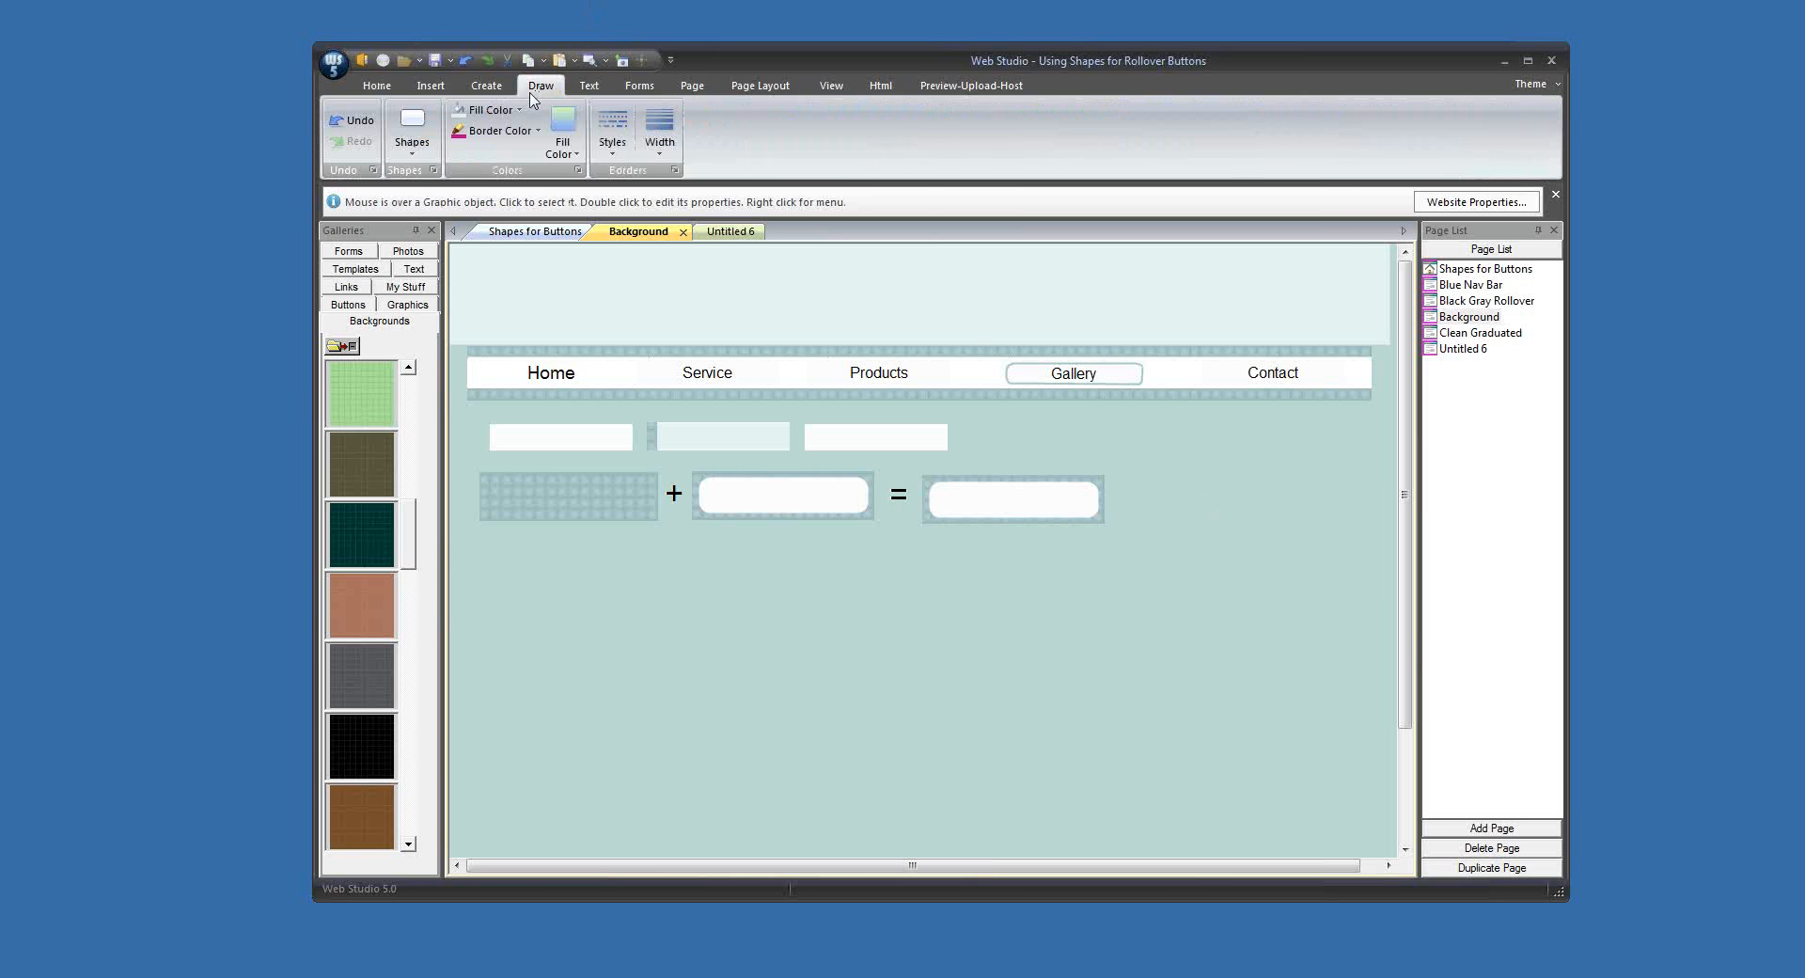
{"action": "left_click", "coordinate": [411, 127]}
{"action": "left_click", "coordinate": [410, 191]}
{"action": "left_click_drag", "start_coordinate": [508, 301], "coordinate": [825, 644]}
Step: Fill the new rectangle white, widen it to about 280 by 100 and reposition it below the samples
{"action": "left_click", "coordinate": [513, 110]}
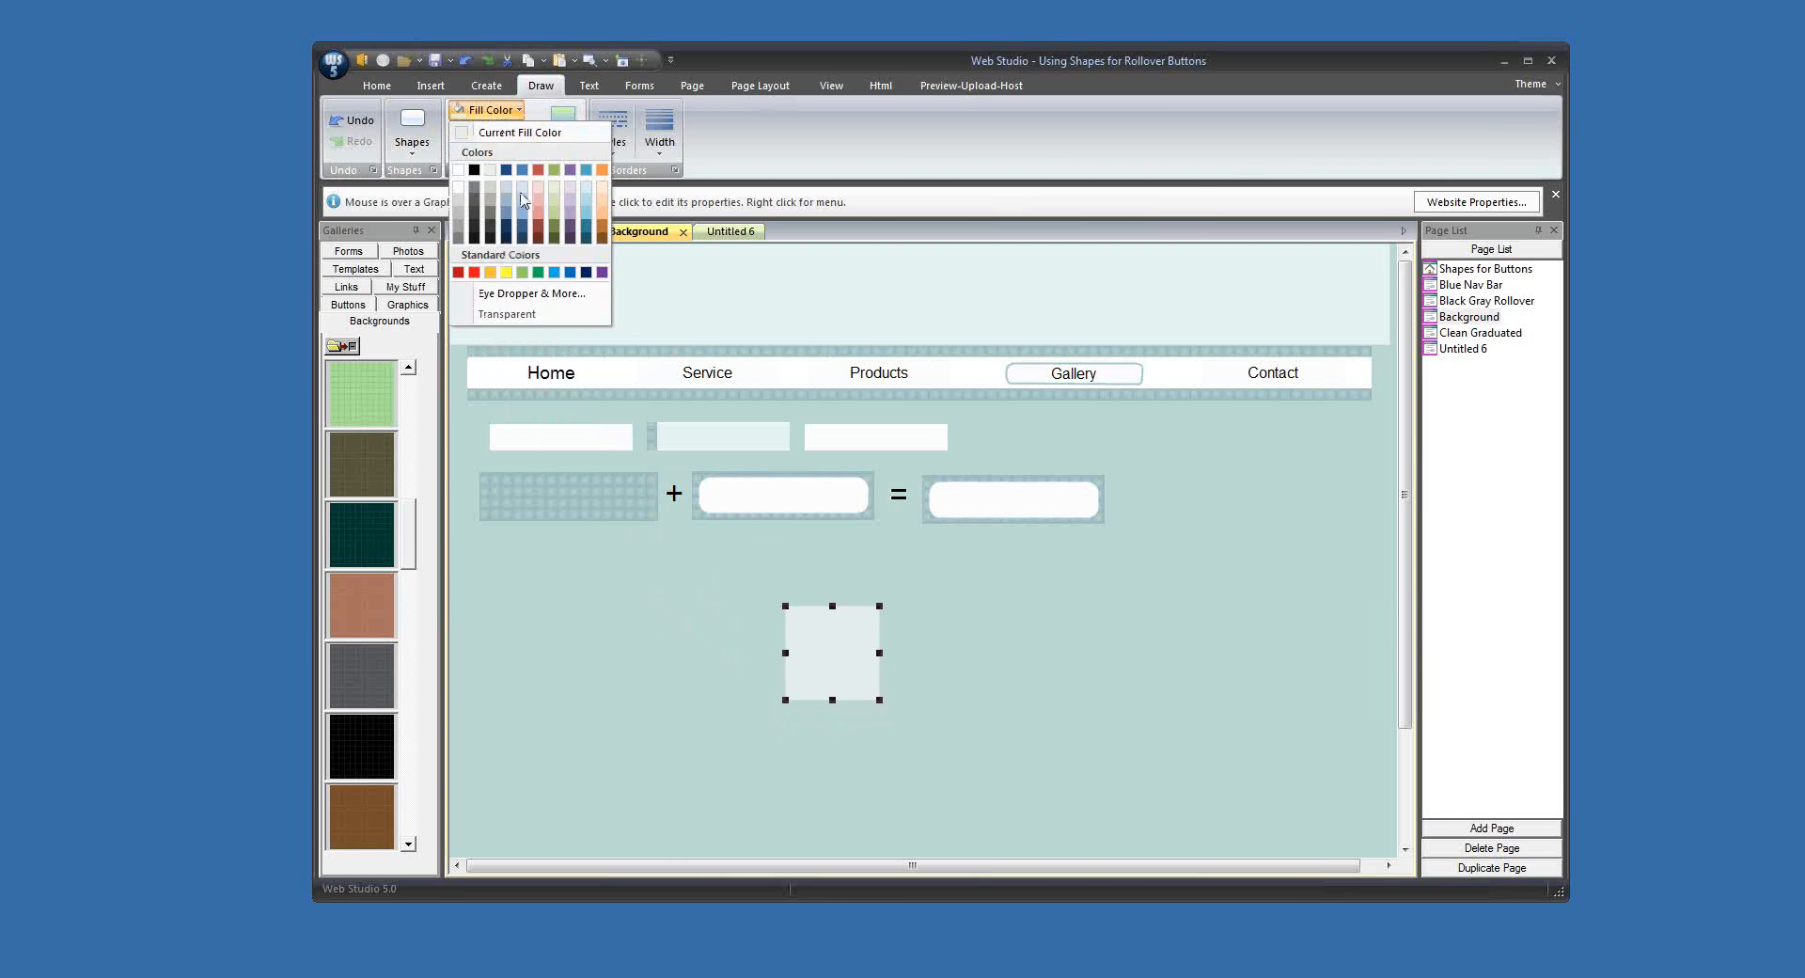
{"action": "left_click", "coordinate": [527, 293]}
{"action": "left_click", "coordinate": [815, 592]}
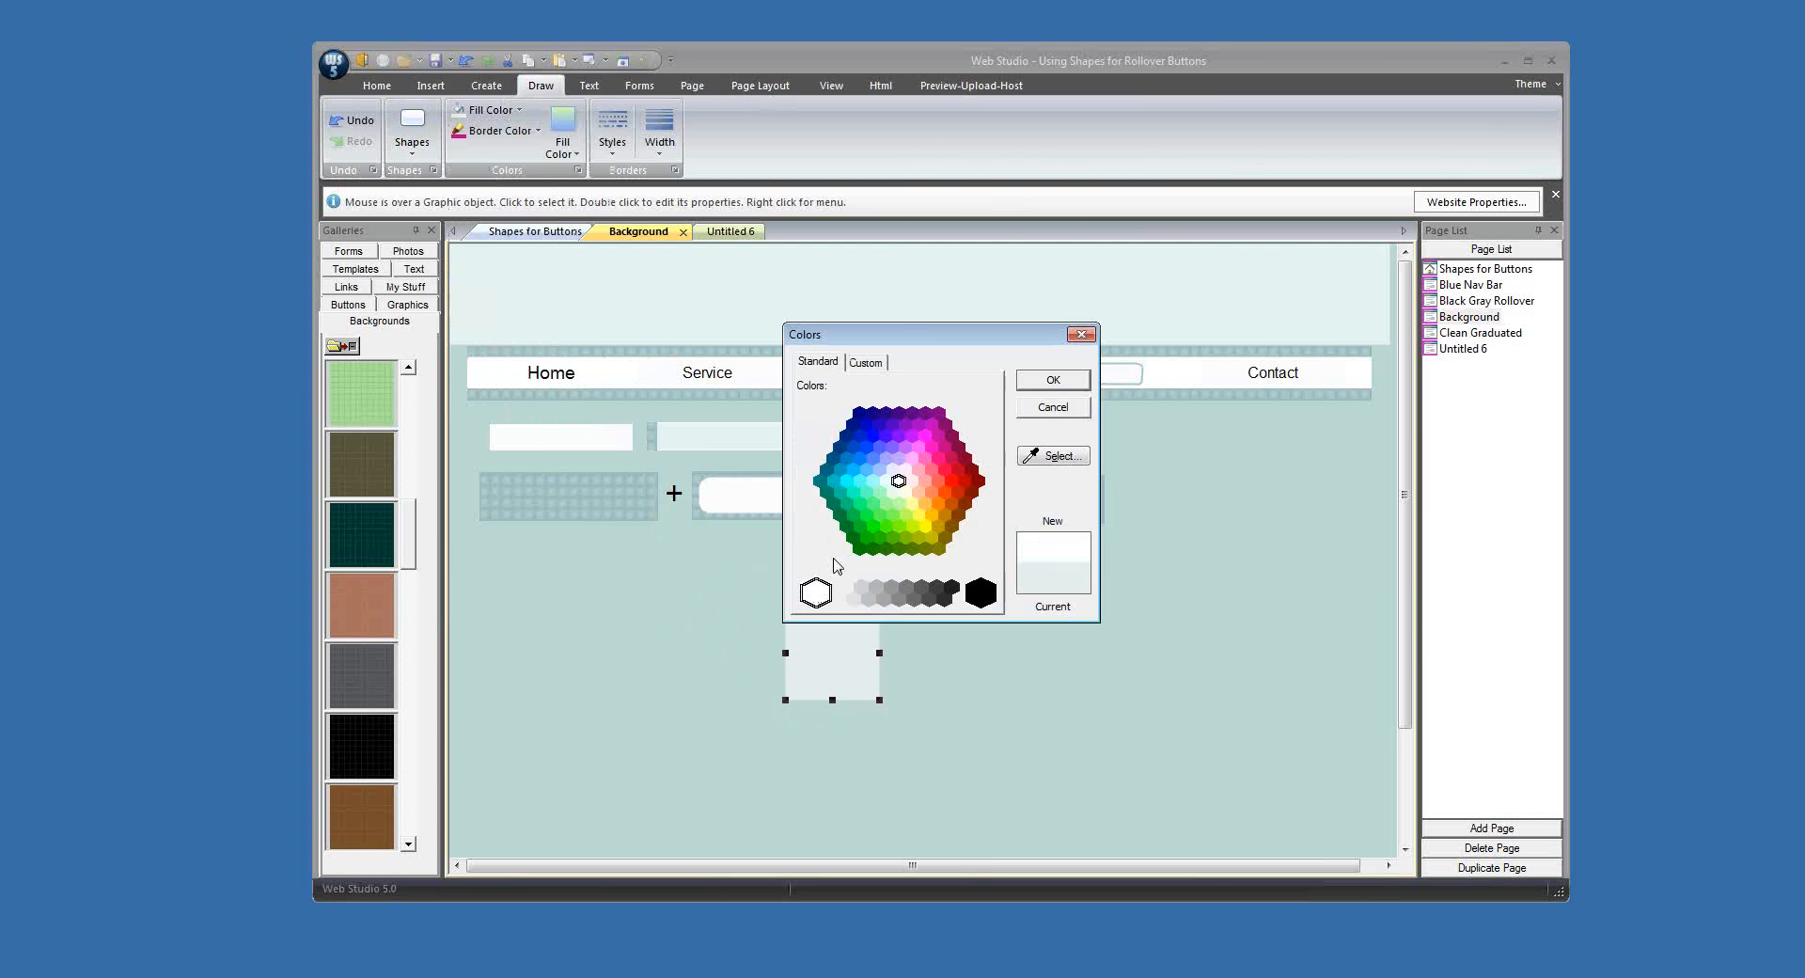
{"action": "left_click", "coordinate": [1045, 382]}
{"action": "left_click_drag", "start_coordinate": [879, 651], "coordinate": [1056, 636]}
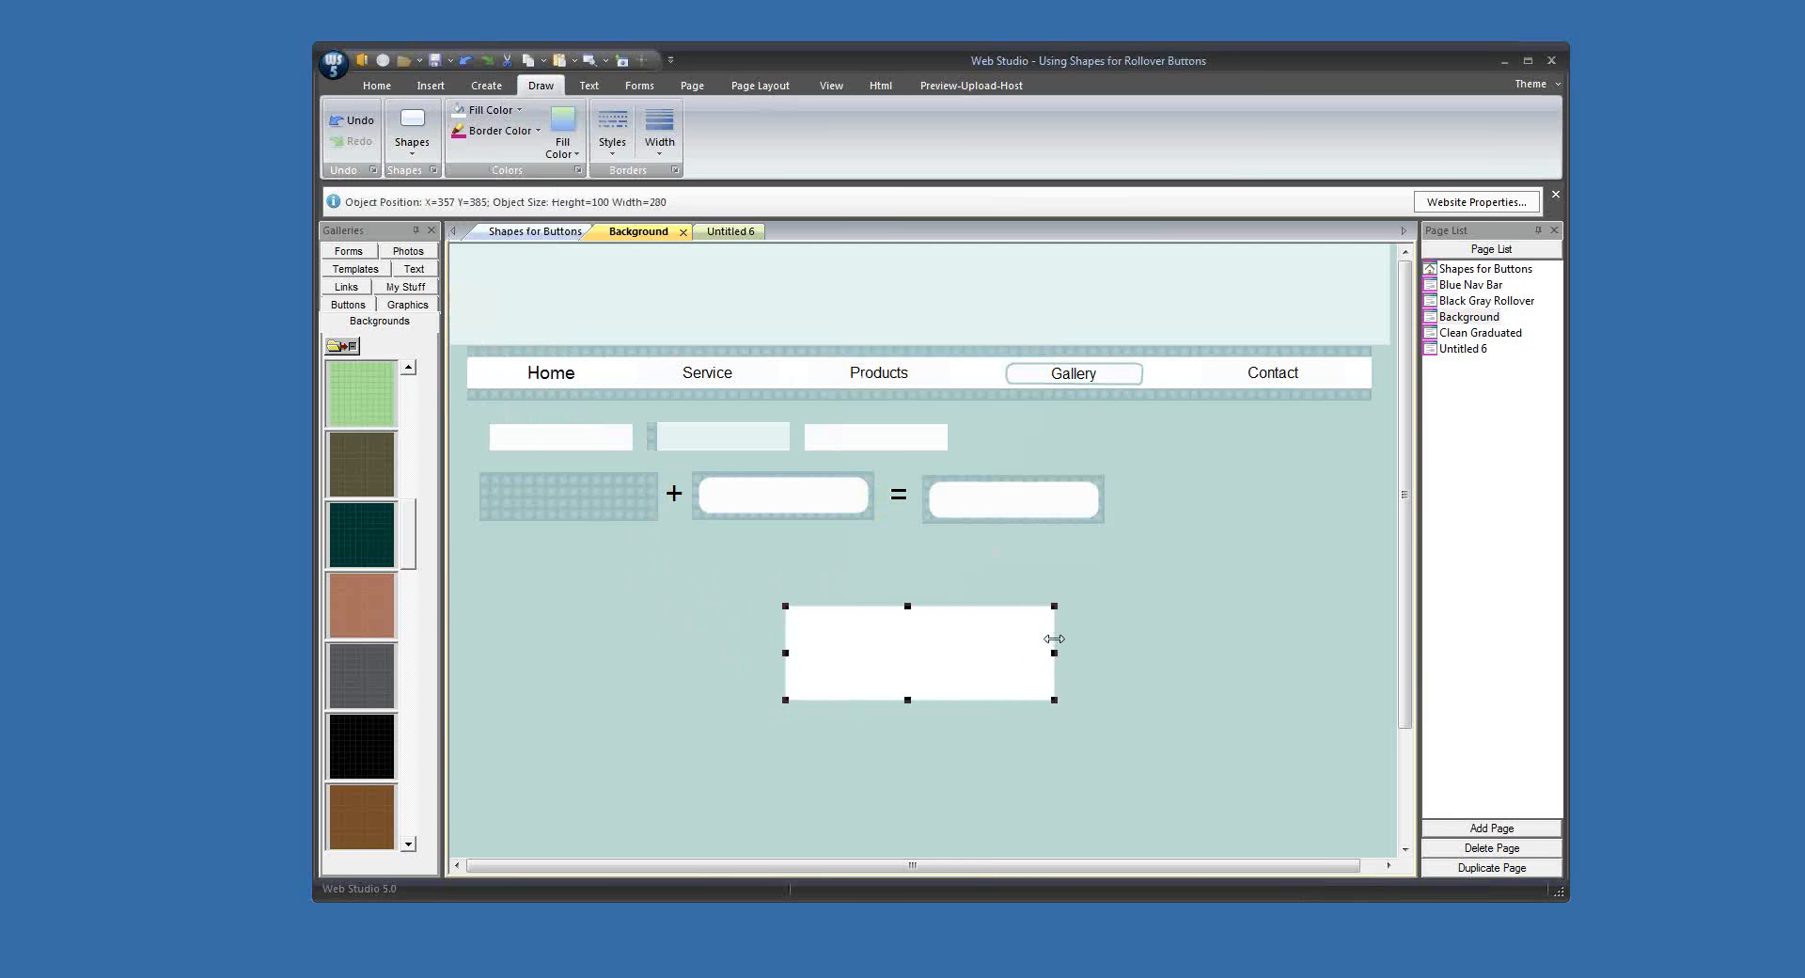
{"action": "left_click_drag", "start_coordinate": [929, 663], "coordinate": [820, 647]}
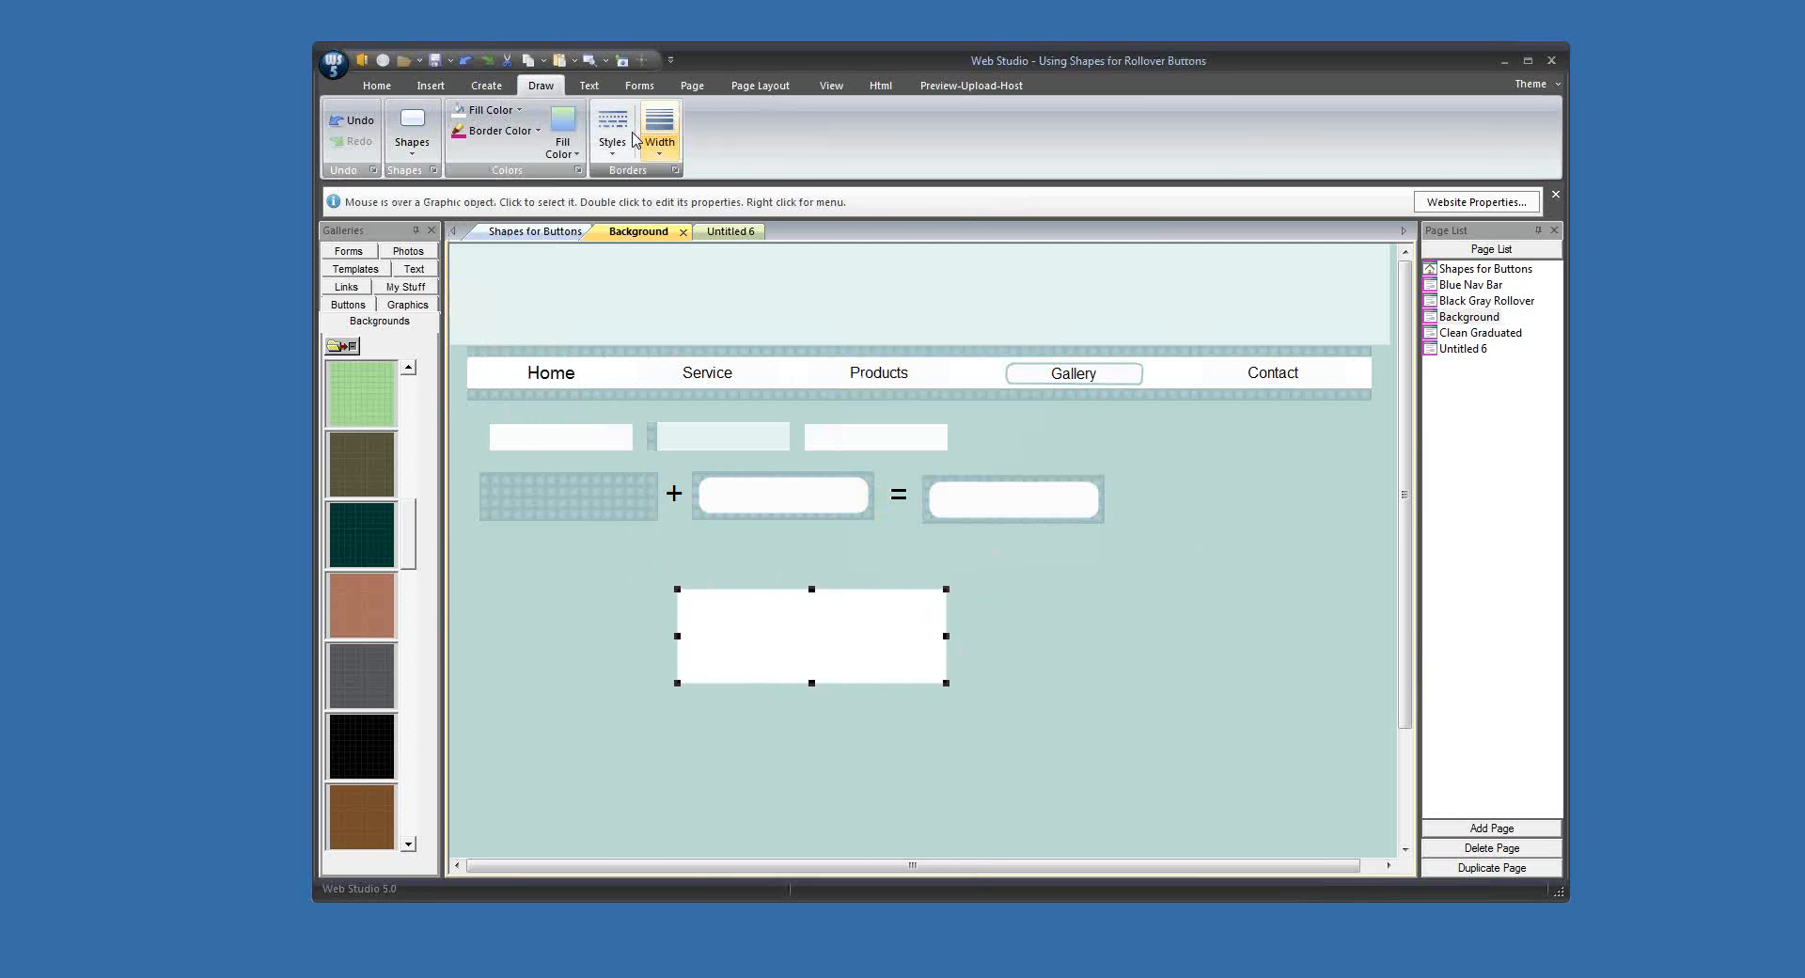
Step: Add a rounded rectangle with the white fill to the left of the wide white rectangle
{"action": "left_click", "coordinate": [411, 132]}
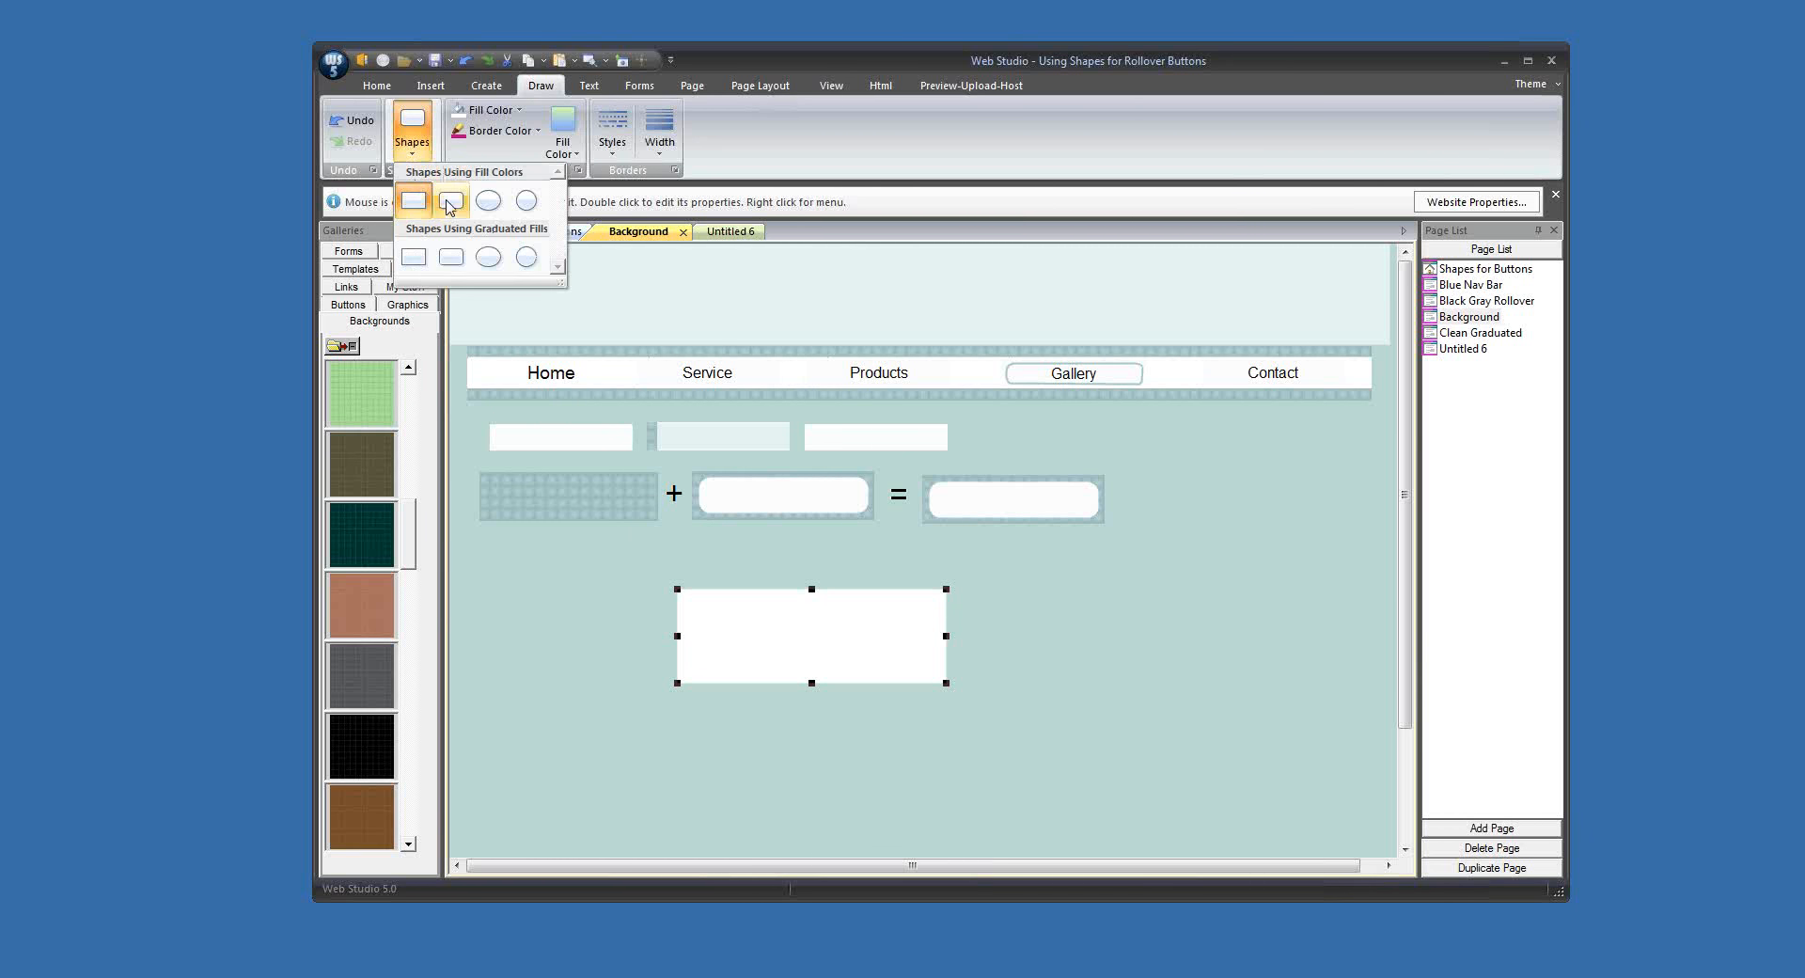
{"action": "left_click", "coordinate": [449, 202]}
{"action": "left_click_drag", "start_coordinate": [564, 324], "coordinate": [585, 588]}
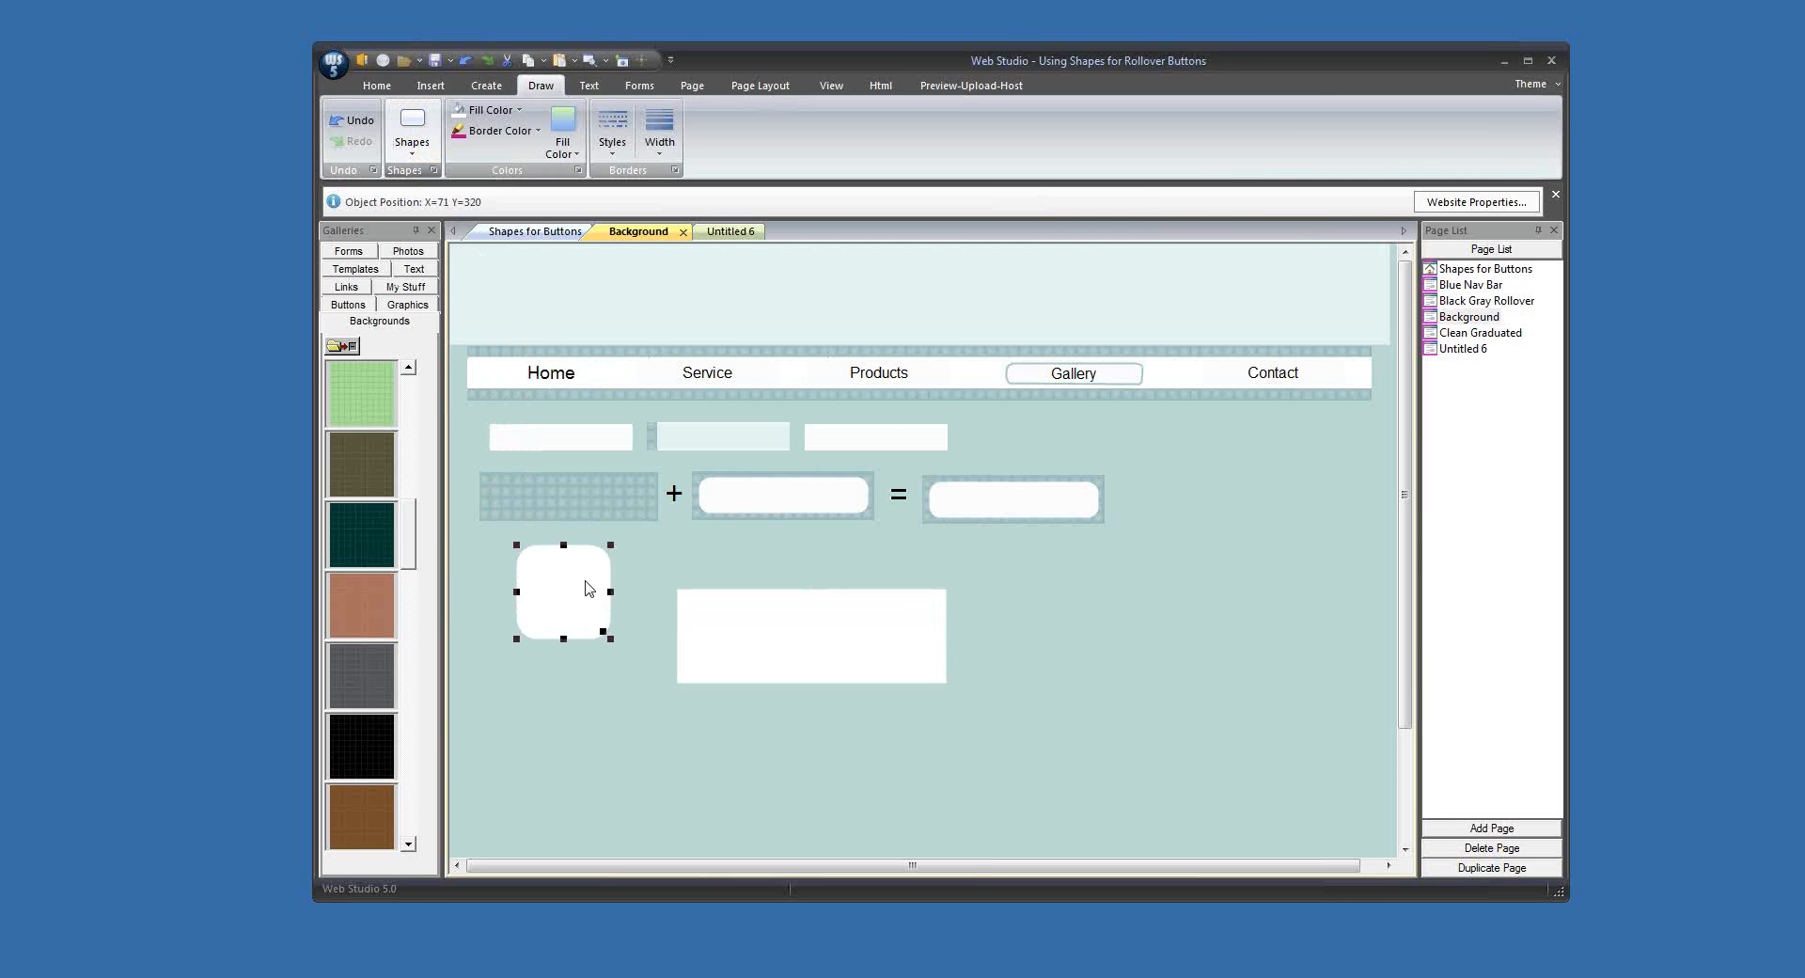
Step: Give the rounded rectangle a custom border colour sampled from the patterned sample rectangle and darkened
{"action": "left_click", "coordinate": [513, 131]}
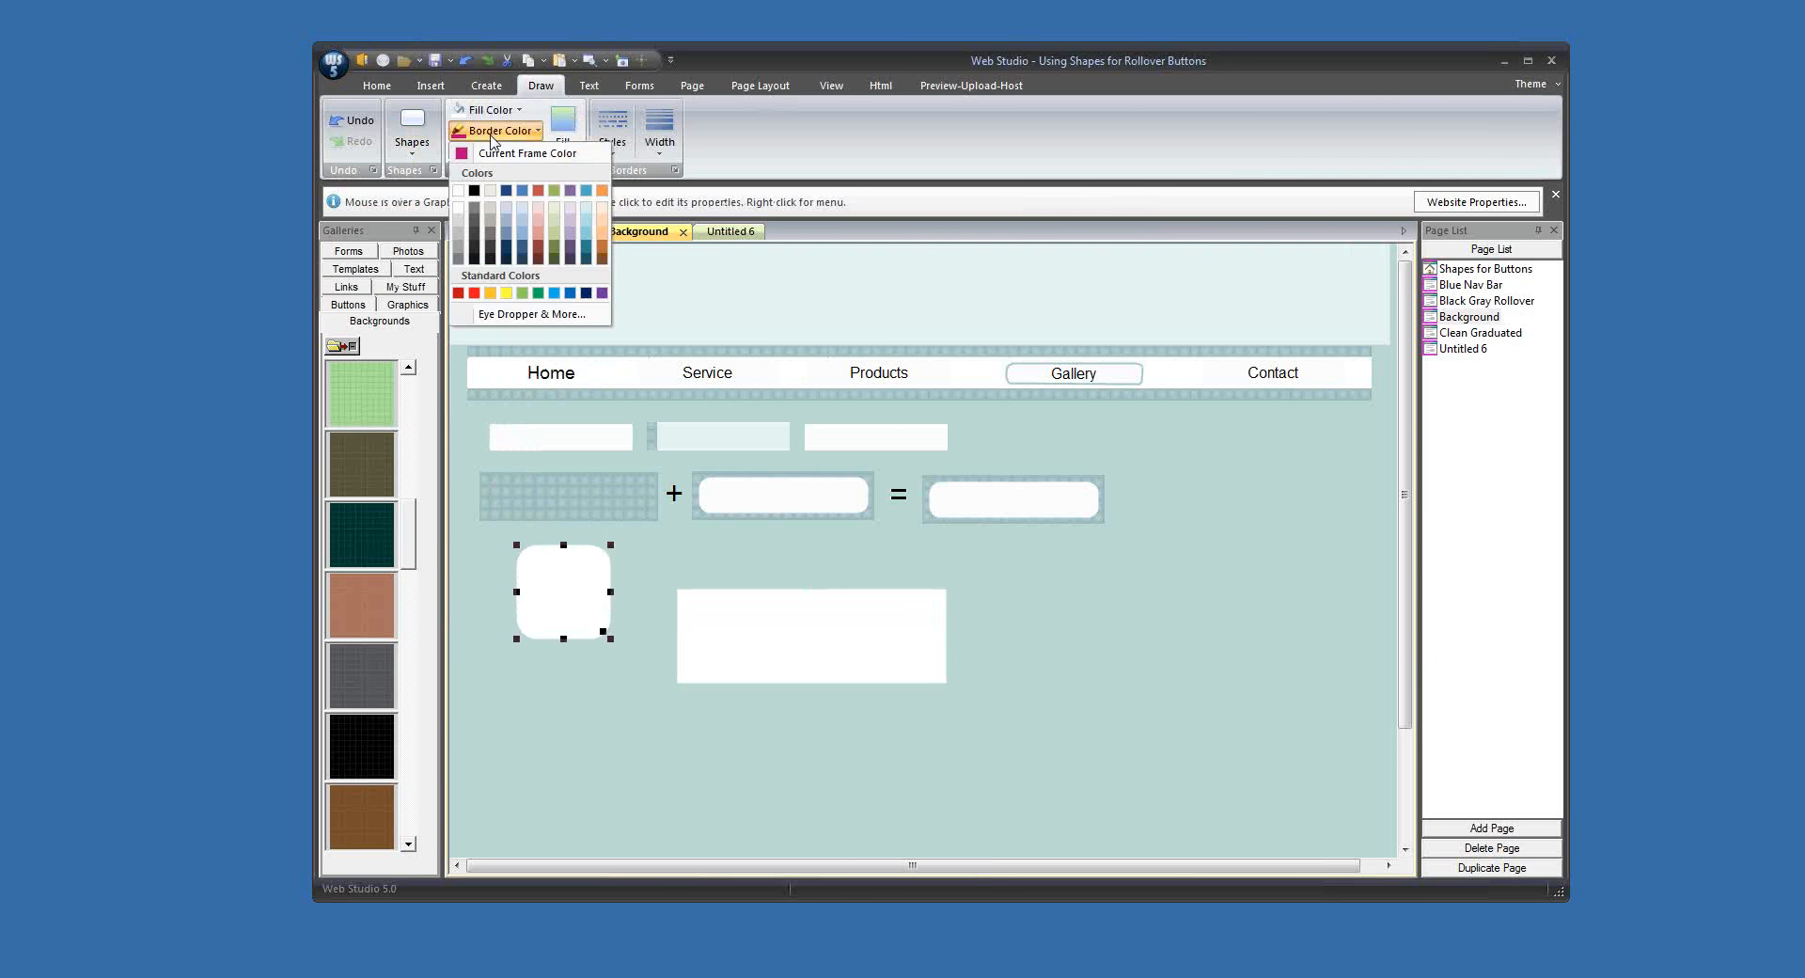
{"action": "left_click", "coordinate": [533, 314]}
{"action": "left_click", "coordinate": [1054, 455]}
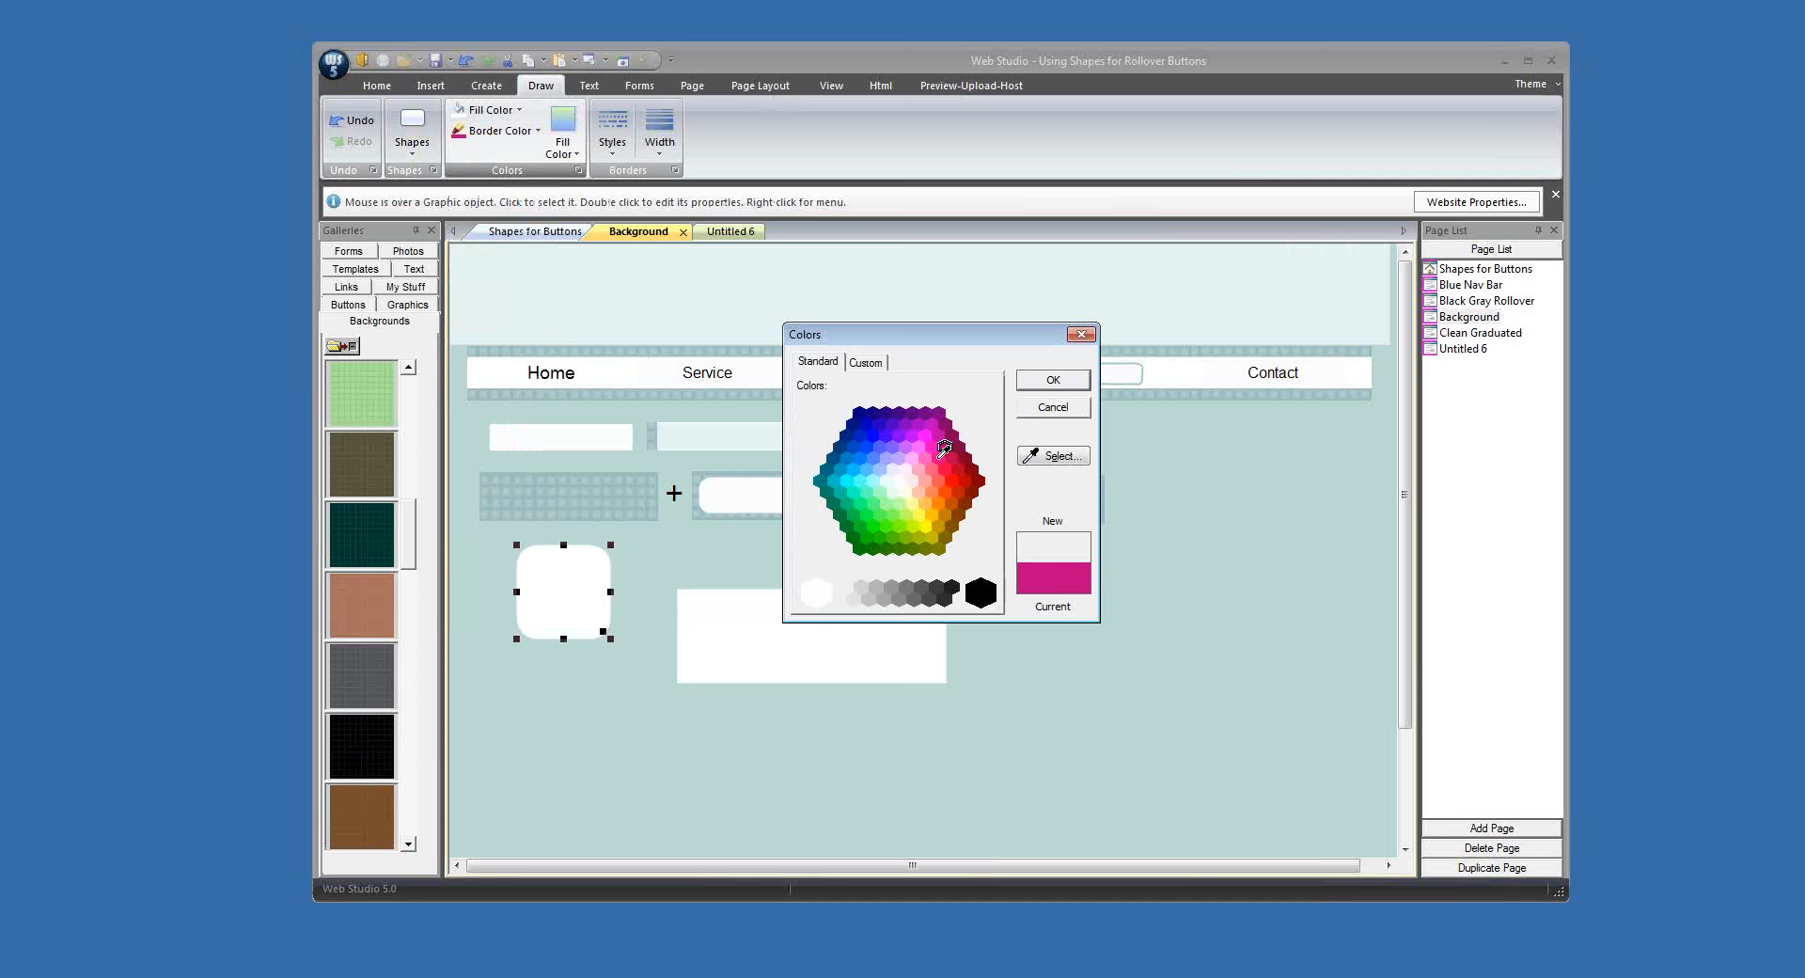
{"action": "left_click", "coordinate": [651, 496]}
{"action": "left_click", "coordinate": [866, 362]}
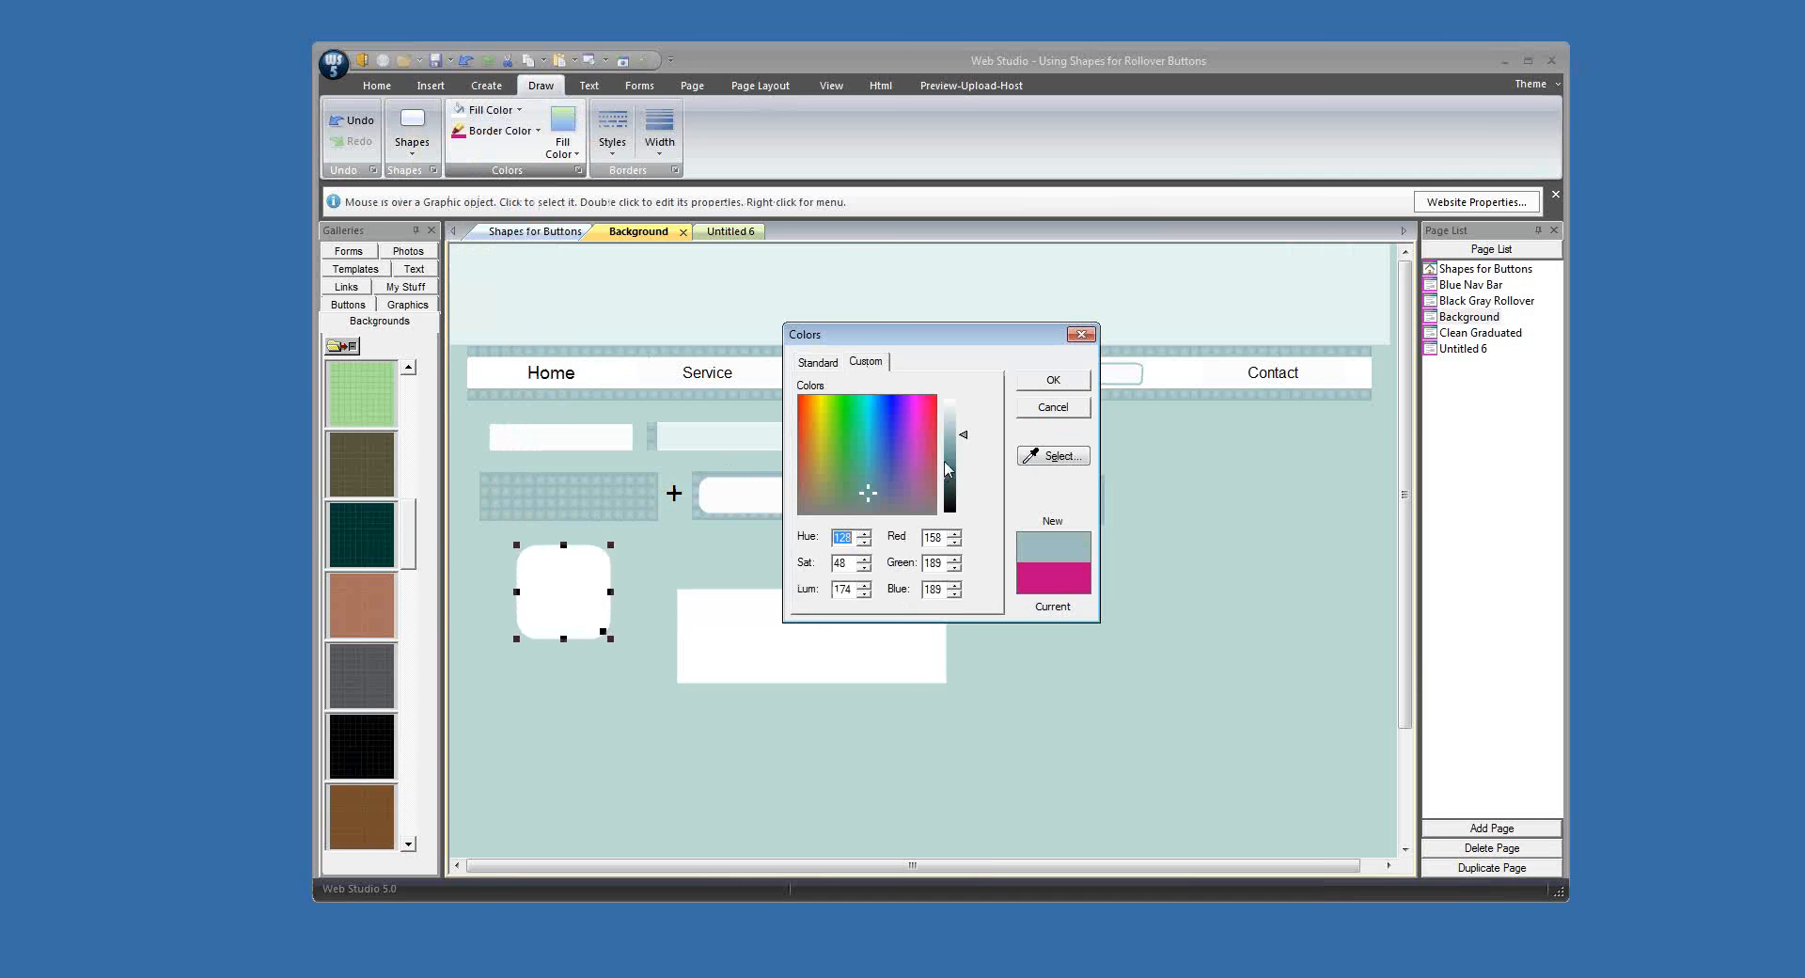
{"action": "left_click", "coordinate": [949, 458]}
{"action": "left_click", "coordinate": [1050, 383]}
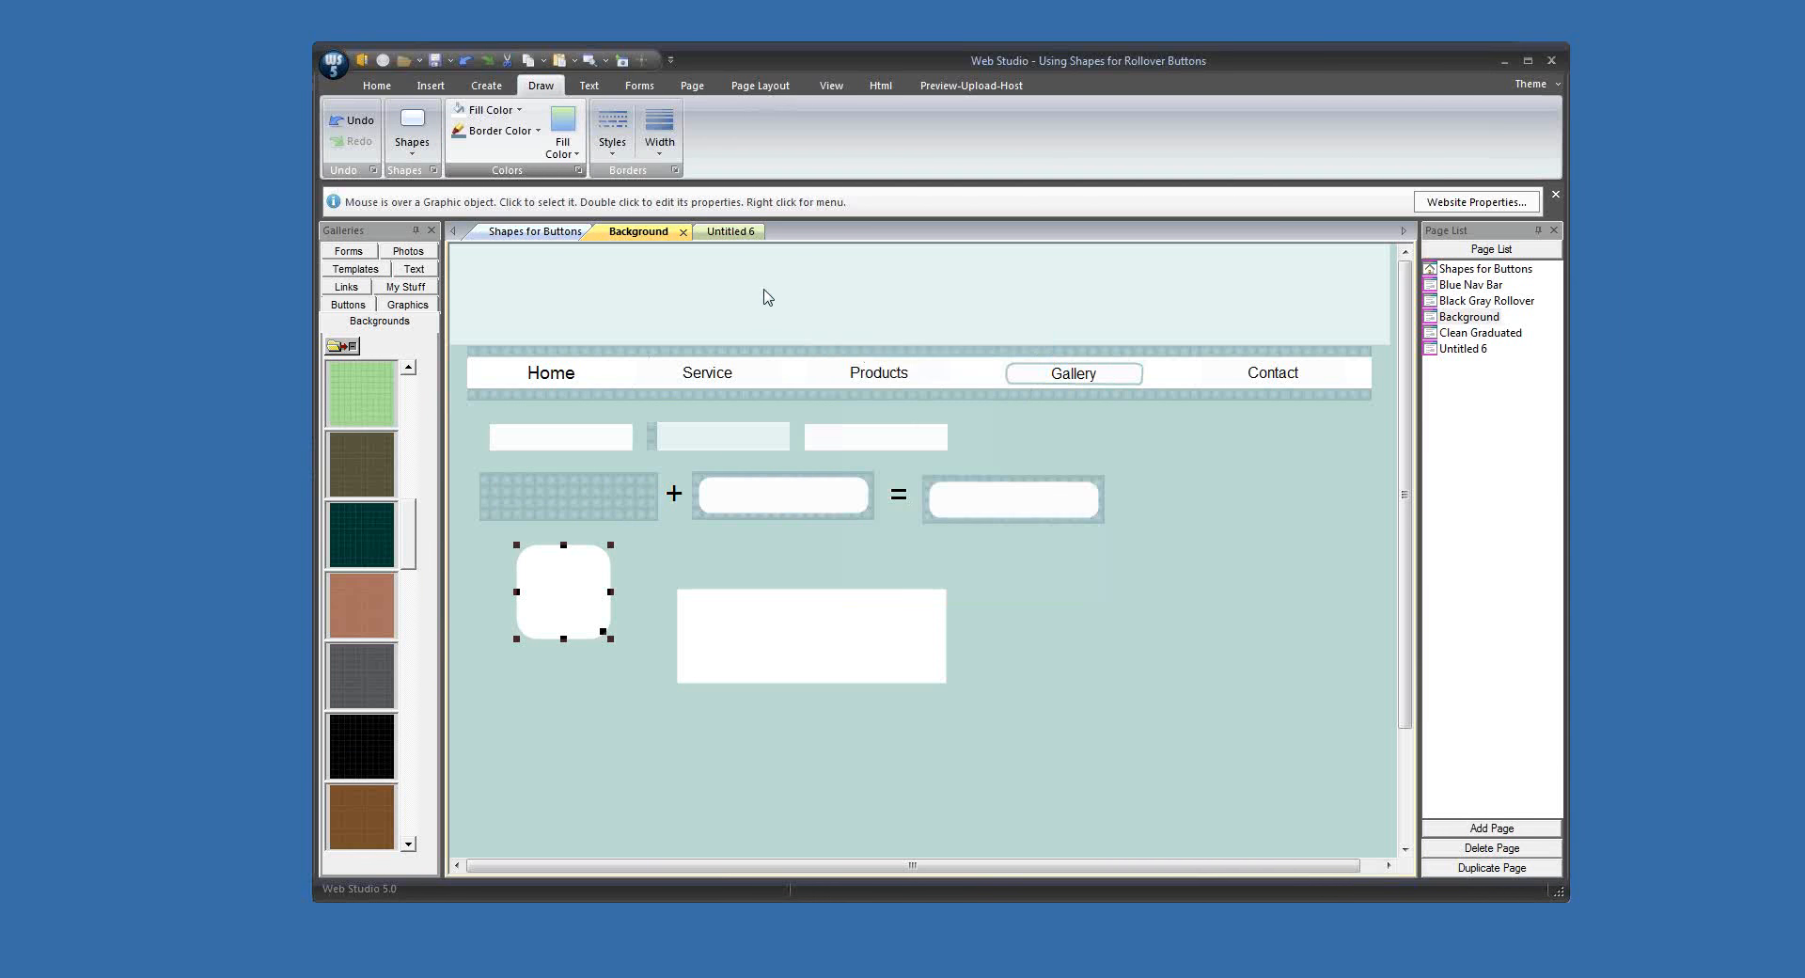
Step: Set the rounded rectangle's border width to 2 pixels, flatten it into a wide button shape and place it on the white rectangle
{"action": "left_click", "coordinate": [660, 152]}
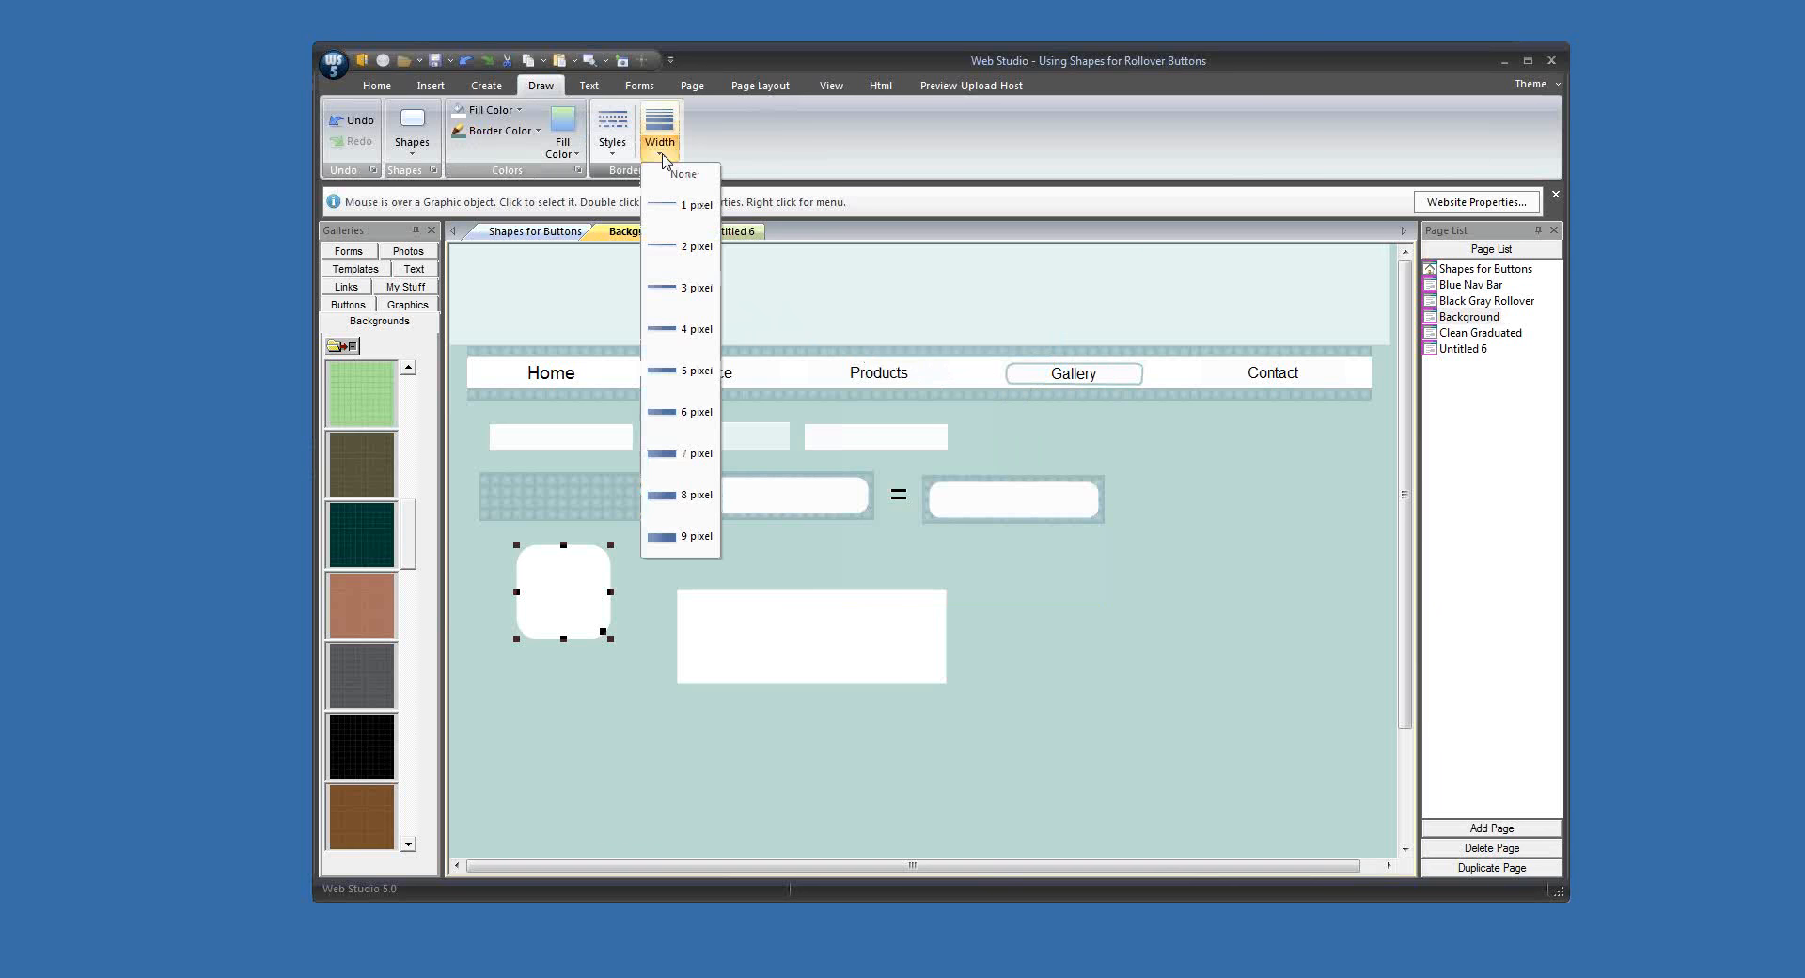
{"action": "left_click", "coordinate": [670, 246]}
{"action": "left_click_drag", "start_coordinate": [583, 597], "coordinate": [841, 640]}
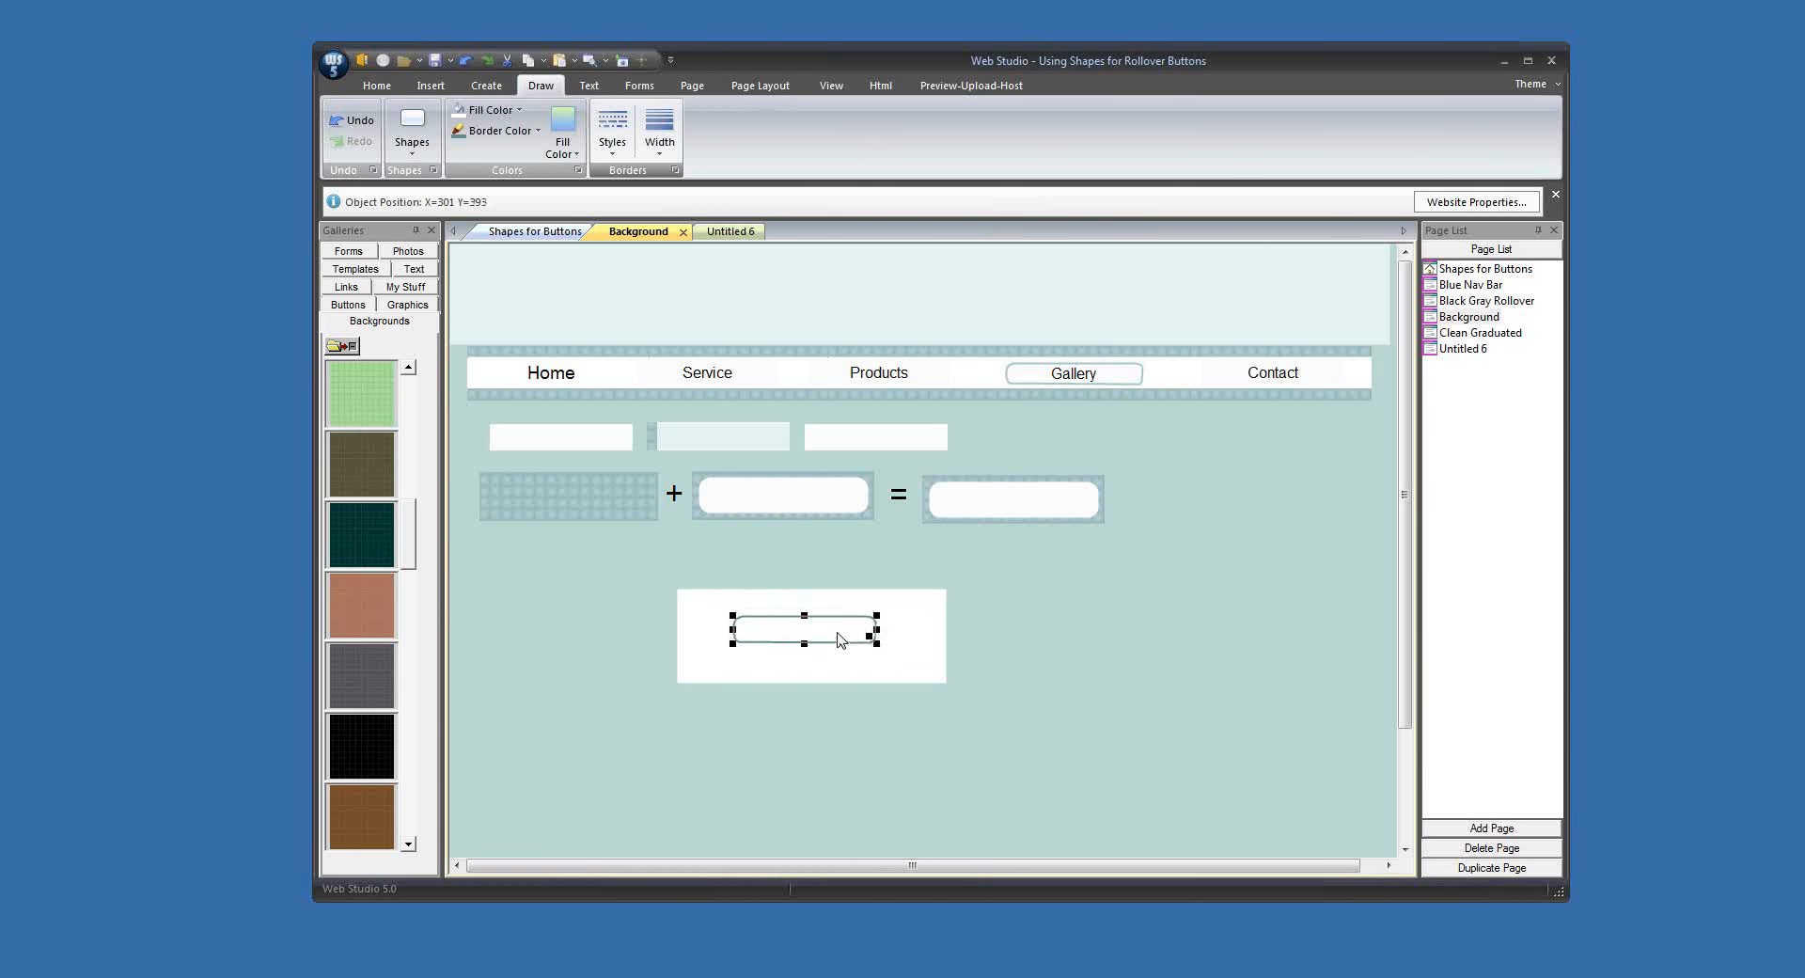
{"action": "left_click", "coordinate": [1060, 677]}
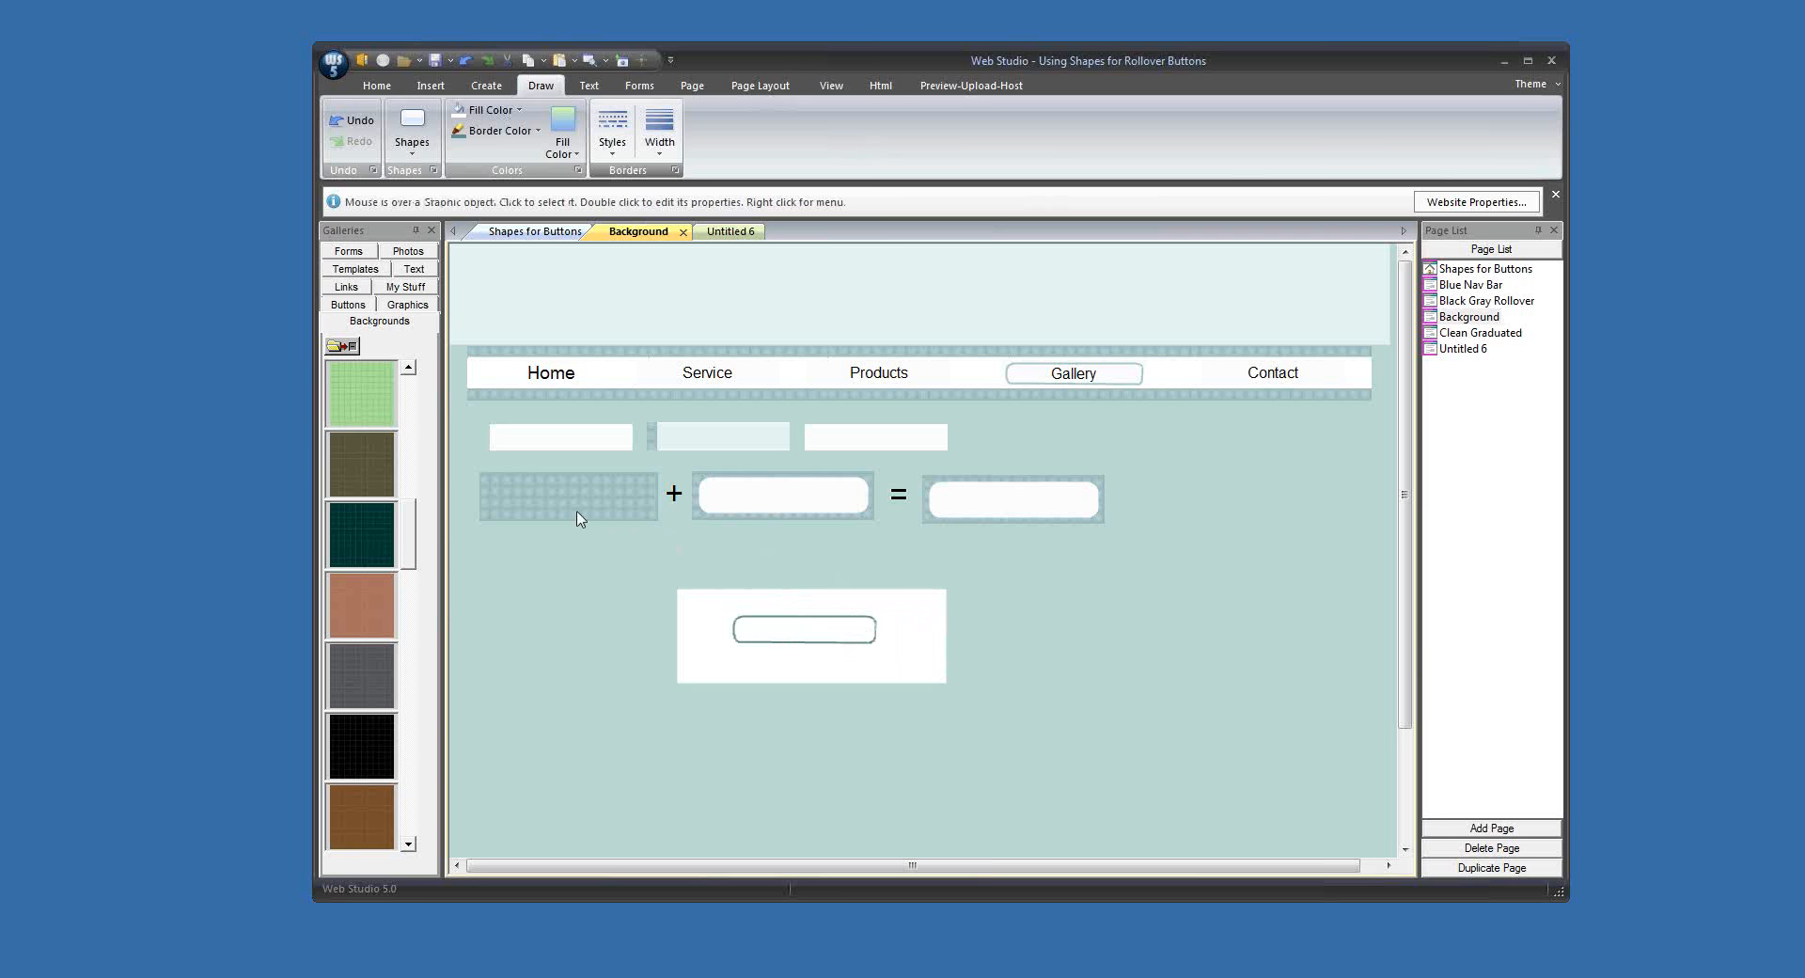
Step: Merge the white rectangle and the bordered rounded rectangle into one graphic
{"action": "left_click_drag", "start_coordinate": [658, 567], "coordinate": [963, 760]}
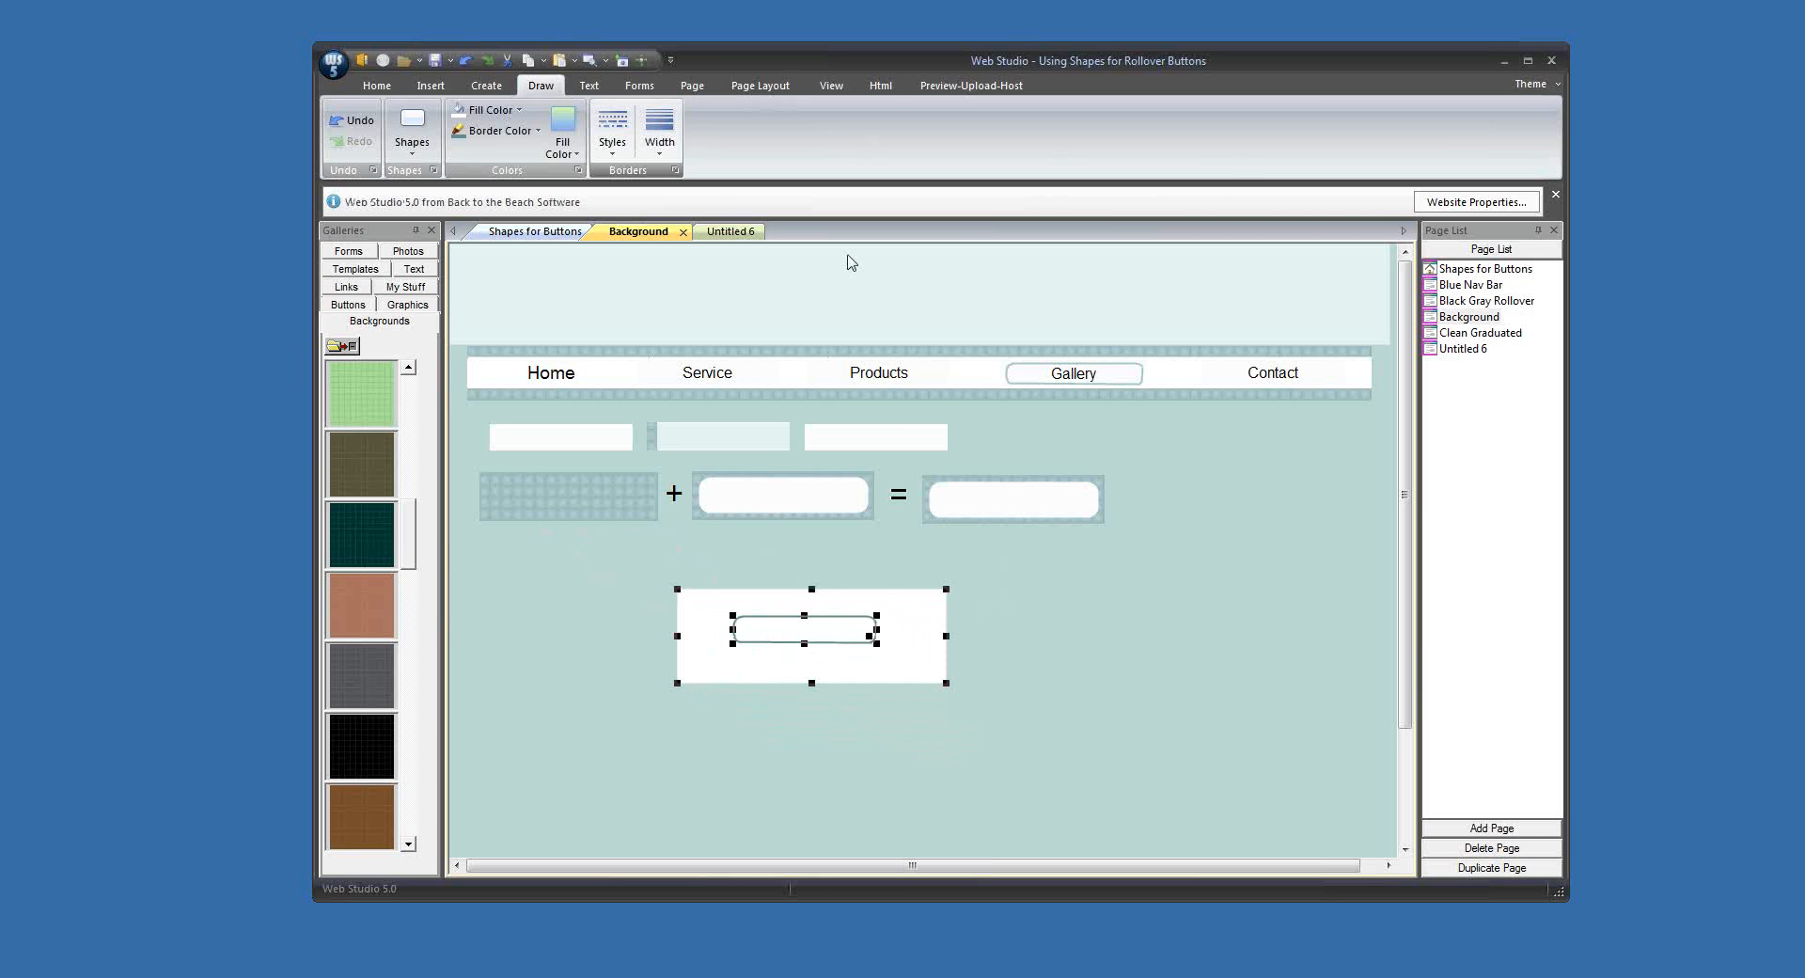
{"action": "left_click", "coordinate": [486, 85]}
{"action": "left_click", "coordinate": [1273, 138]}
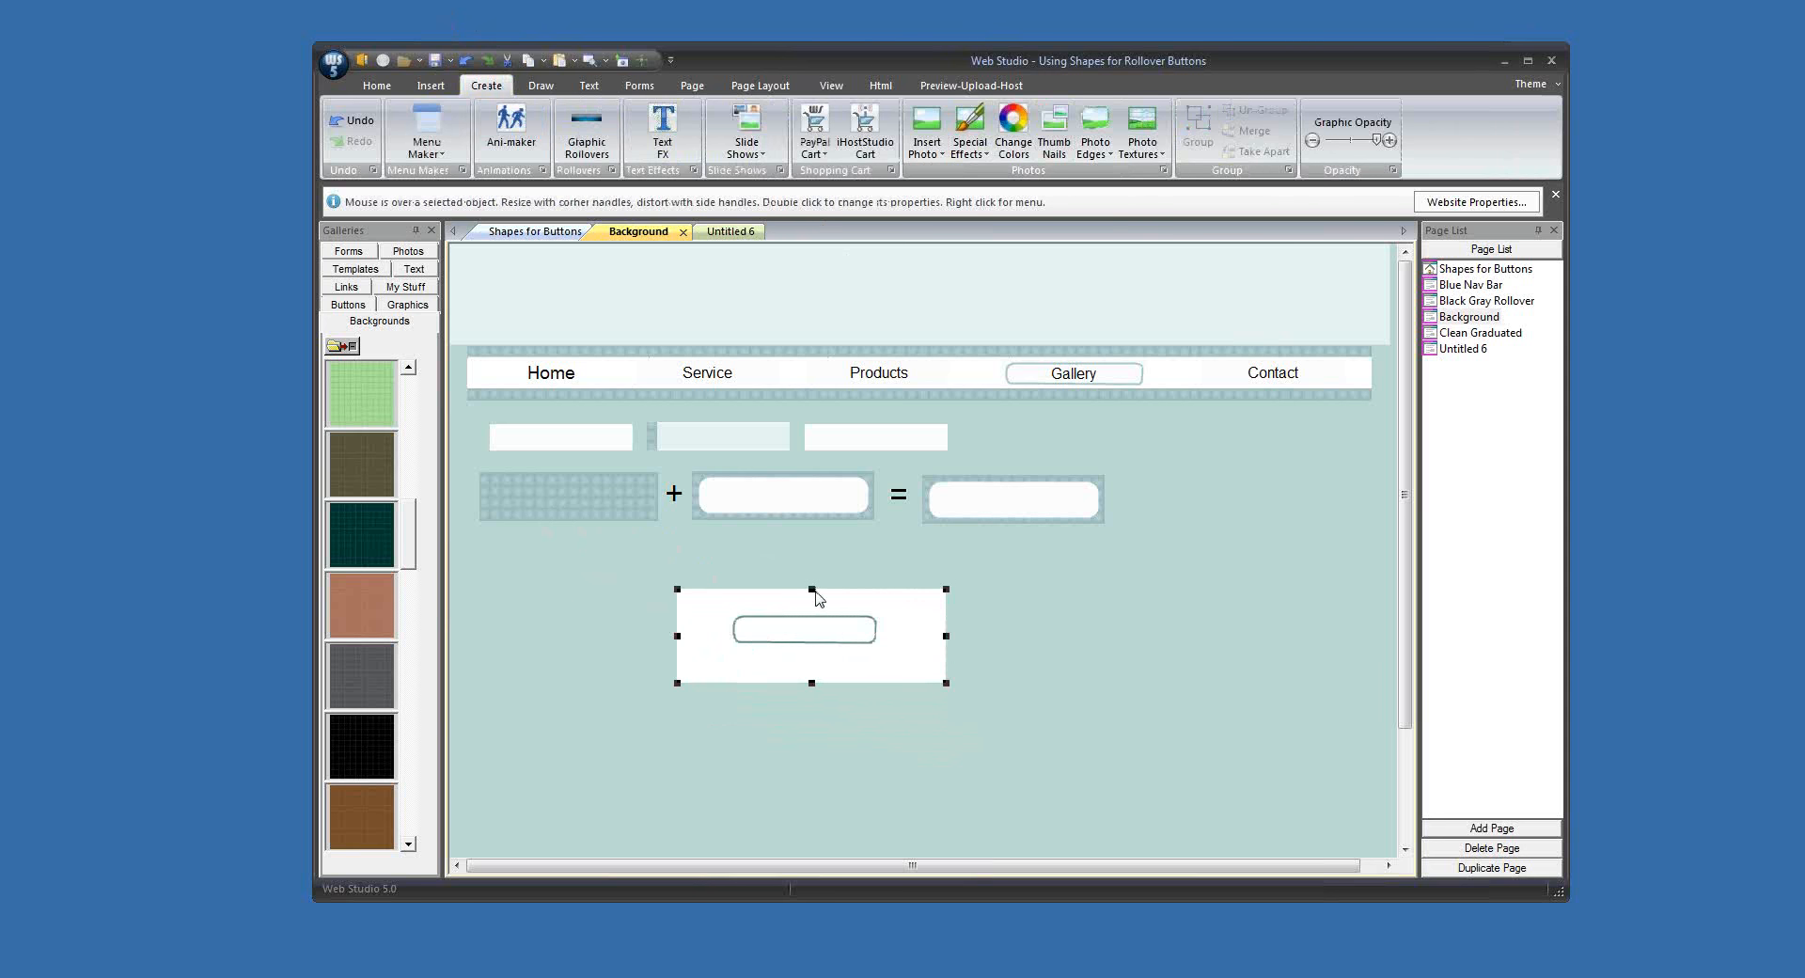
Step: Trim the white area of the merged graphic to a narrow margin around the rounded outline
{"action": "left_click_drag", "start_coordinate": [813, 589], "coordinate": [815, 613]}
{"action": "left_click_drag", "start_coordinate": [946, 647], "coordinate": [881, 653]}
{"action": "left_click_drag", "start_coordinate": [779, 685], "coordinate": [728, 629]}
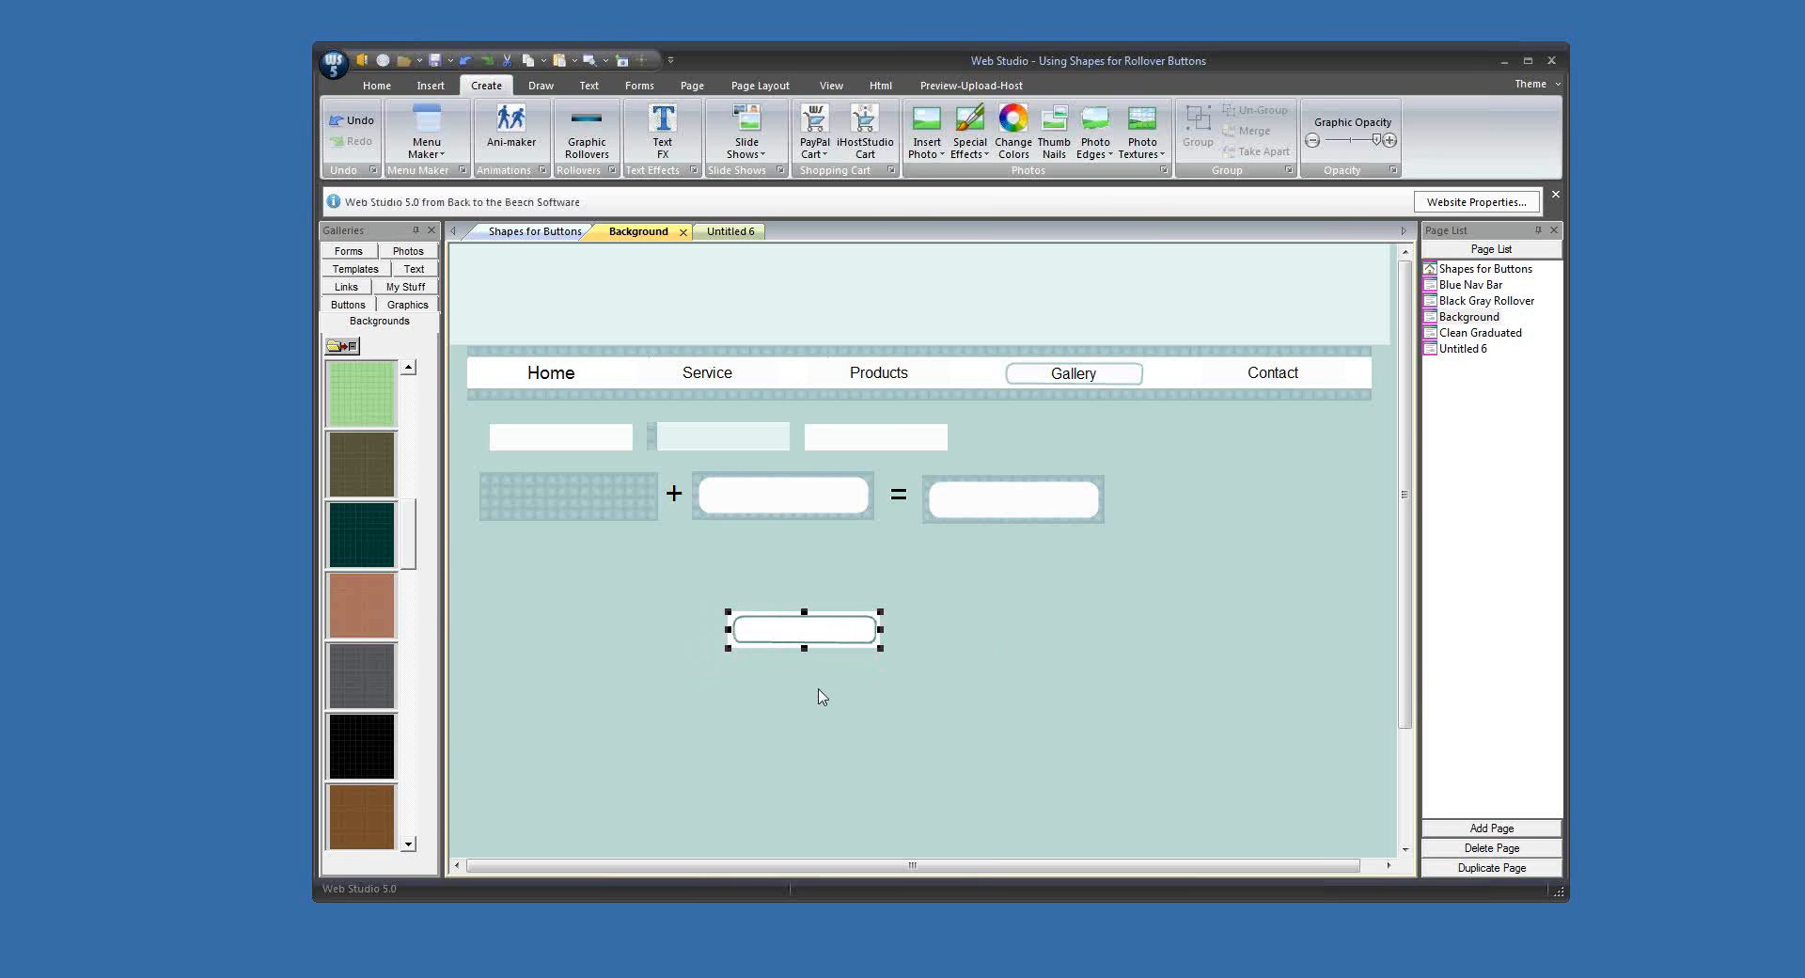
{"action": "left_click", "coordinate": [821, 695]}
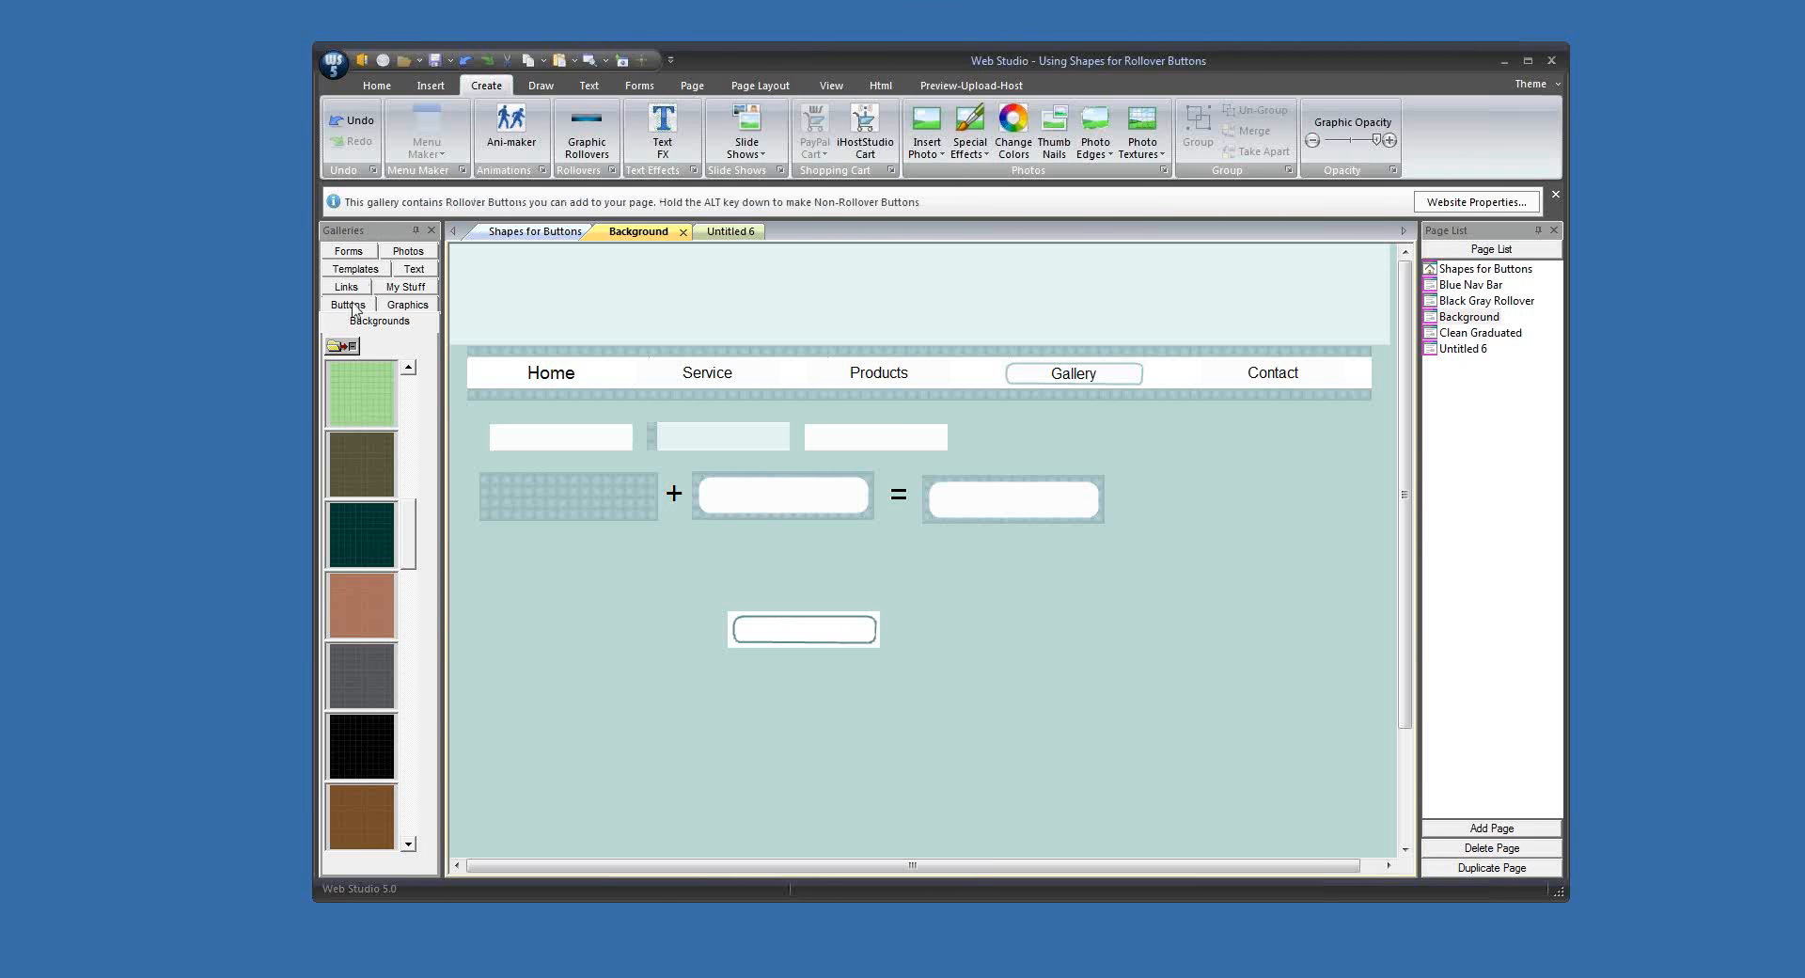
Step: Copy the trimmed button graphic and paste it into the Buttons gallery
{"action": "left_click", "coordinate": [348, 306]}
{"action": "right_click", "coordinate": [791, 630]}
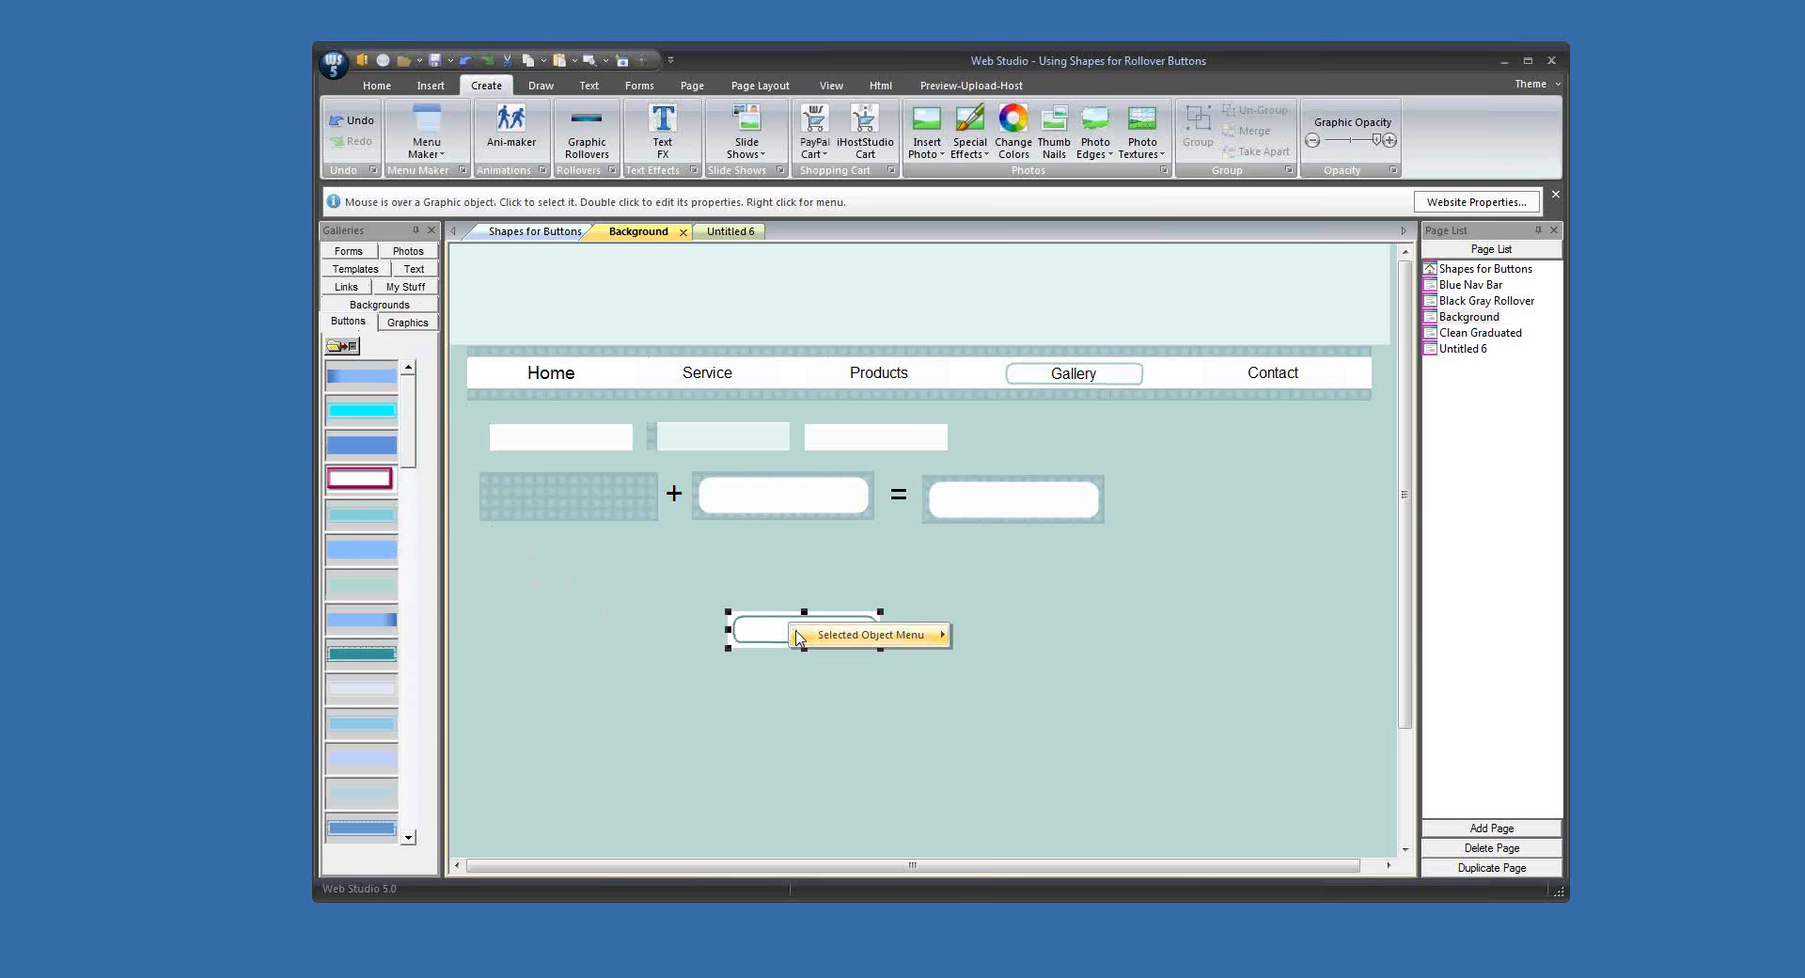
{"action": "mouse_move", "coordinate": [801, 636]}
{"action": "left_click", "coordinate": [1022, 242]}
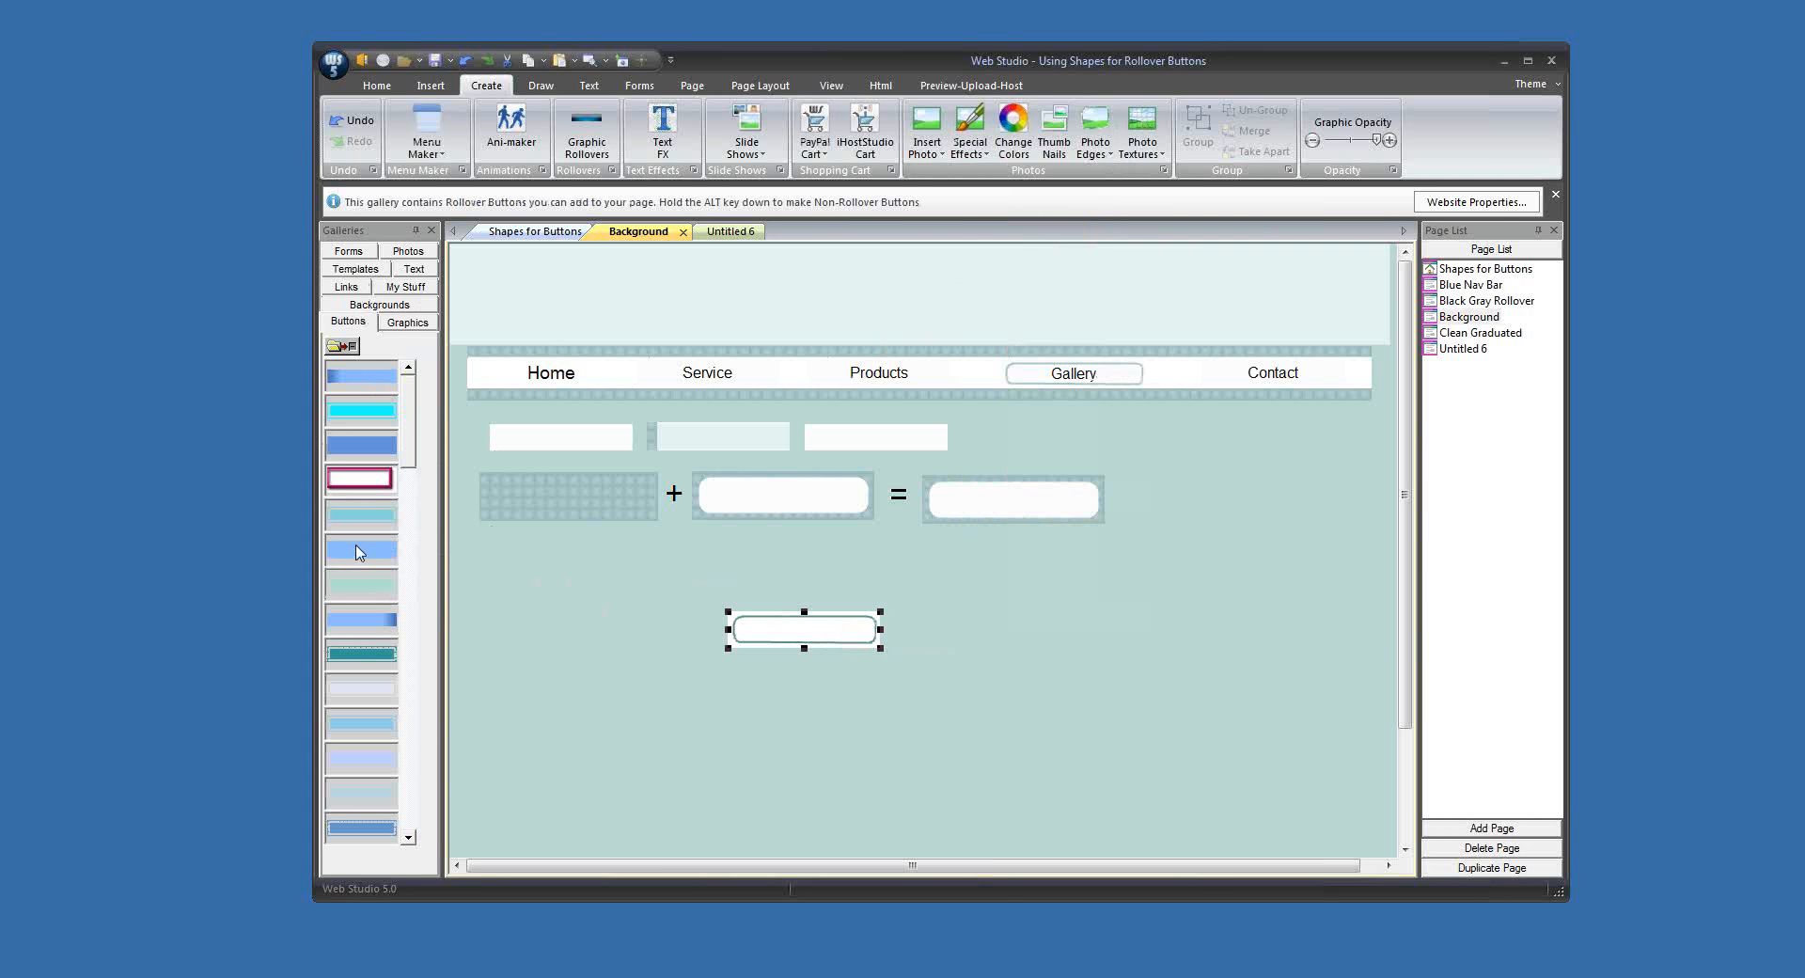
{"action": "right_click", "coordinate": [353, 533]}
{"action": "left_click", "coordinate": [403, 583]}
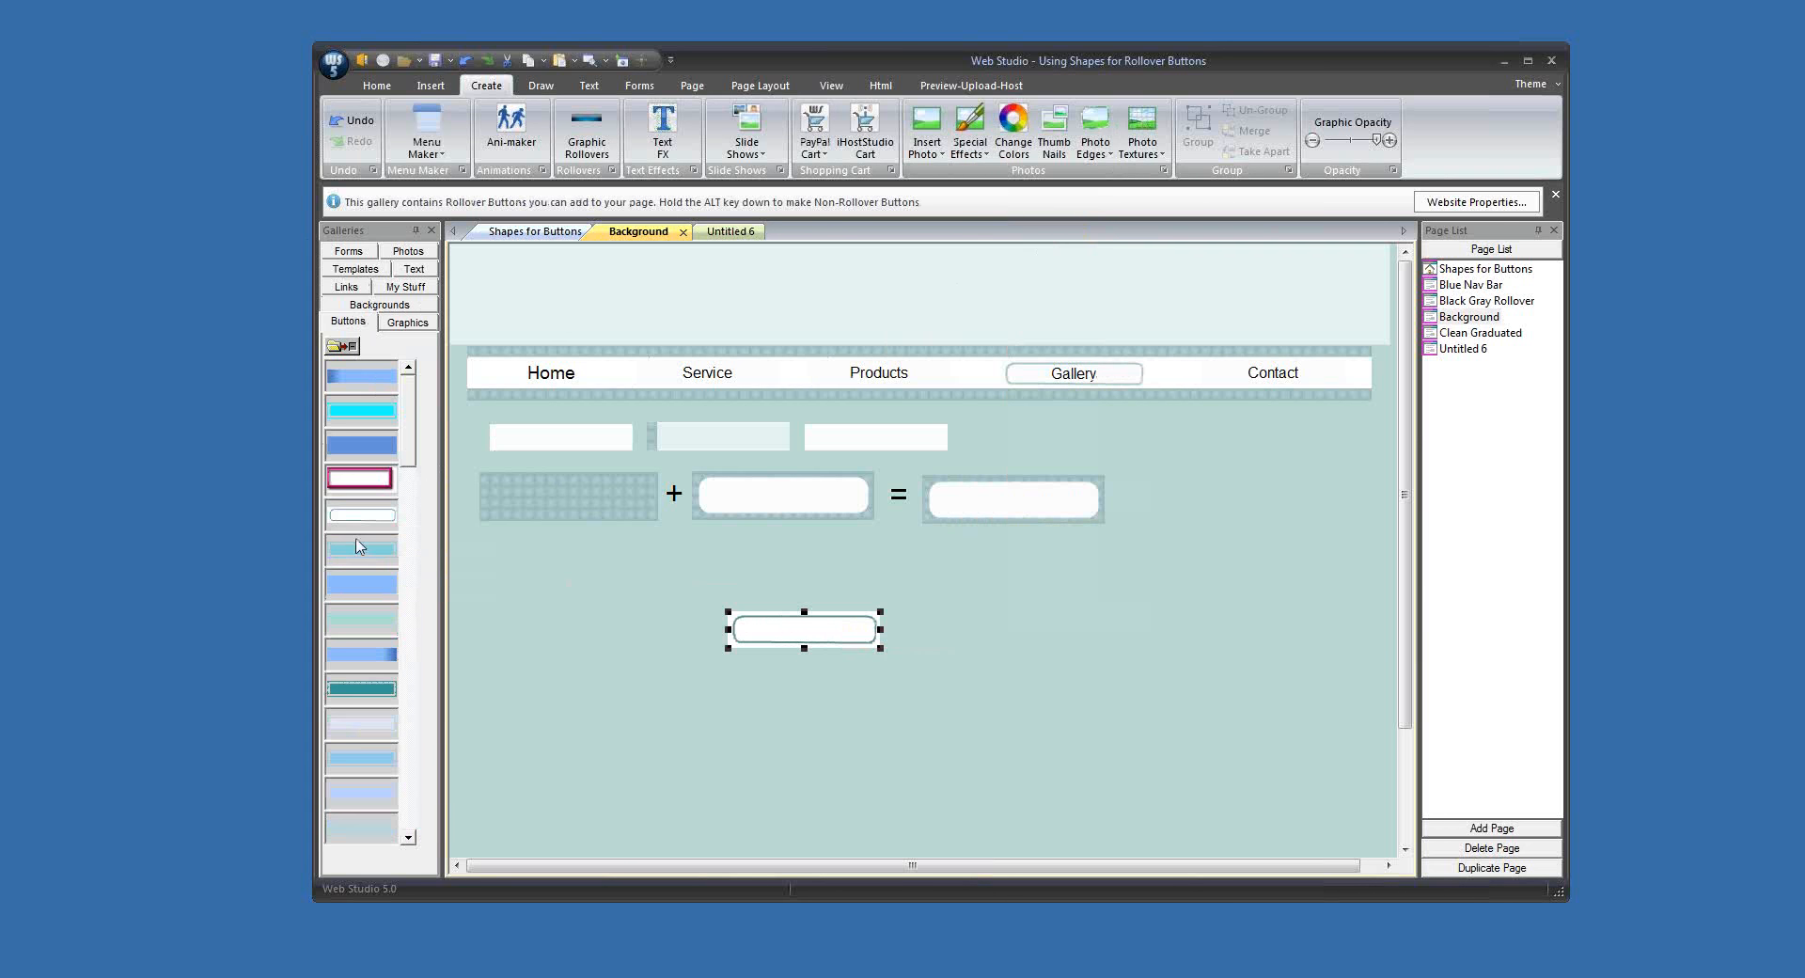
Step: Create a rollover button from the new gallery graphic with the text Gallery at font size 14
{"action": "left_click_drag", "start_coordinate": [353, 528], "coordinate": [1021, 595]}
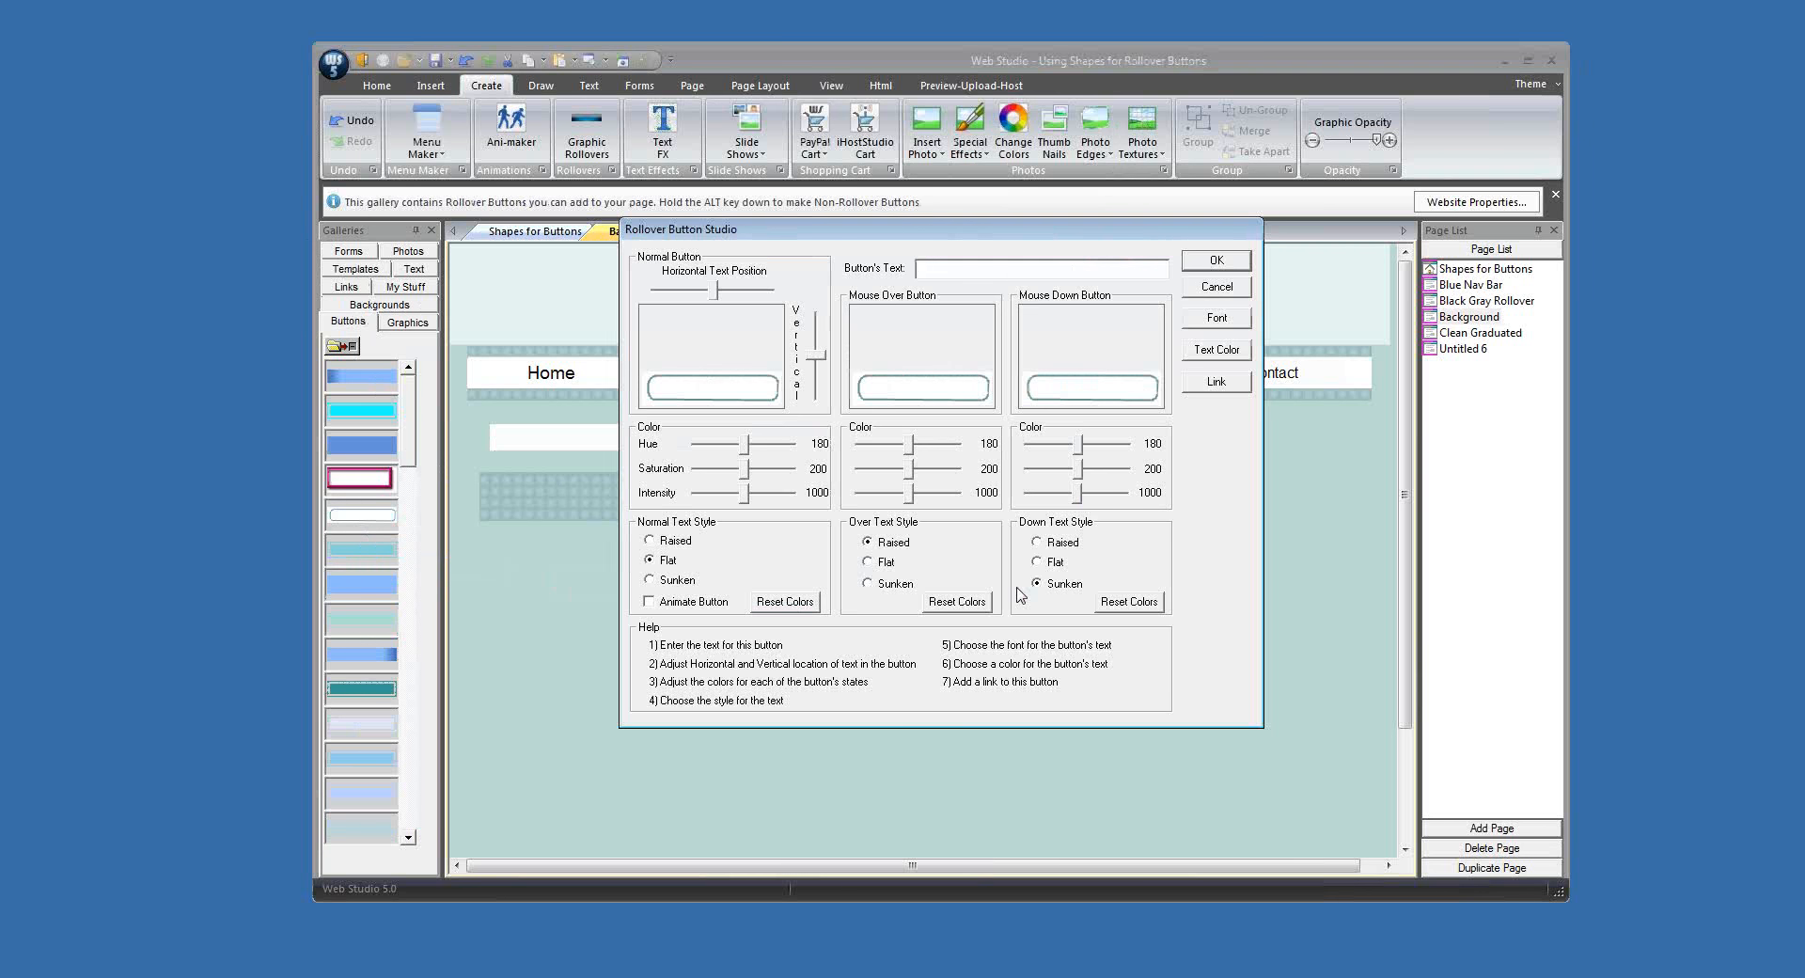
{"action": "type", "text": "Gallery"}
{"action": "left_click", "coordinate": [1217, 318]}
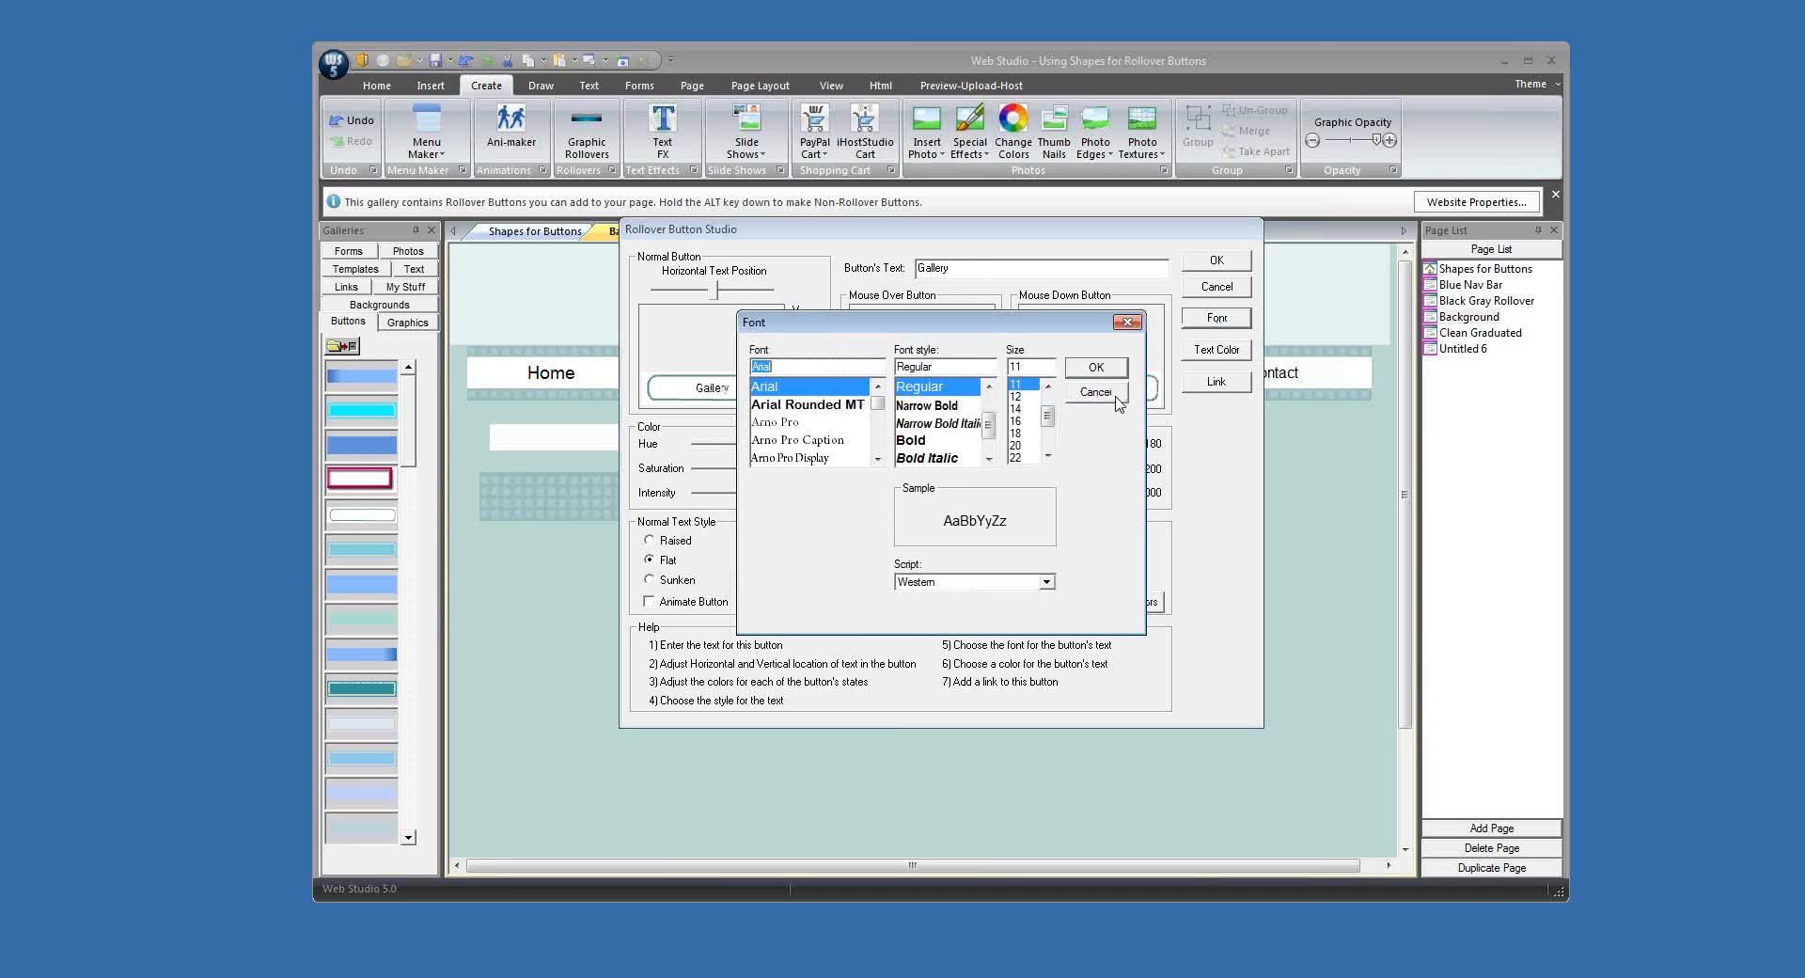
{"action": "left_click", "coordinate": [1025, 412]}
{"action": "left_click", "coordinate": [1091, 367]}
{"action": "left_click", "coordinate": [1217, 261]}
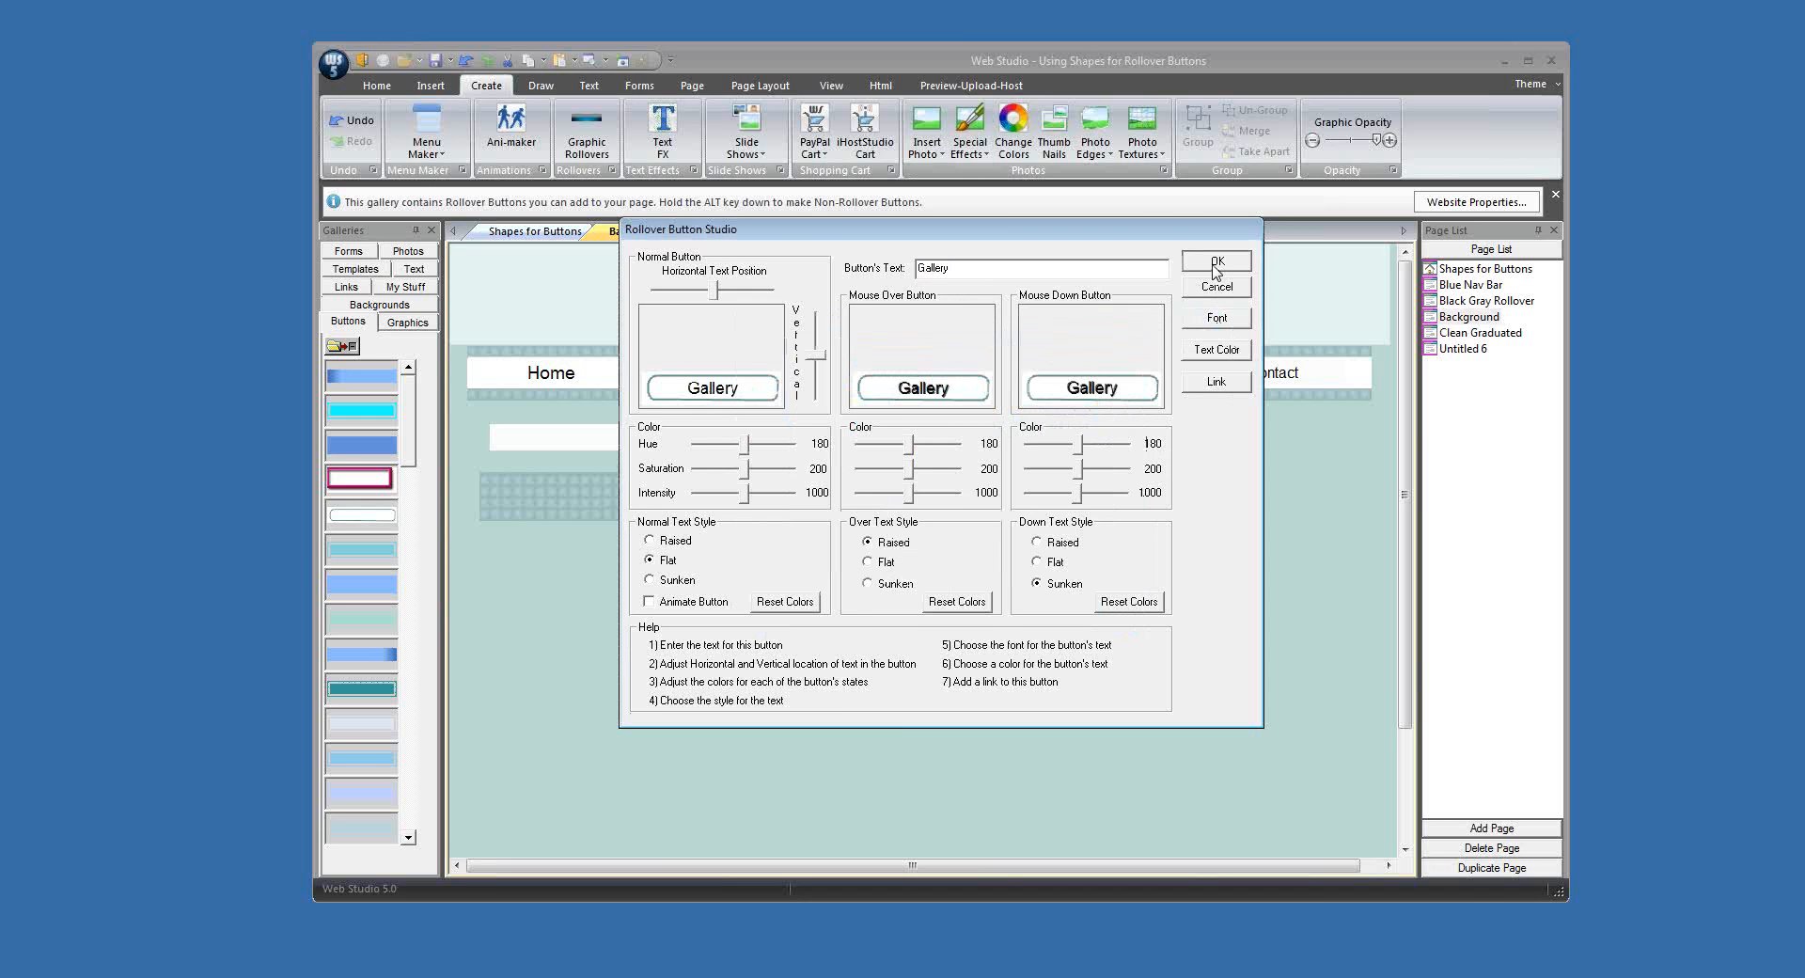
Step: Delete the old Gallery button from the navigation bar and fit the new, slightly smaller Gallery rollover in its place
{"action": "left_click", "coordinate": [1116, 375]}
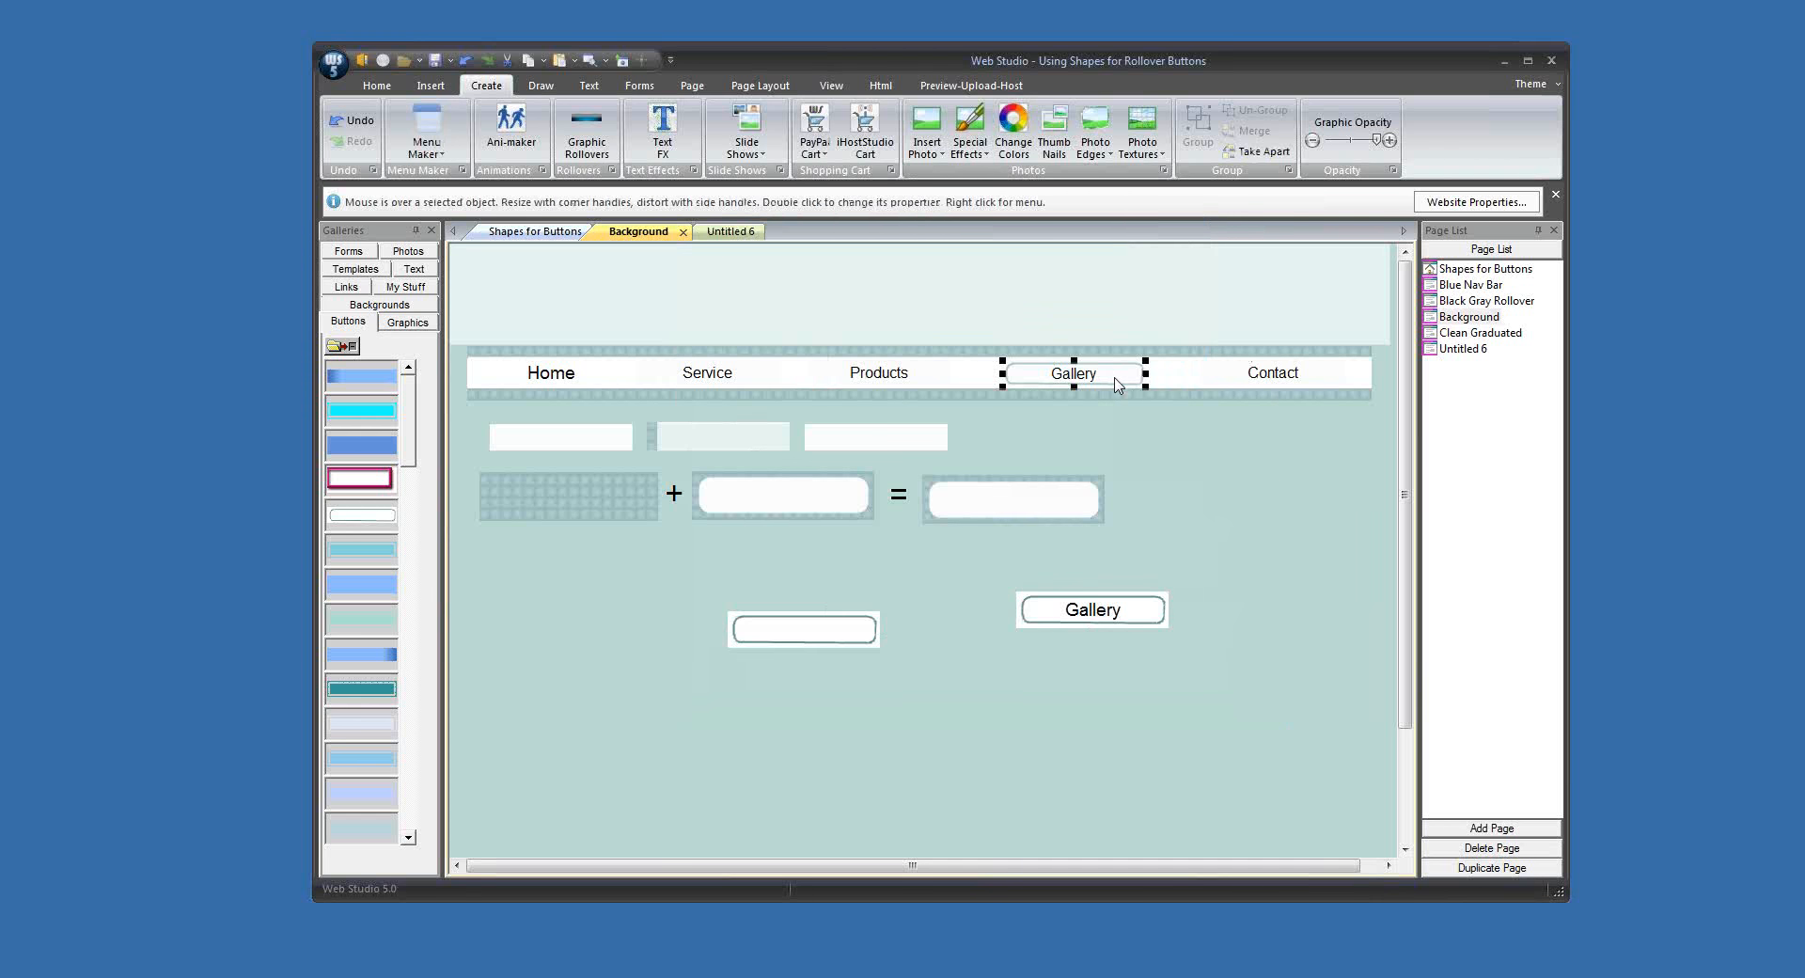
{"action": "key", "text": "Delete"}
{"action": "left_click_drag", "start_coordinate": [1117, 612], "coordinate": [1132, 382]}
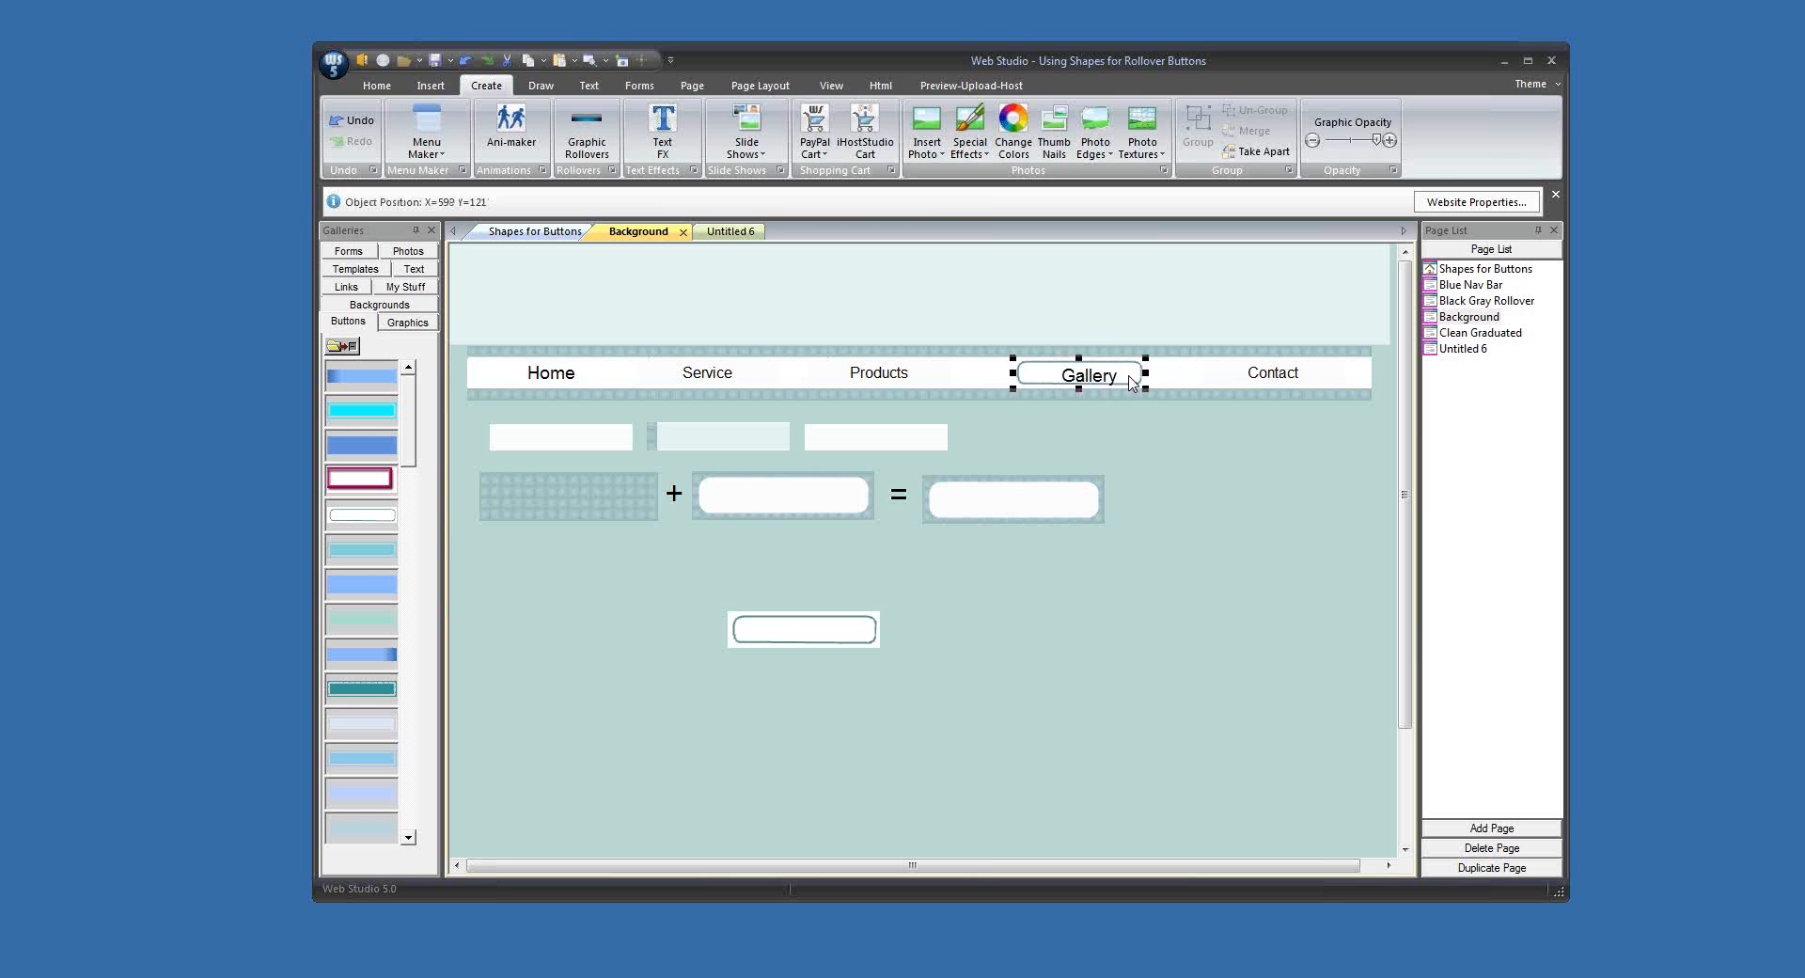
Step: Centre the Gallery rollover's text horizontally and vertically within its rounded outline
{"action": "double_click", "coordinate": [1132, 382]}
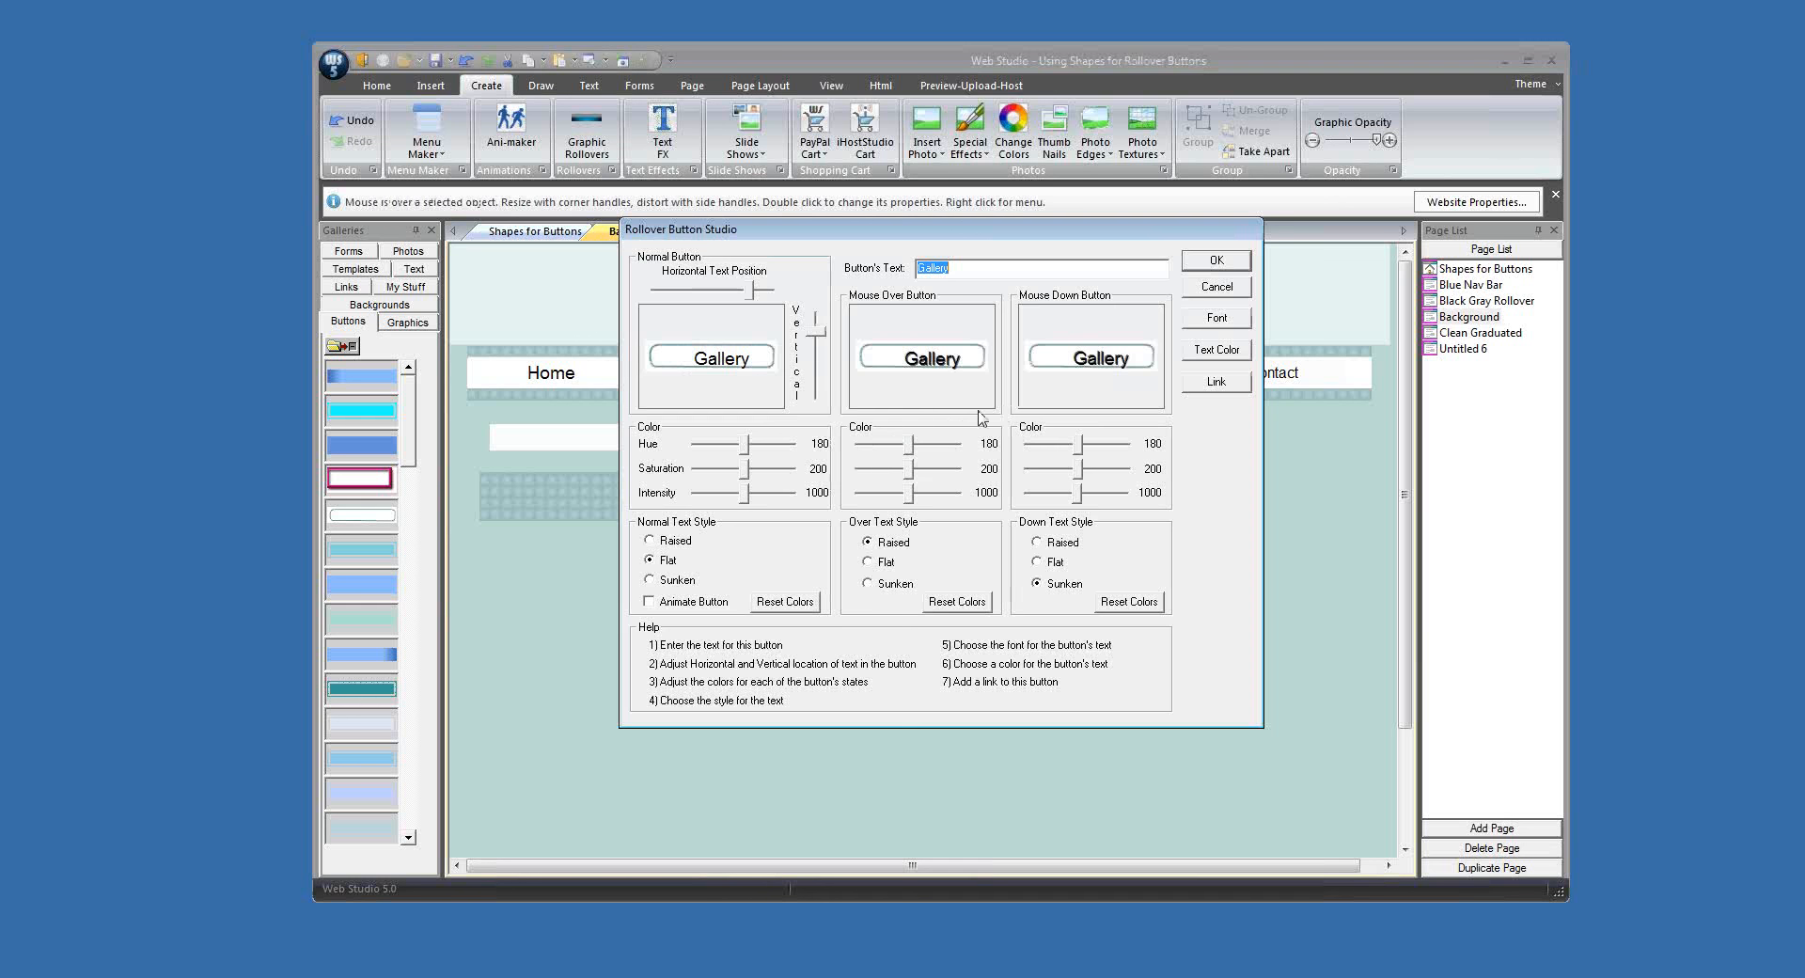
{"action": "left_click", "coordinate": [815, 343]}
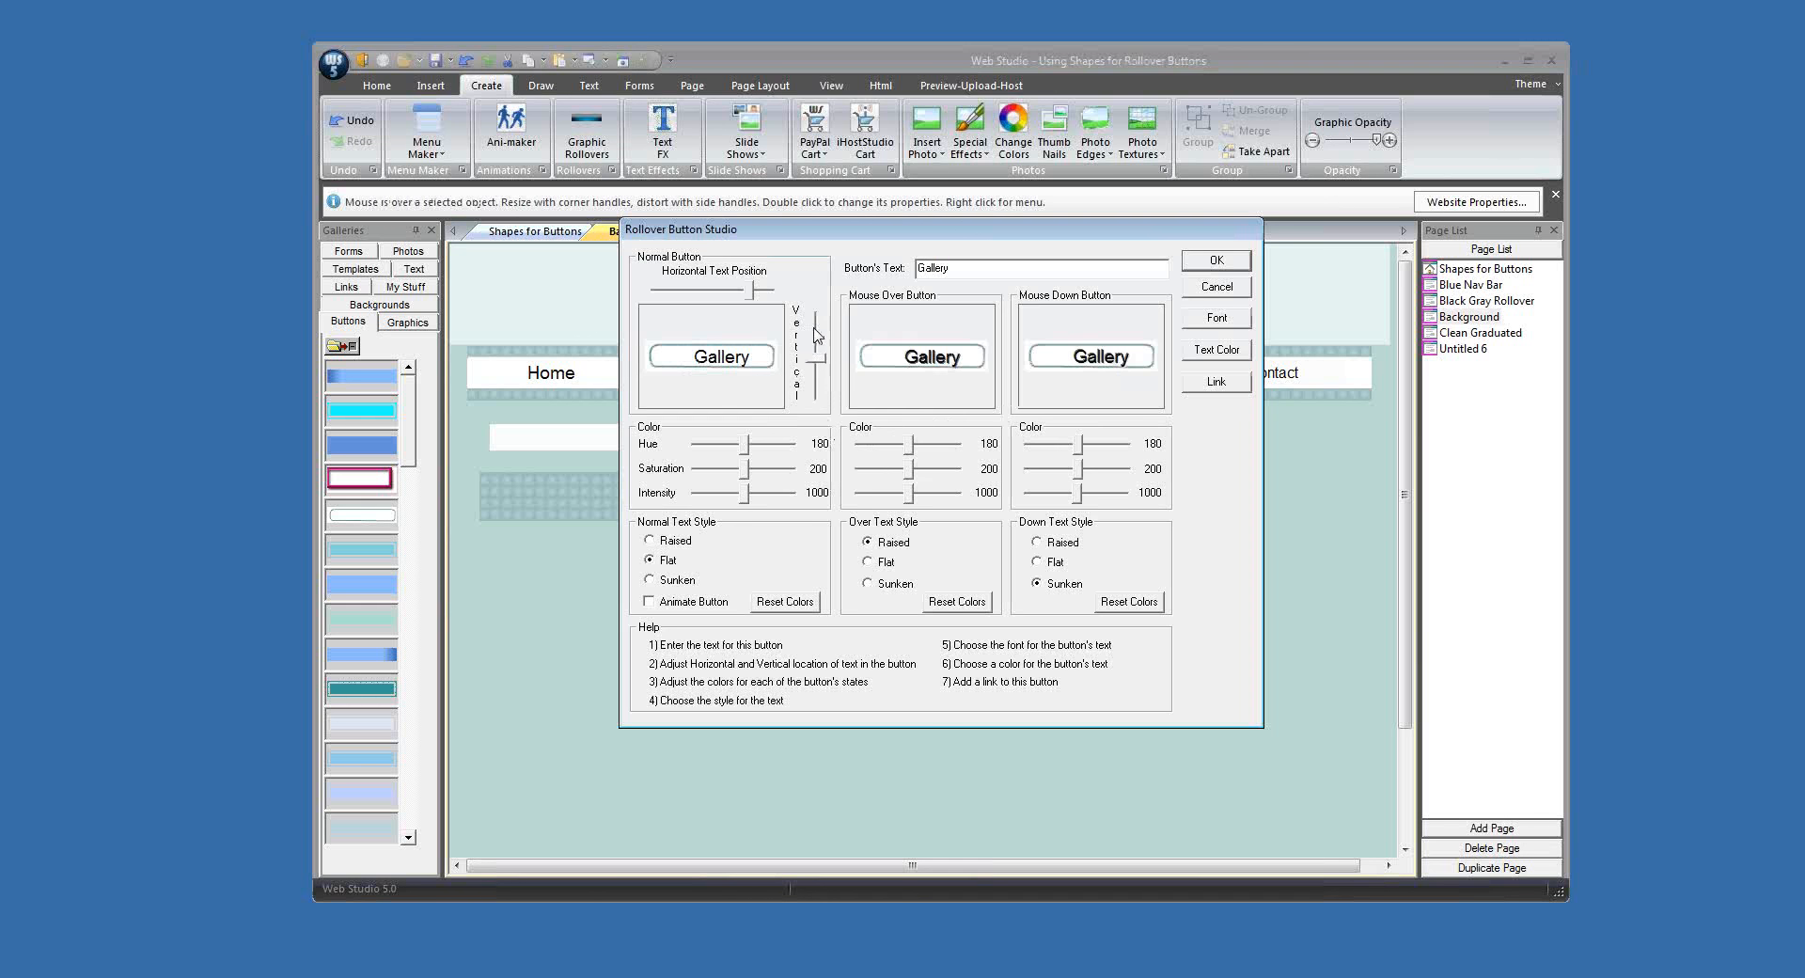
{"action": "left_click", "coordinate": [745, 297]}
{"action": "key", "text": "Left"}
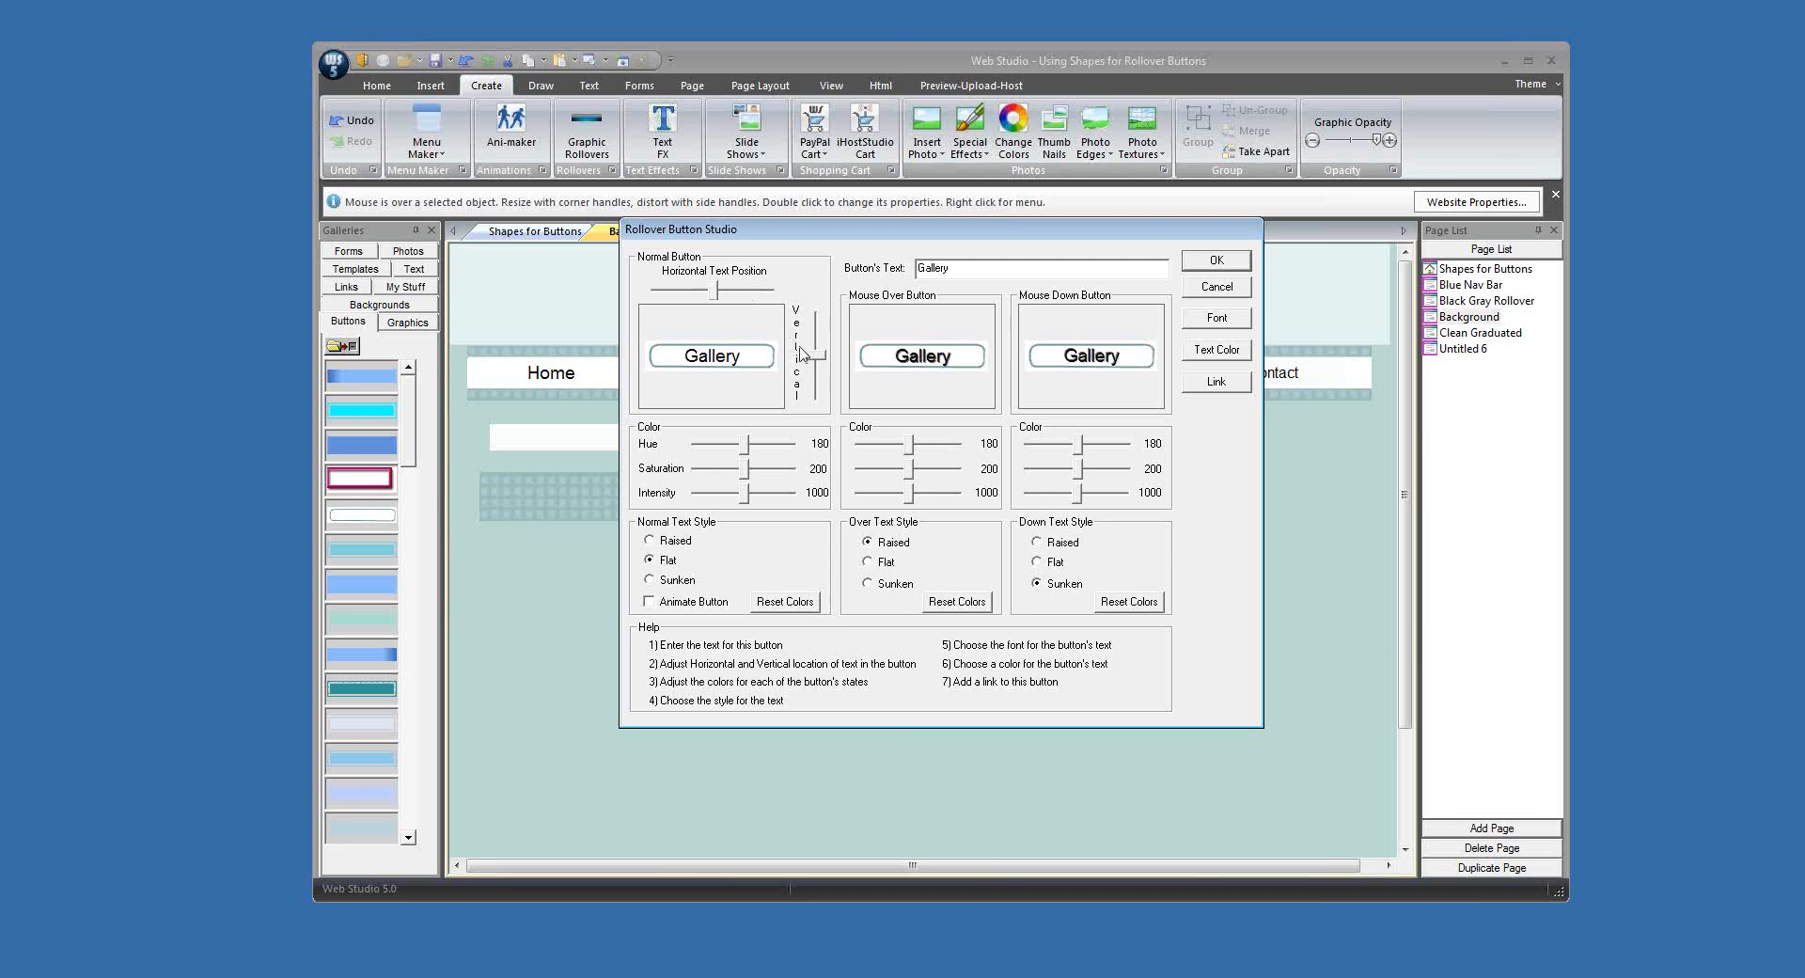
{"action": "left_click_drag", "start_coordinate": [818, 358], "coordinate": [818, 357]}
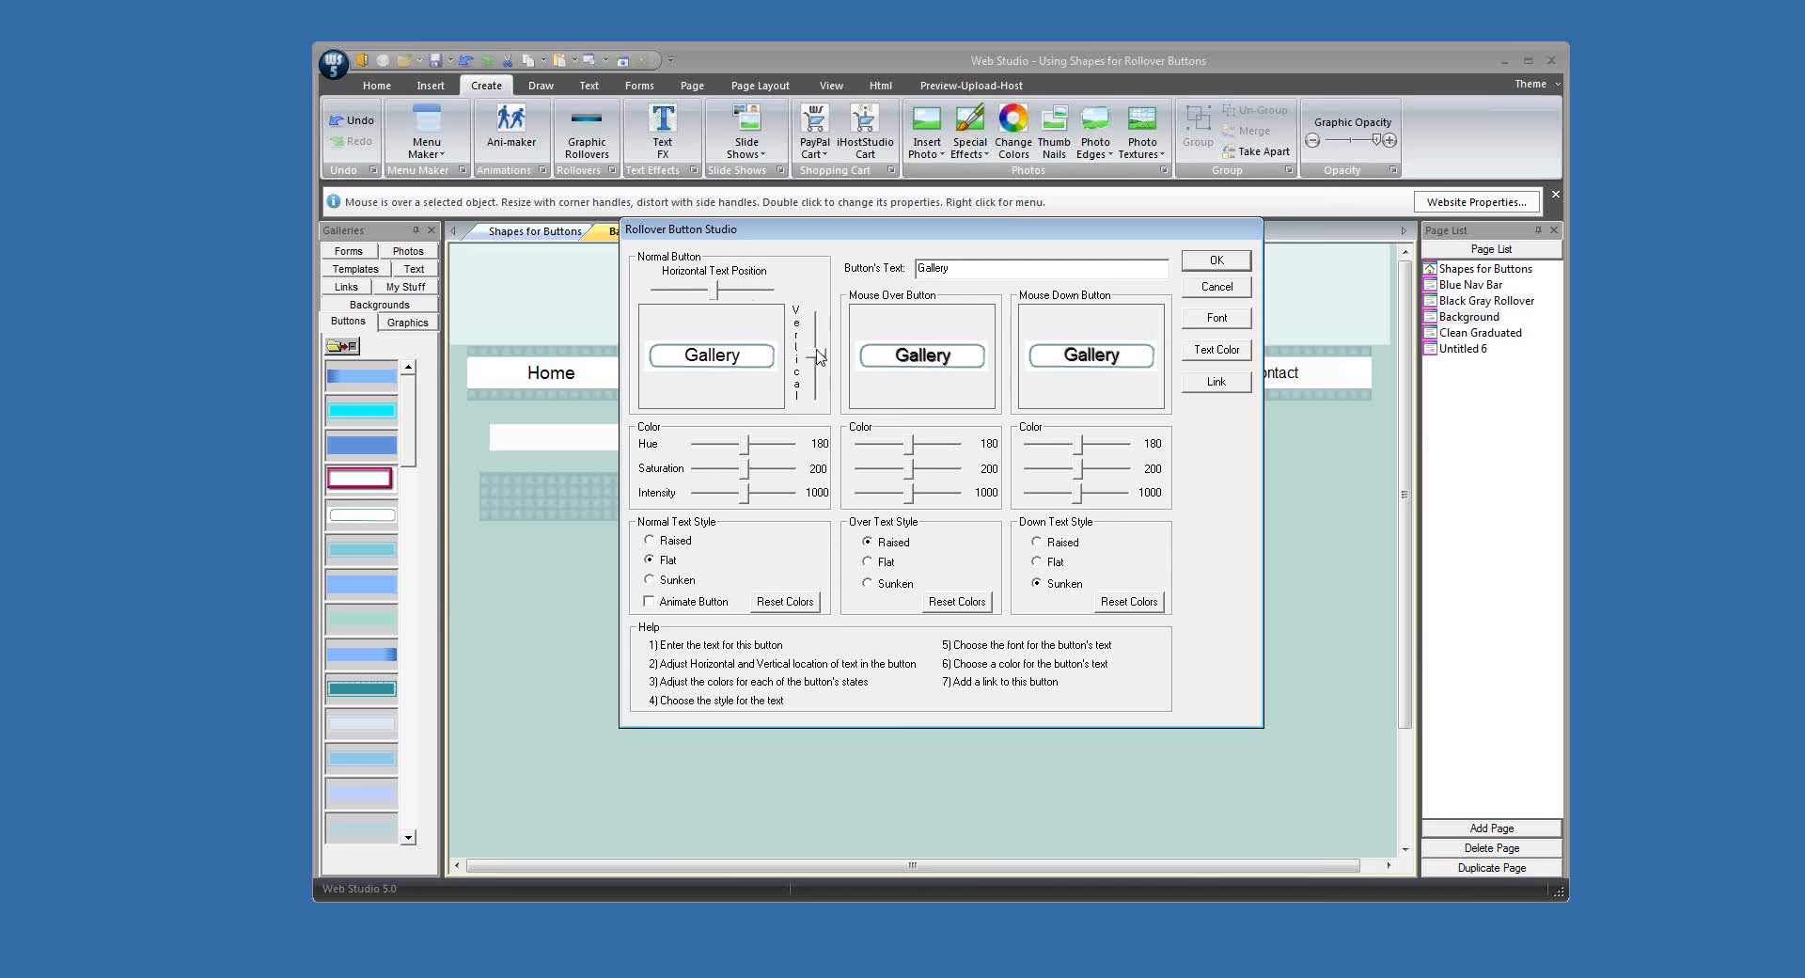
{"action": "left_click", "coordinate": [1217, 260]}
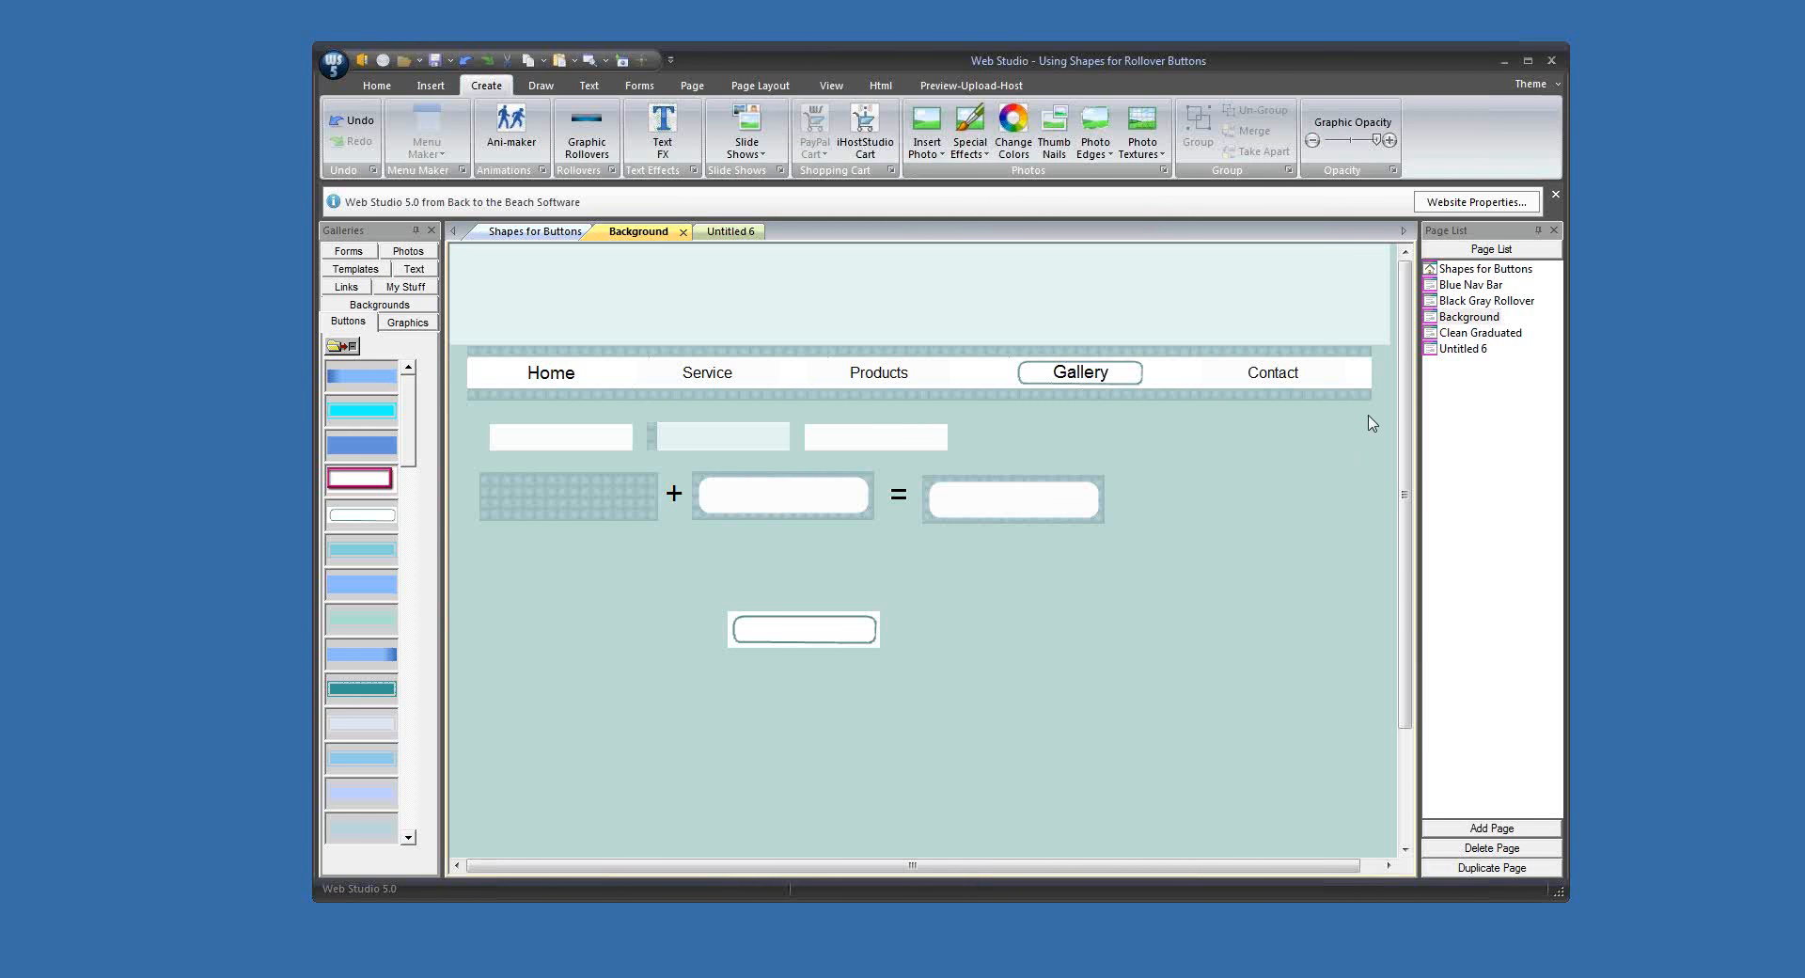
Step: Close the Background page, open the Clean Graduated page and place a plain rectangle below its navigation bar
{"action": "left_click", "coordinate": [683, 232]}
{"action": "double_click", "coordinate": [1463, 334]}
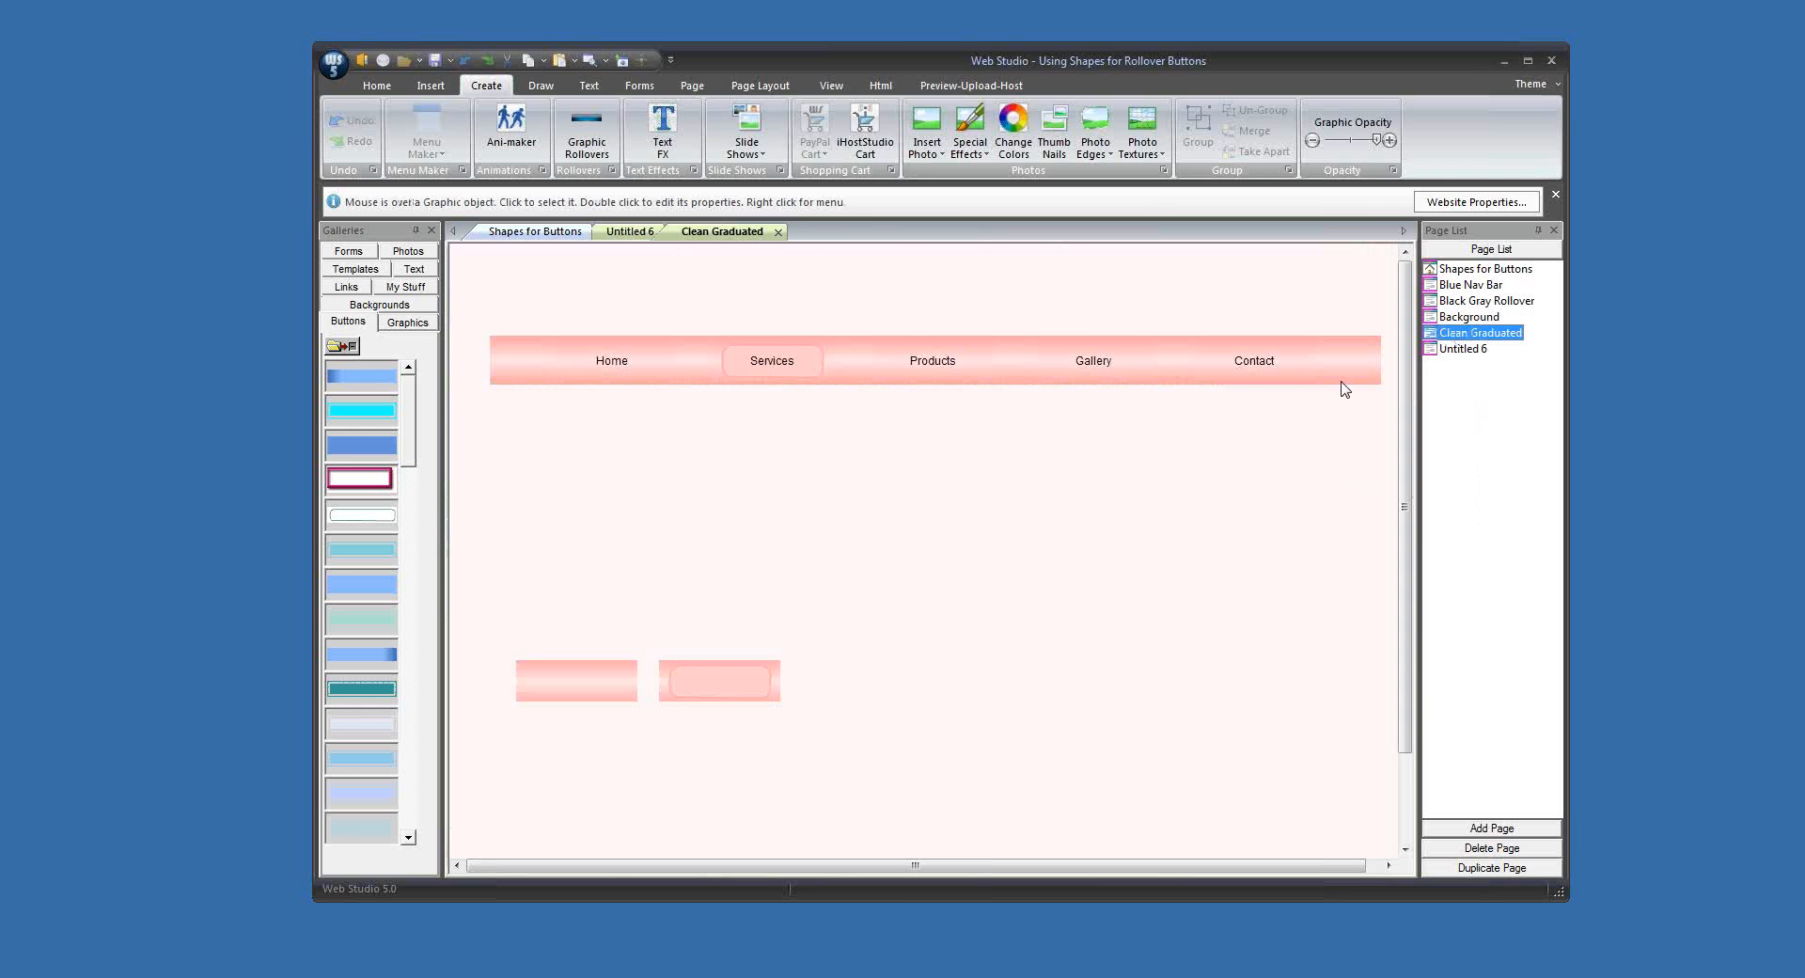
{"action": "left_click", "coordinate": [540, 86]}
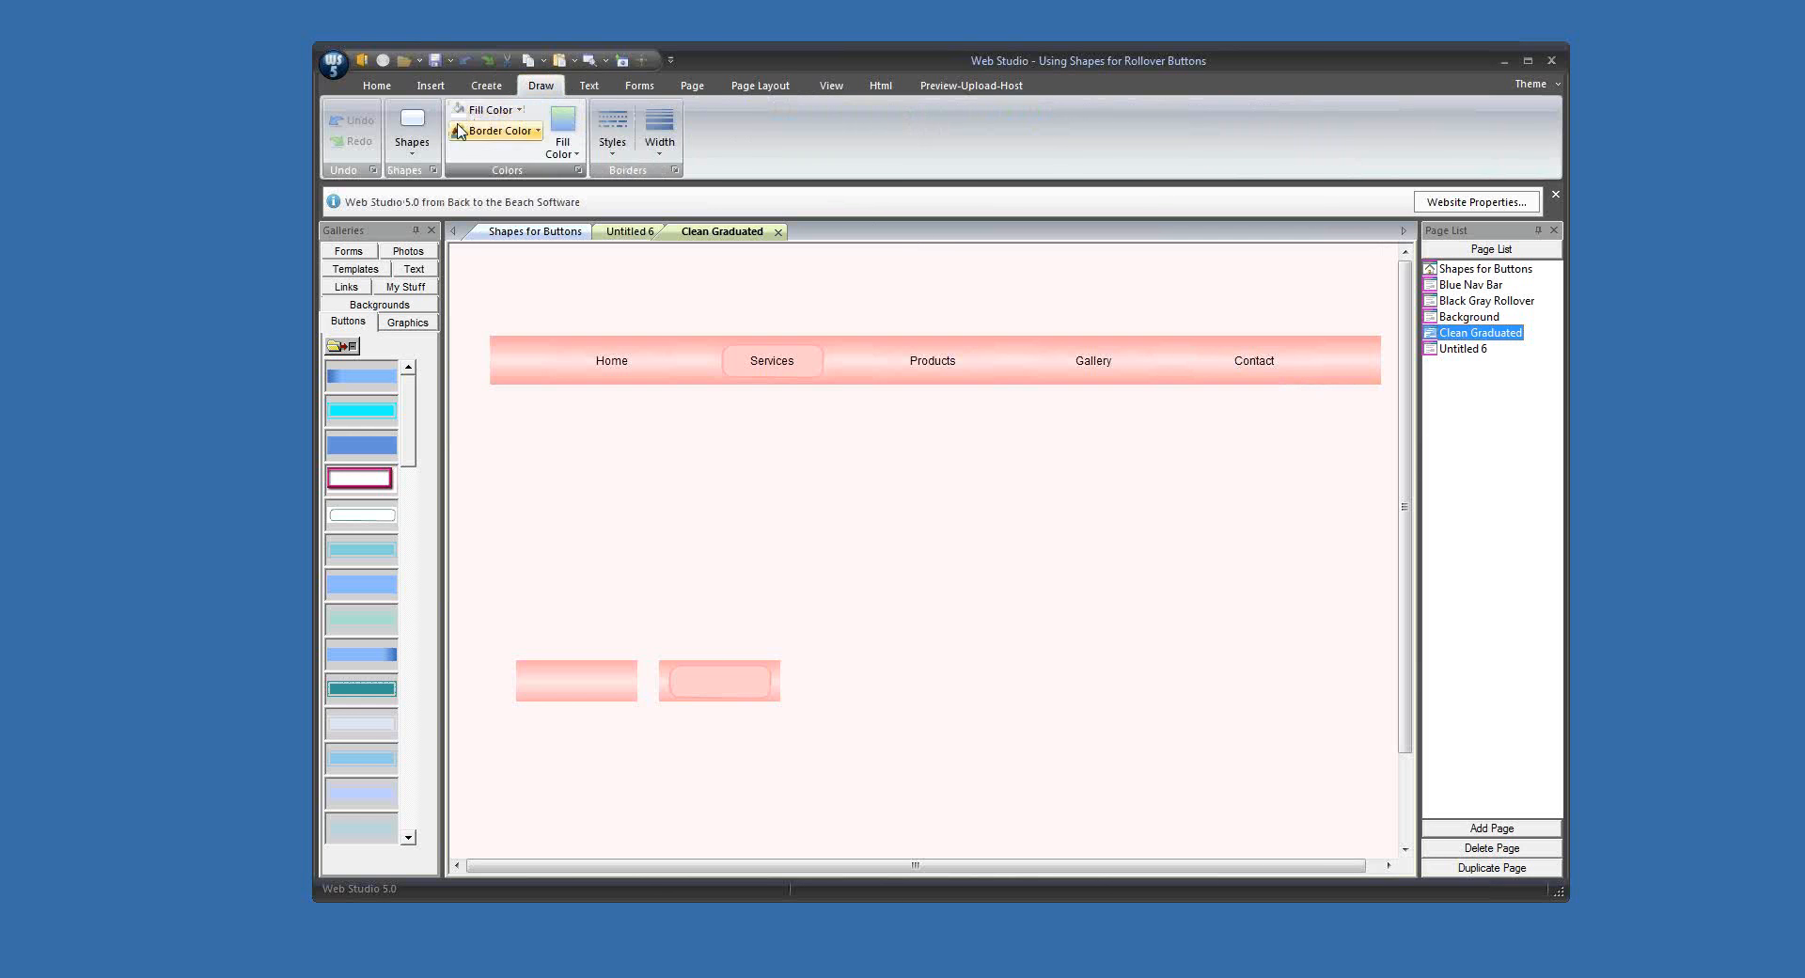
{"action": "left_click", "coordinate": [412, 141]}
{"action": "left_click", "coordinate": [419, 201]}
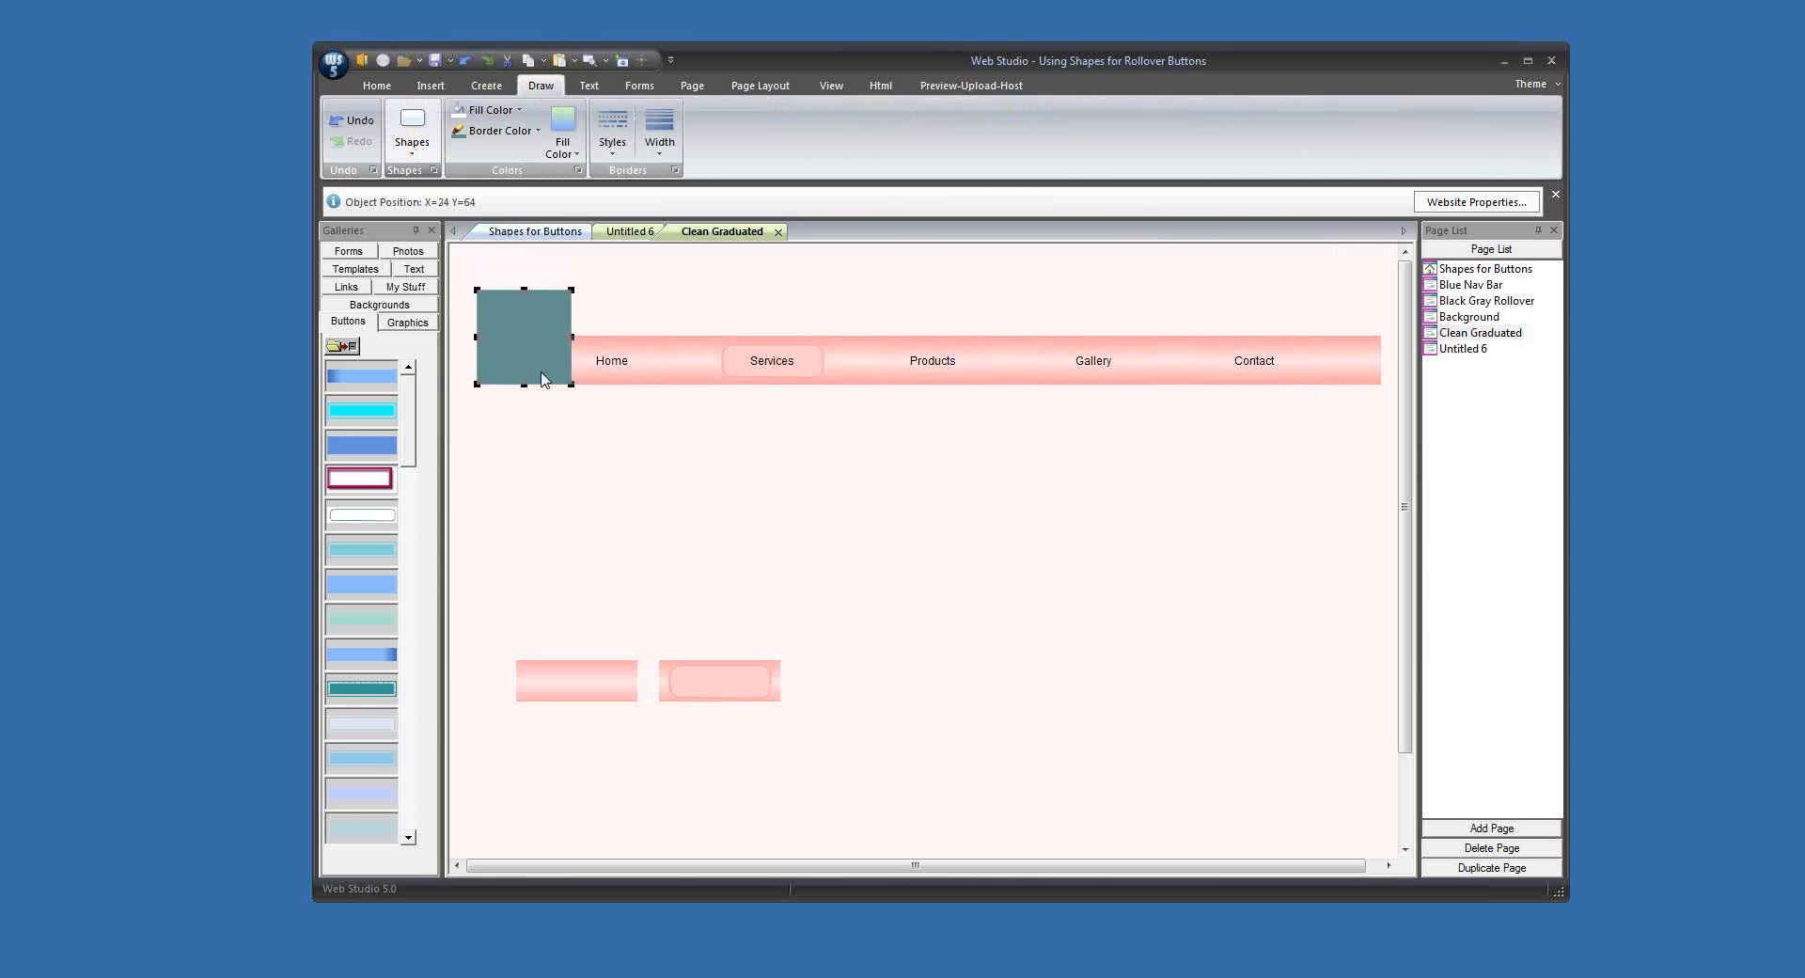
{"action": "left_click_drag", "start_coordinate": [515, 310], "coordinate": [655, 491]}
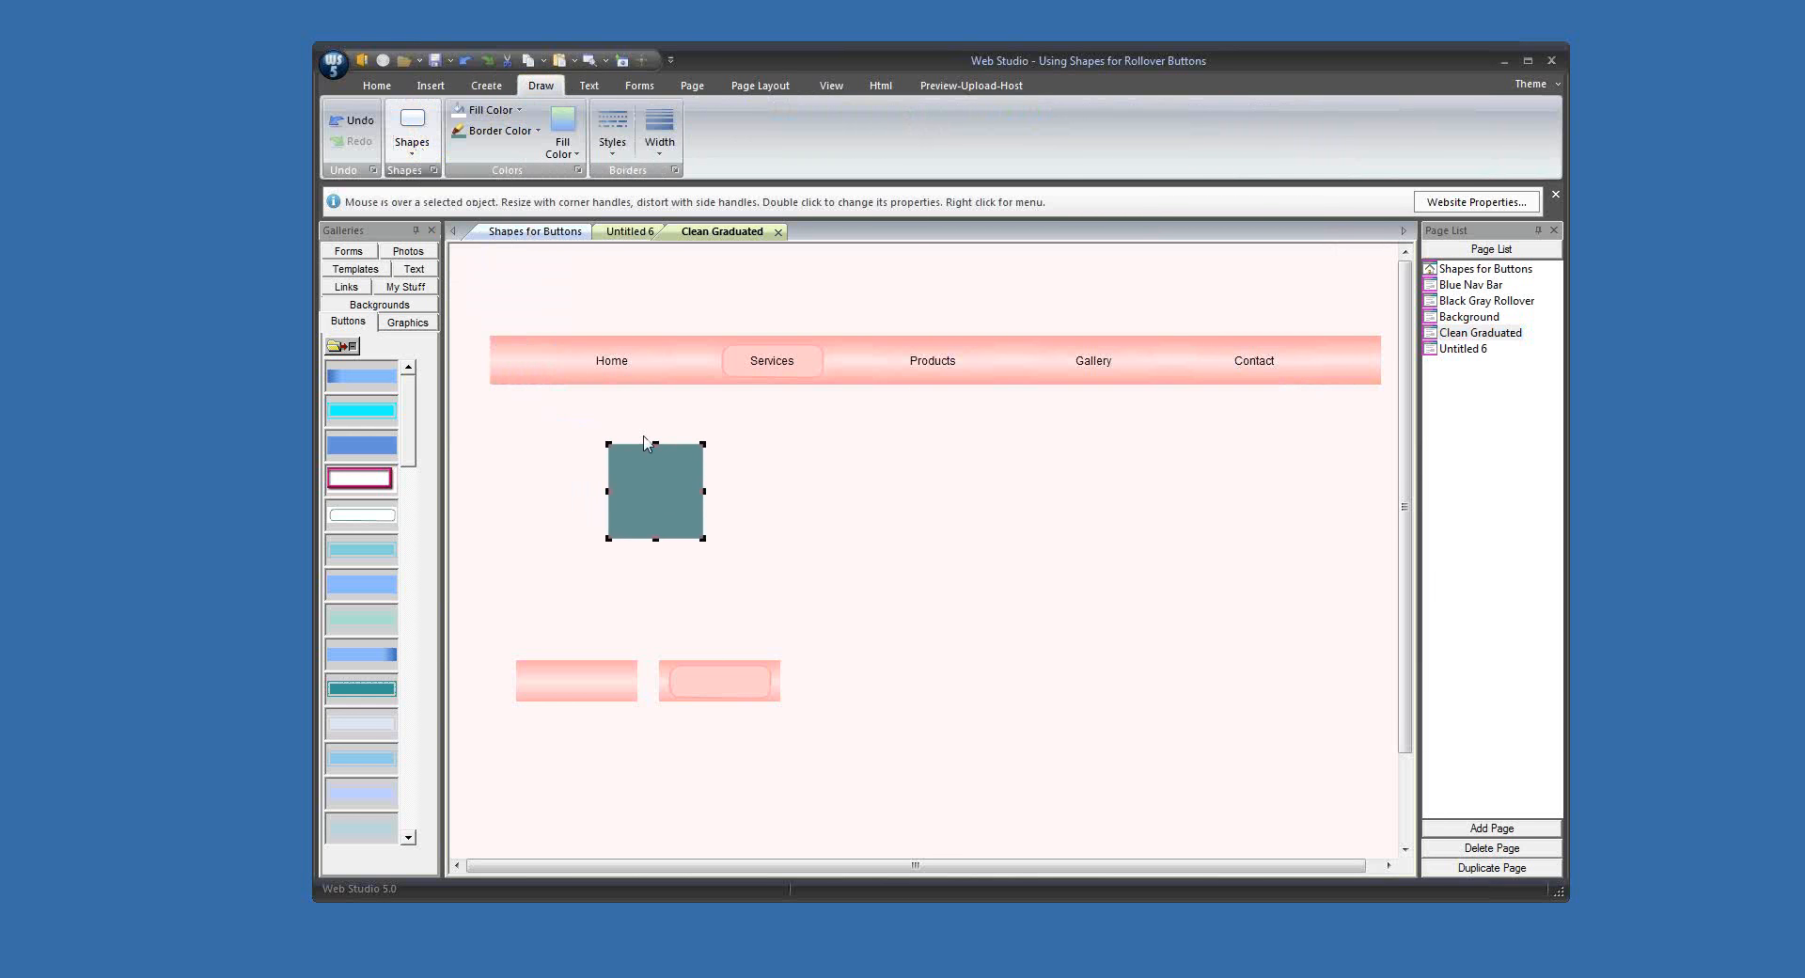
Step: Start a horizontal graduated fill for the rectangle, with a starting colour sampled from the navigation bar and darkened to RGB 254, 136, 136
{"action": "left_click", "coordinate": [568, 154]}
{"action": "left_click", "coordinate": [563, 217]}
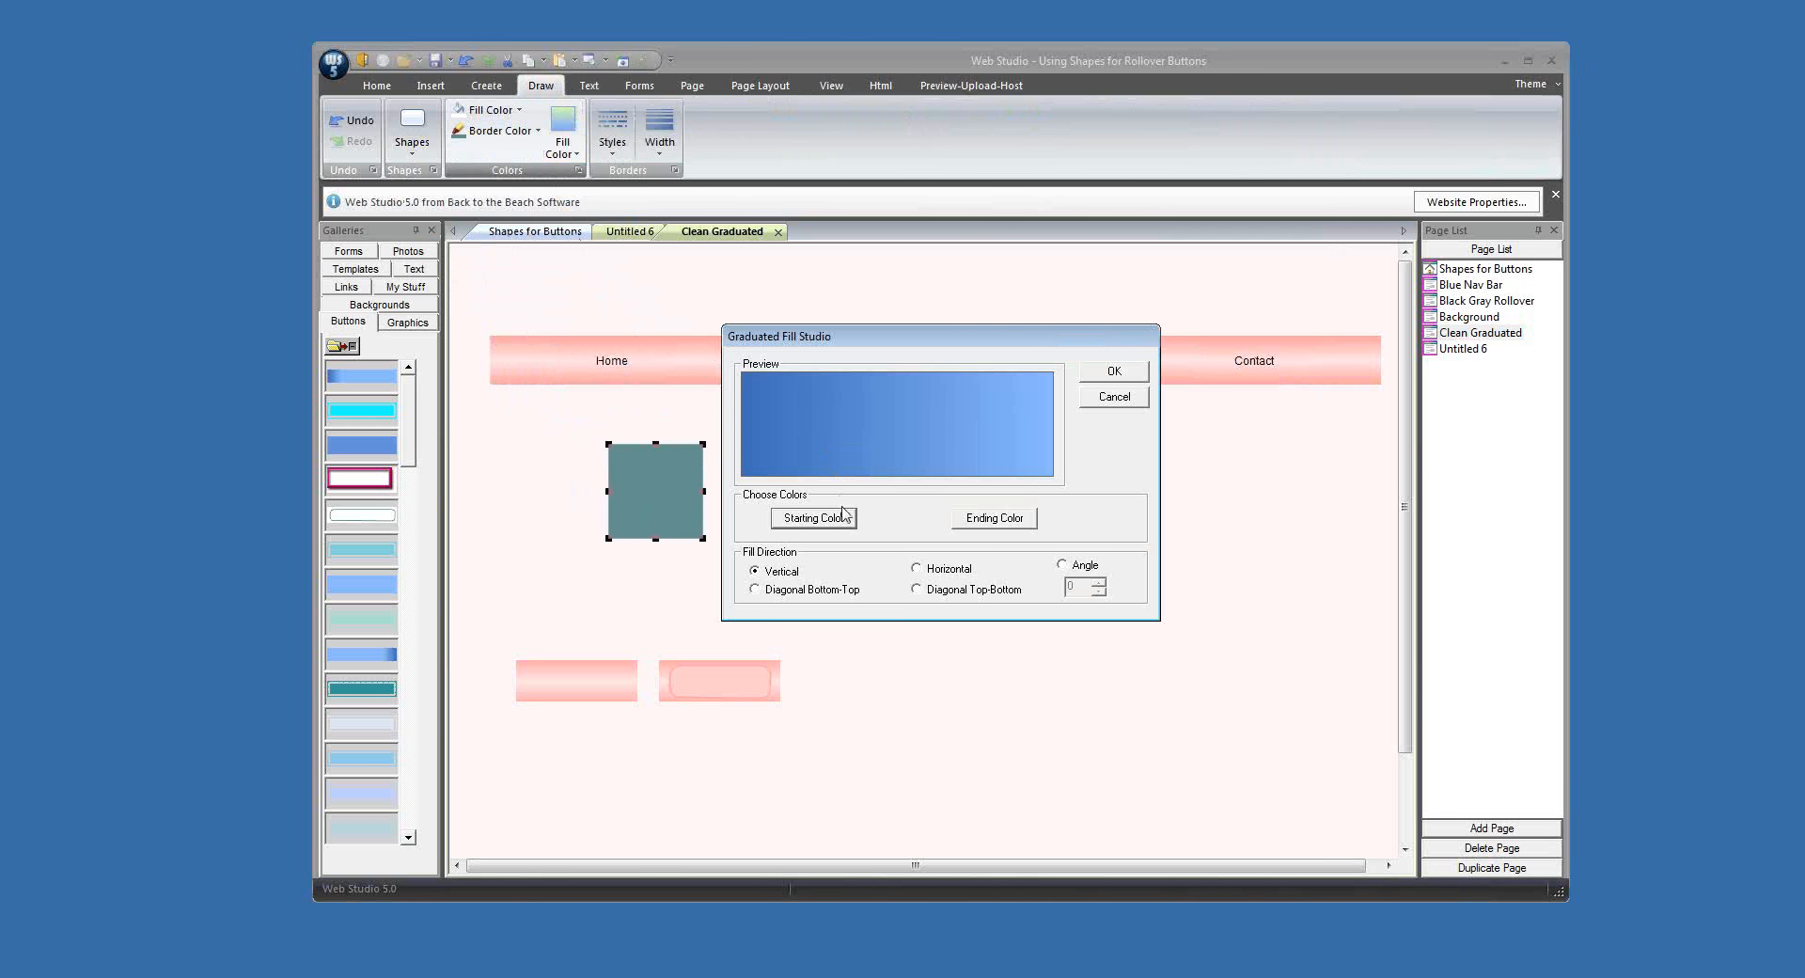
{"action": "left_click", "coordinate": [921, 570]}
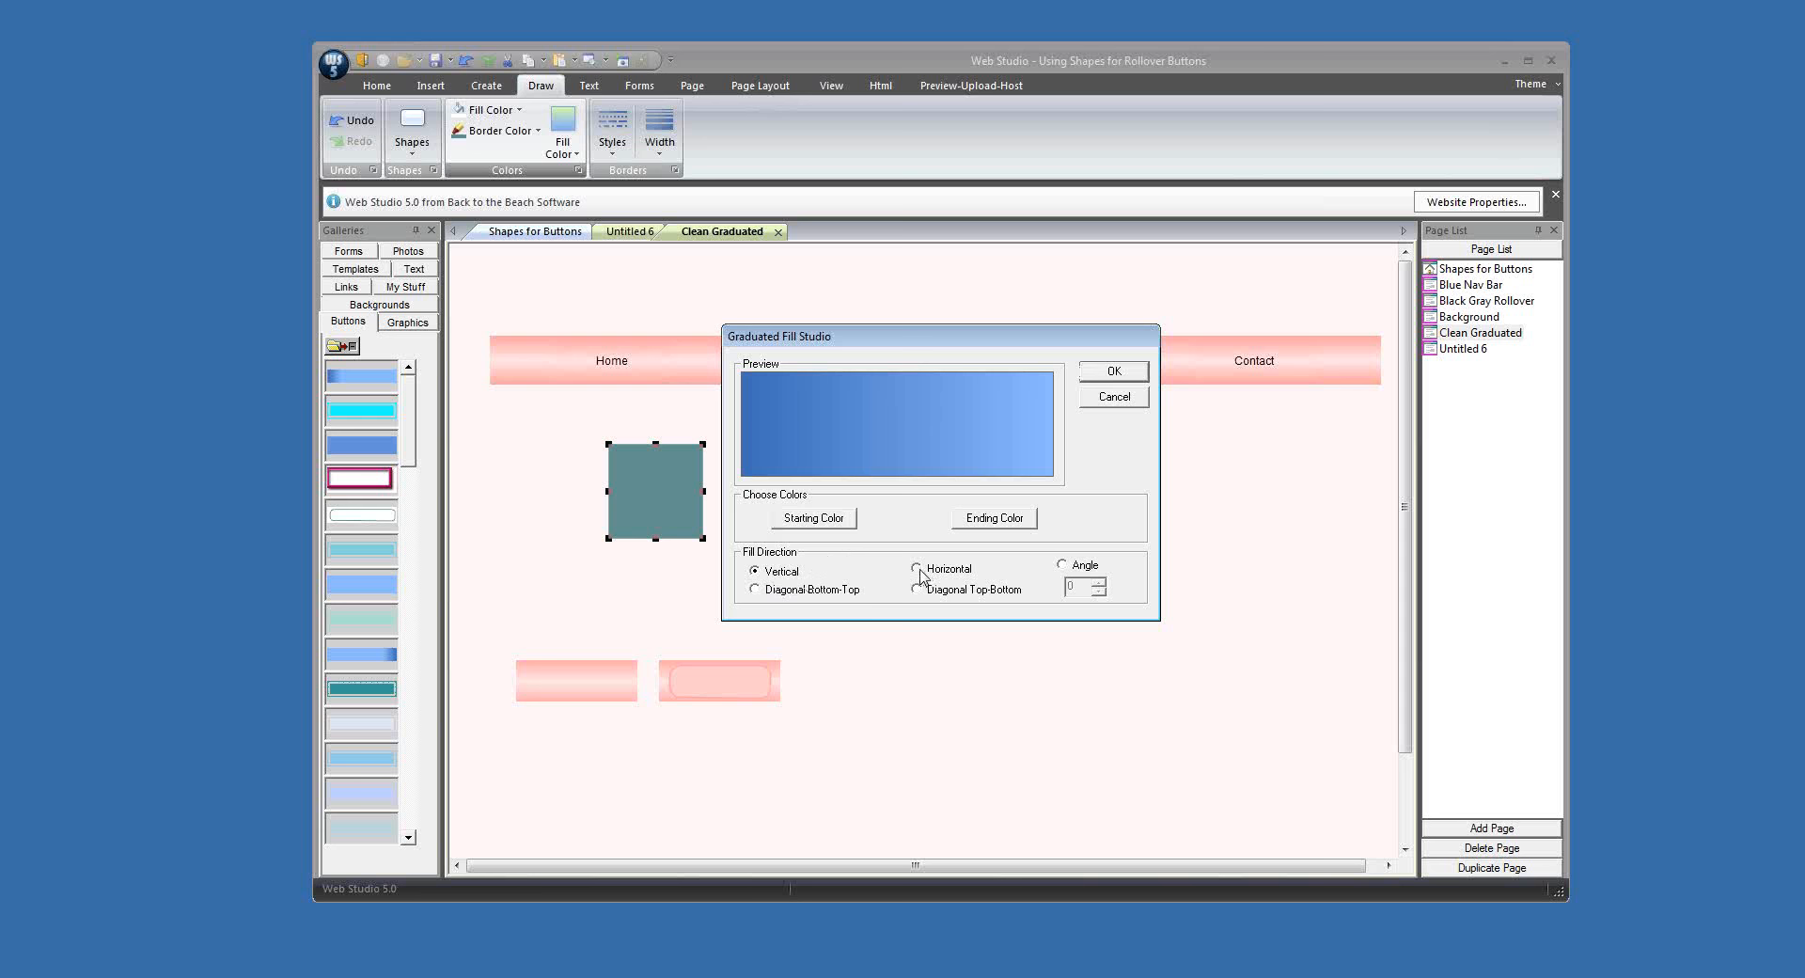
{"action": "left_click", "coordinate": [839, 520]}
{"action": "left_click", "coordinate": [1054, 456]}
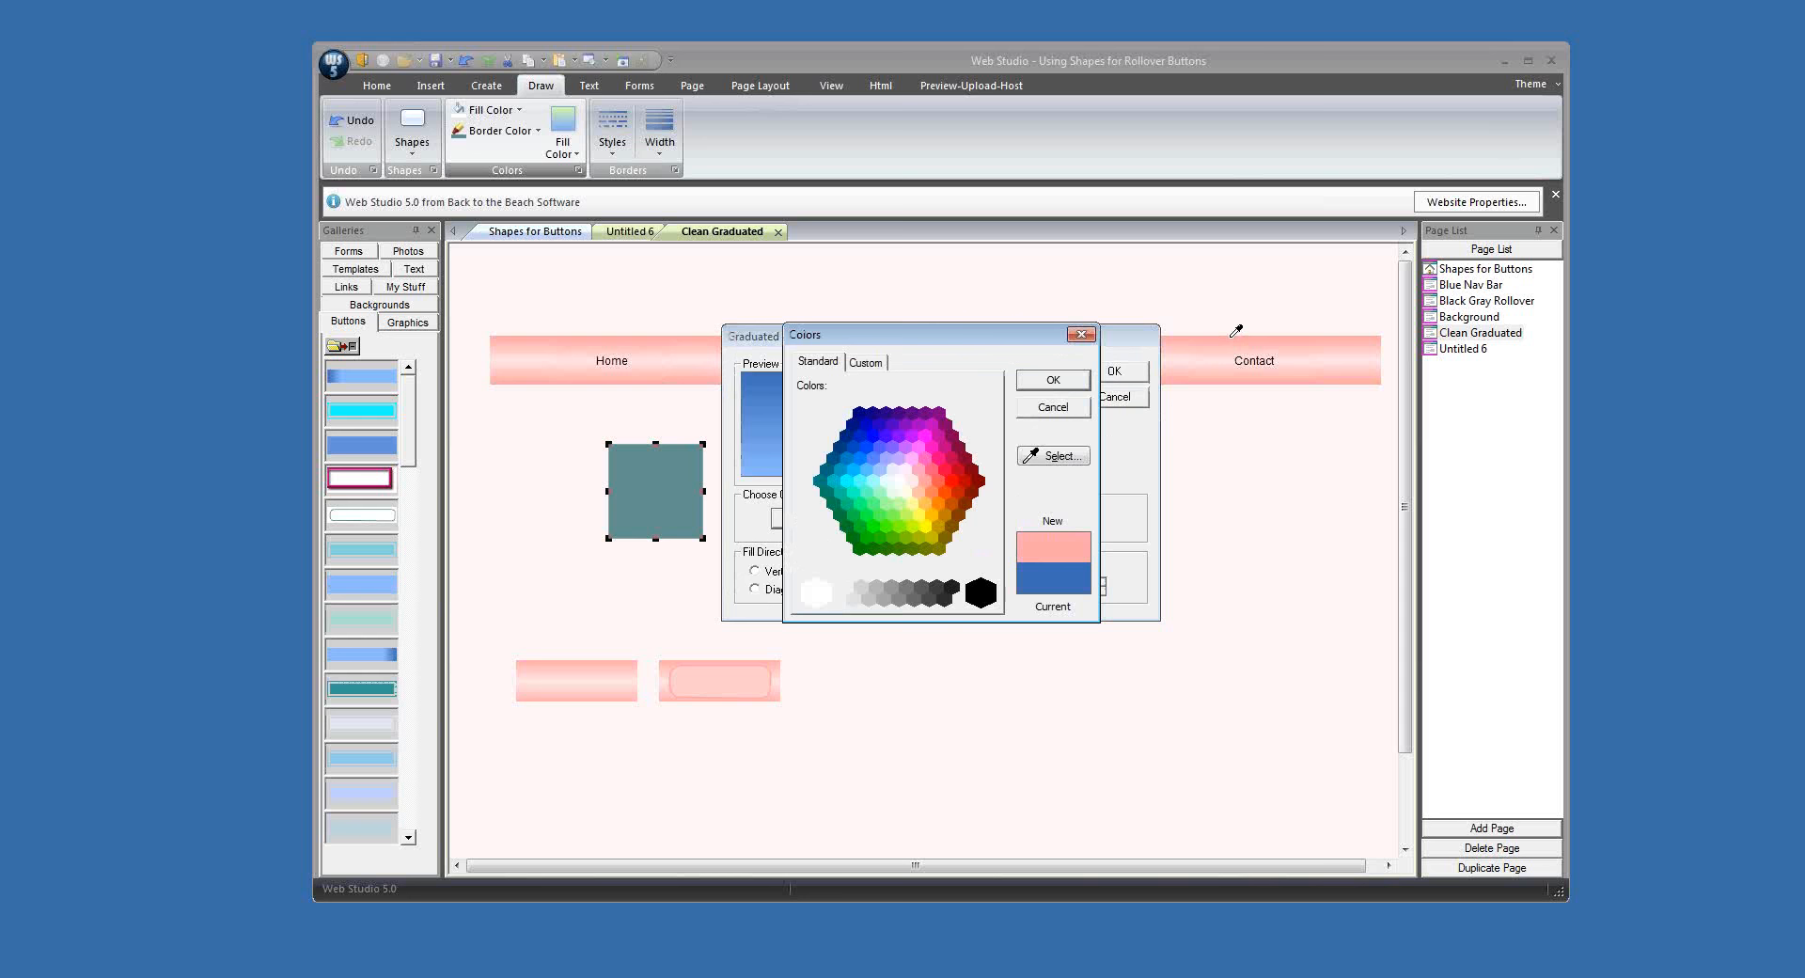
{"action": "left_click", "coordinate": [866, 363]}
{"action": "left_click", "coordinate": [953, 433]}
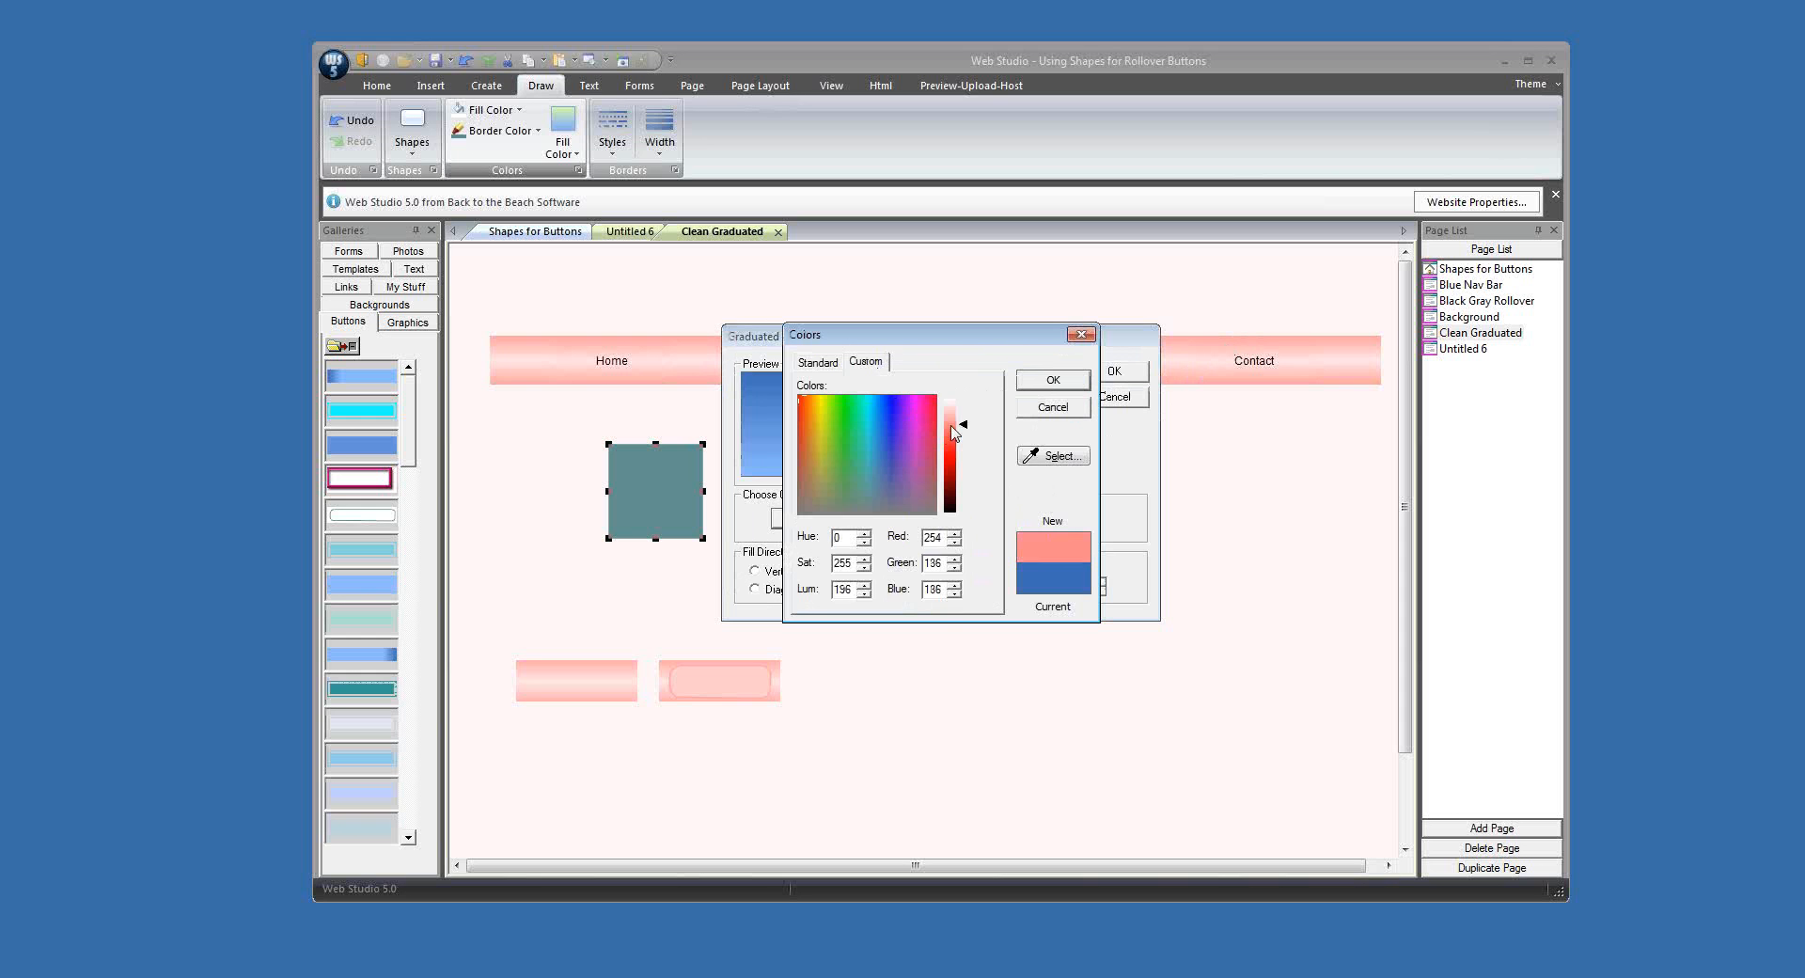
{"action": "left_click", "coordinate": [1054, 380]}
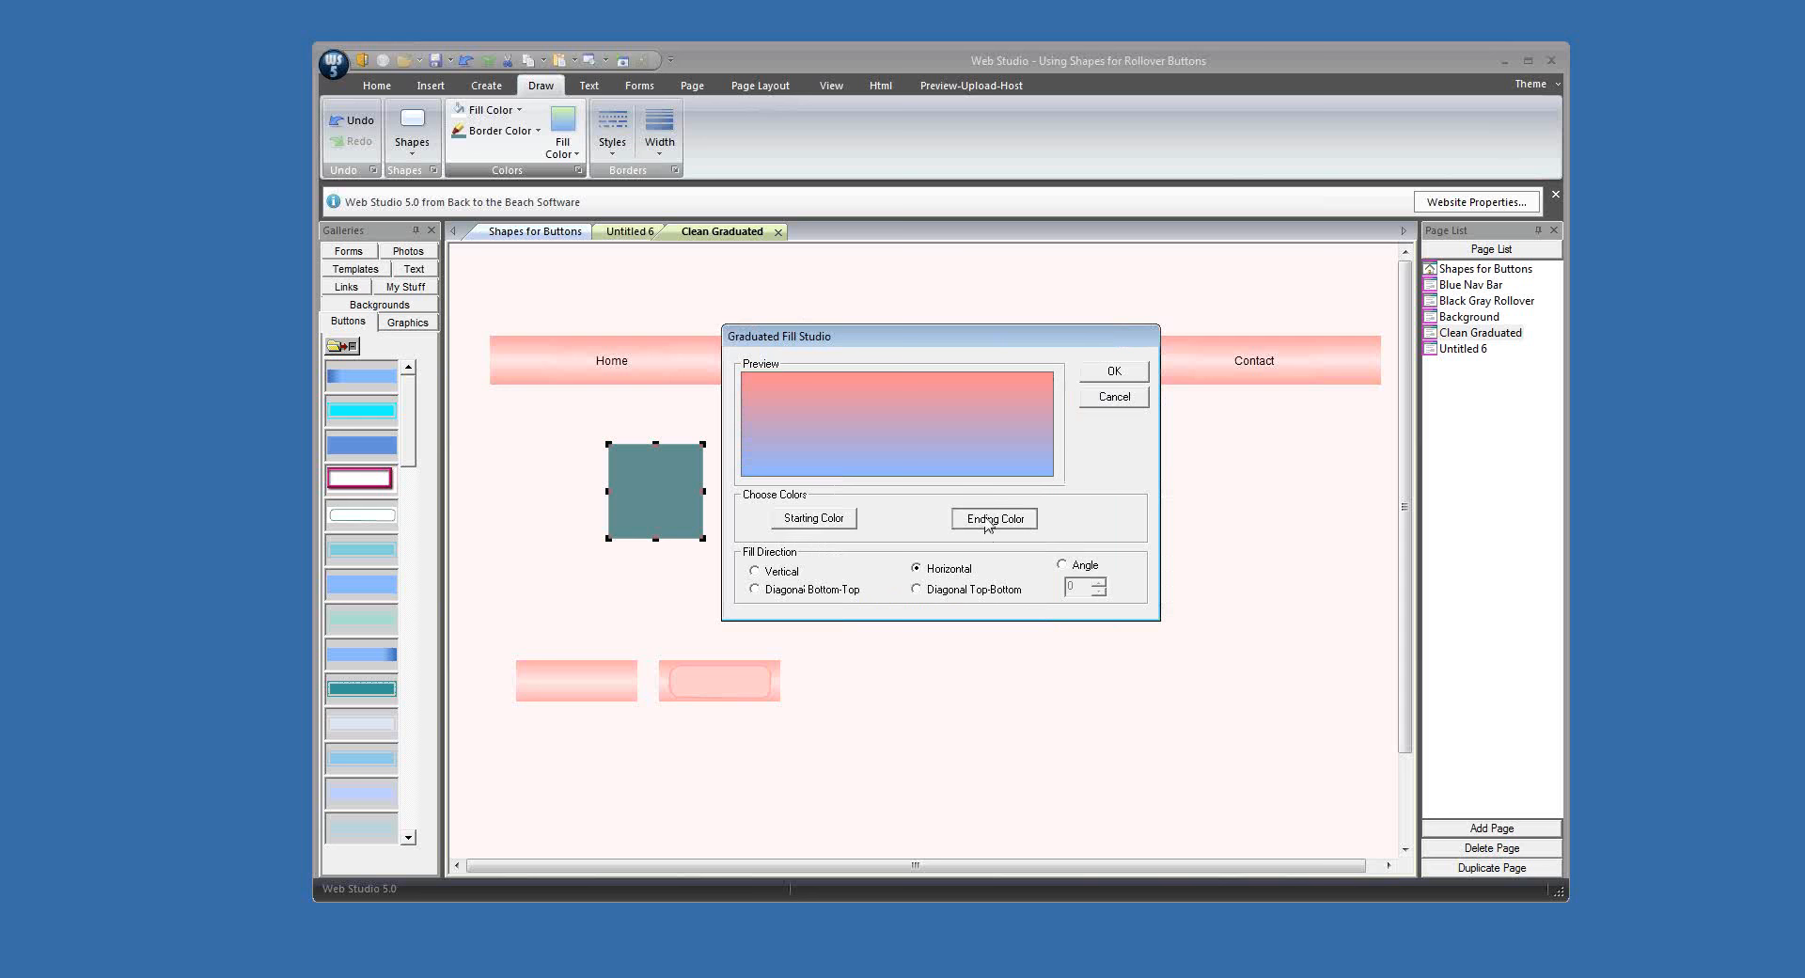
Step: Set the graduated fill's ending colour to a light pink sampled from the page
{"action": "left_click", "coordinate": [986, 526]}
{"action": "left_click", "coordinate": [1070, 459]}
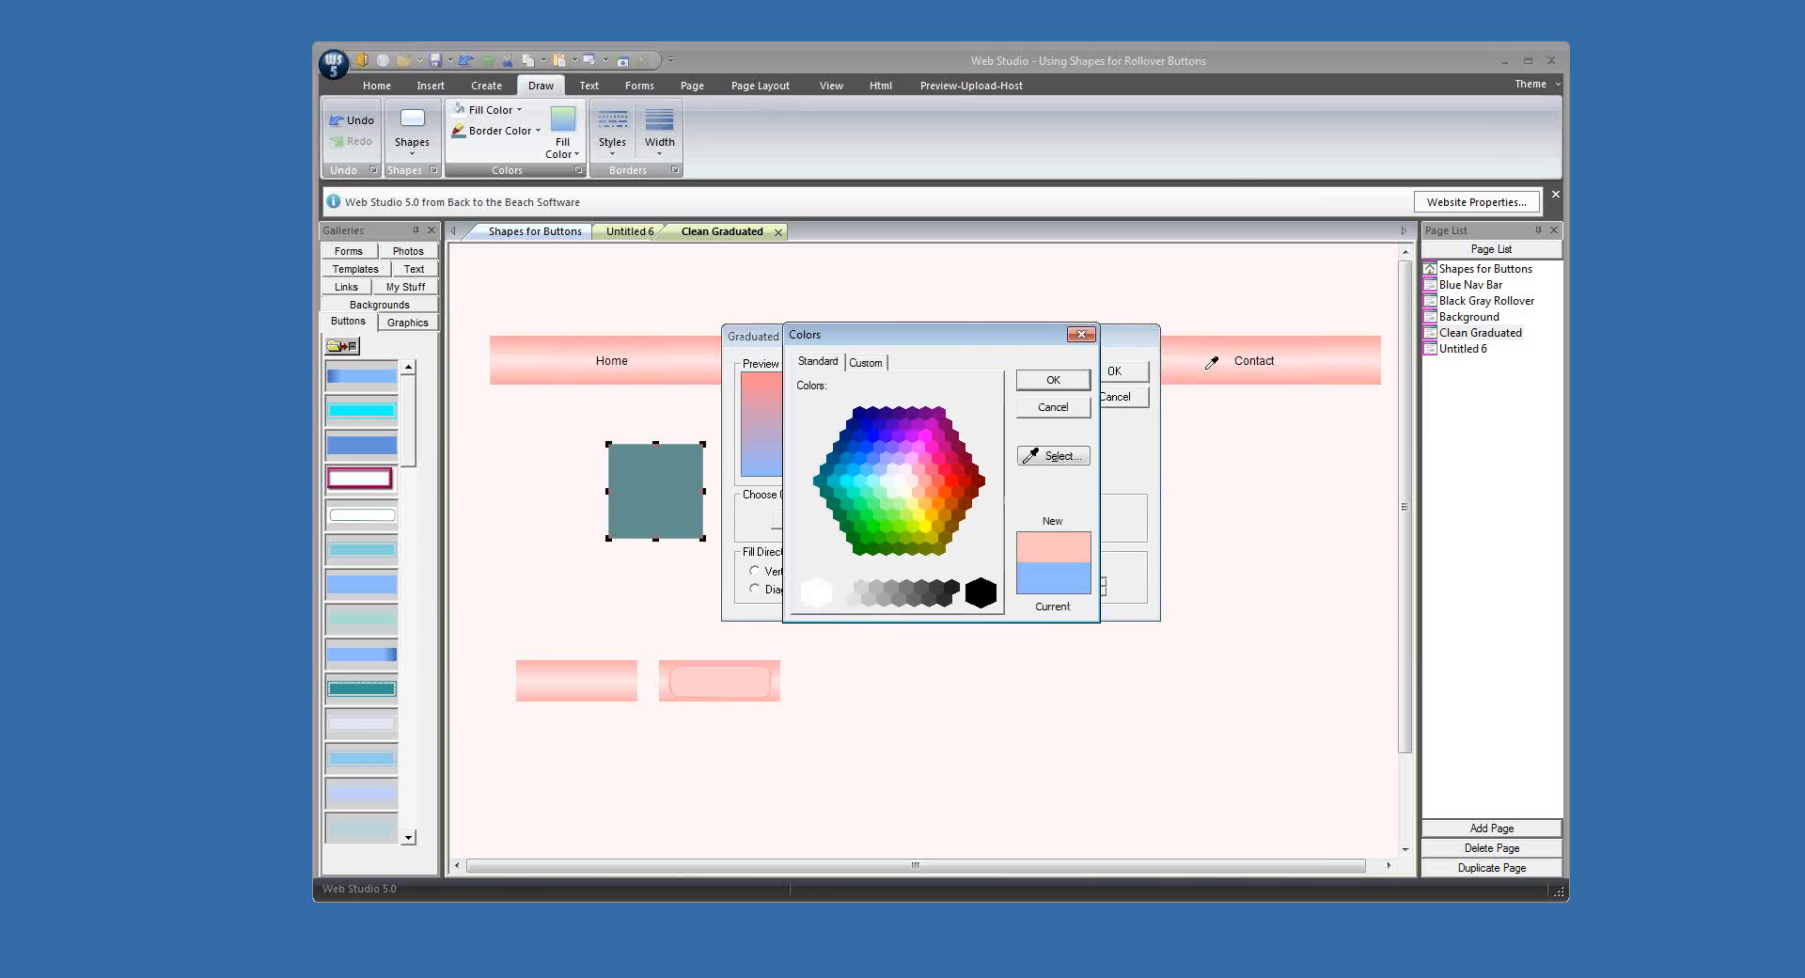
{"action": "left_click", "coordinate": [865, 363]}
{"action": "left_click", "coordinate": [1045, 381]}
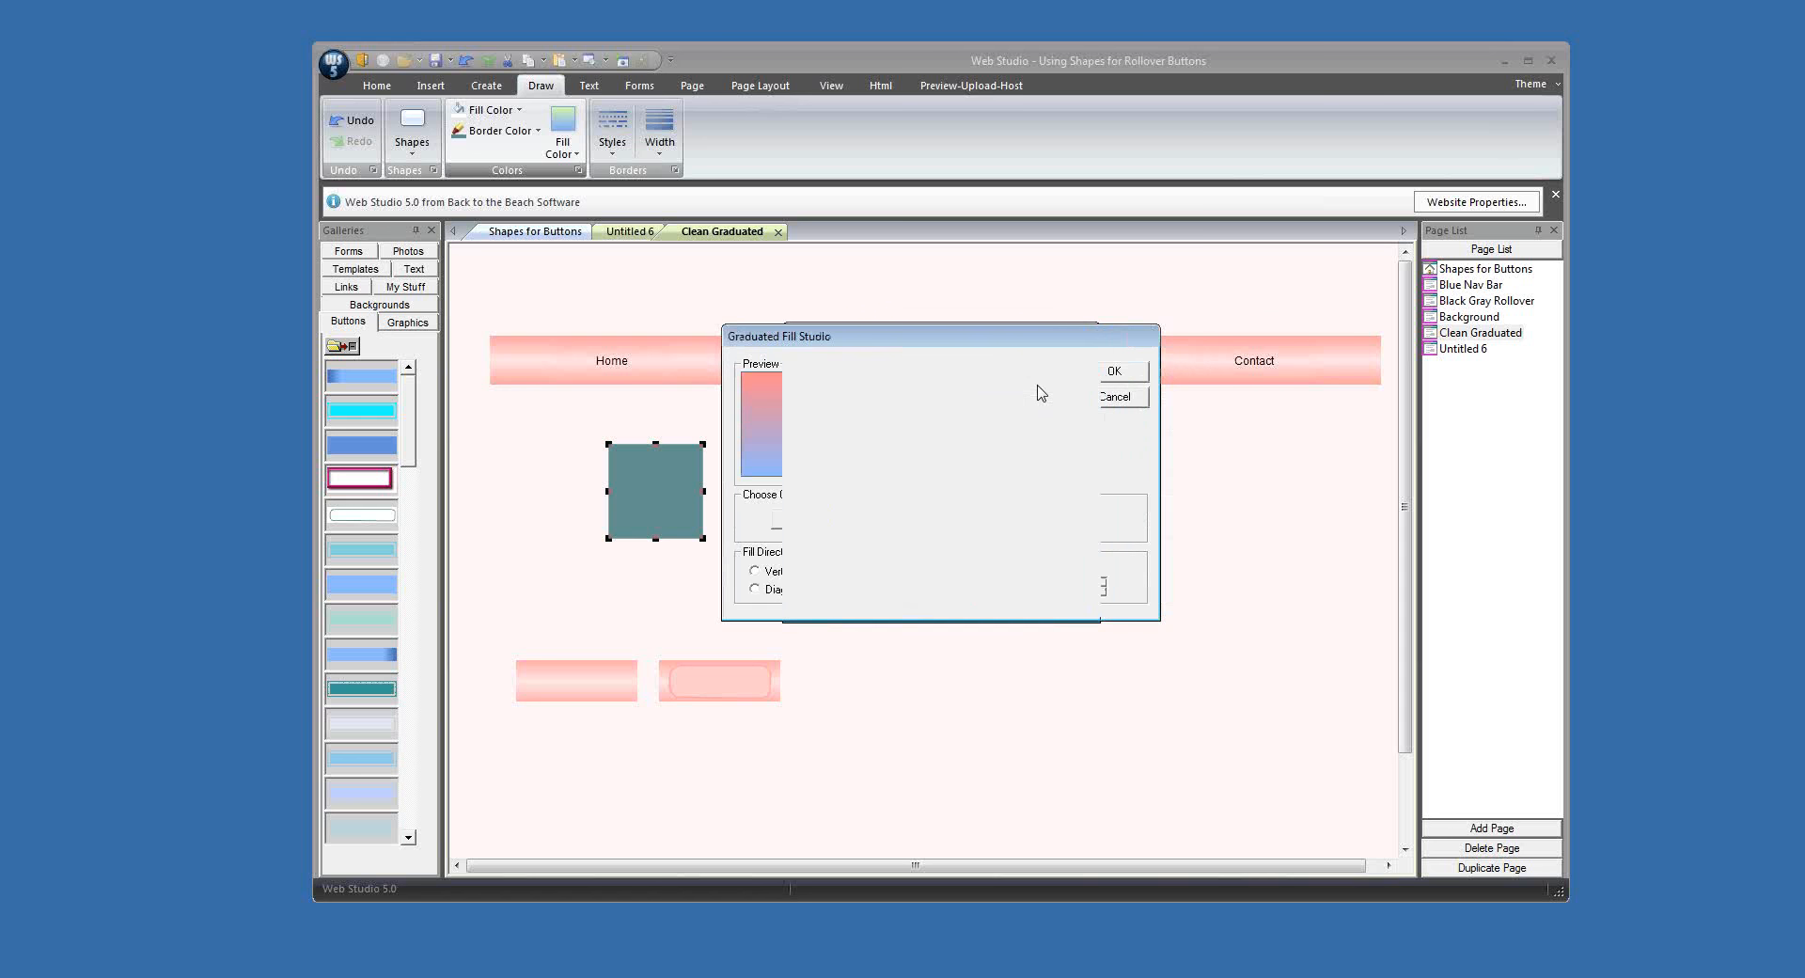
Step: Apply the graduated fill to the square below the navigation bar, reposition it near the bar's left end and remove its border
{"action": "left_click", "coordinate": [1114, 371]}
{"action": "left_click_drag", "start_coordinate": [684, 505], "coordinate": [589, 483]}
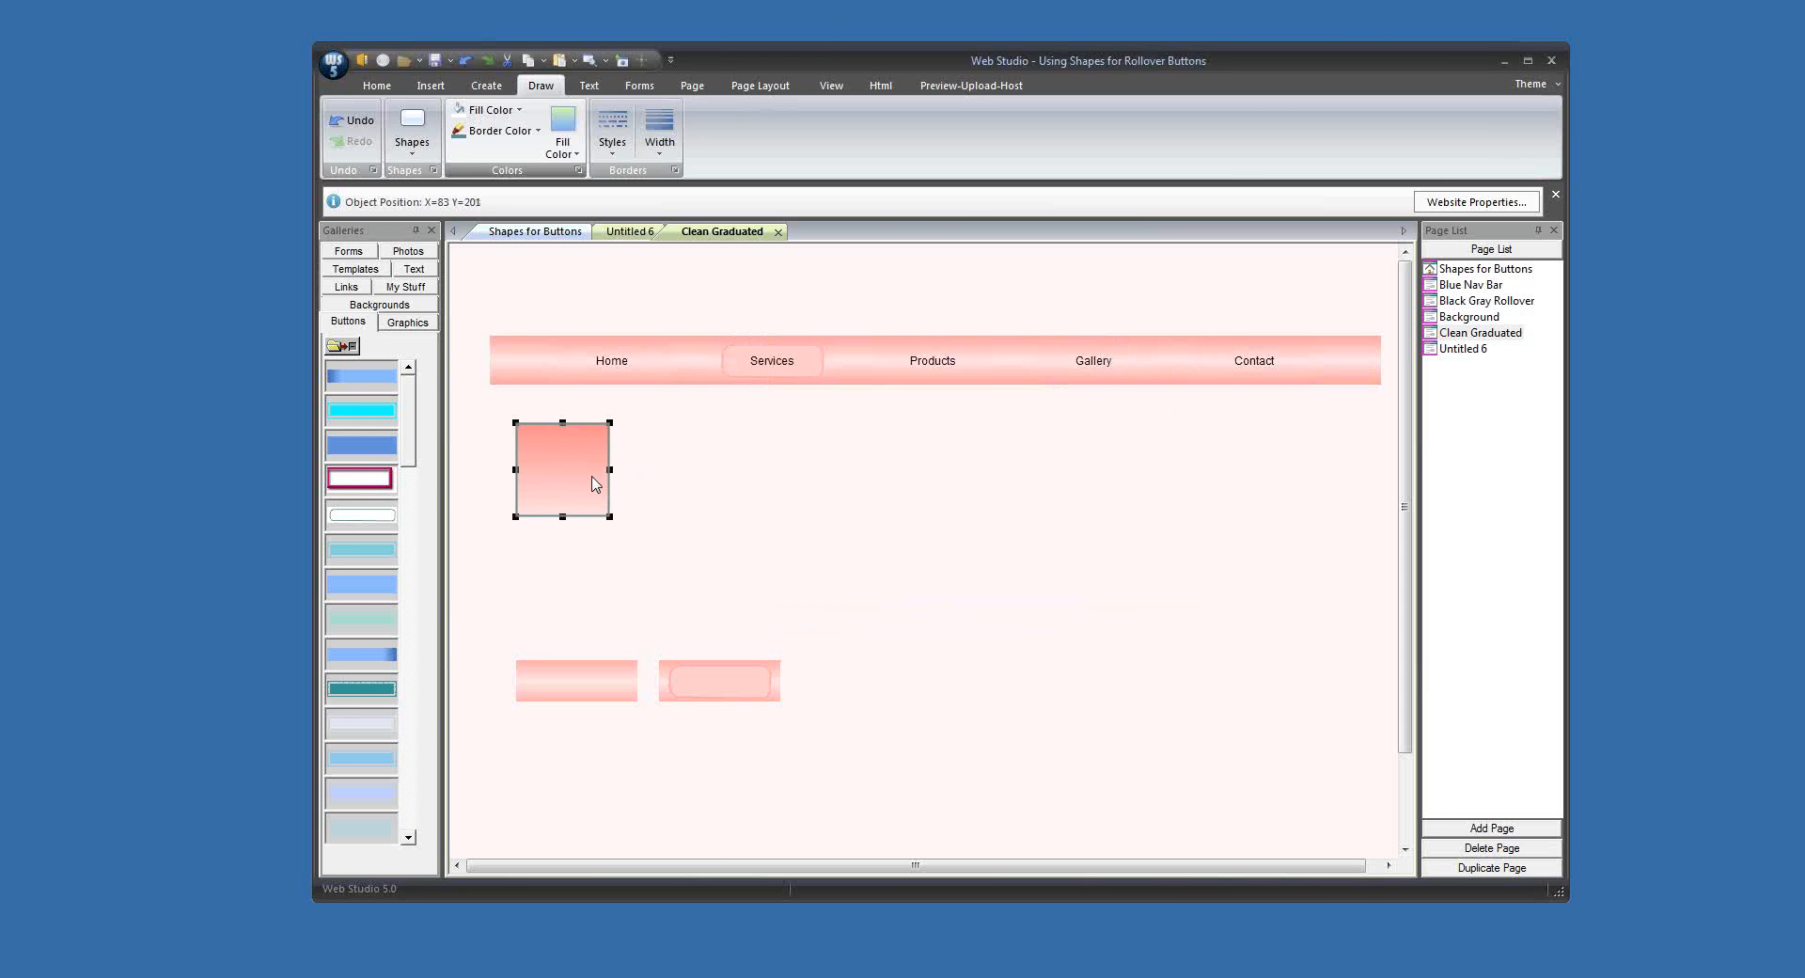
{"action": "left_click", "coordinate": [659, 132]}
{"action": "left_click", "coordinate": [676, 176]}
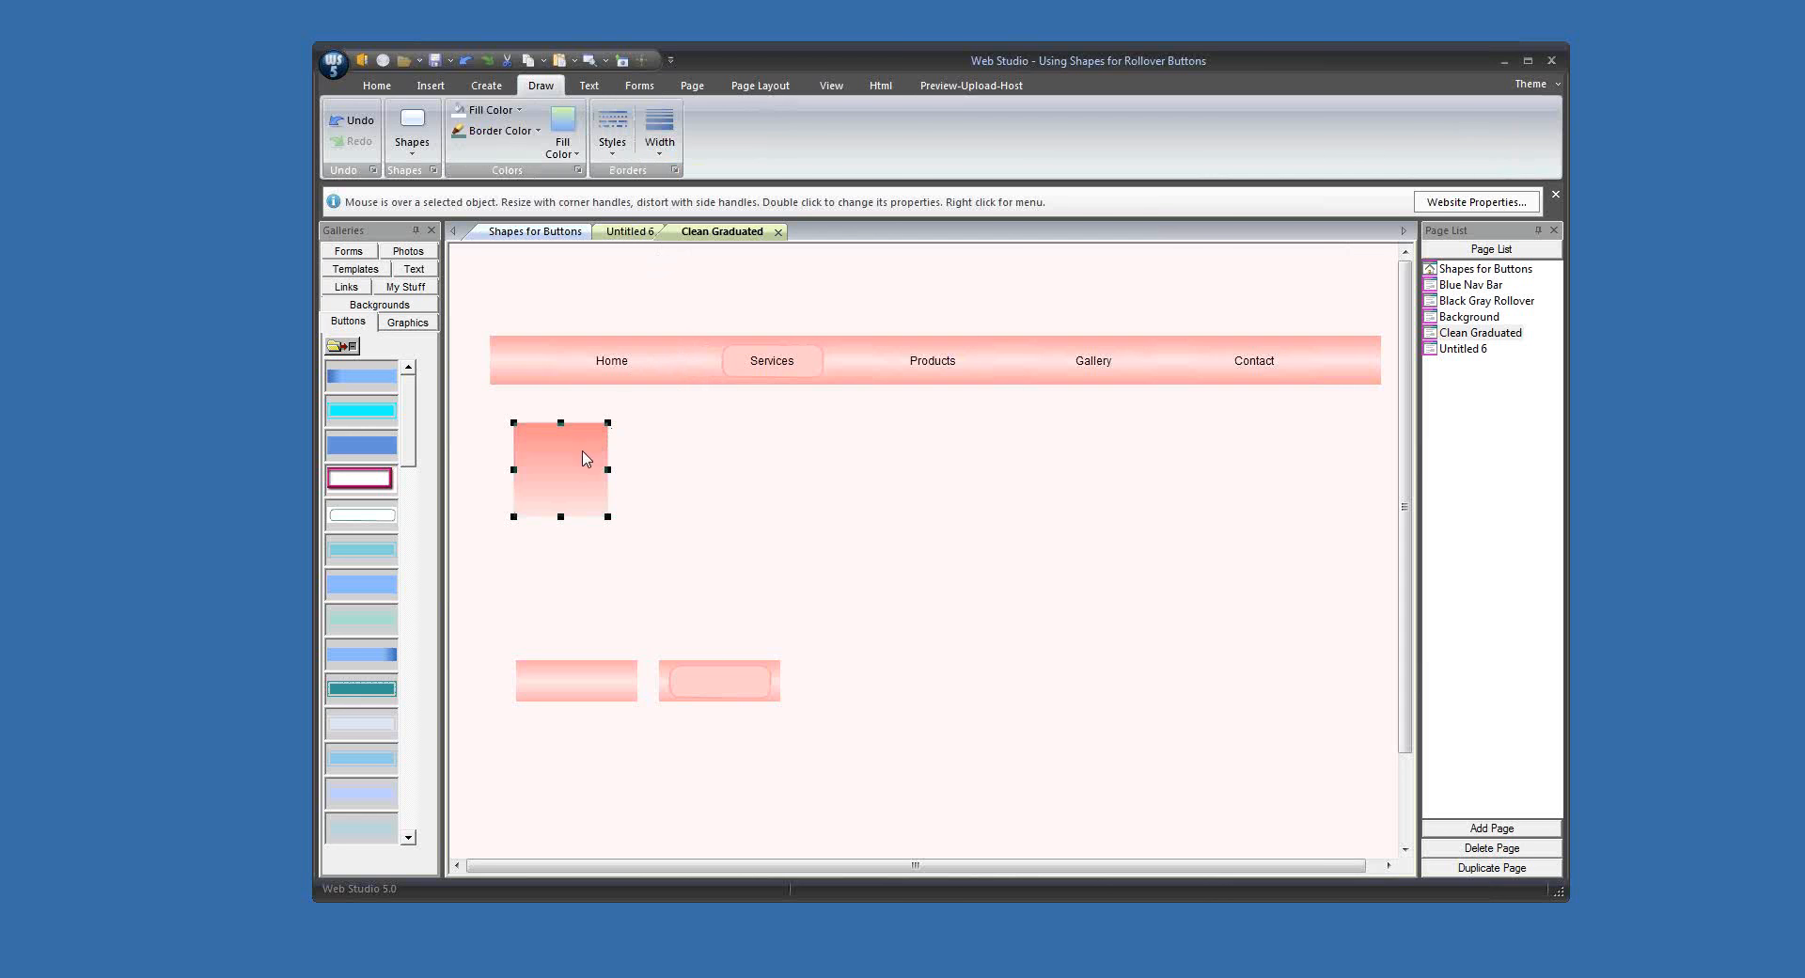
Step: Align the graduated rectangle under the navigation bar, stretching it to the bar's width and flattening it into a thin strip
{"action": "left_click_drag", "start_coordinate": [588, 455], "coordinate": [1375, 478]}
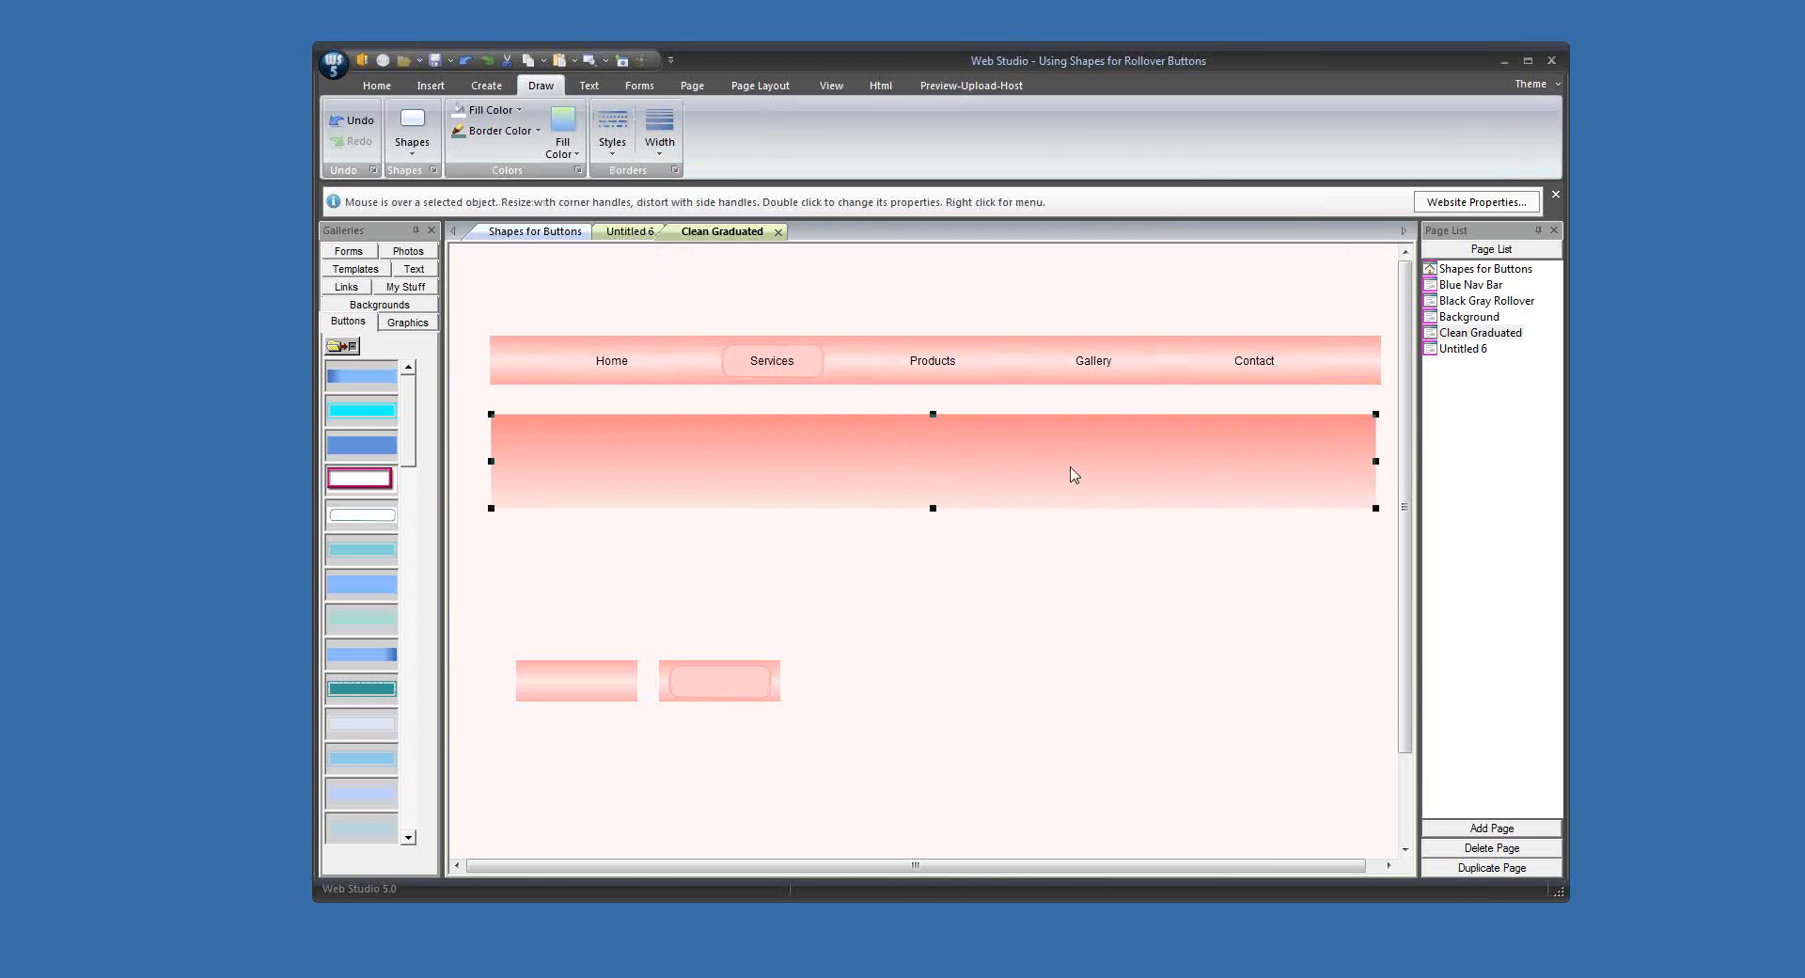
{"action": "left_click_drag", "start_coordinate": [934, 509], "coordinate": [931, 452]}
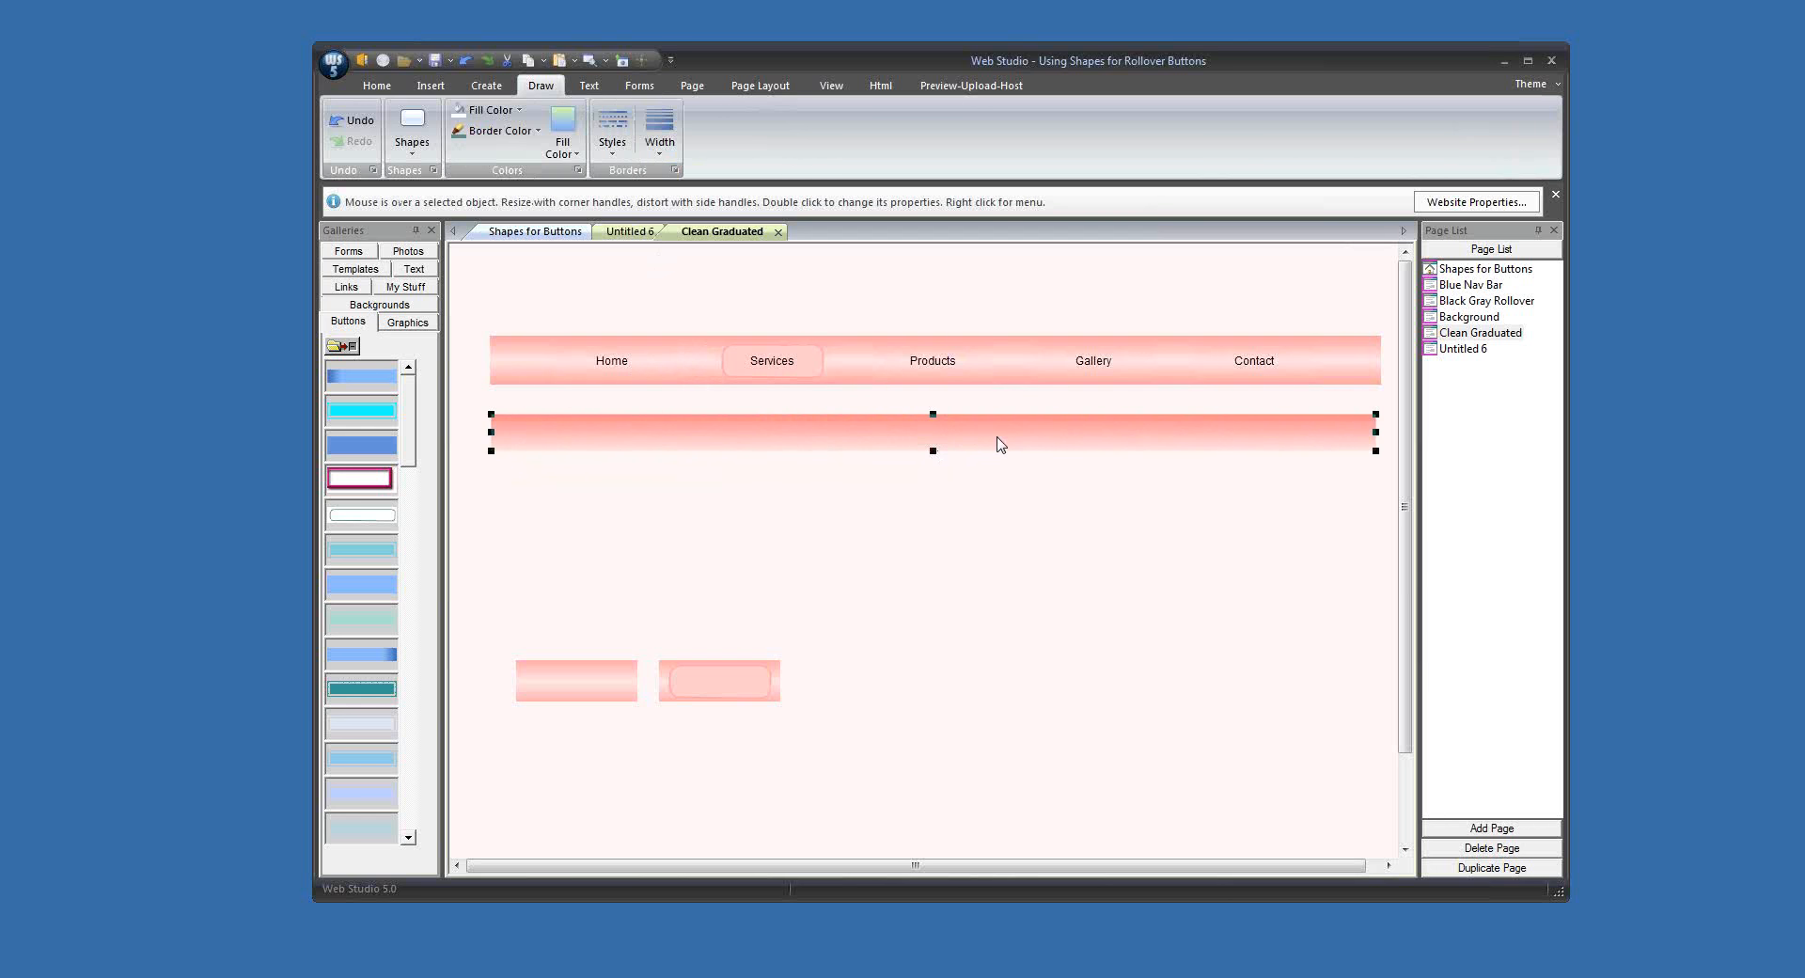
Step: Lighten the starting colour of the strip's graduated fill to a softer pink
{"action": "left_click", "coordinate": [563, 145]}
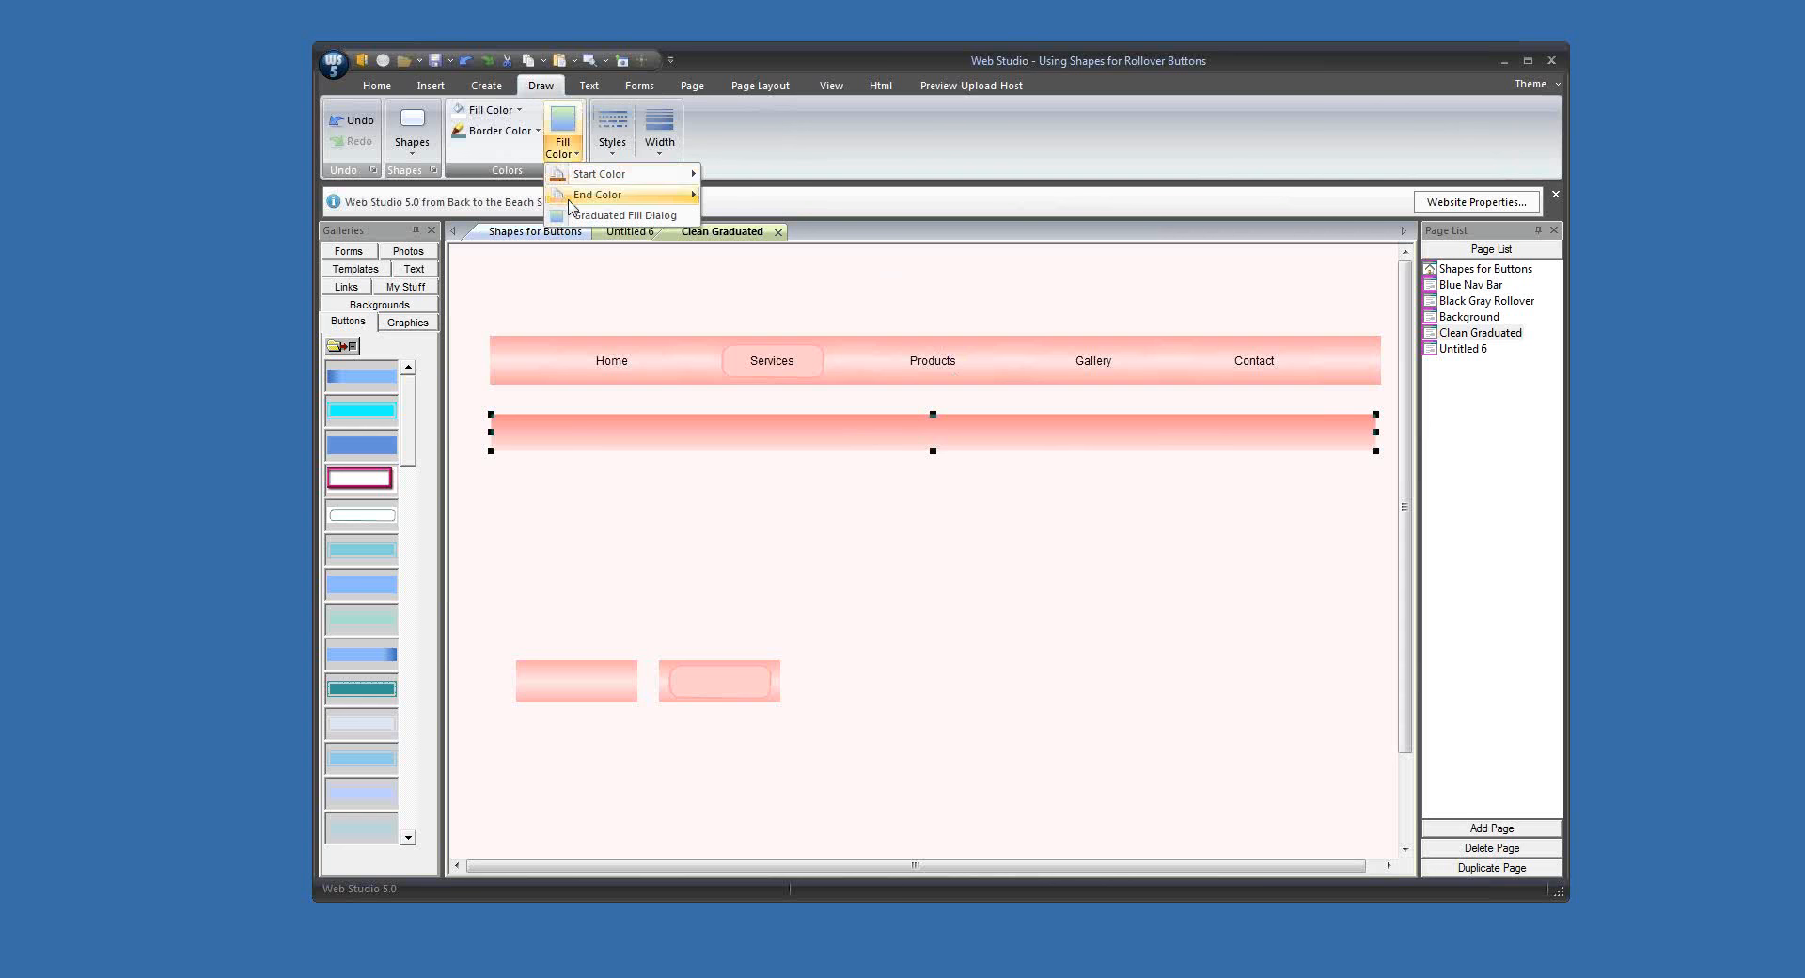
{"action": "left_click", "coordinate": [581, 217]}
{"action": "left_click", "coordinate": [830, 518]}
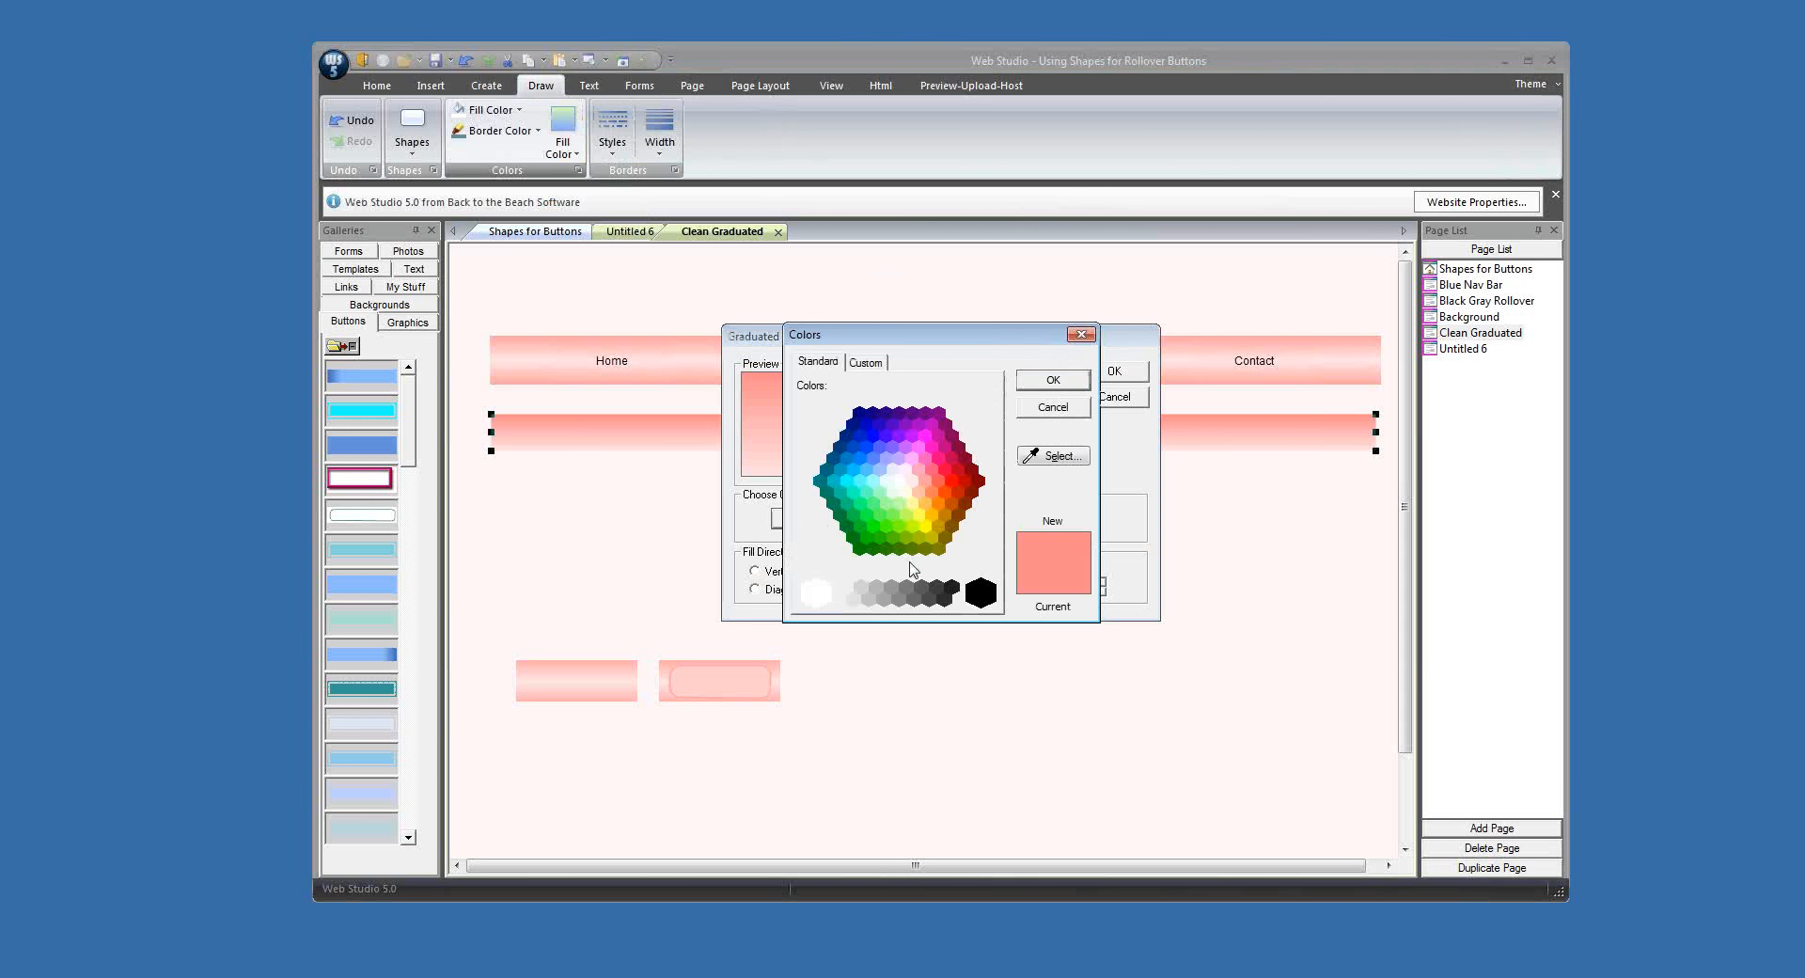
{"action": "left_click", "coordinate": [872, 362]}
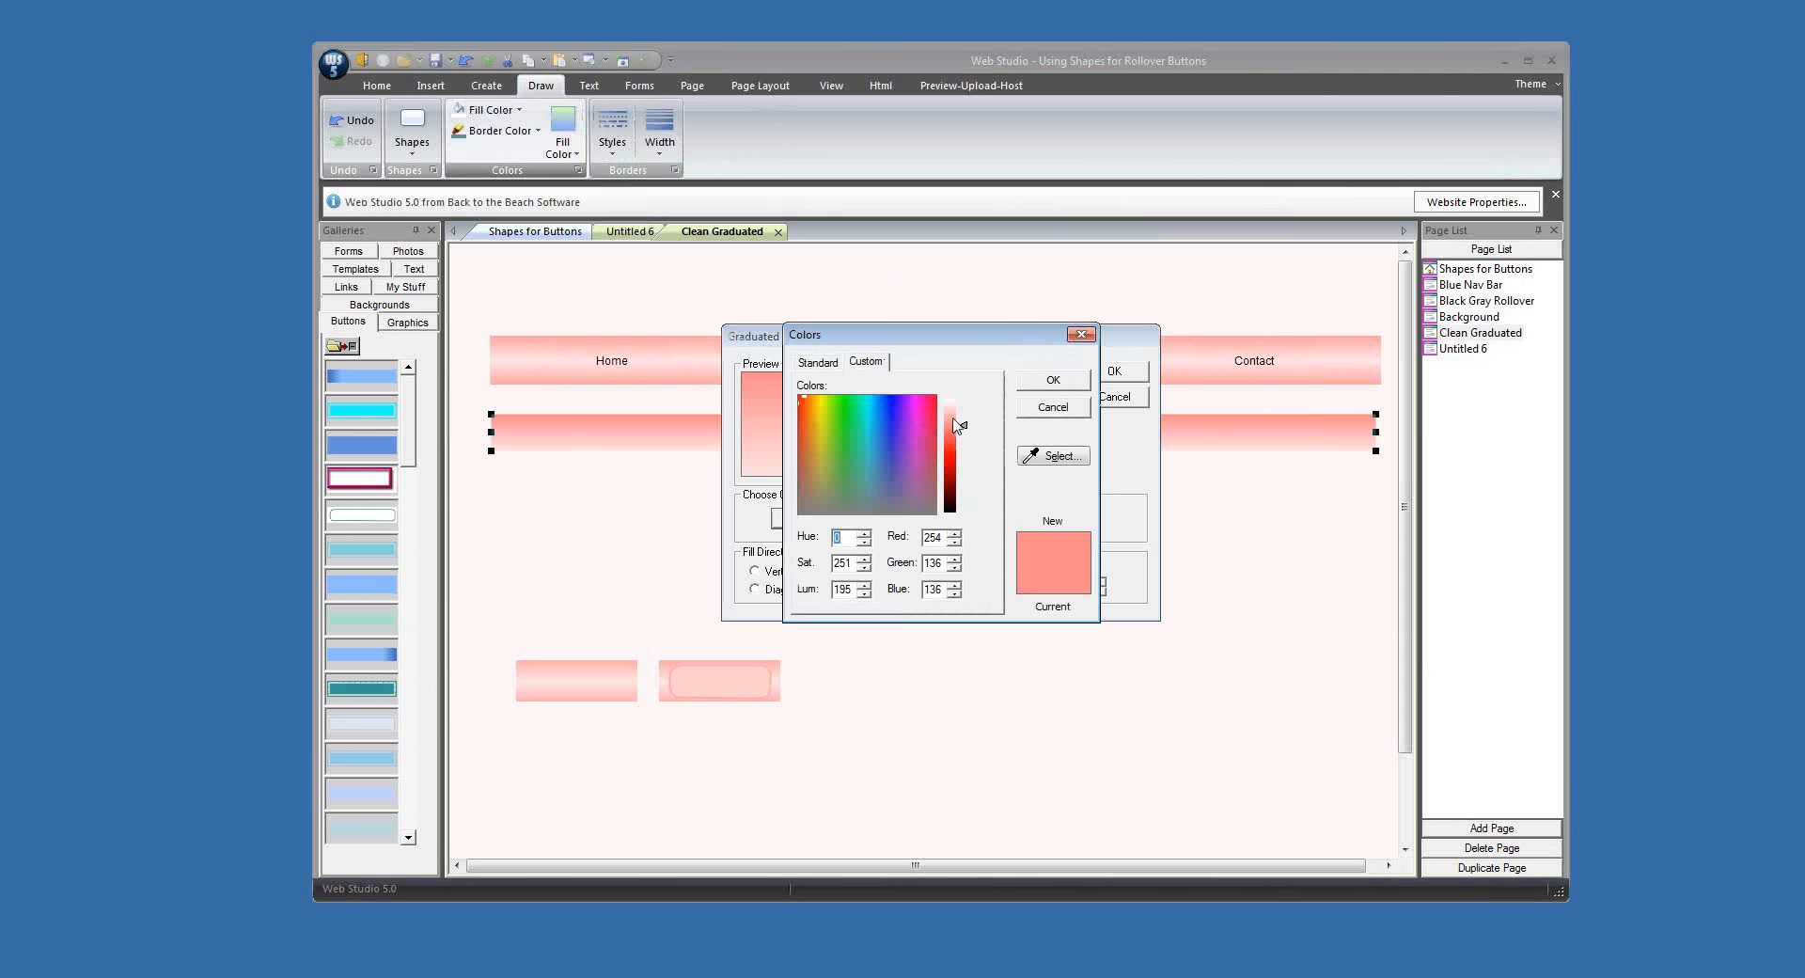
{"action": "left_click", "coordinate": [1053, 380]}
{"action": "left_click", "coordinate": [1114, 373]}
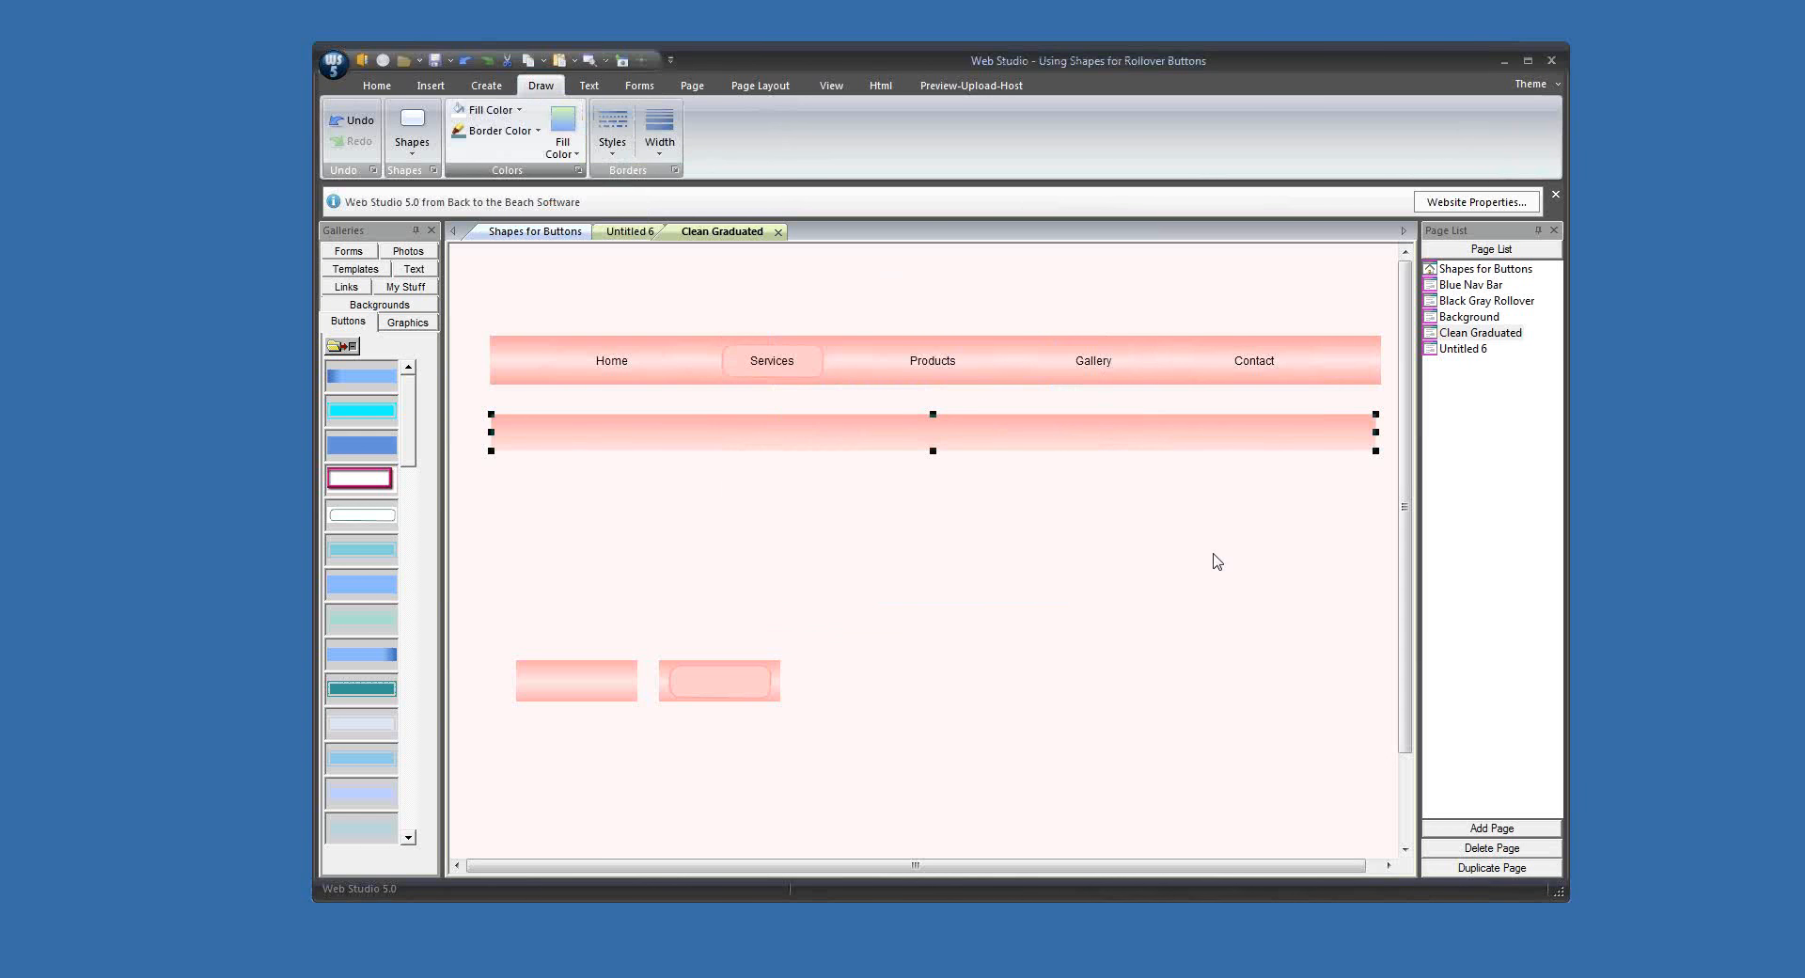
{"action": "left_click", "coordinate": [1037, 488]}
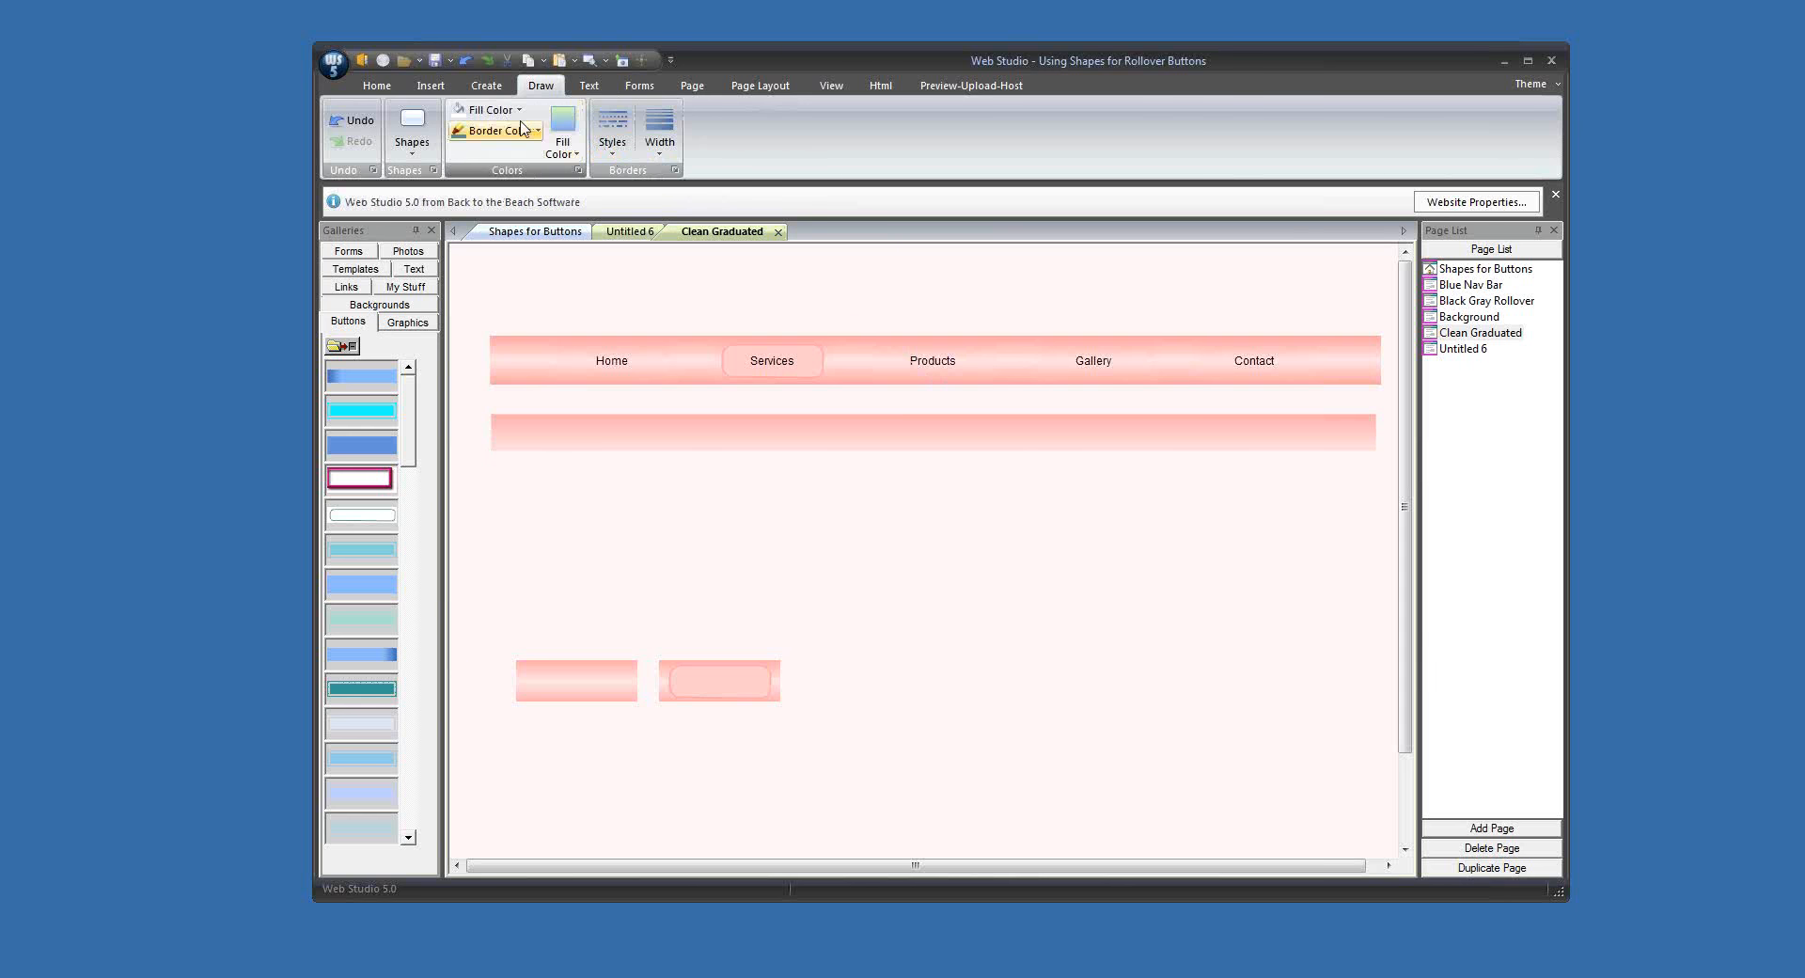
{"action": "left_click", "coordinate": [412, 130]}
{"action": "left_click", "coordinate": [452, 200]}
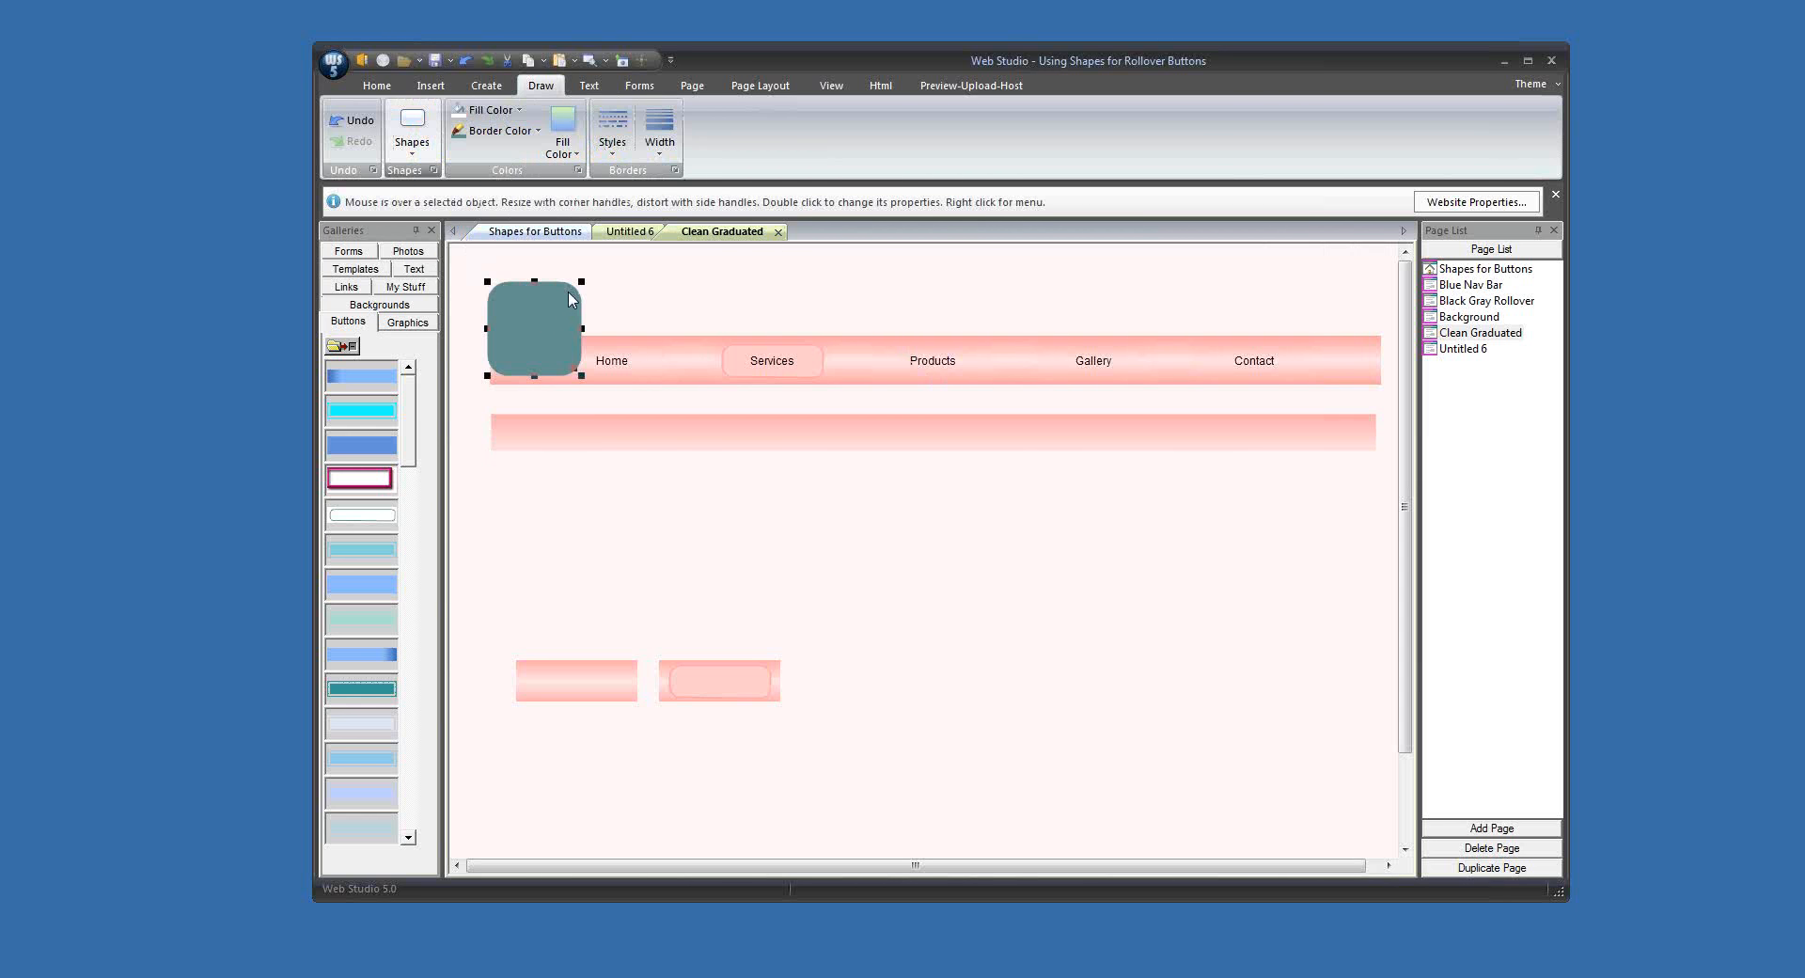
{"action": "key", "text": "Delete"}
Step: Place a new plain rectangle just below the left end of the pink strip
{"action": "left_click", "coordinate": [413, 151]}
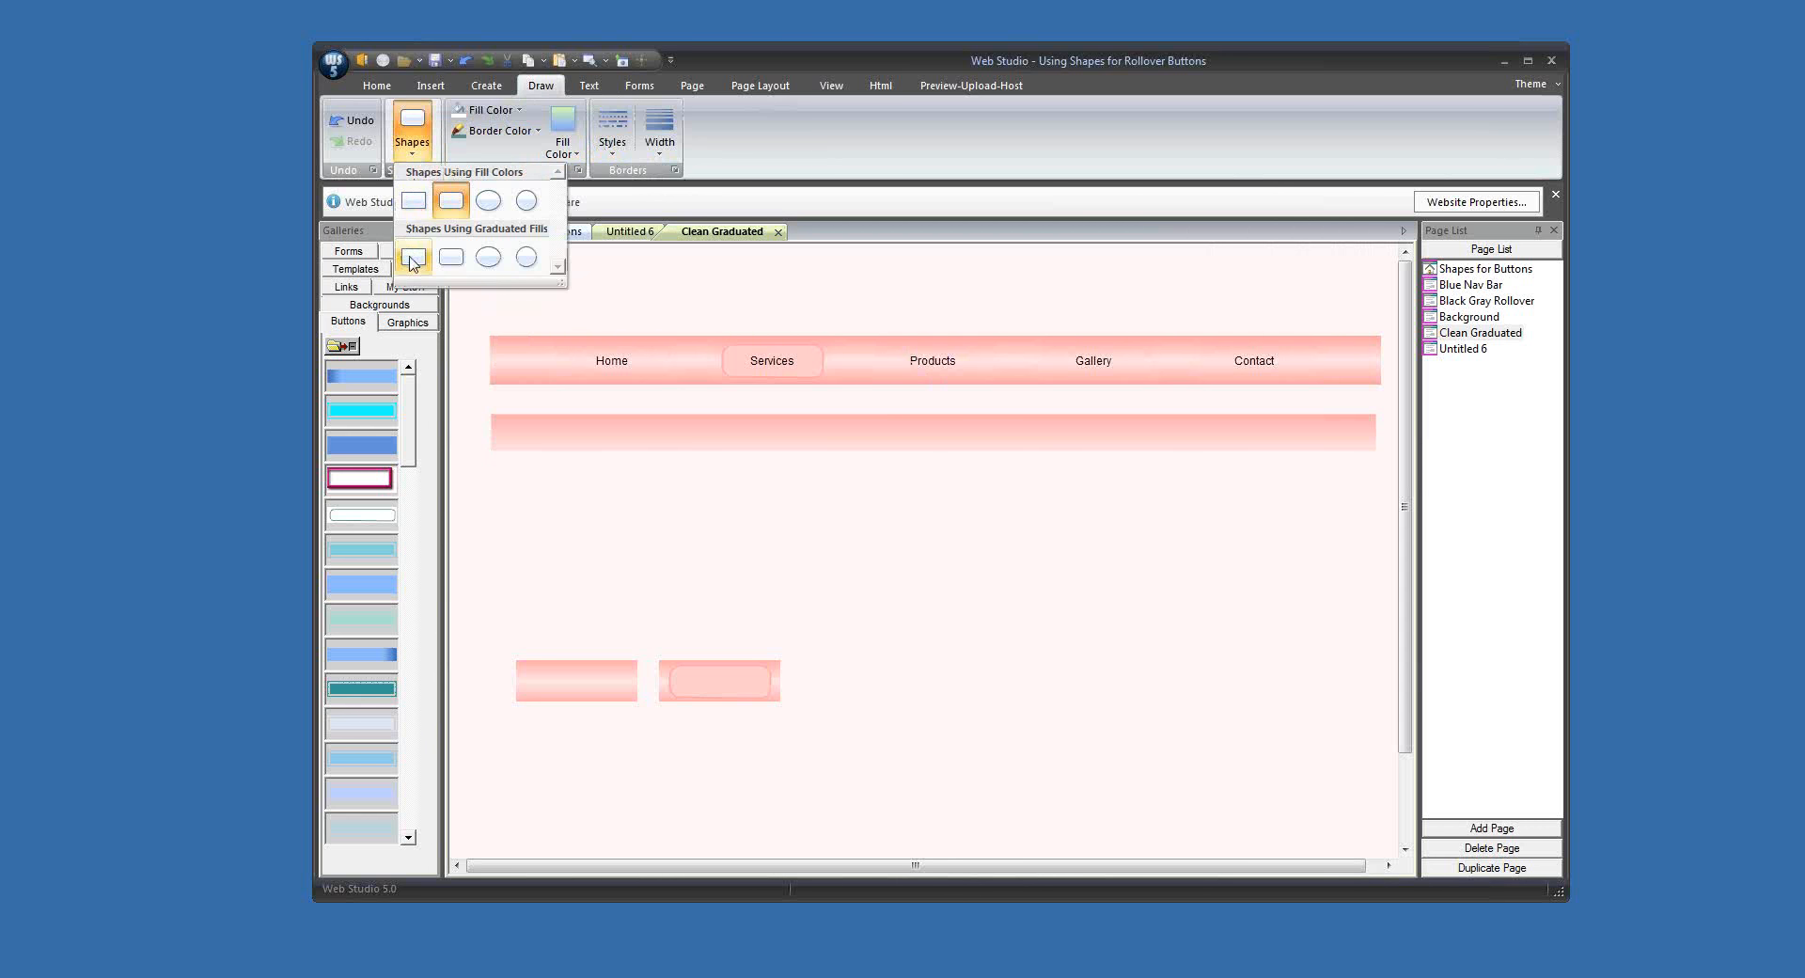
{"action": "left_click", "coordinate": [413, 200]}
{"action": "left_click_drag", "start_coordinate": [514, 312], "coordinate": [543, 514]}
Step: Start a horizontal graduated fill for the new rectangle, with its starting colour sampled from the strip's pale lower area
{"action": "left_click", "coordinate": [566, 155]}
{"action": "left_click", "coordinate": [611, 211]}
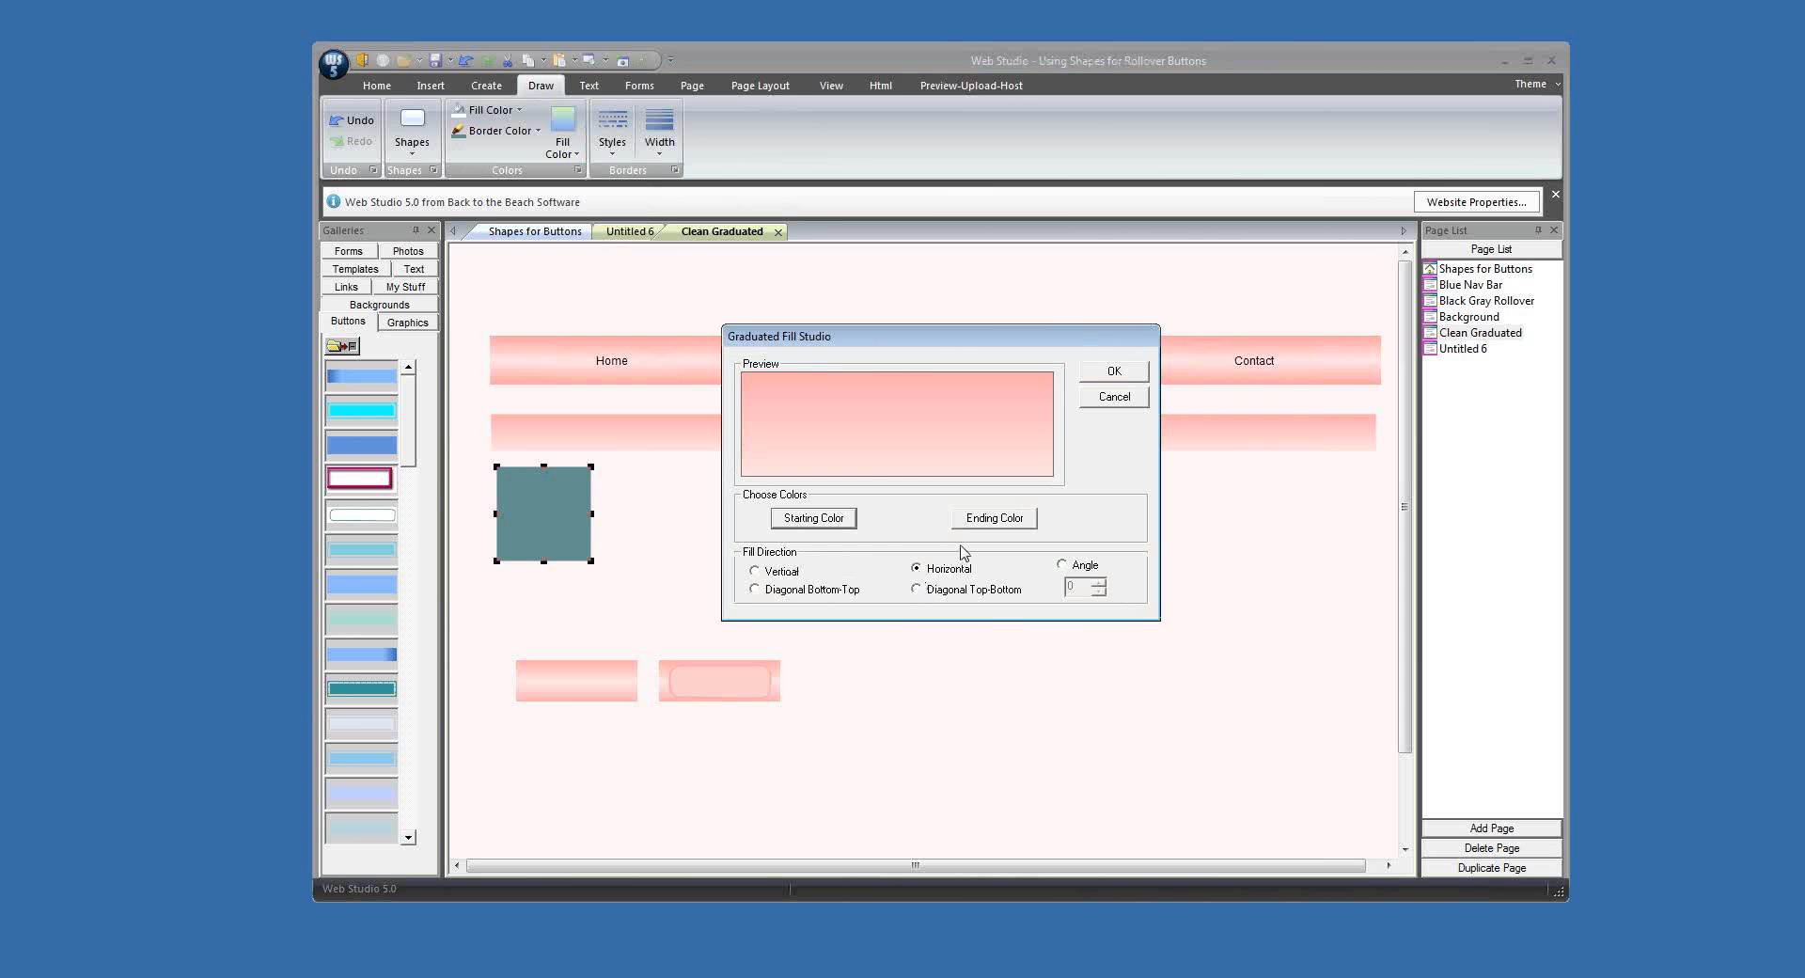
{"action": "left_click", "coordinate": [817, 522]}
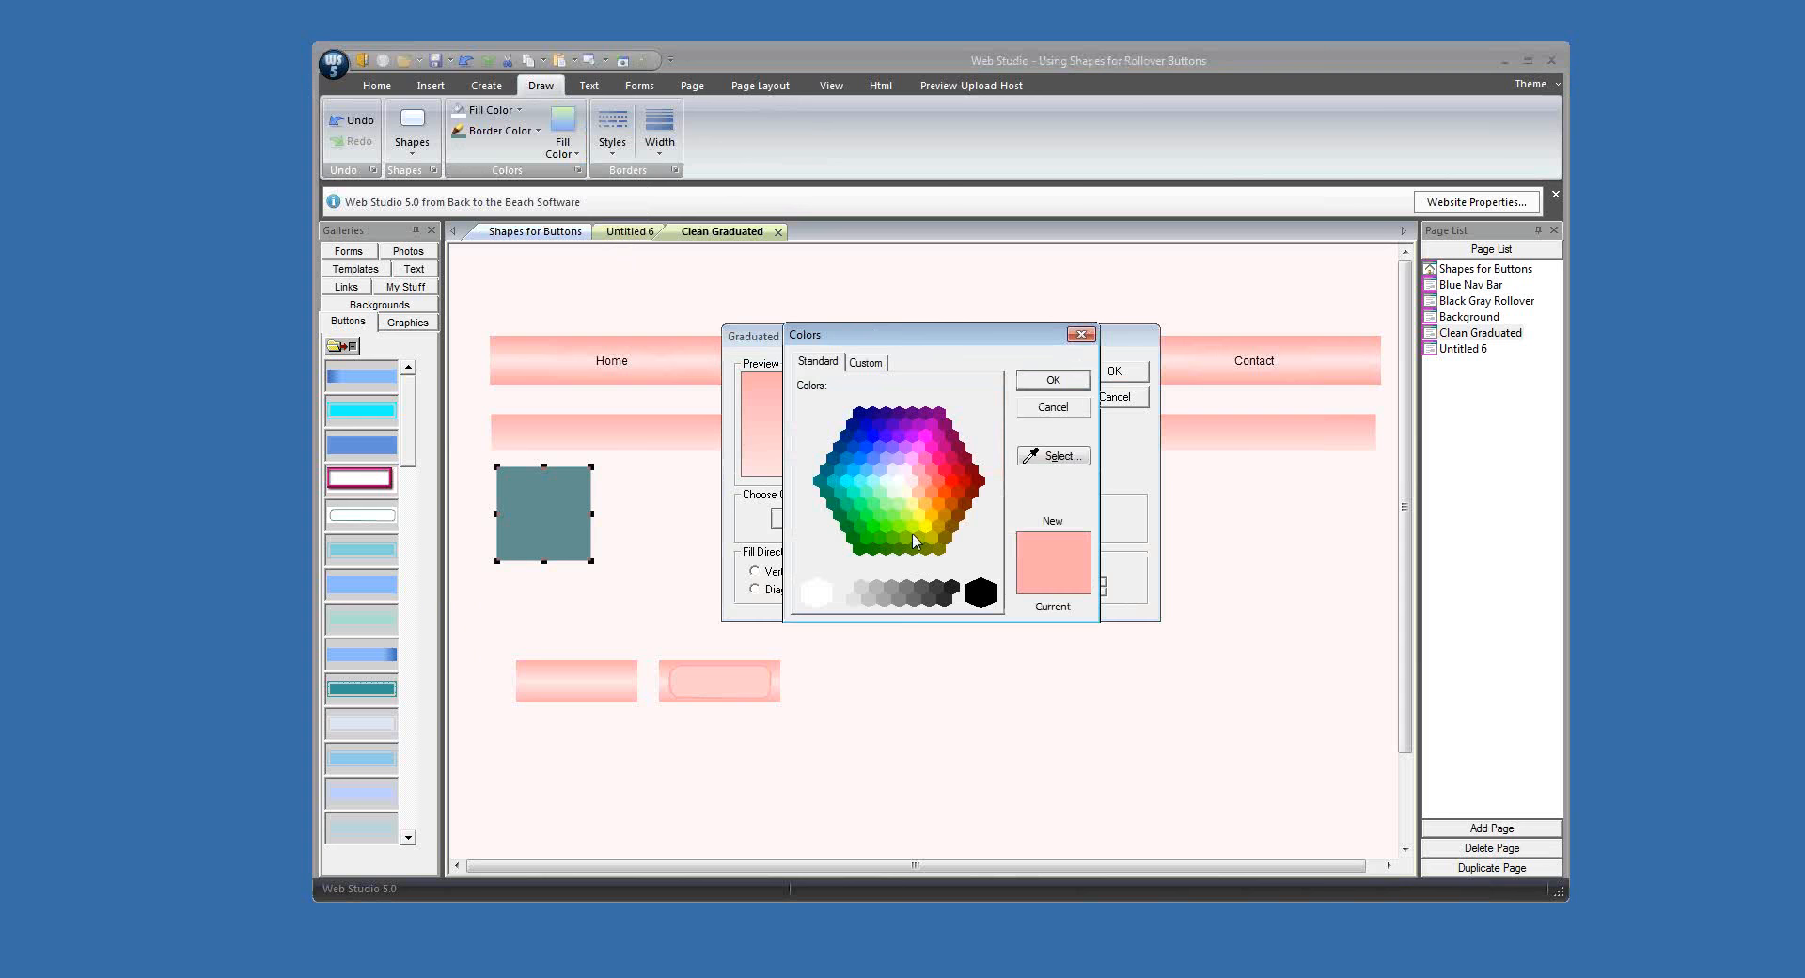
{"action": "left_click", "coordinate": [1068, 461]}
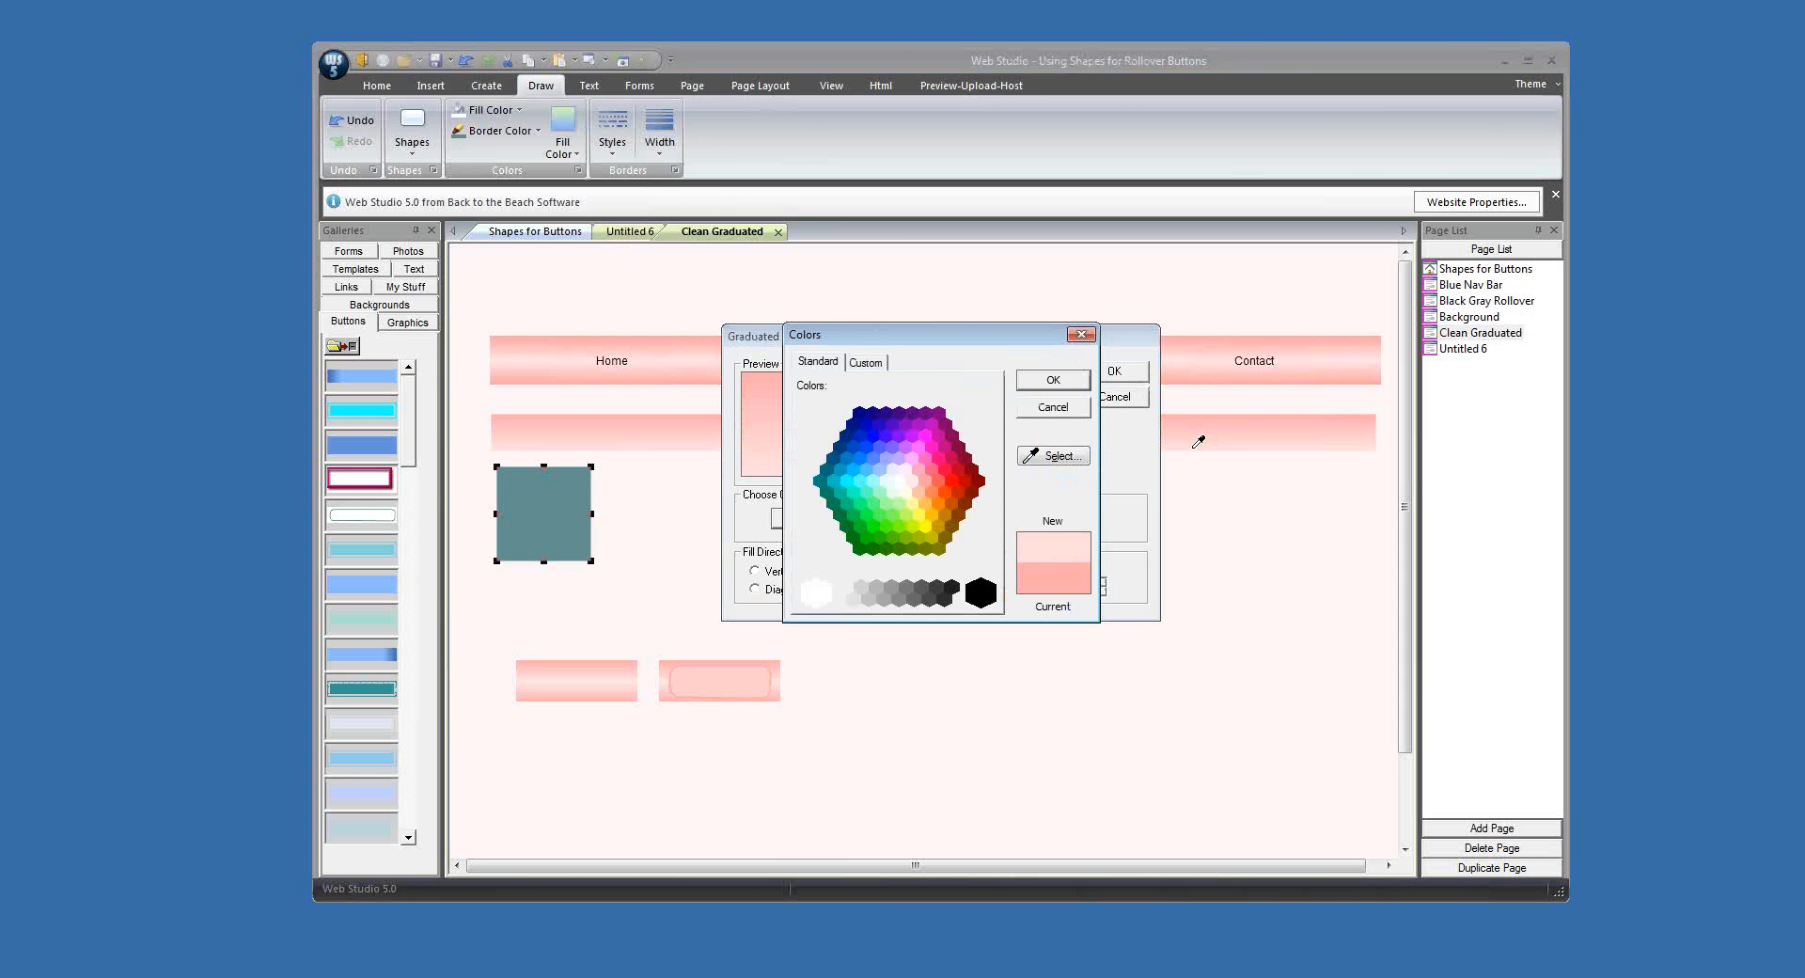
{"action": "left_click", "coordinate": [1054, 380]}
Step: Sample the graduated fill's ending colour from the strip's darker upper edge and apply the fill to the rectangle
{"action": "left_click", "coordinate": [971, 523]}
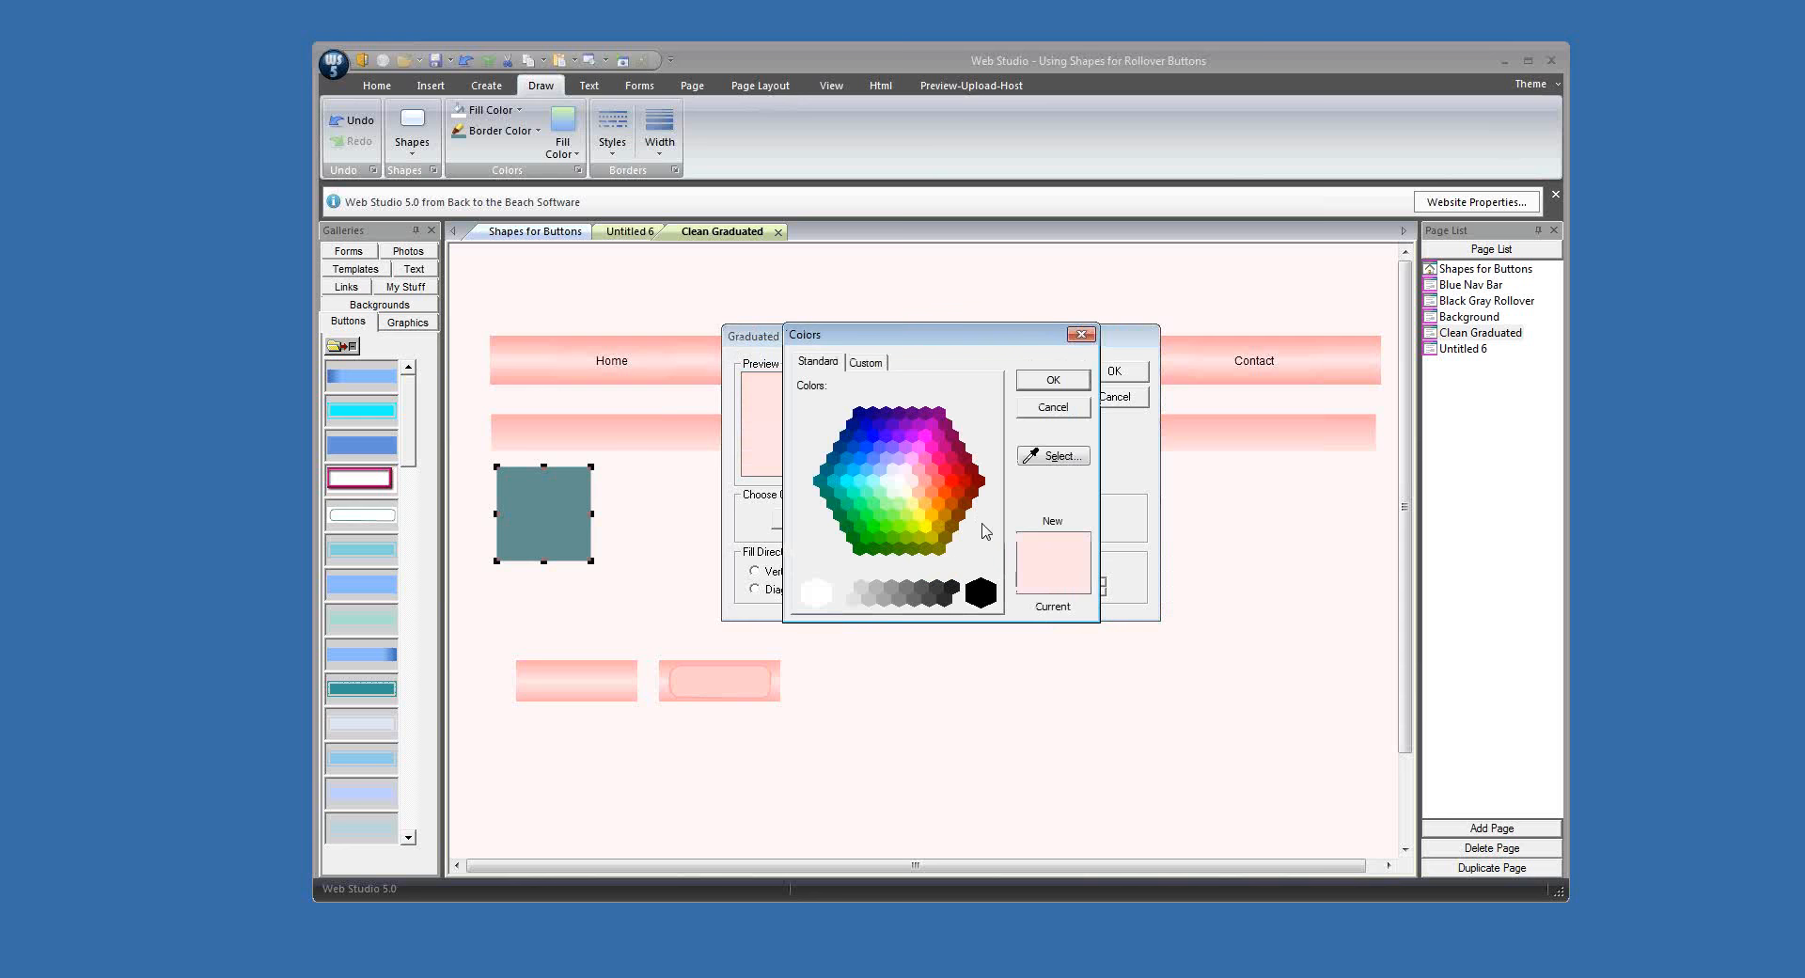
{"action": "left_click", "coordinate": [1055, 459]}
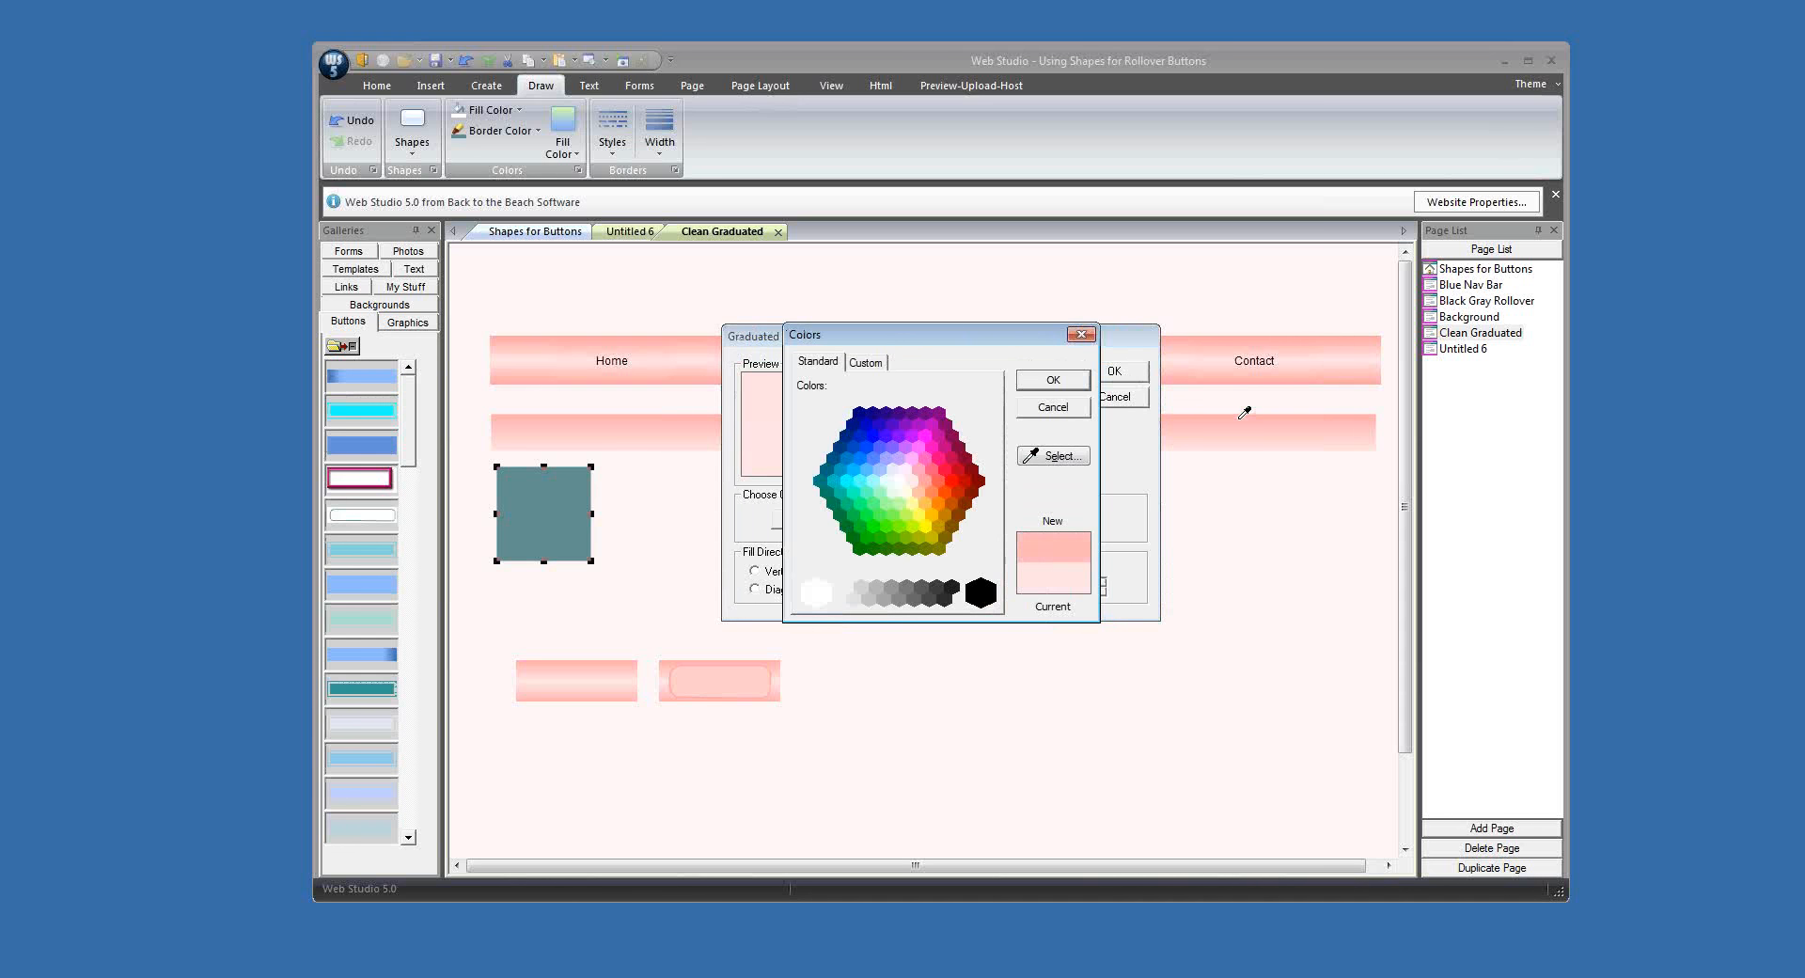
{"action": "left_click", "coordinate": [1053, 380]}
{"action": "left_click", "coordinate": [1117, 373]}
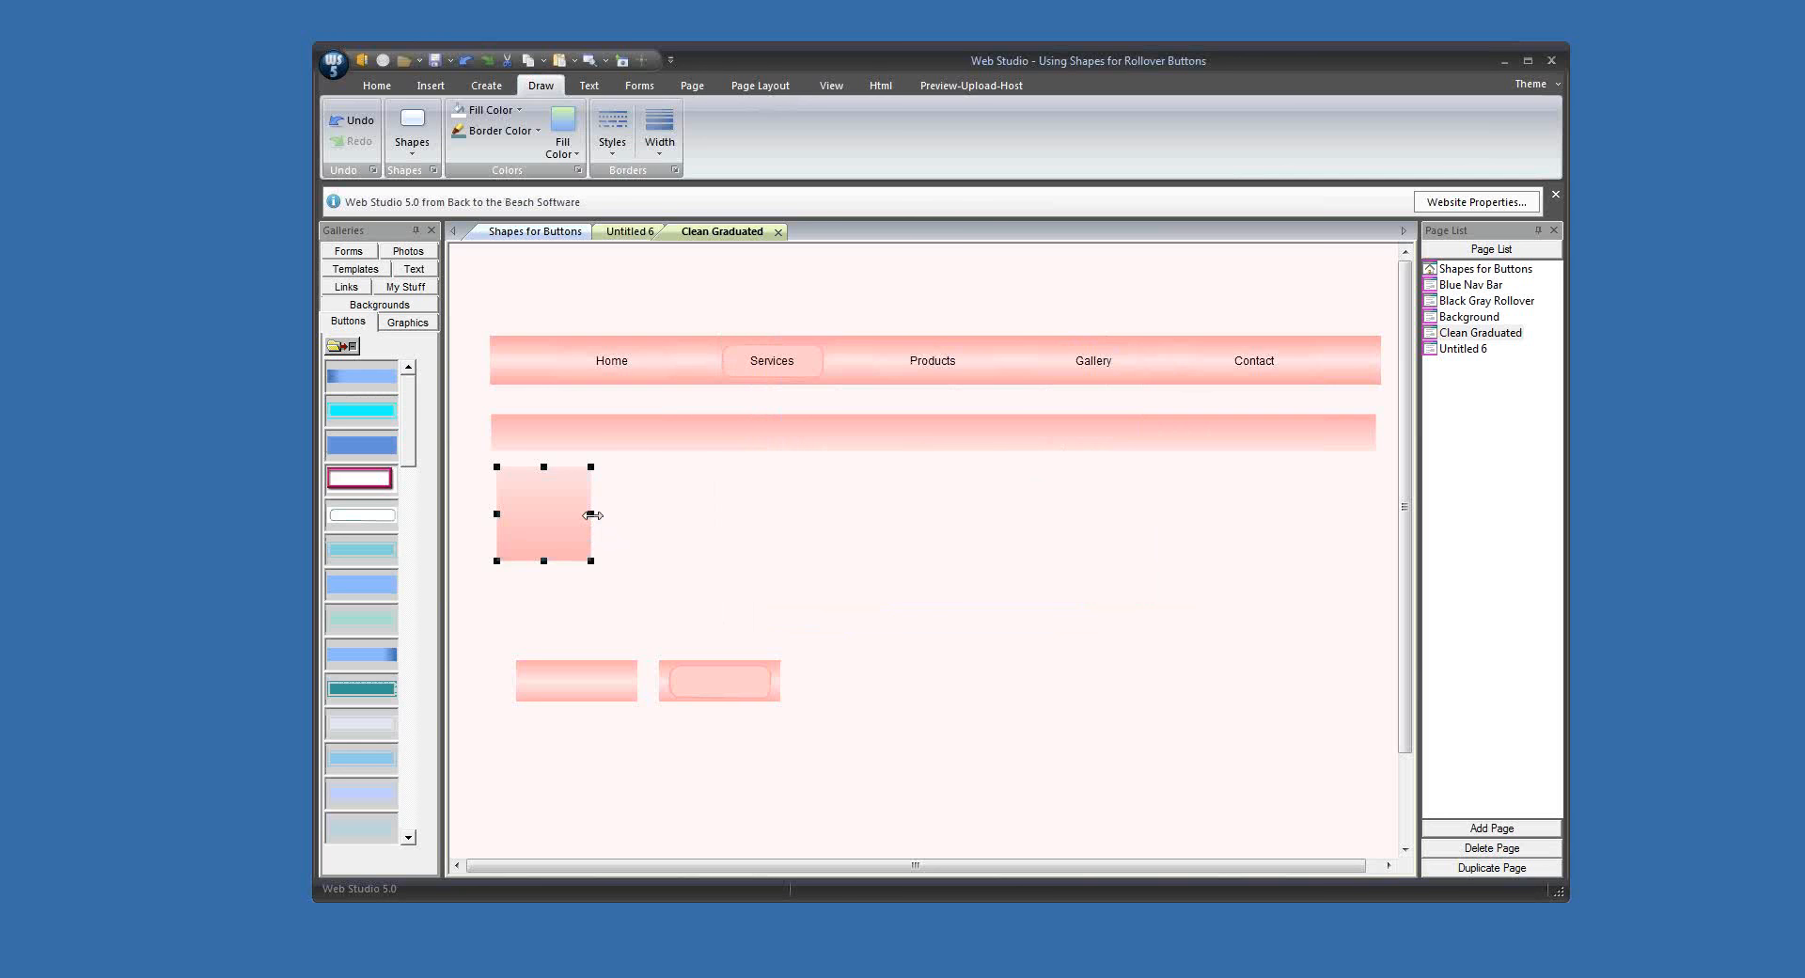
Step: Stretch the second rectangle to the strip's width, reduce its height and butt it against the strip's lower edge
{"action": "left_click_drag", "start_coordinate": [590, 513], "coordinate": [1375, 514]}
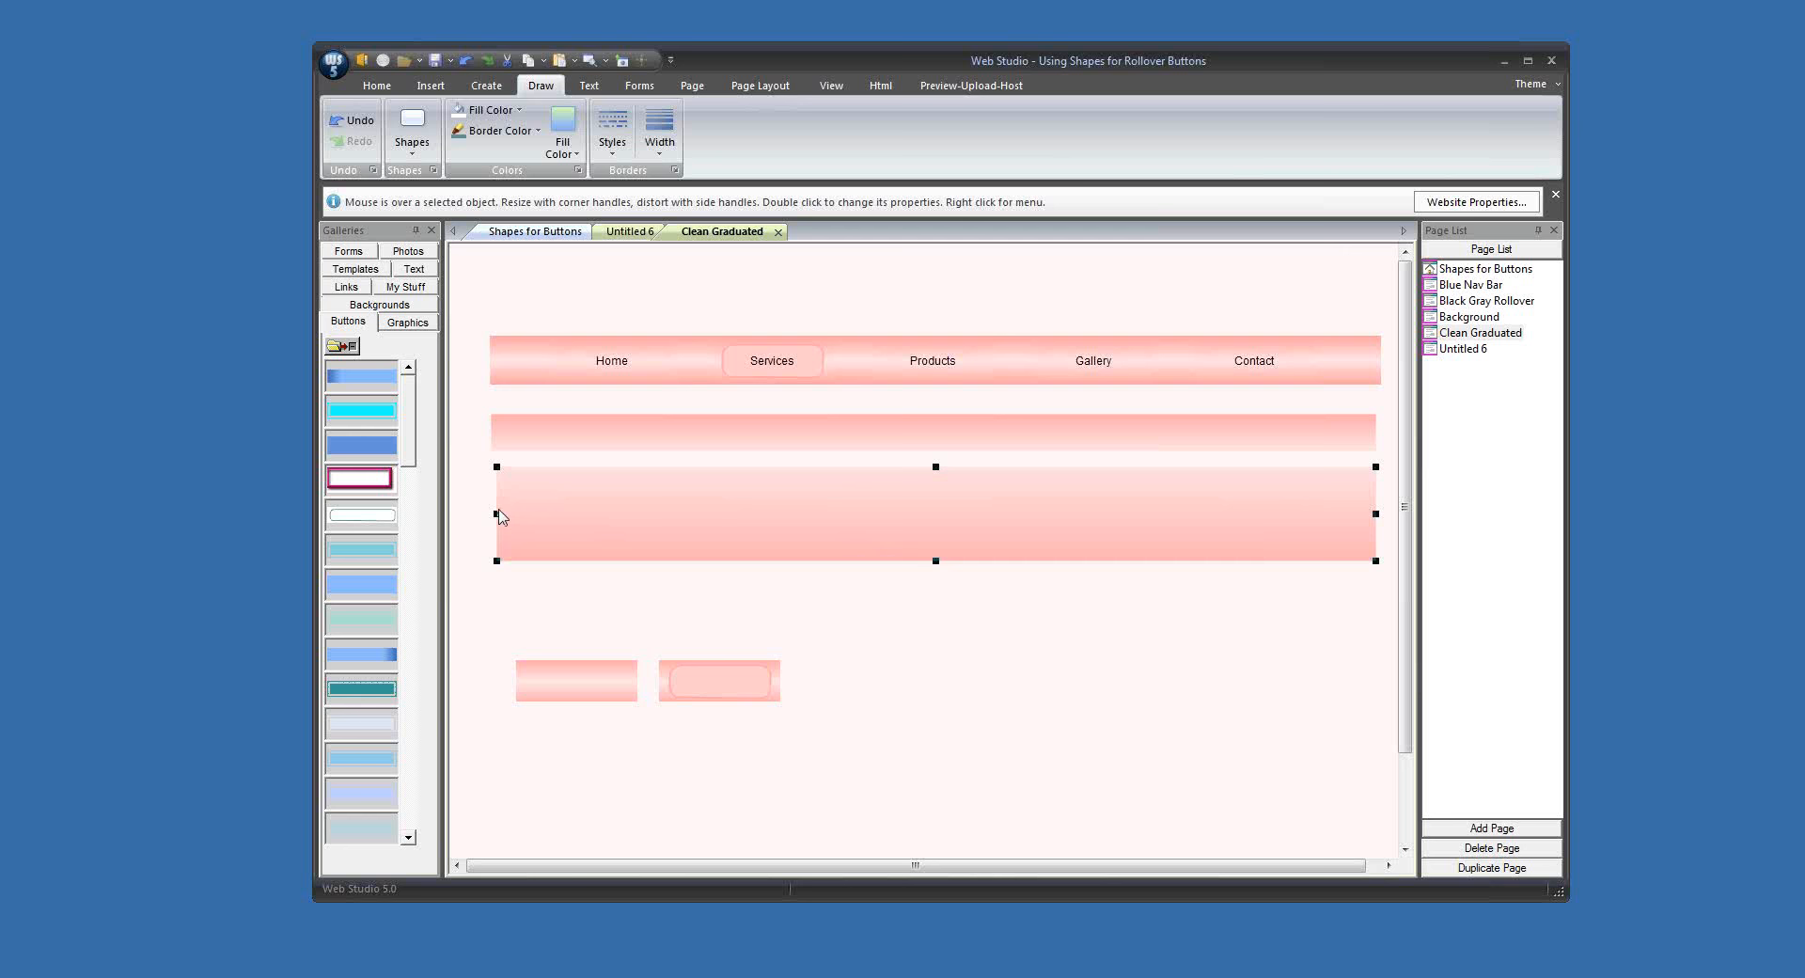
{"action": "left_click_drag", "start_coordinate": [496, 515], "coordinate": [492, 516]}
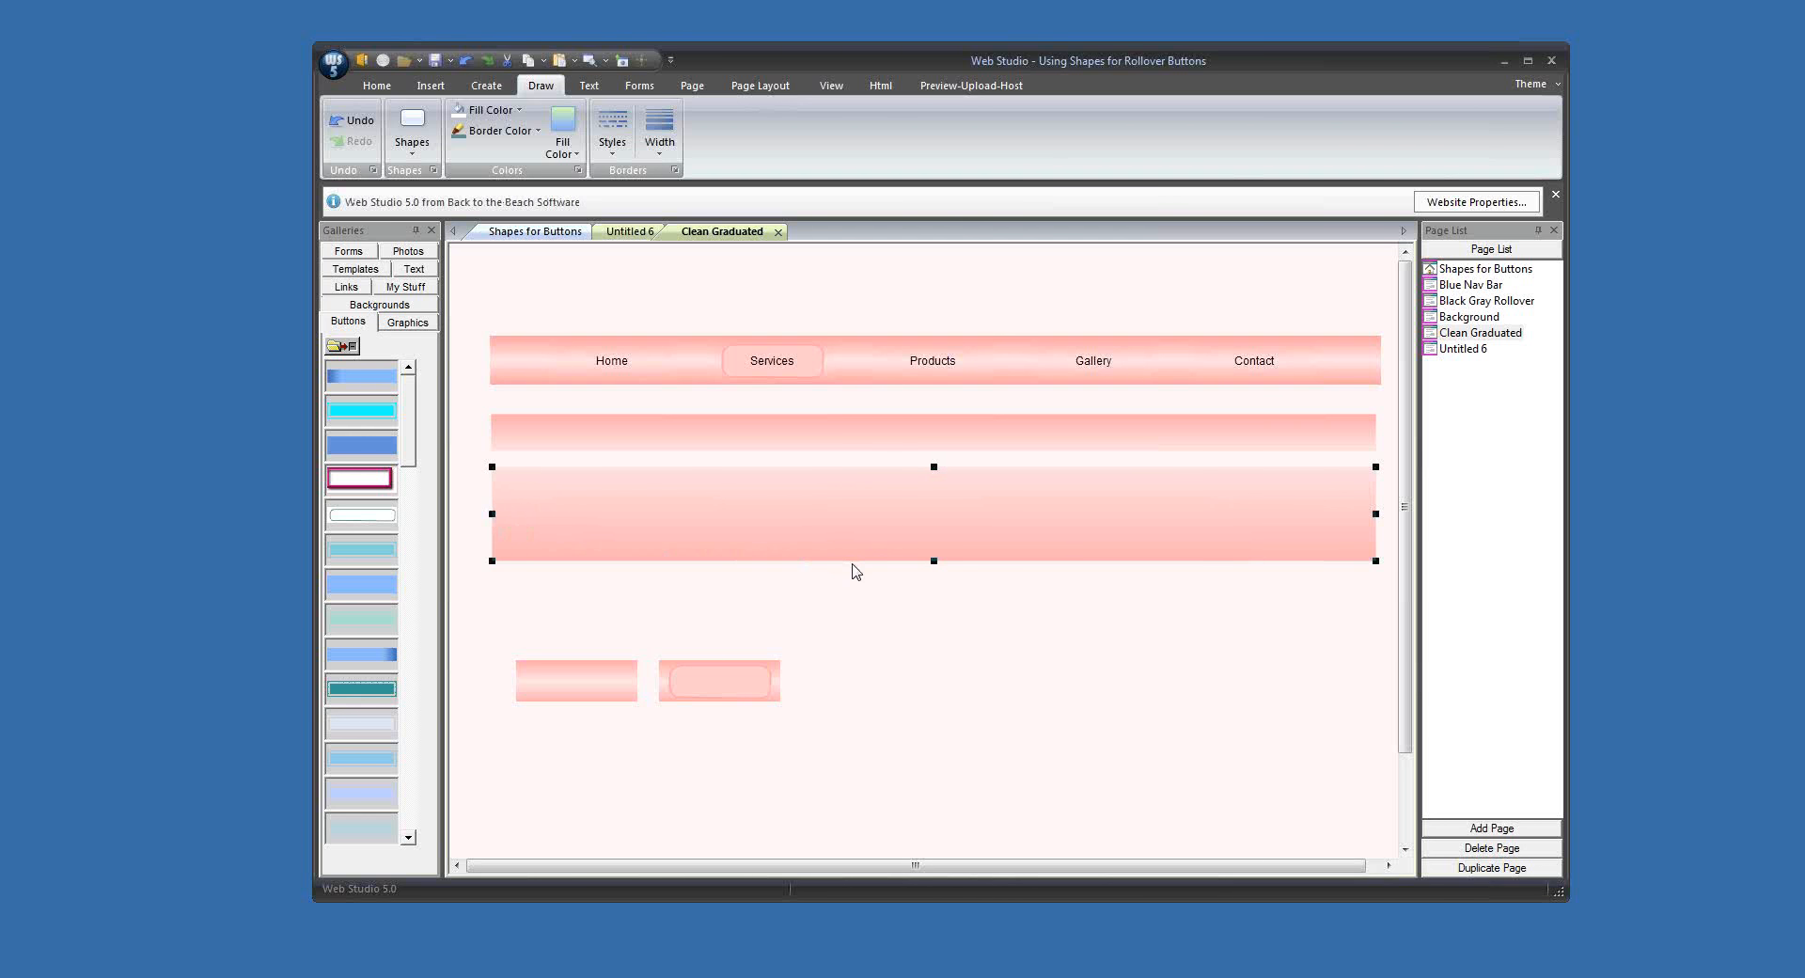
{"action": "left_click_drag", "start_coordinate": [934, 560], "coordinate": [979, 468]}
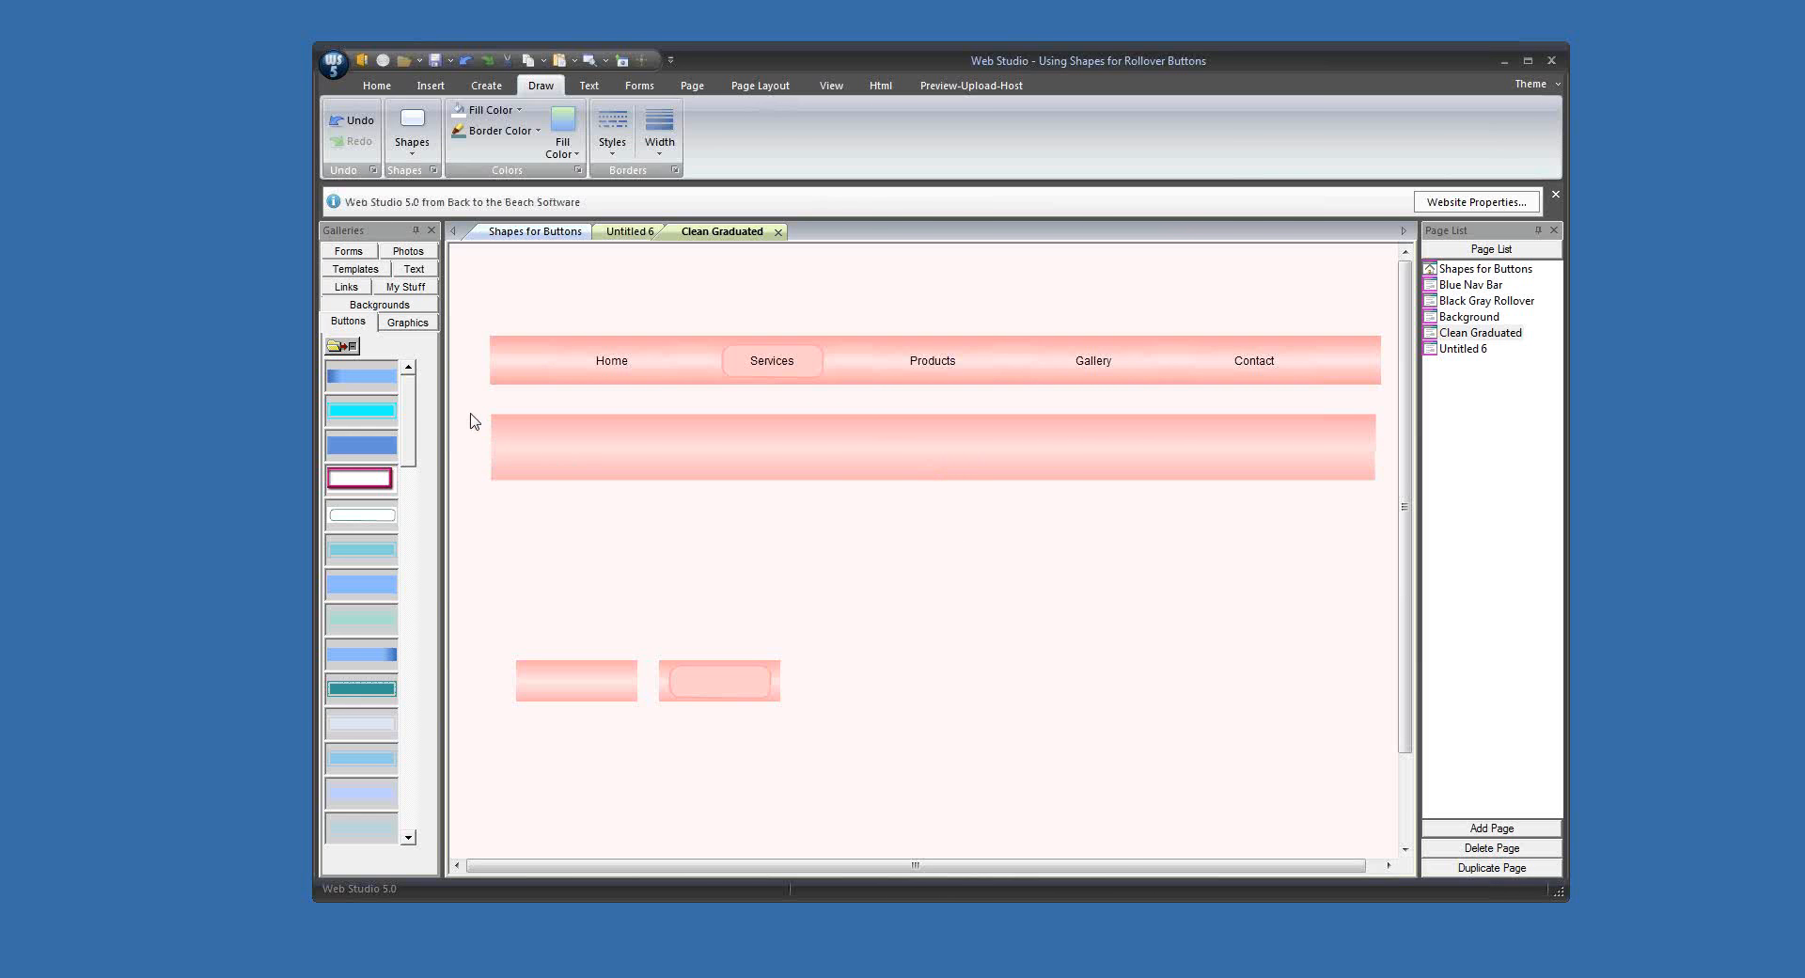
Step: Select both graduated strips and merge them into one bar graphic
{"action": "left_click_drag", "start_coordinate": [472, 406], "coordinate": [698, 541]}
{"action": "left_click", "coordinate": [486, 86]}
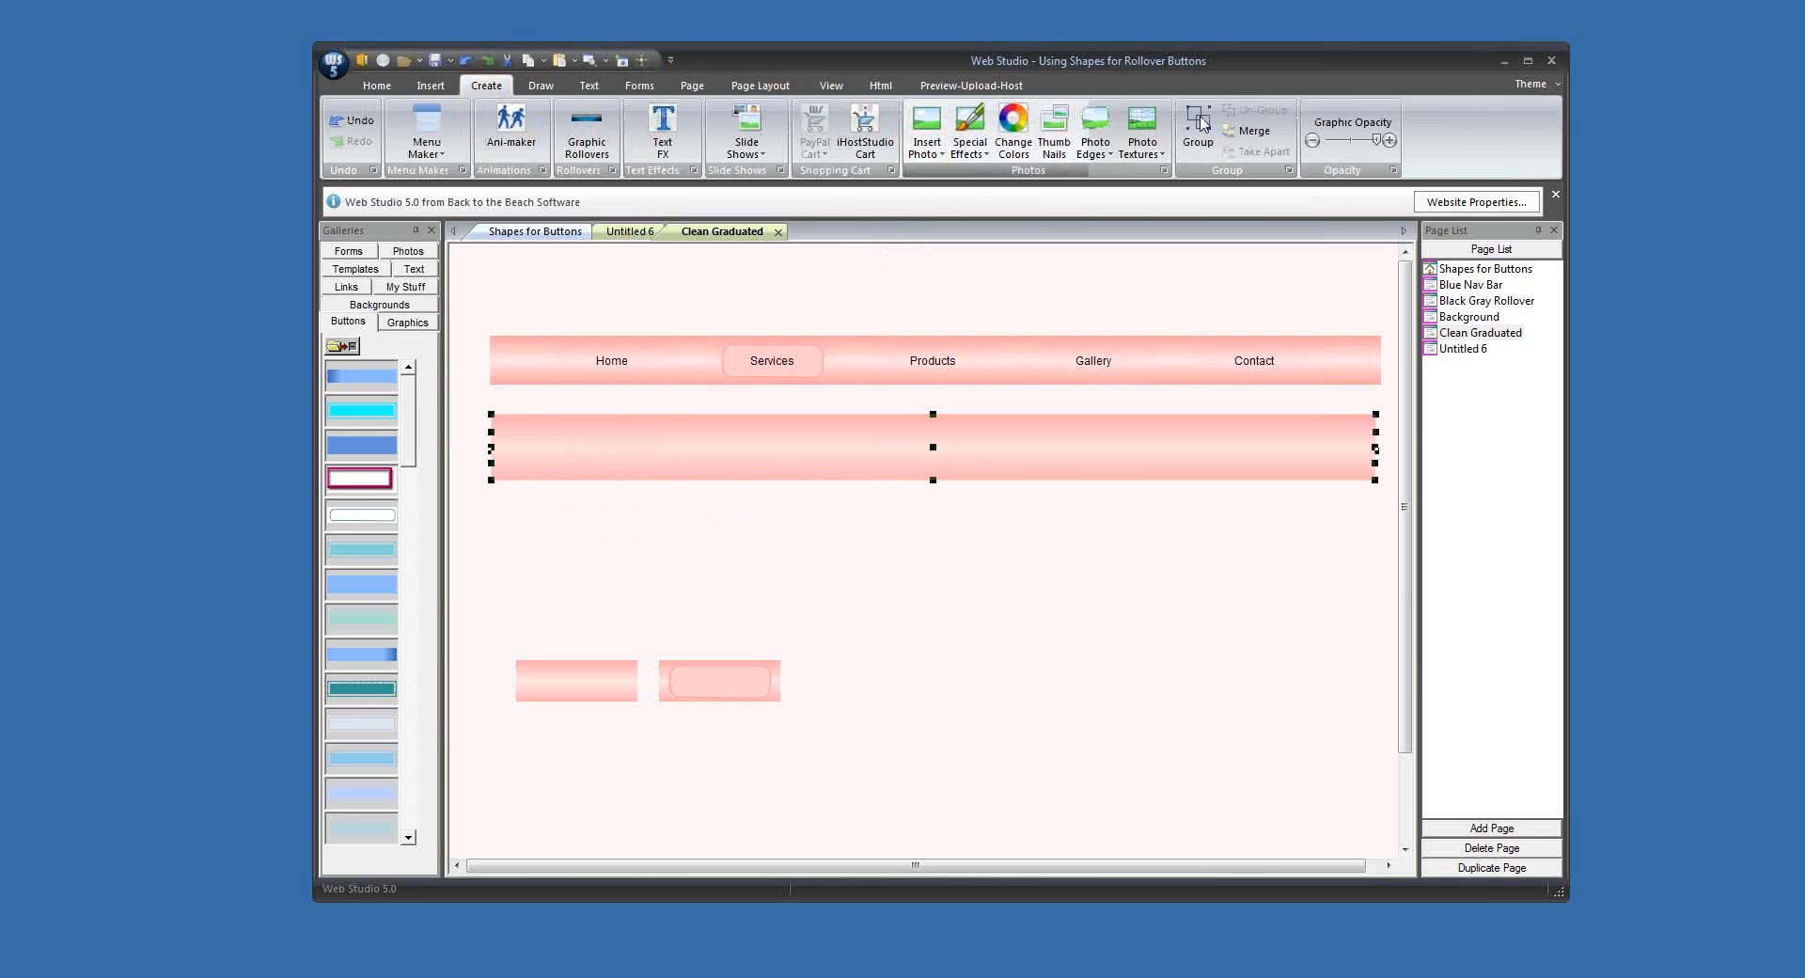
{"action": "left_click", "coordinate": [1258, 132]}
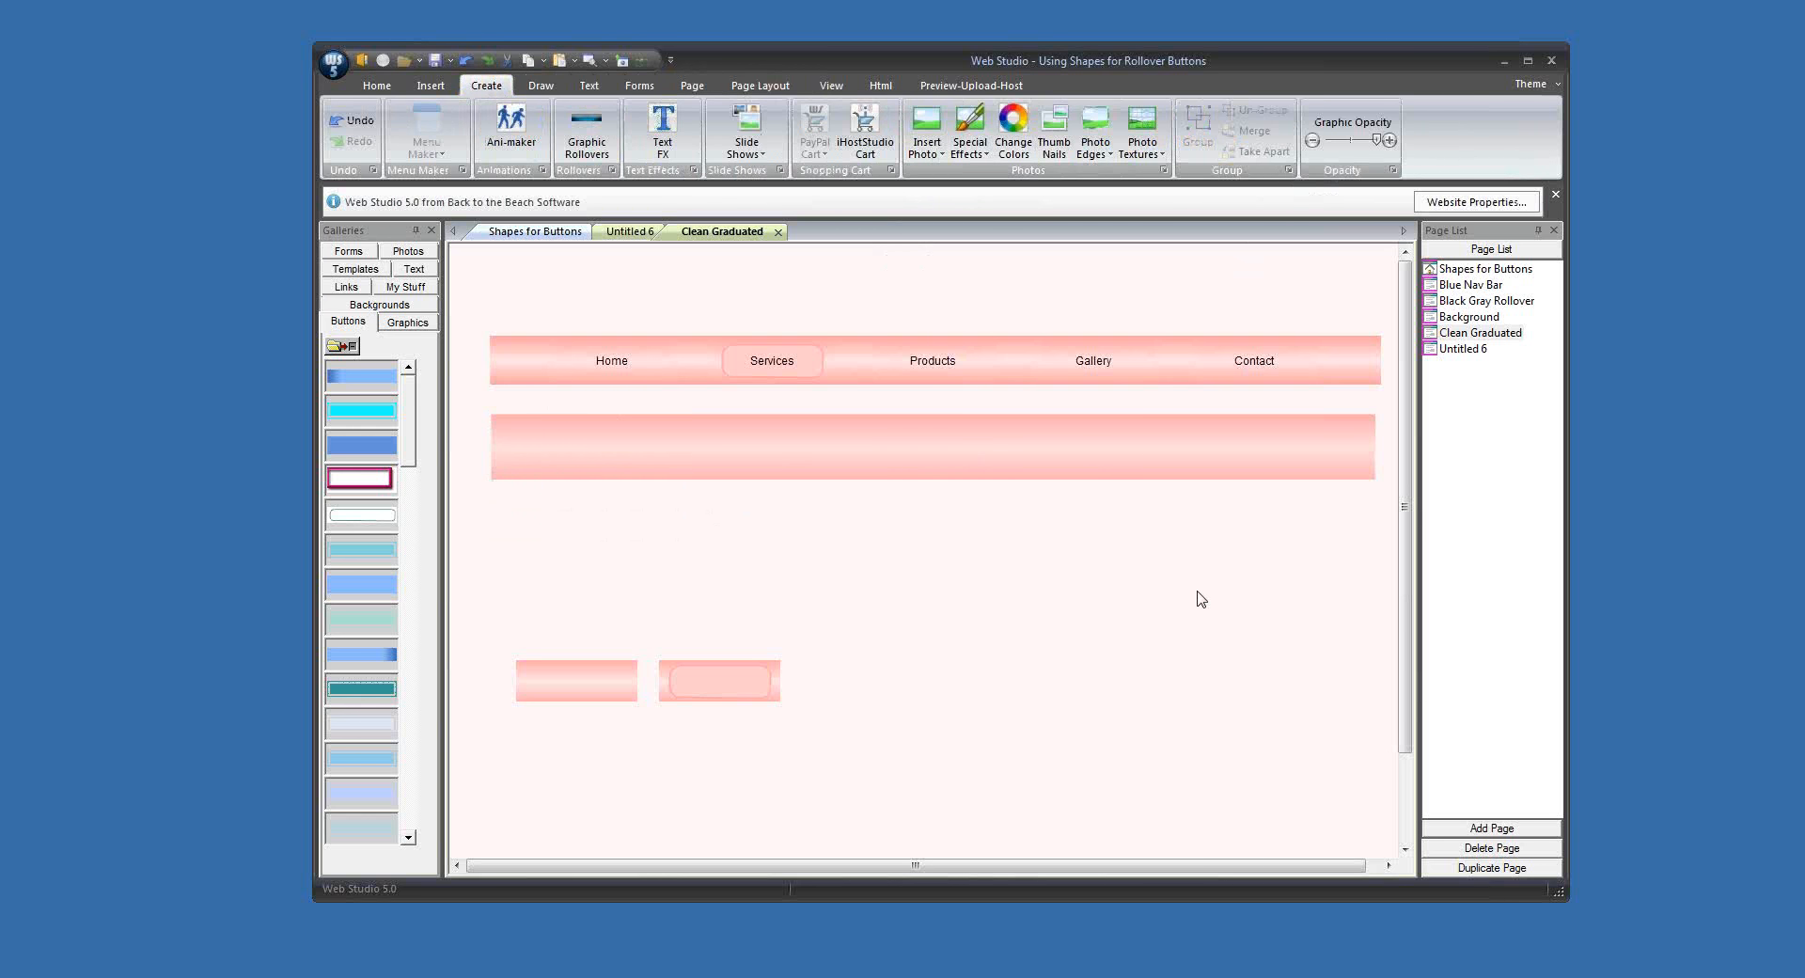
Step: Reduce the merged bar's height and place a duplicate of it underneath
{"action": "left_click", "coordinate": [971, 465]}
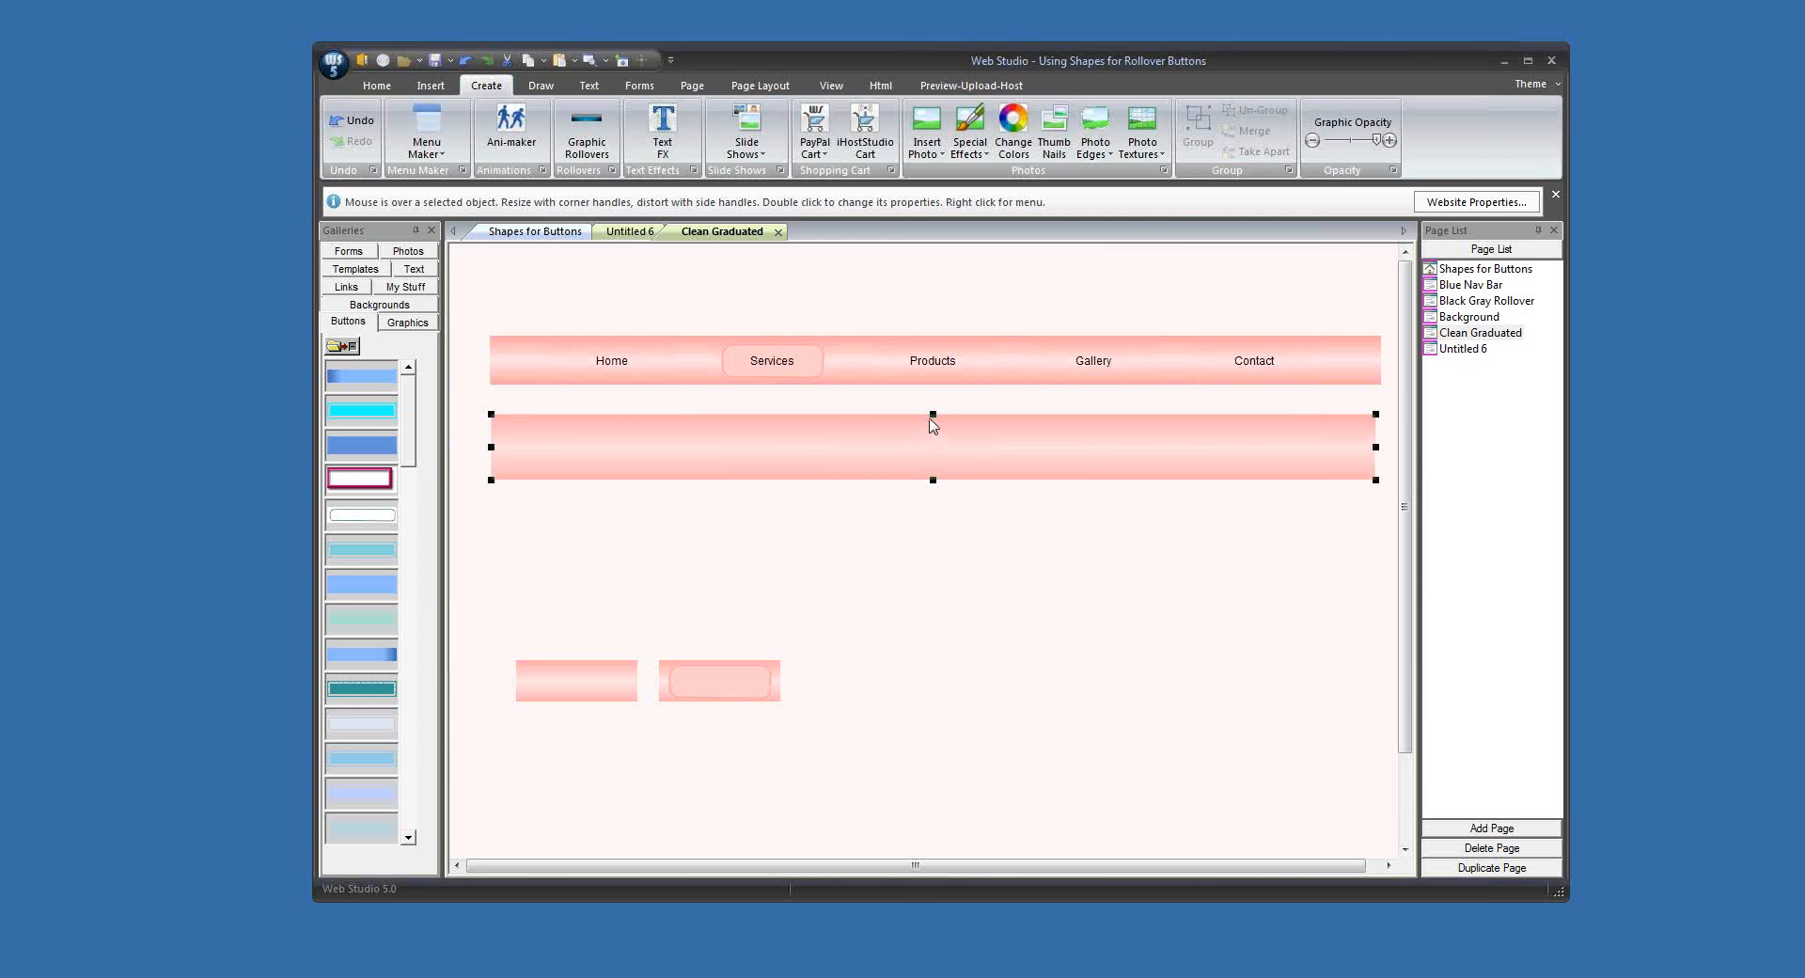
{"action": "left_click_drag", "start_coordinate": [931, 414], "coordinate": [996, 536]}
{"action": "left_click", "coordinate": [1022, 514]}
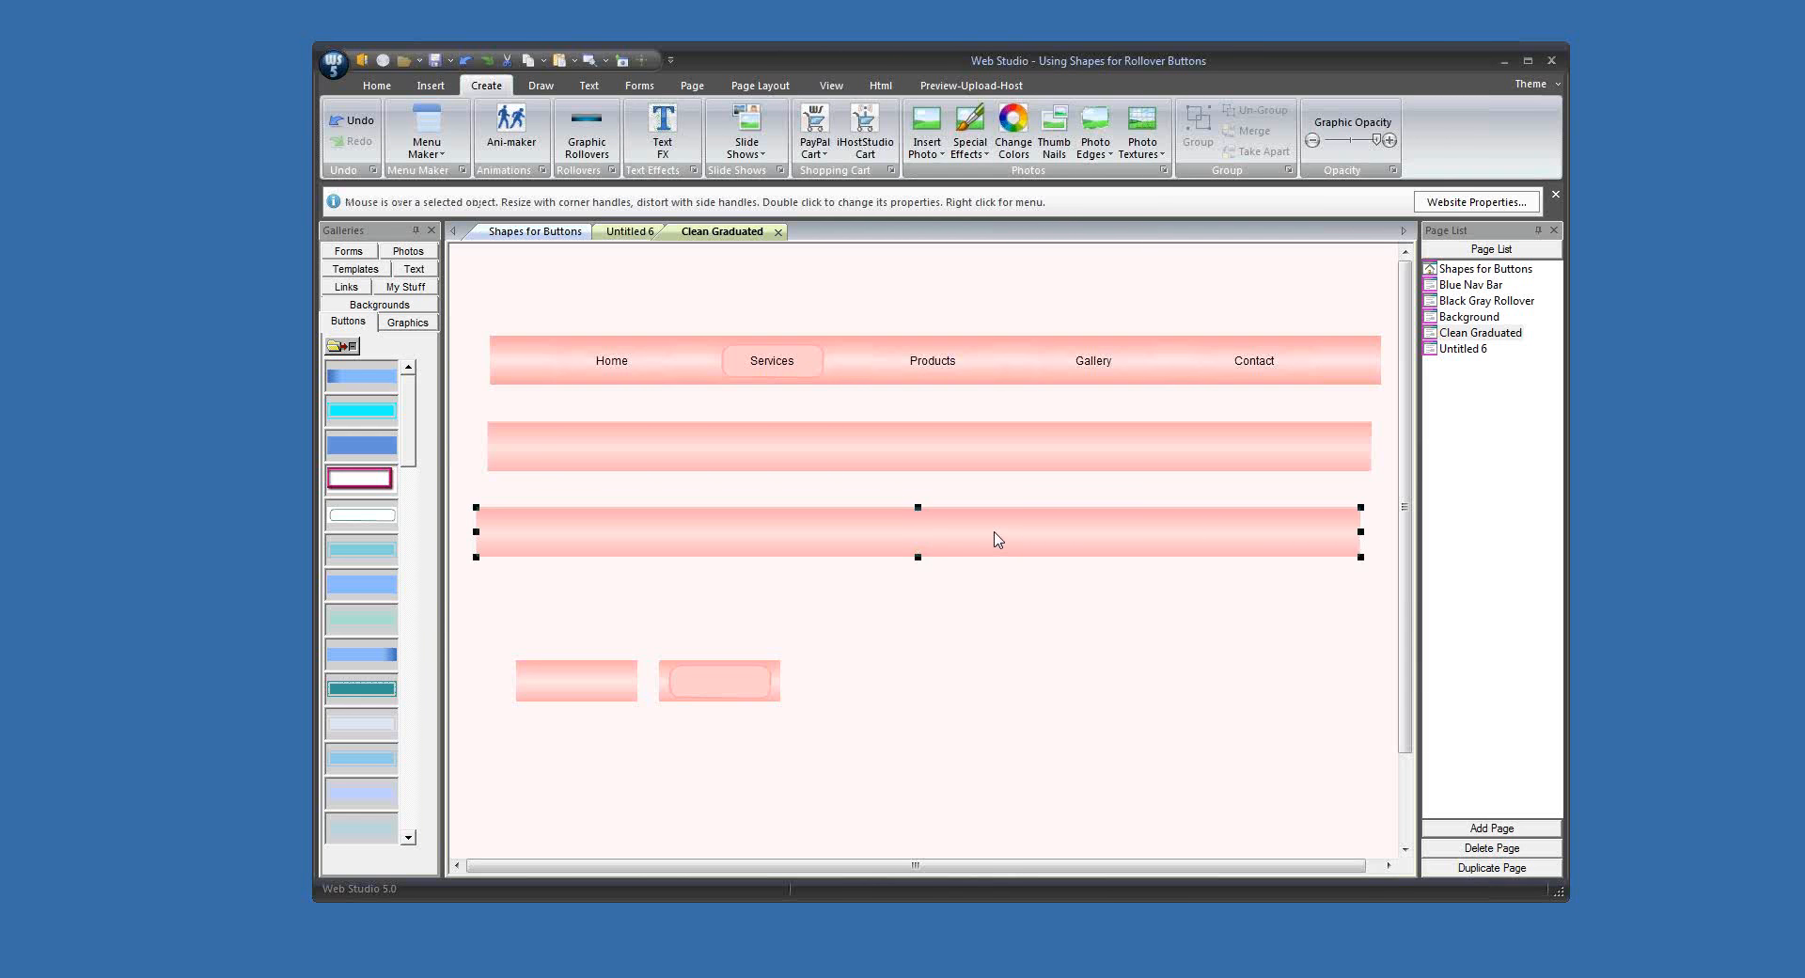
Step: Shrink the duplicate bar to button size and copy it into the Buttons gallery
{"action": "left_click_drag", "start_coordinate": [1357, 533], "coordinate": [551, 552]}
{"action": "right_click", "coordinate": [569, 532]}
{"action": "mouse_move", "coordinate": [618, 548]}
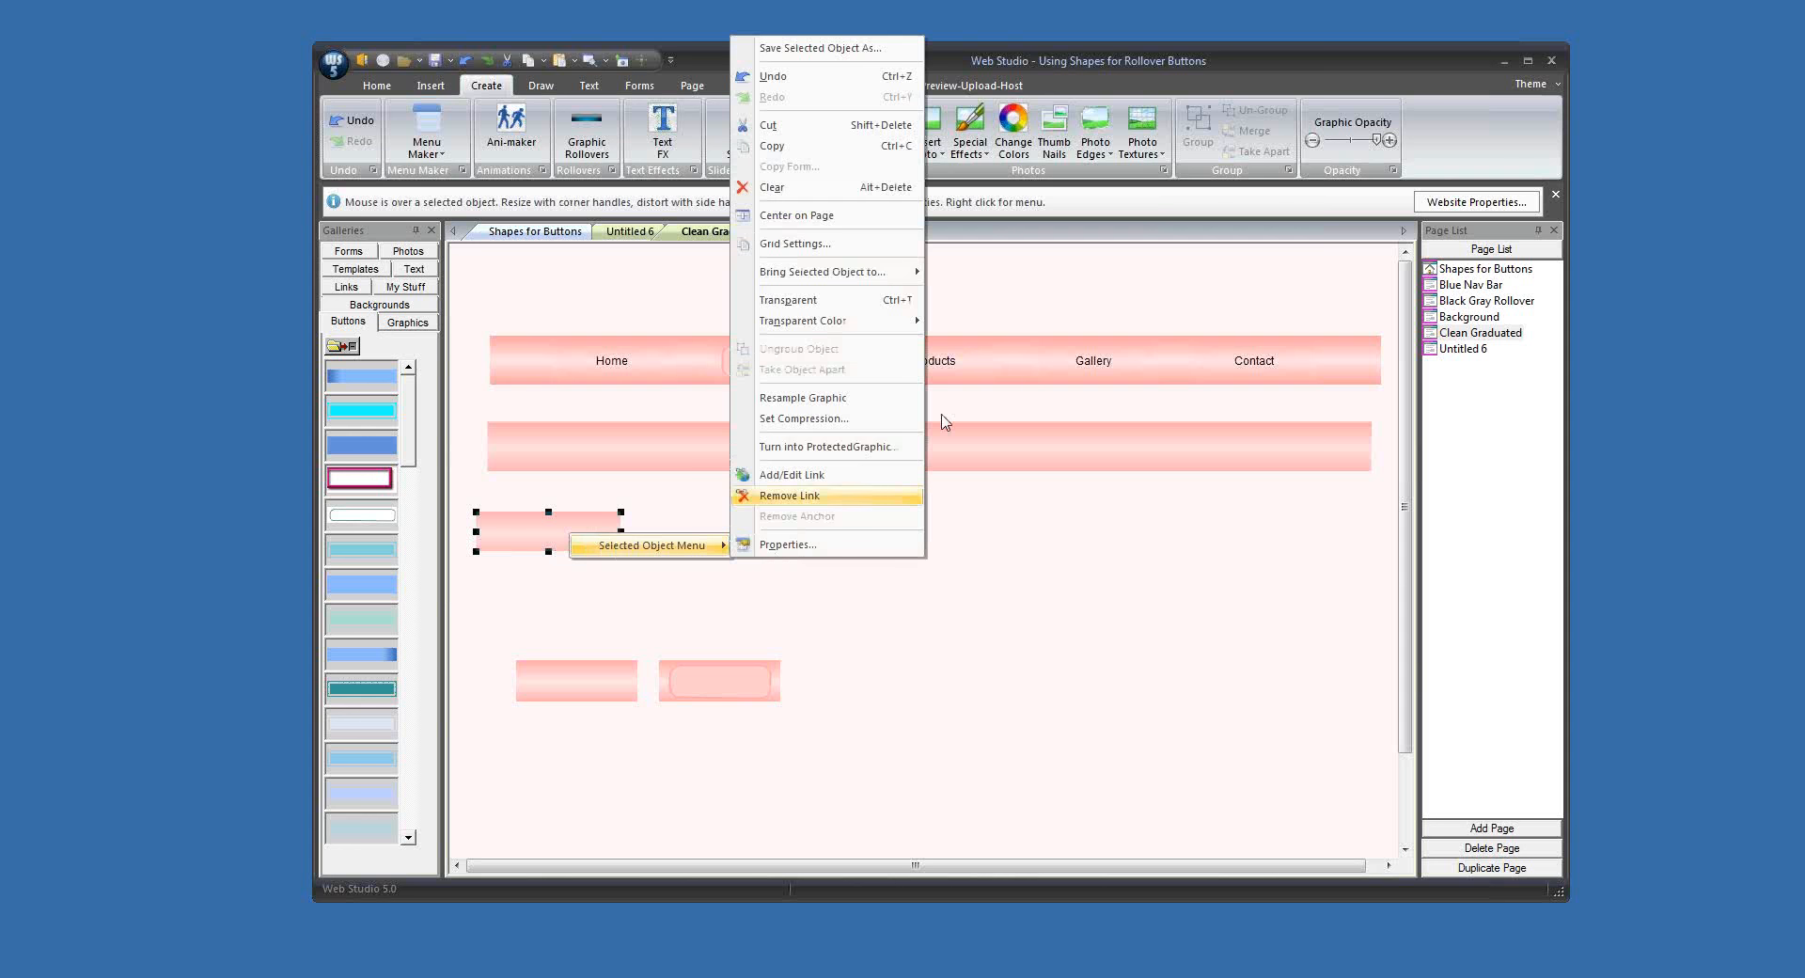
{"action": "left_click", "coordinate": [870, 146]}
{"action": "right_click", "coordinate": [341, 570]}
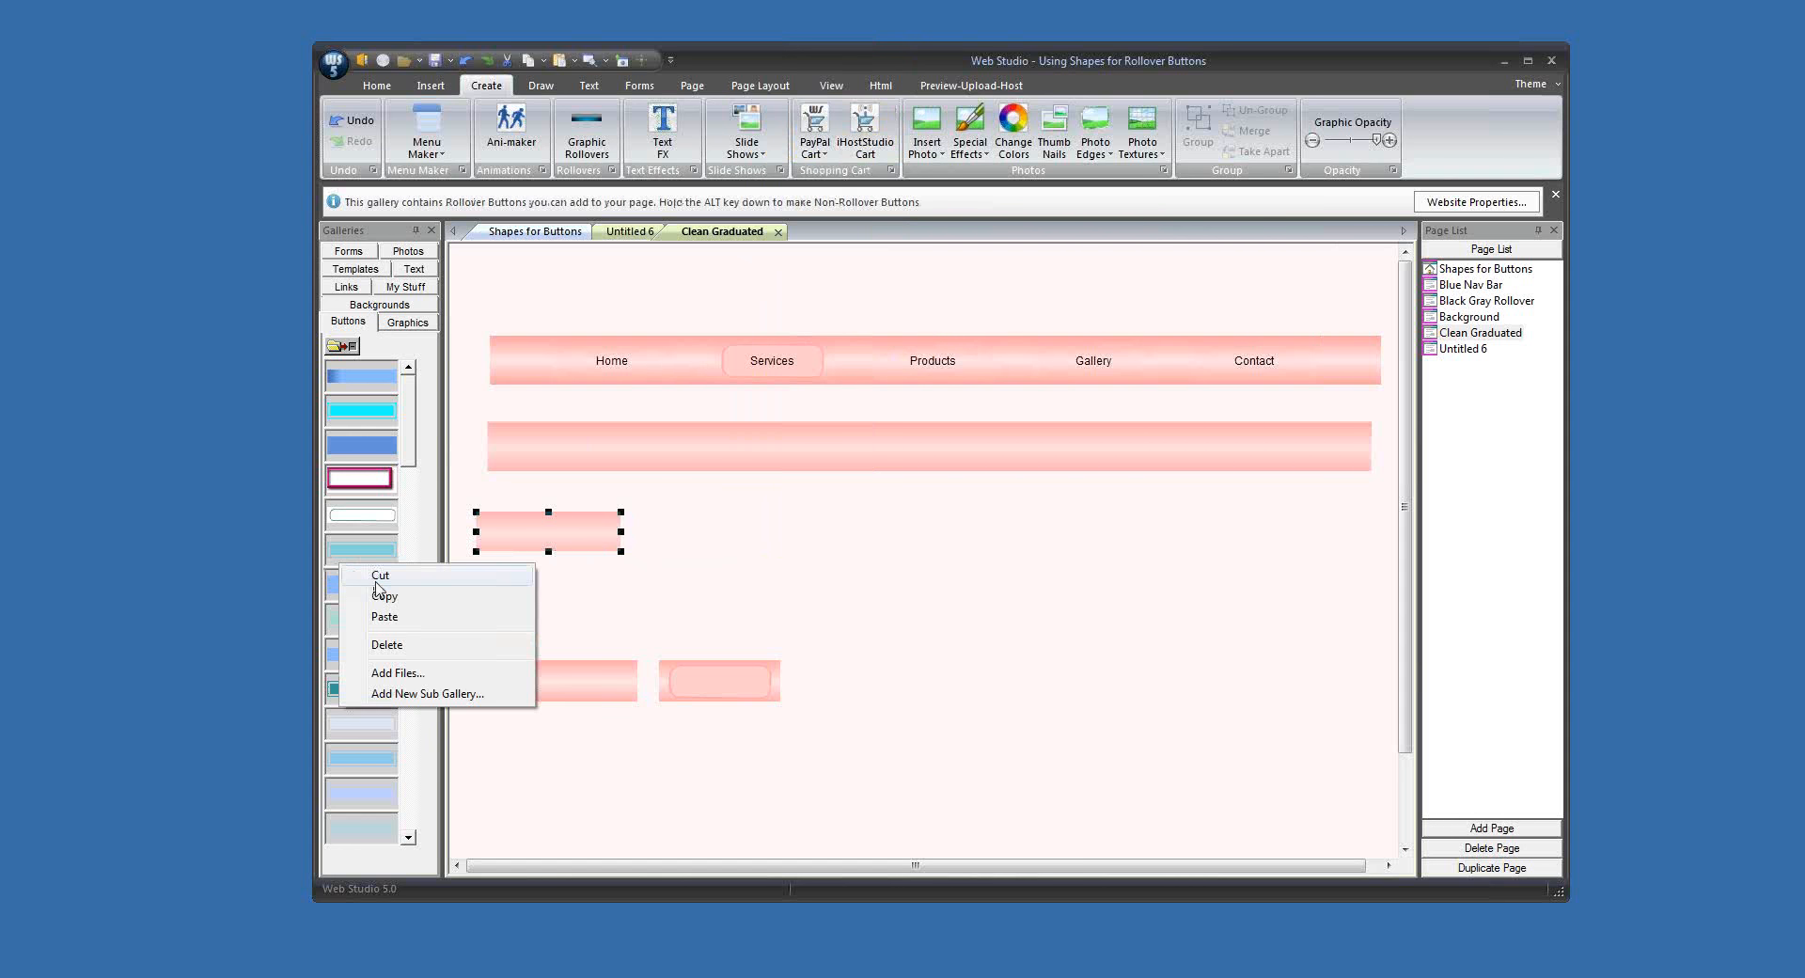
{"action": "left_click", "coordinate": [376, 621]}
Step: Create a rollover button from the pink gallery graphic with the text Home in Arial size 14
{"action": "left_click_drag", "start_coordinate": [374, 562], "coordinate": [845, 561]}
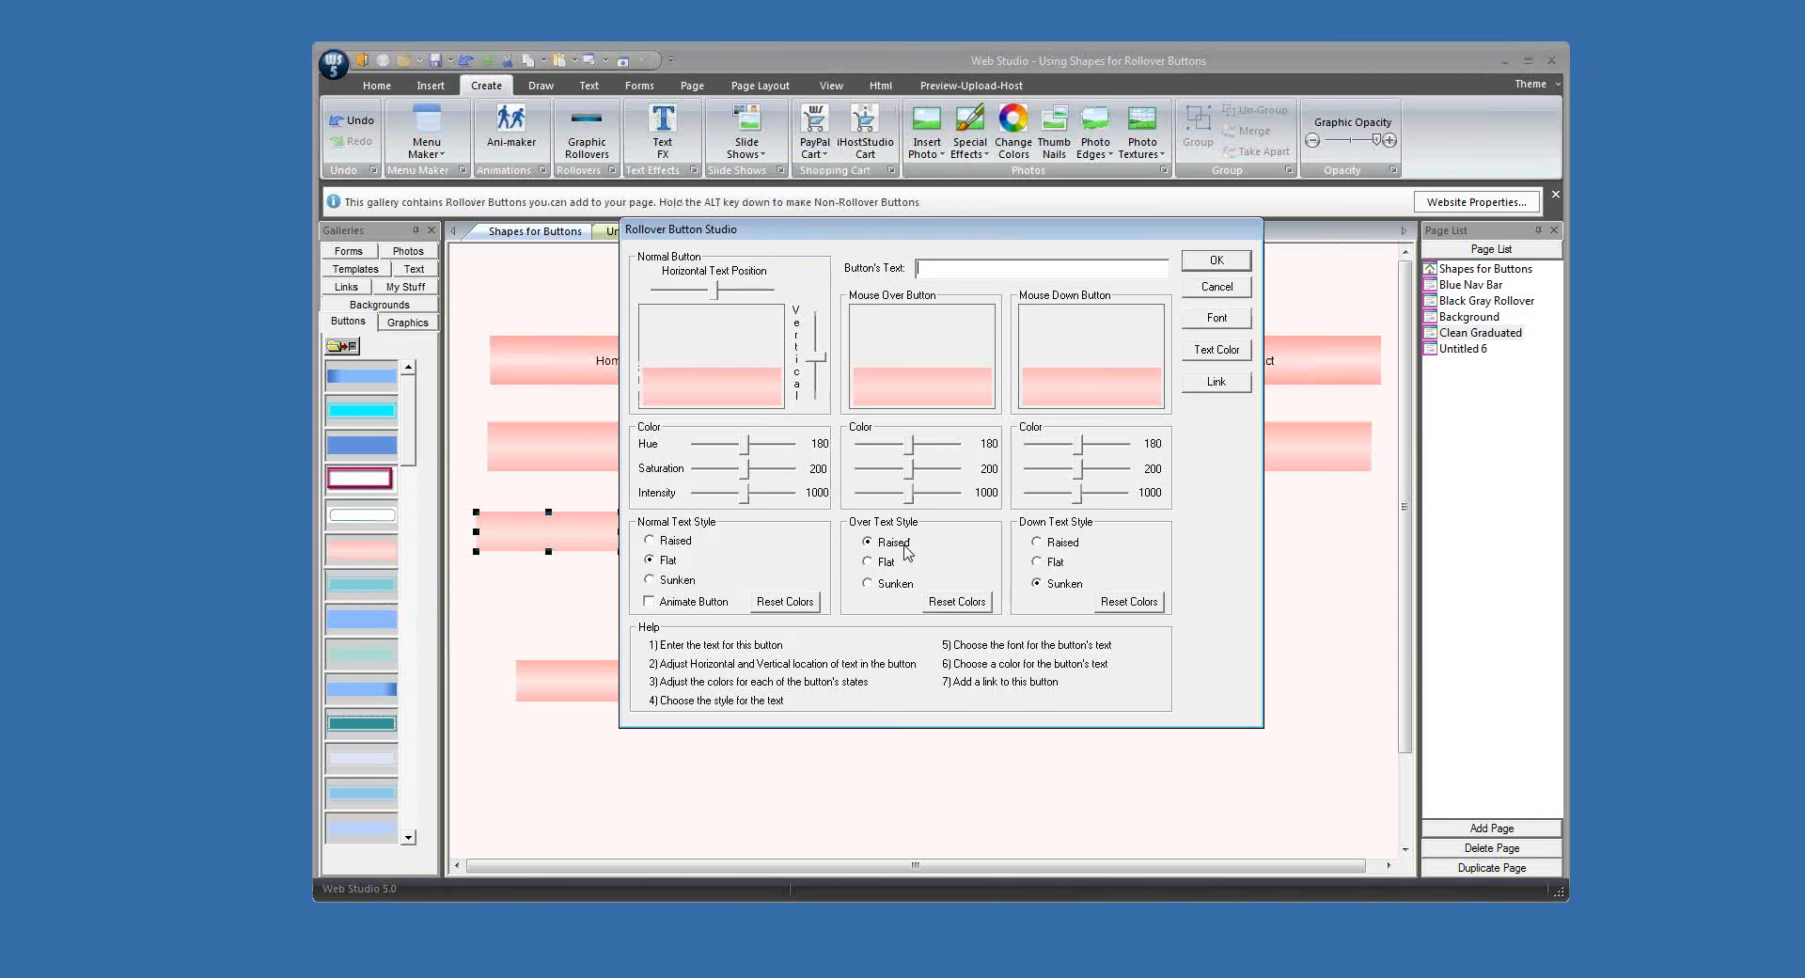
{"action": "type", "text": "Home"}
{"action": "left_click", "coordinate": [1217, 317]}
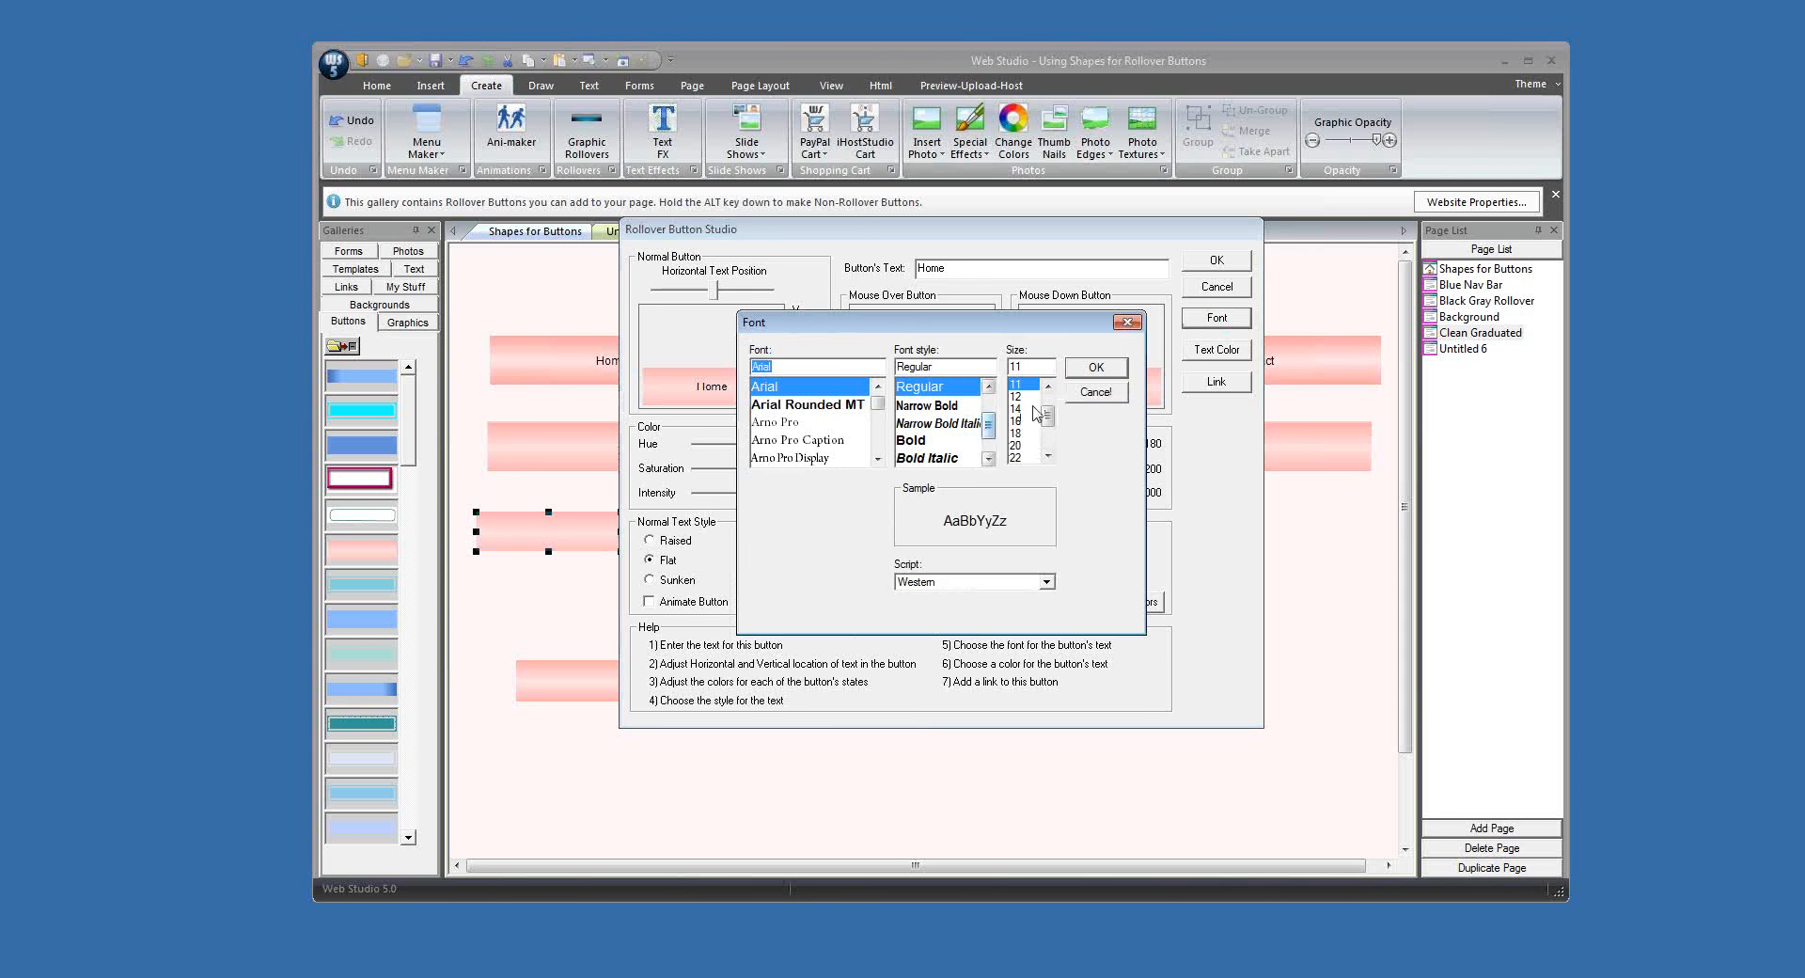
{"action": "left_click", "coordinate": [1026, 409]}
{"action": "left_click", "coordinate": [1096, 367]}
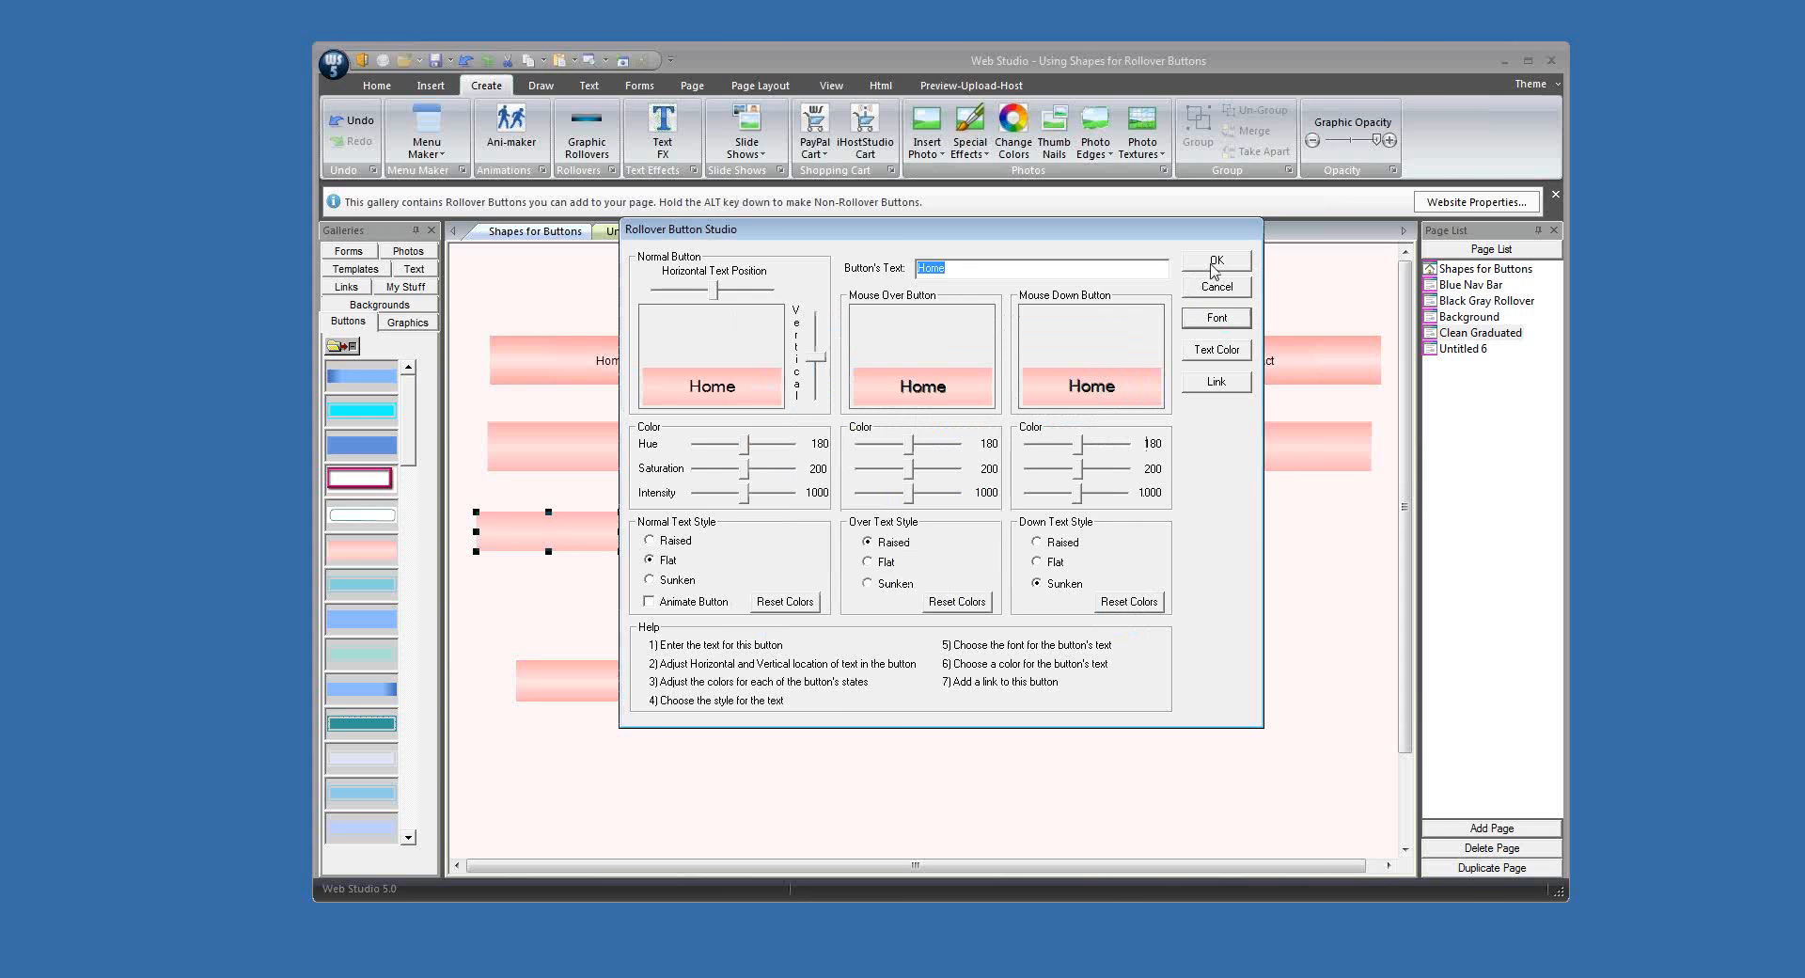
Step: Set the over and down text styles to Flat, set the mouse-over hue to 222 and create the button
{"action": "left_click", "coordinate": [869, 562]}
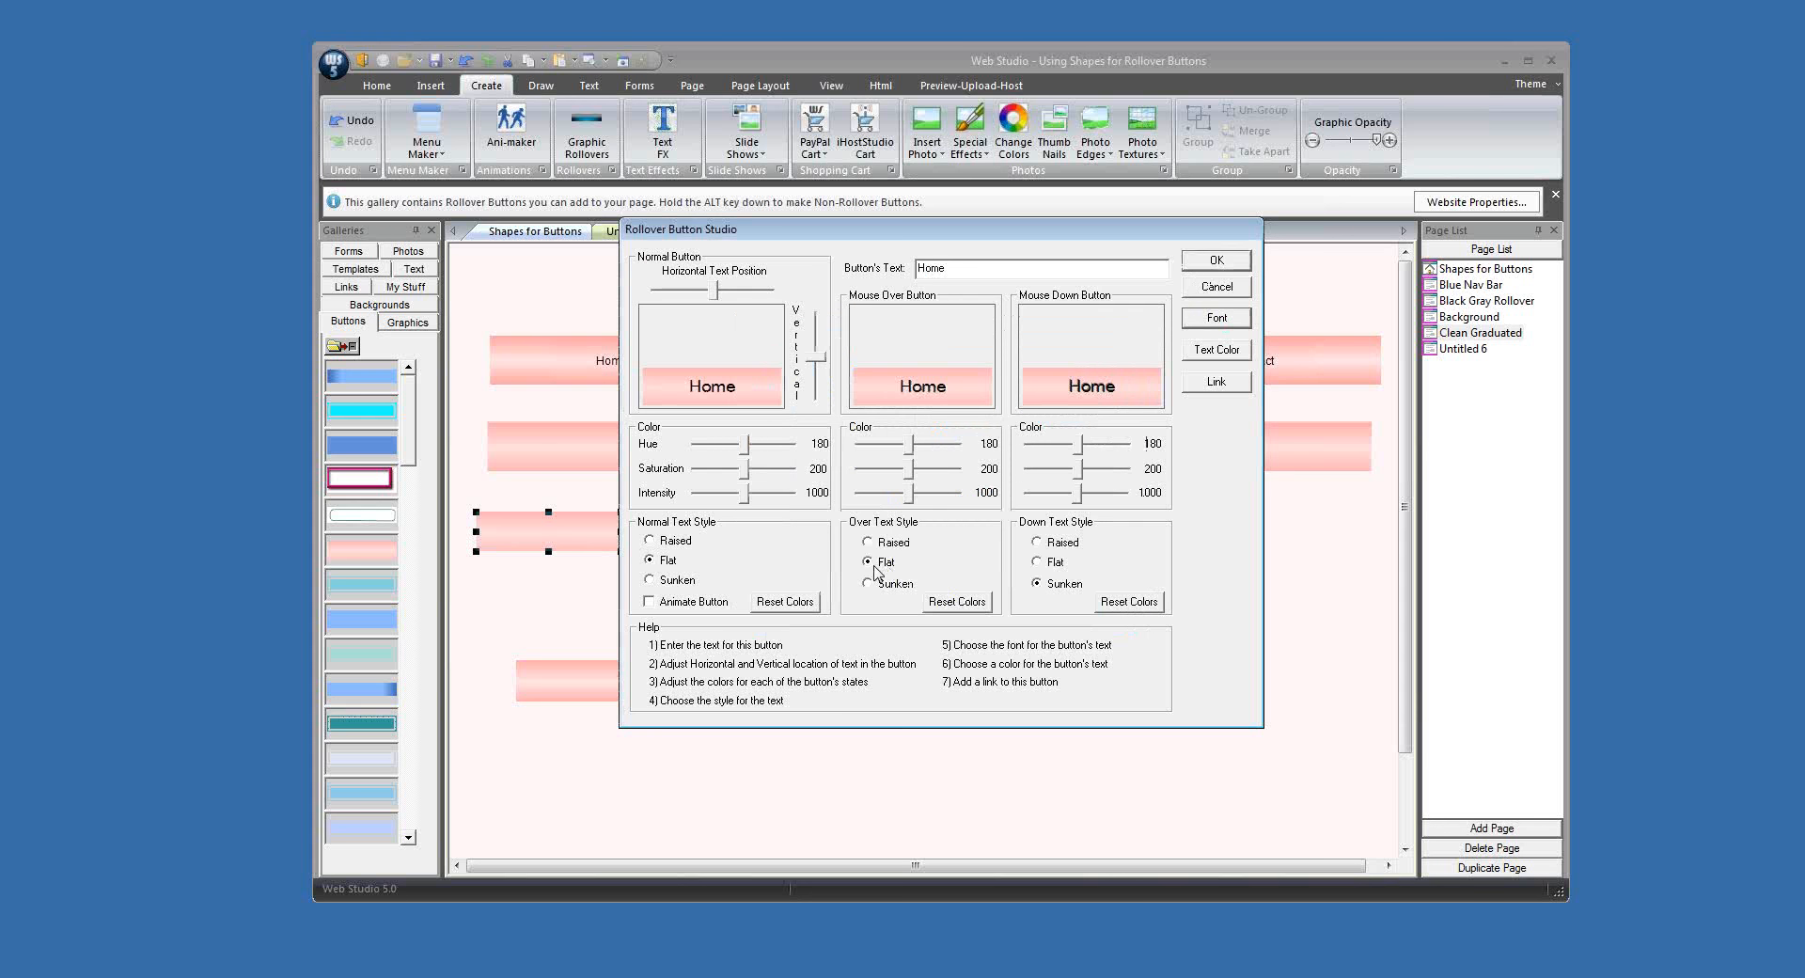
{"action": "left_click", "coordinate": [1038, 563]}
{"action": "left_click_drag", "start_coordinate": [908, 447], "coordinate": [917, 445]}
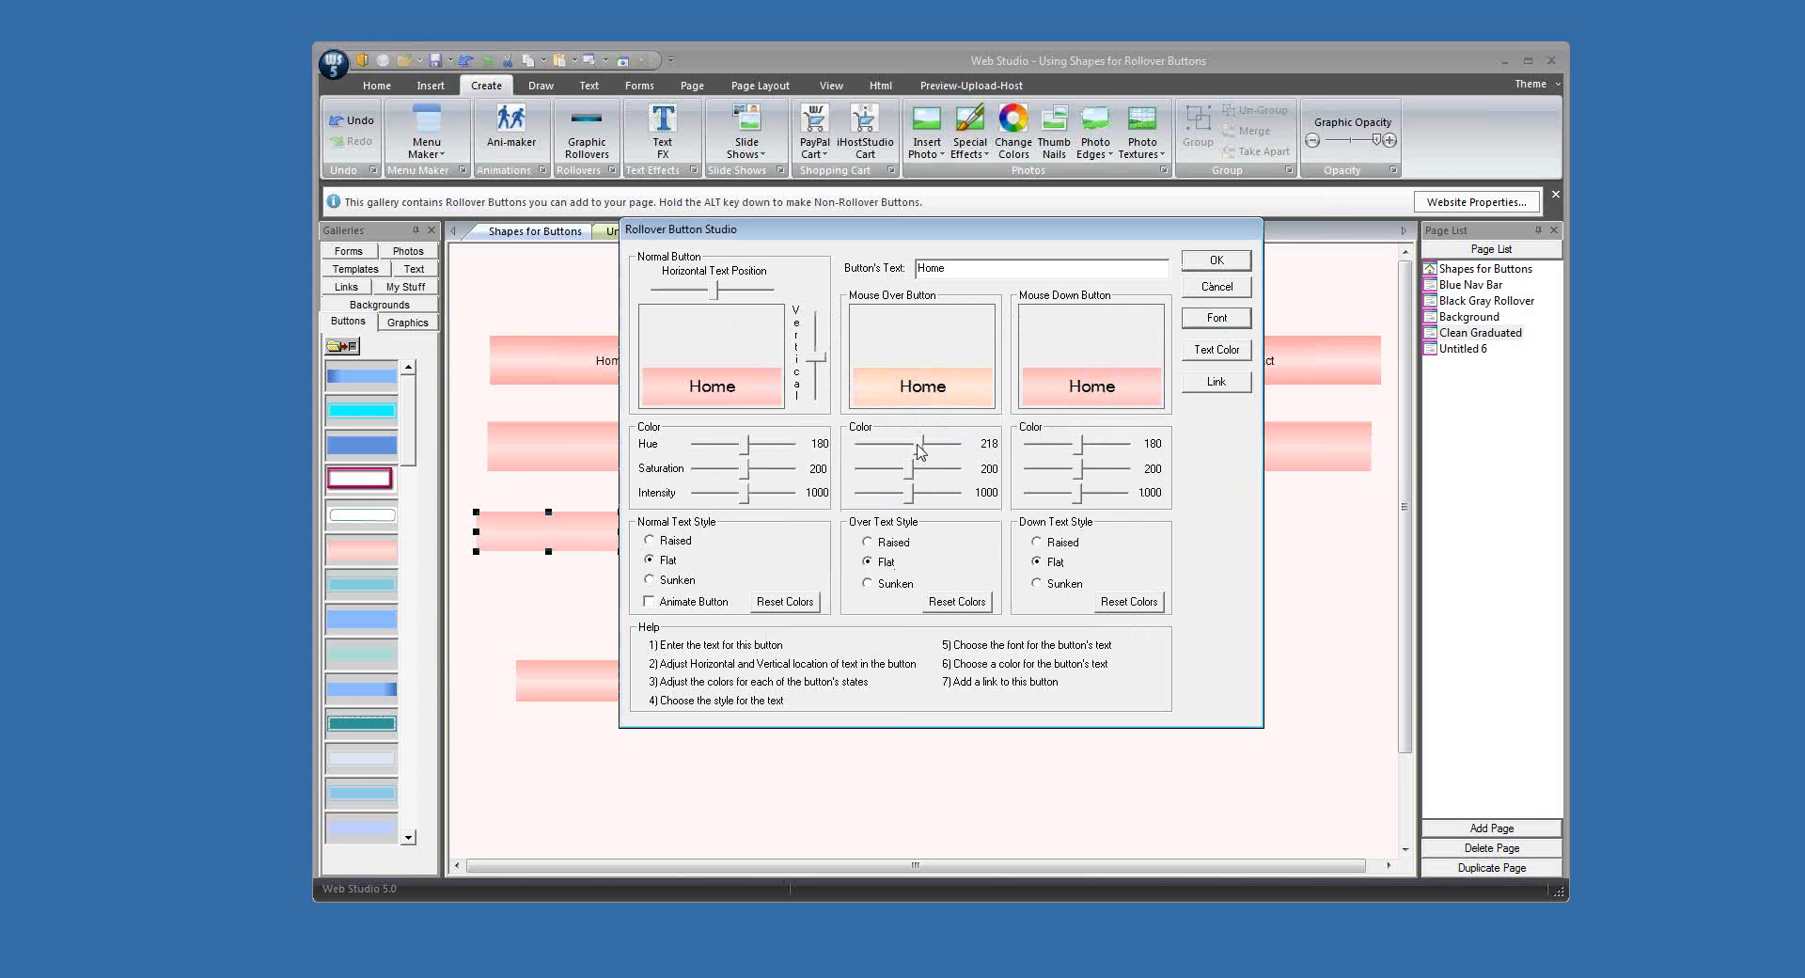
{"action": "left_click", "coordinate": [1216, 262]}
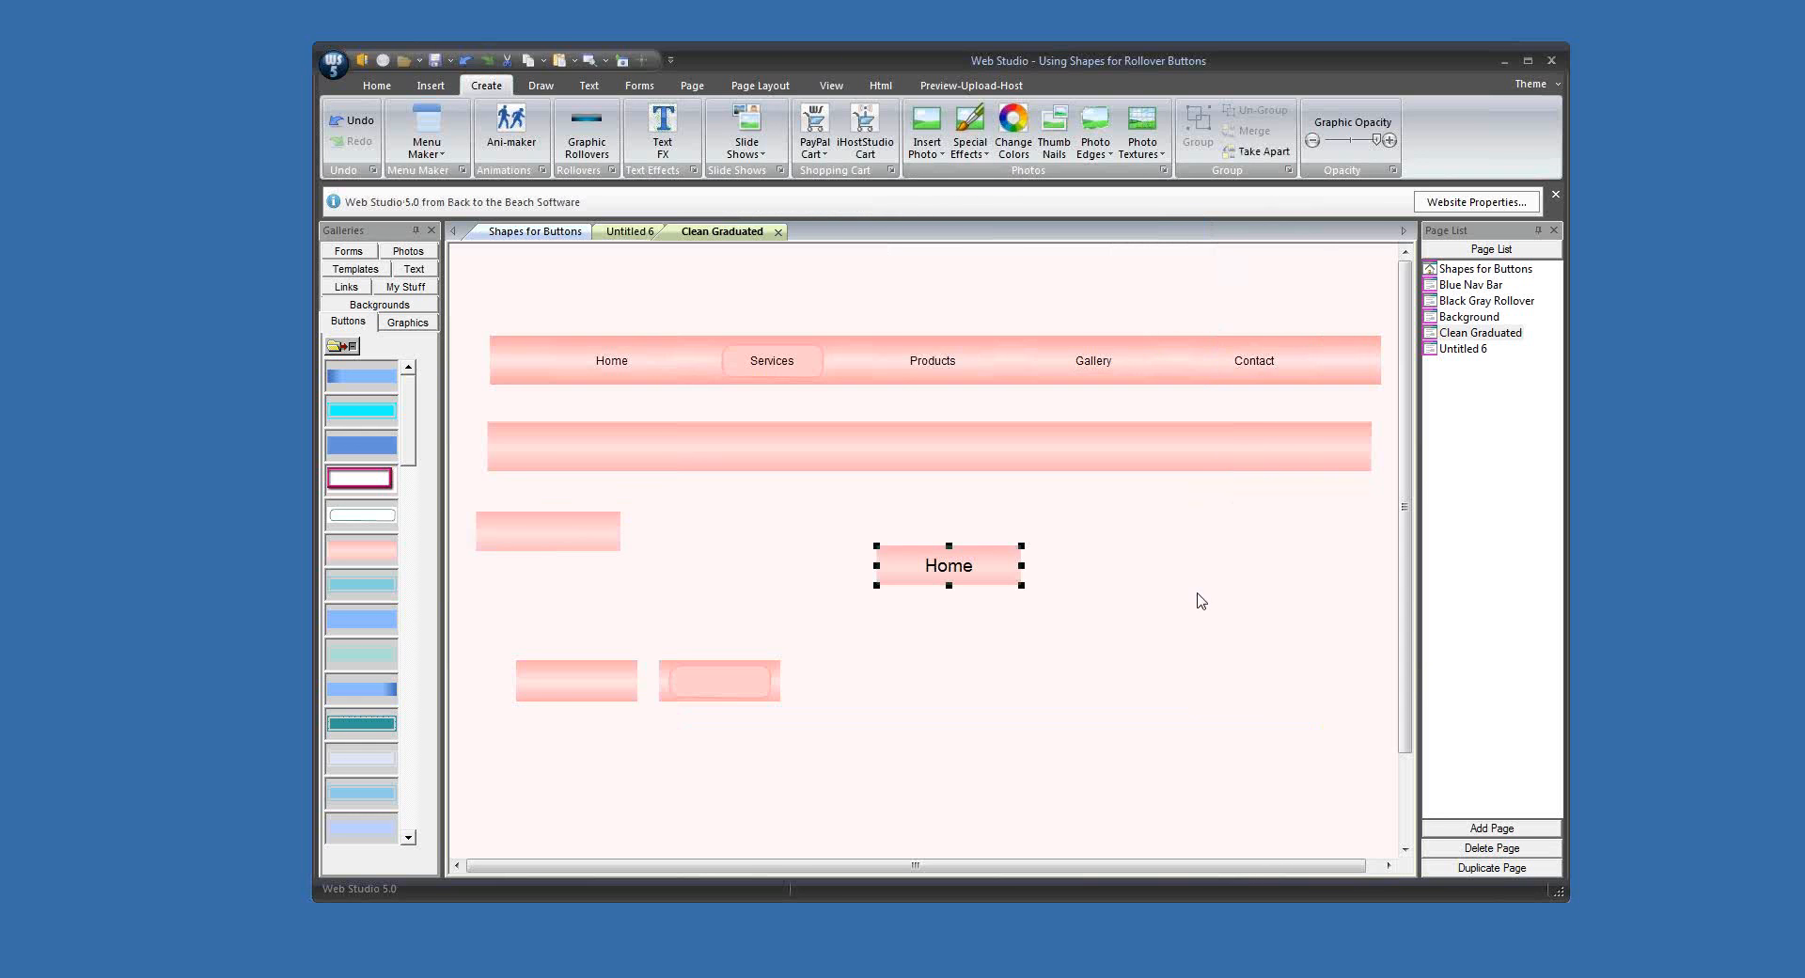
Step: Position the Home rollover button over the left end of the merged graduated bar
{"action": "left_click_drag", "start_coordinate": [996, 580], "coordinate": [628, 460]}
{"action": "left_click", "coordinate": [686, 510]}
{"action": "left_click", "coordinate": [596, 463]}
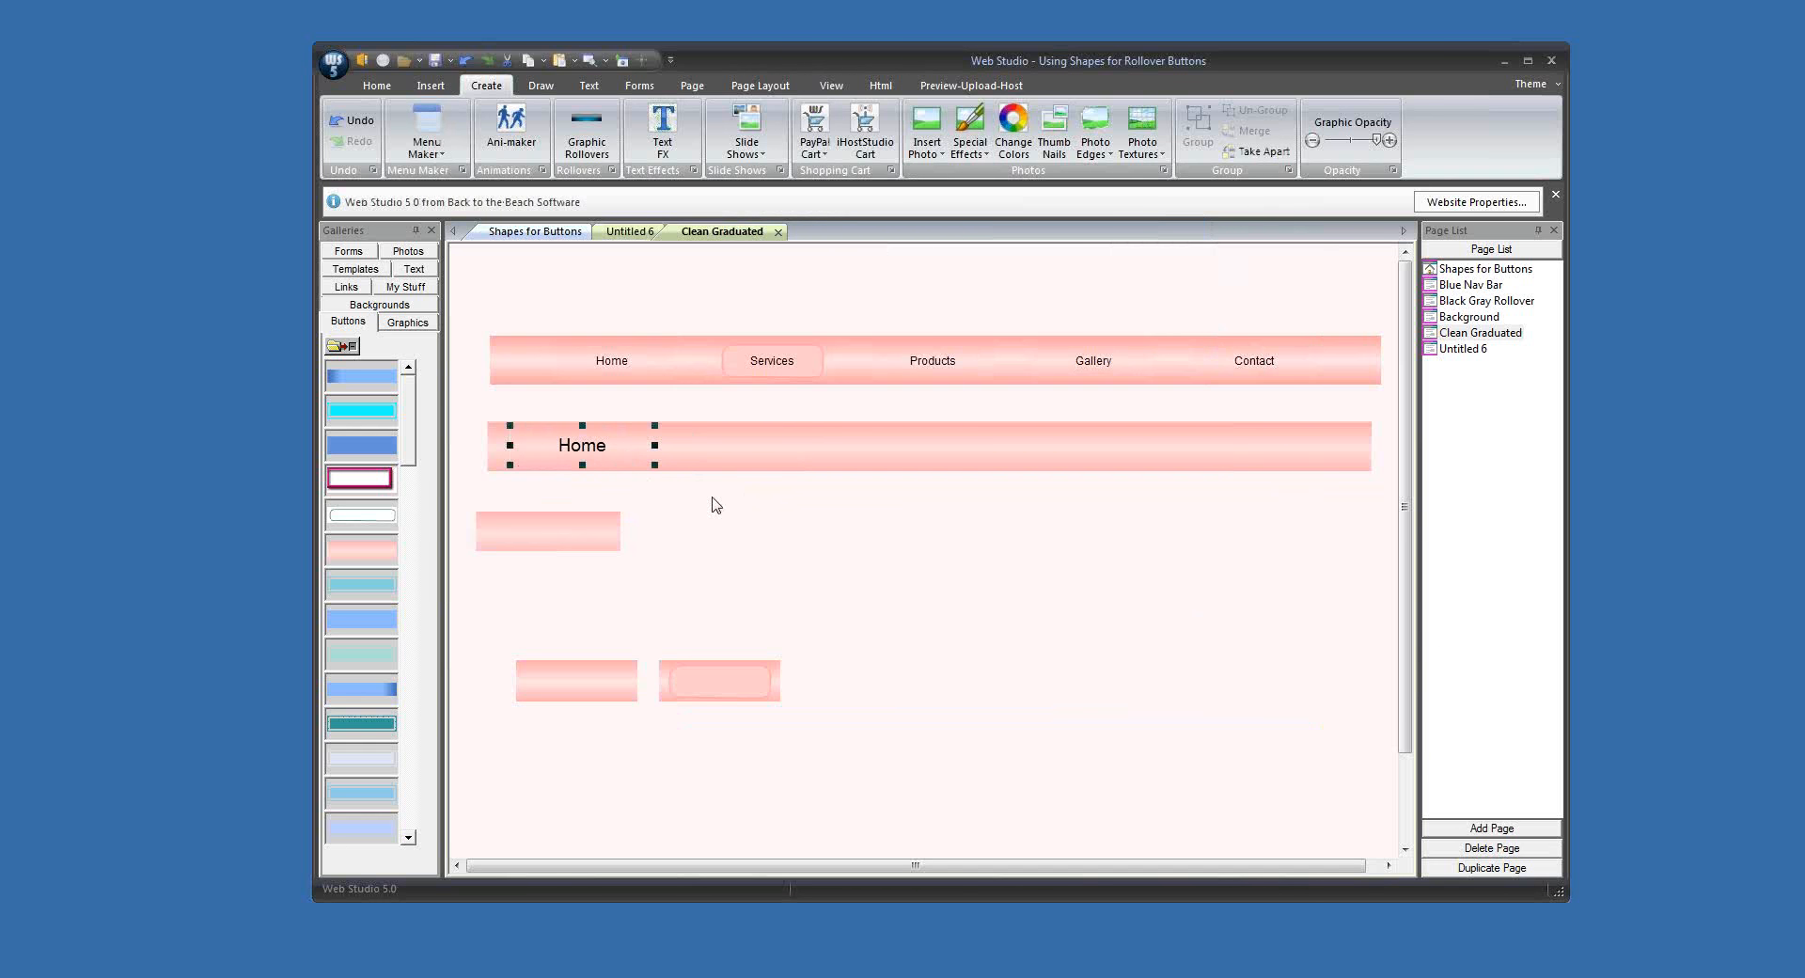
{"action": "left_click", "coordinate": [674, 512]}
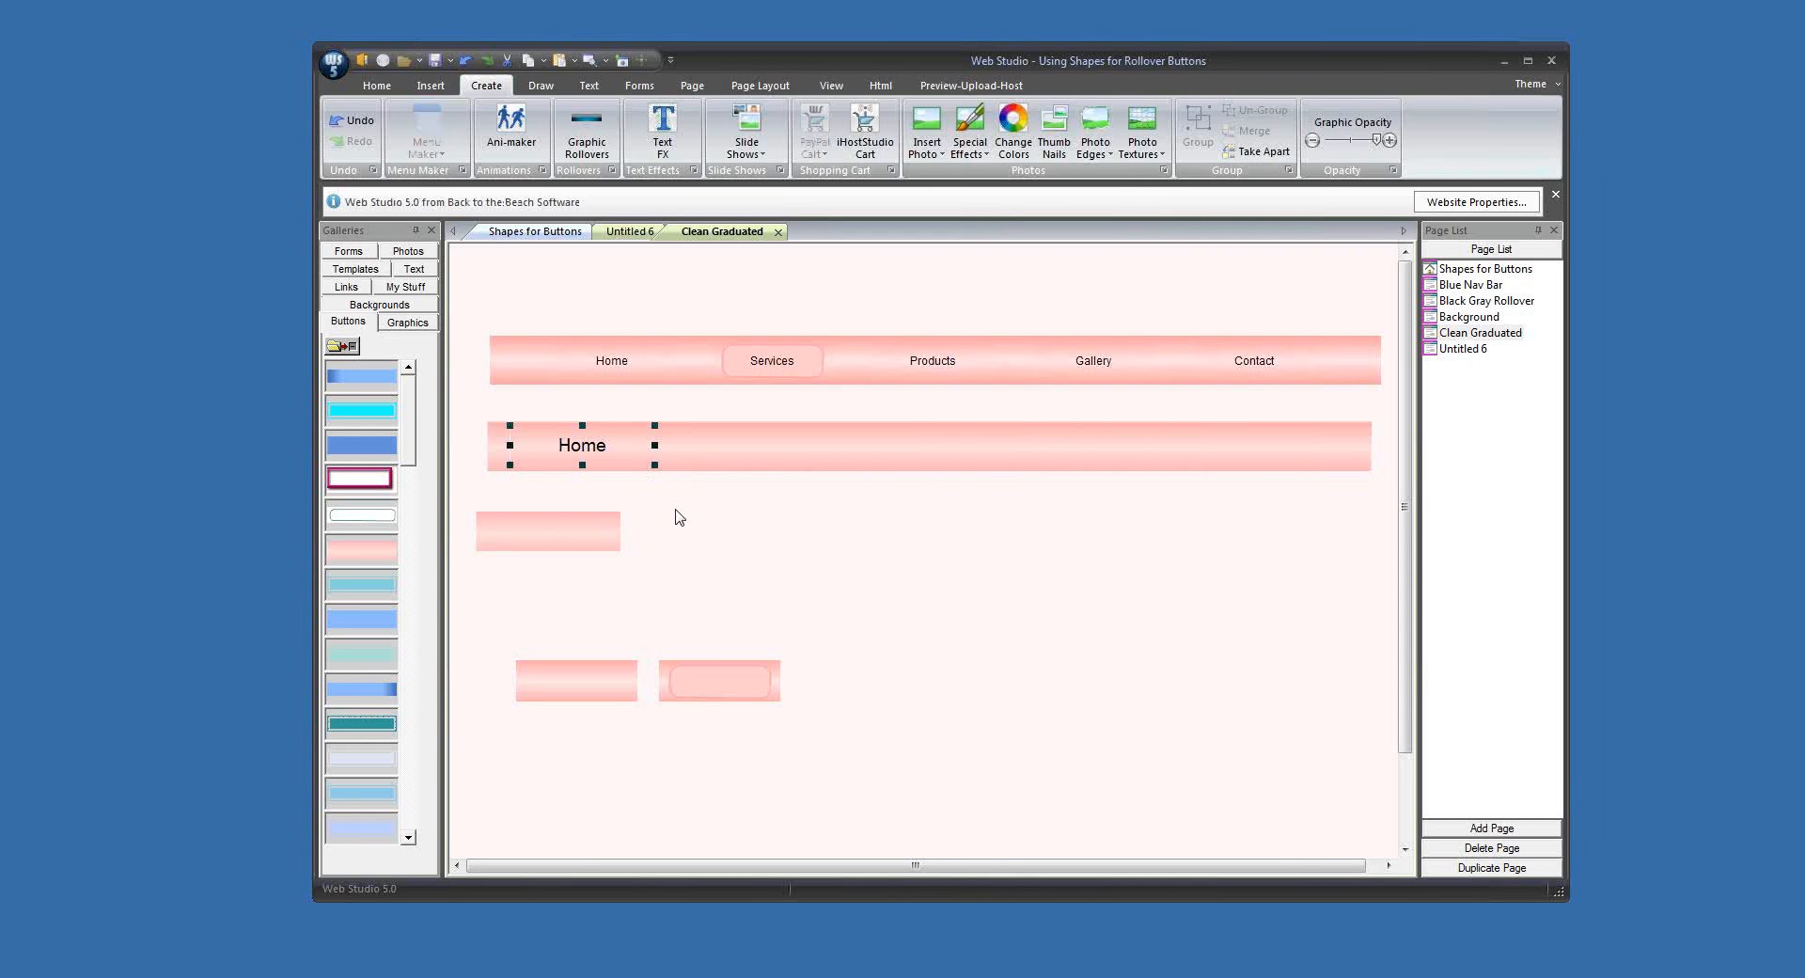
{"action": "left_click", "coordinate": [561, 460]}
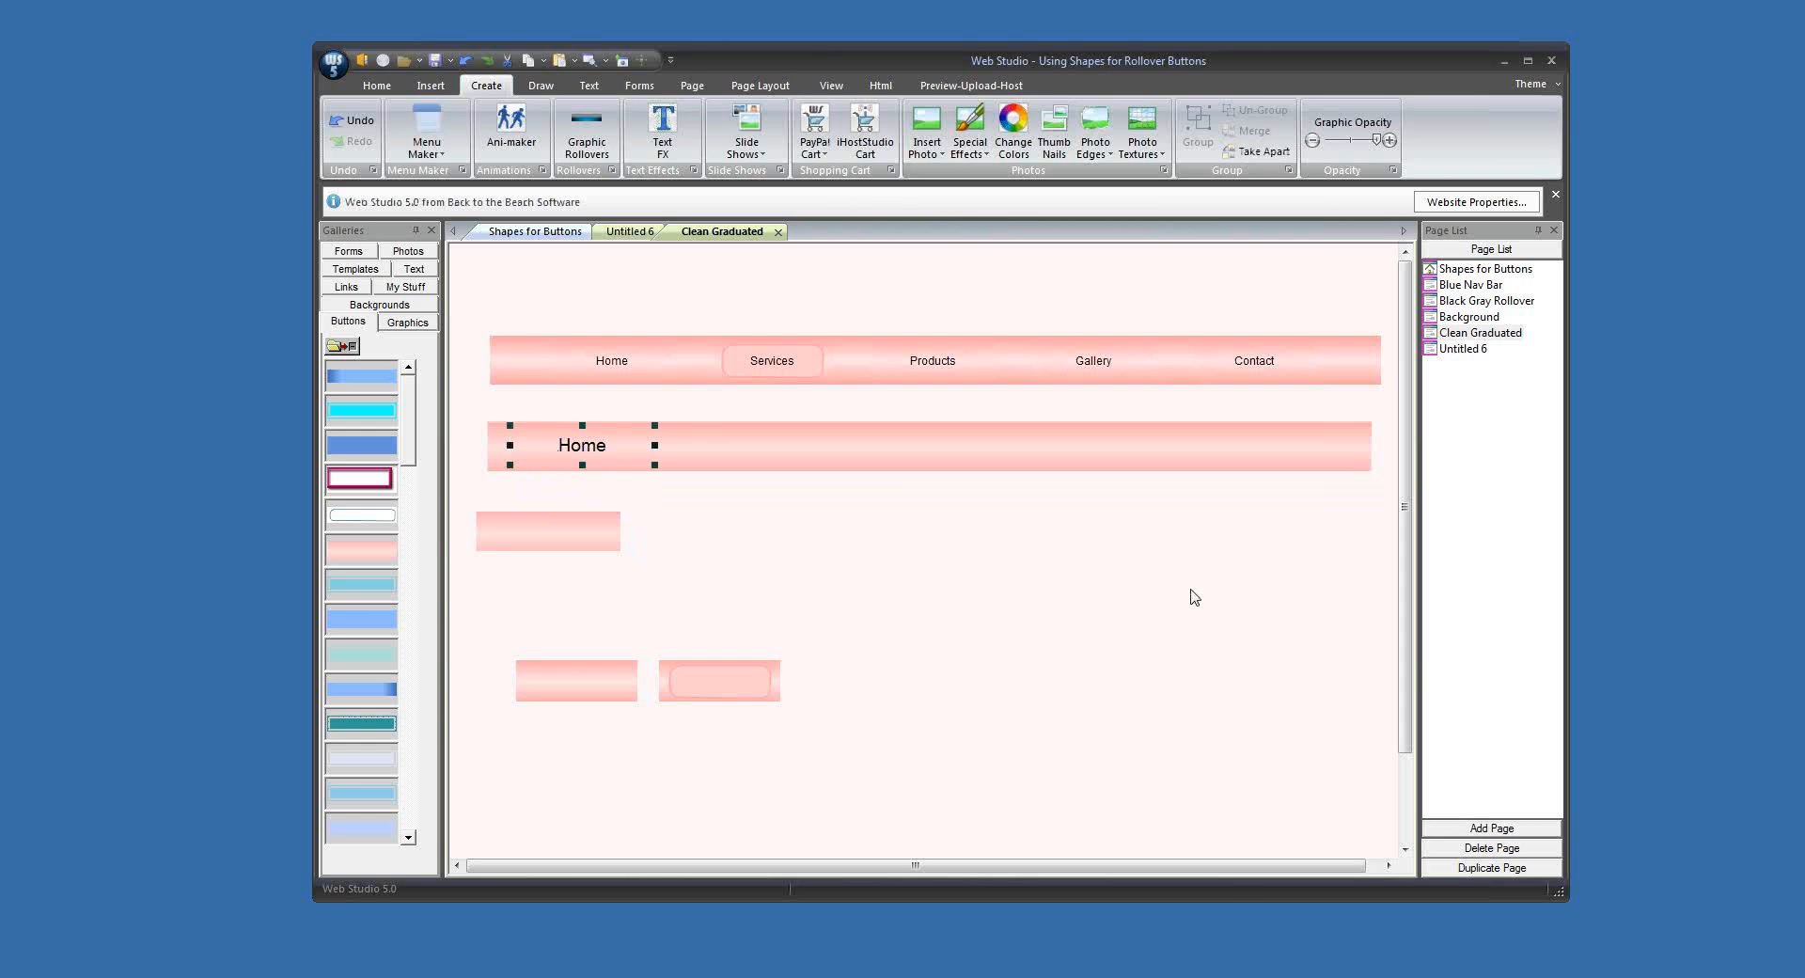
Step: Delete the Home rollover button from the lower bar, then slightly narrow and reposition the plain pink button graphic below it
{"action": "key", "text": "Delete"}
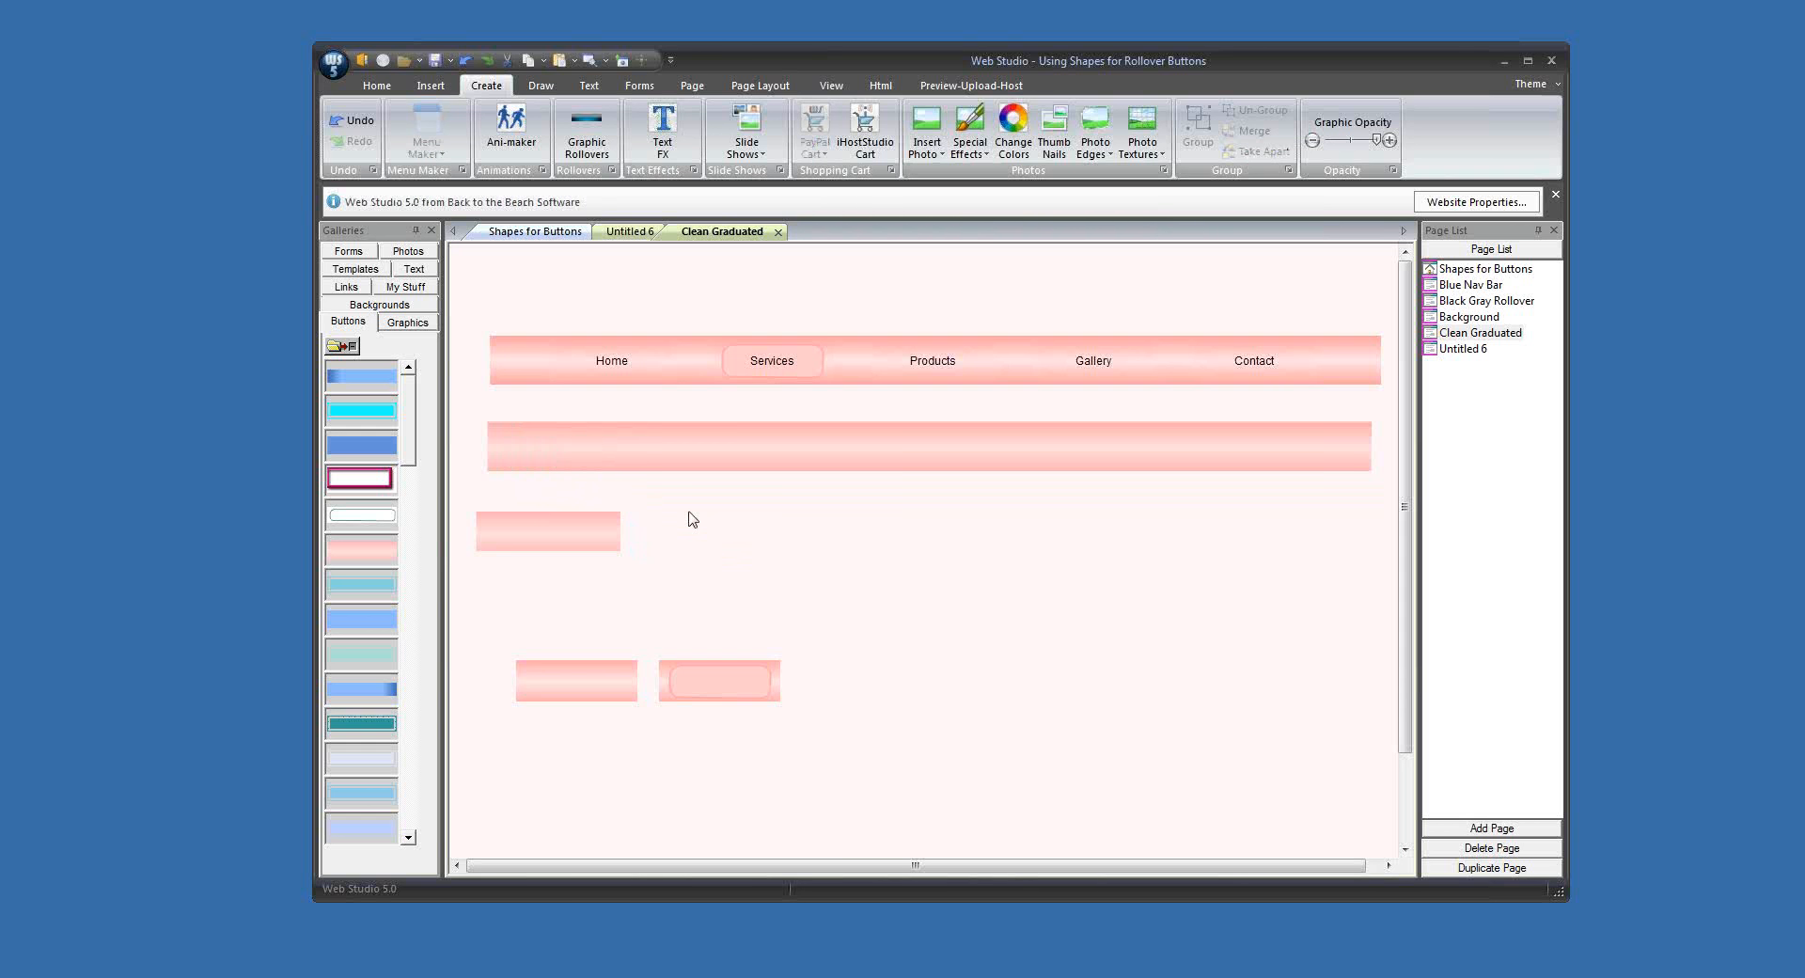
{"action": "left_click", "coordinate": [571, 546]}
{"action": "left_click_drag", "start_coordinate": [571, 546], "coordinate": [501, 539]}
{"action": "left_click", "coordinate": [605, 592]}
Step: Replace the old pink graphic in the Buttons gallery with a copy of the resized plain pink button graphic
{"action": "right_click", "coordinate": [350, 549]}
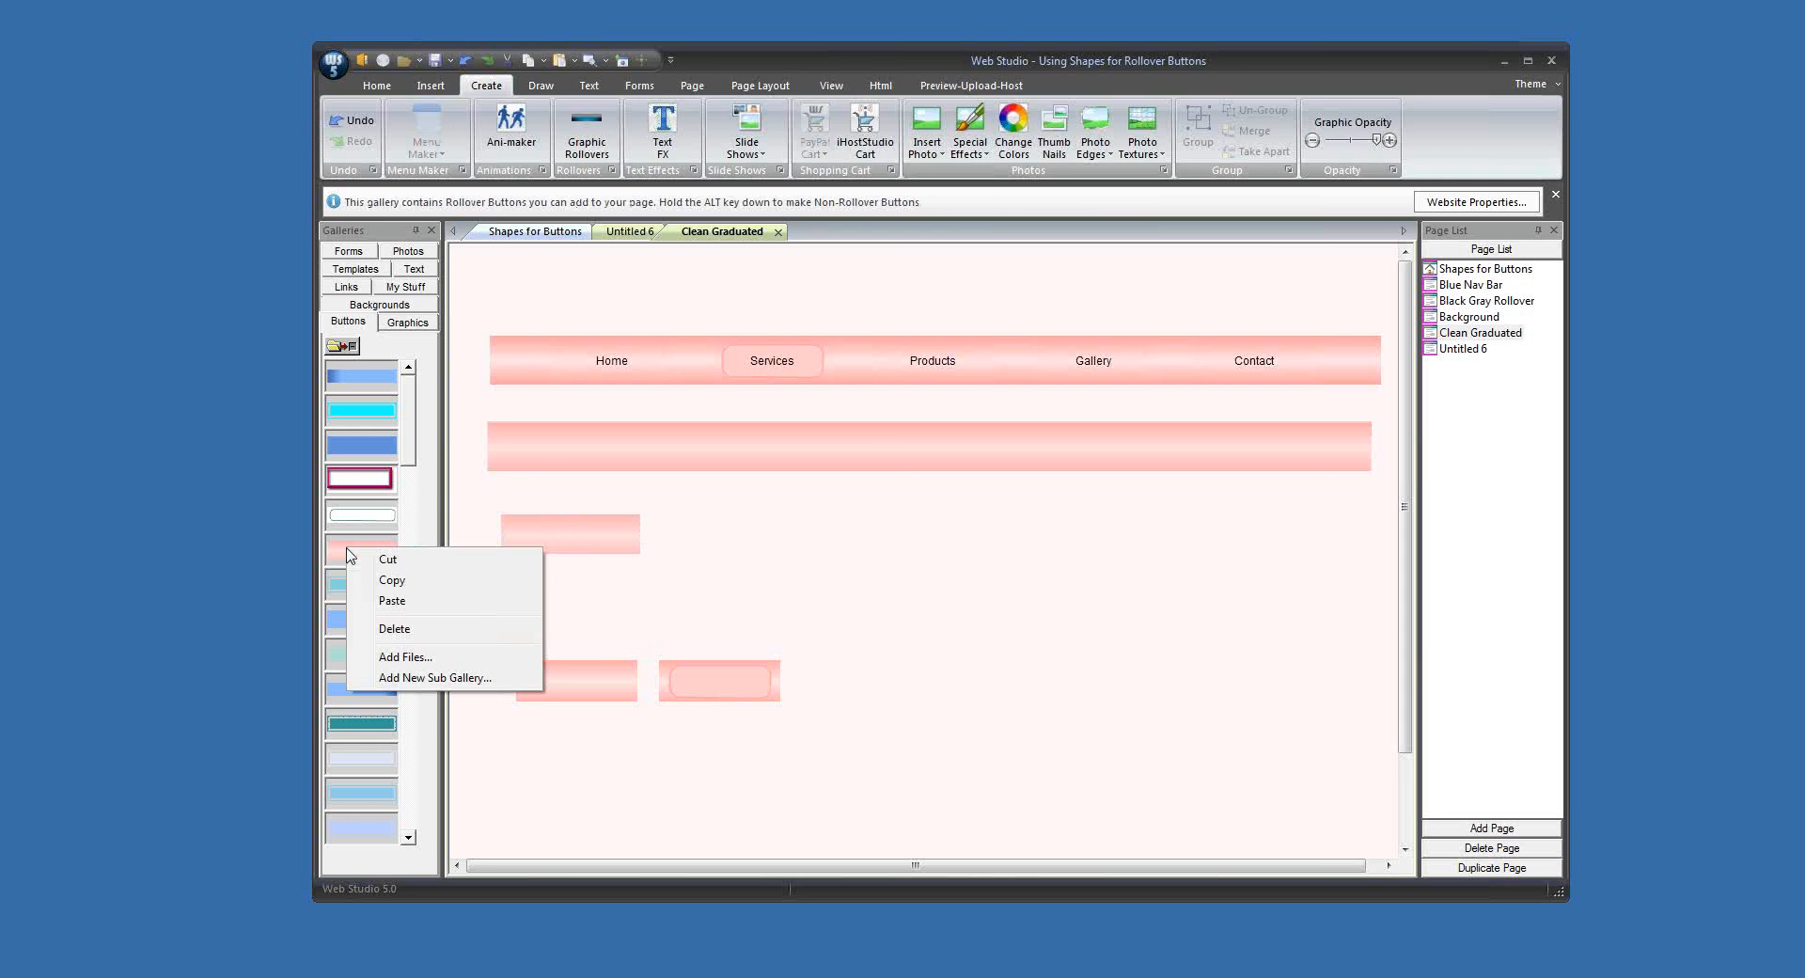
{"action": "left_click", "coordinate": [411, 630]}
{"action": "right_click", "coordinate": [598, 547]}
{"action": "mouse_move", "coordinate": [677, 553]}
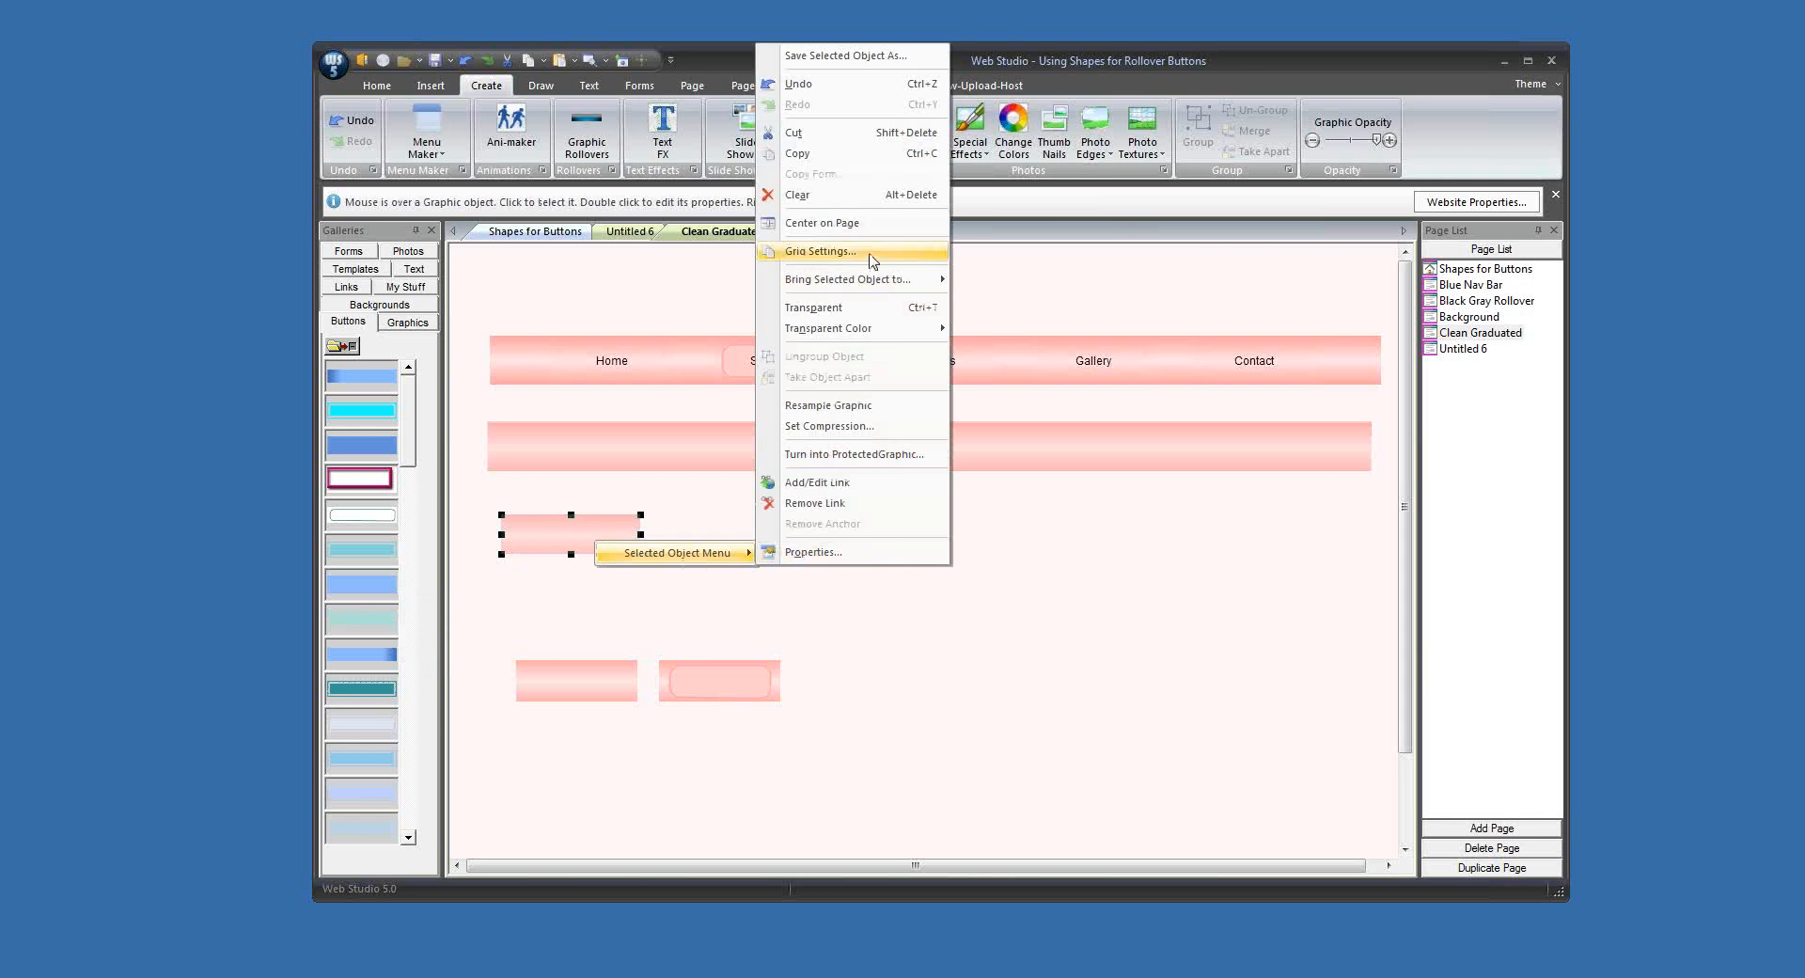
{"action": "left_click", "coordinate": [884, 155]}
{"action": "right_click", "coordinate": [352, 542]}
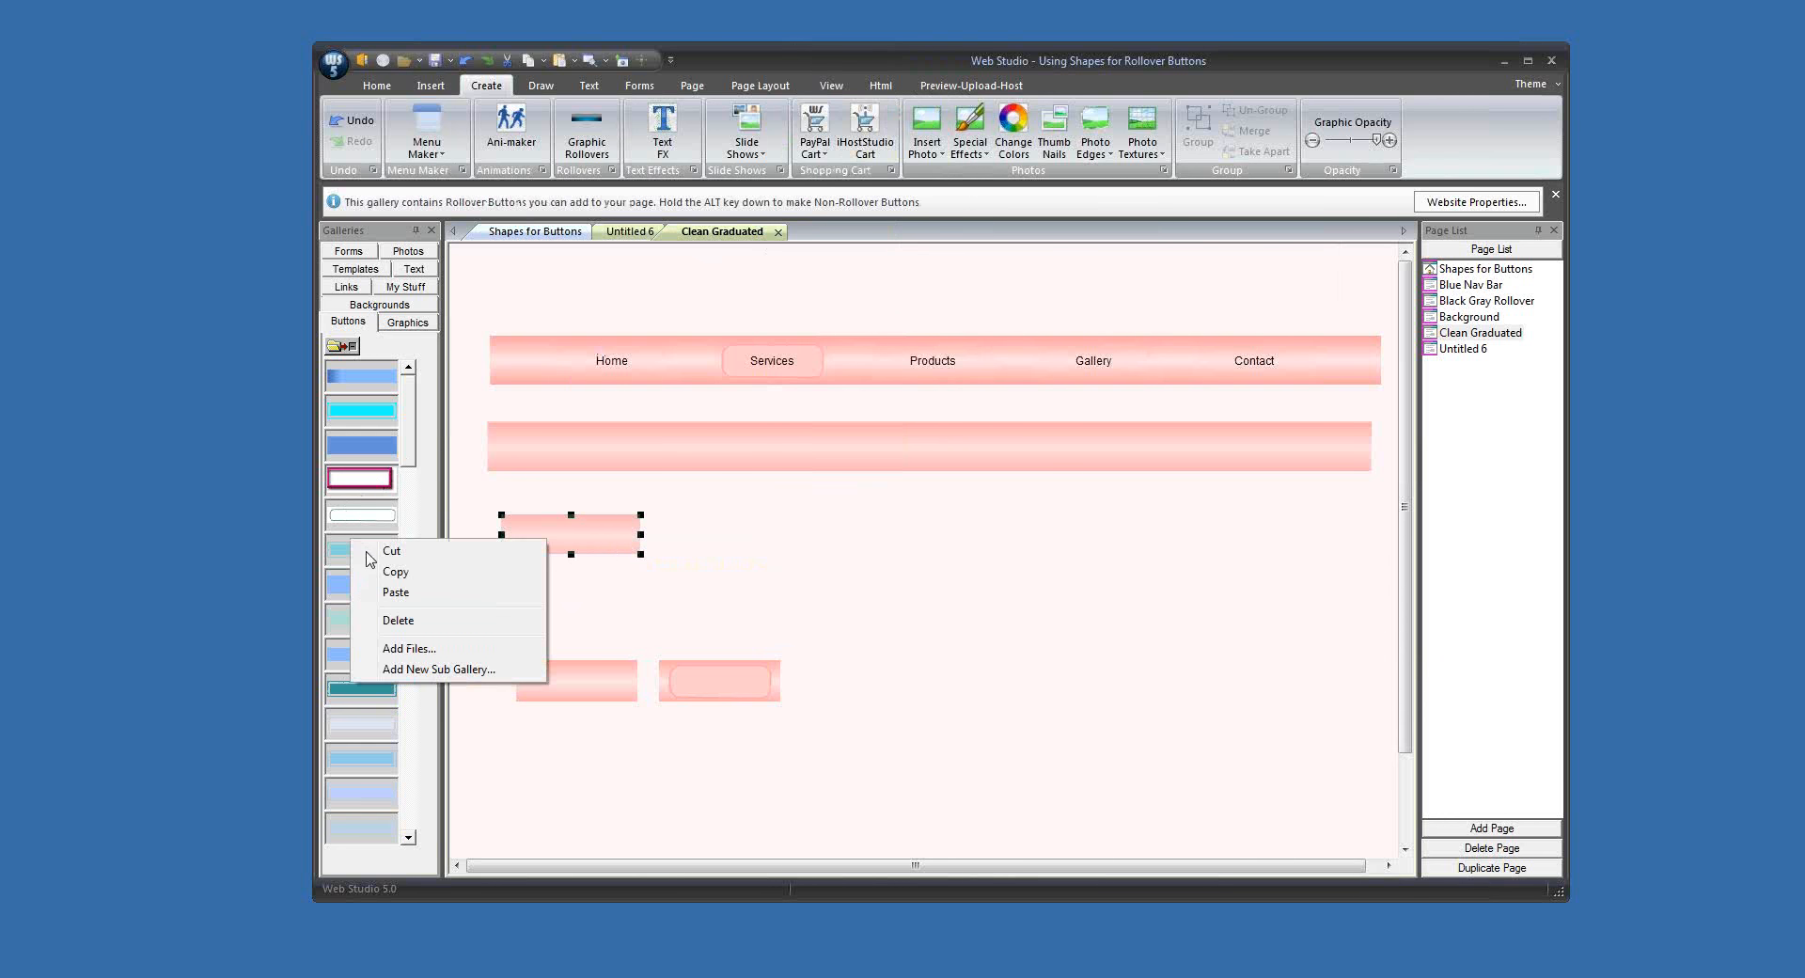
{"action": "left_click", "coordinate": [399, 593]}
Step: Start a rollover button from the new pink gallery graphic with the text Home, mouse-over hue 211 and Arial size 12
{"action": "left_click_drag", "start_coordinate": [361, 548], "coordinate": [809, 607]}
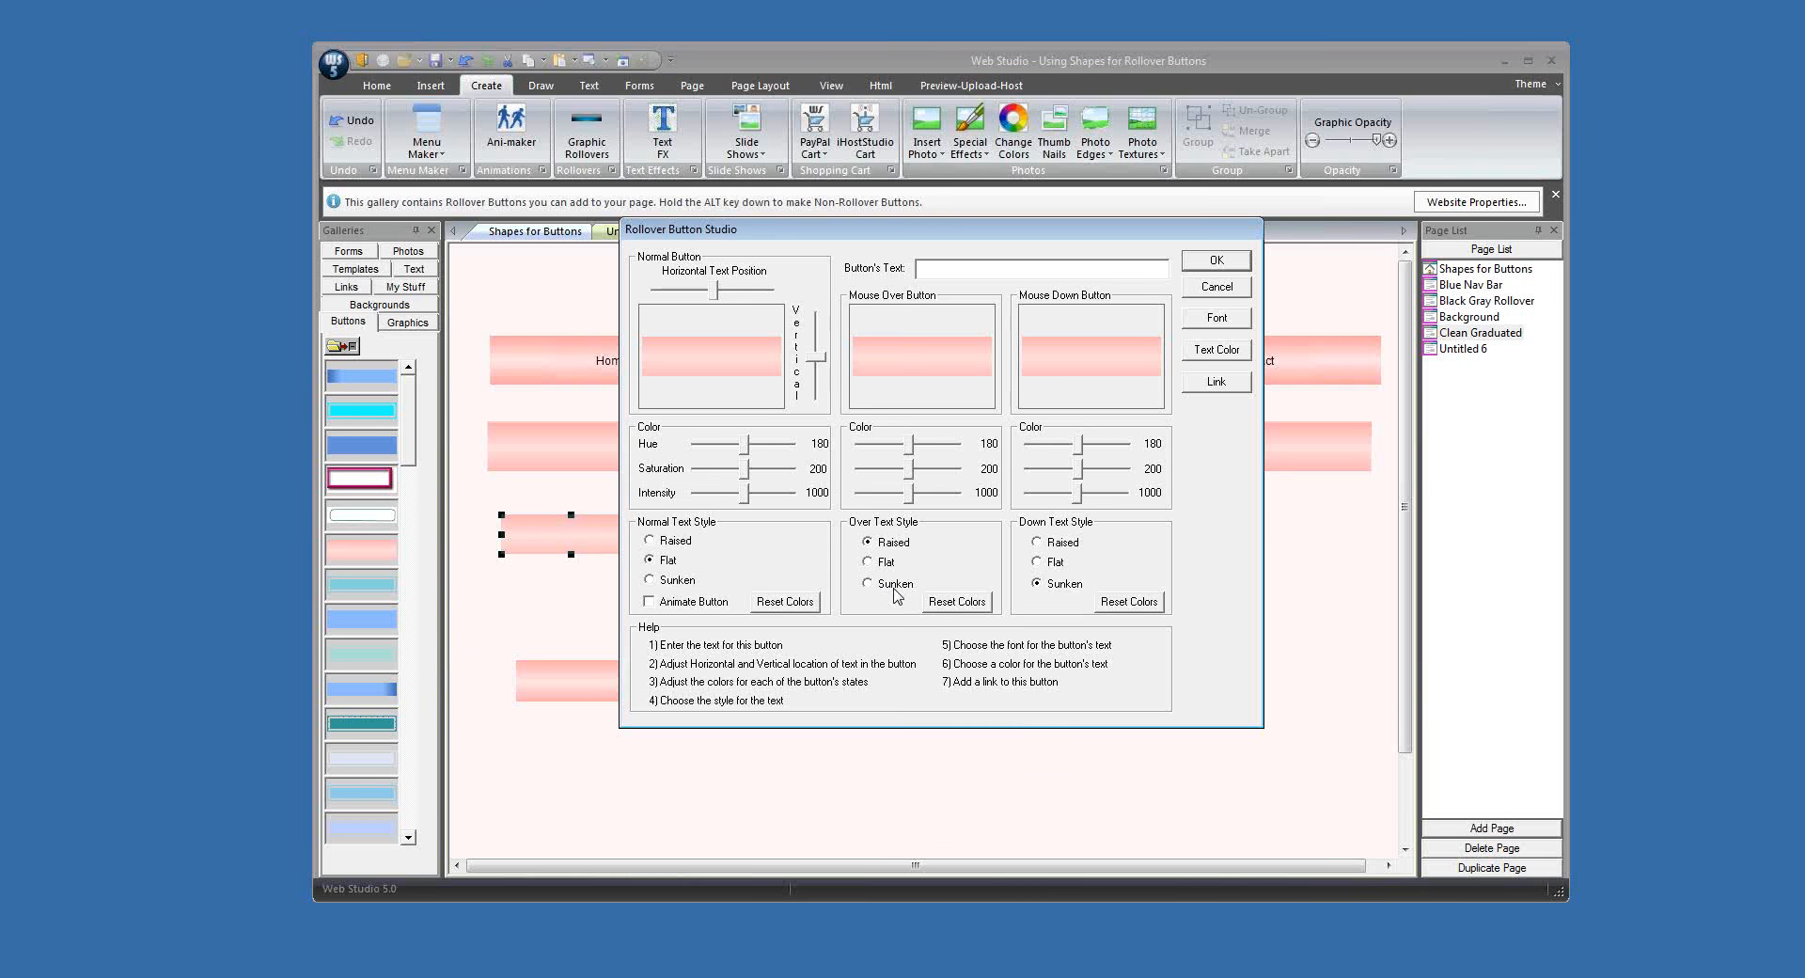
{"action": "type", "text": "Home"}
{"action": "left_click_drag", "start_coordinate": [911, 443], "coordinate": [918, 445]}
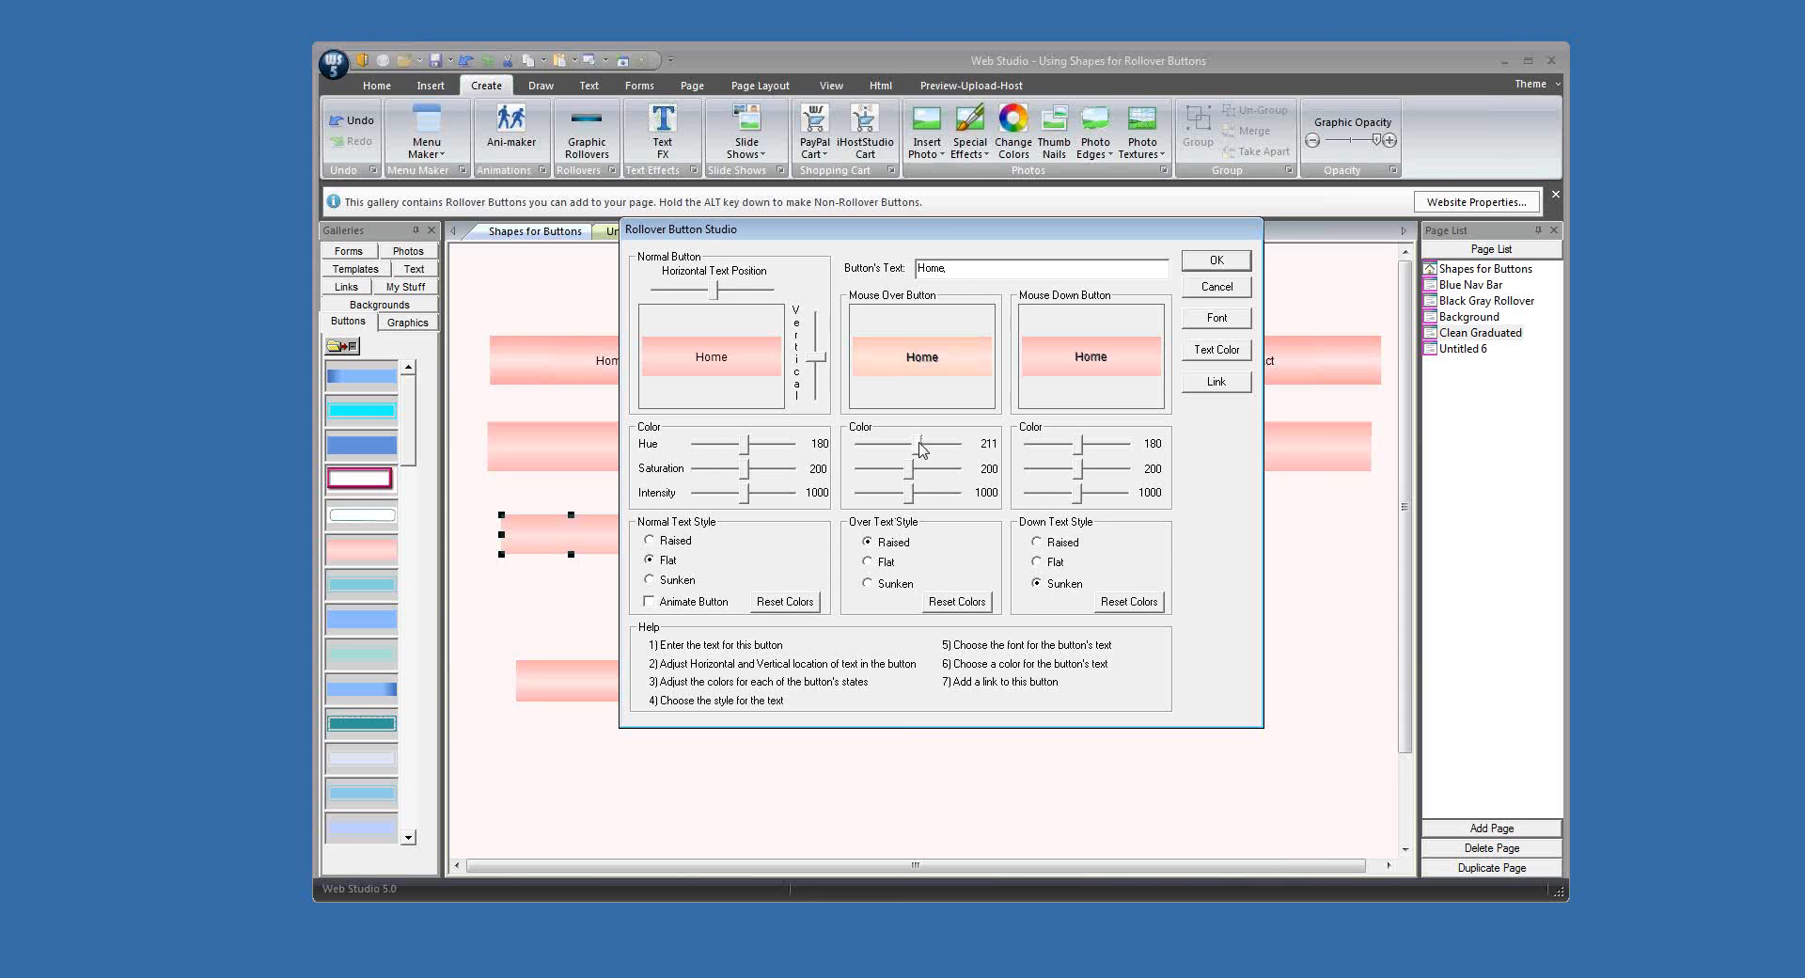
{"action": "left_click", "coordinate": [1215, 320]}
{"action": "left_click", "coordinate": [1020, 397]}
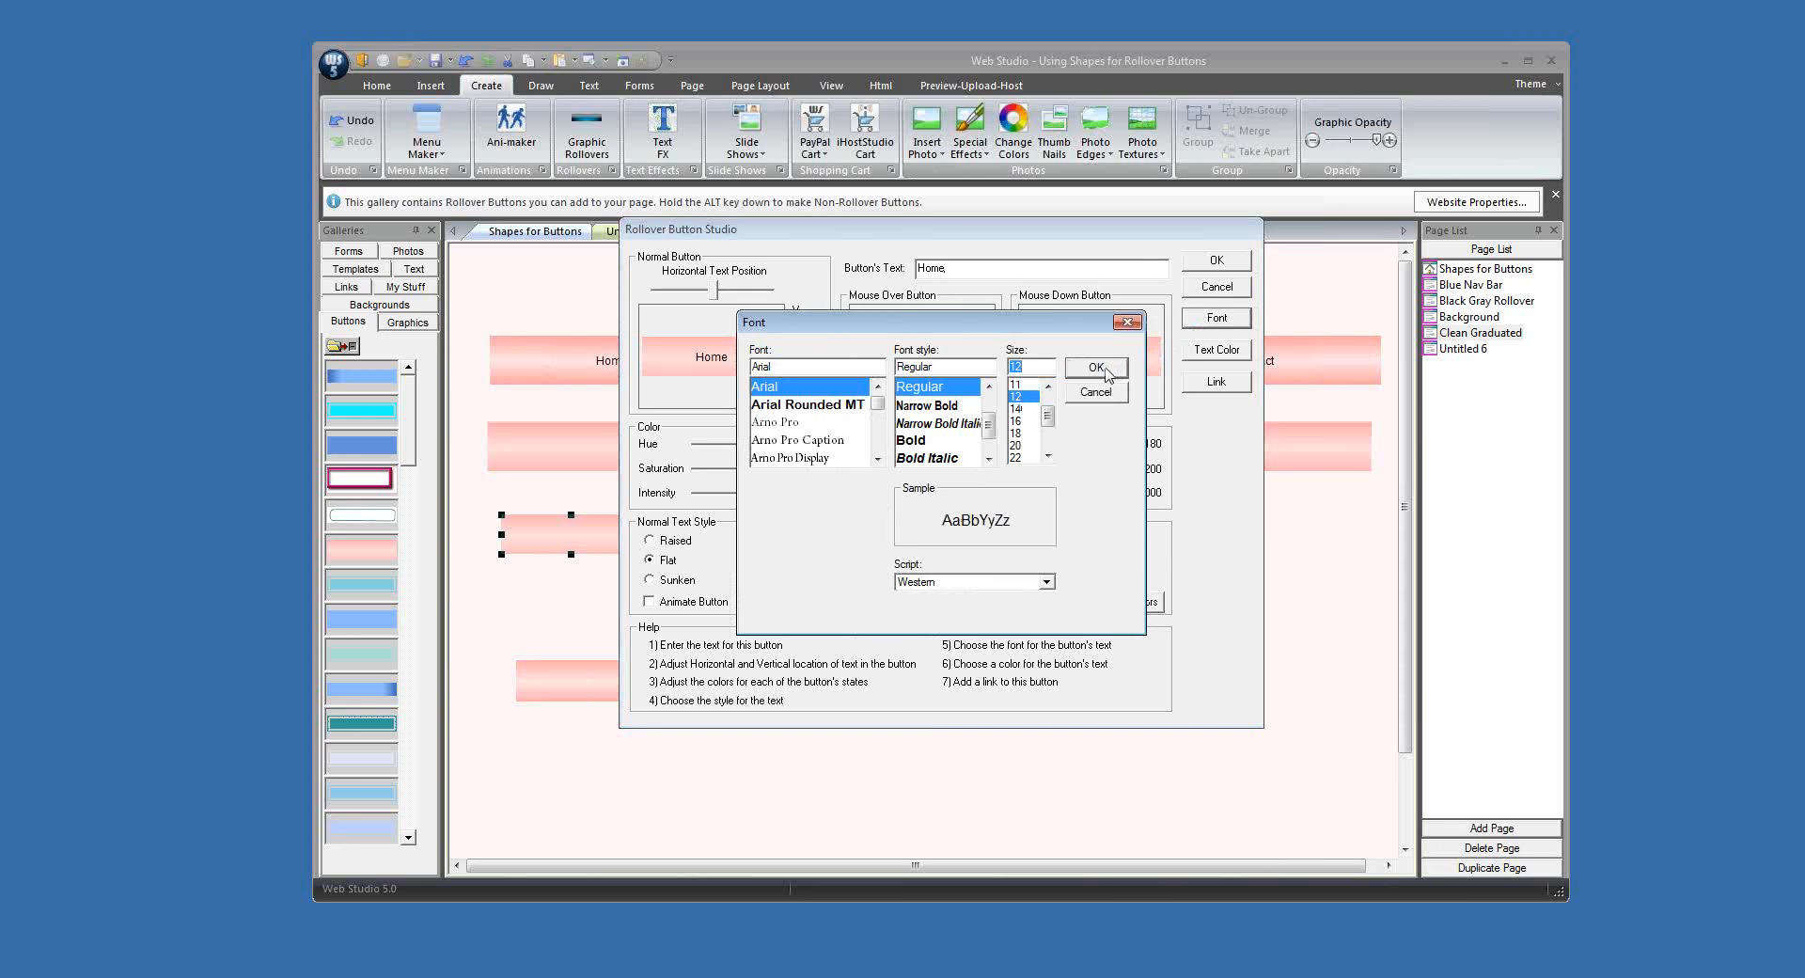
{"action": "left_click", "coordinate": [1096, 368]}
Step: Finish the button with Flat over and down text and mouse-down intensity 961, and place it near the lower bar's left end
{"action": "left_click", "coordinate": [1054, 562]}
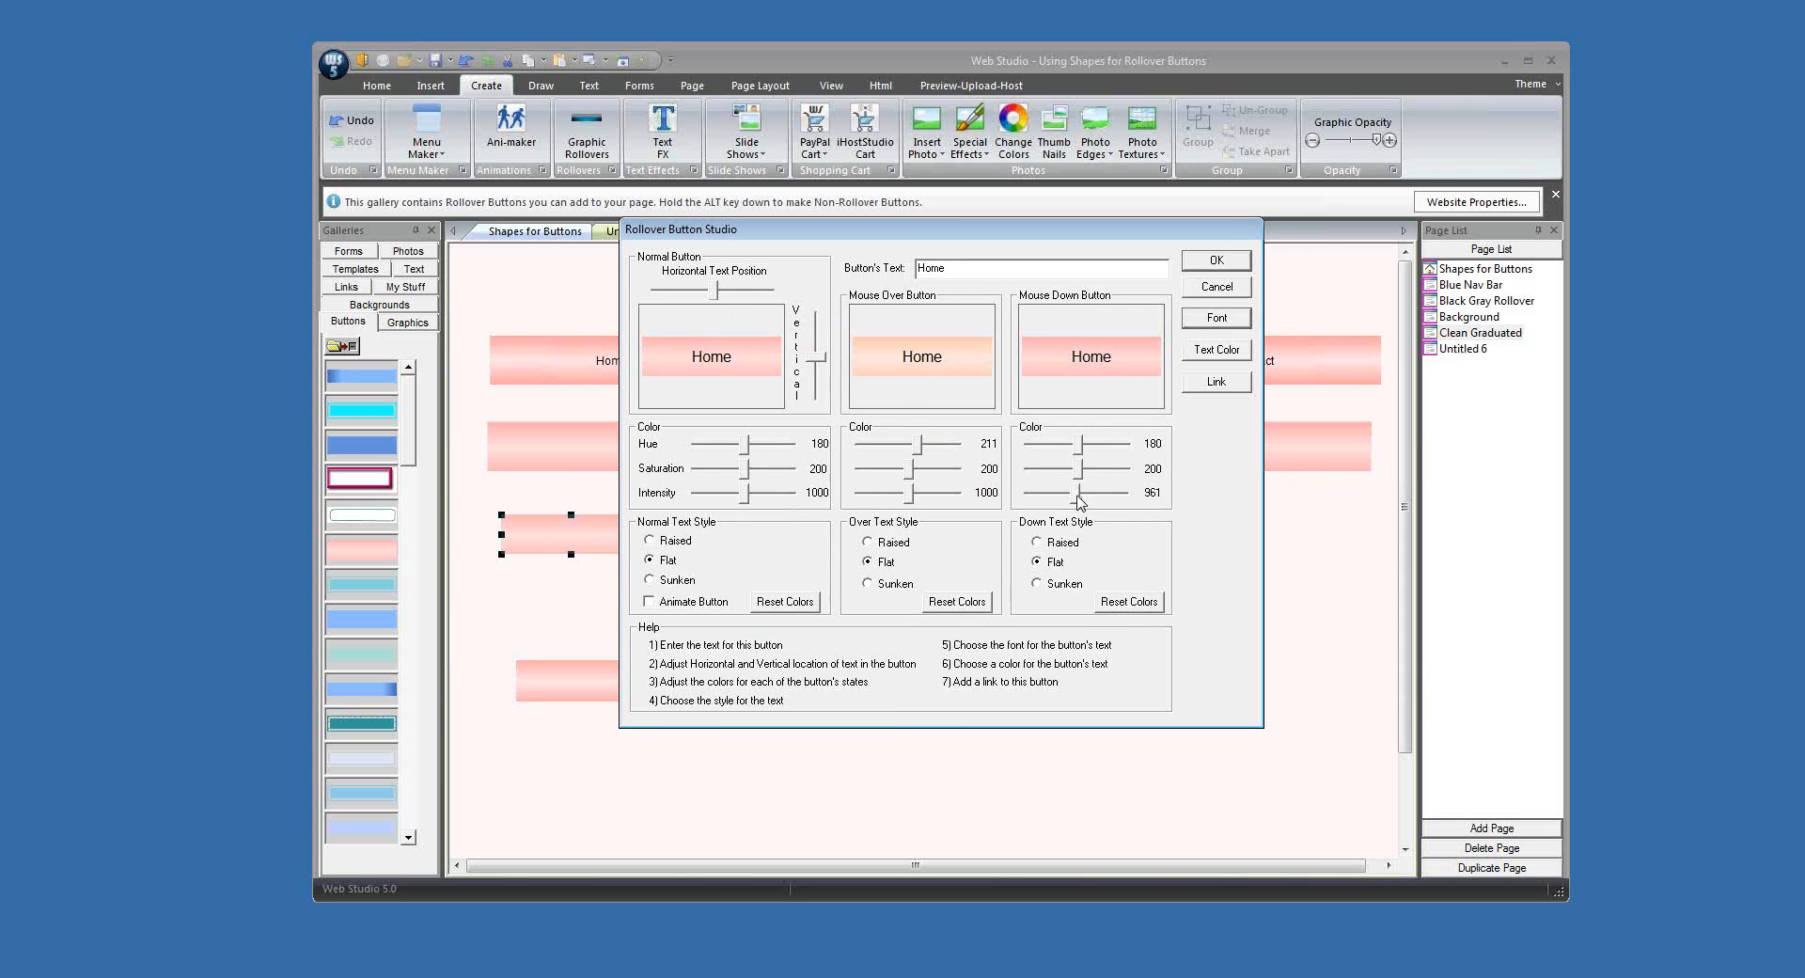
{"action": "left_click", "coordinate": [1213, 261]}
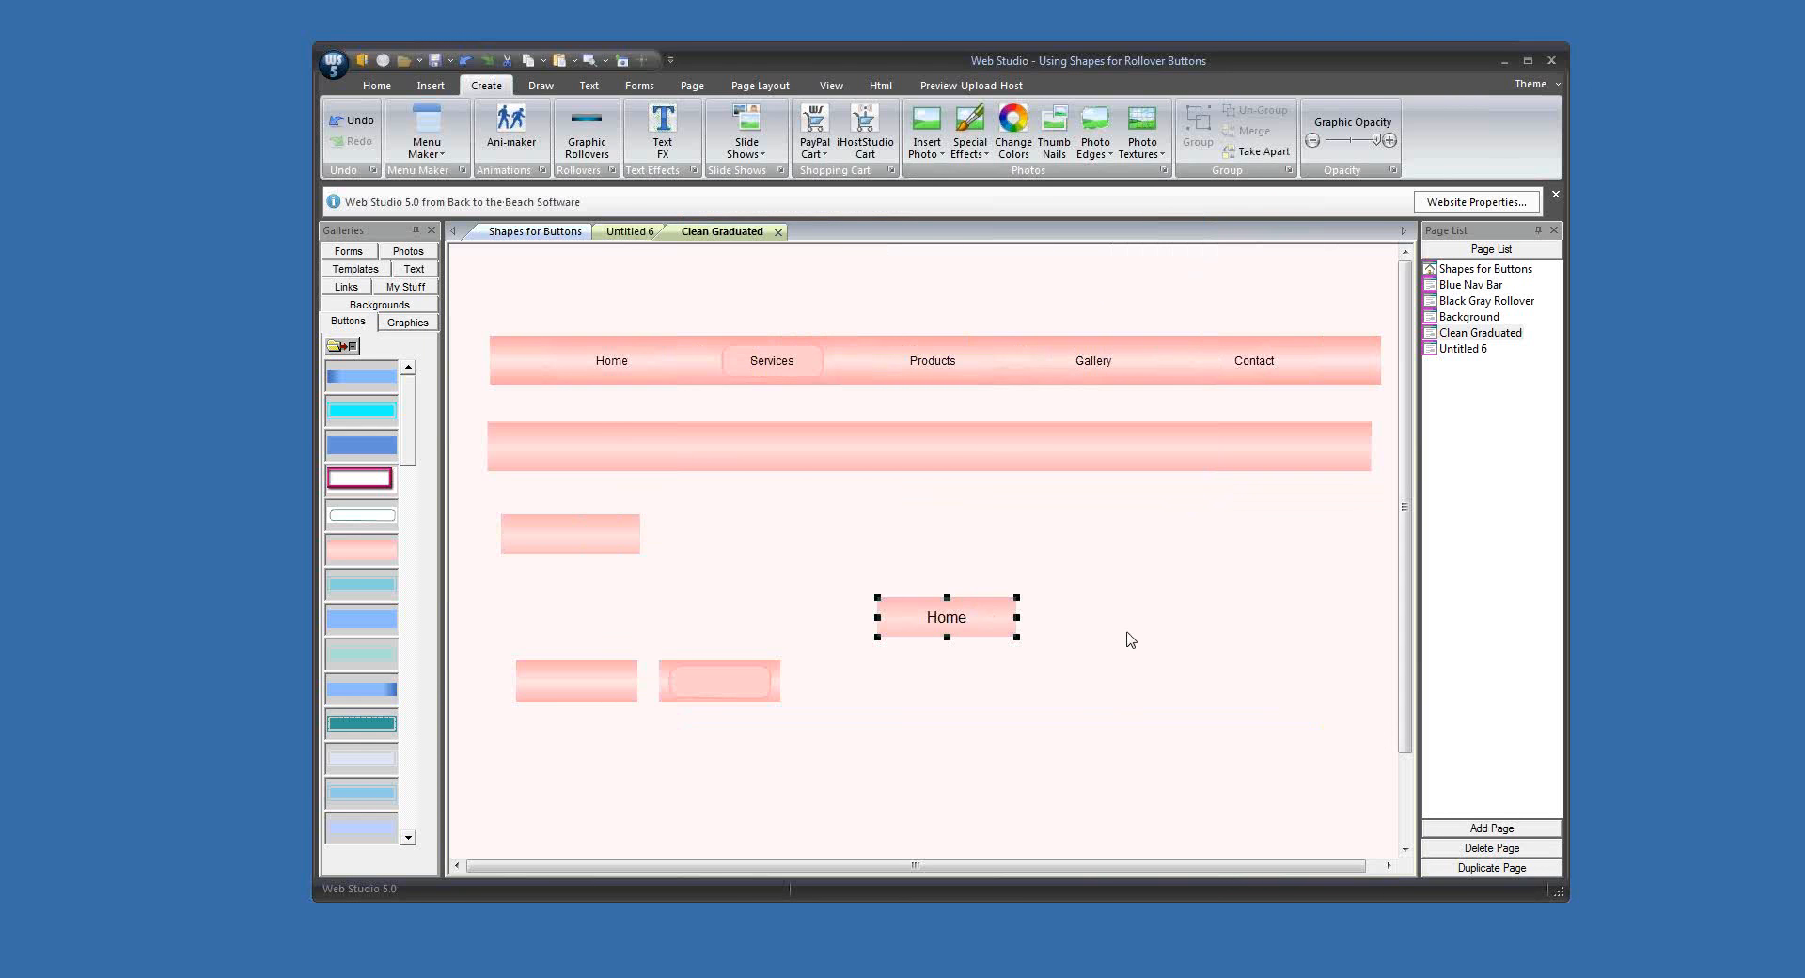
{"action": "left_click_drag", "start_coordinate": [1001, 625], "coordinate": [653, 458]}
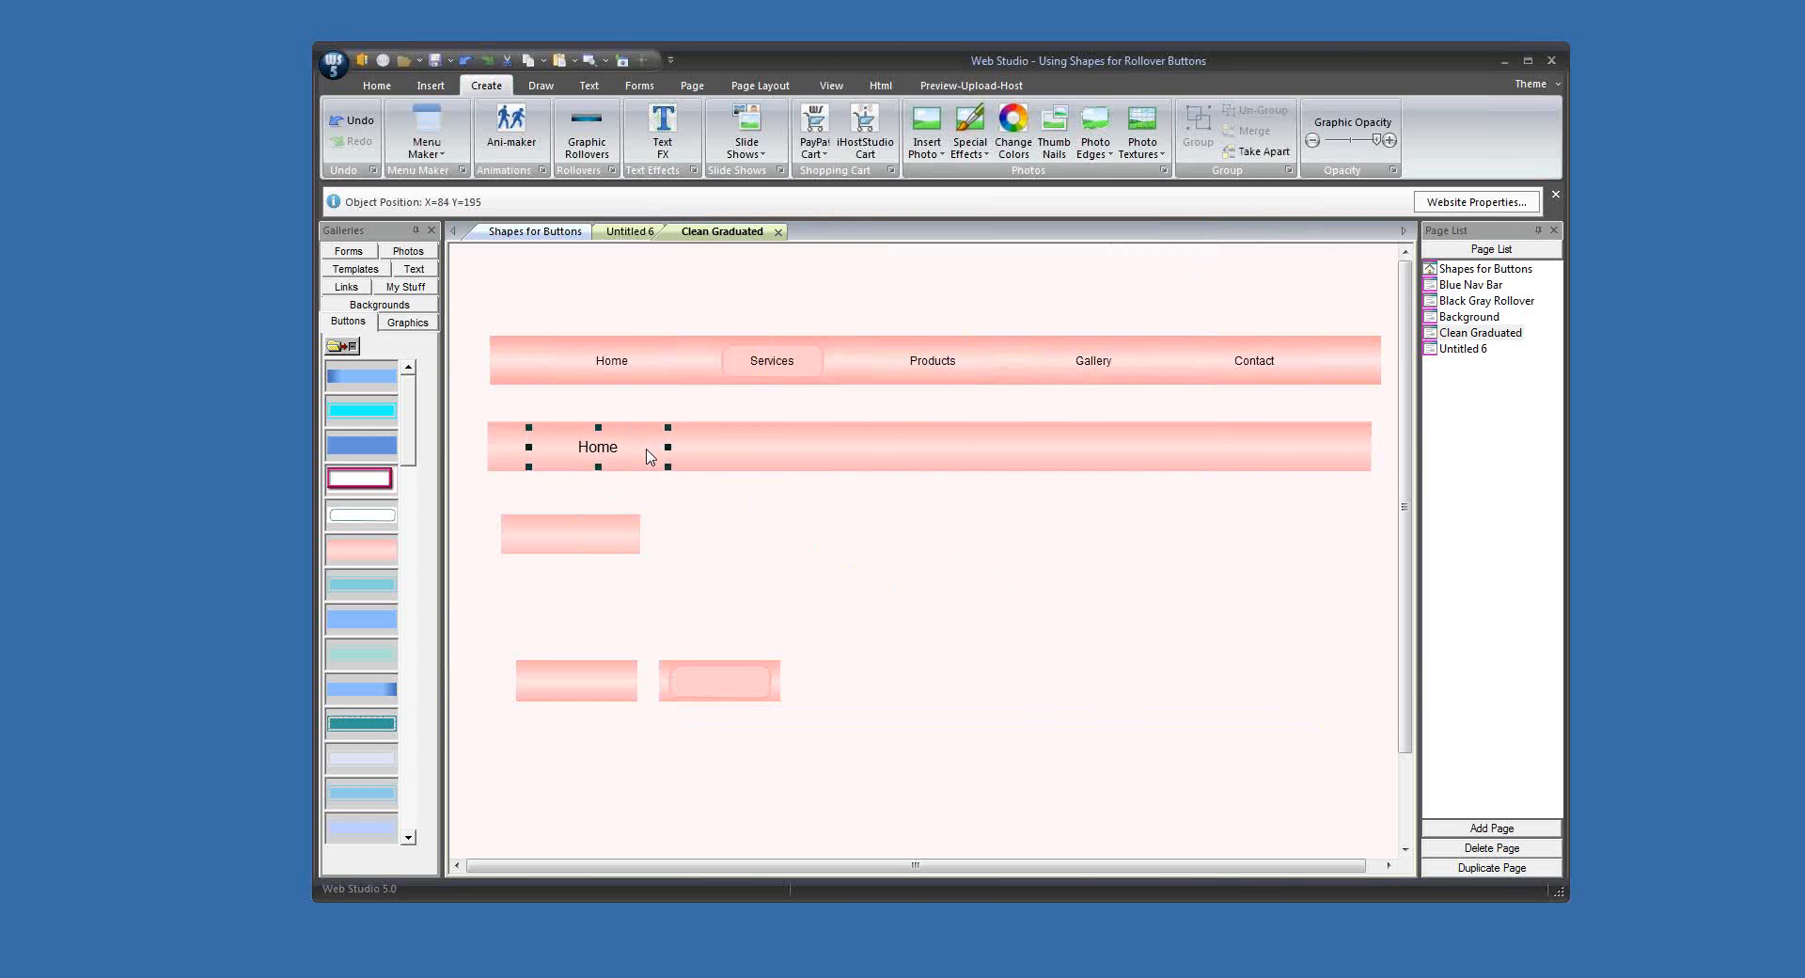
{"action": "left_click", "coordinate": [743, 548]}
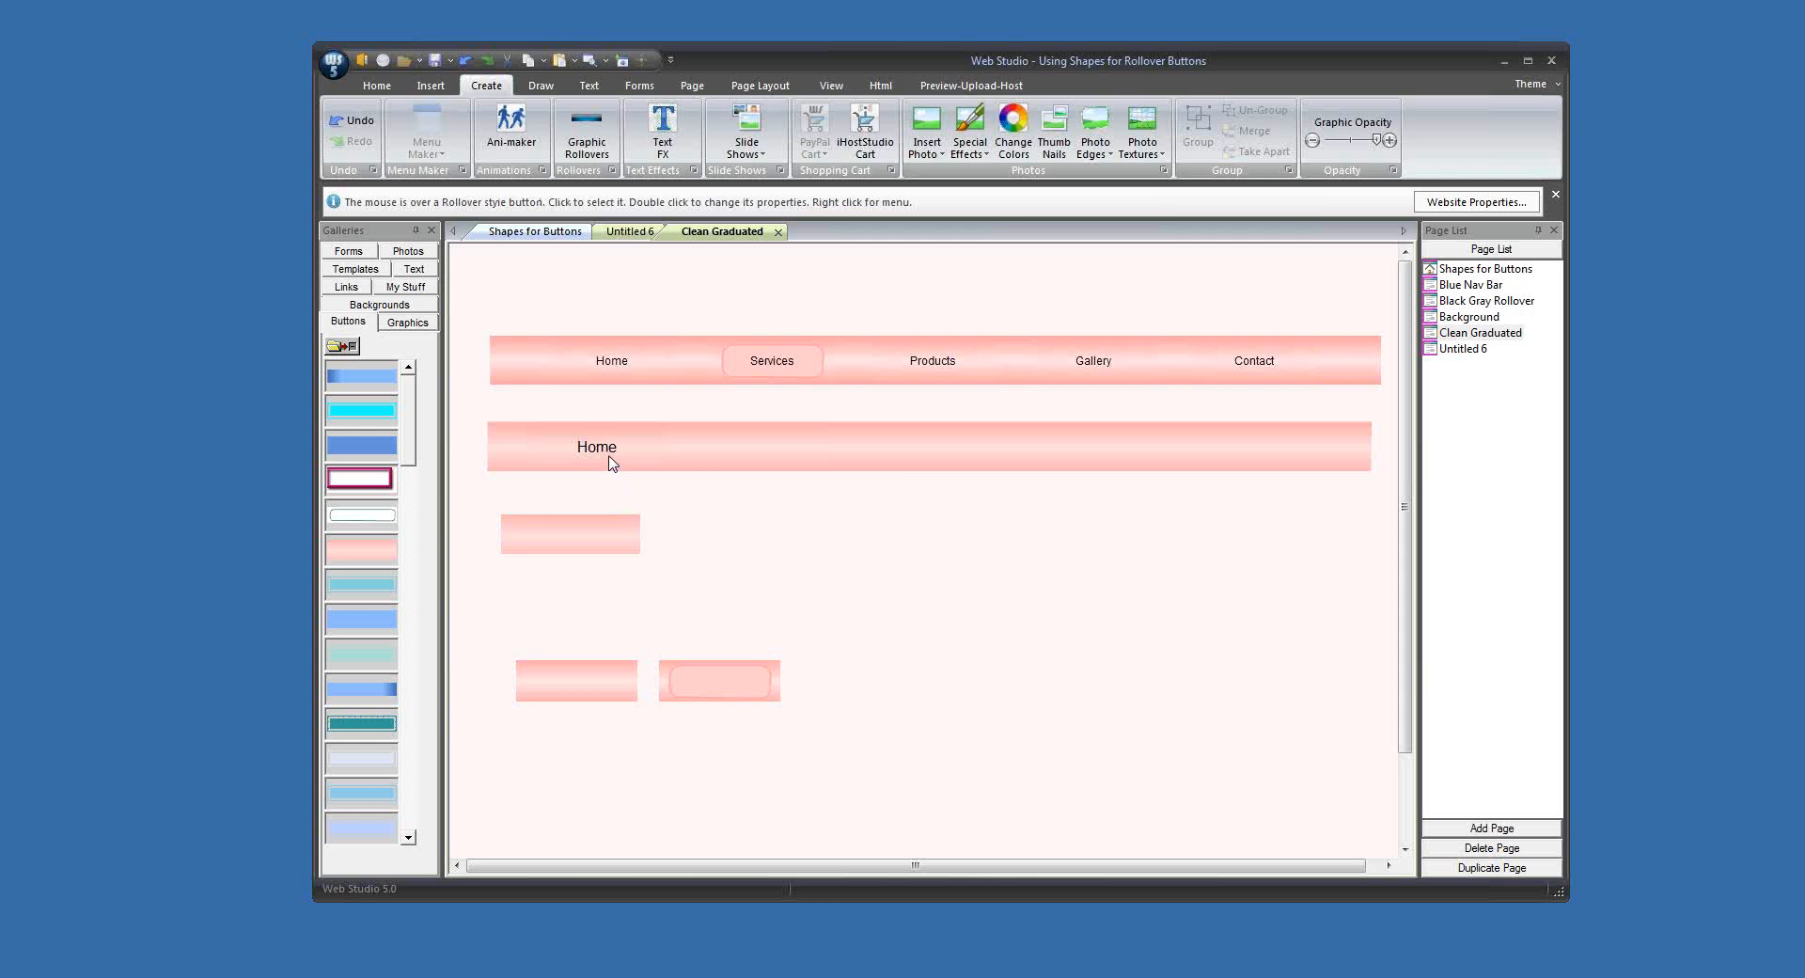
Step: Place three duplicates of the Home button along the lower bar and change the first duplicate's text to Products
{"action": "left_click_drag", "start_coordinate": [612, 463], "coordinate": [1163, 460]}
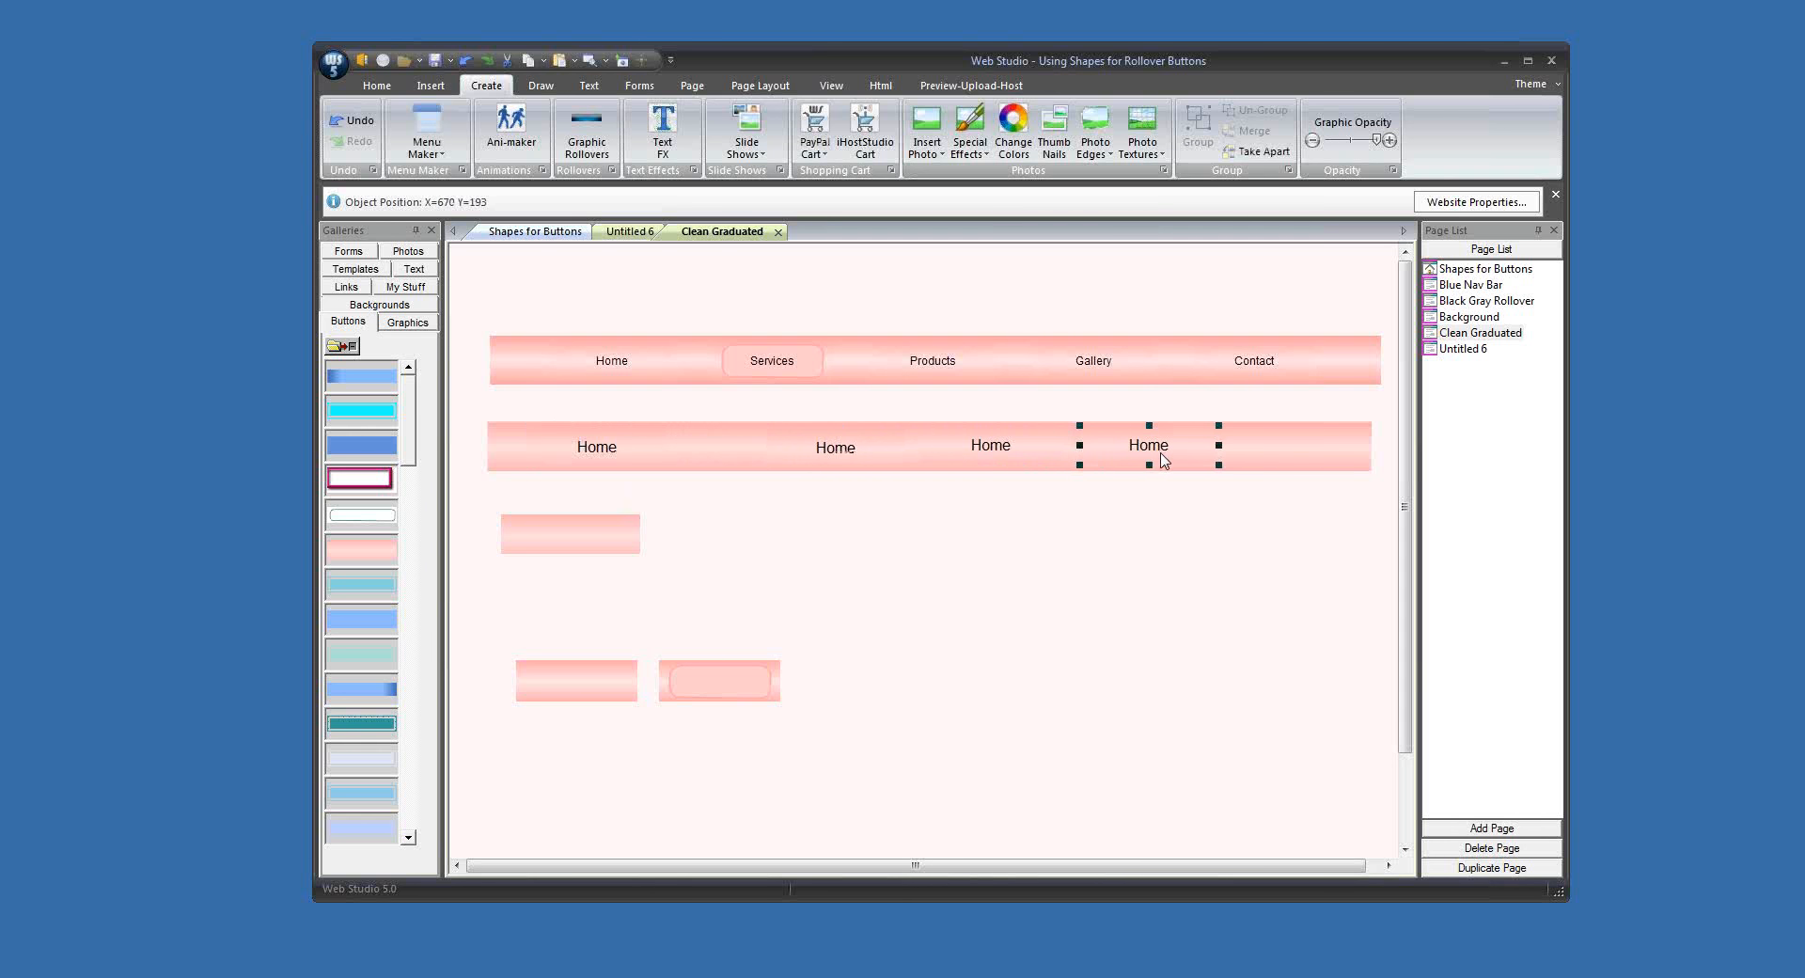
{"action": "double_click", "coordinate": [860, 468]}
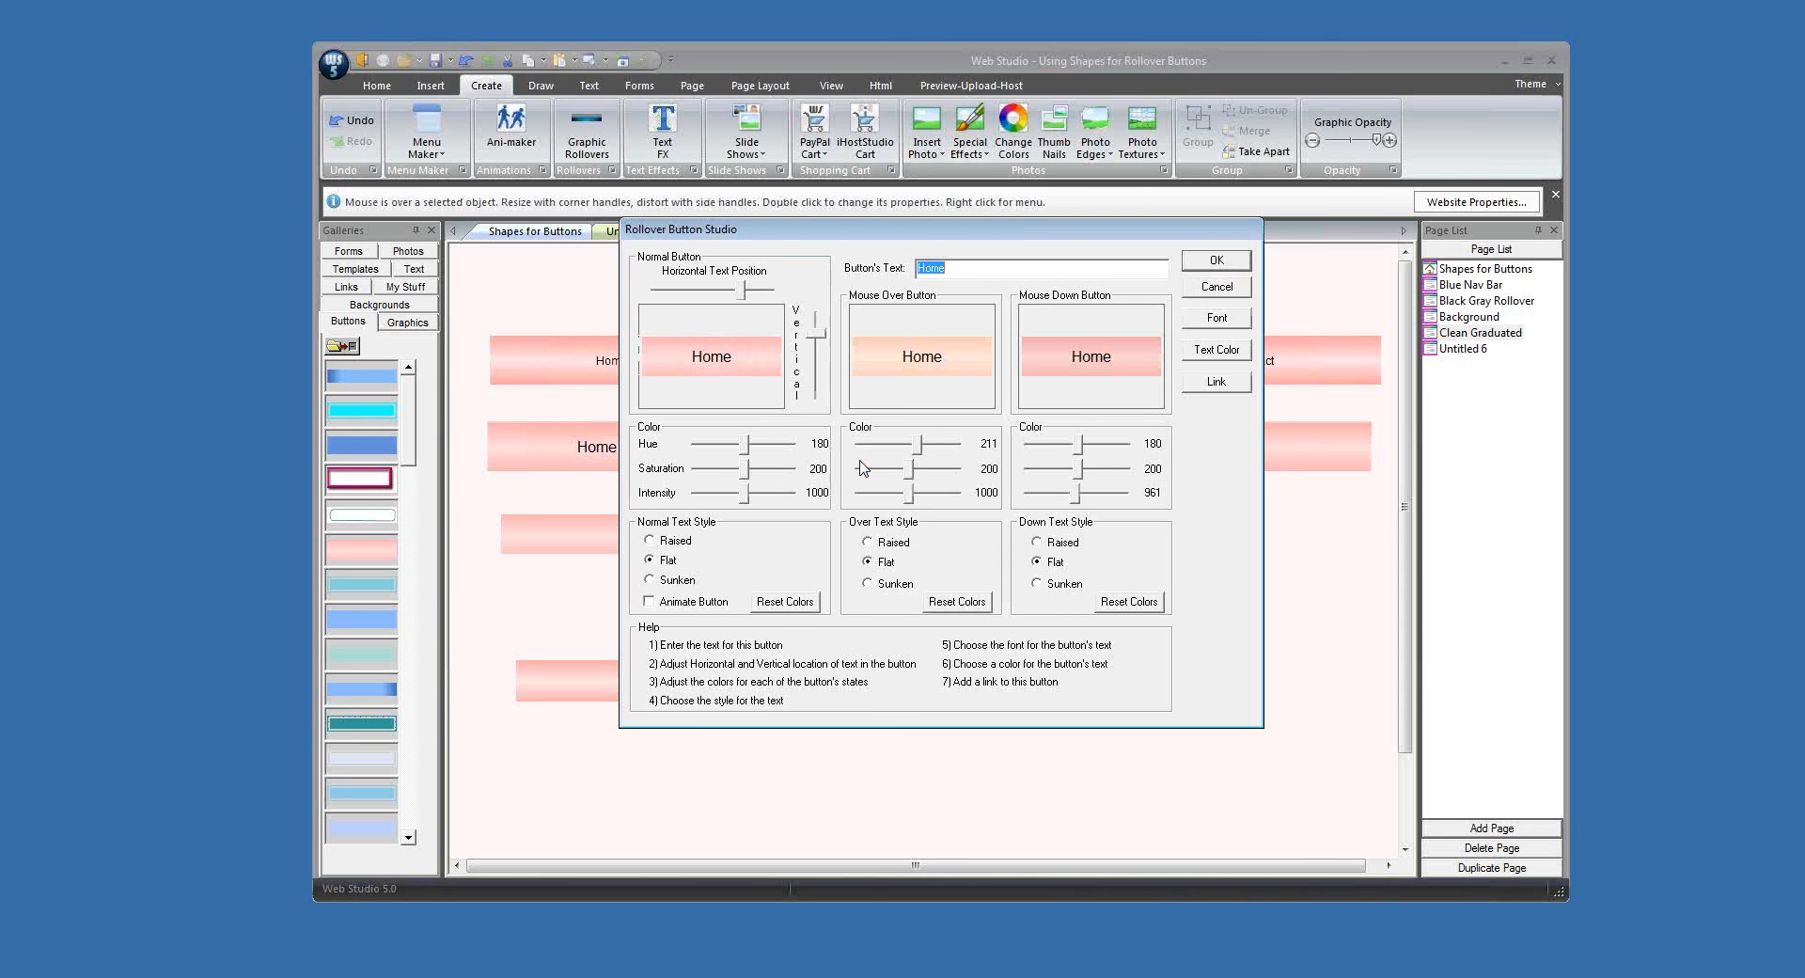
{"action": "type", "text": "Products"}
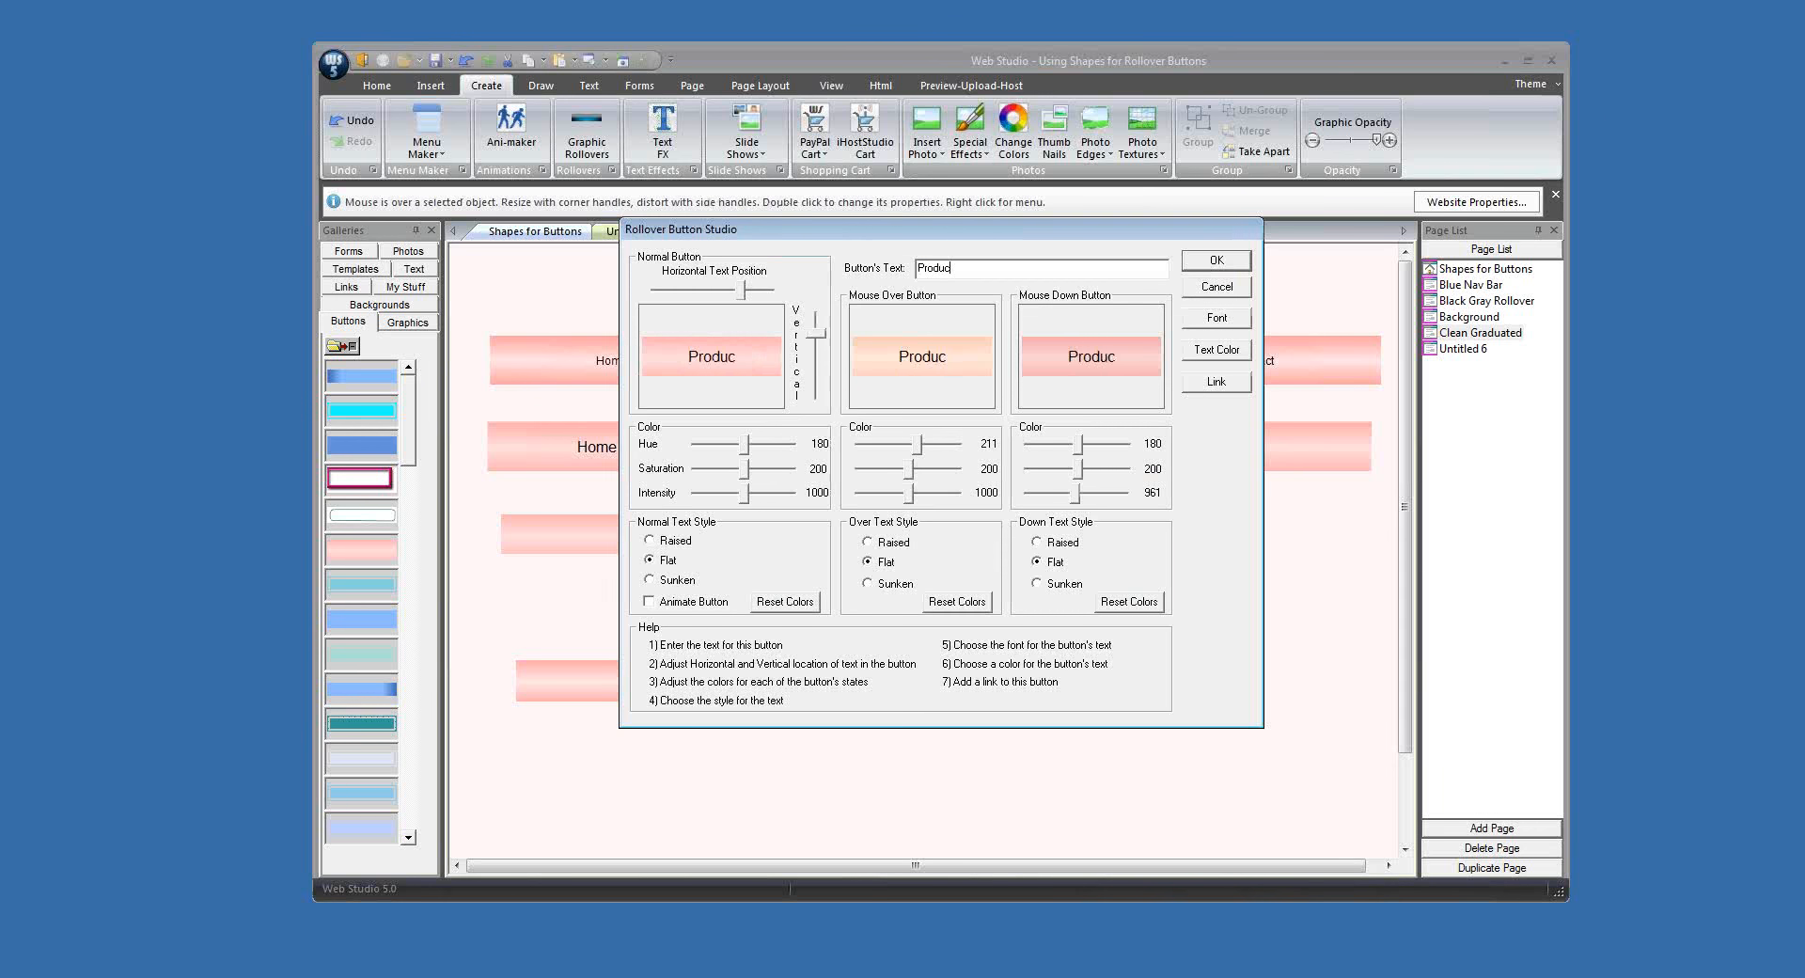
{"action": "key", "text": "Return"}
Step: Change the text of the two remaining duplicate Home buttons to Gallery and Contact
{"action": "double_click", "coordinate": [971, 445]}
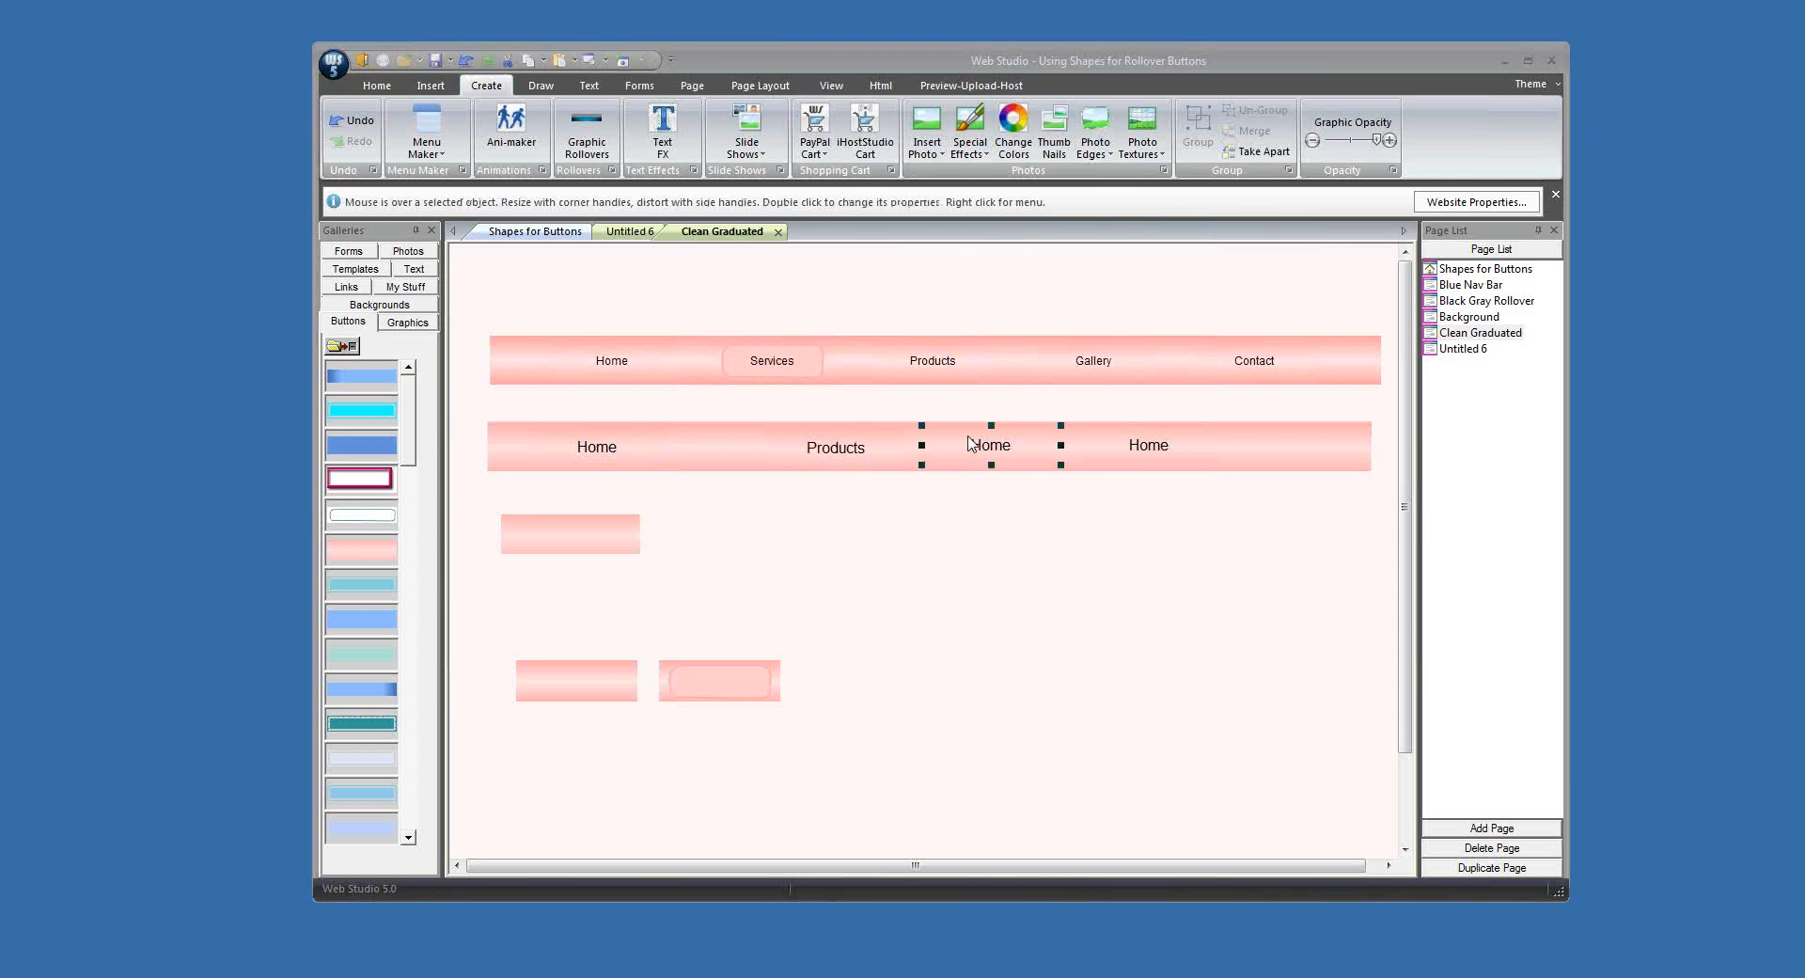
{"action": "type", "text": "Gallery"}
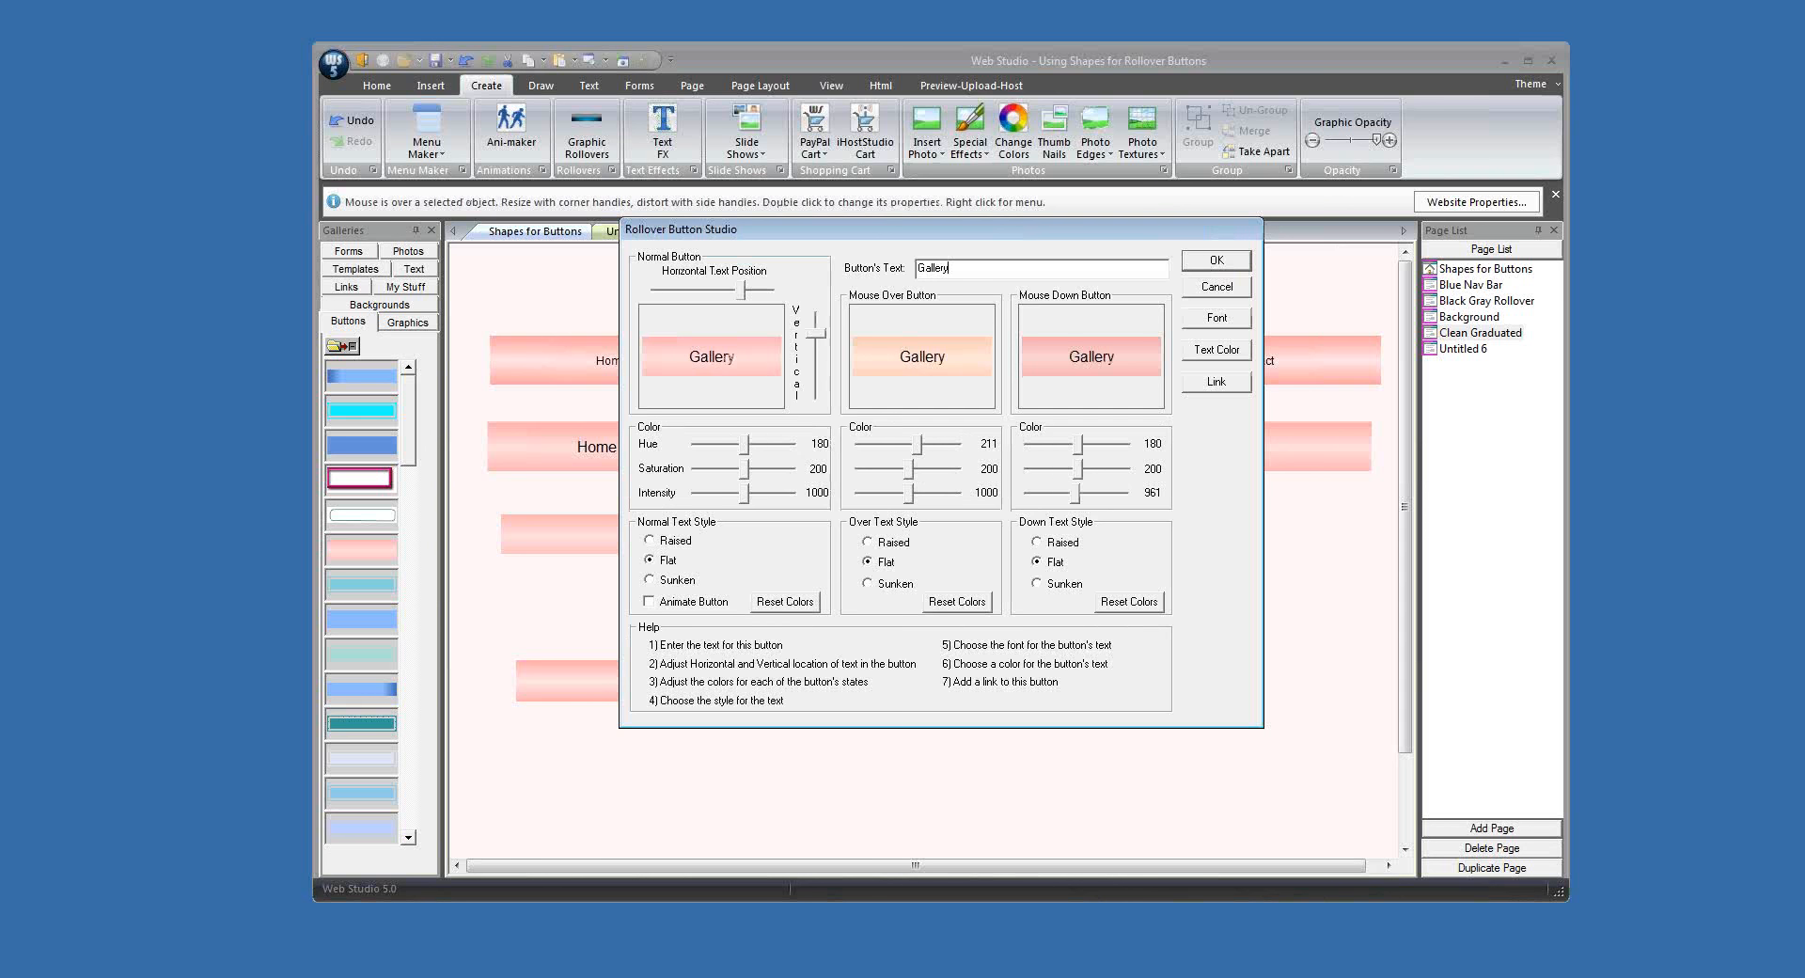
{"action": "left_click", "coordinate": [1241, 262]}
{"action": "double_click", "coordinate": [1155, 452]}
{"action": "type", "text": "Contact"}
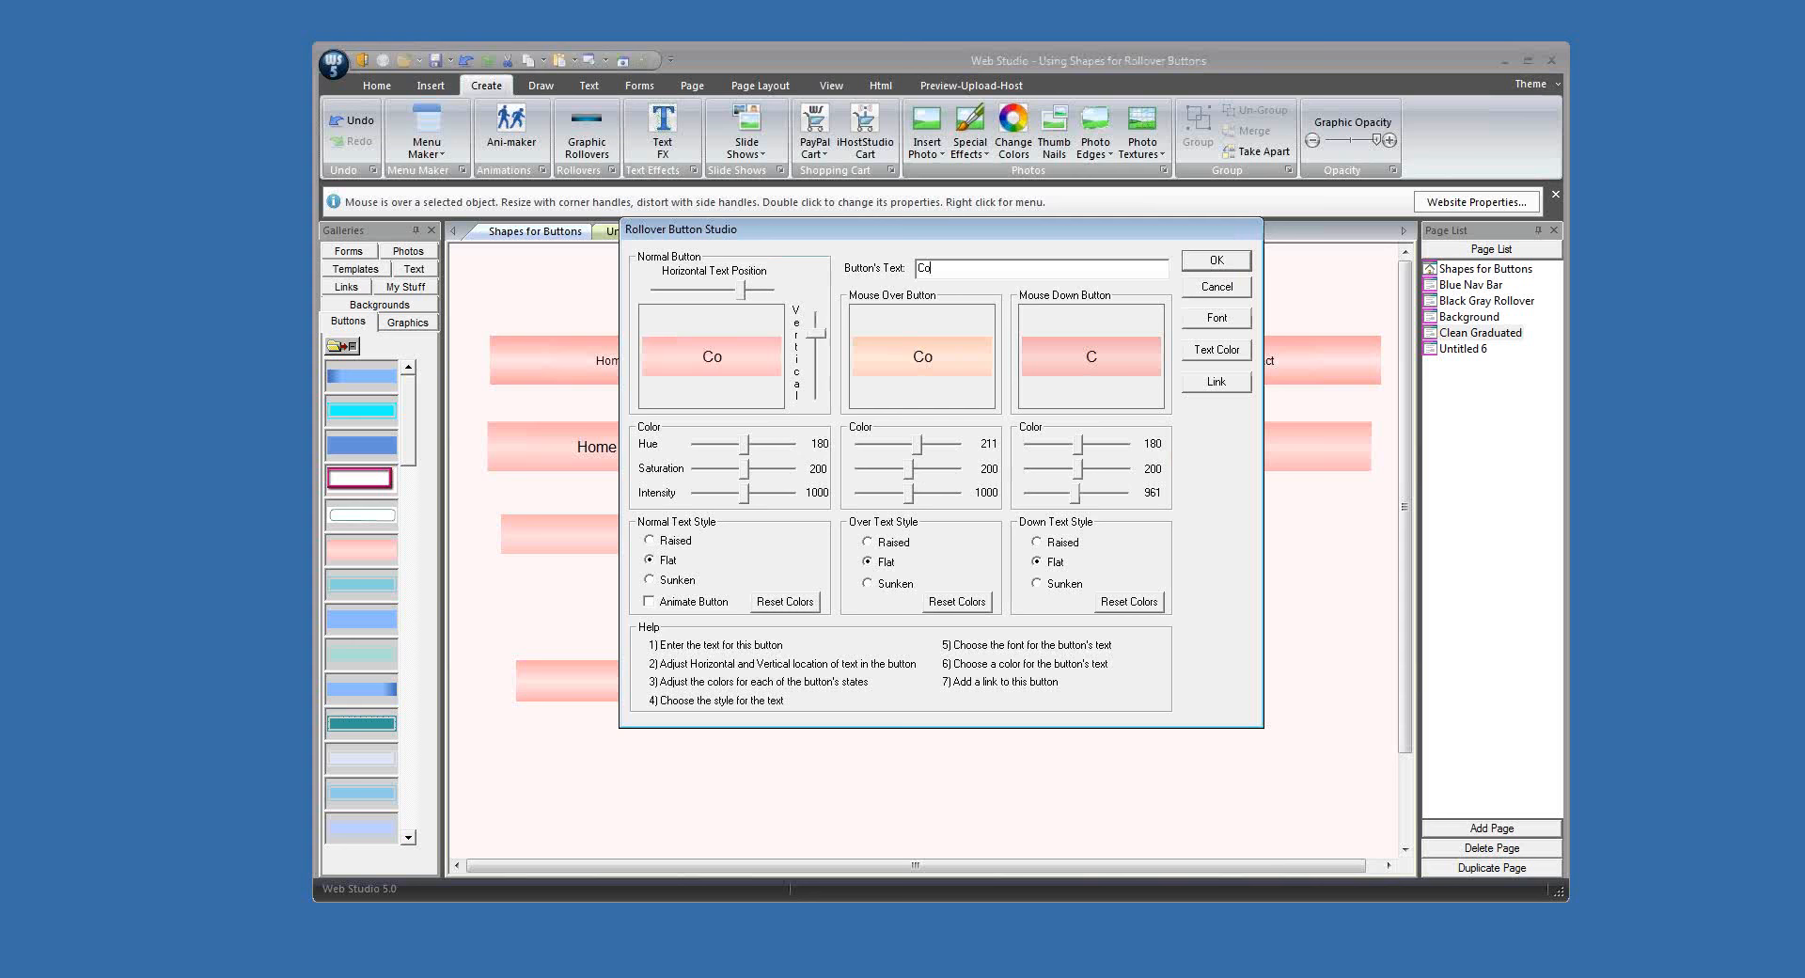
{"action": "left_click", "coordinate": [1216, 261]}
Step: Align the tops of the Home, Products, Gallery and Contact buttons, space them evenly horizontally, and nudge them down slightly
{"action": "left_click", "coordinate": [620, 458]}
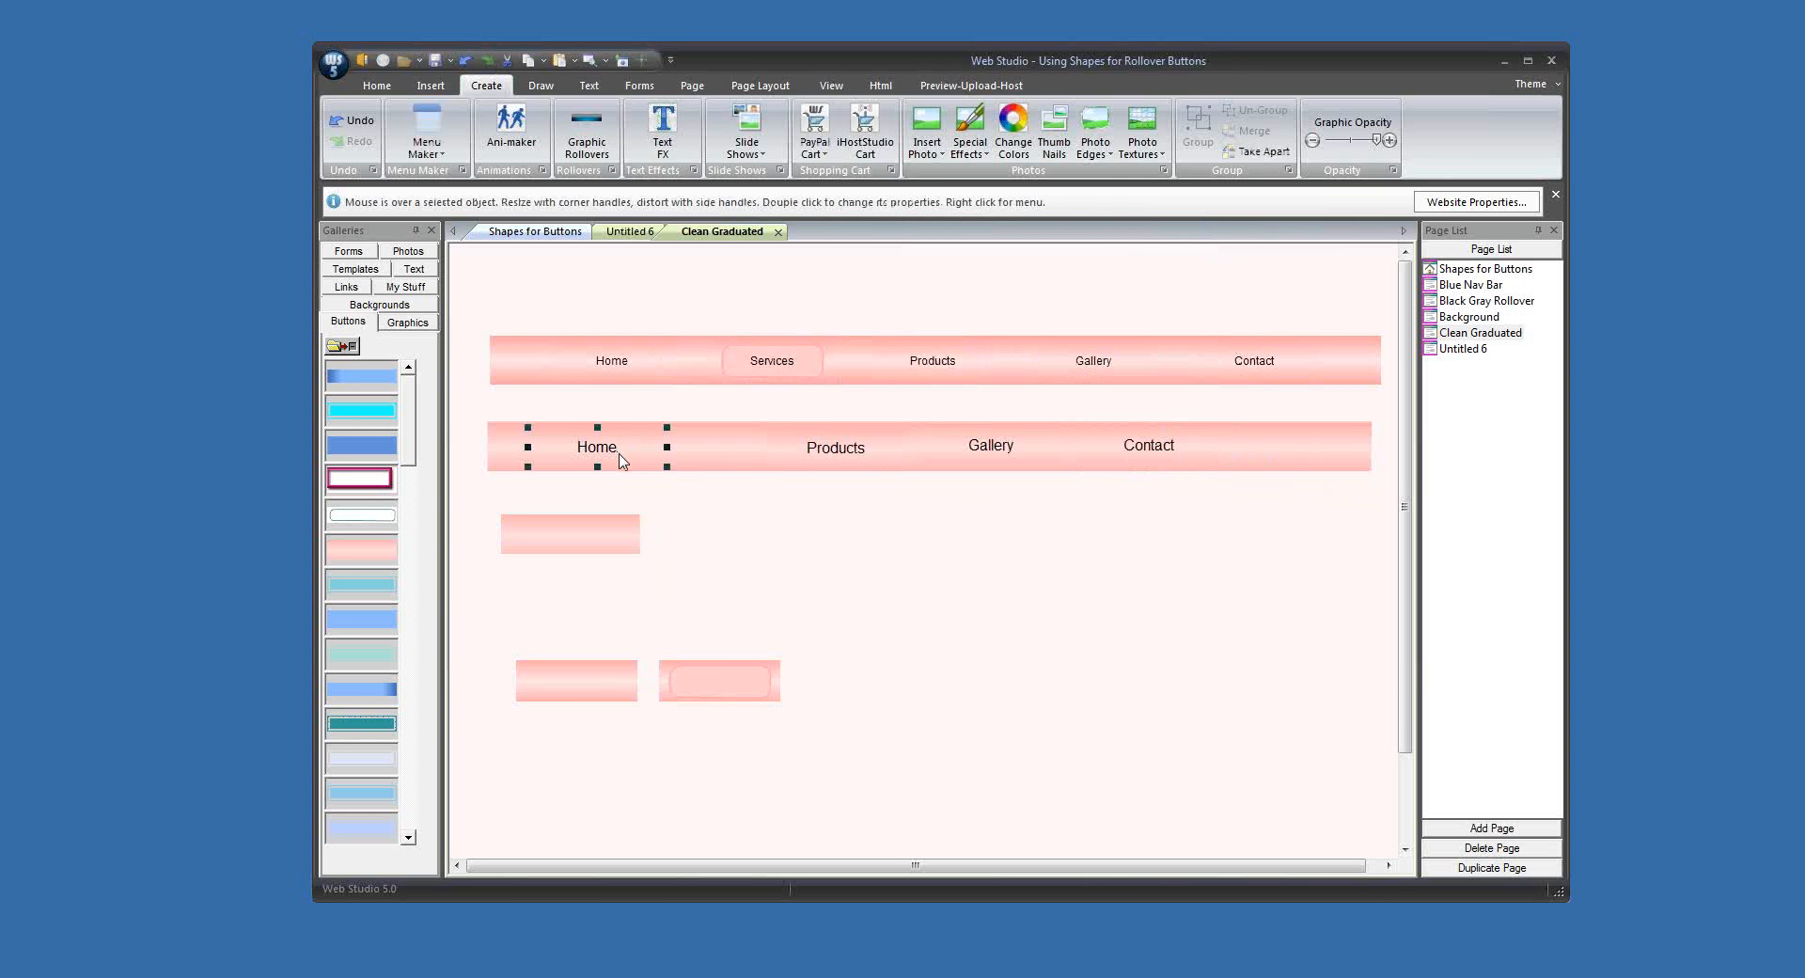
{"action": "left_click", "coordinate": [836, 454], "text": "shift"}
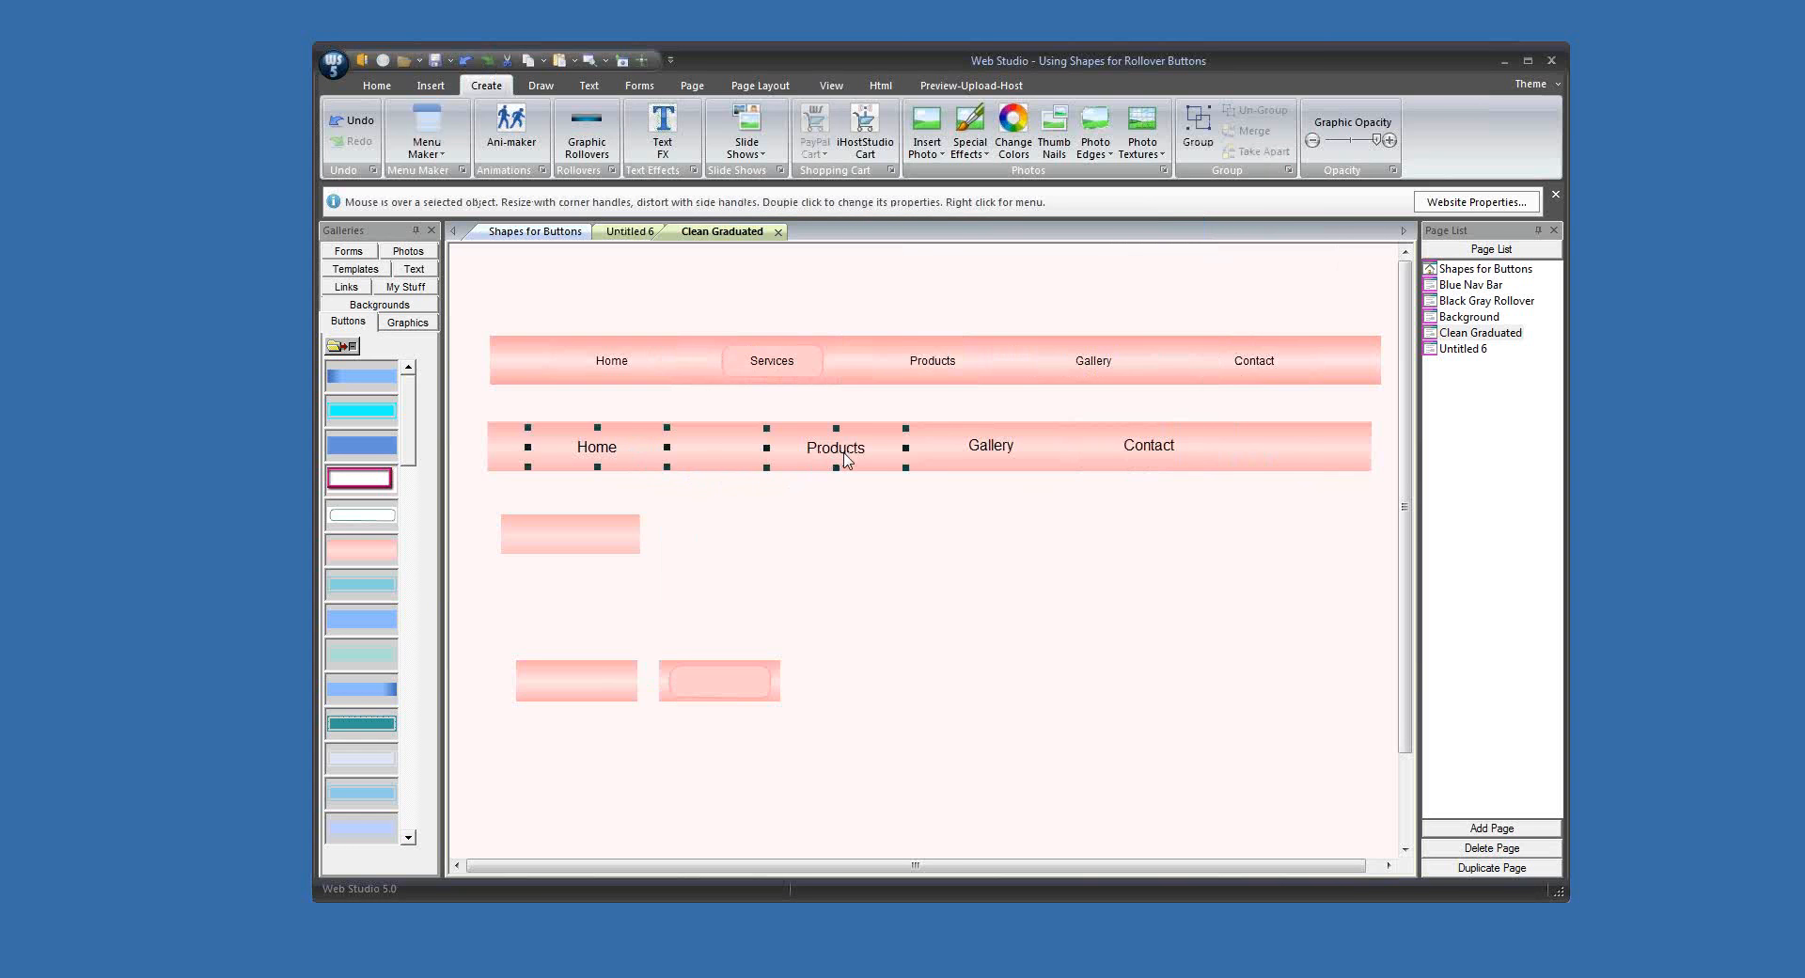
{"action": "left_click", "coordinate": [980, 458], "text": "shift"}
{"action": "left_click", "coordinate": [1159, 452], "text": "shift"}
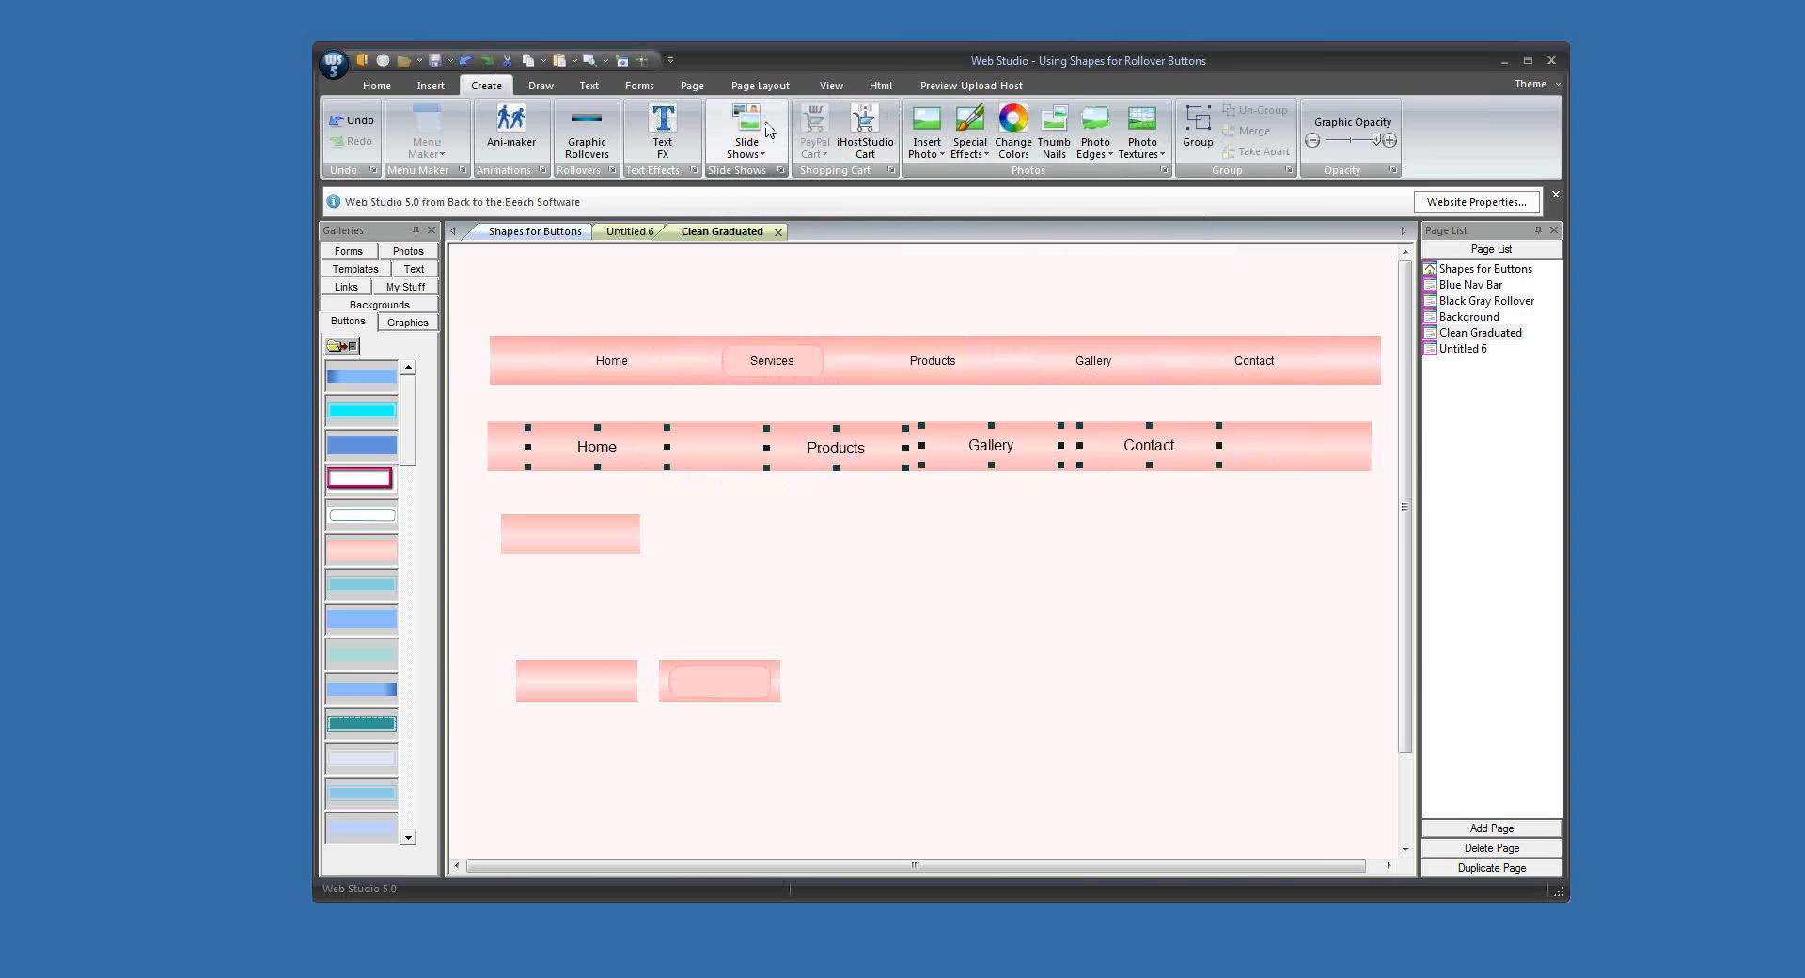
{"action": "left_click", "coordinate": [757, 85]}
{"action": "left_click", "coordinate": [722, 120]}
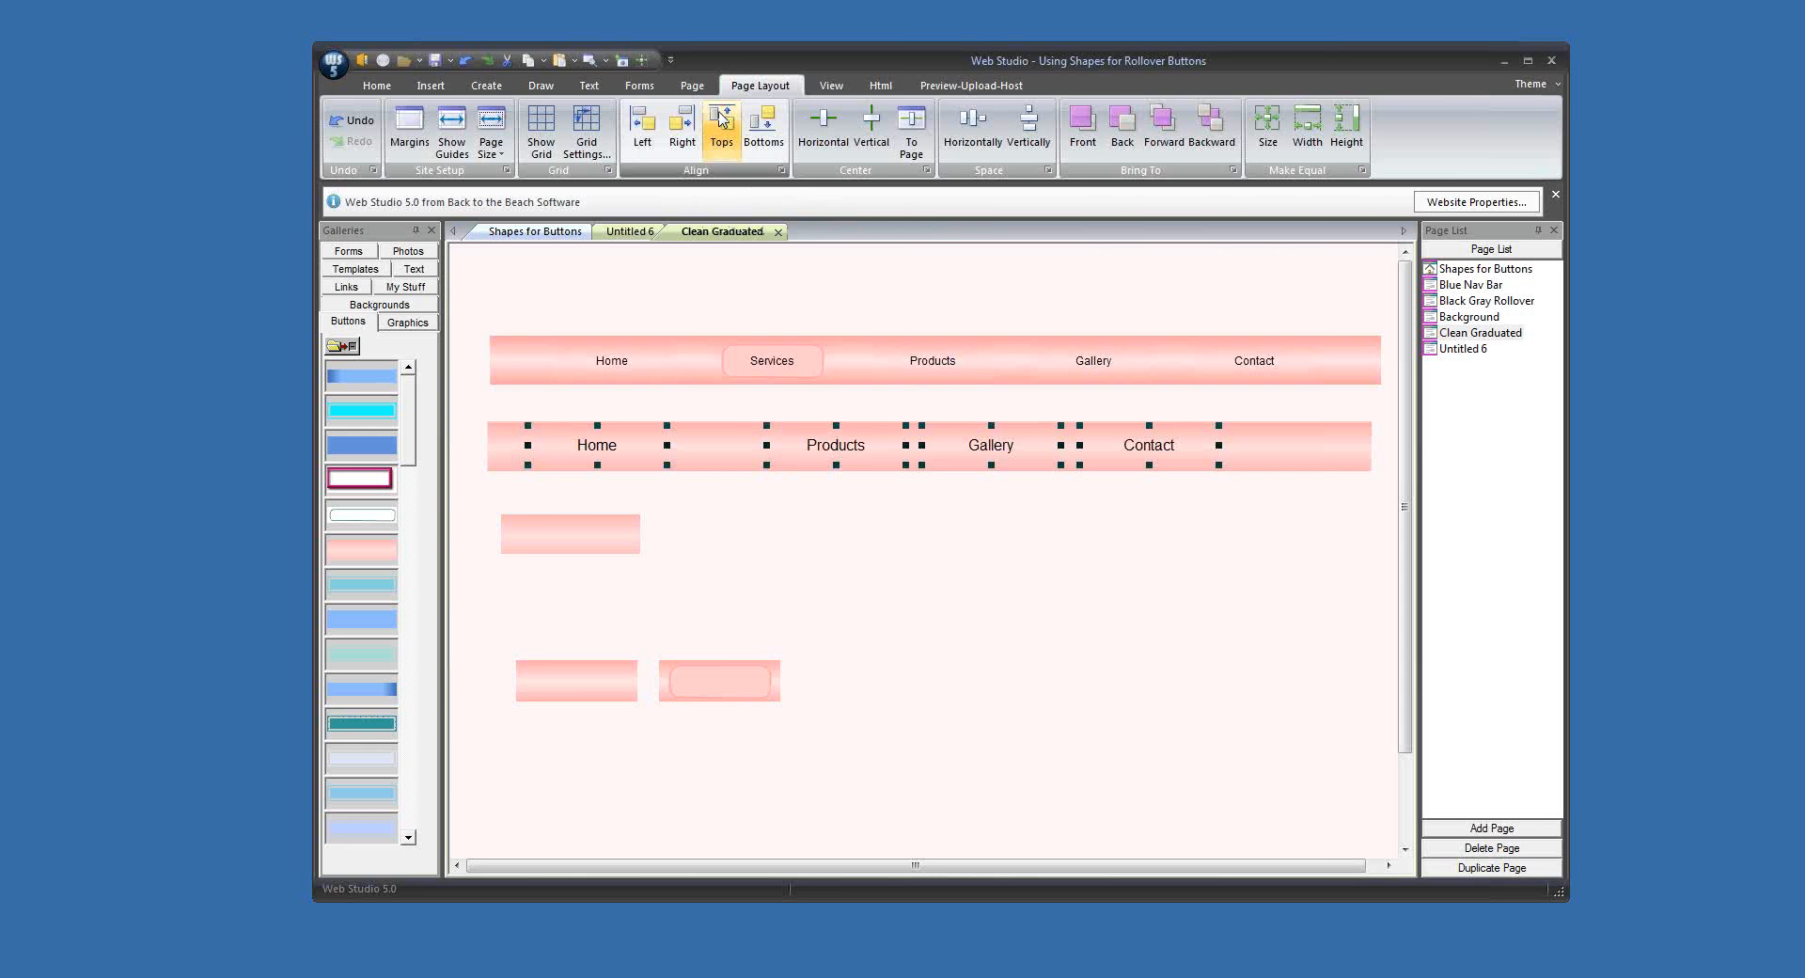
{"action": "left_click", "coordinate": [973, 125]}
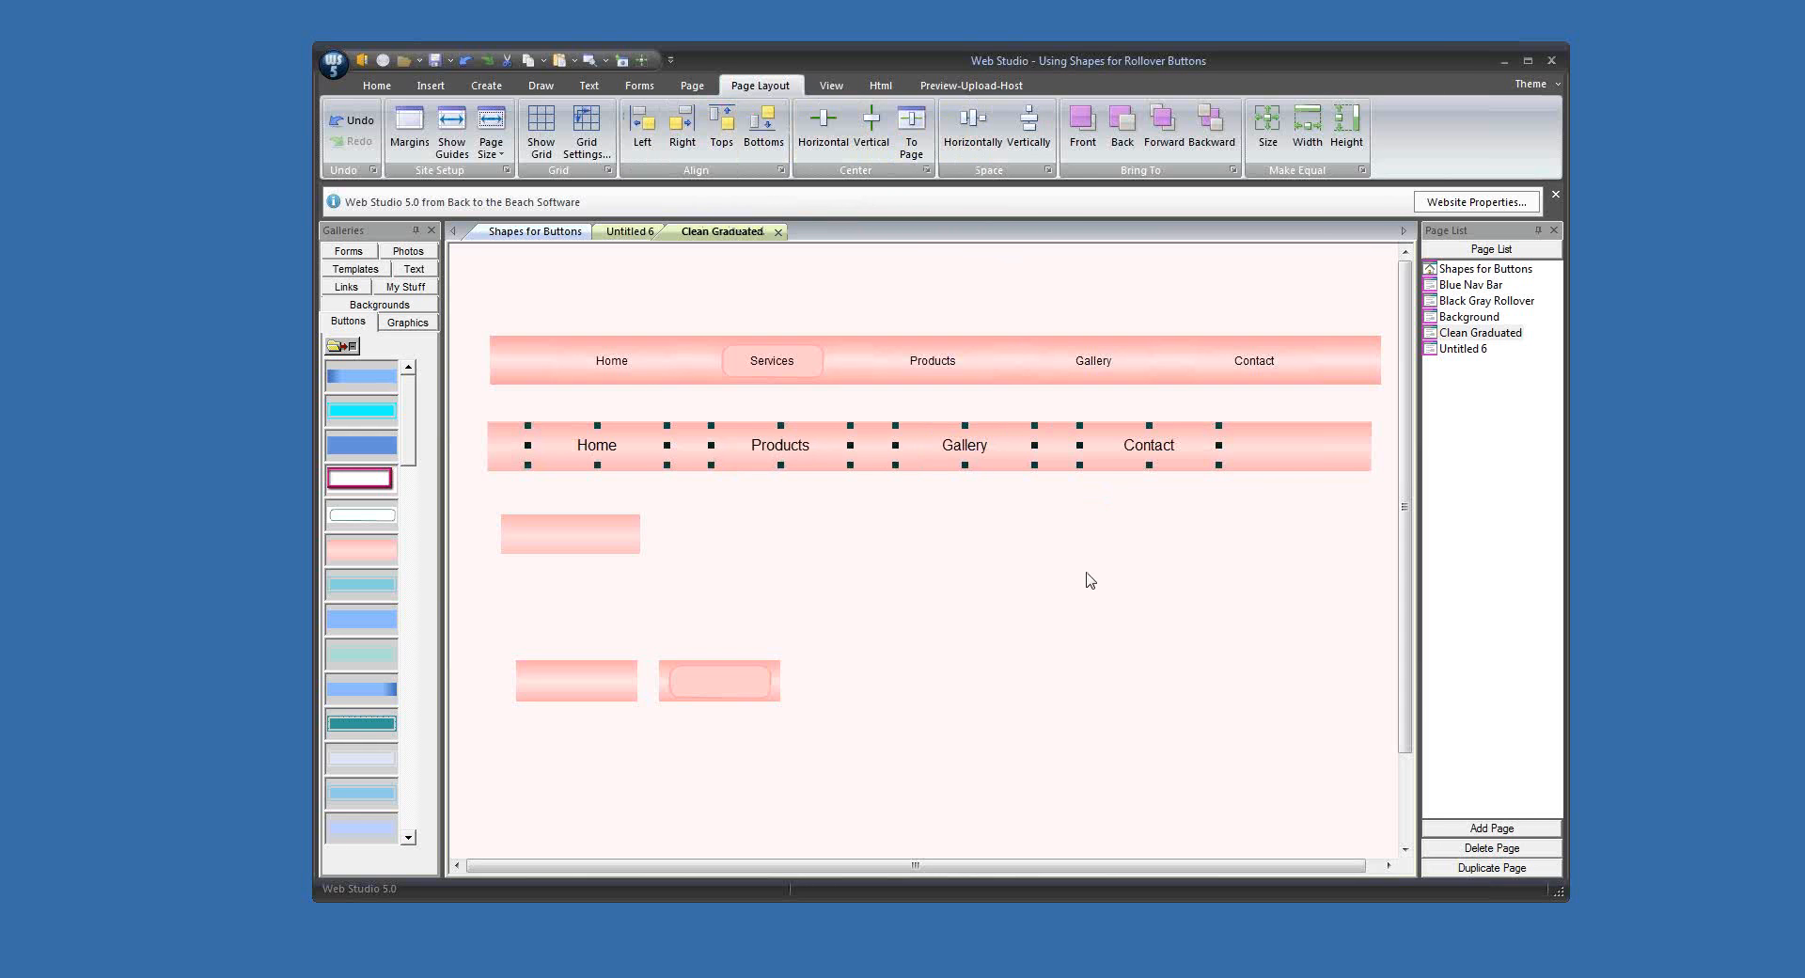
{"action": "key", "text": "Down"}
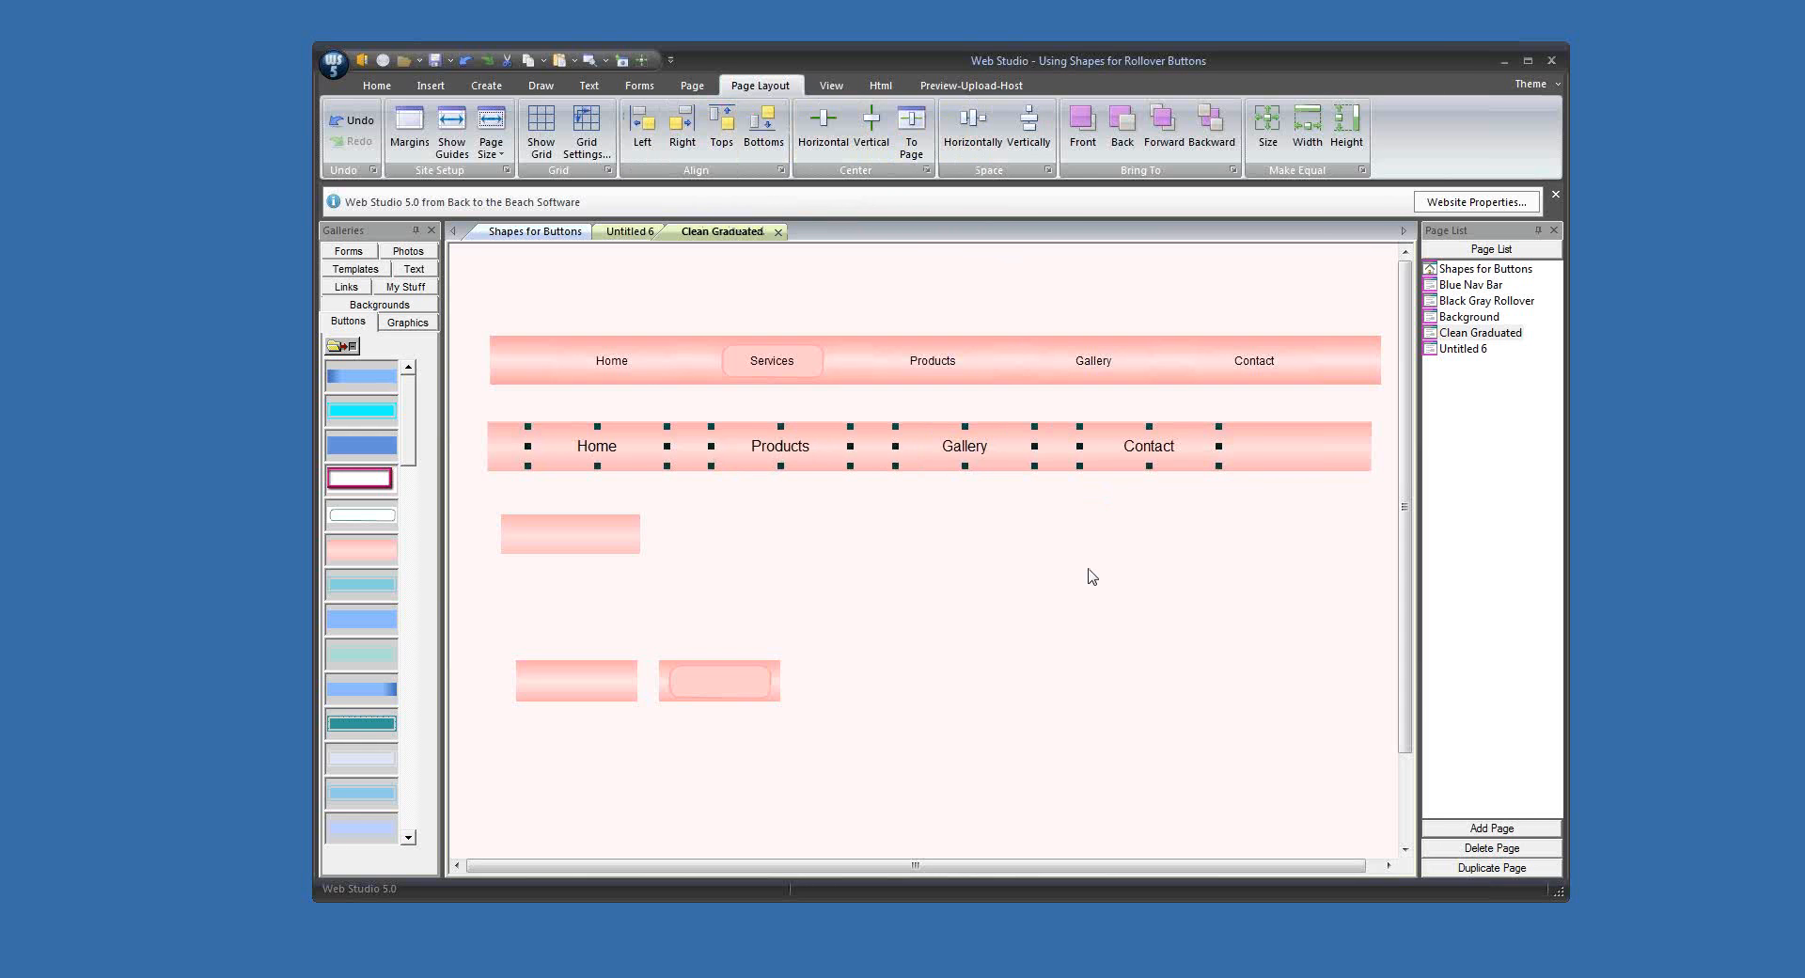
{"action": "left_click", "coordinate": [1097, 567]}
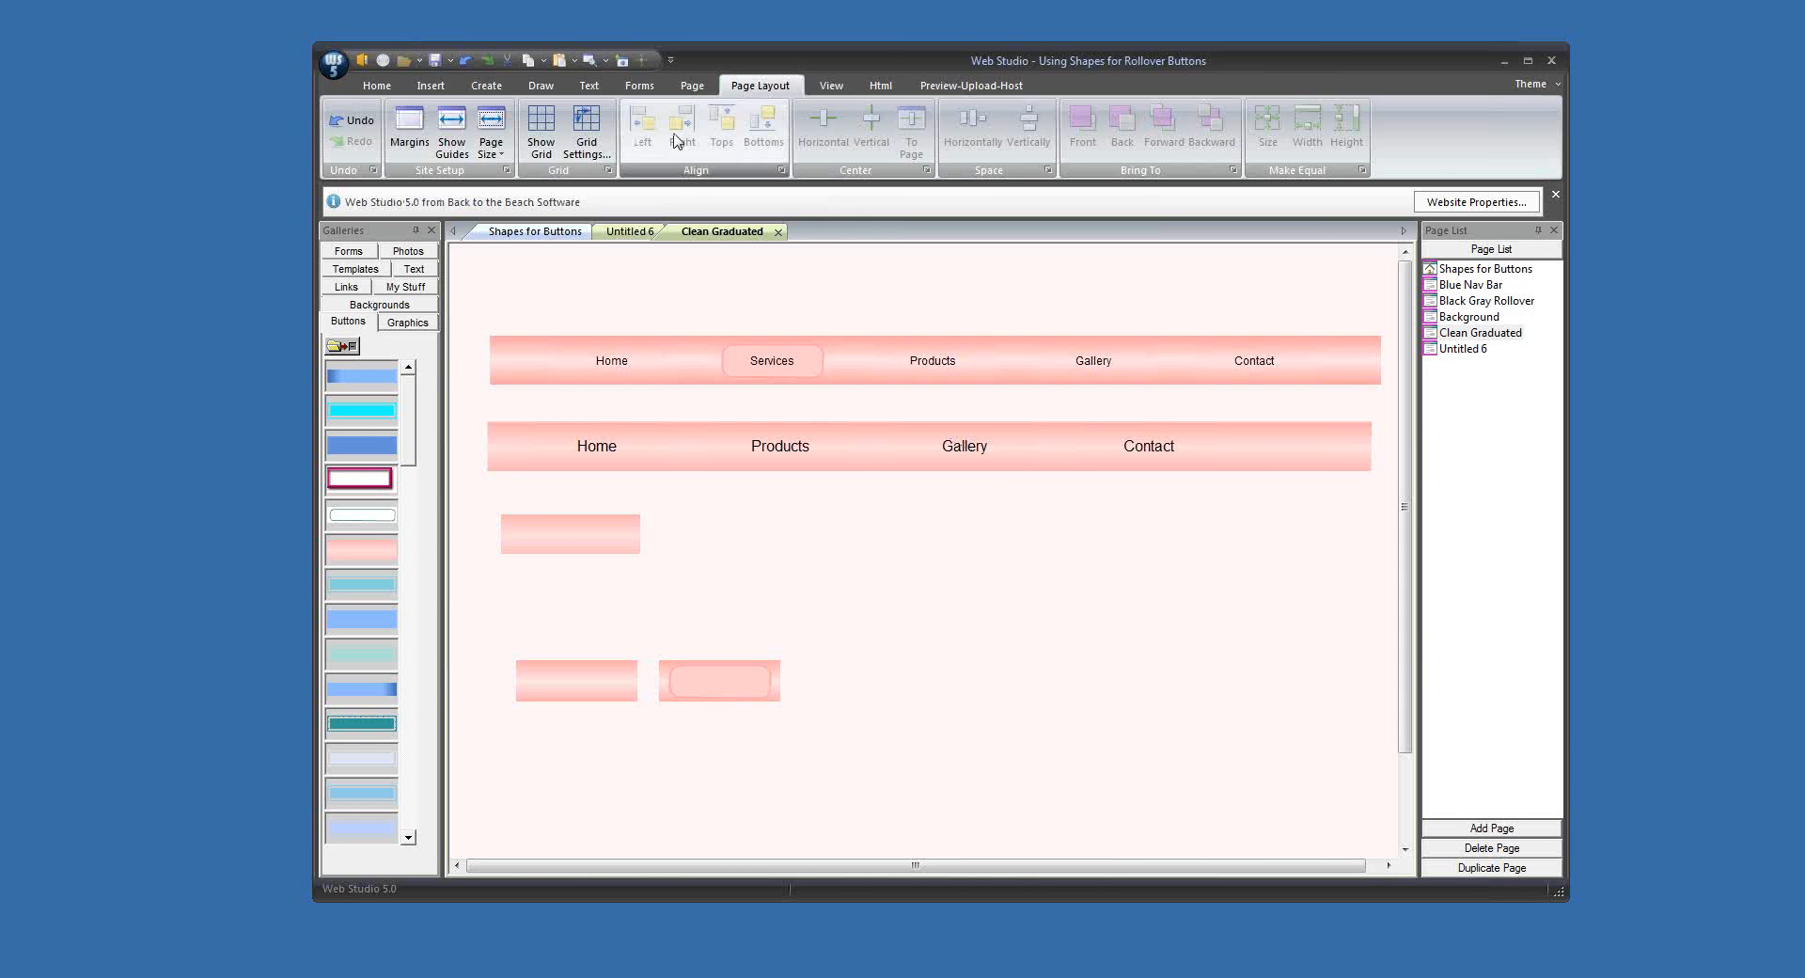
Step: Preview the page in the WebStudio browser to check the buttons' rollover effects, then close the preview
{"action": "left_click", "coordinate": [605, 62]}
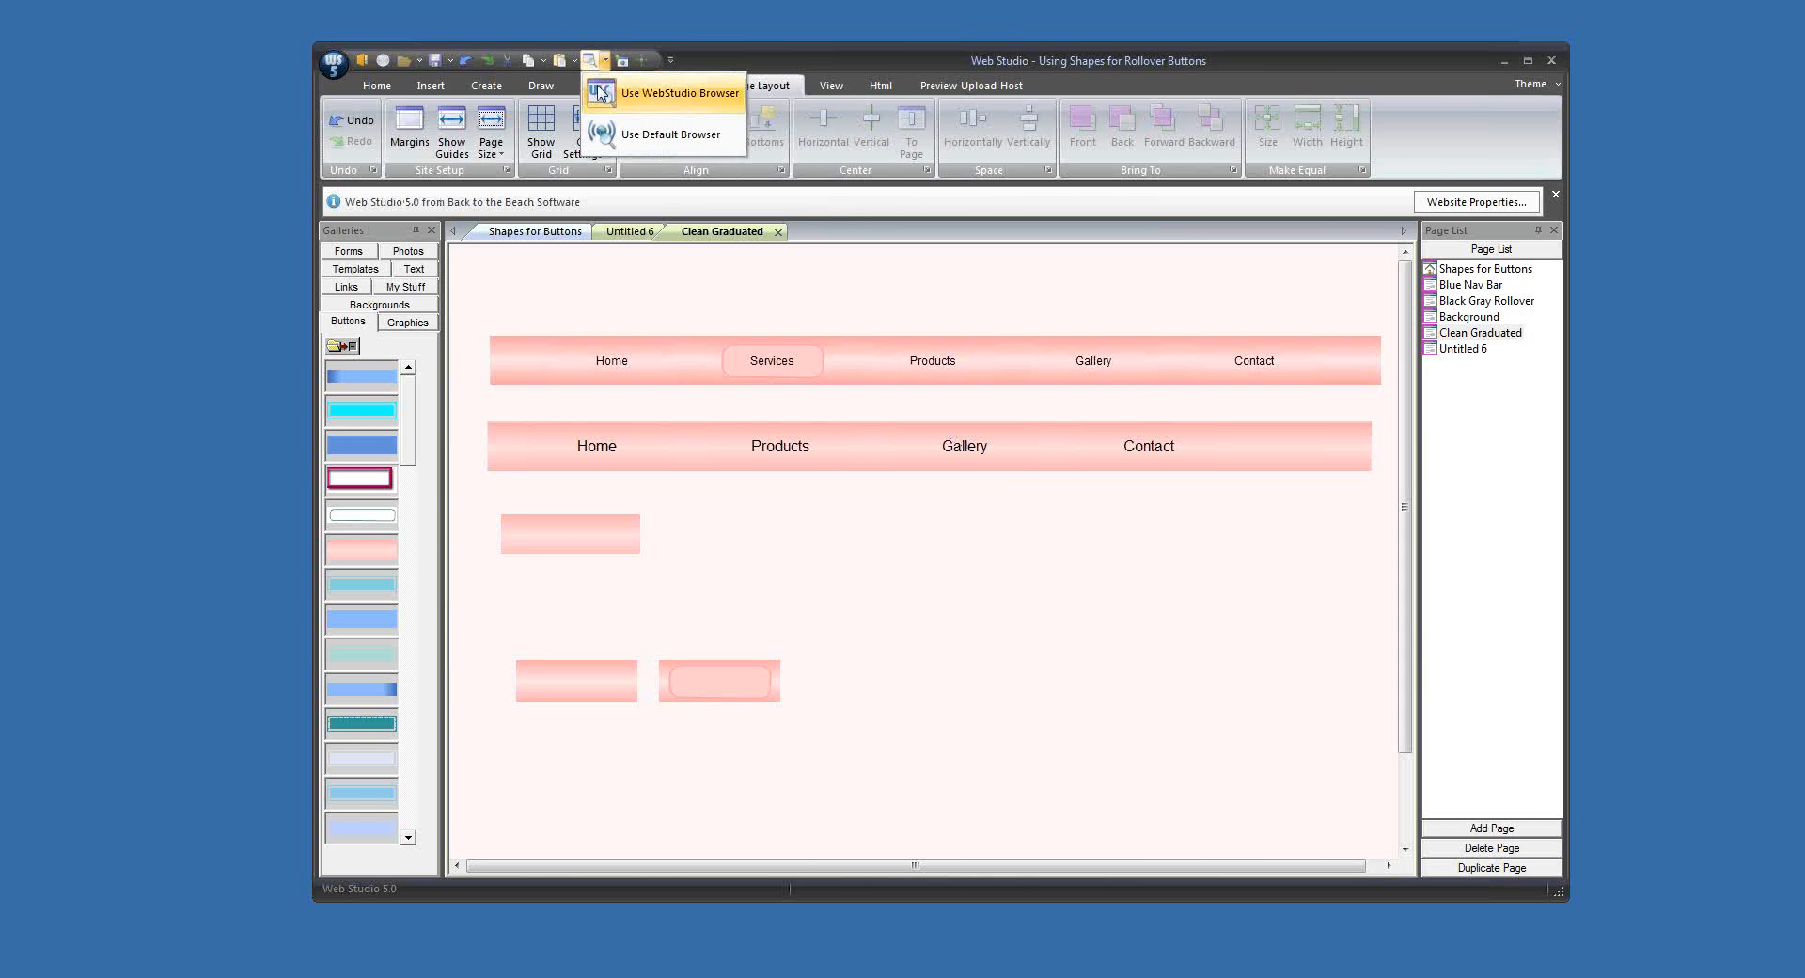
{"action": "left_click", "coordinate": [602, 94]}
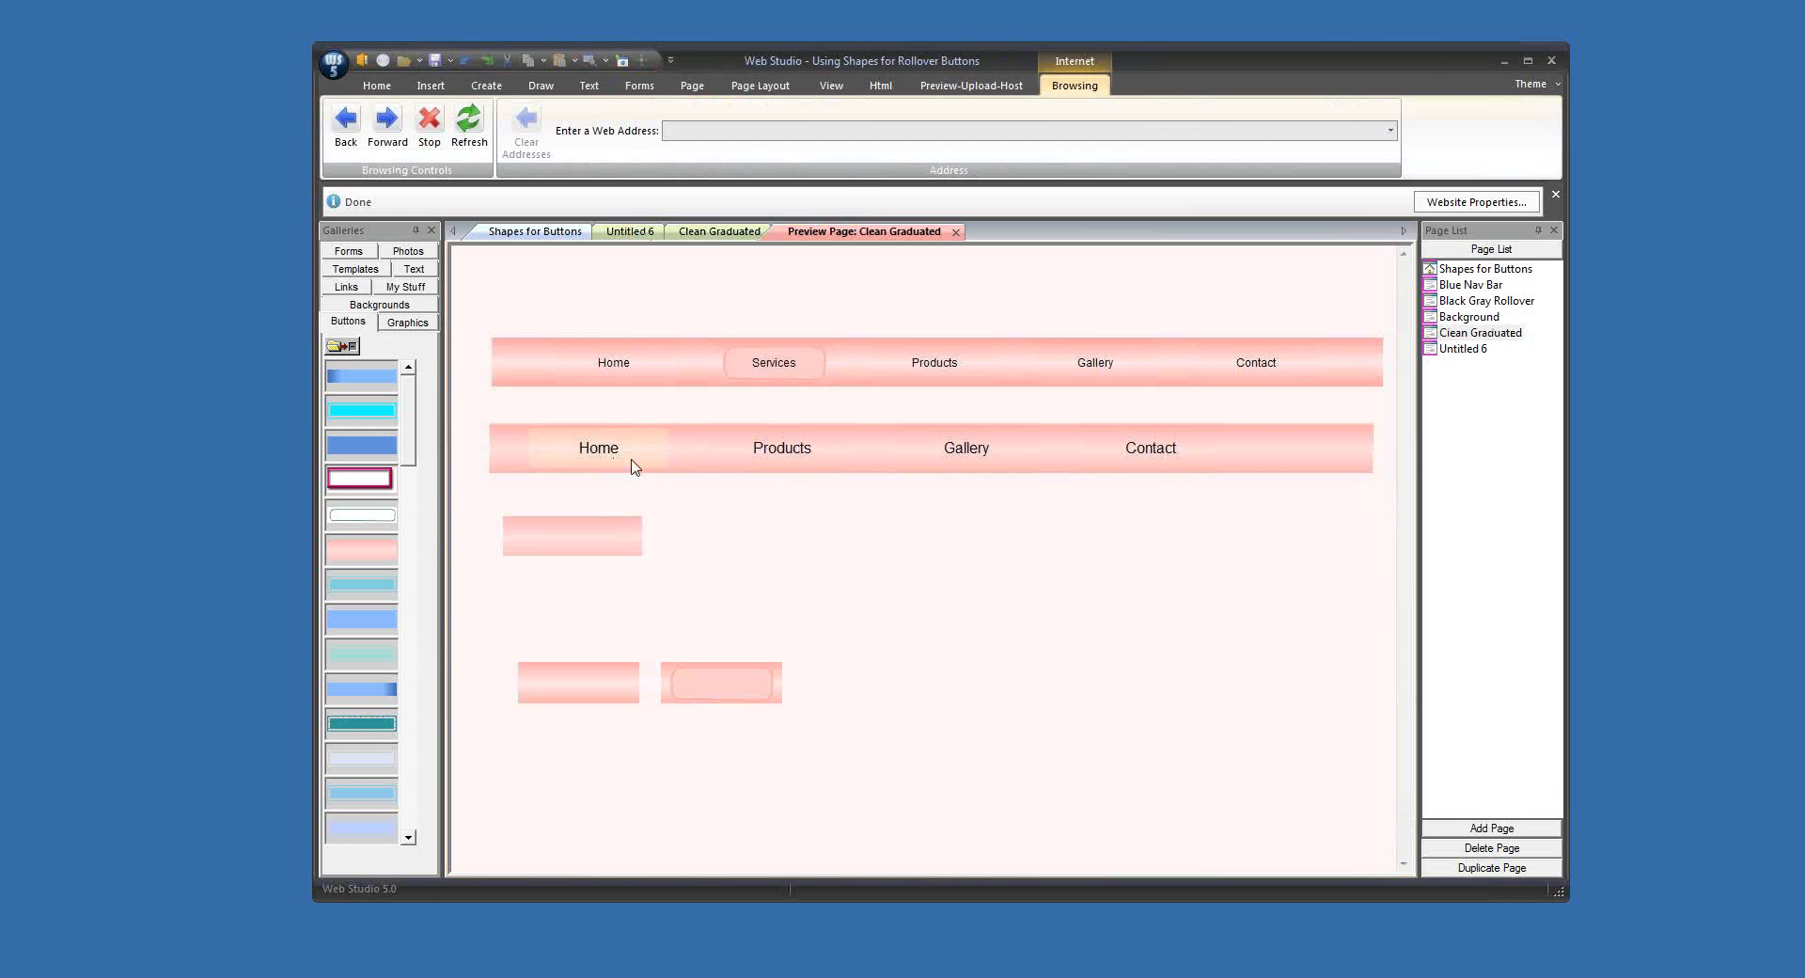
{"action": "left_click", "coordinate": [955, 232]}
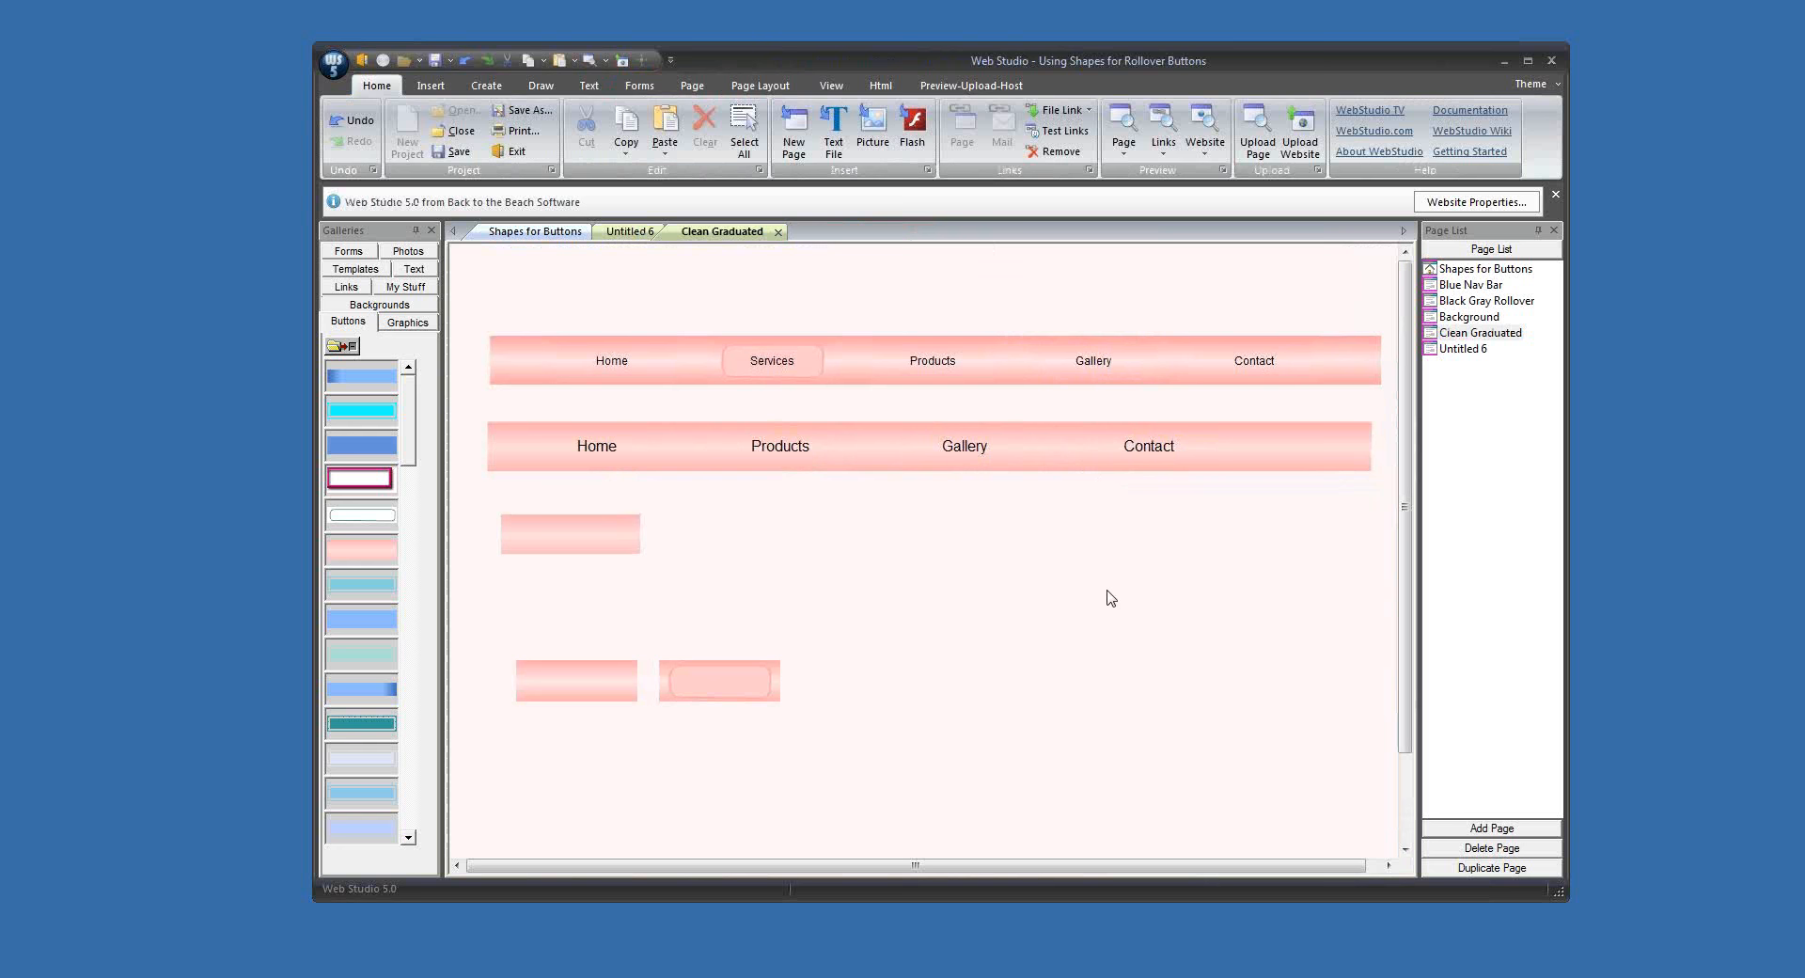
Step: Move the Services button slightly up on the upper bar and place a duplicate of the plain pink graphic beside the original
{"action": "left_click_drag", "start_coordinate": [808, 379], "coordinate": [811, 375]}
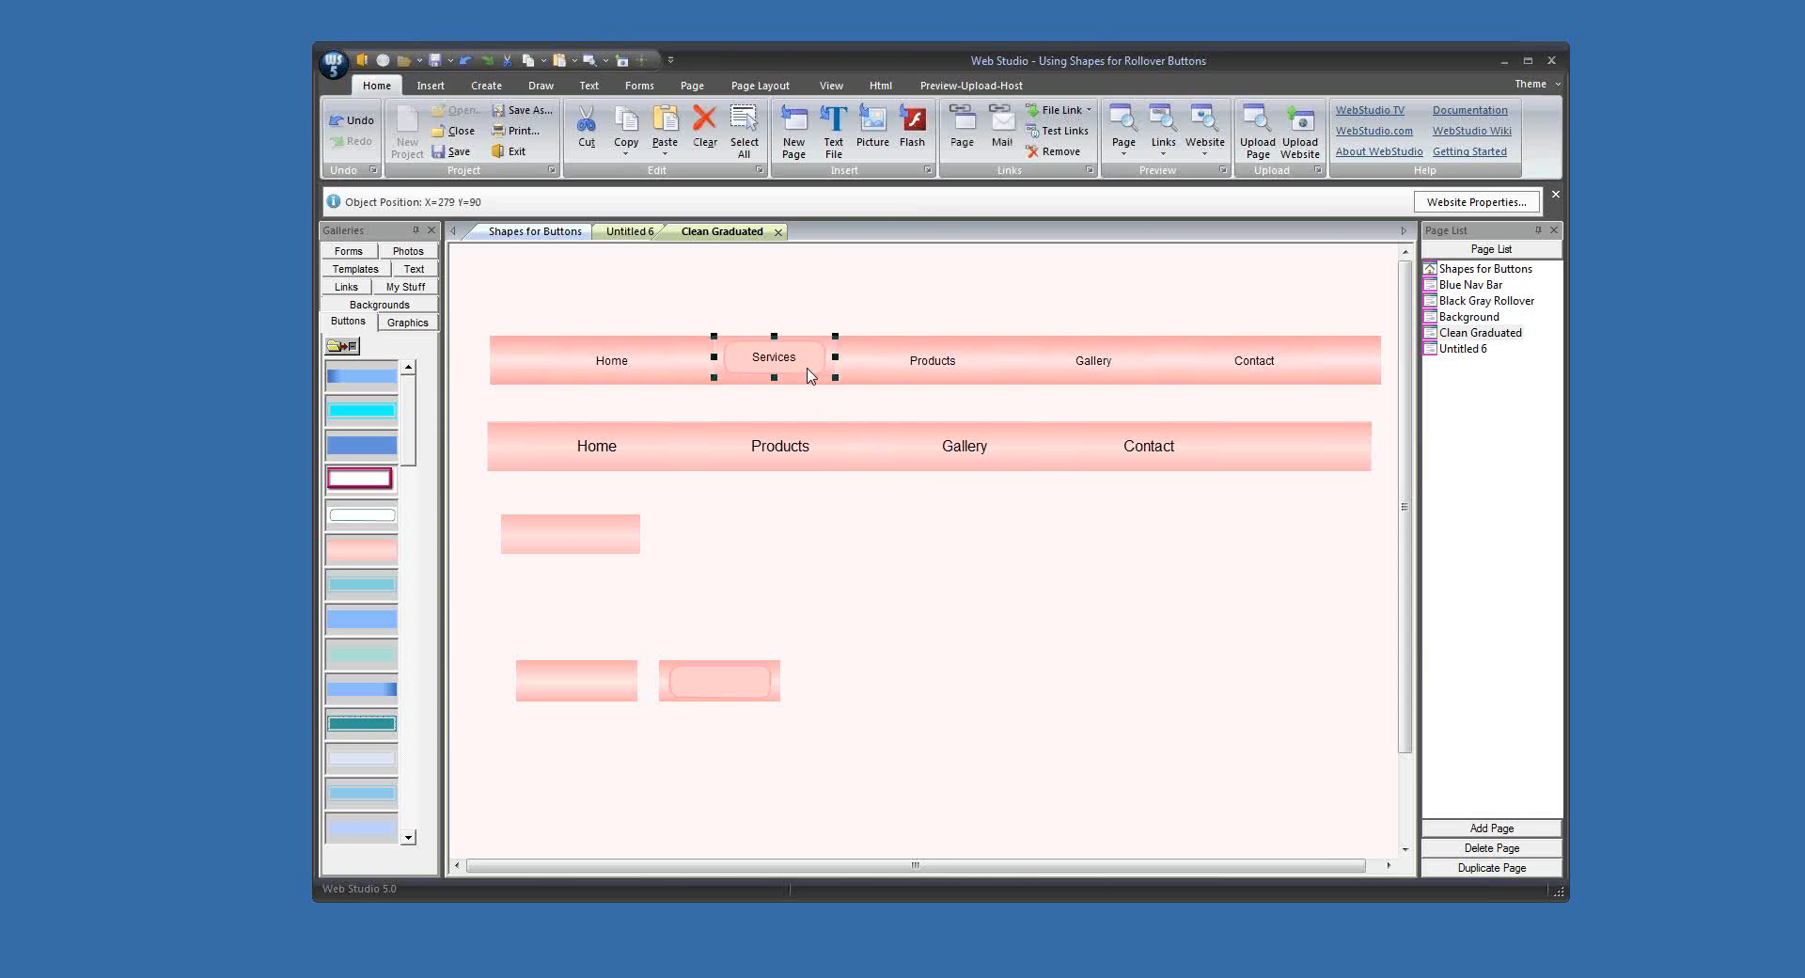
{"action": "left_click", "coordinate": [973, 589]}
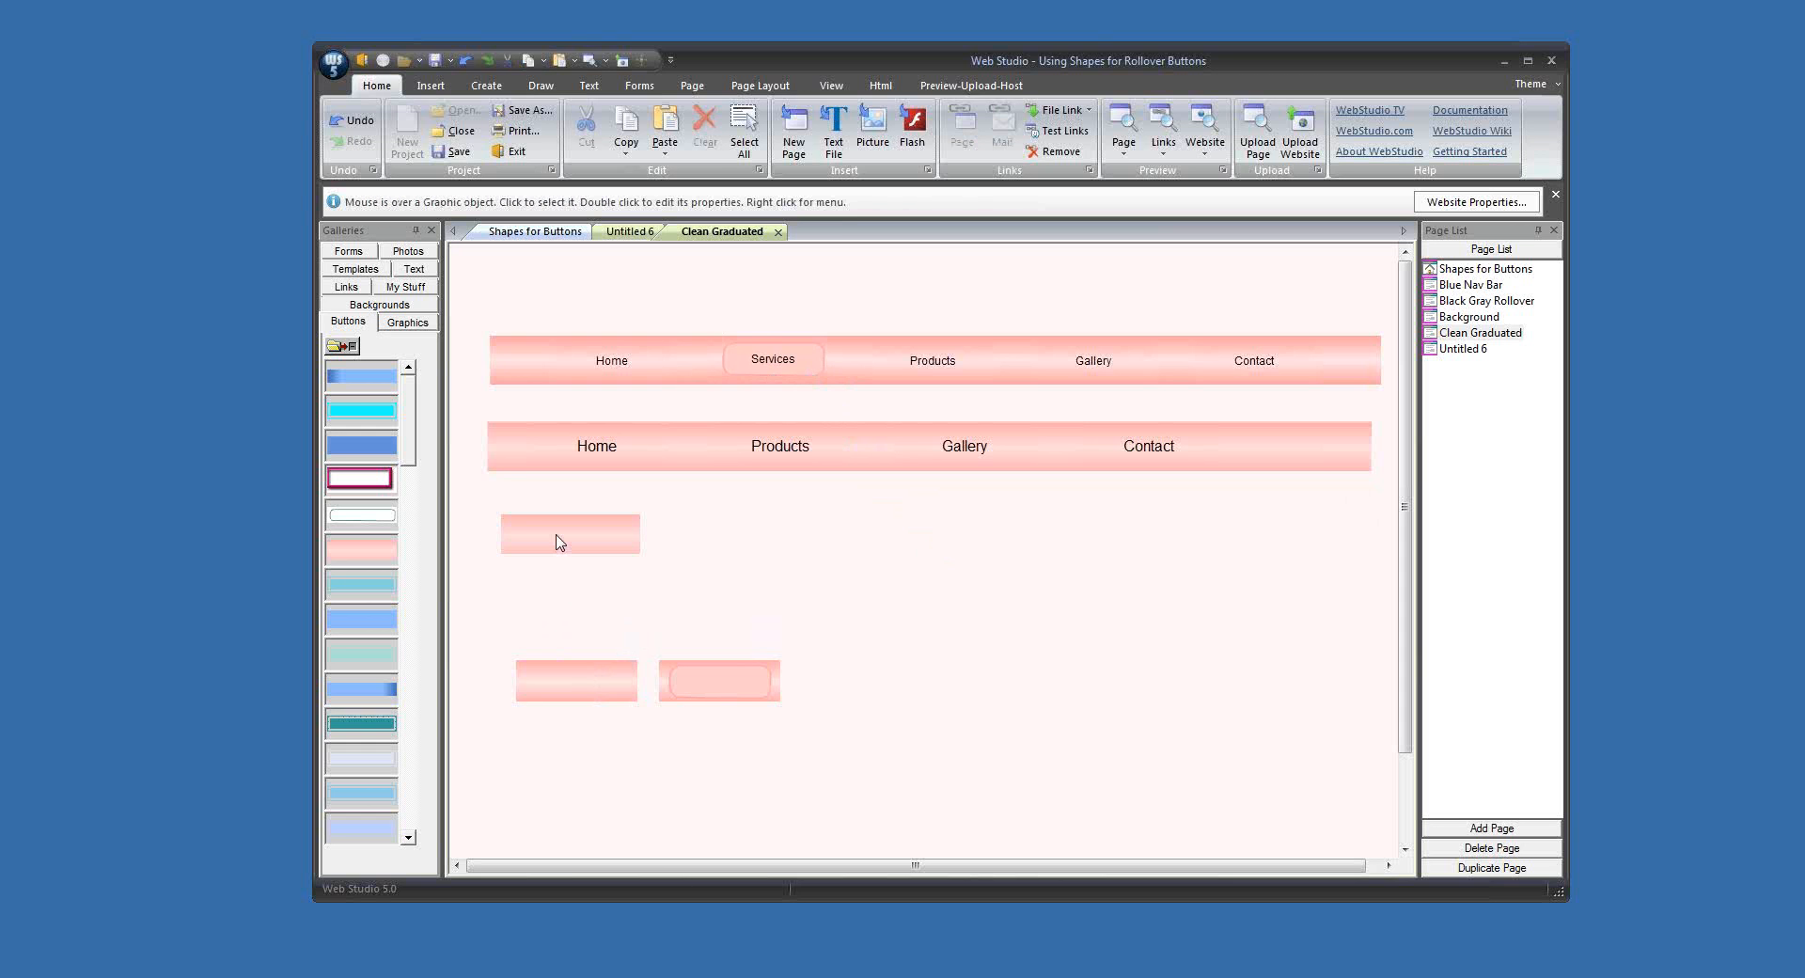
{"action": "left_click_drag", "start_coordinate": [546, 539], "coordinate": [817, 569]}
{"action": "left_click", "coordinate": [967, 471]}
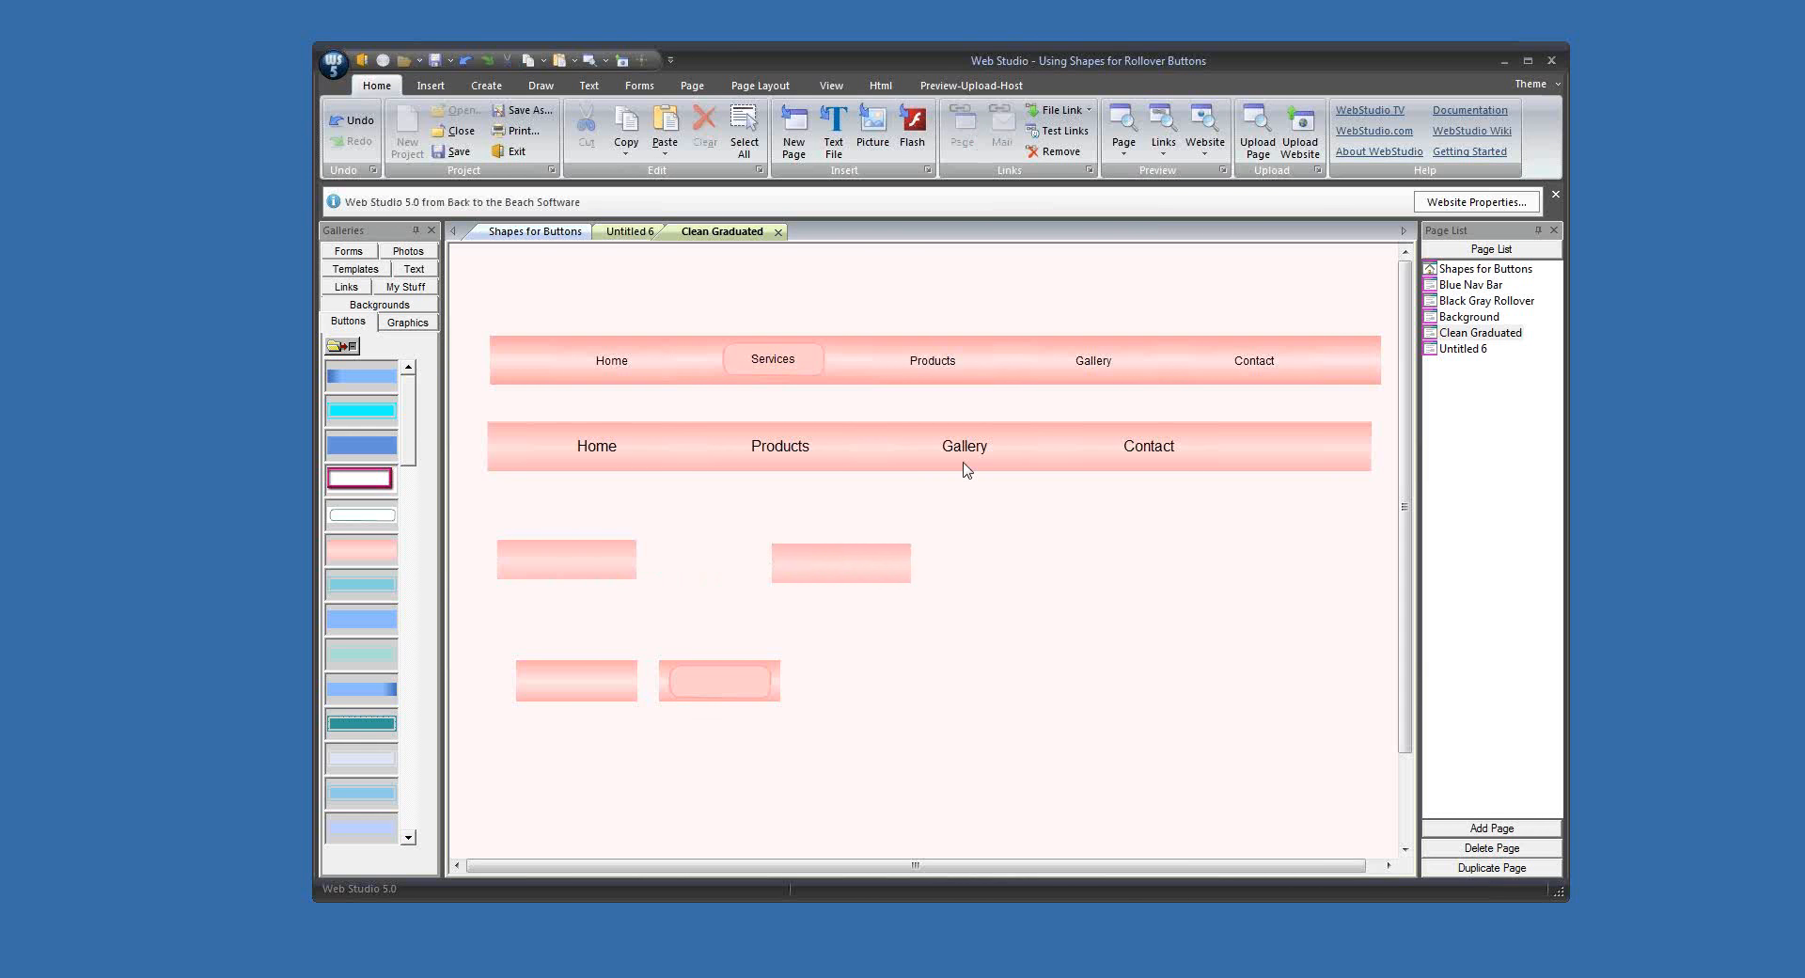
Step: Add a rounded square shape between the two plain pink graphics below the lower bar
{"action": "left_click", "coordinate": [541, 86]}
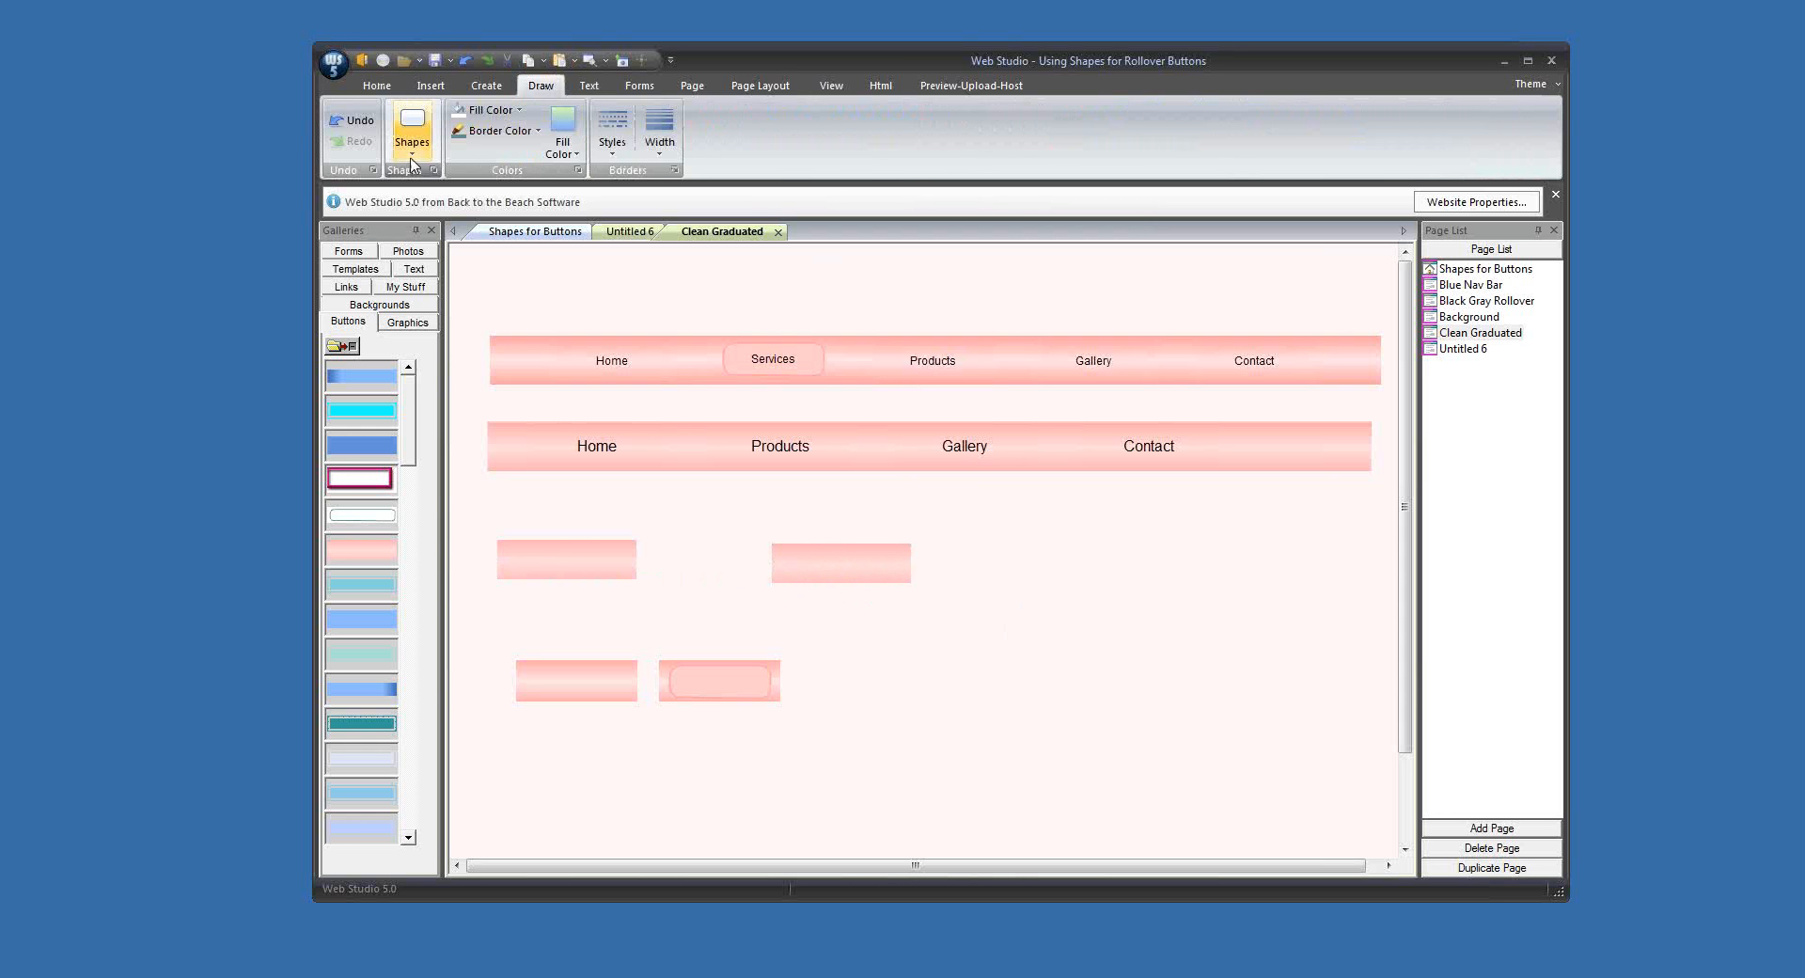
{"action": "left_click", "coordinate": [411, 127]}
{"action": "left_click", "coordinate": [452, 201]}
{"action": "left_click_drag", "start_coordinate": [516, 307], "coordinate": [705, 523]}
Step: Set the rounded square's border to a pink sampled from the lower bar, darkened to a luminance of about 196
{"action": "left_click", "coordinate": [498, 130]}
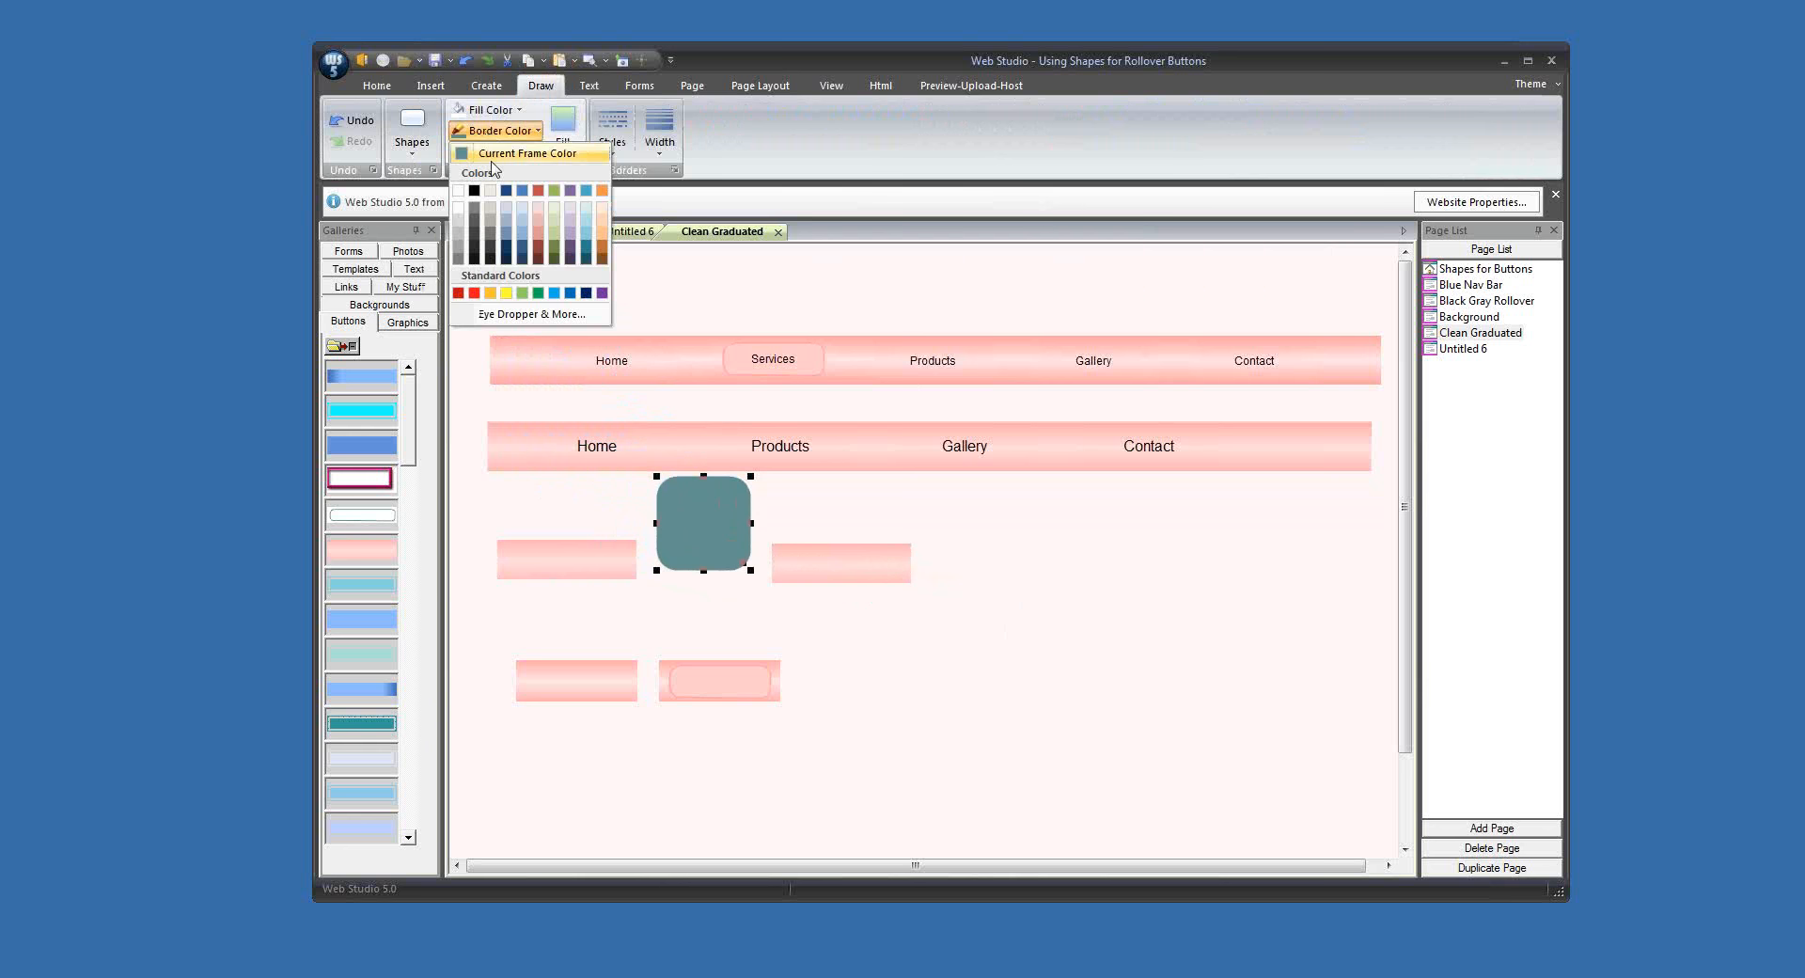
{"action": "left_click", "coordinate": [541, 314]}
{"action": "left_click", "coordinate": [1061, 456]}
{"action": "left_click", "coordinate": [1213, 420]}
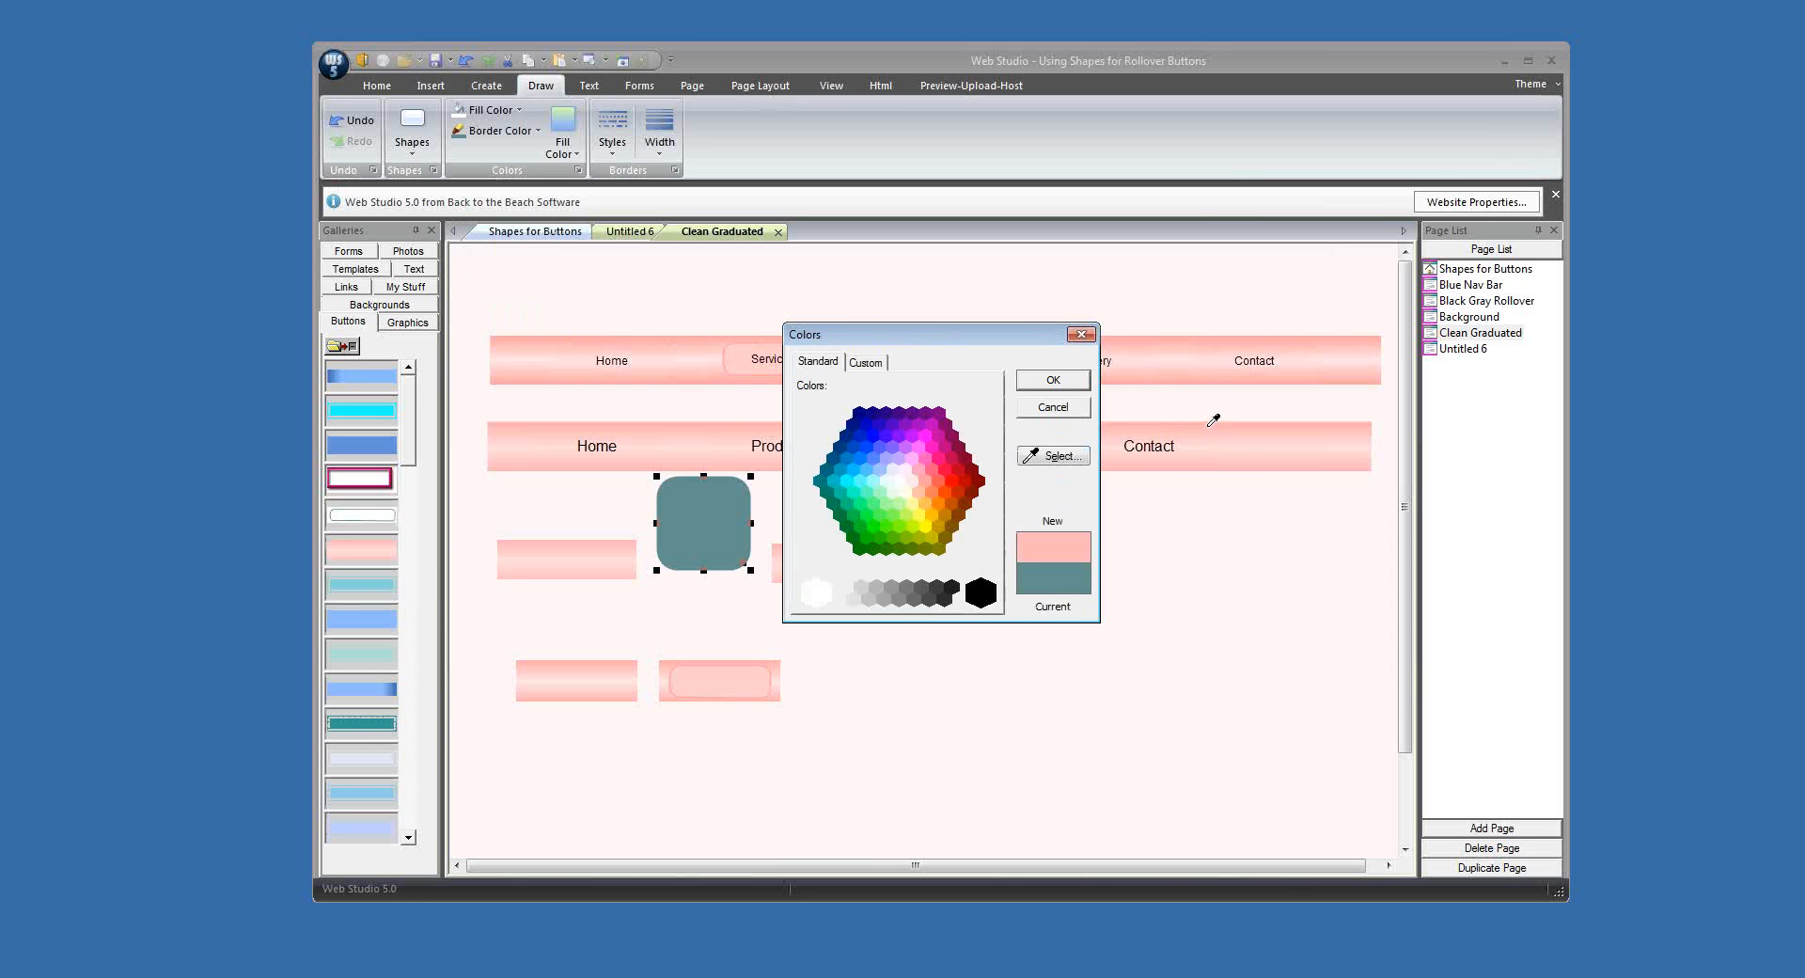
{"action": "left_click", "coordinate": [866, 363]}
{"action": "left_click", "coordinate": [956, 427]}
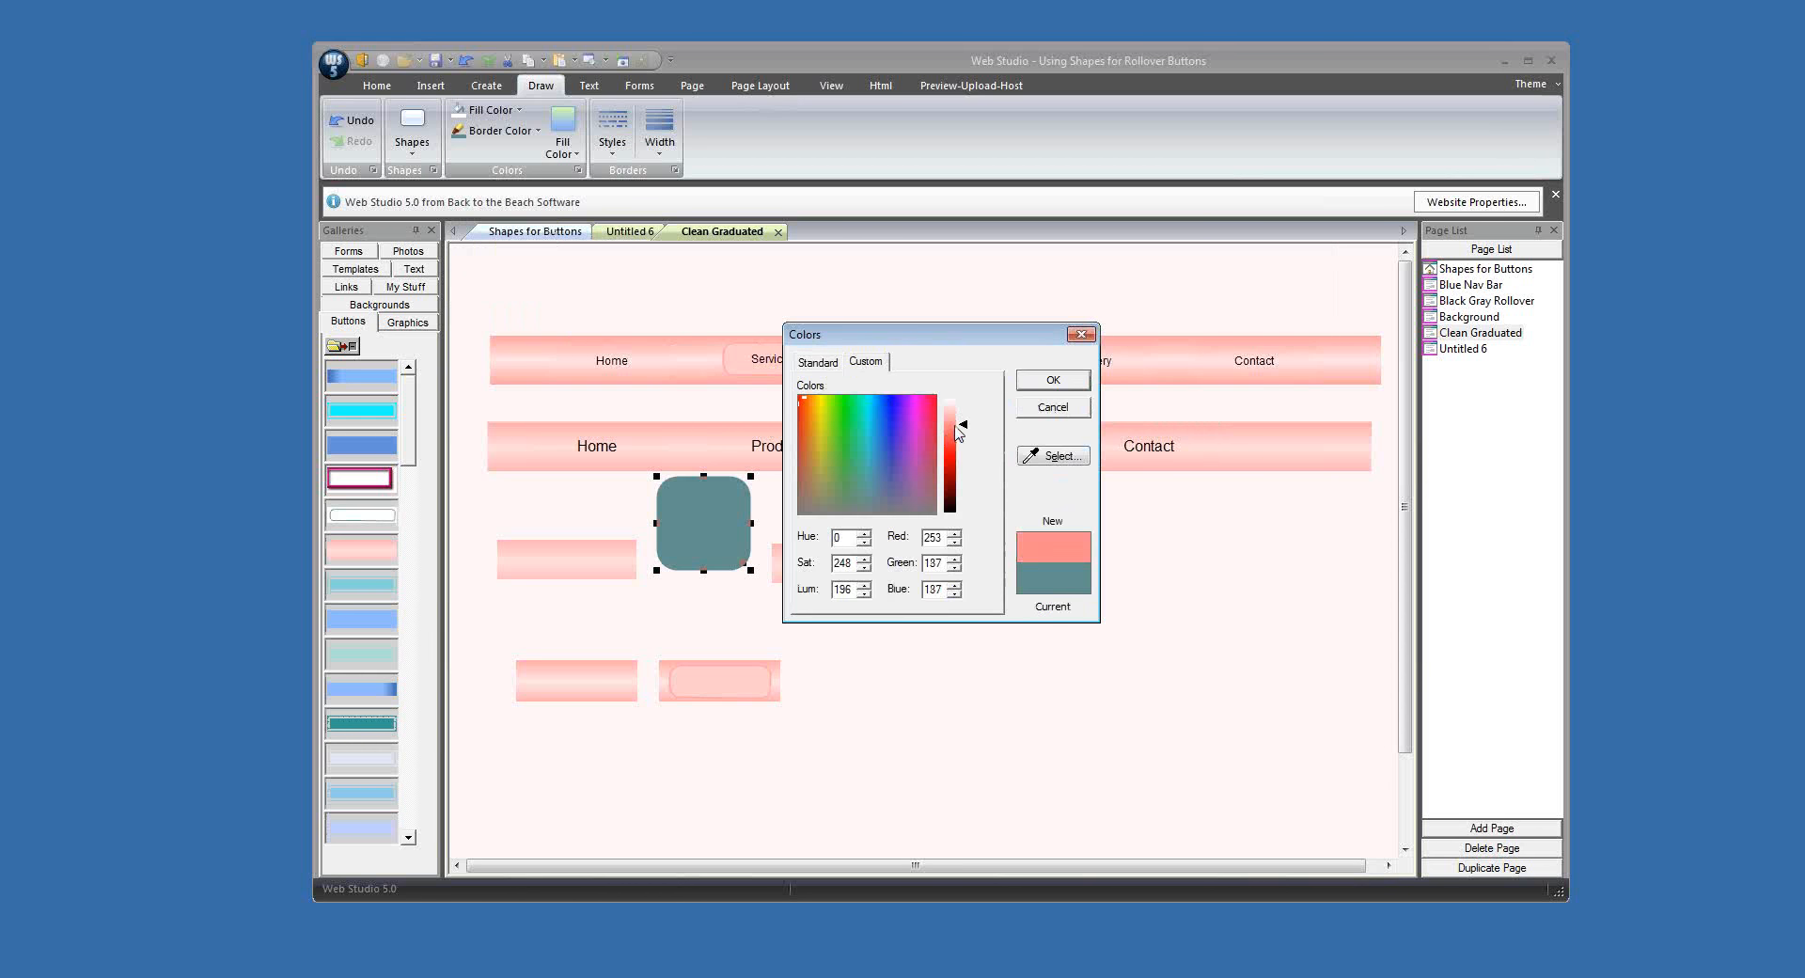
{"action": "left_click", "coordinate": [955, 428]}
{"action": "left_click", "coordinate": [1053, 380]}
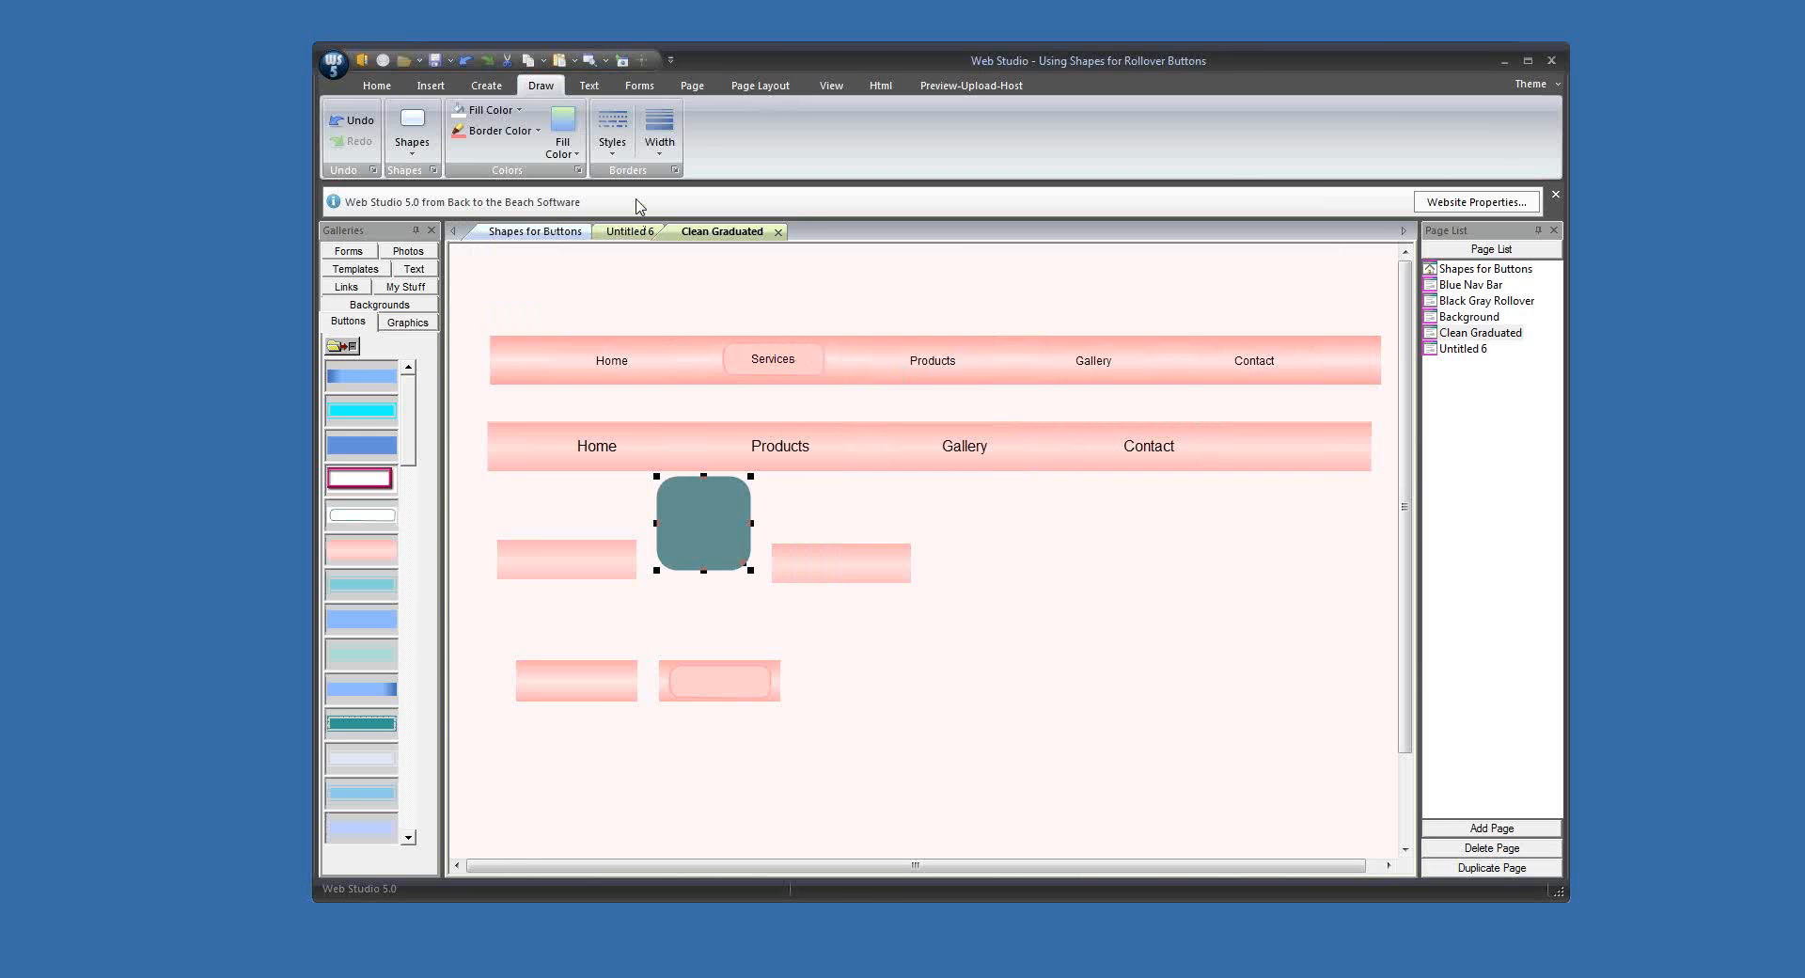
Step: Give the rounded square a thicker border and a transparent fill
{"action": "left_click", "coordinate": [659, 132]}
{"action": "left_click", "coordinate": [683, 247]}
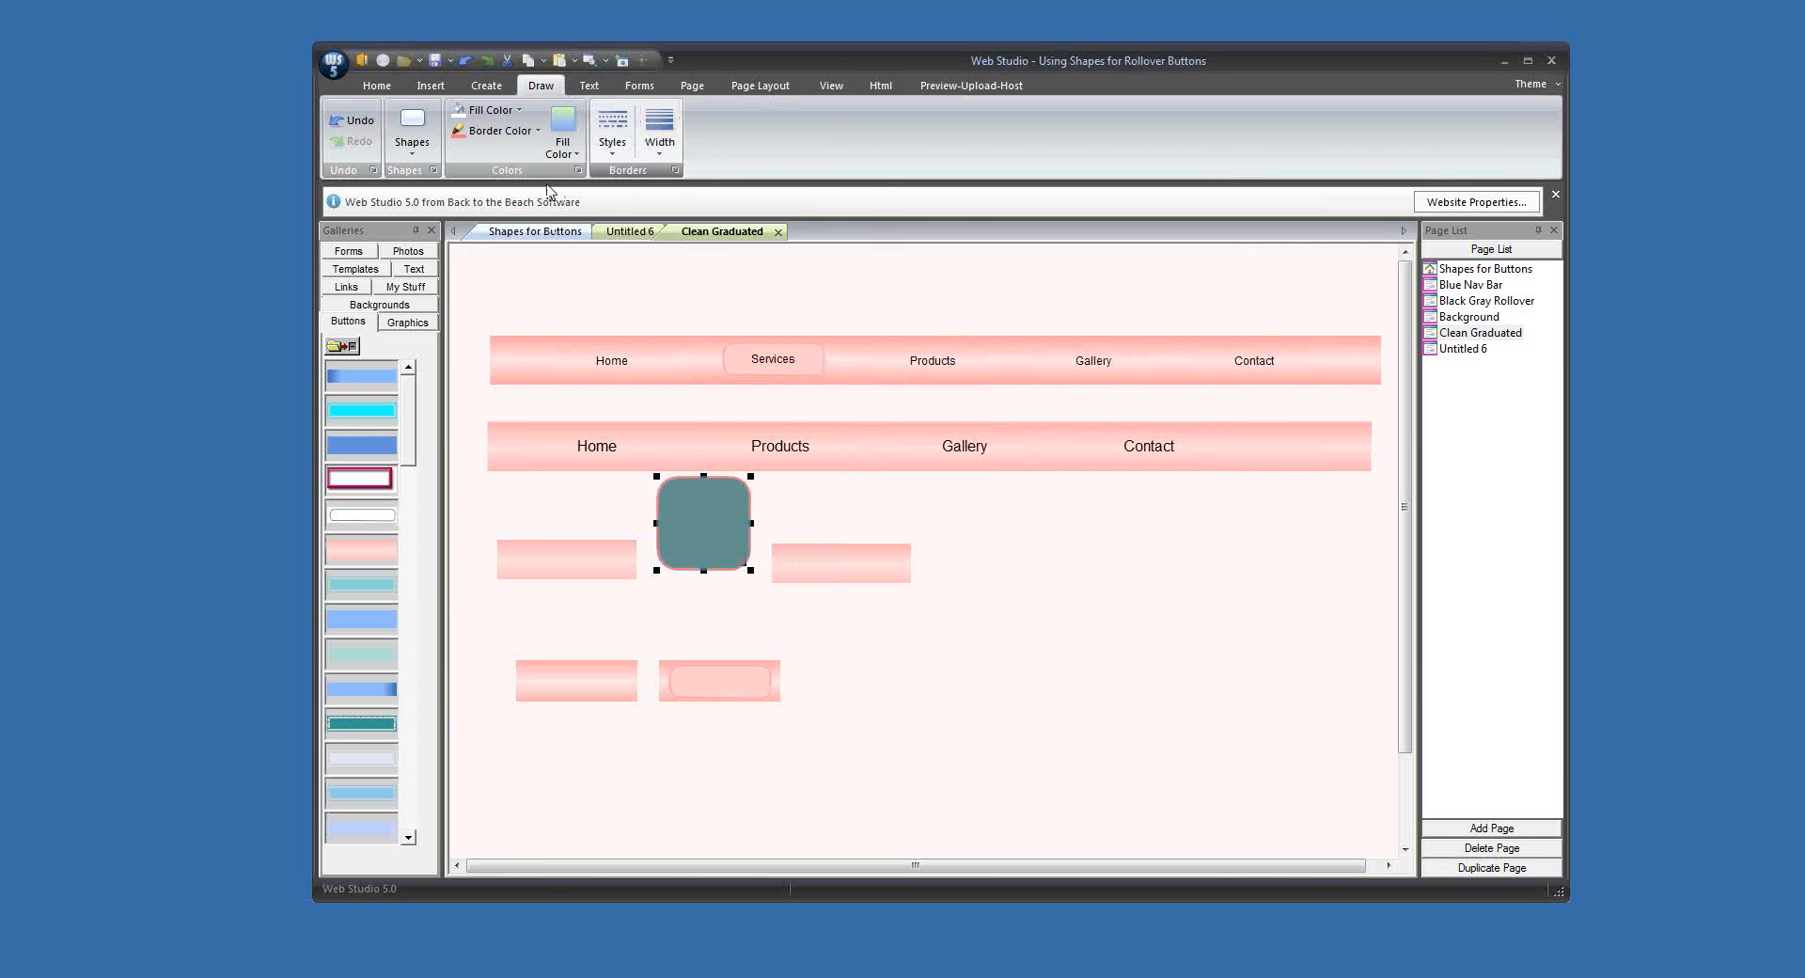
{"action": "left_click", "coordinate": [486, 114]}
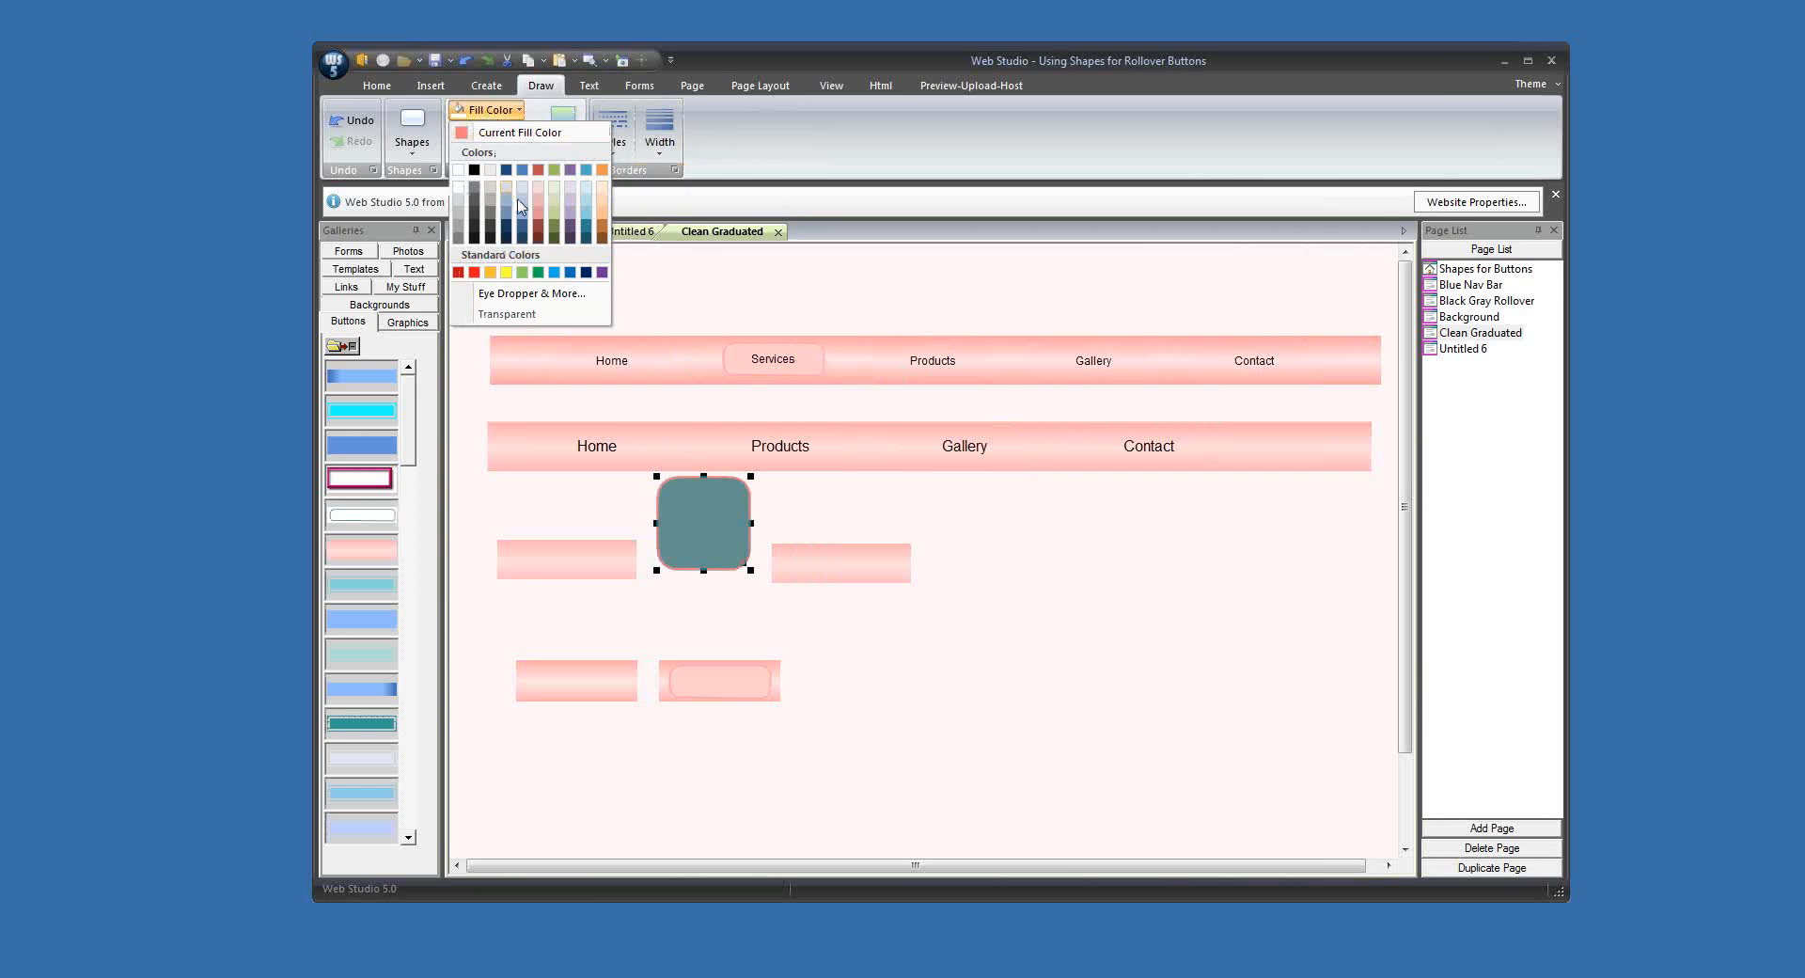
{"action": "left_click", "coordinate": [553, 318]}
Step: Fit the rounded outline just inside the right-hand plain pink graphic, about 131 wide and 32 high
{"action": "left_click_drag", "start_coordinate": [728, 549], "coordinate": [857, 579]}
{"action": "left_click_drag", "start_coordinate": [836, 508], "coordinate": [902, 572]}
{"action": "left_click_drag", "start_coordinate": [788, 563], "coordinate": [777, 563]}
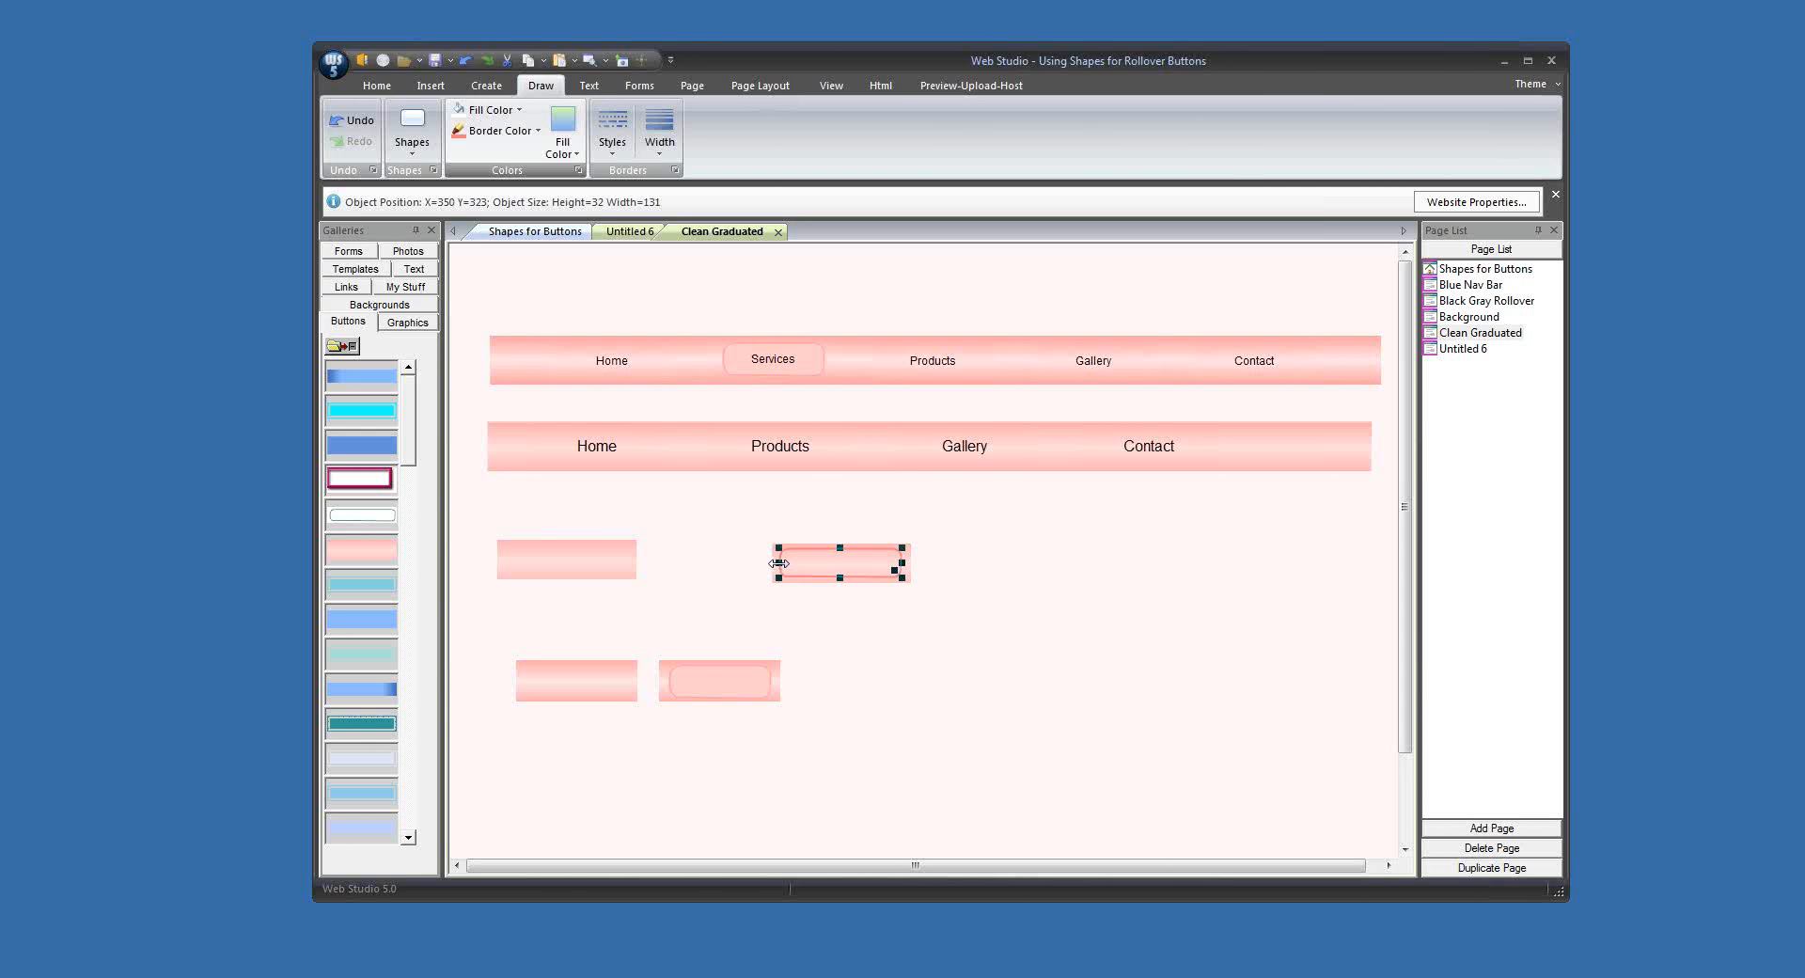
{"action": "left_click", "coordinate": [949, 612]}
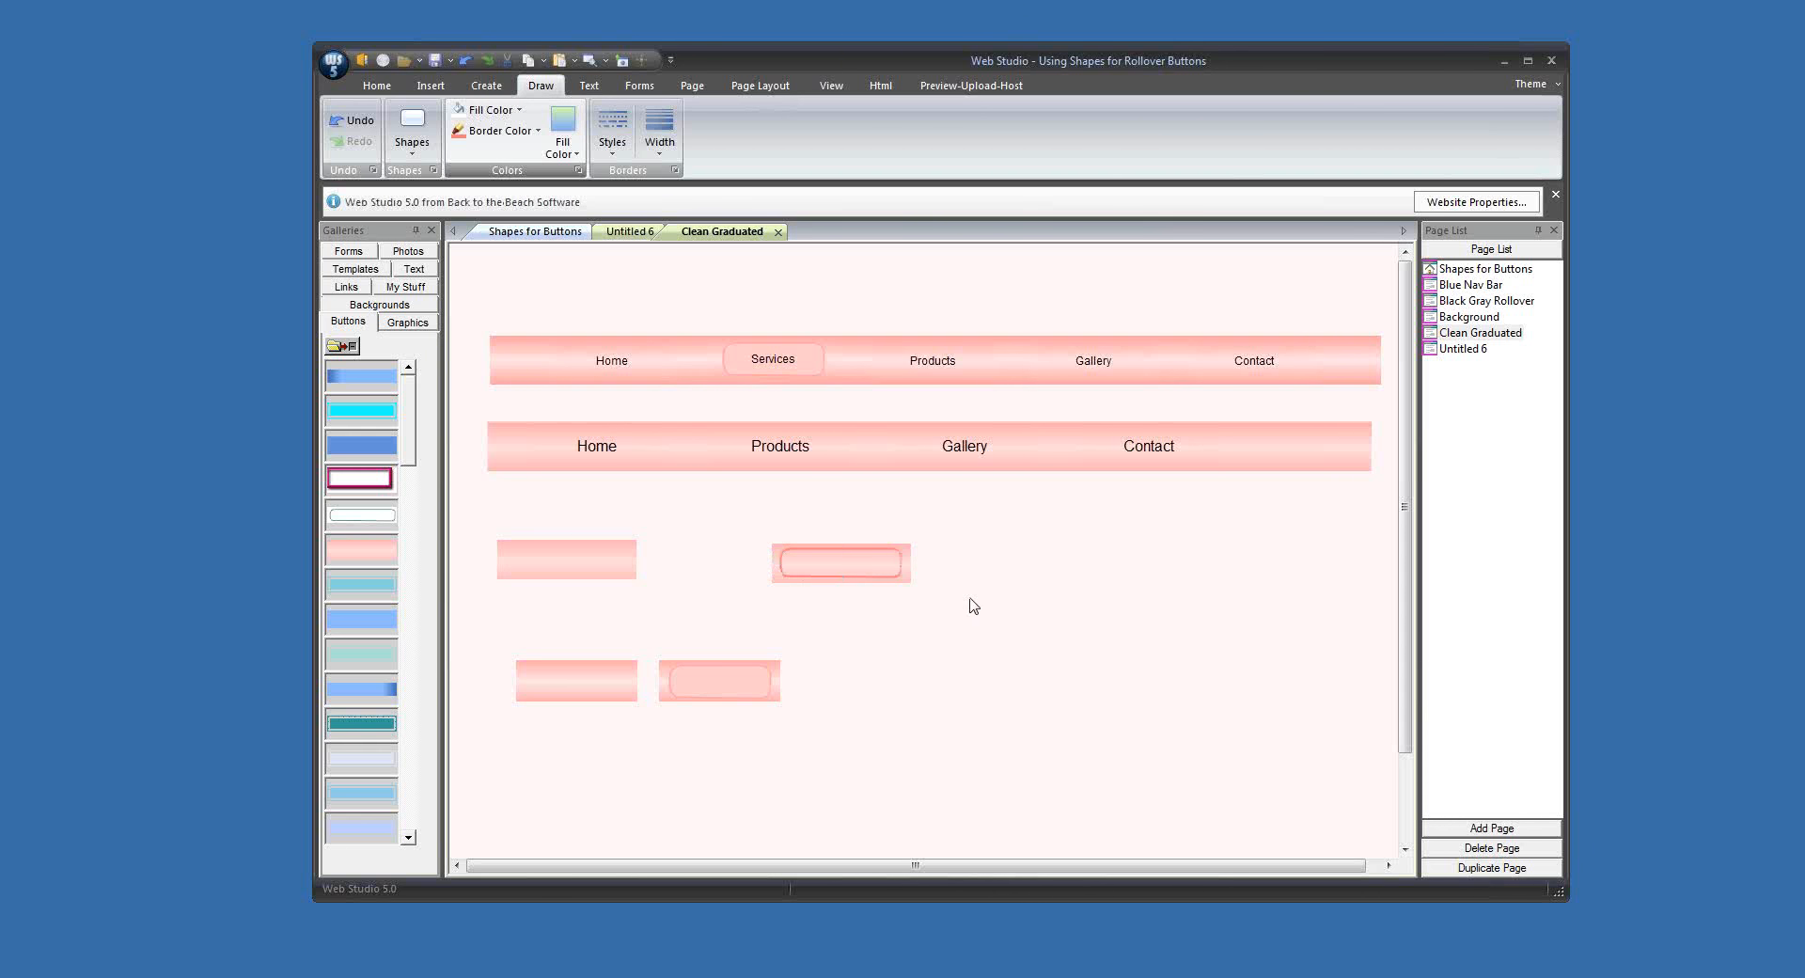
Step: Merge the rounded outline with the pink graphic beneath it and place the result on the lower bar beside Contact
{"action": "left_click", "coordinate": [777, 555]}
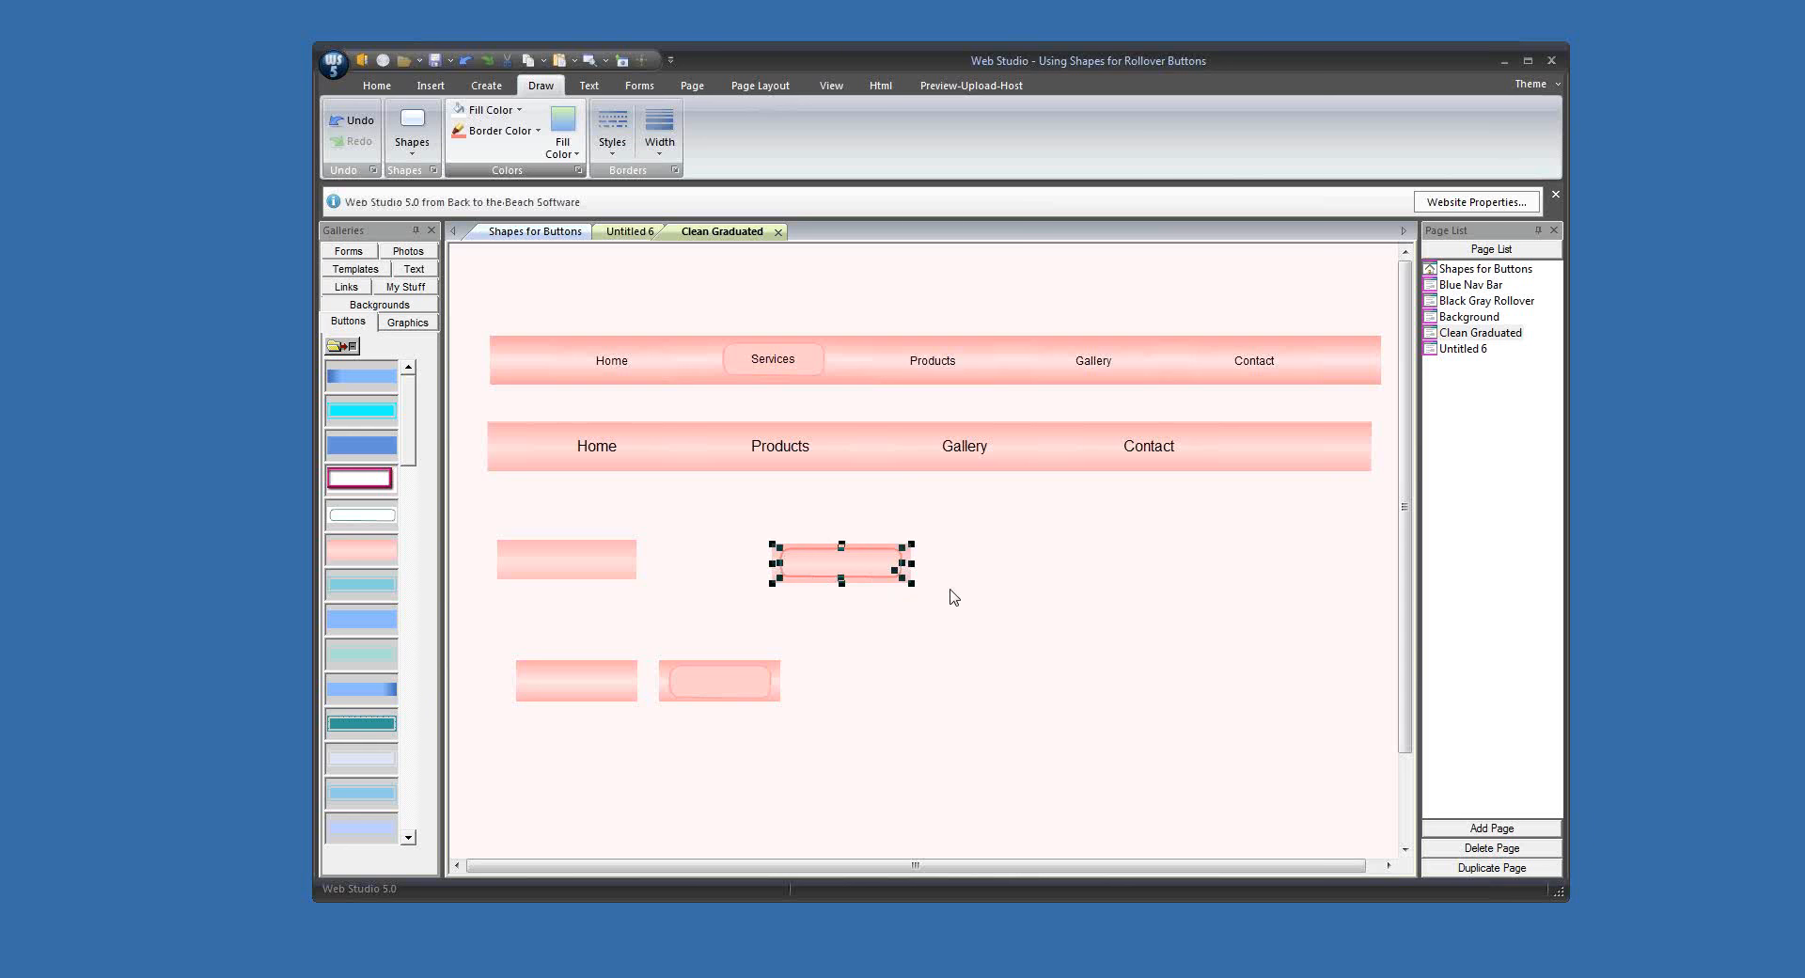
{"action": "left_click", "coordinate": [487, 85]}
{"action": "left_click", "coordinate": [1043, 668]}
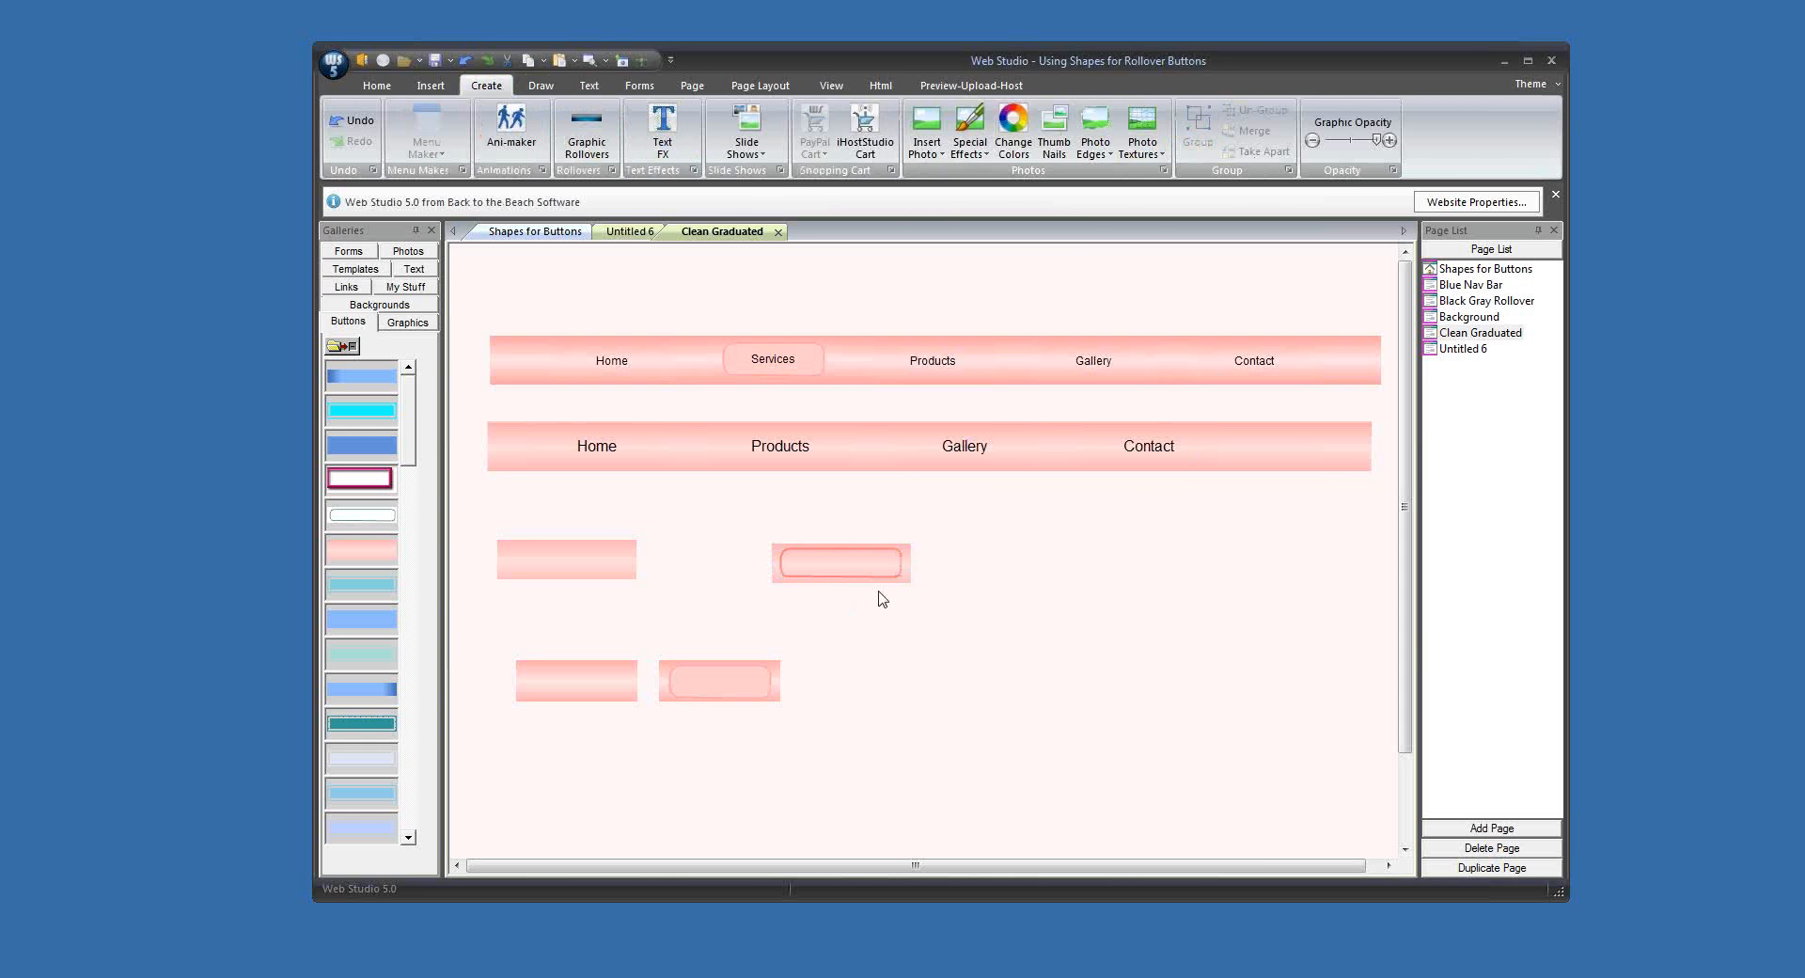
{"action": "left_click_drag", "start_coordinate": [877, 576], "coordinate": [1305, 461]}
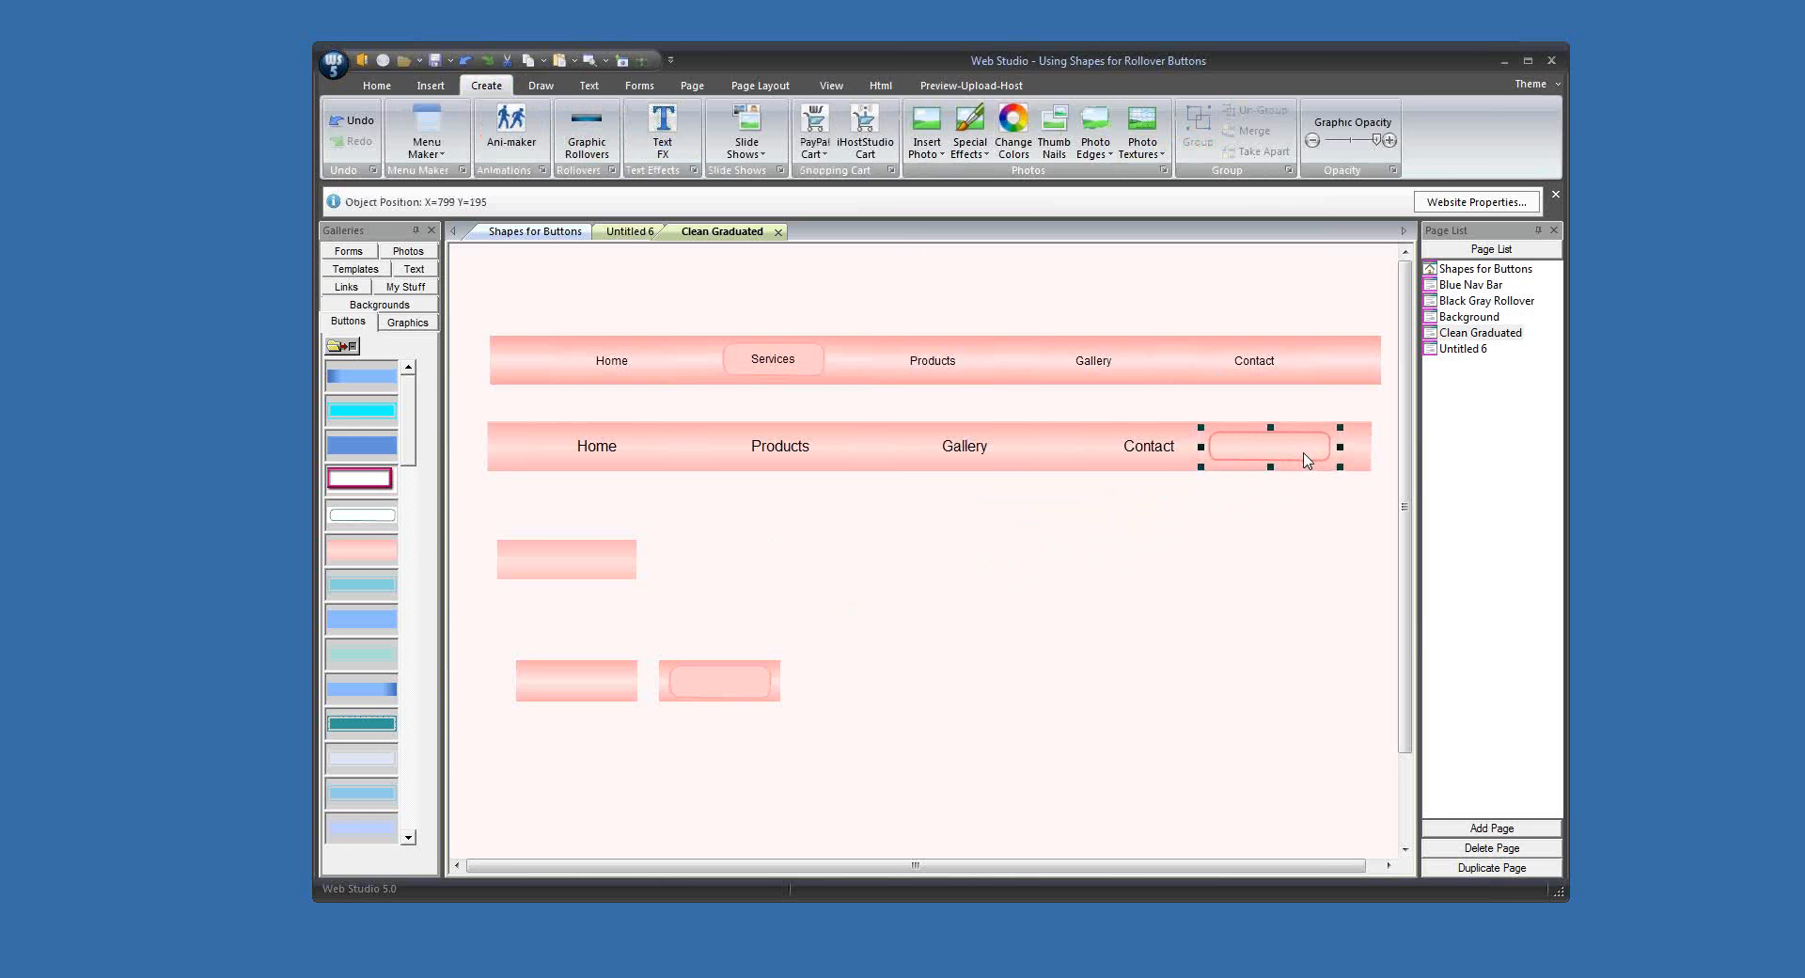
{"action": "left_click", "coordinate": [1315, 501]}
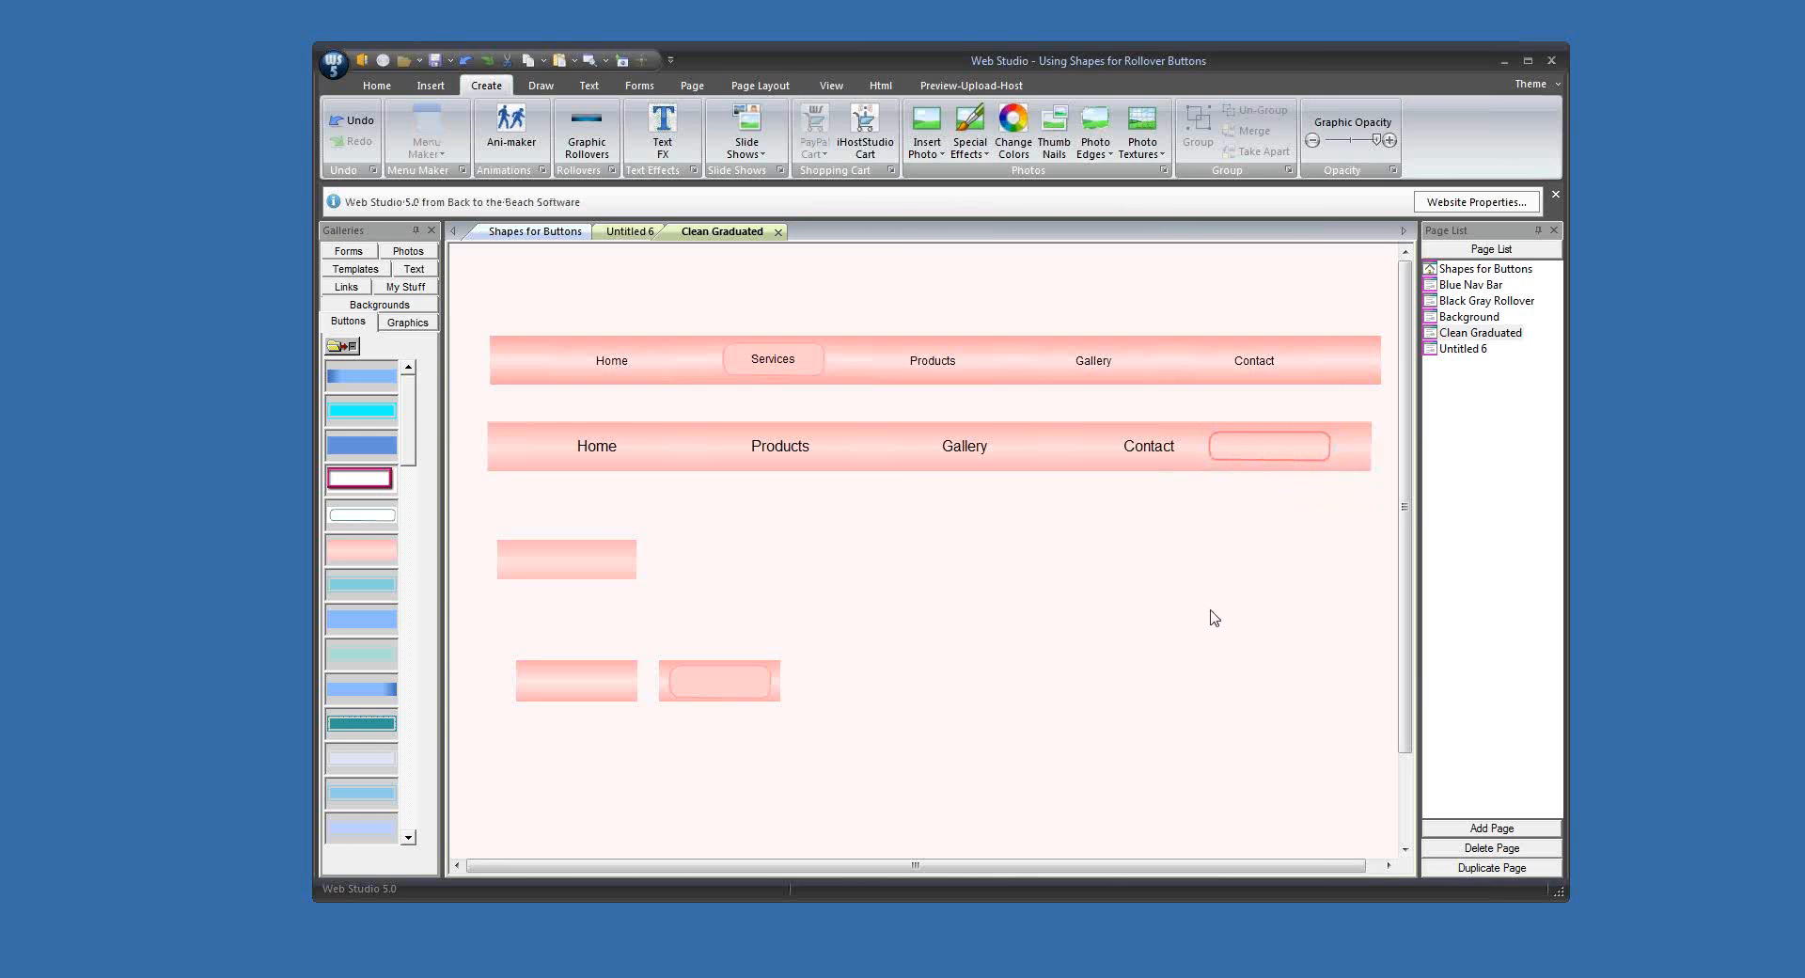
Step: Copy the merged outline graphic from the lower bar and paste it into the Buttons gallery
{"action": "right_click", "coordinate": [1251, 451]}
{"action": "mouse_move", "coordinate": [1295, 464]}
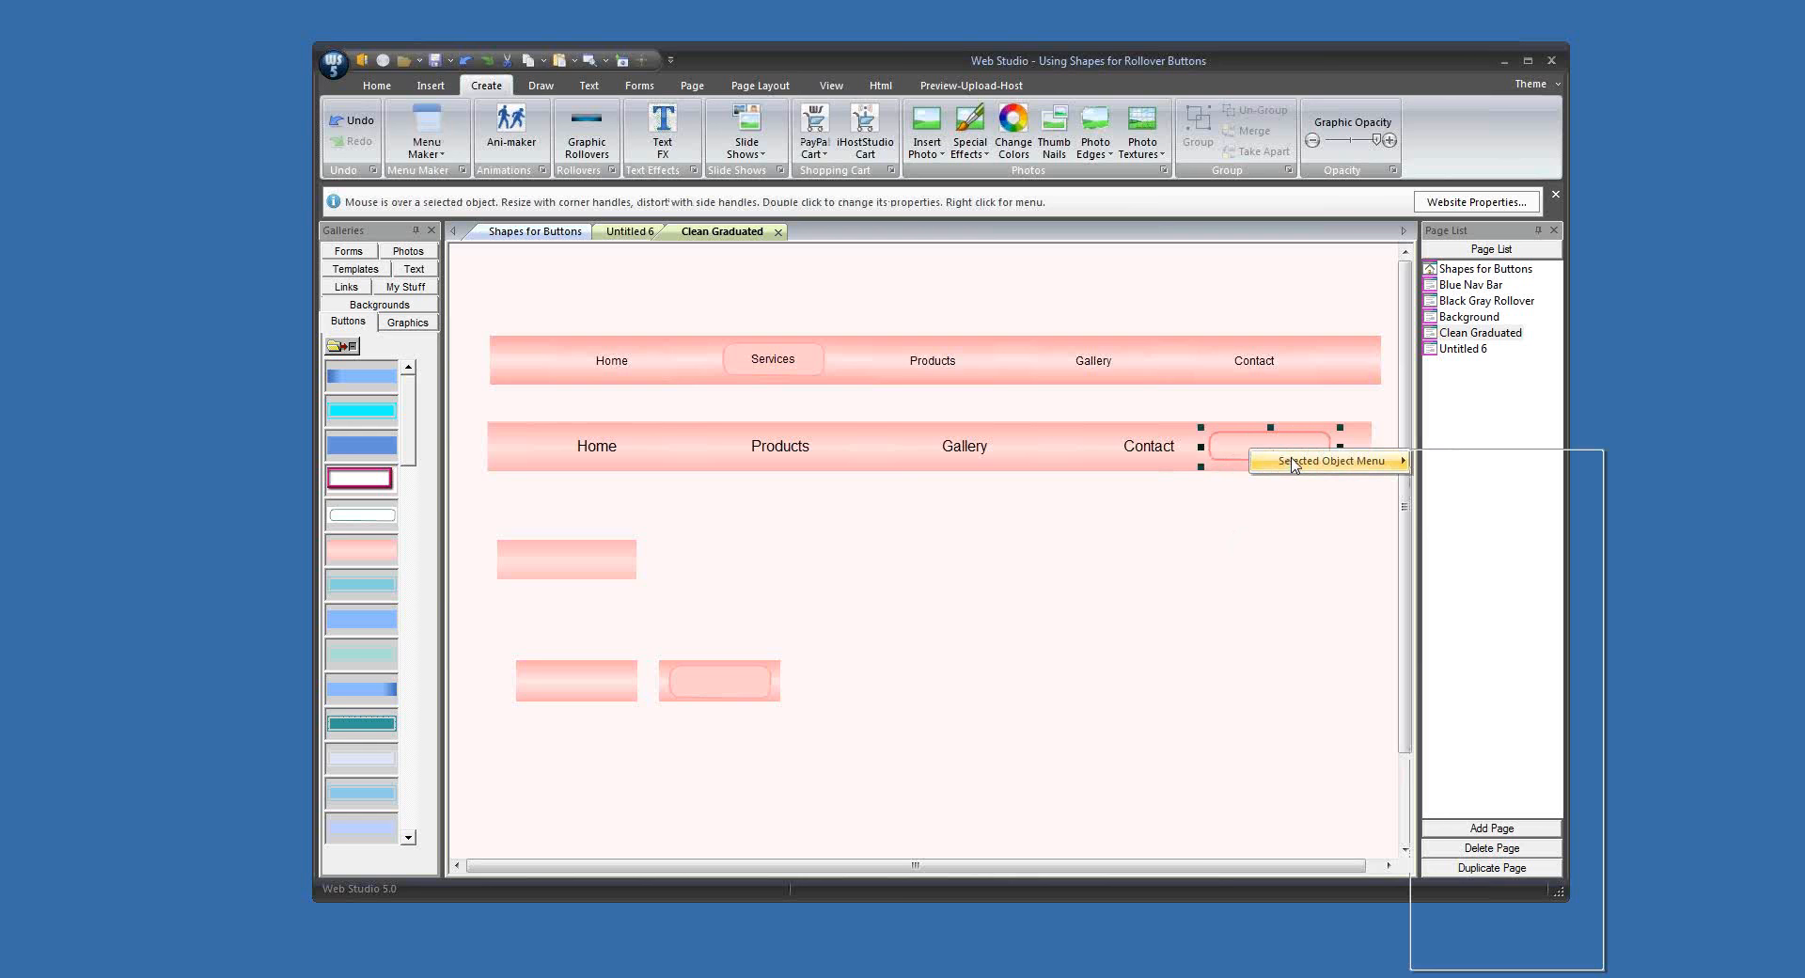
{"action": "left_click", "coordinate": [1466, 561]}
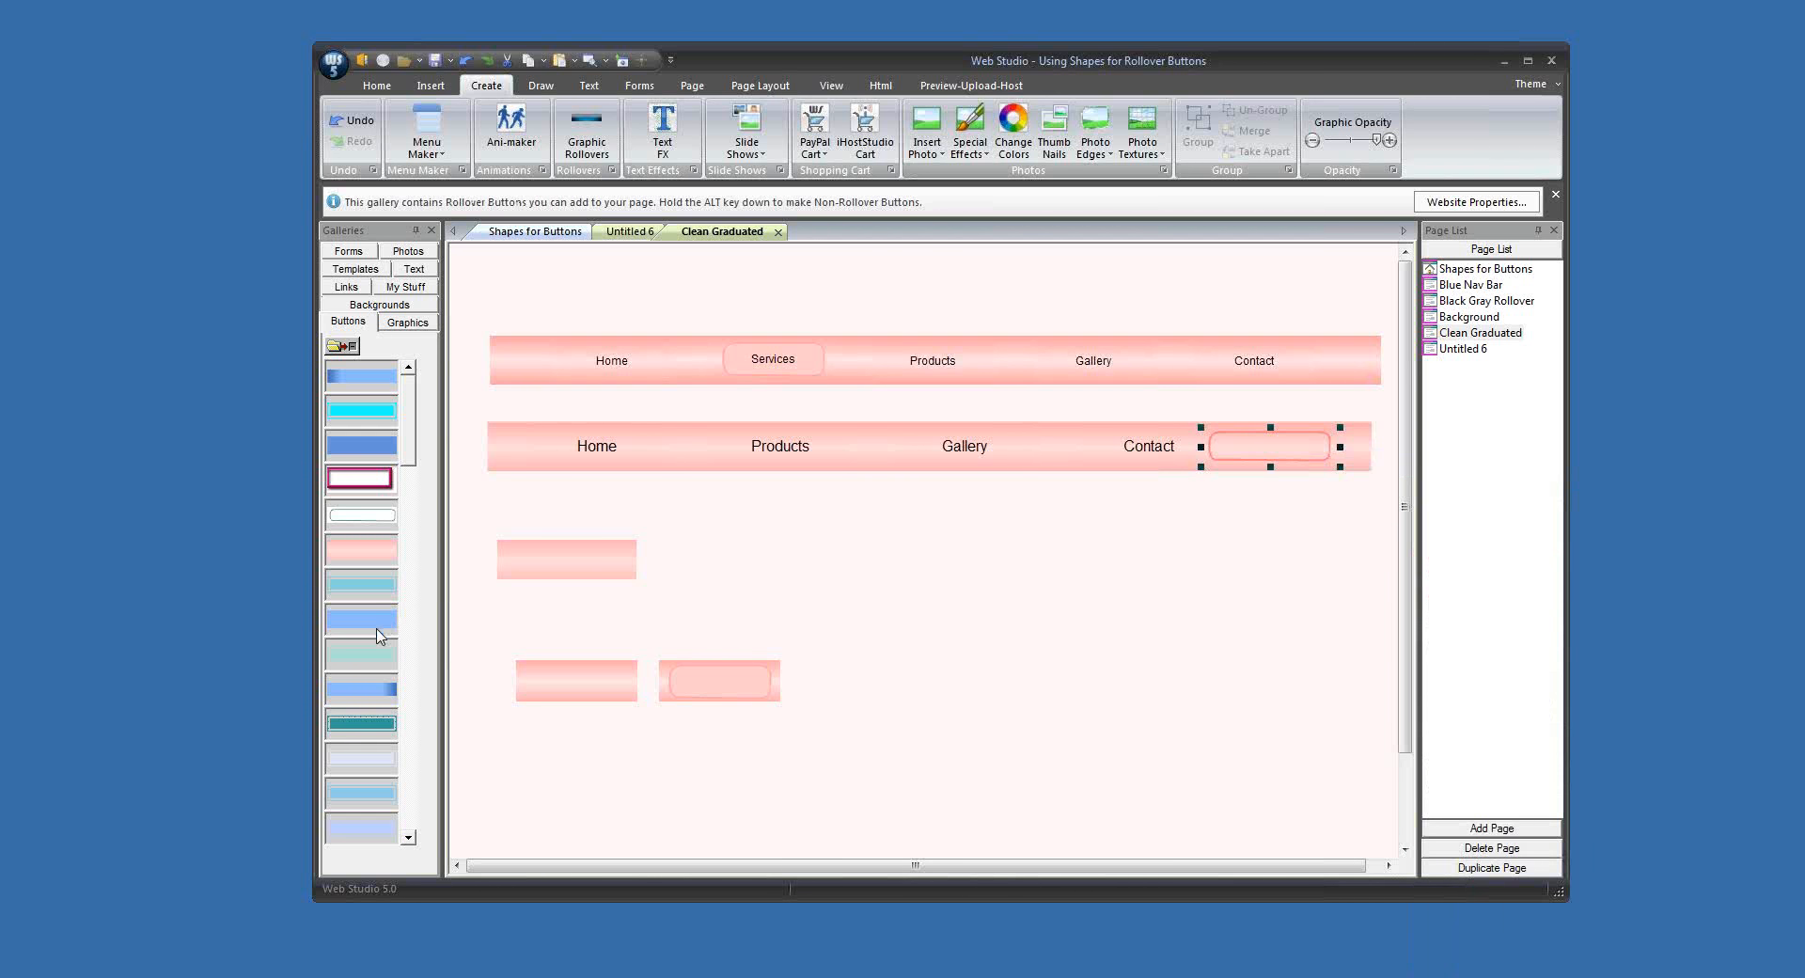
{"action": "right_click", "coordinate": [380, 639]}
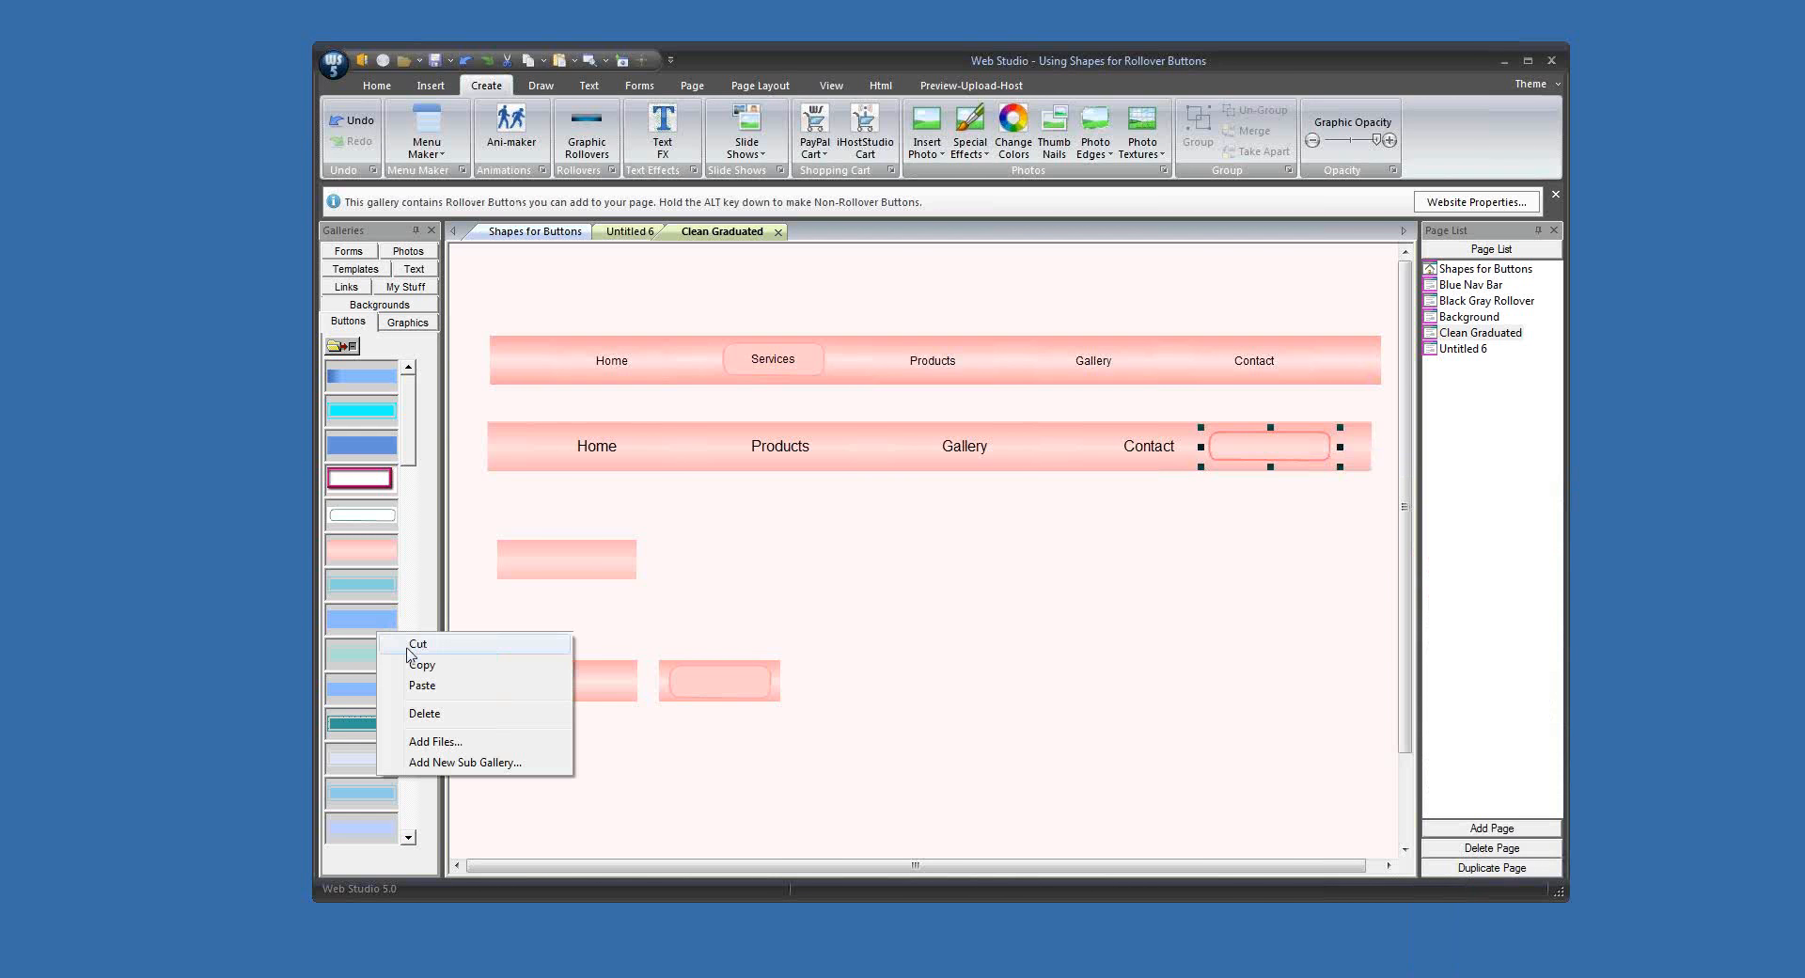
{"action": "left_click", "coordinate": [436, 686]}
Step: Add a textless rollover button from the new gallery graphic below the bars, then delete it from the page
{"action": "left_click_drag", "start_coordinate": [373, 626], "coordinate": [781, 617]}
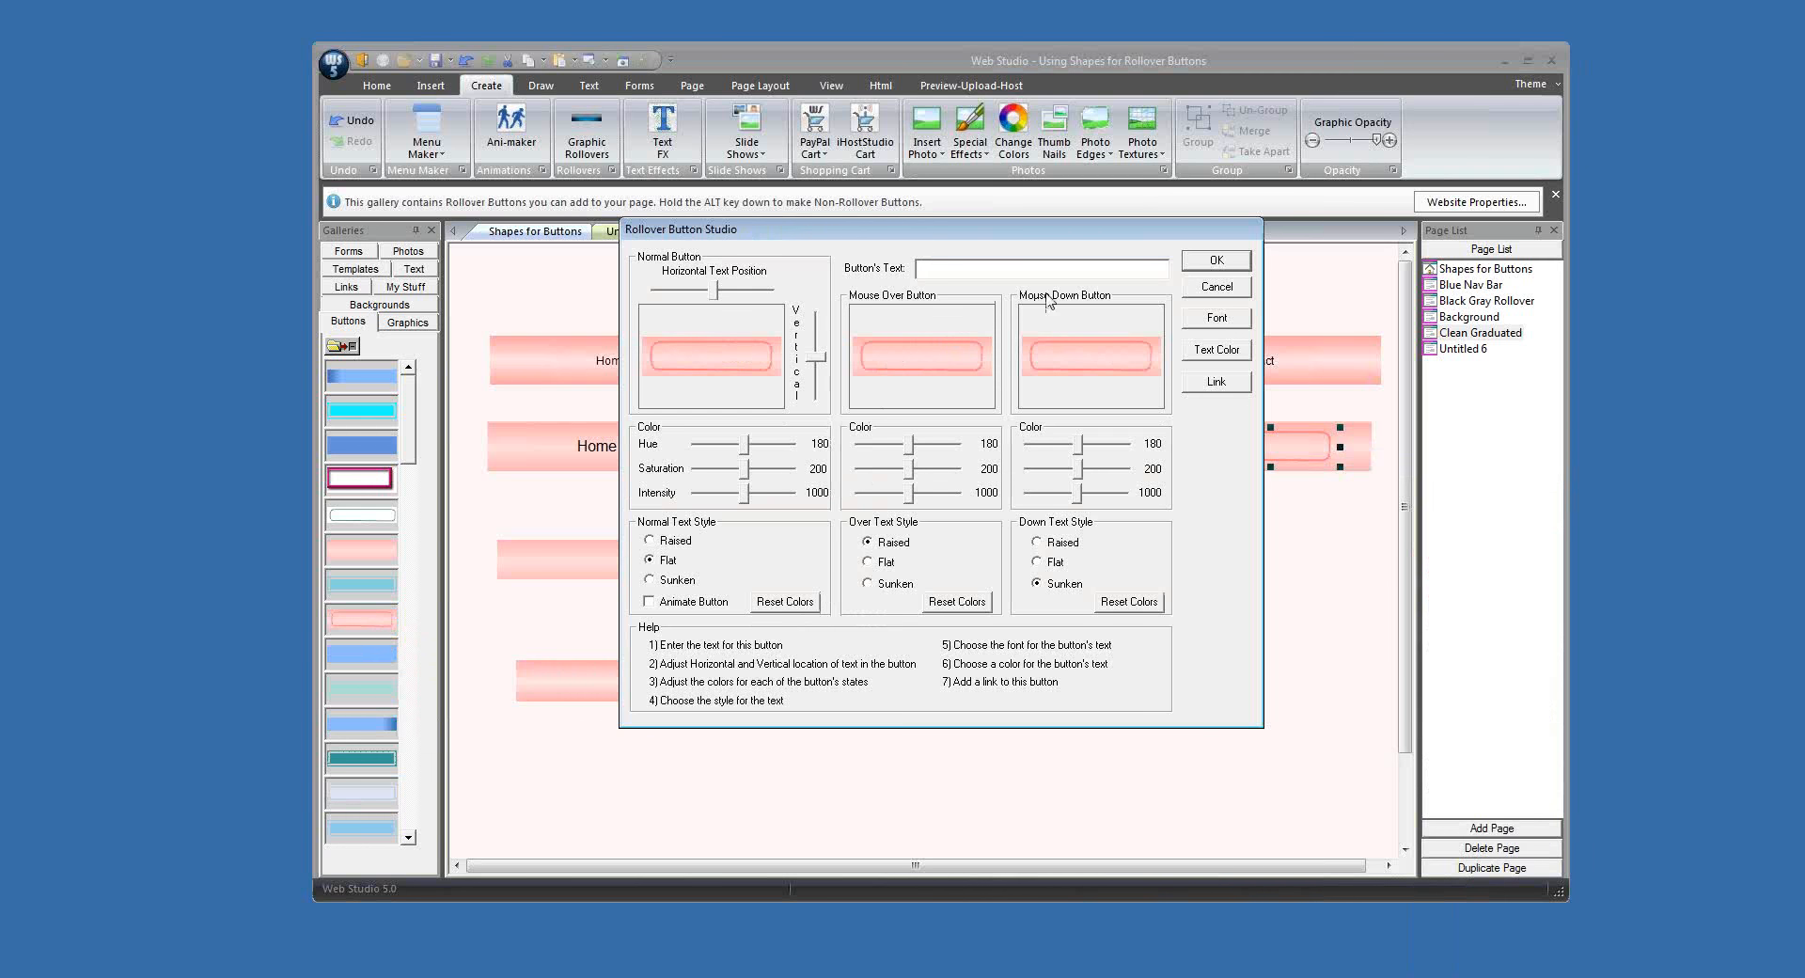
{"action": "left_click", "coordinate": [1217, 262]}
{"action": "left_click_drag", "start_coordinate": [896, 632], "coordinate": [978, 658]}
{"action": "key", "text": "Delete"}
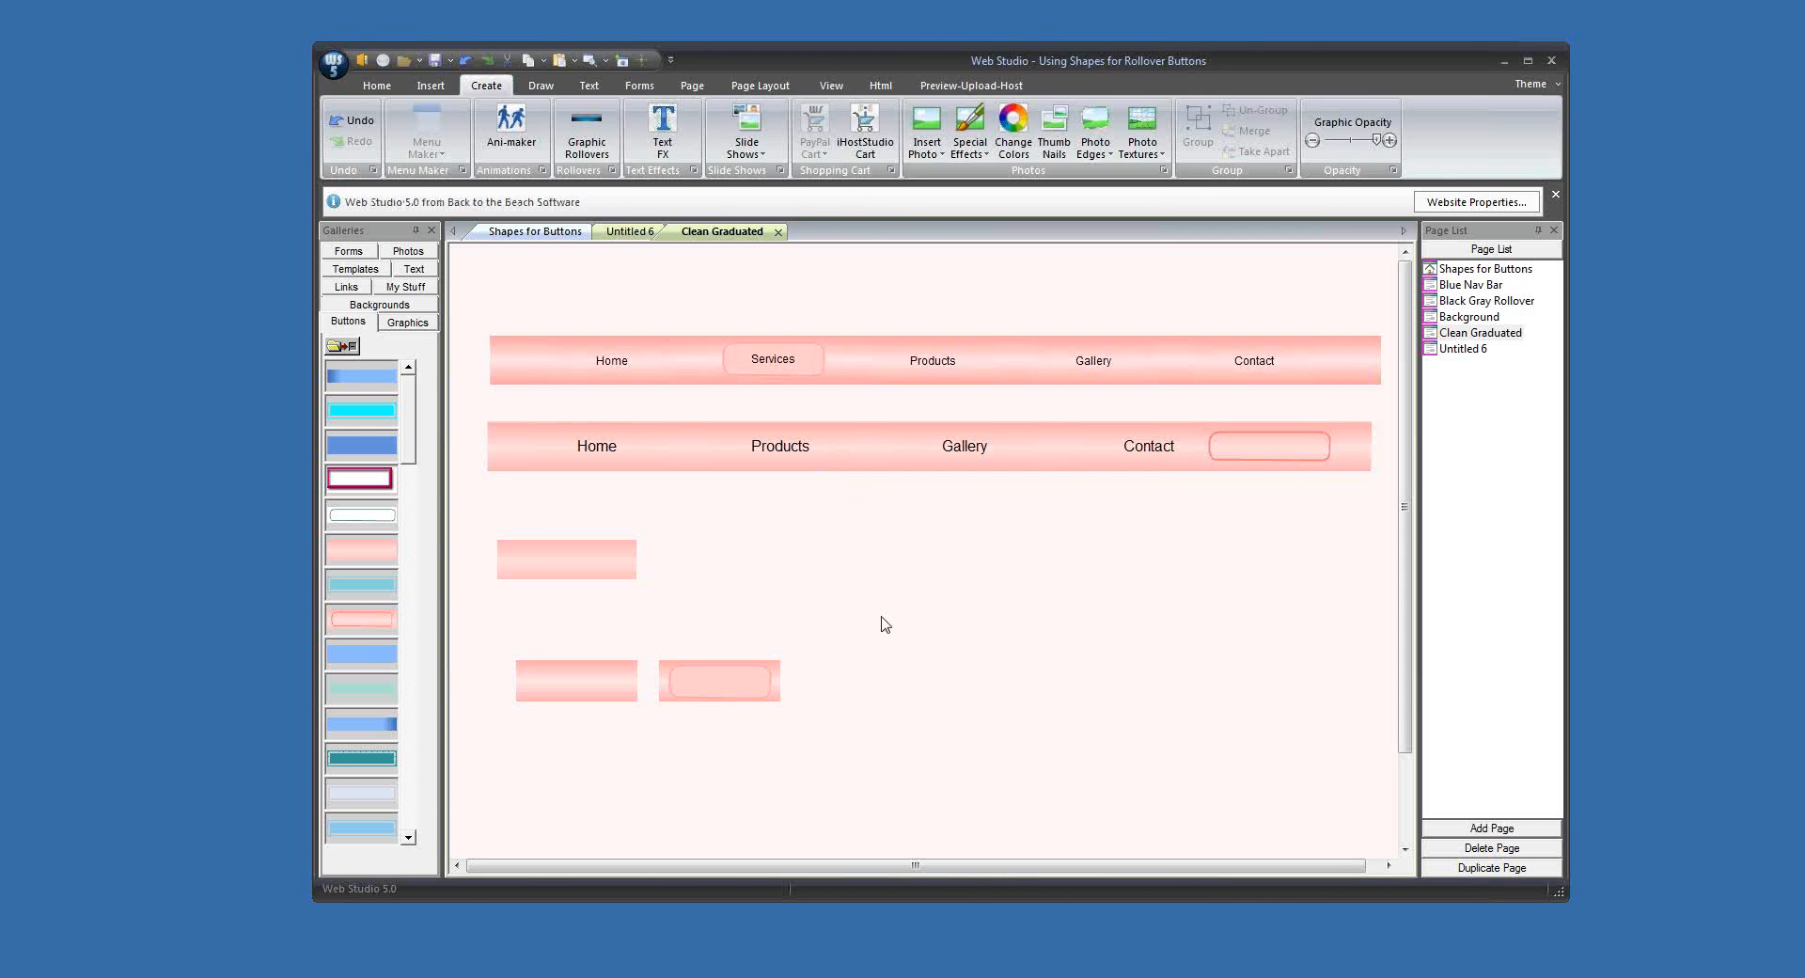
Step: Add a fill-color rounded square shape below the lower bar, beside the remaining plain pink graphic
{"action": "left_click", "coordinate": [541, 87]}
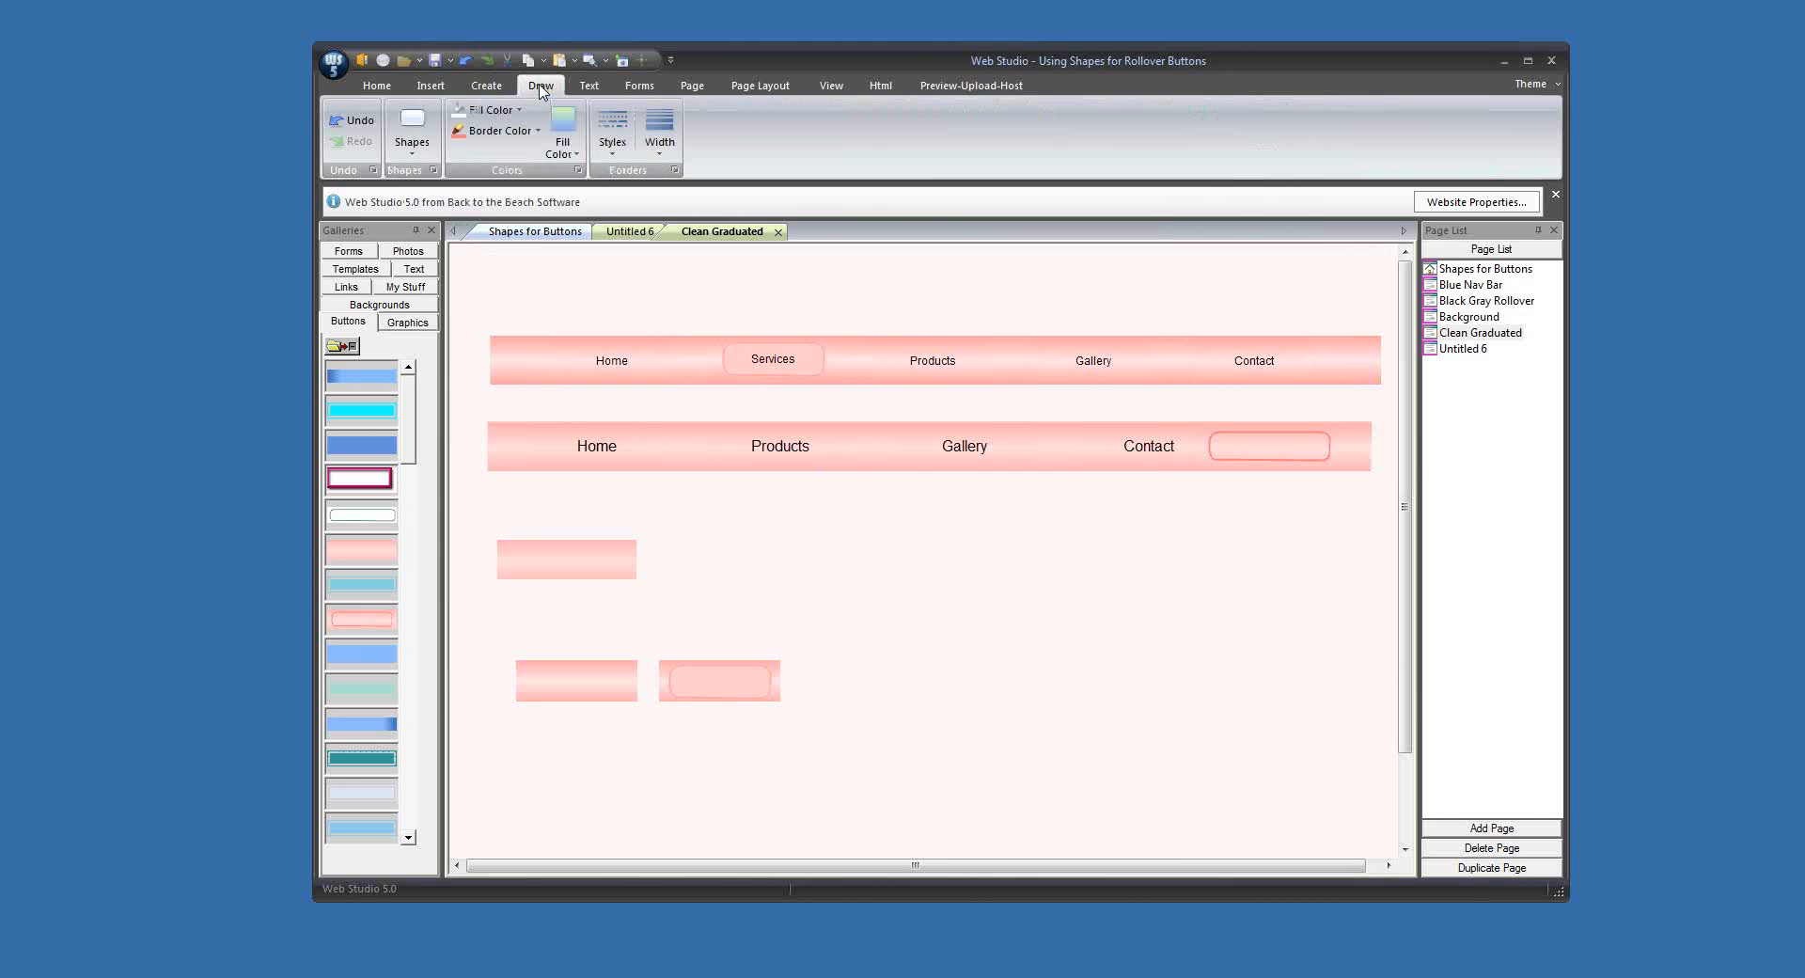
{"action": "left_click", "coordinate": [412, 127]}
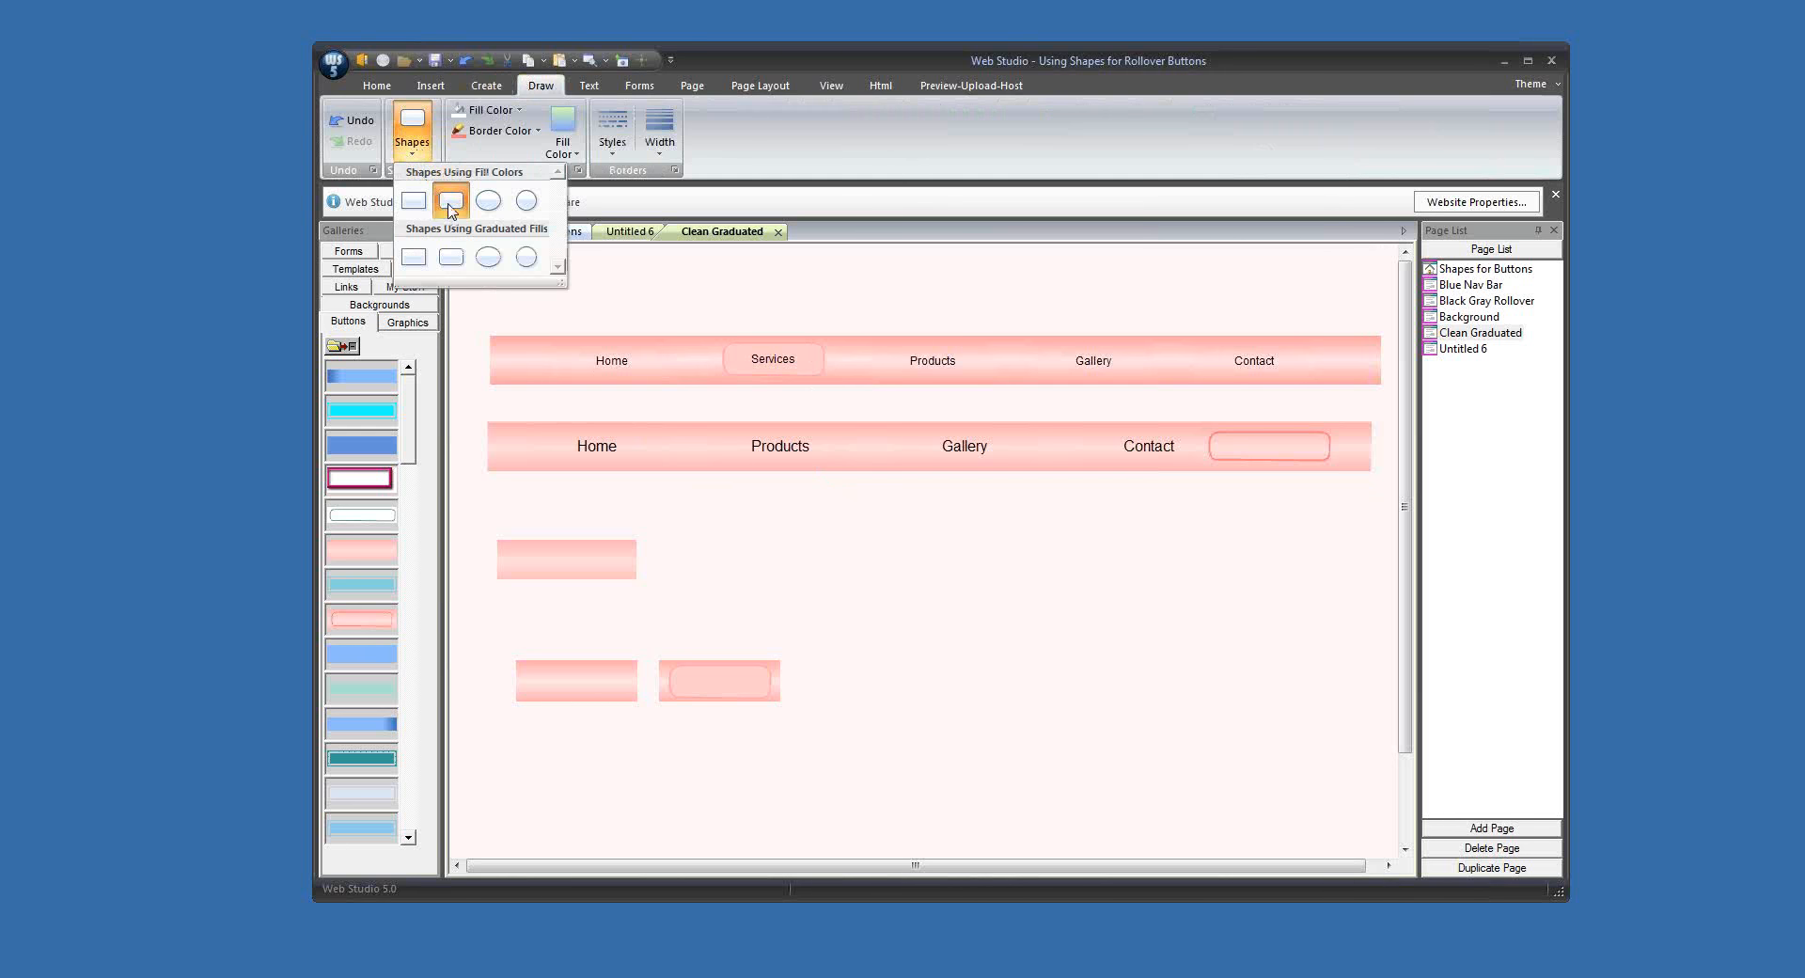
{"action": "left_click", "coordinate": [451, 205]}
{"action": "left_click_drag", "start_coordinate": [519, 306], "coordinate": [755, 539]}
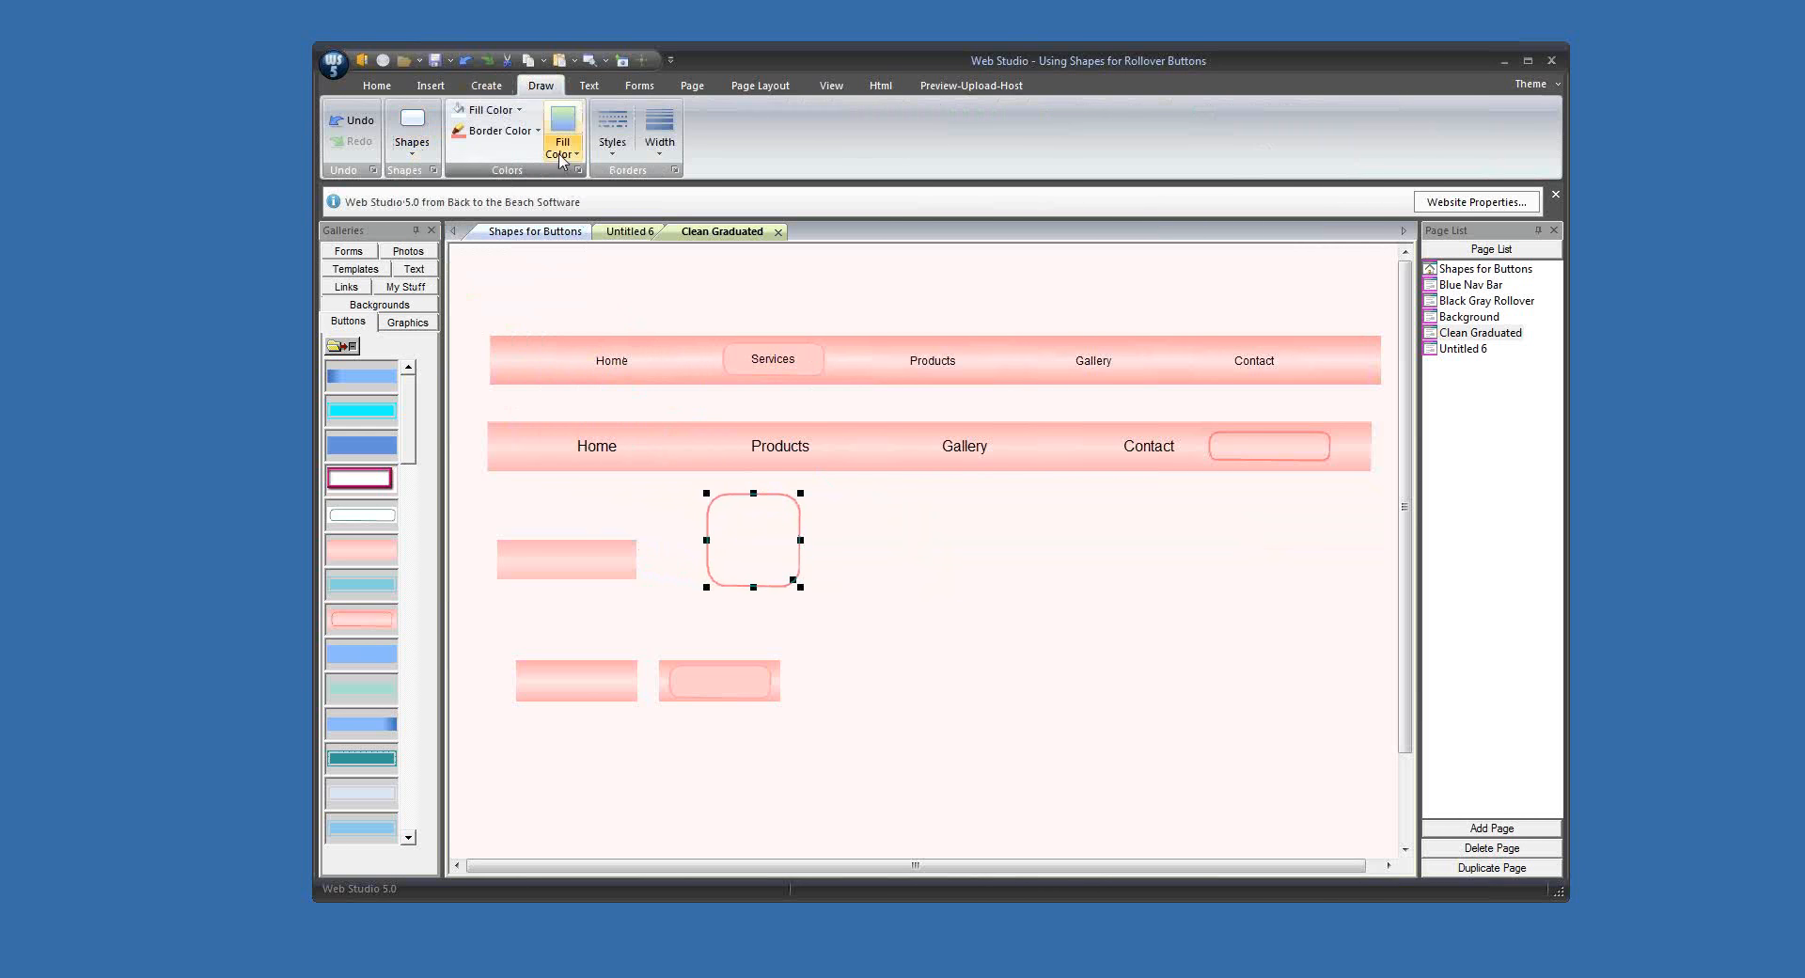
Step: Fill the rounded square with a pink sampled from the Services button, slightly lightened
{"action": "left_click", "coordinate": [498, 112]}
{"action": "left_click", "coordinate": [527, 293]}
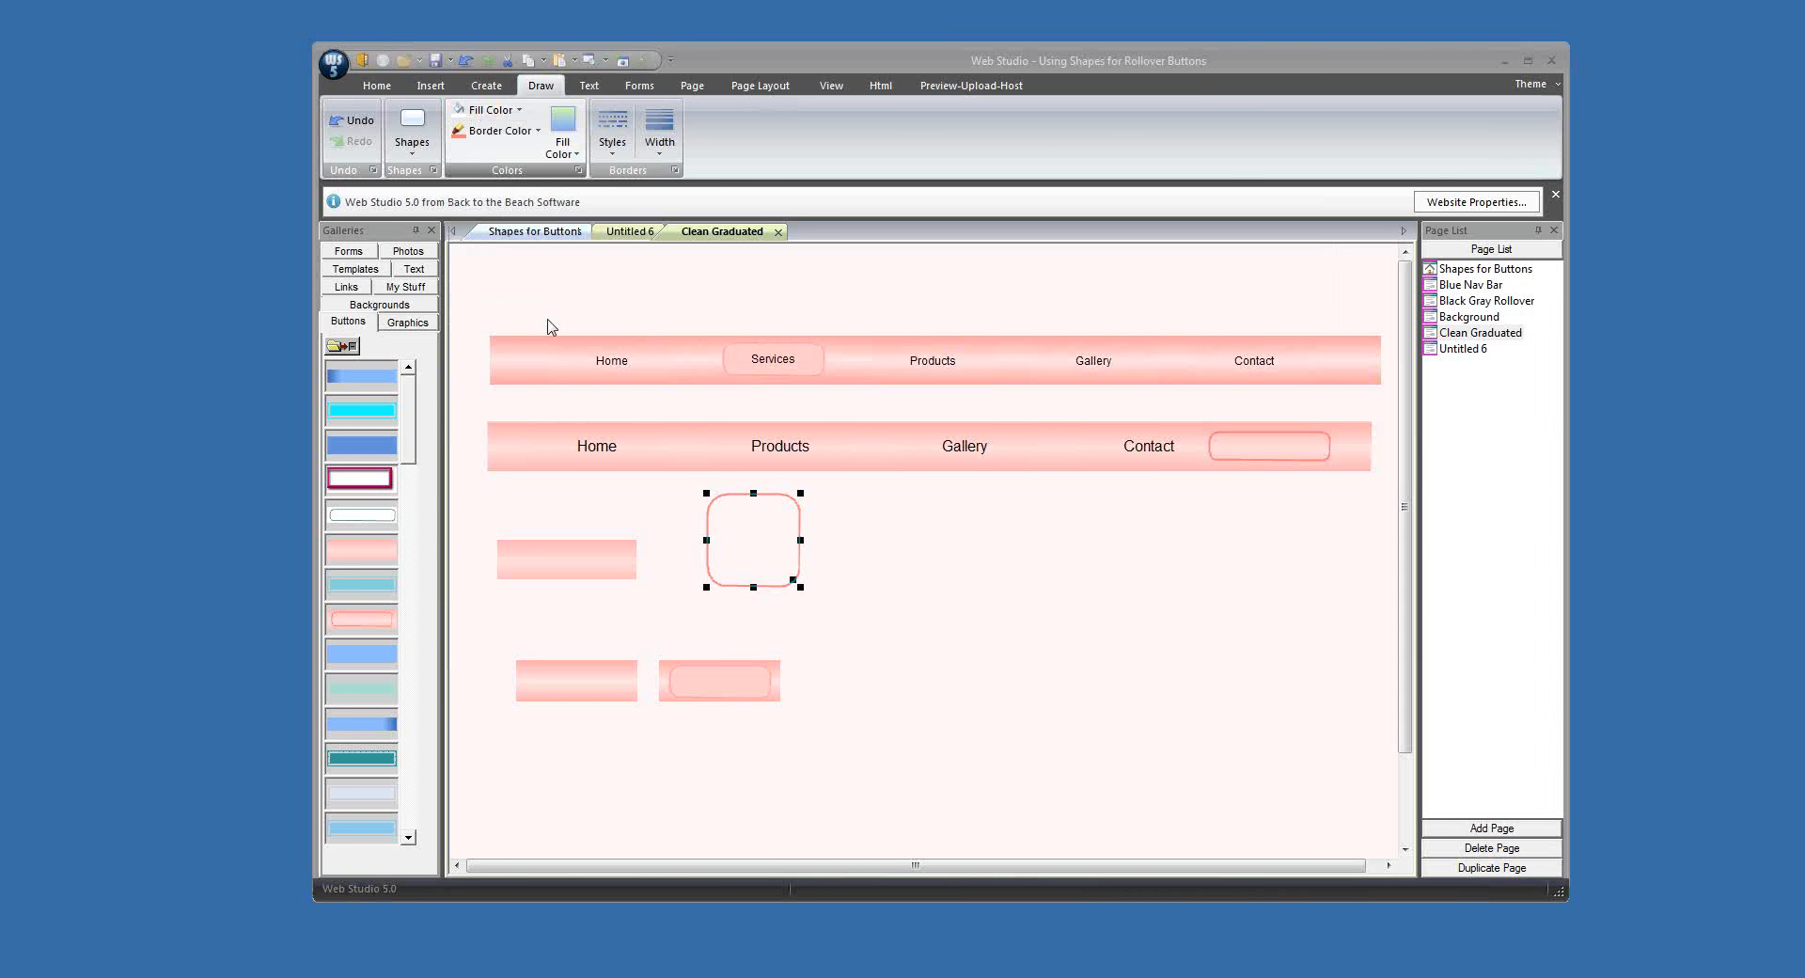
{"action": "left_click", "coordinate": [1055, 455]}
{"action": "left_click", "coordinate": [748, 375]}
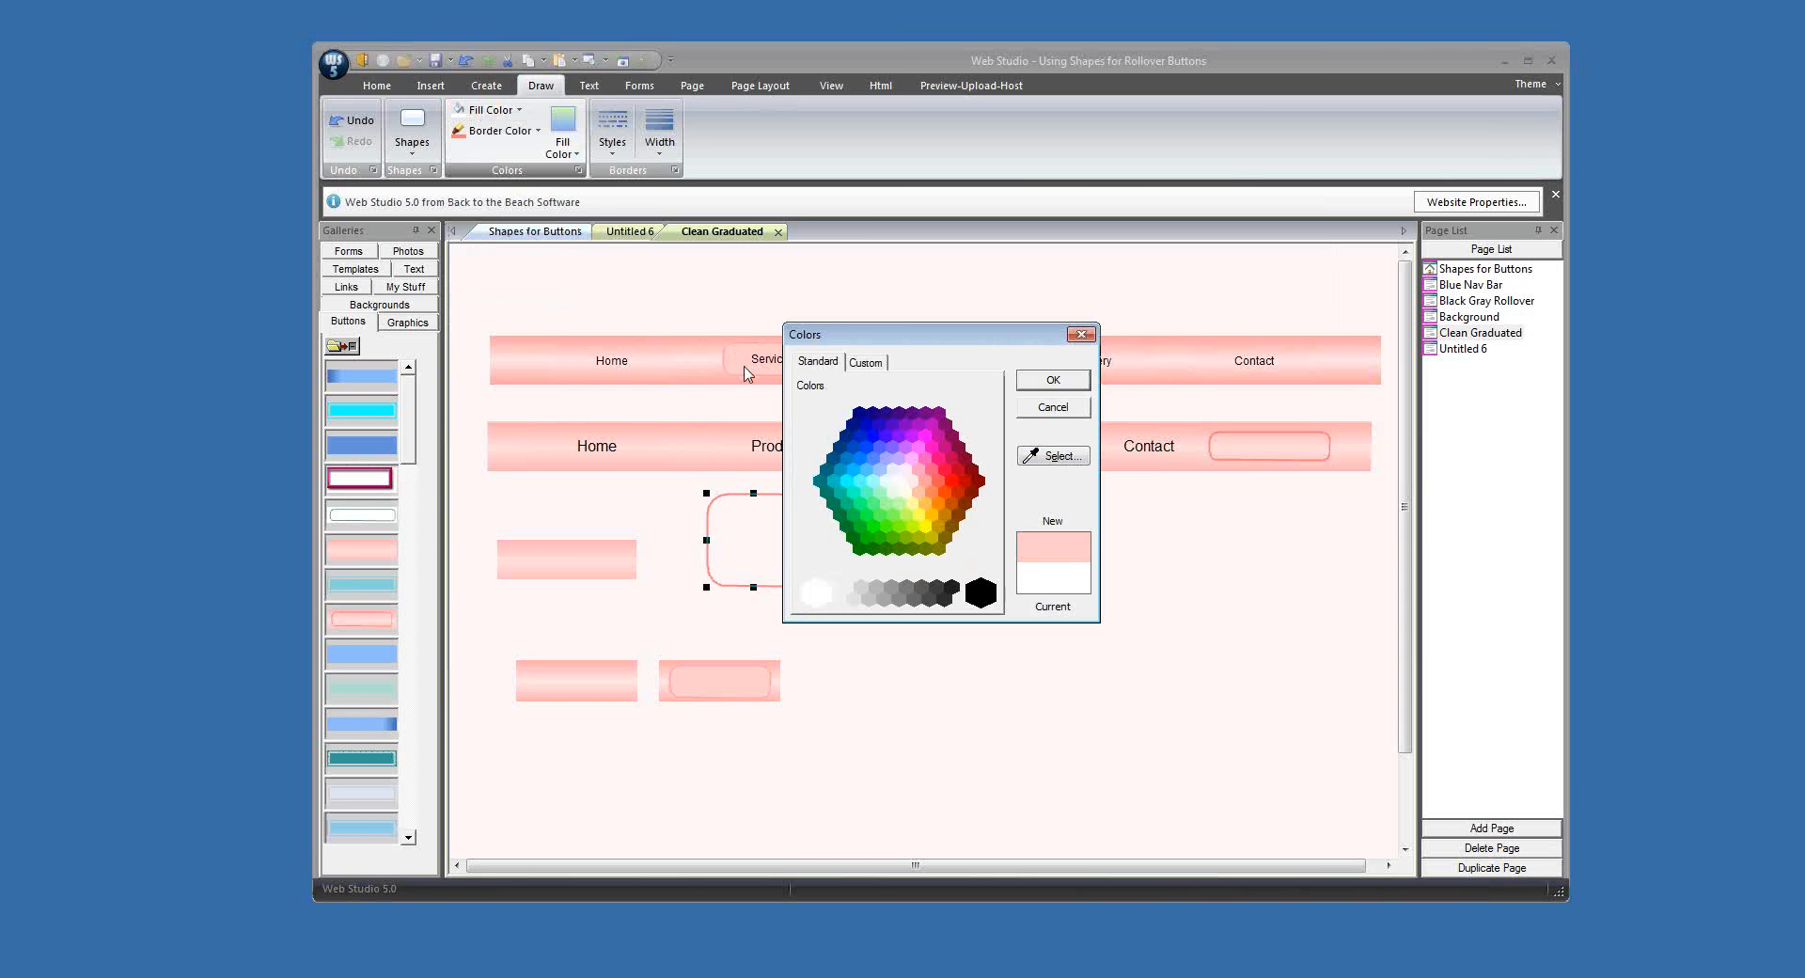
{"action": "left_click", "coordinate": [866, 362]}
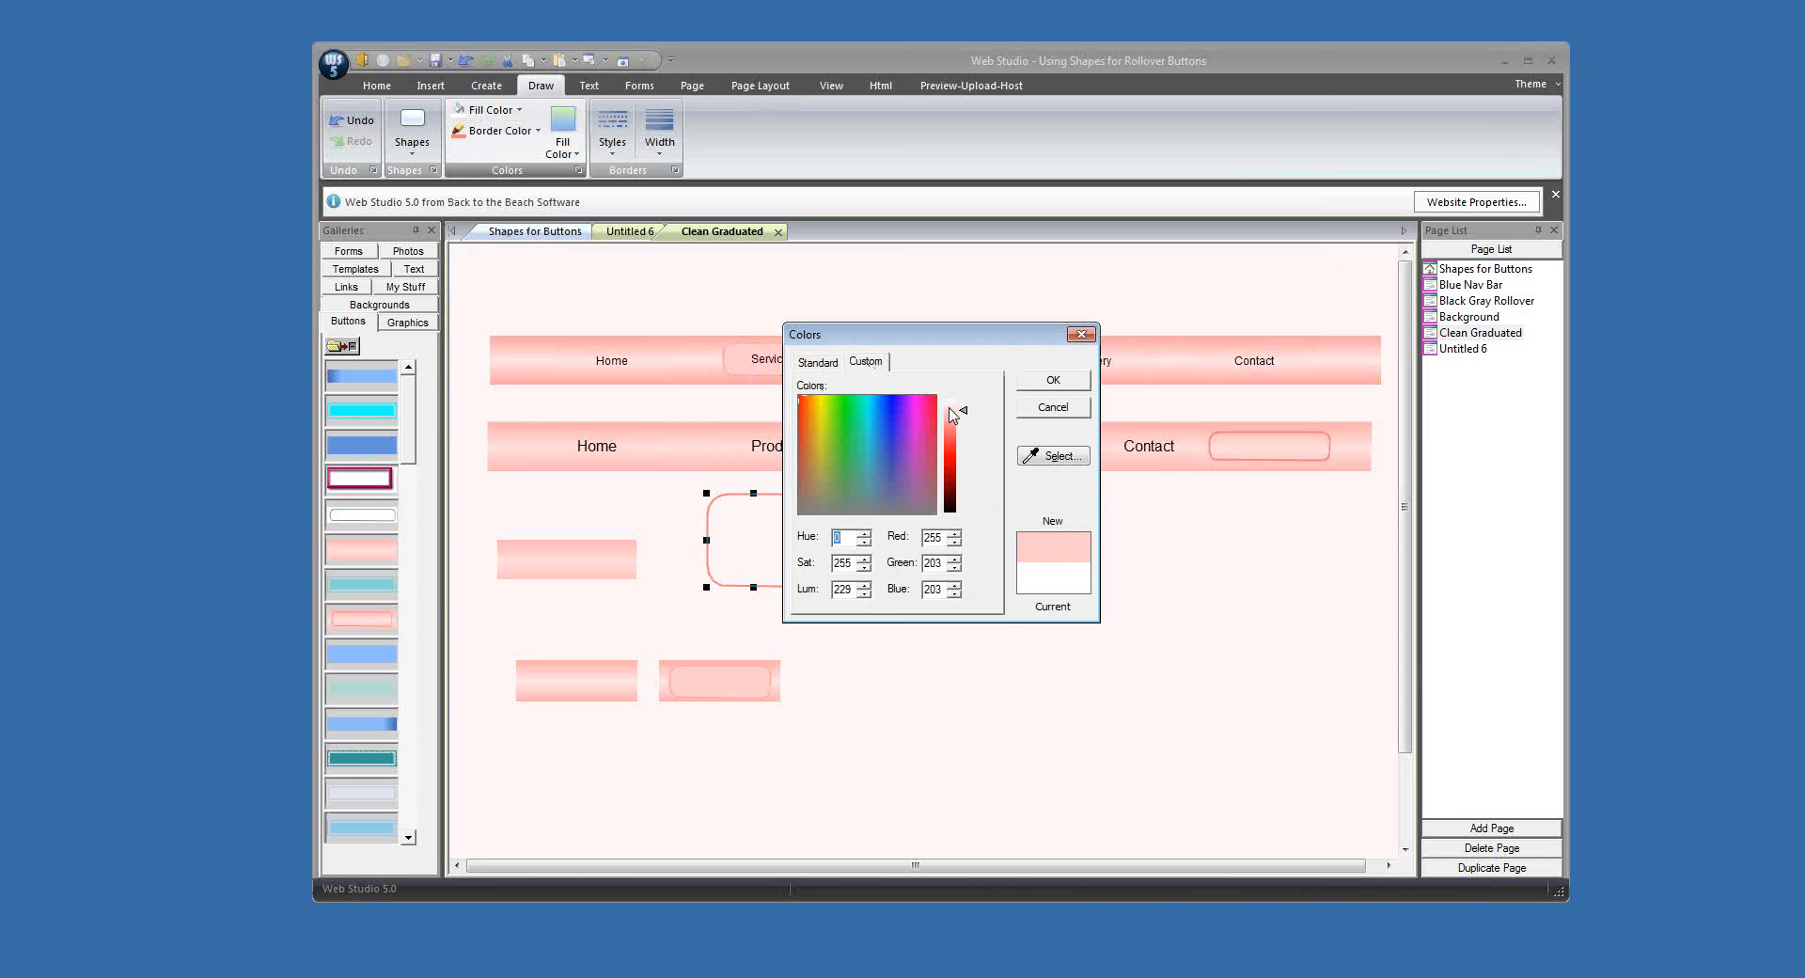
{"action": "left_click", "coordinate": [950, 407]}
{"action": "left_click", "coordinate": [1053, 381]}
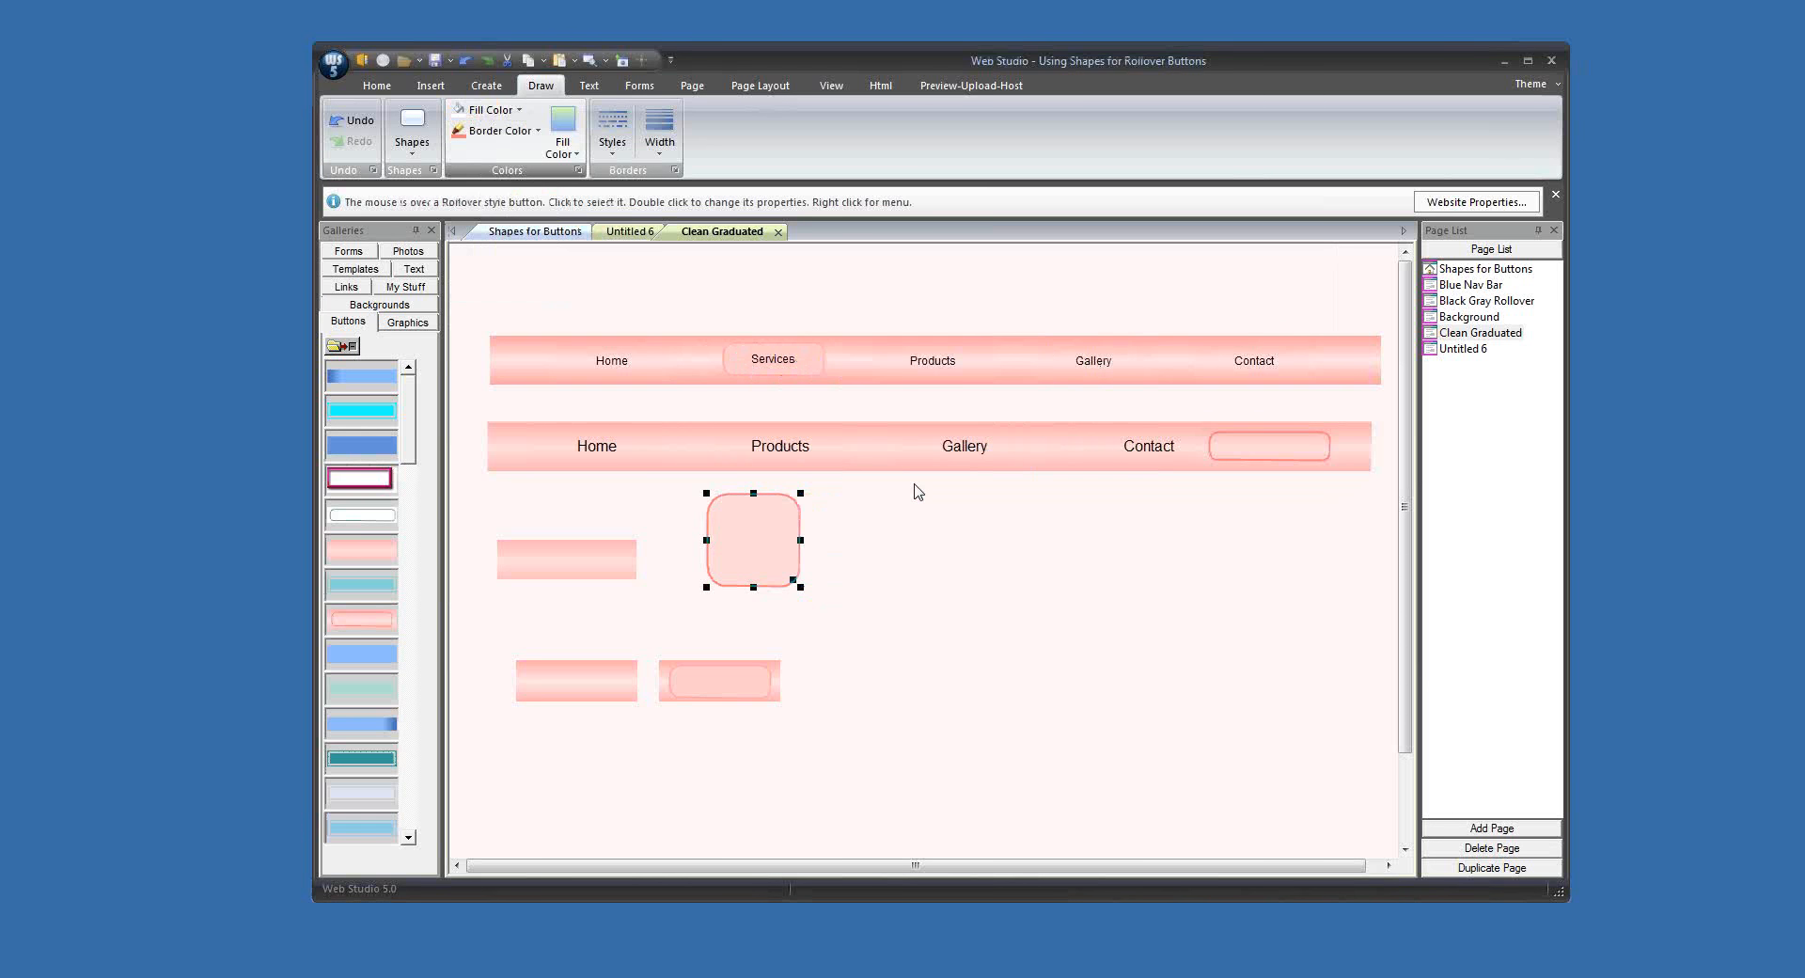
Step: Move the filled rounded shape onto the plain pink graphic below the lower bar and resize it to fit just inside
{"action": "left_click_drag", "start_coordinate": [740, 554], "coordinate": [552, 550]}
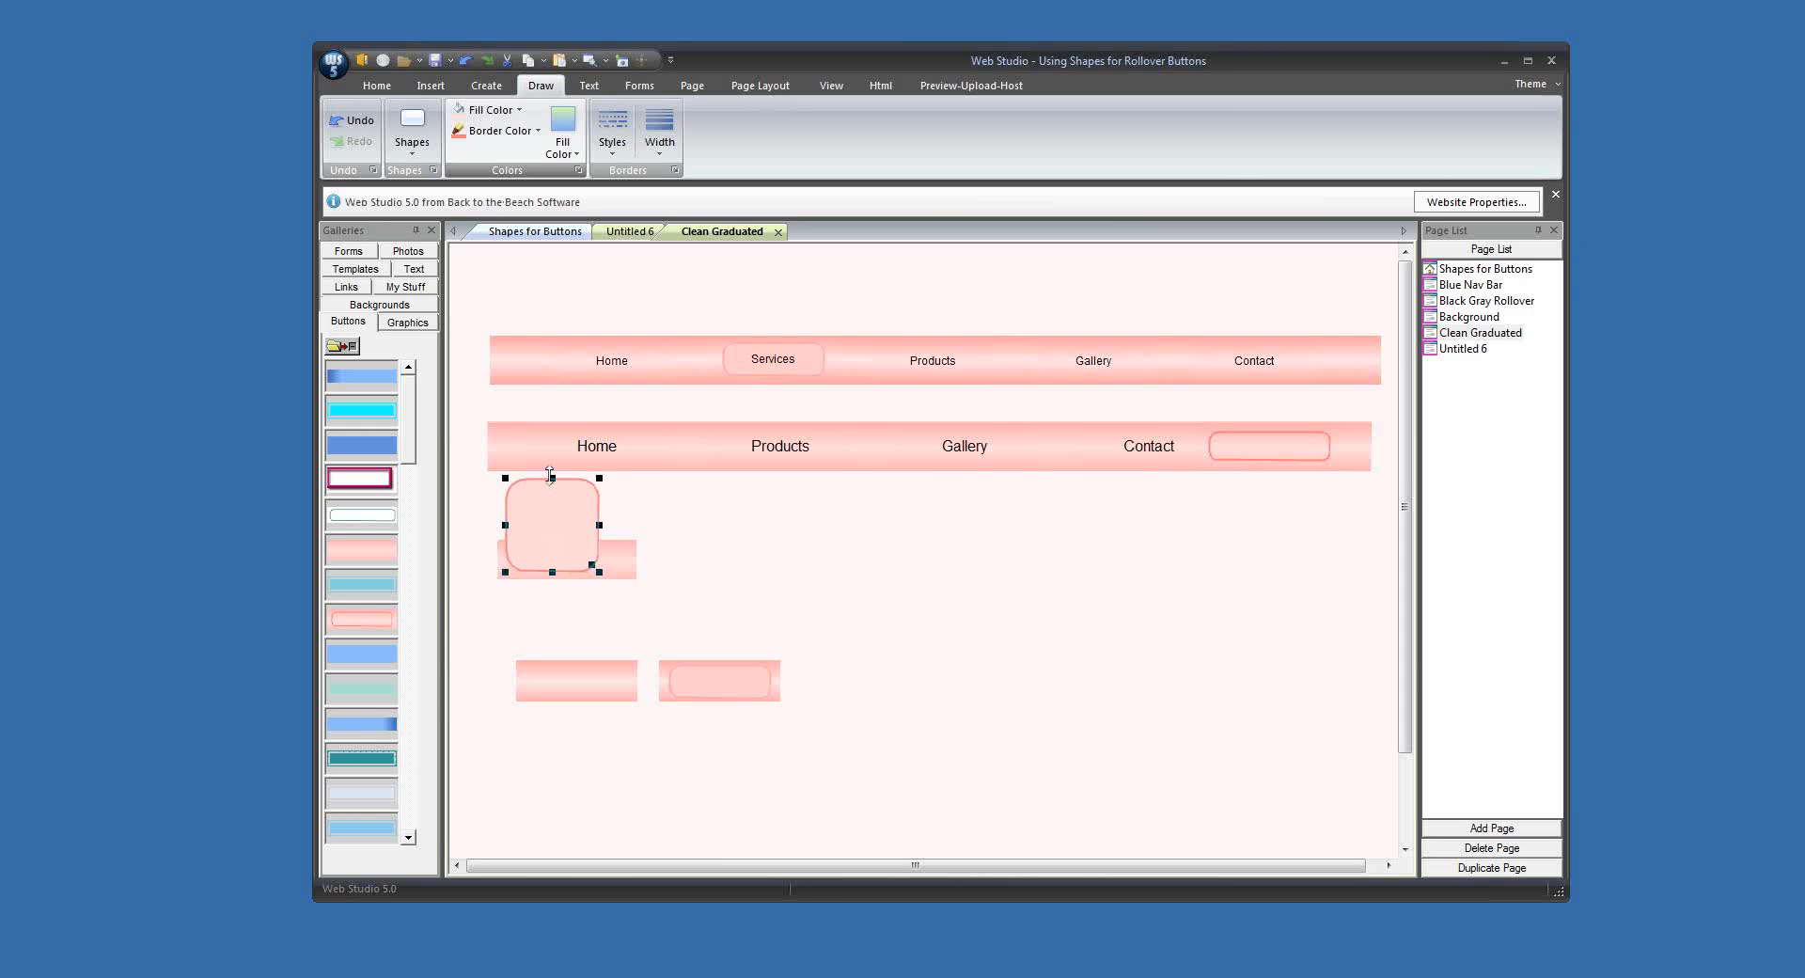
{"action": "left_click_drag", "start_coordinate": [551, 475], "coordinate": [626, 563]}
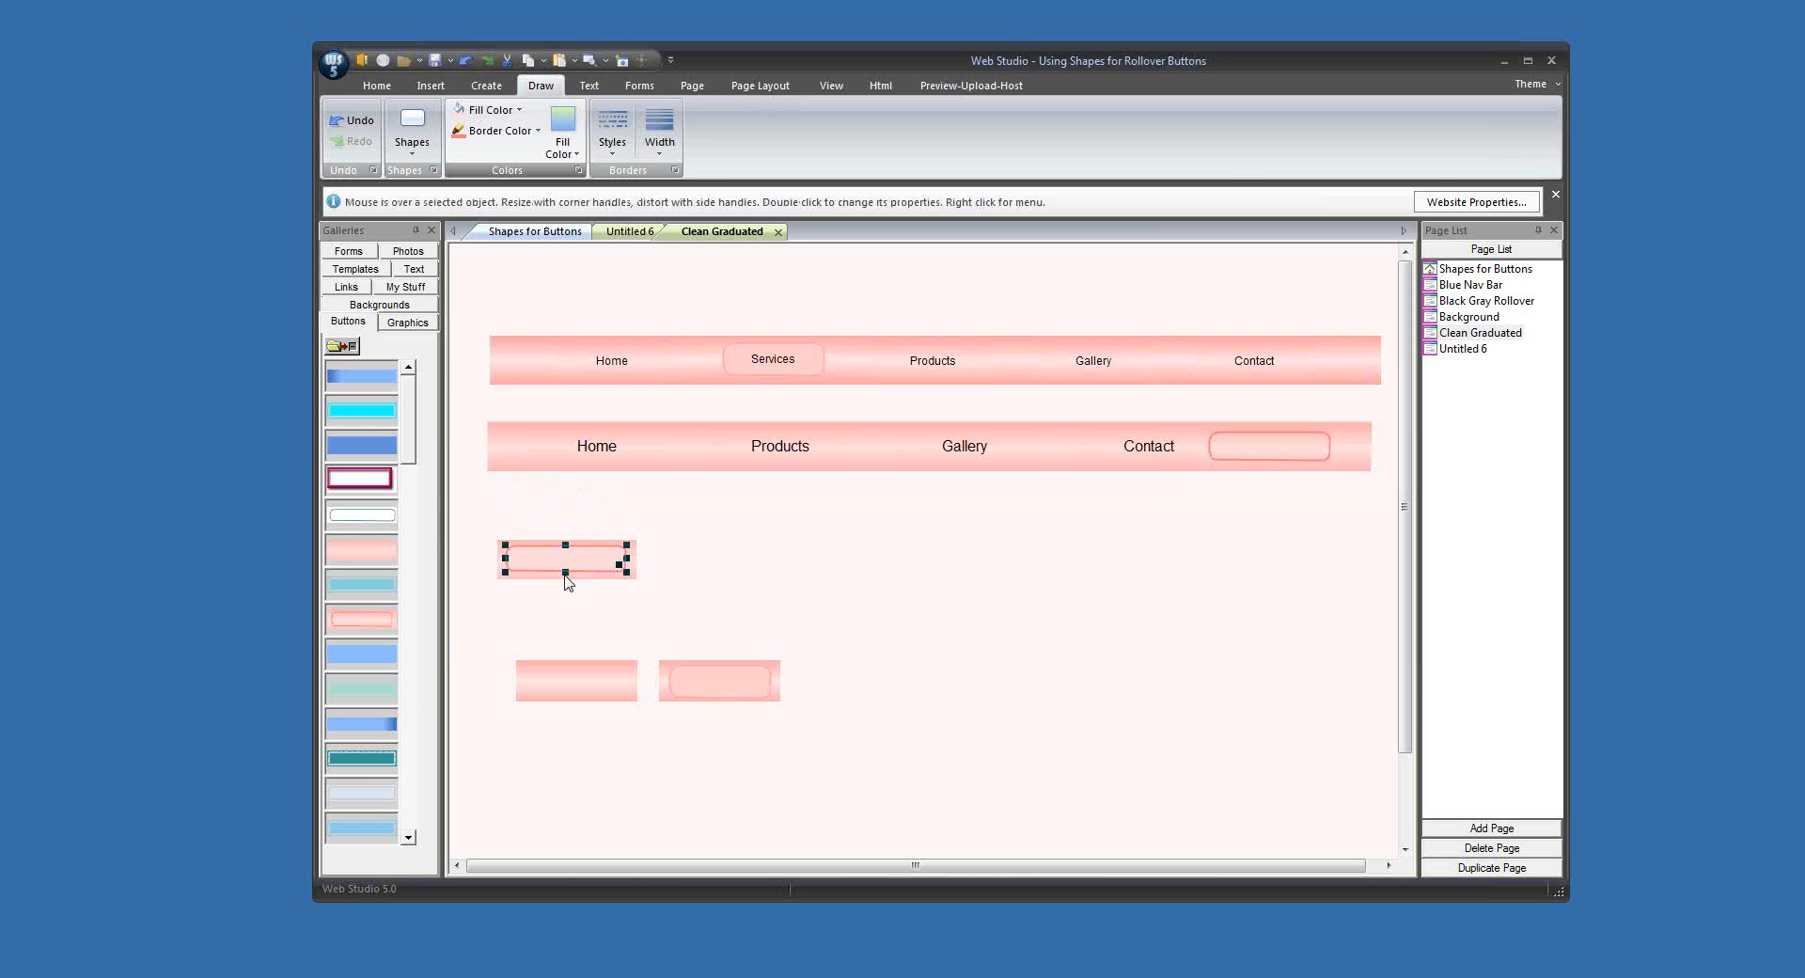
{"action": "left_click_drag", "start_coordinate": [565, 574], "coordinate": [565, 573]}
Step: Lighten the rounded shape's border color to a luminance of 208
{"action": "left_click", "coordinate": [499, 130]}
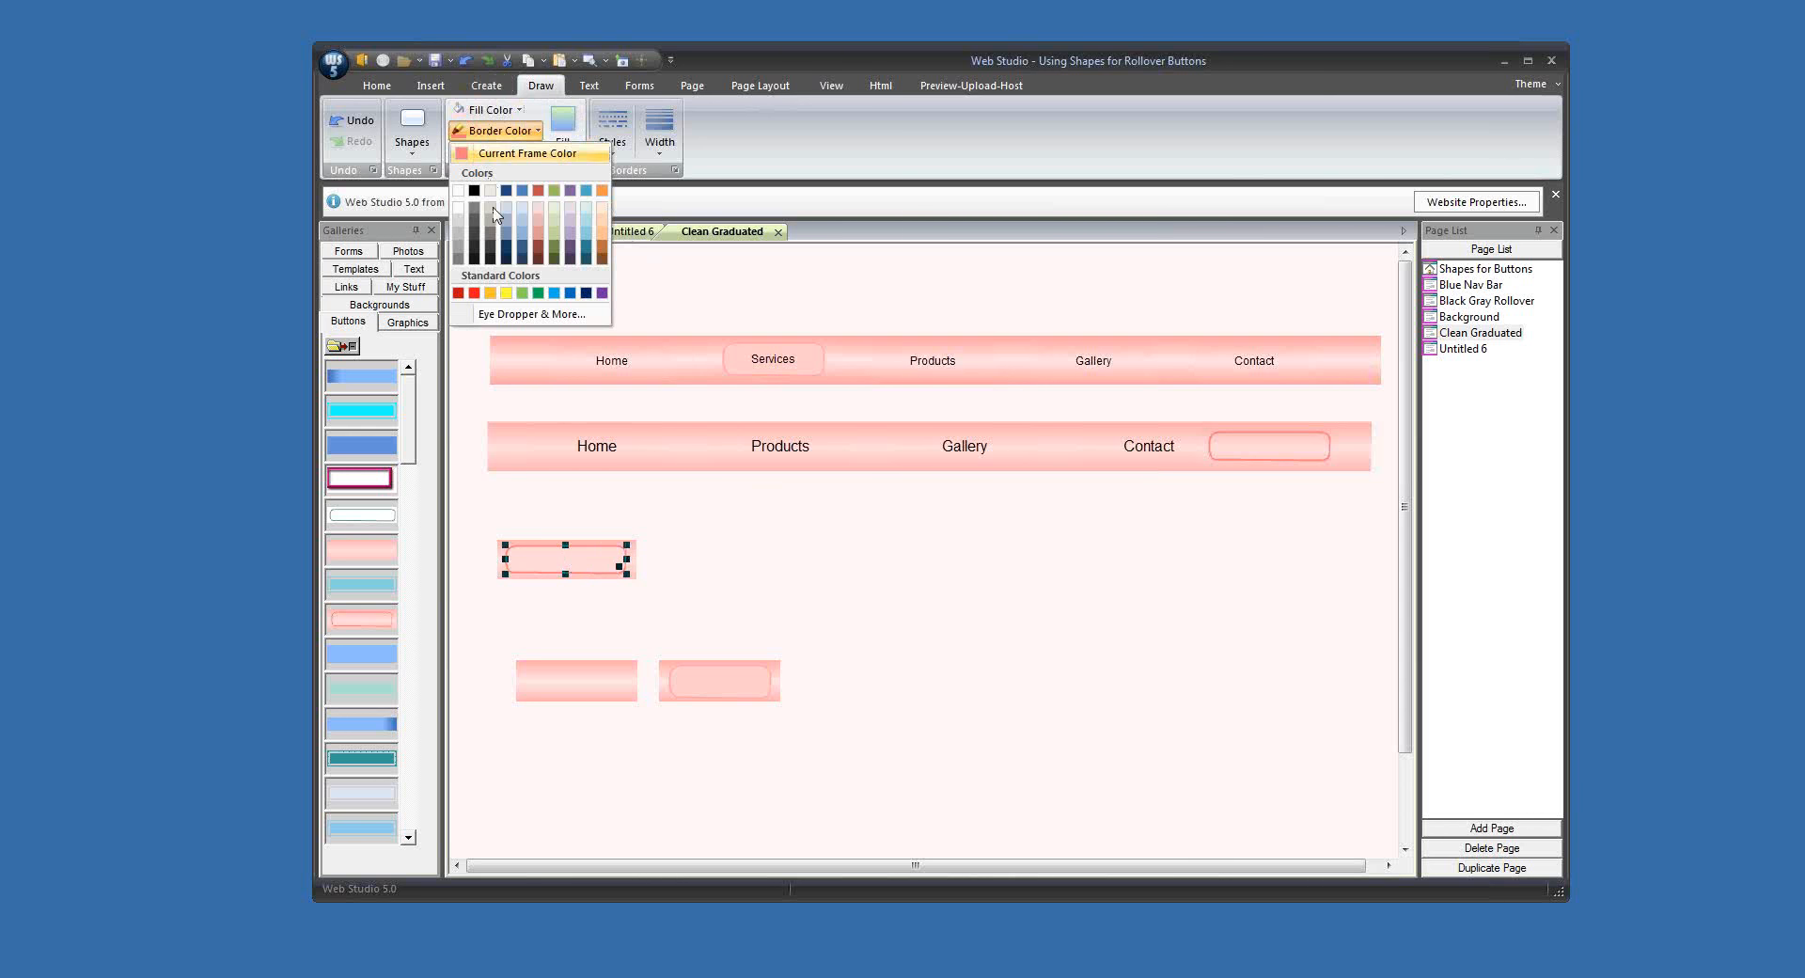
{"action": "left_click", "coordinate": [523, 316]}
{"action": "left_click", "coordinate": [873, 365]}
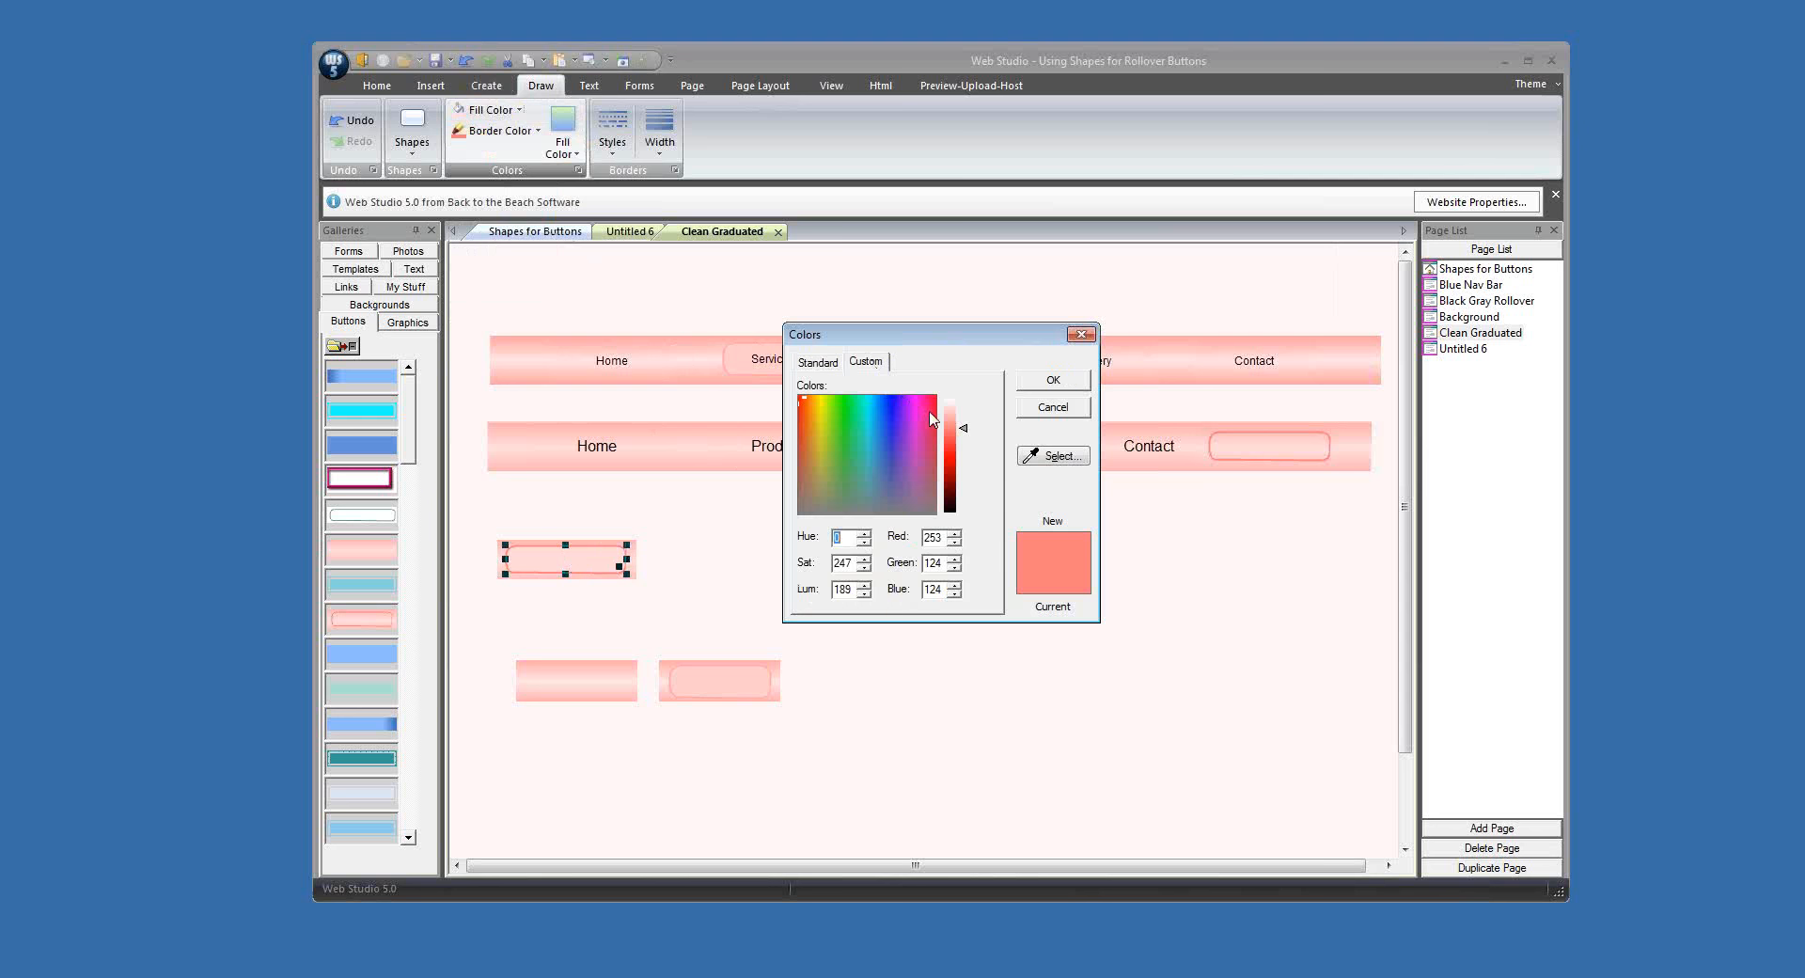
{"action": "left_click", "coordinate": [951, 421]}
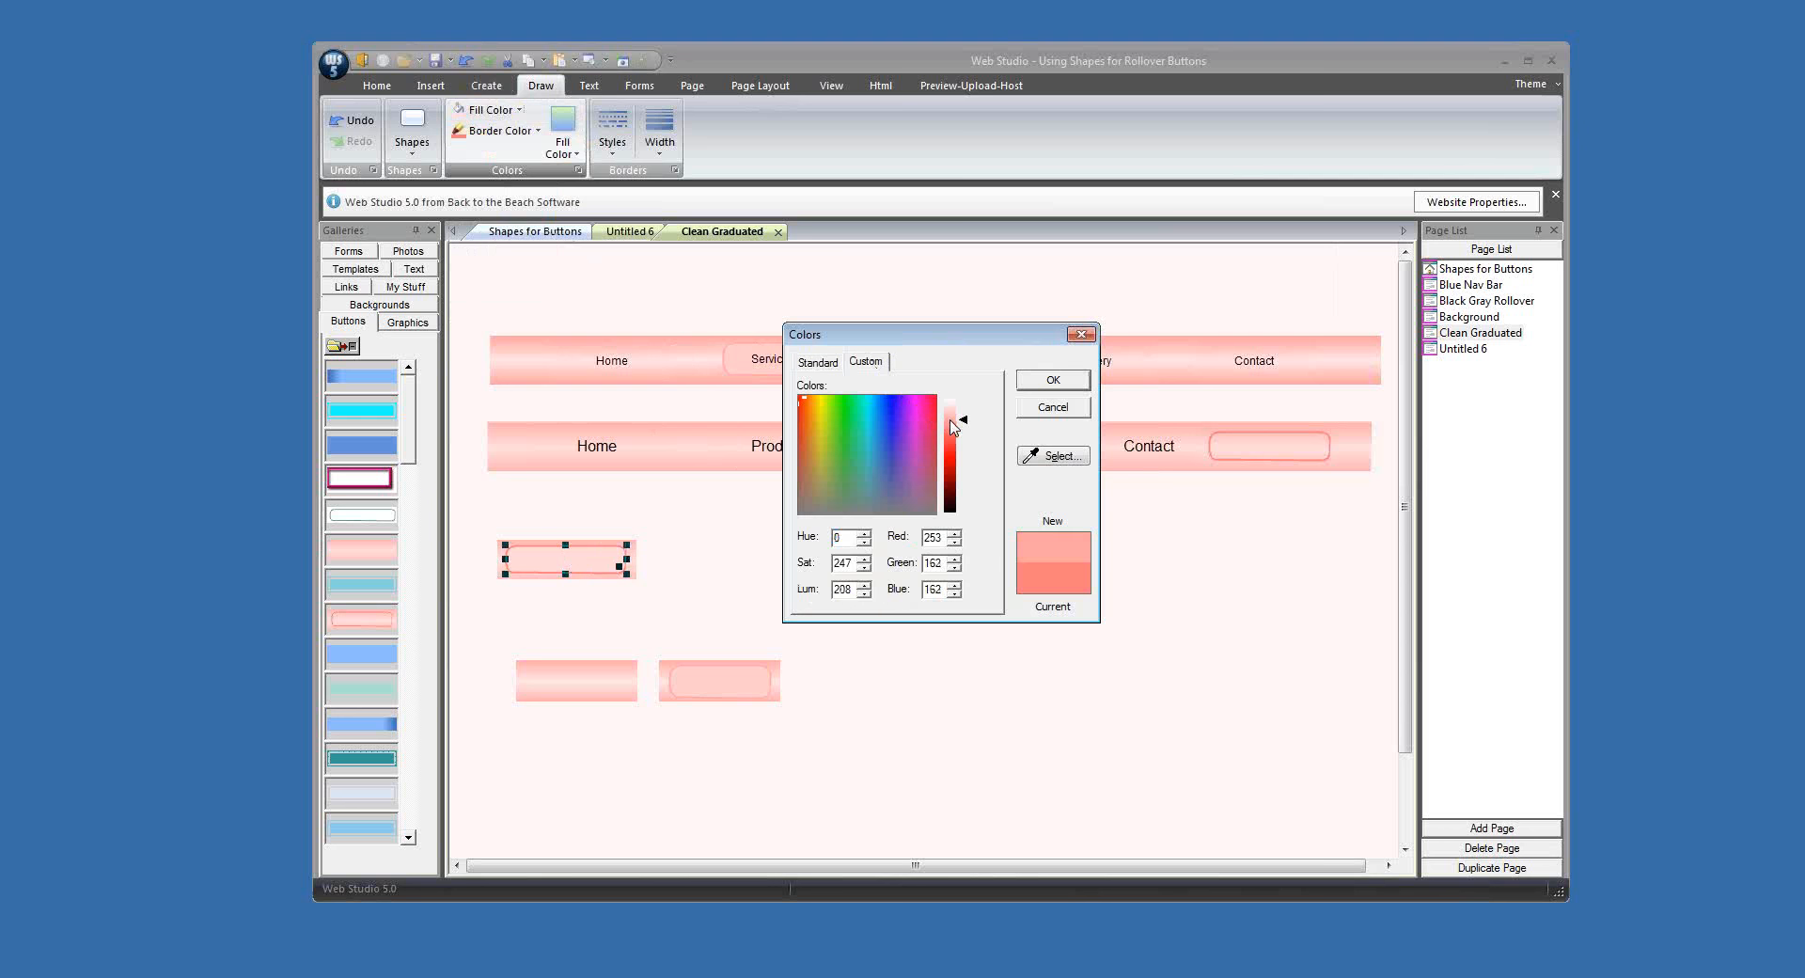
{"action": "left_click", "coordinate": [1054, 380]}
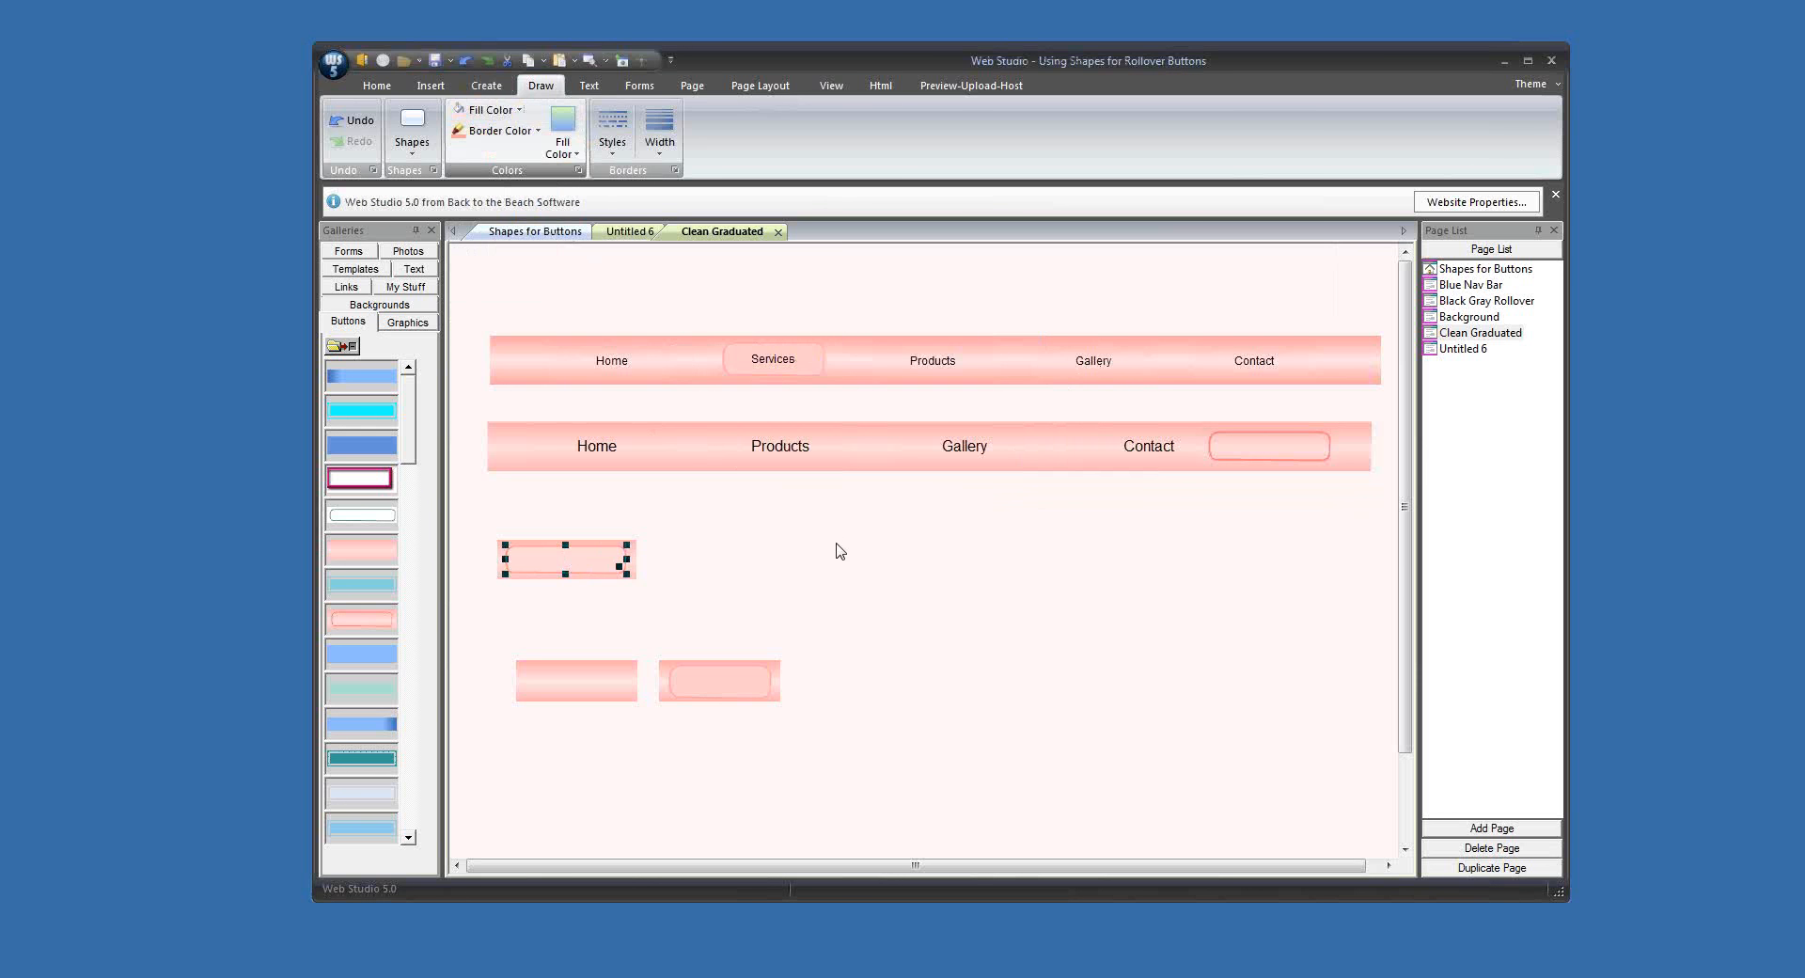
Step: Merge the filled rounded shape with the pink graphic beneath it
{"action": "left_click", "coordinate": [840, 551]}
{"action": "left_click_drag", "start_coordinate": [474, 525], "coordinate": [640, 612]}
{"action": "left_click", "coordinate": [486, 86]}
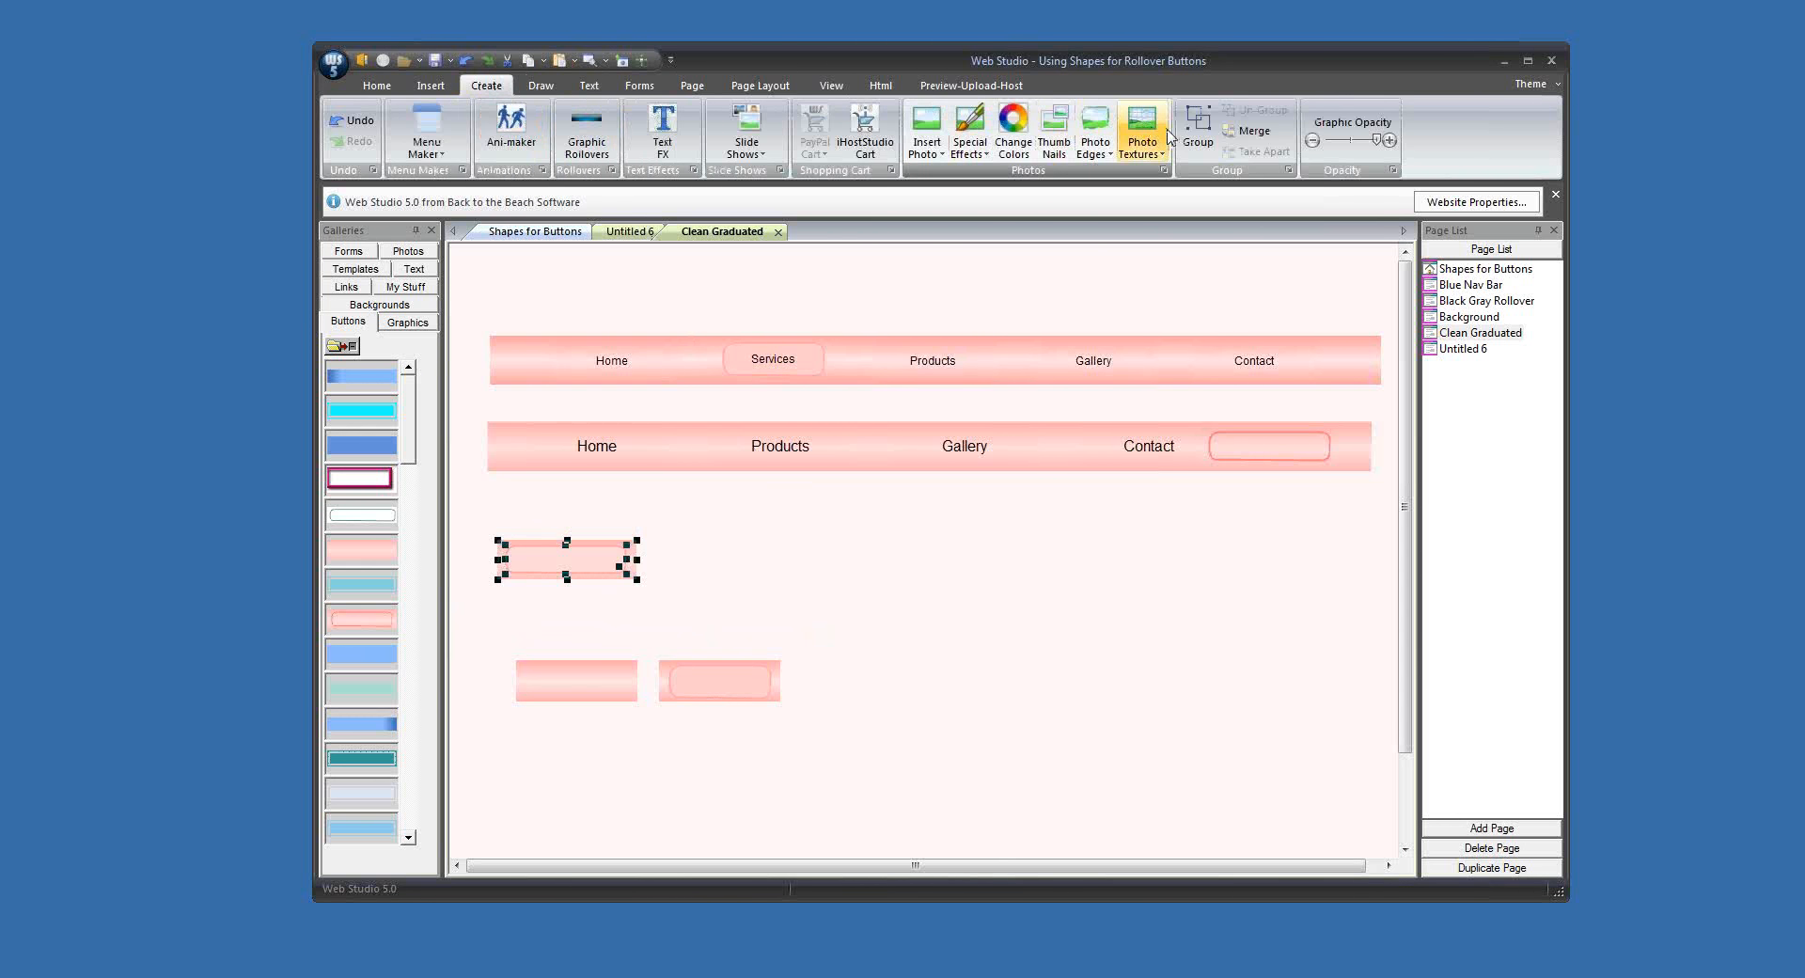
{"action": "left_click", "coordinate": [938, 570]}
Step: Try to copy the filled merged graphic into the Buttons gallery, above the white rounded button
{"action": "right_click", "coordinate": [550, 575]}
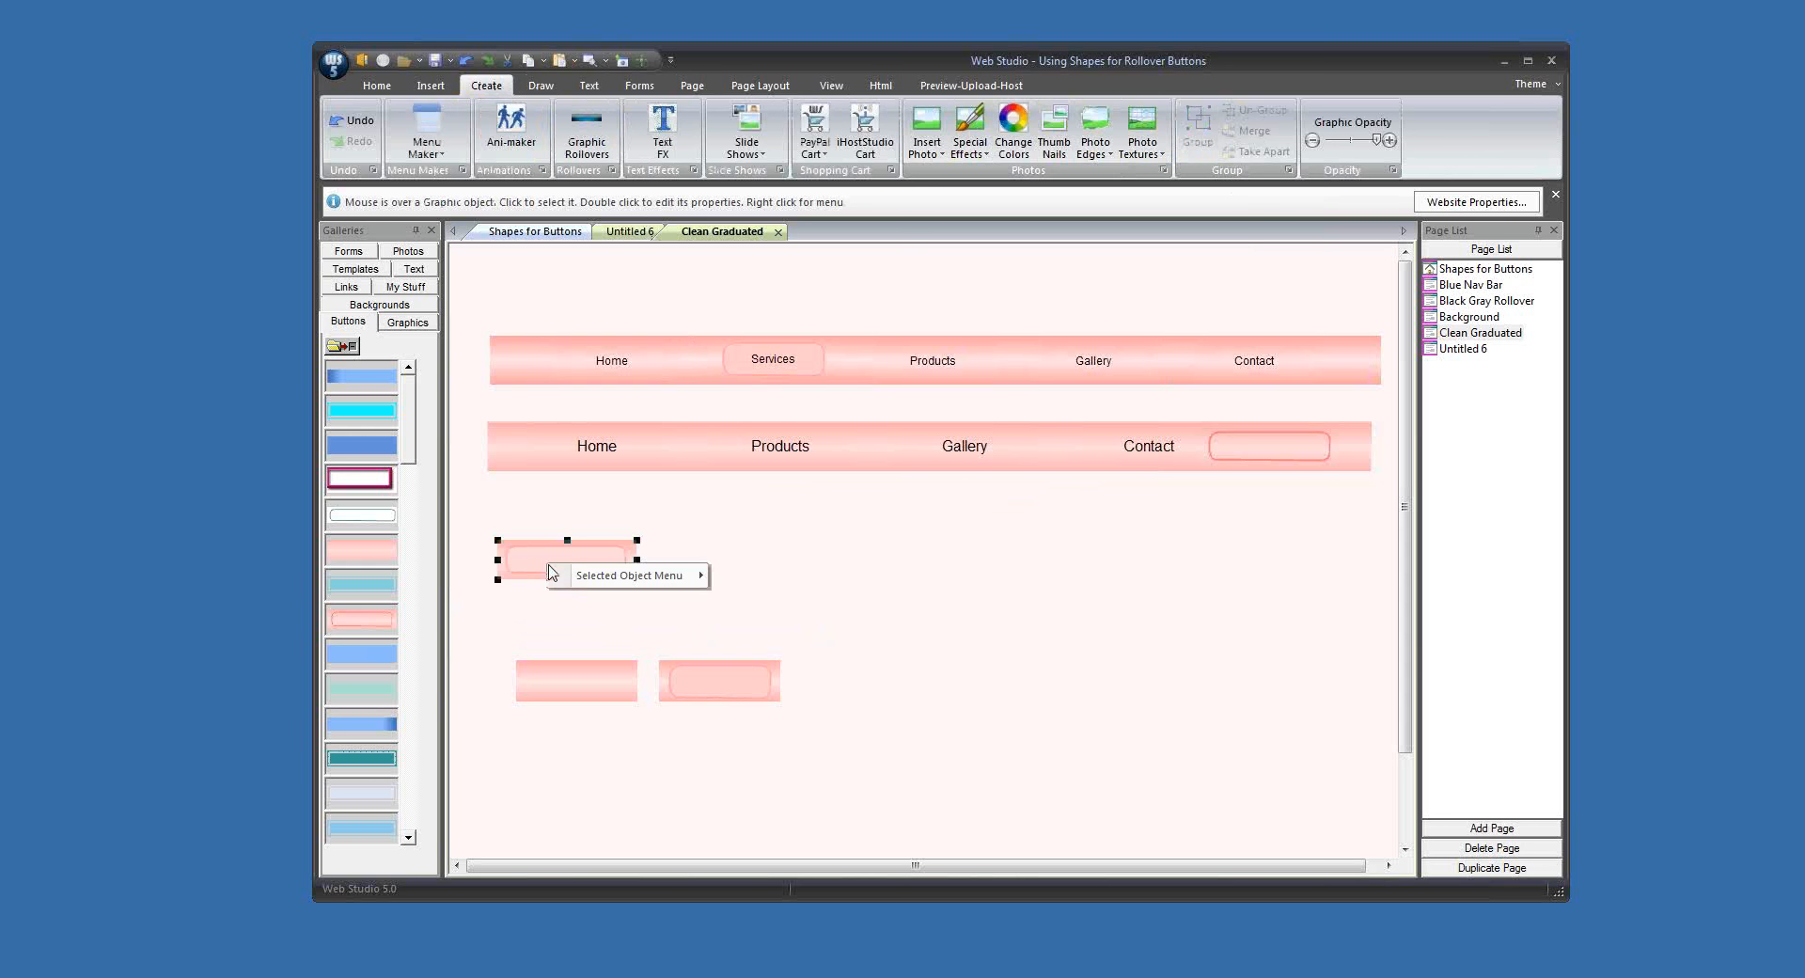
{"action": "mouse_move", "coordinate": [682, 576]}
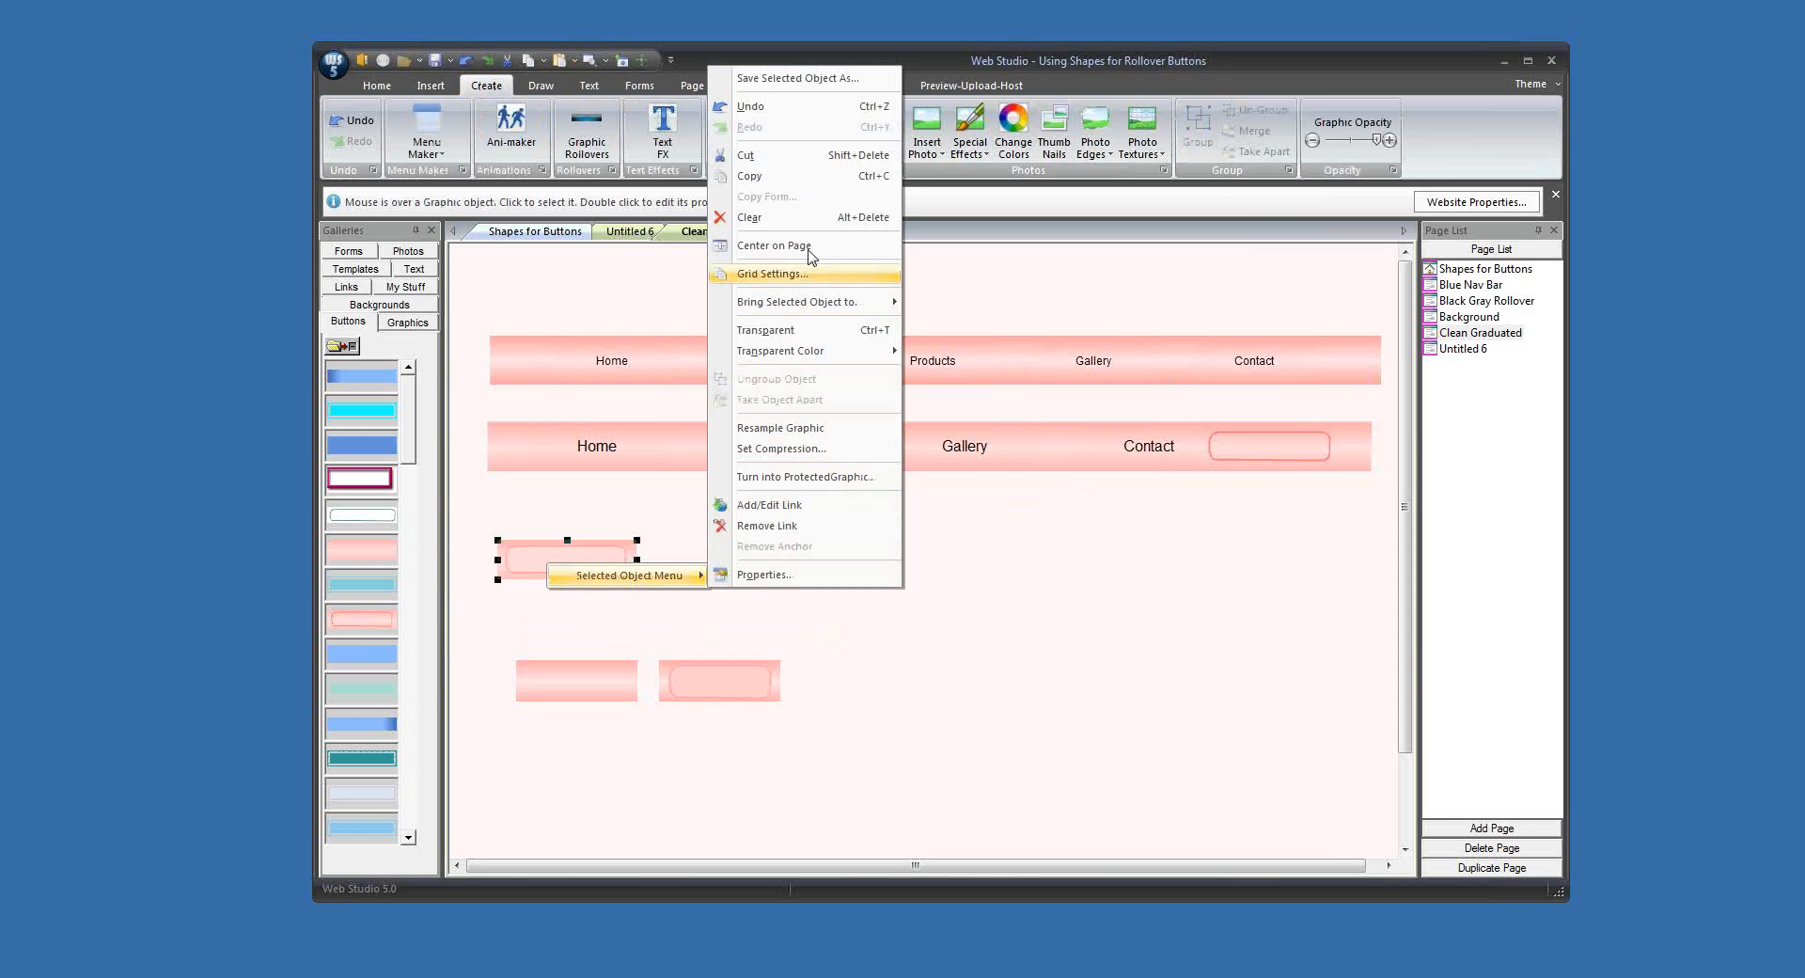
{"action": "left_click", "coordinate": [341, 533]}
{"action": "right_click", "coordinate": [339, 529]}
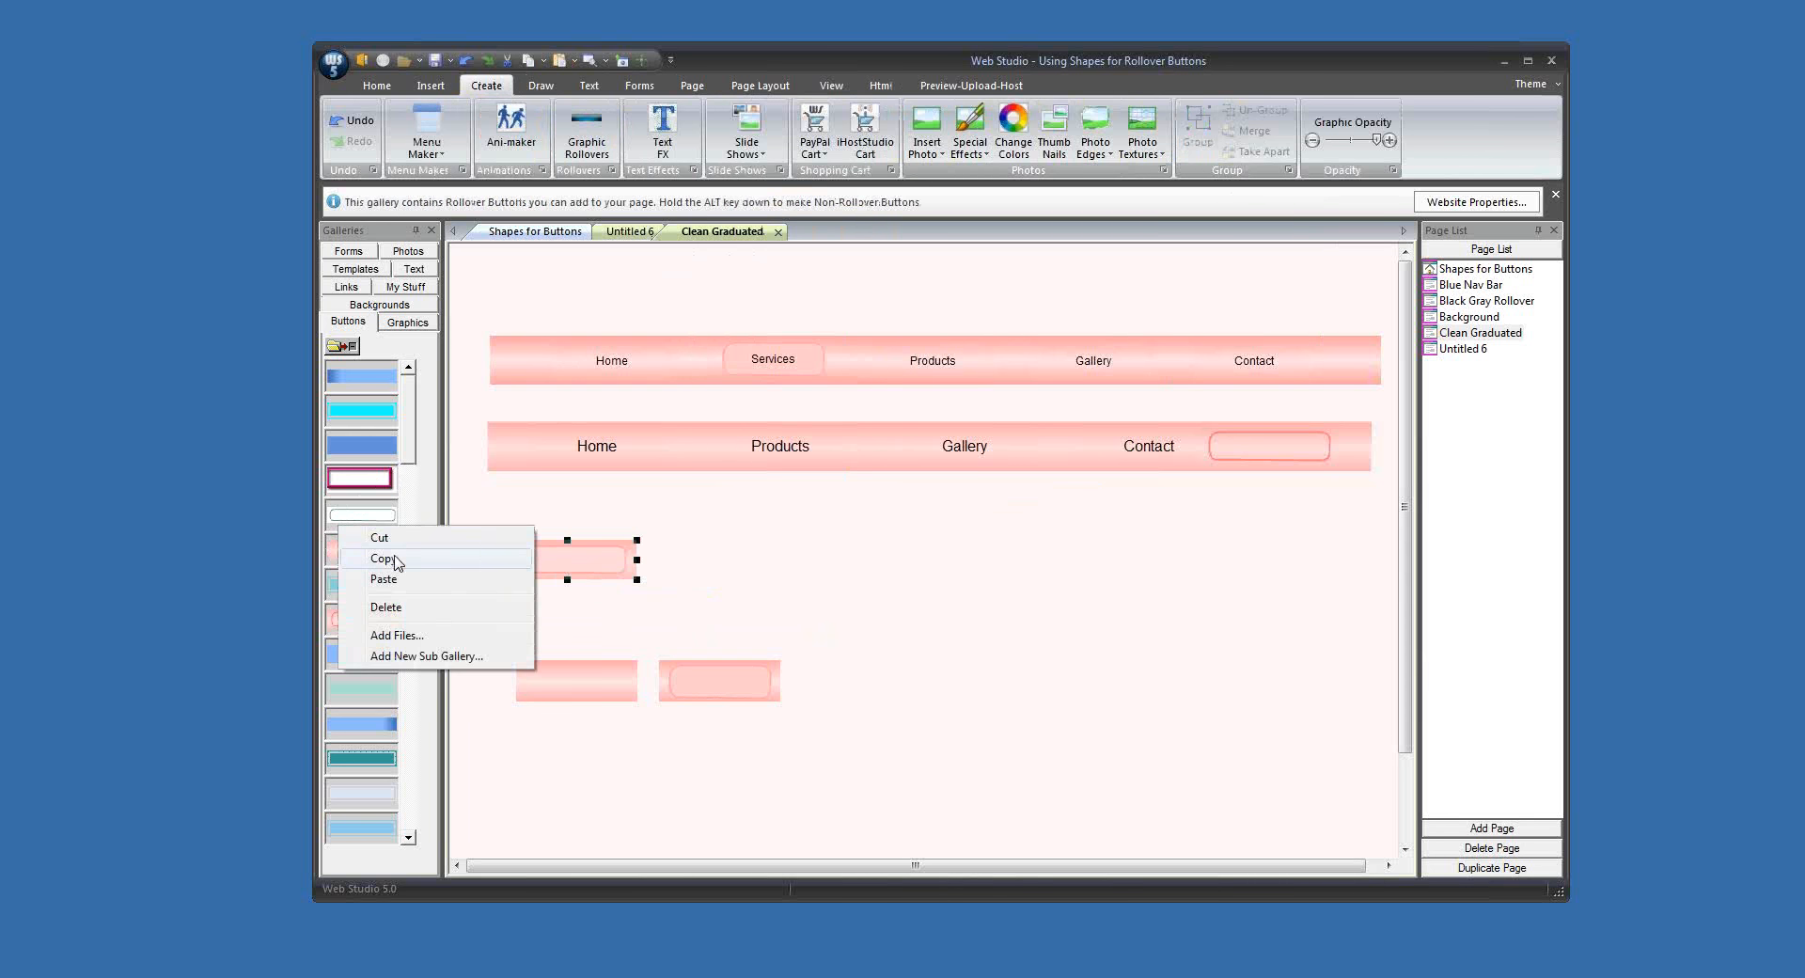
{"action": "left_click", "coordinate": [395, 577]}
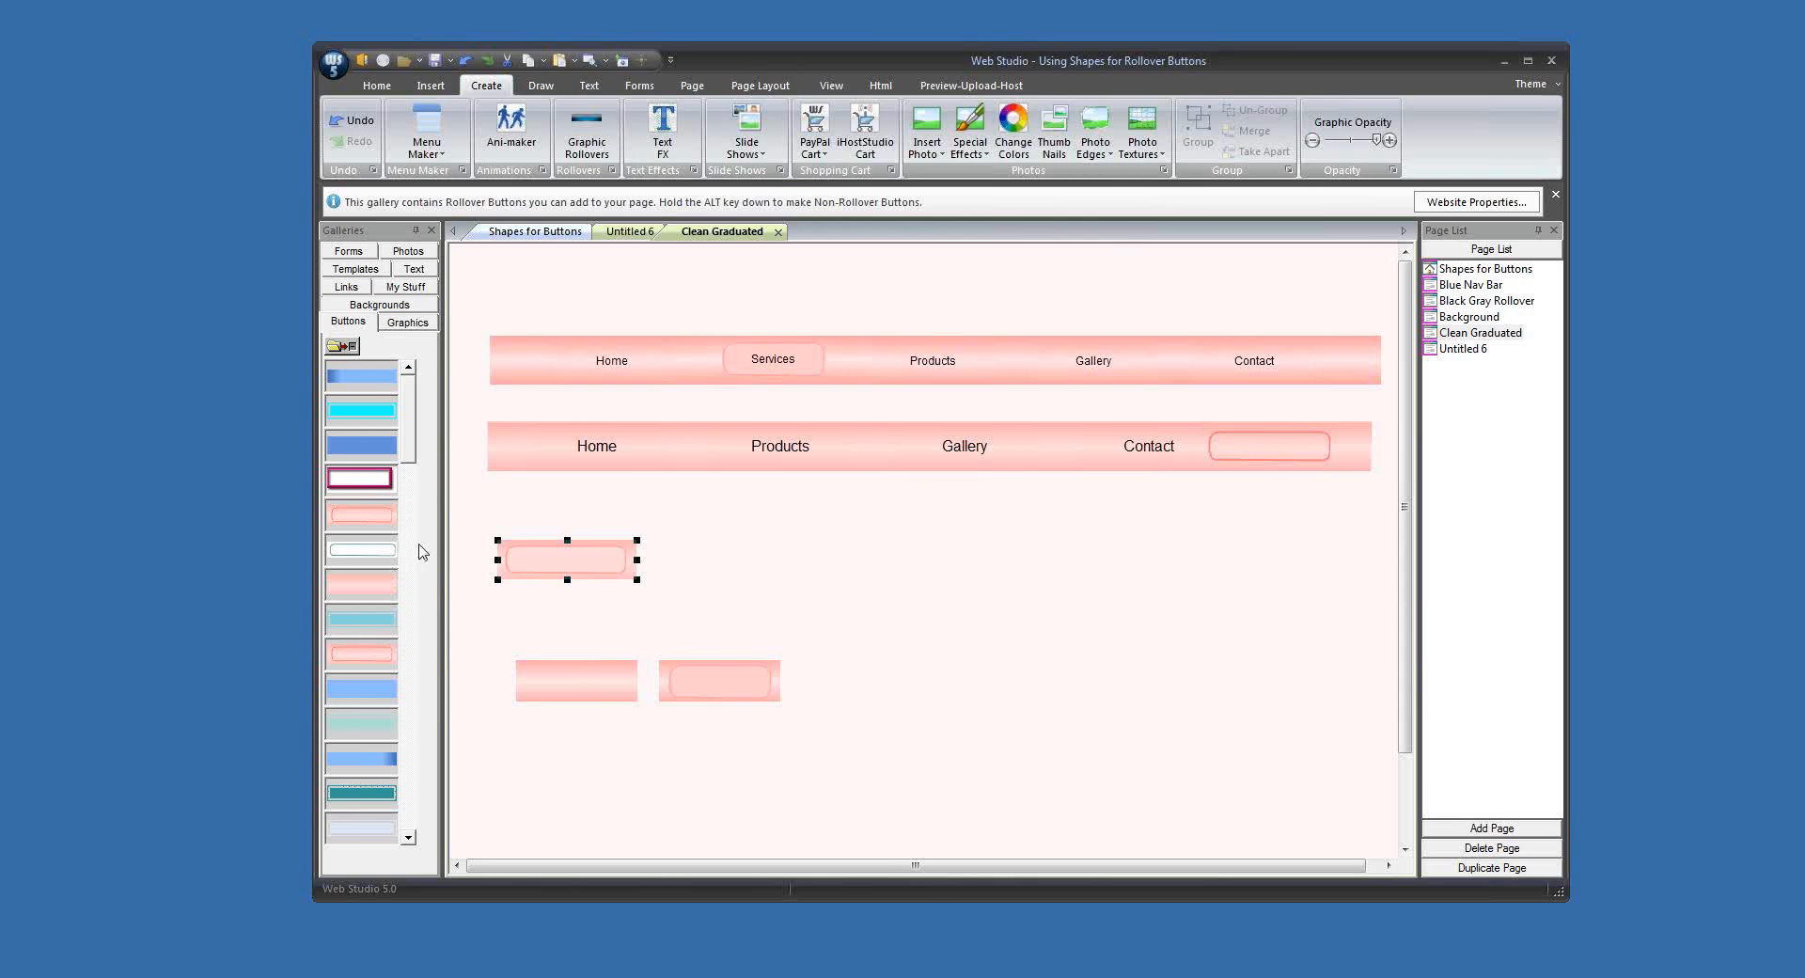
Step: Place a textless rollover button from the newly pasted gallery entry on the page, then delete it
{"action": "left_click_drag", "start_coordinate": [370, 522], "coordinate": [788, 529]}
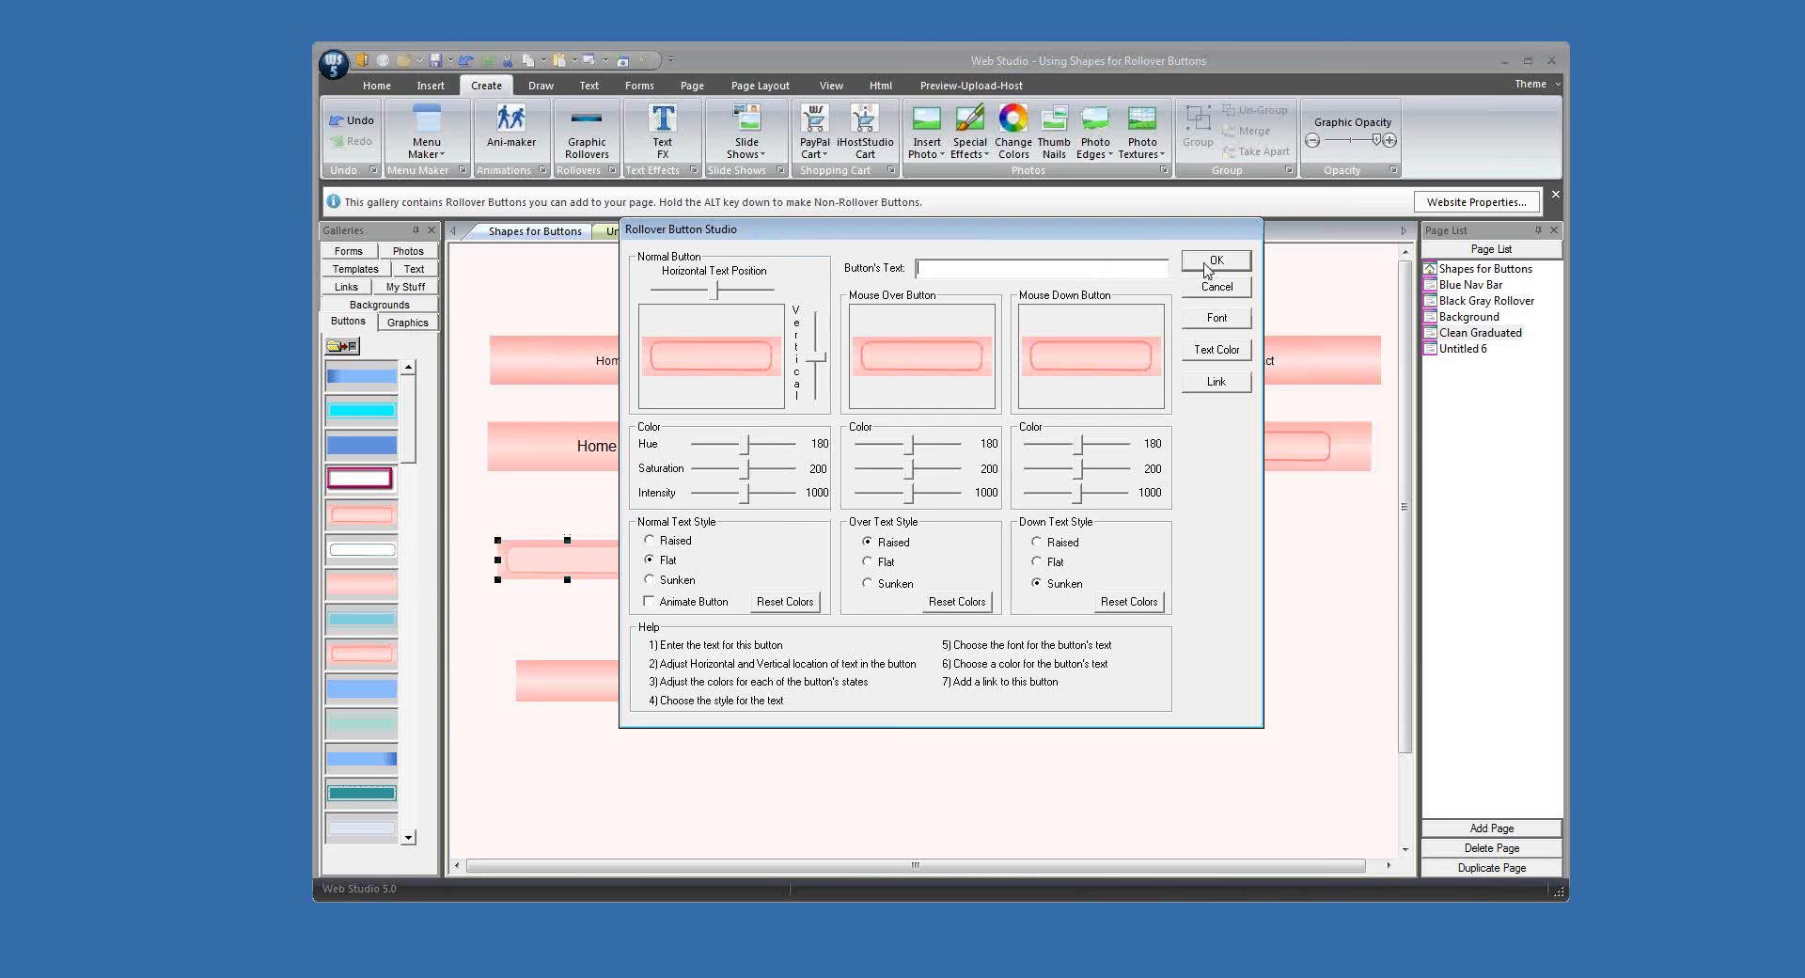
{"action": "left_click", "coordinate": [1215, 260]}
{"action": "left_click_drag", "start_coordinate": [887, 568], "coordinate": [921, 660]}
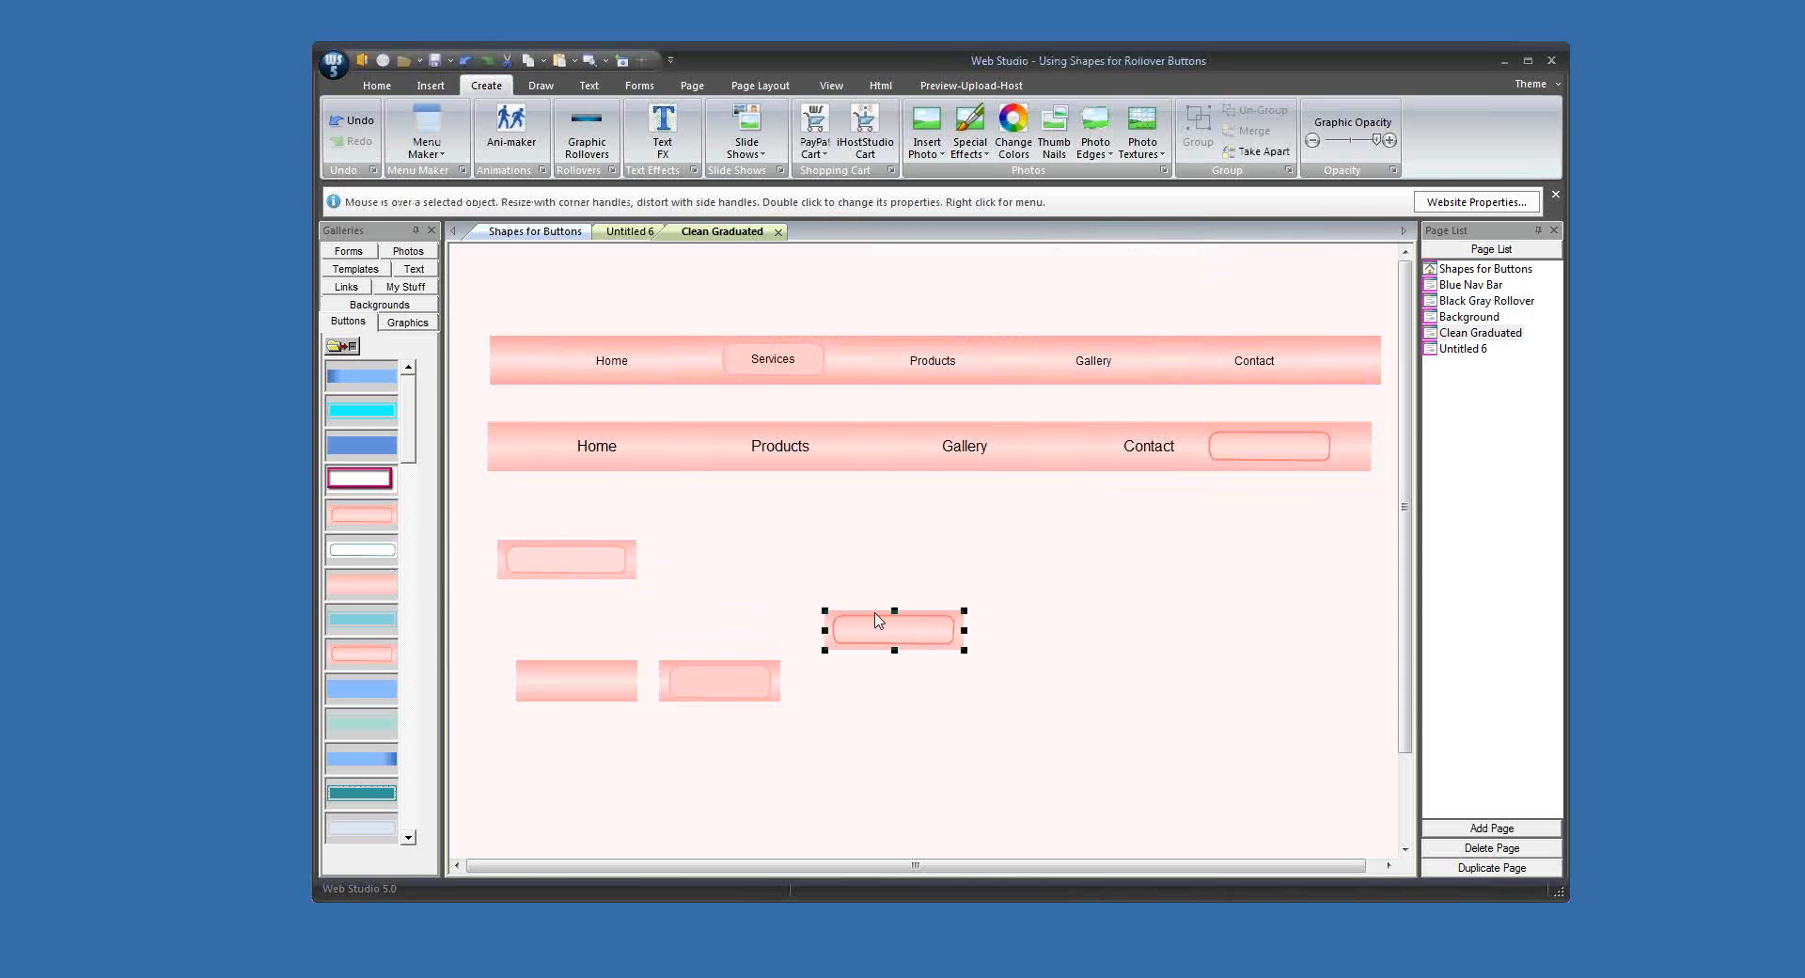
{"action": "key", "text": "Delete"}
Step: Copy the filled merged pink graphic into the Buttons gallery as its first entry
{"action": "left_click", "coordinate": [562, 565]}
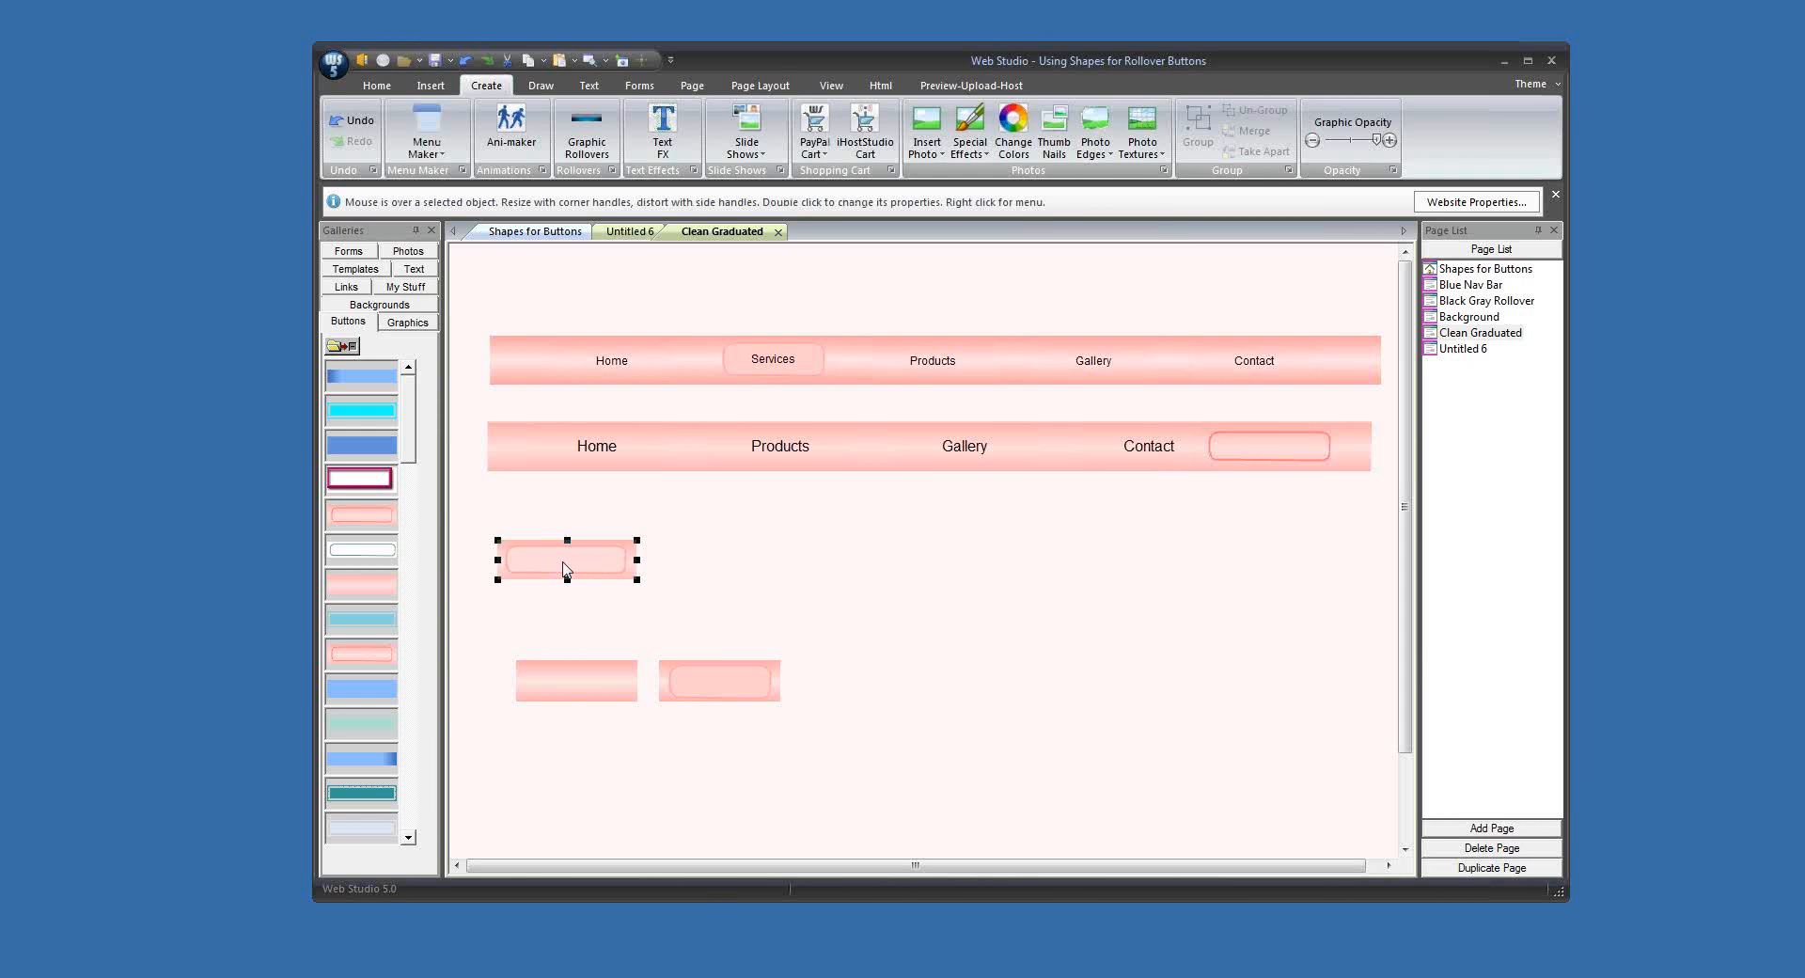
{"action": "right_click", "coordinate": [567, 569]}
{"action": "mouse_move", "coordinate": [659, 575]}
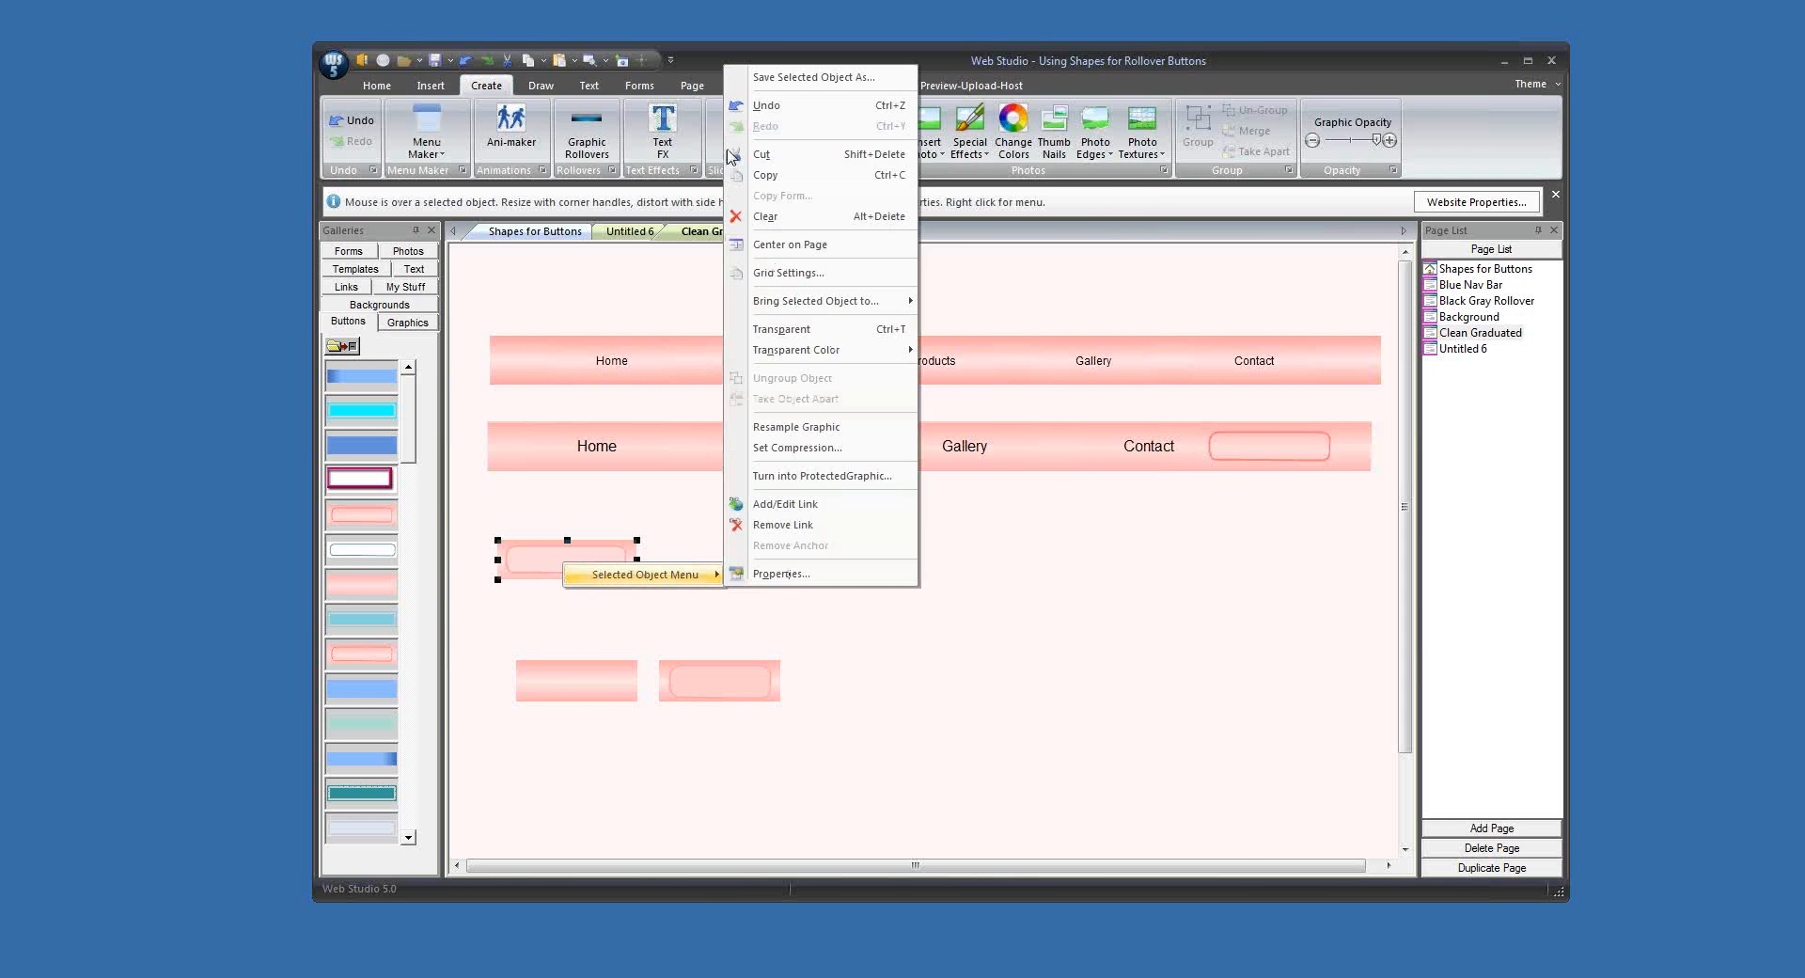
{"action": "left_click", "coordinate": [767, 176]}
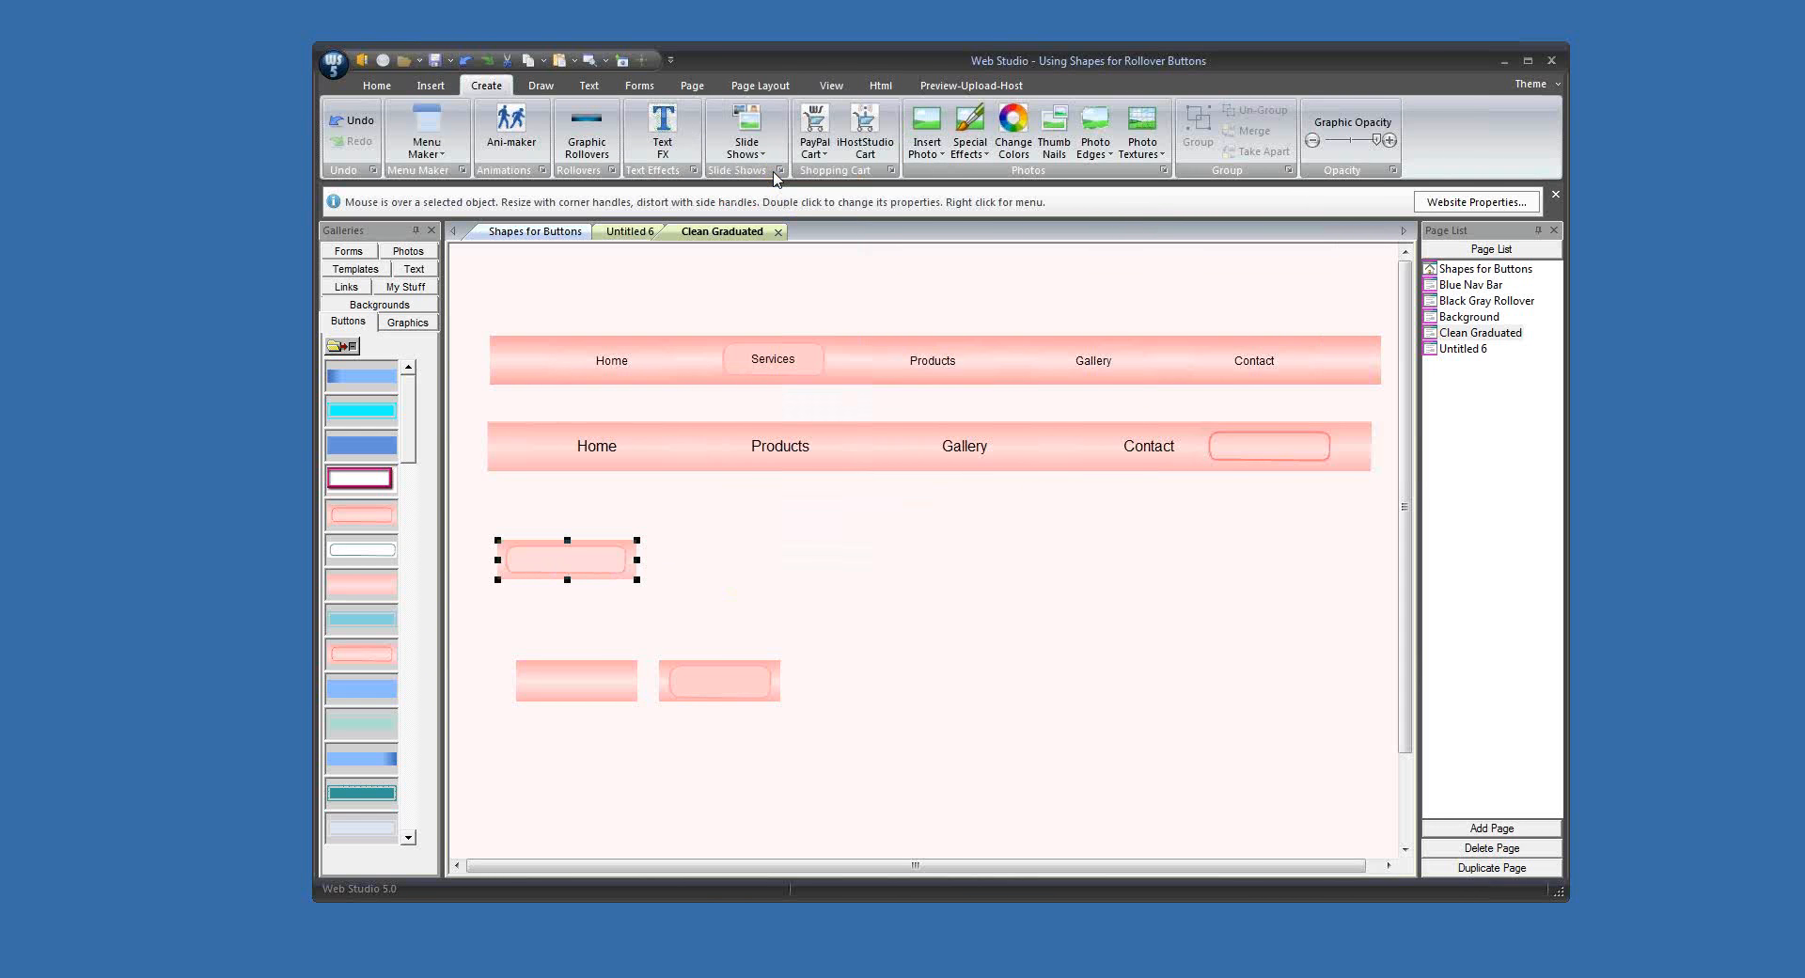
{"action": "right_click", "coordinate": [354, 390]}
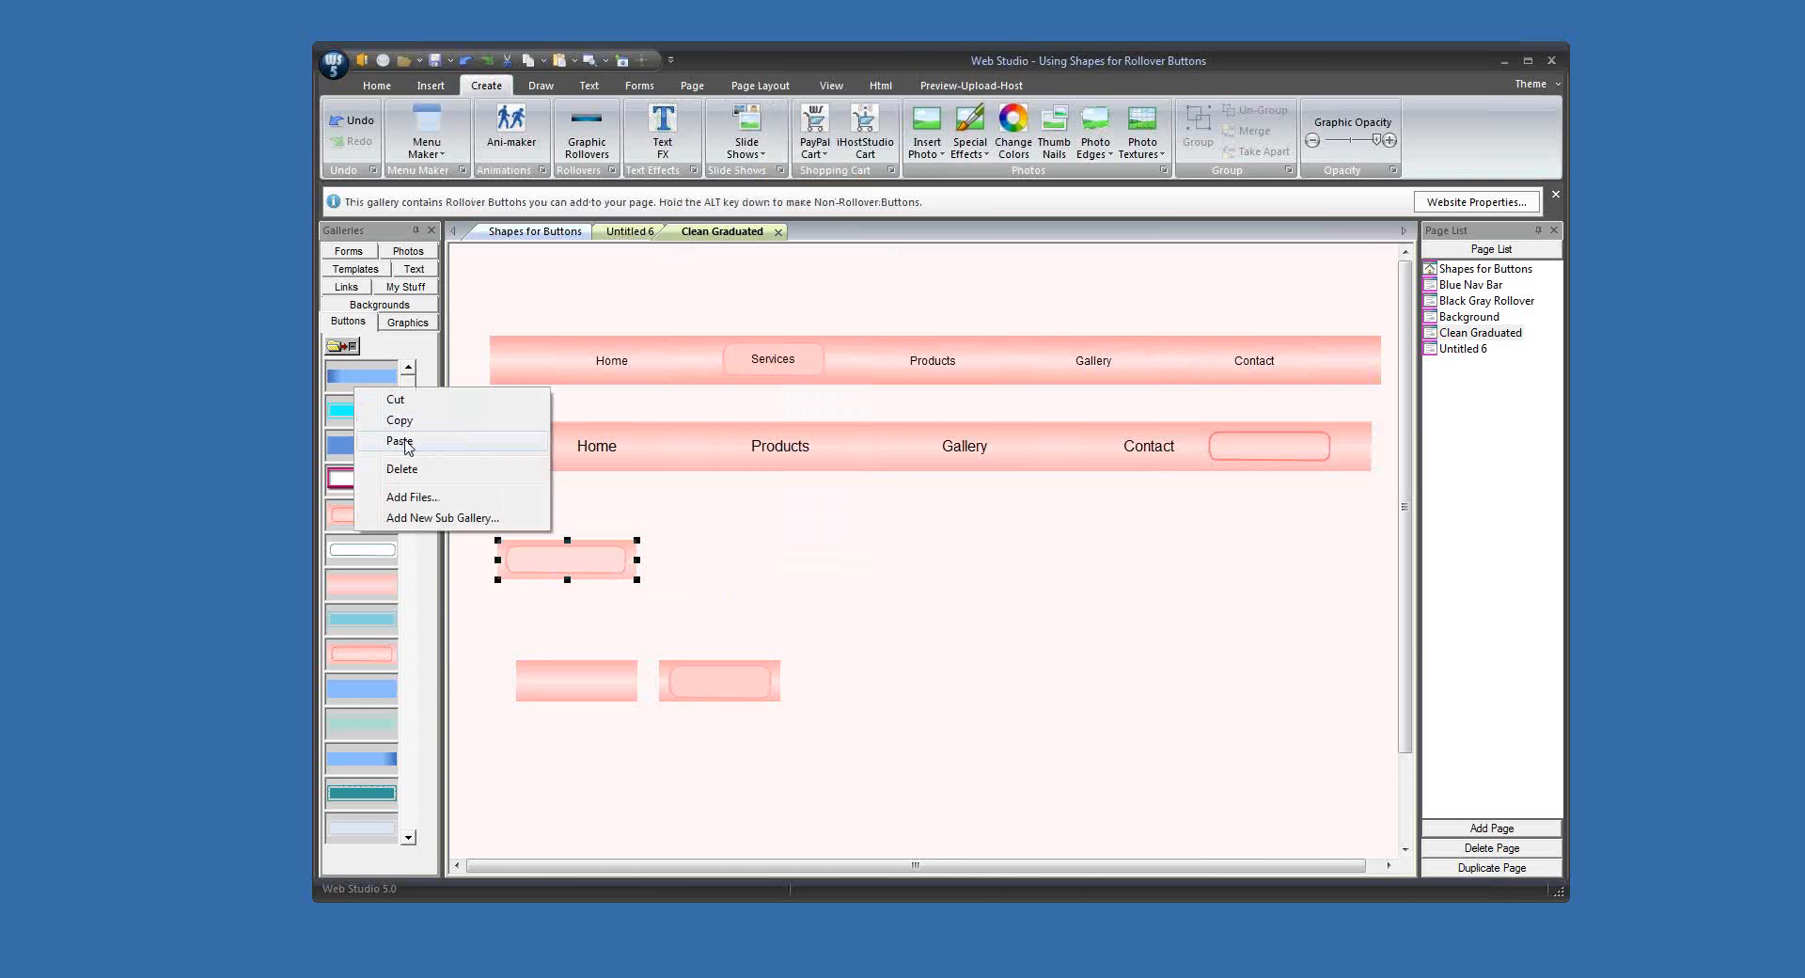
{"action": "left_click", "coordinate": [400, 441]}
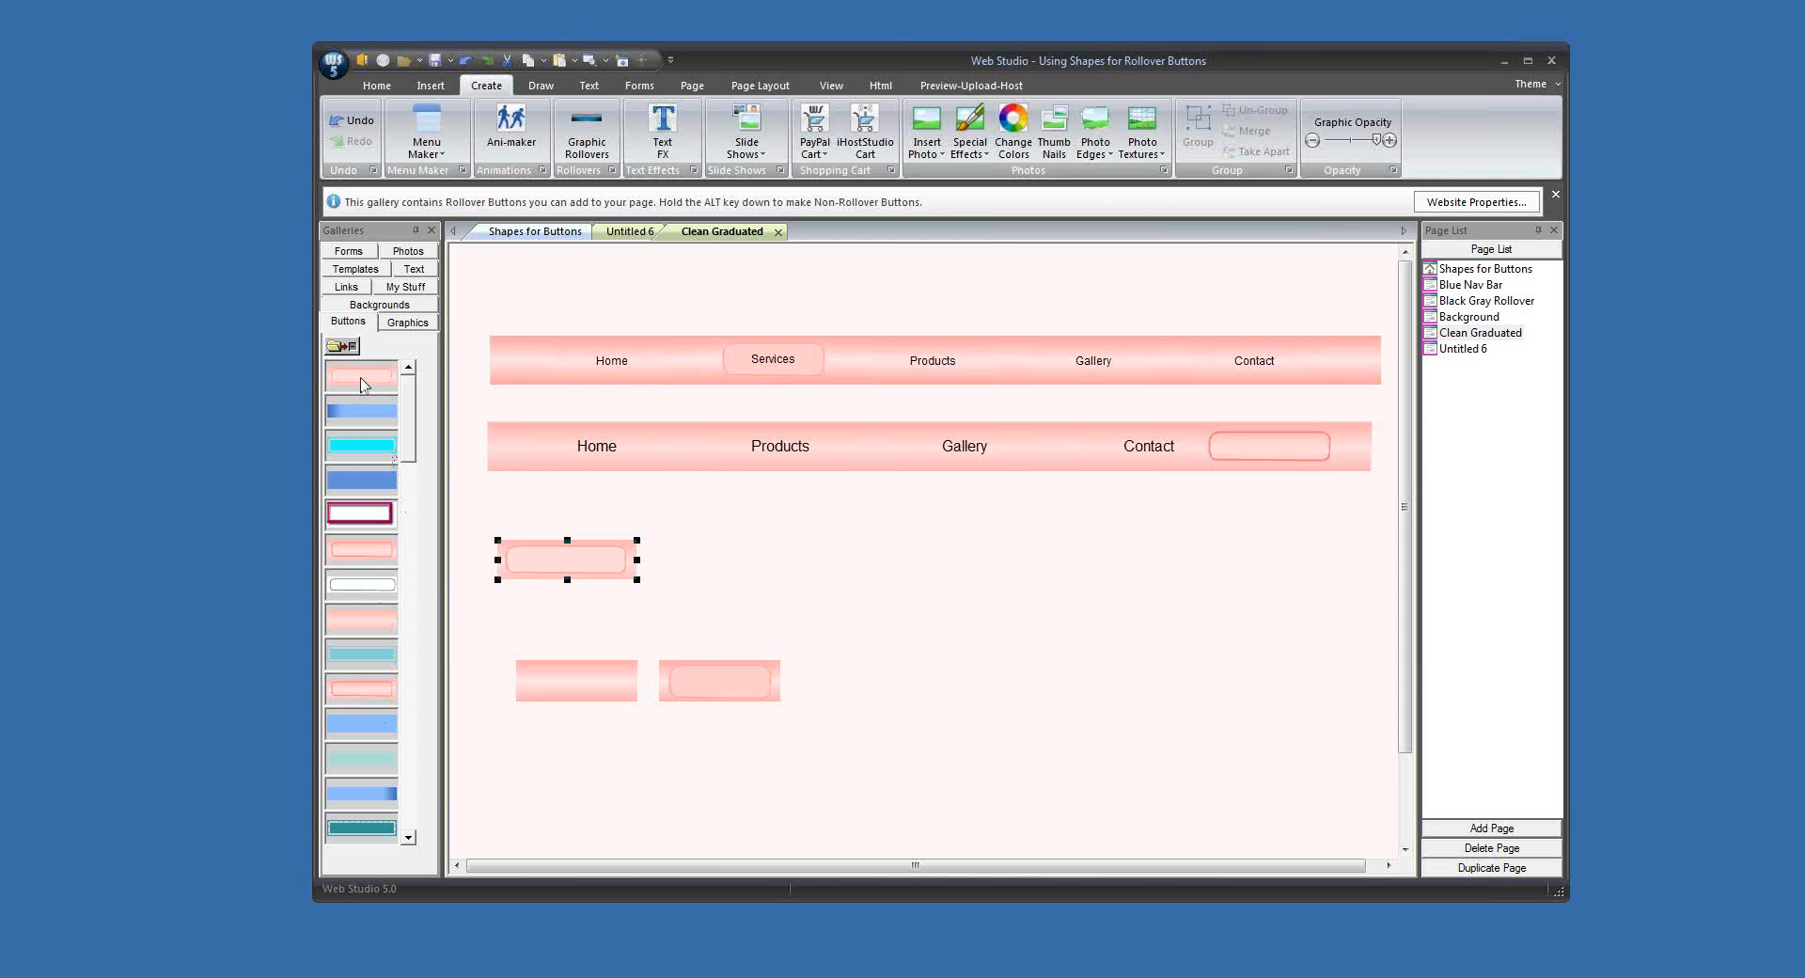
Step: Place a rollover button with the text "Home" from the newly pasted gallery entry below the second navigation bar
{"action": "left_click_drag", "start_coordinate": [362, 384], "coordinate": [893, 532]}
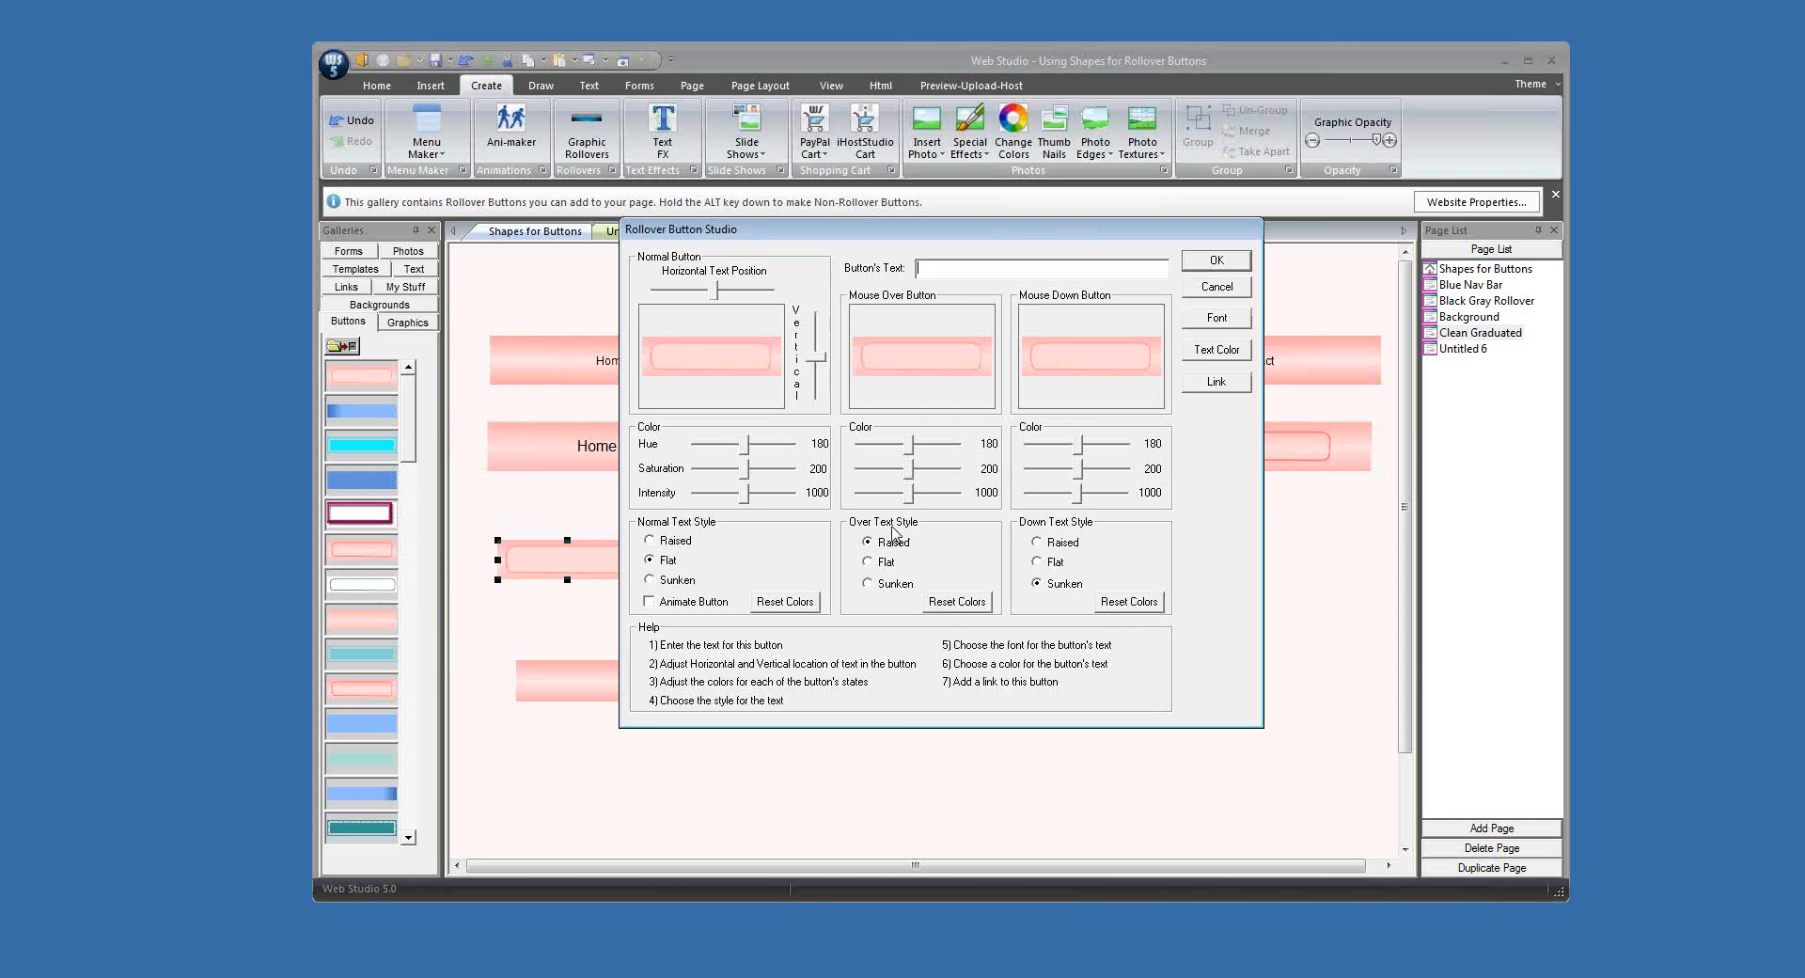
{"action": "type", "text": "Home"}
{"action": "key", "text": "Return"}
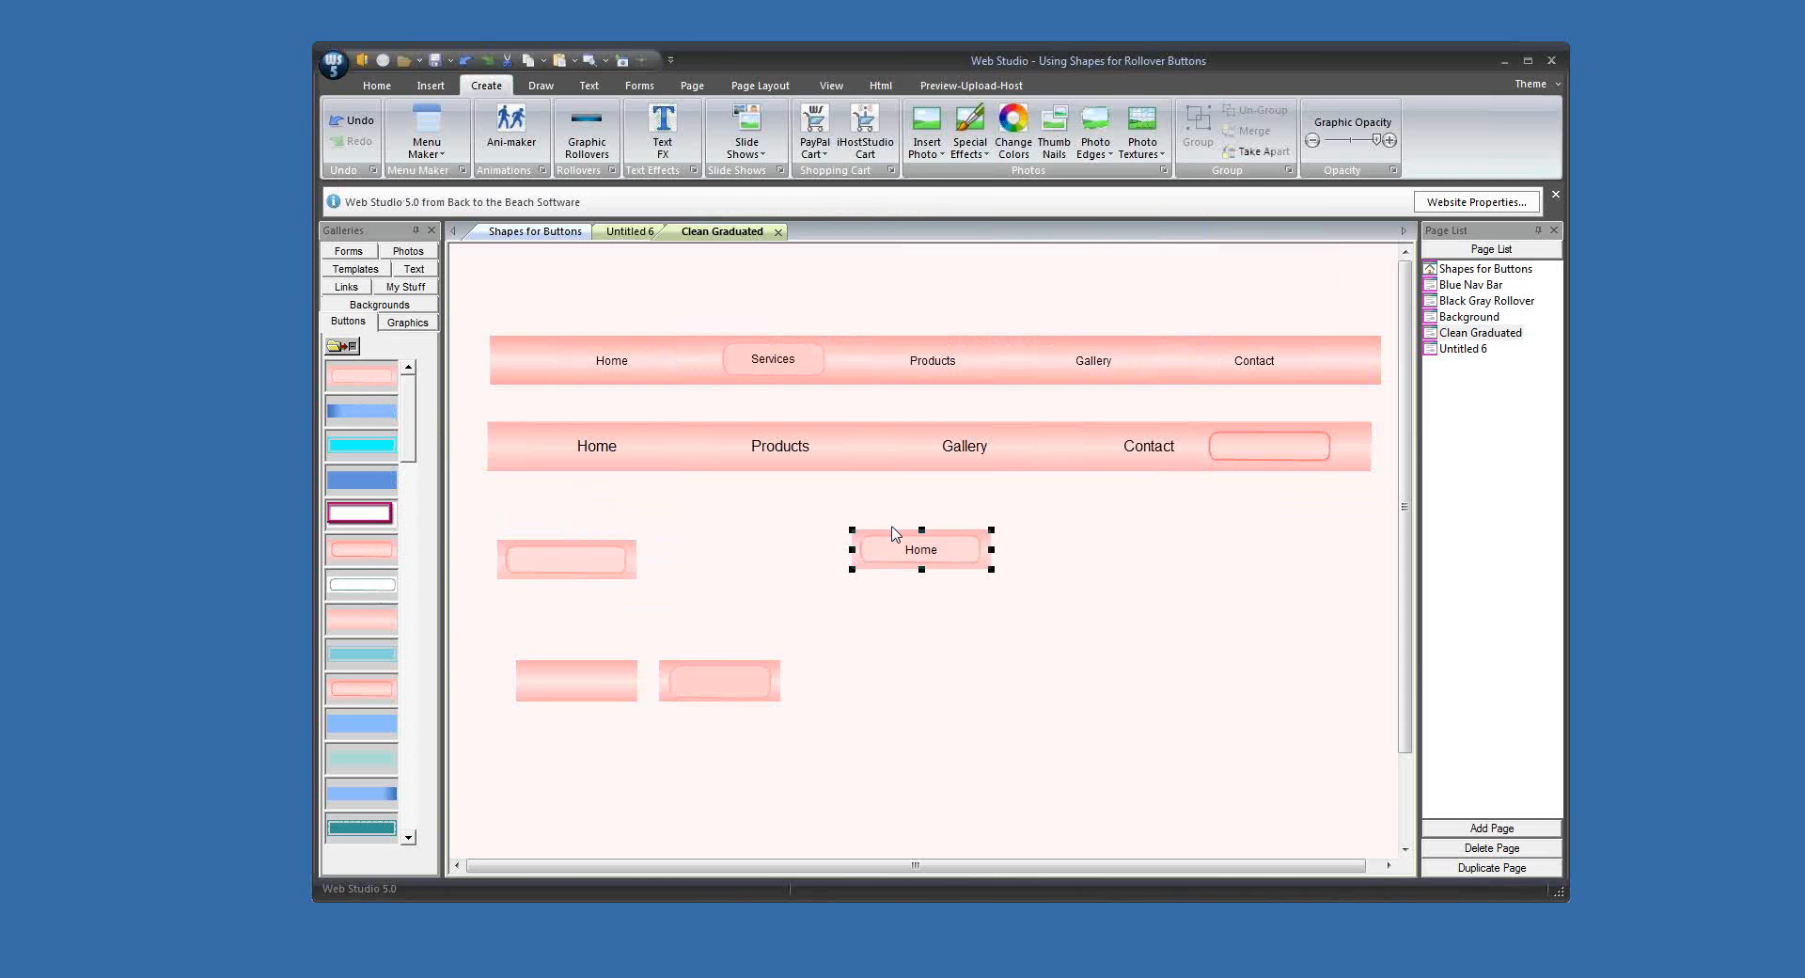
{"action": "left_click", "coordinate": [971, 608]}
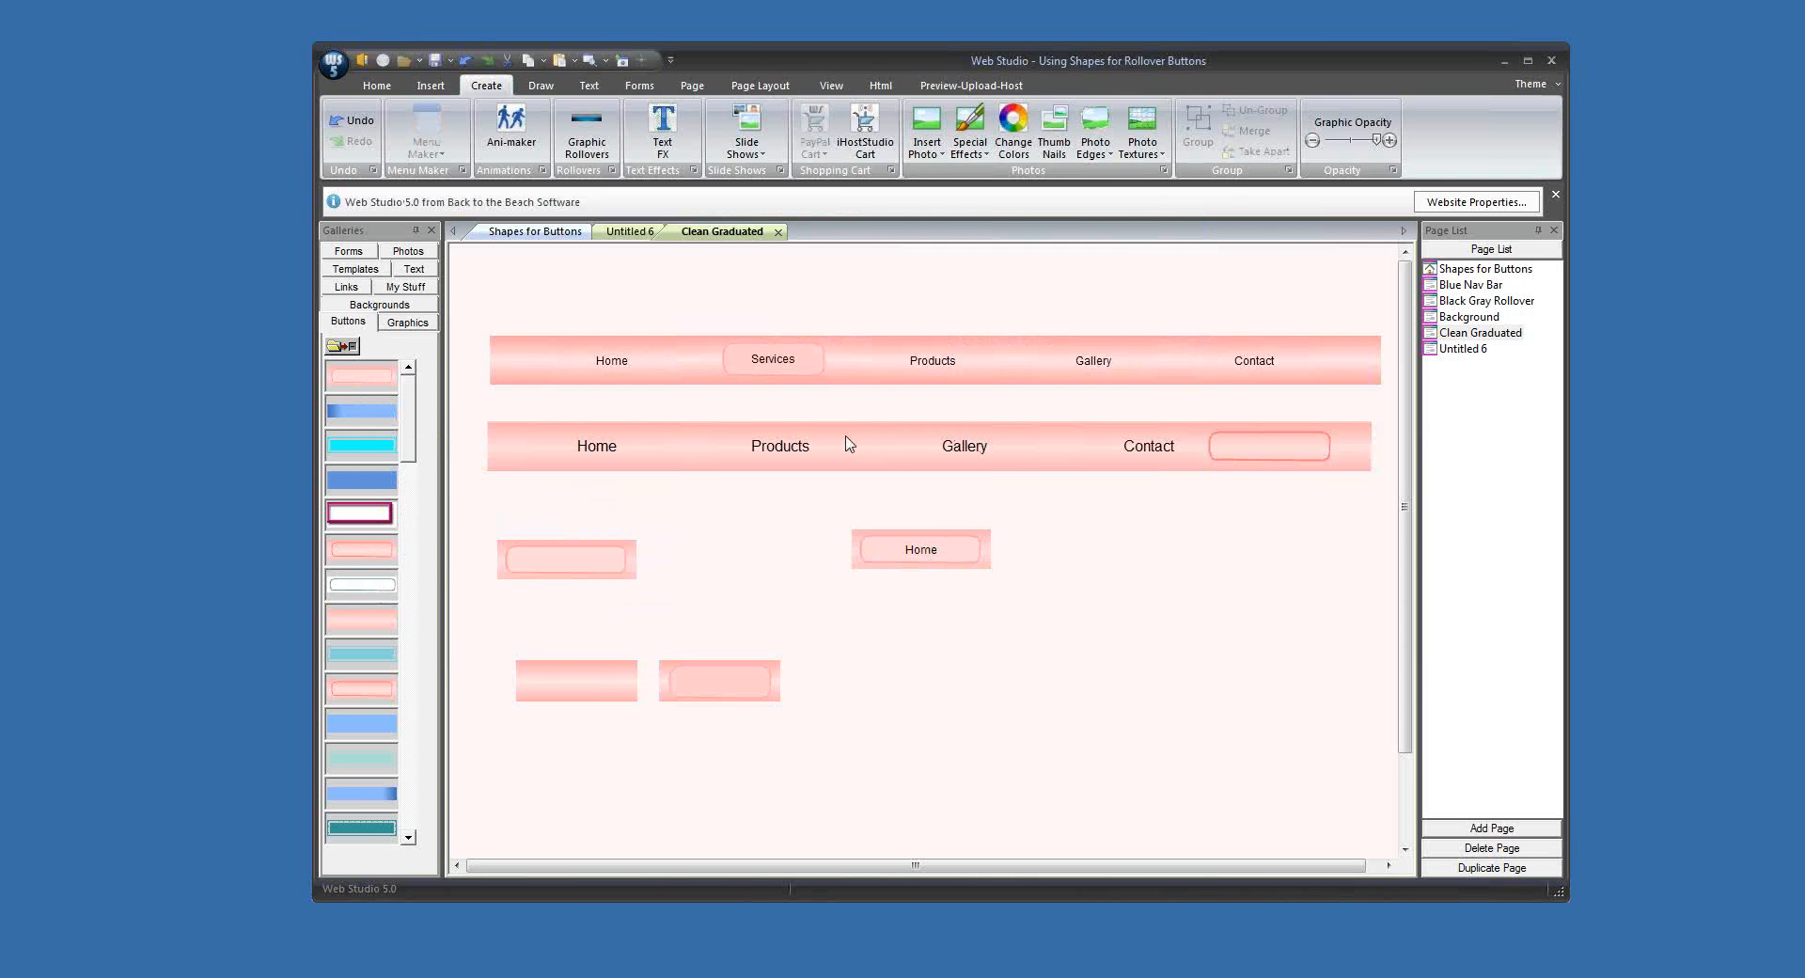
Step: Move the Products button out of the second navigation bar and put the new Home rollover button in its place
{"action": "left_click_drag", "start_coordinate": [846, 443], "coordinate": [746, 612]}
{"action": "left_click_drag", "start_coordinate": [934, 557], "coordinate": [780, 453]}
{"action": "left_click", "coordinate": [907, 552]}
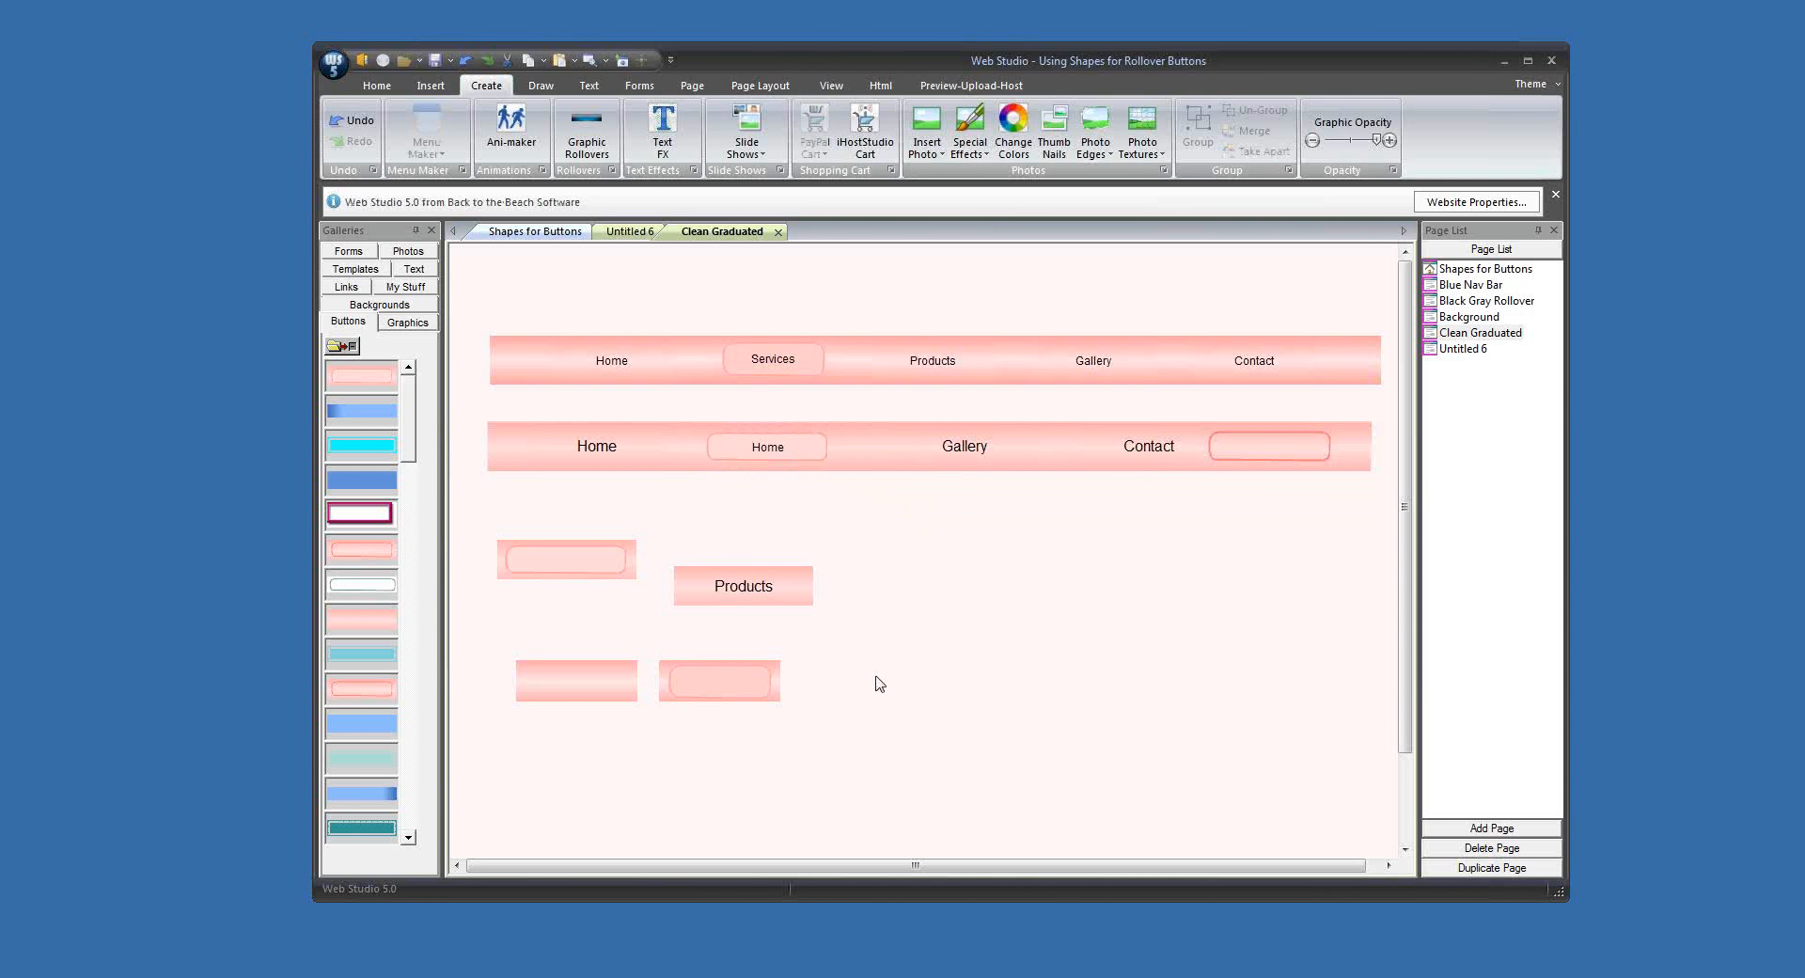
{"action": "left_click", "coordinate": [528, 88]}
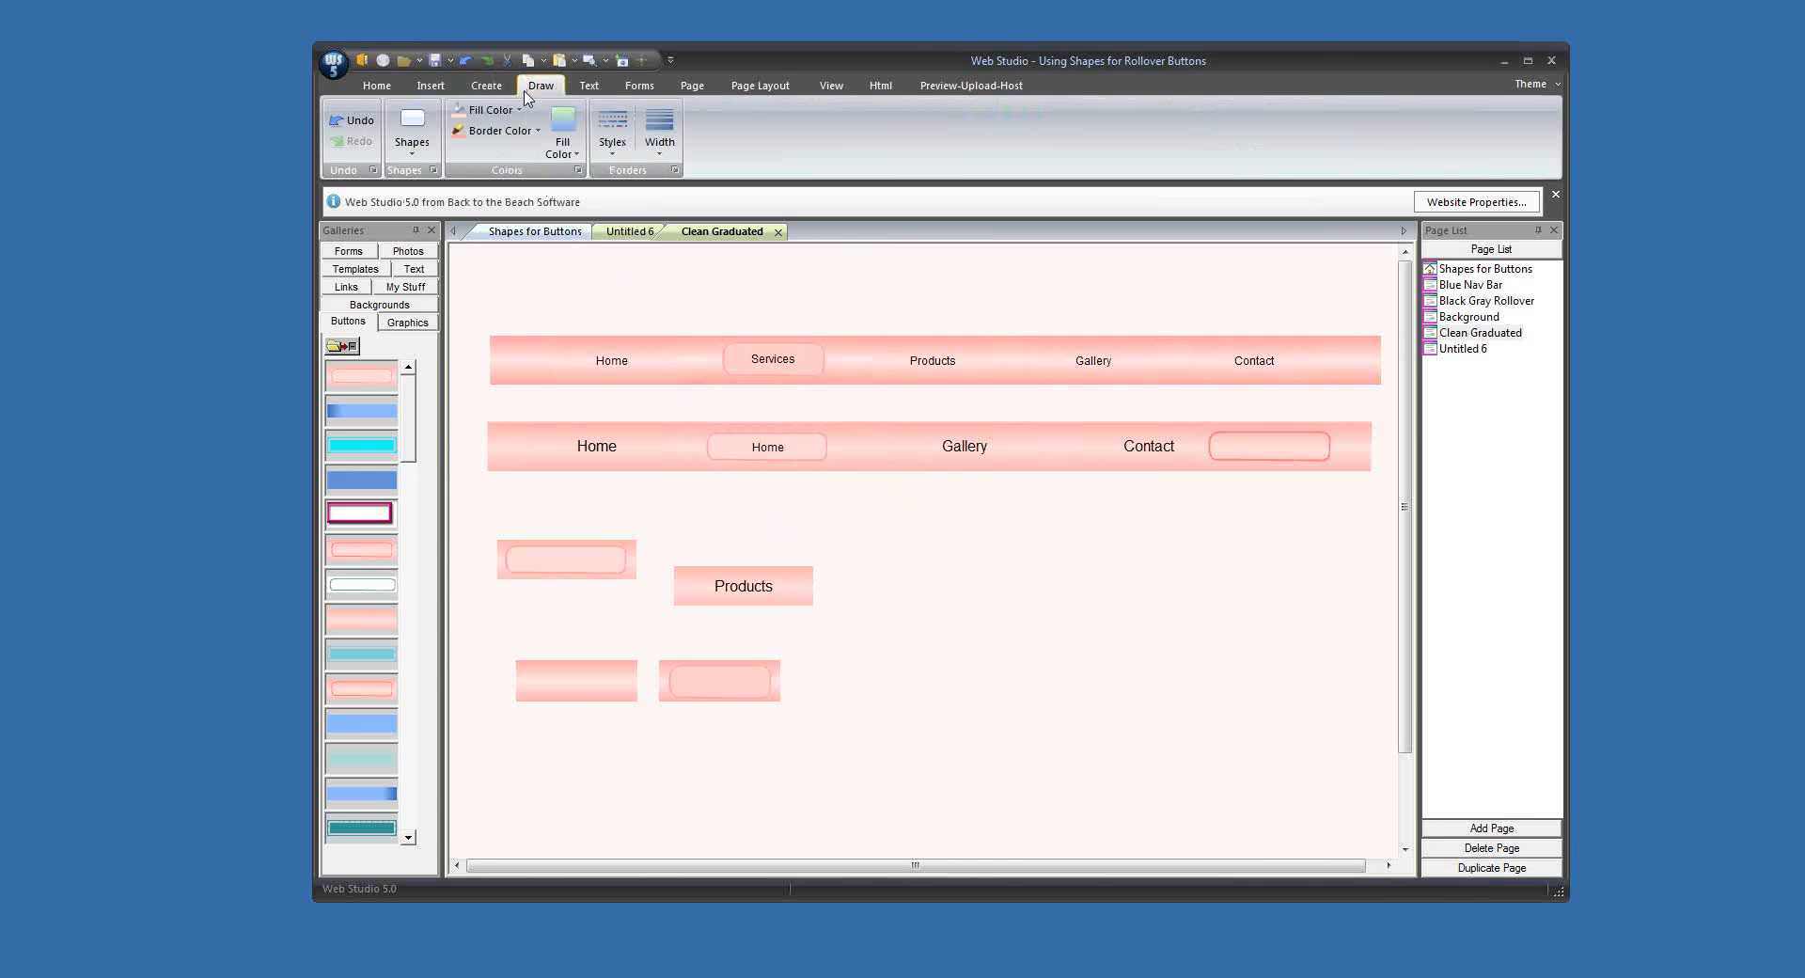
{"action": "left_click", "coordinate": [422, 150]}
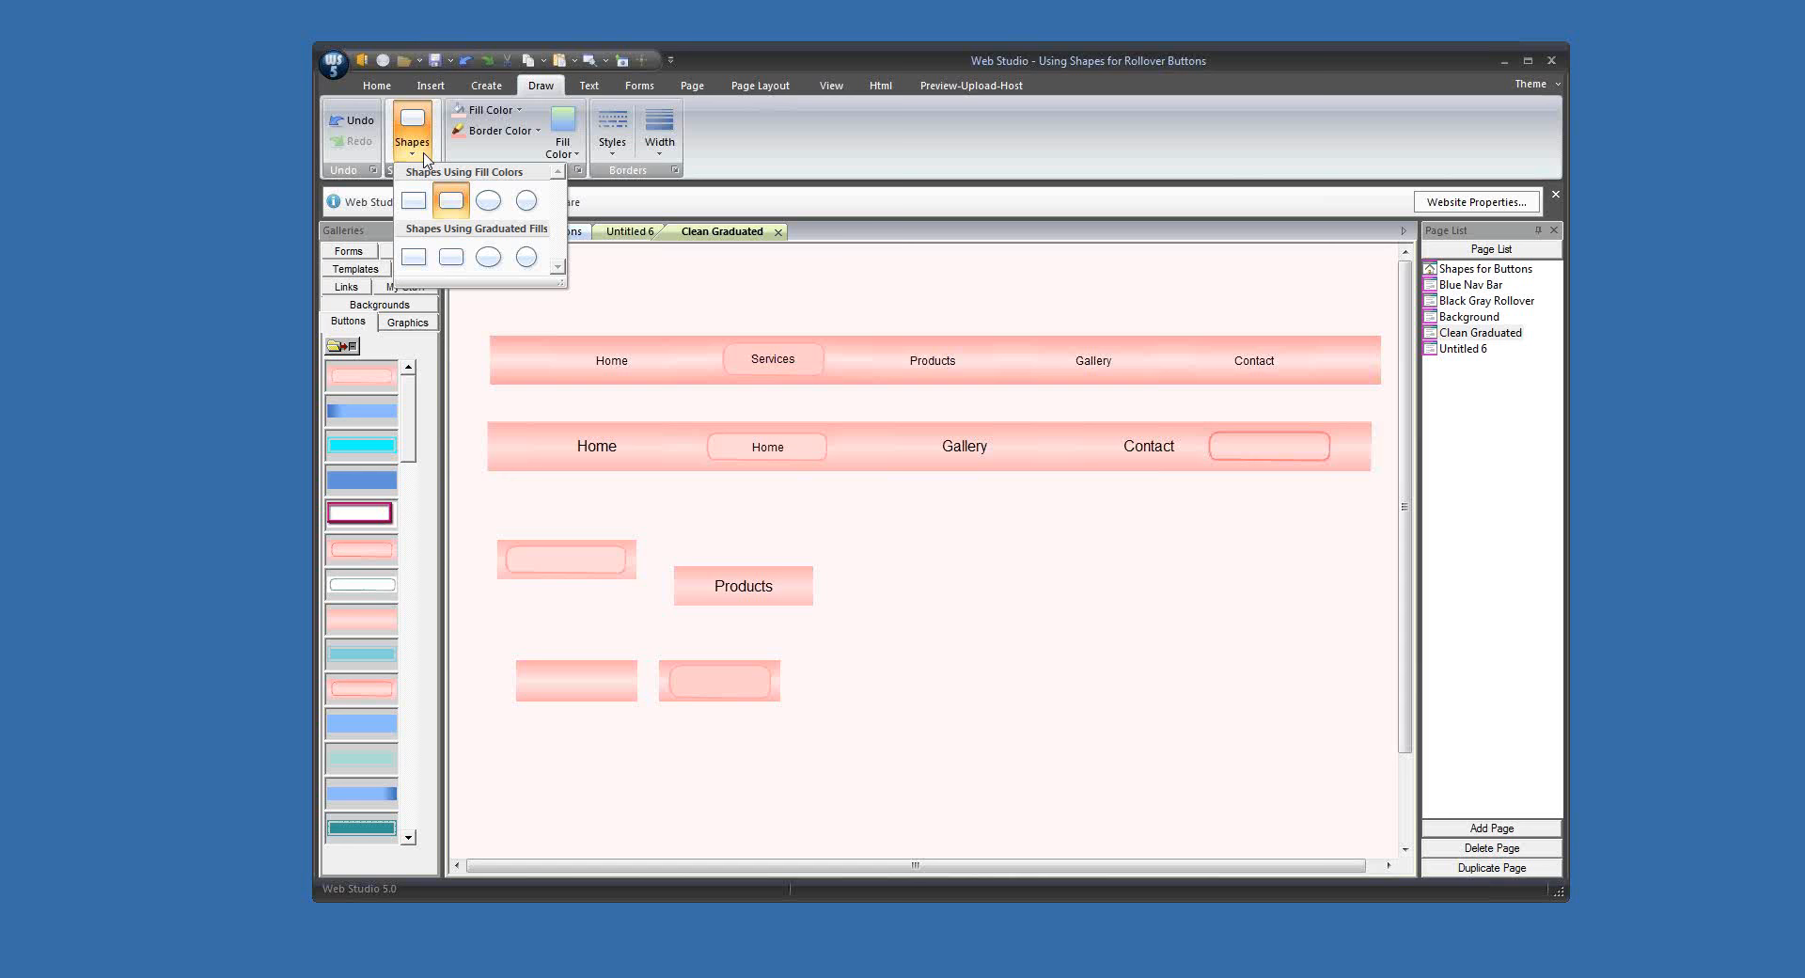
{"action": "left_click", "coordinate": [488, 87]}
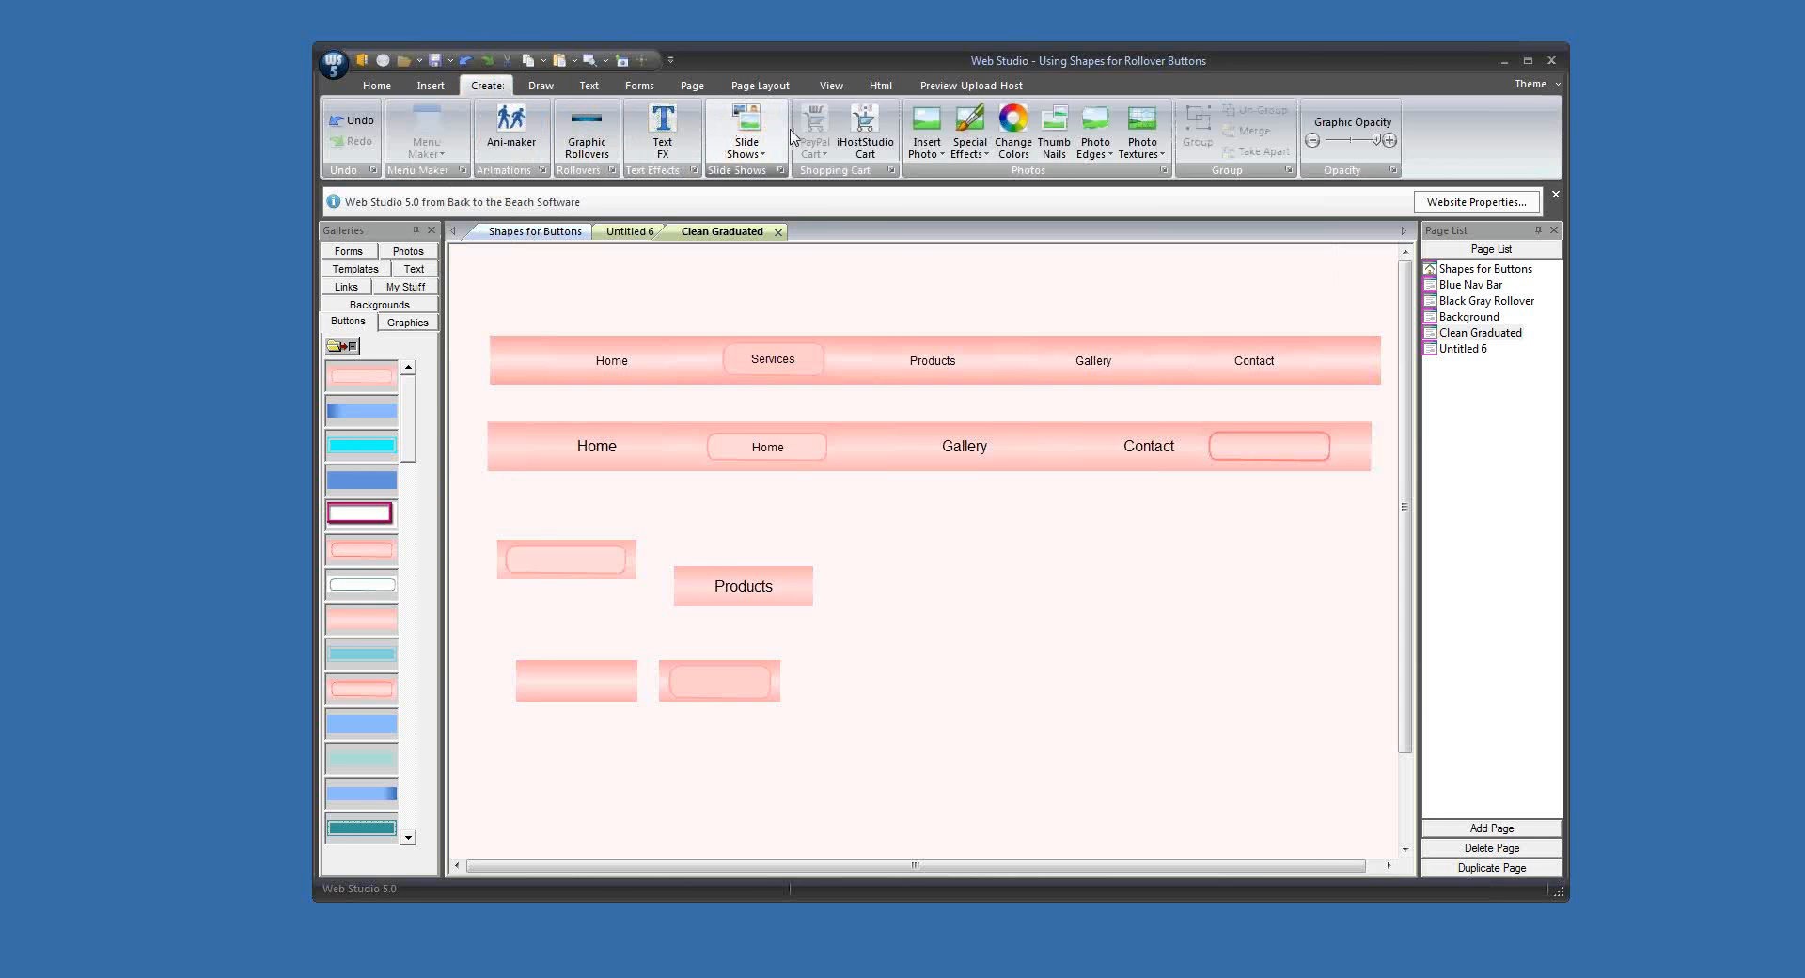